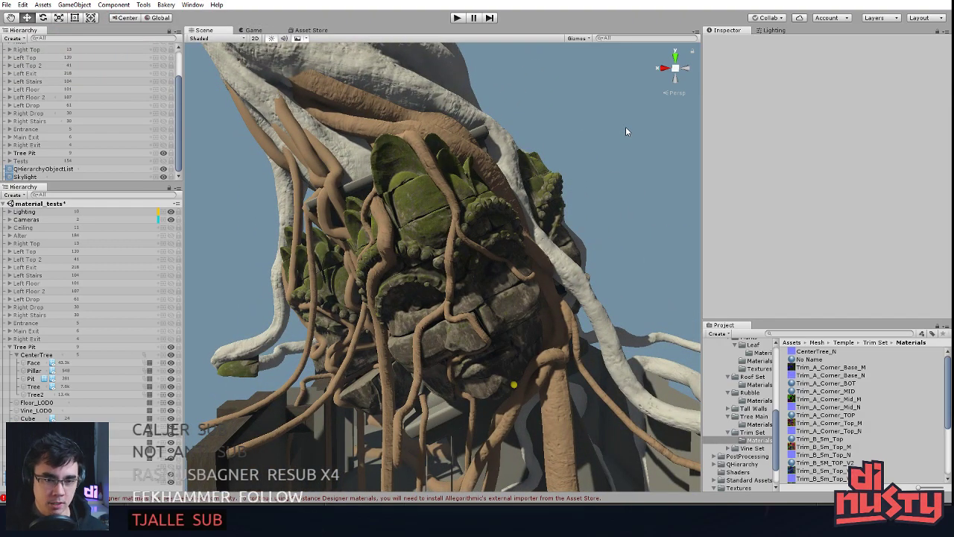
Inspect the albedo color of the material on the brown vines wrapping the stone faces
{"action": "middle_click_drag", "start_coordinate": [618, 207], "coordinate": [545, 341]}
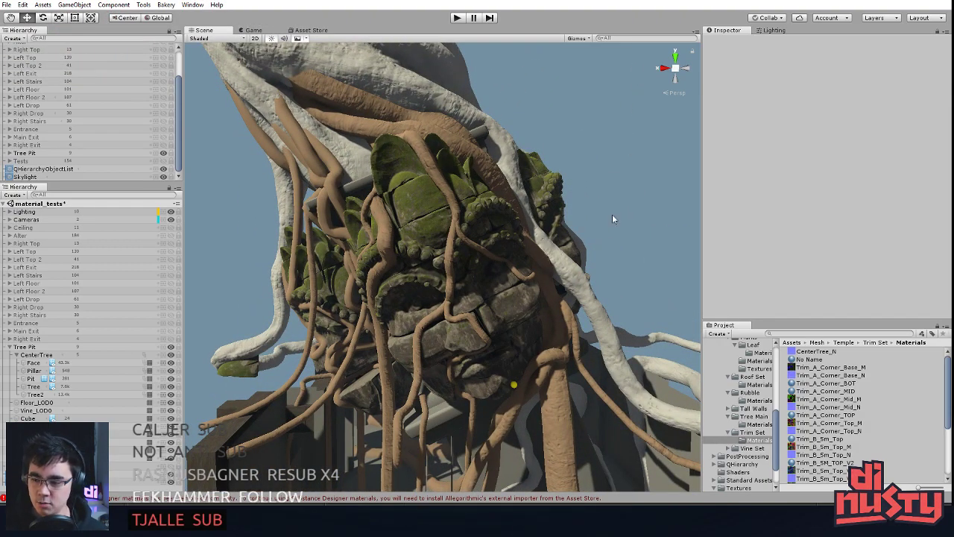
{"action": "left_click_drag", "start_coordinate": [545, 341], "coordinate": [545, 330], "text": "alt"}
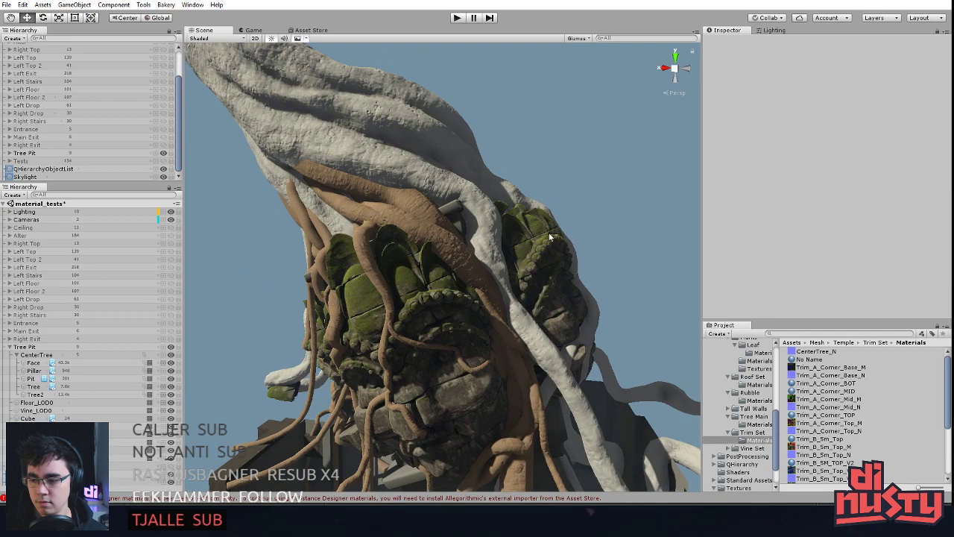
{"action": "left_click_drag", "start_coordinate": [559, 231], "coordinate": [452, 246], "text": "alt"}
{"action": "left_click", "coordinate": [449, 247]}
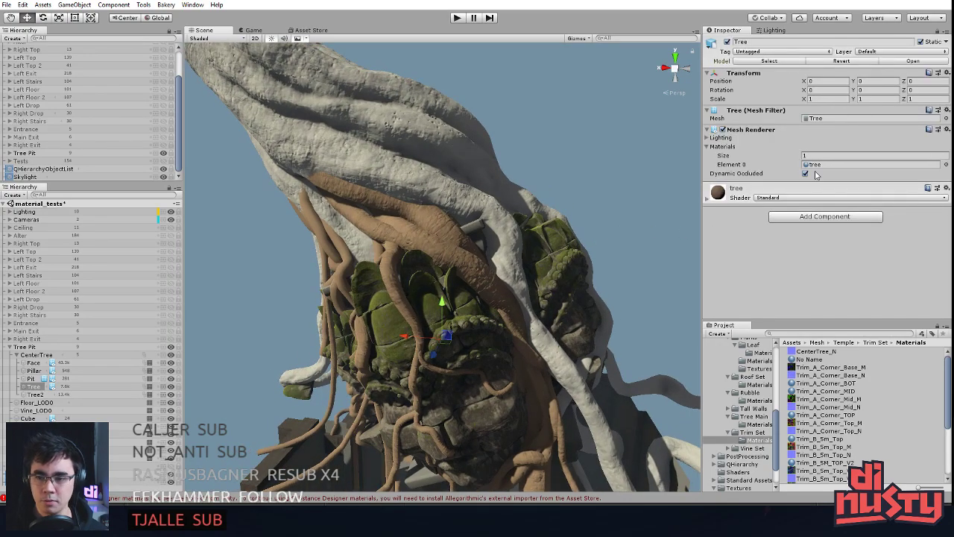
{"action": "left_click", "coordinate": [788, 188]}
{"action": "left_click", "coordinate": [805, 231]}
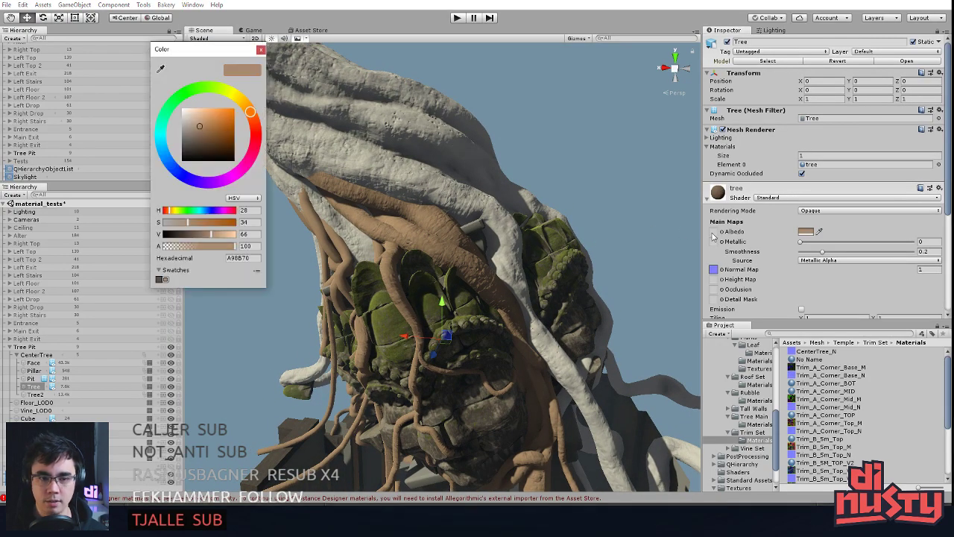
{"action": "left_click", "coordinate": [261, 50]}
Copy the albedo hex value of the tree2 material and set the tree material's albedo to CFCFCF
{"action": "left_click", "coordinate": [512, 237]}
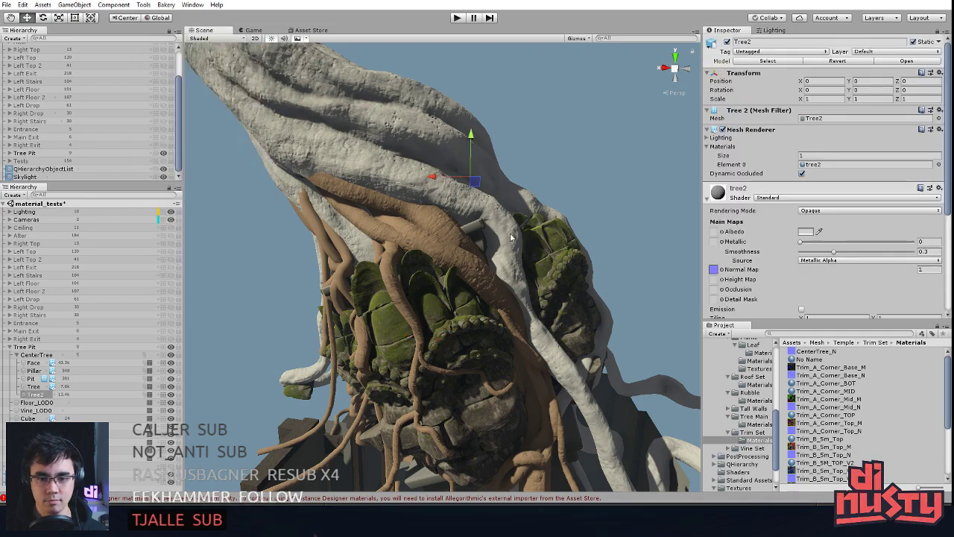
{"action": "left_click", "coordinate": [807, 232]}
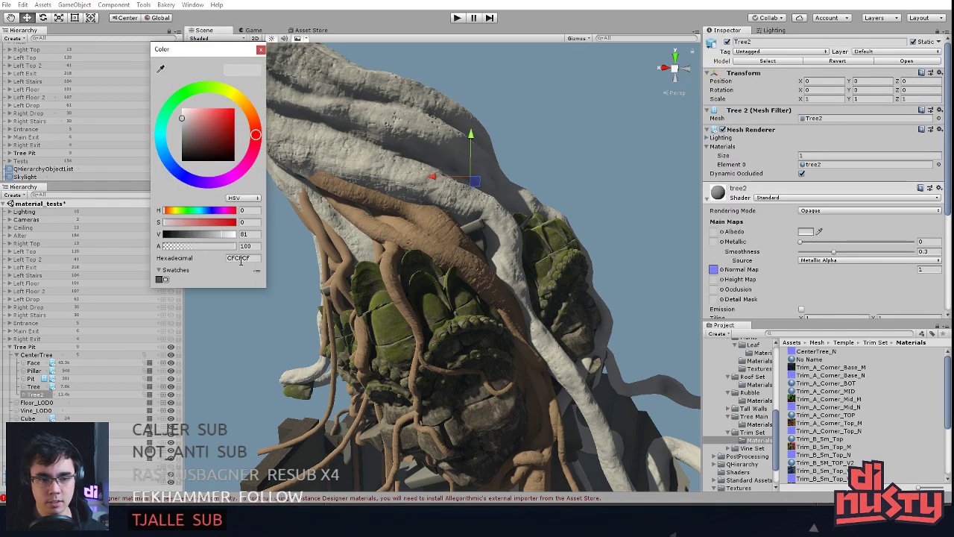
{"action": "left_click", "coordinate": [500, 179]}
{"action": "left_click", "coordinate": [811, 232]}
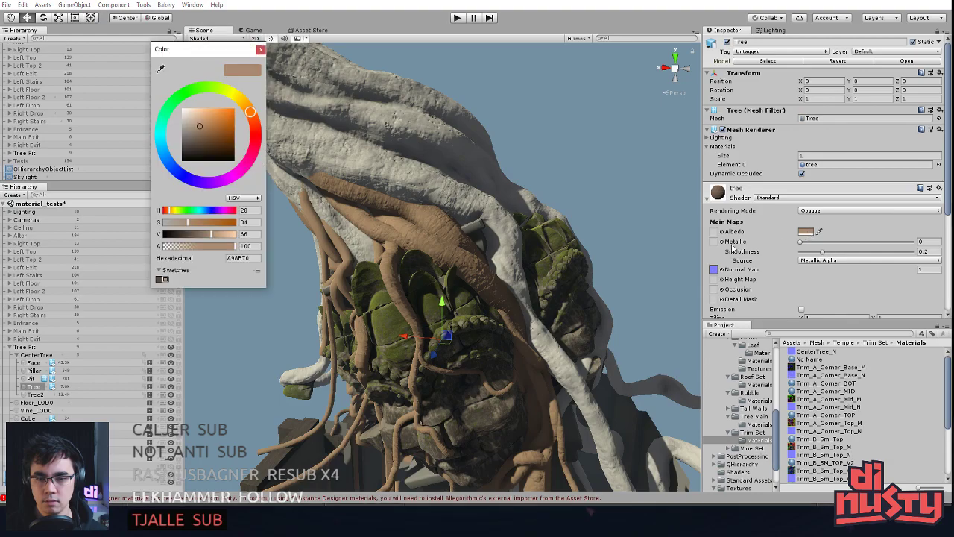
{"action": "left_click", "coordinate": [235, 257]}
{"action": "type", "text": "CFCFCF"}
{"action": "left_click", "coordinate": [289, 275]}
Examine the recolored vines against the stone face up close and from a distance
{"action": "left_click_drag", "start_coordinate": [417, 241], "coordinate": [647, 270], "text": "alt"}
{"action": "scroll", "coordinate": [581, 231], "scroll_direction": "up", "scroll_amount": 5, "text": "alt"}
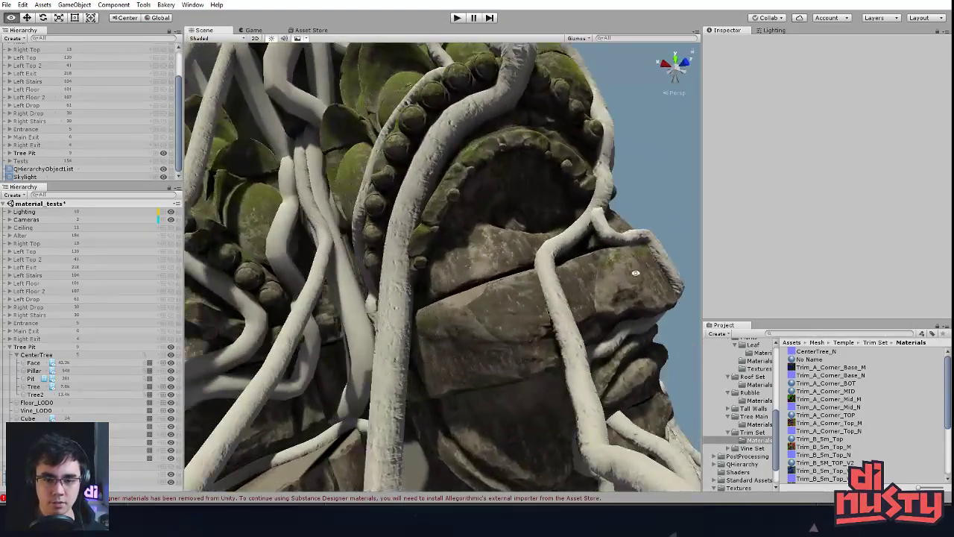
{"action": "scroll", "coordinate": [511, 343], "scroll_direction": "up", "scroll_amount": 5}
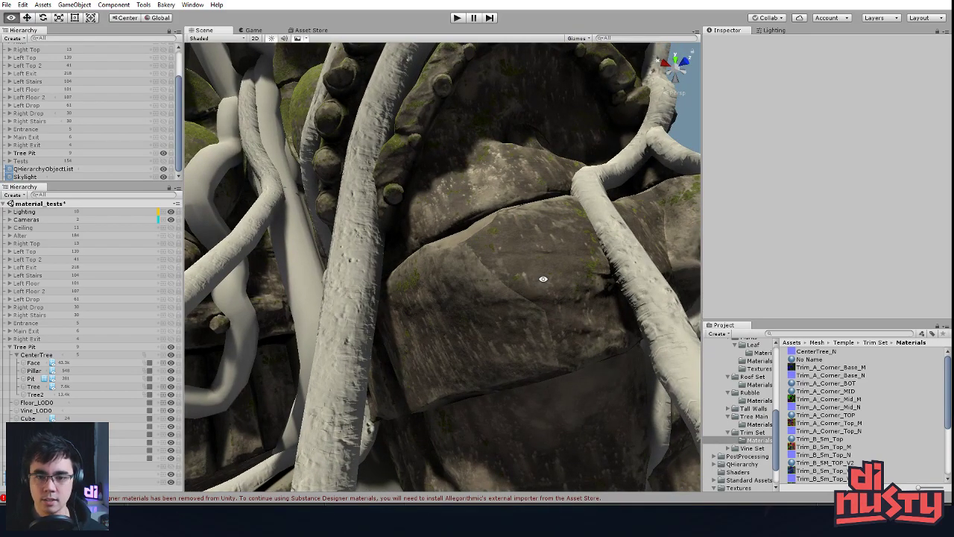
{"action": "scroll", "coordinate": [542, 279], "scroll_direction": "down", "scroll_amount": 5}
{"action": "left_click_drag", "start_coordinate": [545, 279], "coordinate": [439, 346], "text": "alt"}
{"action": "scroll", "coordinate": [442, 334], "scroll_direction": "down", "scroll_amount": 4}
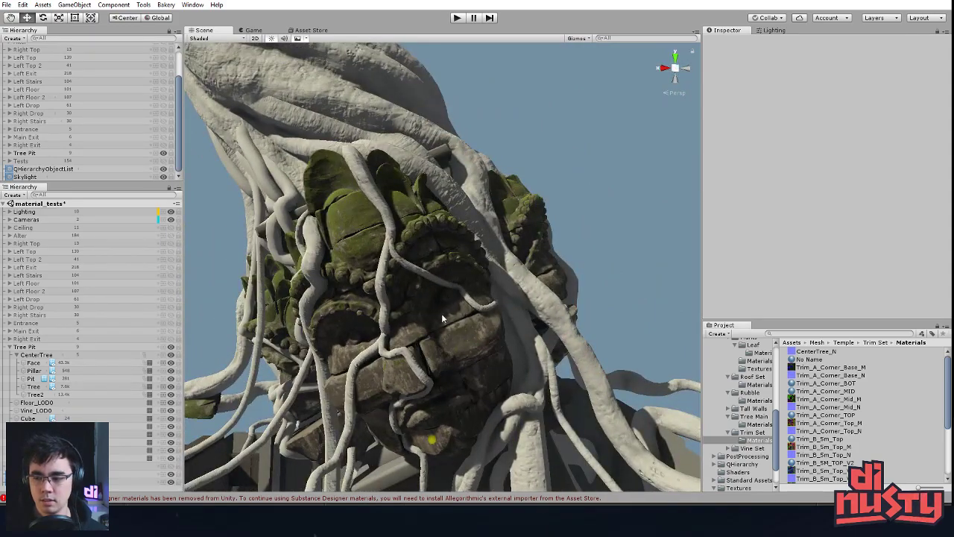
{"action": "middle_click_drag", "start_coordinate": [501, 322], "coordinate": [558, 352]}
{"action": "scroll", "coordinate": [539, 348], "scroll_direction": "down", "scroll_amount": 2, "text": "alt"}
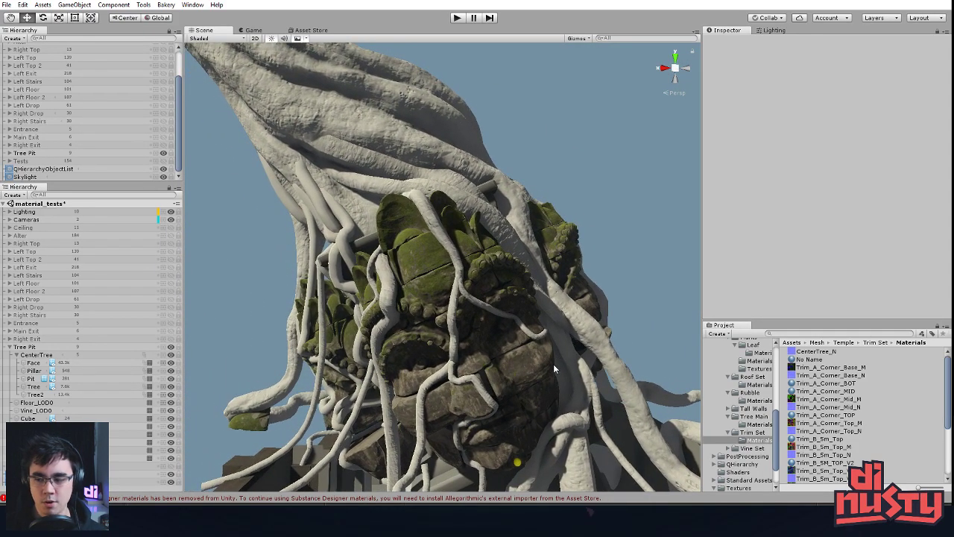
{"action": "left_click_drag", "start_coordinate": [549, 346], "coordinate": [548, 309], "text": "alt"}
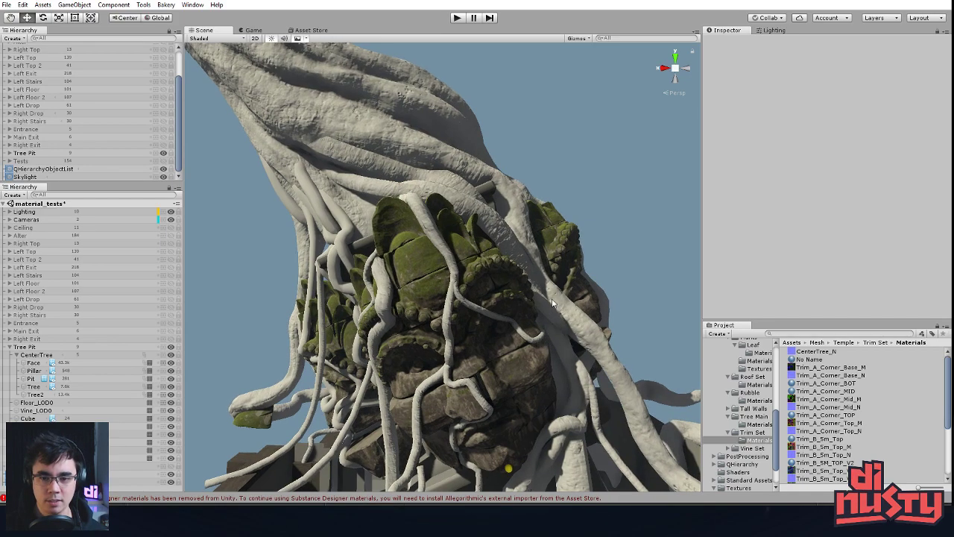
Search the project assets for "face" and assign the Faces material to the stone Face mesh
{"action": "left_click", "coordinate": [565, 245]}
{"action": "left_click_drag", "start_coordinate": [583, 224], "coordinate": [560, 229], "text": "alt"}
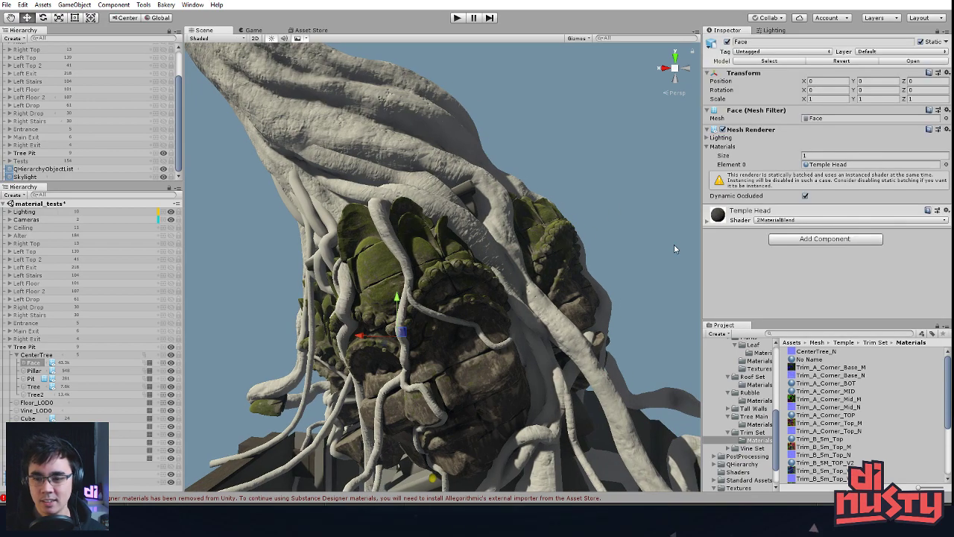
{"action": "left_click", "coordinate": [563, 167]}
{"action": "left_click", "coordinate": [555, 239]}
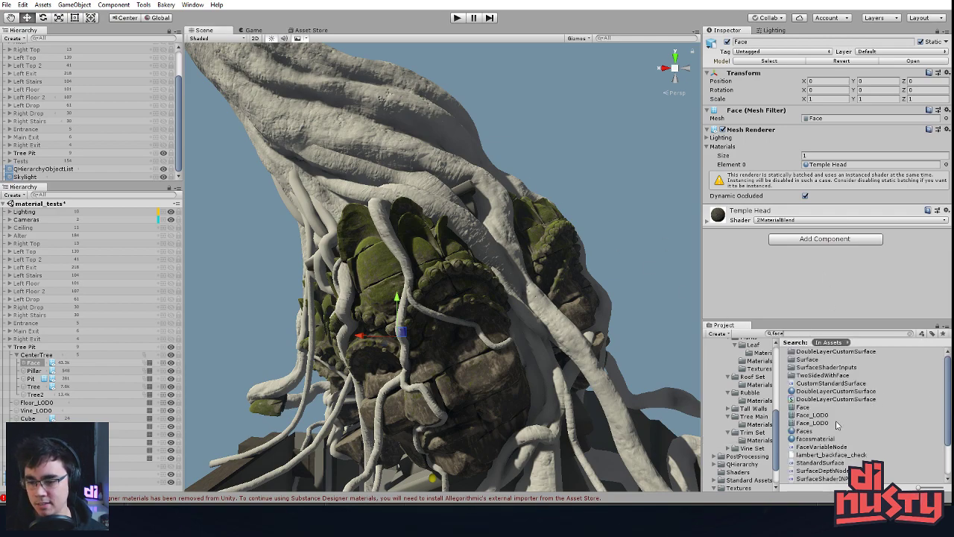
{"action": "left_click", "coordinate": [804, 431]}
{"action": "left_click_drag", "start_coordinate": [809, 432], "coordinate": [549, 266]}
{"action": "left_click", "coordinate": [589, 193]}
{"action": "left_click_drag", "start_coordinate": [589, 193], "coordinate": [571, 247], "text": "alt"}
Copy the tree2 albedo hex value and set the Faces material's albedo to CFCFCF
{"action": "left_click", "coordinate": [472, 197]}
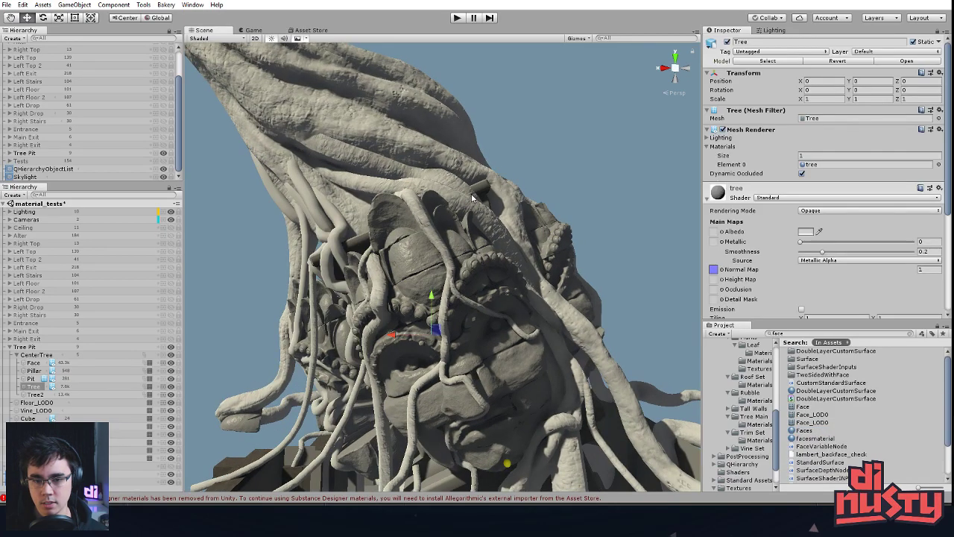
{"action": "left_click", "coordinate": [806, 233]}
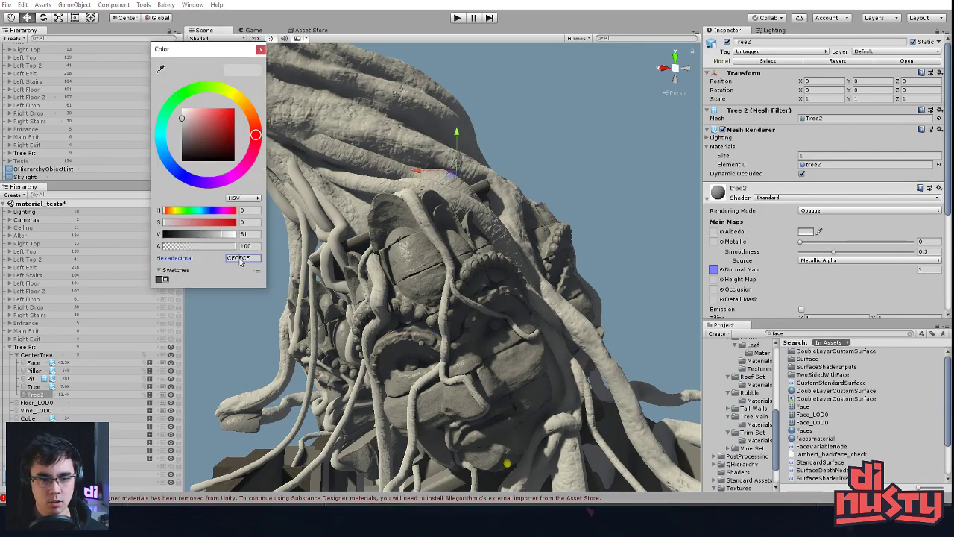
{"action": "left_click", "coordinate": [551, 222]}
{"action": "left_click", "coordinate": [460, 254]}
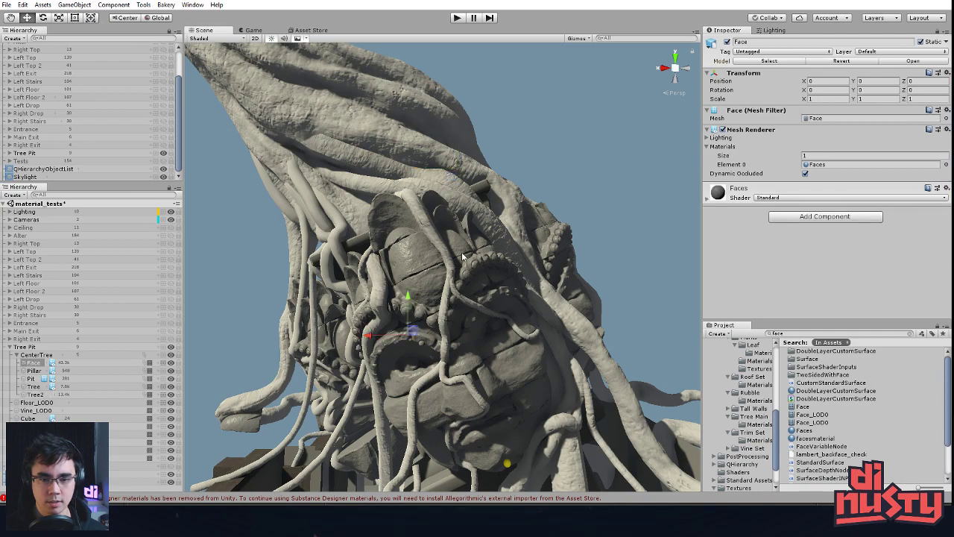
{"action": "left_click", "coordinate": [727, 192]}
{"action": "left_click", "coordinate": [806, 232]}
{"action": "left_click", "coordinate": [246, 258]}
{"action": "type", "text": "CFCFCF"}
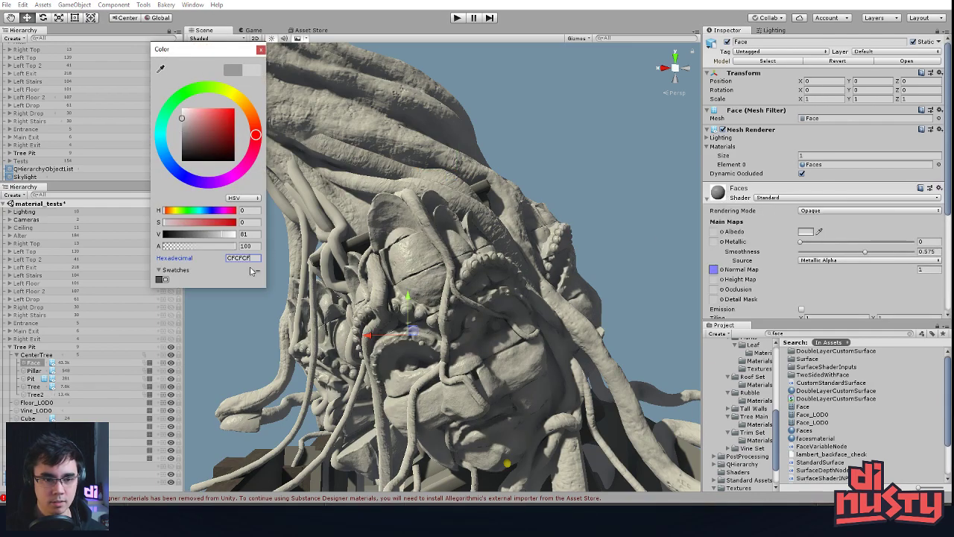
Examine the uniformly gray tree and faces from several angles to judge how the vines are arranged
{"action": "left_click_drag", "start_coordinate": [514, 216], "coordinate": [634, 237], "text": "alt"}
{"action": "left_click", "coordinate": [621, 196]}
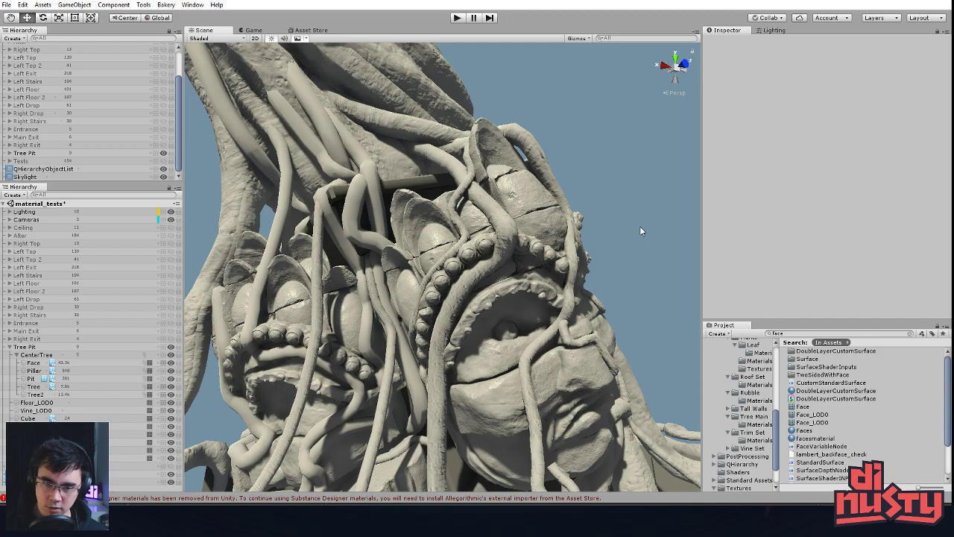
{"action": "mouse_move", "coordinate": [640, 231]}
{"action": "left_mouse_down", "text": "alt"}
{"action": "mouse_move", "coordinate": [456, 295]}
{"action": "mouse_move", "coordinate": [558, 363]}
{"action": "mouse_move", "coordinate": [586, 318]}
{"action": "mouse_move", "coordinate": [510, 319]}
{"action": "left_mouse_up", "text": "alt"}
{"action": "right_click_drag", "start_coordinate": [510, 320], "coordinate": [569, 332], "text": "alt"}
{"action": "left_click_drag", "start_coordinate": [568, 331], "coordinate": [356, 241], "text": "alt"}
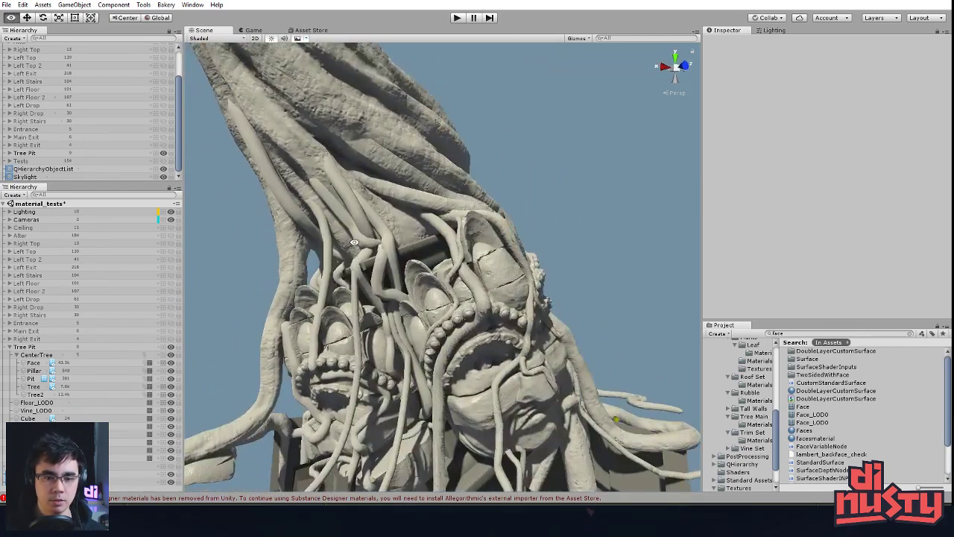
{"action": "mouse_move", "coordinate": [471, 228]}
{"action": "left_mouse_down", "text": "alt"}
{"action": "mouse_move", "coordinate": [589, 296]}
{"action": "mouse_move", "coordinate": [597, 264]}
{"action": "mouse_move", "coordinate": [523, 270]}
{"action": "mouse_move", "coordinate": [430, 338]}
{"action": "mouse_move", "coordinate": [457, 222]}
{"action": "left_mouse_up", "text": "alt"}
{"action": "left_click_drag", "start_coordinate": [352, 195], "coordinate": [526, 234], "text": "alt"}
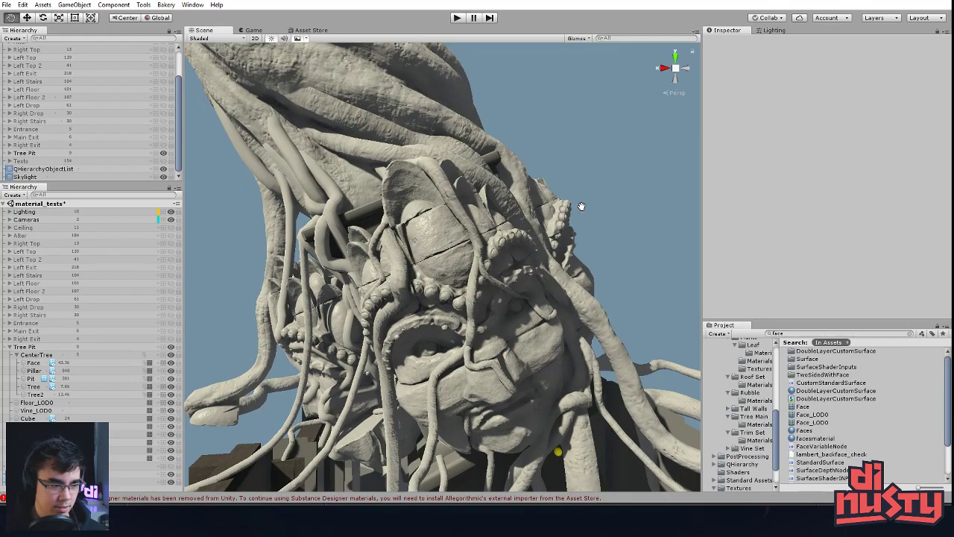
{"action": "middle_click_drag", "start_coordinate": [575, 203], "coordinate": [569, 221]}
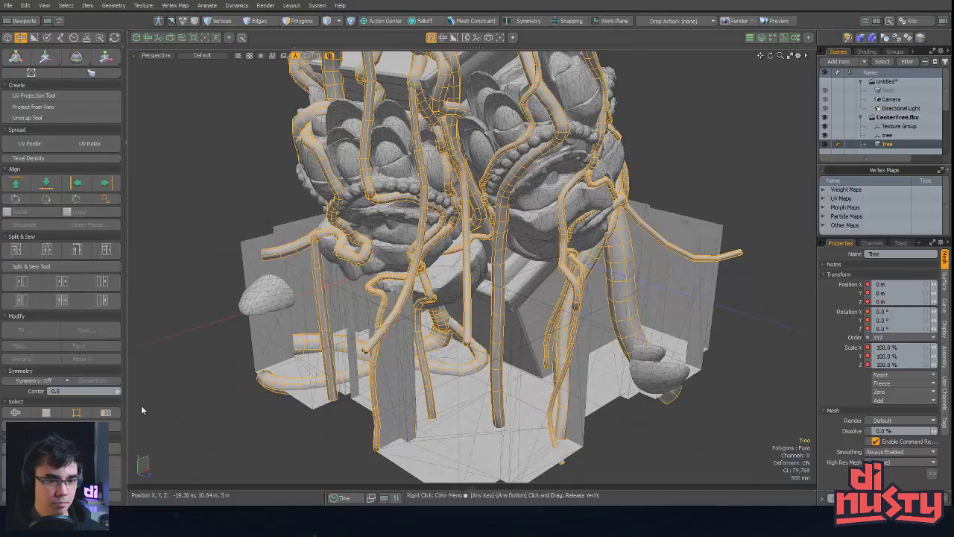
Check the vine mesh in Modo, and return to Unity to inspect the vines hanging between the two faces
{"action": "left_click_drag", "start_coordinate": [522, 358], "coordinate": [604, 261], "text": "alt"}
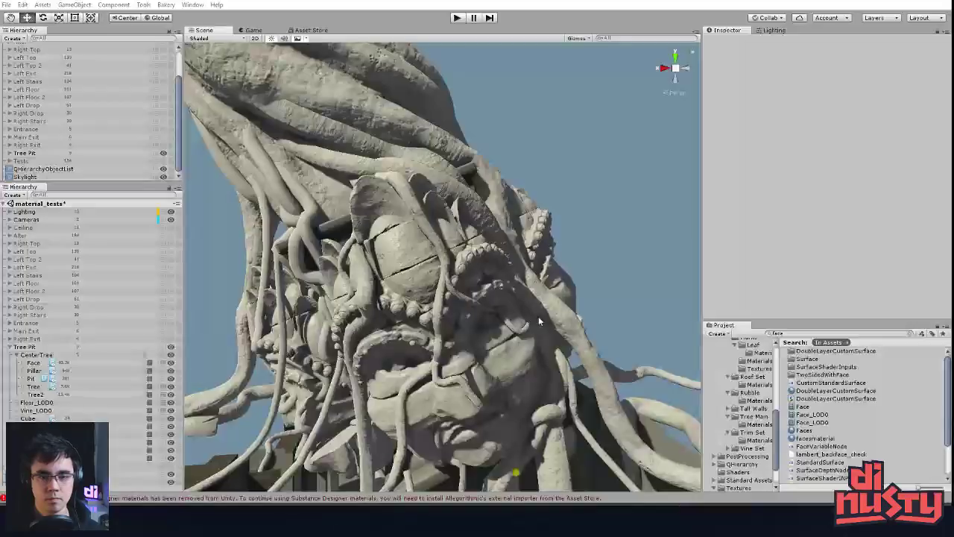
{"action": "left_click_drag", "start_coordinate": [605, 237], "coordinate": [470, 298], "text": "alt"}
{"action": "middle_click_drag", "start_coordinate": [470, 298], "coordinate": [421, 321]}
{"action": "left_click_drag", "start_coordinate": [421, 321], "coordinate": [449, 241], "text": "alt"}
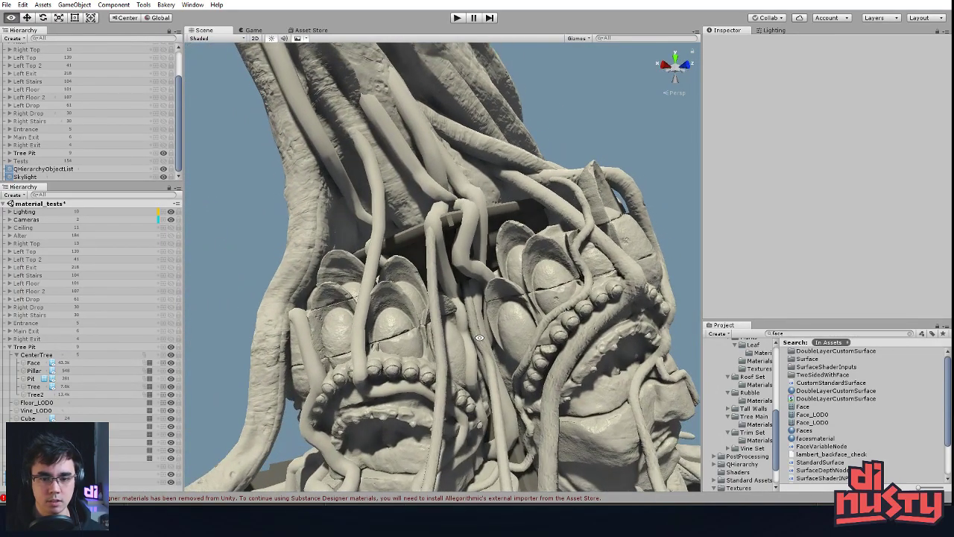
{"action": "middle_click_drag", "start_coordinate": [449, 241], "coordinate": [448, 203]}
{"action": "right_click_drag", "start_coordinate": [449, 203], "coordinate": [531, 257], "text": "alt"}
{"action": "left_click_drag", "start_coordinate": [531, 257], "coordinate": [507, 277], "text": "alt"}
{"action": "right_click_drag", "start_coordinate": [507, 277], "coordinate": [447, 287], "text": "alt"}
{"action": "left_click_drag", "start_coordinate": [447, 287], "coordinate": [480, 336], "text": "alt"}
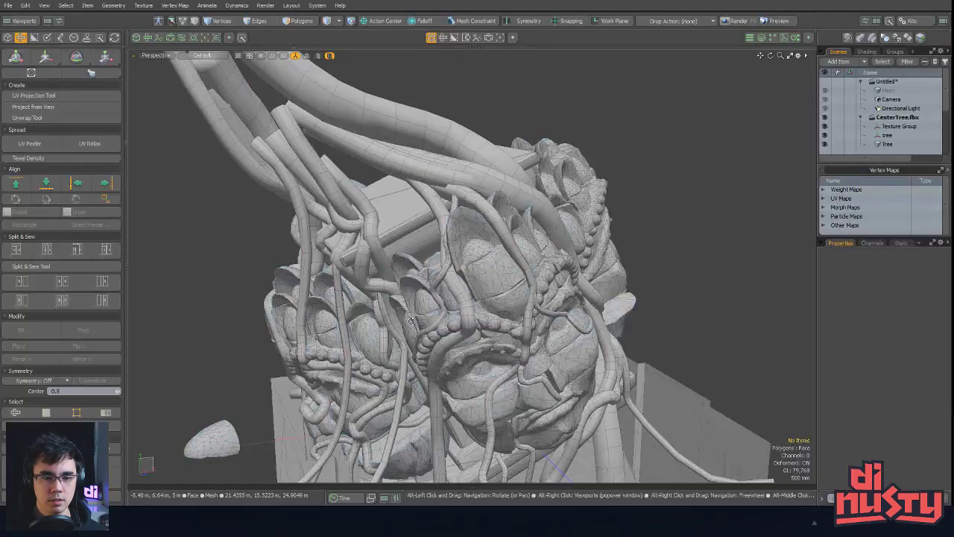
In Modo, select the connected vines hanging between the two faces and hide all other geometry
{"action": "left_click_drag", "start_coordinate": [402, 298], "coordinate": [433, 220], "text": "alt"}
{"action": "key", "text": "3"}
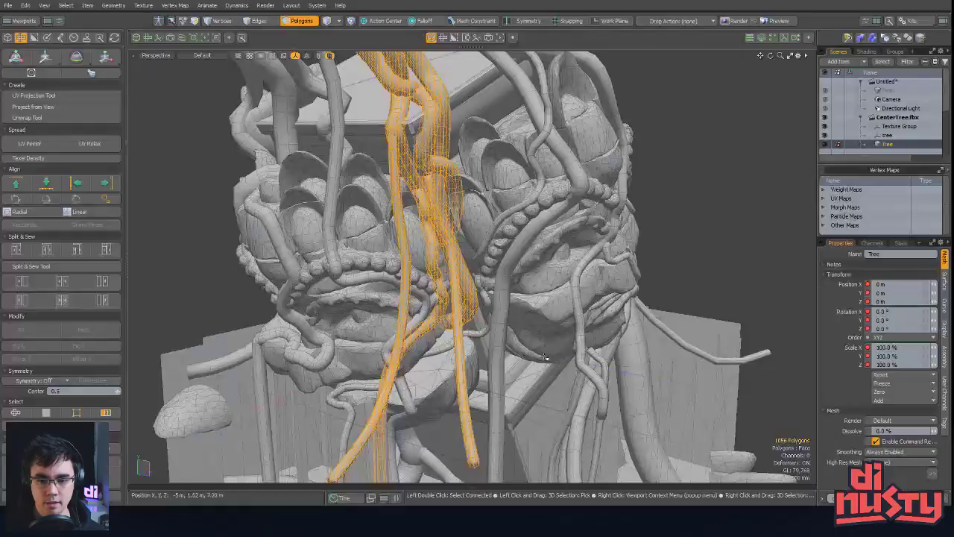
{"action": "left_click_drag", "start_coordinate": [440, 306], "coordinate": [507, 297], "text": "alt"}
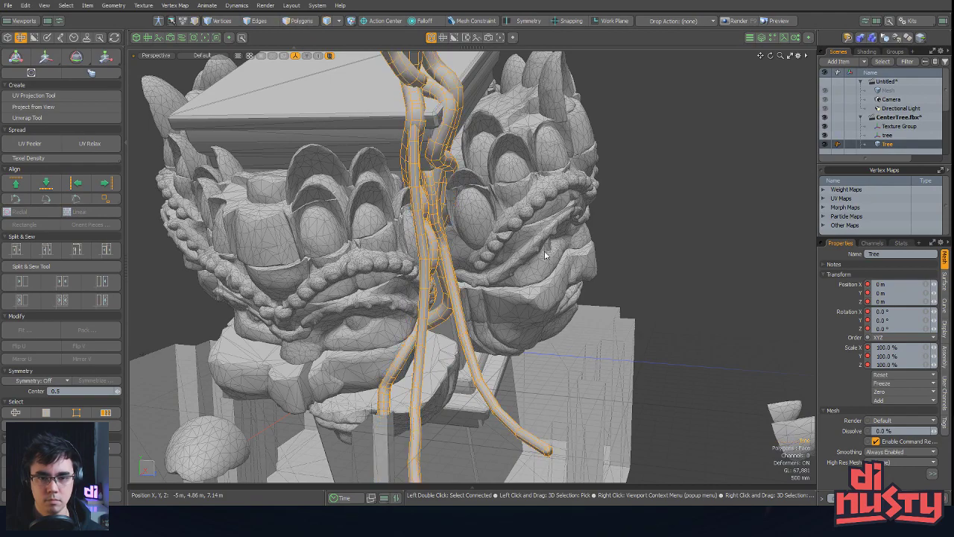
{"action": "key", "text": "shift+h"}
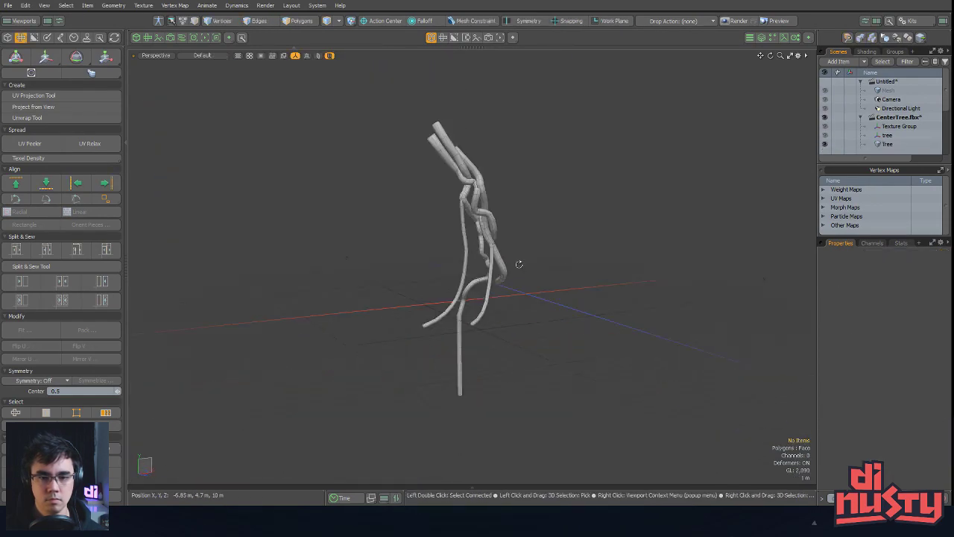
Select the end-cap polygons of the isolated vines
{"action": "left_click_drag", "start_coordinate": [519, 264], "coordinate": [567, 246], "text": "alt"}
{"action": "scroll", "coordinate": [567, 246], "scroll_direction": "up", "scroll_amount": 3}
{"action": "left_click_drag", "start_coordinate": [597, 149], "coordinate": [586, 285], "text": "alt+shift"}
{"action": "key", "text": "ctrl+3"}
{"action": "left_click", "coordinate": [589, 375]}
{"action": "left_click_drag", "start_coordinate": [577, 326], "coordinate": [537, 298], "text": "alt"}
{"action": "left_click", "coordinate": [482, 240]}
{"action": "key", "text": "3"}
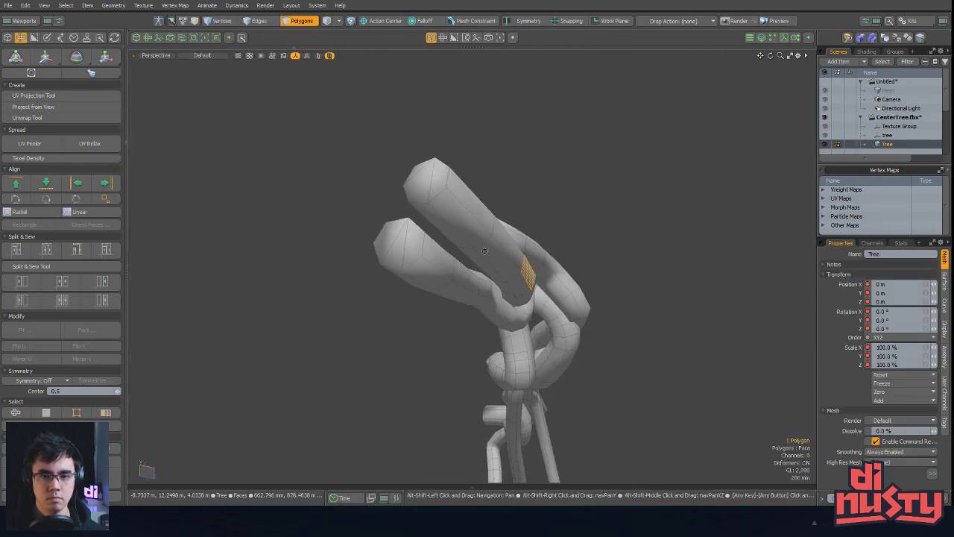
{"action": "mouse_move", "coordinate": [455, 246]}
{"action": "left_mouse_down", "text": "alt"}
{"action": "mouse_move", "coordinate": [406, 203]}
{"action": "mouse_move", "coordinate": [411, 214]}
{"action": "mouse_move", "coordinate": [410, 197]}
{"action": "left_mouse_up", "text": "alt"}
{"action": "mouse_move", "coordinate": [398, 131]}
{"action": "right_mouse_down", "text": "shift"}
{"action": "mouse_move", "coordinate": [344, 270]}
{"action": "mouse_move", "coordinate": [399, 224]}
{"action": "right_mouse_up", "text": "shift"}
{"action": "mouse_move", "coordinate": [422, 156]}
{"action": "left_mouse_down", "text": "alt"}
{"action": "mouse_move", "coordinate": [437, 152]}
{"action": "mouse_move", "coordinate": [489, 183]}
{"action": "left_mouse_up", "text": "alt"}
{"action": "right_click_drag", "start_coordinate": [479, 217], "coordinate": [447, 261], "text": "shift"}
{"action": "mouse_move", "coordinate": [484, 231]}
{"action": "left_mouse_down", "text": "alt"}
{"action": "mouse_move", "coordinate": [548, 223]}
{"action": "mouse_move", "coordinate": [530, 332]}
{"action": "mouse_move", "coordinate": [525, 311]}
{"action": "mouse_move", "coordinate": [657, 301]}
{"action": "mouse_move", "coordinate": [756, 251]}
{"action": "mouse_move", "coordinate": [644, 271]}
{"action": "mouse_move", "coordinate": [650, 294]}
{"action": "left_mouse_up", "text": "alt"}
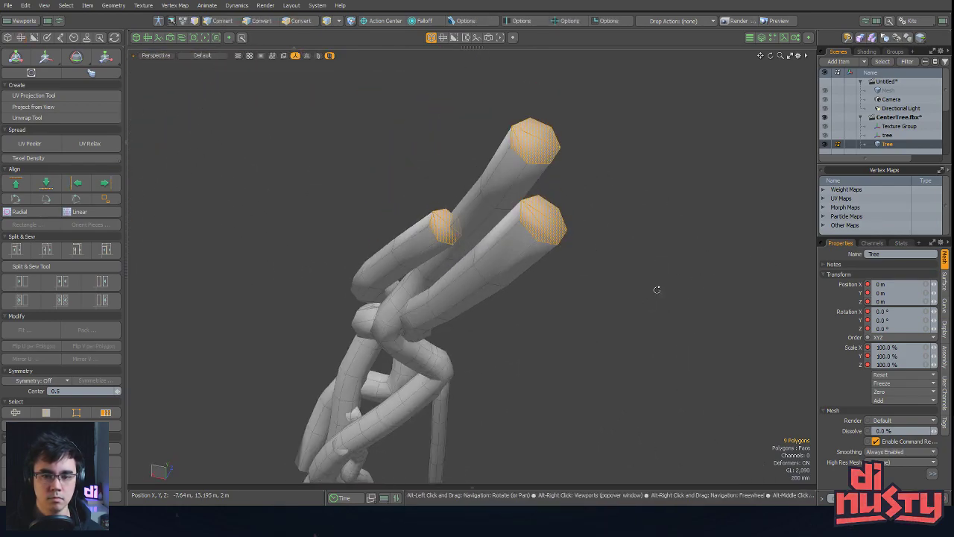
Review the Default material and Base Shader layers in the shader tree
{"action": "left_click", "coordinate": [865, 51]}
{"action": "left_click", "coordinate": [872, 137]}
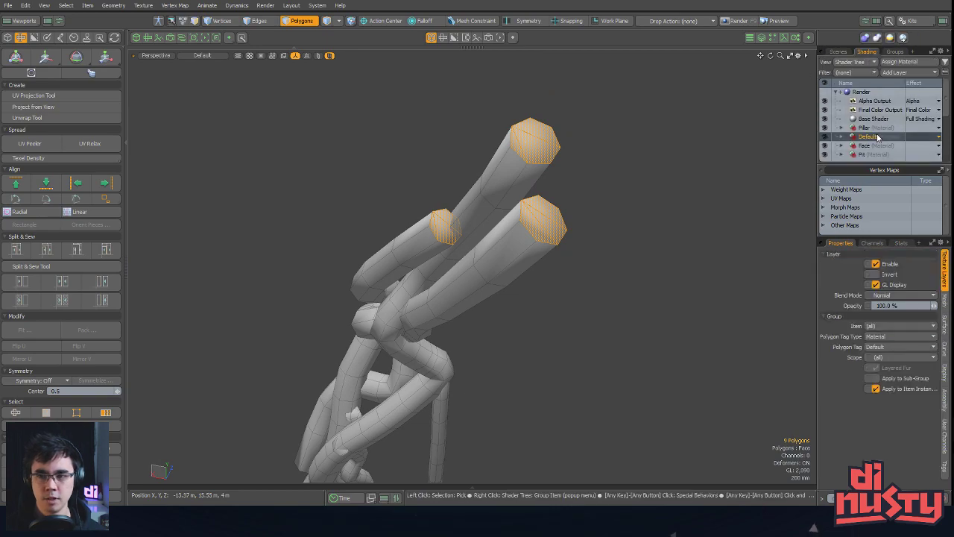
{"action": "left_click", "coordinate": [889, 119]}
{"action": "scroll", "coordinate": [879, 137], "scroll_direction": "down", "scroll_amount": 1}
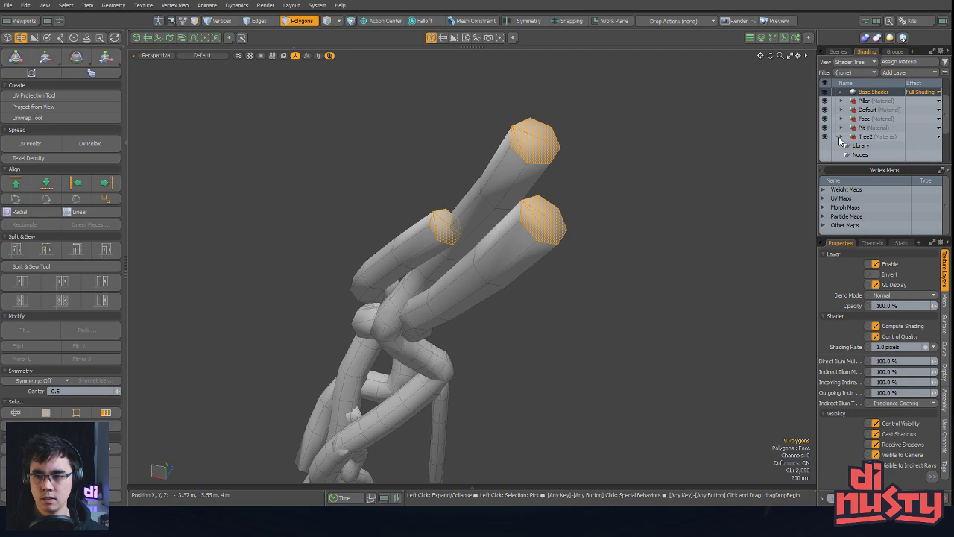
Delete the Tree mesh's existing vertex map from the Other Maps group
{"action": "left_click", "coordinate": [824, 199]}
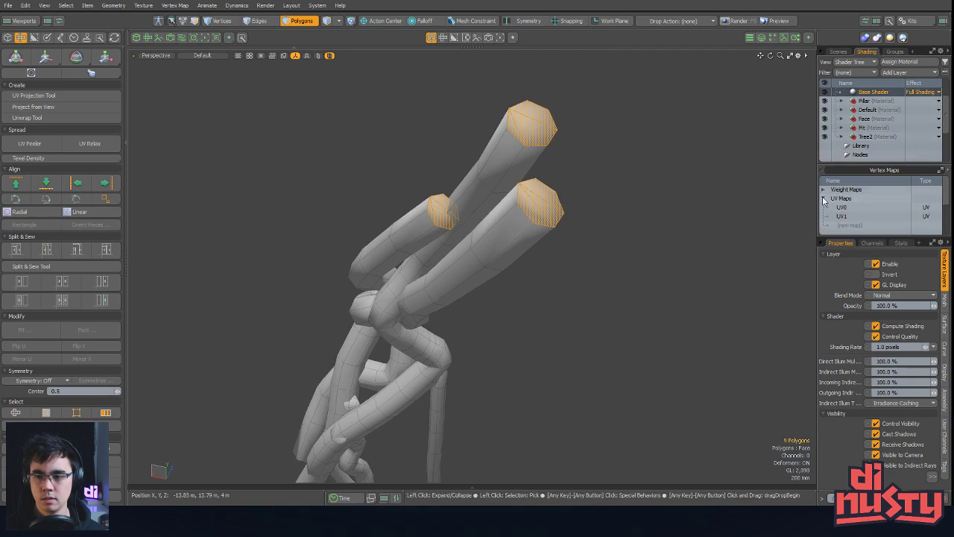
{"action": "left_click", "coordinate": [823, 200]}
{"action": "left_click", "coordinate": [824, 225]}
{"action": "scroll", "coordinate": [858, 223], "scroll_direction": "down", "scroll_amount": 1}
{"action": "key", "text": "Delete"}
{"action": "key", "text": "Return"}
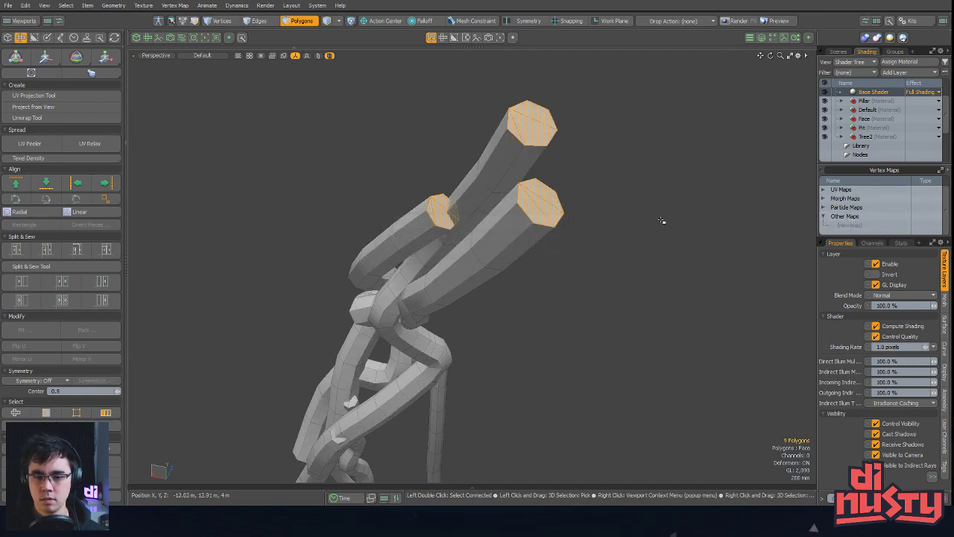
Deselect the vine end caps and enable Weight by Polygon Area in the smoothing settings of the Tree2 group's material
{"action": "left_click", "coordinate": [699, 228]}
{"action": "left_click_drag", "start_coordinate": [701, 239], "coordinate": [750, 205], "text": "alt"}
{"action": "left_click", "coordinate": [869, 137]}
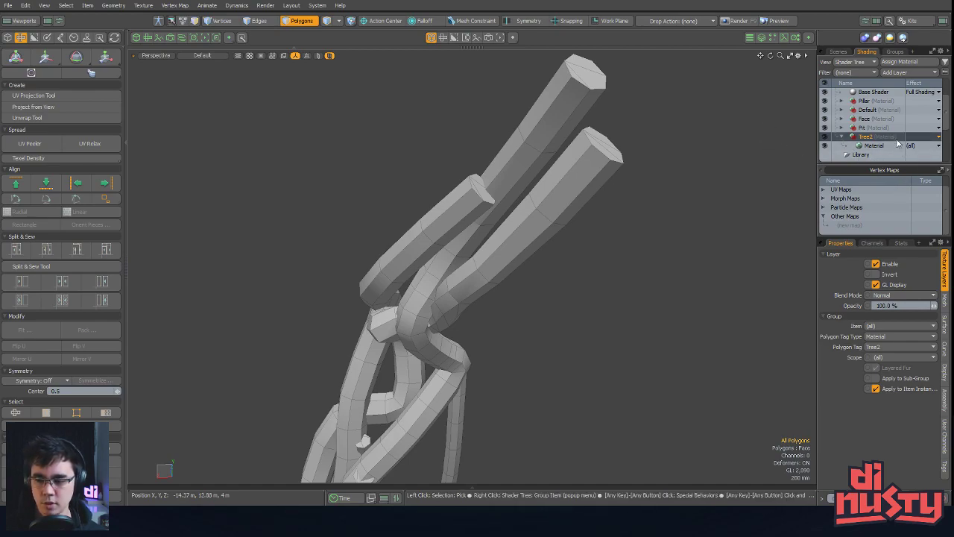
{"action": "left_click_drag", "start_coordinate": [894, 167], "coordinate": [894, 176]}
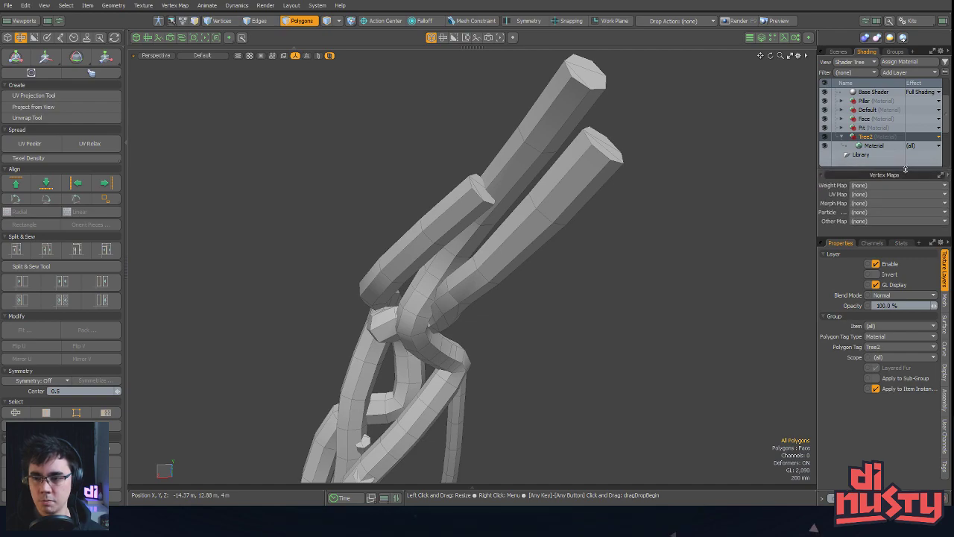
{"action": "scroll", "coordinate": [895, 126], "scroll_direction": "down", "scroll_amount": 1}
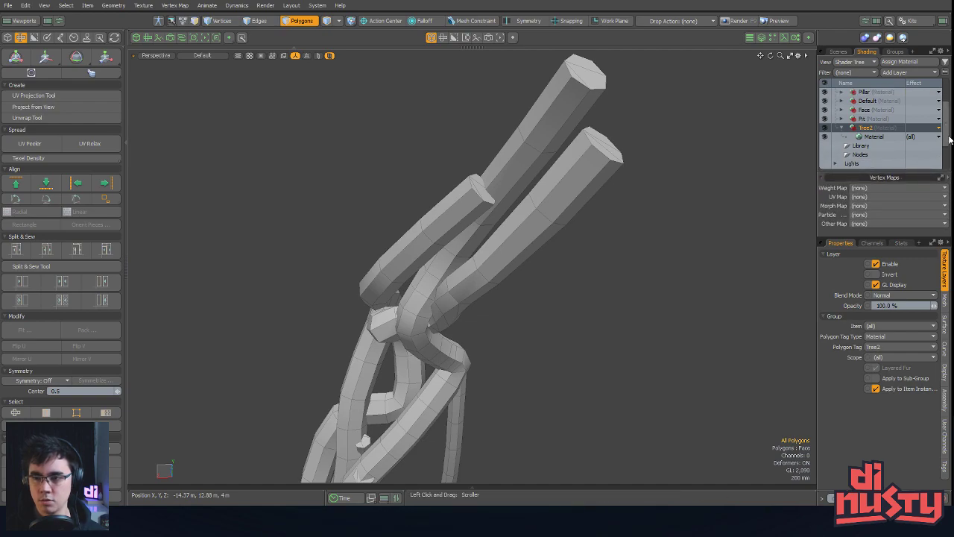
{"action": "left_click", "coordinate": [870, 138]}
{"action": "left_click", "coordinate": [876, 130]}
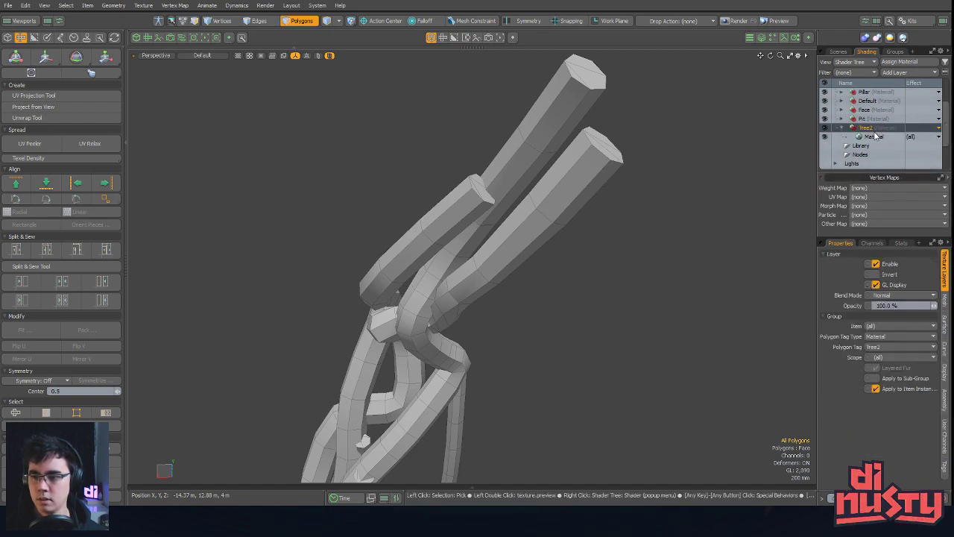
{"action": "left_click", "coordinate": [874, 136]}
{"action": "left_click", "coordinate": [937, 485]}
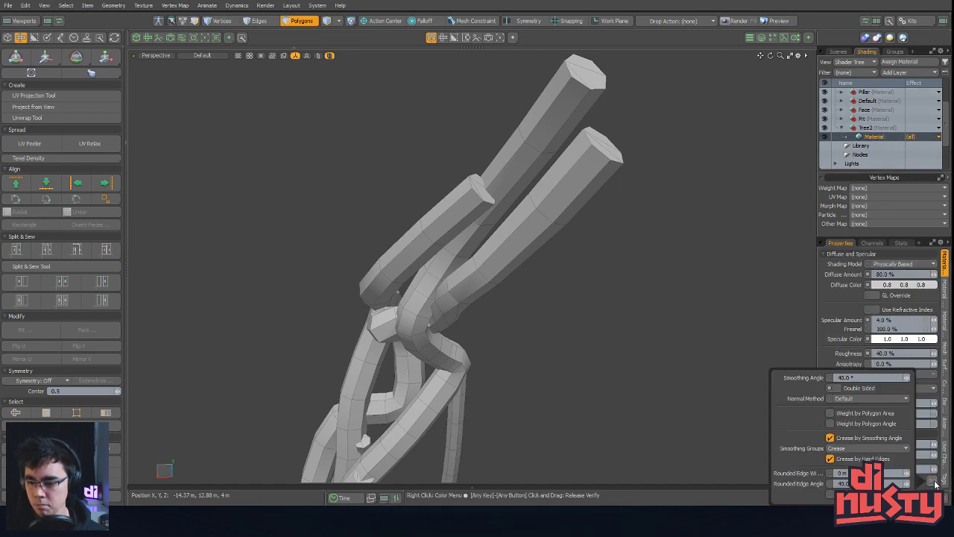
{"action": "left_click", "coordinate": [846, 416]}
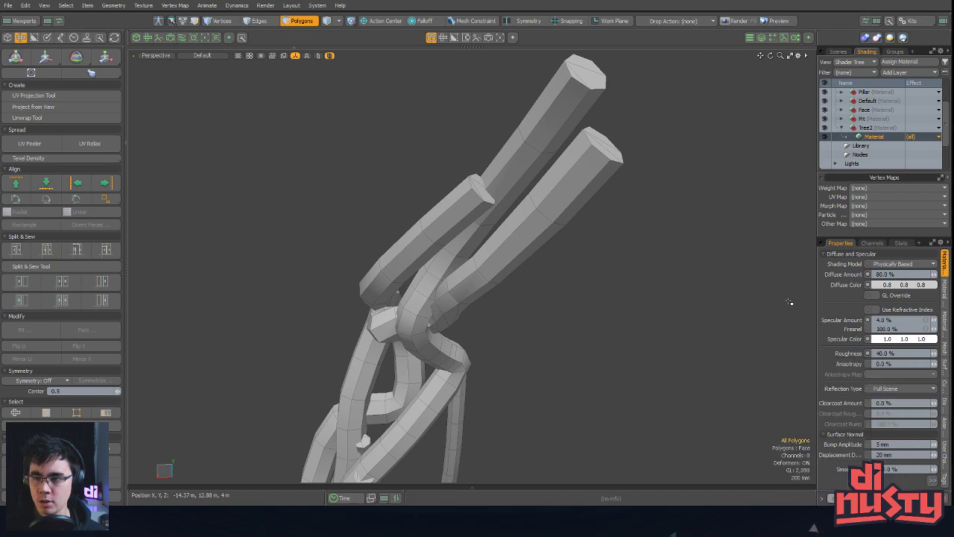
Enable Weight by Polygon Area in the smoothing settings of the Pit group's material
{"action": "left_click", "coordinate": [830, 120]}
{"action": "left_click", "coordinate": [874, 127]}
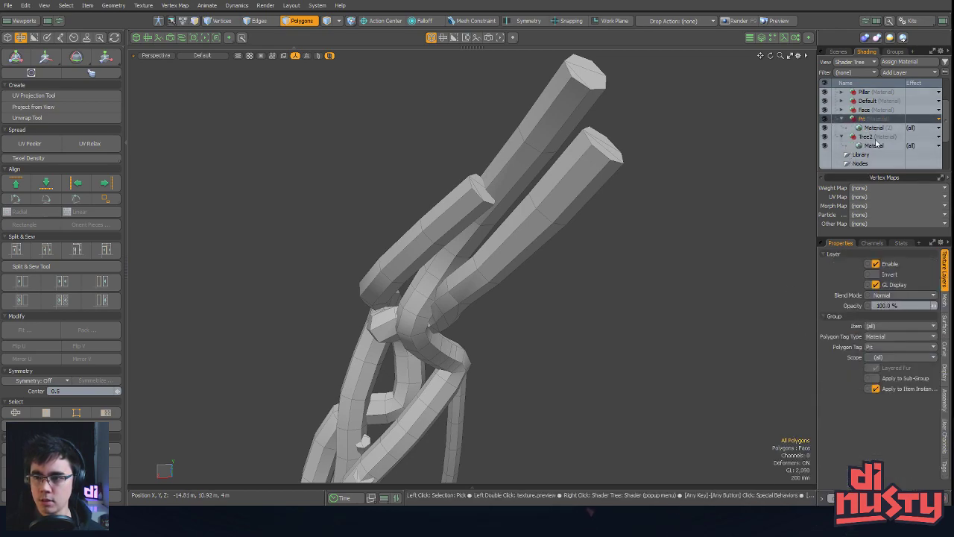
{"action": "left_click", "coordinate": [931, 481]}
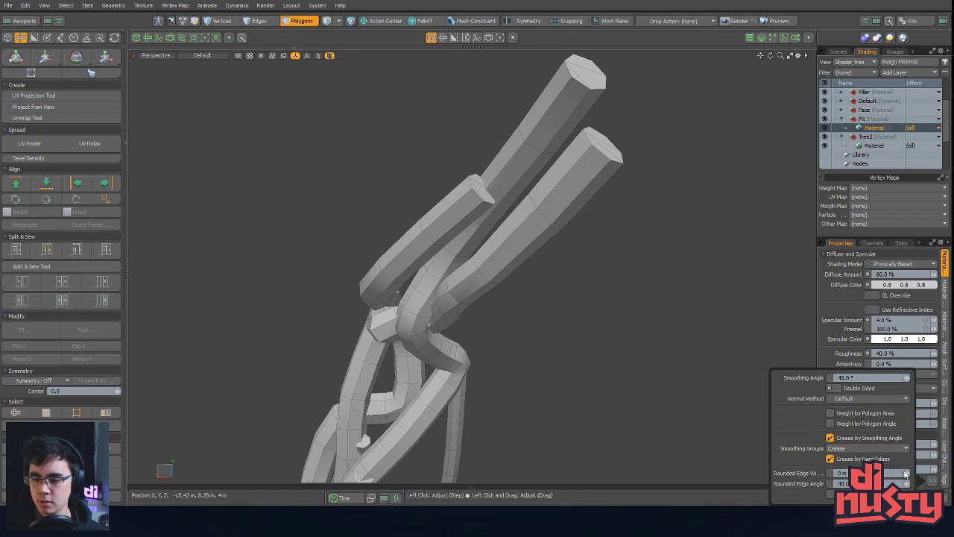
{"action": "left_click", "coordinate": [873, 417]}
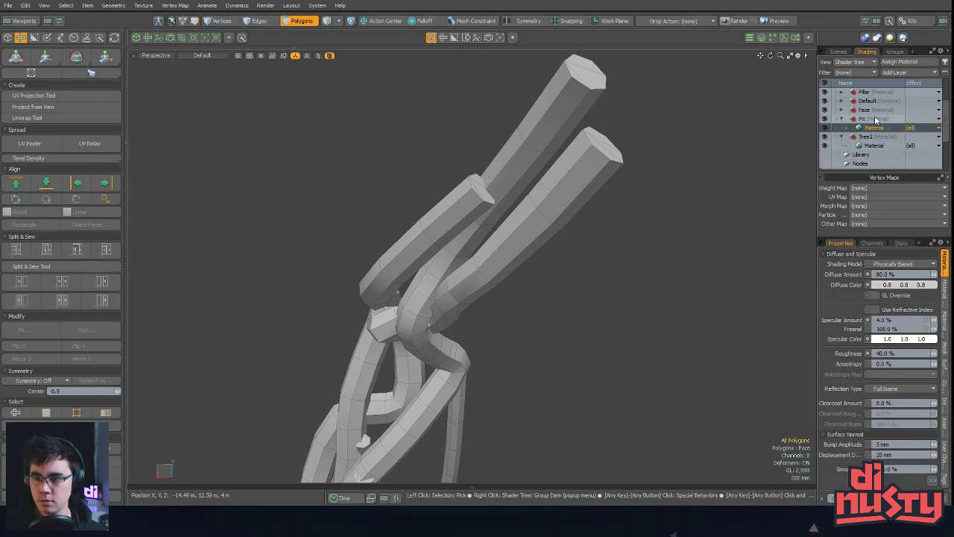
{"action": "left_click", "coordinate": [852, 111]}
{"action": "double_click", "coordinate": [850, 112]}
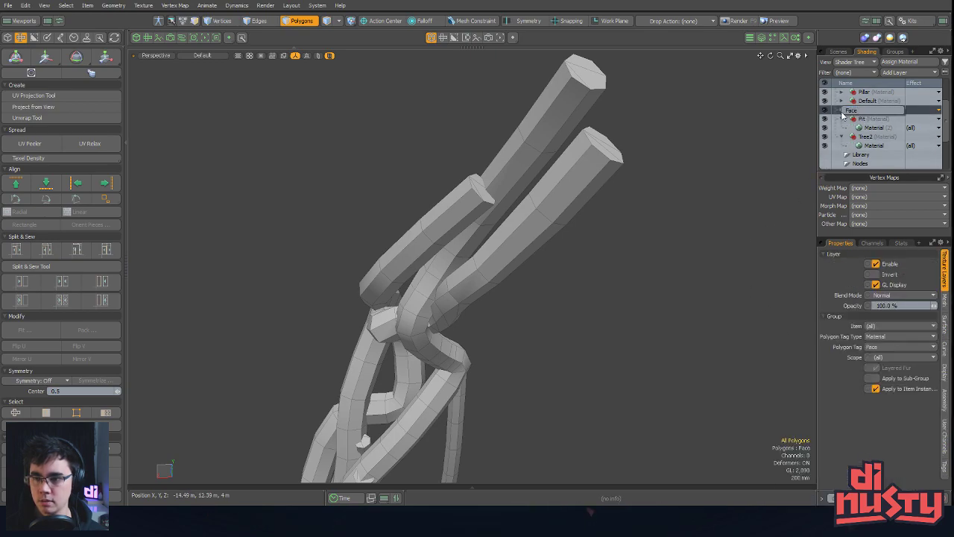
{"action": "key", "text": "Return"}
{"action": "key", "text": "Return"}
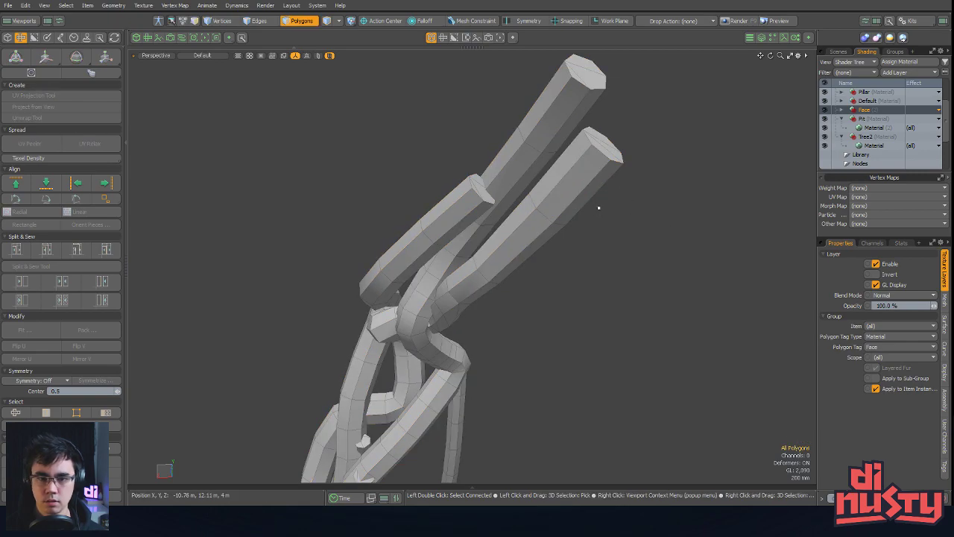
Check which material is assigned to a side polygon near the end of a vine
{"action": "left_click", "coordinate": [589, 190]}
{"action": "left_click_drag", "start_coordinate": [591, 192], "coordinate": [611, 188], "text": "alt"}
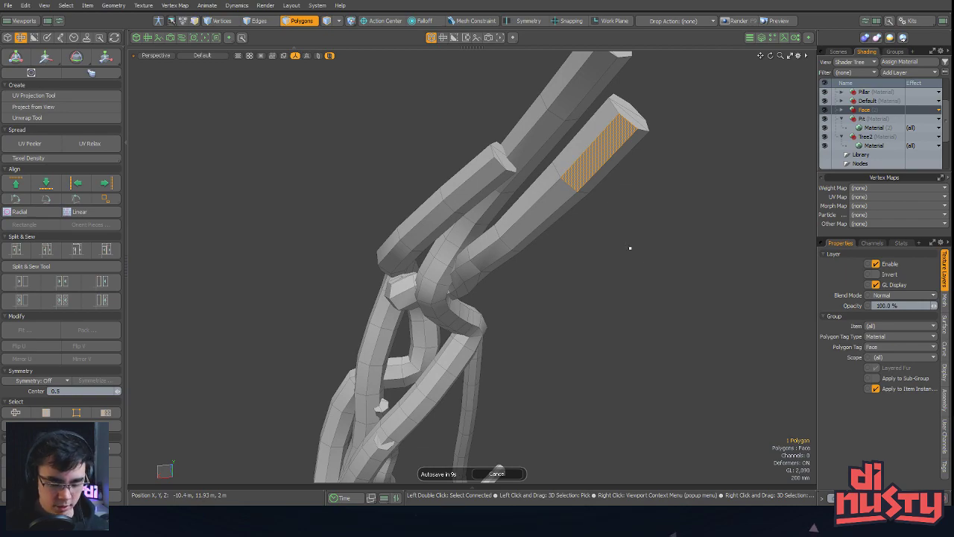
{"action": "key", "text": "m"}
{"action": "left_click", "coordinate": [559, 218]}
{"action": "left_click", "coordinate": [689, 183]}
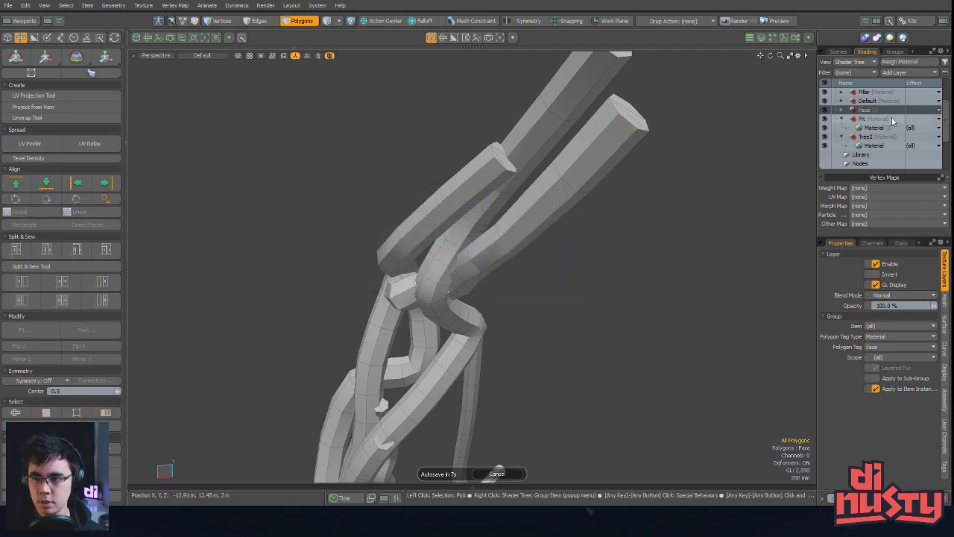
Enable Weight by Polygon Area and disable Crease by Smoothing Angle on the Default group's material
{"action": "left_click", "coordinate": [865, 102]}
{"action": "left_click", "coordinate": [841, 102]}
{"action": "left_click", "coordinate": [881, 110]}
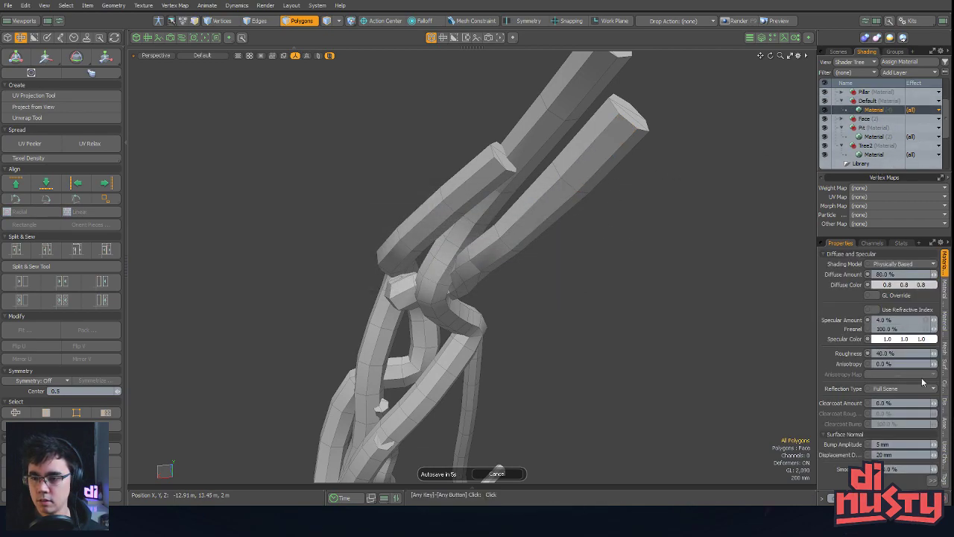
{"action": "left_click", "coordinate": [882, 375]}
{"action": "key", "text": "Return"}
{"action": "left_click", "coordinate": [933, 483]}
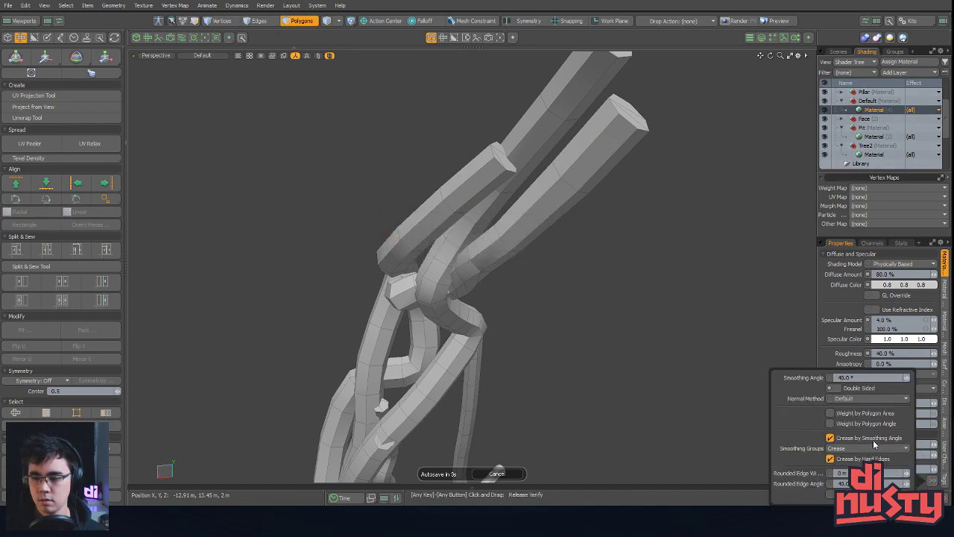
{"action": "left_click", "coordinate": [859, 439]}
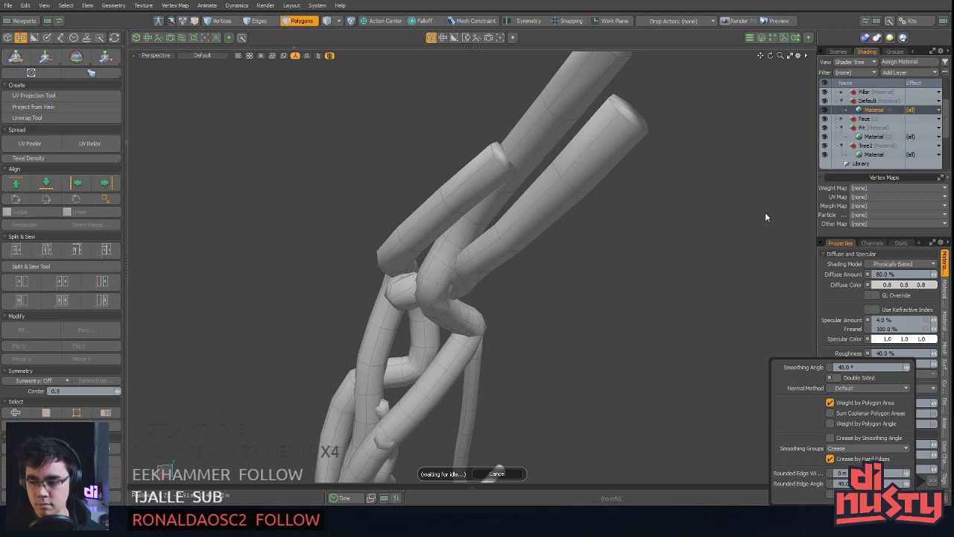
Examine the shading along the vines and on their capped ends from several angles
{"action": "left_click", "coordinate": [735, 298]}
{"action": "scroll", "coordinate": [703, 339], "scroll_direction": "down", "scroll_amount": 3}
{"action": "scroll", "coordinate": [675, 321], "scroll_direction": "up", "scroll_amount": 5}
{"action": "mouse_move", "coordinate": [667, 277]}
{"action": "left_mouse_down", "text": "alt"}
{"action": "mouse_move", "coordinate": [658, 388]}
{"action": "mouse_move", "coordinate": [607, 378]}
{"action": "mouse_move", "coordinate": [578, 396]}
{"action": "mouse_move", "coordinate": [672, 363]}
{"action": "mouse_move", "coordinate": [549, 154]}
{"action": "left_mouse_up", "text": "alt"}
{"action": "mouse_move", "coordinate": [571, 127]}
{"action": "right_mouse_down"}
{"action": "mouse_move", "coordinate": [693, 170]}
{"action": "mouse_move", "coordinate": [593, 71]}
{"action": "mouse_move", "coordinate": [708, 216]}
{"action": "mouse_move", "coordinate": [506, 236]}
{"action": "right_mouse_up"}
{"action": "right_click_drag", "start_coordinate": [595, 291], "coordinate": [595, 292], "text": "shift"}
{"action": "mouse_move", "coordinate": [595, 292]}
{"action": "left_mouse_down", "text": "alt"}
{"action": "mouse_move", "coordinate": [529, 315]}
{"action": "mouse_move", "coordinate": [558, 341]}
{"action": "mouse_move", "coordinate": [571, 303]}
{"action": "mouse_move", "coordinate": [561, 326]}
{"action": "mouse_move", "coordinate": [559, 290]}
{"action": "mouse_move", "coordinate": [620, 302]}
{"action": "mouse_move", "coordinate": [610, 318]}
{"action": "left_mouse_up", "text": "alt"}
{"action": "left_click", "coordinate": [707, 309]}
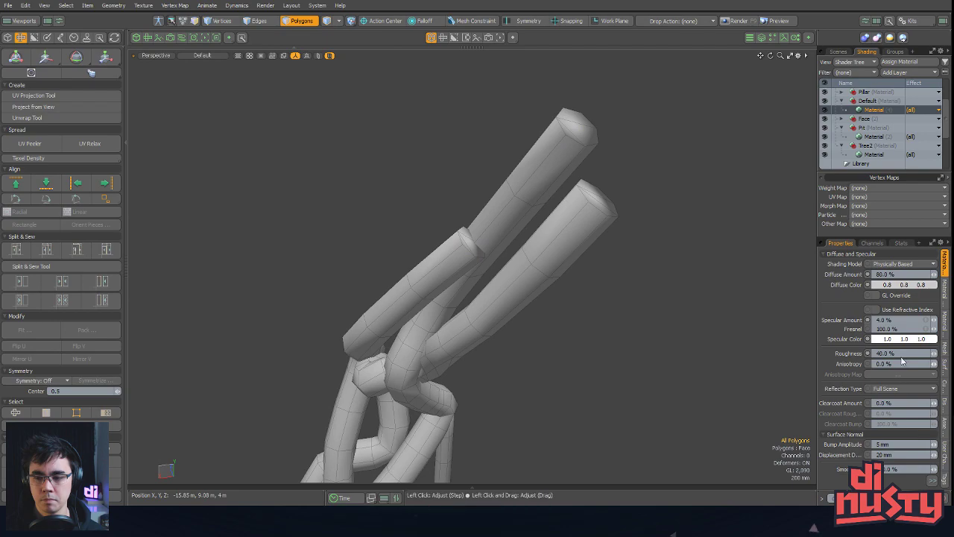
{"action": "left_click_drag", "start_coordinate": [748, 355], "coordinate": [734, 362], "text": "alt"}
Enable Sum Coplanar Polygon Areas on the Default group's material
{"action": "left_click", "coordinate": [937, 481]}
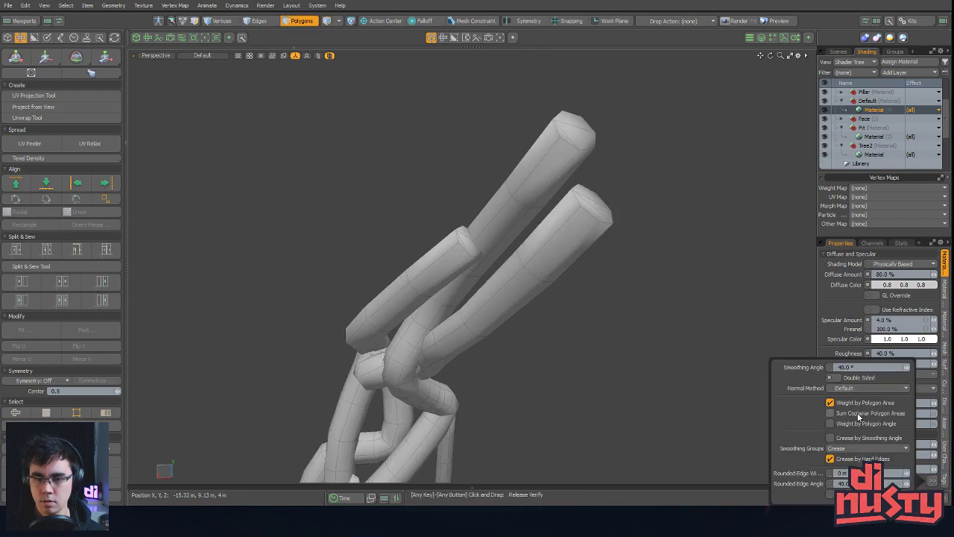
{"action": "left_click", "coordinate": [858, 416]}
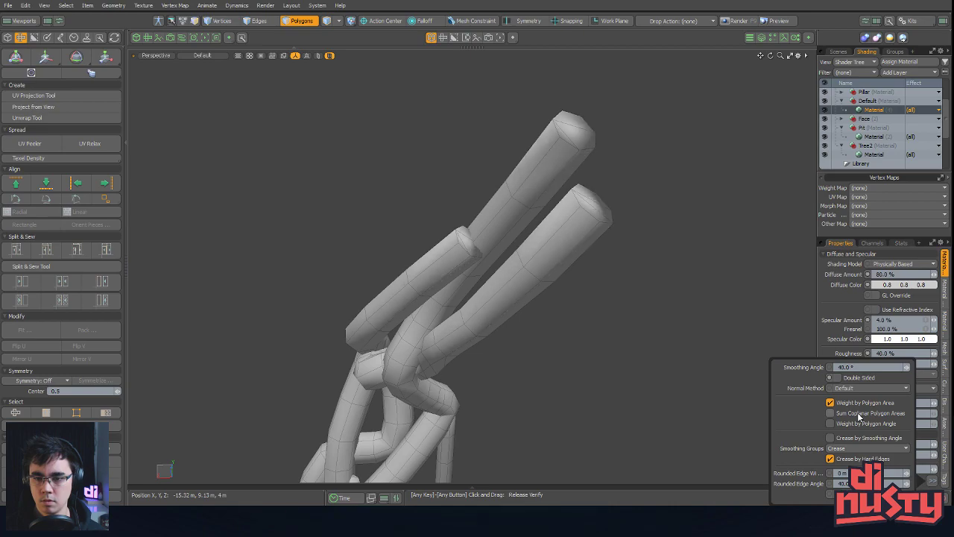
{"action": "left_click", "coordinate": [859, 416]}
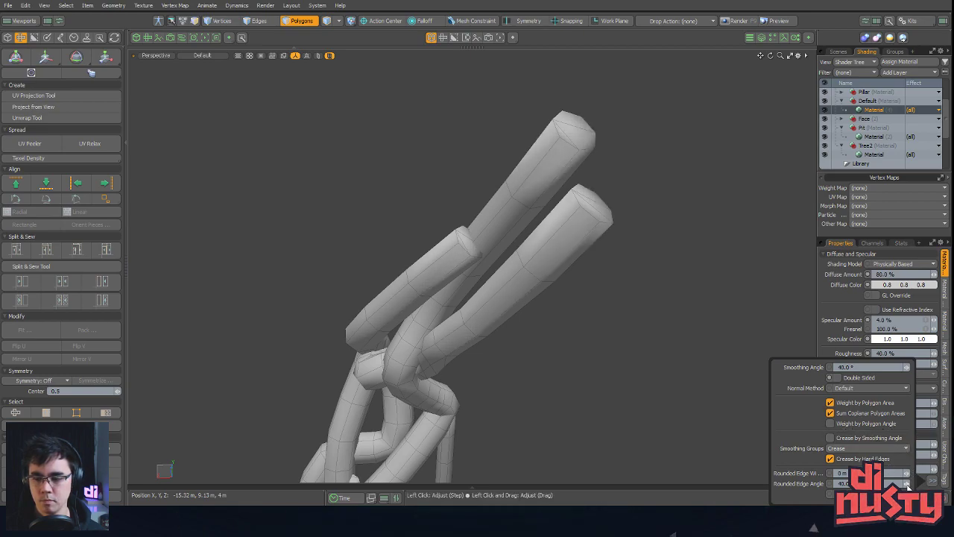
Set the Default material's smoothing angle to 64.4° and enable Crease by Smoothing Angle
{"action": "left_click", "coordinate": [908, 483]}
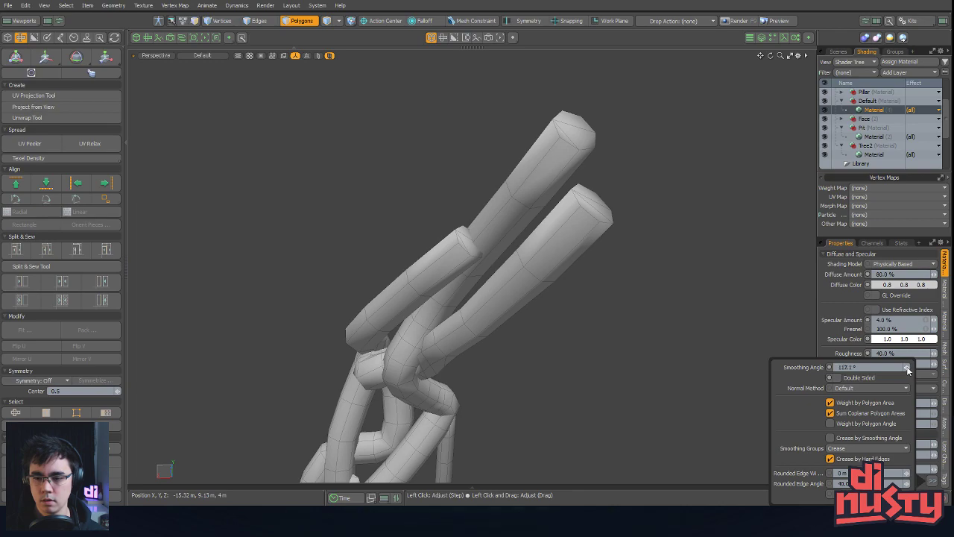
{"action": "left_click_drag", "start_coordinate": [909, 370], "coordinate": [864, 429]}
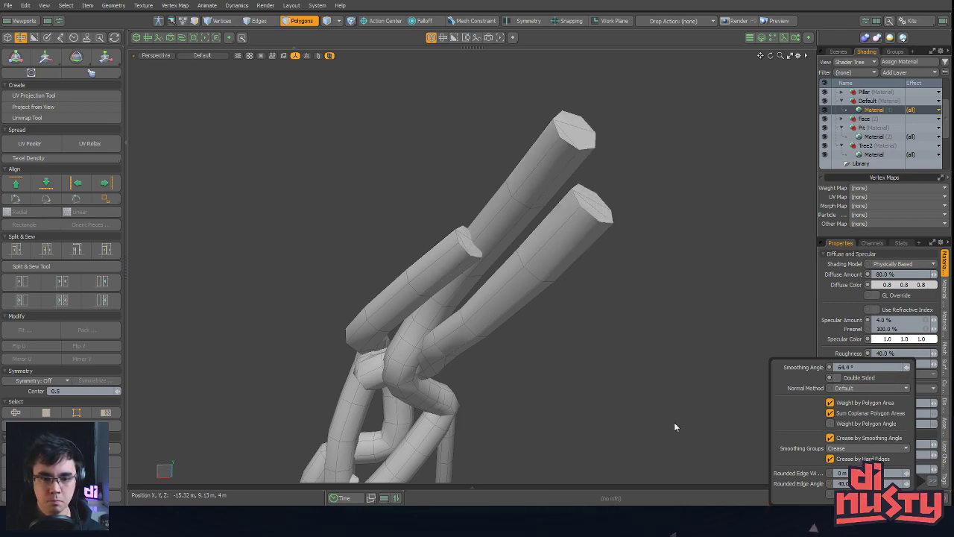
Check the creases on the vine ends and bends, and set the Default material's smoothing angle to 89.5°
{"action": "left_click_drag", "start_coordinate": [638, 389], "coordinate": [649, 340], "text": "alt"}
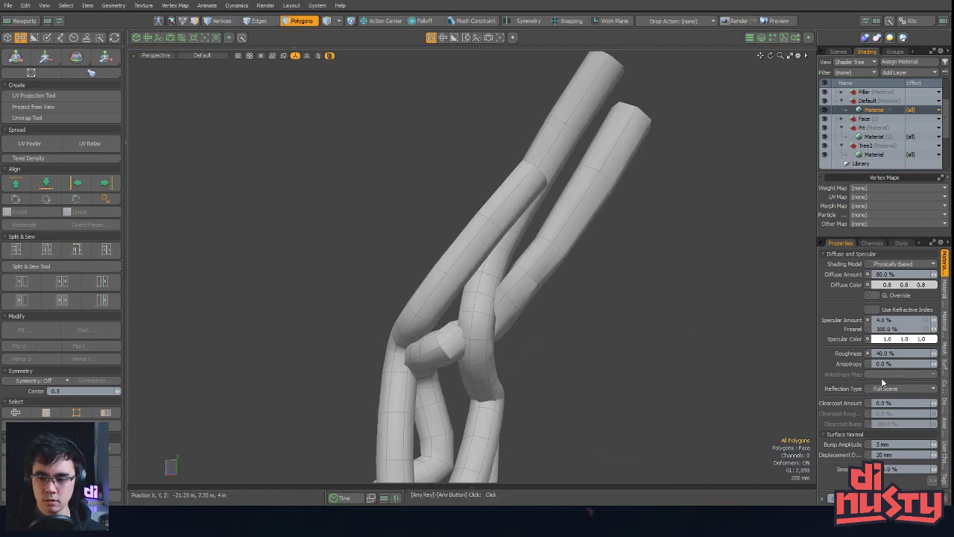
{"action": "left_click_drag", "start_coordinate": [715, 343], "coordinate": [656, 328], "text": "alt"}
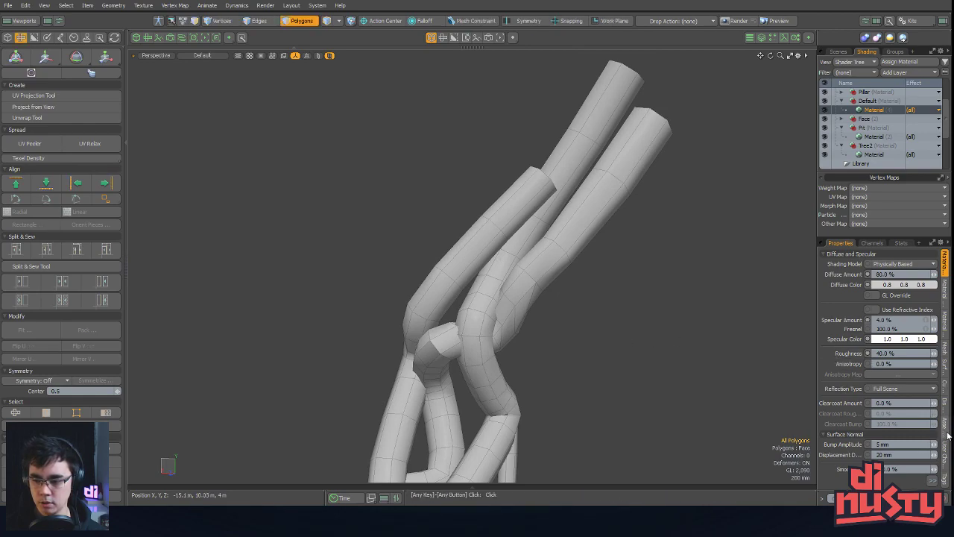
{"action": "left_click_drag", "start_coordinate": [701, 448], "coordinate": [695, 377], "text": "alt"}
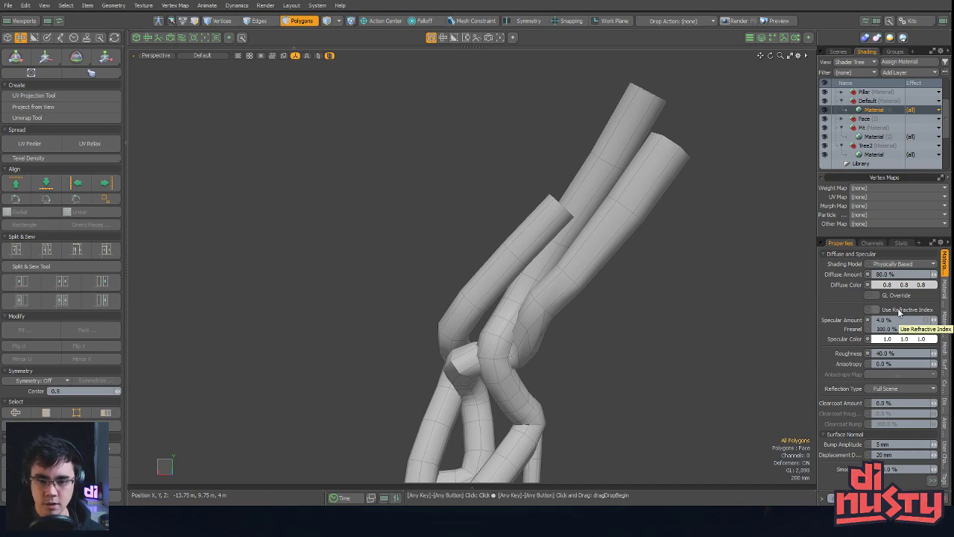
{"action": "left_click_drag", "start_coordinate": [708, 377], "coordinate": [714, 311], "text": "alt"}
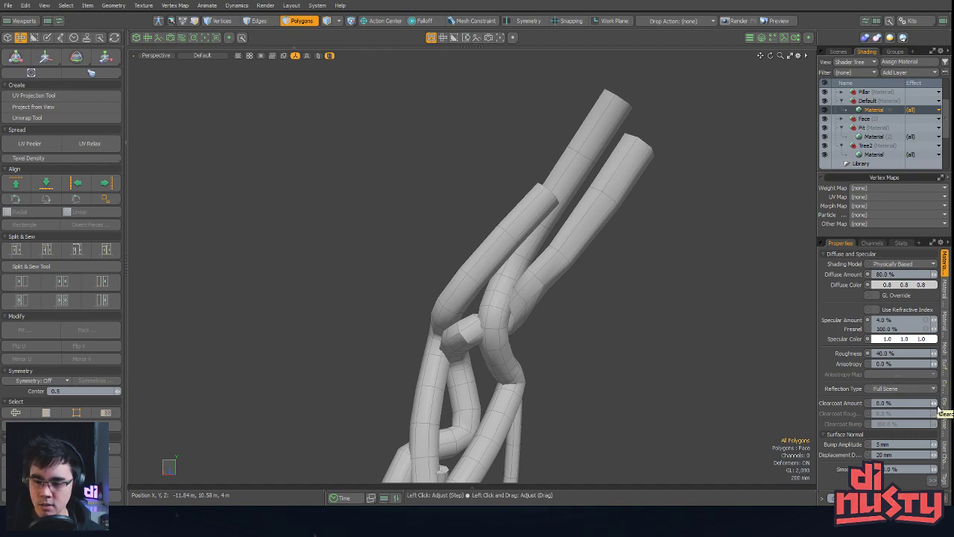
{"action": "left_click", "coordinate": [933, 481]}
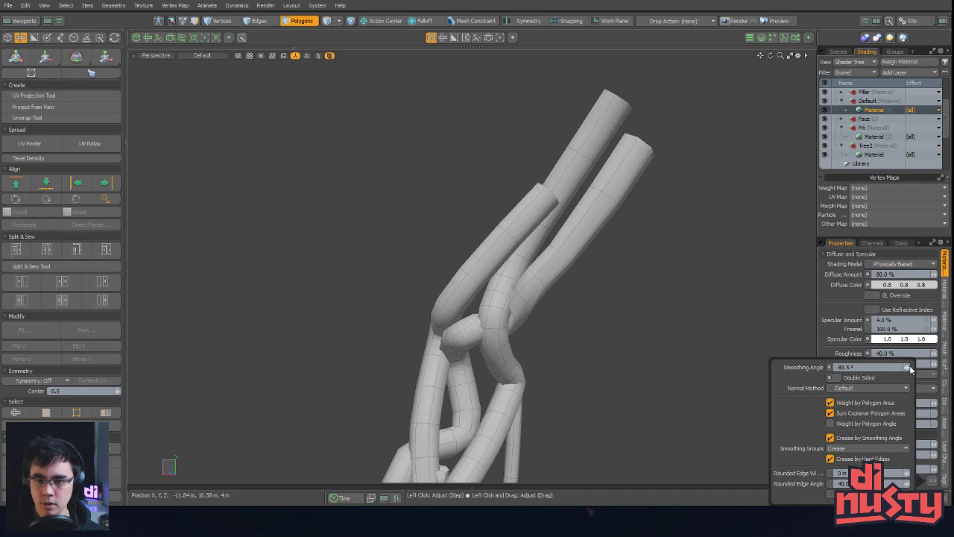
Compare lower smoothing angles on the cut vine end and set the Default material's smoothing angle to 75.8°
{"action": "left_click_drag", "start_coordinate": [671, 266], "coordinate": [699, 320], "text": "alt"}
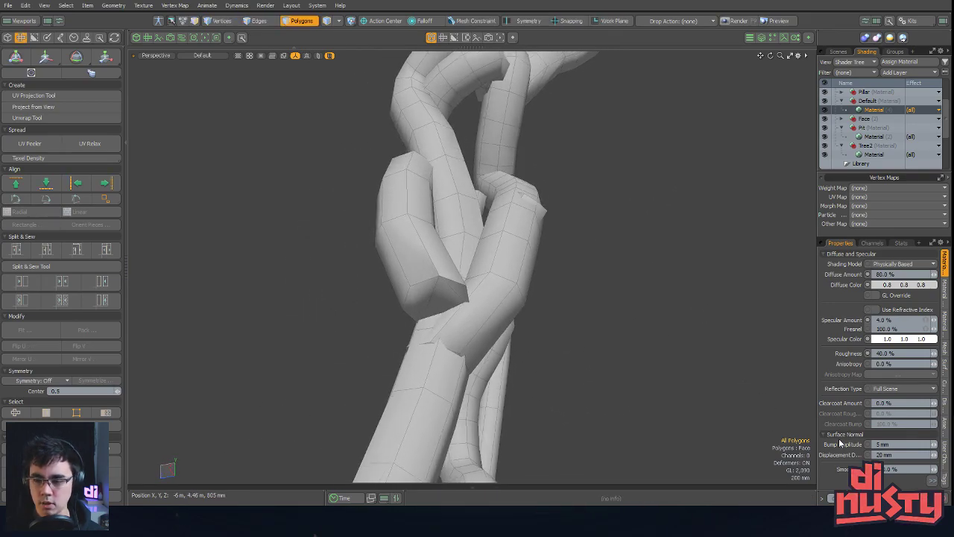
{"action": "left_click", "coordinate": [932, 482]}
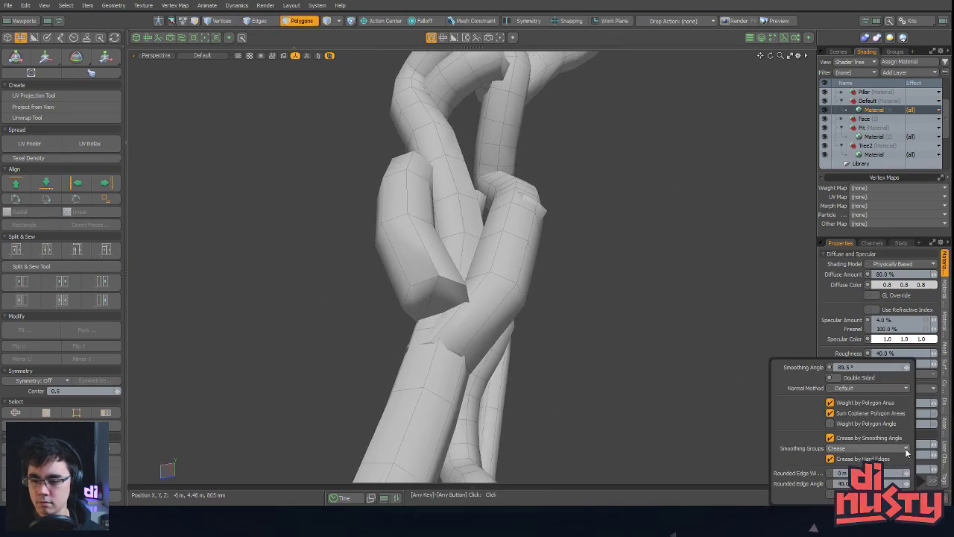
{"action": "left_click", "coordinate": [910, 367]}
{"action": "left_click", "coordinate": [910, 367]}
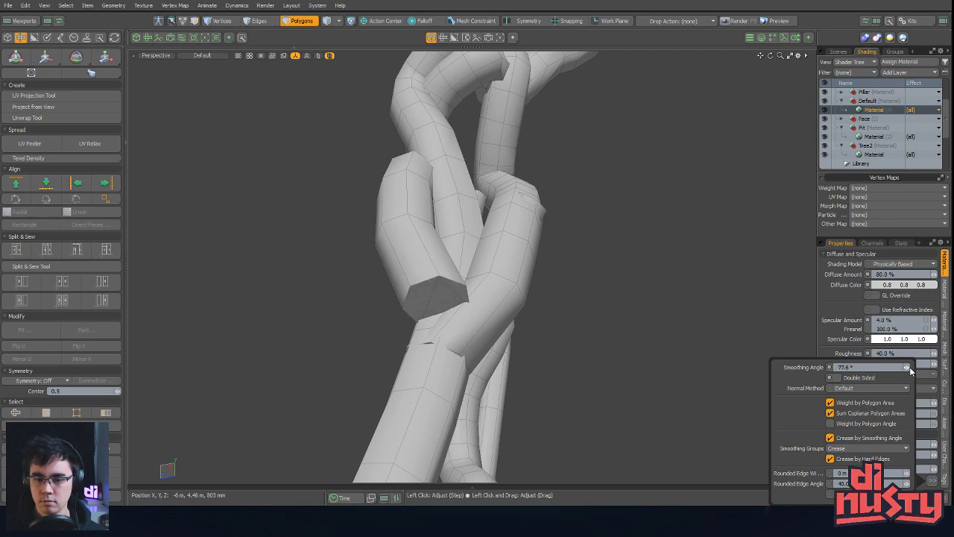
{"action": "left_click", "coordinate": [910, 367]}
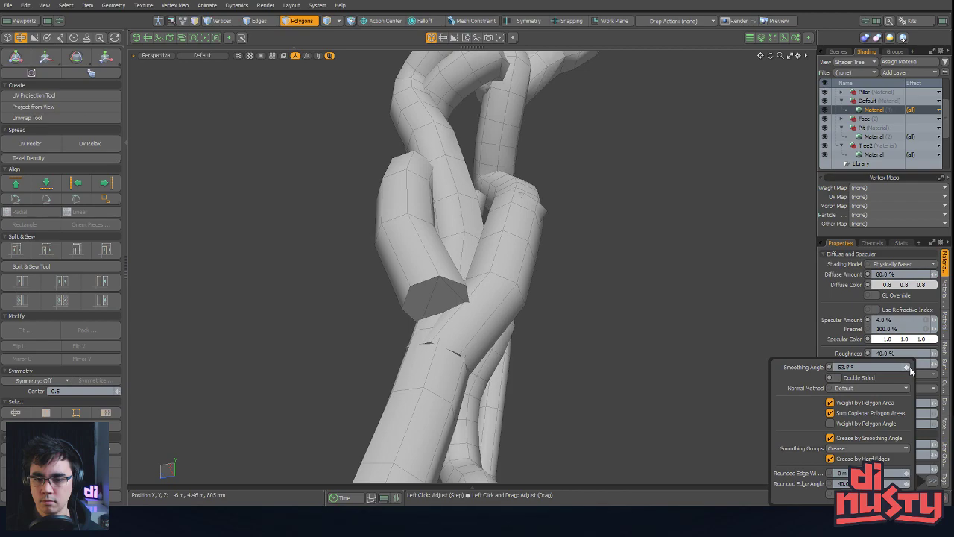
{"action": "left_click", "coordinate": [910, 367]}
{"action": "left_click_drag", "start_coordinate": [909, 367], "coordinate": [910, 366]}
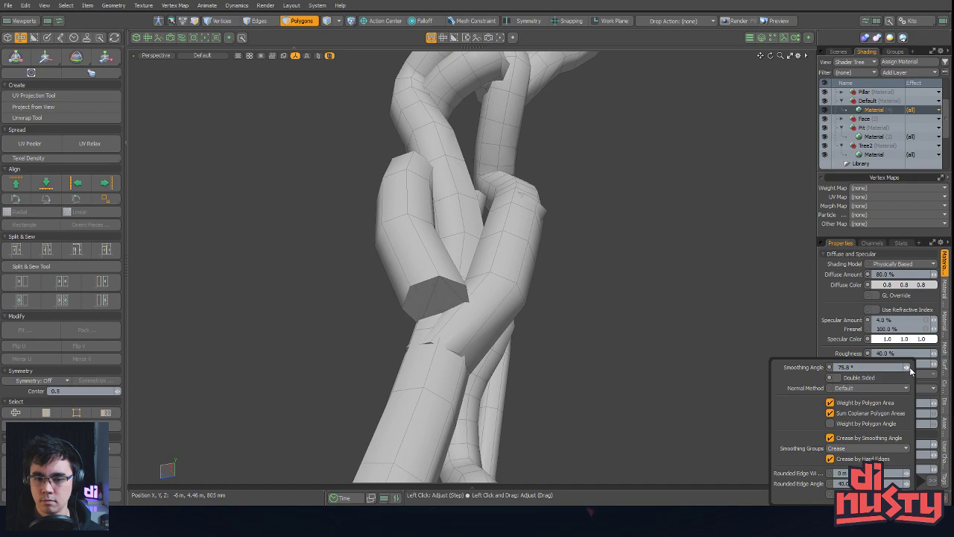
Inspect the smoothing of the vine bends and ends from different sides
{"action": "left_click_drag", "start_coordinate": [605, 359], "coordinate": [656, 379], "text": "alt"}
{"action": "left_click_drag", "start_coordinate": [648, 291], "coordinate": [615, 301], "text": "alt"}
{"action": "key", "text": "5"}
{"action": "left_click_drag", "start_coordinate": [581, 336], "coordinate": [686, 328], "text": "alt"}
{"action": "key", "text": "u"}
{"action": "key", "text": "shift+h"}
{"action": "left_click_drag", "start_coordinate": [686, 328], "coordinate": [563, 258], "text": "alt"}
{"action": "key", "text": "2"}
{"action": "key", "text": "3"}
{"action": "double_click", "coordinate": [527, 219]}
{"action": "left_click", "coordinate": [532, 220]}
{"action": "left_click_drag", "start_coordinate": [533, 221], "coordinate": [731, 427], "text": "alt"}
{"action": "scroll", "coordinate": [687, 413], "scroll_direction": "down", "scroll_amount": 2}
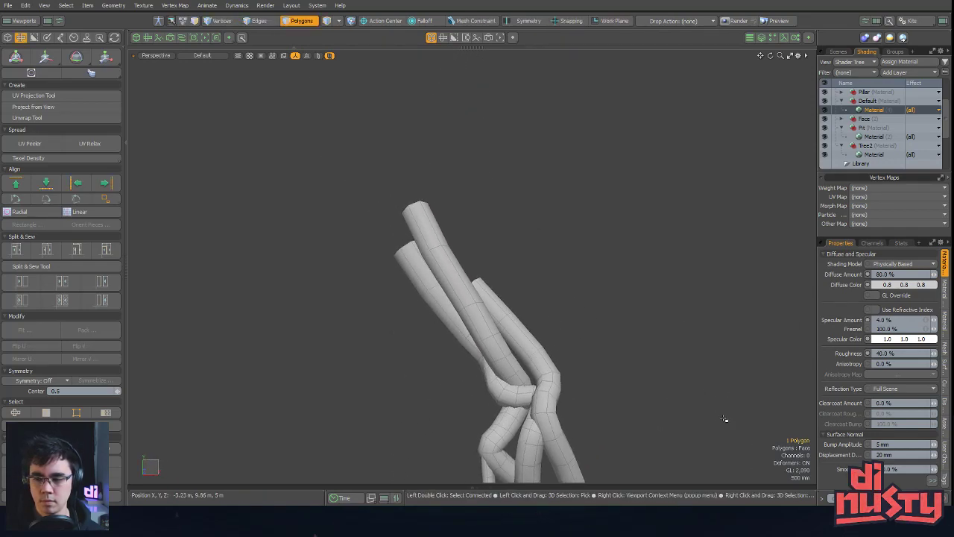
{"action": "left_click_drag", "start_coordinate": [680, 326], "coordinate": [634, 328], "text": "alt"}
{"action": "left_click_drag", "start_coordinate": [634, 328], "coordinate": [667, 363], "text": "alt+shift"}
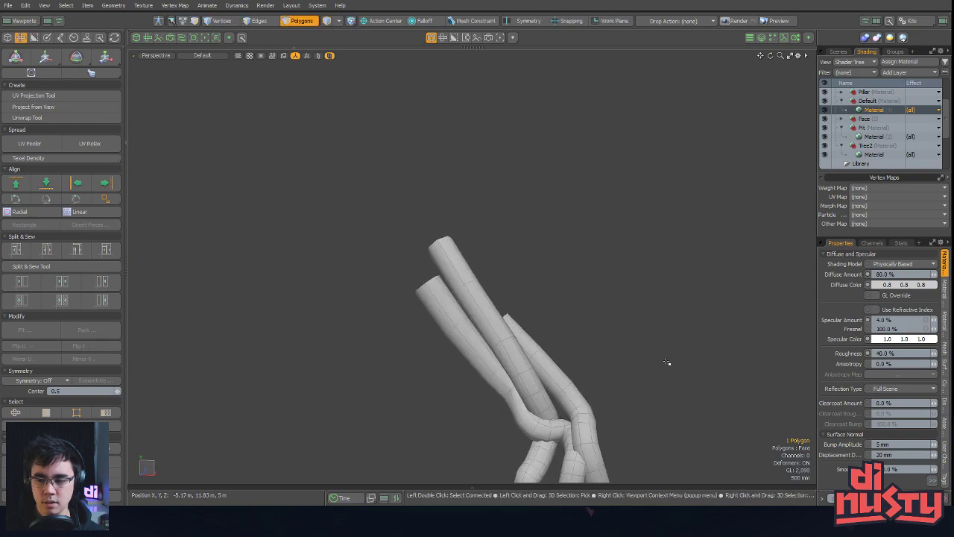
Select the boundary edges around the end caps of the two upper vines
{"action": "key", "text": "2"}
{"action": "left_click", "coordinate": [444, 248]}
{"action": "scroll", "coordinate": [446, 260], "scroll_direction": "up", "scroll_amount": 5}
{"action": "mouse_move", "coordinate": [458, 275]}
{"action": "left_mouse_down", "text": "alt+shift"}
{"action": "mouse_move", "coordinate": [656, 345]}
{"action": "mouse_move", "coordinate": [605, 344]}
{"action": "mouse_move", "coordinate": [634, 333]}
{"action": "left_mouse_up", "text": "alt+shift"}
{"action": "scroll", "coordinate": [657, 346], "scroll_direction": "down", "scroll_amount": 2}
{"action": "right_click_drag", "start_coordinate": [592, 216], "coordinate": [603, 221]}
{"action": "left_click_drag", "start_coordinate": [589, 250], "coordinate": [572, 263], "text": "alt"}
{"action": "right_click_drag", "start_coordinate": [515, 367], "coordinate": [517, 356], "text": "shift"}
{"action": "mouse_move", "coordinate": [405, 320]}
{"action": "right_mouse_down", "text": "shift"}
{"action": "mouse_move", "coordinate": [383, 332]}
{"action": "mouse_move", "coordinate": [496, 388]}
{"action": "right_mouse_up", "text": "shift"}
{"action": "left_click_drag", "start_coordinate": [488, 358], "coordinate": [518, 345], "text": "alt"}
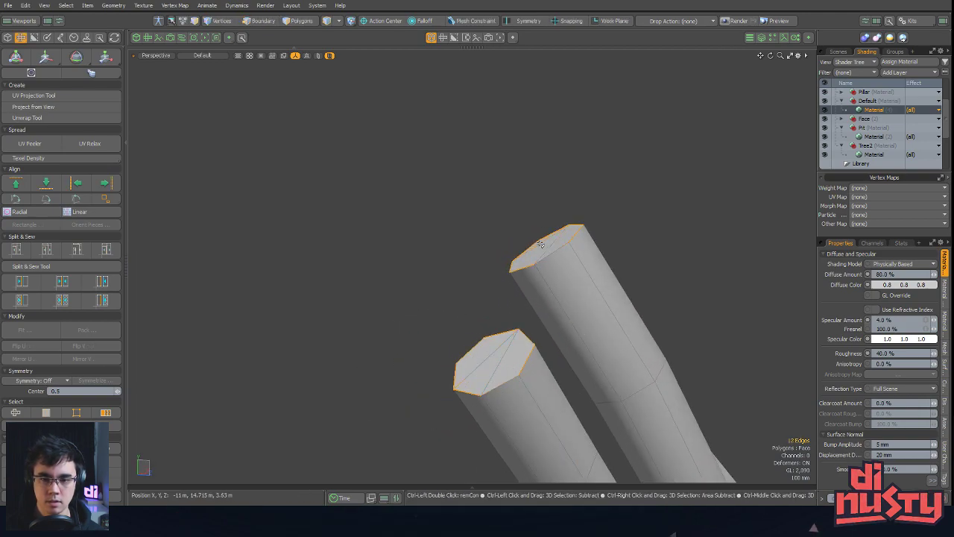
Select lengthwise edge loops along the upper vines, following them down through the braided section
{"action": "scroll", "coordinate": [540, 253], "scroll_direction": "down", "scroll_amount": 3}
{"action": "left_click_drag", "start_coordinate": [532, 290], "coordinate": [527, 240], "text": "alt"}
{"action": "double_click", "coordinate": [526, 214]}
{"action": "left_click_drag", "start_coordinate": [609, 295], "coordinate": [569, 133], "text": "alt+shift"}
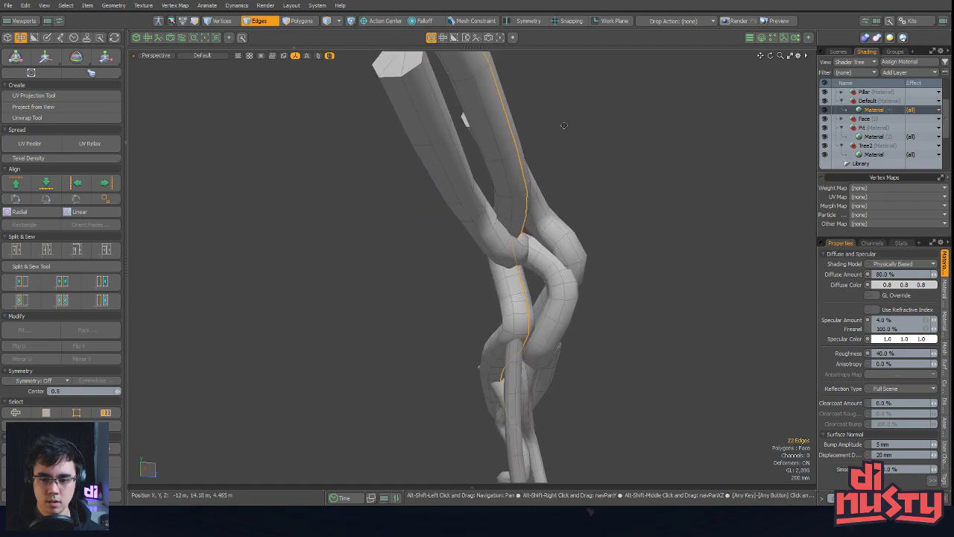
{"action": "scroll", "coordinate": [569, 133], "scroll_direction": "down", "scroll_amount": 4}
{"action": "left_click_drag", "start_coordinate": [588, 361], "coordinate": [473, 237], "text": "alt"}
{"action": "double_click", "coordinate": [479, 121]}
{"action": "left_click_drag", "start_coordinate": [479, 122], "coordinate": [527, 243], "text": "alt"}
{"action": "scroll", "coordinate": [541, 188], "scroll_direction": "up", "scroll_amount": 3}
{"action": "scroll", "coordinate": [550, 237], "scroll_direction": "up", "scroll_amount": 3}
{"action": "double_click", "coordinate": [464, 268]}
{"action": "scroll", "coordinate": [466, 269], "scroll_direction": "up", "scroll_amount": 4}
{"action": "left_click_drag", "start_coordinate": [601, 289], "coordinate": [519, 278], "text": "alt"}
Isolate the vine with the sharp bend and examine the geometry on the bend's inner side
{"action": "key", "text": "3"}
{"action": "double_click", "coordinate": [559, 240]}
{"action": "key", "text": "shift+h"}
{"action": "left_click", "coordinate": [632, 240]}
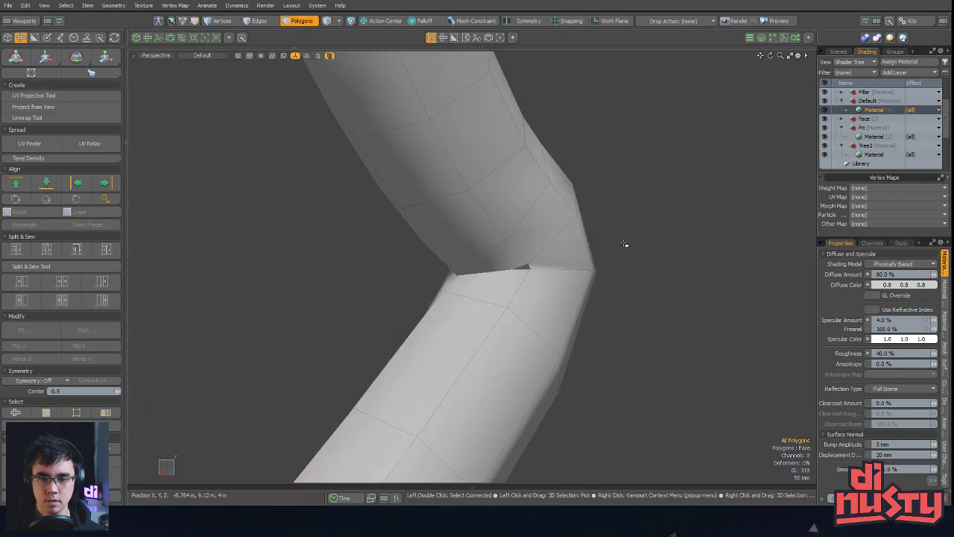
{"action": "left_click_drag", "start_coordinate": [632, 241], "coordinate": [547, 275], "text": "alt"}
{"action": "left_click_drag", "start_coordinate": [494, 290], "coordinate": [661, 292], "text": "alt"}
Unhide the other vines and select all vine polygons
{"action": "key", "text": "["}
{"action": "key", "text": "u"}
{"action": "scroll", "coordinate": [608, 292], "scroll_direction": "down", "scroll_amount": 7}
{"action": "left_click_drag", "start_coordinate": [578, 292], "coordinate": [631, 261], "text": "ctrl+alt"}
{"action": "mouse_move", "coordinate": [604, 419]}
{"action": "right_mouse_down"}
{"action": "mouse_move", "coordinate": [320, 288]}
{"action": "mouse_move", "coordinate": [328, 299]}
{"action": "right_mouse_up"}
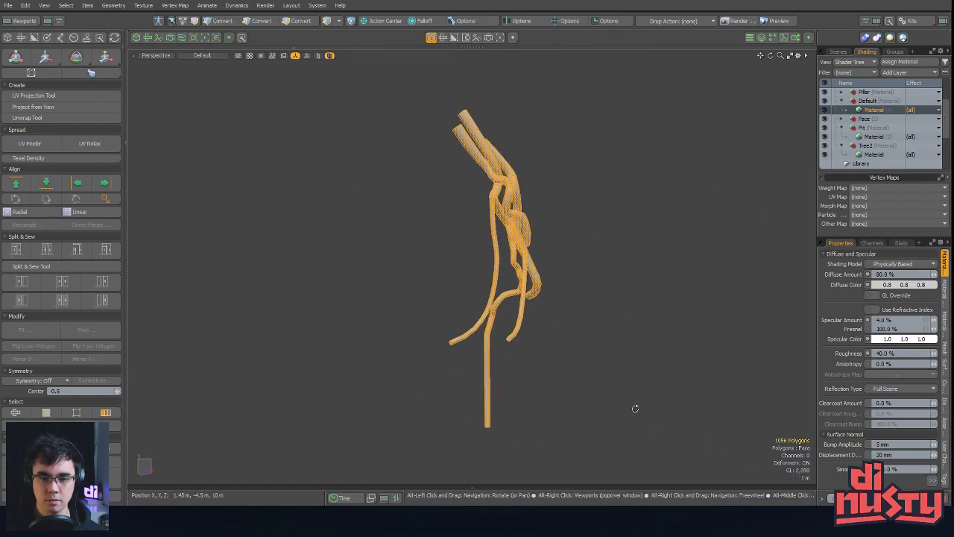
Assign a new material named iso to the selected vines with a salmon color of 0.99, 0.64, 0.6
{"action": "key", "text": "m"}
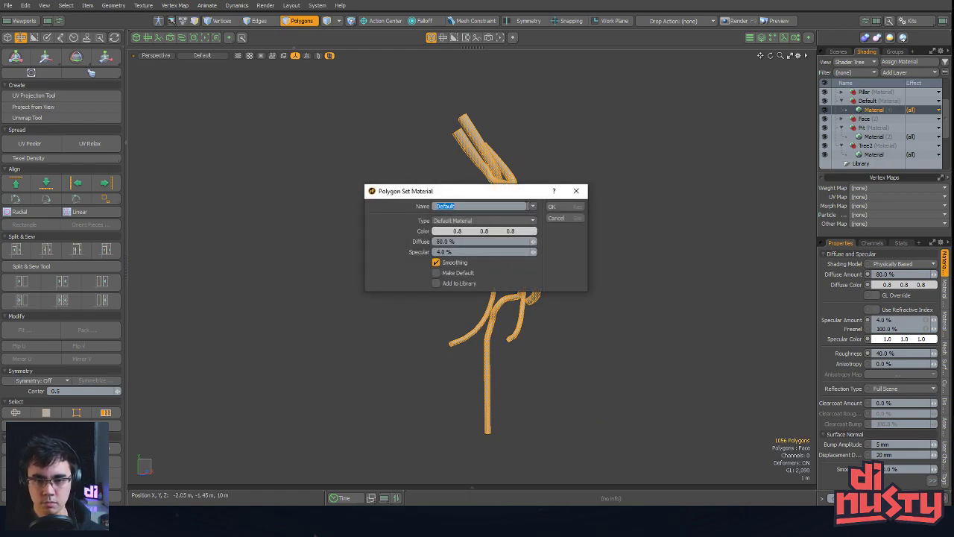
{"action": "left_click", "coordinate": [532, 206]}
{"action": "left_click", "coordinate": [564, 263]}
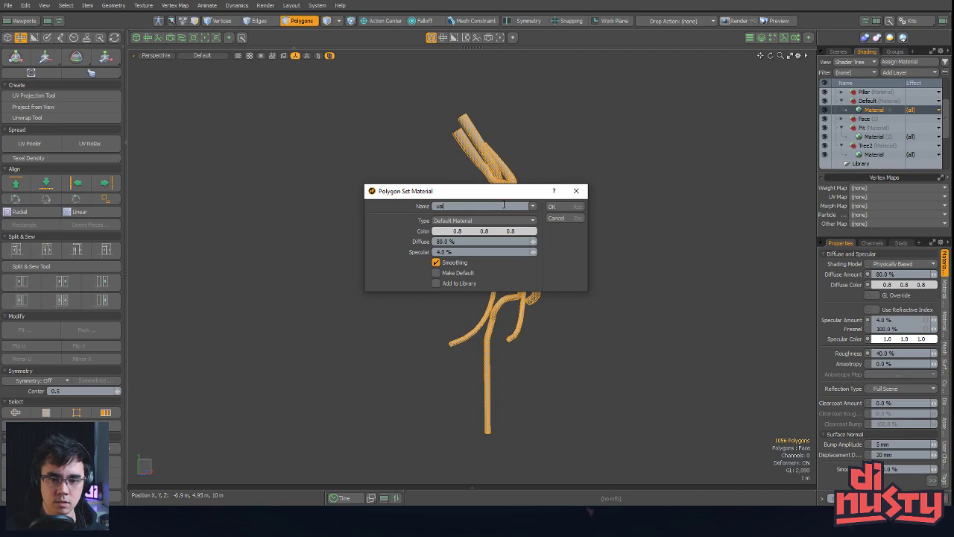
{"action": "left_click", "coordinate": [479, 241]}
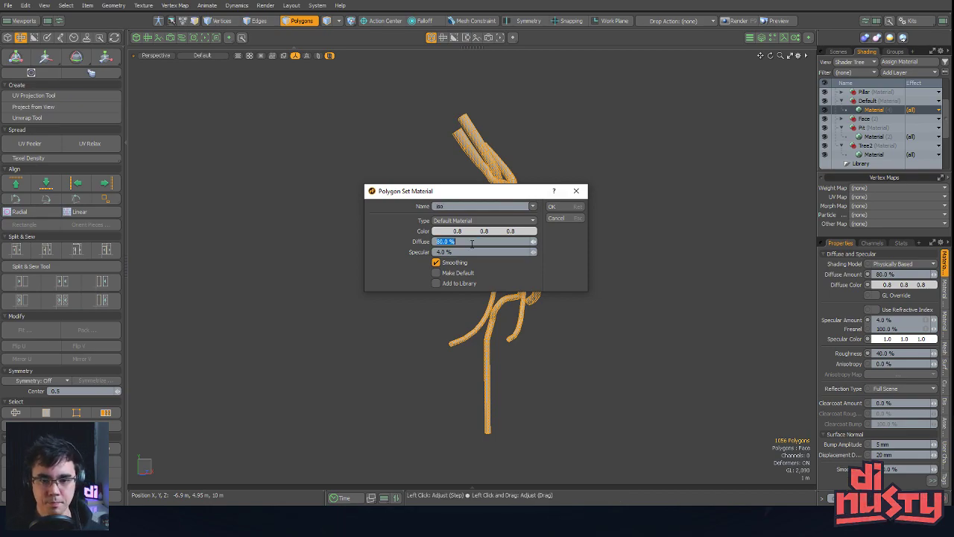
{"action": "left_click", "coordinate": [479, 231]}
{"action": "left_click_drag", "start_coordinate": [510, 232], "coordinate": [482, 220]}
{"action": "left_click", "coordinate": [392, 352]}
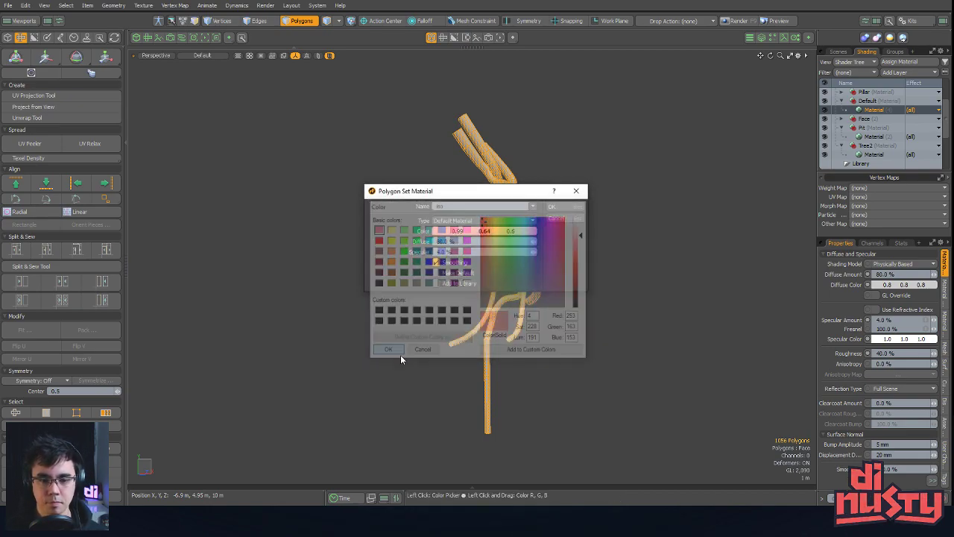
{"action": "left_click", "coordinate": [554, 208]}
{"action": "left_click", "coordinate": [616, 241]}
Select the end-cap polygons of the upper vines
{"action": "scroll", "coordinate": [616, 240], "scroll_direction": "up", "scroll_amount": 2}
{"action": "left_click_drag", "start_coordinate": [616, 241], "coordinate": [423, 275], "text": "alt"}
{"action": "left_click_drag", "start_coordinate": [571, 251], "coordinate": [556, 262], "text": "alt"}
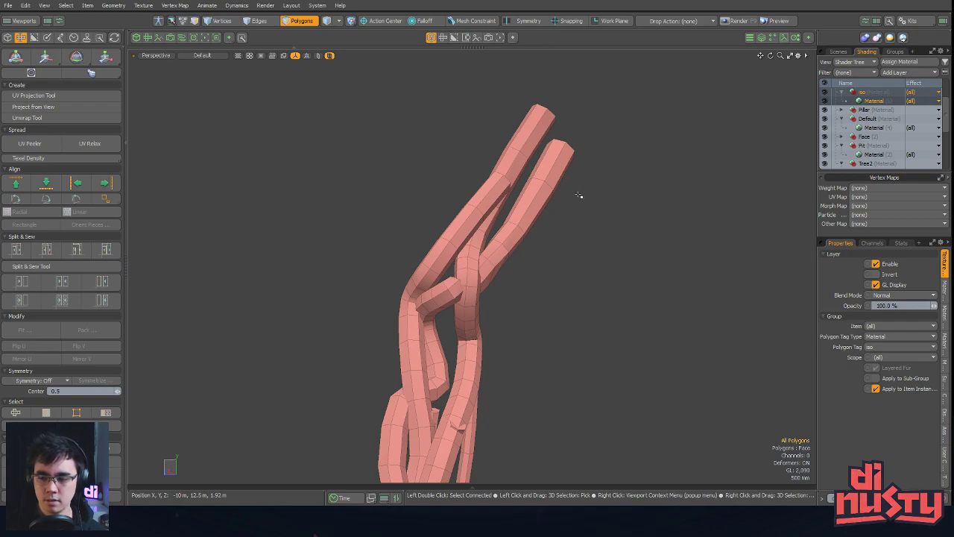
{"action": "left_click_drag", "start_coordinate": [569, 200], "coordinate": [611, 269], "text": "alt"}
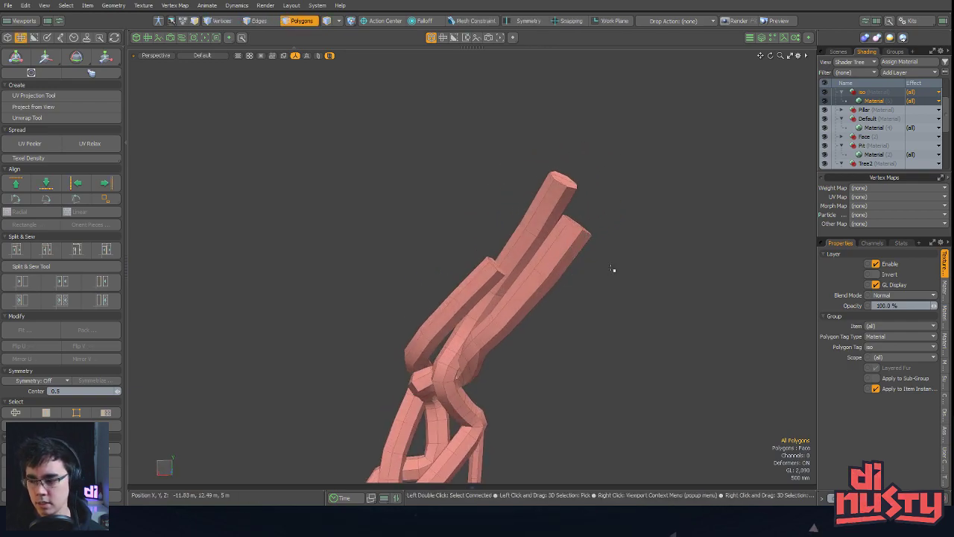
{"action": "left_click_drag", "start_coordinate": [644, 381], "coordinate": [624, 347], "text": "alt+shift"}
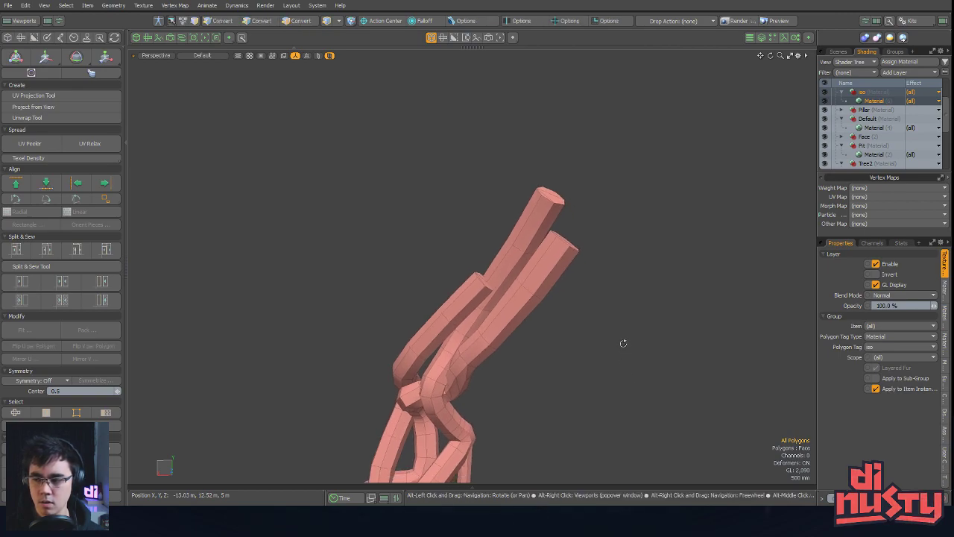
{"action": "left_click_drag", "start_coordinate": [594, 320], "coordinate": [499, 176], "text": "alt"}
{"action": "key", "text": "2"}
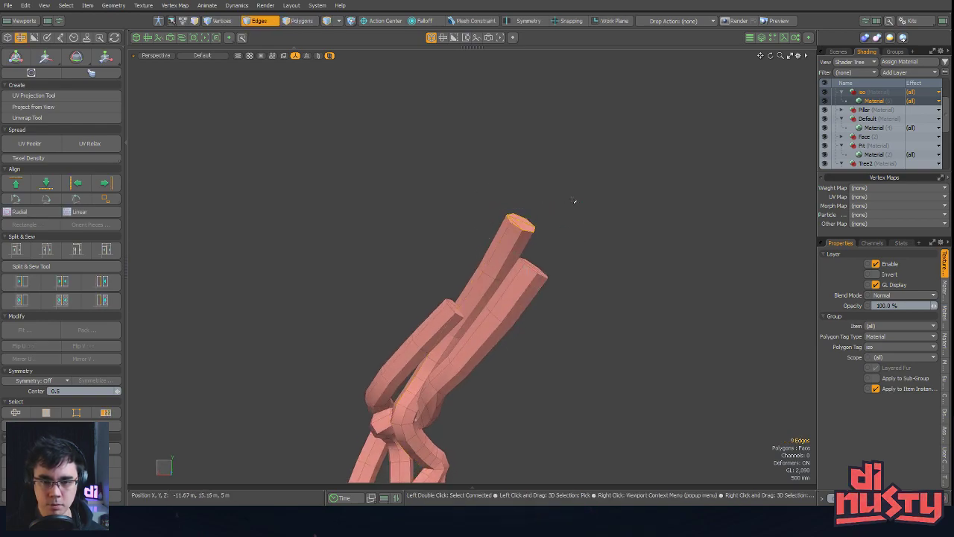
{"action": "key", "text": "3"}
{"action": "mouse_move", "coordinate": [506, 181]}
{"action": "right_mouse_down"}
{"action": "mouse_move", "coordinate": [593, 204]}
{"action": "mouse_move", "coordinate": [599, 221]}
{"action": "right_mouse_up"}
{"action": "mouse_move", "coordinate": [520, 251]}
{"action": "right_mouse_down", "text": "shift"}
{"action": "mouse_move", "coordinate": [618, 266]}
{"action": "mouse_move", "coordinate": [615, 259]}
{"action": "right_mouse_up", "text": "shift"}
{"action": "mouse_move", "coordinate": [594, 261]}
{"action": "left_mouse_down", "text": "alt"}
{"action": "mouse_move", "coordinate": [684, 262]}
{"action": "mouse_move", "coordinate": [662, 279]}
{"action": "mouse_move", "coordinate": [586, 249]}
{"action": "mouse_move", "coordinate": [452, 255]}
{"action": "left_mouse_up", "text": "alt"}
{"action": "scroll", "coordinate": [682, 276], "scroll_direction": "up", "scroll_amount": 3}
{"action": "right_click_drag", "start_coordinate": [504, 296], "coordinate": [501, 305], "text": "shift"}
{"action": "mouse_move", "coordinate": [501, 306]}
{"action": "left_mouse_down", "text": "alt"}
{"action": "mouse_move", "coordinate": [420, 330]}
{"action": "mouse_move", "coordinate": [453, 322]}
{"action": "left_mouse_up", "text": "alt"}
Isolate the vine with the sharp inner bend and frame it in the view
{"action": "key", "text": "2"}
{"action": "double_click", "coordinate": [456, 245]}
{"action": "left_click_drag", "start_coordinate": [460, 246], "coordinate": [545, 276], "text": "alt"}
{"action": "key", "text": "3"}
{"action": "left_click", "coordinate": [548, 317]}
{"action": "double_click", "coordinate": [437, 292]}
{"action": "key", "text": "shift+h"}
{"action": "left_click", "coordinate": [530, 266]}
{"action": "key", "text": "a"}
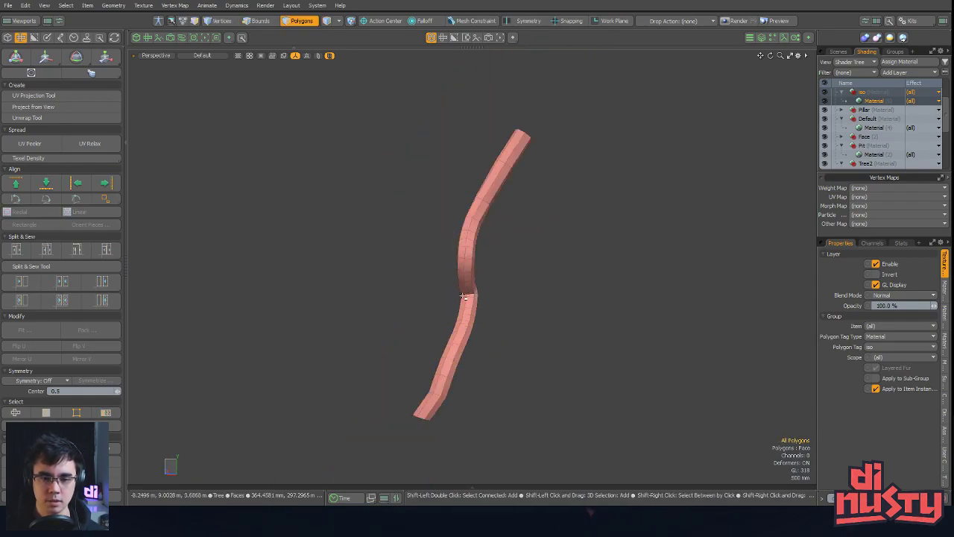
Delete the overlapping polygons on the inner side of the vine's sharp bend
{"action": "scroll", "coordinate": [469, 295], "scroll_direction": "up", "scroll_amount": 4}
{"action": "left_click_drag", "start_coordinate": [470, 295], "coordinate": [433, 267], "text": "alt"}
{"action": "scroll", "coordinate": [464, 284], "scroll_direction": "up", "scroll_amount": 4}
{"action": "left_click", "coordinate": [620, 252], "text": "shift"}
{"action": "left_click", "coordinate": [428, 267], "text": "shift"}
{"action": "key", "text": "Delete"}
Select the open boundary edges around the hole in the bend and fill it with a single polygon
{"action": "key", "text": "2"}
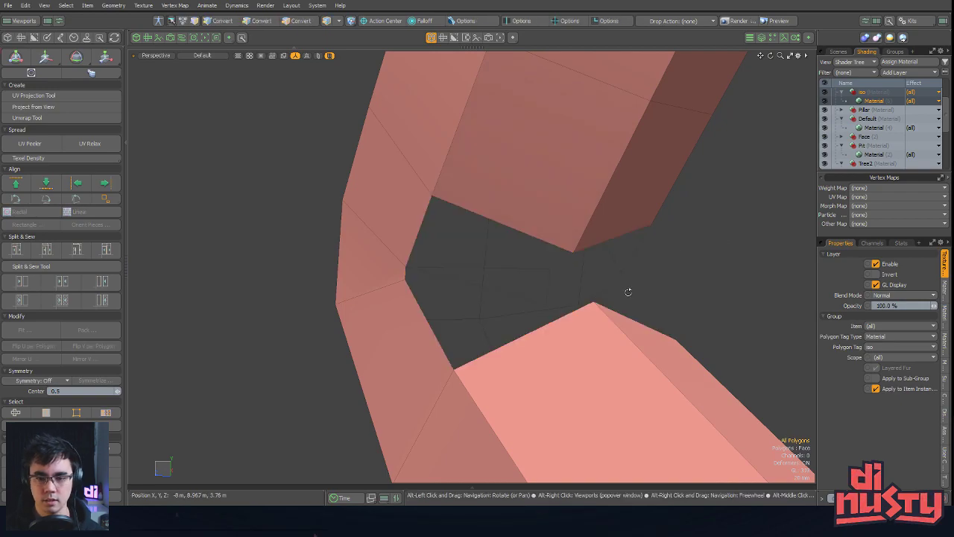
{"action": "double_click", "coordinate": [460, 287]}
{"action": "scroll", "coordinate": [528, 273], "scroll_direction": "up", "scroll_amount": 3}
{"action": "left_click_drag", "start_coordinate": [529, 272], "coordinate": [402, 291], "text": "alt"}
{"action": "key", "text": "3"}
{"action": "scroll", "coordinate": [483, 308], "scroll_direction": "down", "scroll_amount": 3}
{"action": "key", "text": "2"}
{"action": "left_click", "coordinate": [387, 292]}
{"action": "left_click_drag", "start_coordinate": [624, 320], "coordinate": [601, 265], "text": "alt"}
{"action": "left_click", "coordinate": [648, 258]}
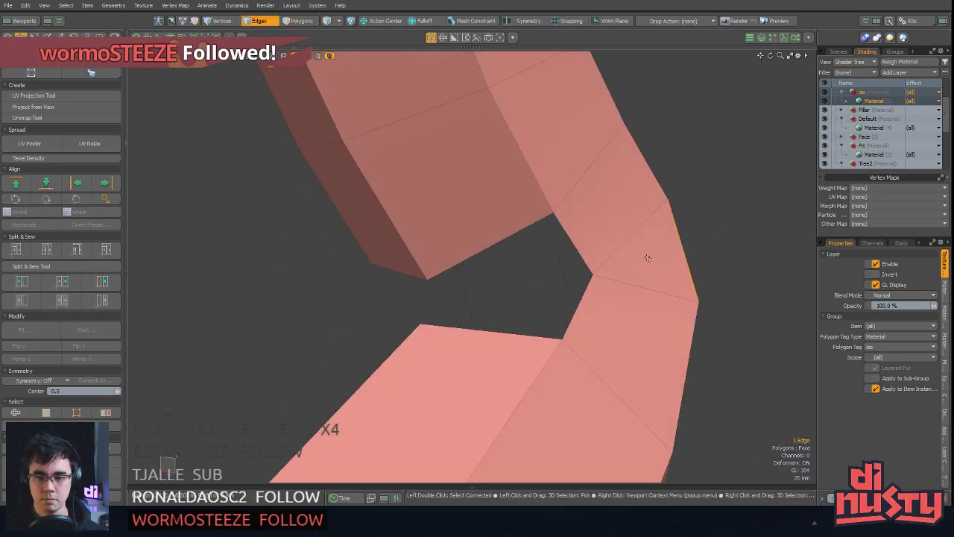
{"action": "double_click", "coordinate": [493, 250]}
{"action": "left_click_drag", "start_coordinate": [493, 250], "coordinate": [618, 287], "text": "alt"}
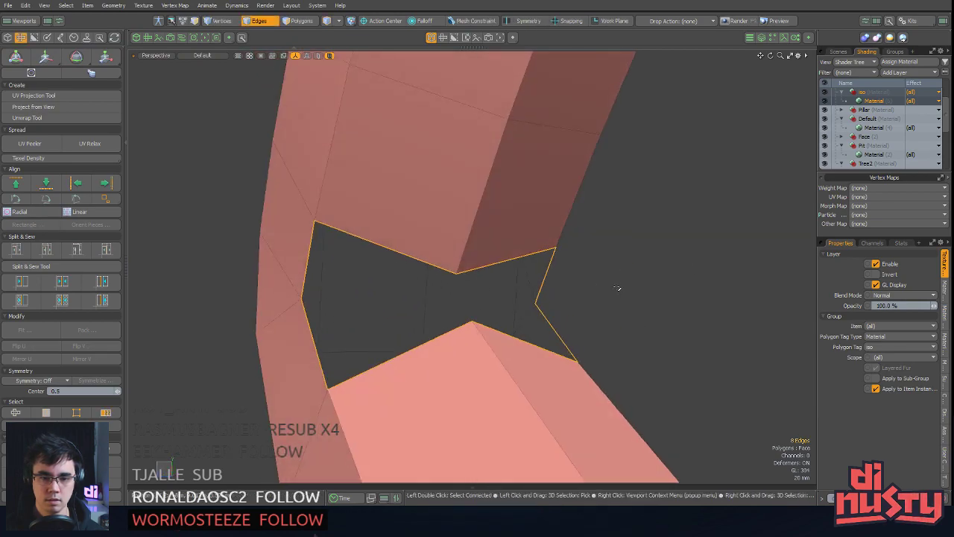
{"action": "key", "text": "bracketleft"}
{"action": "key", "text": "bracketleft"}
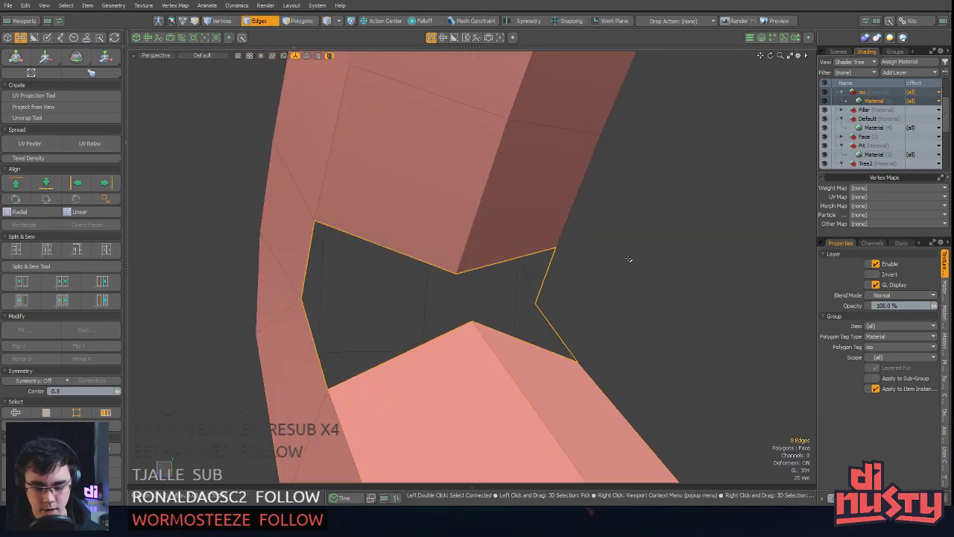
{"action": "key", "text": "p"}
Split the fill polygon across the bend between its two opposite side vertices
{"action": "left_click_drag", "start_coordinate": [654, 283], "coordinate": [503, 303], "text": "alt"}
{"action": "key", "text": "1"}
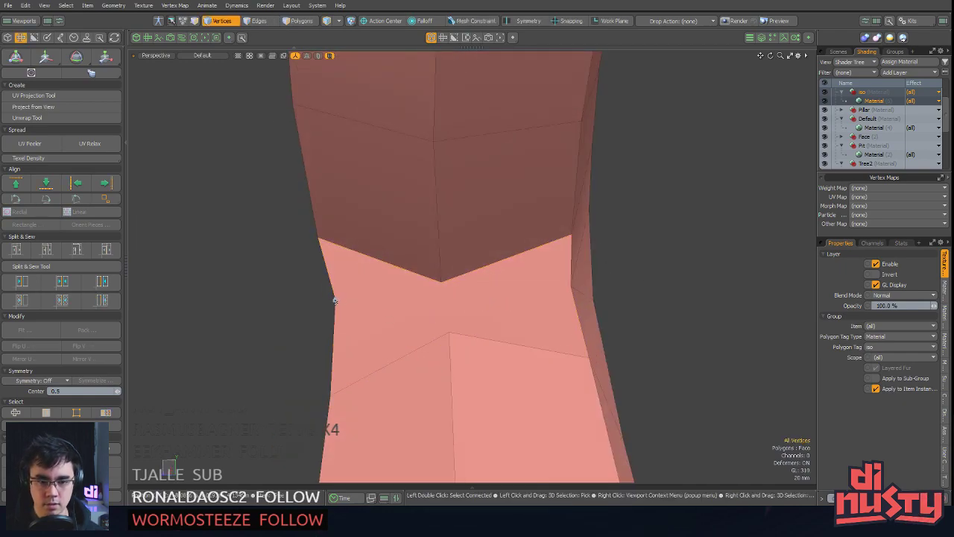
{"action": "left_click_drag", "start_coordinate": [334, 300], "coordinate": [492, 294], "text": "alt"}
{"action": "left_click", "coordinate": [299, 294]}
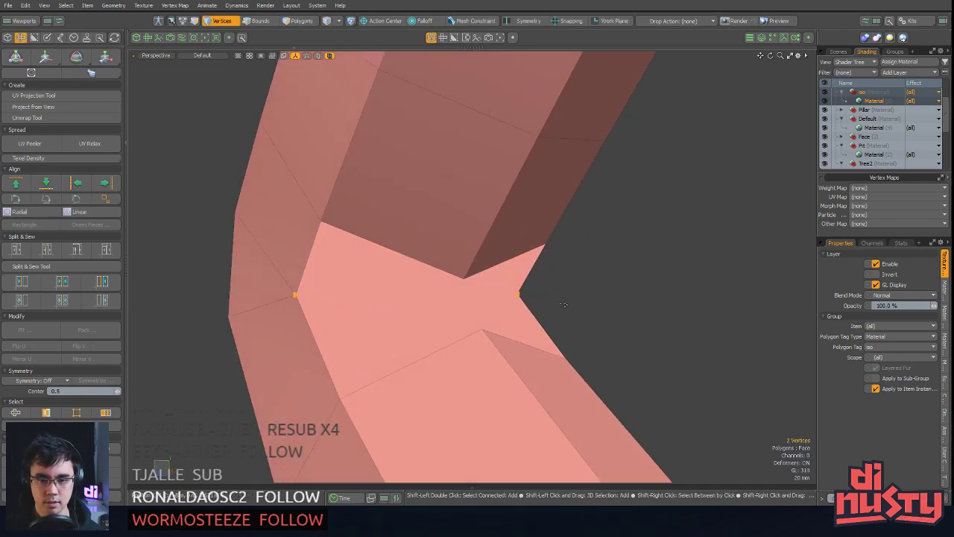
{"action": "key", "text": "shift+s"}
{"action": "left_click_drag", "start_coordinate": [575, 314], "coordinate": [514, 307], "text": "alt"}
Cut the filled area with Edge Slice from the upper middle vertex across the crease
{"action": "key", "text": "c"}
{"action": "left_click", "coordinate": [449, 281]}
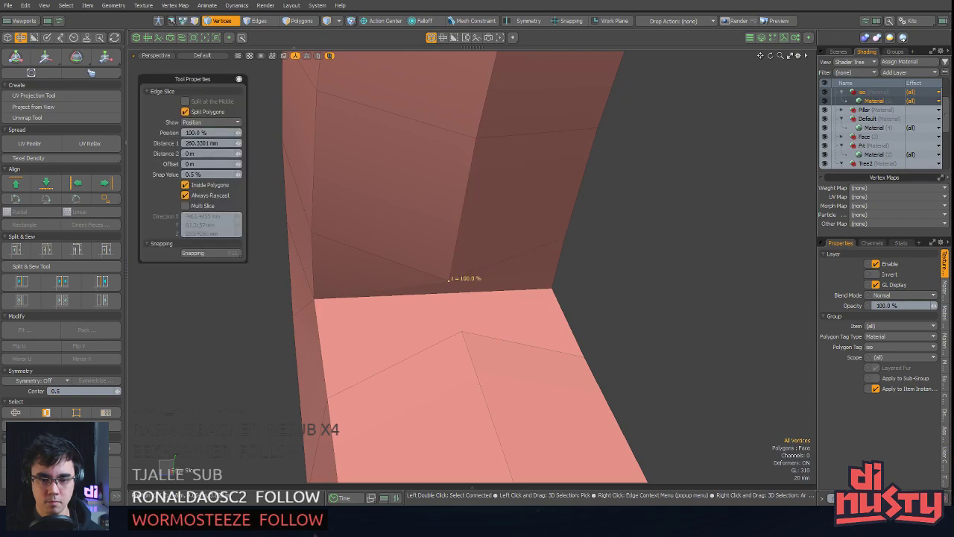
{"action": "key", "text": "space"}
{"action": "left_click_drag", "start_coordinate": [576, 285], "coordinate": [588, 286], "text": "alt"}
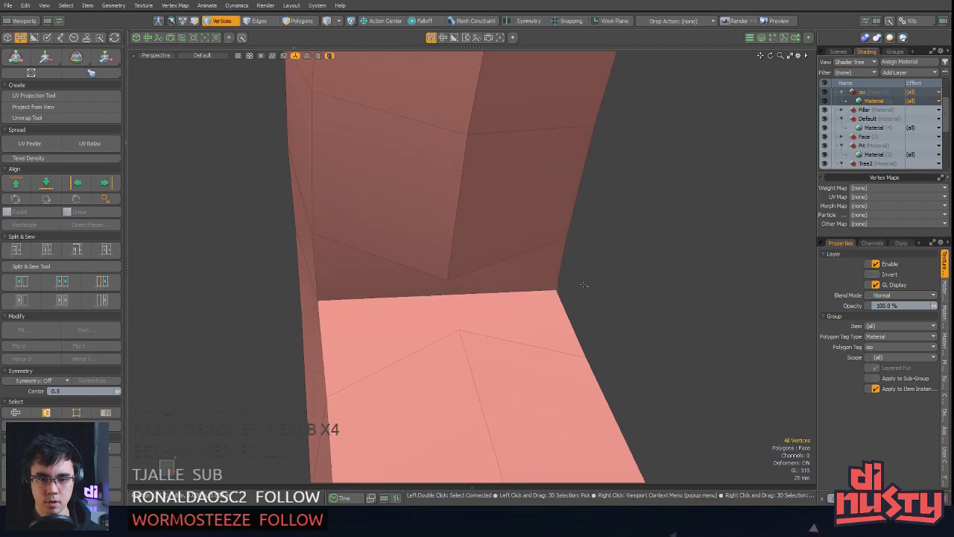
{"action": "key", "text": "c"}
{"action": "left_click", "coordinate": [450, 281]}
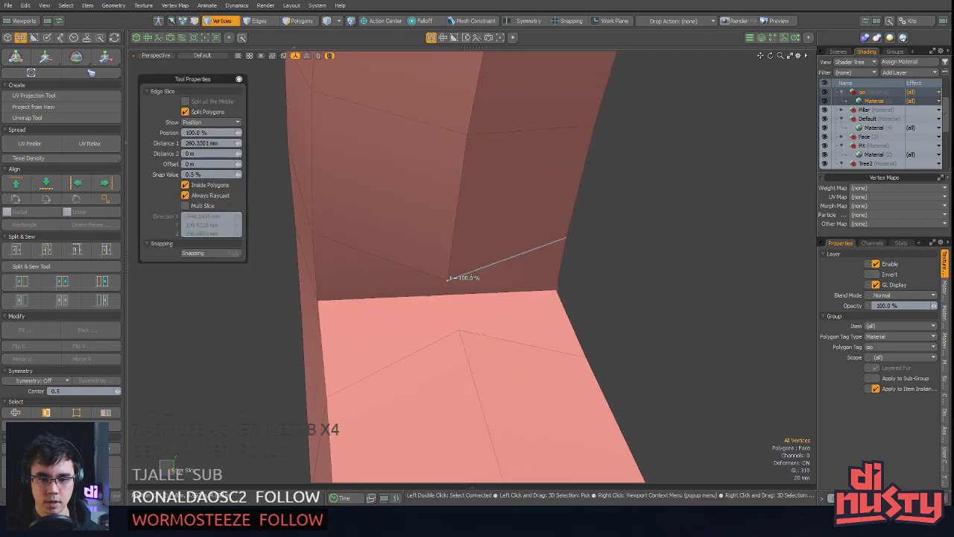
{"action": "left_click", "coordinate": [185, 205]}
{"action": "key", "text": "space"}
Set the action center to Selection and move the middle crease vertex to reshape the inner bend
{"action": "left_click_drag", "start_coordinate": [468, 331], "coordinate": [531, 293], "text": "alt"}
{"action": "key", "text": "w"}
{"action": "key", "text": "alt+s"}
{"action": "left_click_drag", "start_coordinate": [504, 251], "coordinate": [584, 326]}
{"action": "key", "text": "space"}
{"action": "key", "text": "w"}
{"action": "left_click_drag", "start_coordinate": [516, 317], "coordinate": [571, 329], "text": "alt"}
{"action": "key", "text": "space"}
{"action": "left_click", "coordinate": [498, 332]}
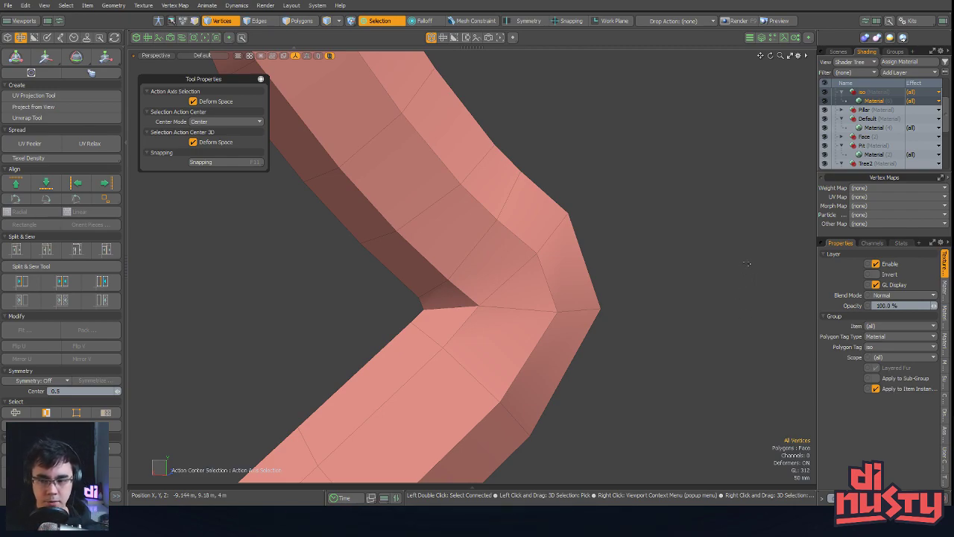
{"action": "middle_click_drag", "start_coordinate": [490, 330], "coordinate": [544, 284]}
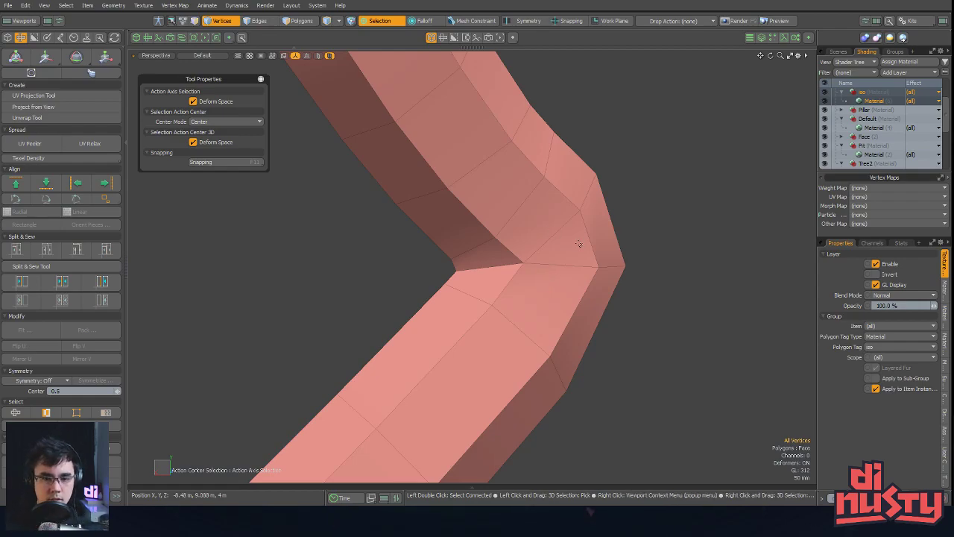
{"action": "mouse_move", "coordinate": [620, 323]}
{"action": "left_mouse_down", "text": "alt"}
{"action": "mouse_move", "coordinate": [565, 313]}
{"action": "mouse_move", "coordinate": [647, 301]}
{"action": "mouse_move", "coordinate": [642, 266]}
{"action": "mouse_move", "coordinate": [511, 313]}
{"action": "mouse_move", "coordinate": [640, 303]}
{"action": "mouse_move", "coordinate": [493, 319]}
{"action": "left_mouse_up", "text": "alt"}
Select the edges at one end of the isolated vine and frame them in the view
{"action": "scroll", "coordinate": [642, 266], "scroll_direction": "down", "scroll_amount": 5}
{"action": "scroll", "coordinate": [511, 313], "scroll_direction": "down", "scroll_amount": 5}
{"action": "scroll", "coordinate": [492, 320], "scroll_direction": "up", "scroll_amount": 4}
{"action": "key", "text": "2"}
{"action": "mouse_move", "coordinate": [421, 412]}
{"action": "right_mouse_down"}
{"action": "mouse_move", "coordinate": [633, 436]}
{"action": "mouse_move", "coordinate": [596, 396]}
{"action": "right_mouse_up"}
{"action": "key", "text": "shift+a"}
{"action": "mouse_move", "coordinate": [596, 395]}
{"action": "left_mouse_down", "text": "alt"}
{"action": "mouse_move", "coordinate": [567, 426]}
{"action": "mouse_move", "coordinate": [558, 399]}
{"action": "left_mouse_up", "text": "alt"}
{"action": "scroll", "coordinate": [558, 399], "scroll_direction": "down", "scroll_amount": 5}
{"action": "key", "text": "3"}
{"action": "key", "text": "2"}
Try a lengthwise edge loop selection on the vine and undo the unhiding of the other geometry
{"action": "double_click", "coordinate": [622, 287]}
{"action": "scroll", "coordinate": [627, 285], "scroll_direction": "down", "scroll_amount": 5}
{"action": "left_click_drag", "start_coordinate": [626, 286], "coordinate": [590, 378], "text": "alt"}
{"action": "scroll", "coordinate": [560, 351], "scroll_direction": "up", "scroll_amount": 4}
{"action": "scroll", "coordinate": [445, 339], "scroll_direction": "down", "scroll_amount": 5}
{"action": "left_click", "coordinate": [618, 360]}
{"action": "key", "text": "u"}
{"action": "key", "text": "ctrl+z"}
Select a lengthwise edge loop on the isolated vine as the UV seam
{"action": "left_click_drag", "start_coordinate": [521, 369], "coordinate": [470, 331], "text": "alt"}
{"action": "scroll", "coordinate": [477, 324], "scroll_direction": "up", "scroll_amount": 5}
{"action": "left_click_drag", "start_coordinate": [515, 305], "coordinate": [551, 237], "text": "alt+shift"}
{"action": "double_click", "coordinate": [593, 295]}
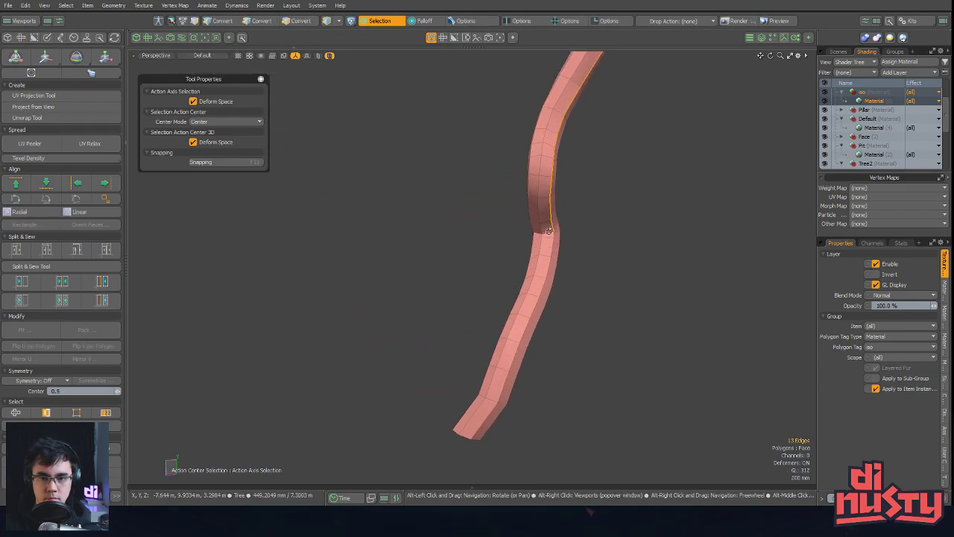
Add the boundary edges of both end caps to the seam selection and remove the stray edges
{"action": "left_click_drag", "start_coordinate": [564, 297], "coordinate": [477, 373], "text": "alt"}
{"action": "left_click_drag", "start_coordinate": [477, 372], "coordinate": [530, 321], "text": "alt+shift"}
{"action": "scroll", "coordinate": [654, 349], "scroll_direction": "up", "scroll_amount": 5}
{"action": "right_click_drag", "start_coordinate": [462, 273], "coordinate": [624, 321], "text": "shift"}
{"action": "left_click_drag", "start_coordinate": [624, 321], "coordinate": [443, 367], "text": "alt"}
{"action": "left_click", "coordinate": [426, 407], "text": "ctrl"}
{"action": "mouse_move", "coordinate": [602, 373]}
{"action": "left_mouse_down", "text": "alt"}
{"action": "mouse_move", "coordinate": [464, 377]}
{"action": "mouse_move", "coordinate": [616, 281]}
{"action": "mouse_move", "coordinate": [467, 366]}
{"action": "mouse_move", "coordinate": [356, 360]}
{"action": "mouse_move", "coordinate": [482, 182]}
{"action": "left_mouse_up", "text": "alt"}
{"action": "right_click_drag", "start_coordinate": [482, 181], "coordinate": [604, 249], "text": "shift"}
{"action": "left_click_drag", "start_coordinate": [605, 249], "coordinate": [408, 327], "text": "alt"}
{"action": "scroll", "coordinate": [470, 343], "scroll_direction": "down", "scroll_amount": 4}
{"action": "left_click_drag", "start_coordinate": [472, 343], "coordinate": [671, 396], "text": "alt"}
{"action": "left_click_drag", "start_coordinate": [671, 395], "coordinate": [590, 292], "text": "alt+shift"}
{"action": "scroll", "coordinate": [605, 266], "scroll_direction": "down", "scroll_amount": 4}
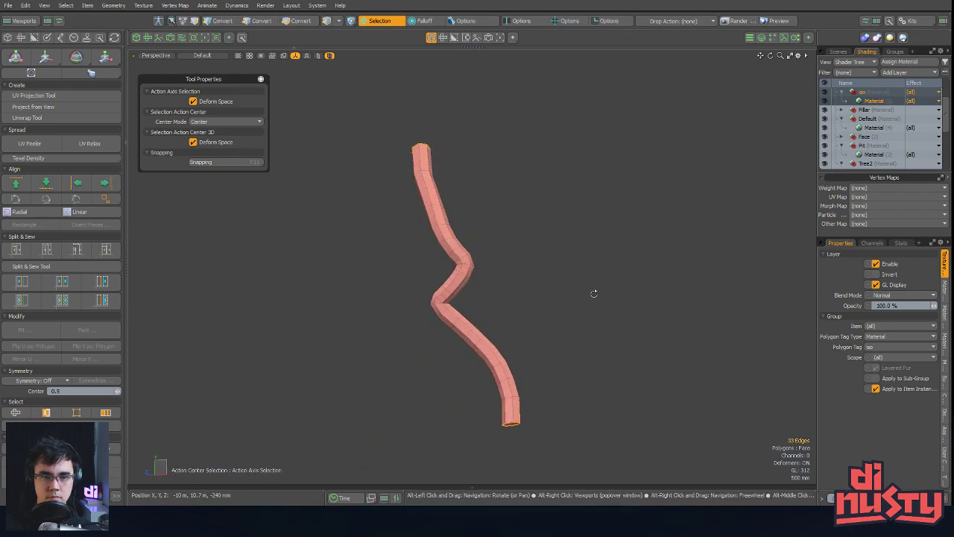
Open a UV view beside the 3D view and display the UV0 map in it
{"action": "right_click_drag", "start_coordinate": [448, 248], "coordinate": [394, 247], "text": "alt"}
{"action": "left_click_drag", "start_coordinate": [238, 79], "coordinate": [483, 75]}
{"action": "left_click_drag", "start_coordinate": [522, 224], "coordinate": [679, 304], "text": "alt"}
{"action": "left_click_drag", "start_coordinate": [308, 294], "coordinate": [242, 261], "text": "ctrl+alt"}
{"action": "left_click_drag", "start_coordinate": [241, 261], "coordinate": [246, 243], "text": "alt+shift"}
{"action": "left_click", "coordinate": [210, 56]}
{"action": "left_click", "coordinate": [209, 75]}
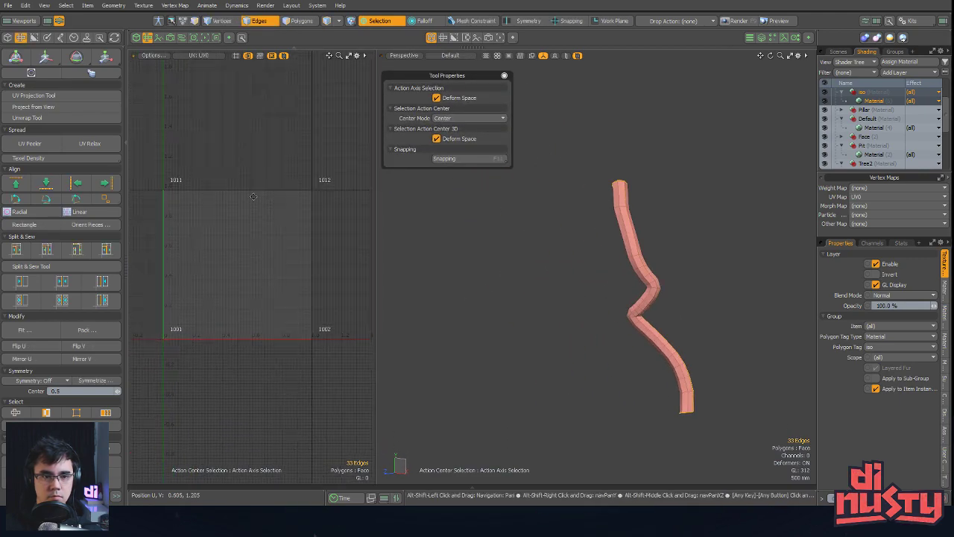
Unwrap the vine along the selected seam edges with the Unwrap Tool
{"action": "left_click", "coordinate": [47, 118]}
{"action": "left_click", "coordinate": [288, 264]}
{"action": "key", "text": "space"}
Rotate the vine's whole UV layout upright and move it up inside the 1001 tile
{"action": "key", "text": "3"}
{"action": "left_click_drag", "start_coordinate": [274, 300], "coordinate": [284, 301]}
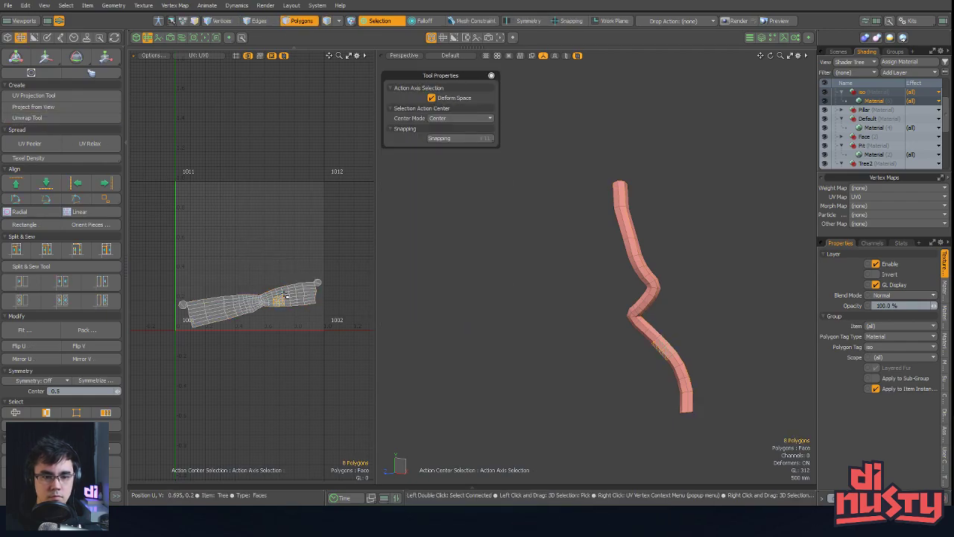
{"action": "key", "text": "bracketright"}
{"action": "key", "text": "e"}
{"action": "left_click_drag", "start_coordinate": [287, 256], "coordinate": [211, 255]}
{"action": "key", "text": "space"}
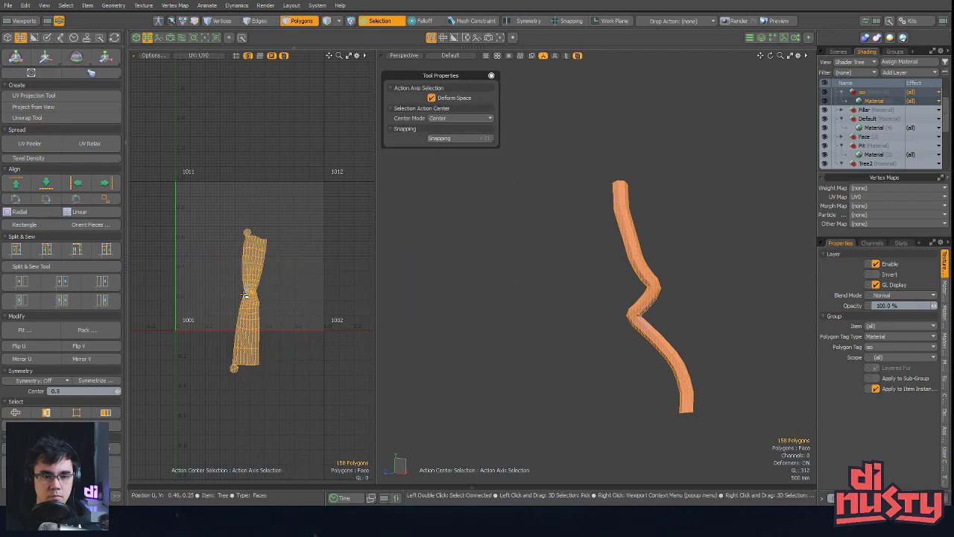
{"action": "key", "text": "w"}
{"action": "left_click_drag", "start_coordinate": [246, 294], "coordinate": [240, 245]}
{"action": "key", "text": "space"}
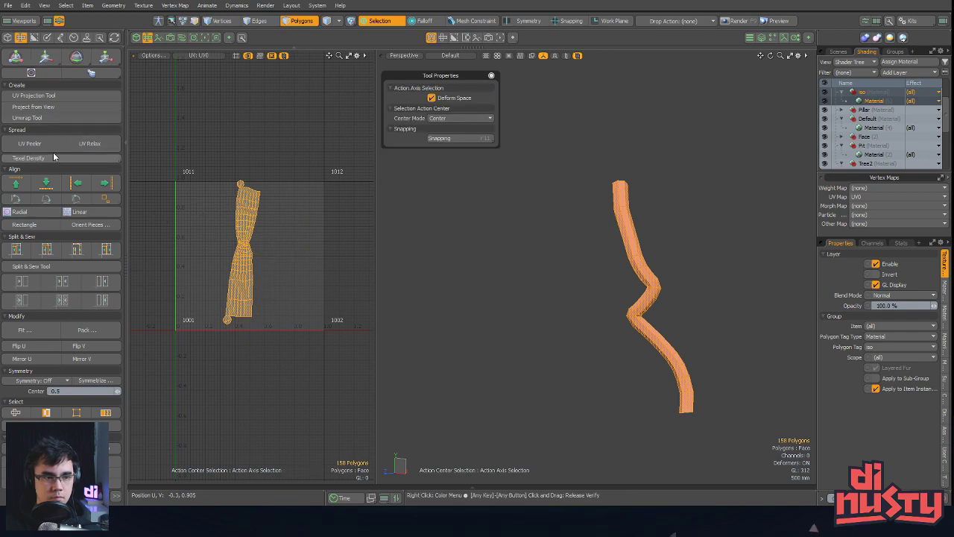
Relax the vine's UVs with UV Relax and clear the polygon selection
{"action": "left_click", "coordinate": [107, 144]}
{"action": "key", "text": "space"}
{"action": "left_click", "coordinate": [261, 239]}
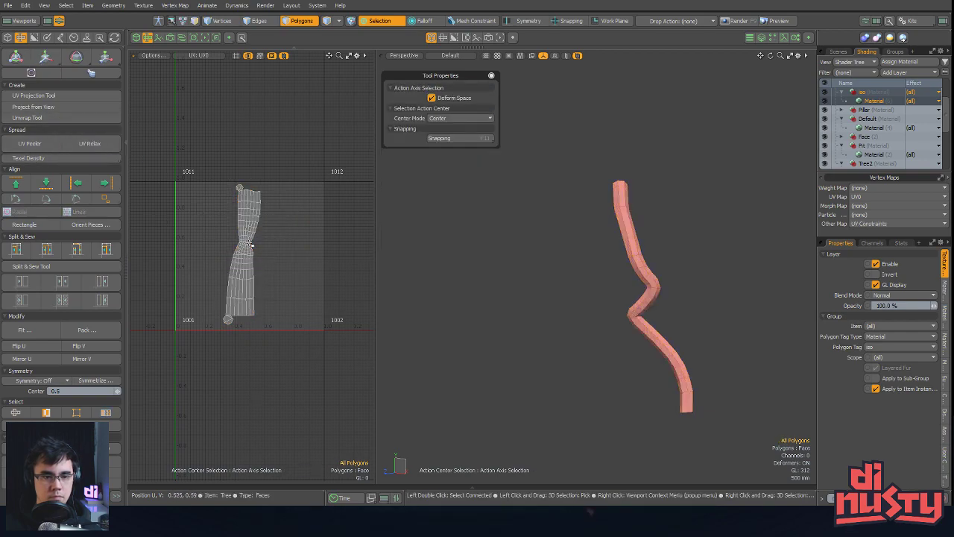
Turn on the distortion display in the UV view to check the relaxed vine's stretching
{"action": "left_click_drag", "start_coordinate": [252, 242], "coordinate": [349, 266], "text": "ctrl+alt"}
{"action": "mouse_move", "coordinate": [584, 319]}
{"action": "left_mouse_down", "text": "alt"}
{"action": "mouse_move", "coordinate": [597, 322]}
{"action": "mouse_move", "coordinate": [568, 309]}
{"action": "left_mouse_up", "text": "alt"}
{"action": "left_click_drag", "start_coordinate": [355, 300], "coordinate": [284, 292], "text": "ctrl+alt"}
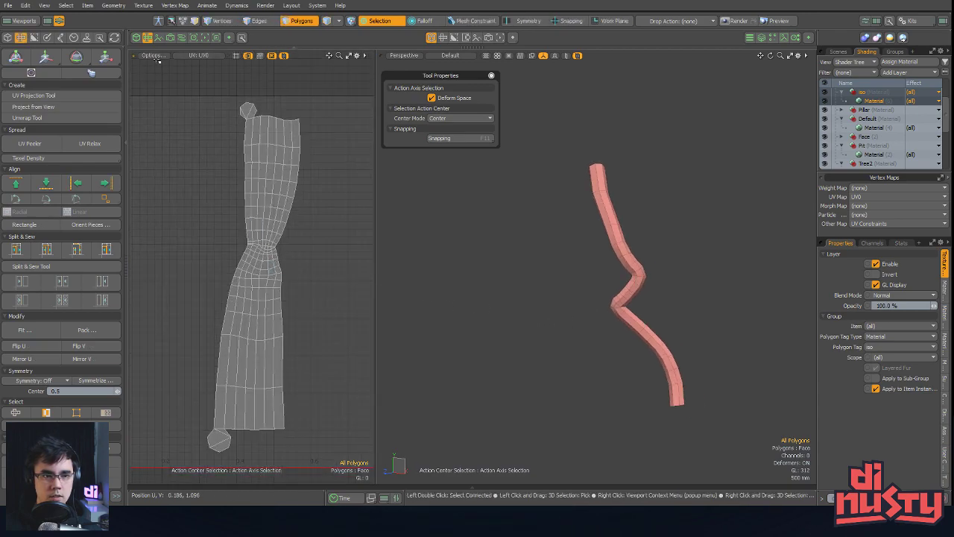
{"action": "left_click", "coordinate": [152, 56]}
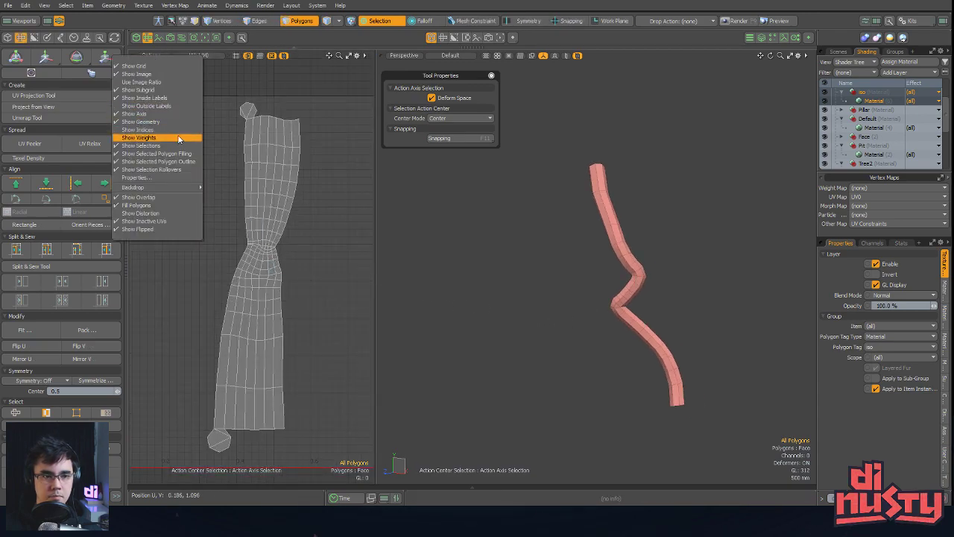
{"action": "left_click", "coordinate": [158, 213]}
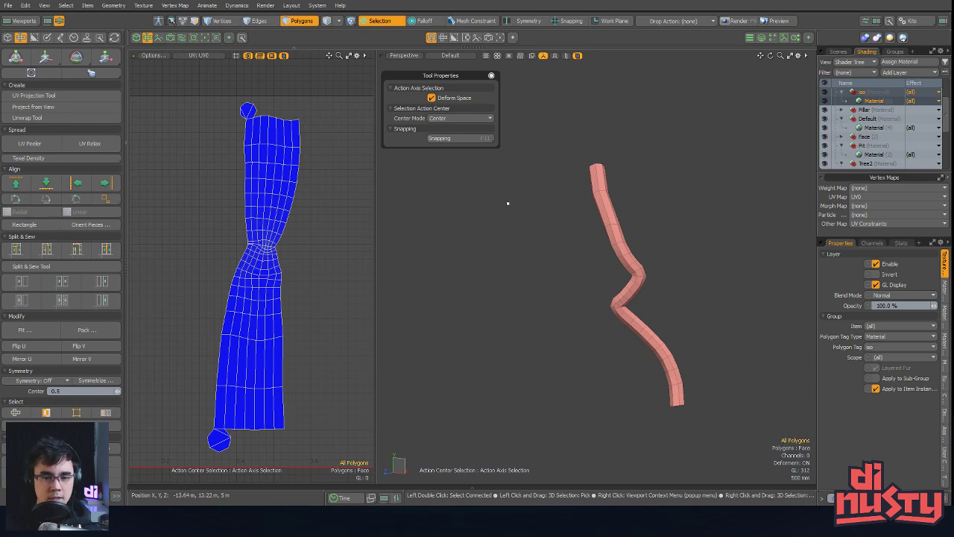
Check the unwrapped vine against its UV island, clear the selection and unhide the rest of the tree mesh
{"action": "left_click_drag", "start_coordinate": [636, 240], "coordinate": [623, 218], "text": "alt"}
{"action": "double_click", "coordinate": [600, 235]}
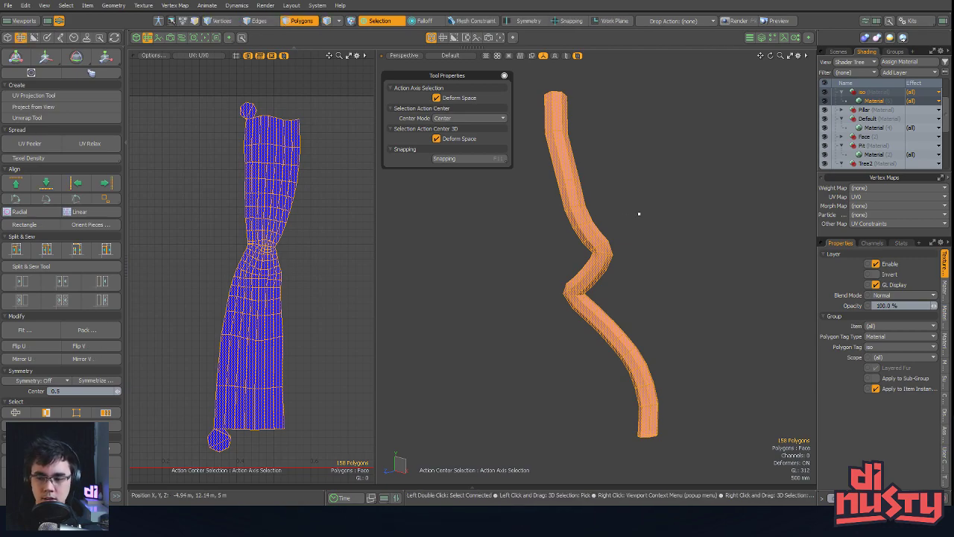
{"action": "mouse_move", "coordinate": [608, 228]}
{"action": "left_mouse_down", "text": "alt+shift"}
{"action": "mouse_move", "coordinate": [609, 243]}
{"action": "mouse_move", "coordinate": [610, 231]}
{"action": "left_mouse_up", "text": "alt+shift"}
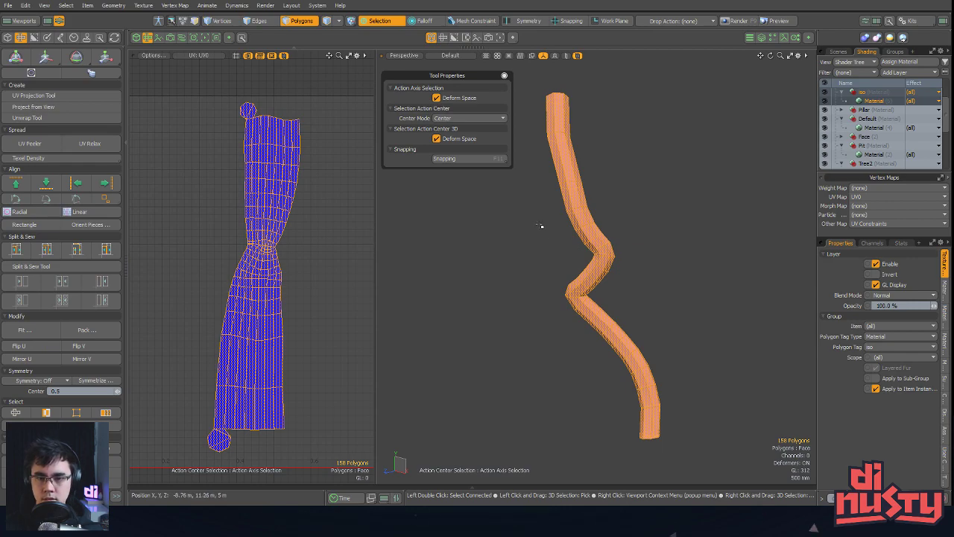
{"action": "left_click", "coordinate": [316, 240]}
{"action": "scroll", "coordinate": [318, 277], "scroll_direction": "down", "scroll_amount": 2}
{"action": "scroll", "coordinate": [502, 268], "scroll_direction": "down", "scroll_amount": 2}
{"action": "left_click_drag", "start_coordinate": [564, 240], "coordinate": [565, 243], "text": "alt+shift"}
{"action": "key", "text": "ctrl+a"}
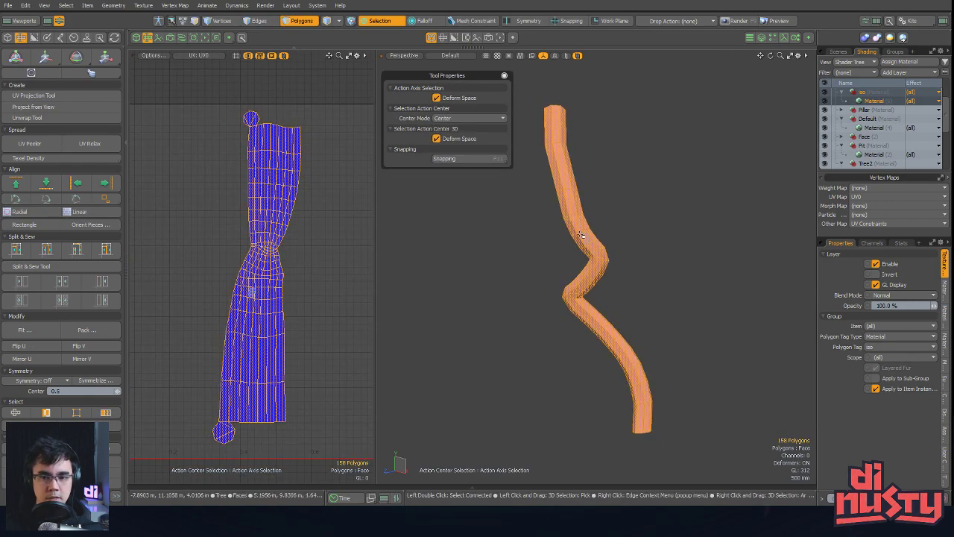
{"action": "left_click", "coordinate": [342, 240]}
{"action": "left_click_drag", "start_coordinate": [536, 290], "coordinate": [567, 285], "text": "alt"}
{"action": "key", "text": "u"}
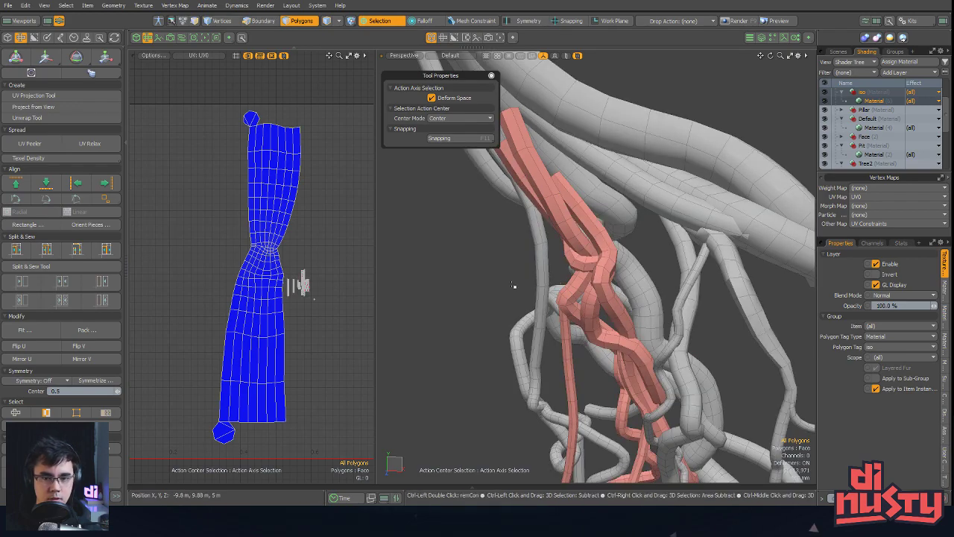
Save the tree in its existing non-LXO format and switch to Unity to let CenterTree.fbx reimport
{"action": "key", "text": "ctrl+s"}
{"action": "left_click", "coordinate": [611, 259]}
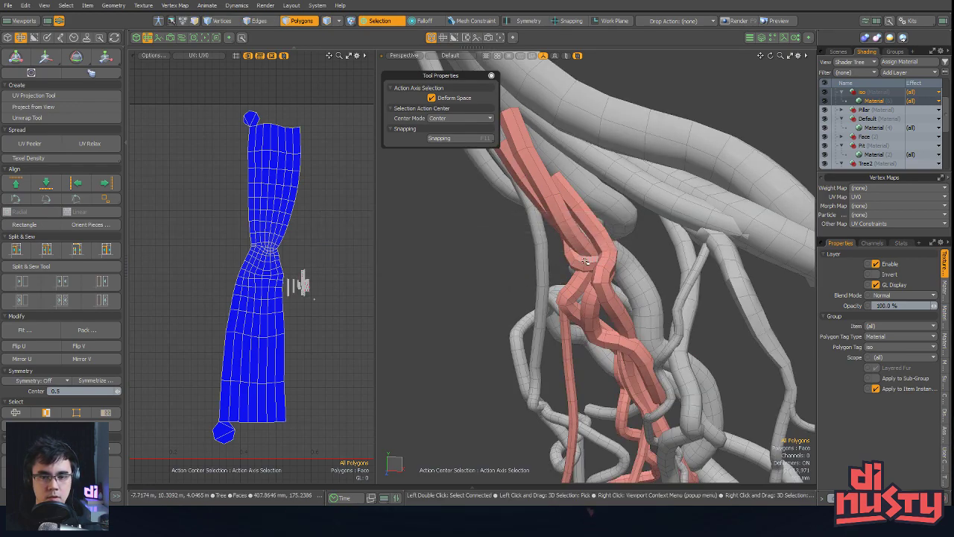
{"action": "left_click_drag", "start_coordinate": [514, 283], "coordinate": [527, 260], "text": "alt"}
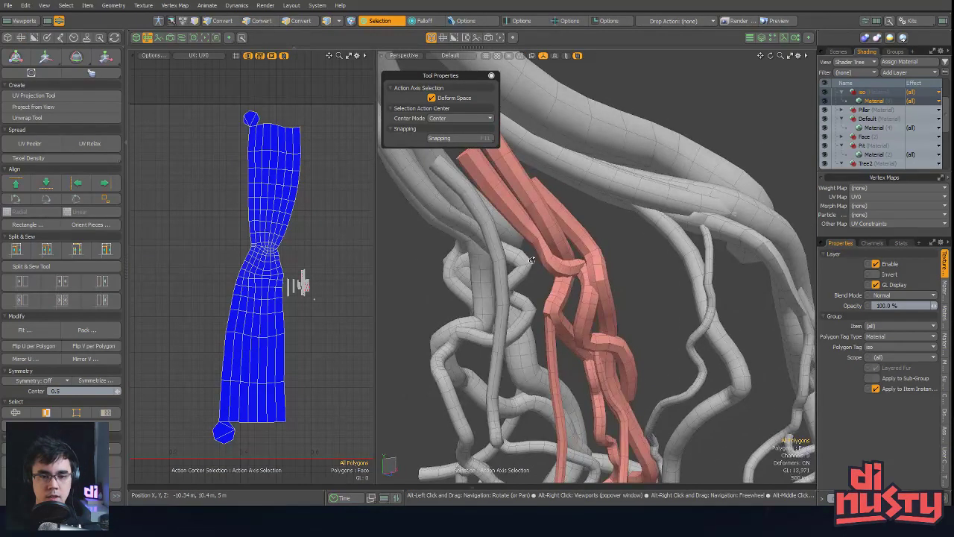
{"action": "key", "text": "ctrl+shift+s"}
{"action": "left_click_drag", "start_coordinate": [253, 11], "coordinate": [891, 90]}
{"action": "left_click_drag", "start_coordinate": [807, 90], "coordinate": [953, 95]}
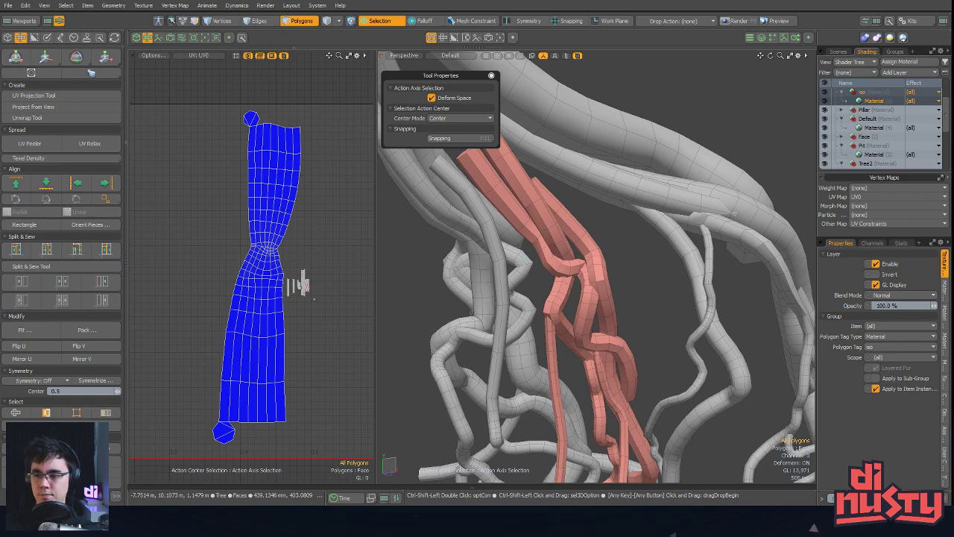
{"action": "left_click_drag", "start_coordinate": [649, 268], "coordinate": [693, 265], "text": "alt"}
{"action": "key", "text": "ctrl+s"}
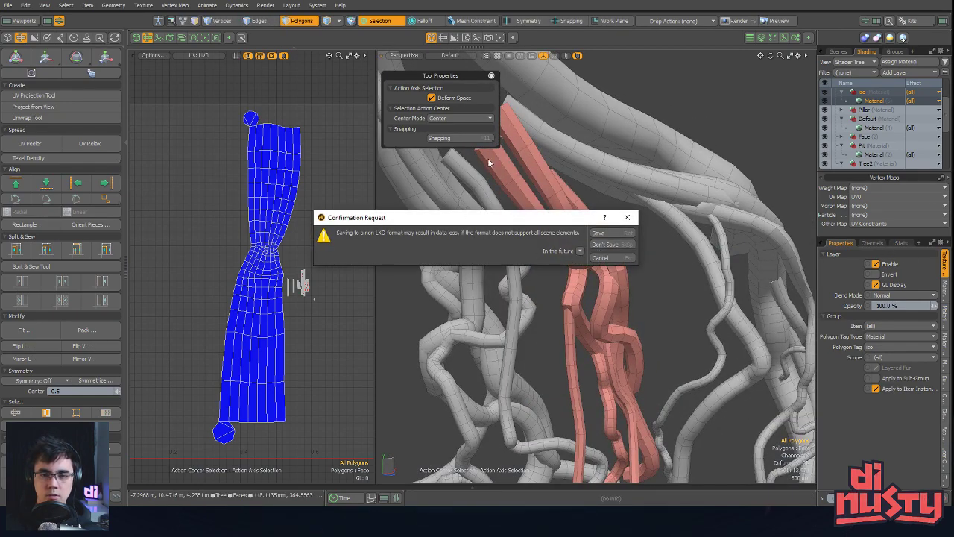
{"action": "left_click", "coordinate": [599, 232]}
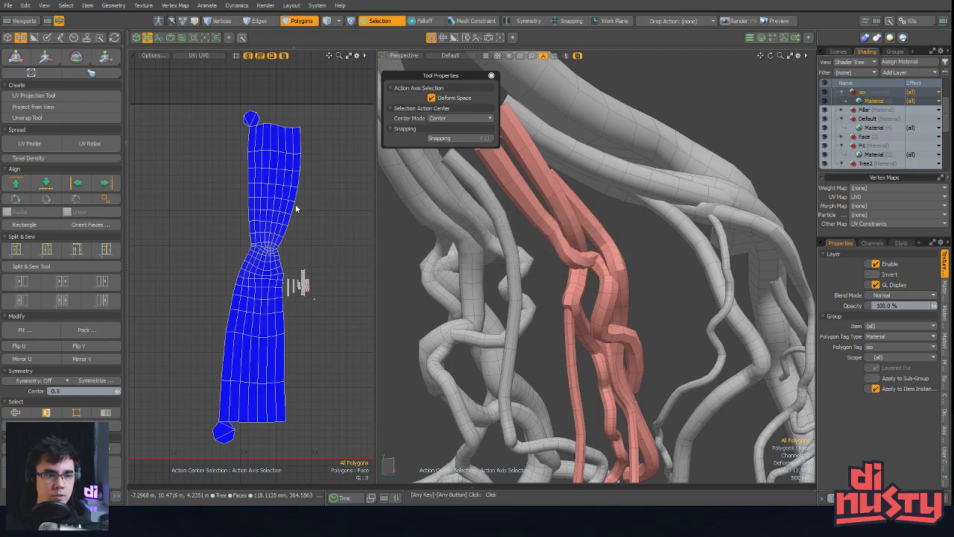
{"action": "key", "text": "alt+Tab"}
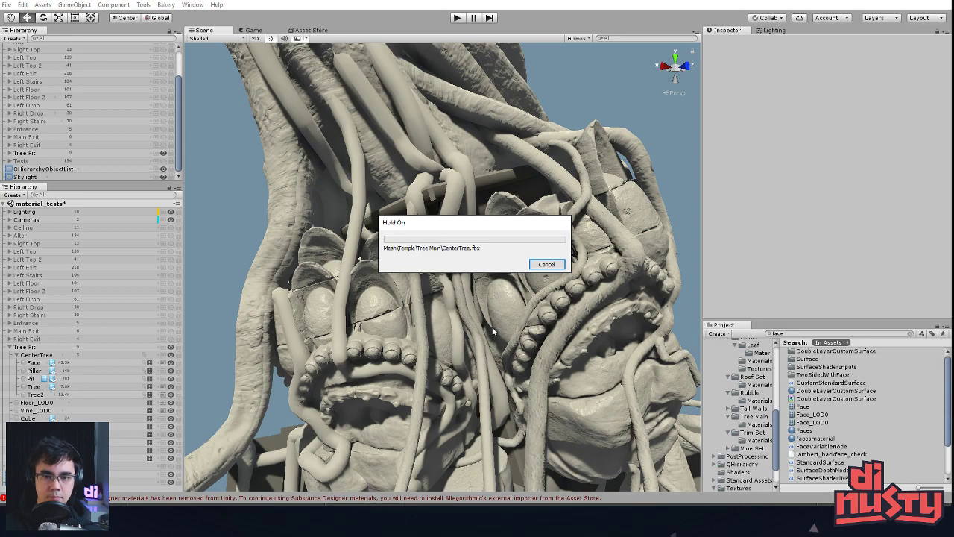
{"action": "left_click_drag", "start_coordinate": [482, 186], "coordinate": [443, 194], "text": "alt"}
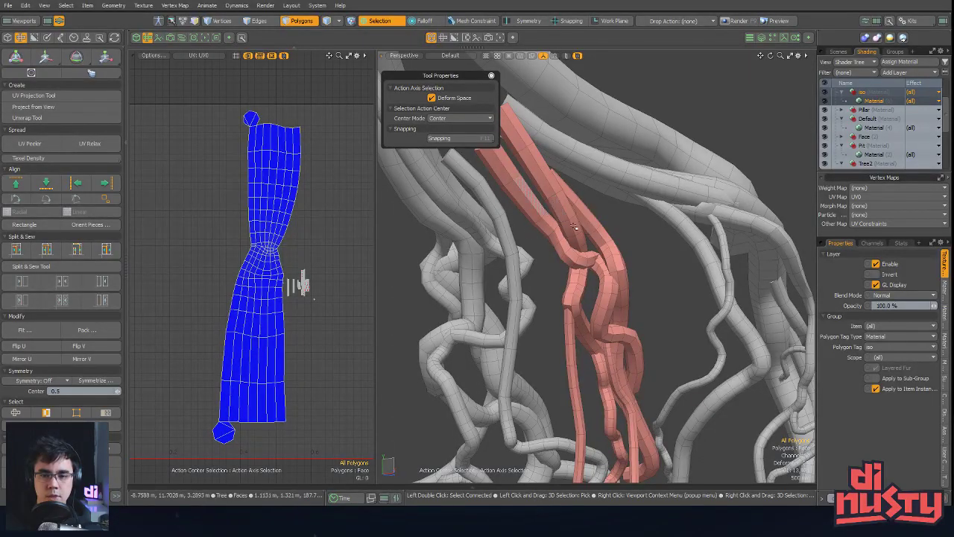
Back in Modo, select the connected iso vines, hide all other geometry and clear the selection
{"action": "left_click_drag", "start_coordinate": [574, 227], "coordinate": [585, 241], "text": "alt"}
{"action": "left_click", "coordinate": [492, 221]}
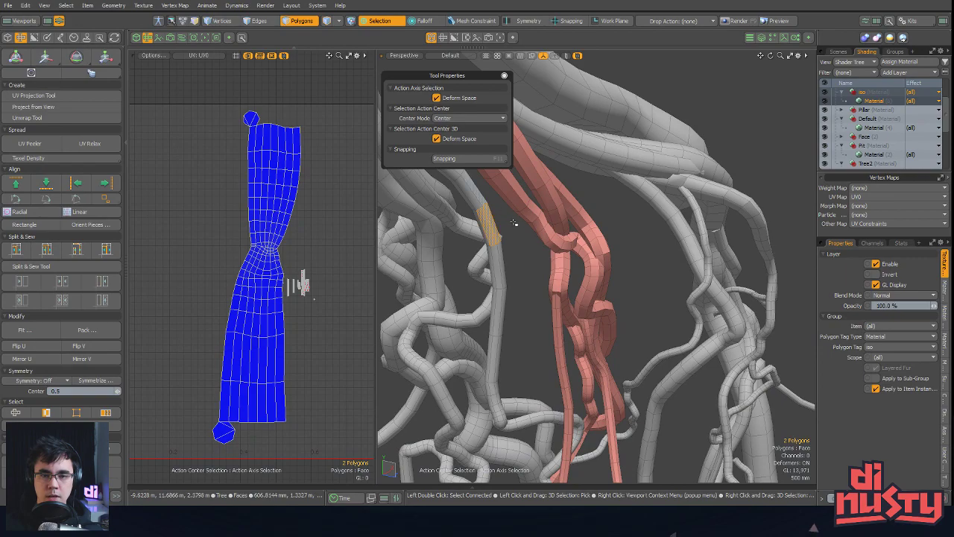
{"action": "left_click_drag", "start_coordinate": [519, 191], "coordinate": [569, 217], "text": "alt"}
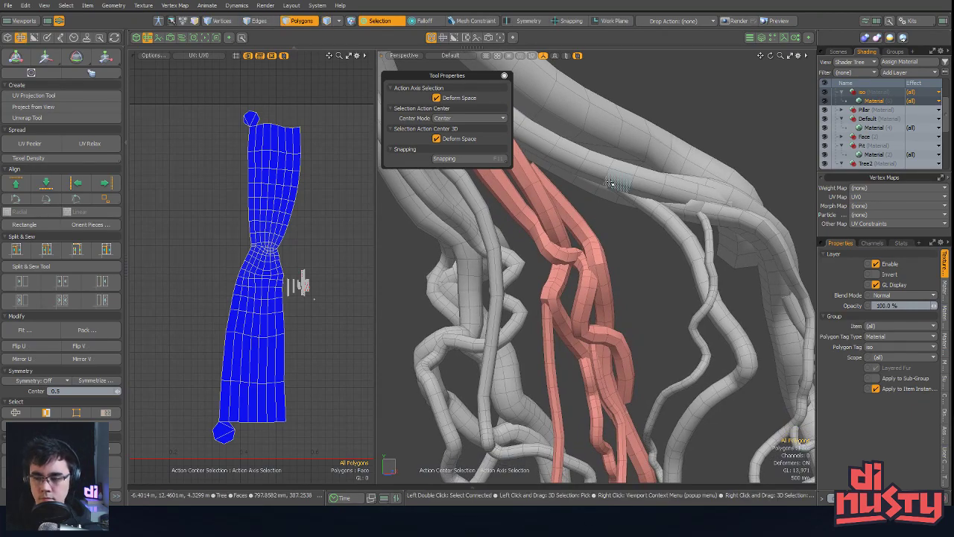
{"action": "left_click_drag", "start_coordinate": [590, 237], "coordinate": [663, 267], "text": "alt"}
{"action": "left_click_drag", "start_coordinate": [564, 273], "coordinate": [615, 298], "text": "alt"}
{"action": "left_click", "coordinate": [614, 297]}
{"action": "left_click_drag", "start_coordinate": [547, 363], "coordinate": [626, 242], "text": "alt"}
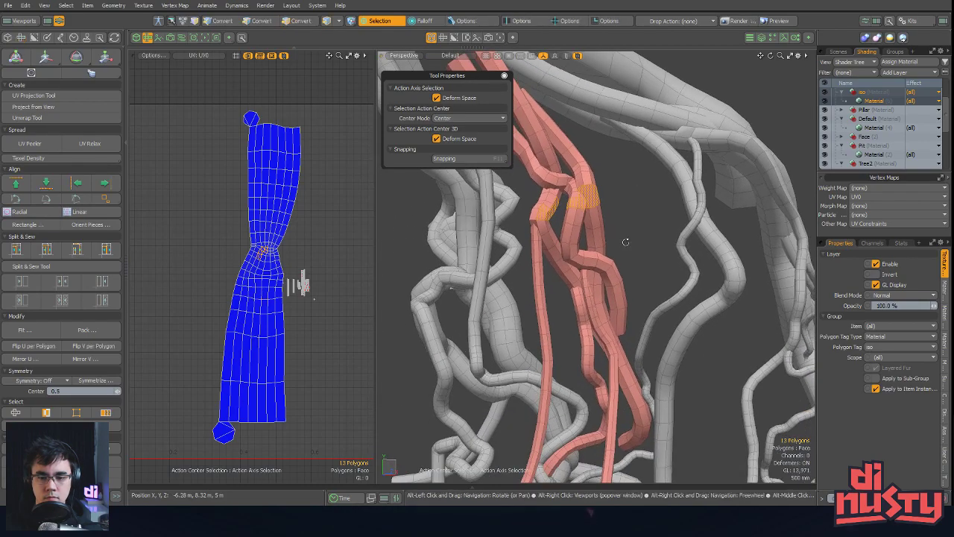
{"action": "key", "text": "]"}
{"action": "key", "text": "shift+h"}
{"action": "left_click_drag", "start_coordinate": [634, 290], "coordinate": [625, 237], "text": "alt"}
{"action": "scroll", "coordinate": [547, 231], "scroll_direction": "up", "scroll_amount": 3}
{"action": "left_click", "coordinate": [625, 237]}
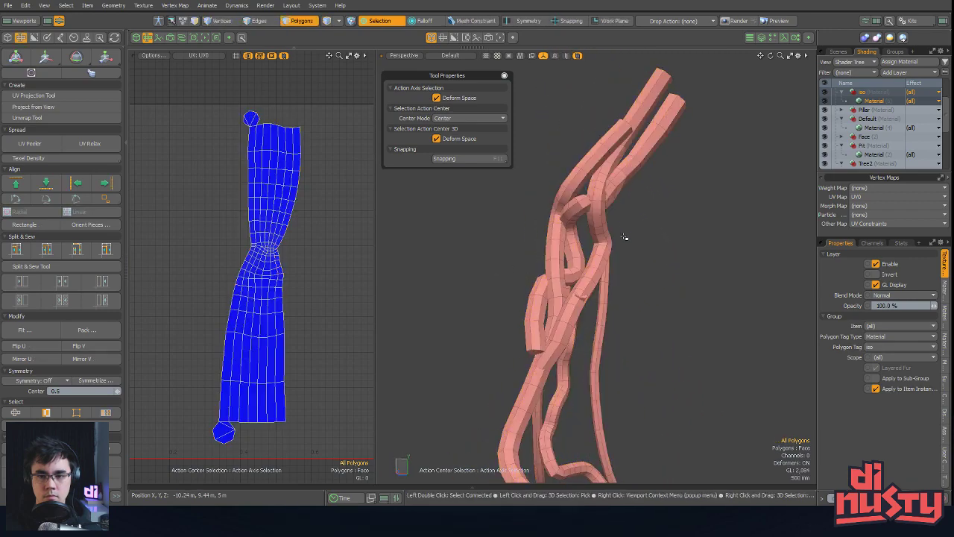
Select the whole vine that is already unwrapped and hide it, leaving only the remaining iso vines
{"action": "left_click", "coordinate": [512, 211]}
{"action": "left_click", "coordinate": [243, 217]}
{"action": "left_click_drag", "start_coordinate": [665, 257], "coordinate": [647, 304], "text": "alt"}
{"action": "key", "text": "bracketright"}
{"action": "key", "text": "h"}
{"action": "left_click", "coordinate": [592, 317]}
{"action": "key", "text": "shift+a"}
{"action": "left_click_drag", "start_coordinate": [592, 317], "coordinate": [548, 354], "text": "alt"}
{"action": "scroll", "coordinate": [551, 358], "scroll_direction": "down", "scroll_amount": 3}
Select the lengthwise edge loop along the next vine as a seam, together with the edges of its end cap
{"action": "mouse_move", "coordinate": [687, 203]}
{"action": "left_mouse_down"}
{"action": "mouse_move", "coordinate": [678, 149]}
{"action": "mouse_move", "coordinate": [607, 153]}
{"action": "mouse_move", "coordinate": [544, 207]}
{"action": "mouse_move", "coordinate": [560, 223]}
{"action": "mouse_move", "coordinate": [474, 192]}
{"action": "mouse_move", "coordinate": [696, 344]}
{"action": "mouse_move", "coordinate": [516, 206]}
{"action": "mouse_move", "coordinate": [614, 186]}
{"action": "left_mouse_up"}
{"action": "key", "text": "2"}
{"action": "double_click", "coordinate": [616, 152]}
{"action": "scroll", "coordinate": [596, 178], "scroll_direction": "down", "scroll_amount": 8}
{"action": "mouse_move", "coordinate": [616, 282]}
{"action": "right_mouse_down", "text": "shift"}
{"action": "mouse_move", "coordinate": [634, 279]}
{"action": "mouse_move", "coordinate": [619, 279]}
{"action": "right_mouse_up", "text": "shift"}
{"action": "mouse_move", "coordinate": [619, 279]}
{"action": "left_mouse_down", "text": "alt"}
{"action": "mouse_move", "coordinate": [596, 292]}
{"action": "mouse_move", "coordinate": [587, 252]}
{"action": "left_mouse_up", "text": "alt"}
{"action": "scroll", "coordinate": [597, 257], "scroll_direction": "up", "scroll_amount": 8}
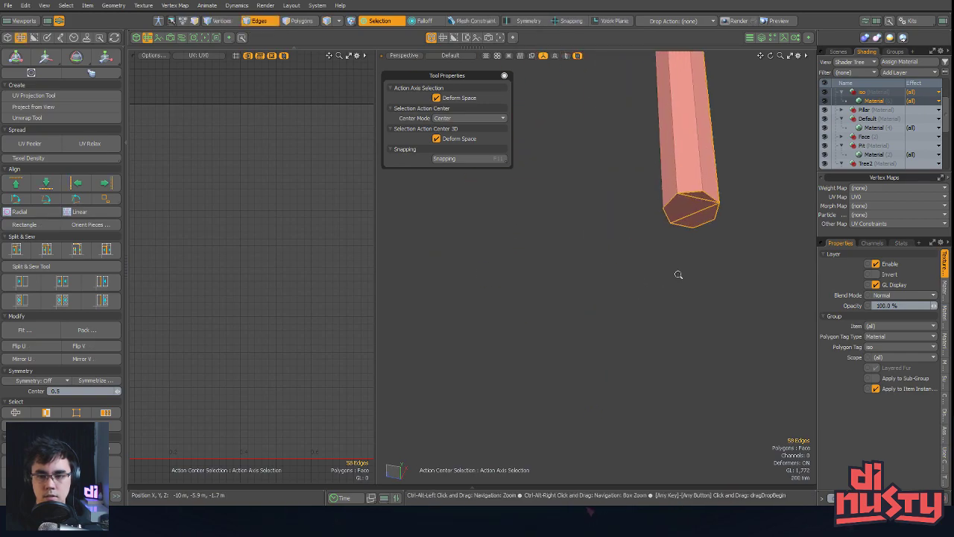
Add the opposite cap's outline to the seam selection and deselect the inner edges of both end caps
{"action": "left_click_drag", "start_coordinate": [674, 282], "coordinate": [669, 246], "text": "alt"}
{"action": "left_click_drag", "start_coordinate": [689, 209], "coordinate": [622, 375], "text": "ctrl+alt"}
{"action": "left_click_drag", "start_coordinate": [576, 299], "coordinate": [645, 295], "text": "ctrl+alt"}
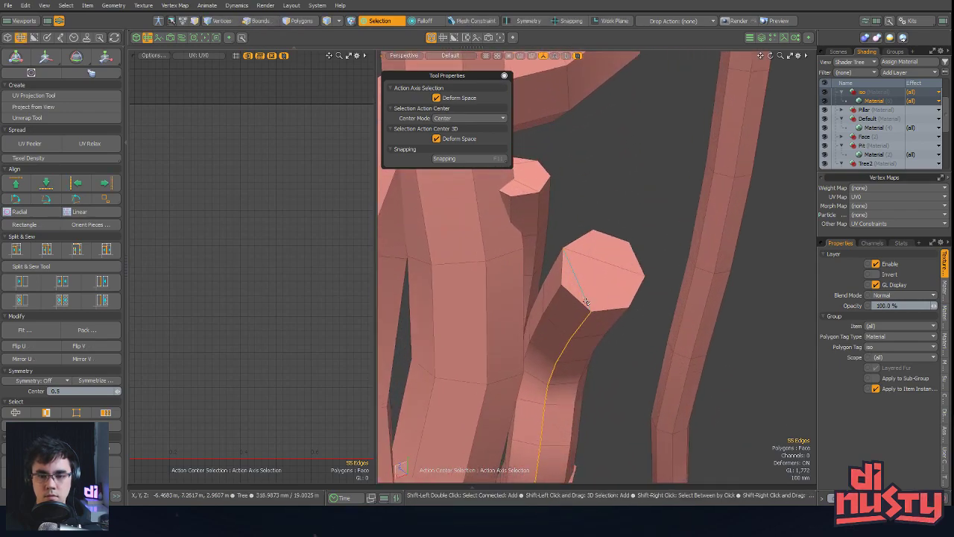
{"action": "left_click_drag", "start_coordinate": [586, 301], "coordinate": [607, 293], "text": "alt"}
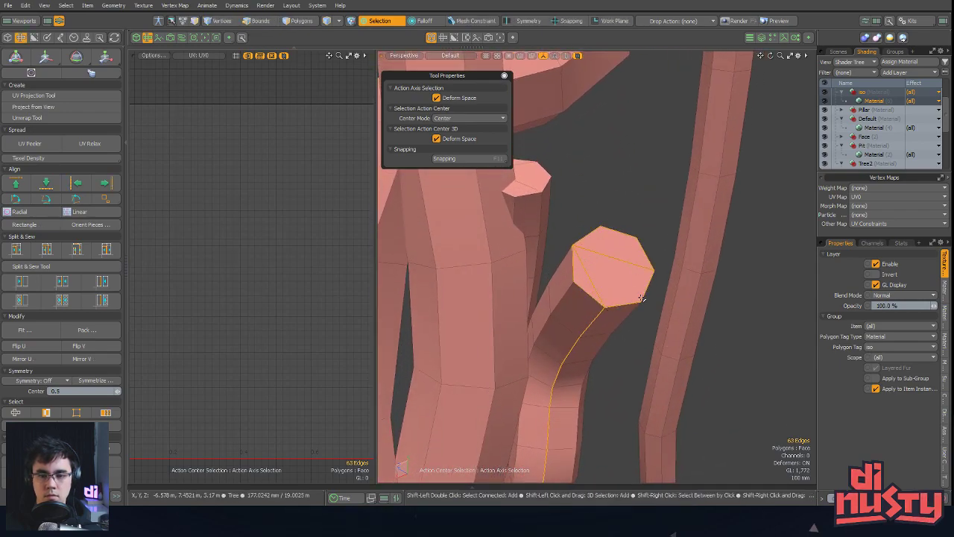
{"action": "left_click_drag", "start_coordinate": [618, 274], "coordinate": [664, 233], "text": "alt"}
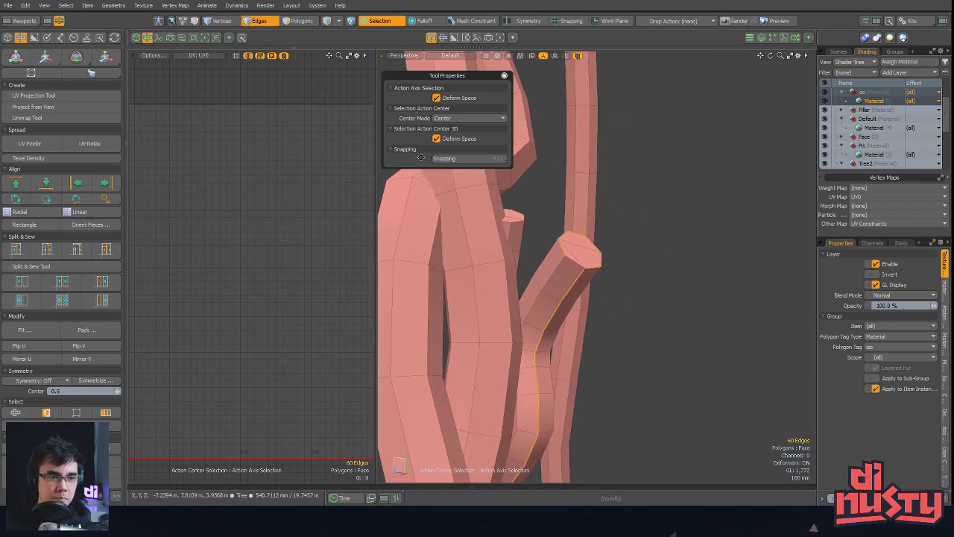
{"action": "mouse_move", "coordinate": [567, 224]}
{"action": "left_mouse_down", "text": "alt"}
{"action": "mouse_move", "coordinate": [601, 218]}
{"action": "mouse_move", "coordinate": [574, 216]}
{"action": "left_mouse_up", "text": "alt"}
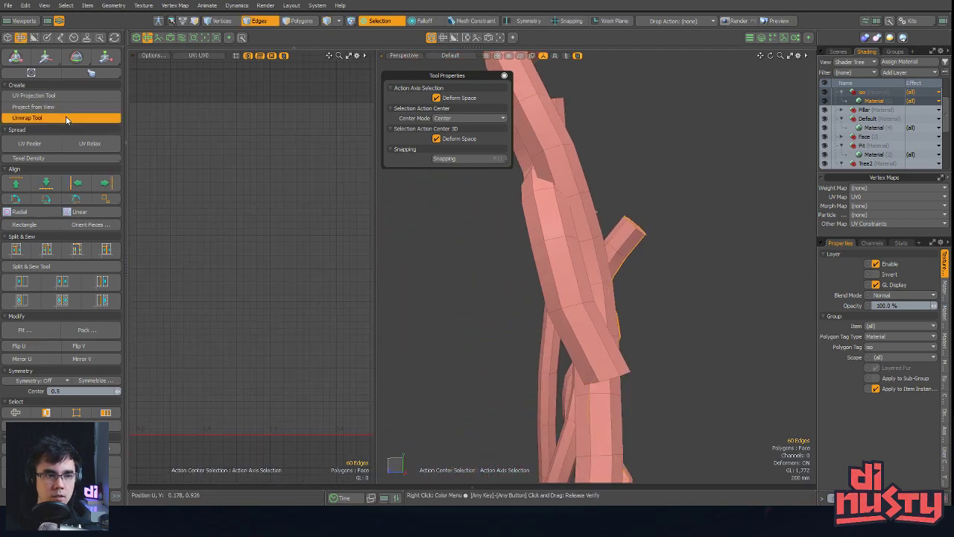
Unwrap the vine along the selected seam edges with the Unwrap Tool and return to polygon mode
{"action": "left_click", "coordinate": [292, 235]}
{"action": "left_click_drag", "start_coordinate": [295, 238], "coordinate": [273, 171], "text": "alt"}
{"action": "scroll", "coordinate": [273, 170], "scroll_direction": "down", "scroll_amount": 3}
{"action": "key", "text": "3"}
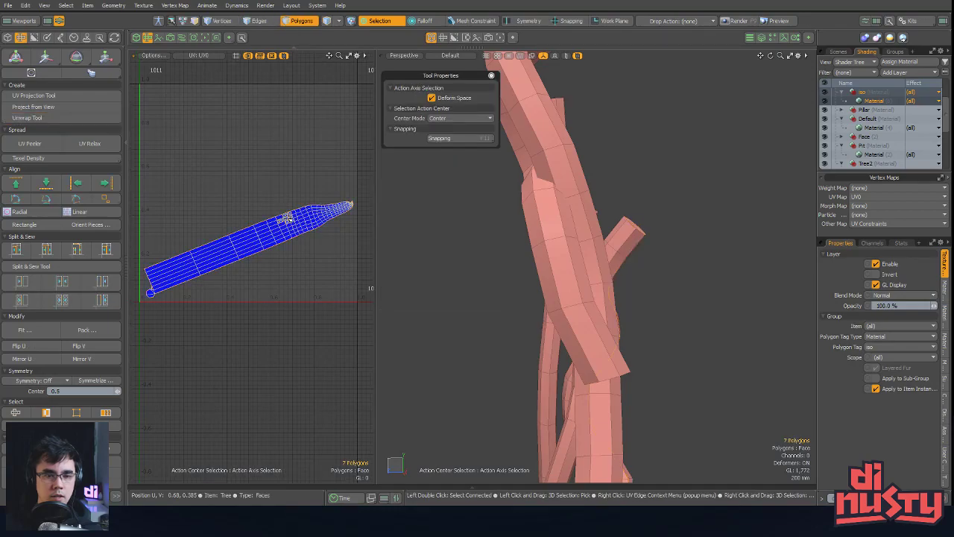
Select the vine's whole UV island, rotate it upright and move it within the UV view
{"action": "double_click", "coordinate": [287, 219]}
{"action": "key", "text": "e"}
{"action": "left_click_drag", "start_coordinate": [282, 203], "coordinate": [259, 304], "text": "ctrl"}
{"action": "left_click_drag", "start_coordinate": [293, 214], "coordinate": [270, 197], "text": "ctrl"}
{"action": "key", "text": "w"}
{"action": "left_click_drag", "start_coordinate": [252, 256], "coordinate": [242, 201]}
{"action": "key", "text": "q"}
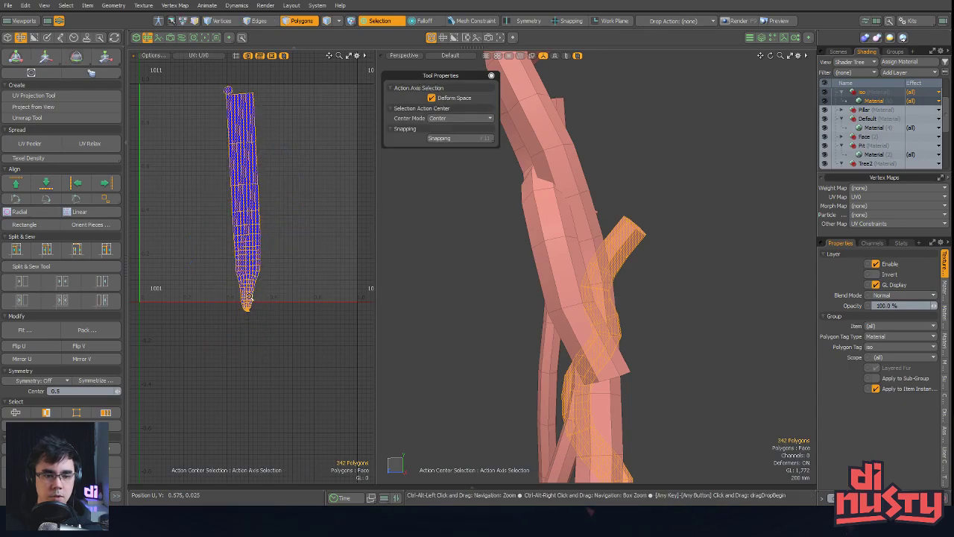
Examine the distortion at the narrow tip of the UV island and locate the matching polygons on the vine
{"action": "scroll", "coordinate": [253, 299], "scroll_direction": "up", "scroll_amount": 8}
{"action": "left_click_drag", "start_coordinate": [266, 295], "coordinate": [399, 323], "text": "ctrl+alt"}
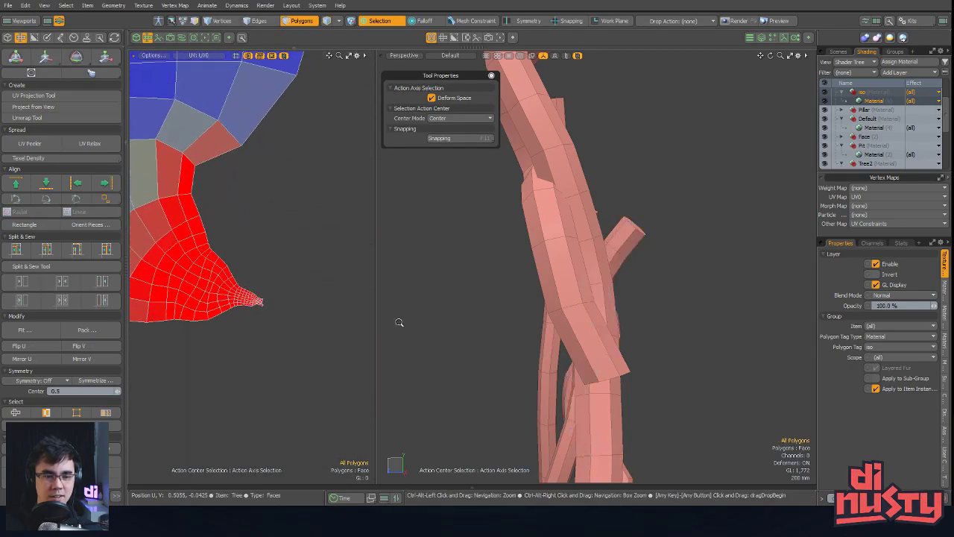
{"action": "left_click_drag", "start_coordinate": [597, 223], "coordinate": [514, 203], "text": "alt"}
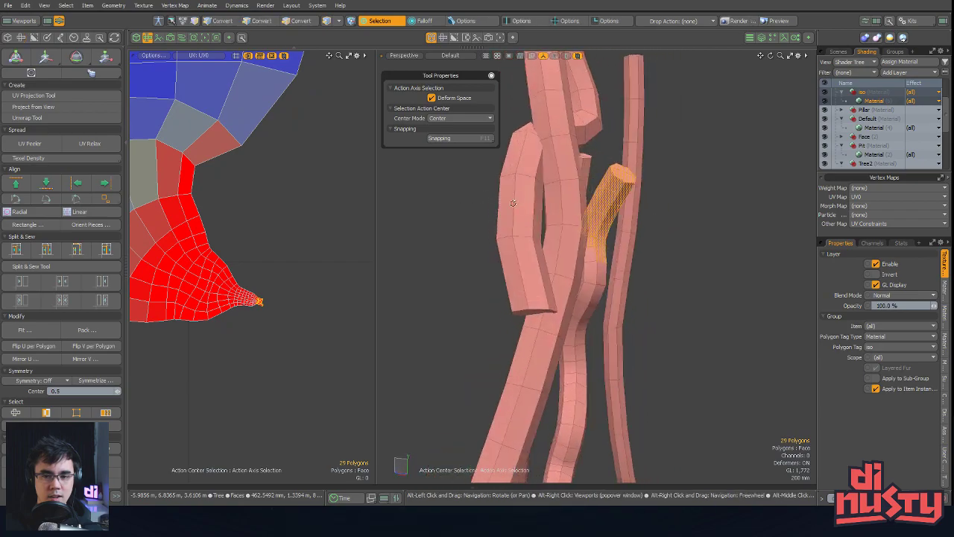
{"action": "left_click", "coordinate": [203, 263]}
{"action": "left_click_drag", "start_coordinate": [246, 258], "coordinate": [351, 236], "text": "alt"}
{"action": "key", "text": "bracketright"}
{"action": "key", "text": "a"}
{"action": "left_click", "coordinate": [282, 255]}
{"action": "key", "text": "bracketright"}
{"action": "left_click", "coordinate": [351, 237]}
{"action": "left_click_drag", "start_coordinate": [298, 349], "coordinate": [387, 381], "text": "ctrl+alt"}
{"action": "left_click_drag", "start_coordinate": [255, 353], "coordinate": [299, 344], "text": "alt"}
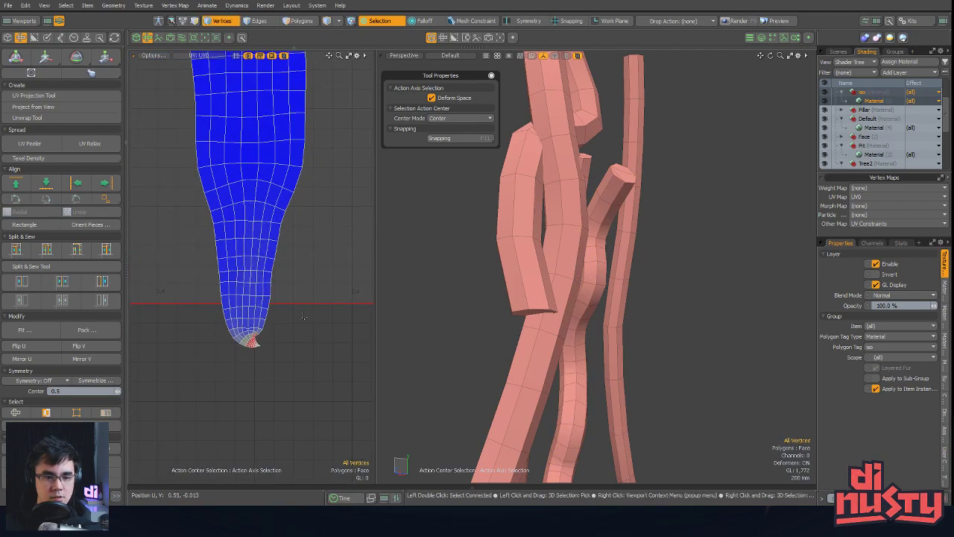
Select the whole connected vine and apply UV Relax in Conformal mode to its UV island
{"action": "key", "text": "bracketright"}
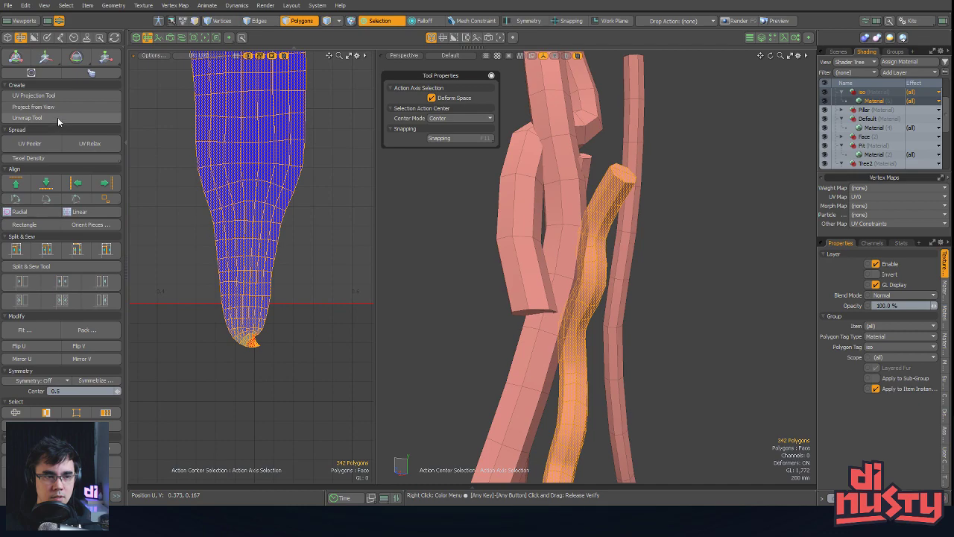
{"action": "left_click", "coordinate": [57, 117]}
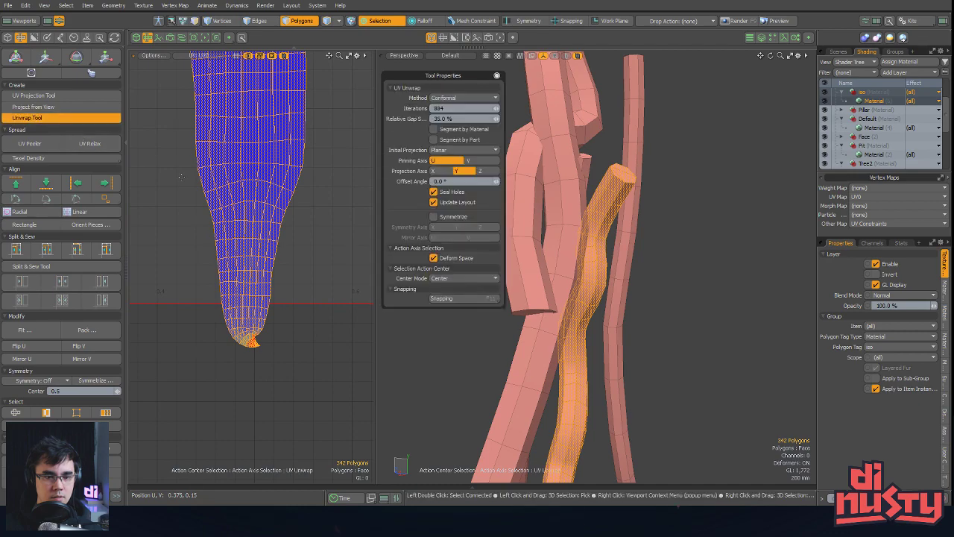
{"action": "left_click", "coordinate": [65, 109]}
{"action": "left_click", "coordinate": [88, 144]}
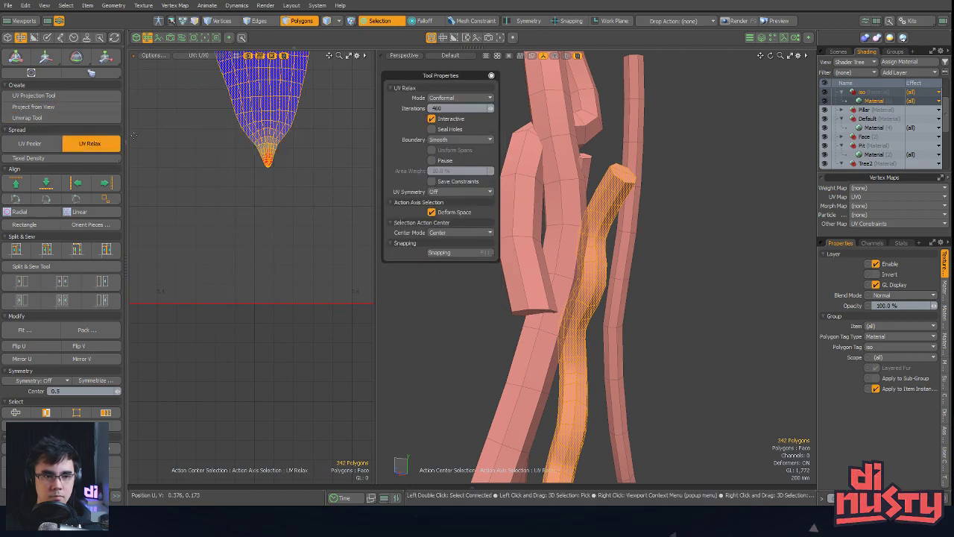
{"action": "left_click_drag", "start_coordinate": [274, 178], "coordinate": [298, 295], "text": "alt+shift"}
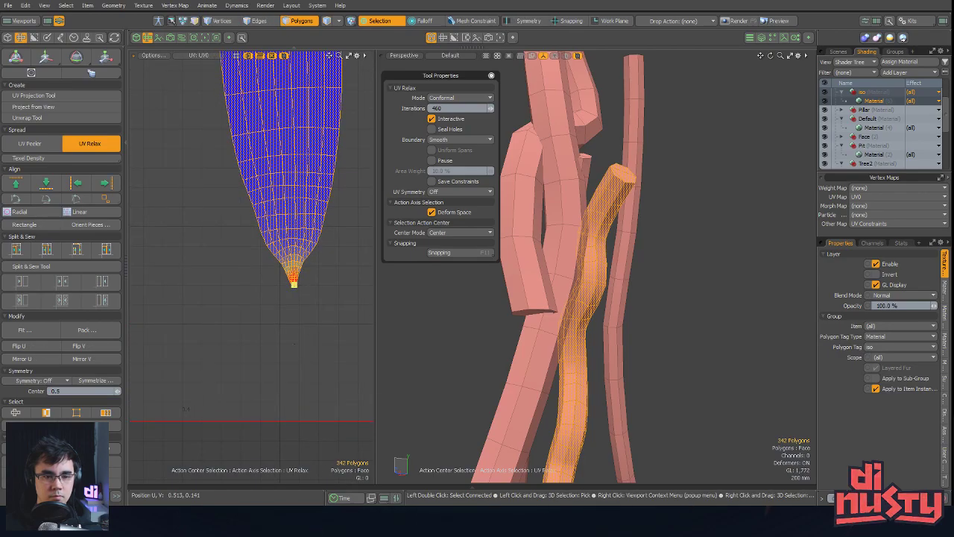
Pin both ends of the relaxing UV island and pull them apart into a long straight strip, with an extra pin midway
{"action": "left_click_drag", "start_coordinate": [294, 283], "coordinate": [302, 426]}
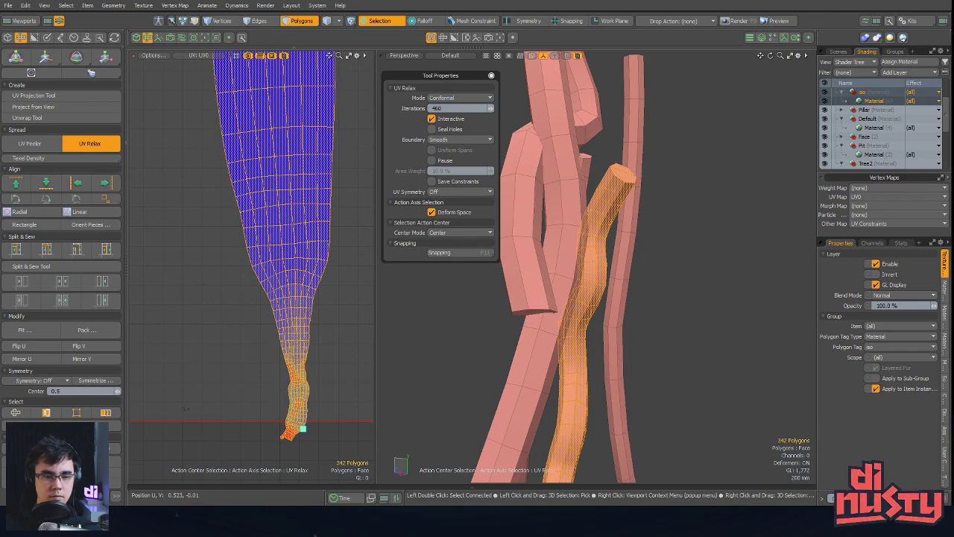
{"action": "left_click", "coordinate": [296, 318]}
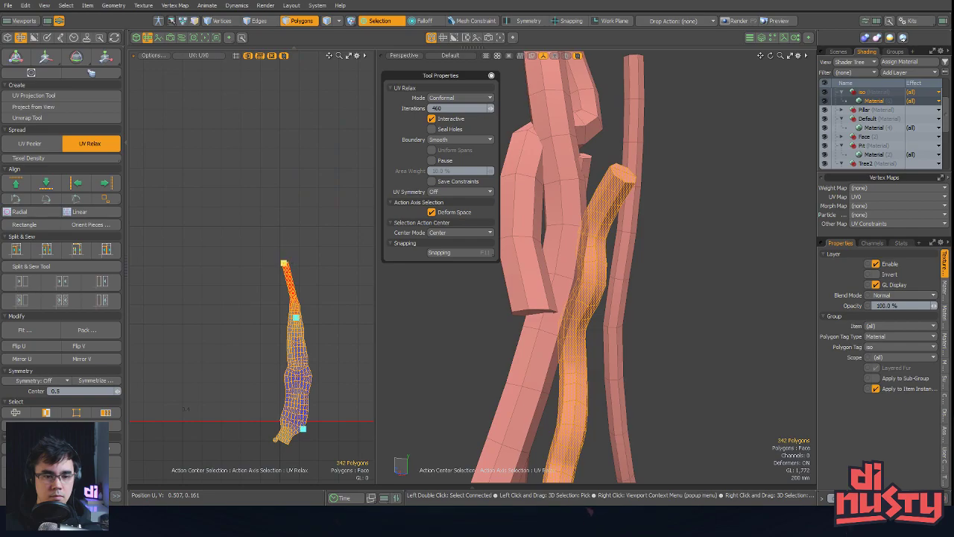
{"action": "left_click_drag", "start_coordinate": [284, 263], "coordinate": [292, 215]}
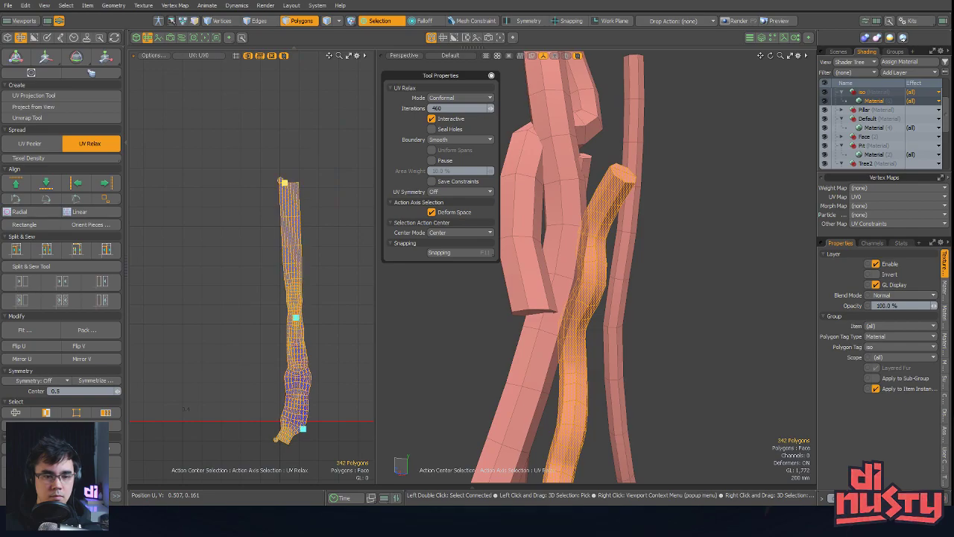
{"action": "left_click_drag", "start_coordinate": [291, 369], "coordinate": [277, 250], "text": "alt"}
{"action": "scroll", "coordinate": [278, 250], "scroll_direction": "up", "scroll_amount": 4}
{"action": "left_click_drag", "start_coordinate": [300, 371], "coordinate": [274, 350], "text": "alt"}
{"action": "key", "text": "space"}
Examine the relaxed UV strip for distortion along its length and at both ends
{"action": "left_click", "coordinate": [319, 362]}
{"action": "scroll", "coordinate": [319, 362], "scroll_direction": "down", "scroll_amount": 5}
{"action": "left_click_drag", "start_coordinate": [300, 314], "coordinate": [271, 311], "text": "alt+shift"}
{"action": "left_click_drag", "start_coordinate": [271, 310], "coordinate": [348, 359], "text": "ctrl+alt"}
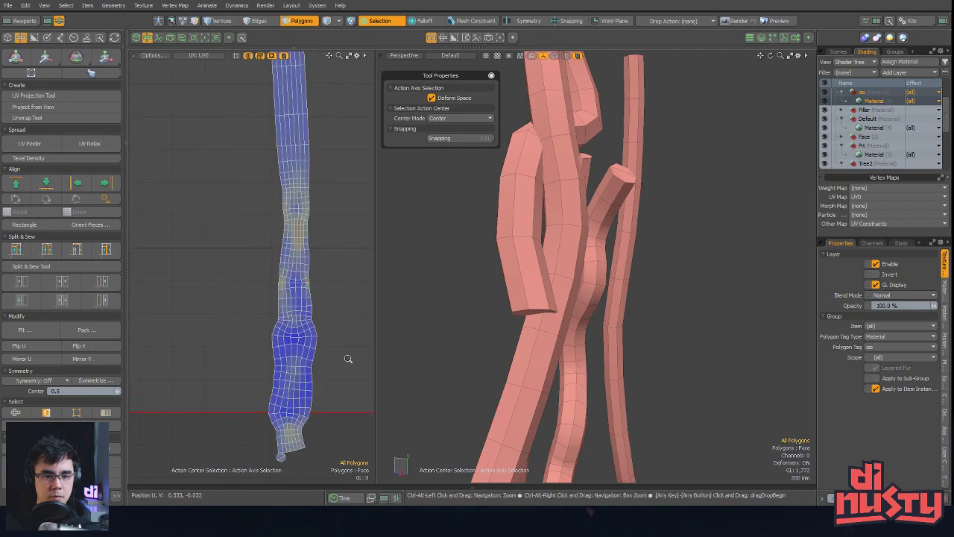
{"action": "left_click_drag", "start_coordinate": [303, 268], "coordinate": [260, 265], "text": "ctrl+alt"}
{"action": "left_click", "coordinate": [299, 262]}
{"action": "key", "text": "]"}
{"action": "scroll", "coordinate": [328, 278], "scroll_direction": "down", "scroll_amount": 4}
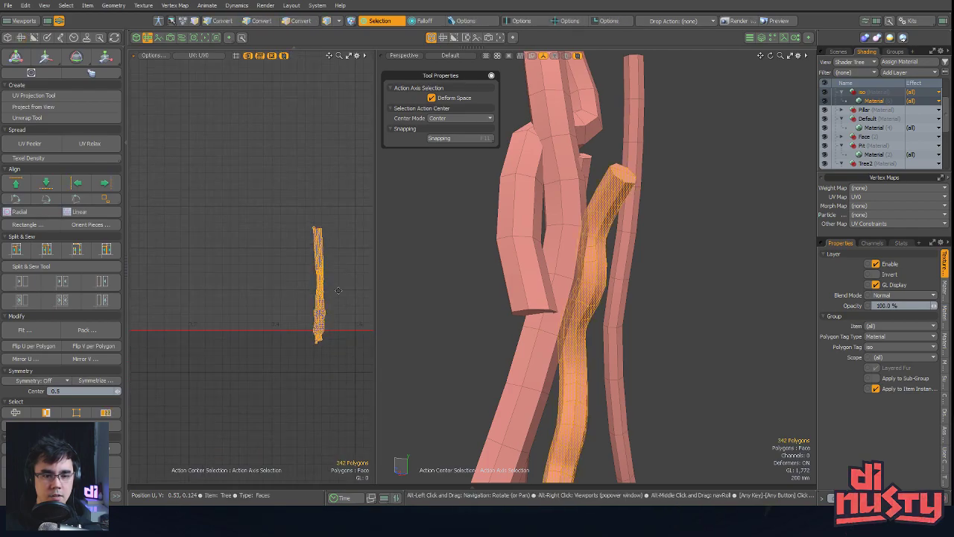
{"action": "left_click_drag", "start_coordinate": [363, 279], "coordinate": [331, 278], "text": "alt+shift"}
{"action": "left_click", "coordinate": [331, 277]}
Select the unwrapped vine through its UV island and hide it from the remaining vines
{"action": "left_click_drag", "start_coordinate": [477, 313], "coordinate": [522, 243], "text": "alt"}
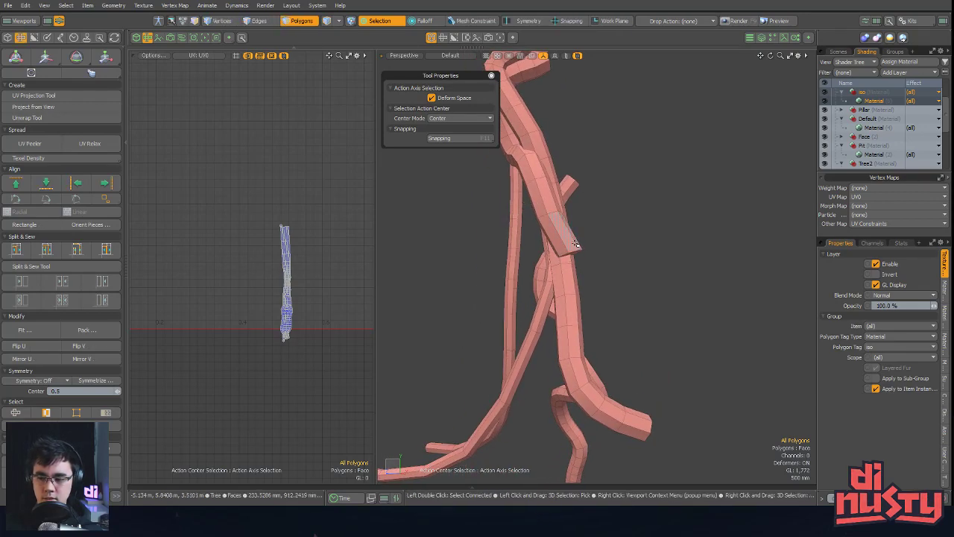
{"action": "left_click_drag", "start_coordinate": [607, 200], "coordinate": [507, 290], "text": "alt"}
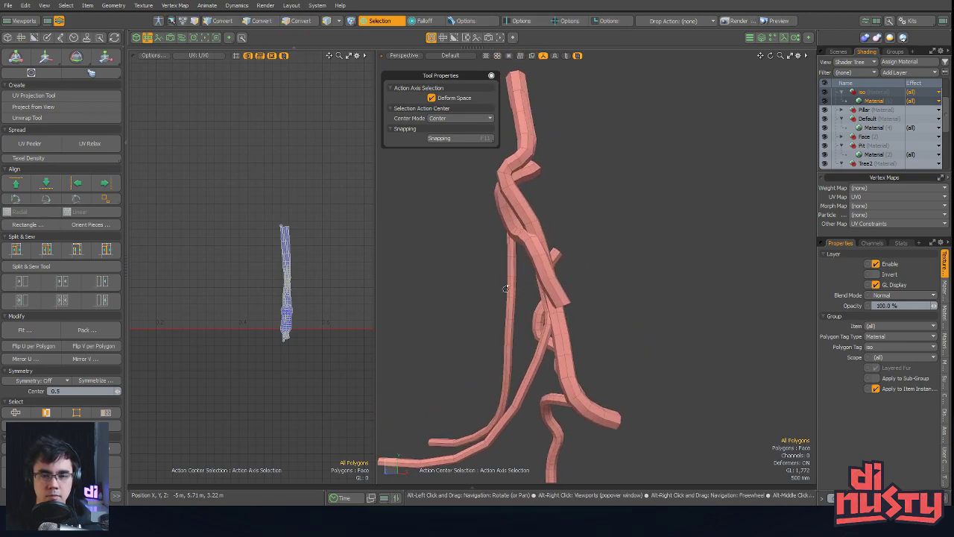
{"action": "left_click_drag", "start_coordinate": [544, 189], "coordinate": [660, 226], "text": "alt"}
{"action": "left_click_drag", "start_coordinate": [399, 238], "coordinate": [567, 273], "text": "alt"}
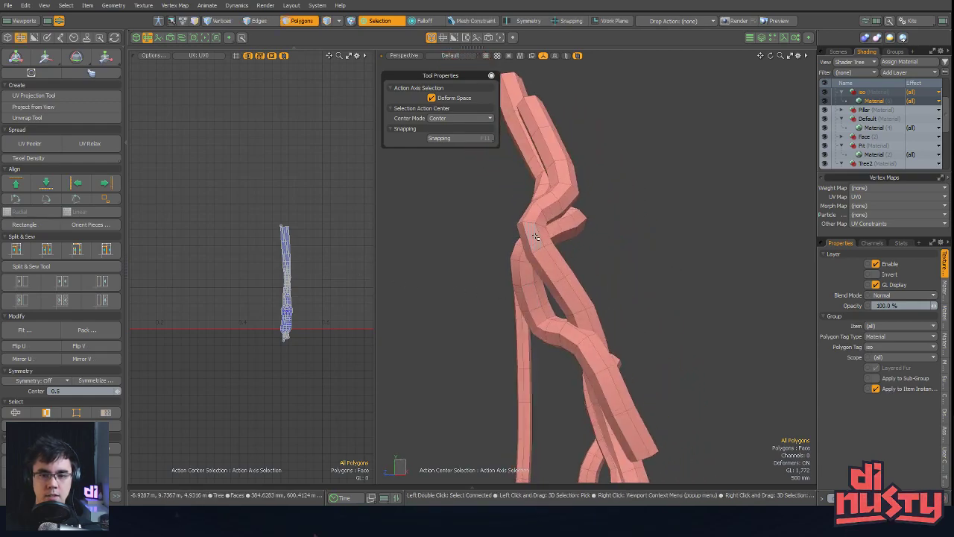
{"action": "left_click_drag", "start_coordinate": [301, 268], "coordinate": [296, 271]}
{"action": "left_click_drag", "start_coordinate": [480, 235], "coordinate": [747, 202], "text": "alt"}
{"action": "key", "text": "h"}
Select the lengthwise edge loop along the next vine as its seam
{"action": "double_click", "coordinate": [612, 187]}
{"action": "left_click", "coordinate": [580, 124]}
{"action": "left_click_drag", "start_coordinate": [581, 123], "coordinate": [594, 349], "text": "alt"}
{"action": "key", "text": "2"}
{"action": "double_click", "coordinate": [580, 117]}
{"action": "left_click_drag", "start_coordinate": [582, 301], "coordinate": [462, 309], "text": "alt"}
{"action": "double_click", "coordinate": [652, 237]}
{"action": "left_click_drag", "start_coordinate": [648, 278], "coordinate": [627, 270], "text": "alt"}
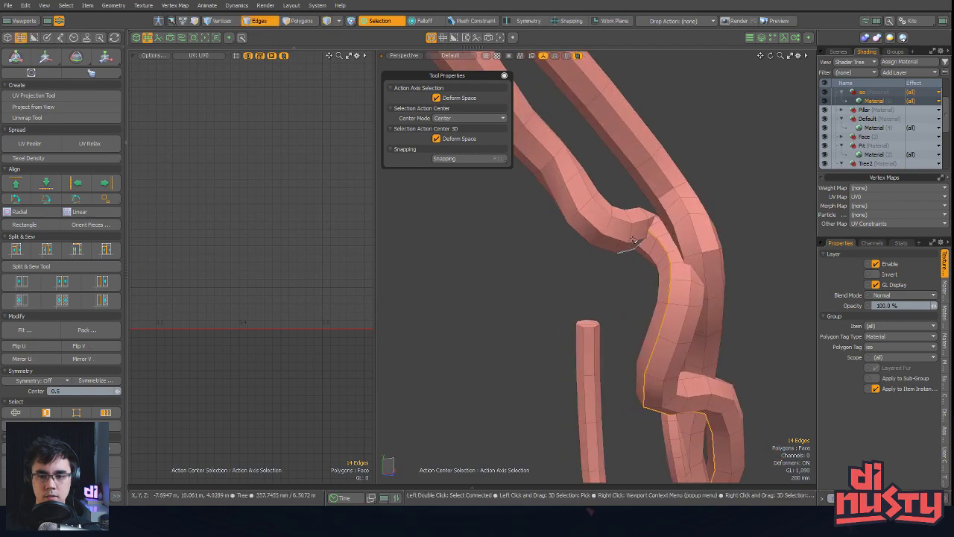
Isolate this vine by selecting its connected polygons and hiding everything else
{"action": "key", "text": "3"}
{"action": "double_click", "coordinate": [634, 235]}
{"action": "key", "text": "shift+h"}
{"action": "left_click", "coordinate": [690, 209]}
Delete the pinched polygons on the inside of the vine's sharp bend
{"action": "scroll", "coordinate": [695, 211], "scroll_direction": "up", "scroll_amount": 5}
{"action": "left_click_drag", "start_coordinate": [731, 222], "coordinate": [539, 227], "text": "alt"}
{"action": "left_click_drag", "start_coordinate": [560, 182], "coordinate": [629, 132], "text": "alt"}
{"action": "key", "text": "shift+Up"}
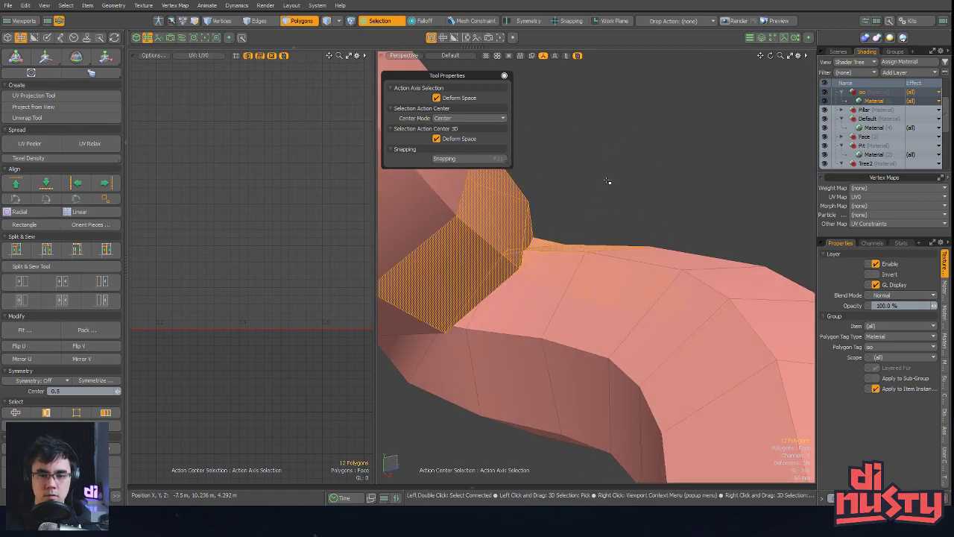
{"action": "key", "text": "shift+Up"}
{"action": "left_click_drag", "start_coordinate": [462, 351], "coordinate": [548, 298], "text": "alt"}
{"action": "mouse_move", "coordinate": [548, 321]}
{"action": "left_mouse_down", "text": "ctrl"}
{"action": "mouse_move", "coordinate": [539, 243]}
{"action": "mouse_move", "coordinate": [465, 332]}
{"action": "mouse_move", "coordinate": [563, 335]}
{"action": "left_mouse_up", "text": "ctrl"}
{"action": "left_click_drag", "start_coordinate": [563, 335], "coordinate": [522, 337], "text": "alt"}
{"action": "left_click_drag", "start_coordinate": [522, 337], "coordinate": [566, 363], "text": "alt"}
{"action": "scroll", "coordinate": [562, 243], "scroll_direction": "down", "scroll_amount": 4}
{"action": "left_click_drag", "start_coordinate": [562, 243], "coordinate": [588, 237], "text": "alt"}
{"action": "left_click_drag", "start_coordinate": [587, 237], "coordinate": [568, 250], "text": "ctrl"}
{"action": "mouse_move", "coordinate": [647, 319]}
{"action": "left_mouse_down", "text": "alt"}
{"action": "mouse_move", "coordinate": [640, 302]}
{"action": "mouse_move", "coordinate": [634, 312]}
{"action": "left_mouse_up", "text": "alt"}
{"action": "left_click_drag", "start_coordinate": [633, 312], "coordinate": [657, 301], "text": "alt"}
{"action": "left_click_drag", "start_coordinate": [604, 342], "coordinate": [717, 206], "text": "alt"}
{"action": "left_click", "coordinate": [616, 258], "text": "ctrl"}
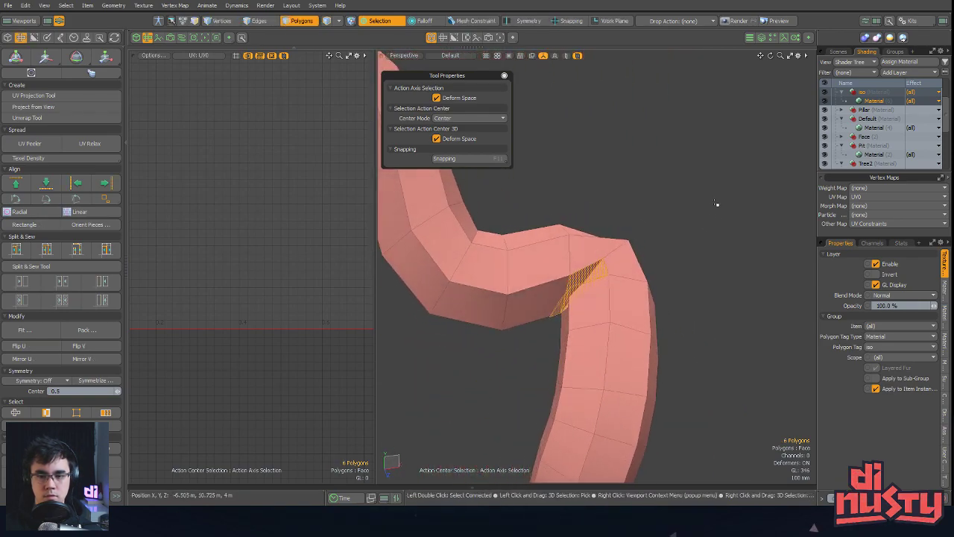
{"action": "left_click_drag", "start_coordinate": [575, 270], "coordinate": [735, 111], "text": "alt"}
{"action": "left_click", "coordinate": [672, 197]}
{"action": "left_click_drag", "start_coordinate": [630, 249], "coordinate": [612, 300], "text": "alt"}
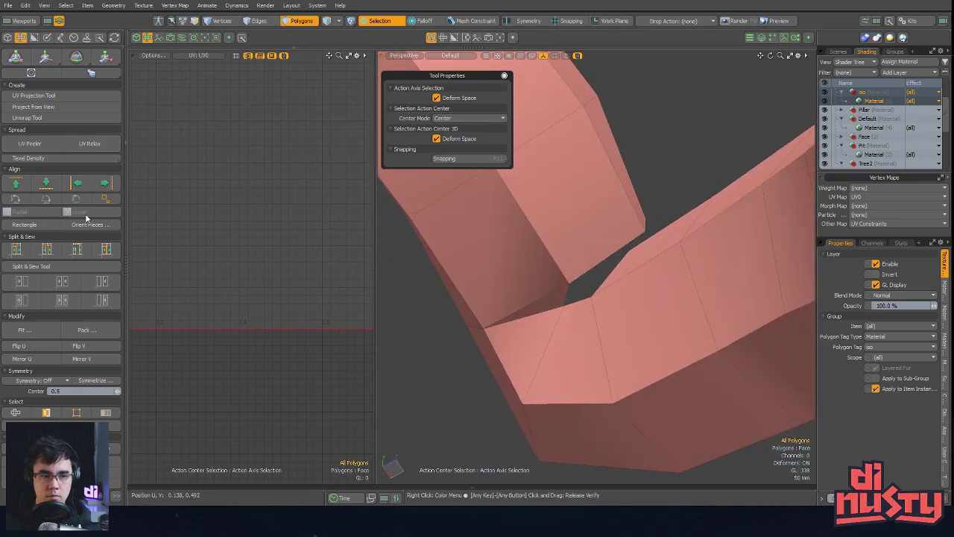
Bring up the general modeling tools and select the open edge outline of the gap at the bend
{"action": "left_click", "coordinate": [100, 37]}
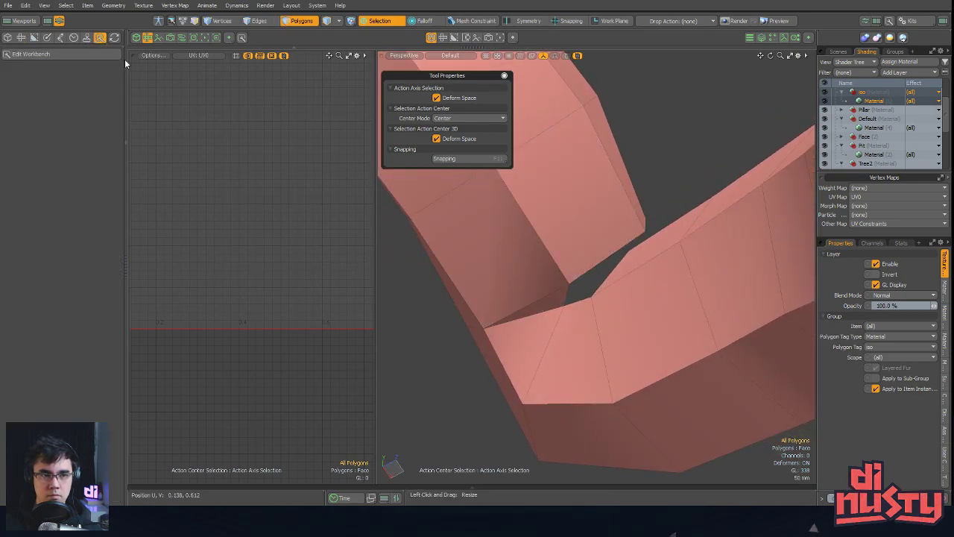
{"action": "key", "text": "2"}
{"action": "left_click", "coordinate": [114, 39]}
{"action": "left_click_drag", "start_coordinate": [583, 252], "coordinate": [466, 328], "text": "alt"}
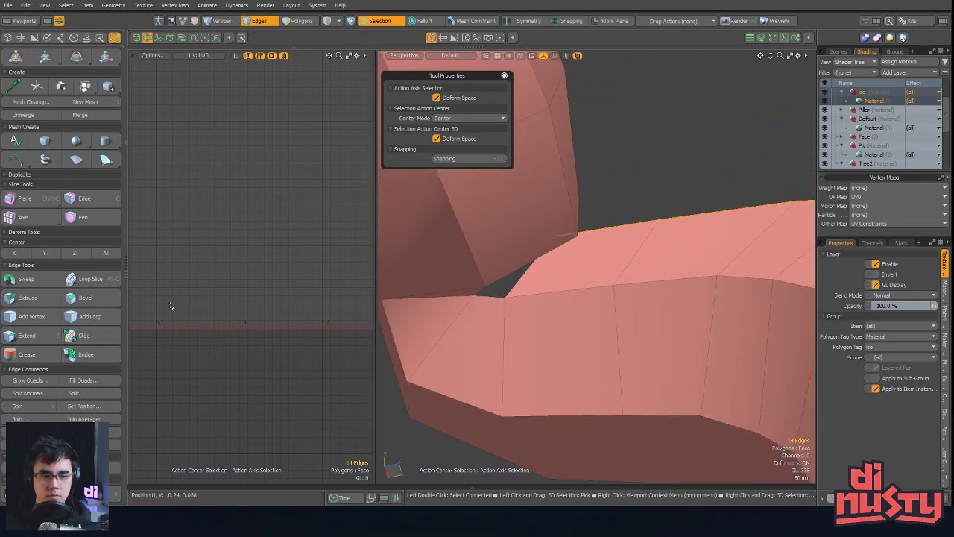
{"action": "key", "text": "1"}
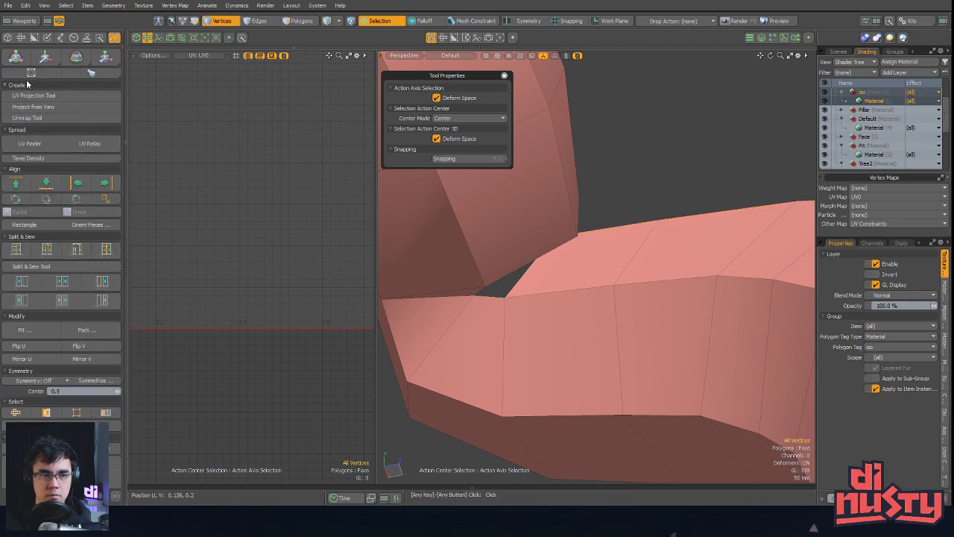
{"action": "left_click", "coordinate": [6, 38]}
{"action": "left_click_drag", "start_coordinate": [511, 278], "coordinate": [484, 270], "text": "alt"}
{"action": "key", "text": "2"}
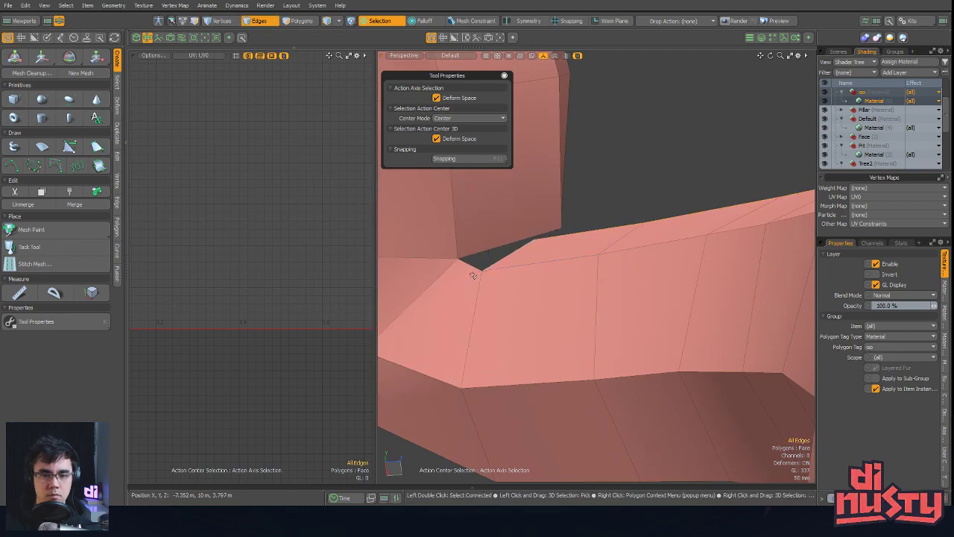
{"action": "double_click", "coordinate": [478, 263]}
{"action": "left_click_drag", "start_coordinate": [479, 263], "coordinate": [512, 213], "text": "alt"}
{"action": "key", "text": "1"}
Try to weld the gap's corner vertex onto its neighbour with the Weld tool
{"action": "left_click", "coordinate": [117, 181]}
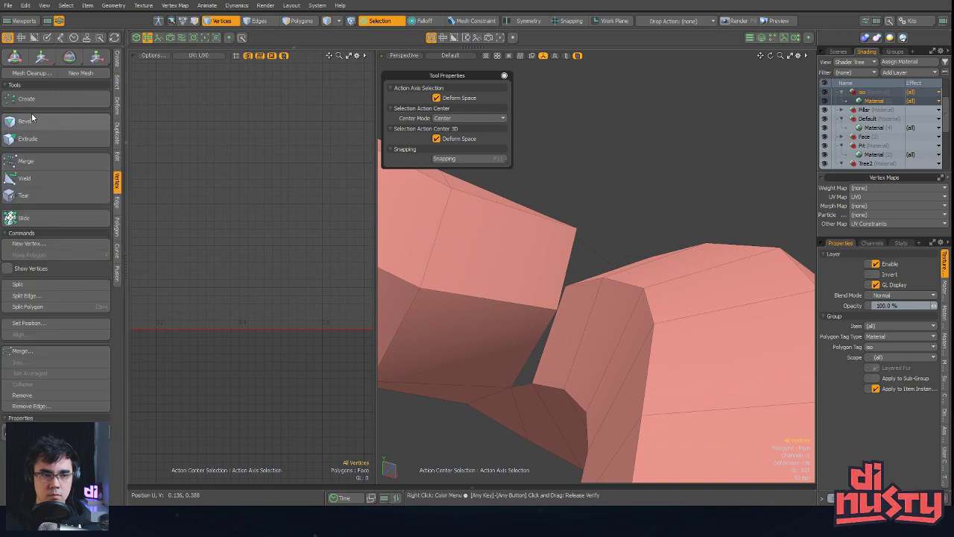
{"action": "left_click", "coordinate": [61, 167]}
{"action": "left_click", "coordinate": [59, 182]}
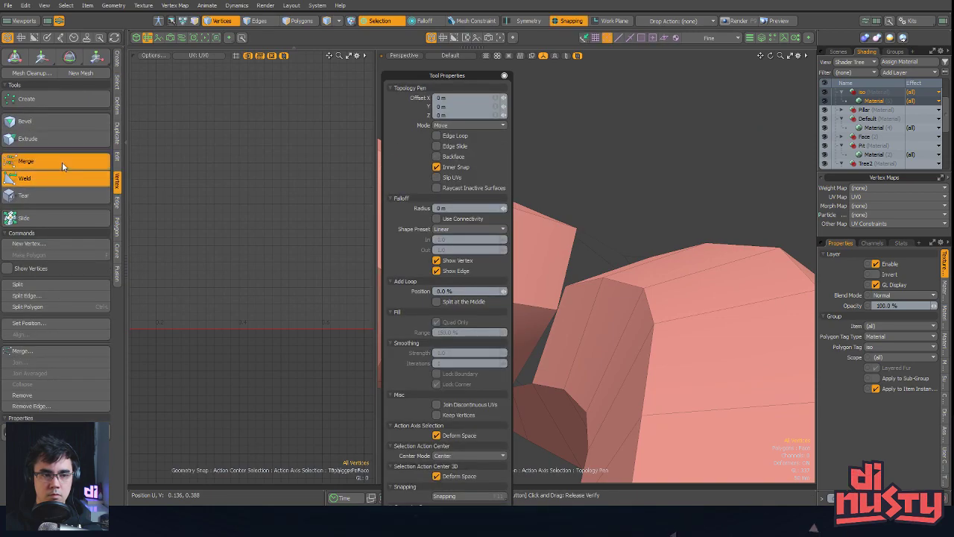
{"action": "left_click", "coordinate": [62, 162]}
{"action": "left_click", "coordinate": [55, 176]}
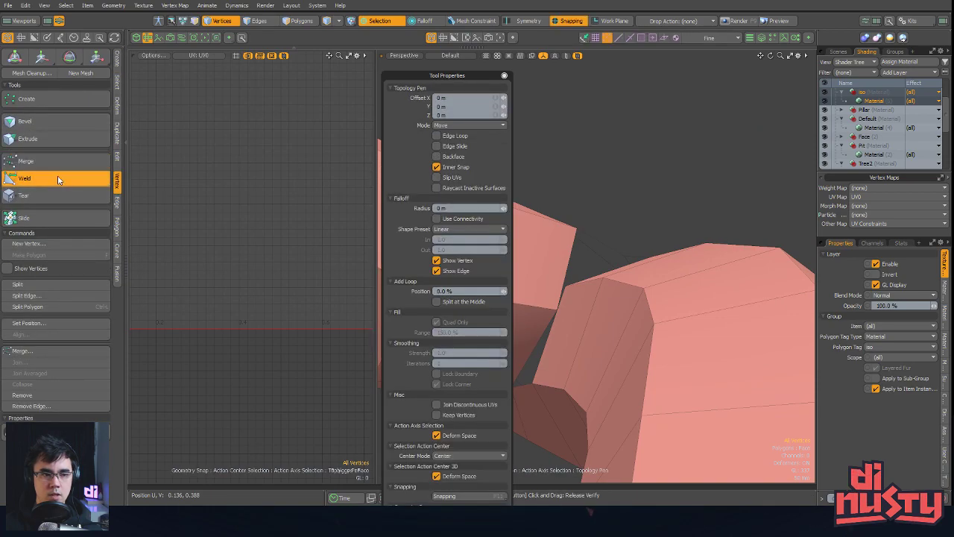
{"action": "left_click_drag", "start_coordinate": [627, 246], "coordinate": [613, 319], "text": "alt"}
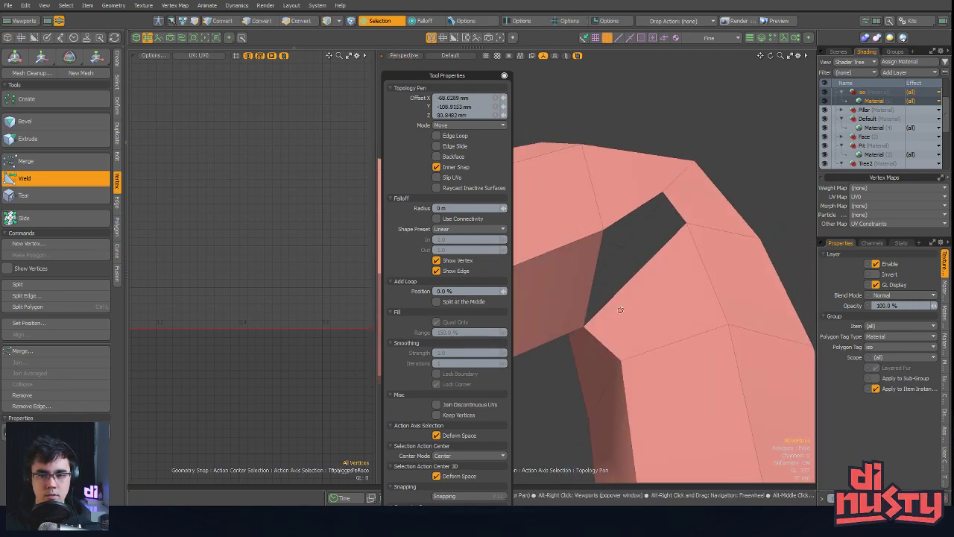
{"action": "left_click_drag", "start_coordinate": [663, 194], "coordinate": [667, 238]}
{"action": "key", "text": "ctrl+z"}
Fill the triangular gap on the upper side of the bend with a new polygon from its border edges
{"action": "key", "text": "2"}
{"action": "double_click", "coordinate": [668, 232]}
{"action": "left_click", "coordinate": [654, 161]}
{"action": "left_click_drag", "start_coordinate": [627, 267], "coordinate": [716, 205], "text": "alt"}
{"action": "key", "text": "3"}
{"action": "left_click", "coordinate": [611, 256]}
{"action": "key", "text": "2"}
{"action": "key", "text": "3"}
{"action": "left_click", "coordinate": [591, 302]}
{"action": "left_click_drag", "start_coordinate": [594, 303], "coordinate": [622, 285], "text": "alt"}
{"action": "key", "text": "2"}
{"action": "double_click", "coordinate": [669, 266]}
{"action": "left_click_drag", "start_coordinate": [669, 266], "coordinate": [622, 269], "text": "alt+shift"}
{"action": "key", "text": "p"}
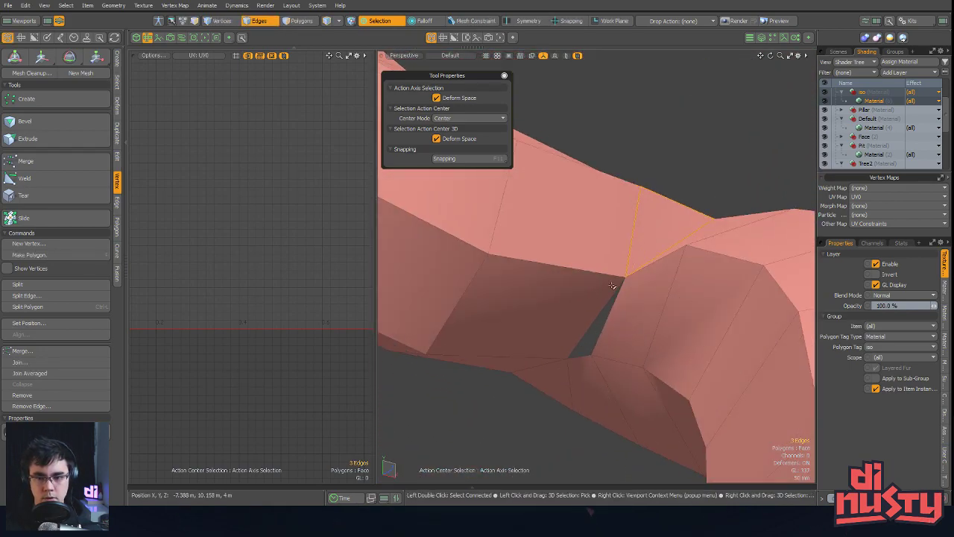
Close the remaining triangular gap inside the bend with a polygon built from its three border edges
{"action": "double_click", "coordinate": [607, 283]}
{"action": "mouse_move", "coordinate": [677, 215]}
{"action": "left_mouse_down", "text": "alt"}
{"action": "mouse_move", "coordinate": [686, 209]}
{"action": "mouse_move", "coordinate": [679, 233]}
{"action": "left_mouse_up", "text": "alt"}
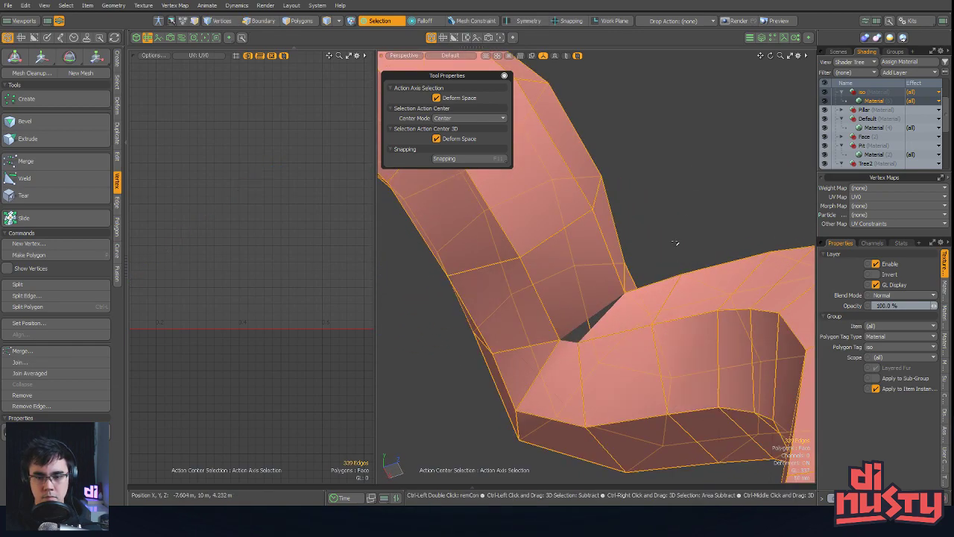
{"action": "key", "text": "ctrl+z"}
{"action": "key", "text": "ctrl+shift+z"}
{"action": "left_click", "coordinate": [732, 209]}
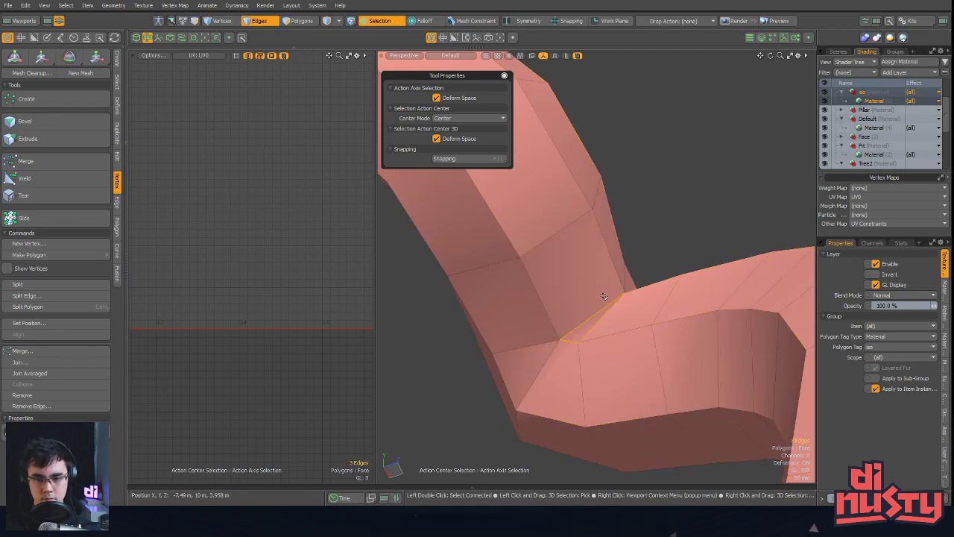
{"action": "left_click", "coordinate": [658, 226]}
Adjust the corner vertex where the filled polygons meet at the bend with the Move tool
{"action": "left_click_drag", "start_coordinate": [659, 226], "coordinate": [543, 355], "text": "alt"}
{"action": "left_click_drag", "start_coordinate": [627, 295], "coordinate": [604, 310], "text": "alt"}
{"action": "key", "text": "1"}
{"action": "left_click_drag", "start_coordinate": [714, 247], "coordinate": [695, 271], "text": "alt"}
{"action": "left_click", "coordinate": [625, 294]}
{"action": "key", "text": "w"}
{"action": "left_click_drag", "start_coordinate": [695, 272], "coordinate": [585, 280], "text": "alt"}
{"action": "key", "text": "q"}
{"action": "left_click", "coordinate": [743, 256]}
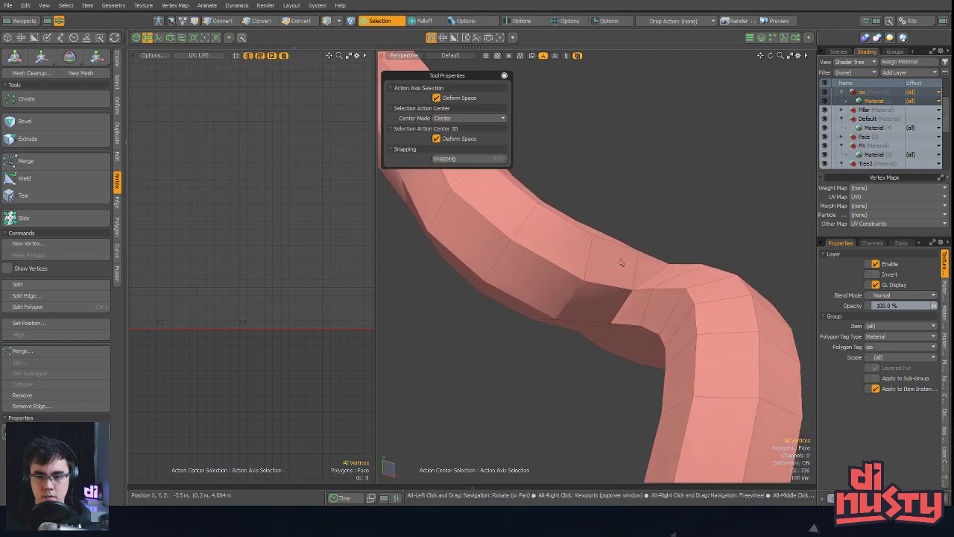
{"action": "key", "text": "t"}
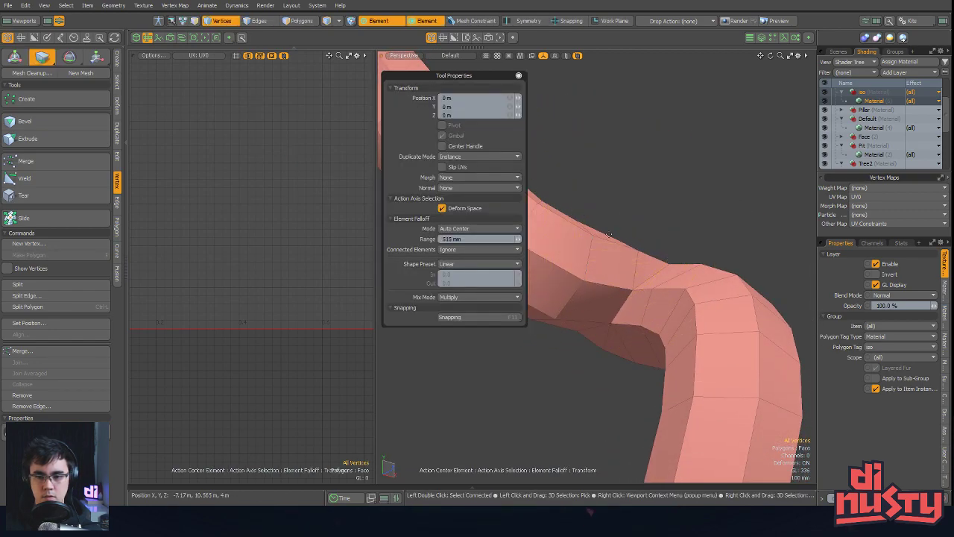
{"action": "key", "text": "q"}
{"action": "left_click_drag", "start_coordinate": [619, 219], "coordinate": [644, 294], "text": "alt"}
{"action": "left_click_drag", "start_coordinate": [695, 236], "coordinate": [662, 224], "text": "alt+shift"}
Try to smooth the 11 vertices around the repaired bend with strength 1.0 and 2 iterations
{"action": "mouse_move", "coordinate": [604, 198]}
{"action": "middle_mouse_down"}
{"action": "mouse_move", "coordinate": [489, 320]}
{"action": "mouse_move", "coordinate": [671, 261]}
{"action": "middle_mouse_up"}
{"action": "left_click_drag", "start_coordinate": [708, 247], "coordinate": [608, 284], "text": "alt"}
{"action": "key", "text": "2"}
{"action": "double_click", "coordinate": [575, 314]}
{"action": "key", "text": "1"}
{"action": "left_click_drag", "start_coordinate": [575, 314], "coordinate": [396, 260], "text": "alt"}
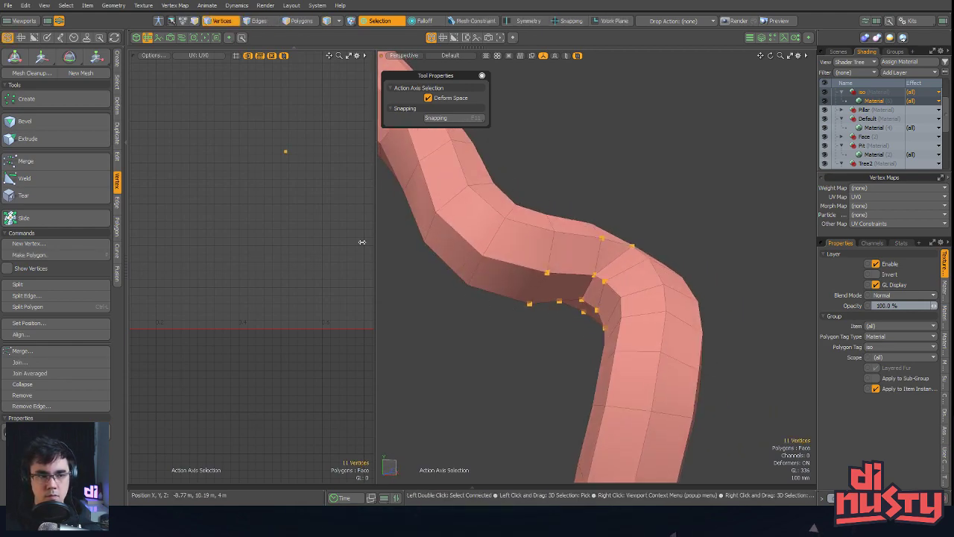
{"action": "left_click_drag", "start_coordinate": [263, 287], "coordinate": [253, 282], "text": "alt+shift"}
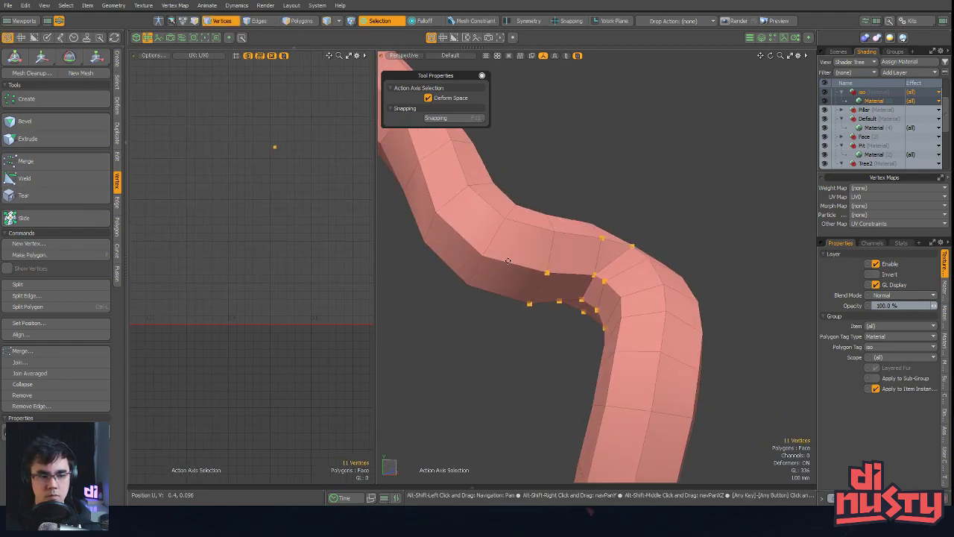
{"action": "left_click", "coordinate": [117, 108]}
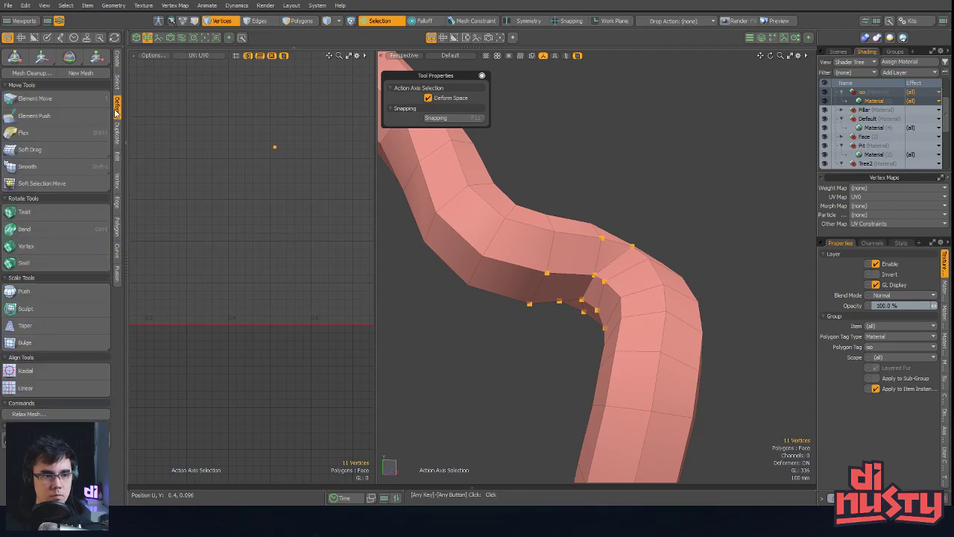
{"action": "left_click", "coordinate": [70, 167]}
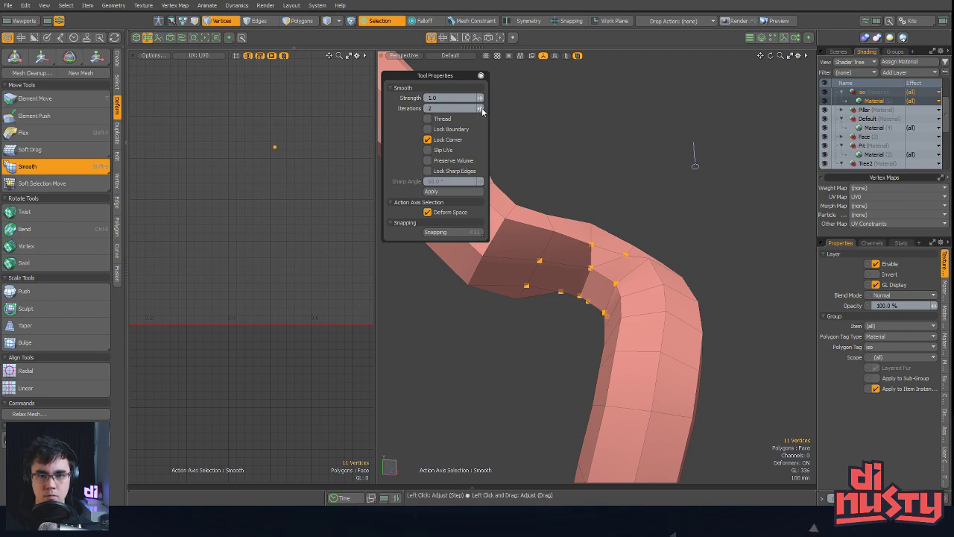
{"action": "key", "text": "q"}
{"action": "left_click_drag", "start_coordinate": [664, 163], "coordinate": [657, 275], "text": "alt"}
{"action": "key", "text": "shift+s"}
{"action": "key", "text": "ctrl+z"}
{"action": "key", "text": "ctrl+z"}
Reshape the pinched area of the bend by moving individual elements, finishing with Element Move on a vertex at the crease
{"action": "key", "text": "2"}
{"action": "scroll", "coordinate": [656, 252], "scroll_direction": "up", "scroll_amount": 3}
{"action": "key", "text": "w"}
{"action": "key", "text": "q"}
{"action": "left_click", "coordinate": [657, 254]}
{"action": "key", "text": "w"}
{"action": "key", "text": "q"}
{"action": "left_click", "coordinate": [730, 280]}
{"action": "left_click_drag", "start_coordinate": [731, 280], "coordinate": [711, 215], "text": "alt"}
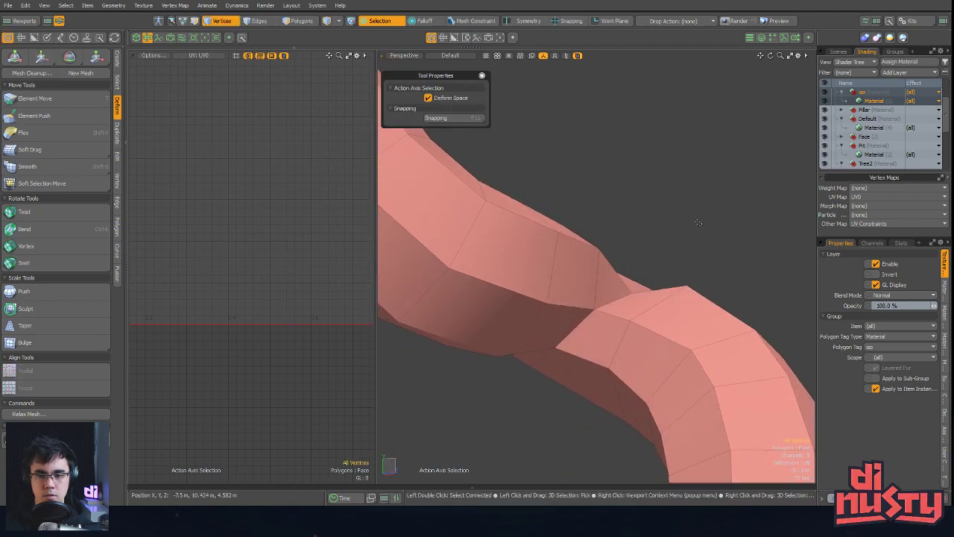
{"action": "key", "text": "t"}
{"action": "left_click_drag", "start_coordinate": [635, 289], "coordinate": [647, 282]}
{"action": "key", "text": "q"}
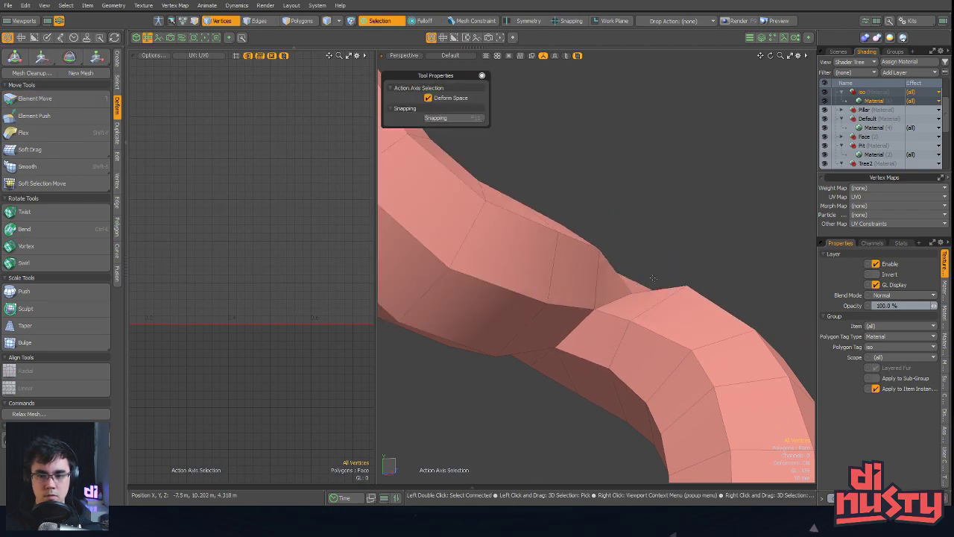
Adjust the crease vertex at the repaired bend with Element Move and return to plain selection
{"action": "key", "text": "t"}
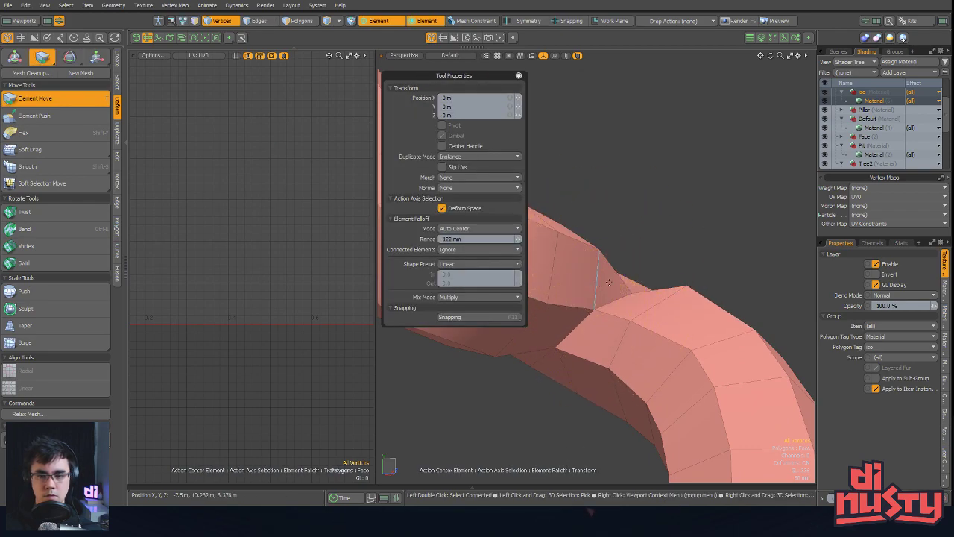
{"action": "mouse_move", "coordinate": [632, 298]}
{"action": "left_mouse_down"}
{"action": "mouse_move", "coordinate": [716, 224]}
{"action": "mouse_move", "coordinate": [618, 268]}
{"action": "mouse_move", "coordinate": [606, 317]}
{"action": "mouse_move", "coordinate": [572, 354]}
{"action": "mouse_move", "coordinate": [627, 299]}
{"action": "left_mouse_up"}
{"action": "left_click_drag", "start_coordinate": [627, 298], "coordinate": [686, 282], "text": "alt"}
{"action": "mouse_move", "coordinate": [686, 282]}
{"action": "left_mouse_down", "text": "alt"}
{"action": "mouse_move", "coordinate": [694, 273]}
{"action": "mouse_move", "coordinate": [688, 281]}
{"action": "left_mouse_up", "text": "alt"}
{"action": "left_click_drag", "start_coordinate": [685, 316], "coordinate": [756, 175], "text": "alt"}
{"action": "scroll", "coordinate": [756, 174], "scroll_direction": "down", "scroll_amount": 3}
{"action": "key", "text": "q"}
{"action": "left_click_drag", "start_coordinate": [746, 261], "coordinate": [699, 164], "text": "alt"}
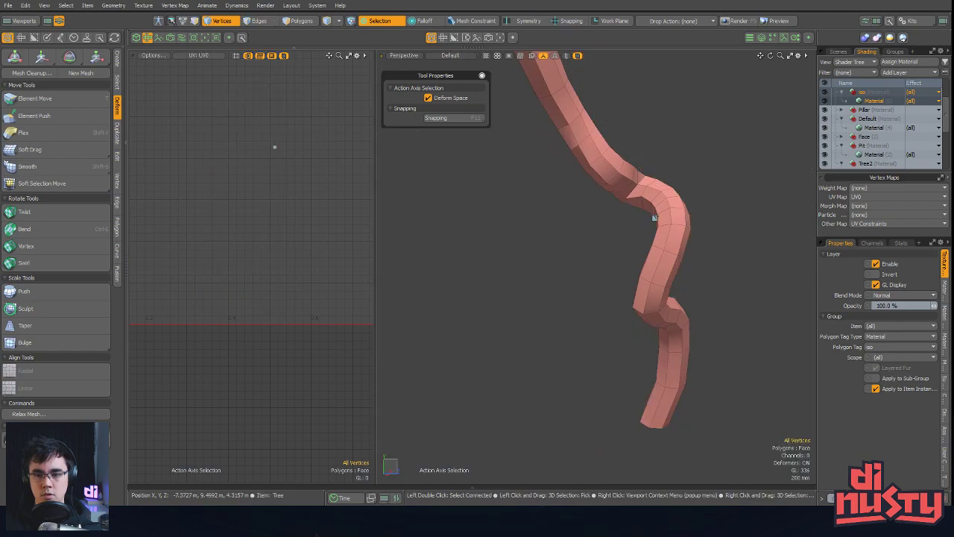
Select the lengthwise edge loop along the repaired vine as its UV seam and isolate that vine
{"action": "key", "text": "5"}
{"action": "left_click_drag", "start_coordinate": [597, 283], "coordinate": [712, 236], "text": "alt"}
{"action": "key", "text": "3"}
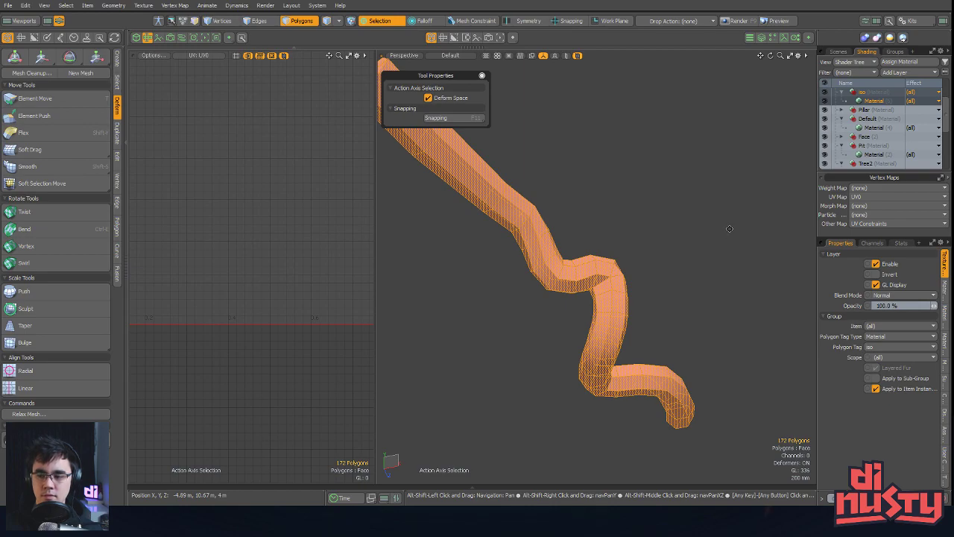
{"action": "left_click_drag", "start_coordinate": [597, 246], "coordinate": [682, 211], "text": "alt"}
{"action": "key", "text": "2"}
{"action": "left_click_drag", "start_coordinate": [618, 358], "coordinate": [616, 260], "text": "alt"}
{"action": "left_click_drag", "start_coordinate": [695, 356], "coordinate": [645, 353], "text": "alt"}
{"action": "left_click_drag", "start_coordinate": [563, 94], "coordinate": [671, 391], "text": "alt"}
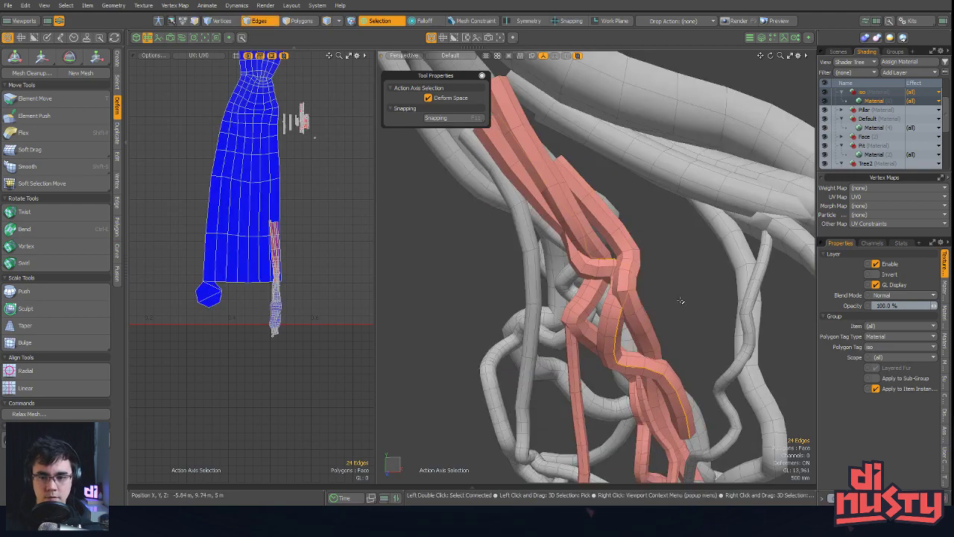
{"action": "left_click_drag", "start_coordinate": [680, 300], "coordinate": [703, 300], "text": "alt"}
{"action": "key", "text": "shift+h"}
{"action": "scroll", "coordinate": [703, 301], "scroll_direction": "up", "scroll_amount": 5}
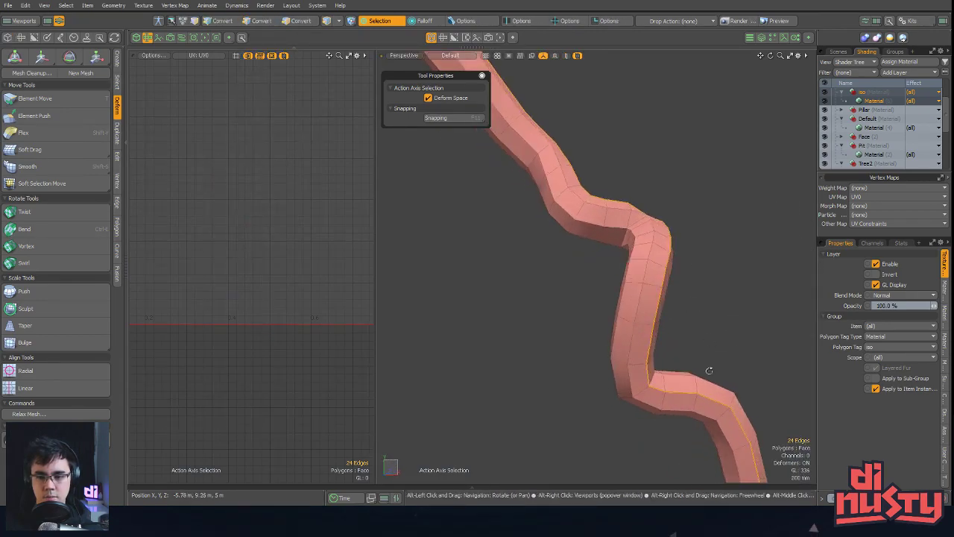
Add the perimeter edges of the vine's end caps to the seam selection
{"action": "left_click_drag", "start_coordinate": [716, 368], "coordinate": [605, 363], "text": "alt"}
{"action": "left_click_drag", "start_coordinate": [681, 294], "coordinate": [671, 246], "text": "alt"}
{"action": "scroll", "coordinate": [644, 327], "scroll_direction": "down", "scroll_amount": 3}
{"action": "middle_click_drag", "start_coordinate": [592, 139], "coordinate": [626, 146], "text": "shift"}
{"action": "mouse_move", "coordinate": [606, 176]}
{"action": "left_mouse_down", "text": "alt"}
{"action": "mouse_move", "coordinate": [583, 197]}
{"action": "mouse_move", "coordinate": [654, 261]}
{"action": "mouse_move", "coordinate": [701, 256]}
{"action": "mouse_move", "coordinate": [694, 269]}
{"action": "mouse_move", "coordinate": [718, 243]}
{"action": "mouse_move", "coordinate": [693, 255]}
{"action": "mouse_move", "coordinate": [721, 231]}
{"action": "mouse_move", "coordinate": [710, 254]}
{"action": "mouse_move", "coordinate": [695, 239]}
{"action": "mouse_move", "coordinate": [686, 183]}
{"action": "left_mouse_up", "text": "alt"}
{"action": "scroll", "coordinate": [654, 261], "scroll_direction": "up", "scroll_amount": 3}
{"action": "left_click_drag", "start_coordinate": [533, 463], "coordinate": [577, 325], "text": "alt+shift"}
{"action": "mouse_move", "coordinate": [577, 325]}
{"action": "left_mouse_down", "text": "ctrl+alt"}
{"action": "mouse_move", "coordinate": [618, 330]}
{"action": "mouse_move", "coordinate": [580, 337]}
{"action": "left_mouse_up", "text": "ctrl+alt"}
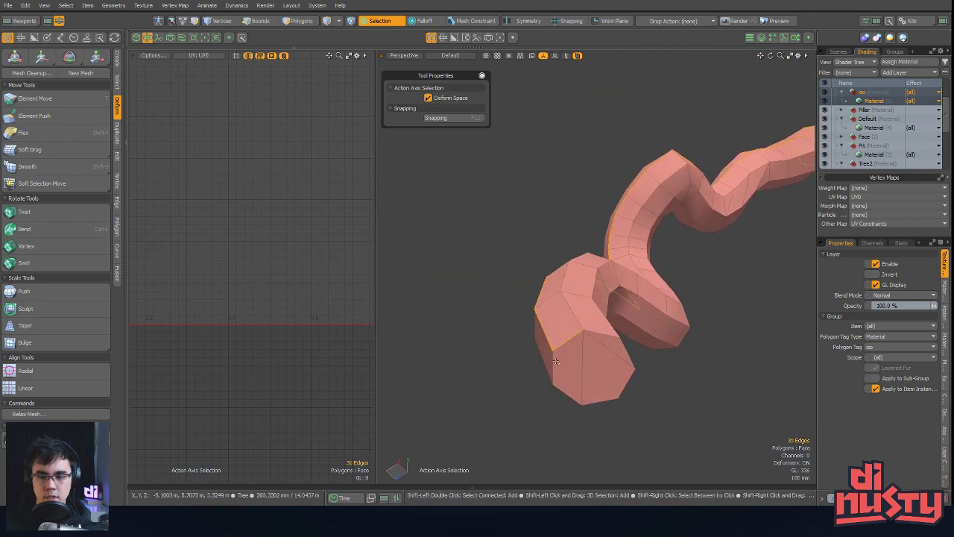
{"action": "left_click", "coordinate": [617, 348], "text": "shift"}
{"action": "left_click", "coordinate": [628, 383], "text": "shift"}
{"action": "scroll", "coordinate": [628, 384], "scroll_direction": "down", "scroll_amount": 3}
{"action": "left_click_drag", "start_coordinate": [628, 383], "coordinate": [649, 400], "text": "alt"}
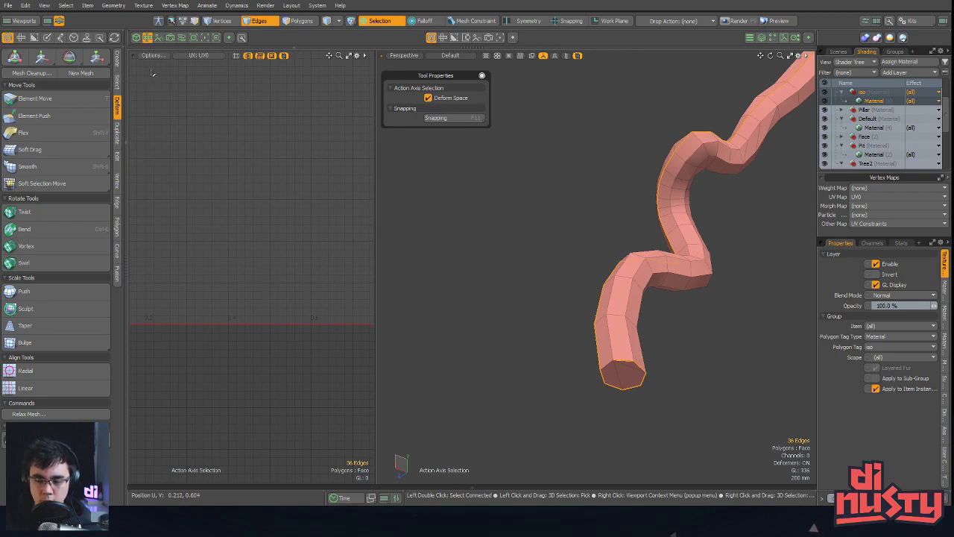
Unwrap the isolated vine along the selected seam edges with the Unwrap Tool
{"action": "left_click_drag", "start_coordinate": [395, 171], "coordinate": [560, 265], "text": "alt"}
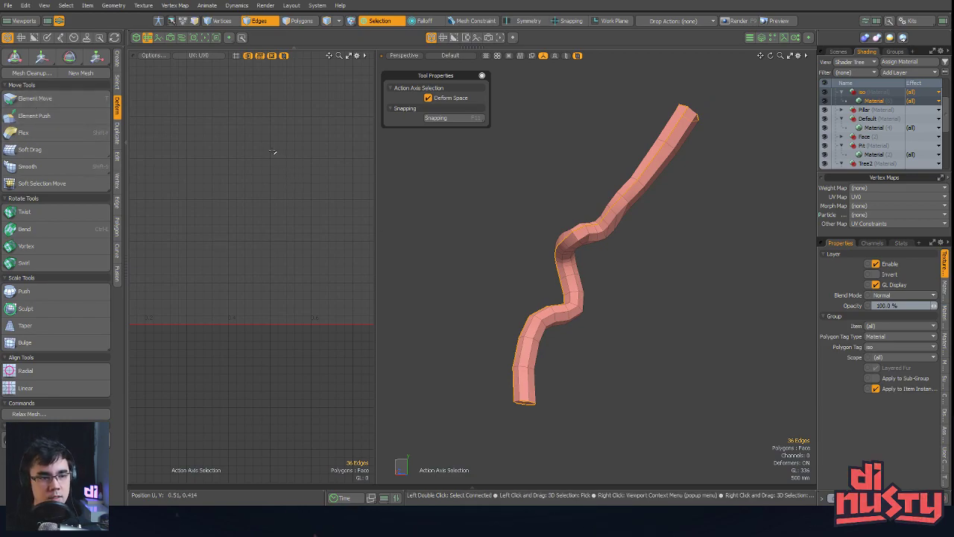
{"action": "left_click_drag", "start_coordinate": [519, 243], "coordinate": [433, 395], "text": "alt"}
{"action": "left_click_drag", "start_coordinate": [432, 396], "coordinate": [668, 201], "text": "alt+shift"}
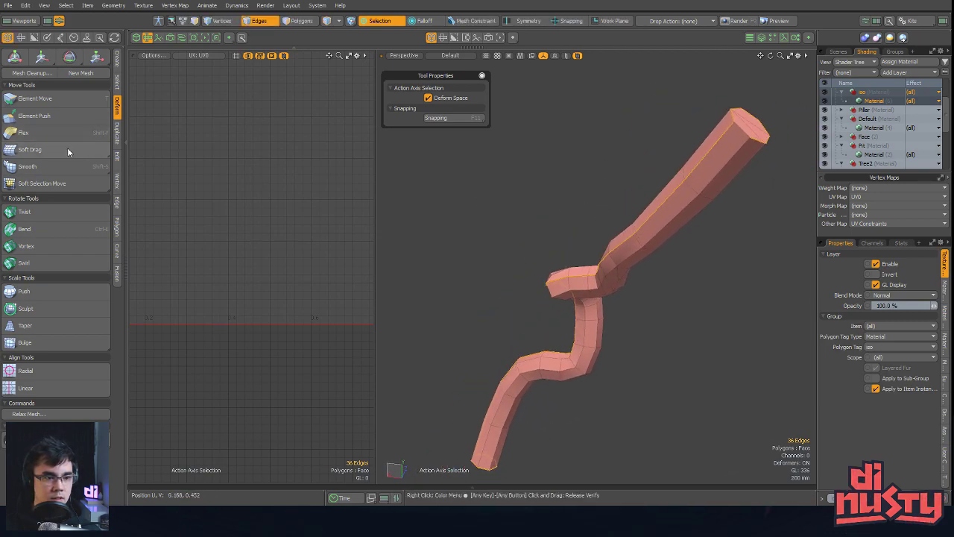
{"action": "left_click", "coordinate": [117, 252]}
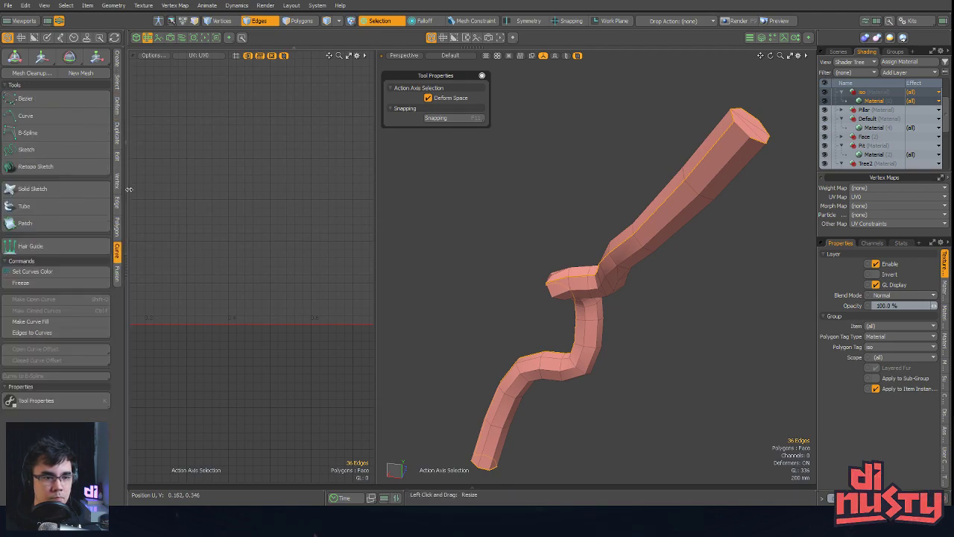
{"action": "left_click", "coordinate": [115, 37]}
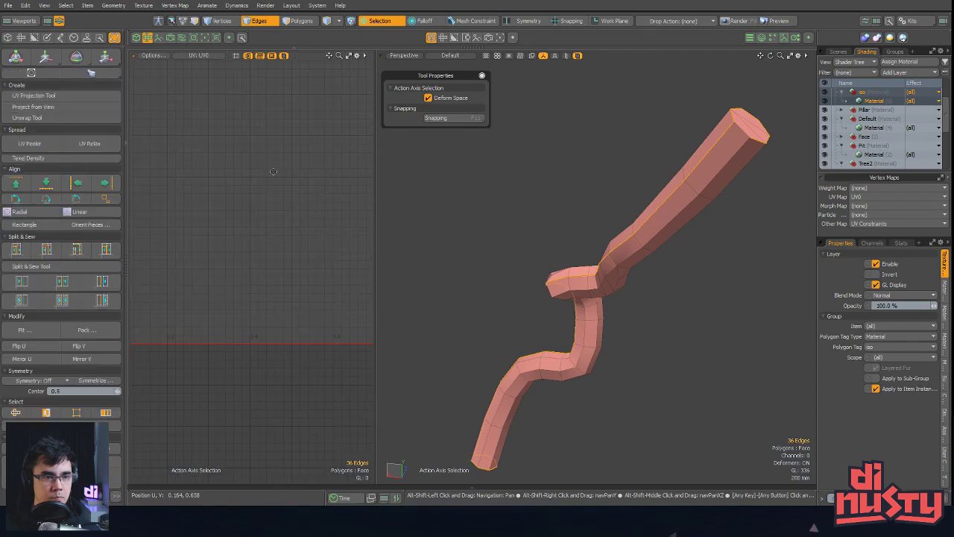
{"action": "left_click", "coordinate": [61, 115]}
{"action": "scroll", "coordinate": [321, 230], "scroll_direction": "down", "scroll_amount": 3}
{"action": "key", "text": "e"}
{"action": "left_click_drag", "start_coordinate": [302, 189], "coordinate": [244, 188]}
{"action": "key", "text": "ctrl+z"}
{"action": "key", "text": "q"}
Select the vine's UV islands, rotate them upright and reposition them in the UV space
{"action": "key", "text": "3"}
{"action": "key", "text": "Escape"}
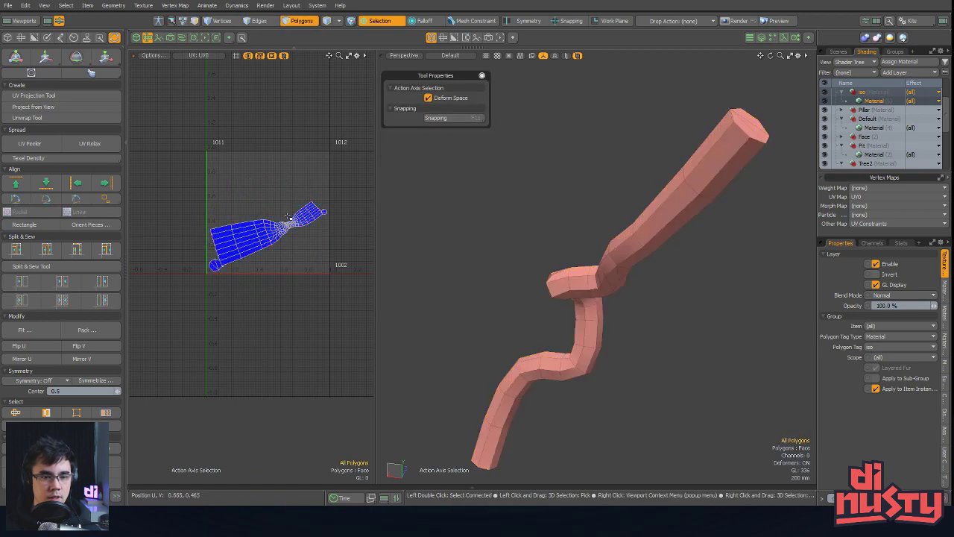
{"action": "double_click", "coordinate": [304, 214]}
{"action": "key", "text": "e"}
{"action": "left_click_drag", "start_coordinate": [302, 190], "coordinate": [235, 187]}
{"action": "key", "text": "w"}
{"action": "mouse_move", "coordinate": [307, 189]}
{"action": "left_mouse_down"}
{"action": "mouse_move", "coordinate": [308, 173]}
{"action": "mouse_move", "coordinate": [341, 208]}
{"action": "left_mouse_up"}
{"action": "key", "text": "q"}
Try relaxing all of the vine's UV islands with UV Relax in Conformal mode
{"action": "left_click", "coordinate": [308, 185]}
{"action": "scroll", "coordinate": [305, 198], "scroll_direction": "up", "scroll_amount": 5}
{"action": "left_click_drag", "start_coordinate": [274, 242], "coordinate": [267, 244]}
{"action": "double_click", "coordinate": [281, 243]}
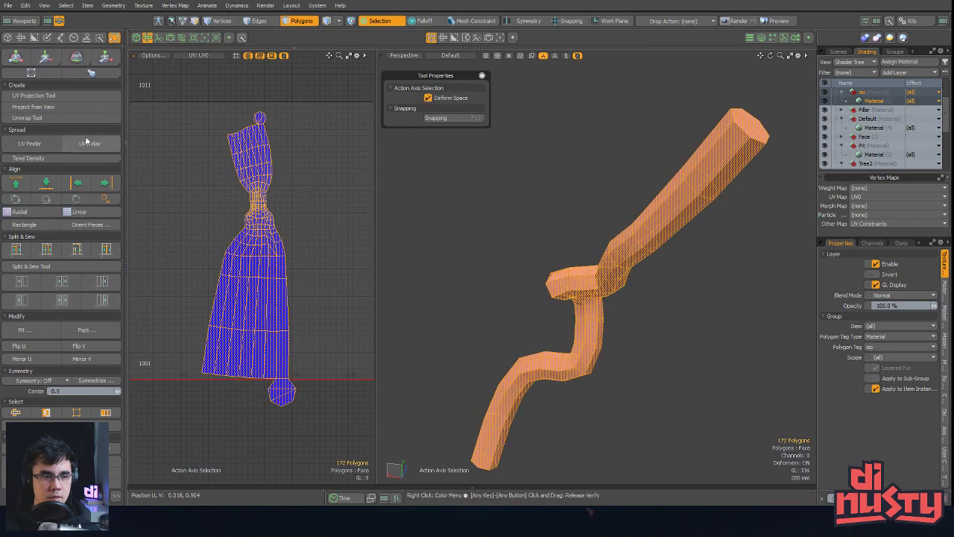
{"action": "left_click", "coordinate": [336, 155]}
{"action": "key", "text": "ctrl+z"}
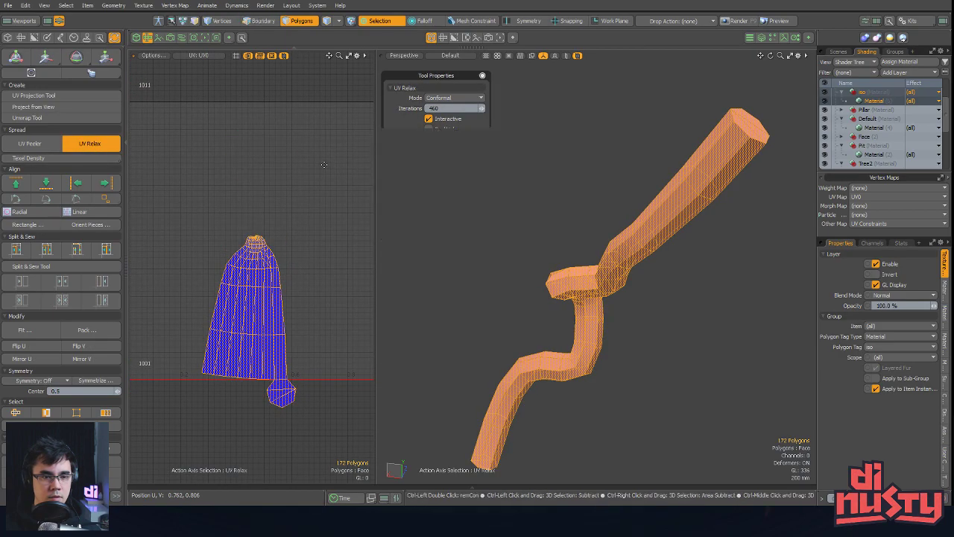
{"action": "key", "text": "1"}
{"action": "left_click_drag", "start_coordinate": [271, 210], "coordinate": [305, 255], "text": "ctrl+alt"}
{"action": "left_click_drag", "start_coordinate": [249, 174], "coordinate": [131, 215], "text": "ctrl+alt"}
{"action": "left_click_drag", "start_coordinate": [589, 231], "coordinate": [578, 188], "text": "ctrl+alt"}
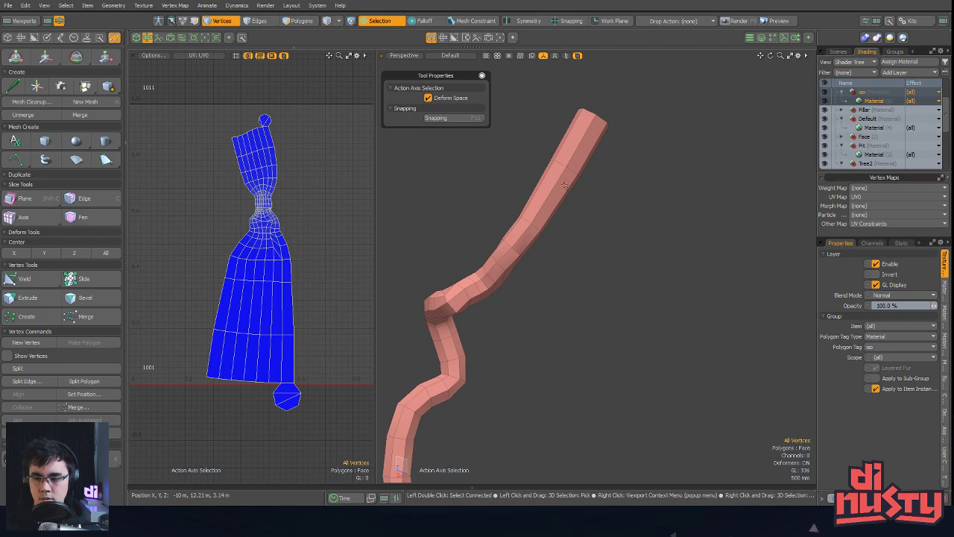
{"action": "left_click_drag", "start_coordinate": [572, 187], "coordinate": [574, 186], "text": "alt+shift"}
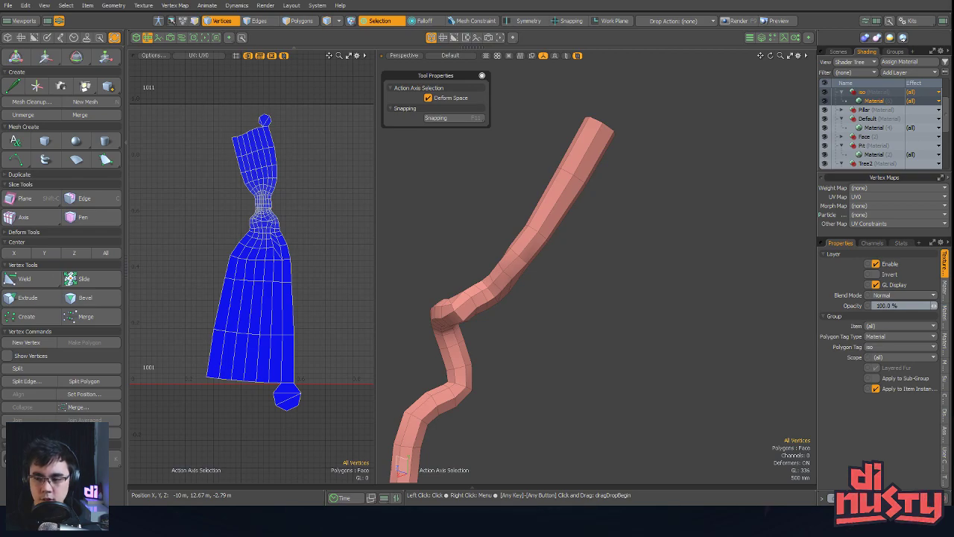
{"action": "left_click_drag", "start_coordinate": [760, 292], "coordinate": [715, 234], "text": "alt"}
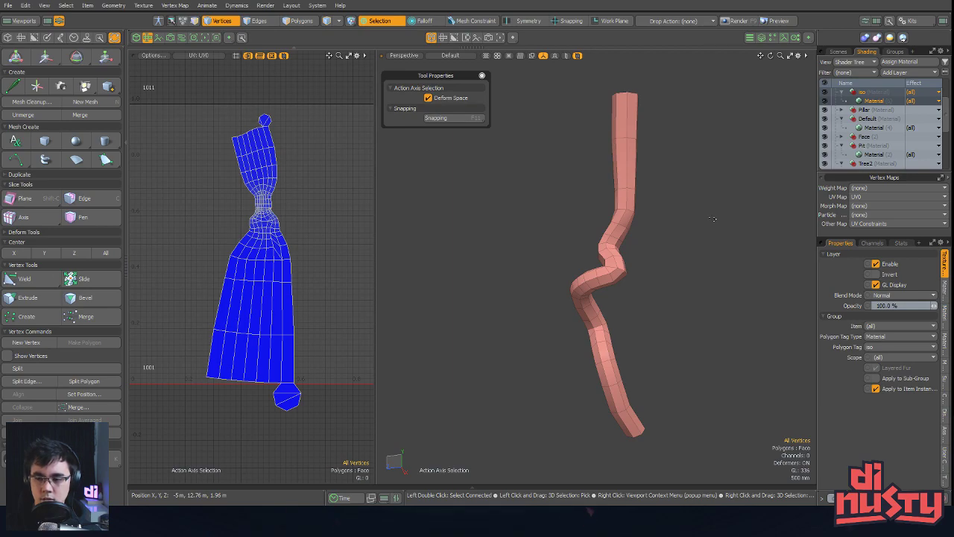
{"action": "left_click_drag", "start_coordinate": [685, 279], "coordinate": [640, 249], "text": "alt"}
{"action": "scroll", "coordinate": [667, 271], "scroll_direction": "up", "scroll_amount": 2}
{"action": "scroll", "coordinate": [657, 275], "scroll_direction": "down", "scroll_amount": 2}
{"action": "key", "text": "3"}
{"action": "double_click", "coordinate": [607, 199]}
{"action": "left_click", "coordinate": [625, 259]}
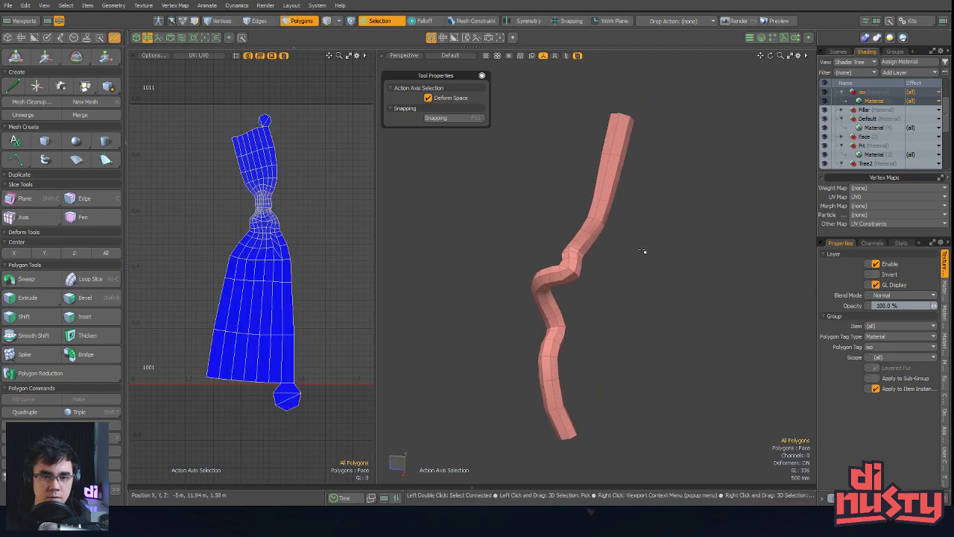
{"action": "left_click_drag", "start_coordinate": [616, 208], "coordinate": [612, 147], "text": "alt"}
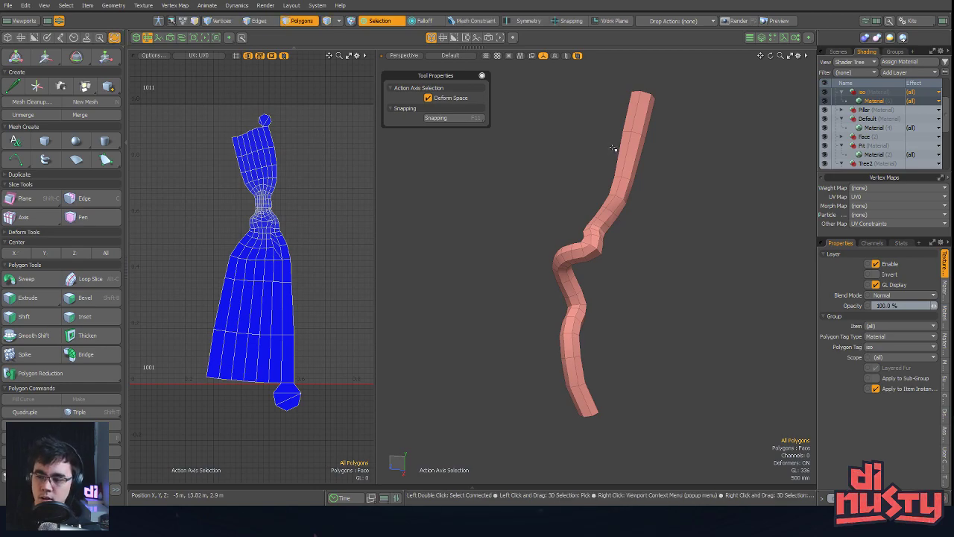
{"action": "mouse_move", "coordinate": [613, 149]}
{"action": "left_mouse_down", "text": "alt"}
{"action": "mouse_move", "coordinate": [634, 213]}
{"action": "mouse_move", "coordinate": [629, 230]}
{"action": "mouse_move", "coordinate": [634, 182]}
{"action": "mouse_move", "coordinate": [619, 156]}
{"action": "left_mouse_up", "text": "alt"}
{"action": "double_click", "coordinate": [619, 154]}
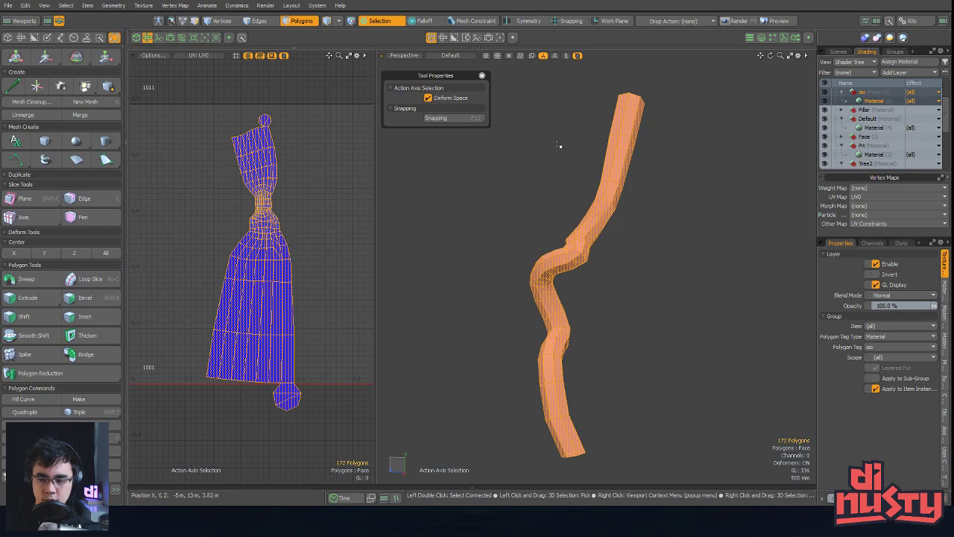
{"action": "left_click_drag", "start_coordinate": [550, 195], "coordinate": [532, 197], "text": "alt"}
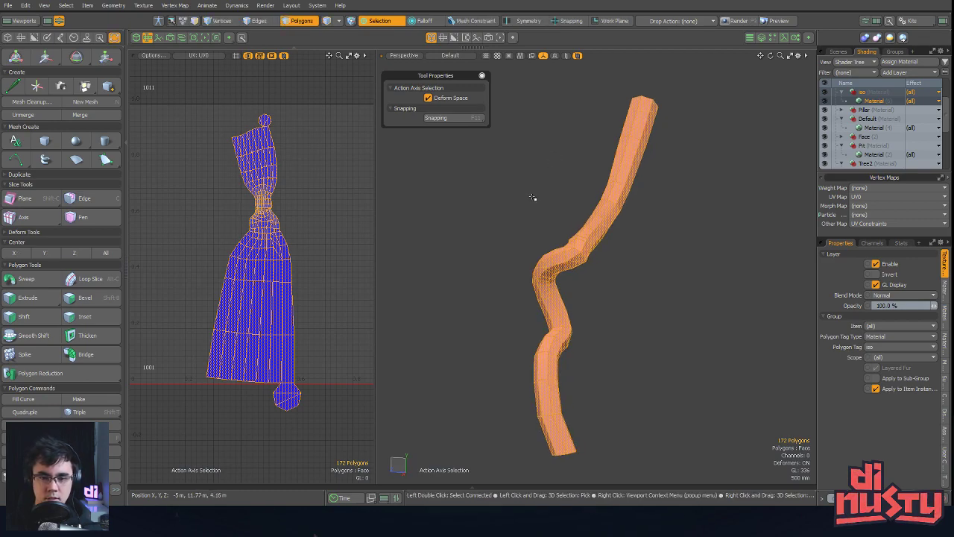
{"action": "left_click", "coordinate": [556, 209]}
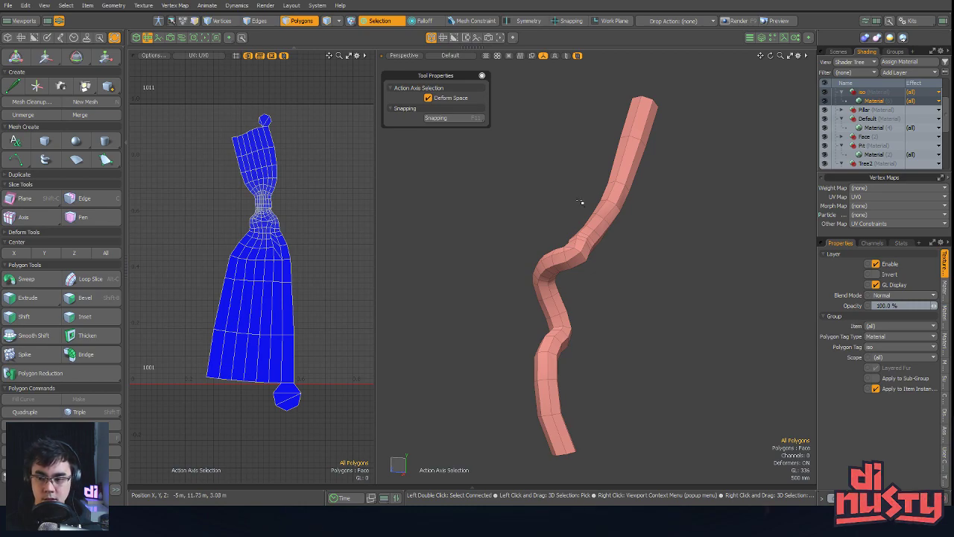
{"action": "double_click", "coordinate": [617, 218]}
{"action": "left_click_drag", "start_coordinate": [619, 217], "coordinate": [666, 207], "text": "alt"}
{"action": "left_click", "coordinate": [667, 207]}
Unhide the whole tree mesh and hide the already unwrapped vines by selecting them through their UV islands
{"action": "key", "text": "Tab"}
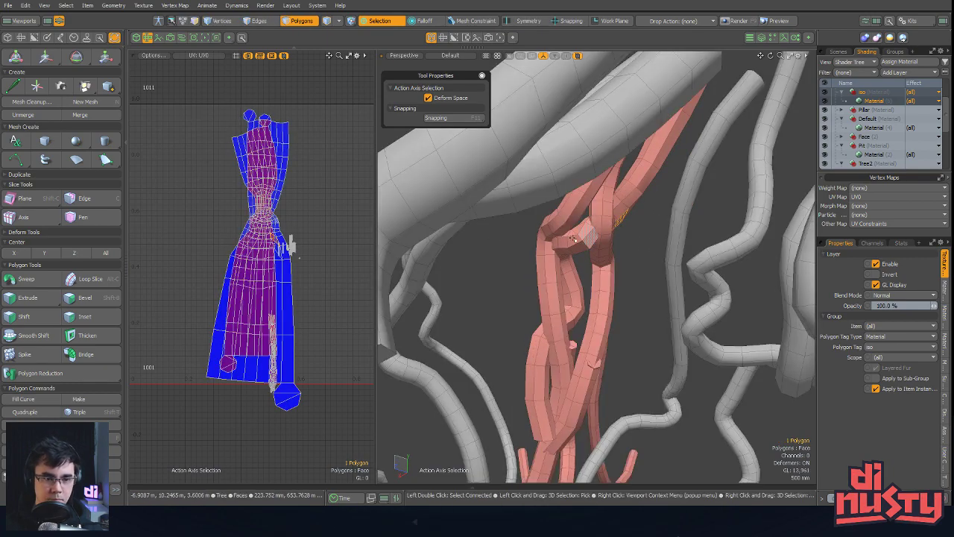
{"action": "mouse_move", "coordinate": [542, 246]}
{"action": "left_mouse_down"}
{"action": "mouse_move", "coordinate": [551, 246]}
{"action": "mouse_move", "coordinate": [524, 251]}
{"action": "mouse_move", "coordinate": [440, 235]}
{"action": "left_mouse_up"}
{"action": "key", "text": "l"}
{"action": "right_click_drag", "start_coordinate": [285, 200], "coordinate": [253, 212]}
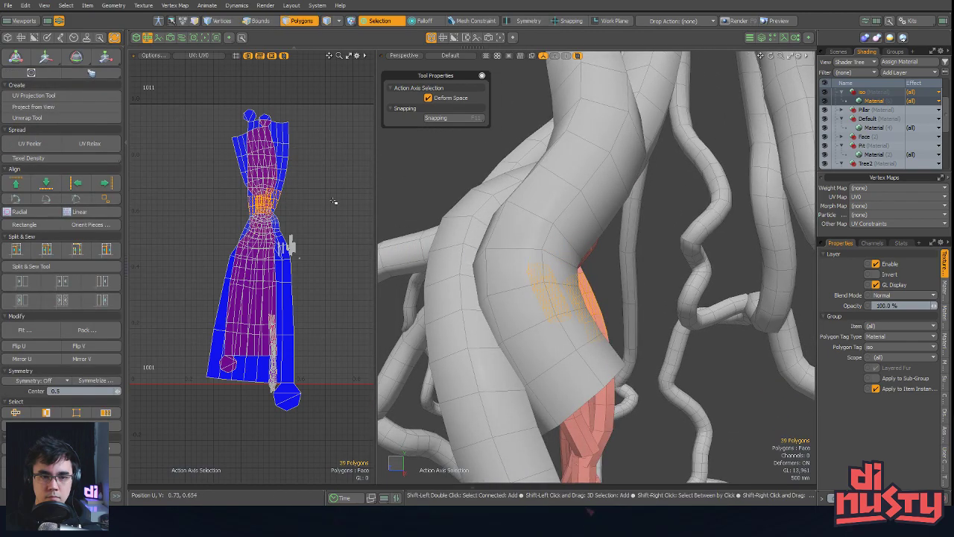
{"action": "left_click", "coordinate": [333, 200]}
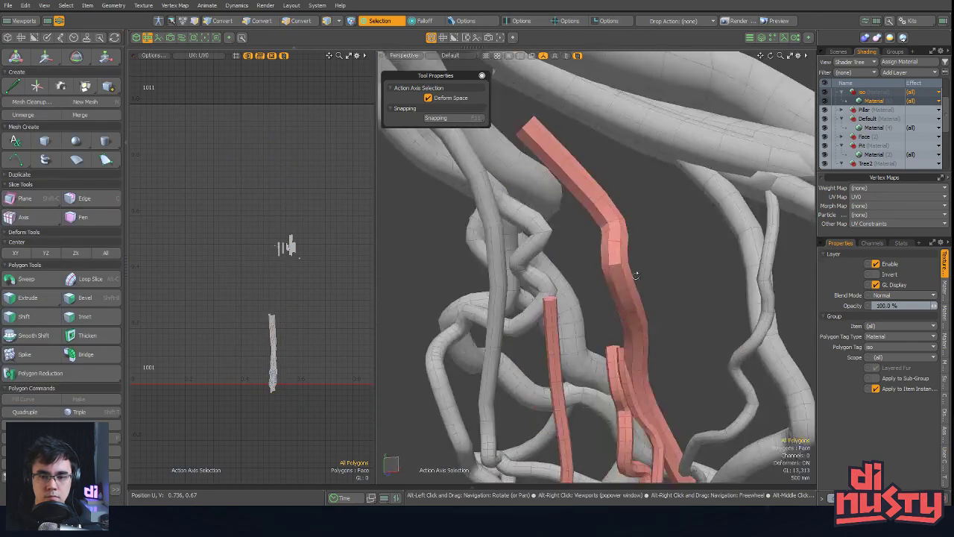
Select the thick vine that is not yet unwrapped, frame it and isolate it
{"action": "double_click", "coordinate": [617, 272]}
{"action": "key", "text": "shift+a"}
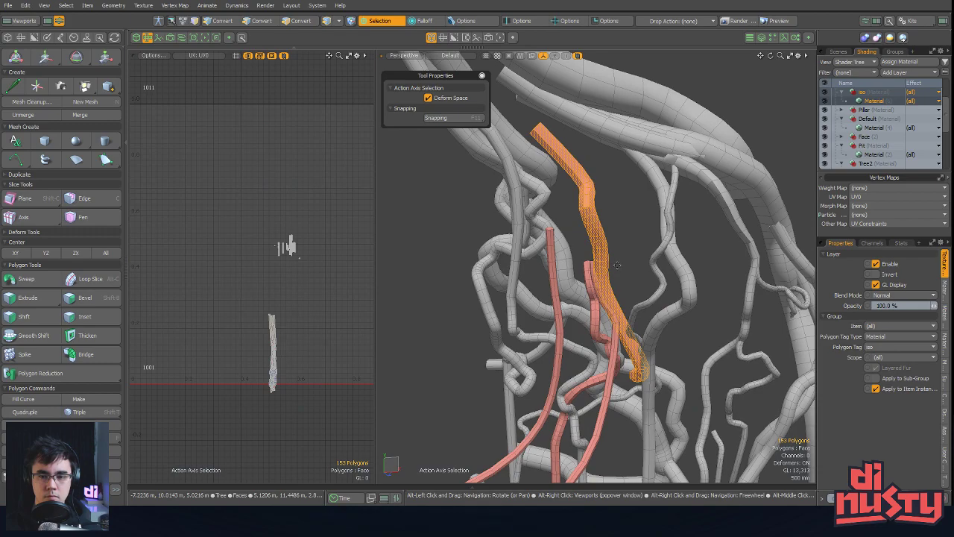
{"action": "key", "text": "shift+h"}
{"action": "left_click_drag", "start_coordinate": [618, 266], "coordinate": [610, 247], "text": "alt"}
{"action": "left_click", "coordinate": [632, 267]}
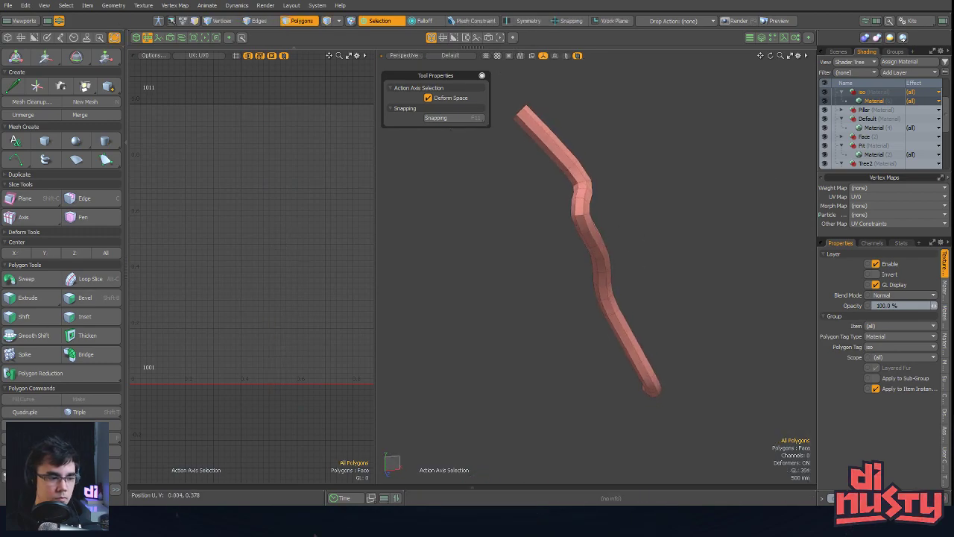
Select a lengthwise edge loop along the isolated vine and unhide the surrounding meshes
{"action": "left_click_drag", "start_coordinate": [562, 180], "coordinate": [543, 197], "text": "alt"}
{"action": "right_click_drag", "start_coordinate": [517, 186], "coordinate": [560, 199]}
{"action": "mouse_move", "coordinate": [547, 300]}
{"action": "left_mouse_down", "text": "alt"}
{"action": "mouse_move", "coordinate": [624, 216]}
{"action": "mouse_move", "coordinate": [705, 190]}
{"action": "left_mouse_up", "text": "alt"}
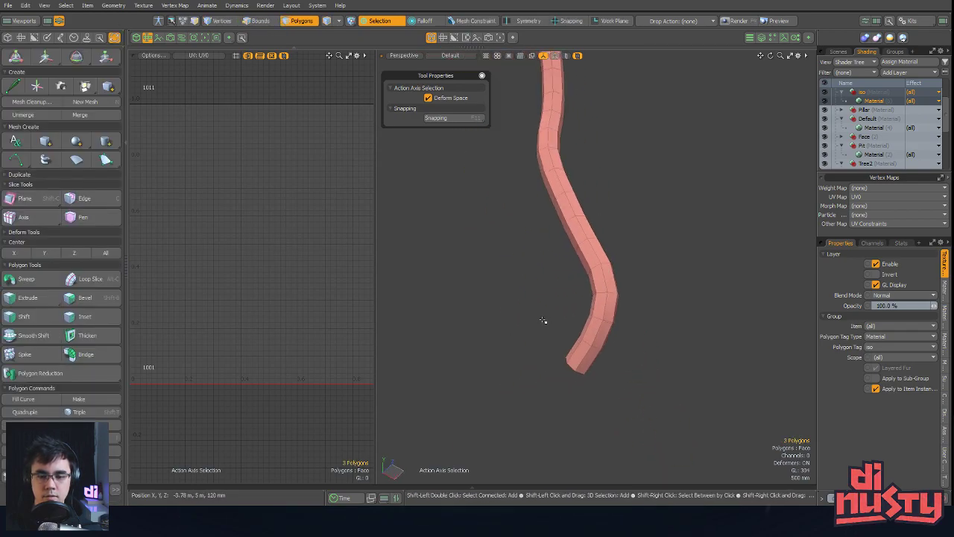
{"action": "left_click_drag", "start_coordinate": [499, 317], "coordinate": [522, 359], "text": "alt"}
{"action": "key", "text": "2"}
{"action": "left_click", "coordinate": [616, 333]}
{"action": "double_click", "coordinate": [616, 333]}
{"action": "scroll", "coordinate": [615, 333], "scroll_direction": "down", "scroll_amount": 5}
{"action": "key", "text": "u"}
{"action": "left_click_drag", "start_coordinate": [601, 331], "coordinate": [526, 245], "text": "alt"}
{"action": "scroll", "coordinate": [533, 272], "scroll_direction": "up", "scroll_amount": 5}
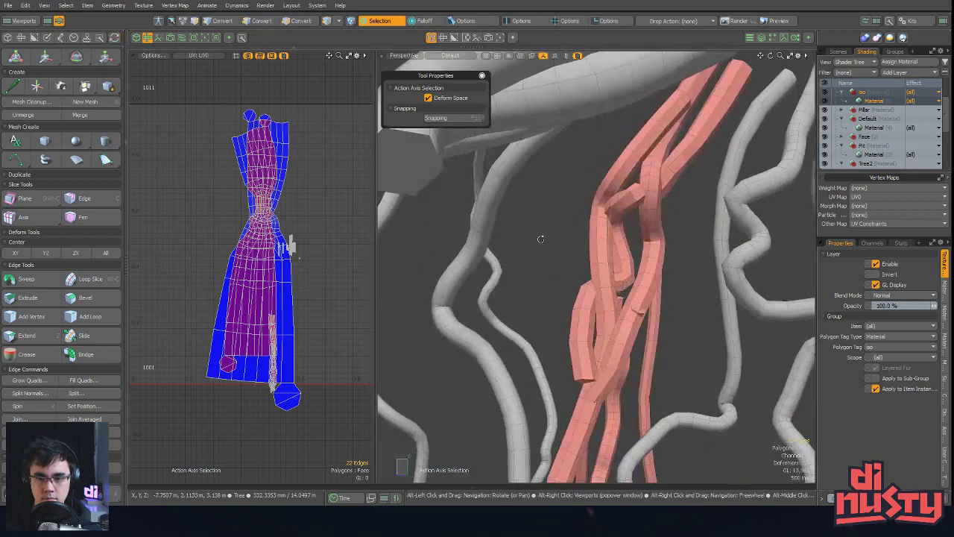
Isolate the vine from the surrounding meshes again and pick its lengthwise edge loop as the UV seam
{"action": "key", "text": "3"}
{"action": "double_click", "coordinate": [599, 230]}
{"action": "key", "text": "shift+h"}
{"action": "key", "text": "2"}
{"action": "double_click", "coordinate": [598, 229]}
Extend the seam selection with the perimeter edges of the end caps on this vine and check it along the full length
{"action": "left_click_drag", "start_coordinate": [639, 291], "coordinate": [555, 232], "text": "alt"}
{"action": "scroll", "coordinate": [554, 233], "scroll_direction": "up", "scroll_amount": 4}
{"action": "left_click_drag", "start_coordinate": [537, 362], "coordinate": [533, 349], "text": "alt"}
{"action": "left_click", "coordinate": [549, 348], "text": "shift"}
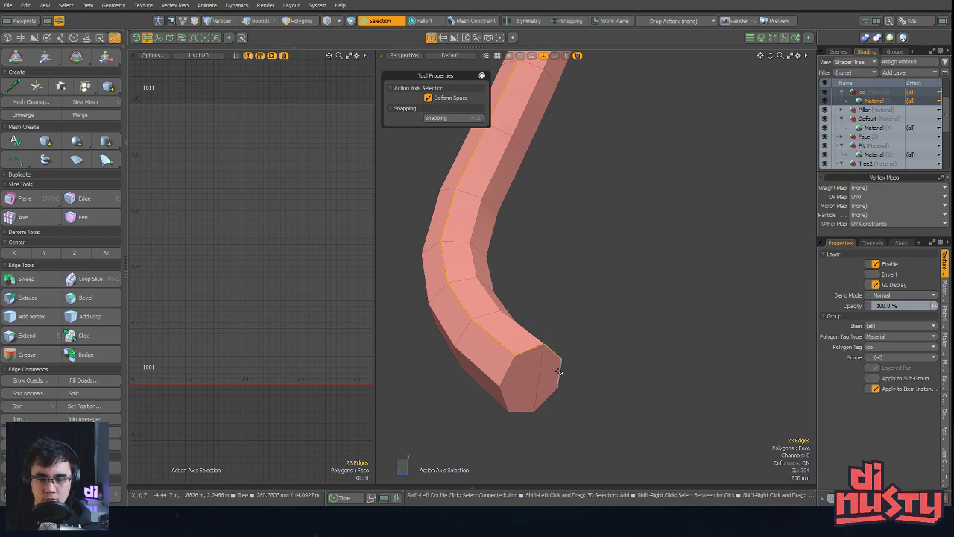
{"action": "left_click_drag", "start_coordinate": [504, 397], "coordinate": [636, 251], "text": "alt"}
{"action": "left_click_drag", "start_coordinate": [629, 204], "coordinate": [755, 248], "text": "alt"}
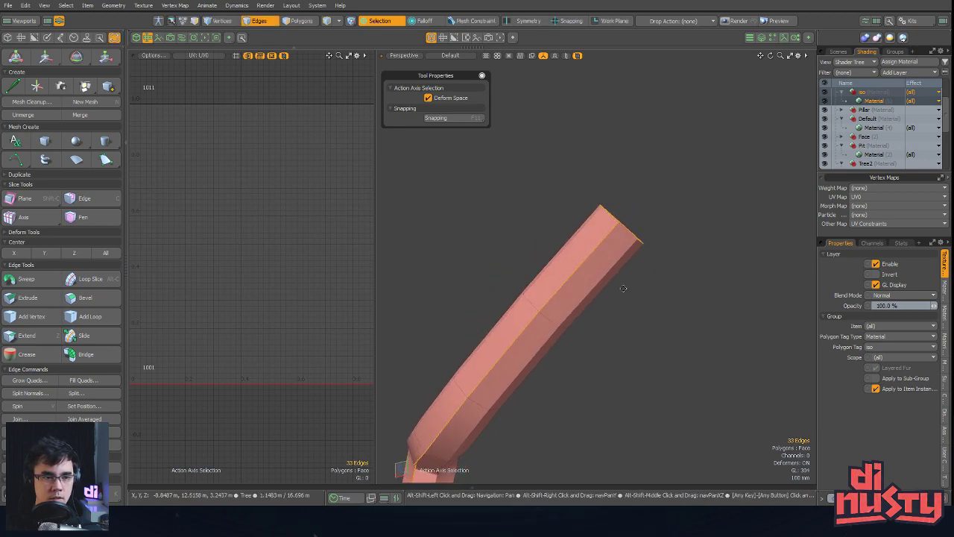
{"action": "left_click_drag", "start_coordinate": [643, 287], "coordinate": [606, 246], "text": "alt"}
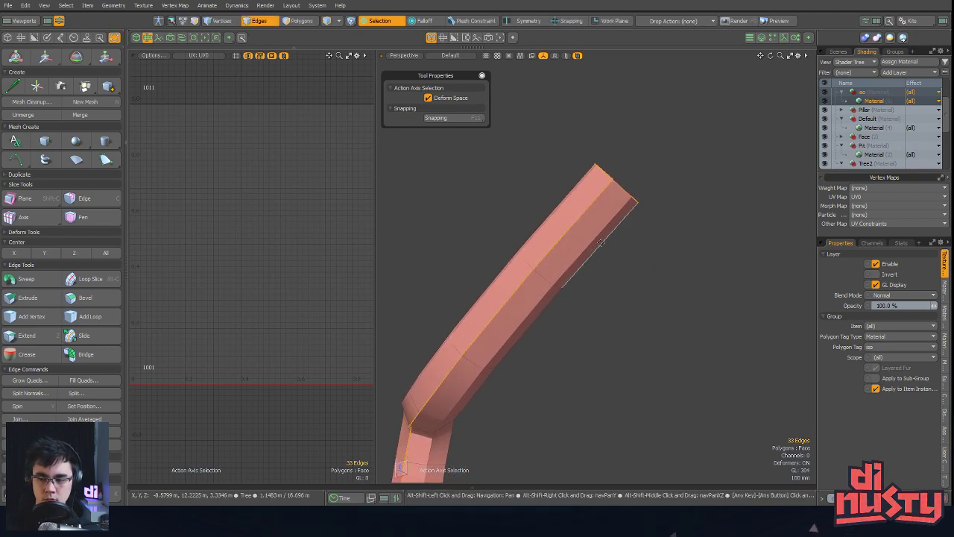
{"action": "left_click_drag", "start_coordinate": [614, 282], "coordinate": [562, 270], "text": "alt"}
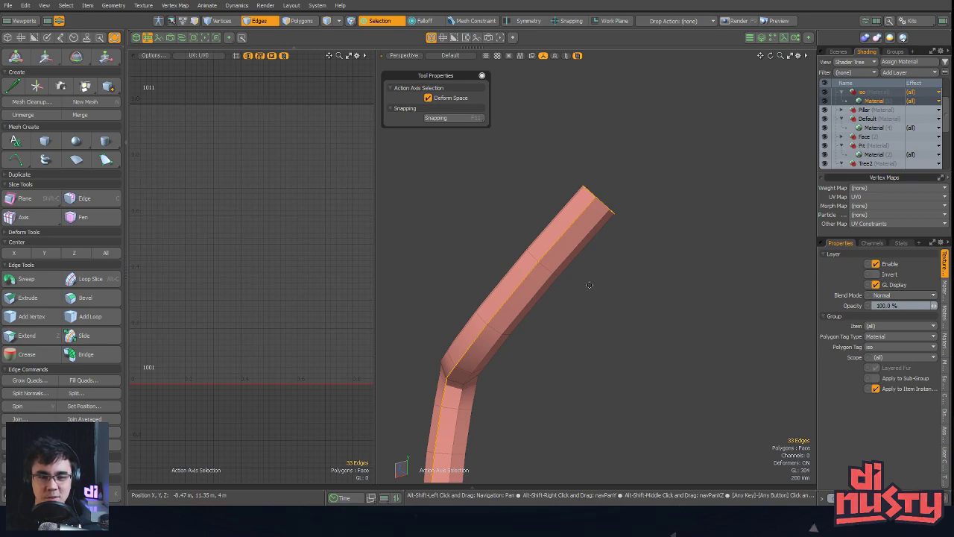
{"action": "left_click_drag", "start_coordinate": [556, 280], "coordinate": [410, 260], "text": "alt"}
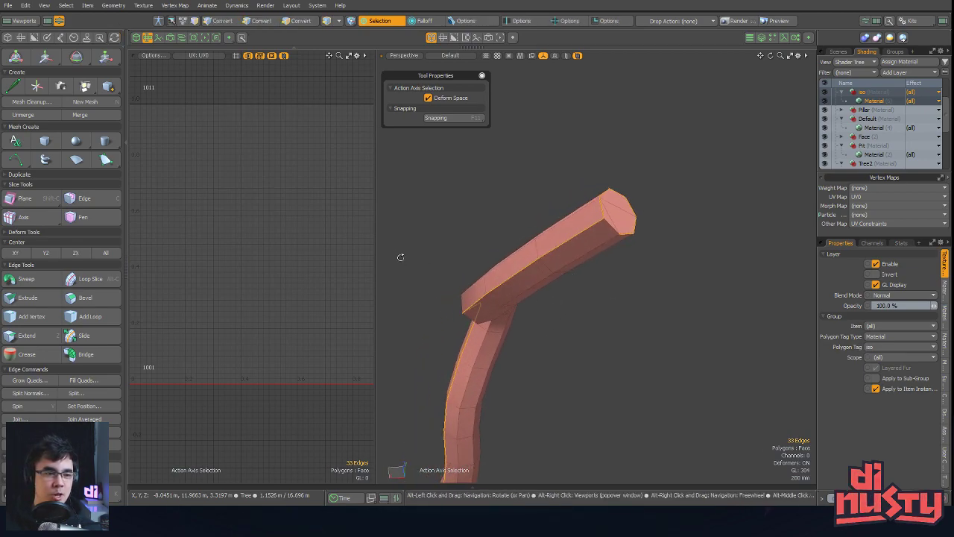
{"action": "left_click_drag", "start_coordinate": [515, 278], "coordinate": [623, 202], "text": "alt"}
{"action": "left_click_drag", "start_coordinate": [582, 272], "coordinate": [599, 217], "text": "alt+shift"}
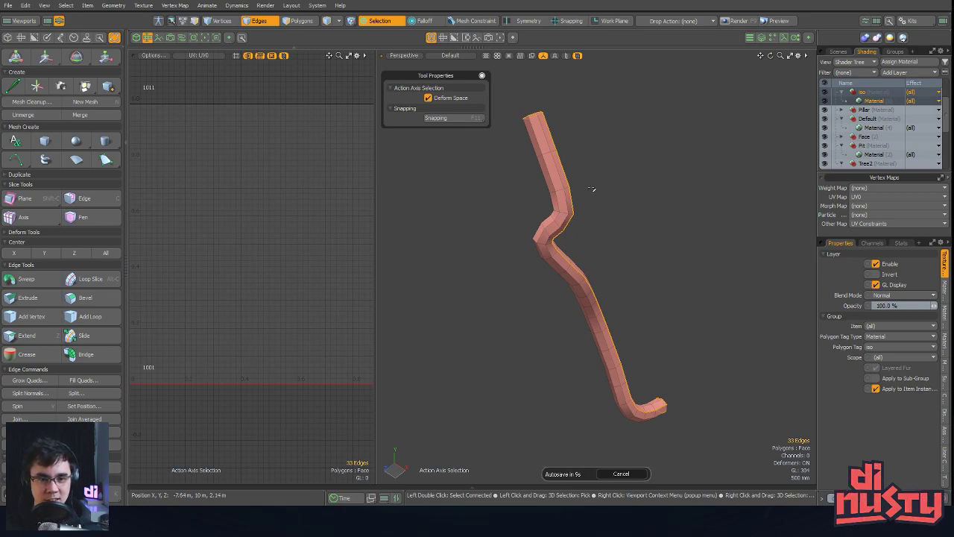
Unwrap the isolated vine's UVs along the selected lengthwise and end-cap seam edges
{"action": "left_click_drag", "start_coordinate": [592, 189], "coordinate": [701, 173], "text": "alt"}
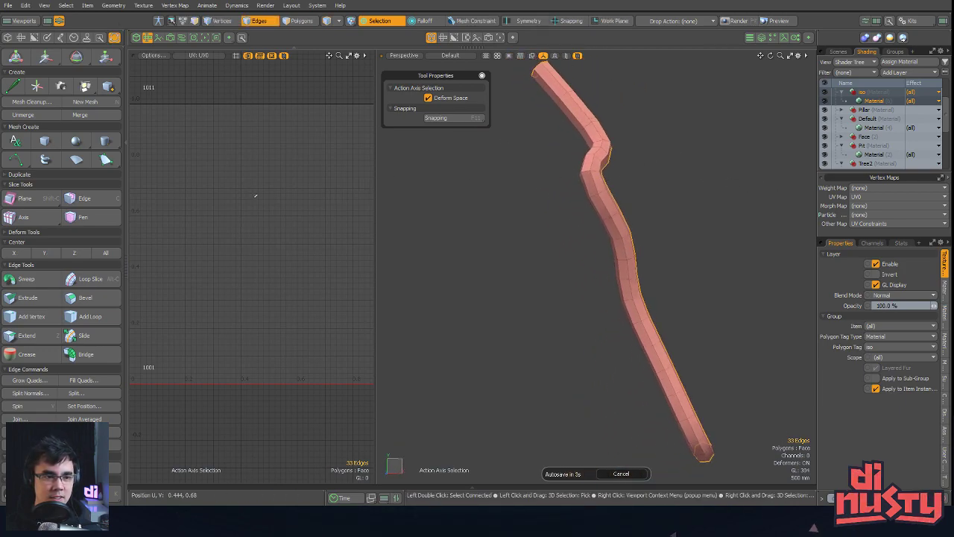
{"action": "left_click", "coordinate": [106, 56]}
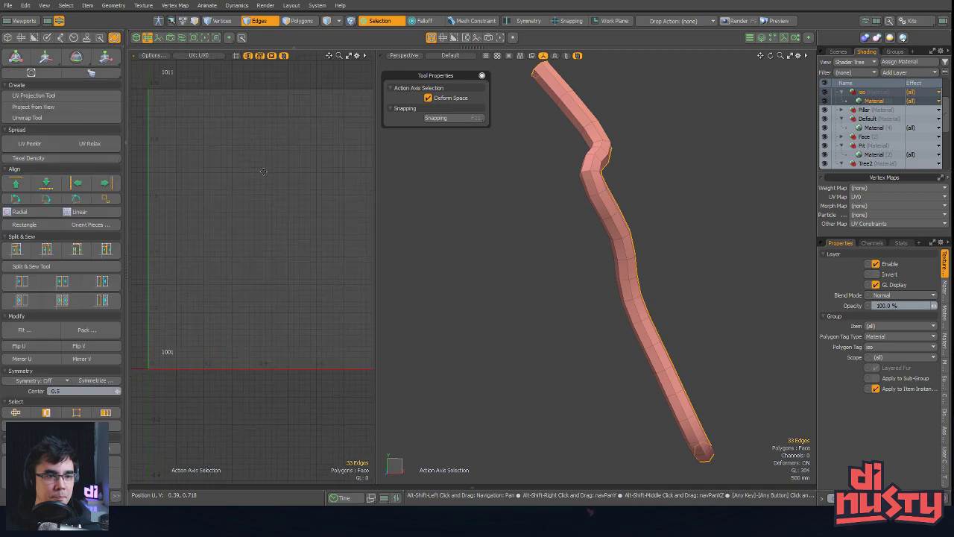
{"action": "left_click", "coordinate": [308, 241]}
{"action": "key", "text": "space"}
{"action": "scroll", "coordinate": [295, 298], "scroll_direction": "down", "scroll_amount": 3}
Select the vine's whole unwrapped UV island and rotate it from its diagonal position to upright
{"action": "key", "text": "e"}
{"action": "key", "text": "3"}
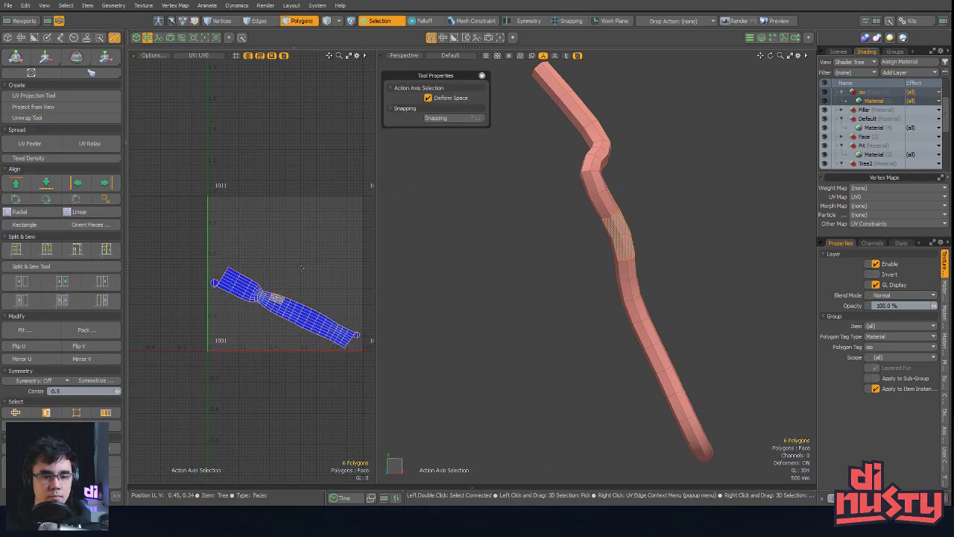
{"action": "double_click", "coordinate": [278, 298]}
{"action": "key", "text": "e"}
{"action": "left_click_drag", "start_coordinate": [306, 257], "coordinate": [339, 306]}
{"action": "key", "text": "space"}
Unhide the surrounding meshes, select the already unwrapped pieces through their UVs with everything connected, and hide them
{"action": "left_click_drag", "start_coordinate": [475, 262], "coordinate": [507, 263], "text": "alt+shift"}
{"action": "left_click", "coordinate": [428, 274]}
{"action": "left_click_drag", "start_coordinate": [373, 271], "coordinate": [363, 274], "text": "alt+shift"}
{"action": "left_click_drag", "start_coordinate": [443, 261], "coordinate": [492, 260], "text": "alt"}
{"action": "key", "text": "u"}
{"action": "left_click_drag", "start_coordinate": [278, 273], "coordinate": [293, 252]}
{"action": "key", "text": "bracketright"}
{"action": "key", "text": "h"}
Select the remaining connected vine meshes and isolate them from the rest of the tree
{"action": "left_click_drag", "start_coordinate": [515, 276], "coordinate": [586, 304], "text": "alt"}
{"action": "key", "text": "bracketright"}
{"action": "key", "text": "shift+h"}
{"action": "left_click_drag", "start_coordinate": [618, 232], "coordinate": [571, 216], "text": "alt"}
{"action": "left_click_drag", "start_coordinate": [571, 217], "coordinate": [425, 202], "text": "alt"}
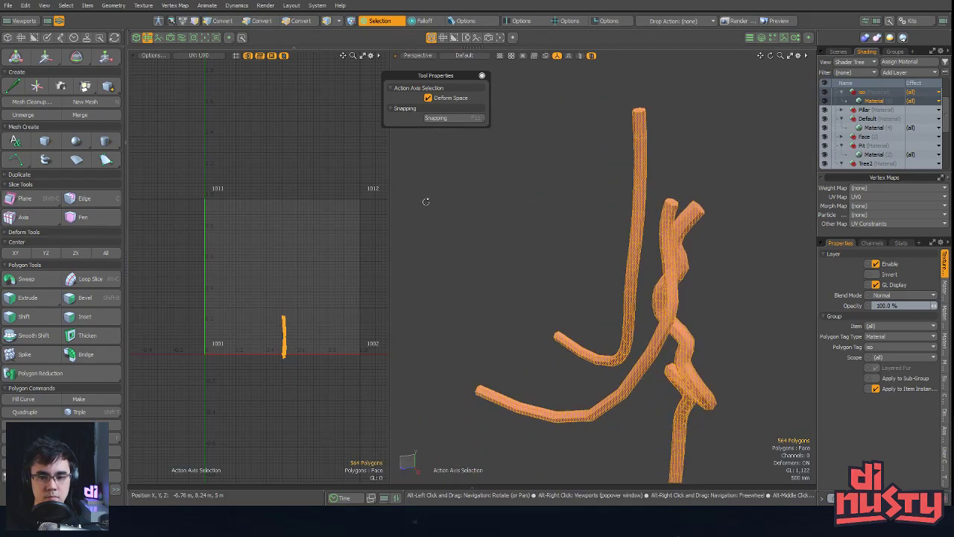
Select a lengthwise edge loop on the long hanging vine and add the perimeter edges of both end caps as its seam
{"action": "key", "text": "2"}
{"action": "double_click", "coordinate": [635, 257]}
{"action": "left_click_drag", "start_coordinate": [609, 259], "coordinate": [516, 352], "text": "alt"}
{"action": "mouse_move", "coordinate": [515, 373]}
{"action": "right_mouse_down", "text": "shift"}
{"action": "mouse_move", "coordinate": [519, 388]}
{"action": "mouse_move", "coordinate": [517, 379]}
{"action": "right_mouse_up", "text": "shift"}
{"action": "left_click_drag", "start_coordinate": [507, 381], "coordinate": [545, 392], "text": "alt"}
{"action": "scroll", "coordinate": [600, 409], "scroll_direction": "up", "scroll_amount": 5}
{"action": "left_click_drag", "start_coordinate": [600, 403], "coordinate": [626, 377], "text": "alt"}
{"action": "mouse_move", "coordinate": [626, 376]}
{"action": "left_mouse_down", "text": "alt+shift"}
{"action": "mouse_move", "coordinate": [643, 363]}
{"action": "mouse_move", "coordinate": [586, 317]}
{"action": "left_mouse_up", "text": "alt+shift"}
{"action": "left_click_drag", "start_coordinate": [564, 269], "coordinate": [579, 129], "text": "alt"}
{"action": "right_click_drag", "start_coordinate": [561, 91], "coordinate": [598, 165], "text": "shift"}
{"action": "mouse_move", "coordinate": [599, 167]}
{"action": "left_mouse_down", "text": "alt"}
{"action": "mouse_move", "coordinate": [572, 209]}
{"action": "mouse_move", "coordinate": [527, 177]}
{"action": "left_mouse_up", "text": "alt"}
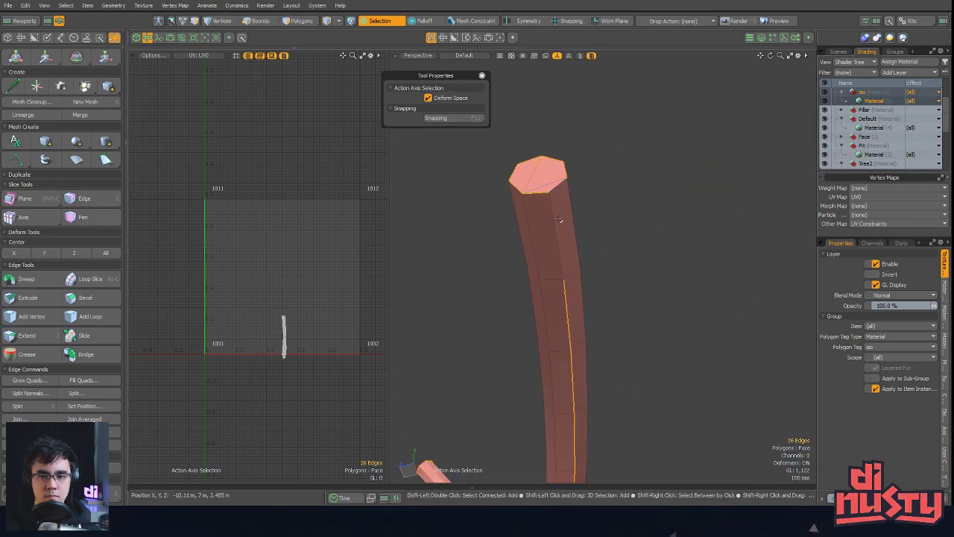
{"action": "left_click_drag", "start_coordinate": [586, 223], "coordinate": [671, 257], "text": "alt"}
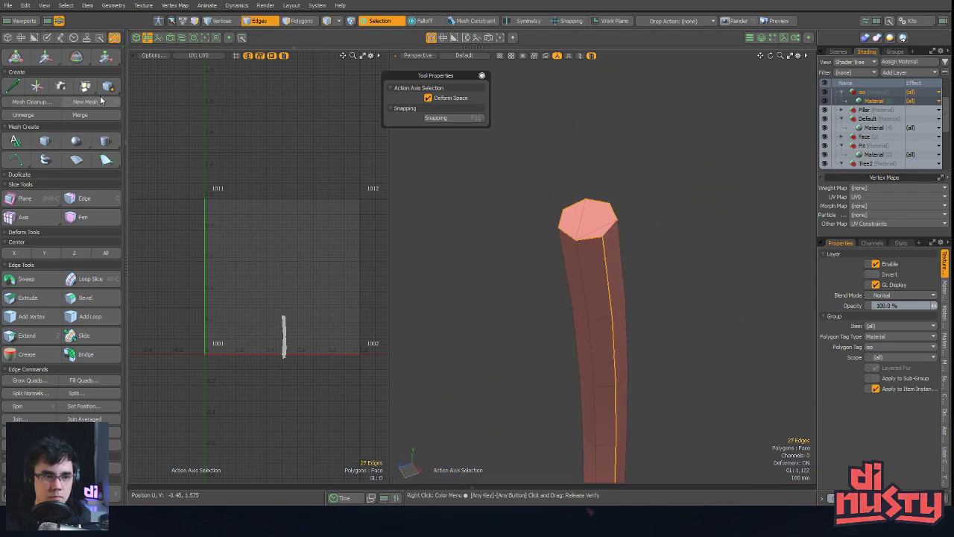
Unwrap the long hanging vine's UVs along the selected seam edges
{"action": "left_click_drag", "start_coordinate": [244, 212], "coordinate": [262, 193], "text": "alt+shift"}
{"action": "left_click", "coordinate": [70, 117]}
{"action": "left_click", "coordinate": [341, 273]}
{"action": "key", "text": "space"}
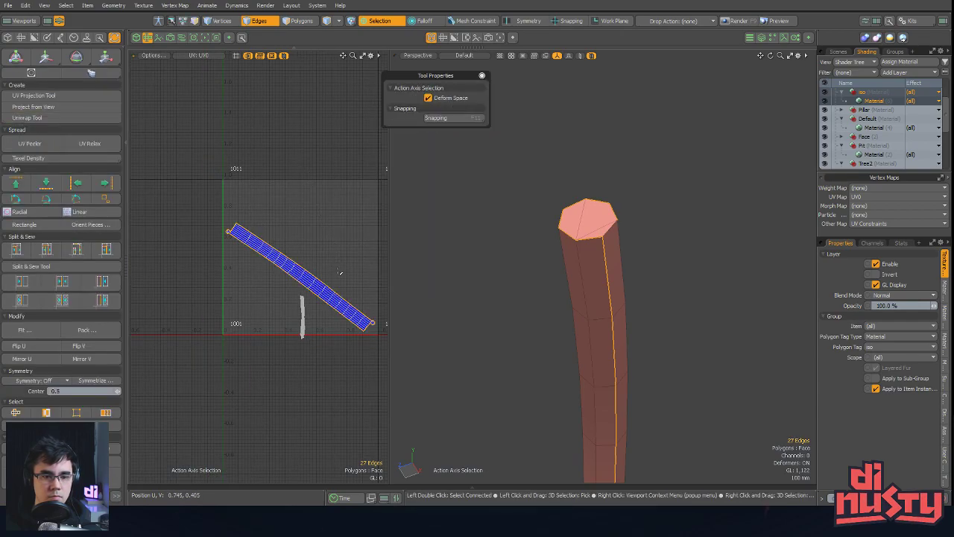
Select the long hanging vine's UV island, rotate it upright and clear the selection
{"action": "key", "text": "3"}
{"action": "left_click", "coordinate": [313, 287]}
{"action": "double_click", "coordinate": [313, 286]}
{"action": "key", "text": "e"}
{"action": "left_click_drag", "start_coordinate": [330, 225], "coordinate": [373, 258]}
{"action": "key", "text": "w"}
{"action": "key", "text": "space"}
{"action": "left_click", "coordinate": [299, 294]}
Select the freshly unwrapped long hanging vine and hide it from the remaining vines
{"action": "left_click_drag", "start_coordinate": [298, 294], "coordinate": [283, 294], "text": "ctrl+alt"}
{"action": "left_click_drag", "start_coordinate": [648, 293], "coordinate": [596, 292], "text": "ctrl+alt"}
{"action": "left_click_drag", "start_coordinate": [597, 292], "coordinate": [565, 89], "text": "alt+shift"}
{"action": "double_click", "coordinate": [661, 257]}
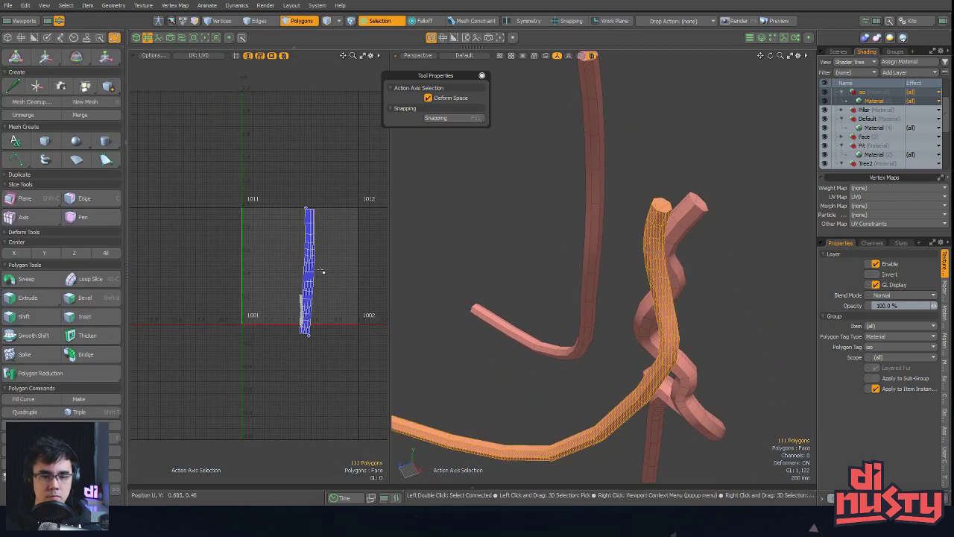
{"action": "double_click", "coordinate": [587, 329]}
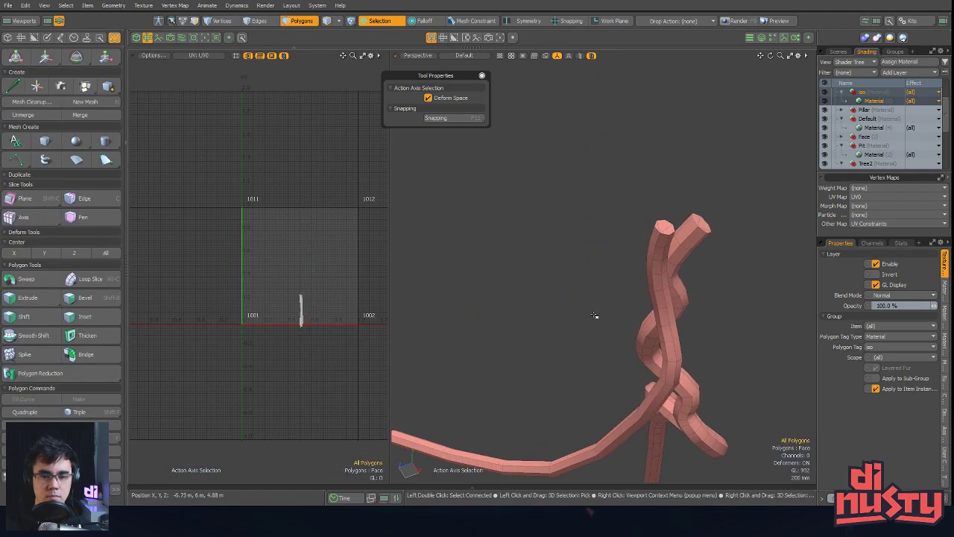
Select the vine beside the twisted one, frame the remaining vines and locate the small existing UV island
{"action": "double_click", "coordinate": [667, 277]}
{"action": "left_click_drag", "start_coordinate": [611, 223], "coordinate": [555, 193], "text": "alt"}
{"action": "left_click_drag", "start_coordinate": [559, 249], "coordinate": [478, 305], "text": "alt"}
{"action": "key", "text": "shift+a"}
{"action": "left_click", "coordinate": [302, 325]}
{"action": "left_click_drag", "start_coordinate": [295, 321], "coordinate": [353, 334], "text": "ctrl+alt"}
{"action": "left_click_drag", "start_coordinate": [236, 351], "coordinate": [261, 289], "text": "alt+shift"}
{"action": "key", "text": "3"}
{"action": "left_click", "coordinate": [89, 143]}
{"action": "left_click", "coordinate": [308, 218]}
{"action": "key", "text": "ctrl+z"}
{"action": "key", "text": "ctrl+z"}
{"action": "key", "text": "ctrl+z"}
Frame the existing vine UV island and start an interactive conformal UV Relax on it
{"action": "left_click_drag", "start_coordinate": [345, 284], "coordinate": [323, 266], "text": "ctrl+alt"}
{"action": "double_click", "coordinate": [291, 269]}
{"action": "key", "text": "3"}
{"action": "double_click", "coordinate": [289, 275]}
{"action": "left_click", "coordinate": [321, 290]}
{"action": "left_click", "coordinate": [112, 146]}
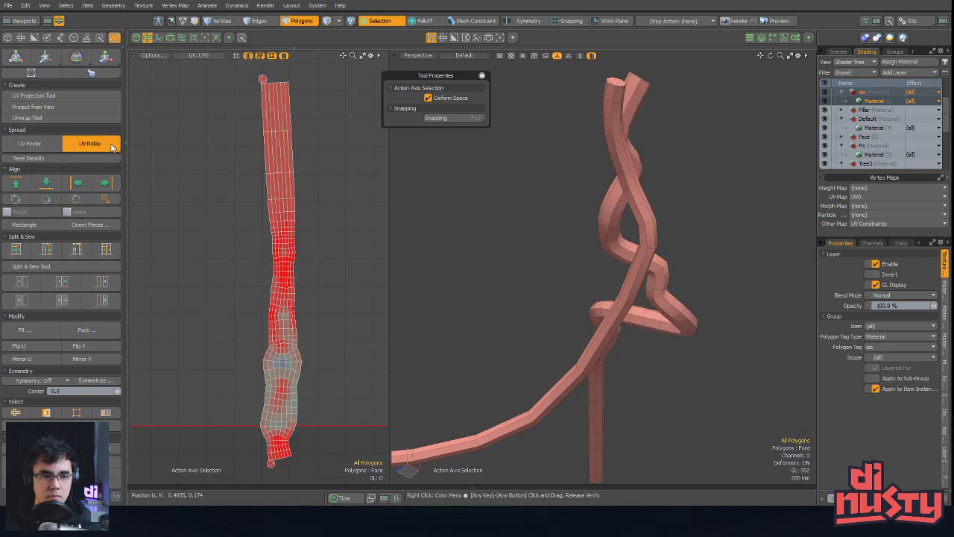
{"action": "left_click", "coordinate": [293, 211]}
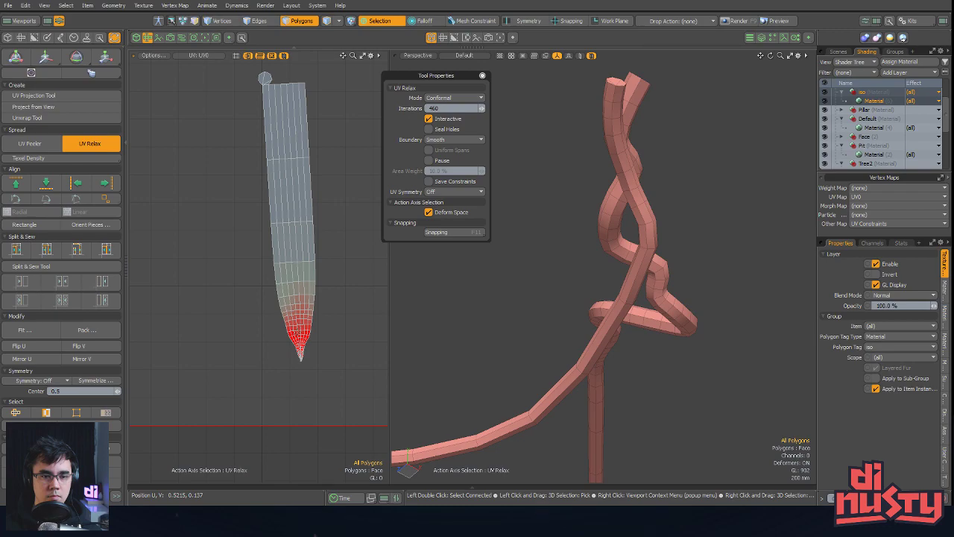
Pin the upper and lower ends of the relaxing island to straighten it, undoing unwanted pin changes
{"action": "left_click_drag", "start_coordinate": [290, 375], "coordinate": [302, 407], "text": "alt+shift"}
{"action": "left_click_drag", "start_coordinate": [280, 63], "coordinate": [270, 75]}
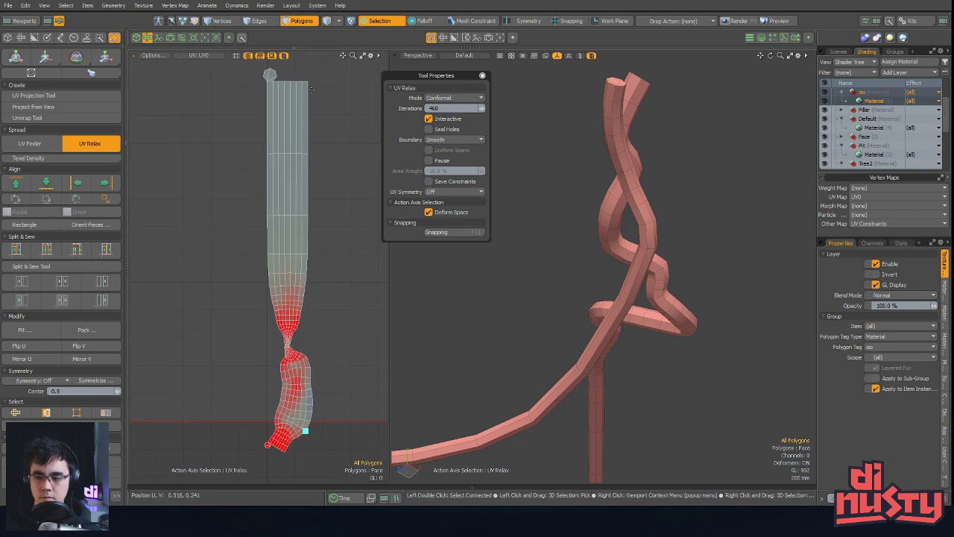
{"action": "middle_click_drag", "start_coordinate": [287, 310], "coordinate": [287, 266]}
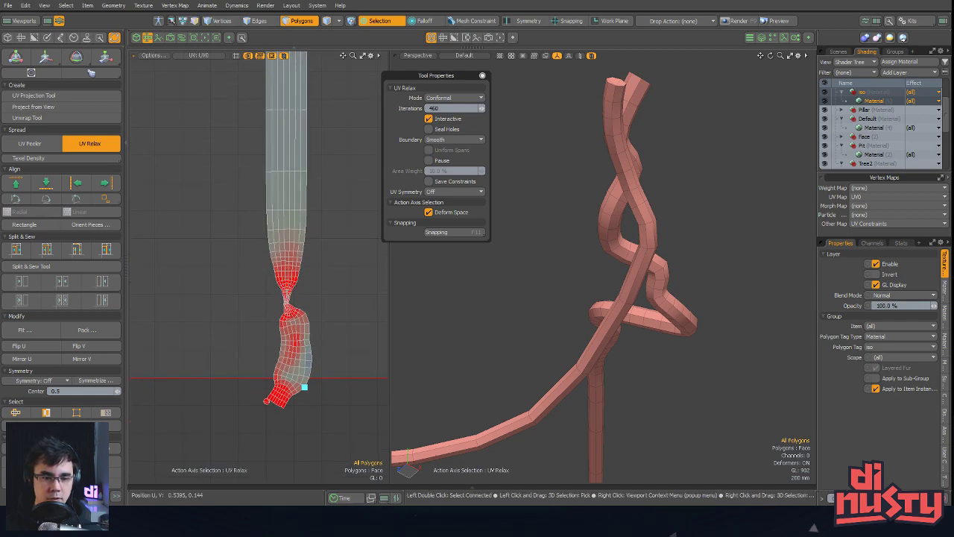
{"action": "left_click", "coordinate": [291, 313]}
{"action": "key", "text": "ctrl+z"}
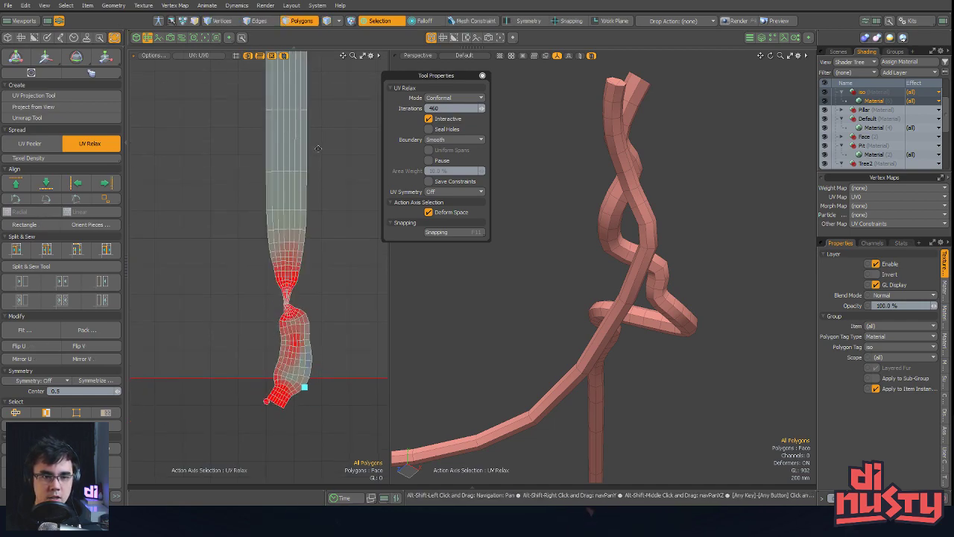
{"action": "left_click_drag", "start_coordinate": [305, 68], "coordinate": [306, 190], "text": "alt"}
{"action": "key", "text": "ctrl+z"}
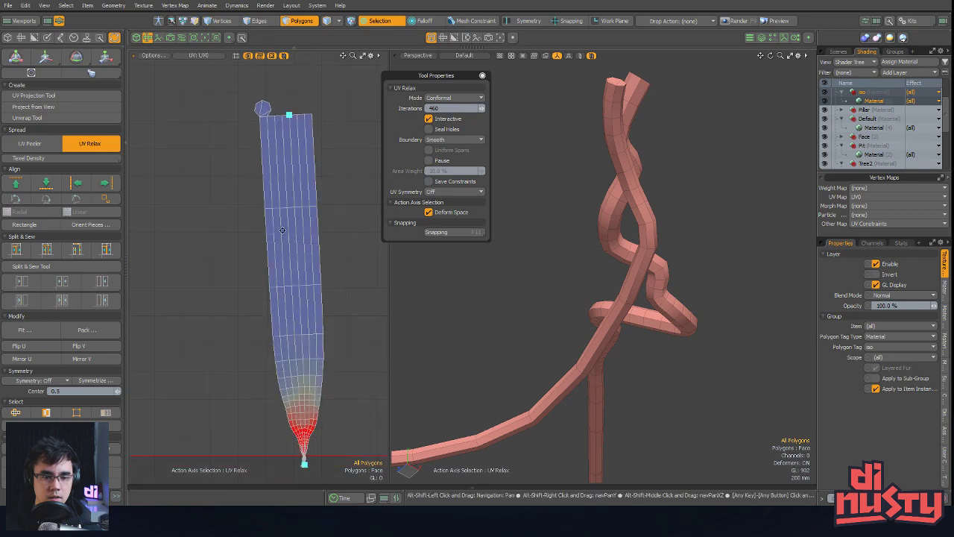
Pull the island's lower pin downward and add another pin above it to open up the collapsed lower section
{"action": "left_click_drag", "start_coordinate": [289, 410], "coordinate": [263, 280], "text": "alt"}
{"action": "left_click_drag", "start_coordinate": [279, 342], "coordinate": [262, 435]}
{"action": "scroll", "coordinate": [236, 327], "scroll_direction": "down", "scroll_amount": 2}
{"action": "left_click_drag", "start_coordinate": [234, 406], "coordinate": [319, 292], "text": "alt+shift"}
{"action": "scroll", "coordinate": [271, 265], "scroll_direction": "up", "scroll_amount": 2}
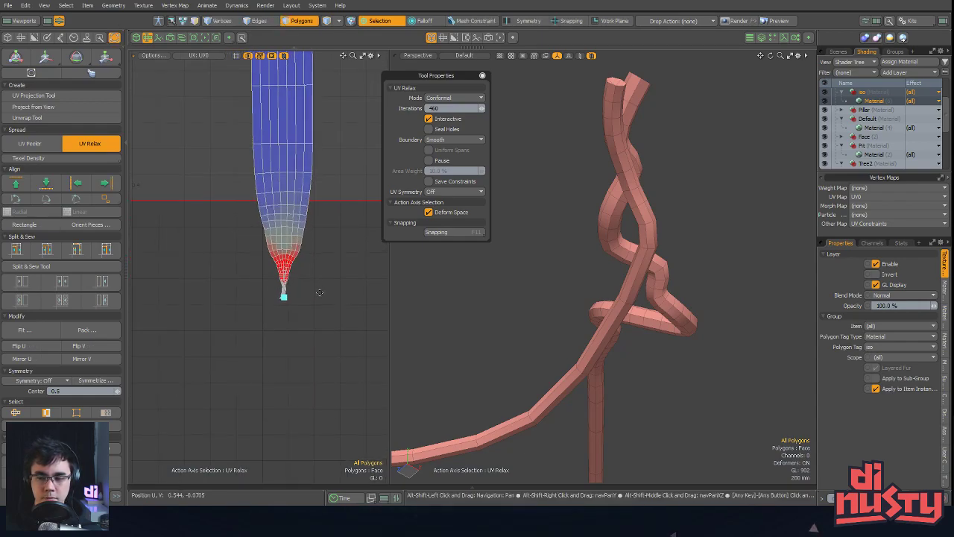
{"action": "scroll", "coordinate": [298, 289], "scroll_direction": "up", "scroll_amount": 2}
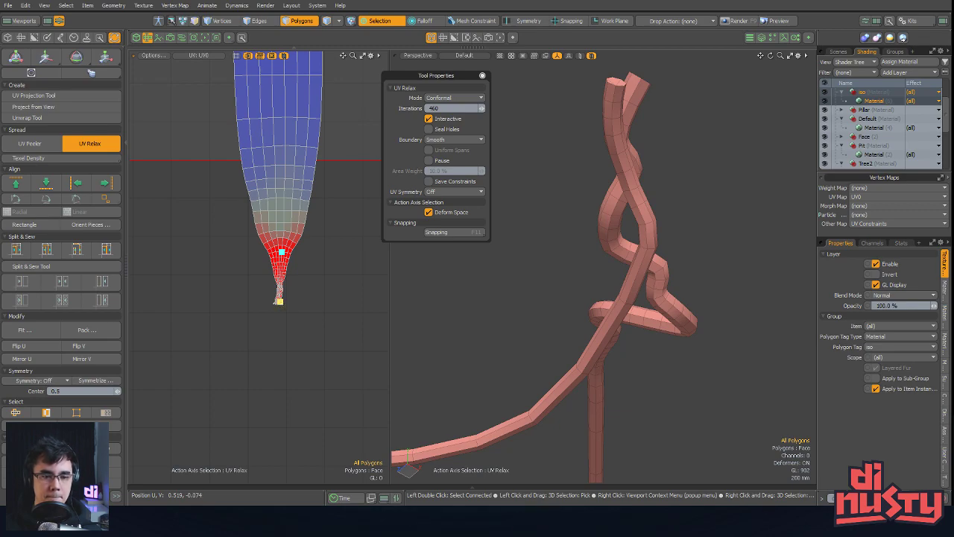
{"action": "left_click_drag", "start_coordinate": [278, 302], "coordinate": [283, 273]}
{"action": "scroll", "coordinate": [286, 331], "scroll_direction": "down", "scroll_amount": 1}
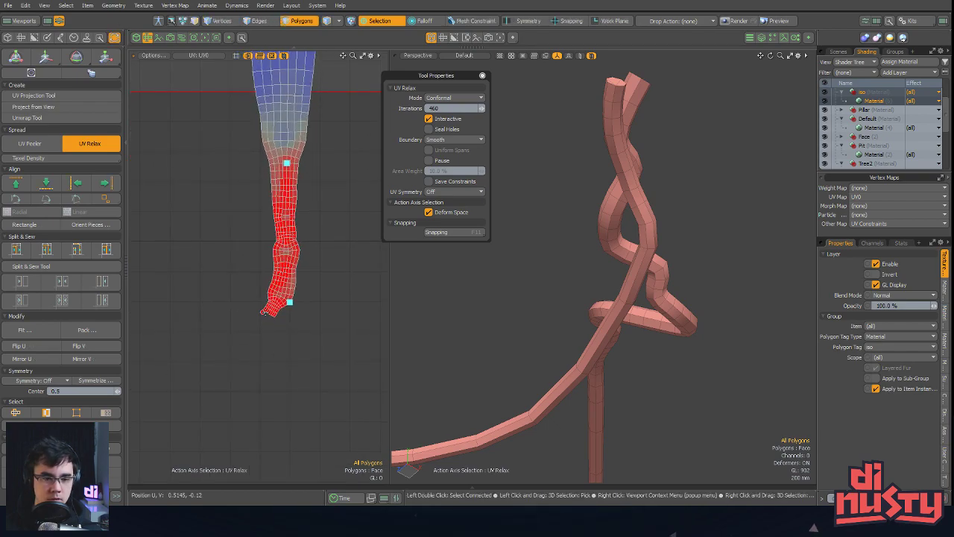
Reposition the island's lower, middle and upper pins to stretch out its compressed section, and finish the UV relax
{"action": "left_click_drag", "start_coordinate": [263, 310], "coordinate": [253, 356]}
{"action": "left_click_drag", "start_coordinate": [286, 162], "coordinate": [293, 243]}
{"action": "left_click_drag", "start_coordinate": [293, 242], "coordinate": [241, 243], "text": "ctrl+alt"}
{"action": "left_click_drag", "start_coordinate": [271, 171], "coordinate": [279, 325], "text": "alt+shift"}
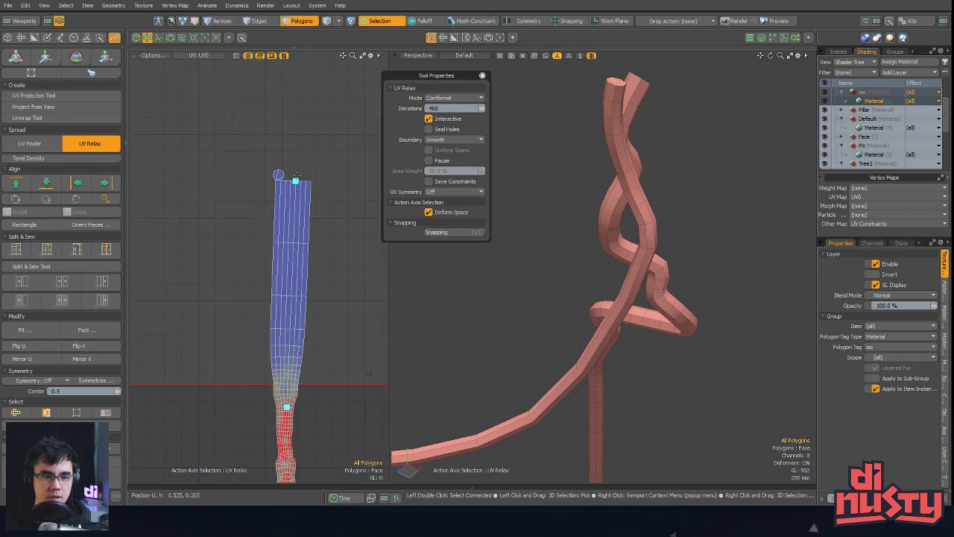
{"action": "mouse_move", "coordinate": [278, 174]}
{"action": "left_mouse_down"}
{"action": "mouse_move", "coordinate": [266, 175]}
{"action": "mouse_move", "coordinate": [284, 181]}
{"action": "left_mouse_up"}
{"action": "left_click_drag", "start_coordinate": [304, 414], "coordinate": [273, 211], "text": "alt+shift"}
{"action": "left_click_drag", "start_coordinate": [292, 313], "coordinate": [361, 319], "text": "alt+shift"}
{"action": "key", "text": "space"}
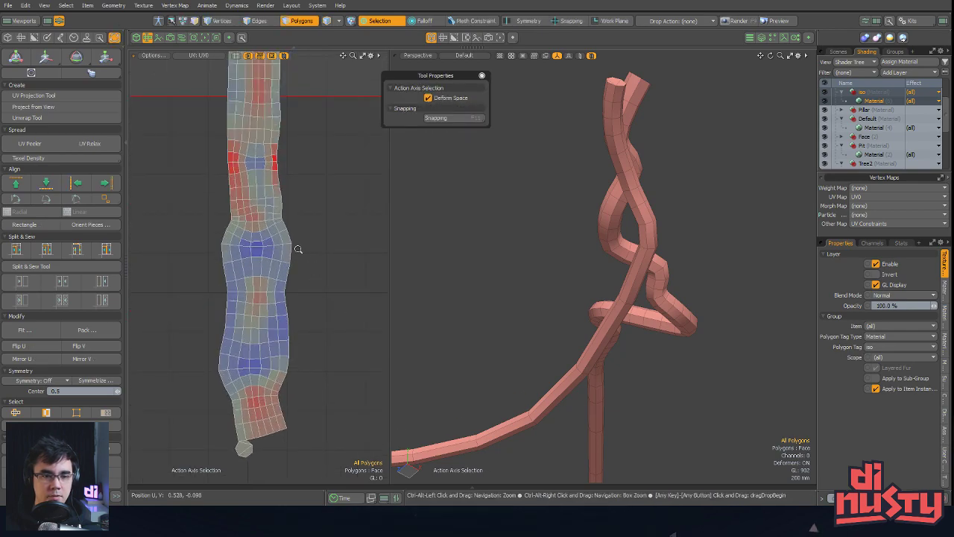
Examine the relaxed island's remaining stretching and compare it with the bends of the vine in the 3D view
{"action": "left_click_drag", "start_coordinate": [290, 212], "coordinate": [302, 237], "text": "alt+shift"}
{"action": "left_click_drag", "start_coordinate": [552, 268], "coordinate": [680, 231], "text": "alt"}
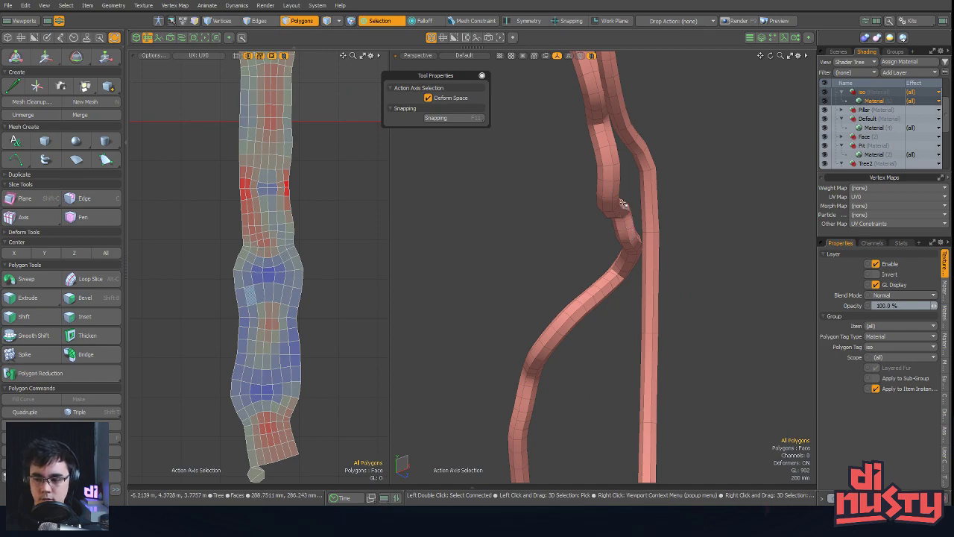
{"action": "left_click_drag", "start_coordinate": [625, 195], "coordinate": [675, 176], "text": "alt"}
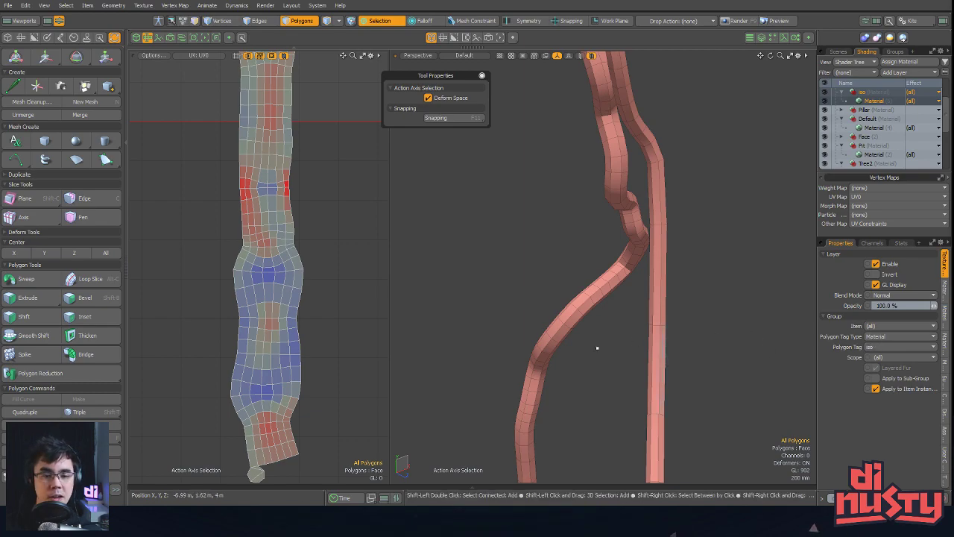
{"action": "left_click_drag", "start_coordinate": [326, 260], "coordinate": [336, 358], "text": "ctrl+alt"}
{"action": "mouse_move", "coordinate": [336, 358]}
{"action": "left_mouse_down", "text": "ctrl+alt"}
{"action": "mouse_move", "coordinate": [301, 358]}
{"action": "mouse_move", "coordinate": [331, 368]}
{"action": "left_mouse_up", "text": "ctrl+alt"}
{"action": "left_click_drag", "start_coordinate": [626, 324], "coordinate": [596, 276], "text": "ctrl+alt"}
{"action": "left_click_drag", "start_coordinate": [331, 328], "coordinate": [248, 336], "text": "alt+shift"}
{"action": "left_click_drag", "start_coordinate": [353, 366], "coordinate": [312, 365], "text": "ctrl+alt"}
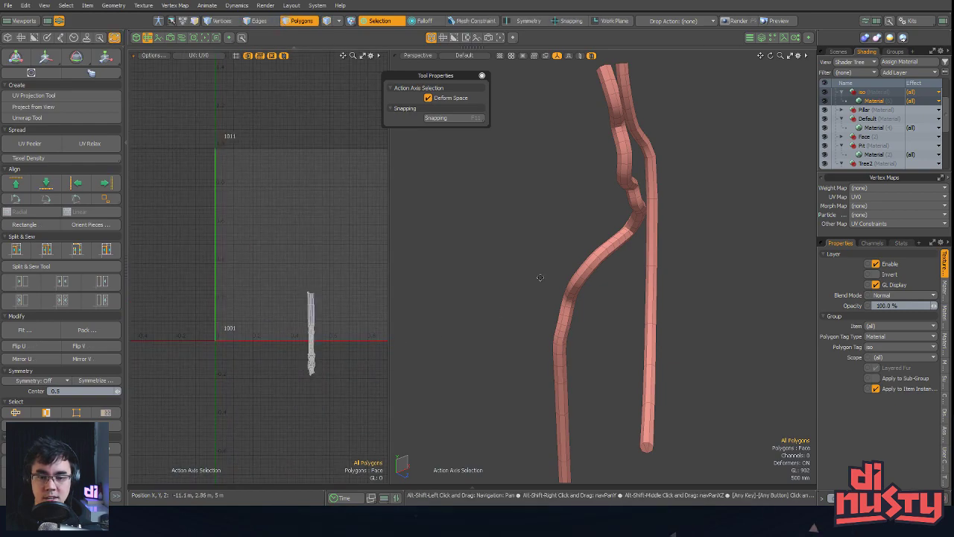
Select a lengthwise edge loop on the next vine that still needs unwrapping
{"action": "left_click_drag", "start_coordinate": [542, 276], "coordinate": [519, 298], "text": "alt+shift"}
{"action": "double_click", "coordinate": [603, 189]}
{"action": "double_click", "coordinate": [631, 194]}
{"action": "left_click_drag", "start_coordinate": [631, 194], "coordinate": [518, 232], "text": "alt"}
{"action": "key", "text": "2"}
{"action": "double_click", "coordinate": [611, 211]}
{"action": "left_click_drag", "start_coordinate": [611, 211], "coordinate": [634, 170], "text": "alt"}
{"action": "left_click_drag", "start_coordinate": [634, 170], "coordinate": [706, 203], "text": "alt"}
{"action": "mouse_move", "coordinate": [609, 221]}
{"action": "left_mouse_down", "text": "alt+shift"}
{"action": "mouse_move", "coordinate": [661, 182]}
{"action": "mouse_move", "coordinate": [698, 224]}
{"action": "mouse_move", "coordinate": [715, 270]}
{"action": "mouse_move", "coordinate": [646, 292]}
{"action": "mouse_move", "coordinate": [661, 277]}
{"action": "mouse_move", "coordinate": [666, 169]}
{"action": "mouse_move", "coordinate": [724, 219]}
{"action": "mouse_move", "coordinate": [790, 233]}
{"action": "mouse_move", "coordinate": [659, 226]}
{"action": "mouse_move", "coordinate": [571, 266]}
{"action": "mouse_move", "coordinate": [631, 369]}
{"action": "mouse_move", "coordinate": [621, 296]}
{"action": "mouse_move", "coordinate": [633, 253]}
{"action": "mouse_move", "coordinate": [675, 232]}
{"action": "left_mouse_up", "text": "alt+shift"}
Add the end-cap perimeter edges of this vine to its seam selection
{"action": "right_click_drag", "start_coordinate": [569, 103], "coordinate": [574, 119], "text": "shift"}
{"action": "left_click_drag", "start_coordinate": [618, 173], "coordinate": [596, 182], "text": "ctrl+alt"}
{"action": "left_click_drag", "start_coordinate": [596, 183], "coordinate": [634, 238], "text": "ctrl+alt"}
{"action": "left_click_drag", "start_coordinate": [542, 292], "coordinate": [530, 293], "text": "ctrl"}
{"action": "mouse_move", "coordinate": [600, 313]}
{"action": "left_mouse_down", "text": "ctrl+alt"}
{"action": "mouse_move", "coordinate": [526, 319]}
{"action": "mouse_move", "coordinate": [564, 219]}
{"action": "mouse_move", "coordinate": [631, 230]}
{"action": "mouse_move", "coordinate": [630, 252]}
{"action": "mouse_move", "coordinate": [594, 214]}
{"action": "left_mouse_up", "text": "ctrl+alt"}
{"action": "mouse_move", "coordinate": [478, 200]}
{"action": "right_mouse_down", "text": "shift"}
{"action": "mouse_move", "coordinate": [558, 224]}
{"action": "mouse_move", "coordinate": [544, 212]}
{"action": "right_mouse_up", "text": "shift"}
{"action": "left_click_drag", "start_coordinate": [516, 226], "coordinate": [610, 263], "text": "alt+shift"}
{"action": "mouse_move", "coordinate": [535, 287]}
{"action": "left_mouse_down", "text": "ctrl"}
{"action": "mouse_move", "coordinate": [590, 279]}
{"action": "mouse_move", "coordinate": [524, 283]}
{"action": "mouse_move", "coordinate": [533, 296]}
{"action": "mouse_move", "coordinate": [587, 313]}
{"action": "mouse_move", "coordinate": [618, 228]}
{"action": "mouse_move", "coordinate": [607, 214]}
{"action": "mouse_move", "coordinate": [633, 245]}
{"action": "mouse_move", "coordinate": [574, 251]}
{"action": "mouse_move", "coordinate": [572, 270]}
{"action": "mouse_move", "coordinate": [524, 294]}
{"action": "mouse_move", "coordinate": [518, 283]}
{"action": "left_mouse_up", "text": "ctrl"}
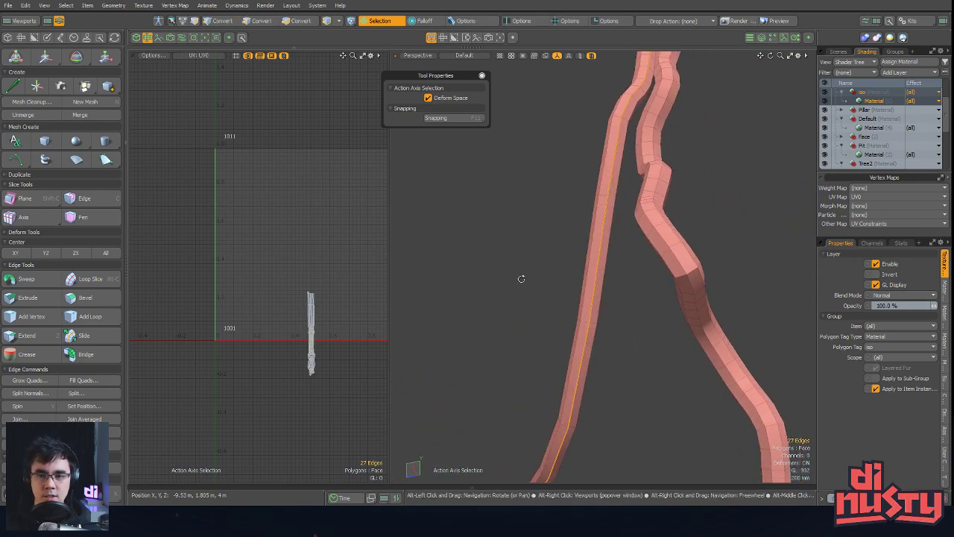
{"action": "left_click_drag", "start_coordinate": [522, 238], "coordinate": [643, 153], "text": "alt"}
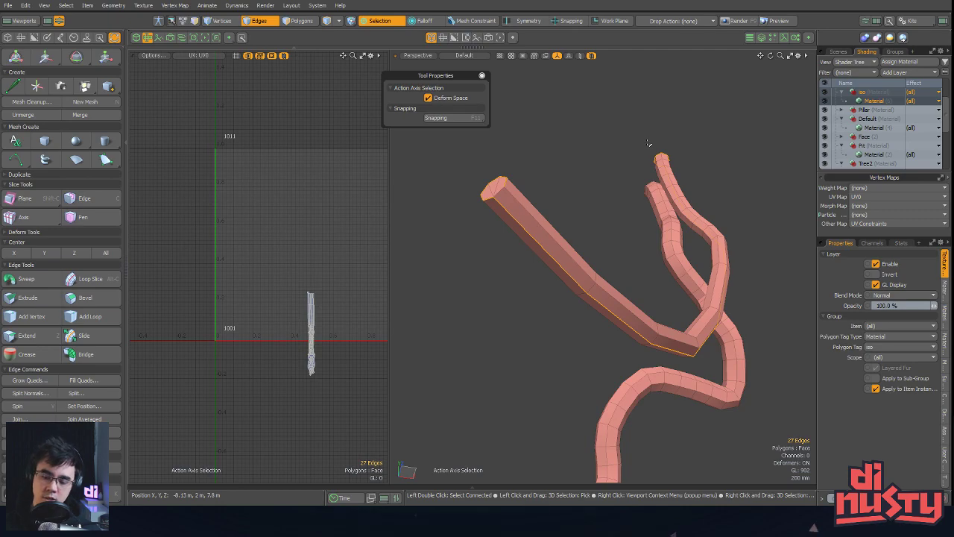
{"action": "left_click_drag", "start_coordinate": [649, 142], "coordinate": [757, 157], "text": "alt"}
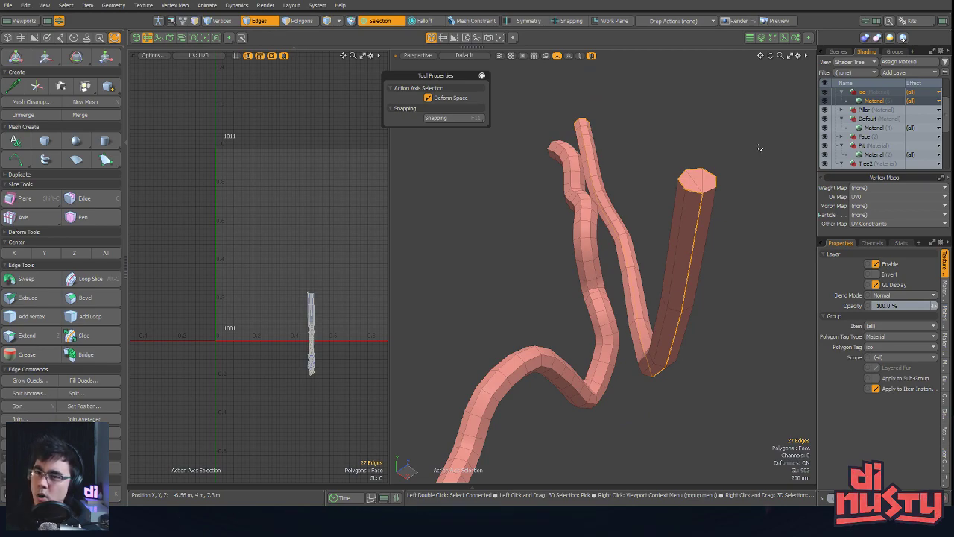
{"action": "left_click_drag", "start_coordinate": [620, 186], "coordinate": [635, 158], "text": "alt"}
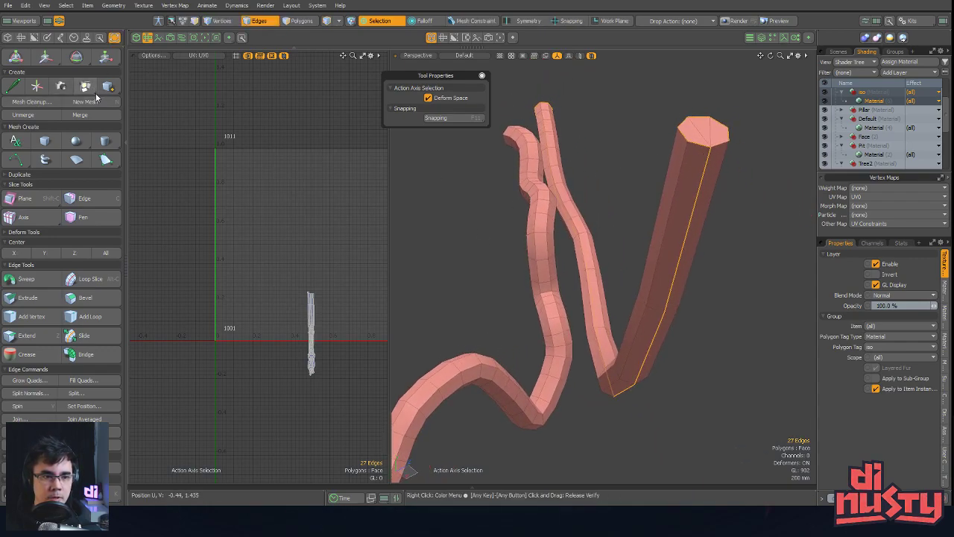
{"action": "left_click_drag", "start_coordinate": [597, 237], "coordinate": [565, 213], "text": "alt"}
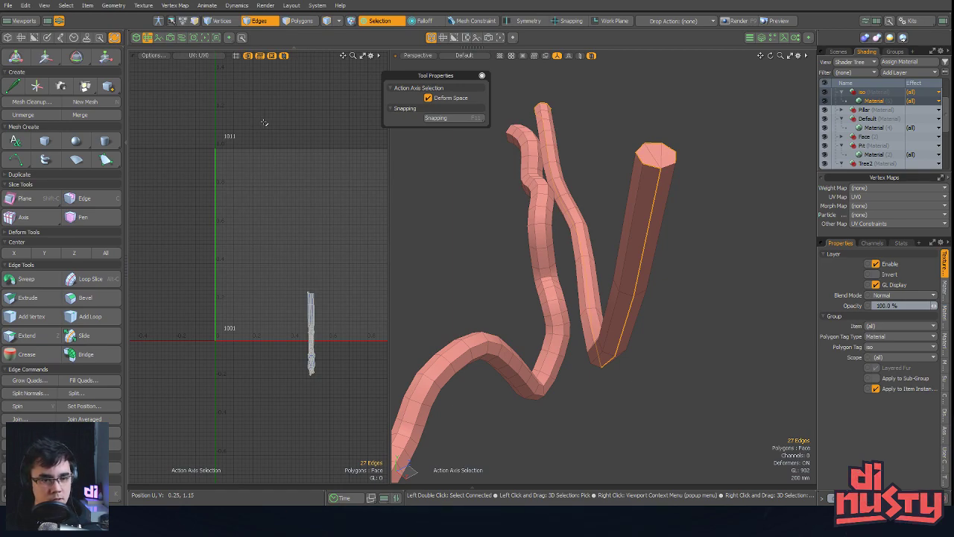
{"action": "left_click_drag", "start_coordinate": [323, 150], "coordinate": [320, 126], "text": "alt"}
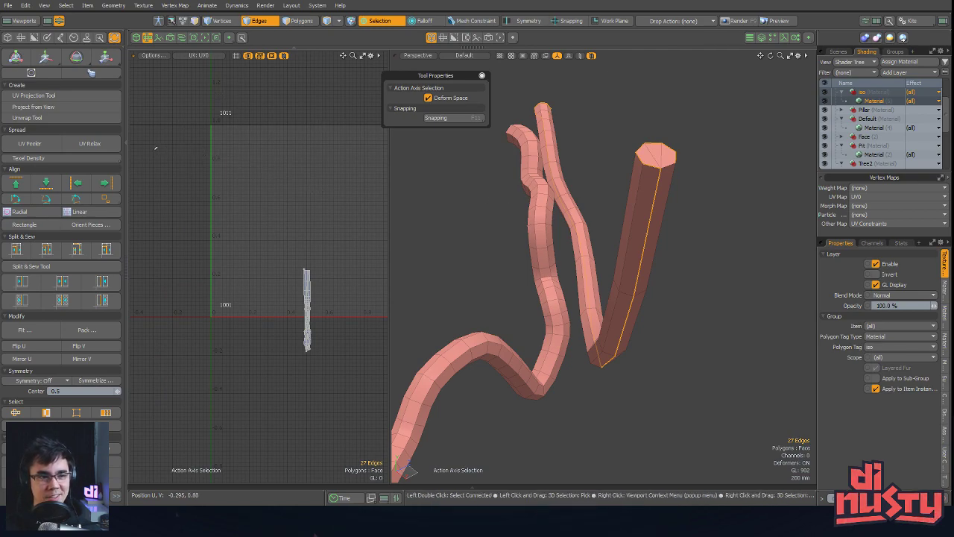
{"action": "left_click_drag", "start_coordinate": [407, 194], "coordinate": [398, 176], "text": "alt"}
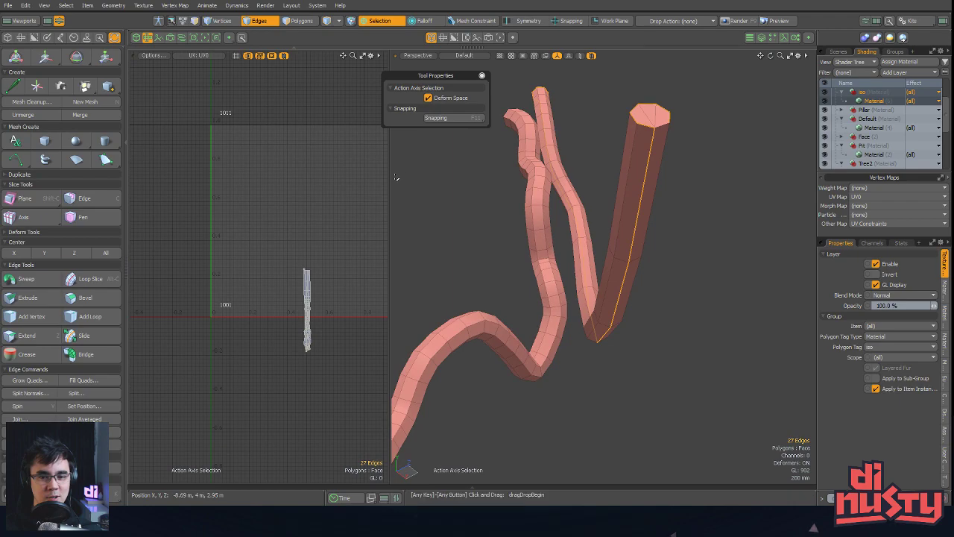
{"action": "left_click_drag", "start_coordinate": [682, 189], "coordinate": [700, 220], "text": "alt"}
{"action": "left_click_drag", "start_coordinate": [712, 213], "coordinate": [741, 202], "text": "alt+shift"}
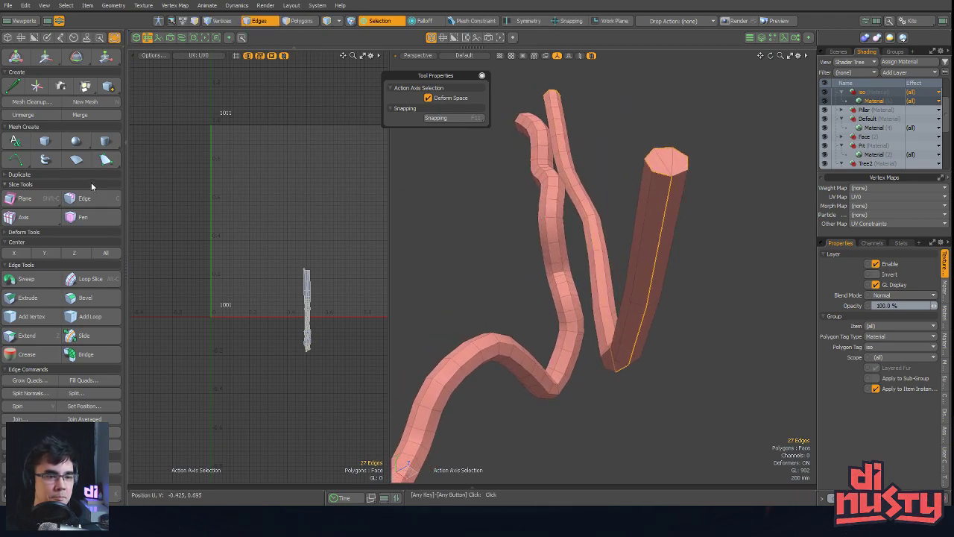
{"action": "left_click_drag", "start_coordinate": [563, 185], "coordinate": [546, 187], "text": "alt+shift"}
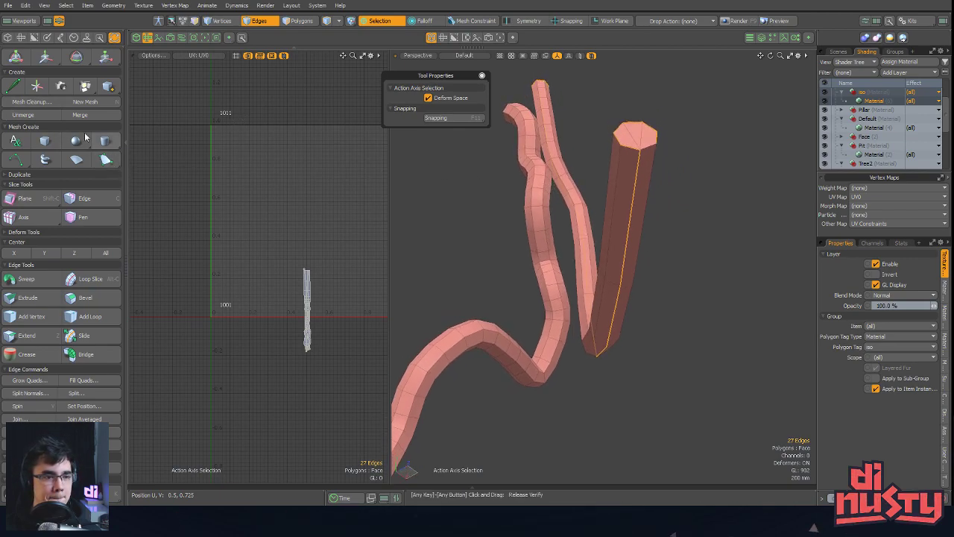
Unwrap this vine with the Conformal method along its selected seam edges
{"action": "left_click_drag", "start_coordinate": [275, 160], "coordinate": [267, 150], "text": "alt+shift"}
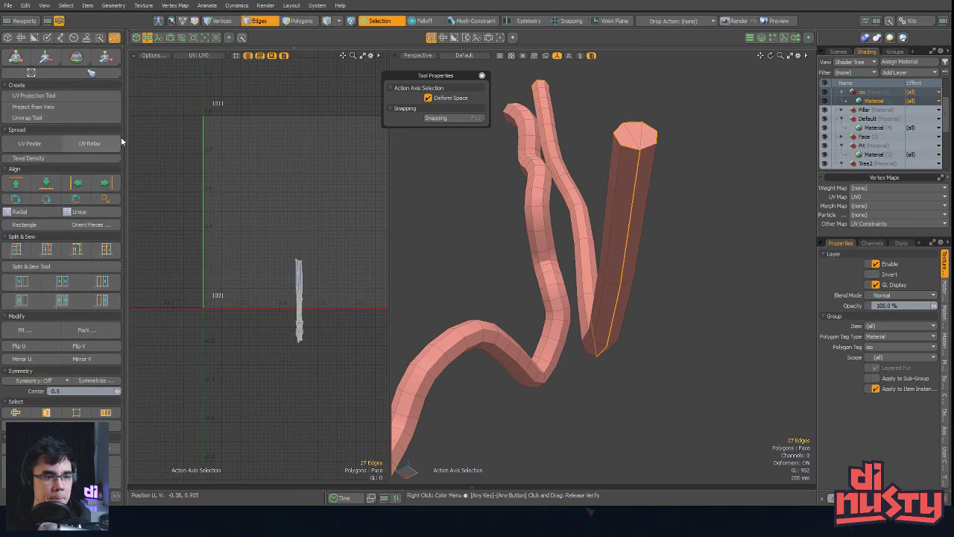
{"action": "left_click", "coordinate": [64, 118]}
{"action": "left_click", "coordinate": [328, 231]}
{"action": "left_click_drag", "start_coordinate": [328, 237], "coordinate": [264, 220], "text": "alt+shift"}
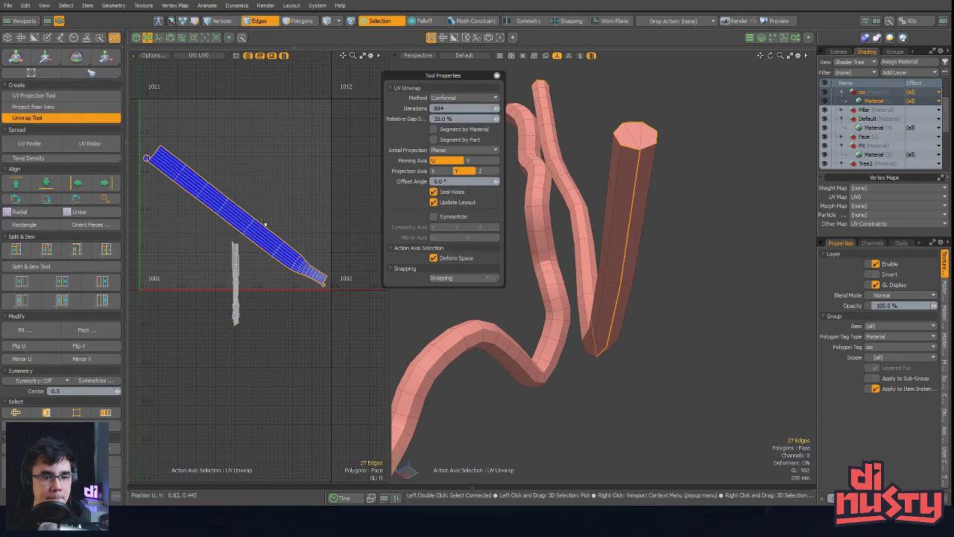
Select the newly unwrapped UV island, rotate it upright beside the existing one and clear the selection
{"action": "key", "text": "3"}
{"action": "double_click", "coordinate": [264, 209]}
{"action": "key", "text": "e"}
{"action": "left_click_drag", "start_coordinate": [273, 166], "coordinate": [265, 230]}
{"action": "key", "text": "w"}
{"action": "key", "text": "q"}
{"action": "left_click", "coordinate": [204, 207]}
{"action": "scroll", "coordinate": [257, 223], "scroll_direction": "down", "scroll_amount": 1}
{"action": "left_click_drag", "start_coordinate": [701, 244], "coordinate": [781, 266], "text": "alt"}
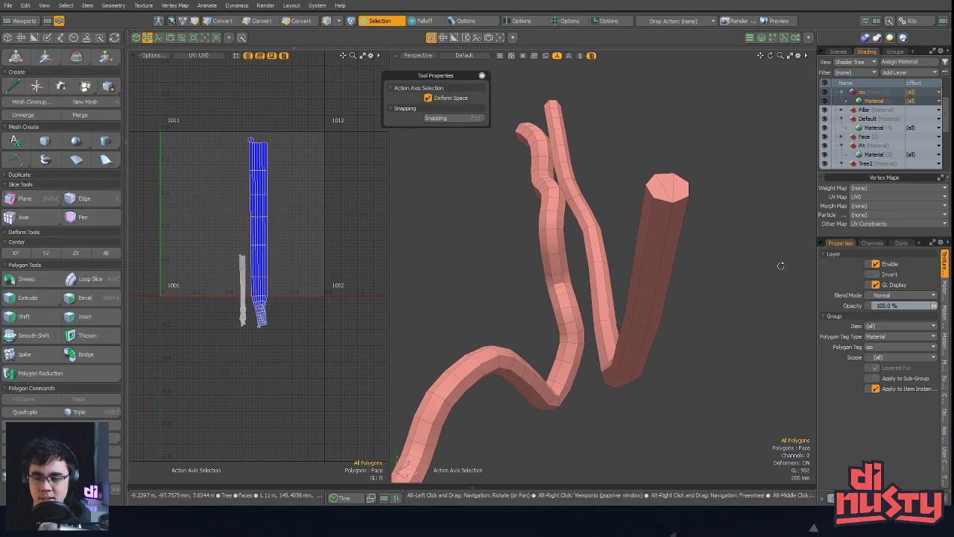
Unhide the rest of the tree and select all connected polygons of the newly unwrapped vines
{"action": "left_click_drag", "start_coordinate": [786, 231], "coordinate": [717, 204], "text": "alt"}
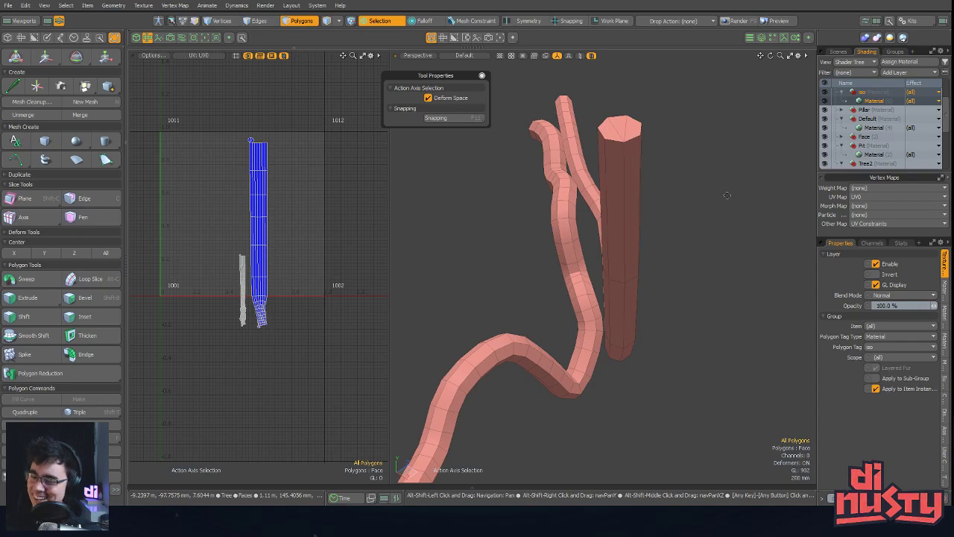
{"action": "mouse_move", "coordinate": [646, 215]}
{"action": "left_mouse_down", "text": "alt"}
{"action": "mouse_move", "coordinate": [691, 284]}
{"action": "mouse_move", "coordinate": [634, 231]}
{"action": "left_mouse_up", "text": "alt"}
{"action": "key", "text": "u"}
{"action": "mouse_move", "coordinate": [544, 187]}
{"action": "left_mouse_down"}
{"action": "mouse_move", "coordinate": [653, 202]}
{"action": "mouse_move", "coordinate": [638, 222]}
{"action": "left_mouse_up"}
{"action": "key", "text": "bracketright"}
{"action": "double_click", "coordinate": [571, 128], "text": "shift"}
{"action": "mouse_move", "coordinate": [275, 259]}
{"action": "left_mouse_down", "text": "alt+shift"}
{"action": "mouse_move", "coordinate": [297, 280]}
{"action": "mouse_move", "coordinate": [232, 270]}
{"action": "left_mouse_up", "text": "alt+shift"}
{"action": "key", "text": "ctrl+z"}
{"action": "mouse_move", "coordinate": [626, 240]}
{"action": "left_mouse_down", "text": "ctrl+alt"}
{"action": "mouse_move", "coordinate": [592, 240]}
{"action": "mouse_move", "coordinate": [665, 240]}
{"action": "mouse_move", "coordinate": [644, 220]}
{"action": "left_mouse_up", "text": "ctrl+alt"}
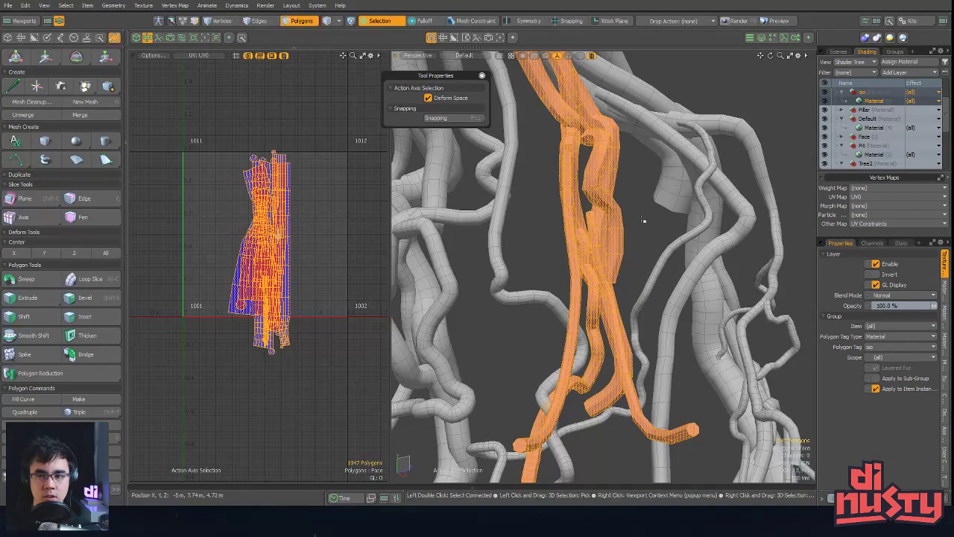
{"action": "left_click", "coordinate": [644, 220]}
{"action": "double_click", "coordinate": [611, 224]}
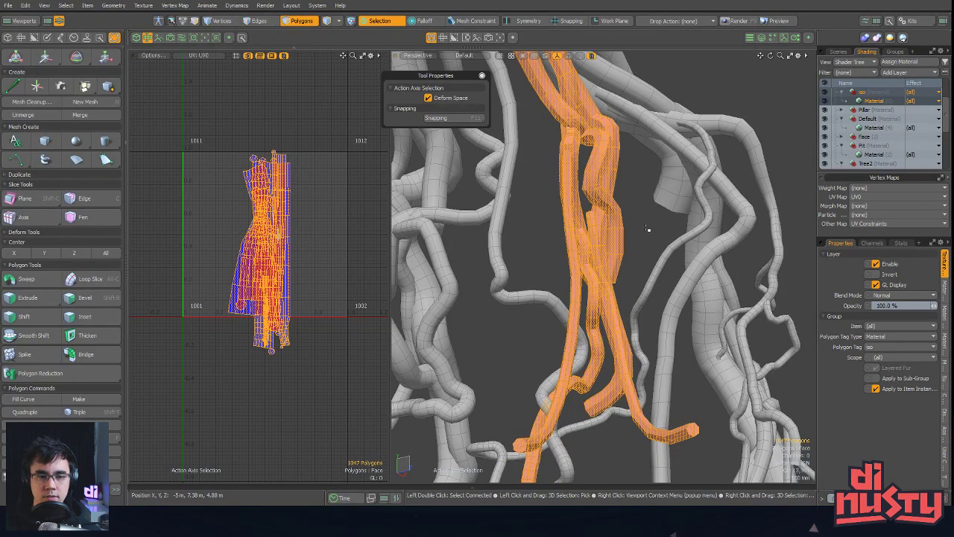
Normalize the UVs of the selected vines with the Texel Density options
{"action": "left_click_drag", "start_coordinate": [208, 303], "coordinate": [235, 313], "text": "alt"}
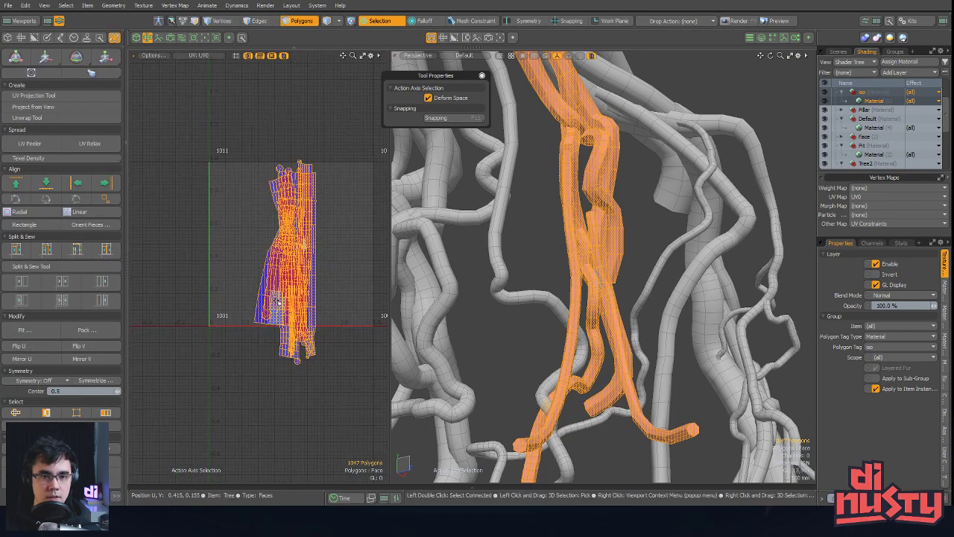
{"action": "left_click_drag", "start_coordinate": [359, 263], "coordinate": [337, 256], "text": "alt"}
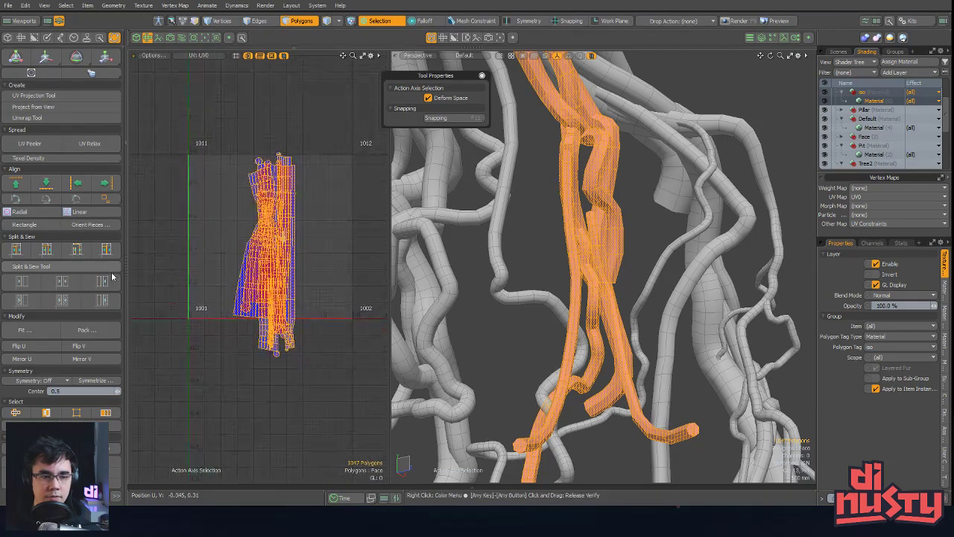
{"action": "left_click", "coordinate": [37, 158]}
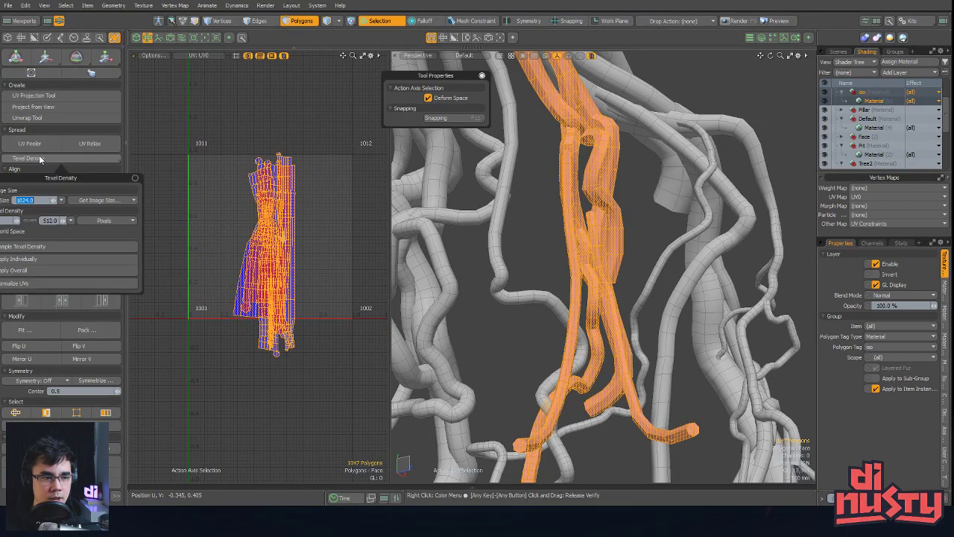
{"action": "left_click", "coordinate": [36, 283]}
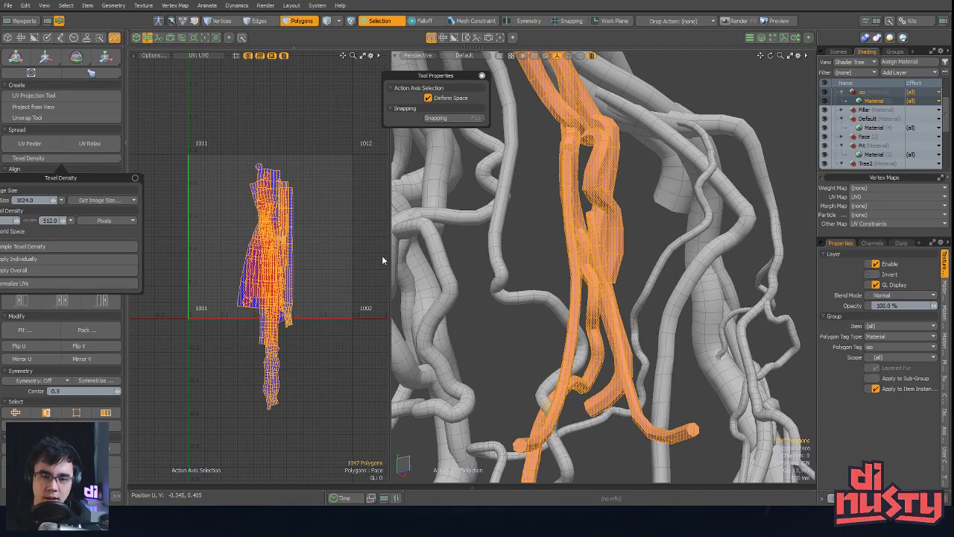
Examine the normalized UV islands and the selected vines in the model from several angles
{"action": "left_click_drag", "start_coordinate": [258, 240], "coordinate": [290, 252], "text": "ctrl+alt"}
{"action": "left_click_drag", "start_coordinate": [597, 290], "coordinate": [511, 315], "text": "ctrl+alt"}
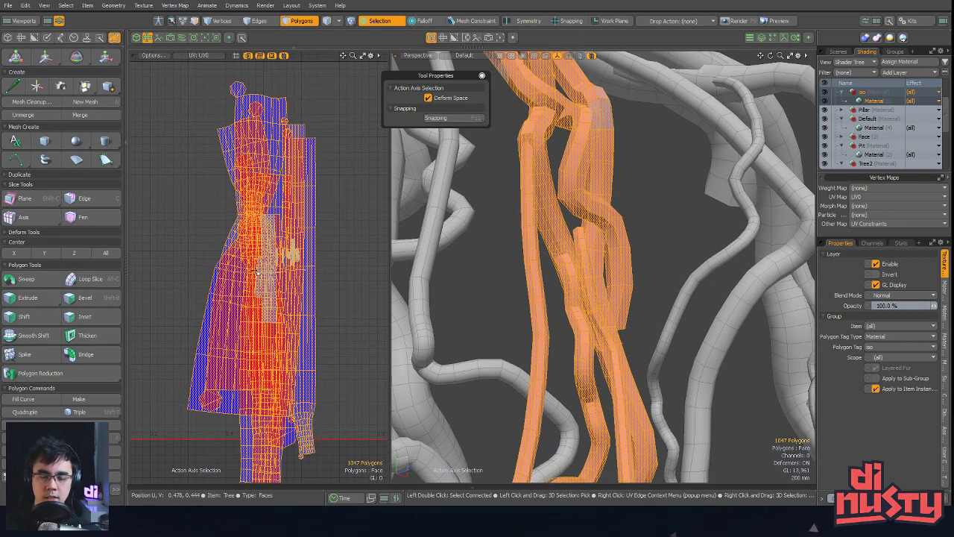
{"action": "left_click_drag", "start_coordinate": [477, 221], "coordinate": [555, 232], "text": "ctrl+alt"}
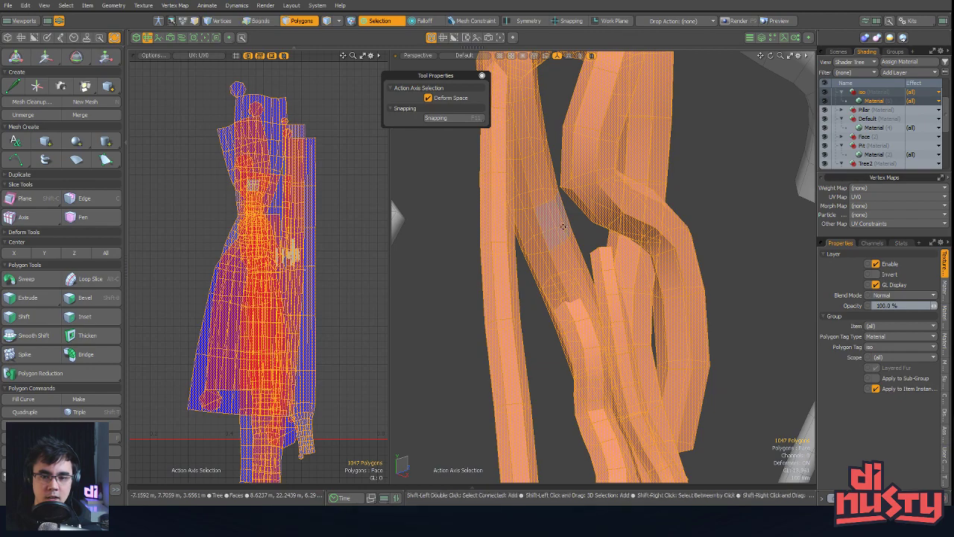
{"action": "left_click_drag", "start_coordinate": [669, 215], "coordinate": [630, 235]}
{"action": "left_click_drag", "start_coordinate": [631, 235], "coordinate": [605, 276], "text": "ctrl+alt"}
{"action": "left_click_drag", "start_coordinate": [605, 276], "coordinate": [604, 226], "text": "alt+shift"}
{"action": "left_click_drag", "start_coordinate": [325, 261], "coordinate": [301, 221], "text": "alt+shift"}
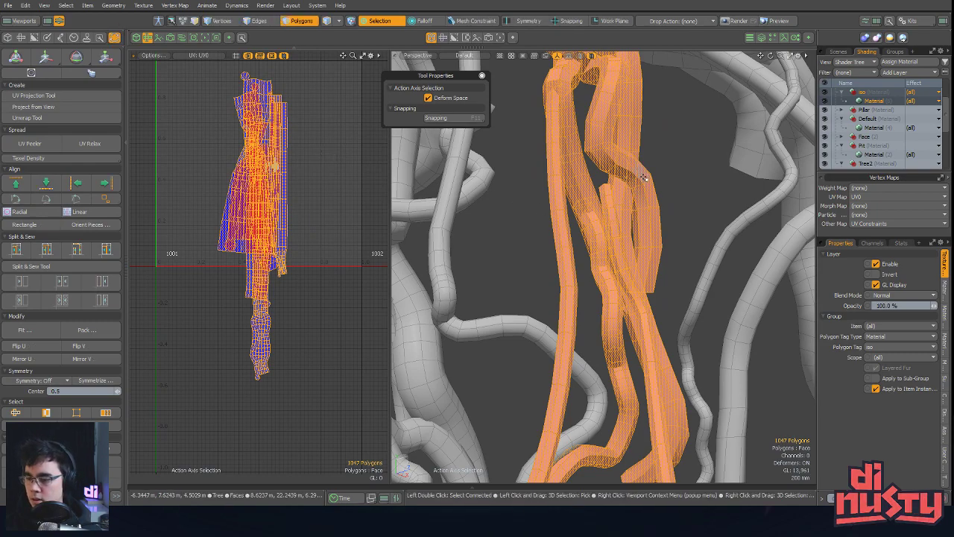
{"action": "left_click_drag", "start_coordinate": [644, 178], "coordinate": [605, 264], "text": "alt"}
{"action": "left_click_drag", "start_coordinate": [606, 264], "coordinate": [584, 342], "text": "alt+shift"}
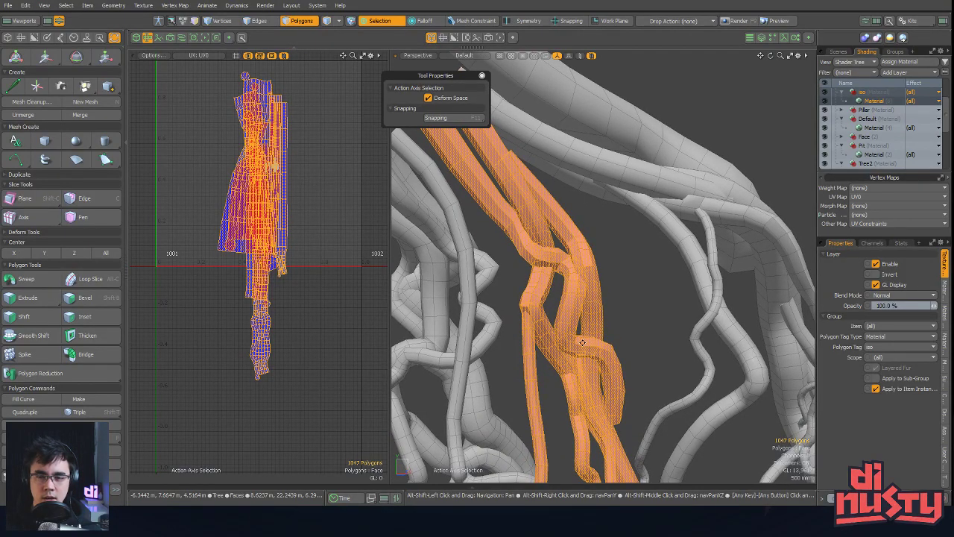
{"action": "left_click_drag", "start_coordinate": [571, 300], "coordinate": [613, 276], "text": "alt"}
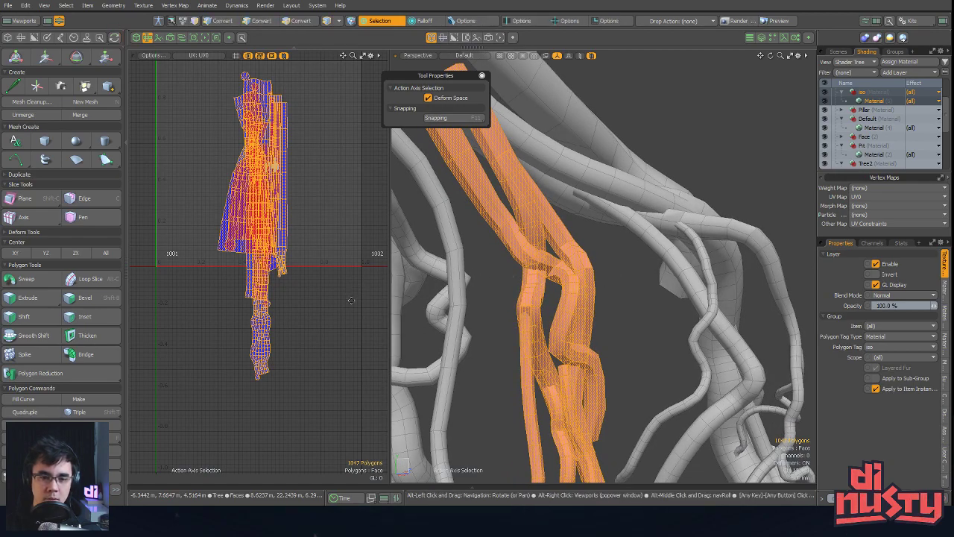
{"action": "scroll", "coordinate": [352, 299], "scroll_direction": "down", "scroll_amount": 3}
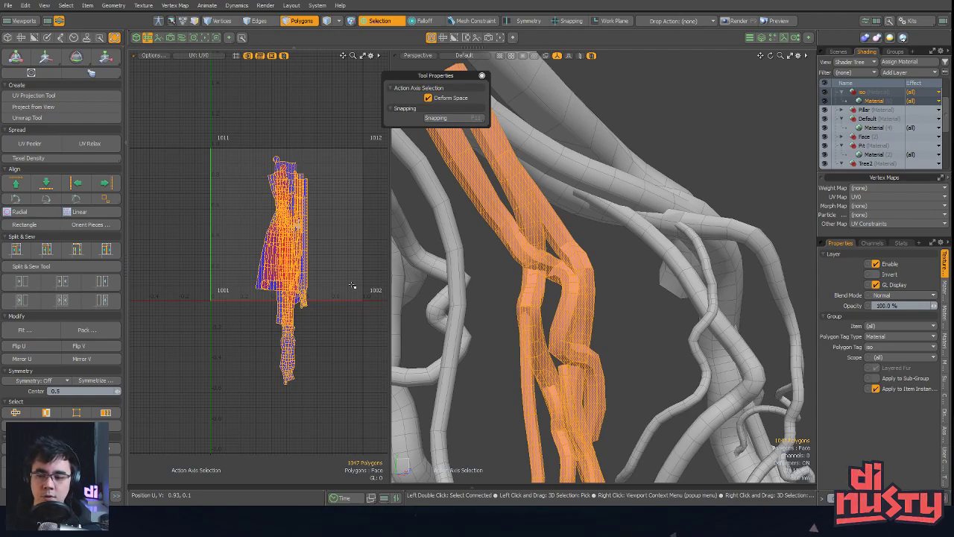
{"action": "left_click_drag", "start_coordinate": [333, 221], "coordinate": [341, 246], "text": "alt+shift"}
{"action": "left_click_drag", "start_coordinate": [341, 247], "coordinate": [358, 226], "text": "alt+shift"}
{"action": "left_click_drag", "start_coordinate": [359, 226], "coordinate": [352, 192], "text": "alt+shift"}
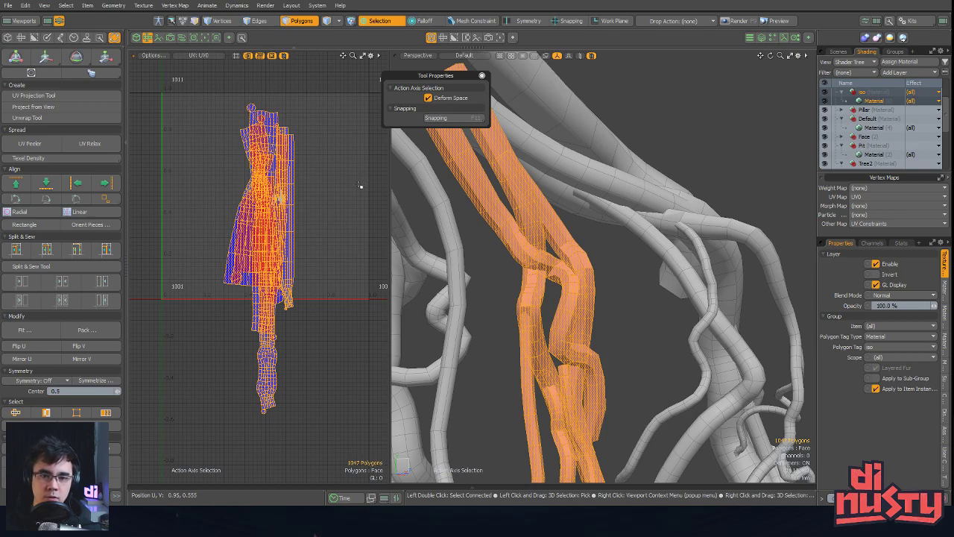
{"action": "left_click_drag", "start_coordinate": [348, 186], "coordinate": [345, 210], "text": "alt+shift"}
{"action": "left_click_drag", "start_coordinate": [344, 210], "coordinate": [344, 221], "text": "alt+shift"}
Assign the Default material to the selected vines and clear the selection
{"action": "left_click_drag", "start_coordinate": [550, 265], "coordinate": [584, 261], "text": "alt"}
{"action": "key", "text": "m"}
{"action": "left_click", "coordinate": [532, 206]}
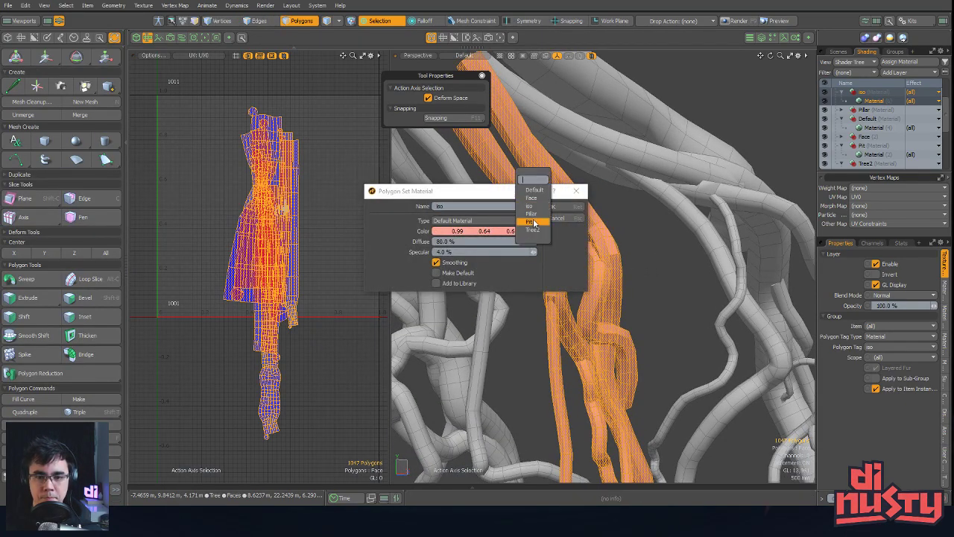
{"action": "left_click", "coordinate": [538, 192]}
{"action": "left_click", "coordinate": [564, 206]}
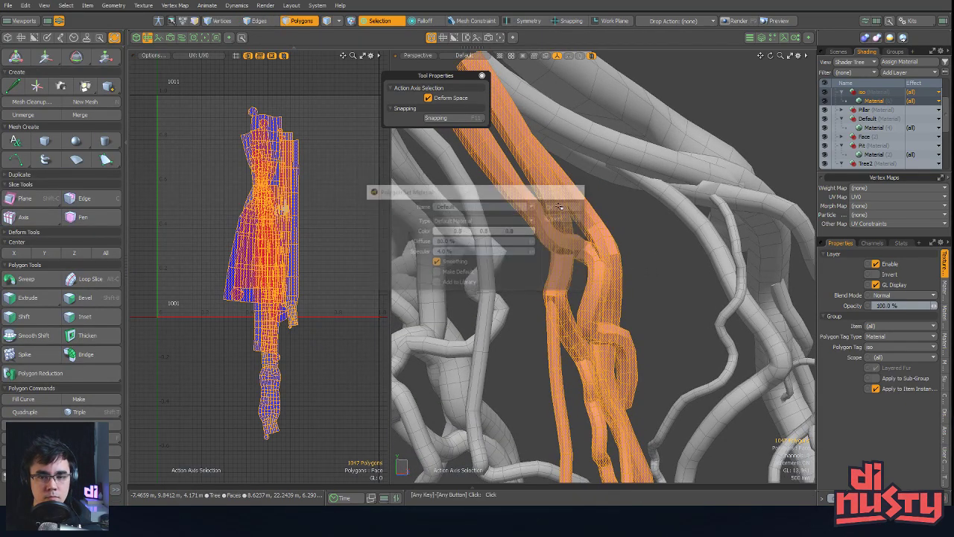
{"action": "left_click", "coordinate": [631, 213]}
Save the model, switch to Unity and inspect the vines on the reimported center tree
{"action": "left_click_drag", "start_coordinate": [631, 214], "coordinate": [648, 290], "text": "alt"}
{"action": "key", "text": "ctrl+s"}
{"action": "key", "text": "alt+Tab"}
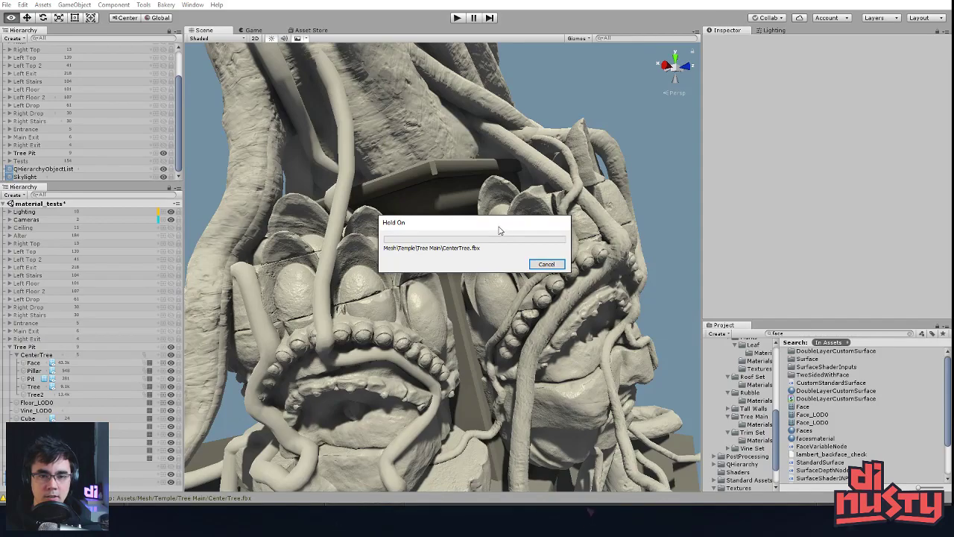
{"action": "left_click_drag", "start_coordinate": [448, 225], "coordinate": [477, 239], "text": "alt"}
{"action": "right_click_drag", "start_coordinate": [477, 239], "coordinate": [584, 270], "text": "alt"}
{"action": "left_click_drag", "start_coordinate": [584, 270], "coordinate": [426, 141], "text": "alt"}
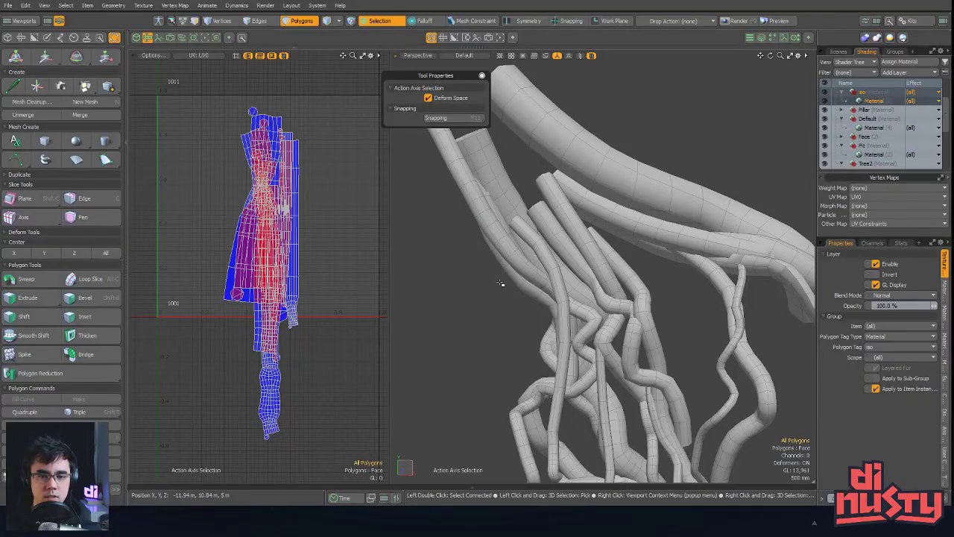
Switch back to Modo, select the long thin vine hanging in the middle and examine its island in the UV1 map
{"action": "left_click_drag", "start_coordinate": [514, 284], "coordinate": [530, 302], "text": "alt"}
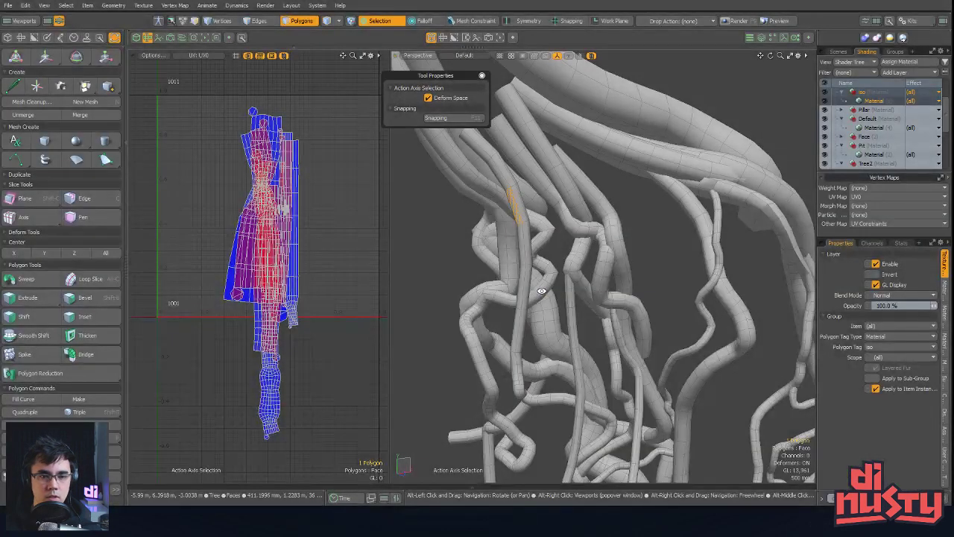
{"action": "left_click_drag", "start_coordinate": [514, 237], "coordinate": [589, 282], "text": "alt"}
{"action": "double_click", "coordinate": [589, 282]}
{"action": "mouse_move", "coordinate": [254, 292]}
{"action": "left_mouse_down", "text": "alt"}
{"action": "mouse_move", "coordinate": [220, 249]}
{"action": "mouse_move", "coordinate": [258, 274]}
{"action": "left_mouse_up", "text": "alt"}
{"action": "left_click", "coordinate": [198, 55]}
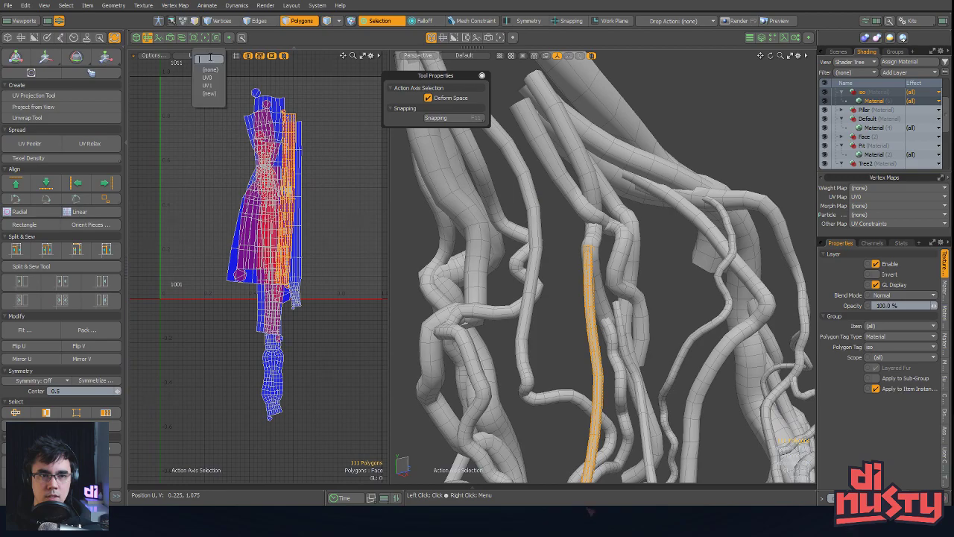
{"action": "left_click", "coordinate": [205, 82]}
{"action": "left_click_drag", "start_coordinate": [295, 143], "coordinate": [261, 234], "text": "alt+shift"}
{"action": "scroll", "coordinate": [275, 243], "scroll_direction": "down", "scroll_amount": 2}
{"action": "key", "text": "w"}
{"action": "left_click_drag", "start_coordinate": [343, 278], "coordinate": [343, 273]}
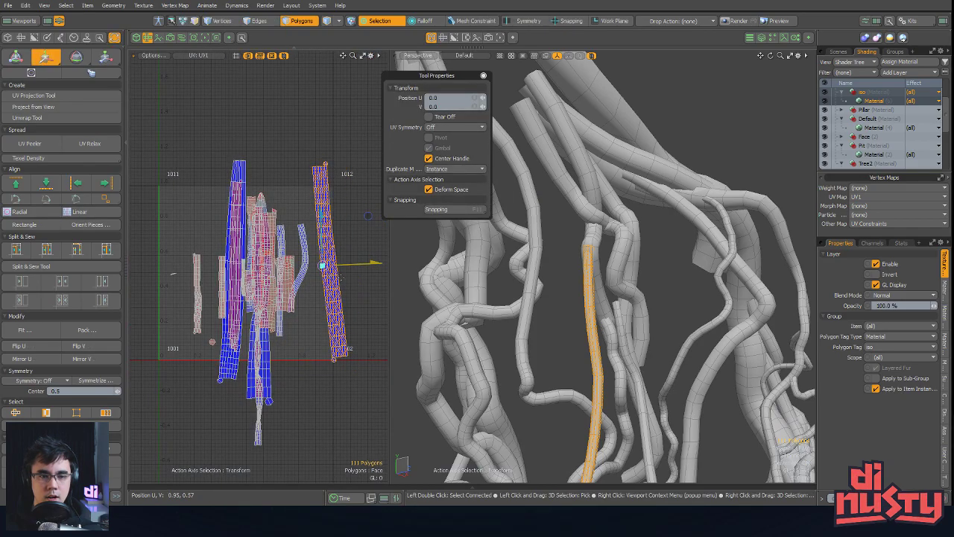
{"action": "key", "text": "space"}
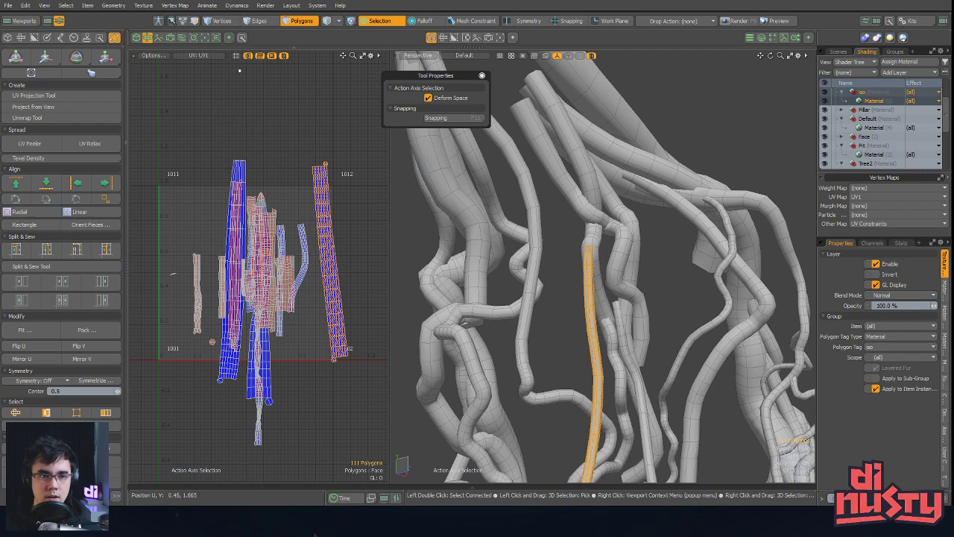
Show the UV0 map again and clear the vine selection
{"action": "left_click", "coordinate": [216, 56]}
{"action": "left_click", "coordinate": [215, 76]}
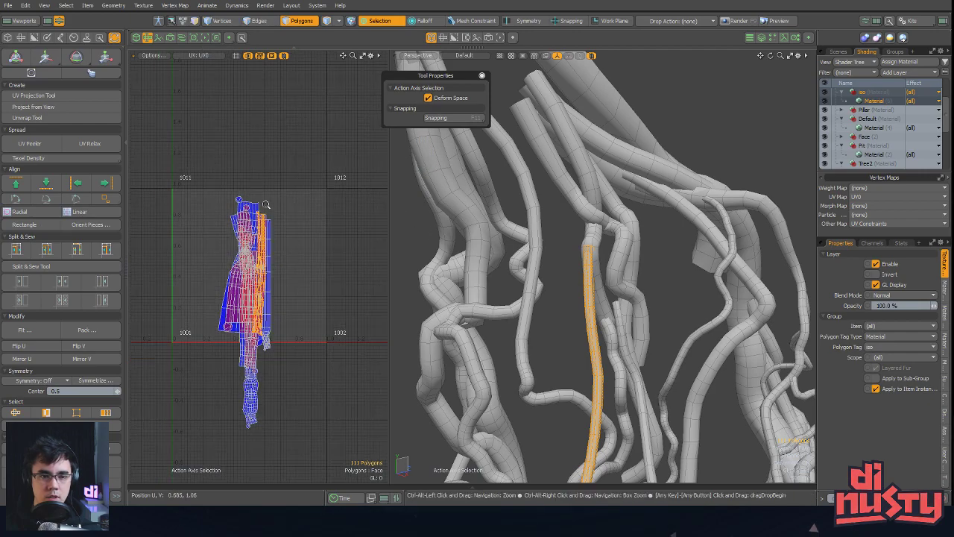
{"action": "left_click", "coordinate": [217, 90]}
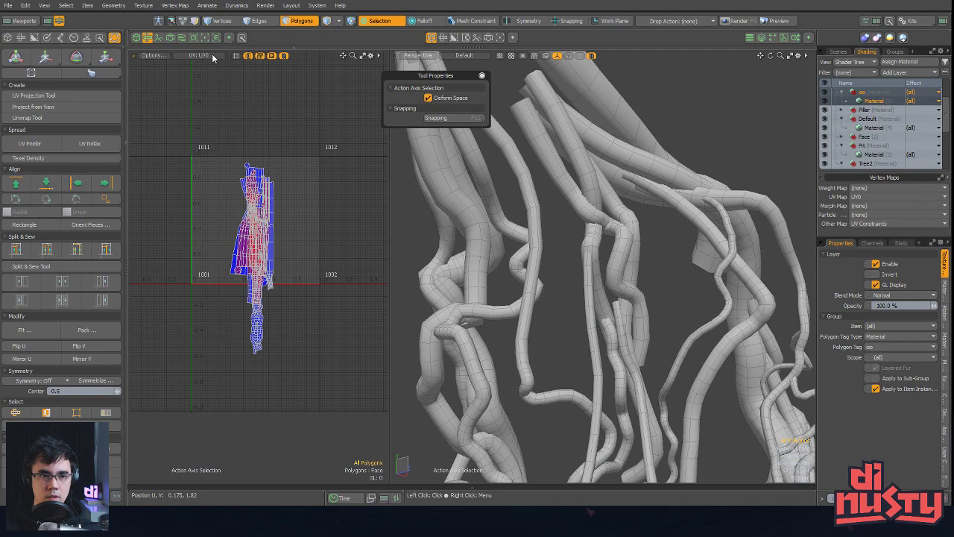
Compare the model with the tree in Unity and check the material settings of the Tree2 and Tree meshes
{"action": "key", "text": "alt+Tab"}
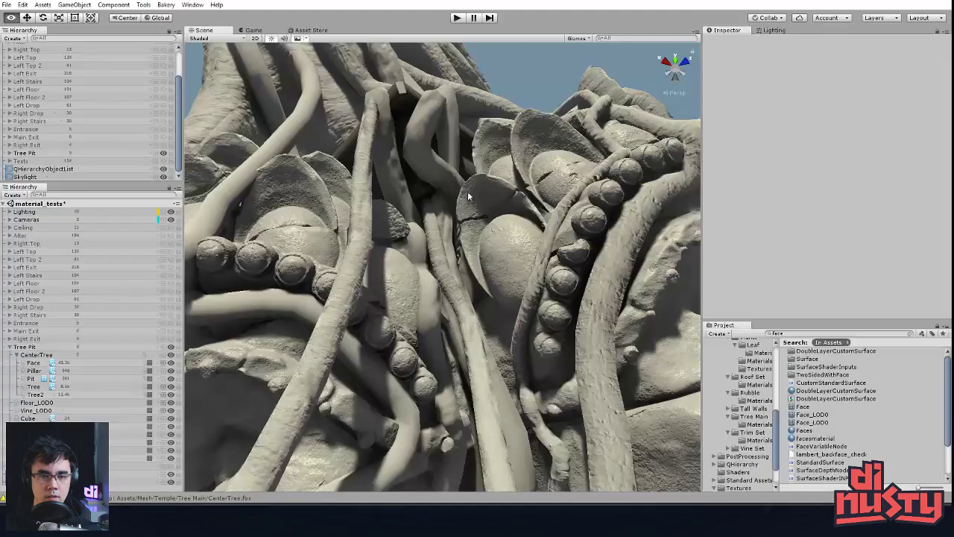
{"action": "key", "text": "alt+Tab"}
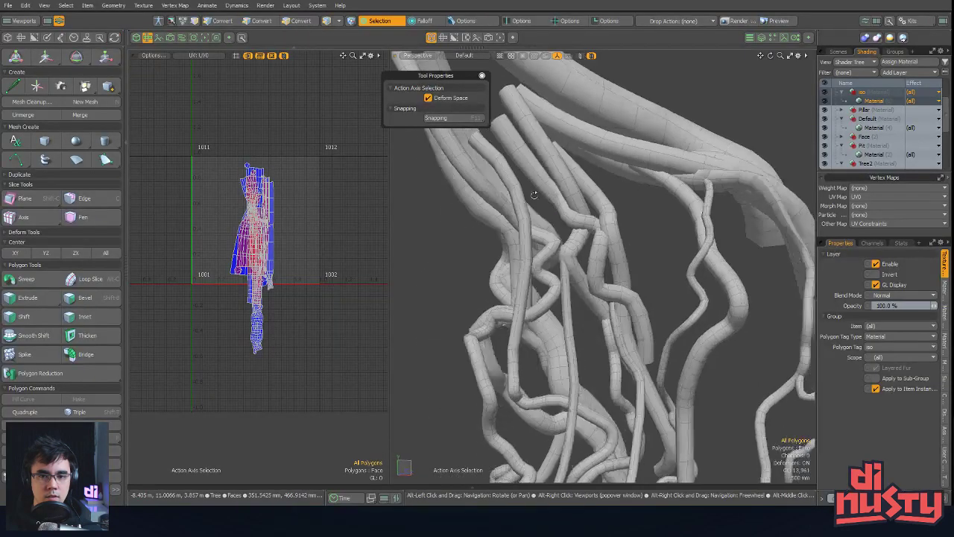
{"action": "key", "text": "alt+Tab"}
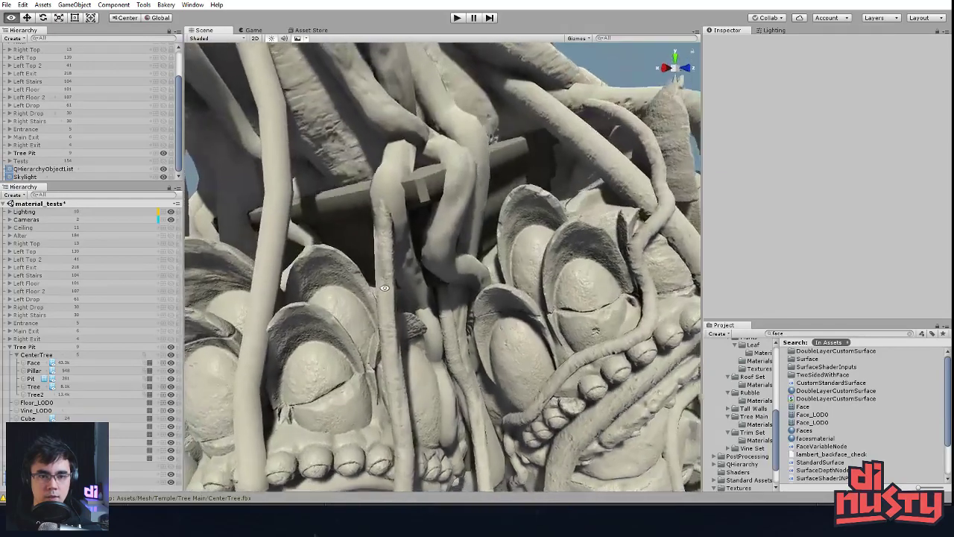
{"action": "left_click_drag", "start_coordinate": [410, 106], "coordinate": [438, 148], "text": "alt"}
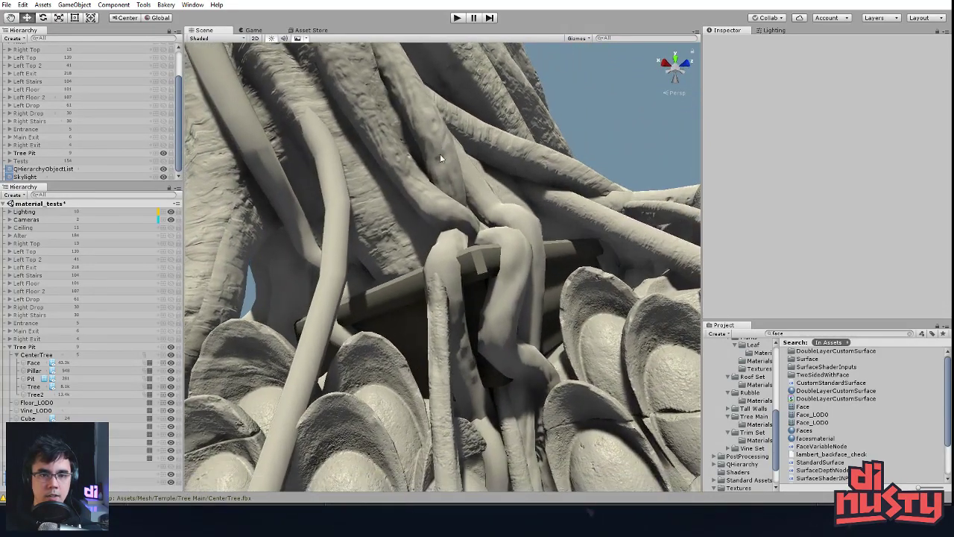
{"action": "left_click", "coordinate": [443, 200]}
{"action": "left_click_drag", "start_coordinate": [443, 200], "coordinate": [494, 324], "text": "alt"}
{"action": "left_click_drag", "start_coordinate": [364, 213], "coordinate": [394, 237], "text": "alt"}
{"action": "left_click", "coordinate": [393, 237]}
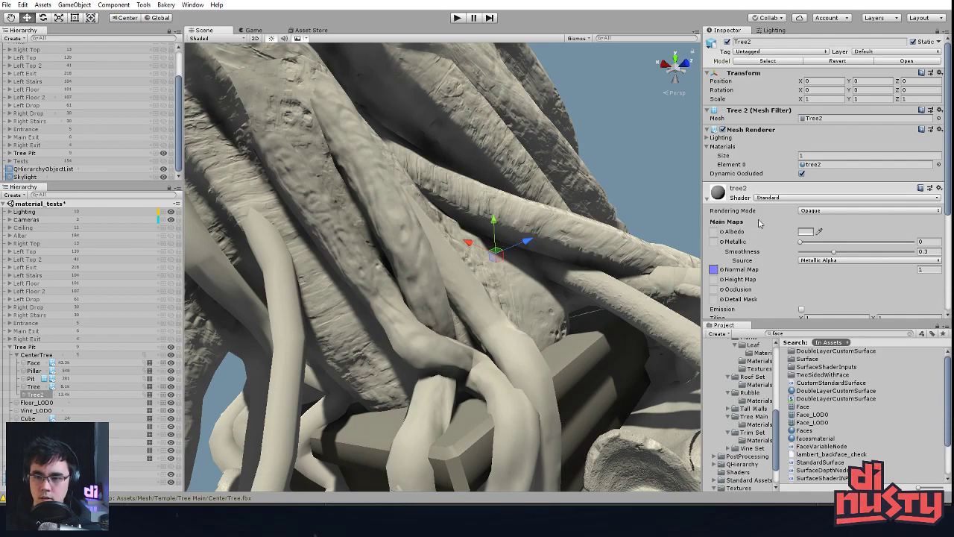
{"action": "left_click", "coordinate": [495, 156]}
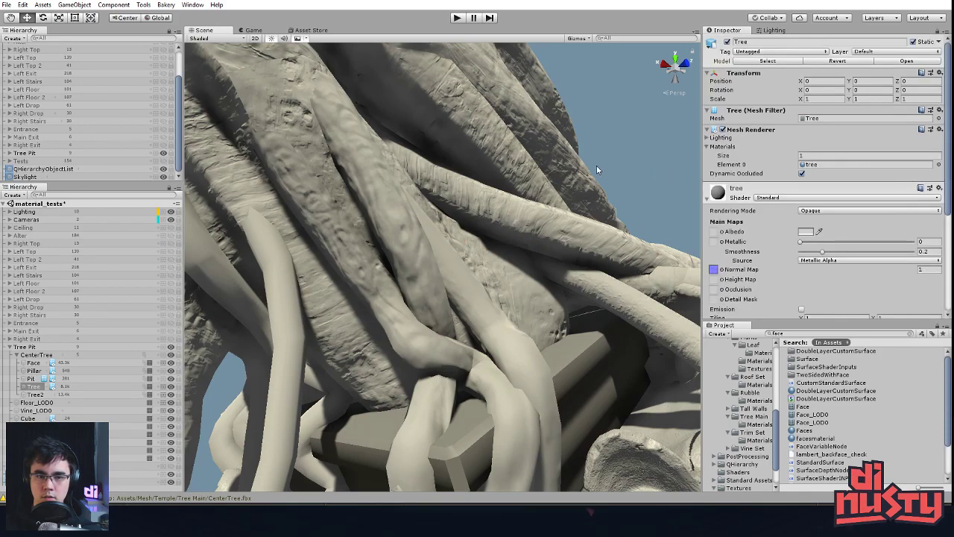
Switch to Modo, check the large upper root's assigned material without changing it and clear the selection
{"action": "key", "text": "alt+Tab"}
{"action": "double_click", "coordinate": [609, 120]}
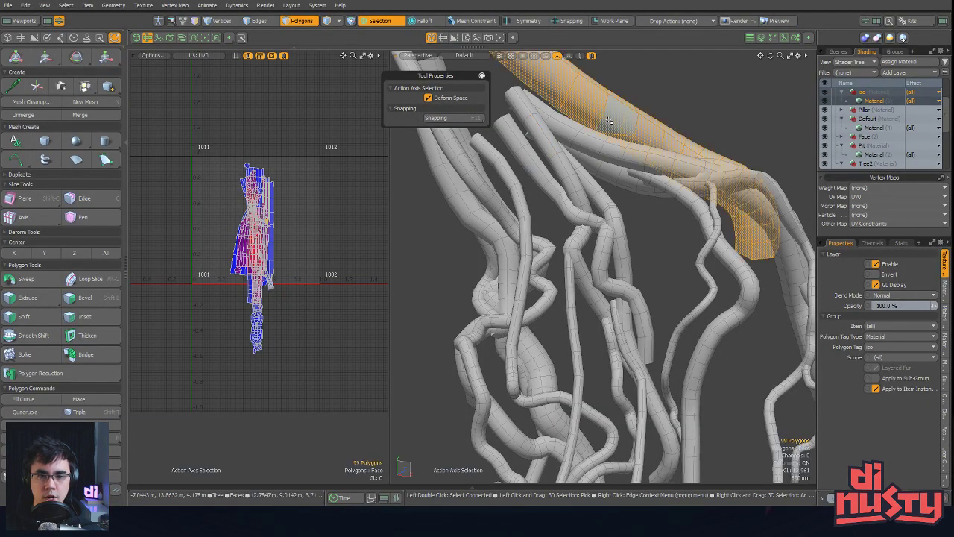
{"action": "key", "text": "m"}
{"action": "left_click", "coordinate": [575, 191]}
{"action": "left_click", "coordinate": [622, 116]}
{"action": "left_click_drag", "start_coordinate": [626, 123], "coordinate": [682, 161], "text": "alt"}
Switch to Unity, check which vines belong to Tree2 and select the Tree mesh
{"action": "key", "text": "alt+Tab"}
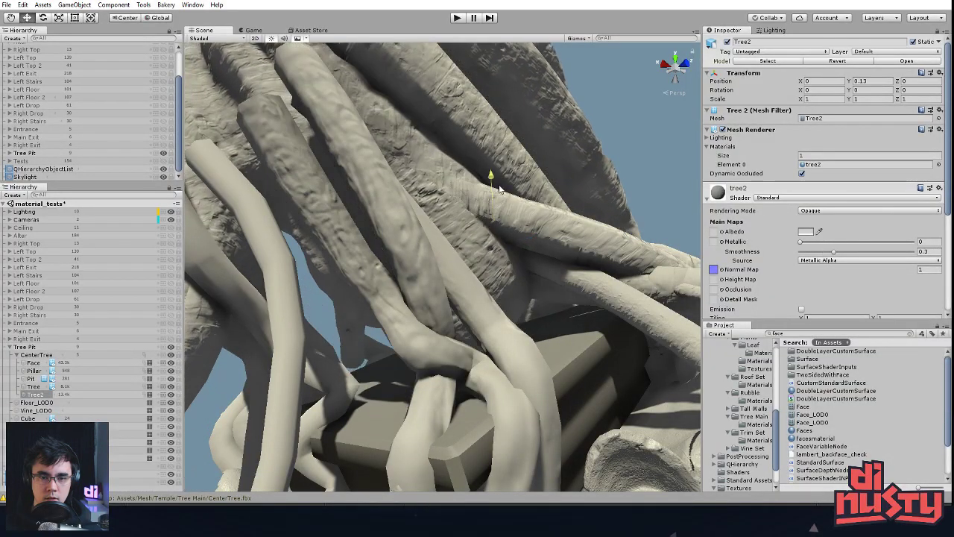
{"action": "left_click", "coordinate": [604, 242]}
{"action": "left_click_drag", "start_coordinate": [592, 207], "coordinate": [520, 258], "text": "alt"}
Try to move the pillar behind the tree vines, undo the move and clear the selection
{"action": "scroll", "coordinate": [552, 242], "scroll_direction": "down", "scroll_amount": 4}
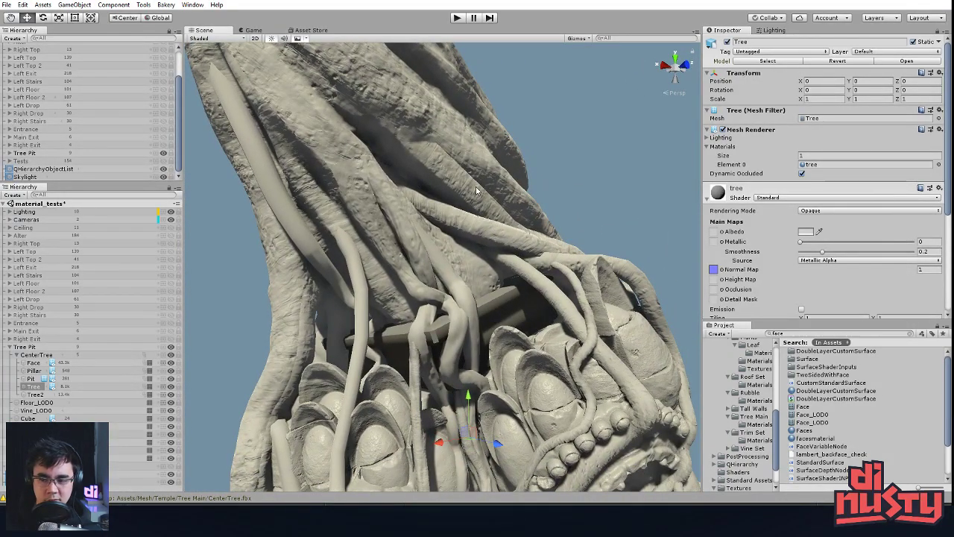
{"action": "mouse_move", "coordinate": [491, 215]}
{"action": "left_mouse_down", "text": "alt"}
{"action": "mouse_move", "coordinate": [490, 241]}
{"action": "mouse_move", "coordinate": [485, 220]}
{"action": "left_mouse_up", "text": "alt"}
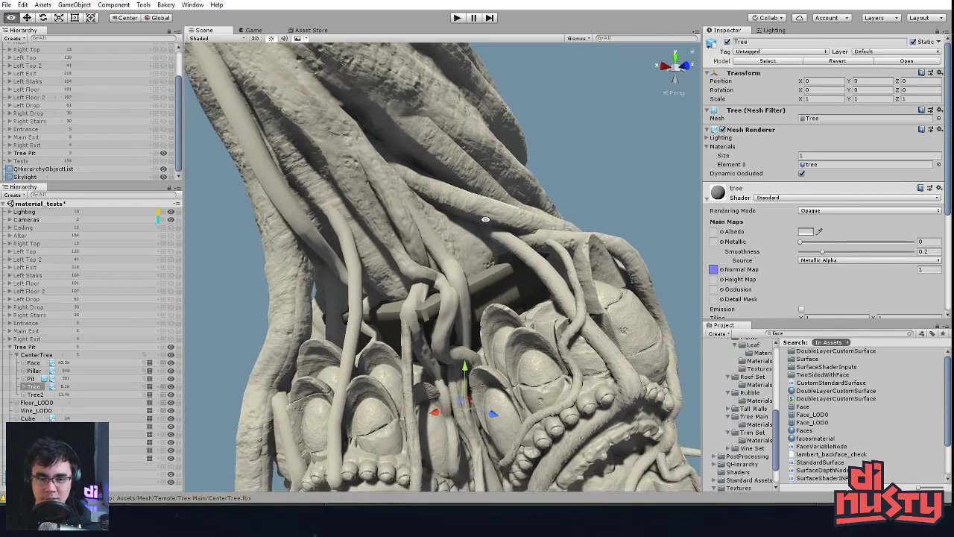
{"action": "left_click", "coordinate": [458, 292]}
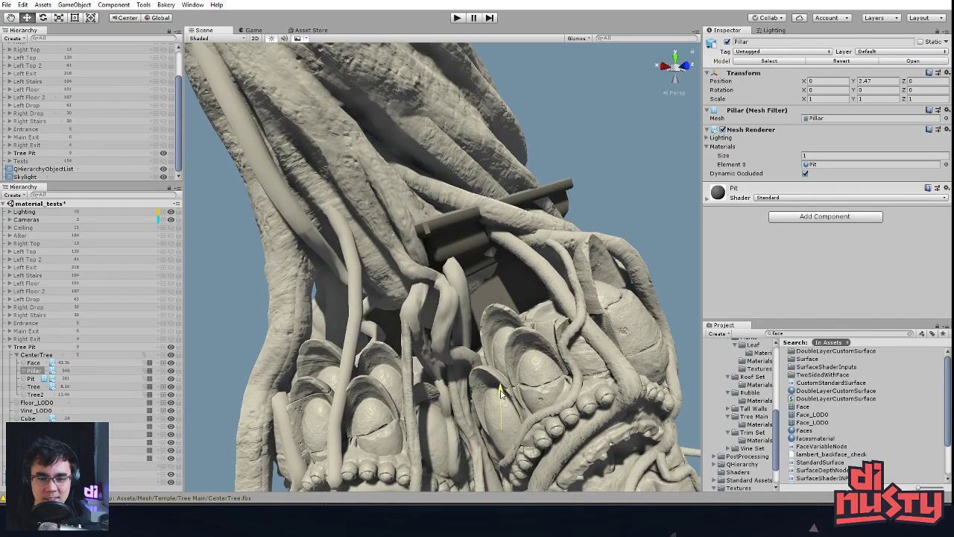
{"action": "left_click", "coordinate": [449, 323]}
{"action": "left_click", "coordinate": [472, 161]}
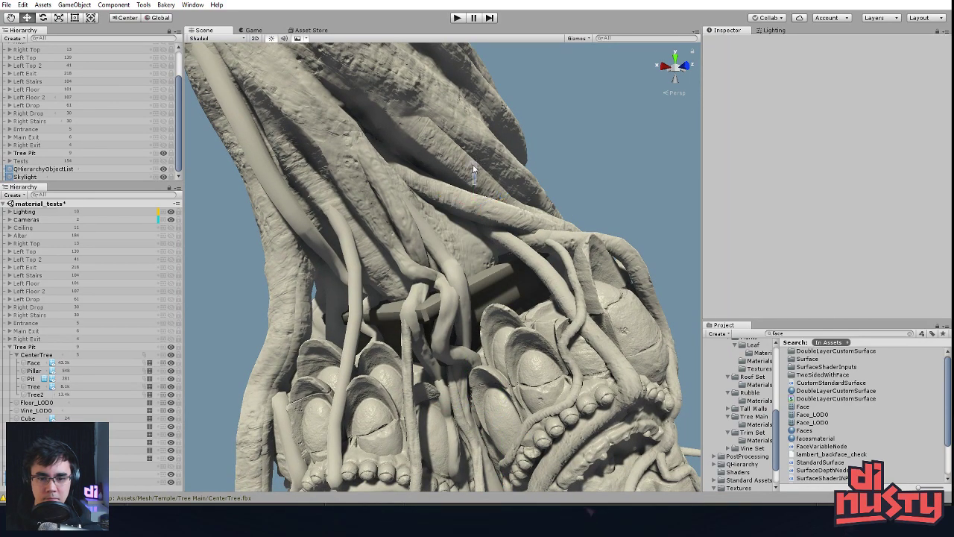
{"action": "left_click", "coordinate": [464, 292]}
{"action": "left_click_drag", "start_coordinate": [466, 387], "coordinate": [481, 326]}
{"action": "key", "text": "ctrl+z"}
{"action": "left_click", "coordinate": [584, 179]}
Examine the surface detail of the upper roots and vines around the pillar up close, ending with the Tree mesh selected
{"action": "left_click_drag", "start_coordinate": [592, 226], "coordinate": [591, 233], "text": "alt"}
{"action": "middle_click_drag", "start_coordinate": [591, 233], "coordinate": [585, 194]}
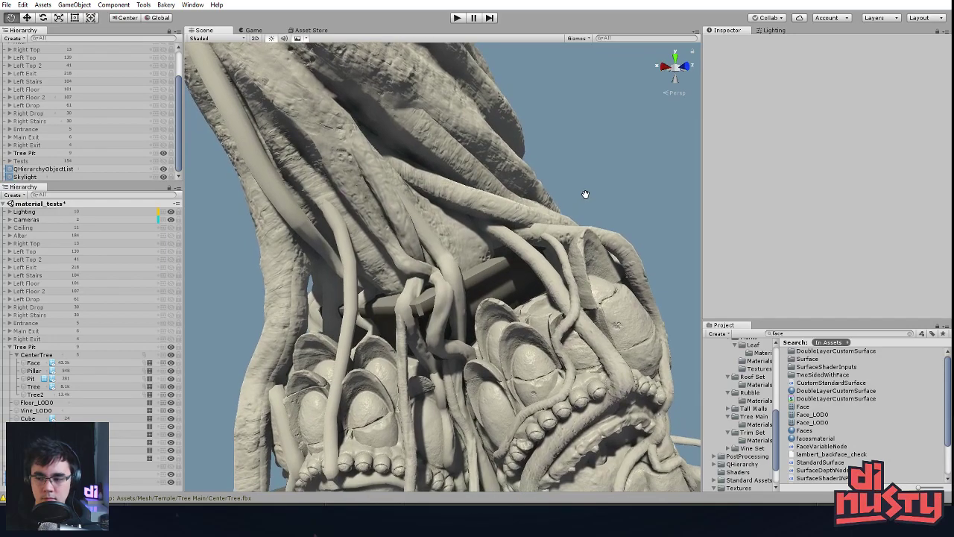
{"action": "left_click_drag", "start_coordinate": [585, 193], "coordinate": [598, 217], "text": "alt"}
{"action": "right_click_drag", "start_coordinate": [541, 226], "coordinate": [490, 230]}
{"action": "middle_click_drag", "start_coordinate": [491, 235], "coordinate": [415, 167]}
{"action": "right_click_drag", "start_coordinate": [522, 209], "coordinate": [437, 202]}
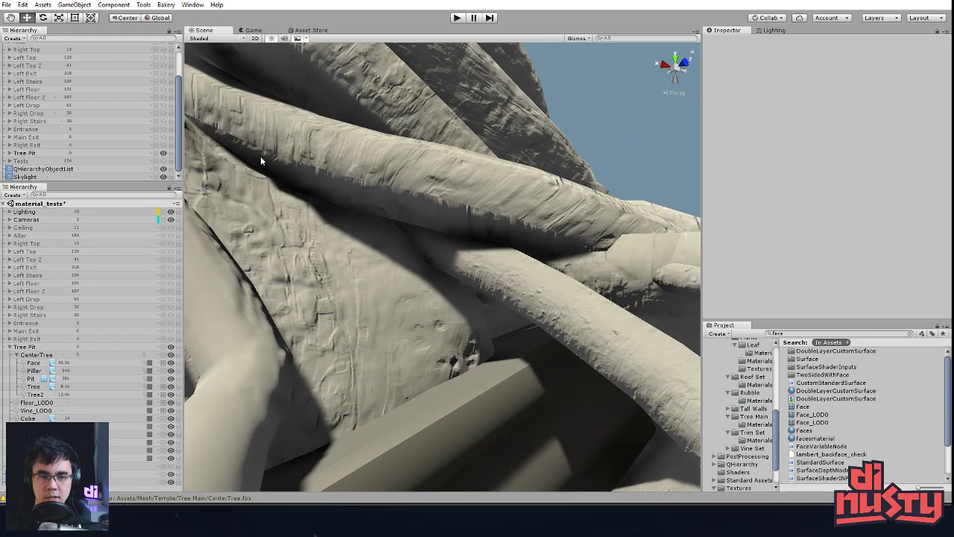
{"action": "mouse_move", "coordinate": [561, 215]}
{"action": "right_mouse_down"}
{"action": "mouse_move", "coordinate": [543, 192]}
{"action": "mouse_move", "coordinate": [343, 277]}
{"action": "mouse_move", "coordinate": [464, 202]}
{"action": "mouse_move", "coordinate": [514, 259]}
{"action": "right_mouse_up"}
{"action": "right_click_drag", "start_coordinate": [396, 248], "coordinate": [548, 256]}
{"action": "left_click", "coordinate": [432, 237]}
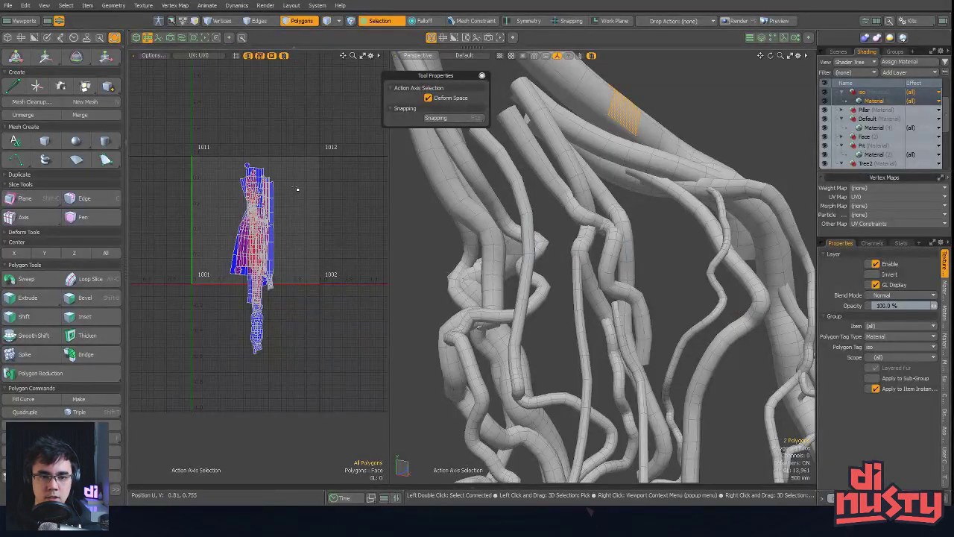
Switch to Modo and check which central vines the overlapping UV0 shells belong to by selecting their connected polygons
{"action": "left_click", "coordinate": [291, 173]}
{"action": "right_click_drag", "start_coordinate": [332, 259], "coordinate": [281, 129]}
{"action": "left_click", "coordinate": [283, 175]}
{"action": "left_click_drag", "start_coordinate": [515, 197], "coordinate": [574, 240], "text": "alt"}
{"action": "double_click", "coordinate": [574, 240]}
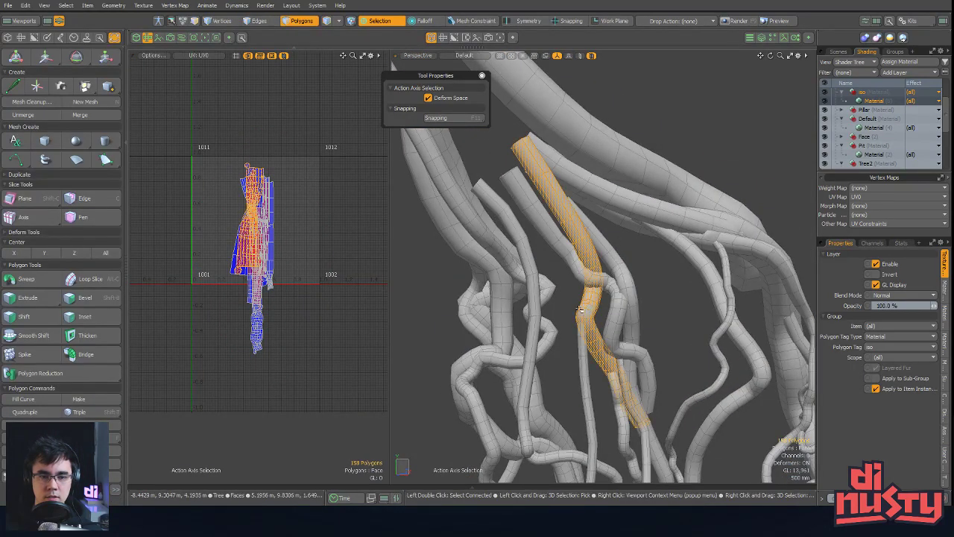
{"action": "scroll", "coordinate": [291, 194], "scroll_direction": "up", "scroll_amount": 3}
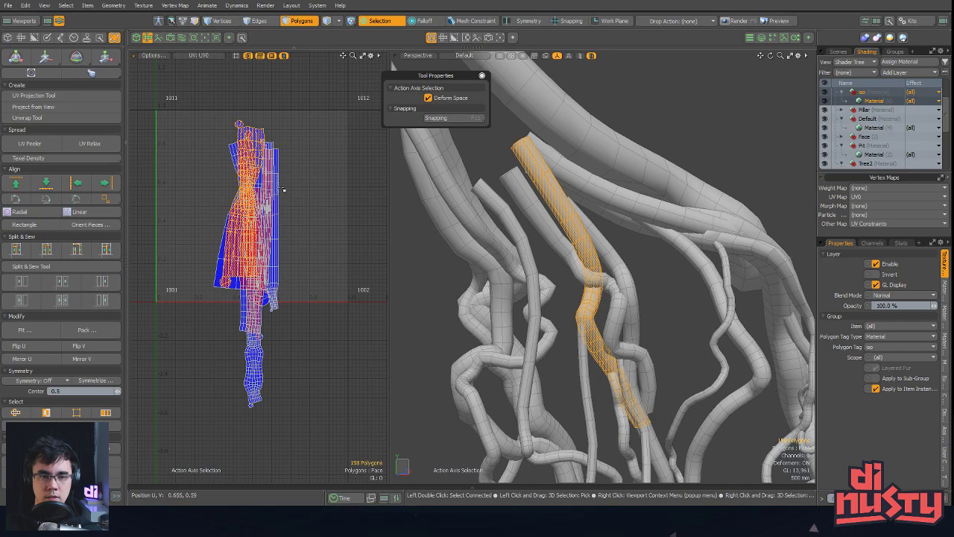
{"action": "right_click_drag", "start_coordinate": [317, 228], "coordinate": [279, 229]}
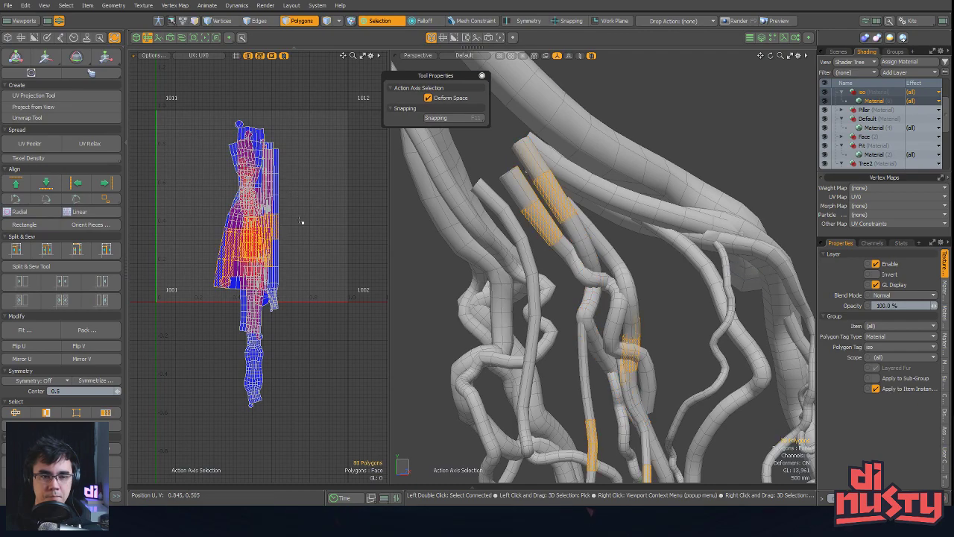
{"action": "key", "text": "bracketright"}
{"action": "left_click_drag", "start_coordinate": [630, 325], "coordinate": [597, 313], "text": "alt"}
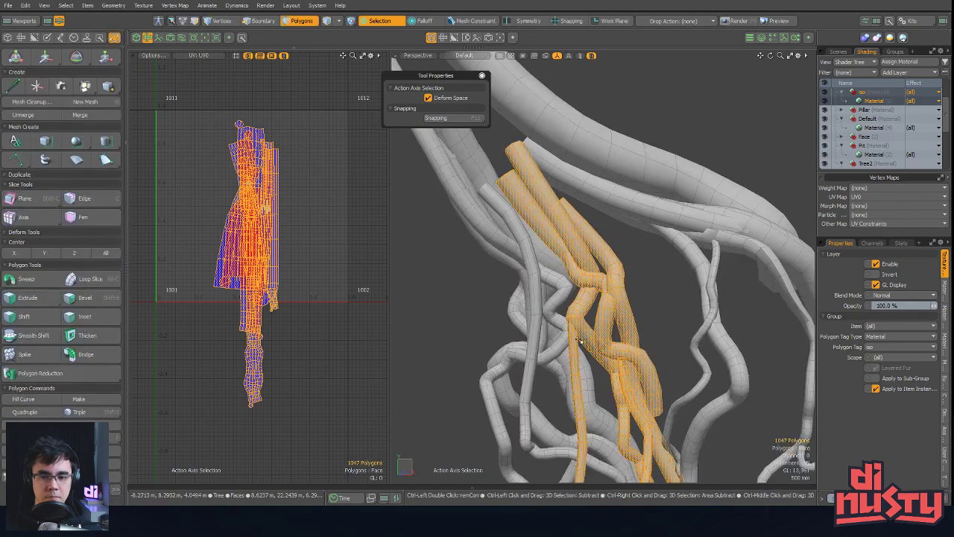
Select the thin central vine's UV shell and move it along U, clear of the overlapping stack
{"action": "left_click", "coordinate": [266, 203]}
{"action": "key", "text": "w"}
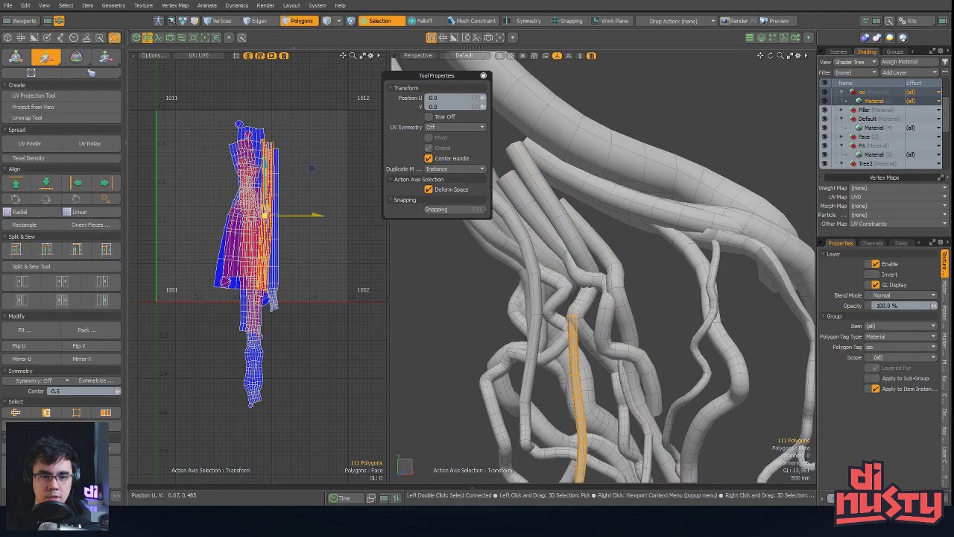
{"action": "left_click_drag", "start_coordinate": [265, 214], "coordinate": [310, 216]}
{"action": "key", "text": "space"}
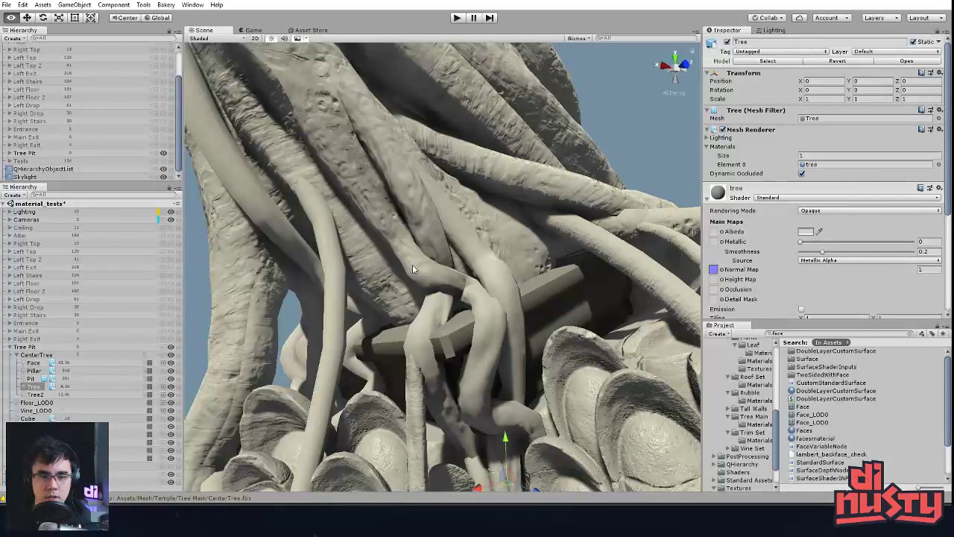
Compare the vines with Unity, select the second thin vine in Modo and move its UV shell beside the first separated one
{"action": "left_click_drag", "start_coordinate": [412, 264], "coordinate": [499, 328], "text": "alt"}
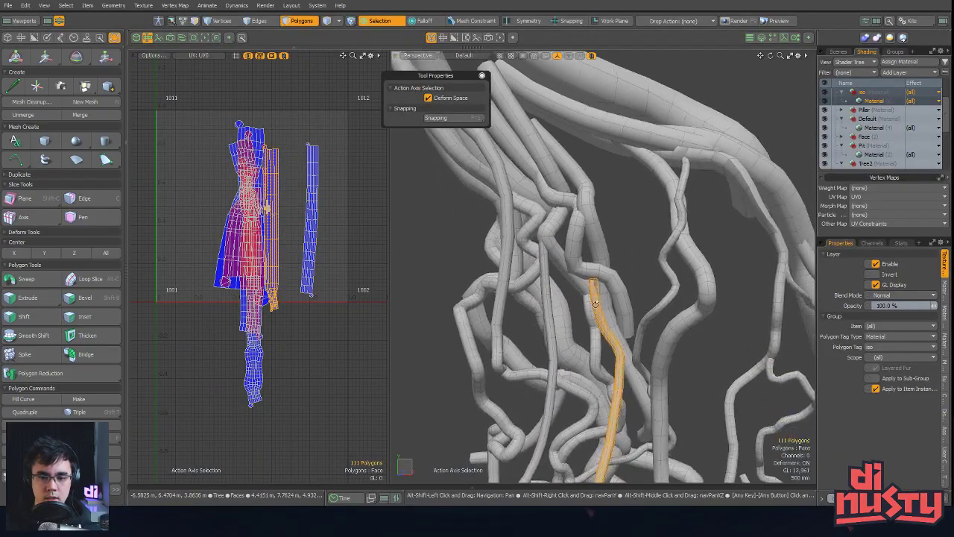
{"action": "left_click_drag", "start_coordinate": [566, 336], "coordinate": [590, 311], "text": "alt"}
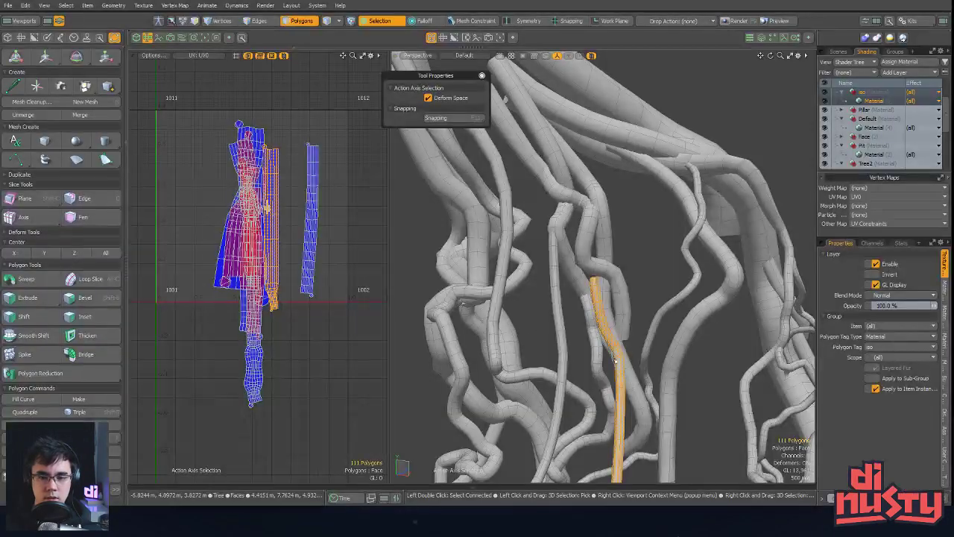
{"action": "left_click", "coordinate": [598, 315]}
{"action": "double_click", "coordinate": [597, 314]}
{"action": "double_click", "coordinate": [558, 314], "text": "shift"}
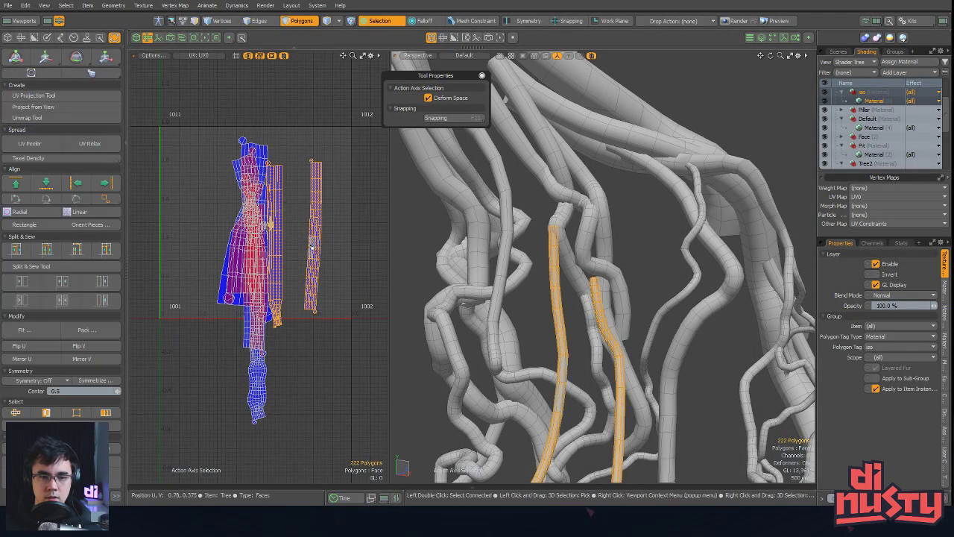
{"action": "double_click", "coordinate": [278, 242]}
{"action": "key", "text": "w"}
{"action": "left_click_drag", "start_coordinate": [277, 243], "coordinate": [337, 235]}
{"action": "key", "text": "q"}
Select the thicker central vines' overlapping UV shells with their connected polygons and scale them uniformly to 208.5%
{"action": "left_click", "coordinate": [273, 226]}
{"action": "left_click", "coordinate": [289, 170]}
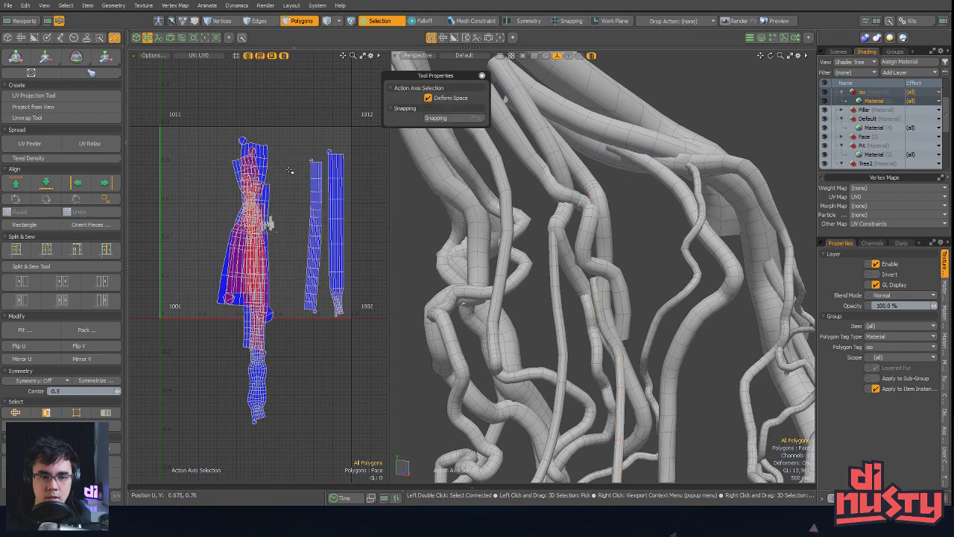
{"action": "key", "text": "bracketright"}
{"action": "scroll", "coordinate": [292, 215], "scroll_direction": "down", "scroll_amount": 1}
{"action": "left_click_drag", "start_coordinate": [293, 215], "coordinate": [283, 225], "text": "alt"}
{"action": "key", "text": "alt+Tab"}
{"action": "left_click_drag", "start_coordinate": [359, 225], "coordinate": [355, 257], "text": "alt"}
{"action": "key", "text": "alt+Tab"}
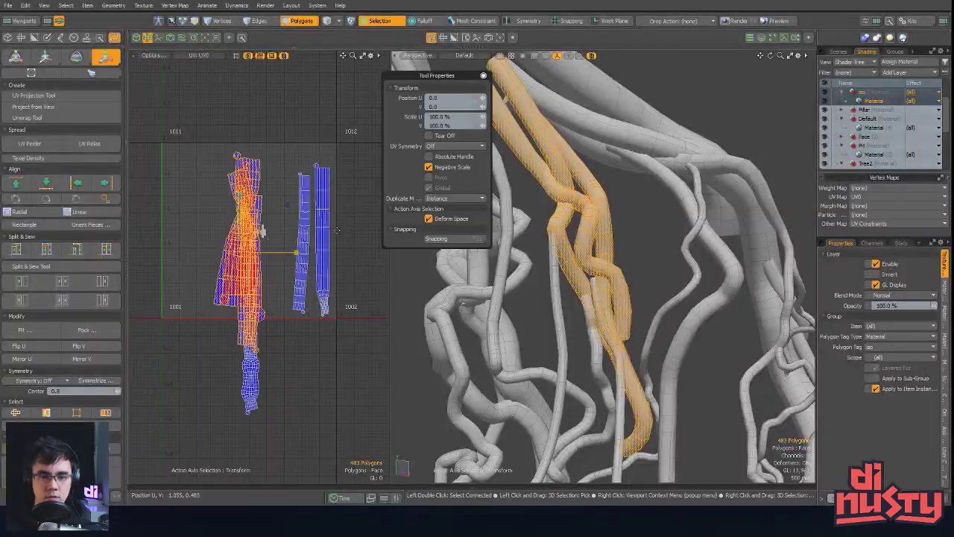
{"action": "left_click_drag", "start_coordinate": [284, 209], "coordinate": [337, 209]}
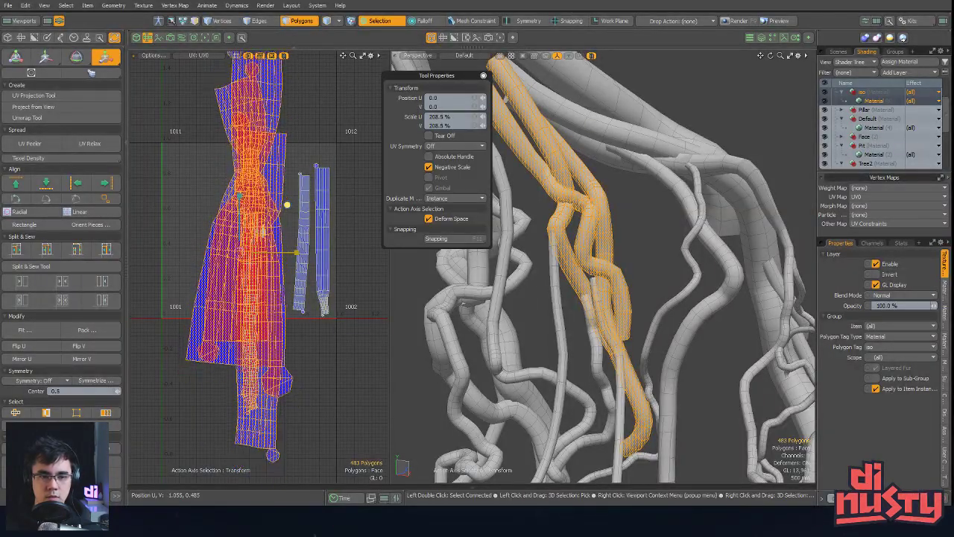
{"action": "key", "text": "w"}
Reload the updated CenterTree.fbx in Unity and examine the rescaled vine surfaces around the pillar
{"action": "key", "text": "alt+Tab"}
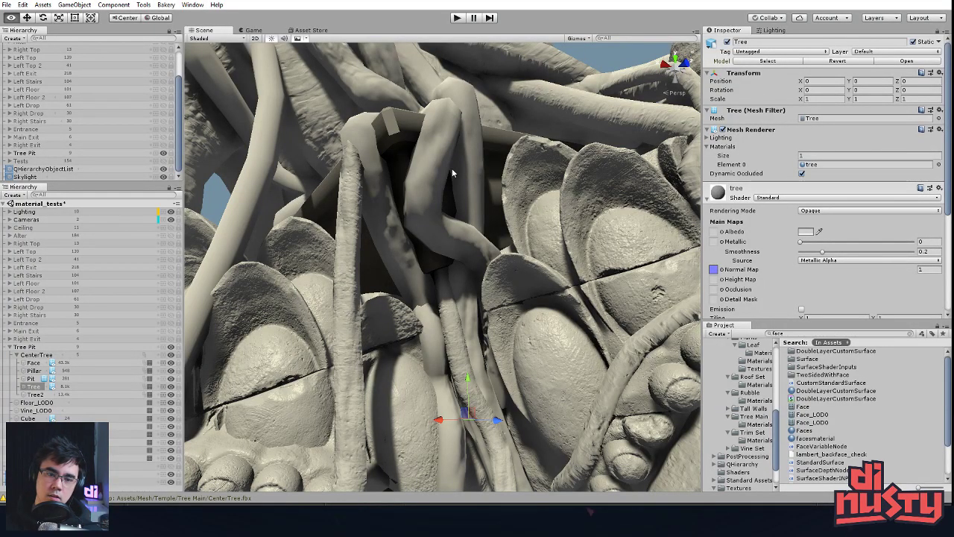
{"action": "left_click_drag", "start_coordinate": [451, 167], "coordinate": [460, 181], "text": "alt"}
{"action": "key", "text": "alt+Tab"}
{"action": "key", "text": "alt+Tab"}
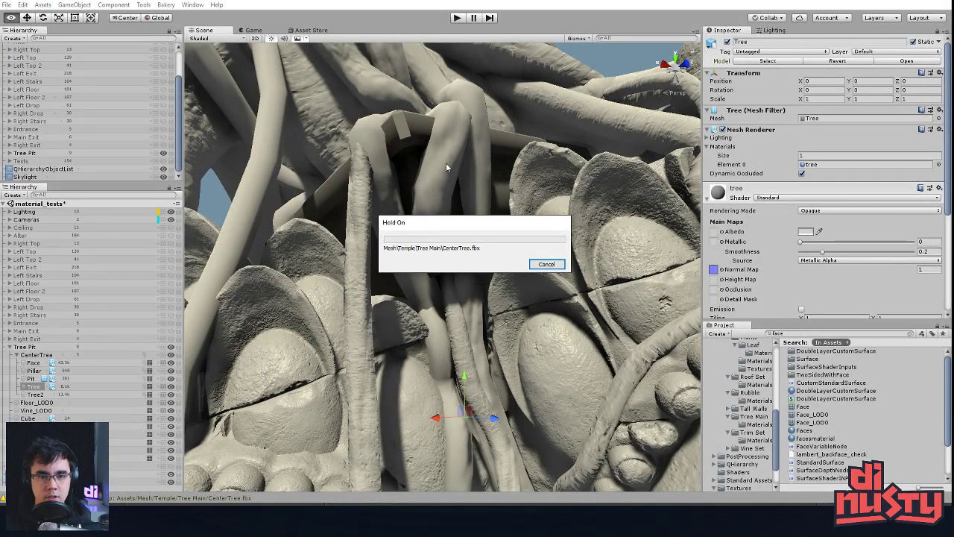
{"action": "left_click_drag", "start_coordinate": [446, 162], "coordinate": [460, 241], "text": "alt"}
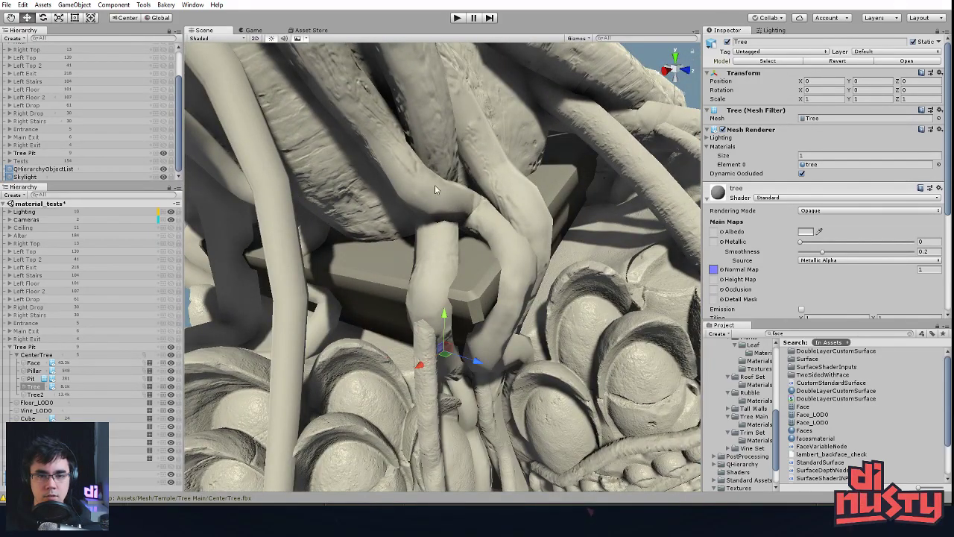
{"action": "left_click_drag", "start_coordinate": [441, 196], "coordinate": [420, 163], "text": "alt"}
{"action": "left_click_drag", "start_coordinate": [436, 240], "coordinate": [398, 293], "text": "alt"}
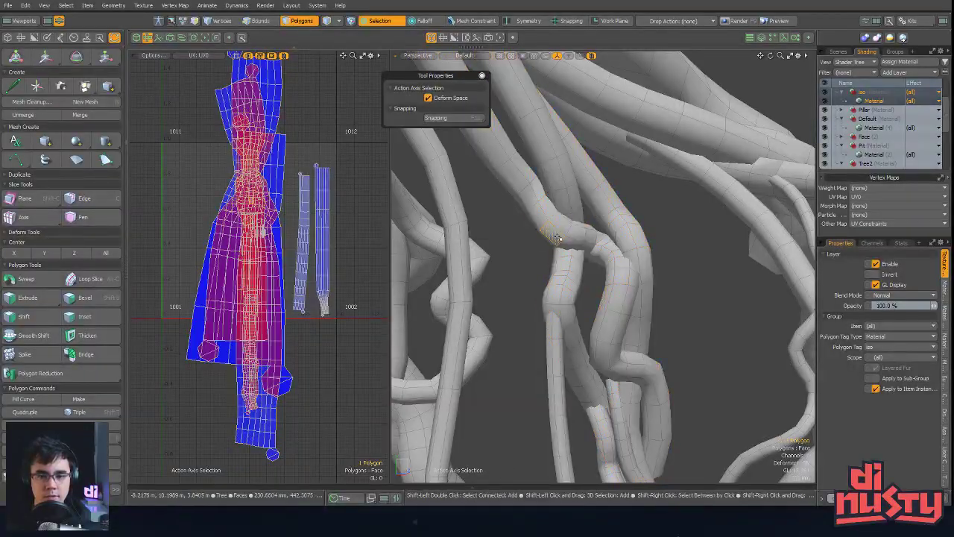
Switch to Modo, select the whole bent vine above the pillar and move its pinched UV shell out of the overlap along U
{"action": "key", "text": "shift+a"}
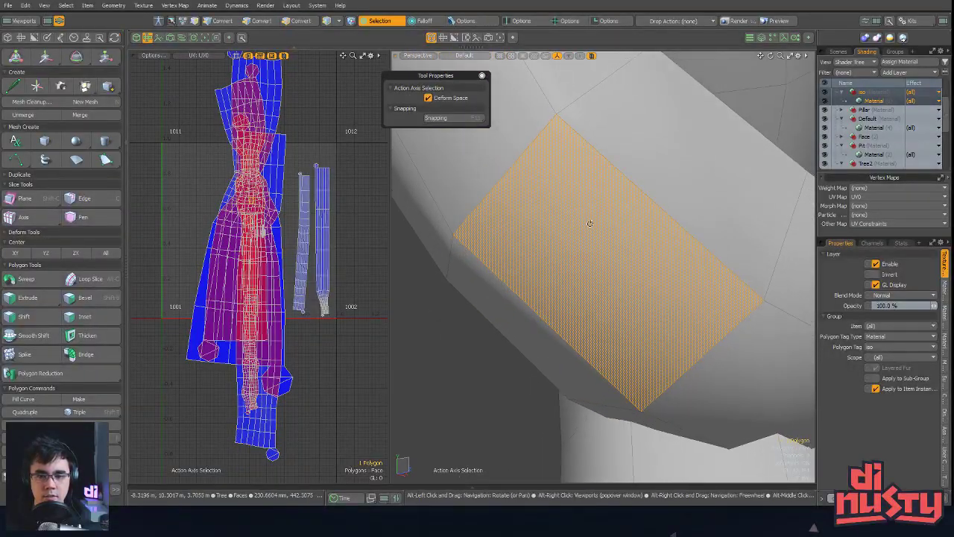
{"action": "left_click_drag", "start_coordinate": [587, 222], "coordinate": [607, 226], "text": "ctrl+alt"}
{"action": "key", "text": "shift+a"}
{"action": "left_click_drag", "start_coordinate": [326, 249], "coordinate": [255, 247], "text": "ctrl+alt"}
{"action": "key", "text": "bracketright"}
{"action": "key", "text": "w"}
{"action": "key", "text": "space"}
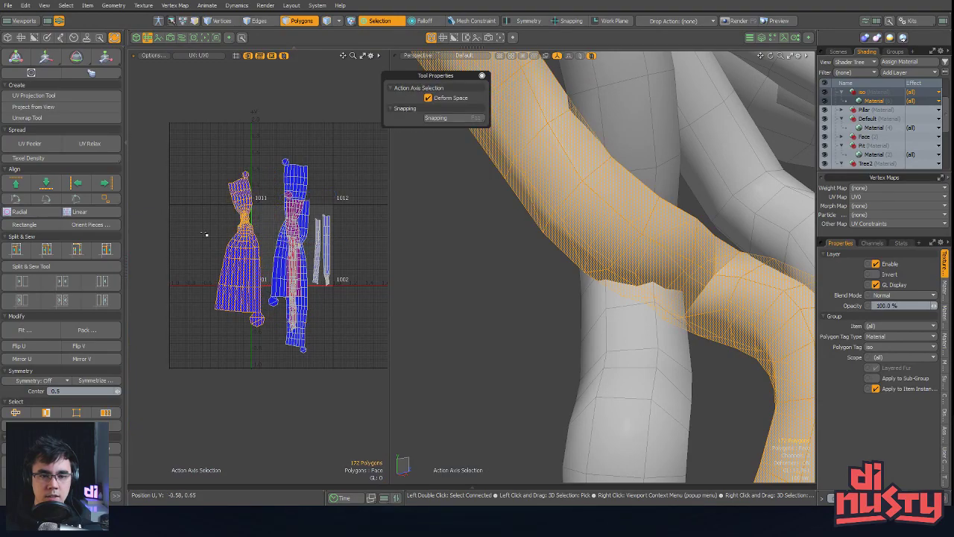
Use Element Move with falloff to pull the bent vine's UV shell outward at its edge just below the pinched section
{"action": "left_click", "coordinate": [594, 206]}
{"action": "left_click_drag", "start_coordinate": [626, 250], "coordinate": [650, 261]}
{"action": "left_click_drag", "start_coordinate": [287, 249], "coordinate": [351, 246], "text": "ctrl+alt"}
{"action": "left_click_drag", "start_coordinate": [246, 239], "coordinate": [307, 213], "text": "alt+shift"}
{"action": "left_click", "coordinate": [318, 187]}
{"action": "key", "text": "t"}
{"action": "left_click", "coordinate": [284, 221]}
{"action": "left_click_drag", "start_coordinate": [201, 220], "coordinate": [158, 212]}
{"action": "left_click_drag", "start_coordinate": [168, 268], "coordinate": [146, 265]}
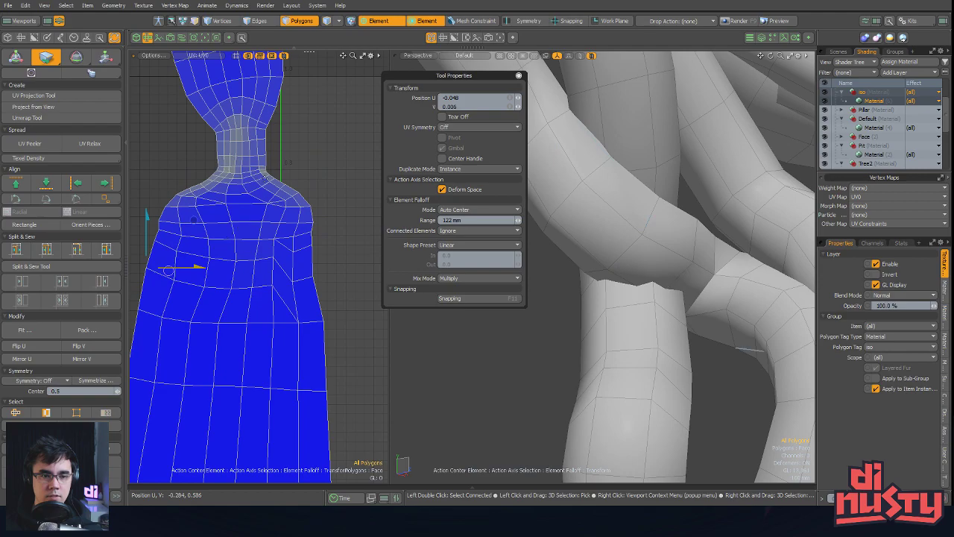
{"action": "scroll", "coordinate": [262, 170], "scroll_direction": "down", "scroll_amount": 3}
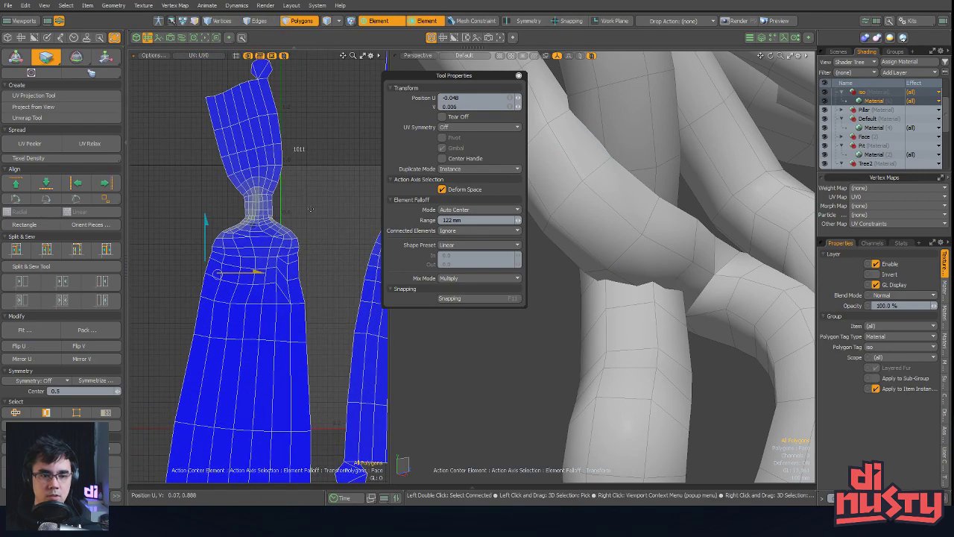
Switch to Unity, examine the reshaped vine above the pillar, check the Tree2 mesh's material and clear the selection
{"action": "key", "text": "alt+Tab"}
{"action": "key", "text": "alt+Tab"}
{"action": "key", "text": "alt+Tab"}
{"action": "key", "text": "alt+Tab"}
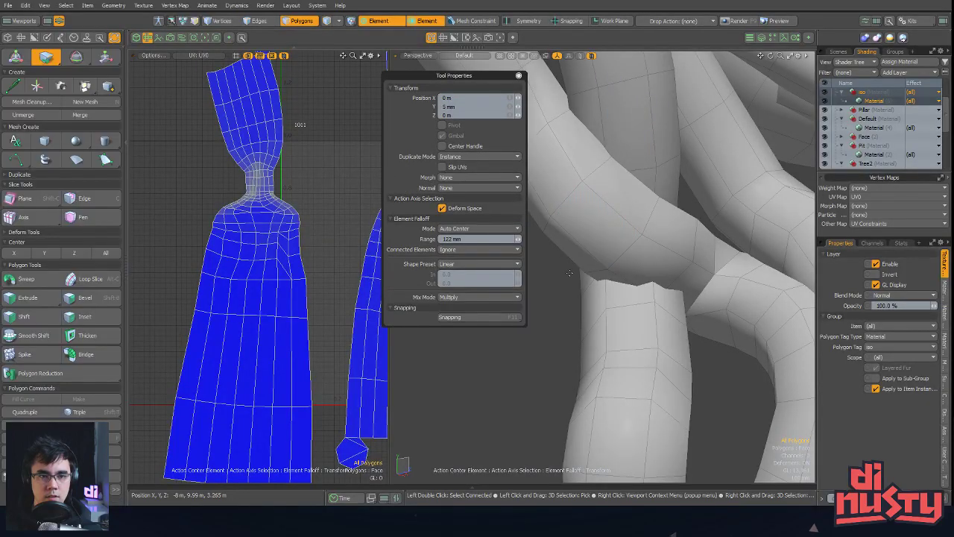
{"action": "key", "text": "alt+Tab"}
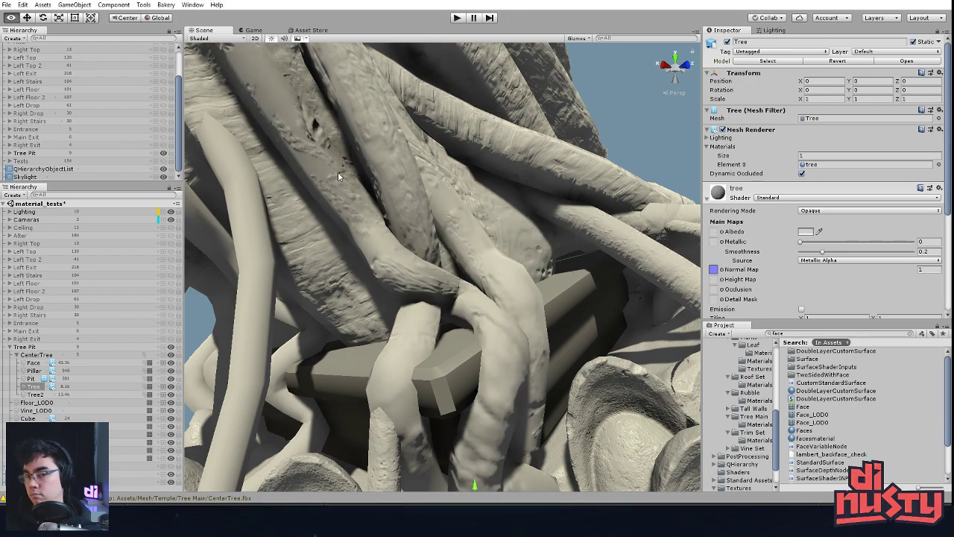
{"action": "left_click", "coordinate": [493, 216]}
{"action": "left_click_drag", "start_coordinate": [492, 216], "coordinate": [504, 174], "text": "alt"}
{"action": "scroll", "coordinate": [440, 219], "scroll_direction": "down", "scroll_amount": 5}
{"action": "scroll", "coordinate": [442, 202], "scroll_direction": "up", "scroll_amount": 4}
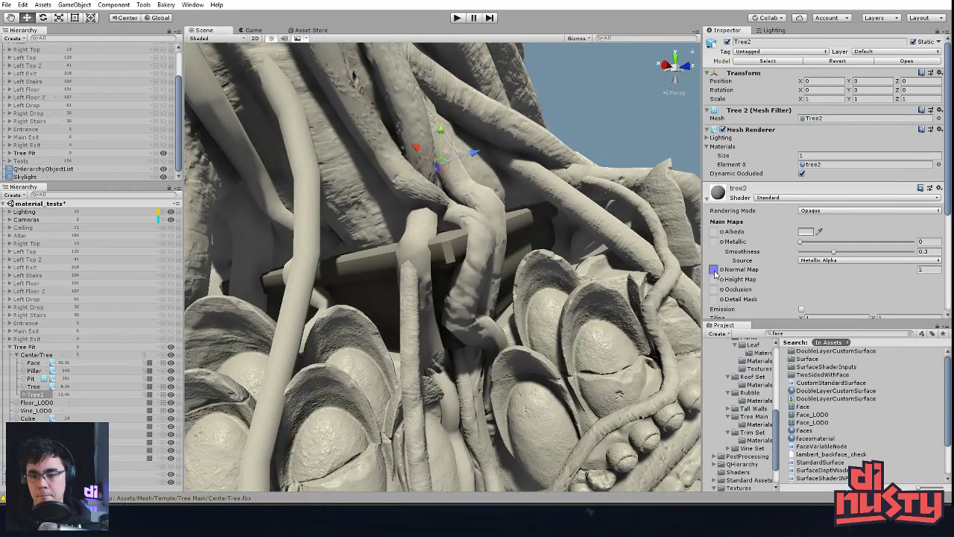
{"action": "left_click", "coordinate": [636, 103]}
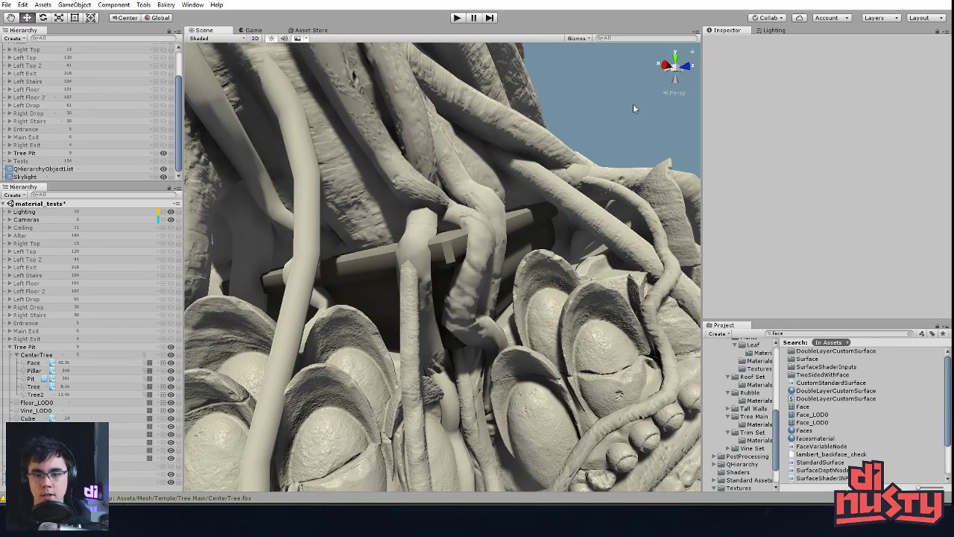
Select the Tree mesh and locate the texture file used as its material's main normal map
{"action": "left_click", "coordinate": [402, 175]}
{"action": "scroll", "coordinate": [755, 277], "scroll_direction": "down", "scroll_amount": 3}
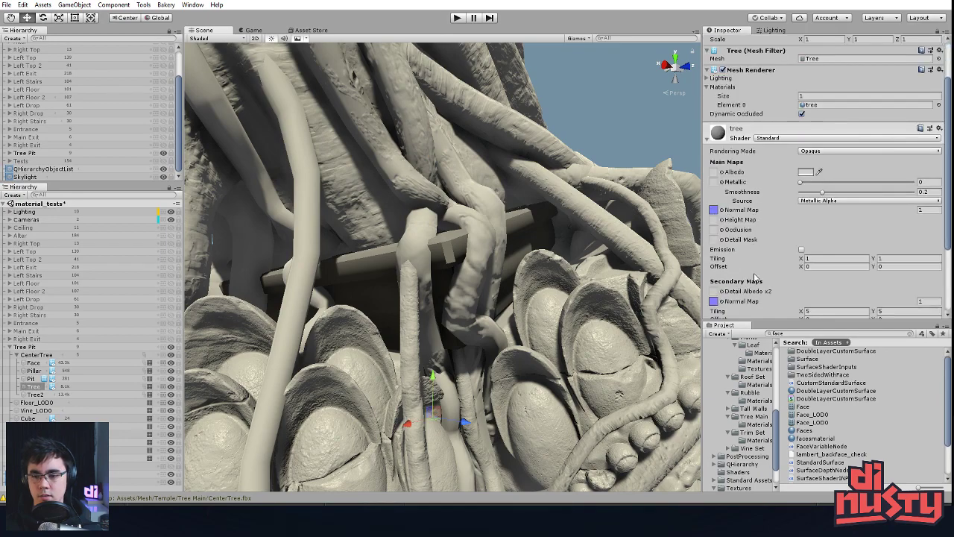
{"action": "left_click", "coordinate": [714, 212]}
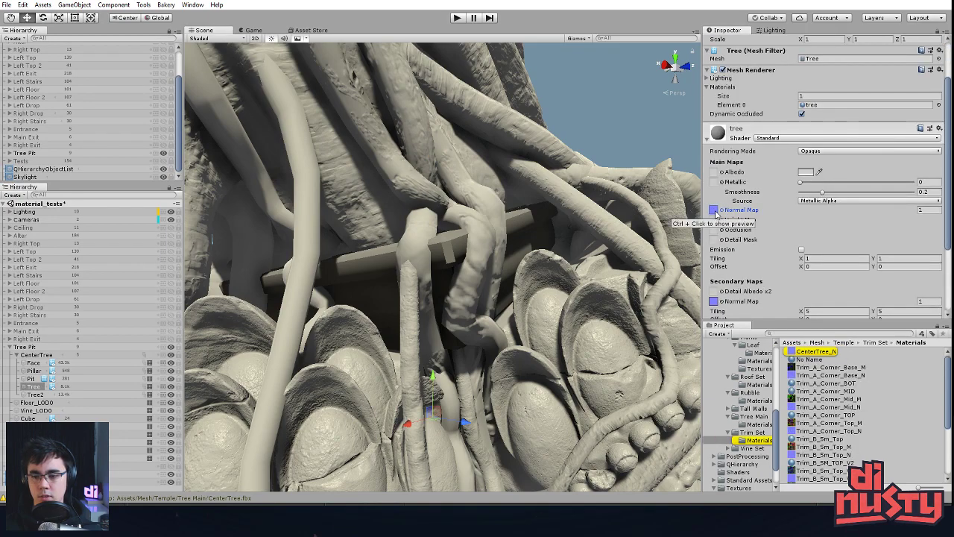
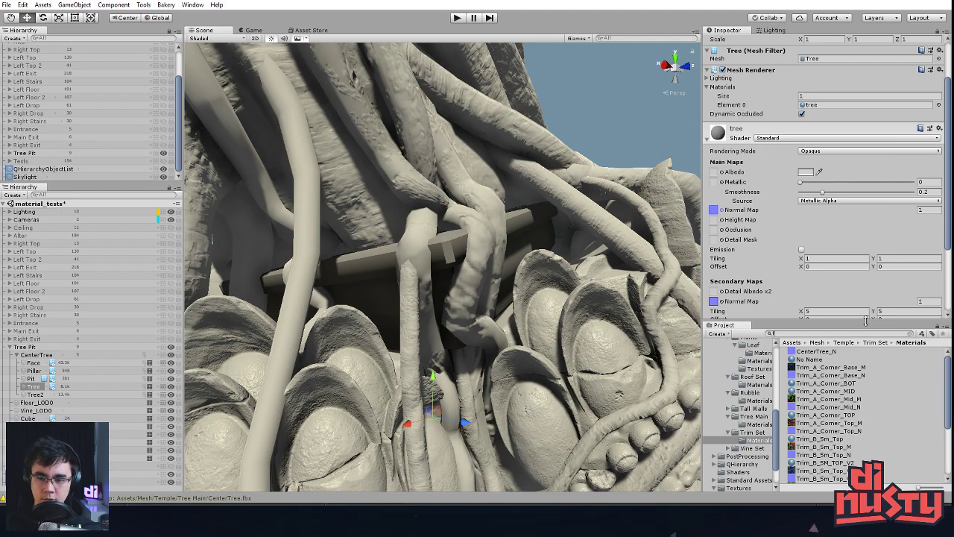
Search the project for "flat", assign Flat_N as the tree material's main normal map and inspect the vines
{"action": "type", "text": "o"}
{"action": "type", "text": "t"}
{"action": "left_click_drag", "start_coordinate": [806, 359], "coordinate": [778, 310]}
{"action": "left_click_drag", "start_coordinate": [719, 213], "coordinate": [719, 213]}
{"action": "left_click", "coordinate": [623, 152]}
{"action": "left_click_drag", "start_coordinate": [624, 152], "coordinate": [377, 175], "text": "alt"}
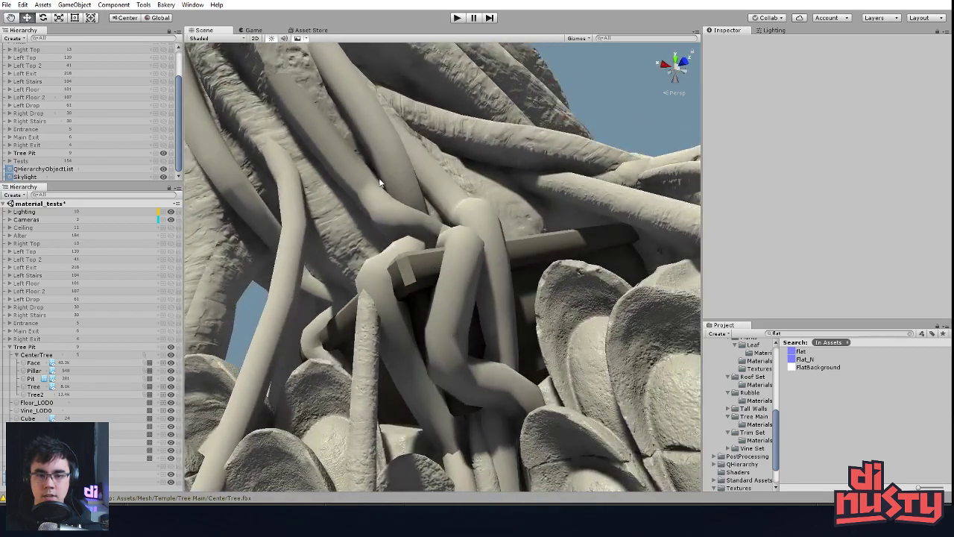
Switch to Modo, select all of the vines' UV shells and rescale them with Texel Density
{"action": "left_click_drag", "start_coordinate": [400, 214], "coordinate": [512, 237], "text": "alt"}
{"action": "left_click_drag", "start_coordinate": [469, 205], "coordinate": [611, 190], "text": "alt"}
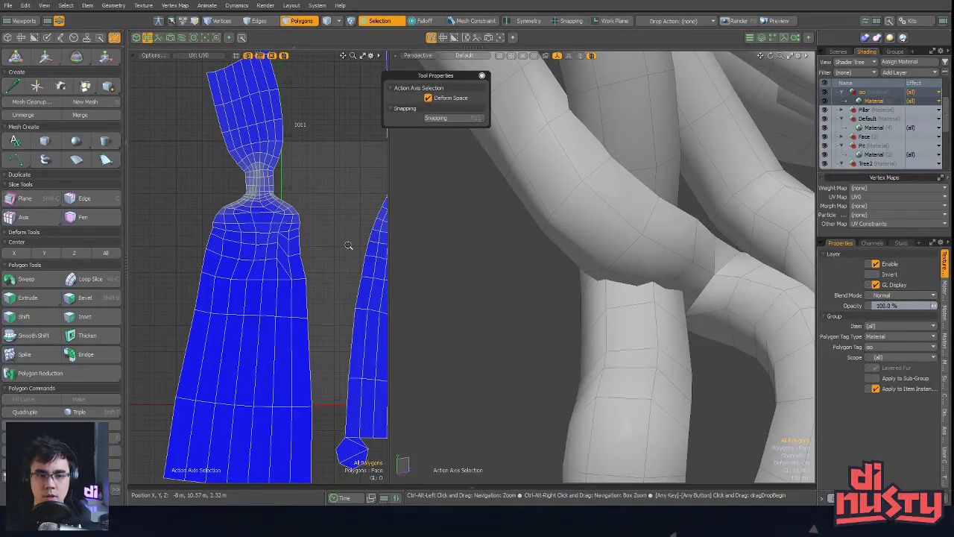
{"action": "left_click_drag", "start_coordinate": [347, 245], "coordinate": [195, 241], "text": "ctrl+alt"}
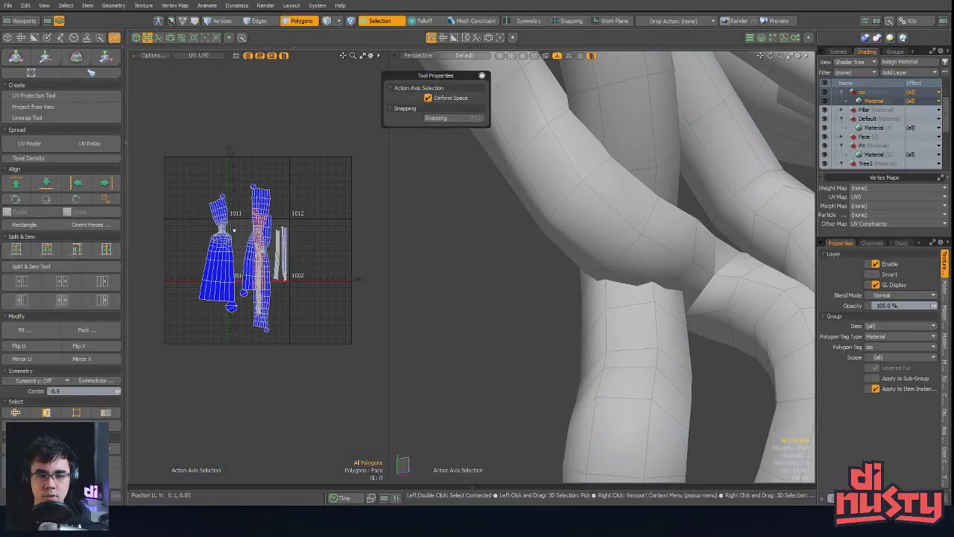
{"action": "right_click_drag", "start_coordinate": [296, 147], "coordinate": [296, 147]}
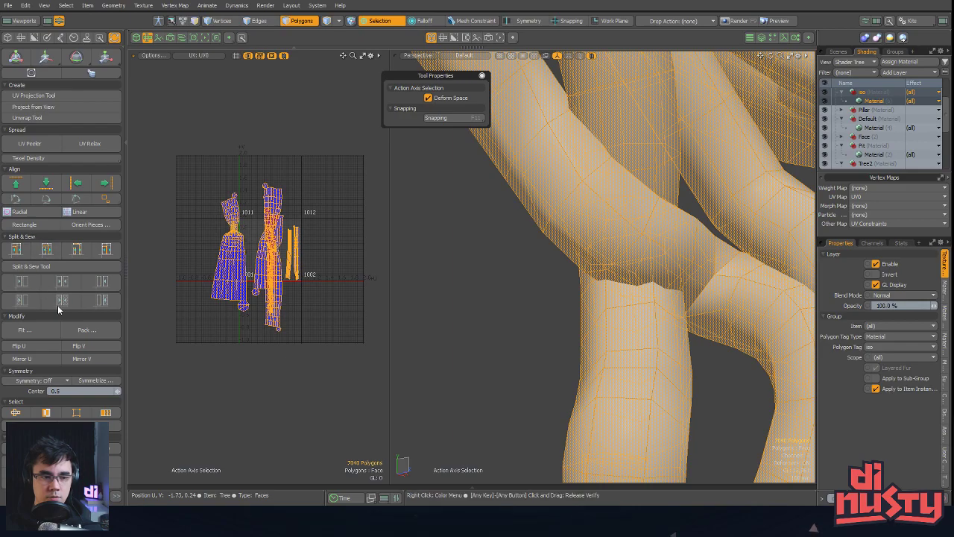
{"action": "left_click", "coordinate": [53, 158]}
{"action": "left_click", "coordinate": [41, 284]}
{"action": "key", "text": "1"}
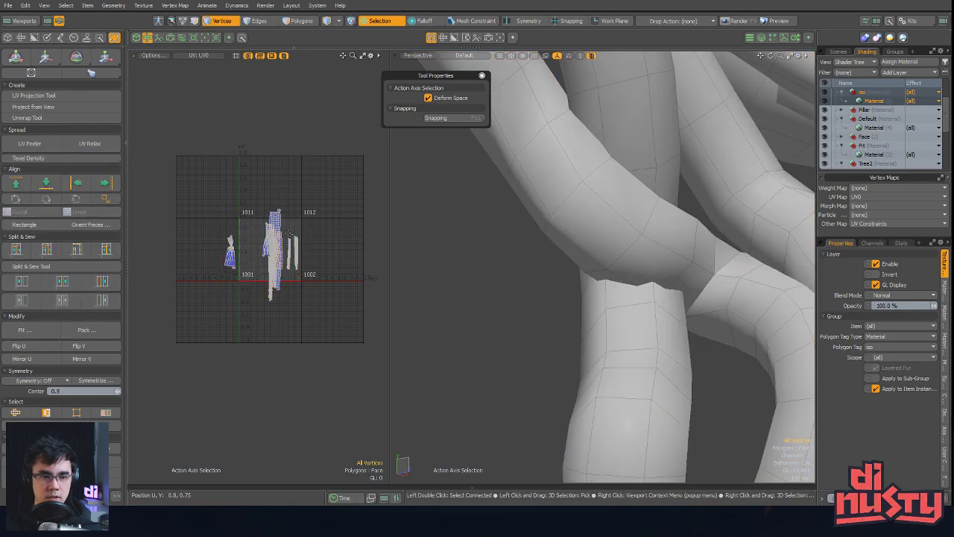
{"action": "right_click_drag", "start_coordinate": [315, 164], "coordinate": [315, 164]}
{"action": "left_click_drag", "start_coordinate": [343, 241], "coordinate": [330, 263], "text": "alt"}
{"action": "key", "text": "3"}
{"action": "right_click_drag", "start_coordinate": [249, 187], "coordinate": [300, 180]}
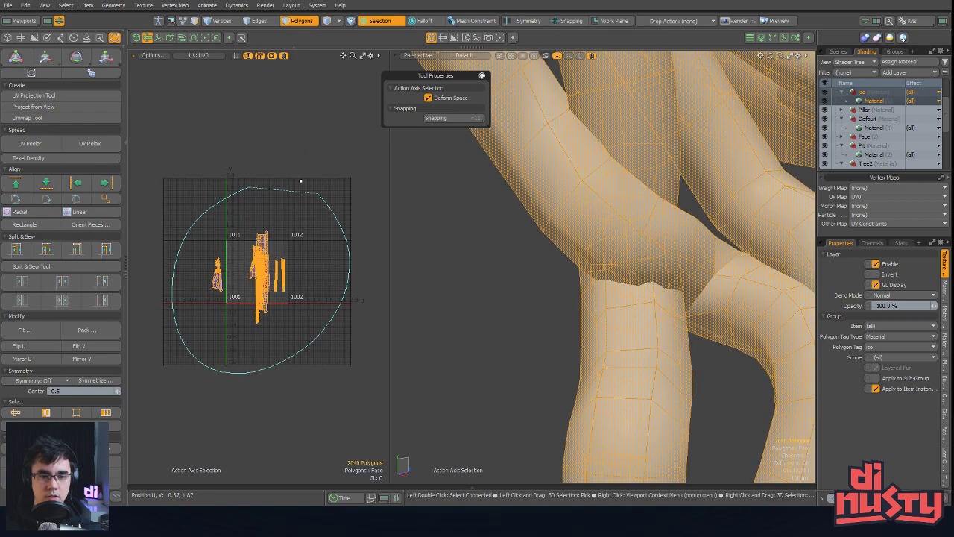
{"action": "key", "text": "Escape"}
Expand the vertex map list to show the UV maps and copy the UV0 layout into UV1
{"action": "left_click", "coordinate": [869, 199]}
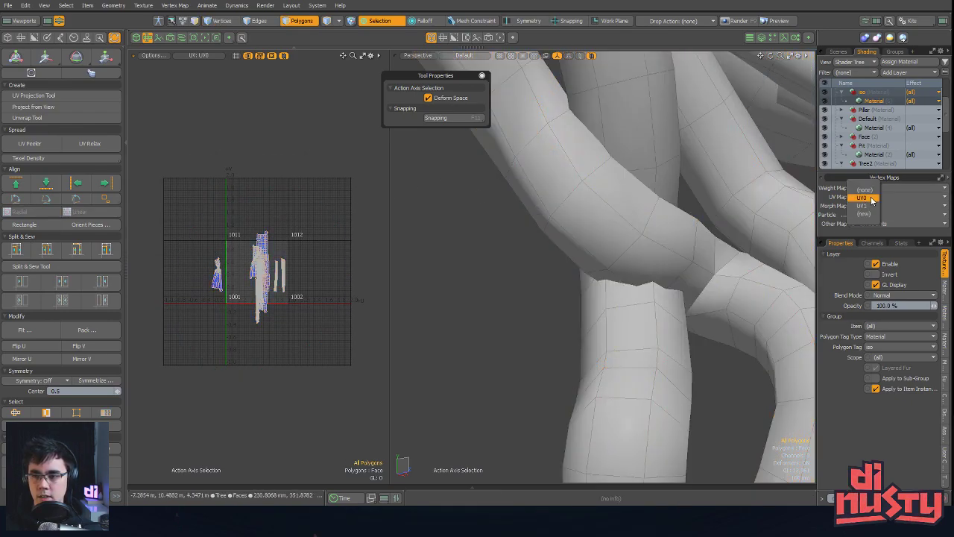
{"action": "left_click", "coordinate": [833, 243]}
{"action": "left_click_drag", "start_coordinate": [834, 235], "coordinate": [835, 272]}
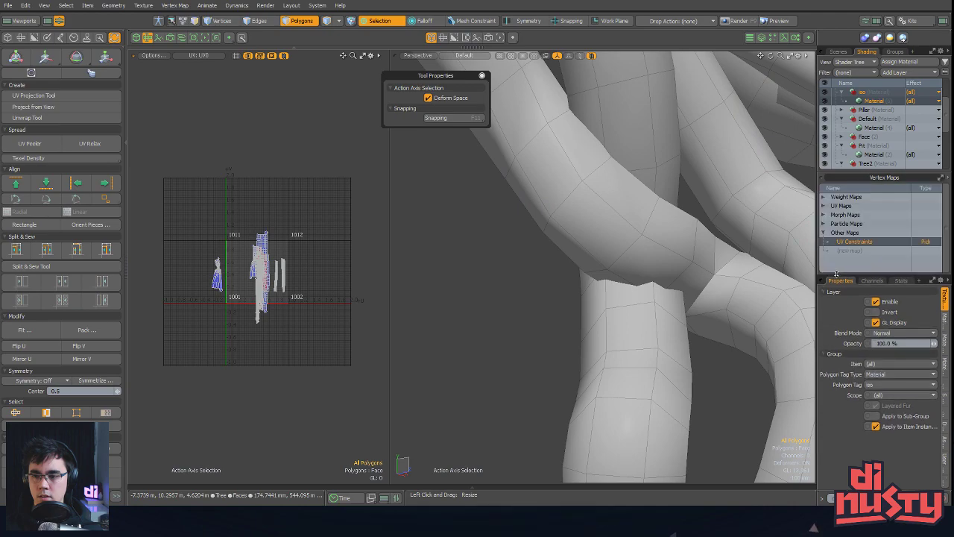
{"action": "left_click", "coordinate": [824, 206]}
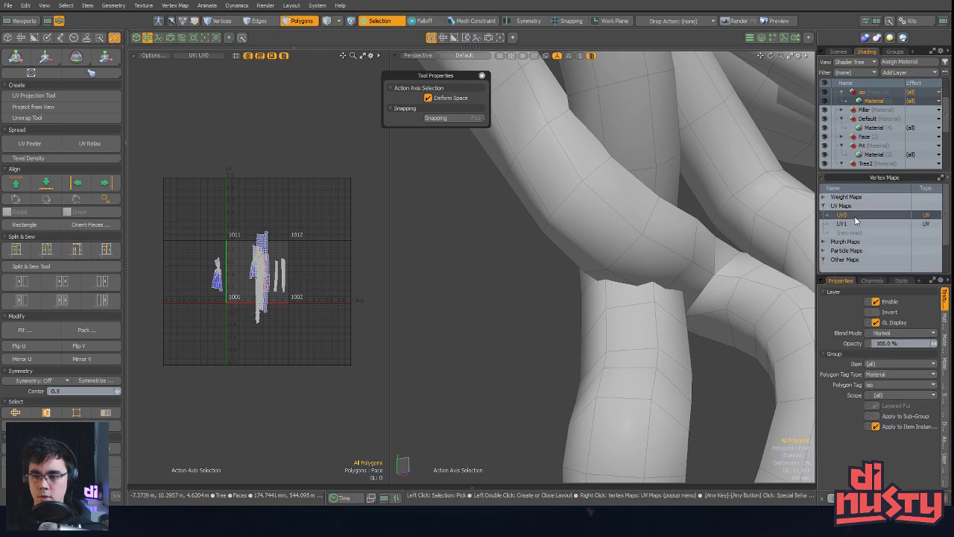
{"action": "left_click", "coordinate": [845, 225]}
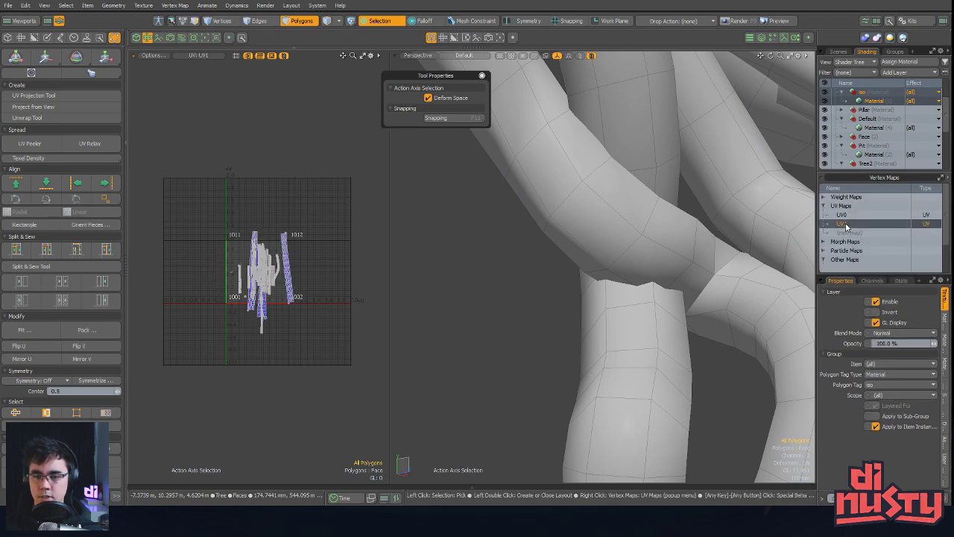
{"action": "right_click", "coordinate": [845, 224]}
{"action": "left_click", "coordinate": [846, 258]}
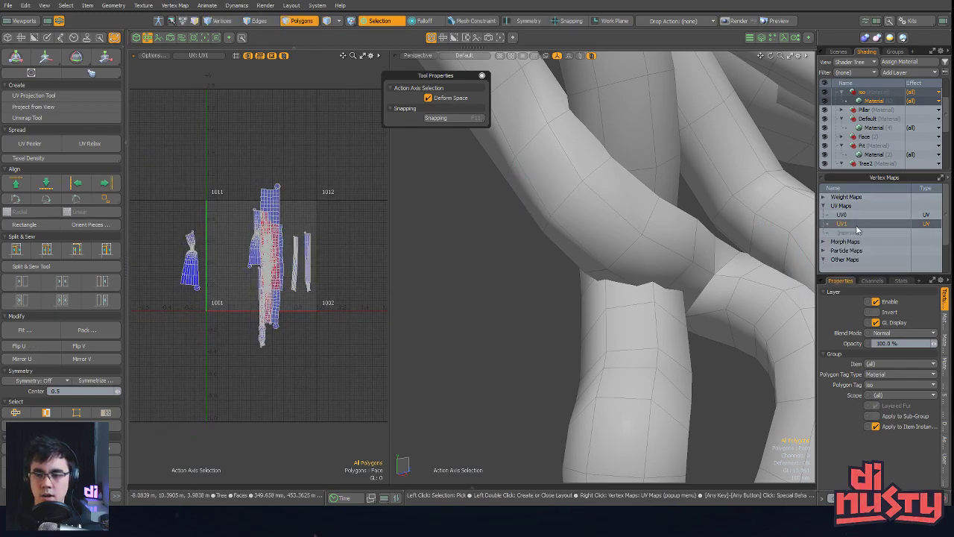
Switch to Unity to import the updated CenterTree.fbx and examine the vines on the trunk and around the stone faces
{"action": "mouse_move", "coordinate": [486, 224]}
{"action": "left_mouse_down", "text": "alt"}
{"action": "mouse_move", "coordinate": [507, 226]}
{"action": "mouse_move", "coordinate": [495, 232]}
{"action": "left_mouse_up", "text": "alt"}
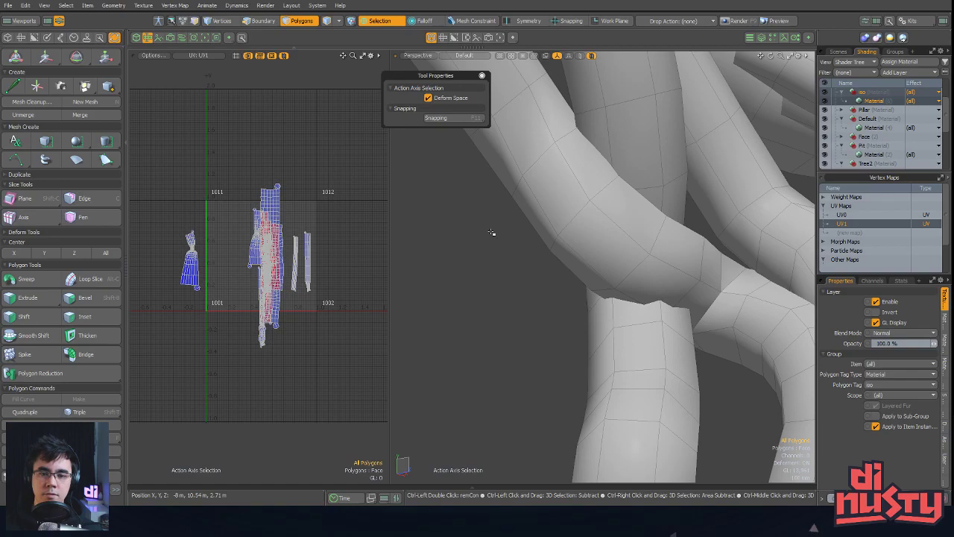
{"action": "key", "text": "alt+Tab"}
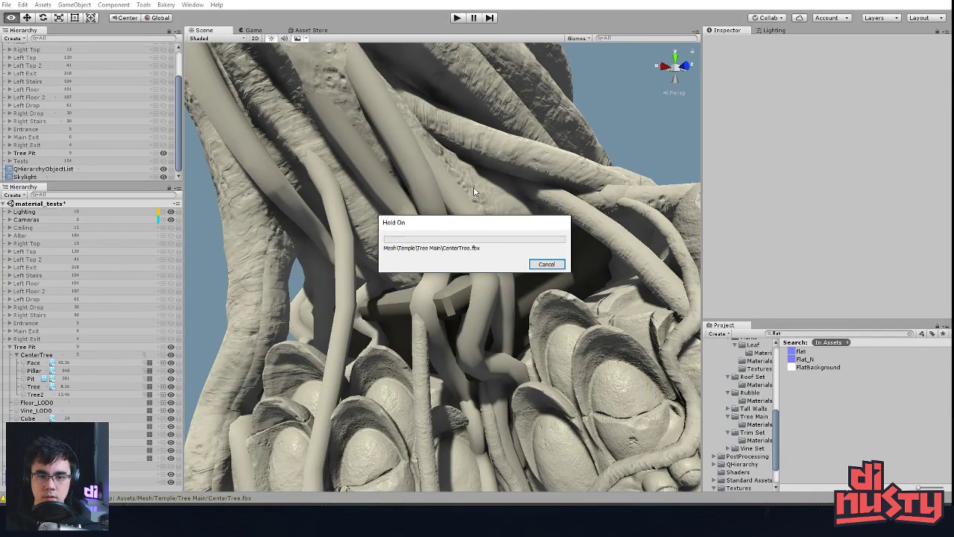
{"action": "left_click_drag", "start_coordinate": [489, 190], "coordinate": [504, 119], "text": "alt"}
{"action": "middle_click_drag", "start_coordinate": [504, 119], "coordinate": [491, 112]}
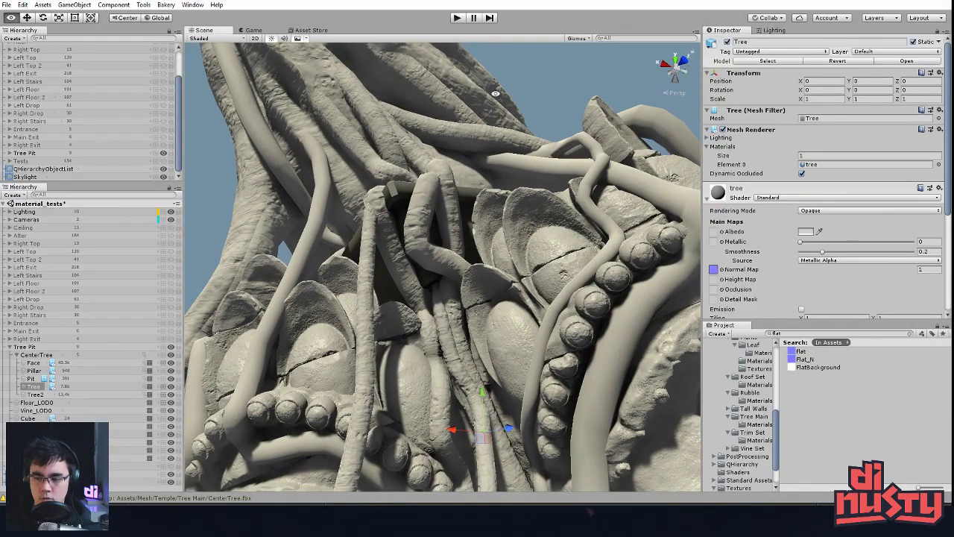
{"action": "middle_click_drag", "start_coordinate": [511, 82], "coordinate": [457, 209]}
{"action": "scroll", "coordinate": [457, 209], "scroll_direction": "down", "scroll_amount": 3}
{"action": "left_click_drag", "start_coordinate": [457, 210], "coordinate": [424, 209], "text": "alt"}
{"action": "middle_click_drag", "start_coordinate": [424, 209], "coordinate": [464, 246]}
{"action": "left_click_drag", "start_coordinate": [465, 246], "coordinate": [421, 194], "text": "alt"}
Select the Tree2 mesh, locate its material's normal map texture and view the import settings of CenterTree_N
{"action": "left_click", "coordinate": [375, 136]}
{"action": "left_click_drag", "start_coordinate": [376, 135], "coordinate": [693, 186], "text": "alt"}
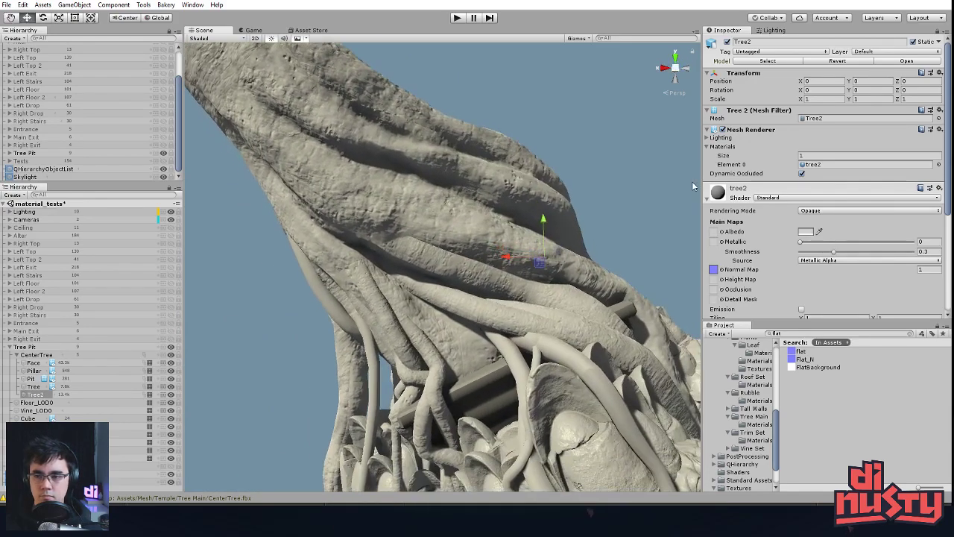
{"action": "left_click", "coordinate": [724, 272]}
{"action": "left_click", "coordinate": [819, 351]}
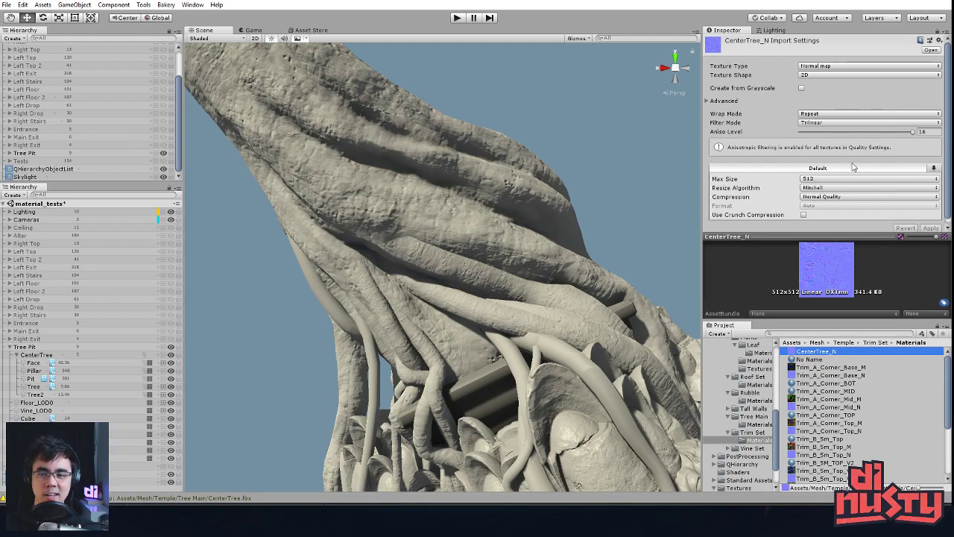
Orbit the trunk, switch to Modo and examine the wider vine mesh from further away
{"action": "left_click_drag", "start_coordinate": [597, 171], "coordinate": [586, 289], "text": "alt"}
{"action": "key", "text": "alt+Tab"}
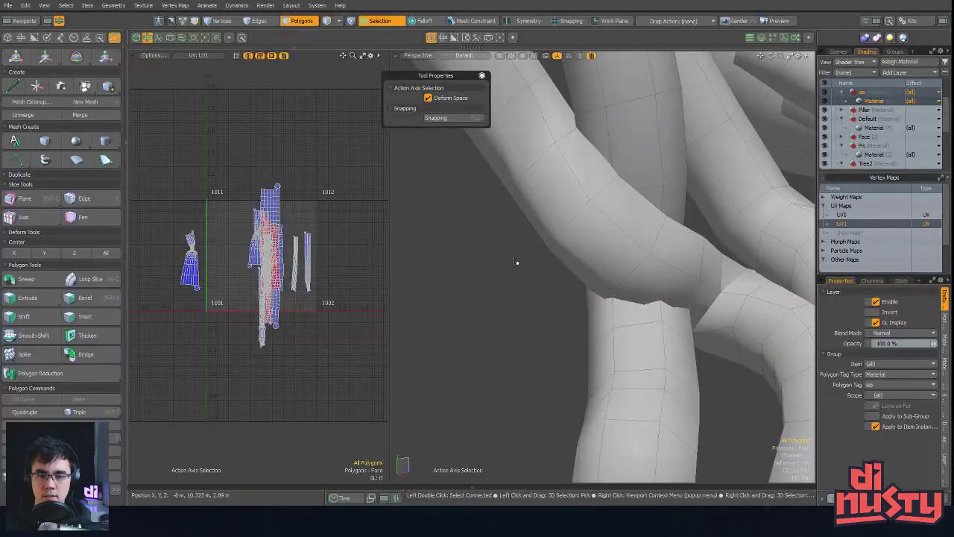
{"action": "scroll", "coordinate": [650, 221], "scroll_direction": "down", "scroll_amount": 10}
{"action": "left_click_drag", "start_coordinate": [650, 222], "coordinate": [595, 256], "text": "alt"}
Return to Unity and inspect the vines' surface detail from the trunk down across the stone faces
{"action": "key", "text": "alt+Tab"}
{"action": "left_click_drag", "start_coordinate": [411, 286], "coordinate": [501, 244], "text": "alt"}
{"action": "right_click_drag", "start_coordinate": [485, 251], "coordinate": [396, 196], "text": "alt"}
{"action": "left_click_drag", "start_coordinate": [395, 196], "coordinate": [391, 177], "text": "alt"}
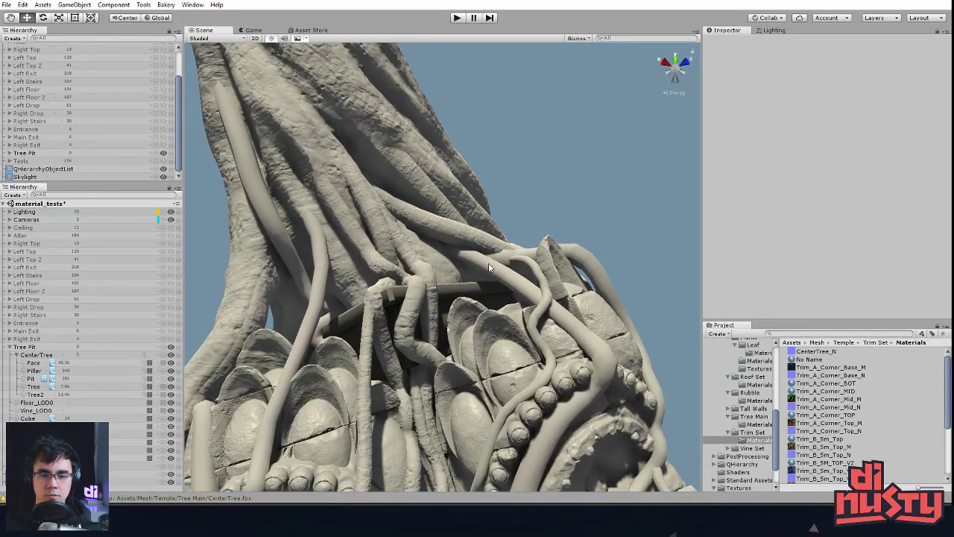
{"action": "scroll", "coordinate": [458, 283], "scroll_direction": "up", "scroll_amount": 8}
{"action": "middle_click_drag", "start_coordinate": [457, 335], "coordinate": [453, 249]}
{"action": "left_click_drag", "start_coordinate": [454, 249], "coordinate": [456, 142], "text": "alt"}
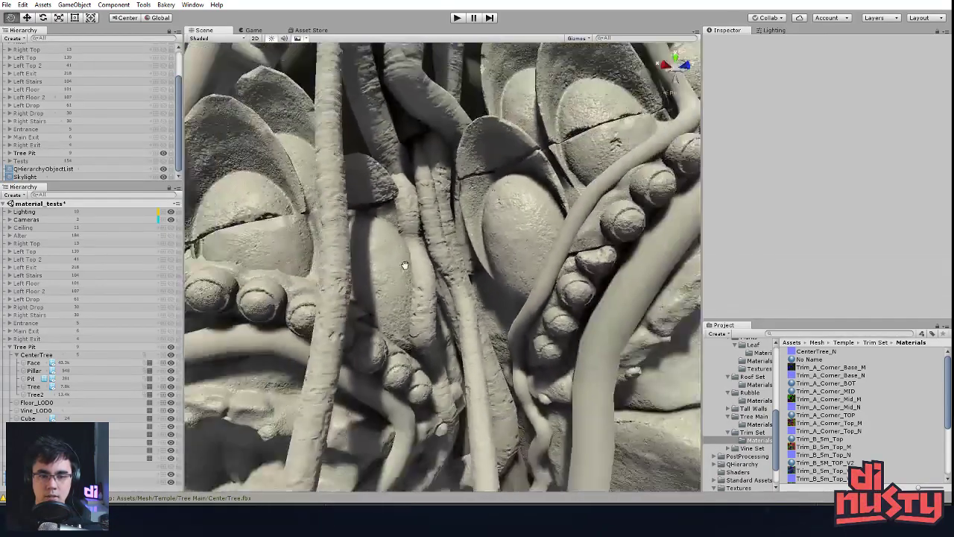
{"action": "middle_click_drag", "start_coordinate": [456, 142], "coordinate": [457, 358]}
{"action": "right_click_drag", "start_coordinate": [457, 357], "coordinate": [457, 351], "text": "alt"}
{"action": "left_click_drag", "start_coordinate": [457, 350], "coordinate": [482, 231], "text": "alt"}
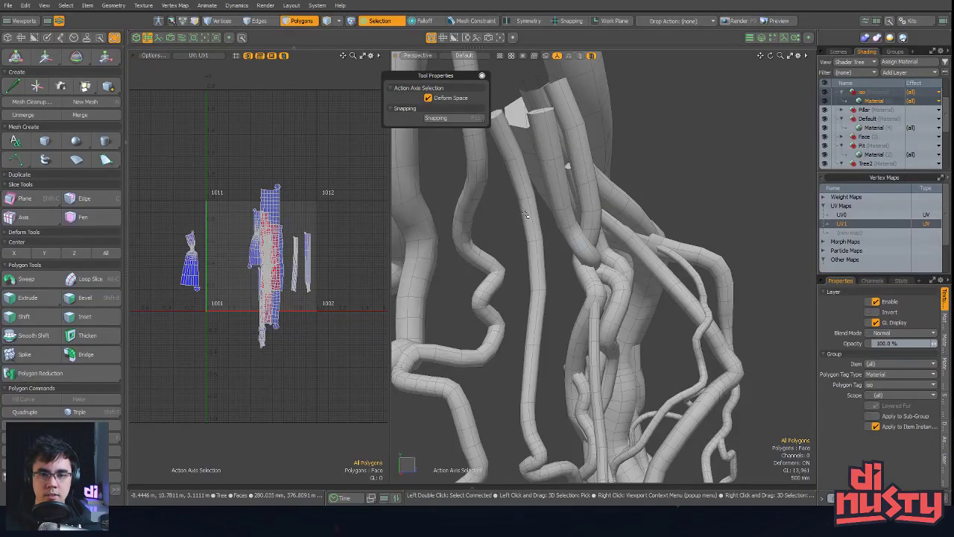
Switch back to Modo and bring the whole set of vines into view
{"action": "left_click_drag", "start_coordinate": [525, 215], "coordinate": [462, 217], "text": "ctrl+alt"}
{"action": "left_click_drag", "start_coordinate": [627, 167], "coordinate": [614, 224], "text": "alt+shift"}
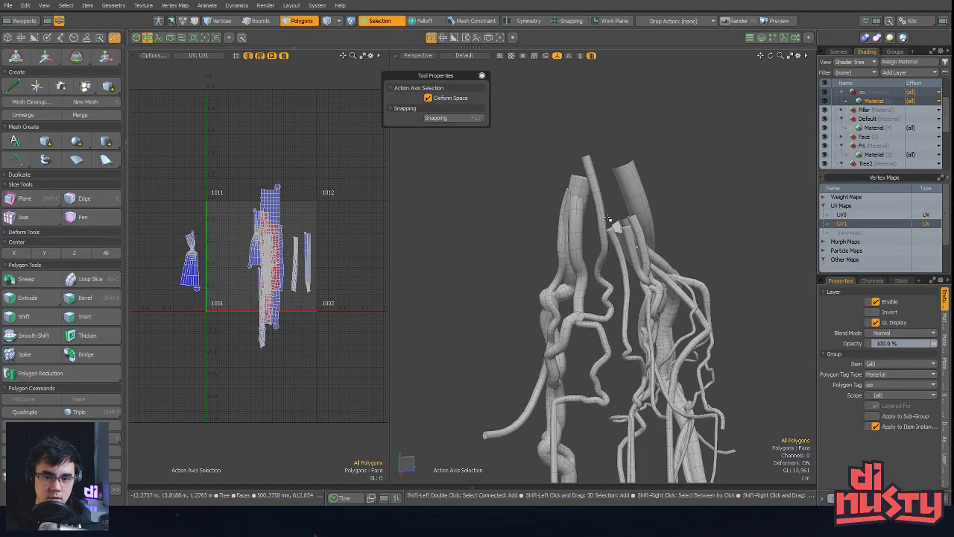
Clear the item selection, unhide the hidden meshes around the roots, and return to polygon selection mode
{"action": "key", "text": "5"}
{"action": "left_click", "coordinate": [682, 169]}
{"action": "key", "text": "u"}
{"action": "left_click_drag", "start_coordinate": [620, 297], "coordinate": [535, 314], "text": "alt"}
{"action": "key", "text": "3"}
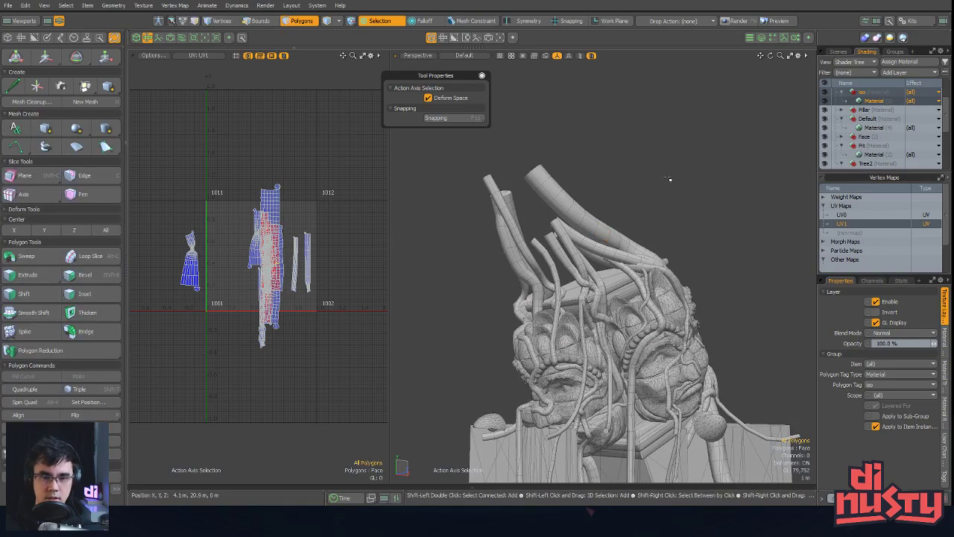
Make the Tree2 mesh visible in the scene and select all its connected polygons
{"action": "left_click", "coordinate": [838, 51]}
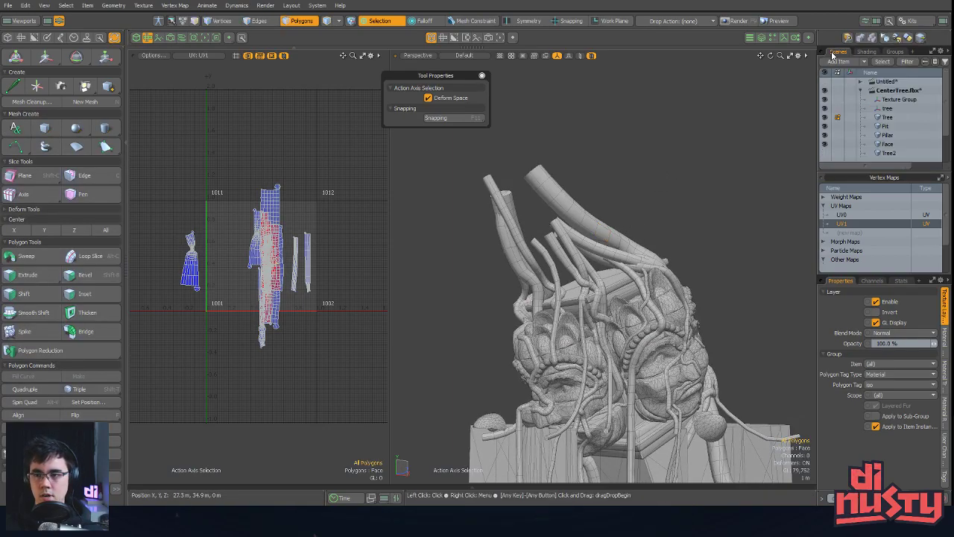
{"action": "left_click", "coordinate": [888, 117]}
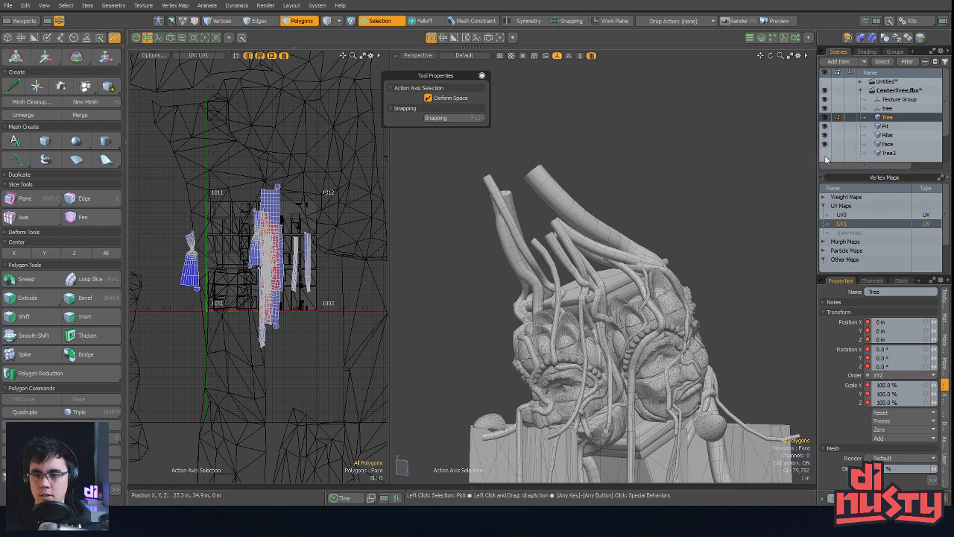
{"action": "left_click", "coordinate": [825, 153]}
{"action": "mouse_move", "coordinate": [588, 180]}
{"action": "left_mouse_down", "text": "alt"}
{"action": "mouse_move", "coordinate": [633, 179]}
{"action": "mouse_move", "coordinate": [588, 179]}
{"action": "left_mouse_up", "text": "alt"}
{"action": "double_click", "coordinate": [572, 185]}
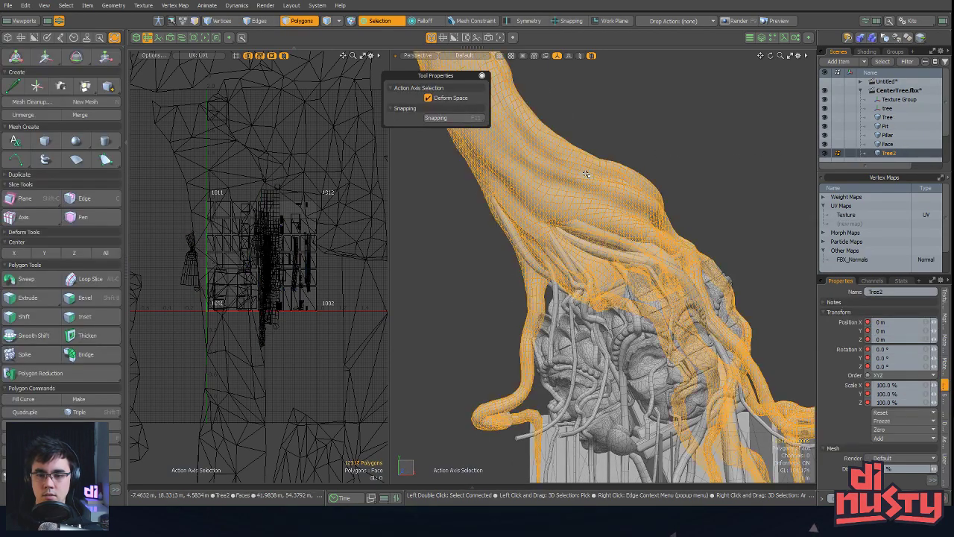
Create a second UV map on the Tree2 mesh, keeping the suggested name Texture
{"action": "left_click", "coordinate": [846, 215]}
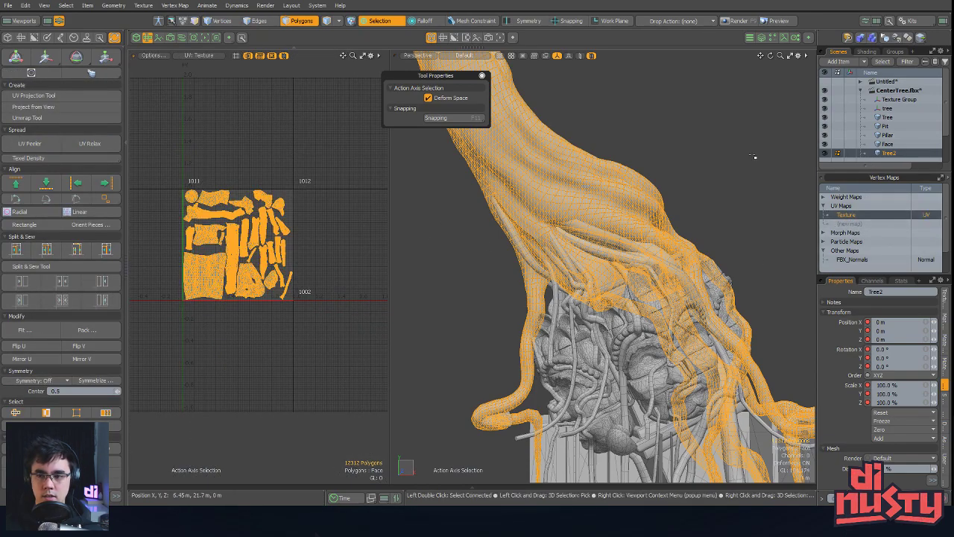
{"action": "right_click", "coordinate": [858, 216]}
{"action": "left_click", "coordinate": [854, 247]}
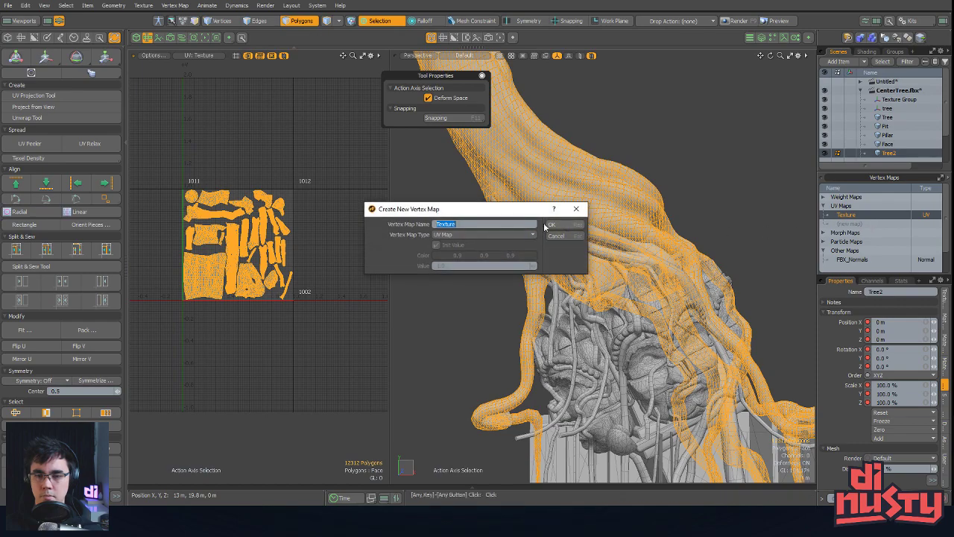
{"action": "left_click", "coordinate": [574, 225]}
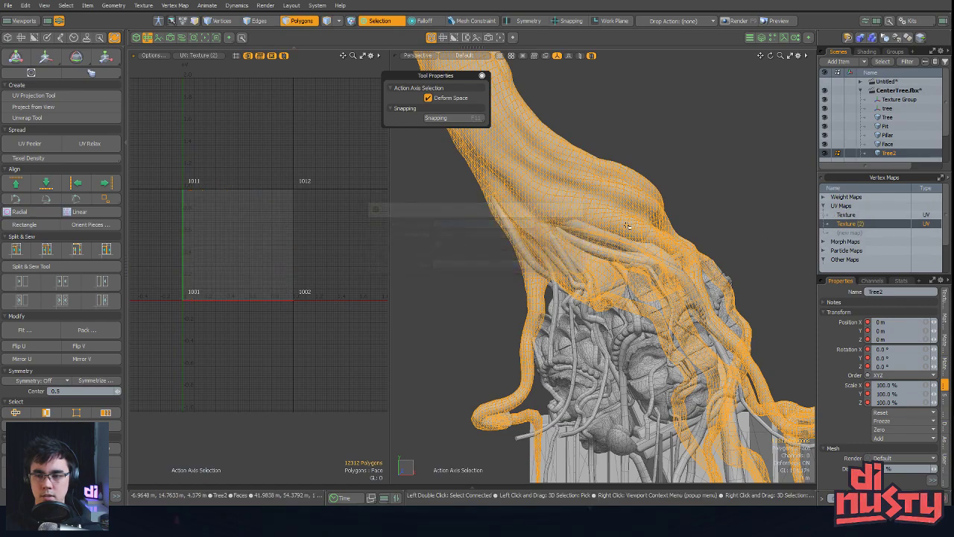
Rename Tree2's Texture UV map to UV0 and its Texture (2) UV map to UV1
{"action": "left_click", "coordinate": [850, 215]}
{"action": "double_click", "coordinate": [854, 216]}
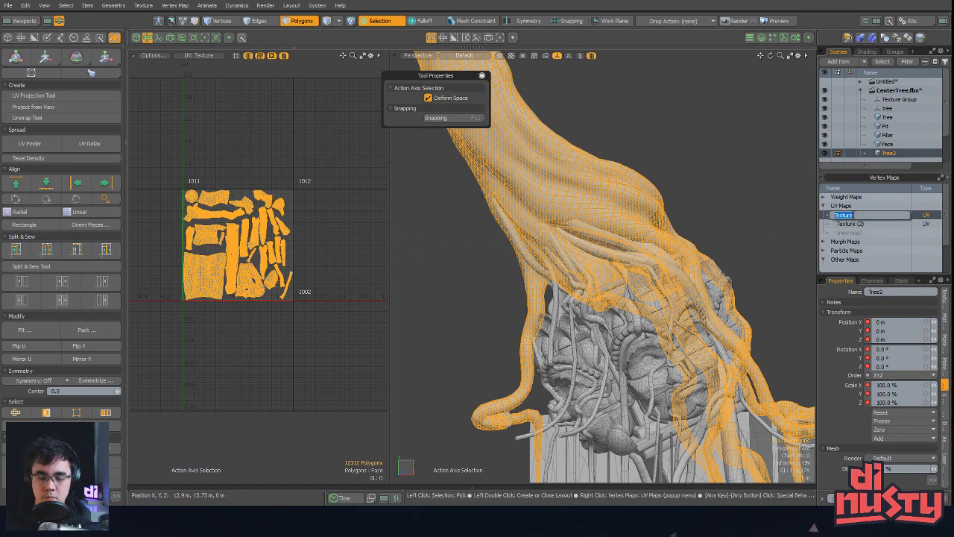
{"action": "type", "text": "UV0"}
{"action": "key", "text": "Return"}
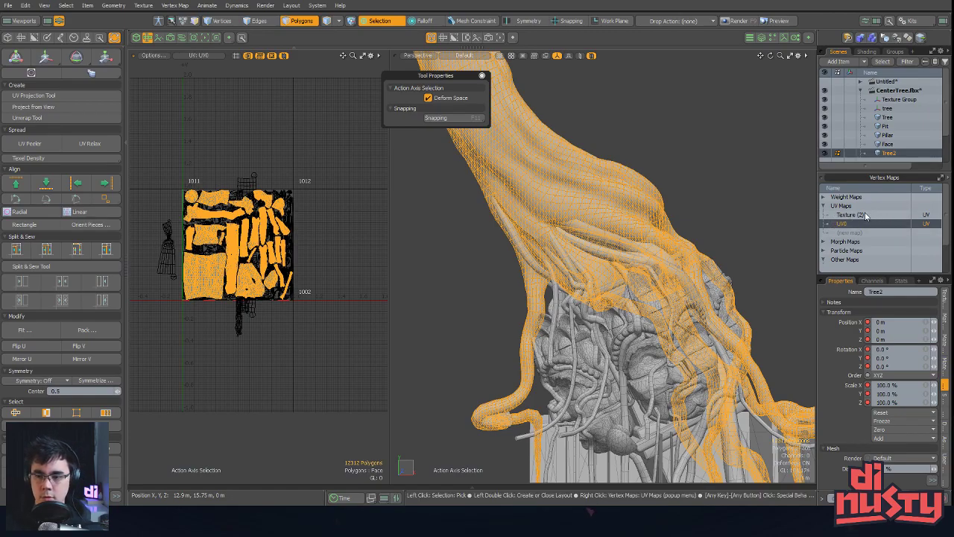
{"action": "left_click", "coordinate": [858, 216]}
{"action": "double_click", "coordinate": [858, 216]}
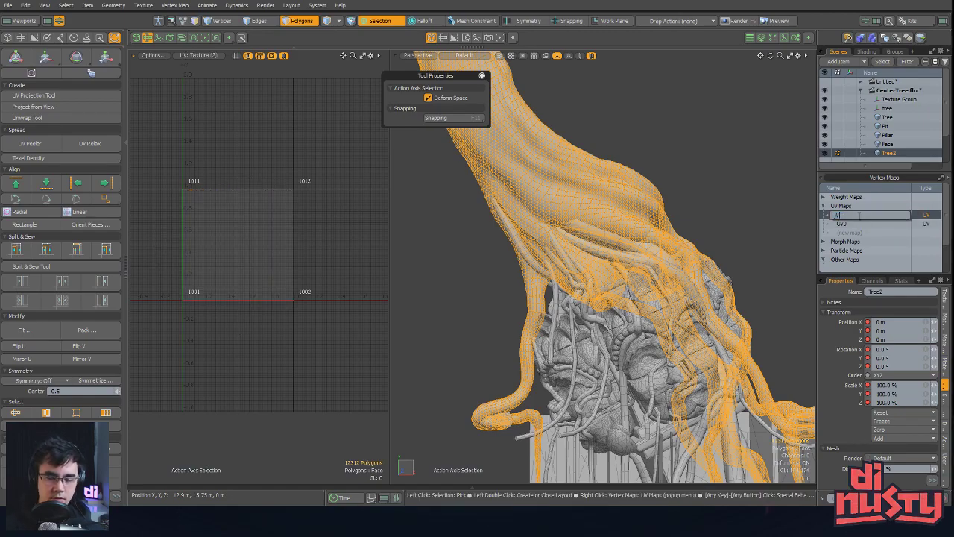
{"action": "type", "text": "UV1"}
{"action": "key", "text": "Return"}
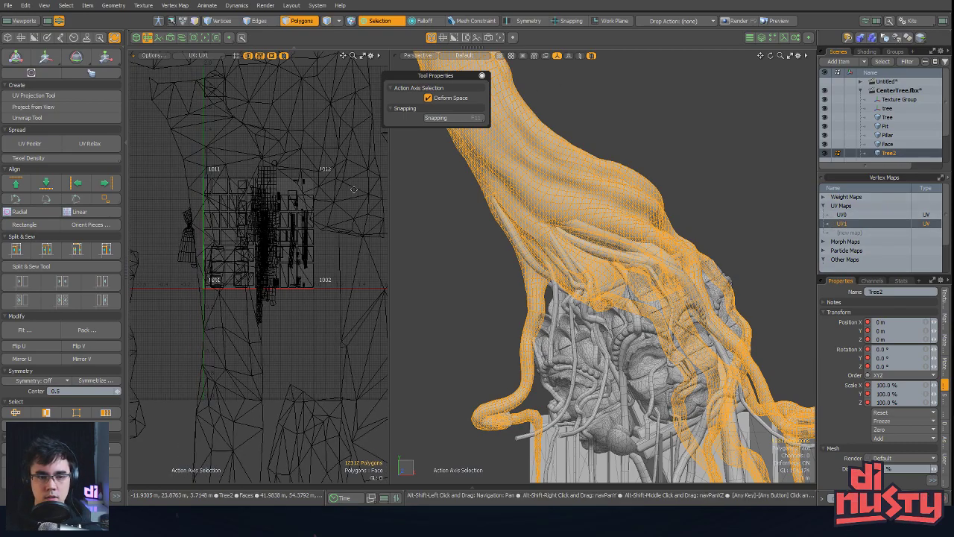
Copy Tree2's UV0 layout, paste it into the UV1 map, and clear the polygon selection
{"action": "right_click", "coordinate": [841, 217]}
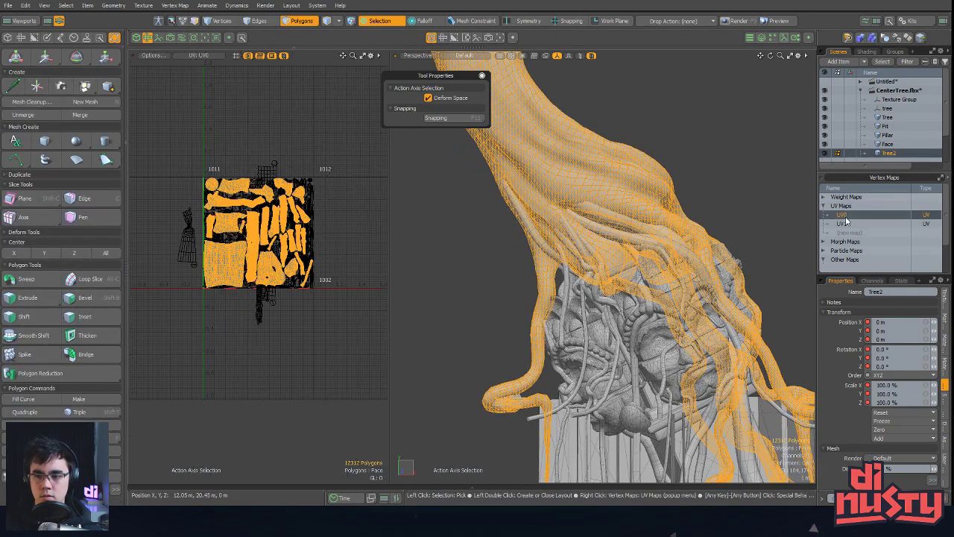
{"action": "left_click", "coordinate": [856, 245]}
{"action": "right_click", "coordinate": [846, 225]}
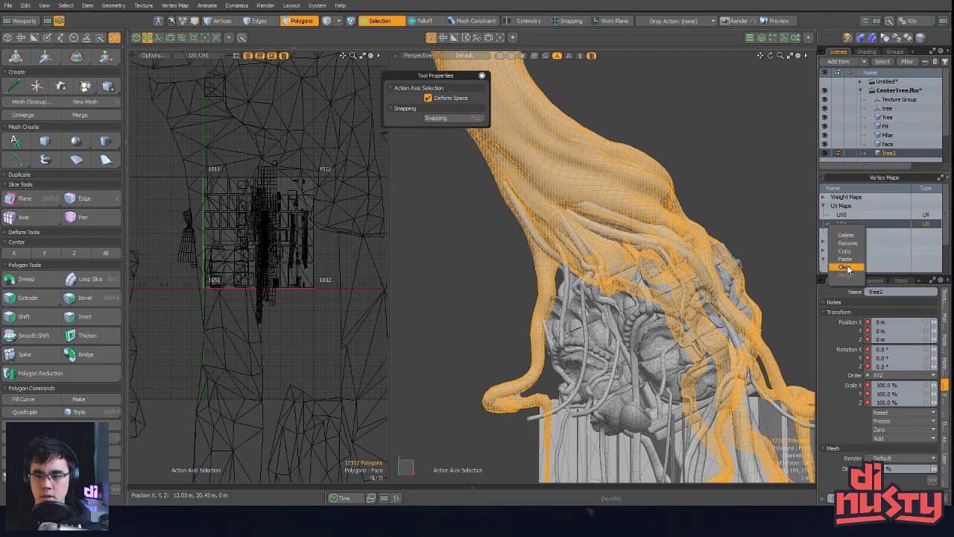
{"action": "left_click", "coordinate": [850, 262]}
{"action": "left_click_drag", "start_coordinate": [461, 216], "coordinate": [475, 219], "text": "alt"}
{"action": "left_click", "coordinate": [476, 219]}
{"action": "left_click_drag", "start_coordinate": [677, 221], "coordinate": [686, 190], "text": "alt"}
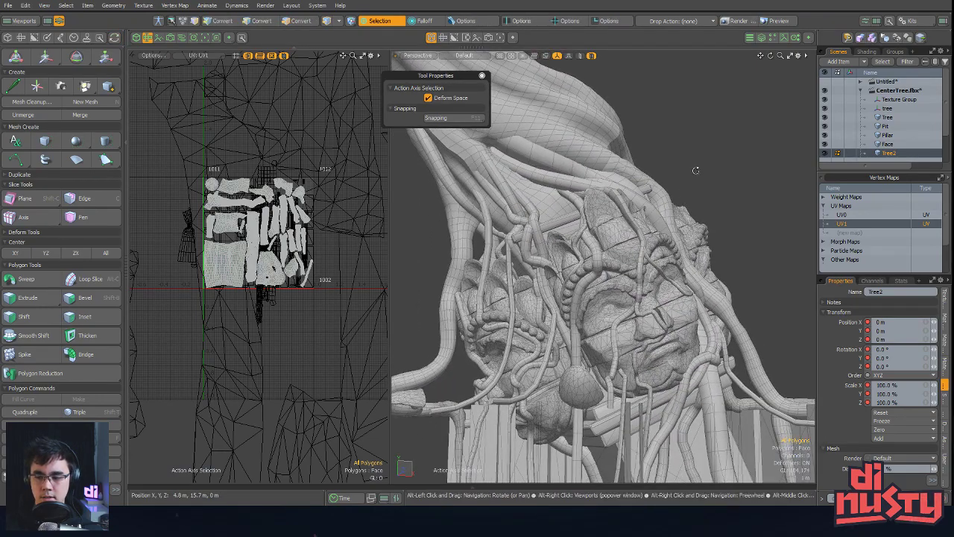
Switch to Unity and set the UV set of the Tree2 material's secondary maps to UV1
{"action": "key", "text": "alt+Tab"}
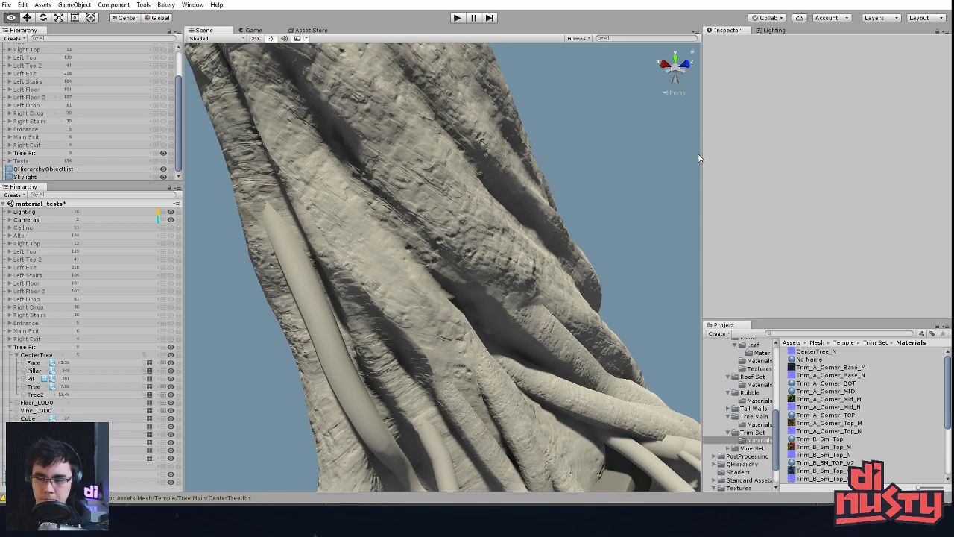
{"action": "left_click_drag", "start_coordinate": [523, 207], "coordinate": [511, 239], "text": "alt"}
{"action": "key", "text": "alt+Tab"}
{"action": "key", "text": "alt+Tab"}
{"action": "left_click", "coordinate": [511, 238]}
{"action": "left_click_drag", "start_coordinate": [615, 255], "coordinate": [676, 257], "text": "alt"}
{"action": "scroll", "coordinate": [772, 262], "scroll_direction": "down", "scroll_amount": 3}
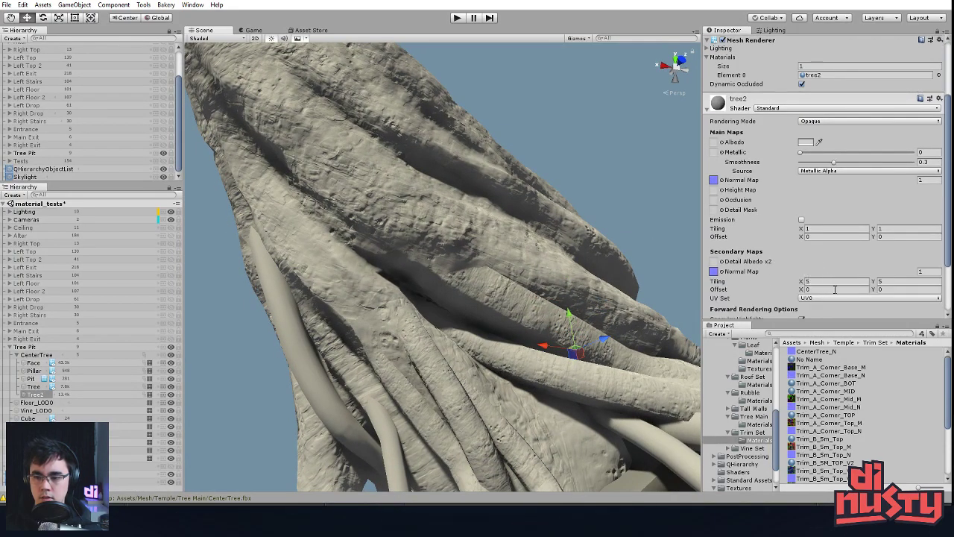
{"action": "left_click", "coordinate": [623, 225]}
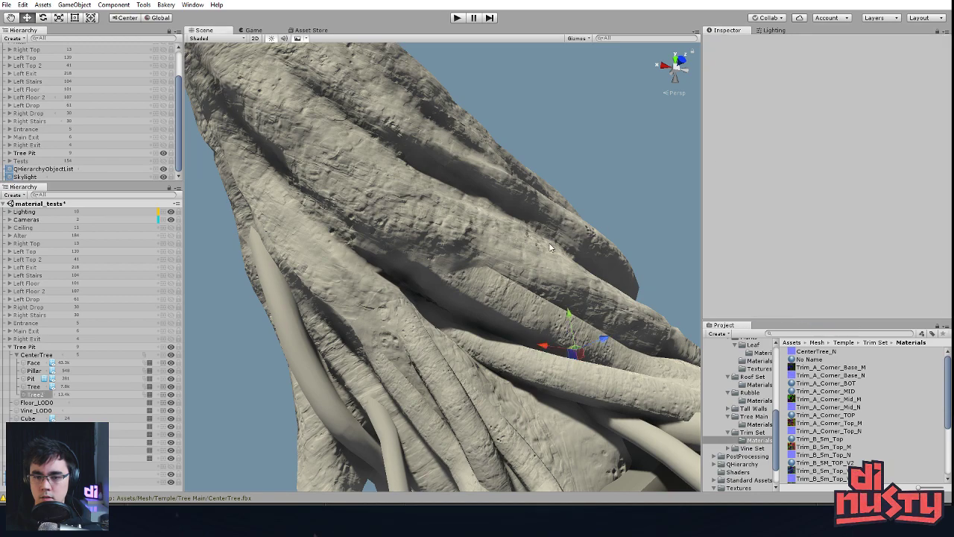
{"action": "left_click", "coordinate": [550, 247]}
Switch back to Modo and clear the action center and the active transform tool
{"action": "key", "text": "alt+Tab"}
{"action": "left_click_drag", "start_coordinate": [664, 128], "coordinate": [687, 185], "text": "alt"}
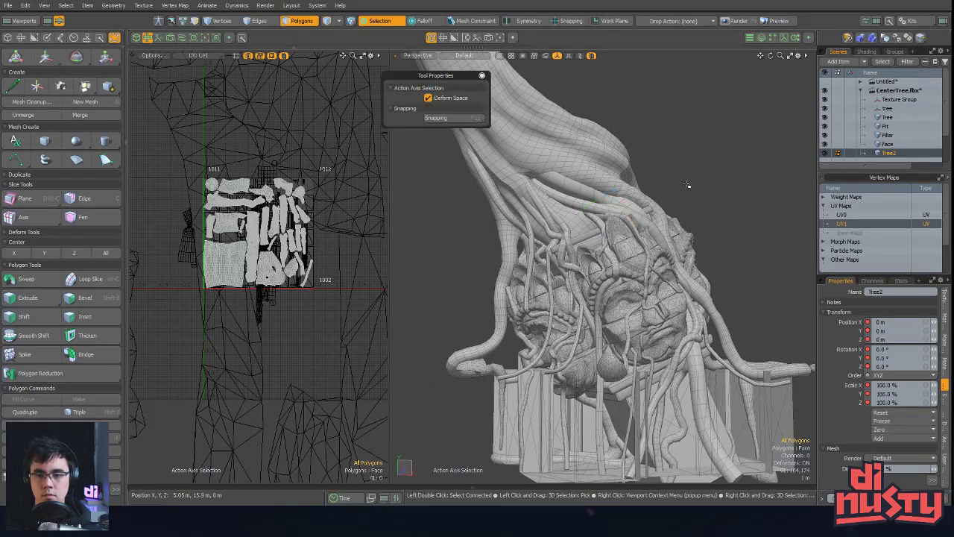
{"action": "key", "text": "w"}
{"action": "key", "text": "alt+a"}
{"action": "key", "text": "q"}
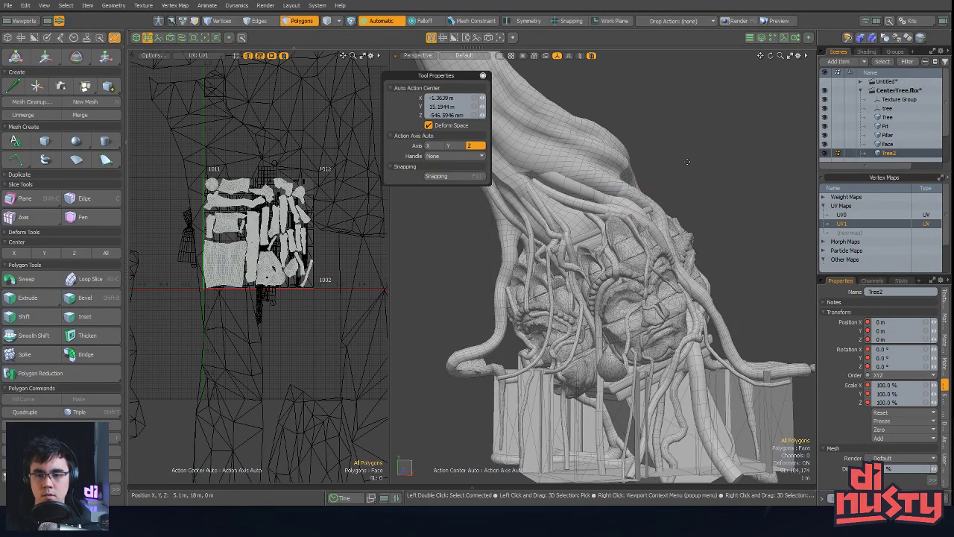
{"action": "left_click_drag", "start_coordinate": [436, 76], "coordinate": [466, 81]}
{"action": "left_click_drag", "start_coordinate": [457, 201], "coordinate": [439, 206], "text": "alt"}
{"action": "key", "text": "w"}
{"action": "key", "text": "Escape"}
{"action": "key", "text": "Escape"}
{"action": "key", "text": "Escape"}
Deselect every item in item mode and save the CenterTree.fbx scene
{"action": "key", "text": "5"}
{"action": "left_click_drag", "start_coordinate": [493, 187], "coordinate": [681, 169], "text": "alt"}
{"action": "left_click", "coordinate": [550, 142]}
{"action": "left_click", "coordinate": [680, 169]}
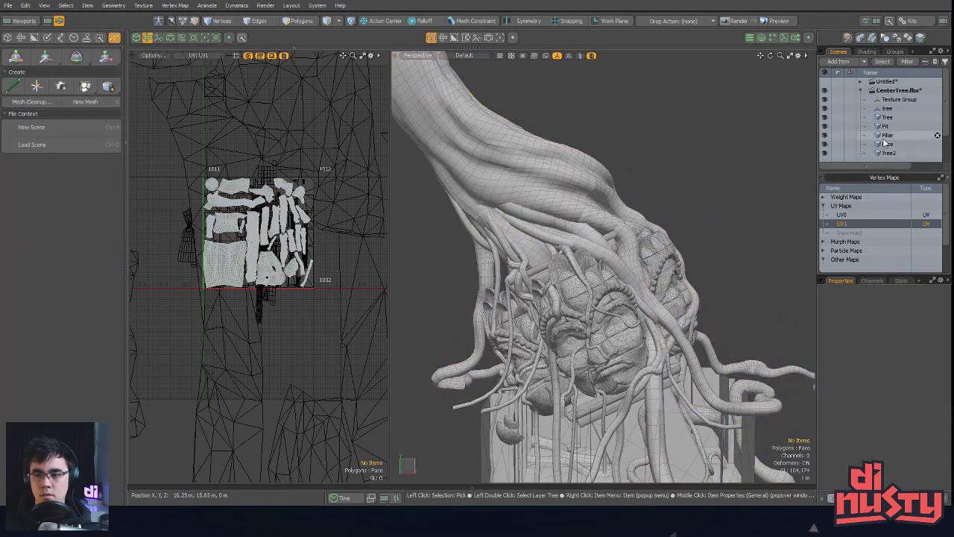
{"action": "left_click", "coordinate": [575, 207]}
{"action": "left_click_drag", "start_coordinate": [677, 193], "coordinate": [706, 182], "text": "alt"}
{"action": "left_click", "coordinate": [706, 181]}
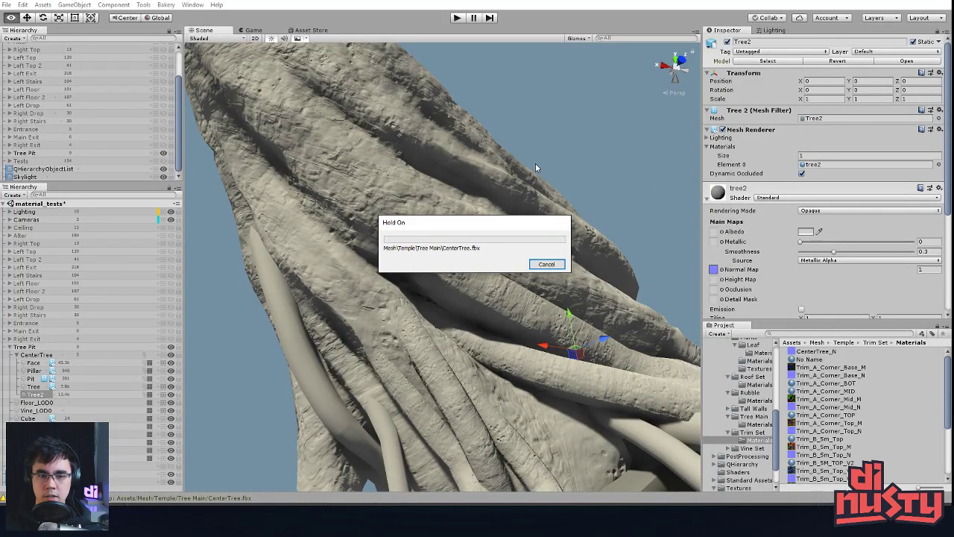
Examine the reimported tree trunk, roots and faces in Unity from several angles and distances
{"action": "left_click_drag", "start_coordinate": [527, 211], "coordinate": [540, 198], "text": "alt"}
{"action": "right_click_drag", "start_coordinate": [540, 199], "coordinate": [433, 207], "text": "alt"}
{"action": "left_click_drag", "start_coordinate": [432, 206], "coordinate": [395, 205], "text": "alt"}
{"action": "right_click_drag", "start_coordinate": [396, 206], "coordinate": [492, 207], "text": "alt"}
{"action": "left_click_drag", "start_coordinate": [493, 207], "coordinate": [515, 246], "text": "alt"}
{"action": "right_click_drag", "start_coordinate": [514, 246], "coordinate": [354, 240], "text": "alt"}
{"action": "left_click_drag", "start_coordinate": [354, 240], "coordinate": [522, 246], "text": "alt"}
{"action": "right_click_drag", "start_coordinate": [522, 246], "coordinate": [608, 189], "text": "alt"}
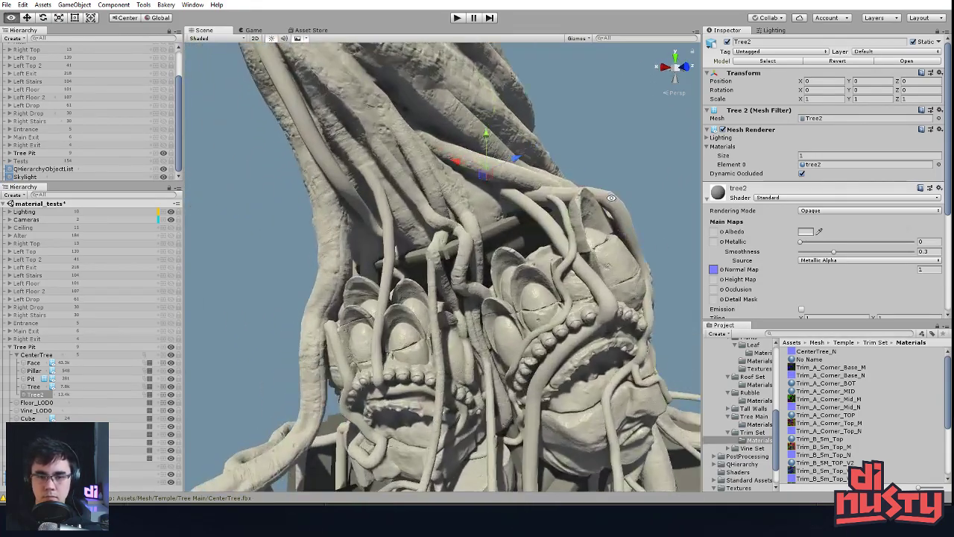
{"action": "left_click", "coordinate": [608, 188]}
{"action": "left_click_drag", "start_coordinate": [466, 217], "coordinate": [488, 221], "text": "alt"}
{"action": "right_click_drag", "start_coordinate": [489, 221], "coordinate": [560, 246], "text": "alt"}
{"action": "left_click_drag", "start_coordinate": [560, 245], "coordinate": [435, 217], "text": "alt"}
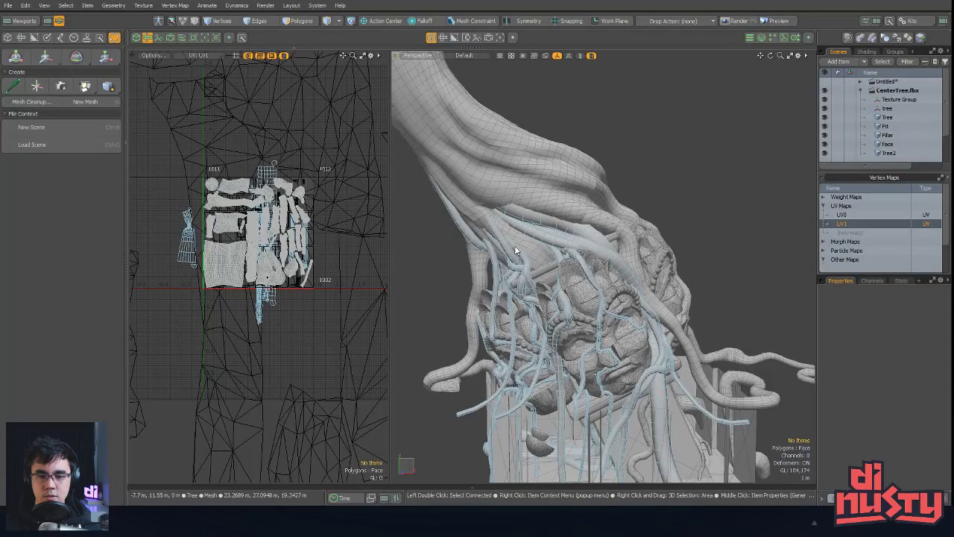
Switch to Modo, select all polygons of the Tree root mesh, and scale its UV1 shells down slightly
{"action": "double_click", "coordinate": [515, 246]}
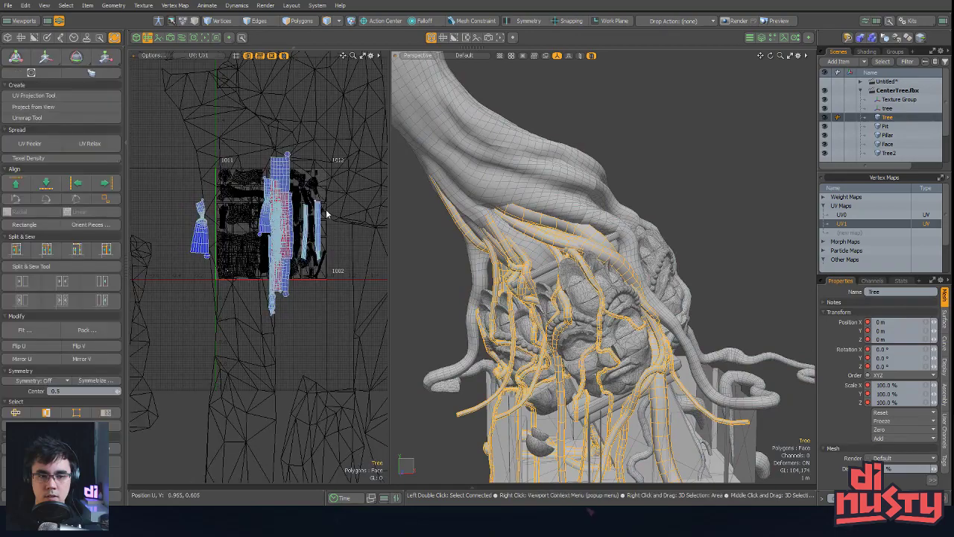
{"action": "key", "text": "3"}
{"action": "mouse_move", "coordinate": [270, 118]}
{"action": "right_mouse_down"}
{"action": "mouse_move", "coordinate": [375, 154]}
{"action": "mouse_move", "coordinate": [342, 120]}
{"action": "right_mouse_up"}
{"action": "key", "text": "r"}
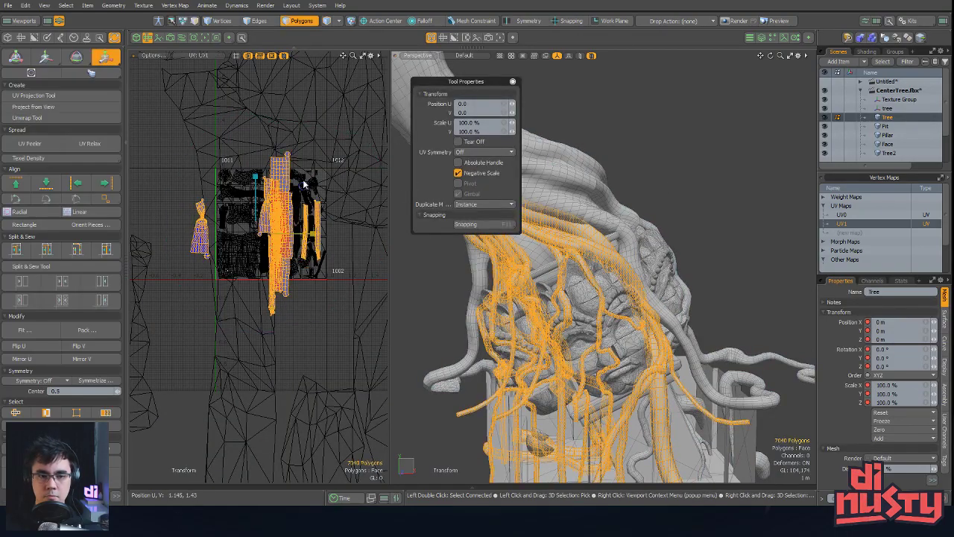
{"action": "left_click_drag", "start_coordinate": [308, 187], "coordinate": [316, 194]}
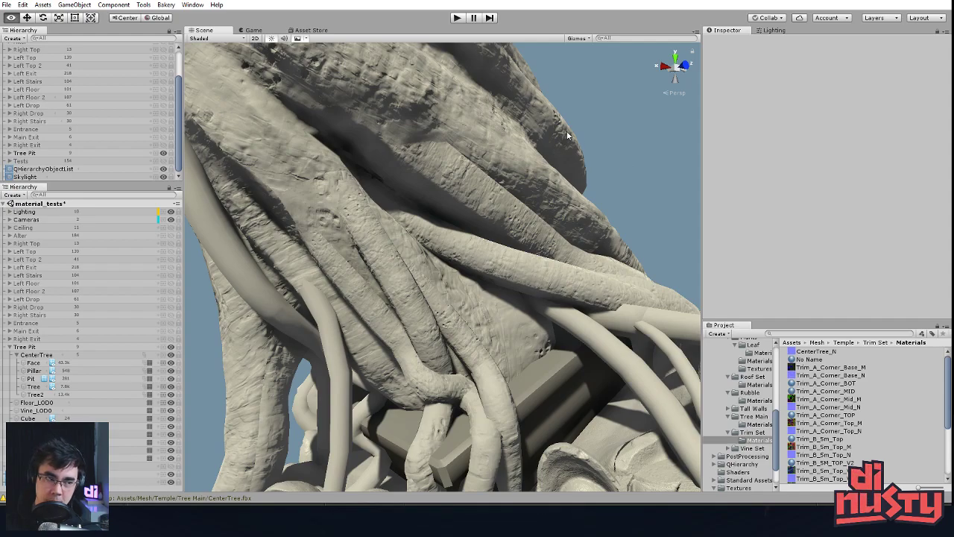
Compare the bark detail density on the roots and the main trunk in Unity, close up and from afar
{"action": "left_click", "coordinate": [469, 233]}
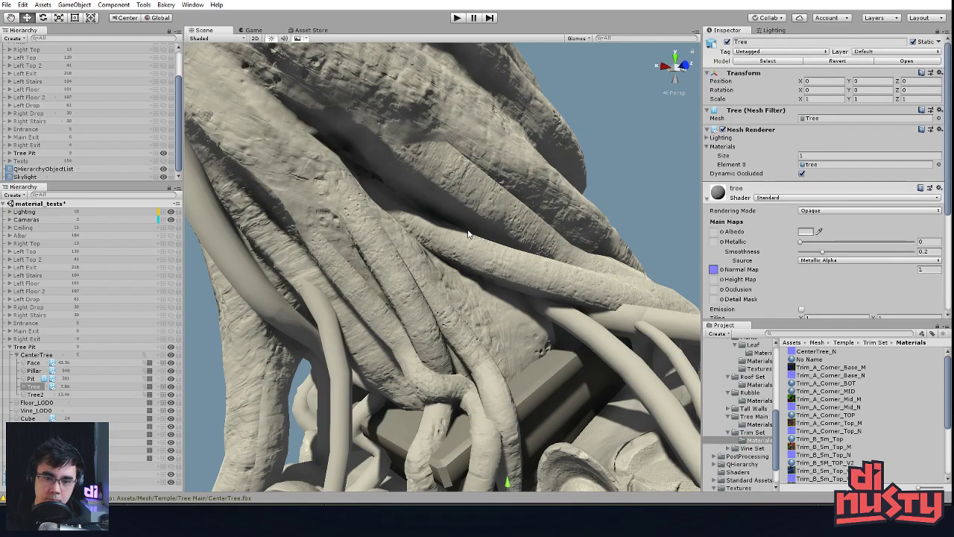
{"action": "left_click", "coordinate": [620, 159]}
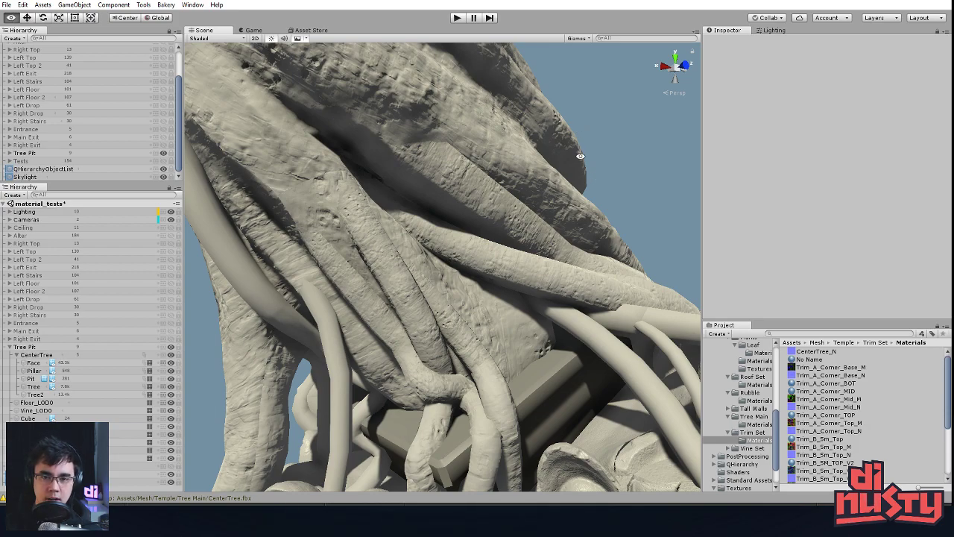
{"action": "right_click_drag", "start_coordinate": [581, 156], "coordinate": [541, 173], "text": "alt"}
{"action": "middle_click_drag", "start_coordinate": [542, 172], "coordinate": [514, 190], "text": "alt"}
{"action": "right_click_drag", "start_coordinate": [514, 190], "coordinate": [458, 138], "text": "alt"}
{"action": "left_click_drag", "start_coordinate": [458, 139], "coordinate": [443, 142], "text": "alt"}
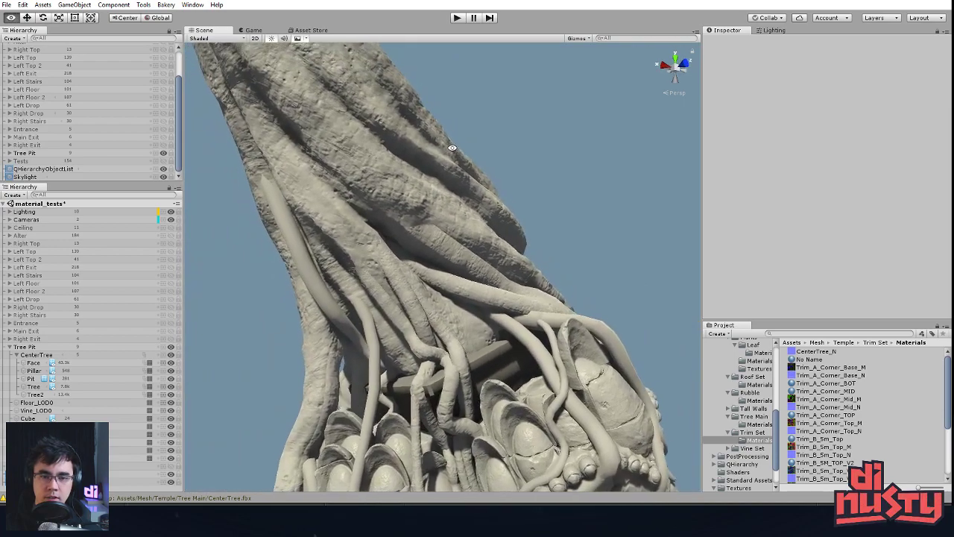
{"action": "middle_click_drag", "start_coordinate": [443, 142], "coordinate": [447, 150], "text": "alt"}
{"action": "left_click_drag", "start_coordinate": [447, 150], "coordinate": [472, 151], "text": "alt"}
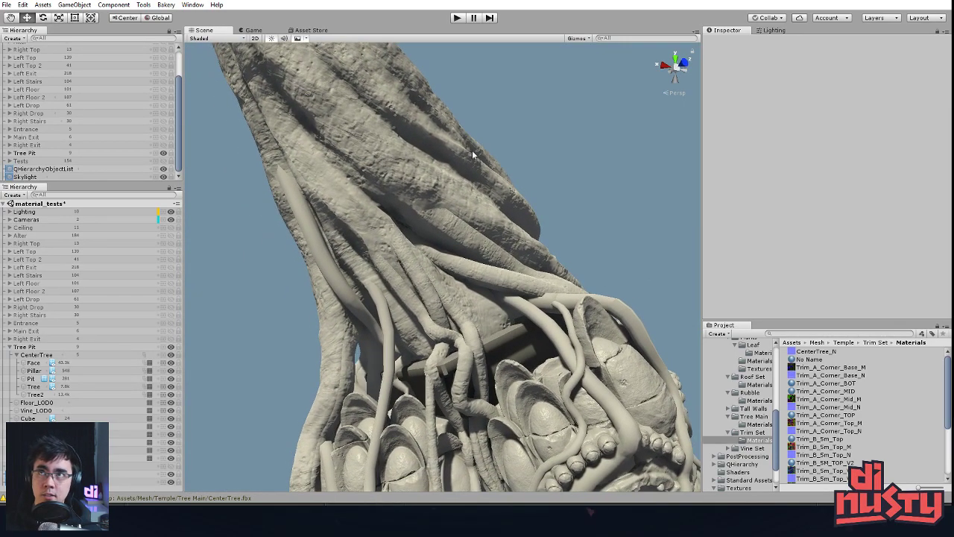
{"action": "middle_click_drag", "start_coordinate": [472, 155], "coordinate": [481, 158]}
{"action": "scroll", "coordinate": [481, 158], "scroll_direction": "up", "scroll_amount": 10}
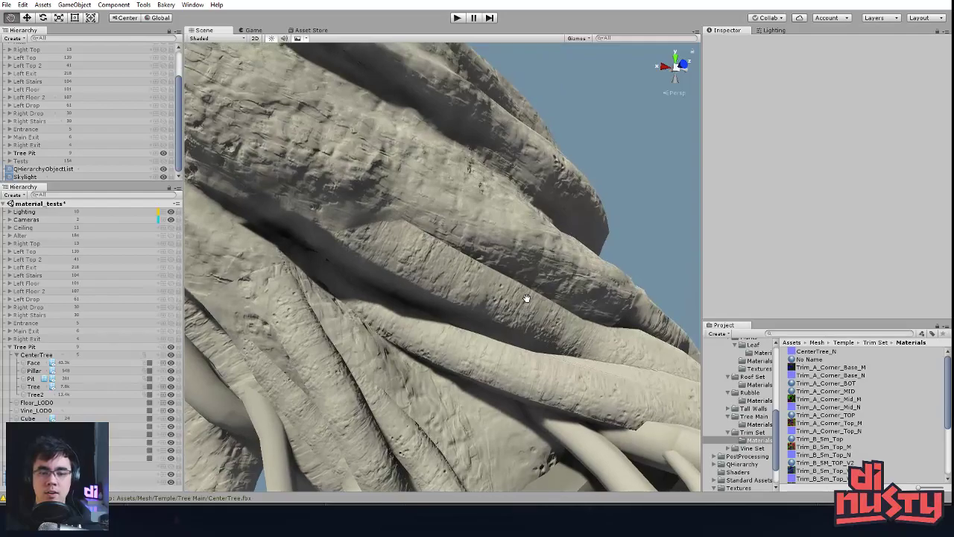
{"action": "left_click_drag", "start_coordinate": [526, 298], "coordinate": [388, 232], "text": "alt"}
Switch the UV set of the Tree2 material's secondary maps to UV0 and back to UV1 for comparison
{"action": "left_click", "coordinate": [418, 237]}
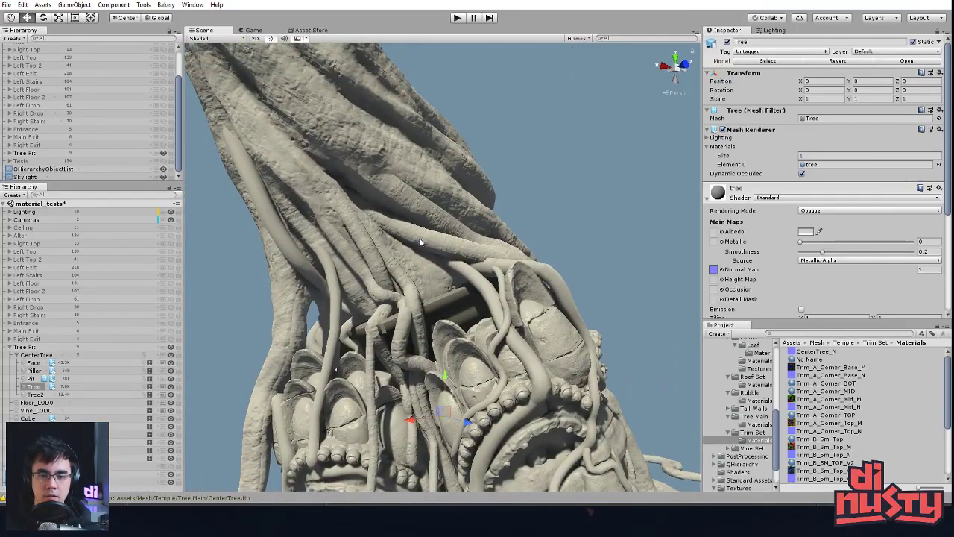
{"action": "scroll", "coordinate": [755, 252], "scroll_direction": "down", "scroll_amount": 5}
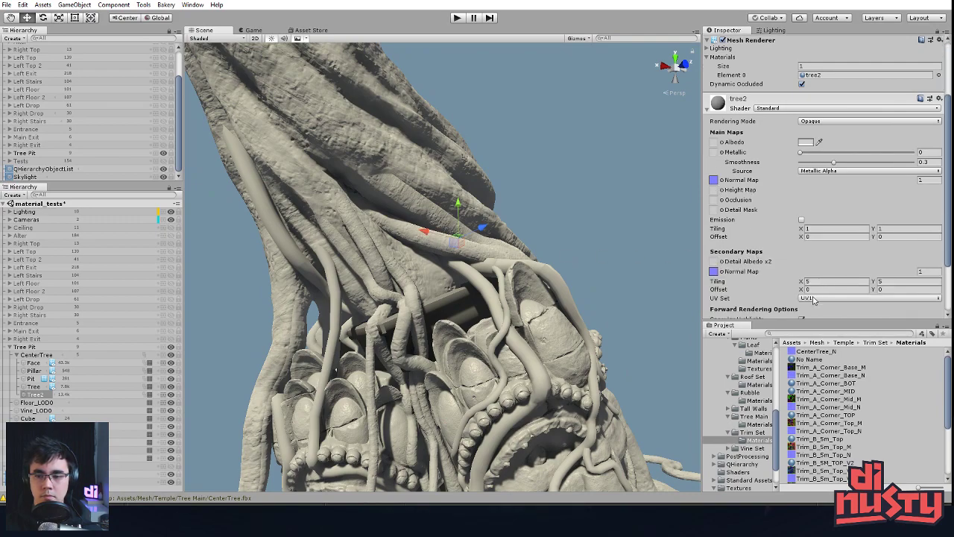
{"action": "left_click", "coordinate": [814, 298]}
{"action": "left_click", "coordinate": [821, 310]}
{"action": "left_click", "coordinate": [829, 298]}
{"action": "left_click", "coordinate": [834, 319]}
{"action": "left_click", "coordinate": [584, 226]}
{"action": "left_click", "coordinate": [435, 242]}
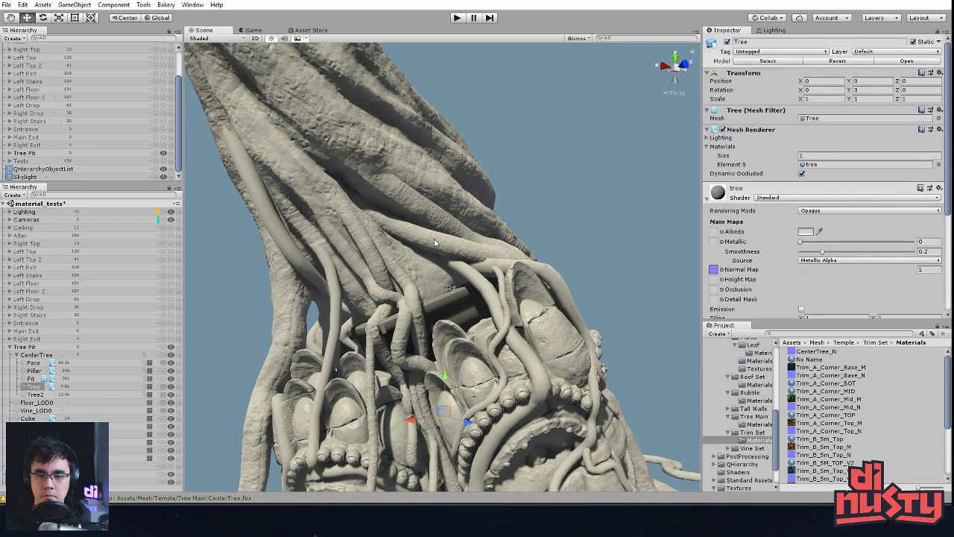
Switch to Modo and scale the Tree mesh's UV1 shells uniformly to 64%
{"action": "key", "text": "alt+Tab"}
{"action": "left_click", "coordinate": [842, 215]}
{"action": "left_click", "coordinate": [848, 224]}
{"action": "left_click_drag", "start_coordinate": [309, 268], "coordinate": [338, 252], "text": "alt+shift"}
{"action": "key", "text": "space"}
{"action": "key", "text": "r"}
{"action": "mouse_move", "coordinate": [336, 171]}
{"action": "left_mouse_down"}
{"action": "mouse_move", "coordinate": [308, 172]}
{"action": "mouse_move", "coordinate": [337, 170]}
{"action": "left_mouse_up"}
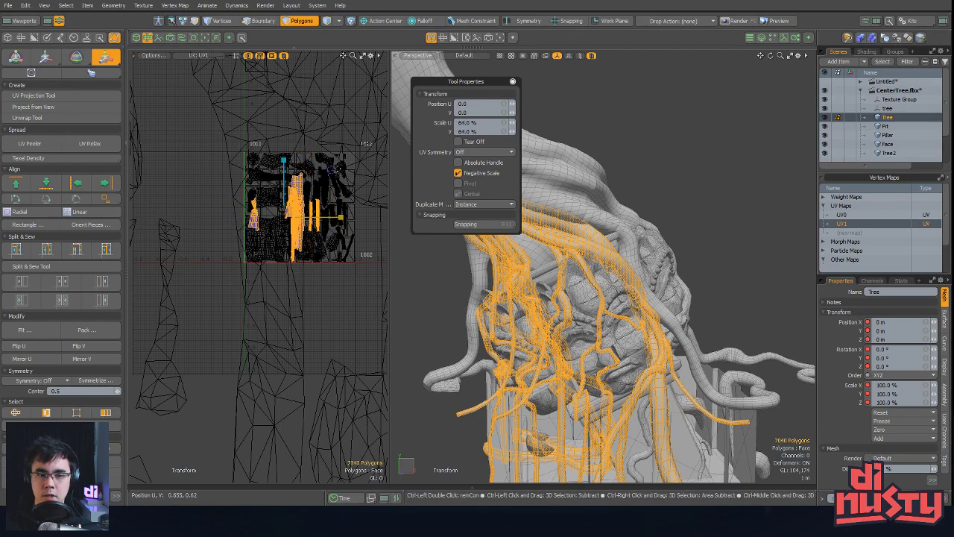
Save the rescaled tree model, switch to Unity, and inspect the updated bark detail on the trunk and roots
{"action": "key", "text": "ctrl+s"}
{"action": "key", "text": "alt+Tab"}
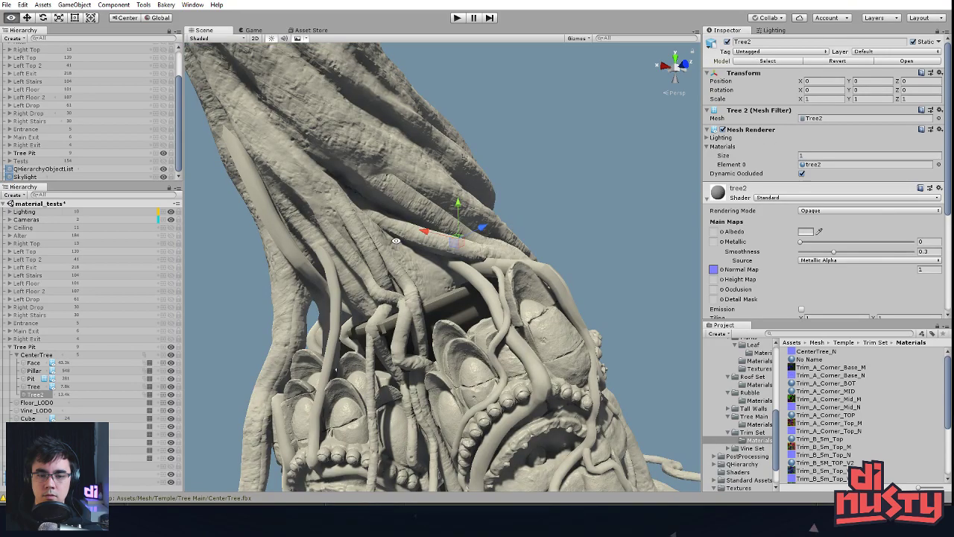
{"action": "scroll", "coordinate": [512, 222], "scroll_direction": "up", "scroll_amount": 5}
{"action": "left_click", "coordinate": [542, 213]}
{"action": "left_click_drag", "start_coordinate": [542, 213], "coordinate": [489, 239], "text": "alt"}
{"action": "left_click_drag", "start_coordinate": [327, 202], "coordinate": [355, 178], "text": "alt"}
{"action": "middle_click_drag", "start_coordinate": [336, 230], "coordinate": [470, 205]}
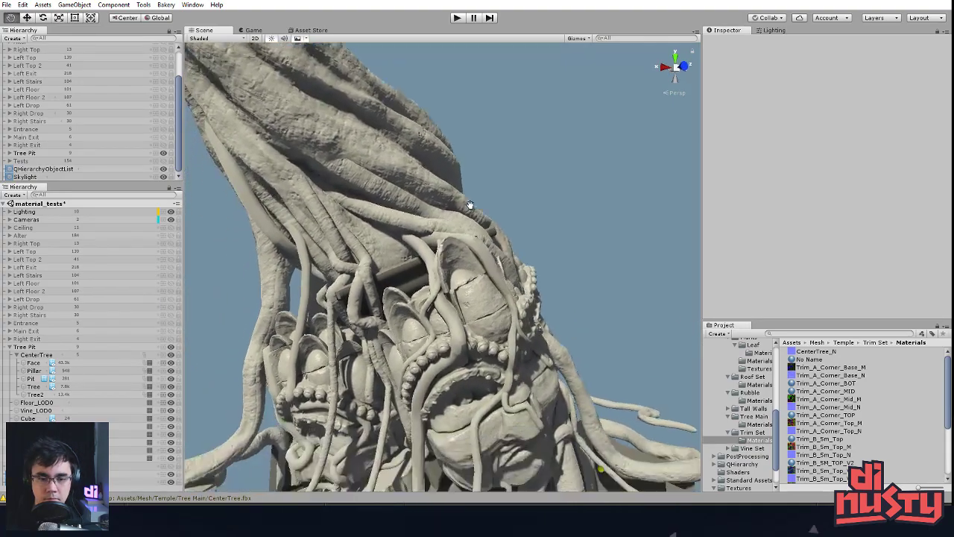
{"action": "right_click_drag", "start_coordinate": [469, 204], "coordinate": [535, 200]}
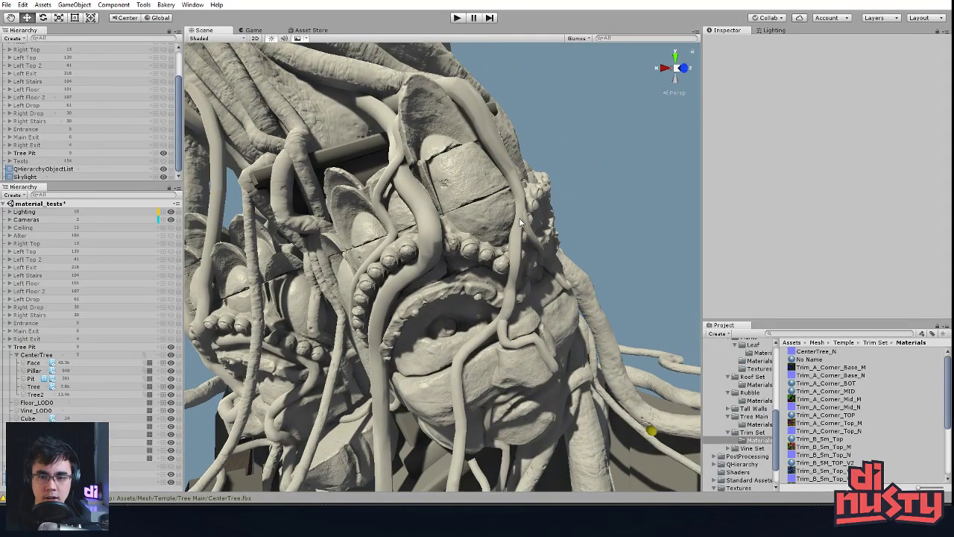
{"action": "left_click", "coordinate": [519, 257]}
{"action": "left_click_drag", "start_coordinate": [465, 343], "coordinate": [494, 316], "text": "alt"}
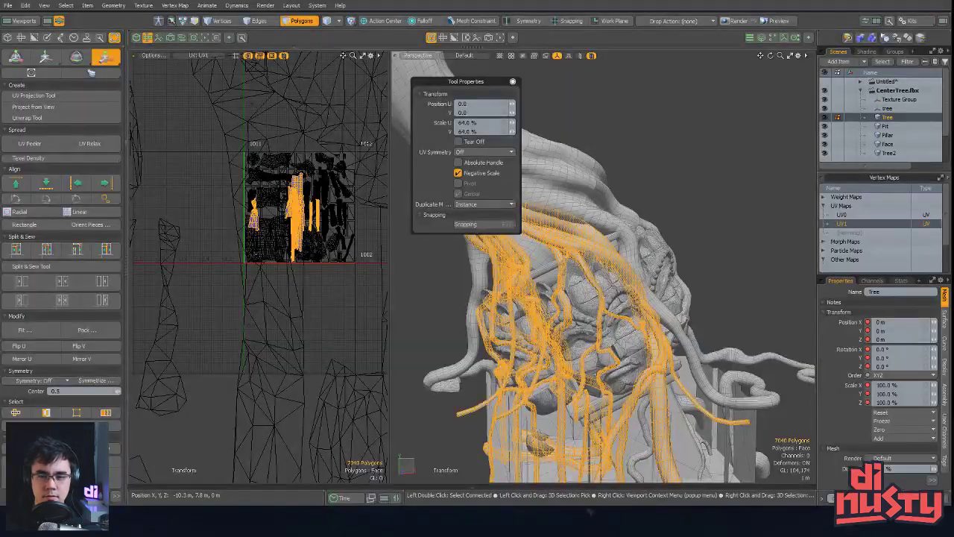
Switch to Modo, select individual root strands of the Tree mesh, and compare their shells in the UV1 and UV0 maps
{"action": "key", "text": "q"}
{"action": "left_click", "coordinate": [694, 156]}
{"action": "left_click_drag", "start_coordinate": [694, 156], "coordinate": [601, 246], "text": "alt"}
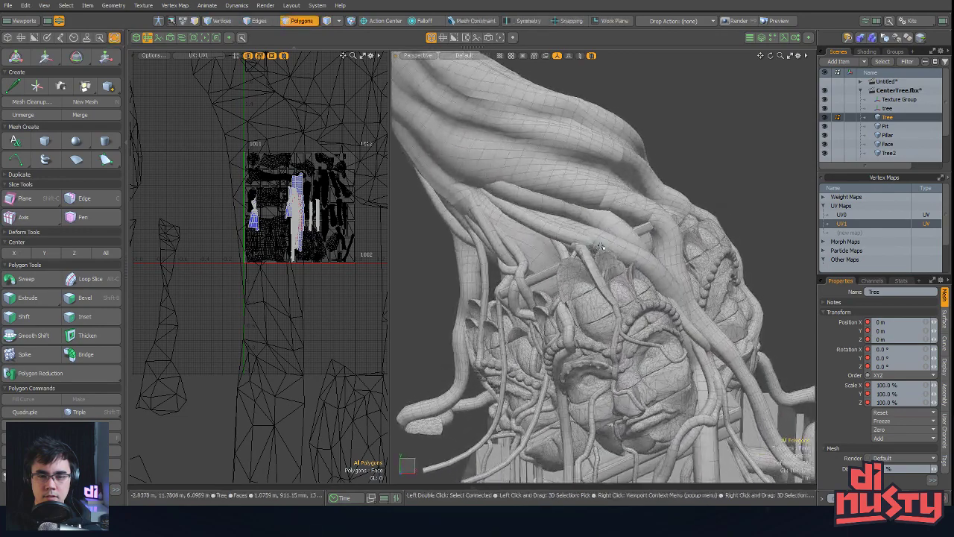
{"action": "double_click", "coordinate": [604, 246]}
{"action": "key", "text": "shift+a"}
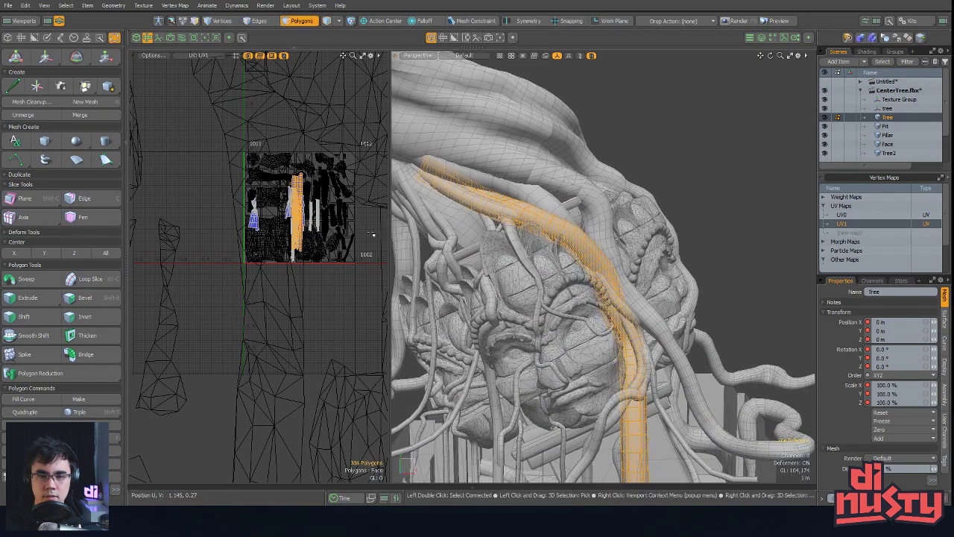
{"action": "left_click_drag", "start_coordinate": [507, 246], "coordinate": [524, 254], "text": "alt"}
{"action": "double_click", "coordinate": [524, 254]}
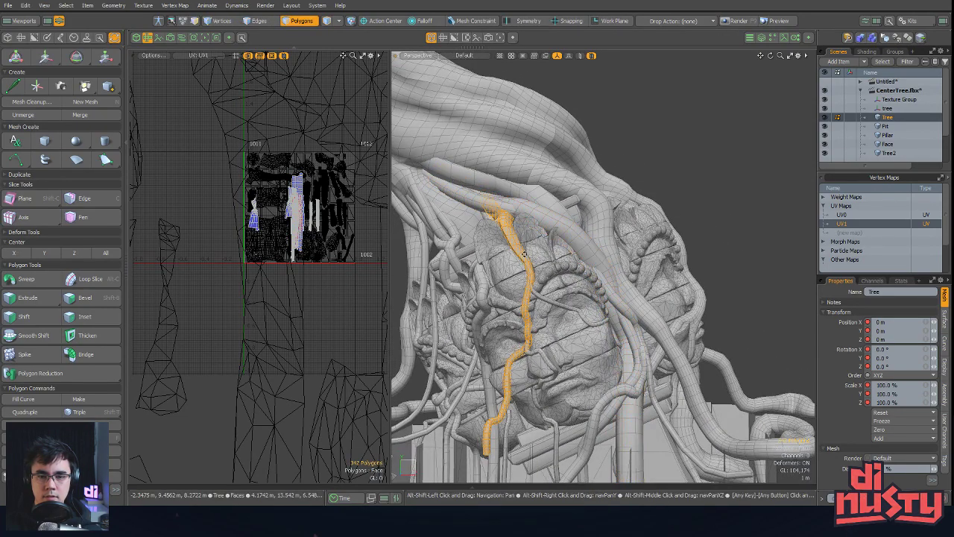
{"action": "key", "text": "shift+a"}
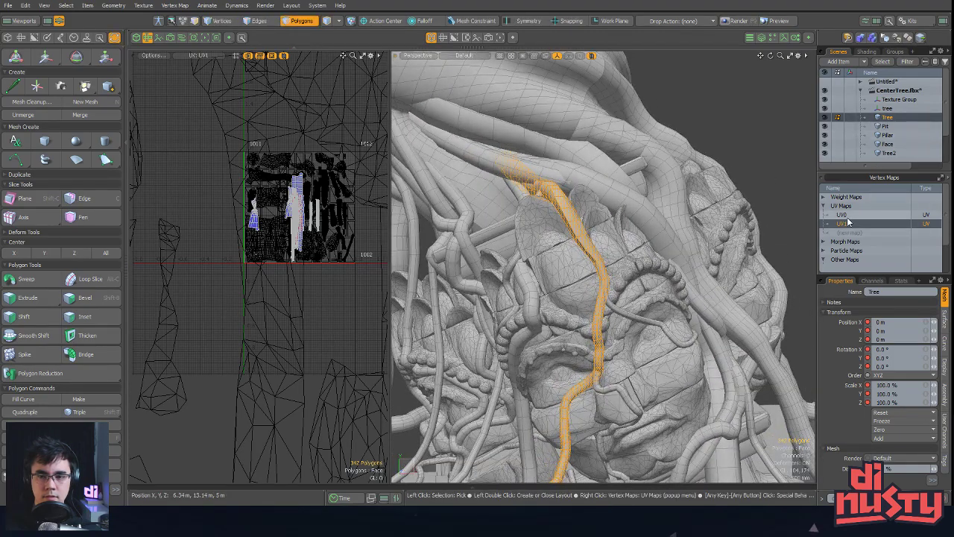
{"action": "left_click", "coordinate": [842, 215]}
{"action": "left_click_drag", "start_coordinate": [600, 223], "coordinate": [630, 229], "text": "alt"}
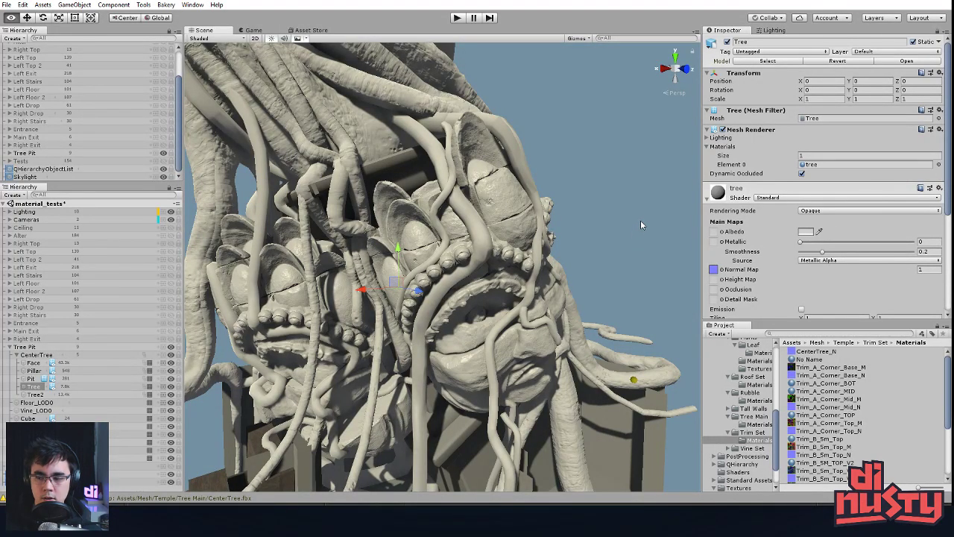
Switch to Unity and examine the bark detail on the trunk, the roots and around the faces from afar and close up
{"action": "left_click_drag", "start_coordinate": [640, 220], "coordinate": [507, 146], "text": "alt"}
{"action": "scroll", "coordinate": [521, 199], "scroll_direction": "down", "scroll_amount": 3}
{"action": "left_click", "coordinate": [602, 139]}
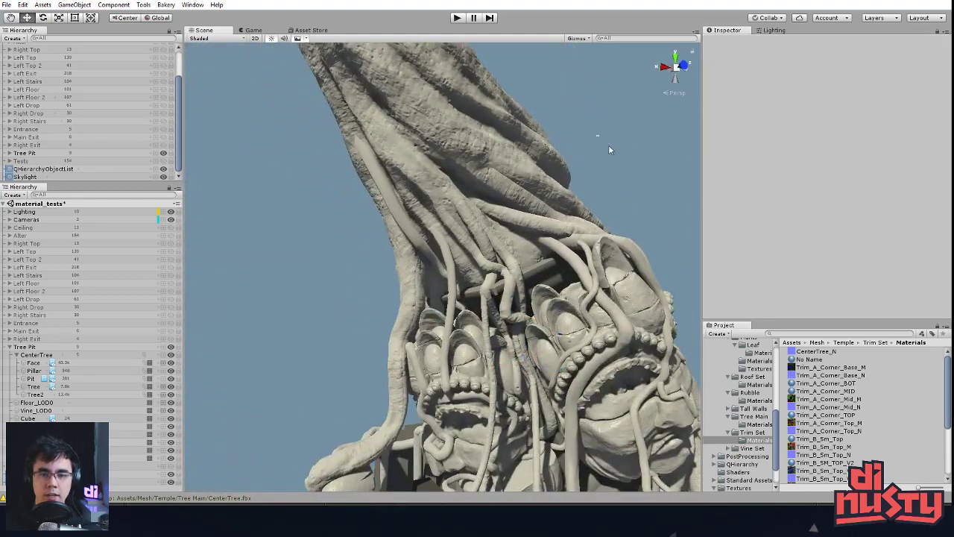
{"action": "left_click_drag", "start_coordinate": [602, 139], "coordinate": [502, 145], "text": "alt"}
{"action": "middle_click_drag", "start_coordinate": [503, 144], "coordinate": [474, 170]}
{"action": "left_click_drag", "start_coordinate": [474, 170], "coordinate": [561, 231], "text": "alt"}
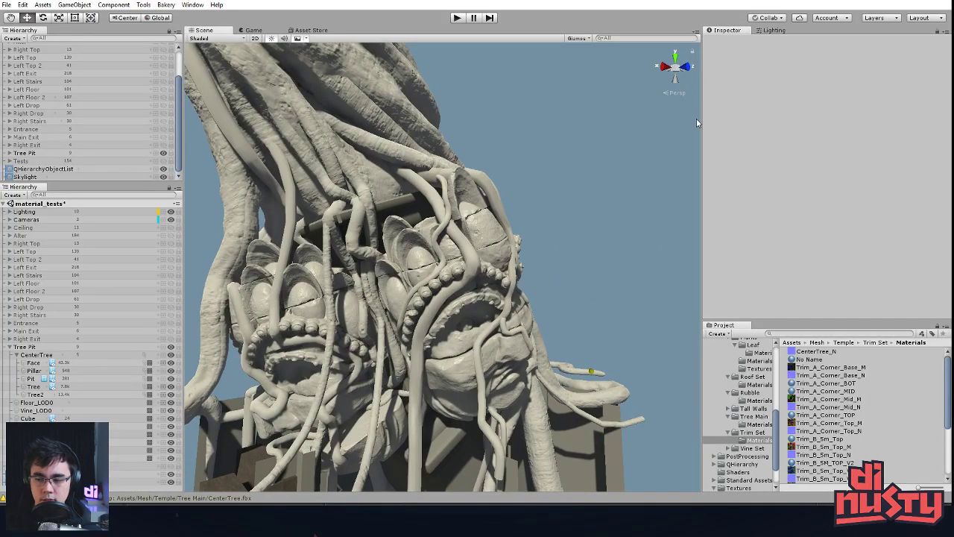
{"action": "left_click_drag", "start_coordinate": [539, 171], "coordinate": [367, 209], "text": "alt"}
{"action": "right_click_drag", "start_coordinate": [367, 209], "coordinate": [607, 240], "text": "alt"}
{"action": "left_click_drag", "start_coordinate": [607, 240], "coordinate": [549, 239], "text": "alt"}
{"action": "left_click_drag", "start_coordinate": [429, 296], "coordinate": [501, 240], "text": "alt"}
Apply a max size of 256 to Temple_Stone_N, the Faces material's detail normal map, and inspect the stone surface
{"action": "left_click", "coordinate": [501, 240]}
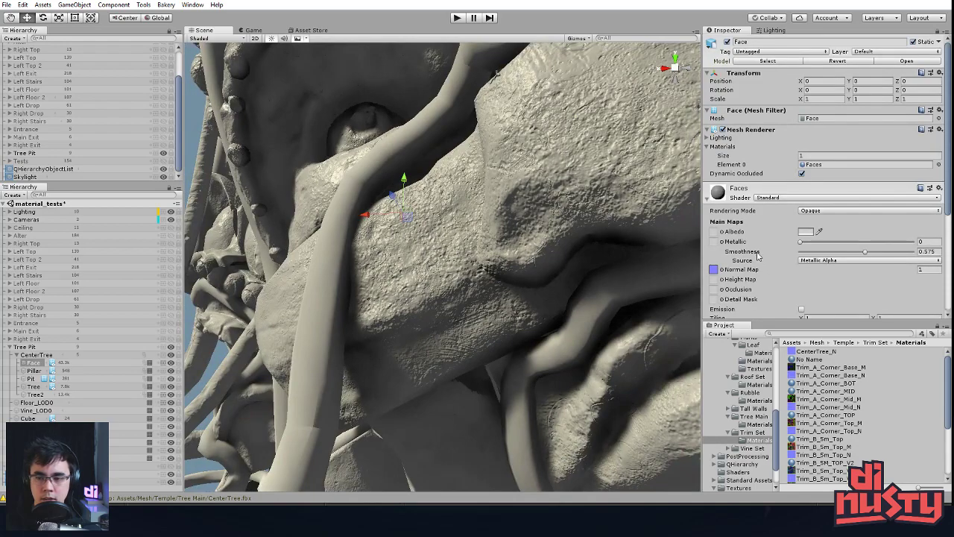
{"action": "scroll", "coordinate": [760, 255], "scroll_direction": "down", "scroll_amount": 3}
{"action": "left_click", "coordinate": [738, 273]}
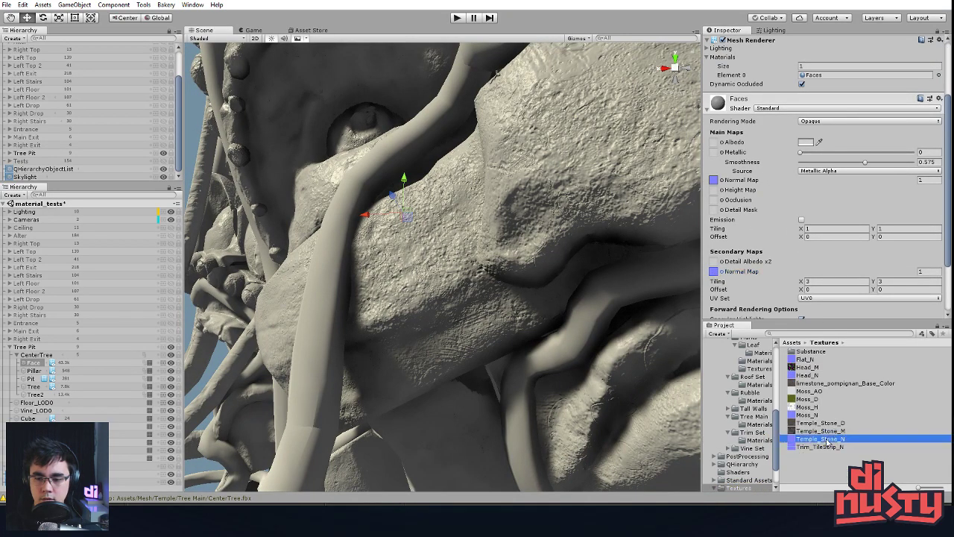
{"action": "left_click", "coordinate": [826, 441]}
{"action": "left_click", "coordinate": [810, 158]}
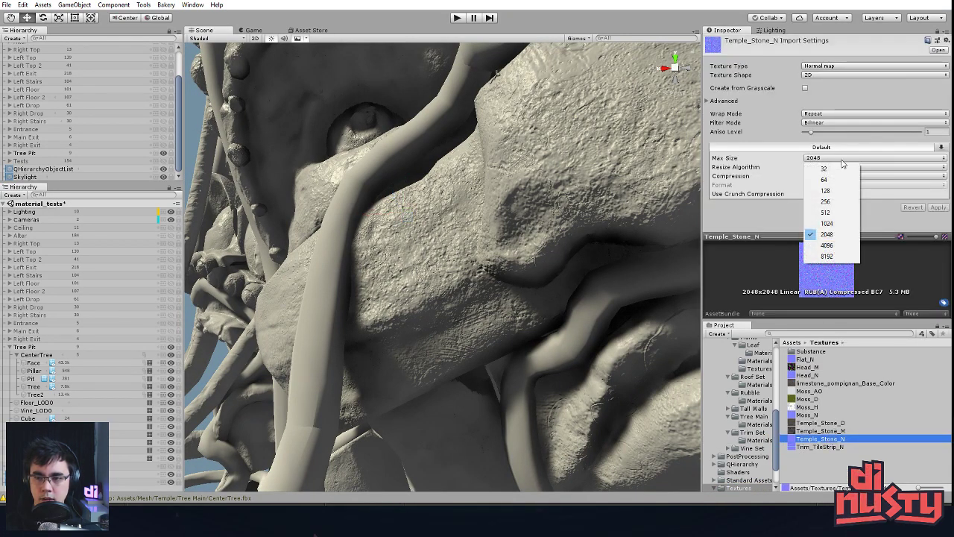
{"action": "left_click", "coordinate": [848, 202]}
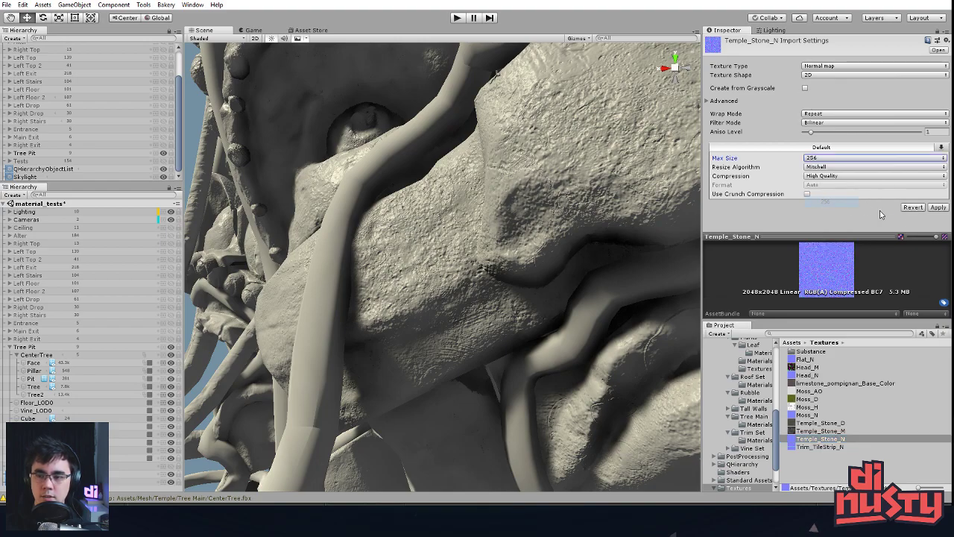
{"action": "right_click_drag", "start_coordinate": [536, 266], "coordinate": [410, 276], "text": "alt"}
{"action": "left_click_drag", "start_coordinate": [410, 275], "coordinate": [551, 317], "text": "alt"}
{"action": "right_click_drag", "start_coordinate": [552, 317], "coordinate": [634, 332], "text": "alt"}
{"action": "middle_click_drag", "start_coordinate": [634, 332], "coordinate": [535, 252], "text": "alt"}
{"action": "right_click_drag", "start_coordinate": [536, 252], "coordinate": [517, 286], "text": "alt"}
{"action": "left_click_drag", "start_coordinate": [517, 285], "coordinate": [505, 293], "text": "alt"}
Apply a max size of 1024 to the Temple_Stone_N texture and inspect the stone detail on the faces
{"action": "left_click", "coordinate": [835, 439]}
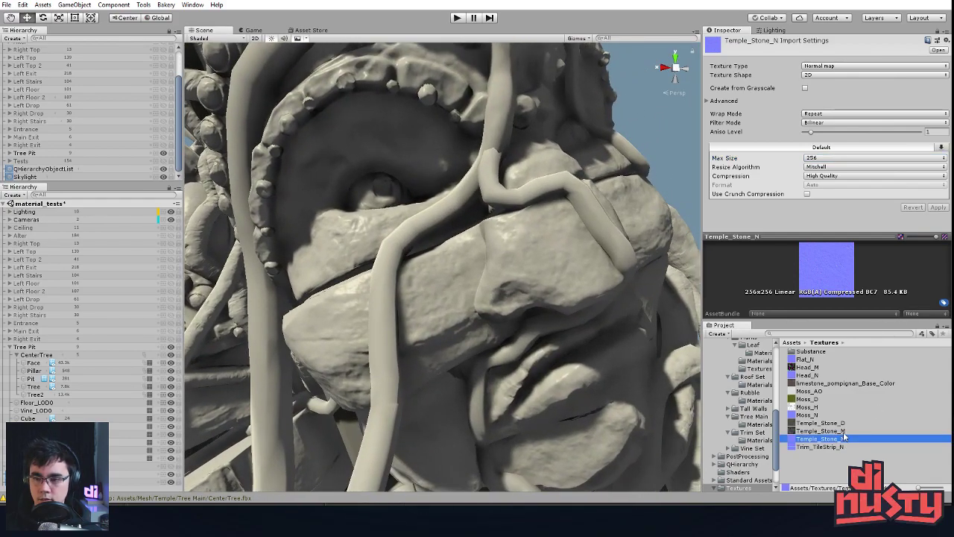
{"action": "left_click", "coordinate": [858, 158]}
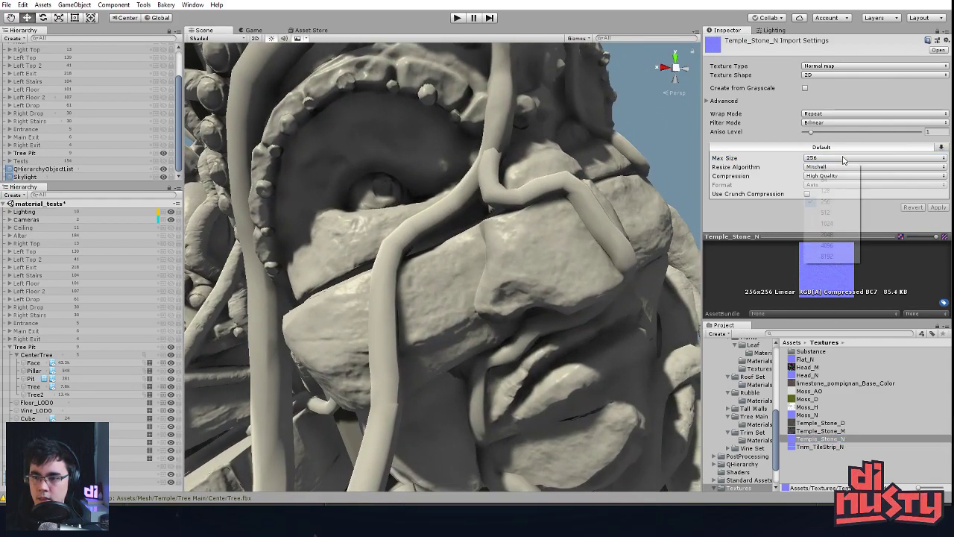
{"action": "left_click", "coordinate": [842, 223]}
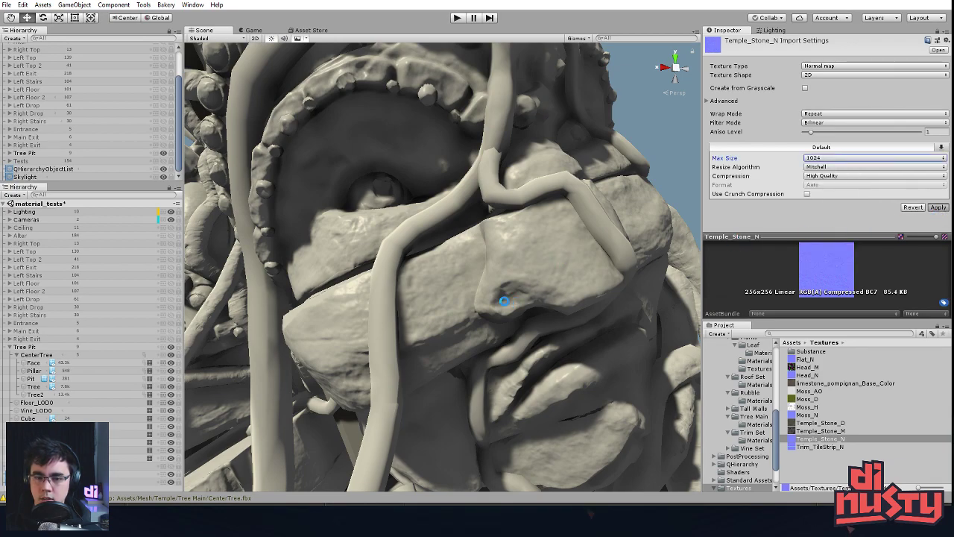
{"action": "scroll", "coordinate": [525, 311], "scroll_direction": "up", "scroll_amount": 4}
{"action": "right_click_drag", "start_coordinate": [496, 261], "coordinate": [480, 291], "text": "alt"}
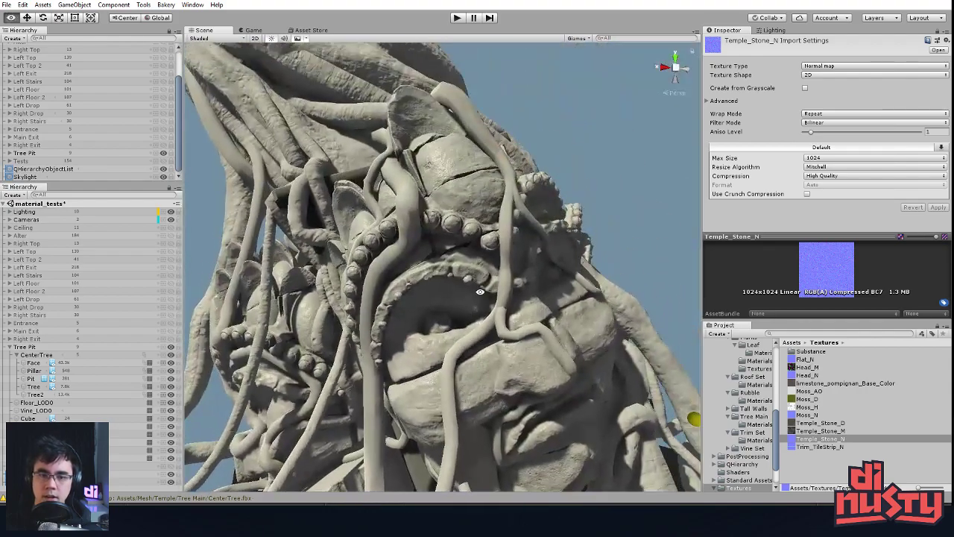
{"action": "left_click_drag", "start_coordinate": [480, 291], "coordinate": [537, 287], "text": "alt"}
{"action": "middle_click_drag", "start_coordinate": [537, 287], "coordinate": [477, 343], "text": "alt"}
{"action": "right_click_drag", "start_coordinate": [448, 284], "coordinate": [518, 283], "text": "alt"}
{"action": "middle_click_drag", "start_coordinate": [403, 201], "coordinate": [457, 242], "text": "alt"}
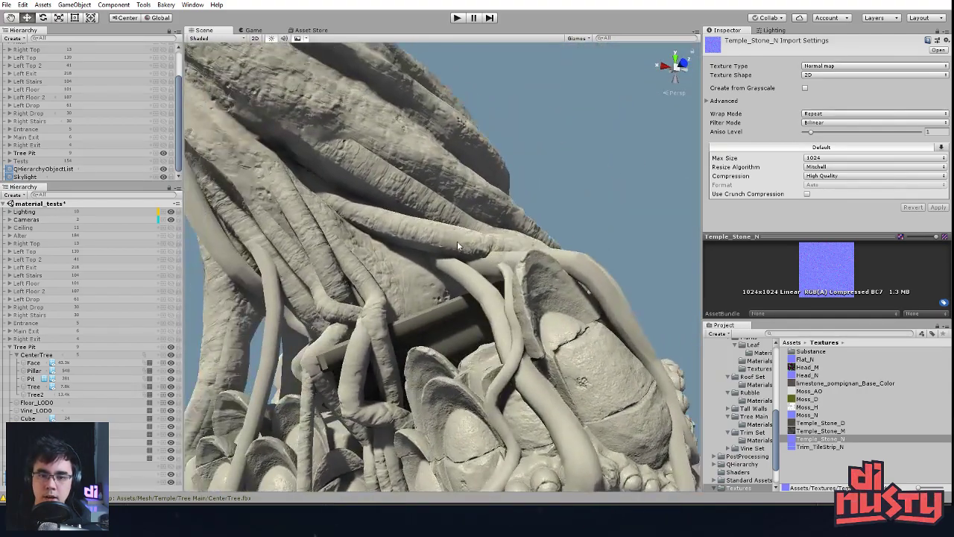
Find the tree material's detail normal map, Banyan_Bark_N, and apply a max size of 1024 to it
{"action": "left_click", "coordinate": [457, 241]}
{"action": "scroll", "coordinate": [736, 272], "scroll_direction": "down", "scroll_amount": 3}
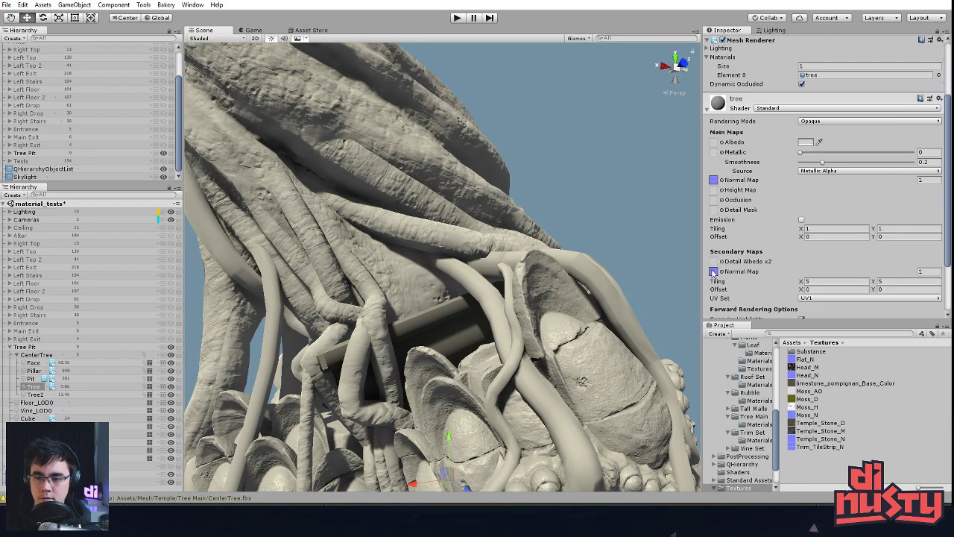
{"action": "left_click", "coordinate": [714, 272]}
{"action": "left_click", "coordinate": [820, 384]}
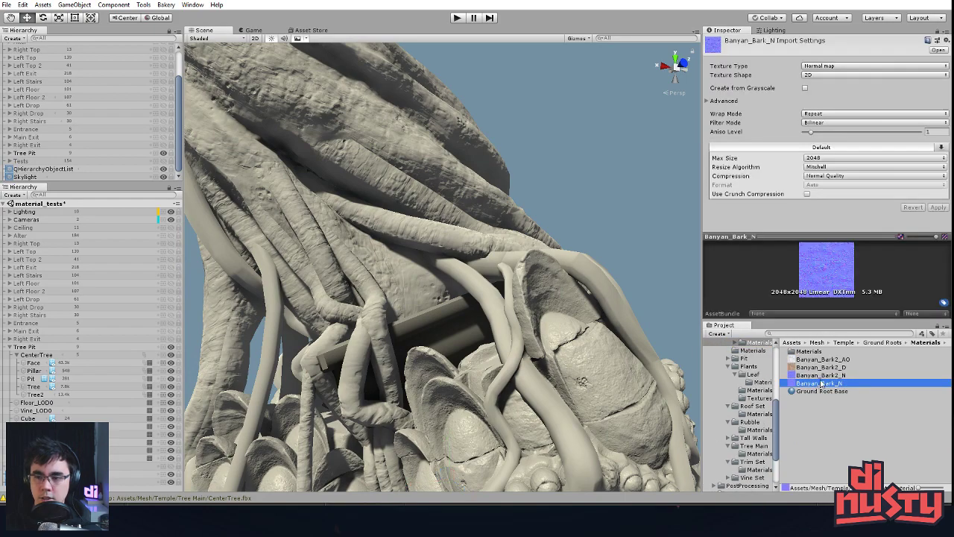
{"action": "left_click", "coordinate": [827, 158]}
{"action": "left_click", "coordinate": [843, 225]}
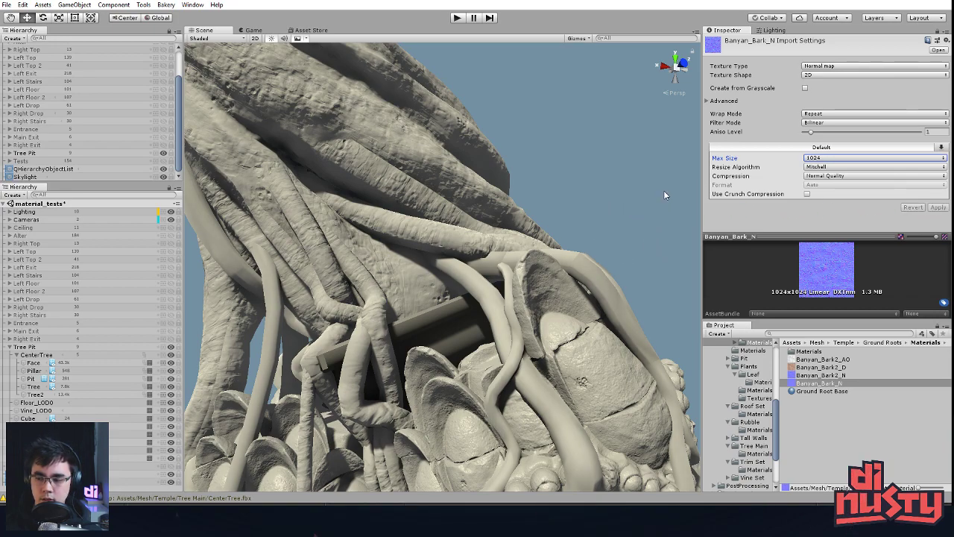
{"action": "left_click_drag", "start_coordinate": [650, 231], "coordinate": [598, 282], "text": "alt"}
Locate the Faces material's detail normal map in the project and open the texture file
{"action": "left_click", "coordinate": [569, 338]}
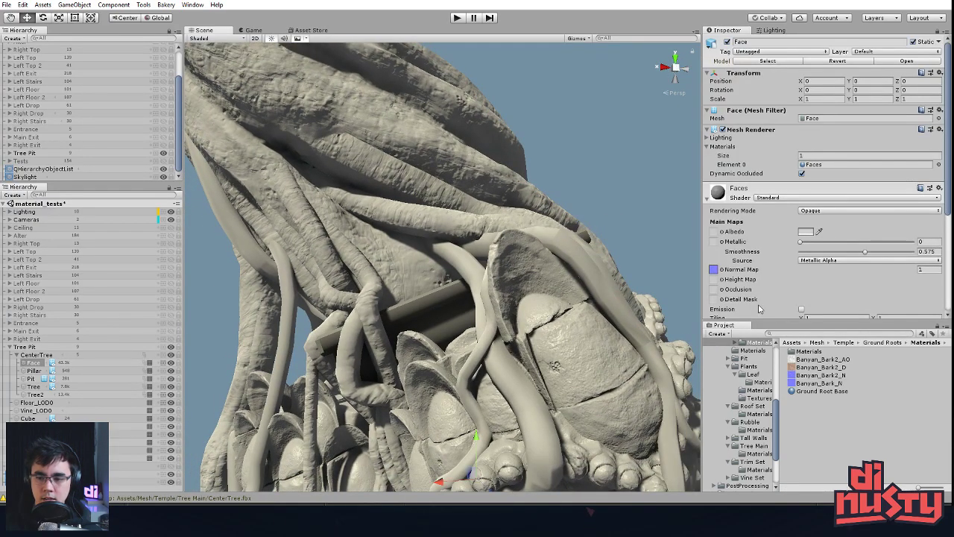
{"action": "scroll", "coordinate": [749, 278], "scroll_direction": "down", "scroll_amount": 3}
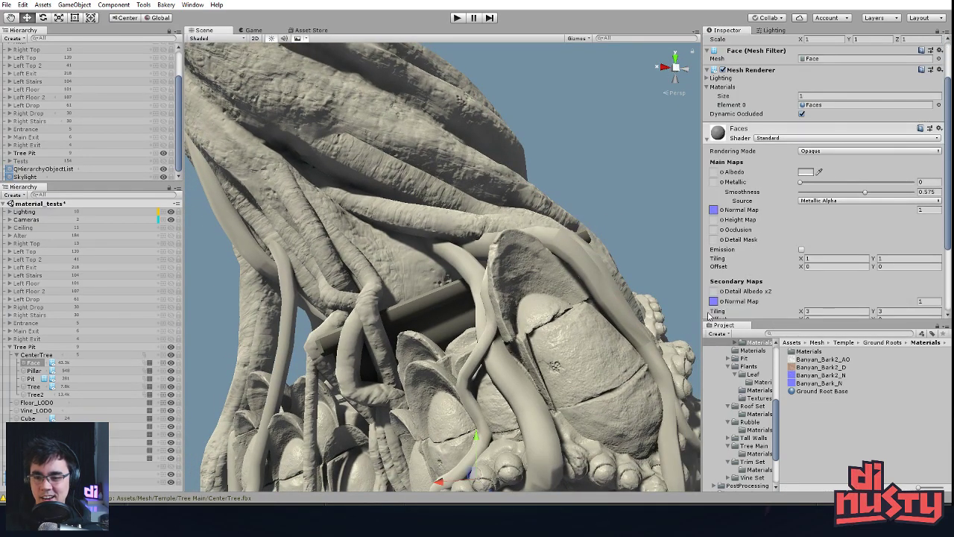
{"action": "left_click", "coordinate": [714, 302]}
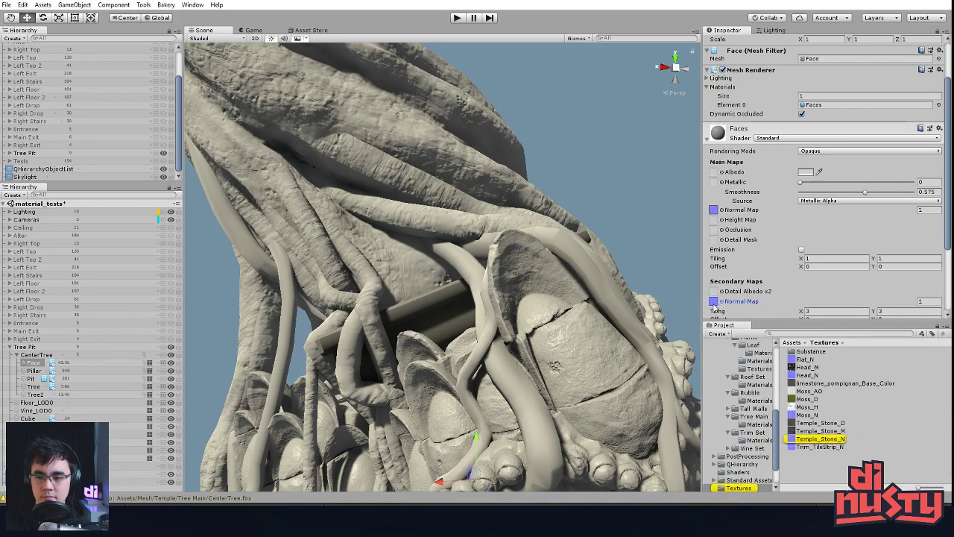
{"action": "double_click", "coordinate": [715, 304]}
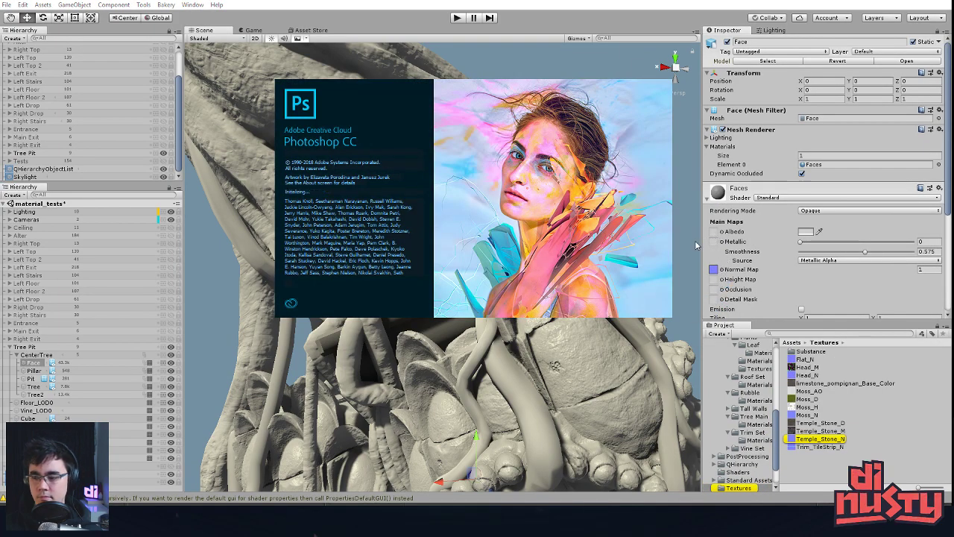
{"action": "left_click_drag", "start_coordinate": [642, 181], "coordinate": [526, 176], "text": "alt"}
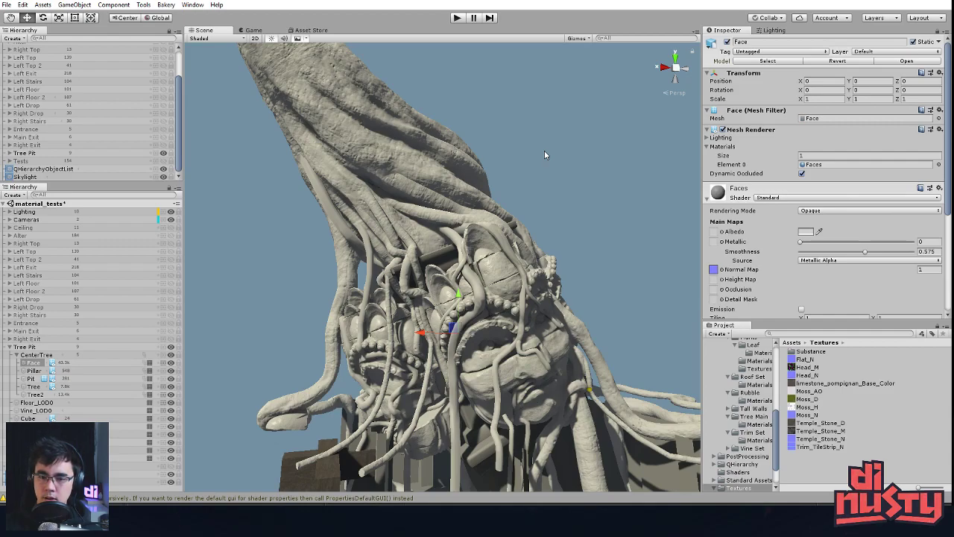
Review the import settings of Temple_Stone_N, the detail normal map used on the stone faces
{"action": "left_click", "coordinate": [492, 298]}
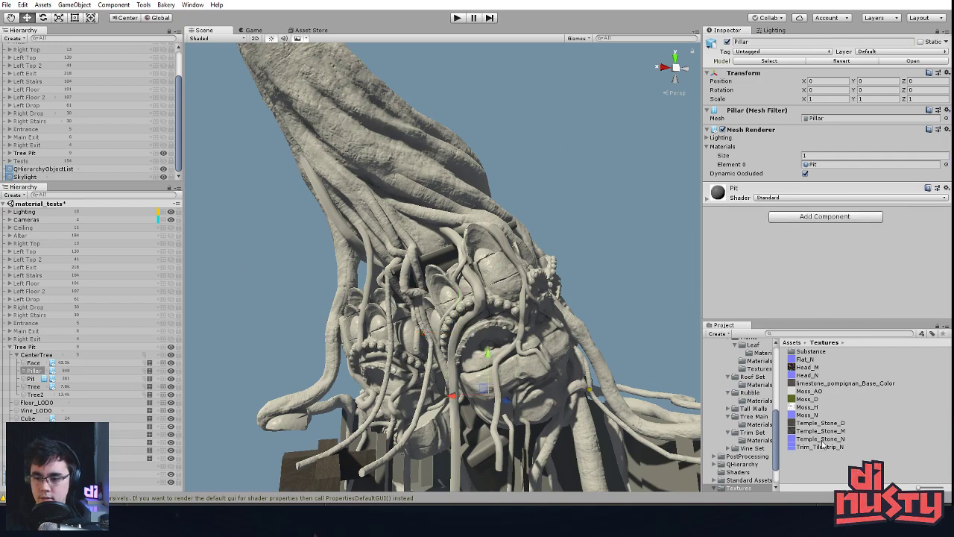
{"action": "left_click", "coordinate": [819, 446]}
{"action": "left_click", "coordinate": [842, 439]}
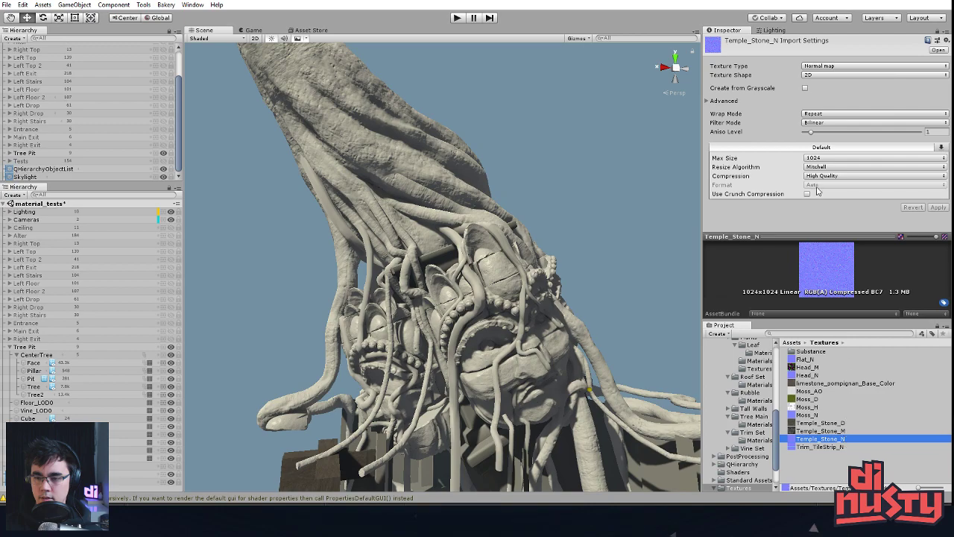
{"action": "left_click", "coordinate": [480, 285]}
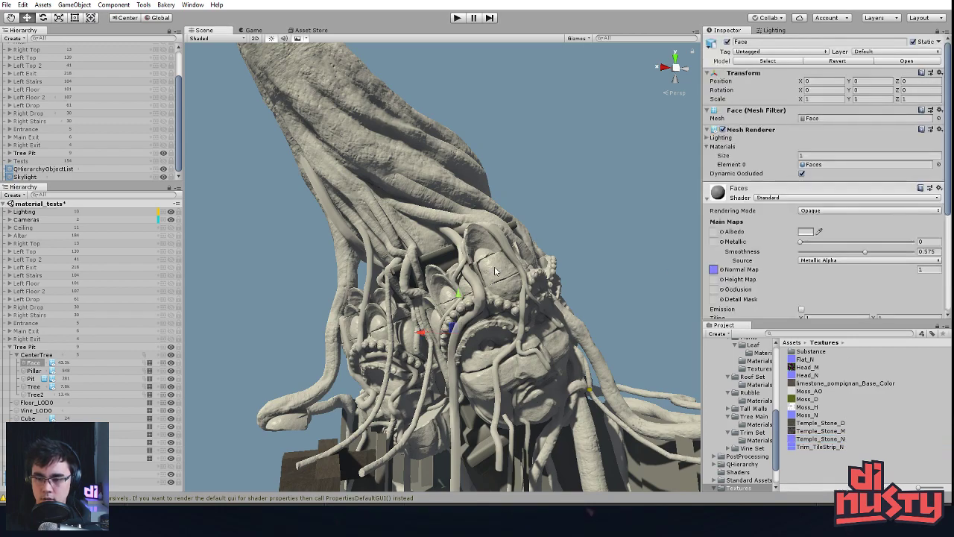
{"action": "left_click", "coordinate": [813, 439]}
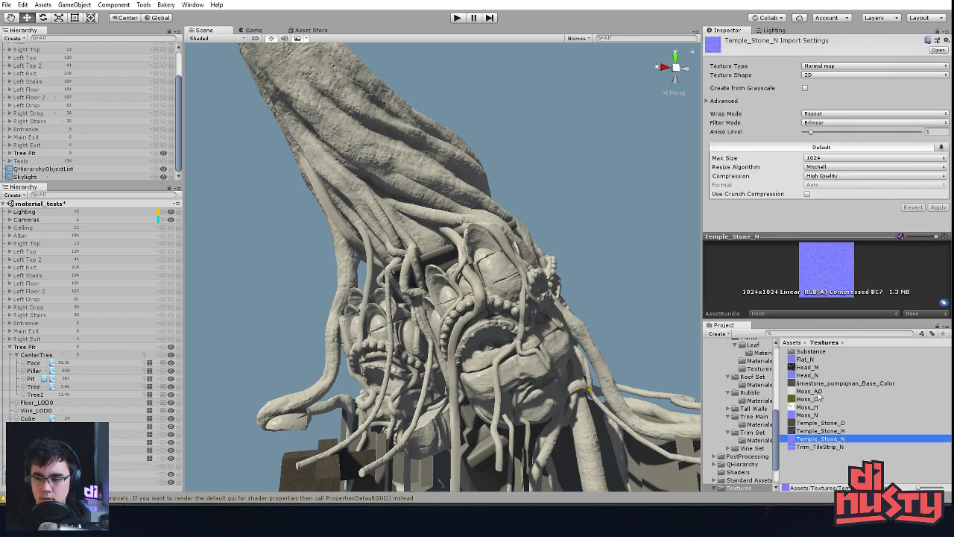
Locate the tree material's detail normal map, and view the import settings of Tree2's main normal map, CenterTree_N
{"action": "left_click", "coordinate": [431, 216]}
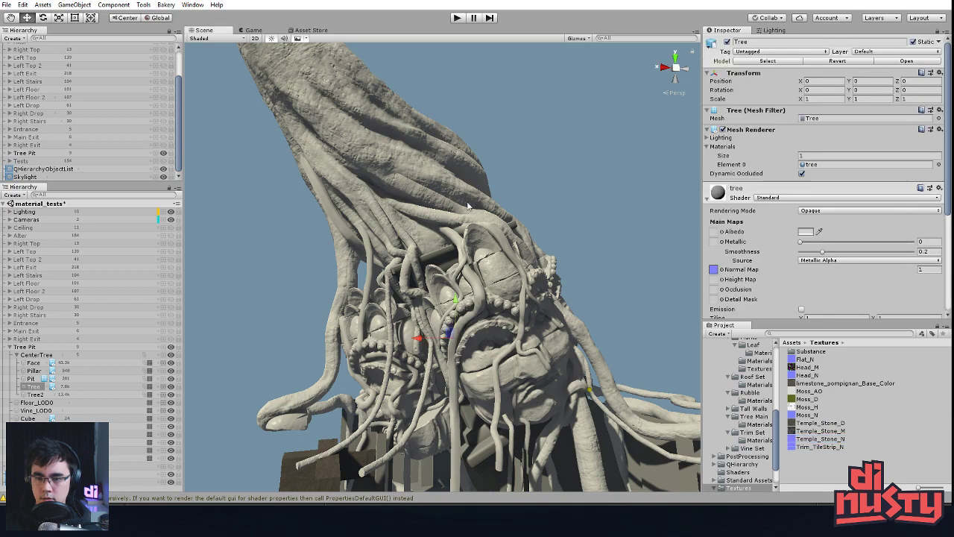
{"action": "scroll", "coordinate": [752, 276], "scroll_direction": "down", "scroll_amount": 4}
{"action": "left_click", "coordinate": [714, 301]}
{"action": "left_click", "coordinate": [428, 192]}
{"action": "left_click", "coordinate": [719, 212]}
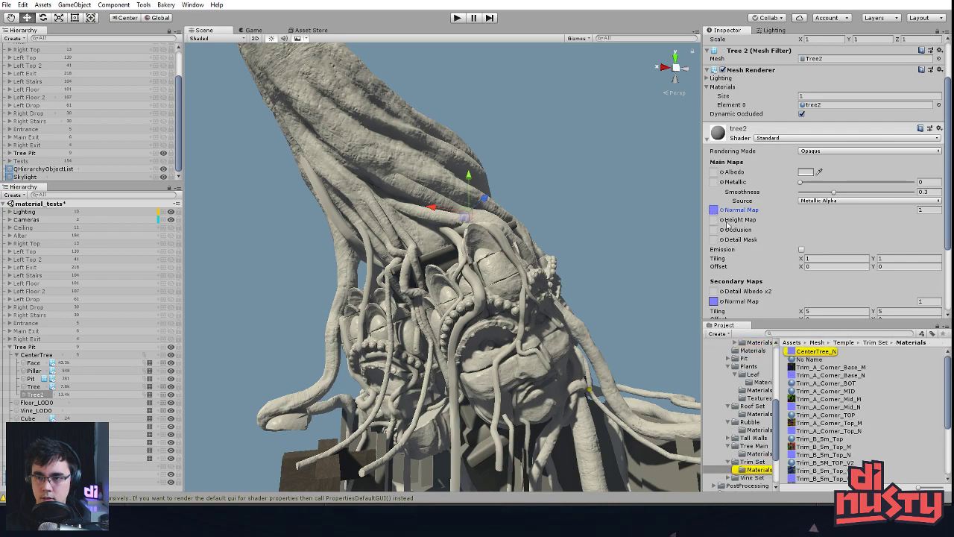
{"action": "left_click", "coordinate": [811, 352]}
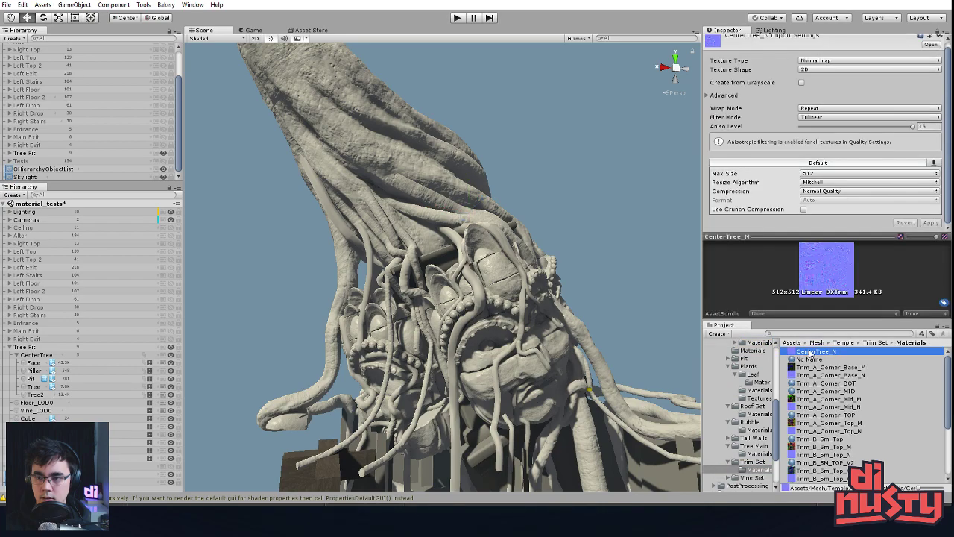
Locate the Faces material's main normal map, Head_N, and view its import settings
{"action": "left_click", "coordinate": [506, 282]}
{"action": "left_click", "coordinate": [713, 264]}
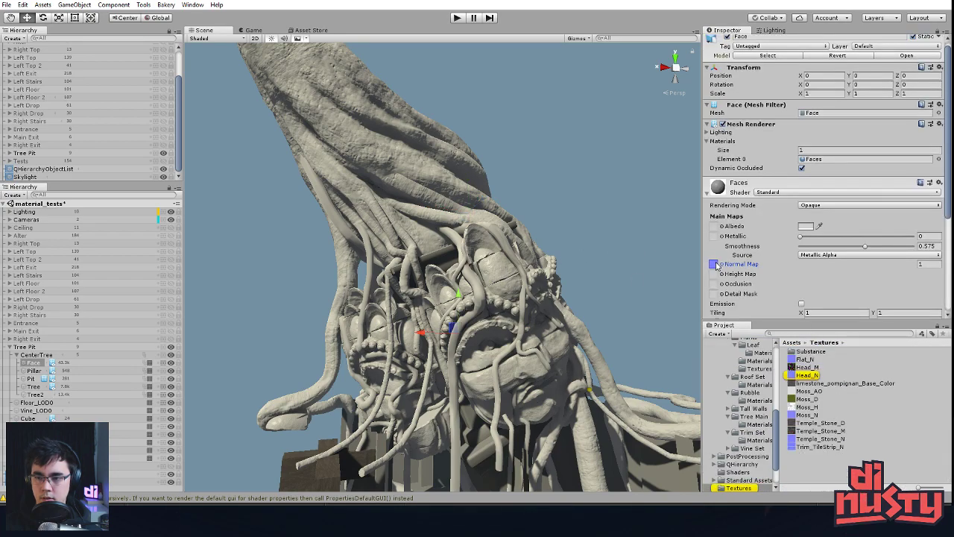
{"action": "left_click", "coordinate": [806, 375]}
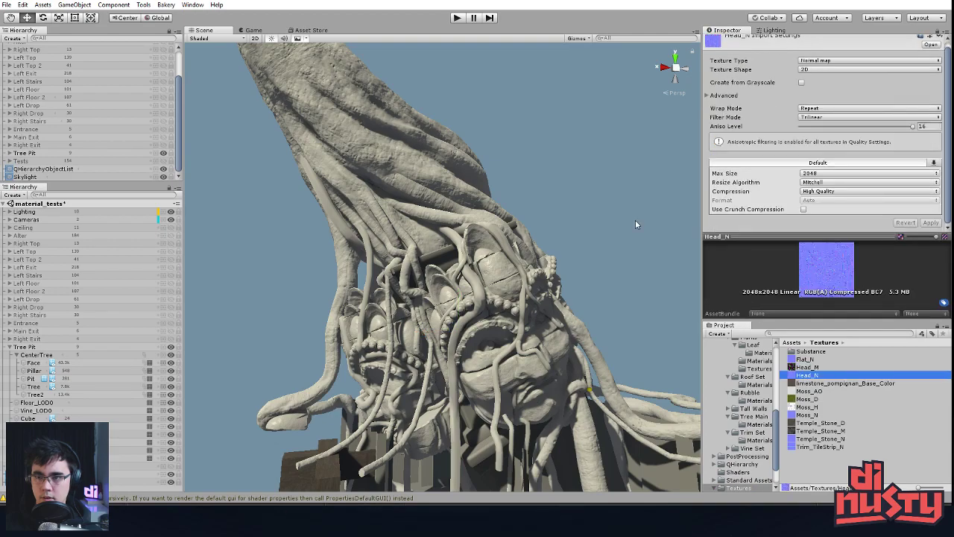
Examine the bark and stone surface detail around the faces and the roots covering them
{"action": "left_click", "coordinate": [675, 218]}
{"action": "left_click_drag", "start_coordinate": [675, 217], "coordinate": [561, 223], "text": "alt"}
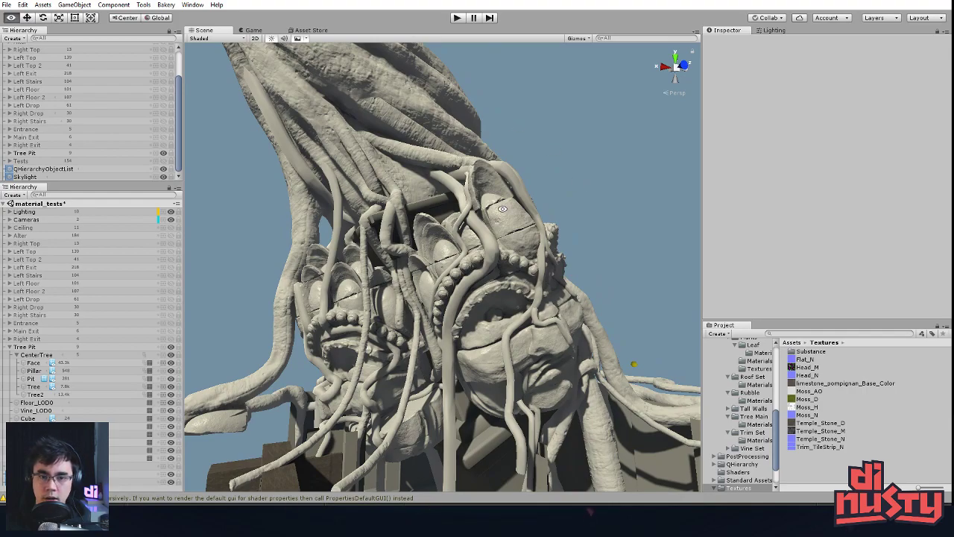
{"action": "left_click_drag", "start_coordinate": [500, 197], "coordinate": [548, 217], "text": "alt"}
{"action": "scroll", "coordinate": [522, 320], "scroll_direction": "up", "scroll_amount": 4}
{"action": "middle_click_drag", "start_coordinate": [522, 332], "coordinate": [492, 285]}
{"action": "left_click_drag", "start_coordinate": [492, 285], "coordinate": [522, 257], "text": "alt"}
{"action": "middle_click_drag", "start_coordinate": [455, 243], "coordinate": [466, 311]}
{"action": "left_click_drag", "start_coordinate": [466, 311], "coordinate": [442, 337], "text": "alt"}
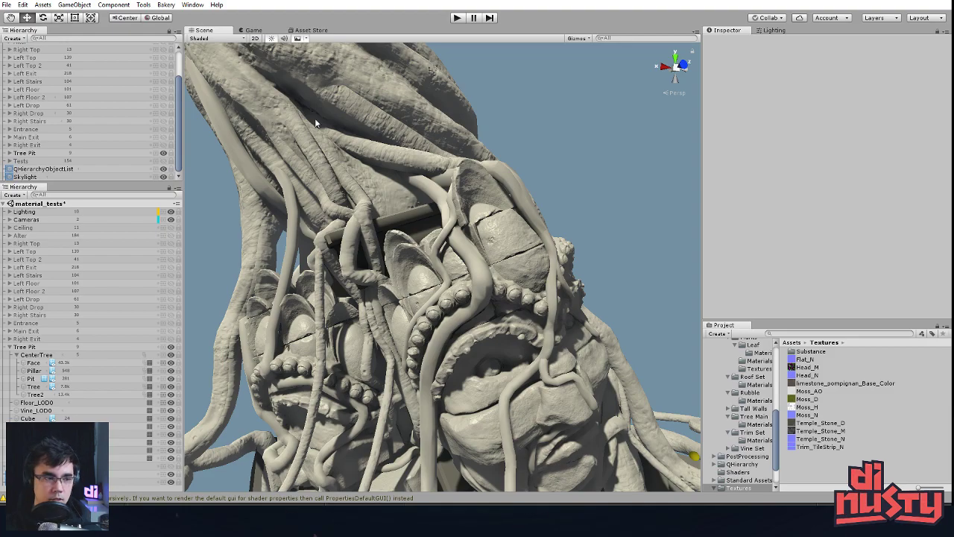
{"action": "left_click_drag", "start_coordinate": [563, 160], "coordinate": [444, 188], "text": "alt"}
Switch to Photoshop, examine the Temple_Stone_N texture up close and check its pixel dimensions without resizing it
{"action": "left_click_drag", "start_coordinate": [0, 1], "coordinate": [481, 33]}
{"action": "double_click", "coordinate": [481, 30]}
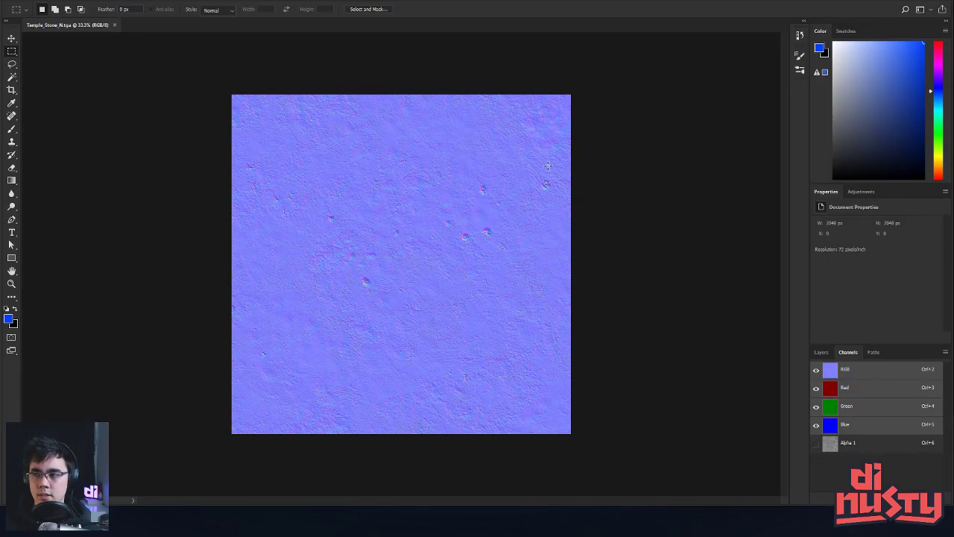
{"action": "scroll", "coordinate": [558, 157], "scroll_direction": "up", "scroll_amount": 6, "text": "alt"}
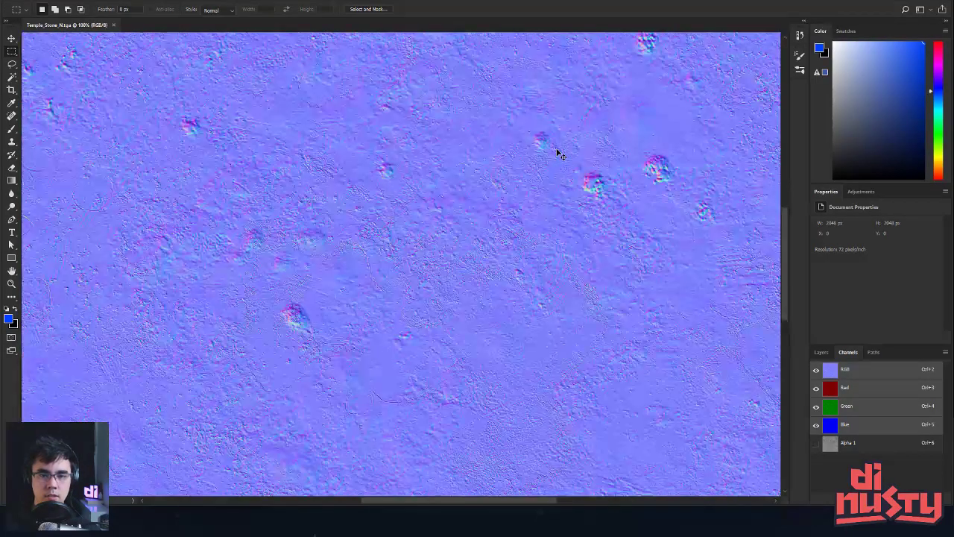
{"action": "scroll", "coordinate": [557, 154], "scroll_direction": "down", "scroll_amount": 3, "text": "alt"}
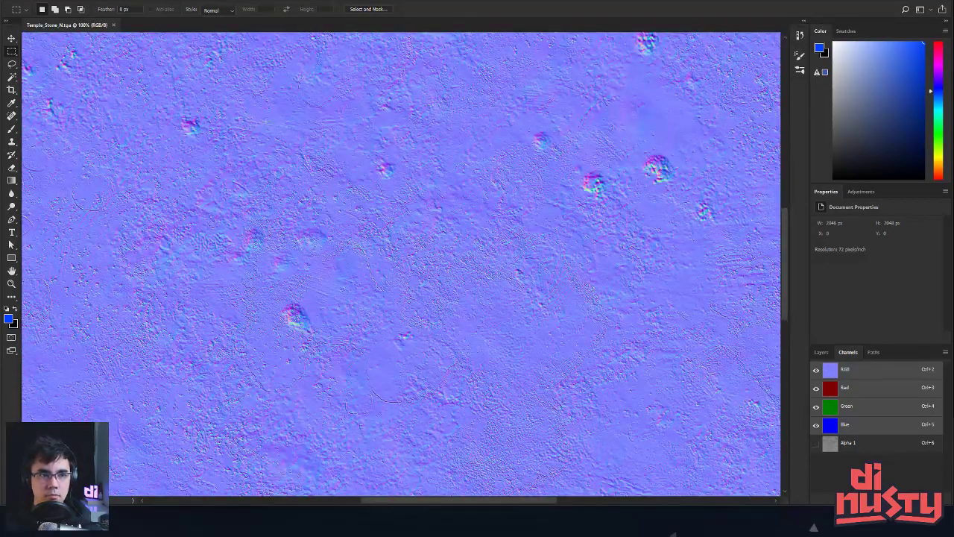
{"action": "key", "text": "ctrl+alt+i"}
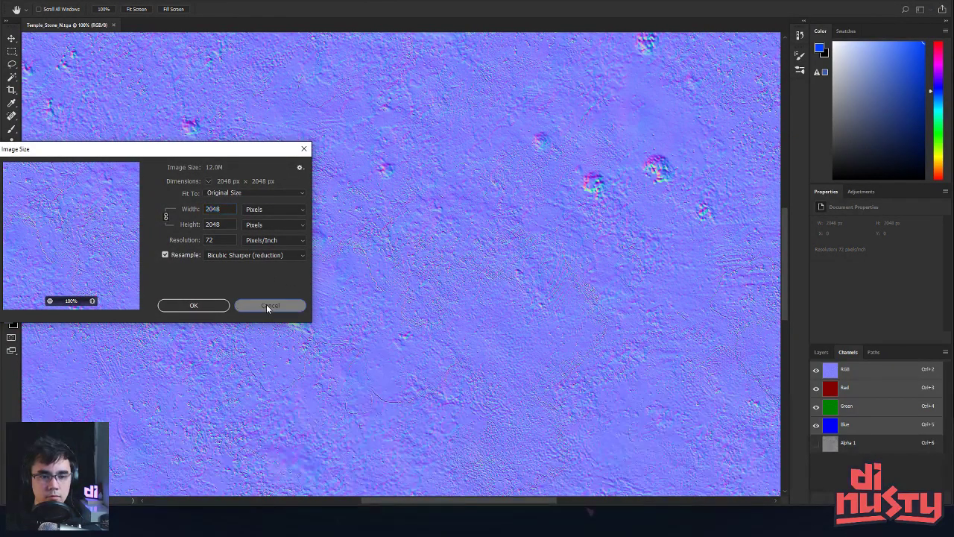
{"action": "left_click", "coordinate": [271, 307]}
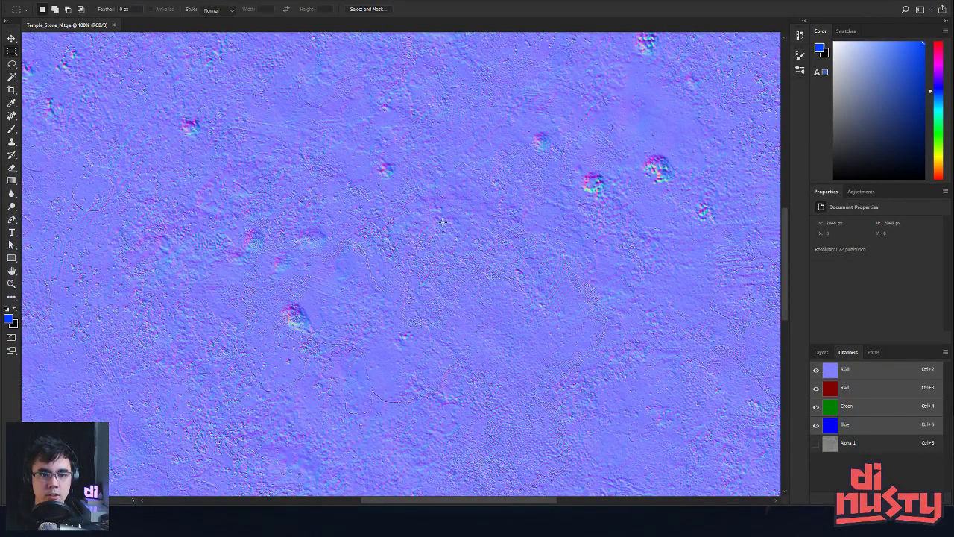
Switch to Modo to look over the tree mesh around the stone faces, and return to Unity
{"action": "key", "text": "ctrl+alt+space"}
{"action": "left_click", "coordinate": [652, 109]}
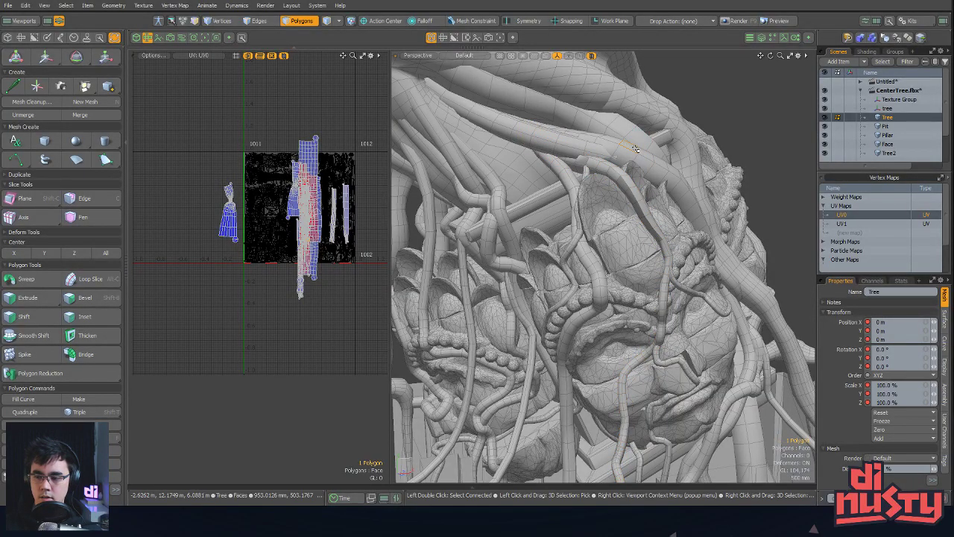
{"action": "left_click_drag", "start_coordinate": [635, 149], "coordinate": [729, 117], "text": "alt"}
{"action": "key", "text": "alt+Tab"}
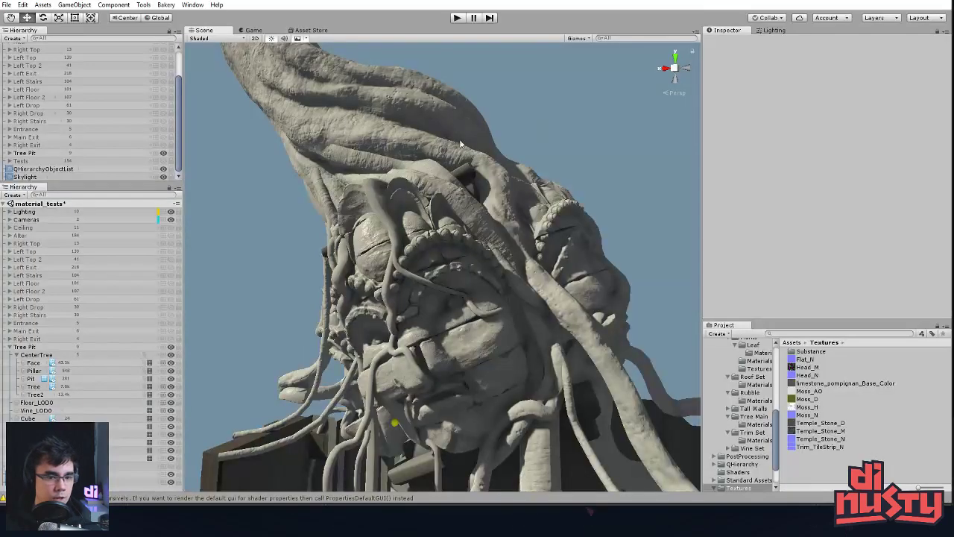
Find the Faces material's detail normal map, Temple_Stone_N, and check the resize algorithm options in its import settings
{"action": "left_click", "coordinate": [487, 147]}
{"action": "left_click", "coordinate": [483, 319]}
{"action": "scroll", "coordinate": [721, 276], "scroll_direction": "down", "scroll_amount": 3}
{"action": "left_click", "coordinate": [713, 301]}
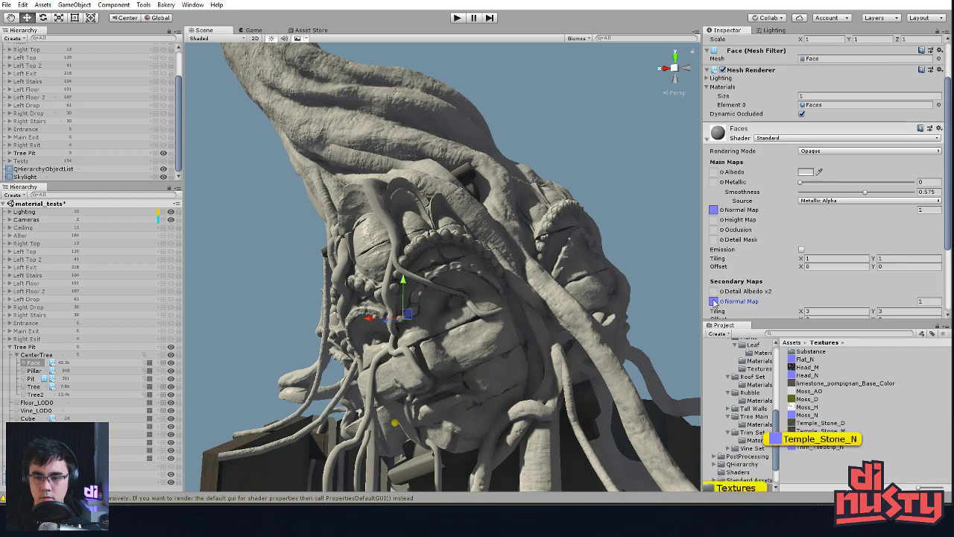
{"action": "left_click", "coordinate": [830, 440]}
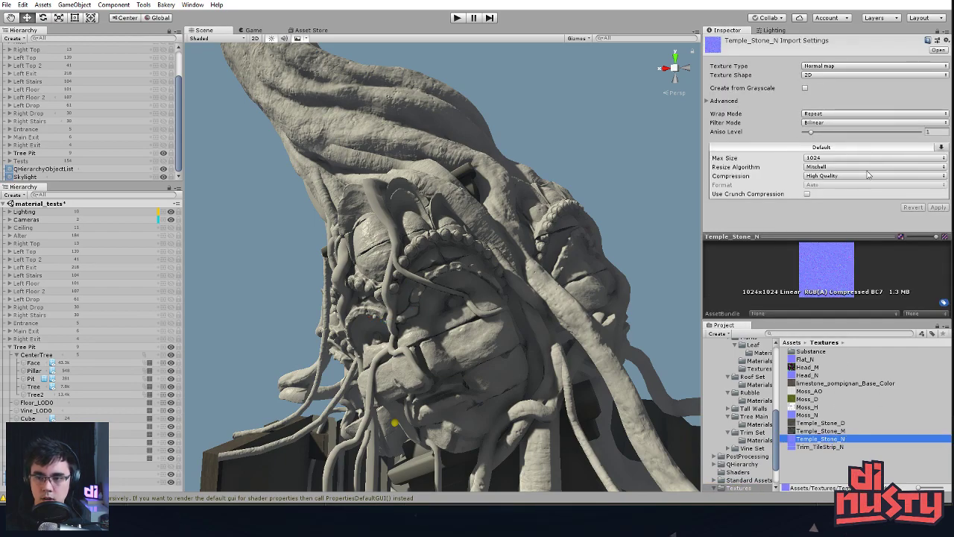
{"action": "left_click", "coordinate": [827, 167]}
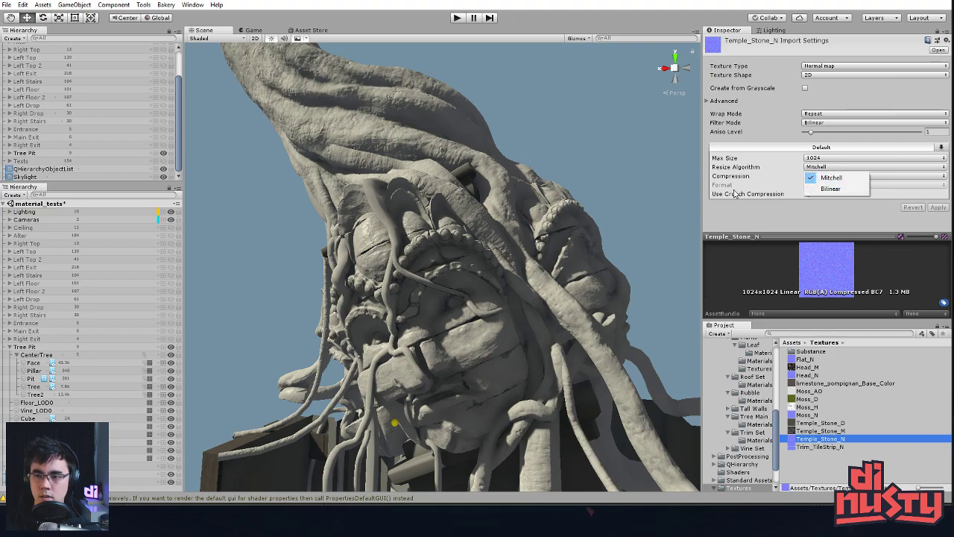
{"action": "left_click", "coordinate": [803, 218]}
{"action": "left_click", "coordinate": [657, 236]}
Compare the detail on the trunk, roots and stone faces from several angles and distances
{"action": "left_click_drag", "start_coordinate": [521, 257], "coordinate": [612, 217], "text": "alt"}
{"action": "right_click_drag", "start_coordinate": [567, 224], "coordinate": [494, 242], "text": "alt"}
{"action": "left_click_drag", "start_coordinate": [494, 242], "coordinate": [604, 254], "text": "alt"}
{"action": "right_click_drag", "start_coordinate": [604, 254], "coordinate": [791, 260], "text": "alt"}
{"action": "left_click_drag", "start_coordinate": [628, 240], "coordinate": [608, 355], "text": "alt"}
{"action": "right_click_drag", "start_coordinate": [608, 355], "coordinate": [481, 278], "text": "alt"}
{"action": "left_click", "coordinate": [481, 278]}
{"action": "left_click_drag", "start_coordinate": [481, 278], "coordinate": [495, 223], "text": "alt"}
{"action": "left_click", "coordinate": [591, 172]}
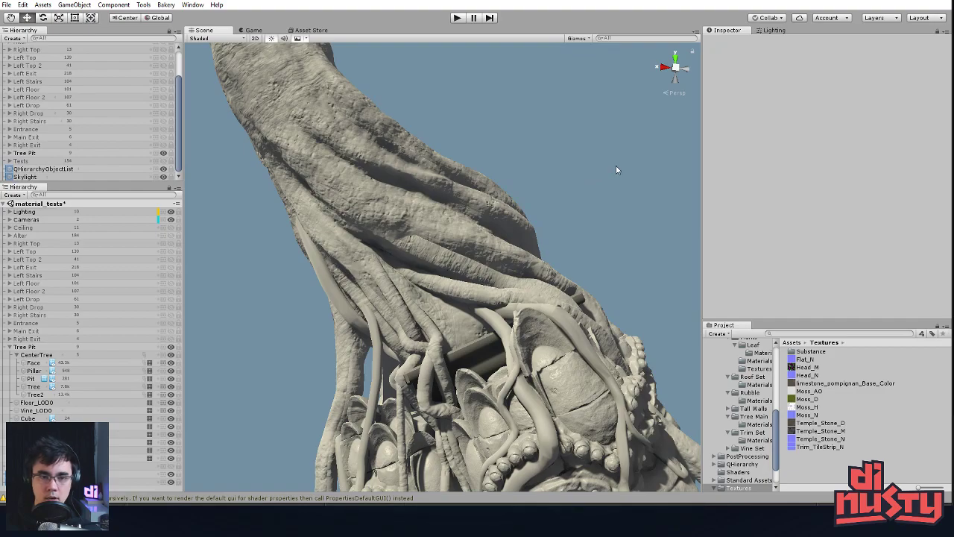
{"action": "middle_click_drag", "start_coordinate": [616, 165], "coordinate": [633, 209]}
{"action": "scroll", "coordinate": [631, 213], "scroll_direction": "down", "scroll_amount": 1}
{"action": "mouse_move", "coordinate": [604, 250]}
{"action": "middle_mouse_down"}
{"action": "mouse_move", "coordinate": [580, 217]}
{"action": "mouse_move", "coordinate": [575, 158]}
{"action": "middle_mouse_up"}
{"action": "scroll", "coordinate": [581, 212], "scroll_direction": "down", "scroll_amount": 3}
{"action": "left_click_drag", "start_coordinate": [576, 159], "coordinate": [596, 195], "text": "alt"}
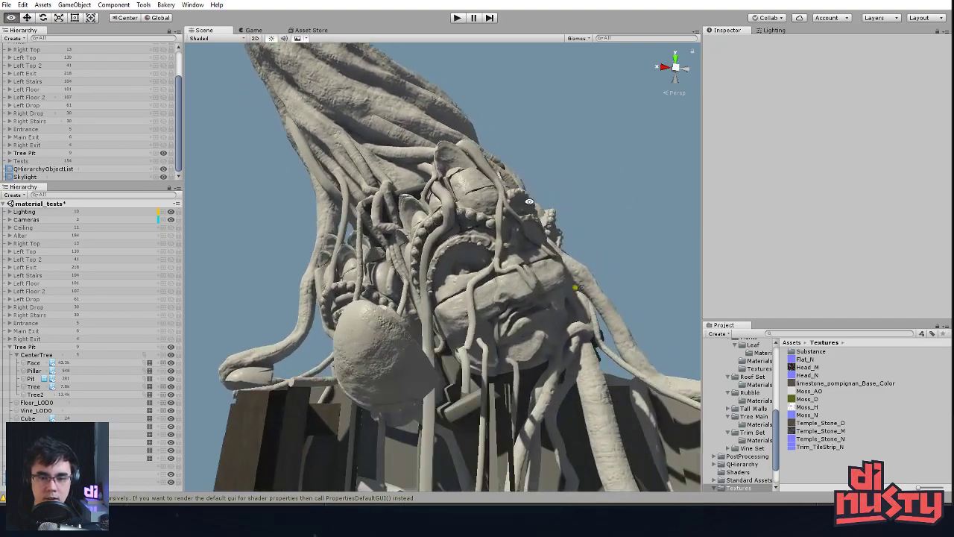
{"action": "scroll", "coordinate": [619, 224], "scroll_direction": "up", "scroll_amount": 4}
{"action": "middle_click_drag", "start_coordinate": [619, 205], "coordinate": [634, 283]}
{"action": "mouse_move", "coordinate": [634, 283]}
{"action": "left_mouse_down", "text": "alt"}
{"action": "mouse_move", "coordinate": [437, 251]}
{"action": "mouse_move", "coordinate": [522, 246]}
{"action": "mouse_move", "coordinate": [569, 208]}
{"action": "mouse_move", "coordinate": [561, 173]}
{"action": "left_mouse_up", "text": "alt"}
{"action": "scroll", "coordinate": [526, 242], "scroll_direction": "up", "scroll_amount": 2}
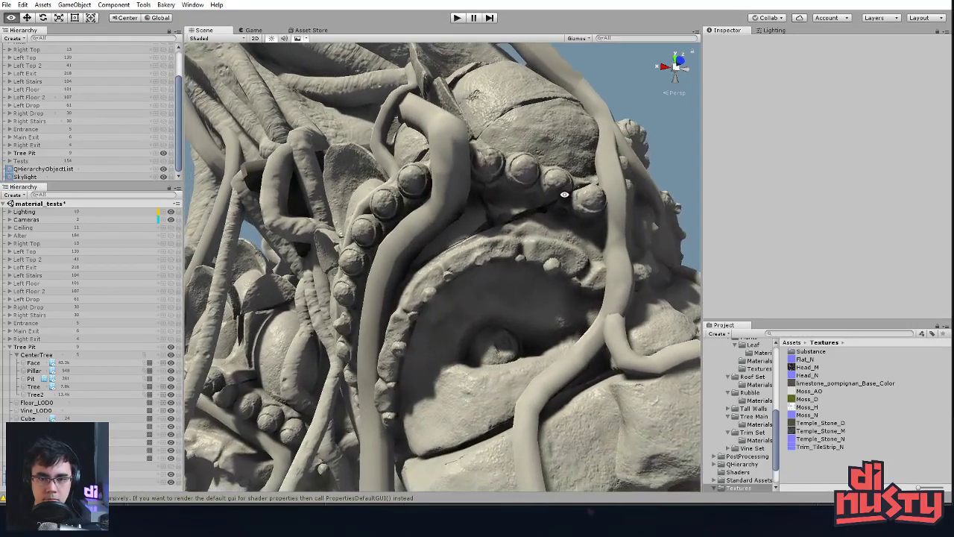
Select the face mesh, open its main normal map Head_N, and try applying a max size of 1024
{"action": "left_click", "coordinate": [527, 160]}
{"action": "mouse_move", "coordinate": [527, 160]}
{"action": "middle_mouse_down"}
{"action": "mouse_move", "coordinate": [621, 185]}
{"action": "mouse_move", "coordinate": [762, 183]}
{"action": "middle_mouse_up"}
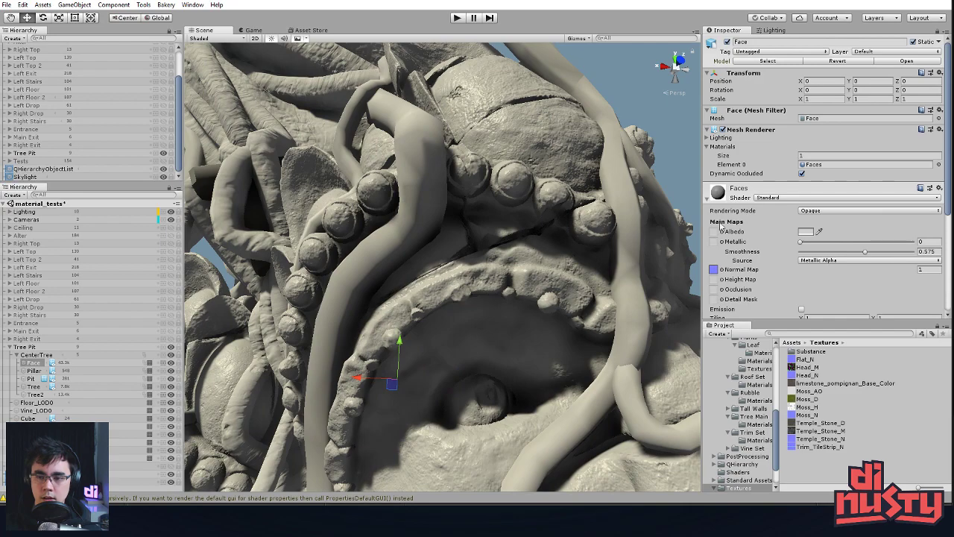
{"action": "scroll", "coordinate": [714, 267], "scroll_direction": "down", "scroll_amount": 1}
{"action": "left_click", "coordinate": [807, 375]}
{"action": "right_click_drag", "start_coordinate": [618, 197], "coordinate": [579, 208], "text": "alt"}
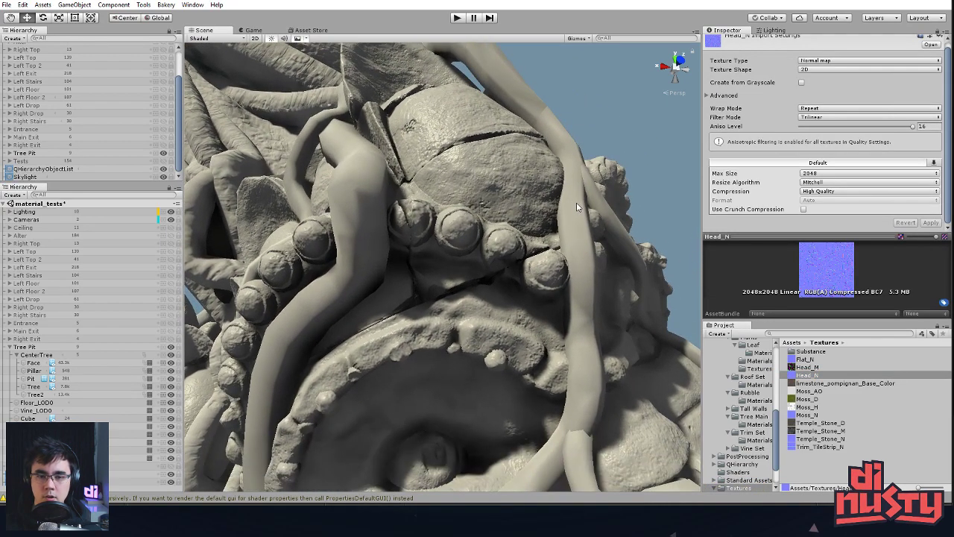
{"action": "right_click_drag", "start_coordinate": [599, 139], "coordinate": [578, 202], "text": "alt"}
{"action": "middle_click_drag", "start_coordinate": [489, 180], "coordinate": [469, 221]}
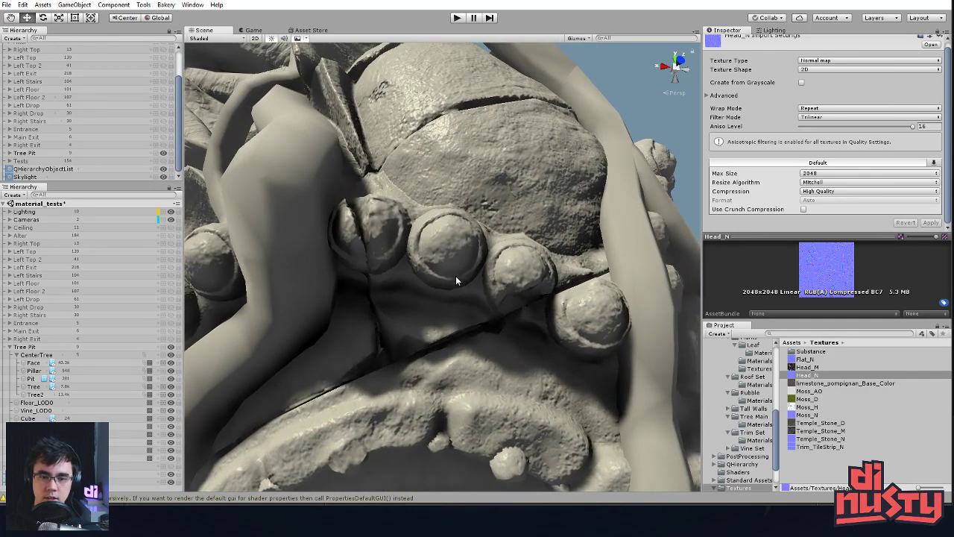
{"action": "middle_click_drag", "start_coordinate": [418, 240], "coordinate": [415, 209]}
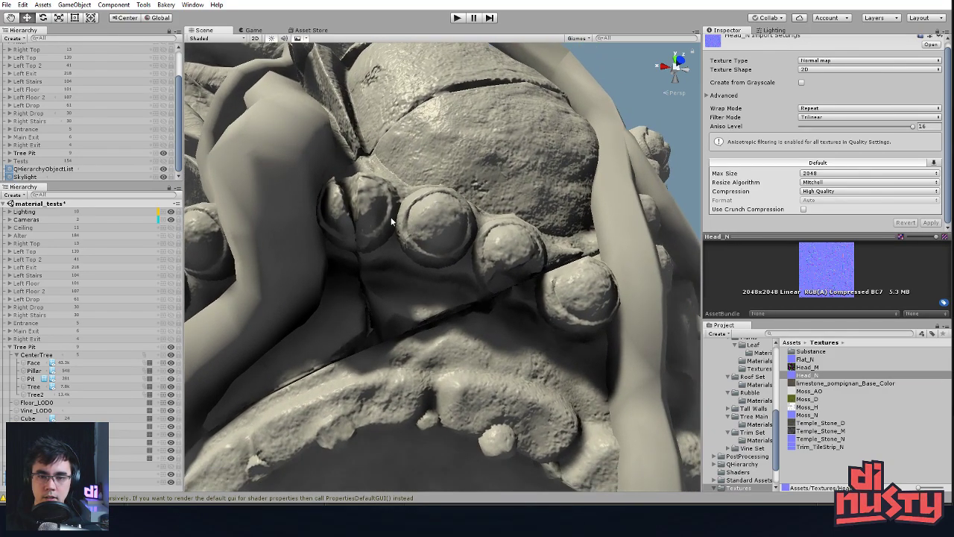
{"action": "middle_click_drag", "start_coordinate": [501, 233], "coordinate": [515, 232]}
{"action": "left_click", "coordinate": [828, 175]}
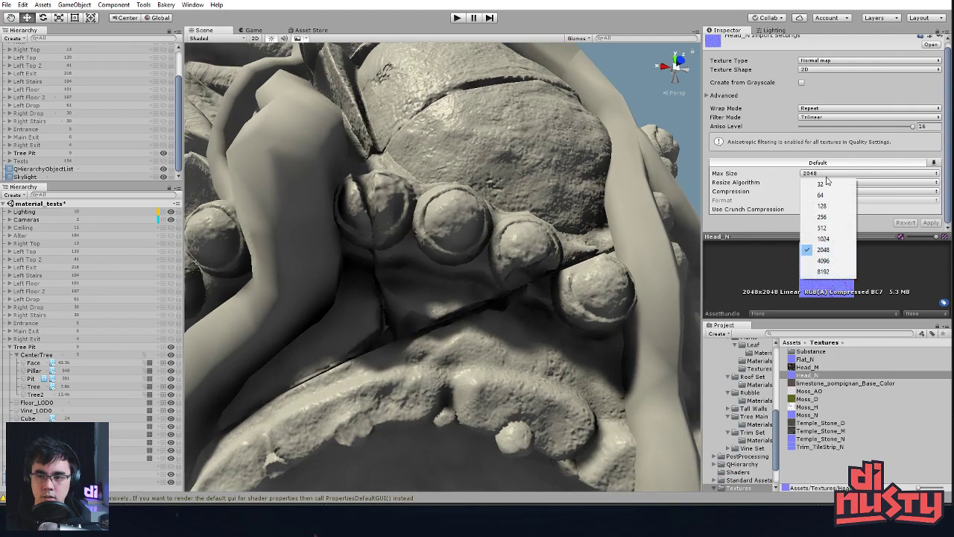
{"action": "left_click", "coordinate": [823, 239]}
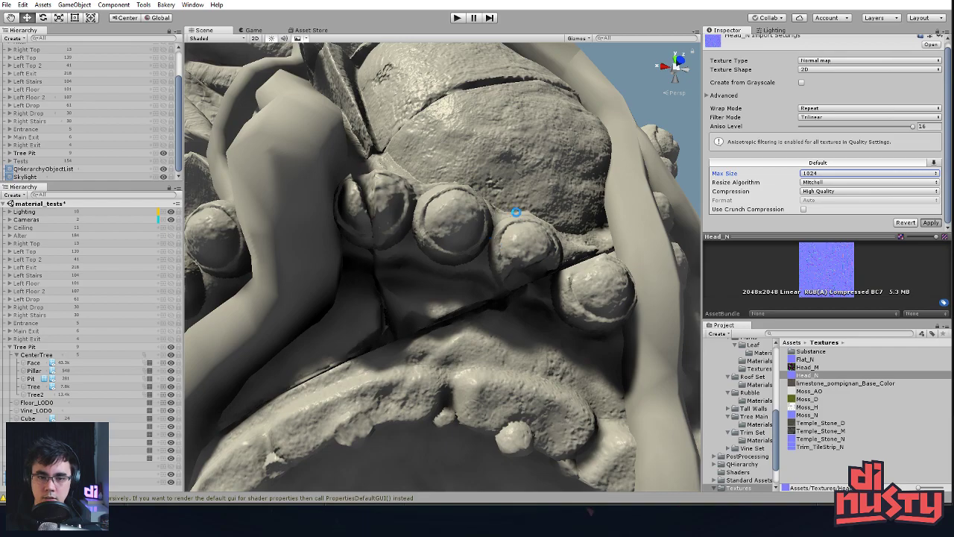
Inspect the stone faces from close and far, and try applying a max size of 512 to Head_N
{"action": "right_click_drag", "start_coordinate": [572, 189], "coordinate": [498, 231], "text": "alt"}
{"action": "left_click", "coordinate": [836, 175]}
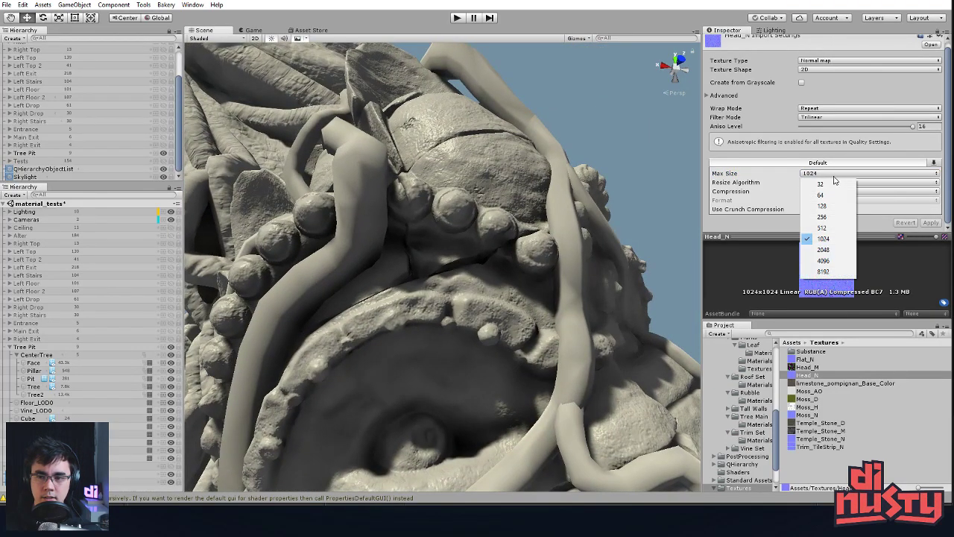
{"action": "left_click_drag", "start_coordinate": [617, 200], "coordinate": [633, 175], "text": "alt"}
{"action": "right_click_drag", "start_coordinate": [633, 175], "coordinate": [442, 153], "text": "alt"}
{"action": "left_click_drag", "start_coordinate": [442, 154], "coordinate": [547, 221], "text": "alt"}
{"action": "right_click_drag", "start_coordinate": [547, 221], "coordinate": [560, 252], "text": "alt"}
{"action": "left_click", "coordinate": [832, 173]}
{"action": "left_click", "coordinate": [823, 228]}
{"action": "left_click", "coordinate": [931, 222]}
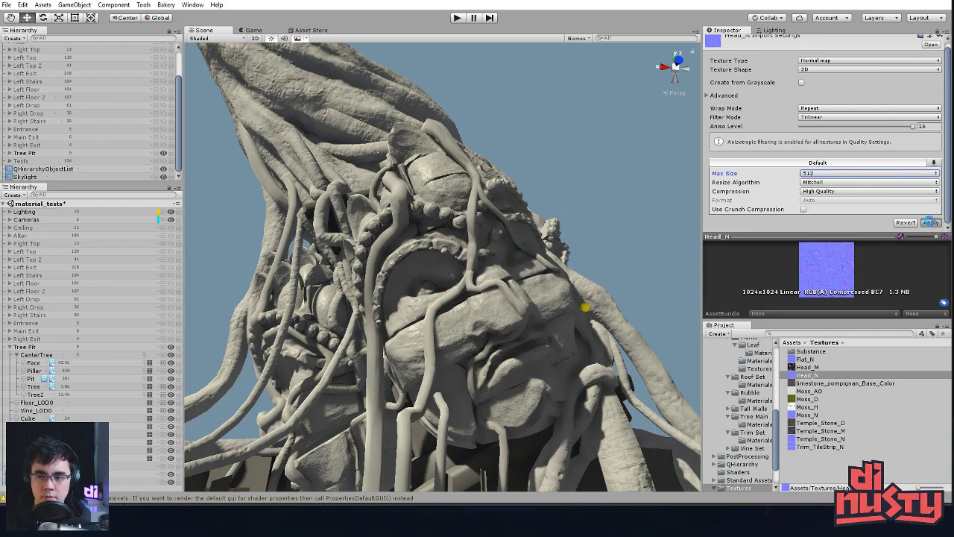
Examine the beads and carved edges of the stone faces with the reduced Head_N normal map
{"action": "key", "text": "w"}
{"action": "right_click_drag", "start_coordinate": [539, 198], "coordinate": [624, 261]}
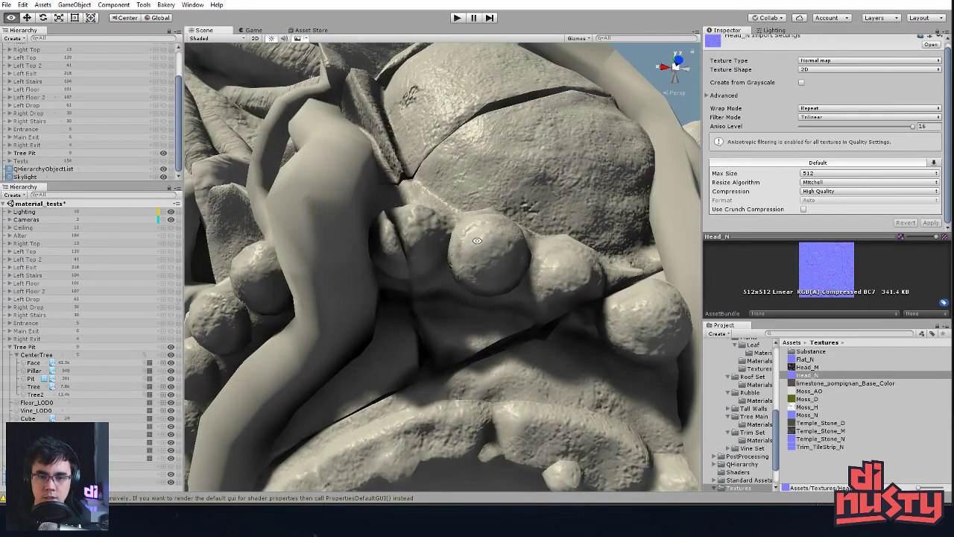
{"action": "left_click_drag", "start_coordinate": [463, 258], "coordinate": [495, 233], "text": "alt"}
{"action": "right_click_drag", "start_coordinate": [495, 233], "coordinate": [475, 204], "text": "alt"}
{"action": "left_click_drag", "start_coordinate": [475, 204], "coordinate": [531, 187], "text": "alt"}
{"action": "right_click_drag", "start_coordinate": [530, 187], "coordinate": [522, 156], "text": "alt"}
{"action": "middle_click_drag", "start_coordinate": [521, 157], "coordinate": [566, 182], "text": "alt"}
{"action": "left_click_drag", "start_coordinate": [565, 181], "coordinate": [533, 230], "text": "alt"}
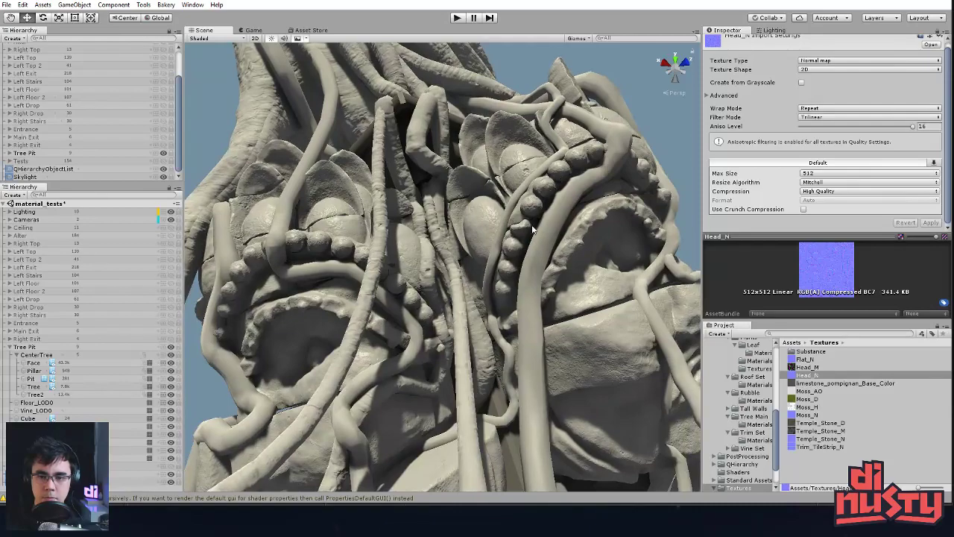
Apply a max size of 2048 to Head_N again and check the beads and carved edges up close
{"action": "left_click", "coordinate": [813, 174]}
{"action": "left_click", "coordinate": [835, 247]}
{"action": "left_click", "coordinate": [934, 223]}
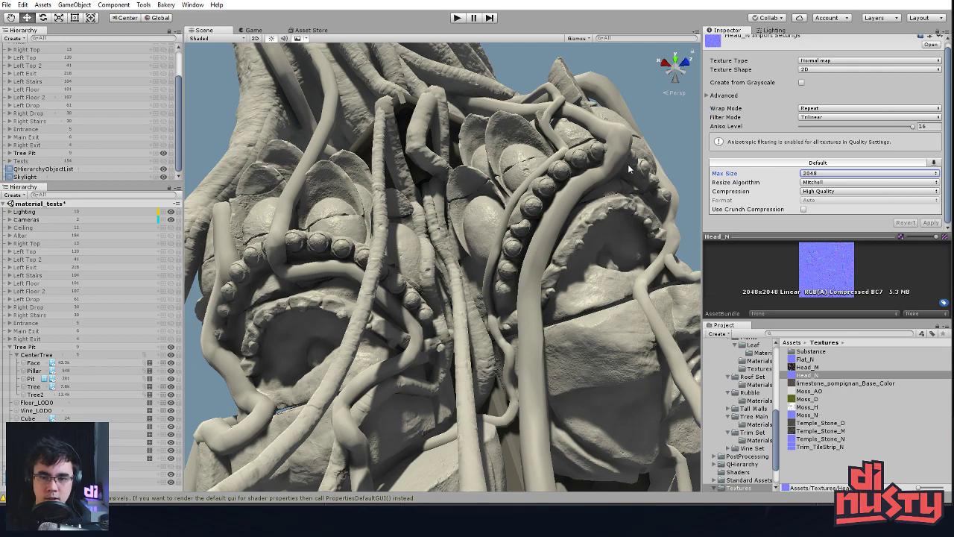
{"action": "left_click_drag", "start_coordinate": [567, 186], "coordinate": [432, 205], "text": "alt"}
{"action": "right_click_drag", "start_coordinate": [432, 205], "coordinate": [462, 195], "text": "alt"}
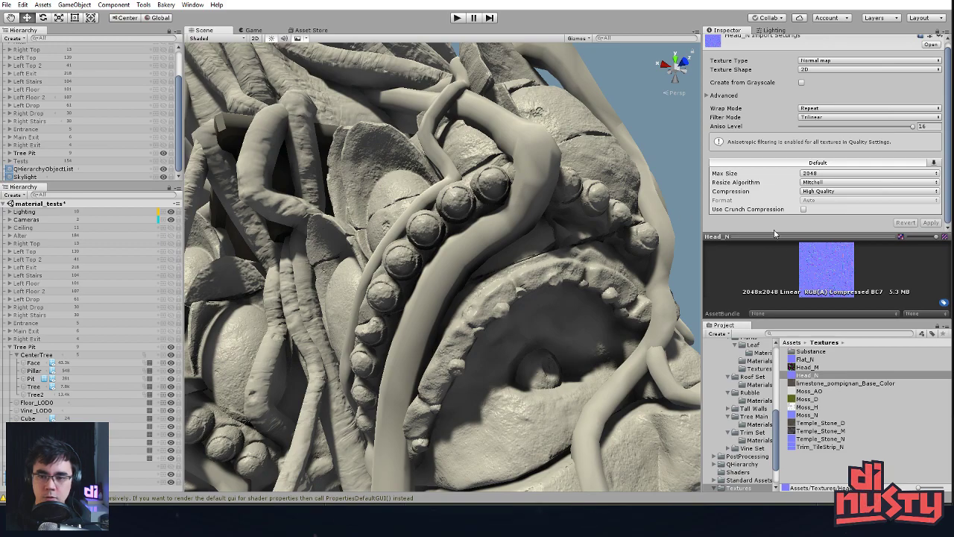
{"action": "middle_click_drag", "start_coordinate": [446, 205], "coordinate": [464, 254], "text": "alt"}
{"action": "right_click_drag", "start_coordinate": [464, 254], "coordinate": [475, 263], "text": "alt"}
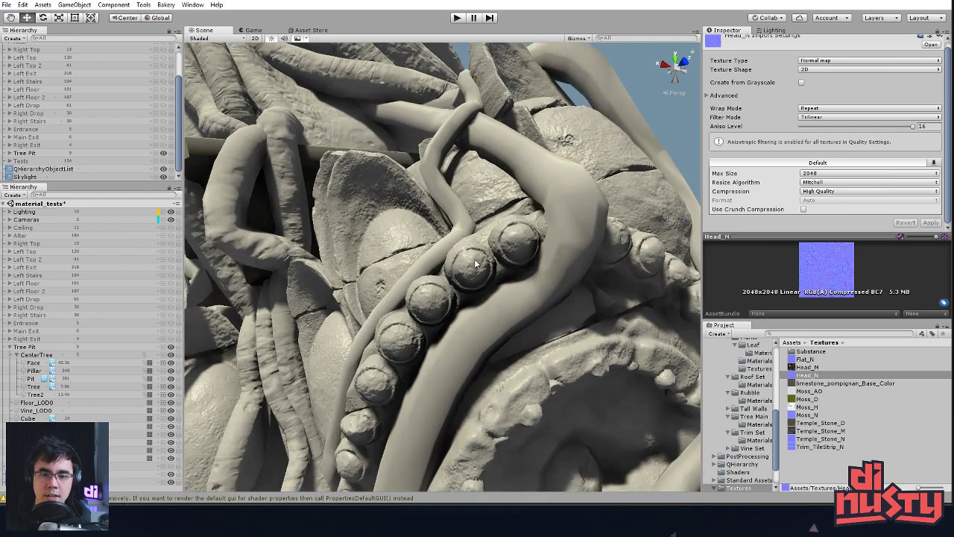
{"action": "left_click_drag", "start_coordinate": [476, 282], "coordinate": [481, 241], "text": "alt"}
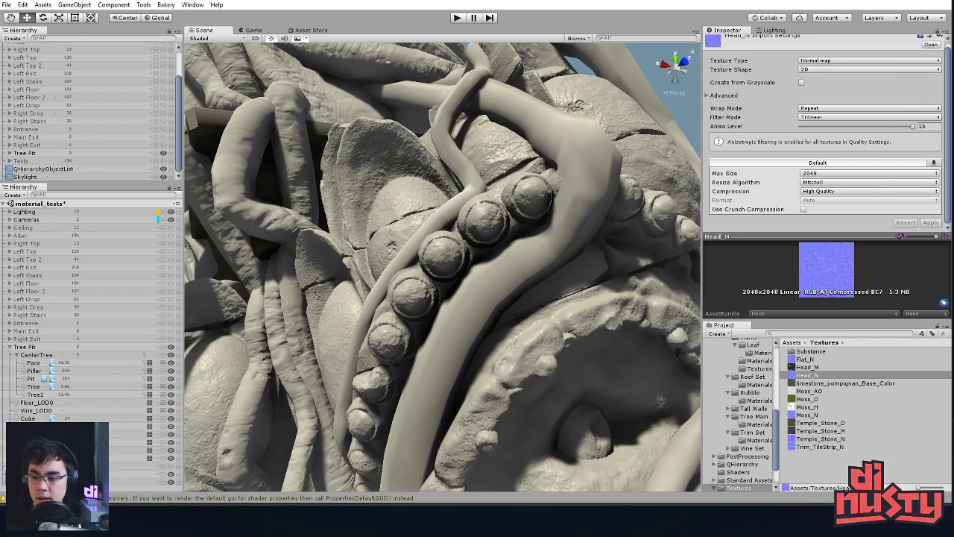
{"action": "middle_click_drag", "start_coordinate": [625, 225], "coordinate": [510, 178]}
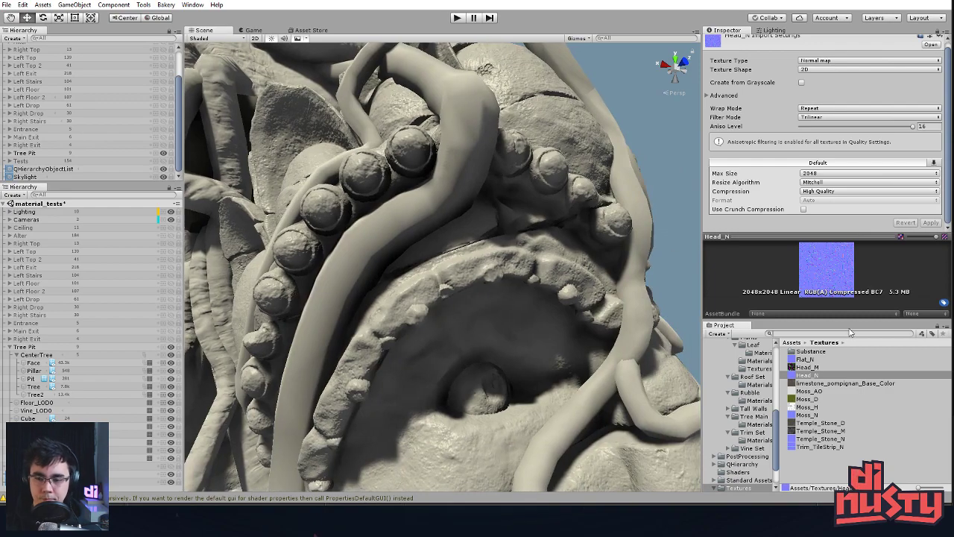
Search the project for "face" and view the settings of the Faces material
{"action": "left_click", "coordinate": [850, 332]}
{"action": "type", "text": "head"}
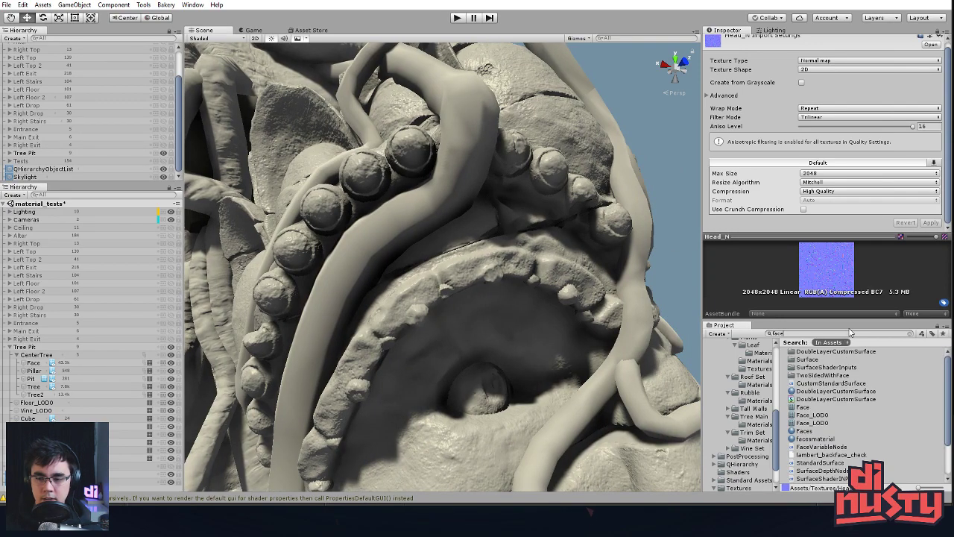
{"action": "left_click", "coordinate": [805, 431]}
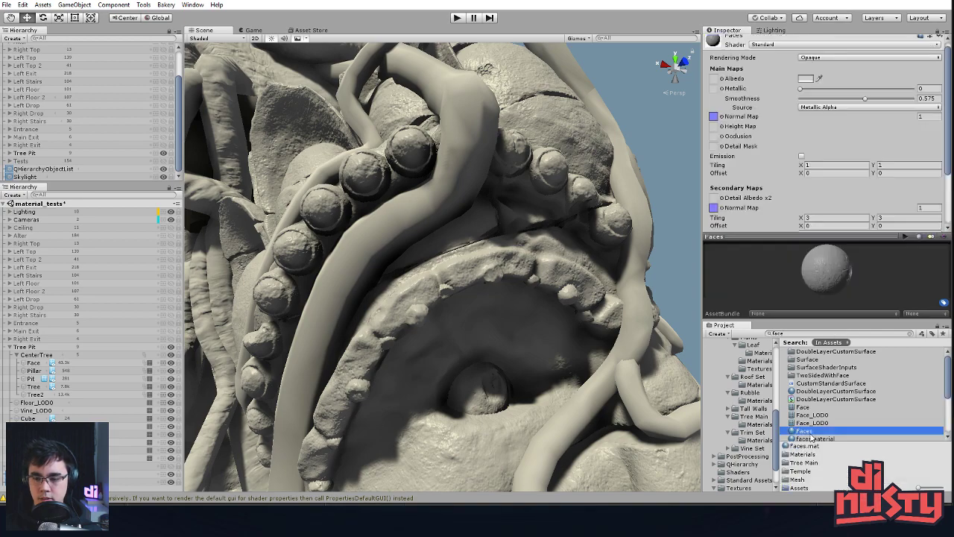
{"action": "left_click", "coordinate": [815, 431]}
{"action": "left_click", "coordinate": [814, 423]}
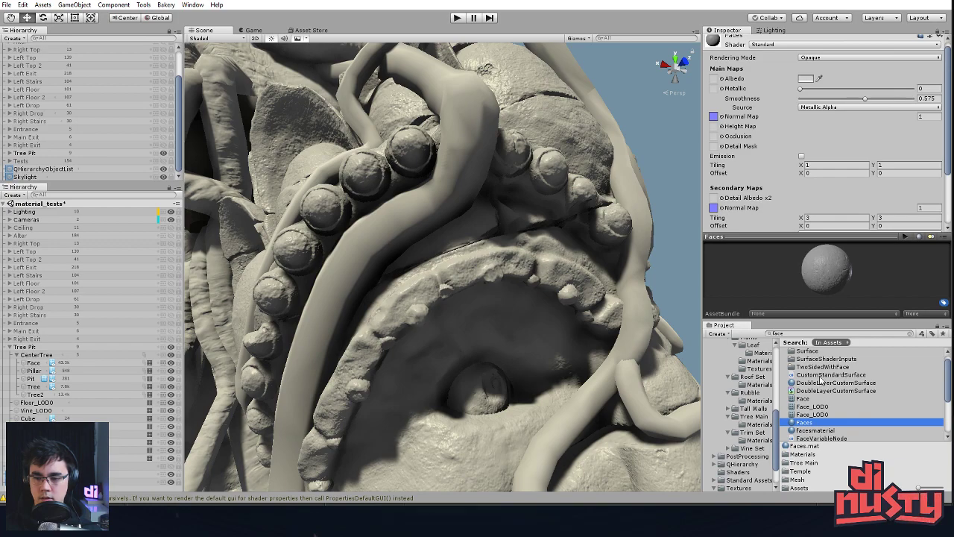
Search the project for "head" and apply the Temple Head material to the stone faces
{"action": "scroll", "coordinate": [820, 380], "scroll_direction": "down", "scroll_amount": 3}
{"action": "left_click", "coordinate": [829, 335]}
{"action": "type", "text": "head"}
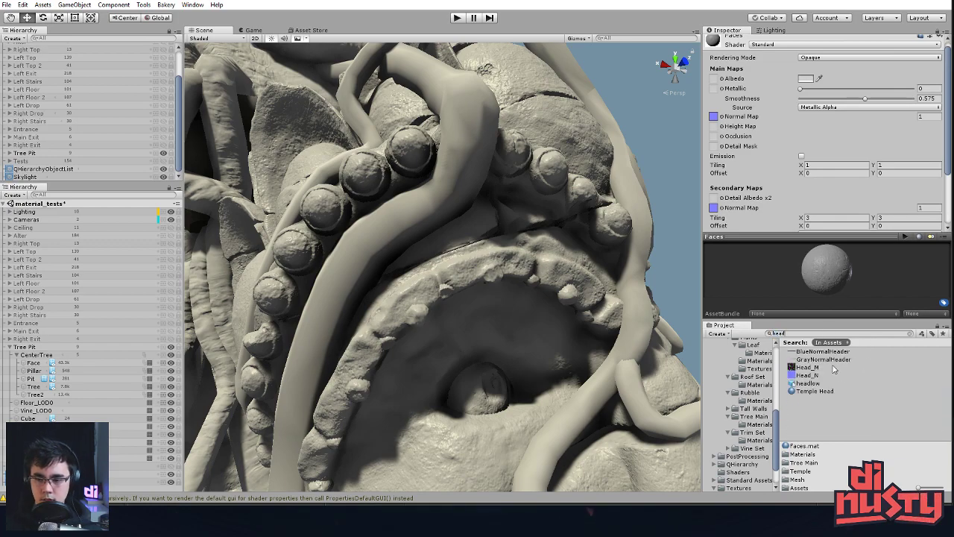
{"action": "left_click", "coordinate": [835, 369]}
{"action": "left_click", "coordinate": [824, 394]}
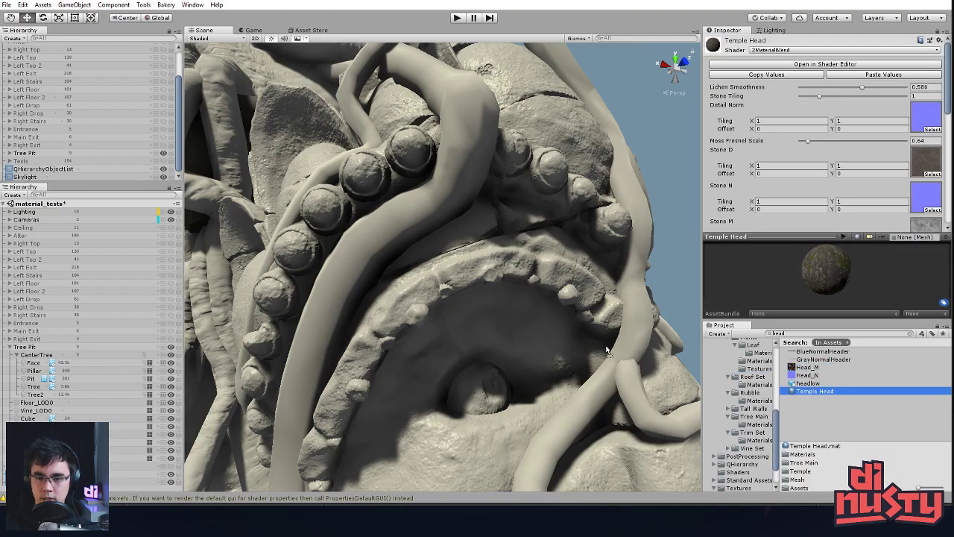
{"action": "left_click_drag", "start_coordinate": [648, 361], "coordinate": [516, 297]}
Examine the moss and stone textures on the face from several angles, from close up and farther away
{"action": "left_click_drag", "start_coordinate": [630, 177], "coordinate": [569, 156], "text": "alt"}
{"action": "right_click_drag", "start_coordinate": [569, 155], "coordinate": [562, 157], "text": "alt"}
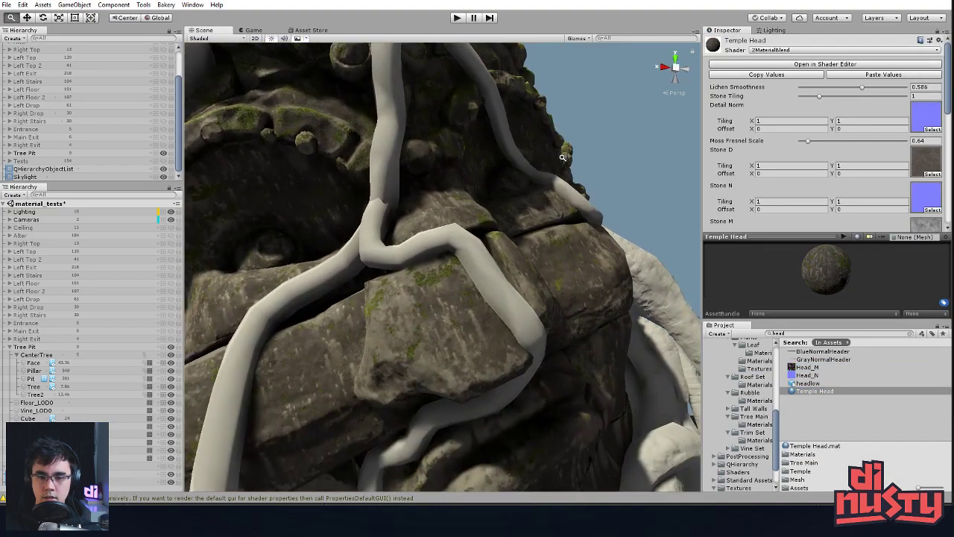
{"action": "left_click_drag", "start_coordinate": [562, 158], "coordinate": [446, 186], "text": "alt"}
{"action": "right_click_drag", "start_coordinate": [445, 186], "coordinate": [499, 188], "text": "alt"}
{"action": "middle_click_drag", "start_coordinate": [500, 187], "coordinate": [537, 191], "text": "alt"}
{"action": "left_click_drag", "start_coordinate": [537, 191], "coordinate": [499, 199], "text": "alt"}
{"action": "middle_click_drag", "start_coordinate": [498, 198], "coordinate": [469, 233], "text": "alt"}
{"action": "right_click_drag", "start_coordinate": [469, 233], "coordinate": [550, 265], "text": "alt"}
{"action": "middle_click_drag", "start_coordinate": [550, 265], "coordinate": [556, 283], "text": "alt"}
{"action": "left_click_drag", "start_coordinate": [556, 283], "coordinate": [522, 297], "text": "alt"}
{"action": "right_click_drag", "start_coordinate": [522, 297], "coordinate": [462, 310], "text": "alt"}
{"action": "left_click_drag", "start_coordinate": [463, 310], "coordinate": [414, 287], "text": "alt"}
{"action": "right_click_drag", "start_coordinate": [414, 287], "coordinate": [329, 230], "text": "alt"}
{"action": "middle_click_drag", "start_coordinate": [328, 230], "coordinate": [539, 294], "text": "alt"}
{"action": "mouse_move", "coordinate": [539, 293]}
{"action": "left_mouse_down", "text": "alt"}
{"action": "mouse_move", "coordinate": [619, 285]}
{"action": "mouse_move", "coordinate": [522, 296]}
{"action": "left_mouse_up", "text": "alt"}
{"action": "right_click_drag", "start_coordinate": [522, 297], "coordinate": [686, 323], "text": "alt"}
{"action": "left_click_drag", "start_coordinate": [686, 323], "coordinate": [634, 322], "text": "alt"}
{"action": "right_click_drag", "start_coordinate": [633, 322], "coordinate": [671, 325], "text": "alt"}
{"action": "left_click_drag", "start_coordinate": [671, 324], "coordinate": [648, 324], "text": "alt"}
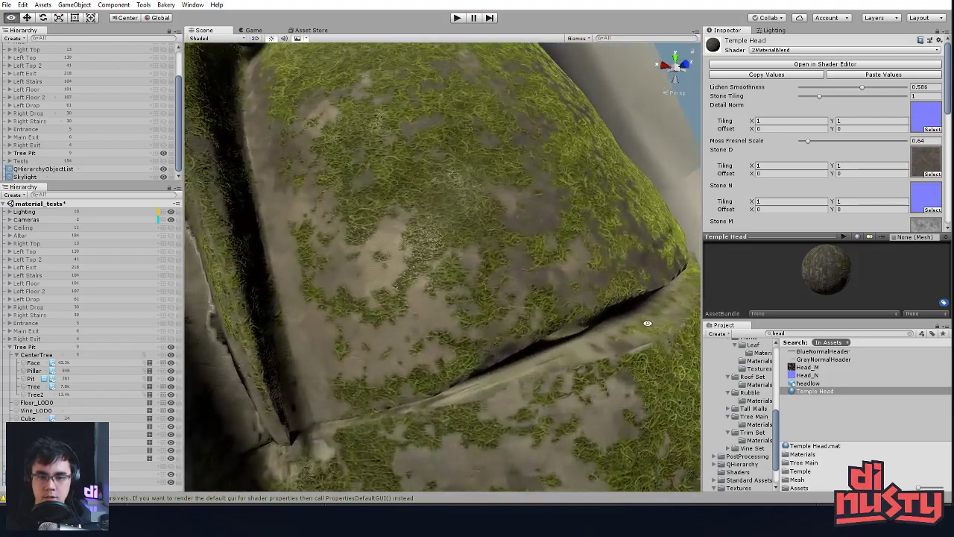
{"action": "right_click_drag", "start_coordinate": [649, 325], "coordinate": [611, 321], "text": "alt"}
{"action": "middle_click_drag", "start_coordinate": [611, 321], "coordinate": [601, 326], "text": "alt"}
{"action": "right_click_drag", "start_coordinate": [601, 326], "coordinate": [571, 326], "text": "alt"}
{"action": "middle_click_drag", "start_coordinate": [571, 327], "coordinate": [575, 303], "text": "alt"}
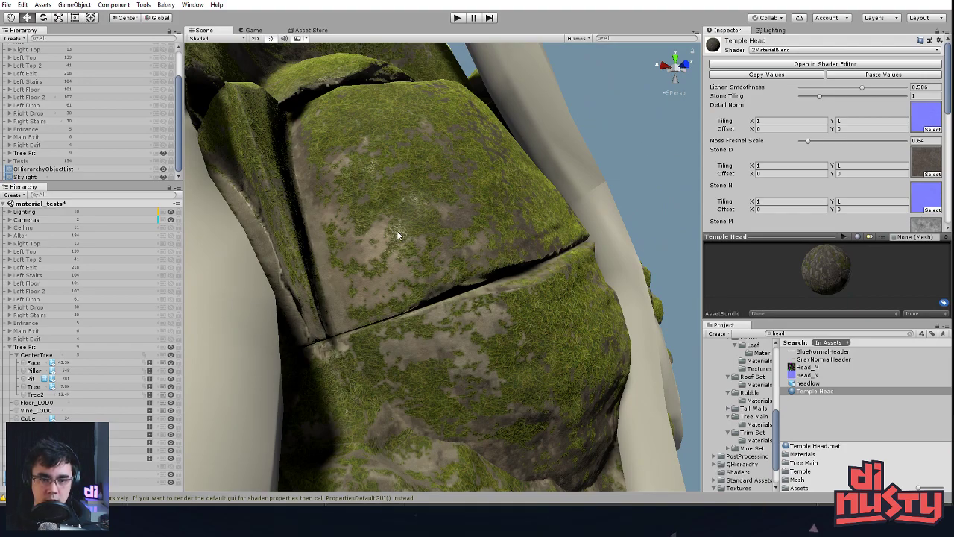
Inspect the moss blending and bare stone patches on the face's upper crown block up close
{"action": "middle_click_drag", "start_coordinate": [397, 235], "coordinate": [423, 282], "text": "alt"}
{"action": "right_click_drag", "start_coordinate": [423, 282], "coordinate": [451, 241], "text": "alt"}
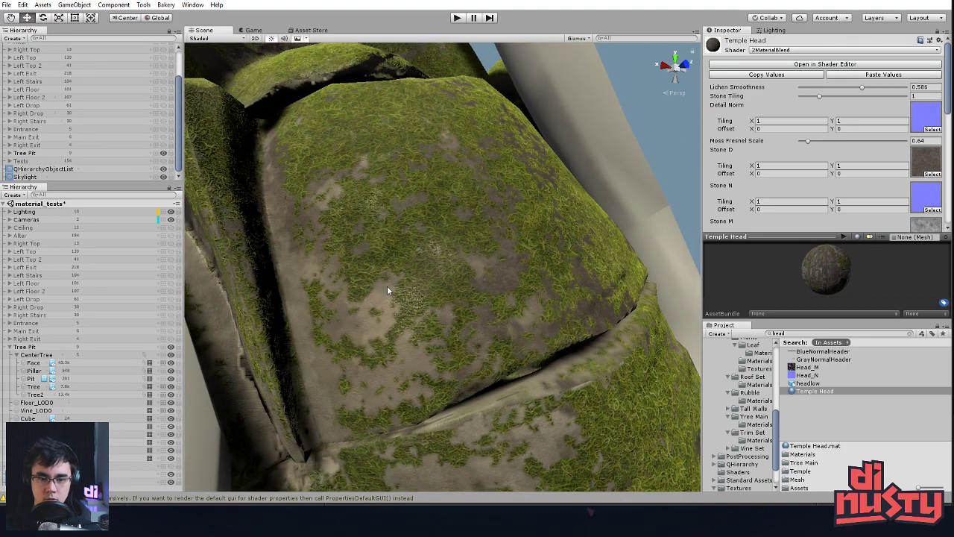
{"action": "left_click_drag", "start_coordinate": [384, 284], "coordinate": [430, 277], "text": "alt"}
{"action": "right_click_drag", "start_coordinate": [430, 276], "coordinate": [481, 277], "text": "alt"}
{"action": "left_click_drag", "start_coordinate": [481, 277], "coordinate": [451, 285], "text": "alt"}
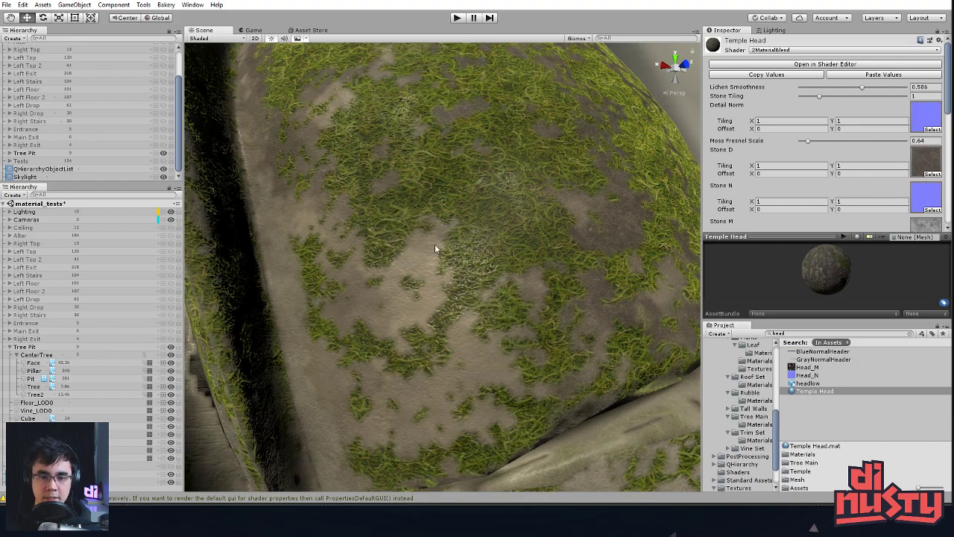
{"action": "middle_click_drag", "start_coordinate": [296, 197], "coordinate": [449, 213]}
{"action": "right_click_drag", "start_coordinate": [449, 214], "coordinate": [419, 211], "text": "alt"}
{"action": "mouse_move", "coordinate": [419, 212]}
{"action": "left_mouse_down", "text": "alt"}
{"action": "mouse_move", "coordinate": [421, 183]}
{"action": "mouse_move", "coordinate": [450, 185]}
{"action": "mouse_move", "coordinate": [409, 197]}
{"action": "left_mouse_up", "text": "alt"}
{"action": "right_click_drag", "start_coordinate": [409, 196], "coordinate": [647, 240], "text": "alt"}
{"action": "middle_click_drag", "start_coordinate": [526, 237], "coordinate": [575, 246]}
{"action": "left_click_drag", "start_coordinate": [574, 247], "coordinate": [496, 243], "text": "alt"}
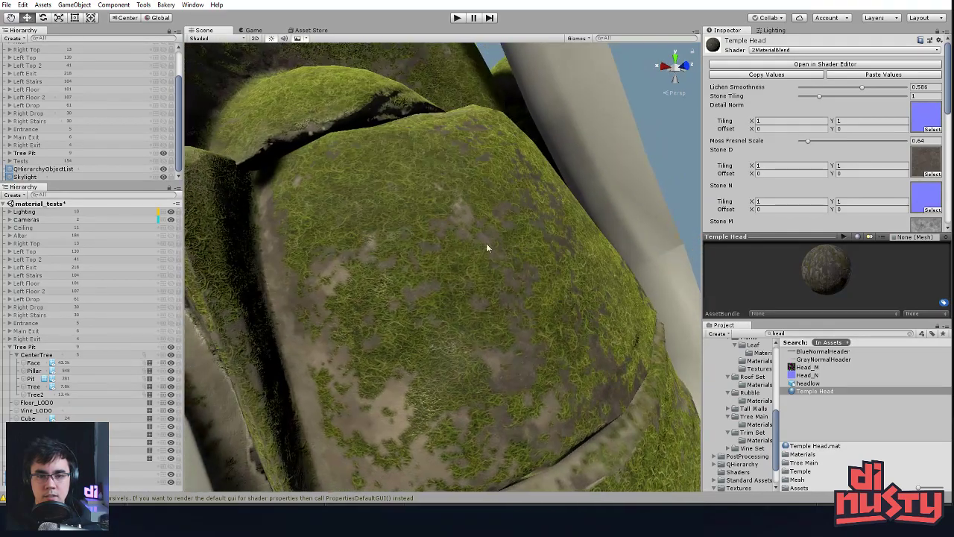
Open the Temple Head material's settings on the Face mesh and undo a trial change of its Lichen Smoothness
{"action": "left_click", "coordinate": [463, 246]}
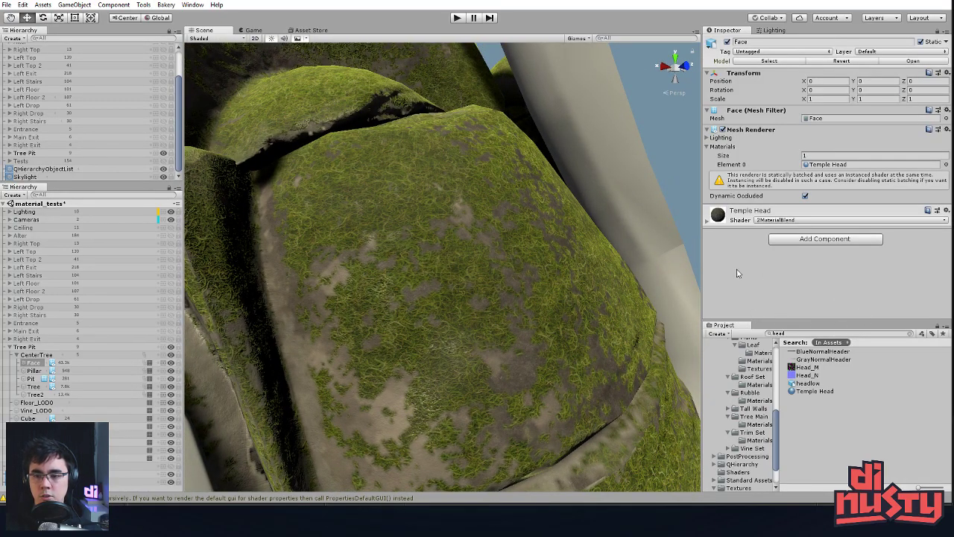
{"action": "left_click", "coordinate": [742, 220]}
{"action": "scroll", "coordinate": [757, 267], "scroll_direction": "down", "scroll_amount": 2}
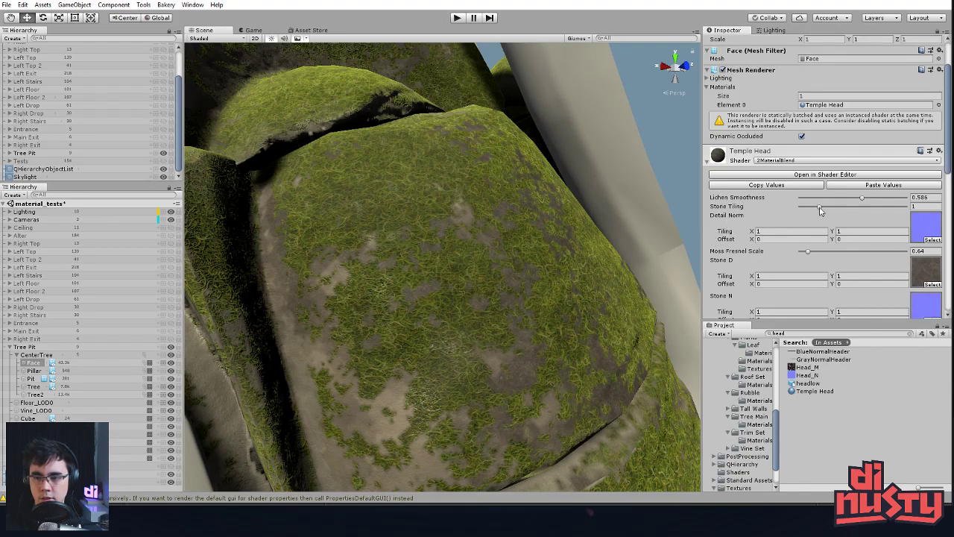
{"action": "left_click_drag", "start_coordinate": [820, 209], "coordinate": [846, 199]}
{"action": "key", "text": "ctrl+z"}
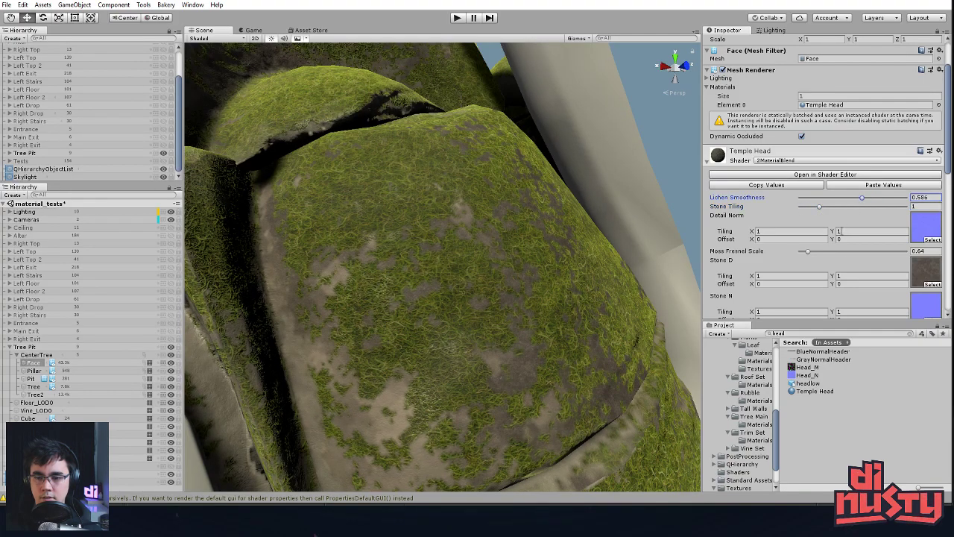
Try a Moss Tiling of 2.55 on the Temple Head material and view the moss up close
{"action": "scroll", "coordinate": [748, 254], "scroll_direction": "down", "scroll_amount": 3}
{"action": "left_click_drag", "start_coordinate": [807, 281], "coordinate": [821, 285]}
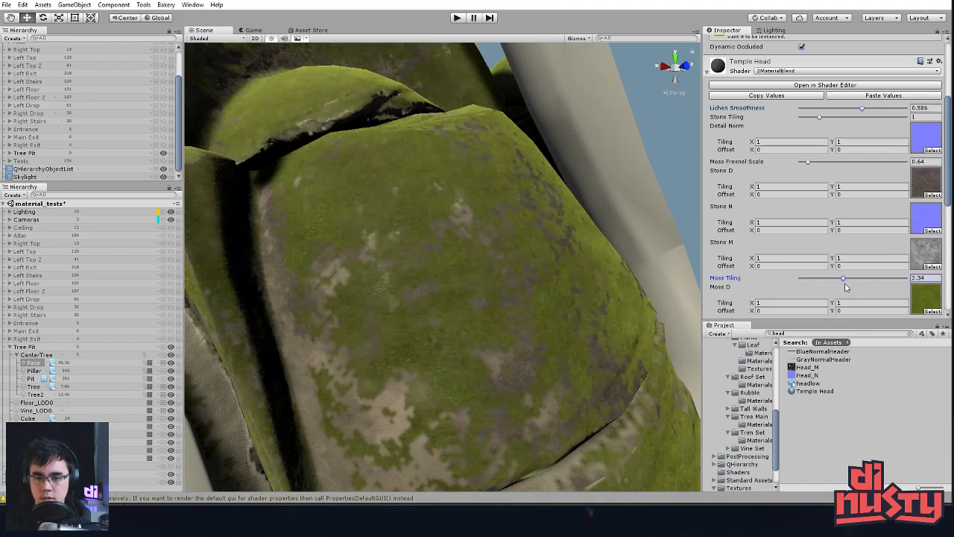
{"action": "scroll", "coordinate": [549, 283], "scroll_direction": "up", "scroll_amount": 10}
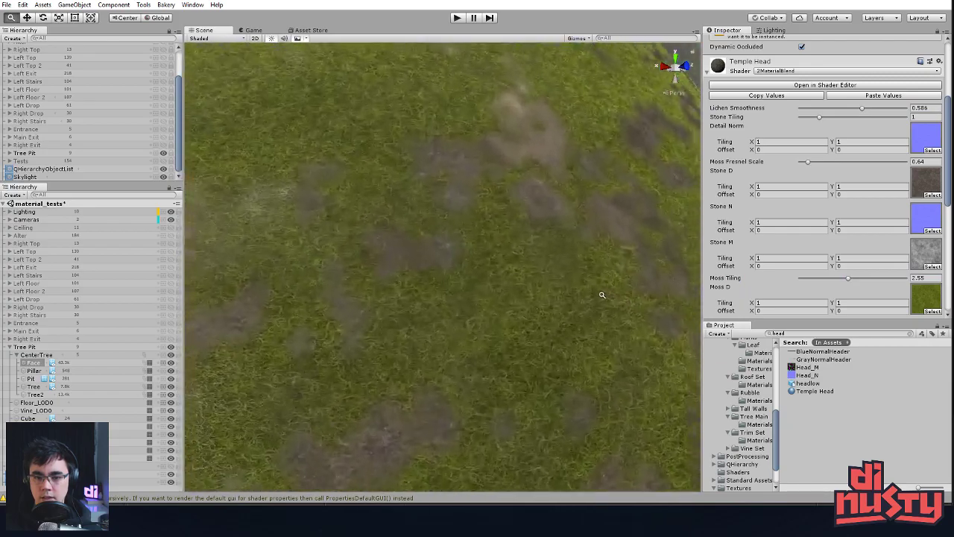
{"action": "right_click_drag", "start_coordinate": [618, 293], "coordinate": [524, 309], "text": "alt"}
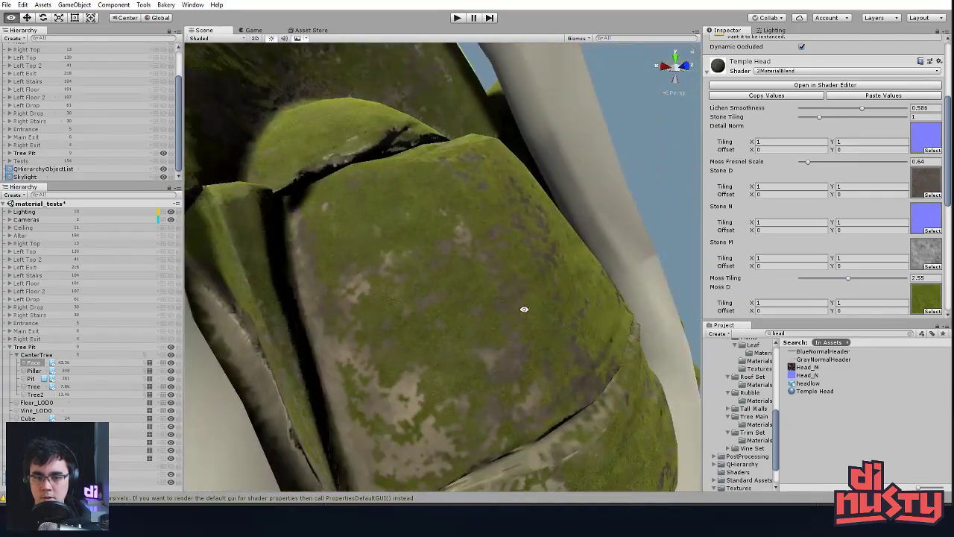
Set the Temple Head material's Moss Tiling to 0.6, check it across the stone face, and deselect the mesh
{"action": "middle_click_drag", "start_coordinate": [524, 308], "coordinate": [530, 286], "text": "alt"}
{"action": "right_click_drag", "start_coordinate": [530, 286], "coordinate": [515, 282], "text": "alt"}
{"action": "middle_click_drag", "start_coordinate": [515, 282], "coordinate": [522, 237], "text": "alt"}
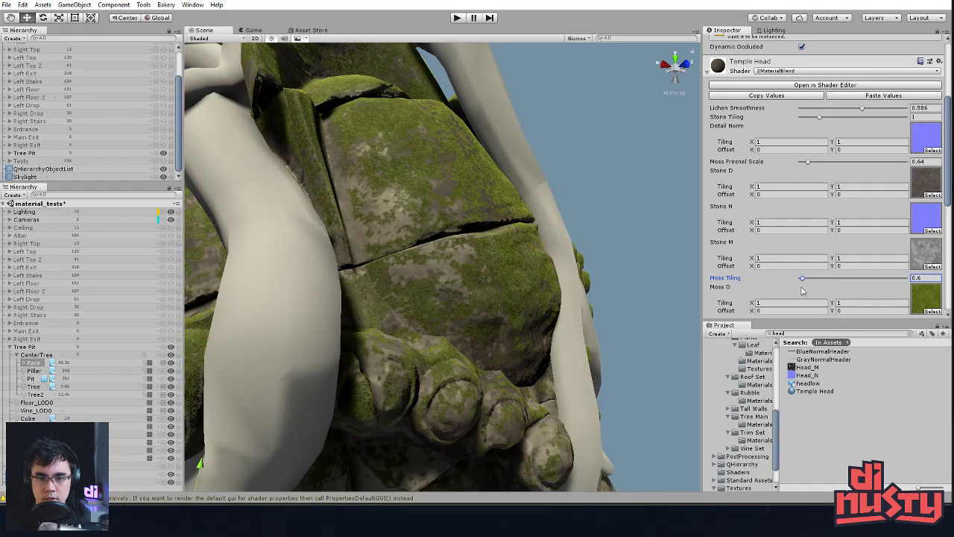
{"action": "left_click_drag", "start_coordinate": [542, 273], "coordinate": [614, 280], "text": "alt"}
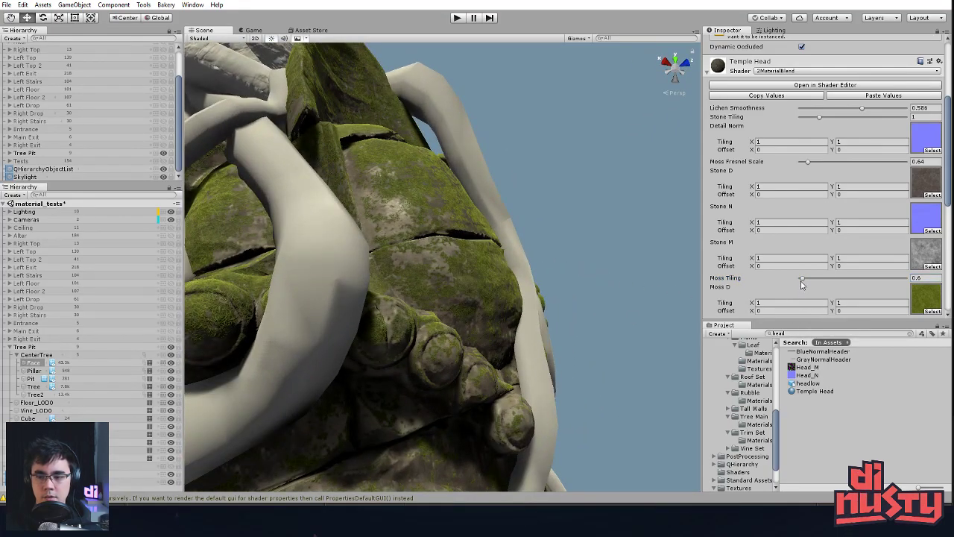
{"action": "left_click_drag", "start_coordinate": [616, 278], "coordinate": [561, 247], "text": "alt"}
{"action": "left_click", "coordinate": [620, 246]}
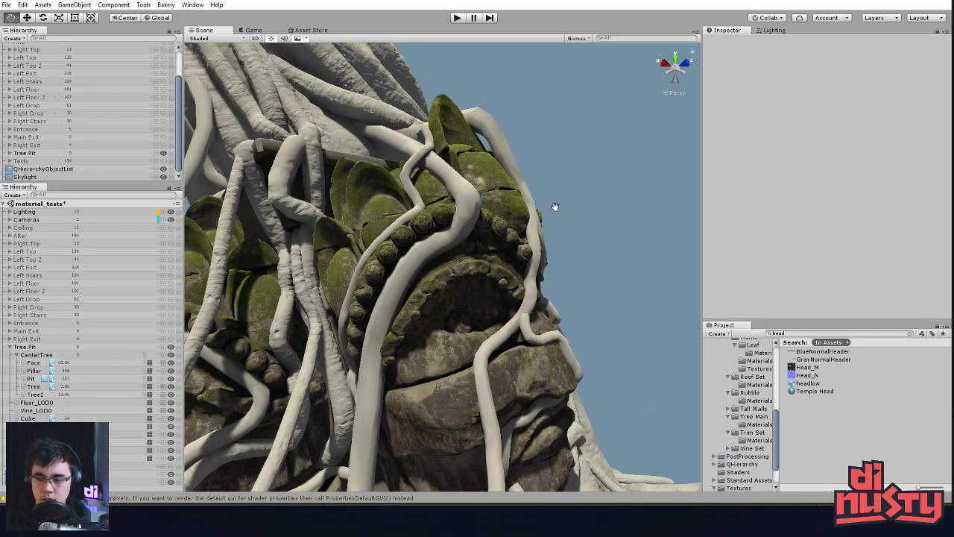
Inspect the retiled moss around the crown's stone cracks from close up and at a distance
{"action": "right_click_drag", "start_coordinate": [559, 198], "coordinate": [436, 280], "text": "alt"}
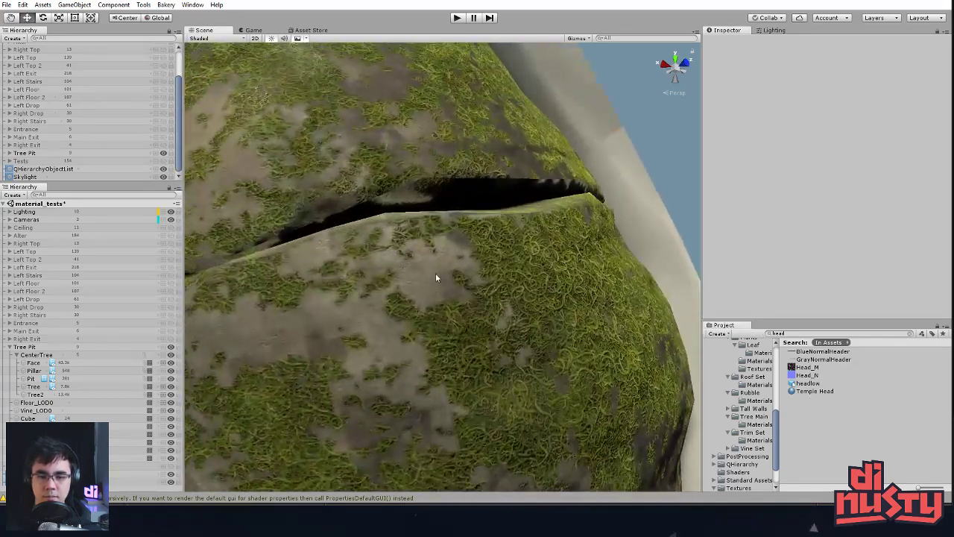
{"action": "left_click_drag", "start_coordinate": [417, 304], "coordinate": [581, 222], "text": "alt"}
{"action": "middle_click_drag", "start_coordinate": [582, 221], "coordinate": [571, 214]}
{"action": "middle_click_drag", "start_coordinate": [460, 197], "coordinate": [466, 241]}
{"action": "left_click_drag", "start_coordinate": [465, 239], "coordinate": [490, 249], "text": "alt"}
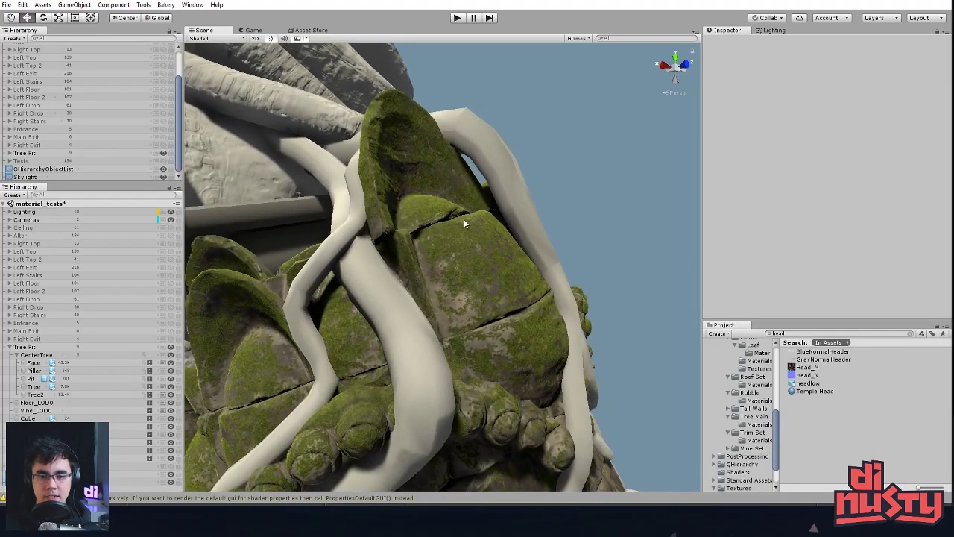
Set the Temple Head material's Moss Fresnel Scale to 1.46 on the Face mesh and view it around the crown
{"action": "left_click", "coordinate": [490, 249]}
{"action": "scroll", "coordinate": [732, 275], "scroll_direction": "down", "scroll_amount": 2}
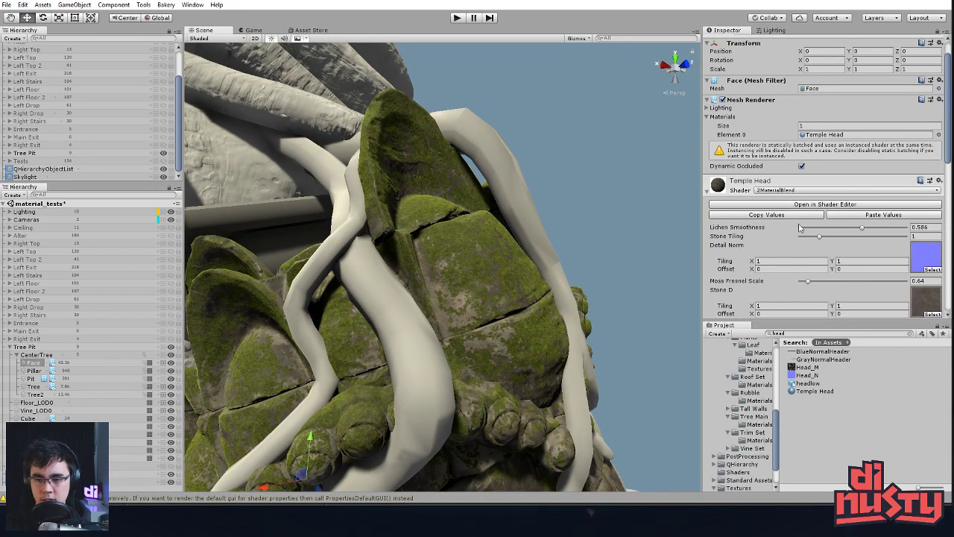
{"action": "left_click_drag", "start_coordinate": [648, 257], "coordinate": [628, 234], "text": "alt"}
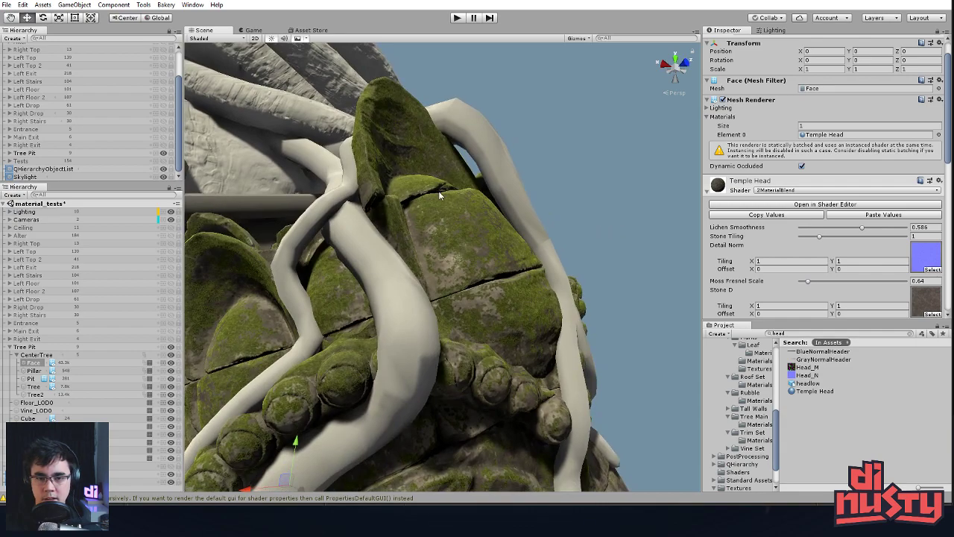
{"action": "mouse_move", "coordinate": [815, 287]}
{"action": "left_mouse_down"}
{"action": "mouse_move", "coordinate": [873, 285]}
{"action": "mouse_move", "coordinate": [806, 292]}
{"action": "mouse_move", "coordinate": [826, 300]}
{"action": "left_mouse_up"}
{"action": "left_click_drag", "start_coordinate": [597, 260], "coordinate": [854, 297], "text": "alt"}
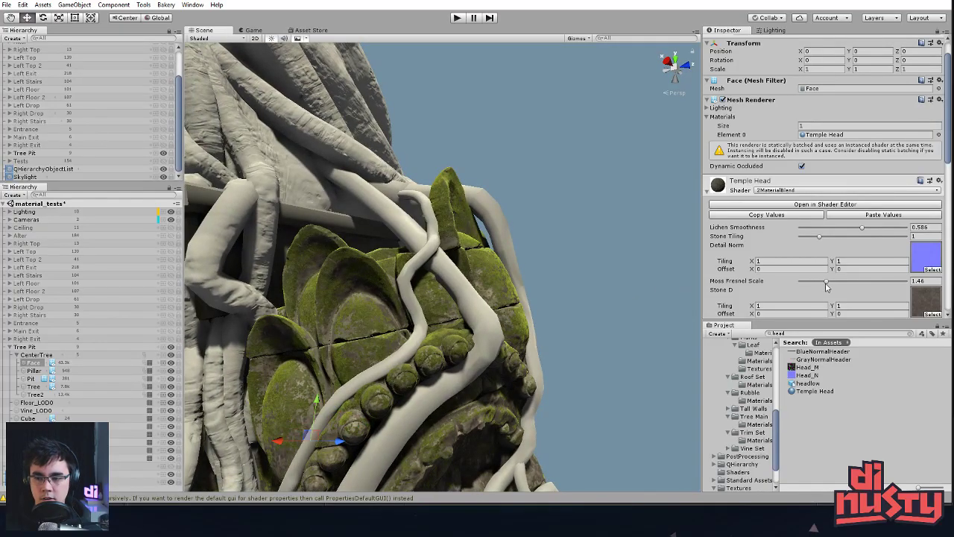
{"action": "left_click", "coordinate": [635, 267]}
{"action": "left_click_drag", "start_coordinate": [612, 274], "coordinate": [712, 271], "text": "alt"}
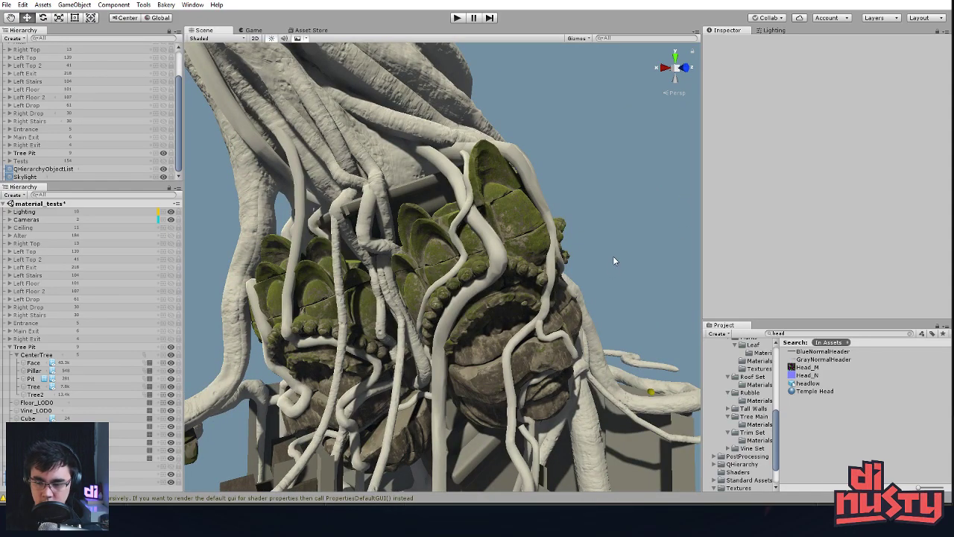
Examine how the roots wrap around the mossy stone faces from several angles and distances
{"action": "left_click_drag", "start_coordinate": [600, 293], "coordinate": [447, 242], "text": "alt"}
{"action": "right_click_drag", "start_coordinate": [448, 242], "coordinate": [403, 230], "text": "alt"}
{"action": "left_click_drag", "start_coordinate": [402, 230], "coordinate": [477, 377], "text": "alt"}
{"action": "right_click_drag", "start_coordinate": [477, 377], "coordinate": [497, 331], "text": "alt"}
{"action": "left_click_drag", "start_coordinate": [497, 332], "coordinate": [507, 310], "text": "alt"}
{"action": "right_click_drag", "start_coordinate": [507, 310], "coordinate": [522, 302], "text": "alt"}
{"action": "left_click_drag", "start_coordinate": [521, 302], "coordinate": [641, 324], "text": "alt"}
{"action": "left_click_drag", "start_coordinate": [538, 261], "coordinate": [391, 250], "text": "alt"}
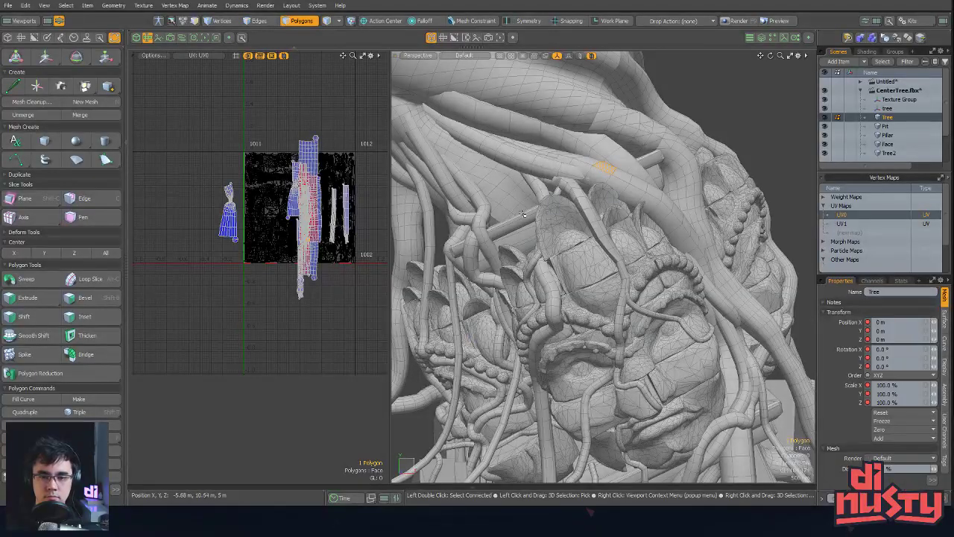
Switch to Modo and select the connected root pieces that hang over the front stone face
{"action": "left_click_drag", "start_coordinate": [522, 214], "coordinate": [601, 277], "text": "alt"}
{"action": "key", "text": "bracketright"}
{"action": "left_click", "coordinate": [570, 287], "text": "shift"}
{"action": "key", "text": "bracketright"}
{"action": "left_click_drag", "start_coordinate": [601, 278], "coordinate": [634, 291], "text": "alt+shift"}
{"action": "left_click", "coordinate": [624, 212], "text": "shift"}
{"action": "key", "text": "bracketright"}
{"action": "left_click_drag", "start_coordinate": [625, 211], "coordinate": [635, 230], "text": "alt+shift"}
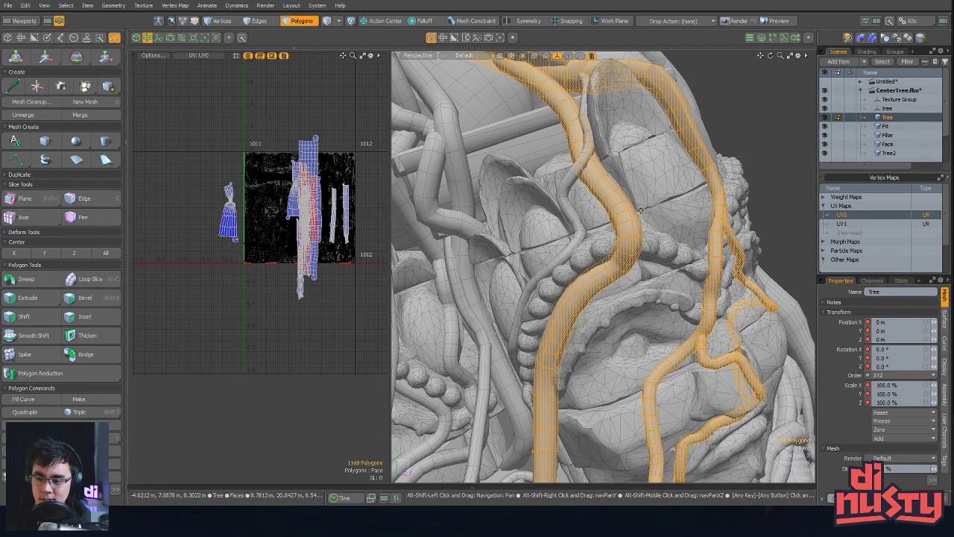
{"action": "left_click_drag", "start_coordinate": [657, 179], "coordinate": [646, 223], "text": "alt+shift"}
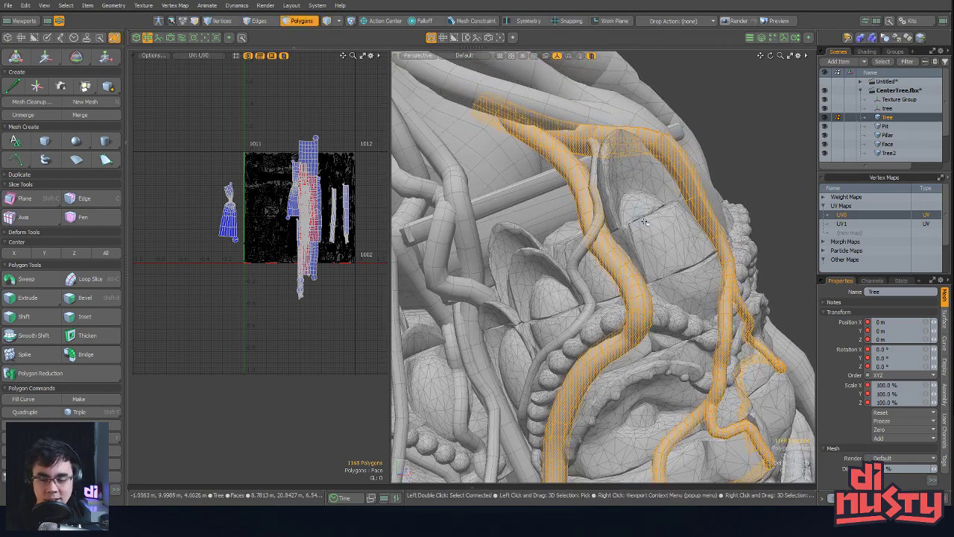
{"action": "double_click", "coordinate": [599, 224], "text": "shift"}
{"action": "left_click_drag", "start_coordinate": [607, 222], "coordinate": [611, 228], "text": "alt"}
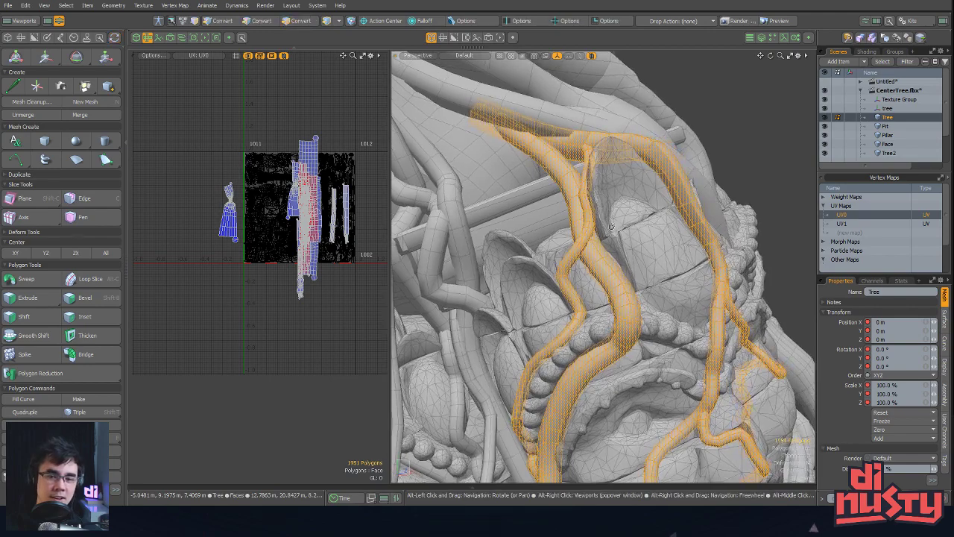
{"action": "mouse_move", "coordinate": [631, 192]}
{"action": "left_mouse_down", "text": "alt+shift"}
{"action": "mouse_move", "coordinate": [637, 201]}
{"action": "mouse_move", "coordinate": [520, 186]}
{"action": "mouse_move", "coordinate": [624, 195]}
{"action": "left_mouse_up", "text": "alt+shift"}
Reselect all the connected polygons of the roots draped over the front stone face, adding each piece to the selection
{"action": "left_click", "coordinate": [629, 189]}
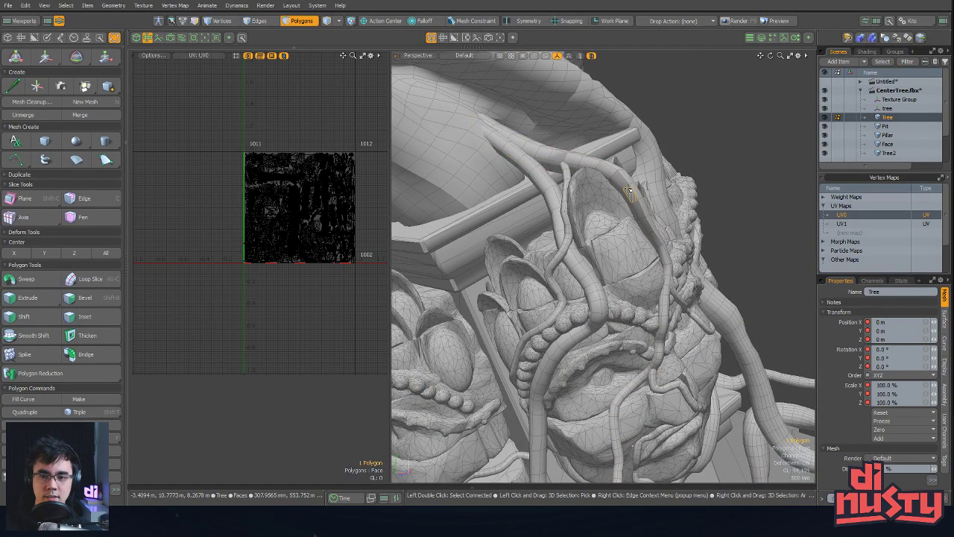
{"action": "double_click", "coordinate": [567, 240]}
{"action": "double_click", "coordinate": [580, 266], "text": "shift"}
{"action": "left_click_drag", "start_coordinate": [580, 265], "coordinate": [560, 282], "text": "alt"}
{"action": "double_click", "coordinate": [590, 293], "text": "shift"}
{"action": "double_click", "coordinate": [630, 237], "text": "shift"}
{"action": "left_click_drag", "start_coordinate": [630, 237], "coordinate": [692, 240], "text": "alt"}
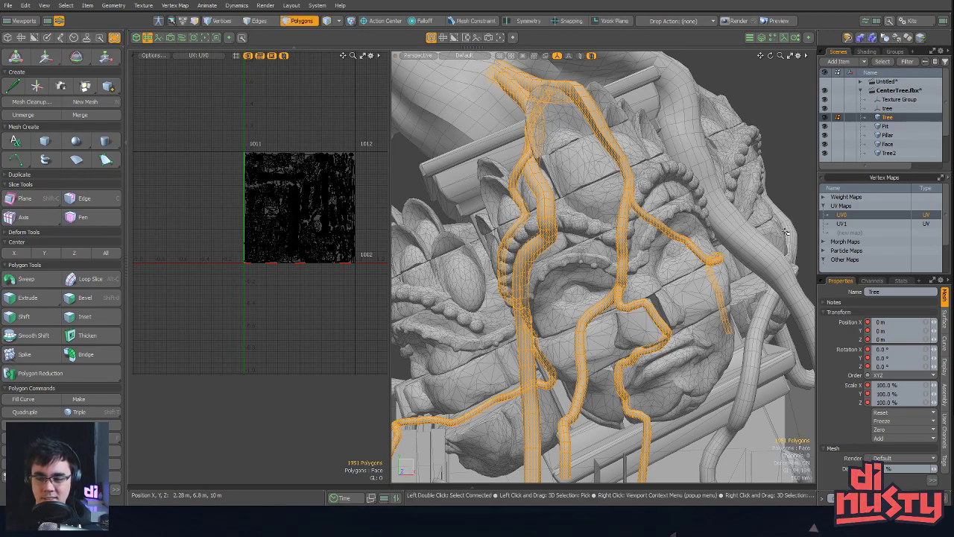
Check the selected roots around the faces and isolate the Tree mesh by hiding every other item
{"action": "left_click_drag", "start_coordinate": [680, 289], "coordinate": [498, 358], "text": "alt+shift"}
{"action": "left_click", "coordinate": [471, 328]}
{"action": "left_click_drag", "start_coordinate": [478, 298], "coordinate": [653, 151], "text": "alt"}
{"action": "double_click", "coordinate": [560, 254]}
{"action": "left_click_drag", "start_coordinate": [570, 246], "coordinate": [663, 200], "text": "alt"}
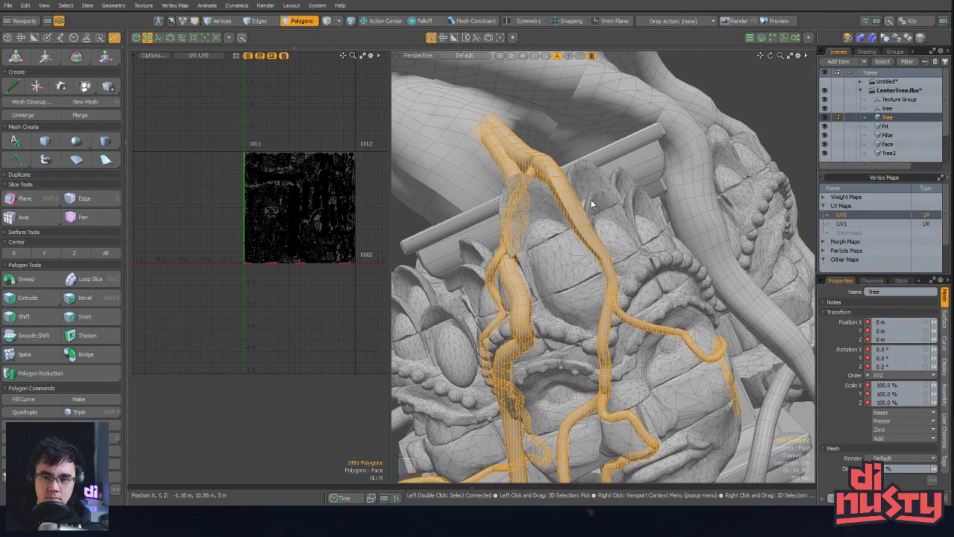
{"action": "key", "text": "5"}
{"action": "left_click_drag", "start_coordinate": [574, 199], "coordinate": [636, 213], "text": "alt"}
{"action": "key", "text": "shift+h"}
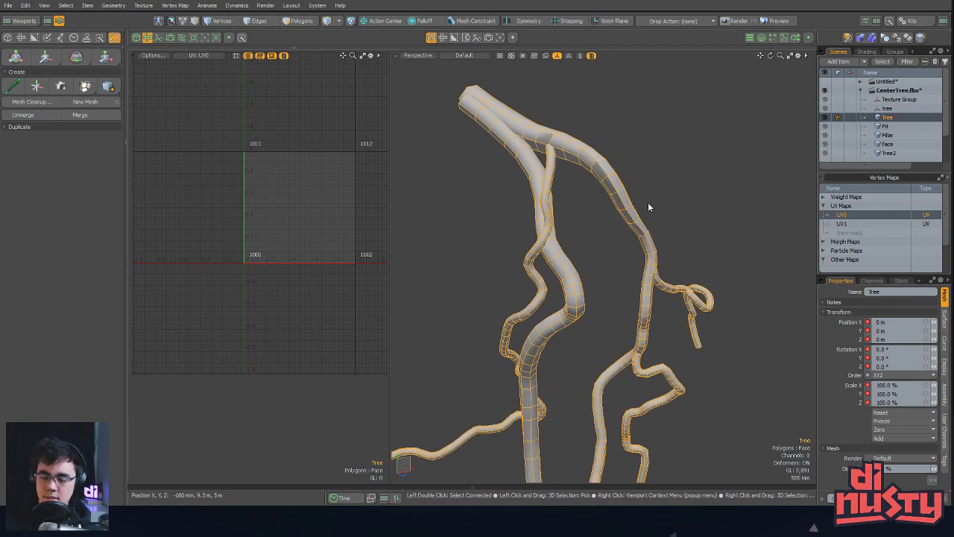
Select the edge loop running lengthwise along the upper root of the isolated Tree mesh
{"action": "left_click_drag", "start_coordinate": [663, 214], "coordinate": [608, 294], "text": "alt"}
{"action": "key", "text": "2"}
{"action": "double_click", "coordinate": [596, 222]}
{"action": "left_click_drag", "start_coordinate": [607, 295], "coordinate": [598, 249], "text": "alt+shift"}
{"action": "left_click_drag", "start_coordinate": [598, 250], "coordinate": [667, 250], "text": "ctrl+alt"}
{"action": "left_click_drag", "start_coordinate": [667, 250], "coordinate": [859, 284], "text": "alt"}
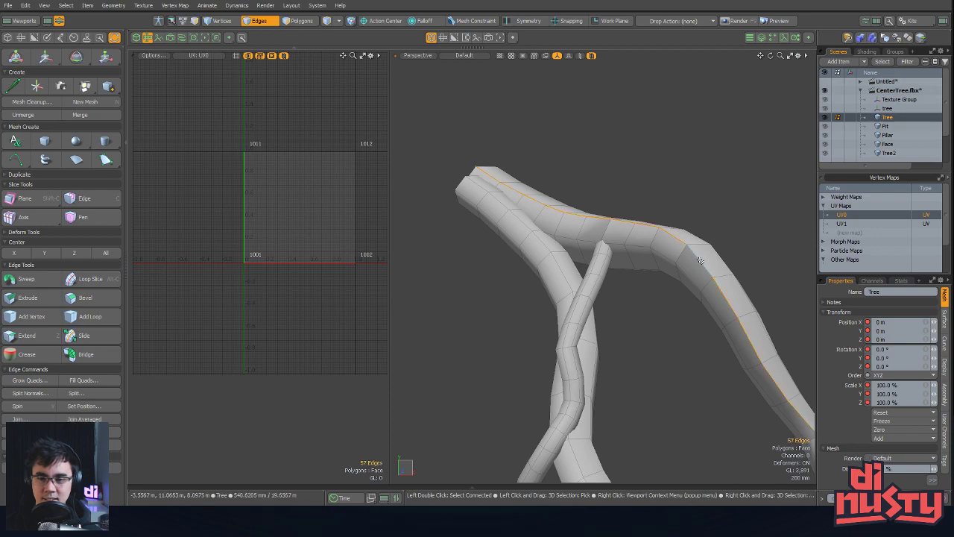
{"action": "left_click_drag", "start_coordinate": [699, 260], "coordinate": [796, 289], "text": "alt"}
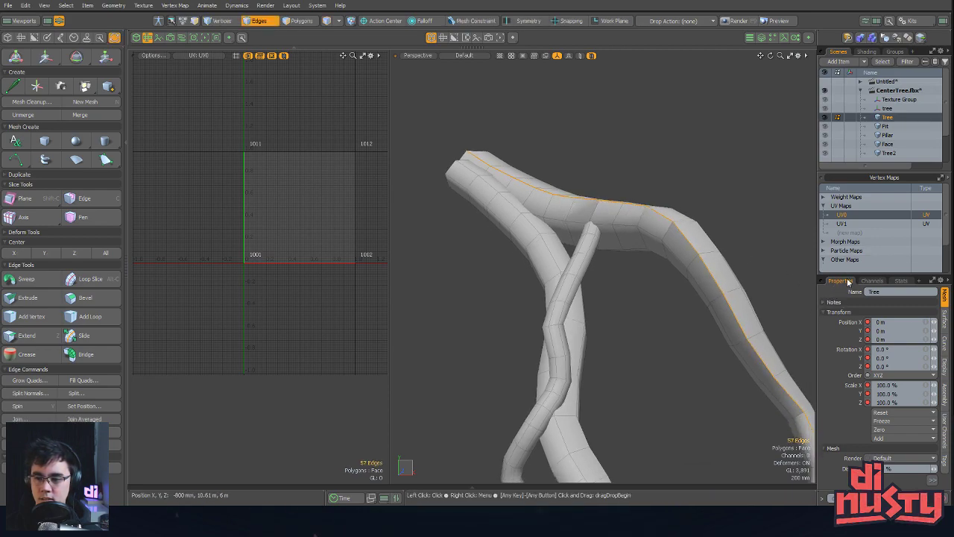
Look through the Tree mesh's UV and other vertex maps, and clear the edge selection
{"action": "scroll", "coordinate": [850, 227], "scroll_direction": "down", "scroll_amount": 1}
{"action": "left_click_drag", "start_coordinate": [735, 230], "coordinate": [786, 446], "text": "alt"}
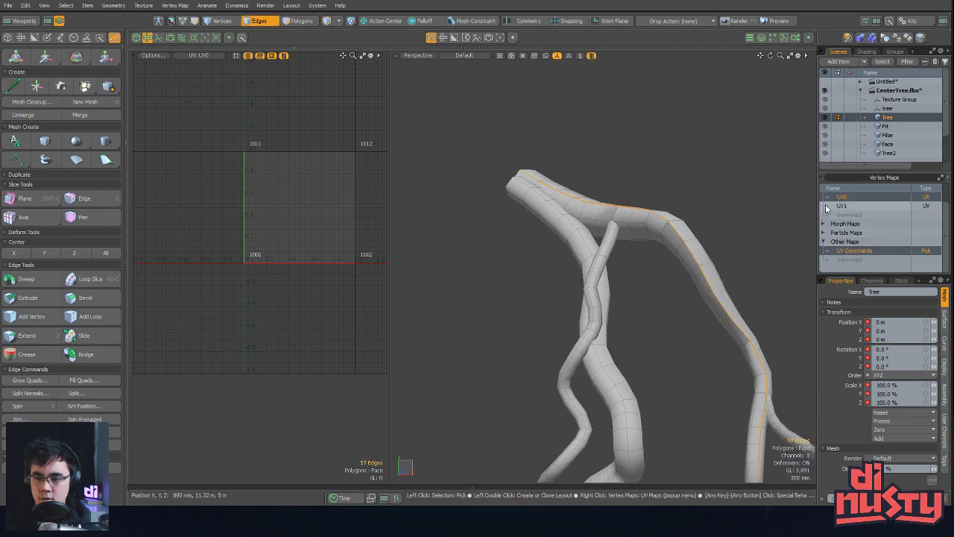
{"action": "left_click", "coordinate": [724, 228]}
{"action": "left_click_drag", "start_coordinate": [724, 229], "coordinate": [687, 251], "text": "alt"}
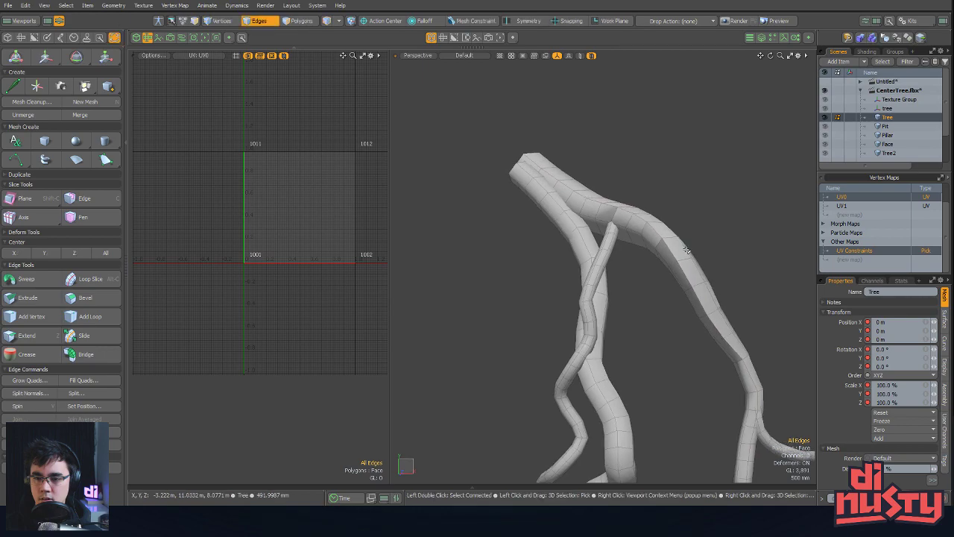
Set the smoothing angle of the Default group's material to about 88°, keeping creasing by smoothing angle enabled
{"action": "mouse_move", "coordinate": [731, 229]}
{"action": "left_mouse_down", "text": "alt"}
{"action": "mouse_move", "coordinate": [750, 179]}
{"action": "mouse_move", "coordinate": [790, 166]}
{"action": "mouse_move", "coordinate": [790, 145]}
{"action": "mouse_move", "coordinate": [667, 132]}
{"action": "mouse_move", "coordinate": [730, 227]}
{"action": "left_mouse_up", "text": "alt"}
{"action": "key", "text": "2"}
{"action": "left_click_drag", "start_coordinate": [764, 236], "coordinate": [760, 213], "text": "alt"}
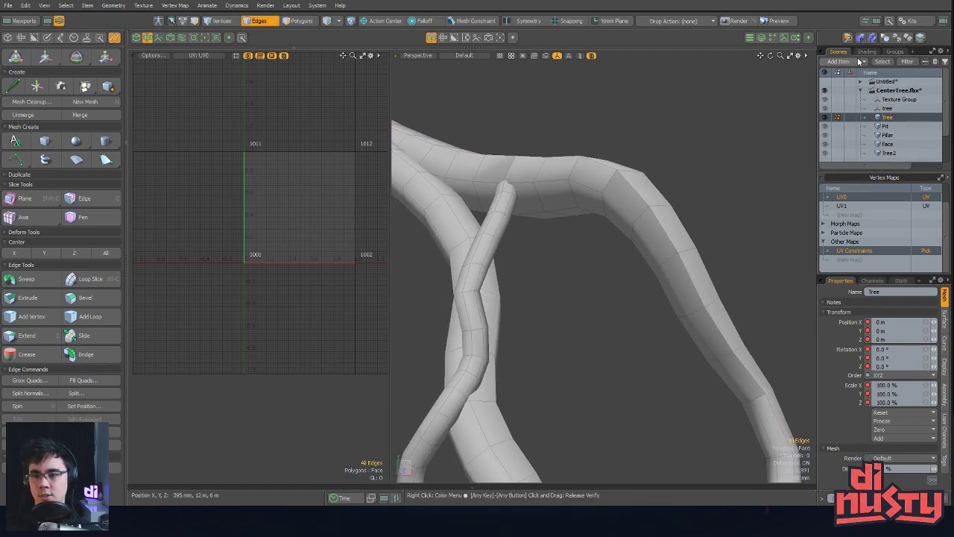
{"action": "left_click", "coordinate": [866, 51]}
{"action": "left_click", "coordinate": [874, 120]}
{"action": "left_click", "coordinate": [876, 128]}
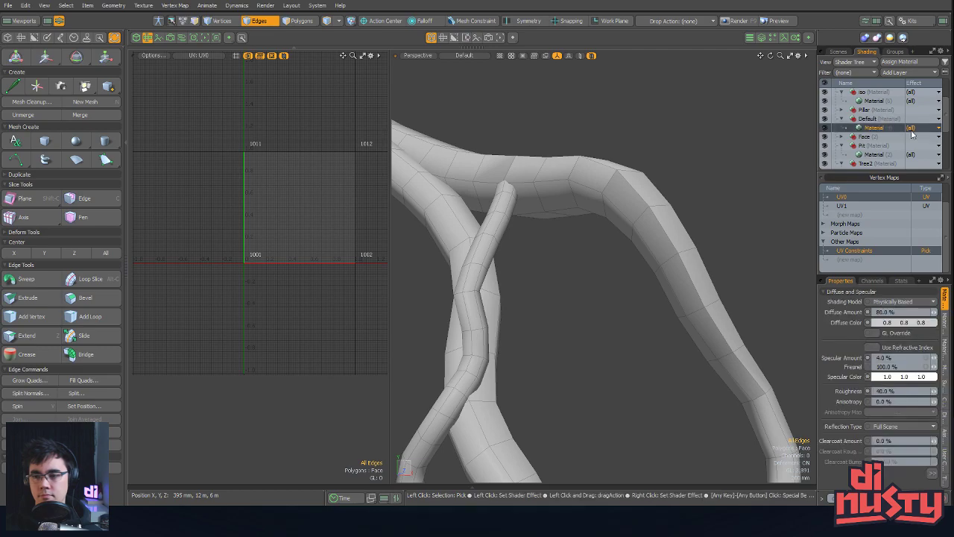
{"action": "left_click", "coordinate": [933, 474]}
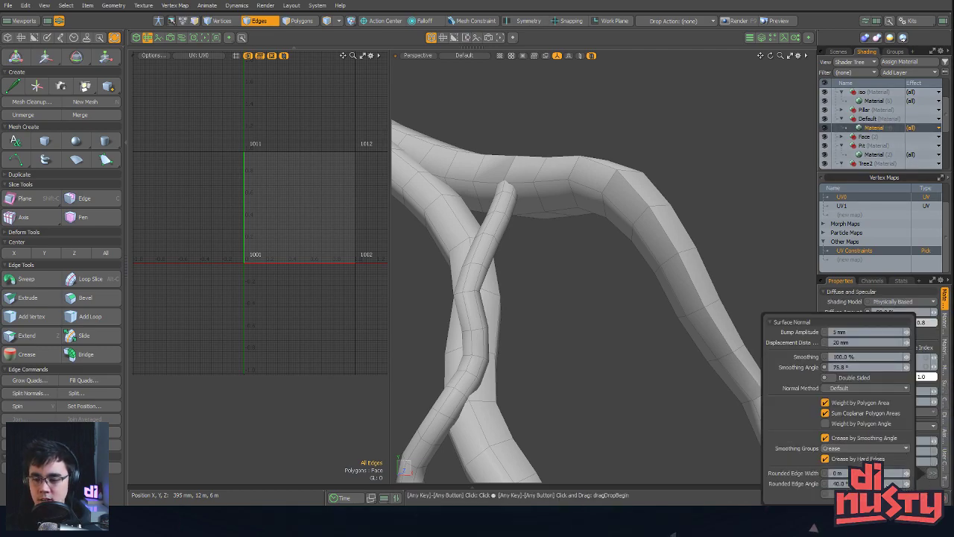
{"action": "left_click_drag", "start_coordinate": [869, 315], "coordinate": [872, 228]}
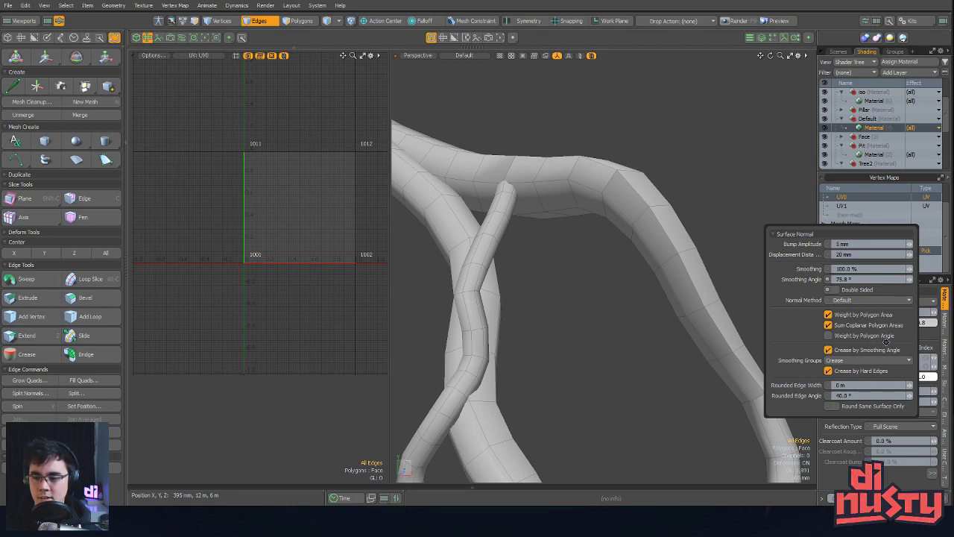
{"action": "left_click", "coordinate": [898, 351]}
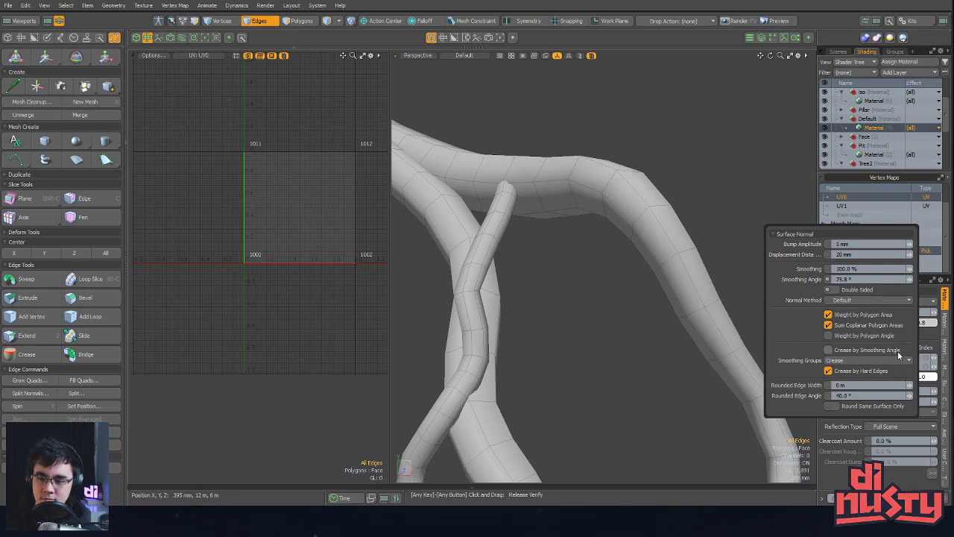
{"action": "left_click", "coordinate": [899, 352]}
{"action": "left_click_drag", "start_coordinate": [912, 282], "coordinate": [911, 282]}
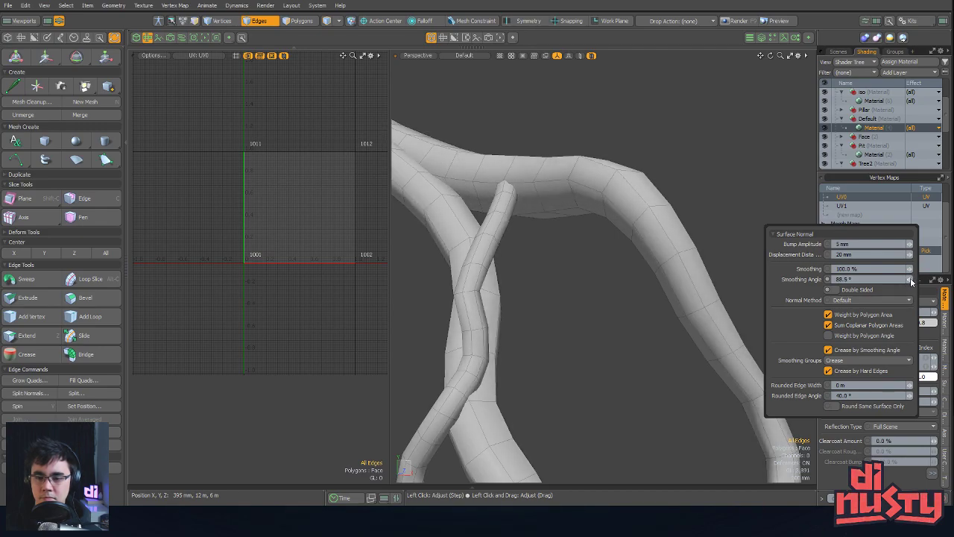
Select the edge loop running lengthwise along the thin side root branching off the thick upper root
{"action": "left_click_drag", "start_coordinate": [650, 258], "coordinate": [721, 246], "text": "ctrl+alt"}
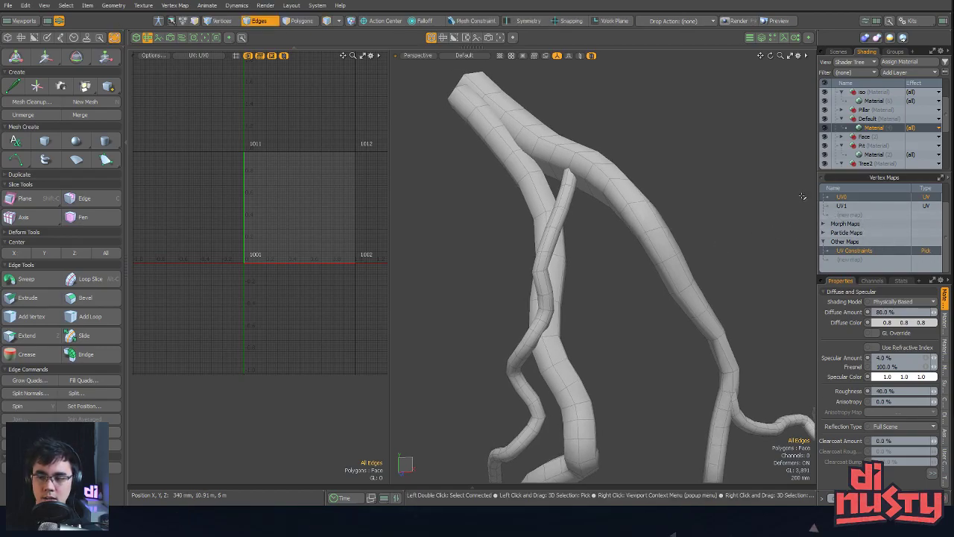
{"action": "left_click_drag", "start_coordinate": [794, 193], "coordinate": [740, 182], "text": "alt"}
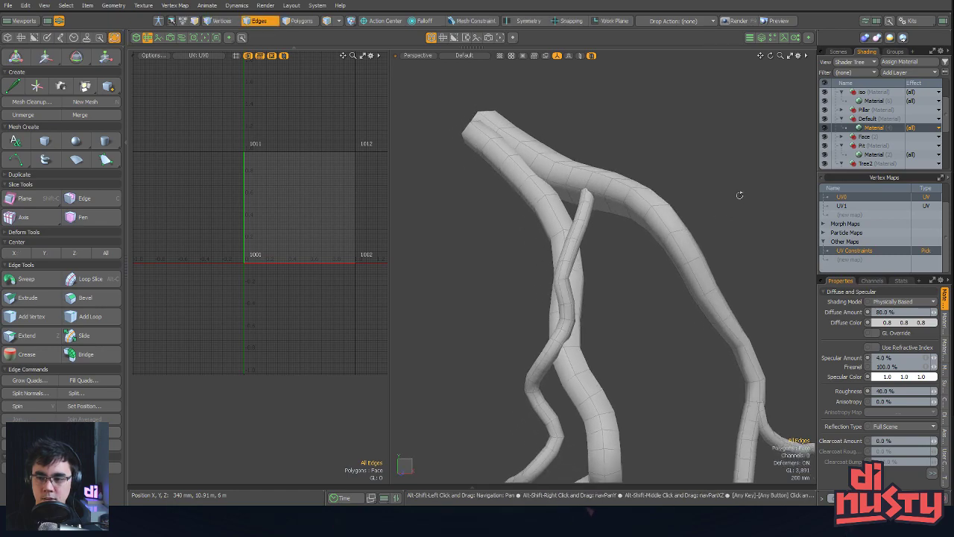
{"action": "left_click_drag", "start_coordinate": [731, 214], "coordinate": [734, 265], "text": "alt"}
{"action": "left_click_drag", "start_coordinate": [555, 202], "coordinate": [634, 249], "text": "alt"}
{"action": "key", "text": "3"}
{"action": "left_click_drag", "start_coordinate": [634, 250], "coordinate": [603, 174], "text": "alt"}
{"action": "left_click_drag", "start_coordinate": [656, 213], "coordinate": [686, 330], "text": "alt"}
{"action": "key", "text": "2"}
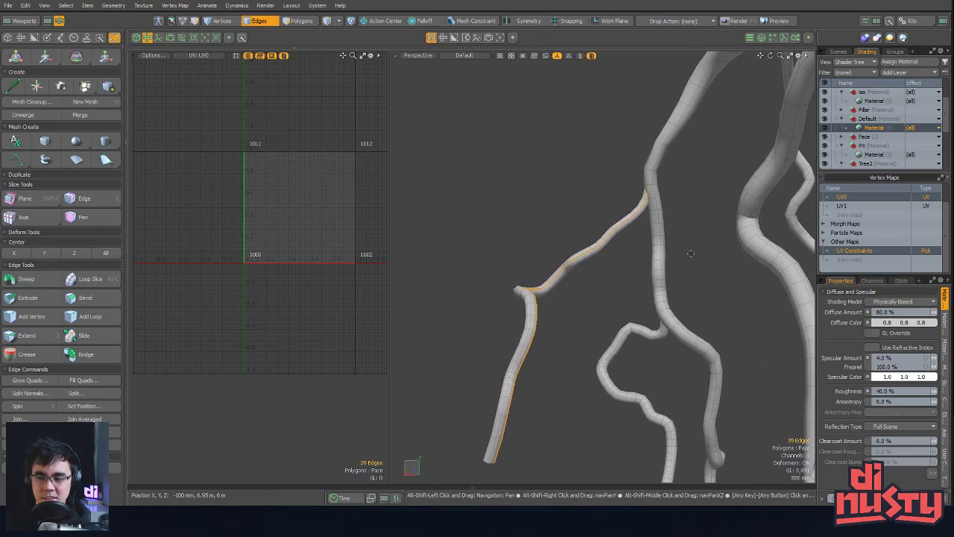
{"action": "left_click_drag", "start_coordinate": [704, 250], "coordinate": [559, 350], "text": "alt"}
{"action": "left_click_drag", "start_coordinate": [382, 220], "coordinate": [581, 306], "text": "alt+shift"}
Try to hide connected root polygons around the side root, undo it, and return to edge selection
{"action": "key", "text": "3"}
{"action": "double_click", "coordinate": [631, 382]}
{"action": "double_click", "coordinate": [572, 266]}
{"action": "key", "text": "h"}
{"action": "left_click_drag", "start_coordinate": [631, 256], "coordinate": [553, 212], "text": "alt"}
{"action": "key", "text": "ctrl+z"}
{"action": "key", "text": "ctrl+z"}
{"action": "key", "text": "ctrl+z"}
{"action": "key", "text": "2"}
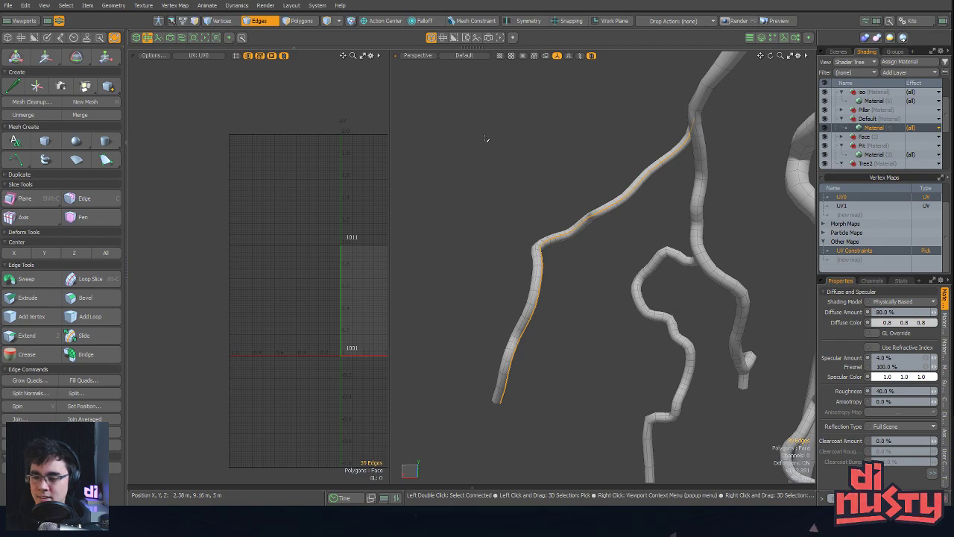
Unwrap the thin side root's UVs with the Unwrap Tool, using the selected edge loop as the seam
{"action": "left_click_drag", "start_coordinate": [577, 185], "coordinate": [569, 188], "text": "alt+shift"}
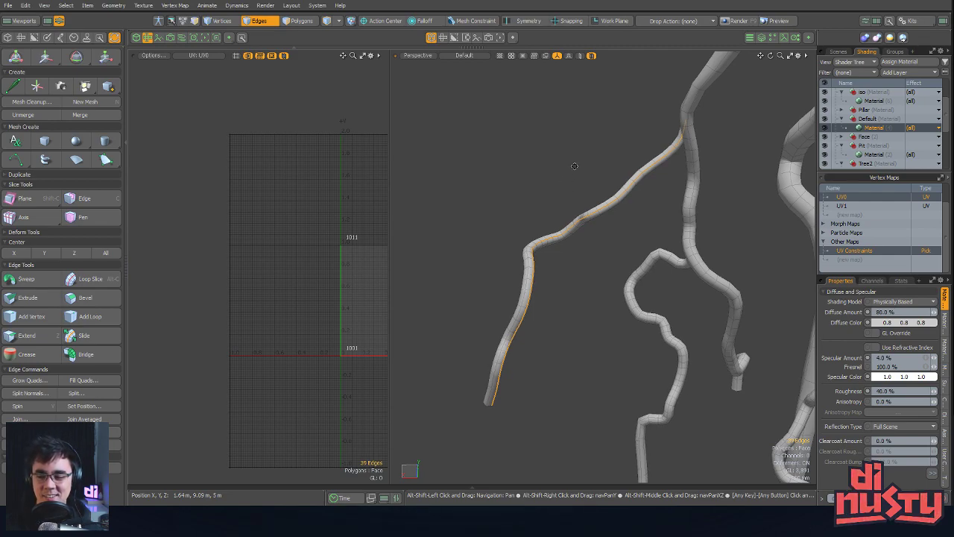
{"action": "left_click_drag", "start_coordinate": [642, 162], "coordinate": [600, 223], "text": "alt+shift"}
{"action": "left_click_drag", "start_coordinate": [600, 223], "coordinate": [654, 229], "text": "alt+shift"}
{"action": "left_click_drag", "start_coordinate": [216, 216], "coordinate": [178, 220], "text": "alt+shift"}
{"action": "left_click", "coordinate": [80, 112]}
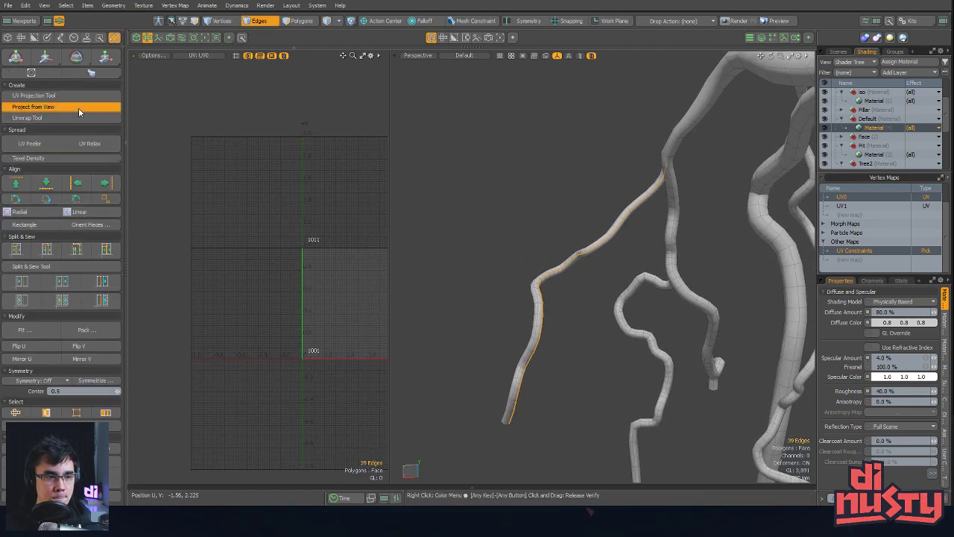
{"action": "left_click", "coordinate": [83, 119]}
{"action": "left_click", "coordinate": [351, 222]}
{"action": "left_click_drag", "start_coordinate": [354, 224], "coordinate": [278, 172], "text": "alt+shift"}
{"action": "left_click_drag", "start_coordinate": [278, 172], "coordinate": [306, 215], "text": "ctrl+alt"}
{"action": "left_click_drag", "start_coordinate": [306, 215], "coordinate": [315, 313], "text": "ctrl+alt"}
{"action": "left_click_drag", "start_coordinate": [316, 313], "coordinate": [196, 192], "text": "alt+shift"}
{"action": "key", "text": "space"}
Select the side root's UV island and rotate it upright in the UV view
{"action": "key", "text": "3"}
{"action": "left_click_drag", "start_coordinate": [255, 222], "coordinate": [260, 225]}
{"action": "key", "text": "e"}
{"action": "key", "text": "space"}
{"action": "double_click", "coordinate": [266, 225]}
{"action": "key", "text": "e"}
{"action": "left_click_drag", "start_coordinate": [273, 168], "coordinate": [309, 208]}
{"action": "key", "text": "space"}
{"action": "left_click", "coordinate": [301, 183]}
Try to relax the side root's UV island with UV Relax in Conformal mode
{"action": "left_click_drag", "start_coordinate": [258, 153], "coordinate": [311, 296], "text": "ctrl+alt"}
{"action": "left_click", "coordinate": [279, 276]}
{"action": "double_click", "coordinate": [280, 276]}
{"action": "left_click", "coordinate": [115, 146]}
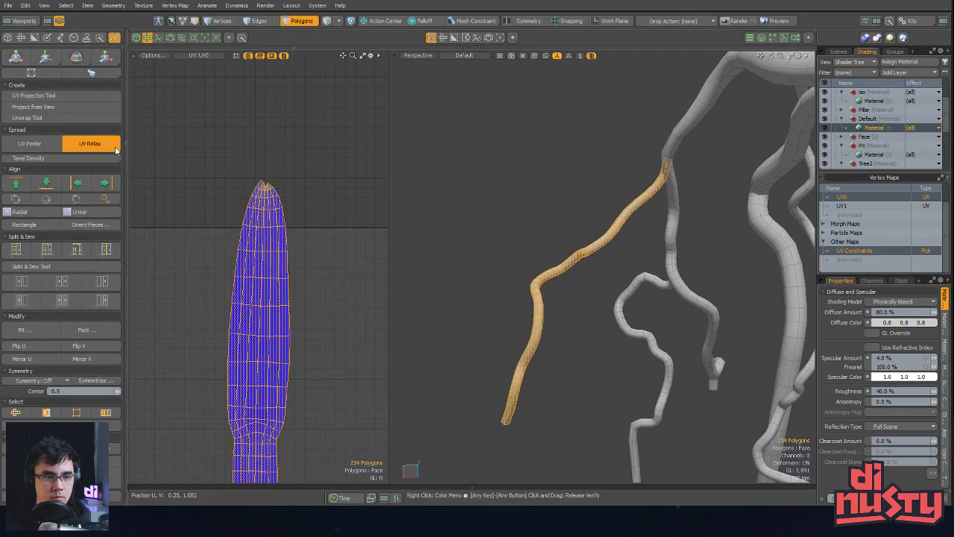
{"action": "left_click", "coordinate": [302, 136]}
{"action": "key", "text": "space"}
{"action": "left_click", "coordinate": [305, 275]}
{"action": "left_click_drag", "start_coordinate": [304, 276], "coordinate": [261, 289], "text": "ctrl+alt"}
{"action": "left_click_drag", "start_coordinate": [261, 289], "coordinate": [269, 197], "text": "alt+shift"}
{"action": "left_click_drag", "start_coordinate": [258, 373], "coordinate": [349, 407], "text": "ctrl+alt"}
{"action": "left_click_drag", "start_coordinate": [322, 281], "coordinate": [311, 316], "text": "alt+shift"}
{"action": "key", "text": "ctrl+z"}
{"action": "key", "text": "ctrl+z"}
{"action": "key", "text": "ctrl+z"}
{"action": "key", "text": "ctrl+z"}
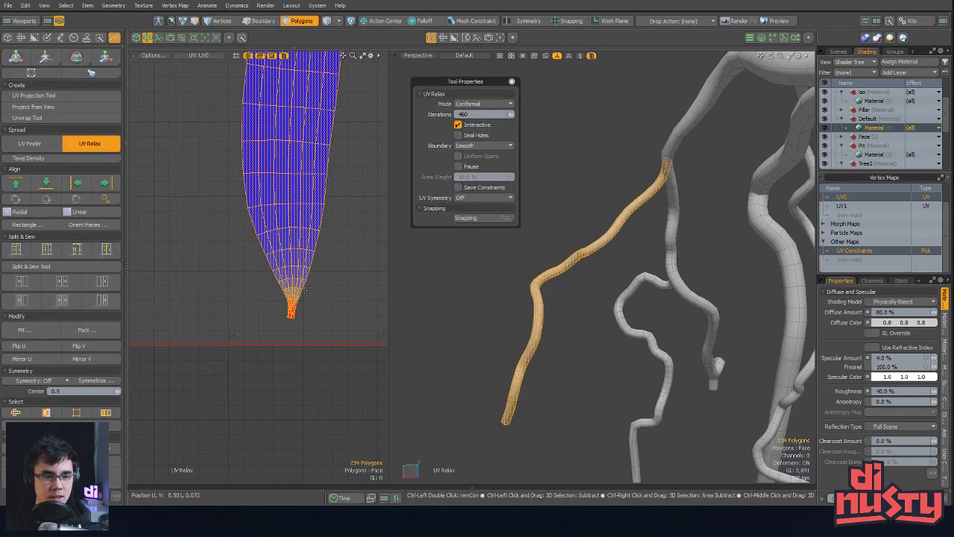
Relax the side root's UV island with UV Relax in Adaptive mode, and clear the selection
{"action": "left_click", "coordinate": [264, 183]}
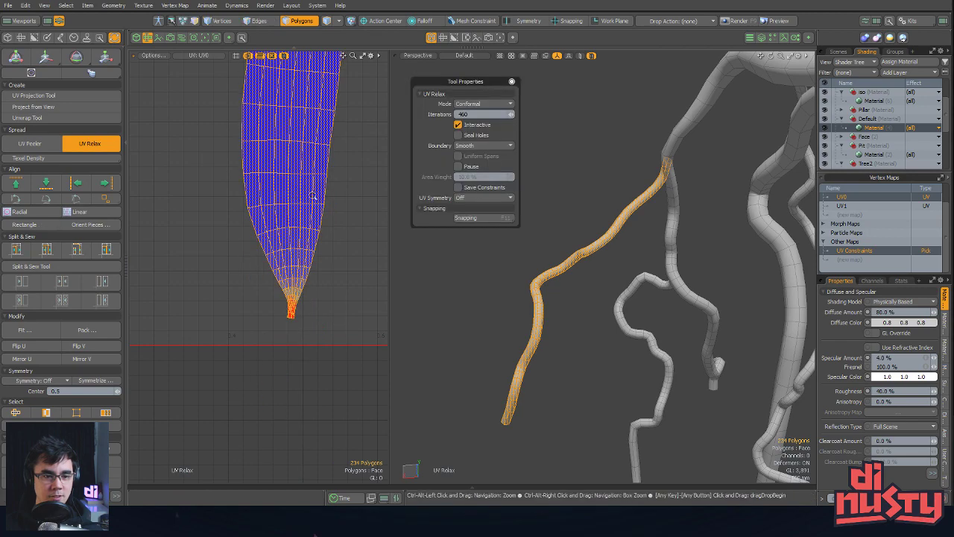
{"action": "left_click", "coordinate": [483, 104]}
{"action": "left_click", "coordinate": [480, 113]}
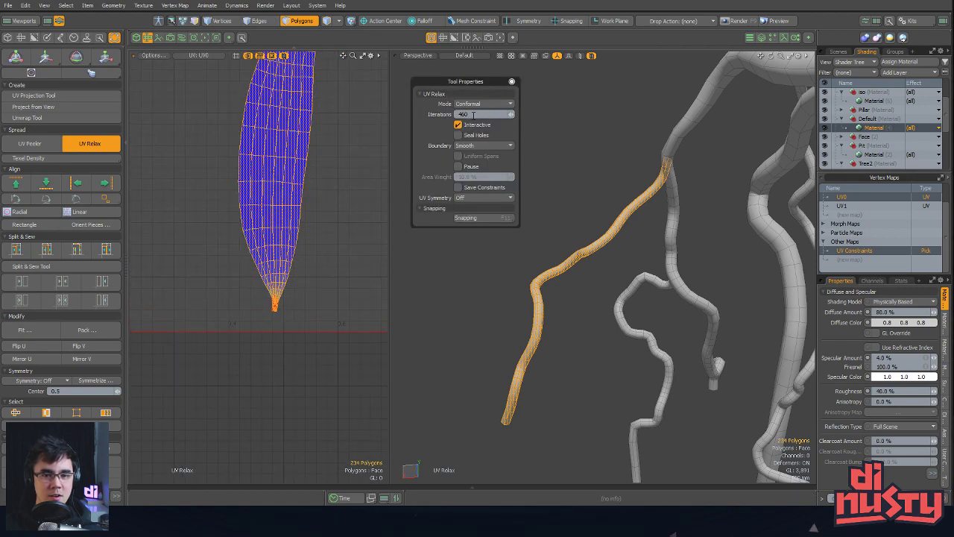
{"action": "left_click_drag", "start_coordinate": [330, 107], "coordinate": [331, 155], "text": "alt"}
{"action": "scroll", "coordinate": [332, 202], "scroll_direction": "down", "scroll_amount": 5}
{"action": "left_click_drag", "start_coordinate": [338, 193], "coordinate": [333, 235], "text": "alt"}
{"action": "key", "text": "q"}
{"action": "left_click", "coordinate": [339, 224]}
Select the edge loop running lengthwise along the thick front root, from its upper end to its lower tip
{"action": "left_click_drag", "start_coordinate": [659, 206], "coordinate": [590, 173], "text": "alt+shift"}
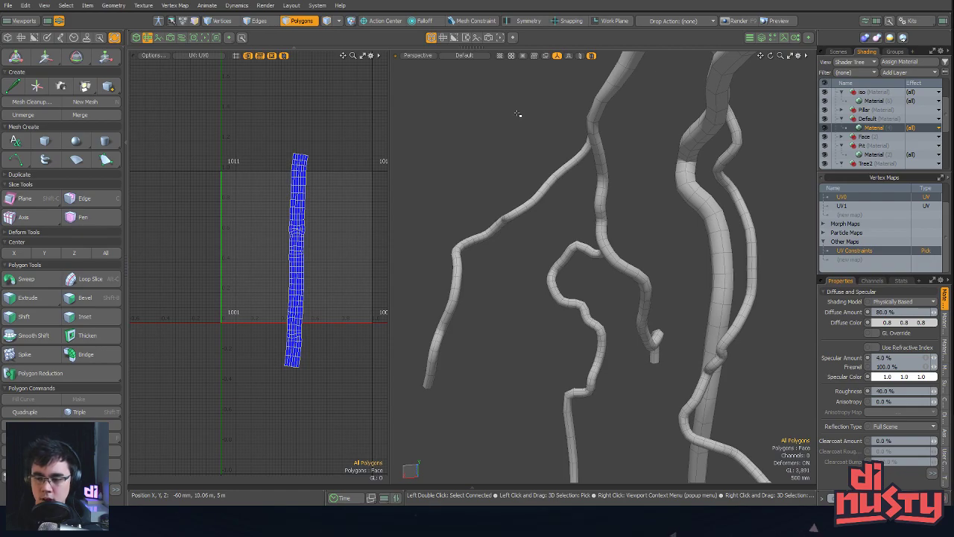
{"action": "left_click_drag", "start_coordinate": [478, 178], "coordinate": [471, 193], "text": "alt+shift"}
{"action": "double_click", "coordinate": [589, 130]}
{"action": "left_click_drag", "start_coordinate": [589, 131], "coordinate": [561, 311], "text": "alt"}
{"action": "key", "text": "2"}
{"action": "double_click", "coordinate": [629, 156]}
Unwrap the thick front root's UVs with the Unwrap Tool along the selected edge loop
{"action": "left_click_drag", "start_coordinate": [147, 175], "coordinate": [126, 180], "text": "alt"}
{"action": "left_click", "coordinate": [27, 118]}
{"action": "left_click", "coordinate": [349, 191]}
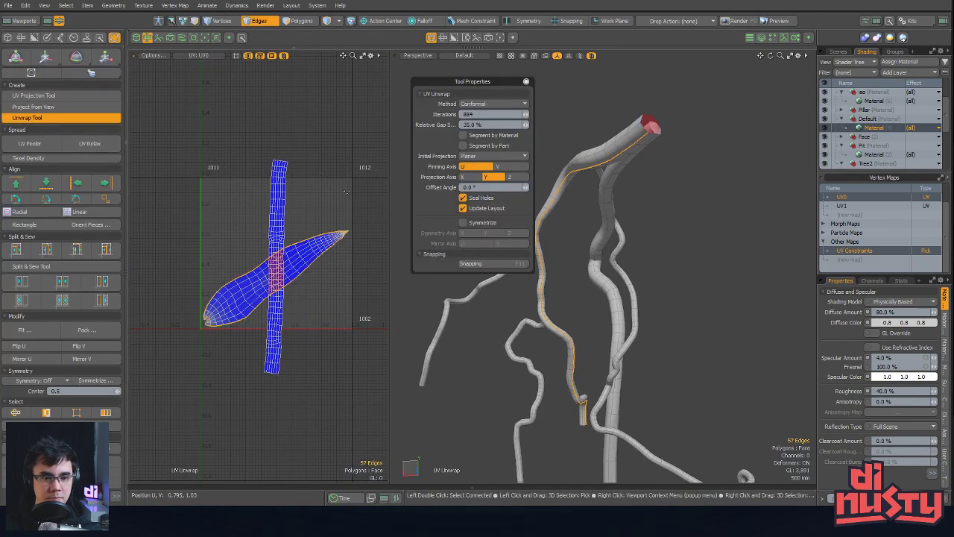
{"action": "scroll", "coordinate": [348, 191], "scroll_direction": "down", "scroll_amount": 2}
{"action": "left_click_drag", "start_coordinate": [349, 191], "coordinate": [345, 170], "text": "alt"}
Select the thick root's connected polygons and relax their UV island with UV Relax in Adaptive mode
{"action": "key", "text": "3"}
{"action": "key", "text": "bracketright"}
{"action": "key", "text": "e"}
{"action": "key", "text": "space"}
{"action": "left_click", "coordinate": [368, 133]}
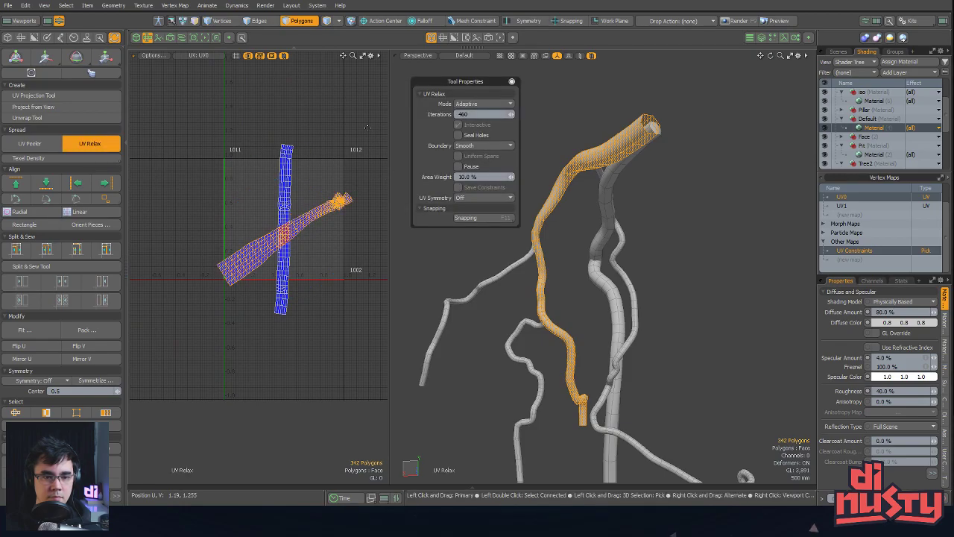
{"action": "key", "text": "space"}
{"action": "left_click_drag", "start_coordinate": [358, 195], "coordinate": [275, 207], "text": "ctrl+alt"}
Try to rotate the UV islands in vertex selection mode
{"action": "key", "text": "1"}
{"action": "left_click_drag", "start_coordinate": [333, 206], "coordinate": [340, 246], "text": "alt+shift"}
{"action": "key", "text": "e"}
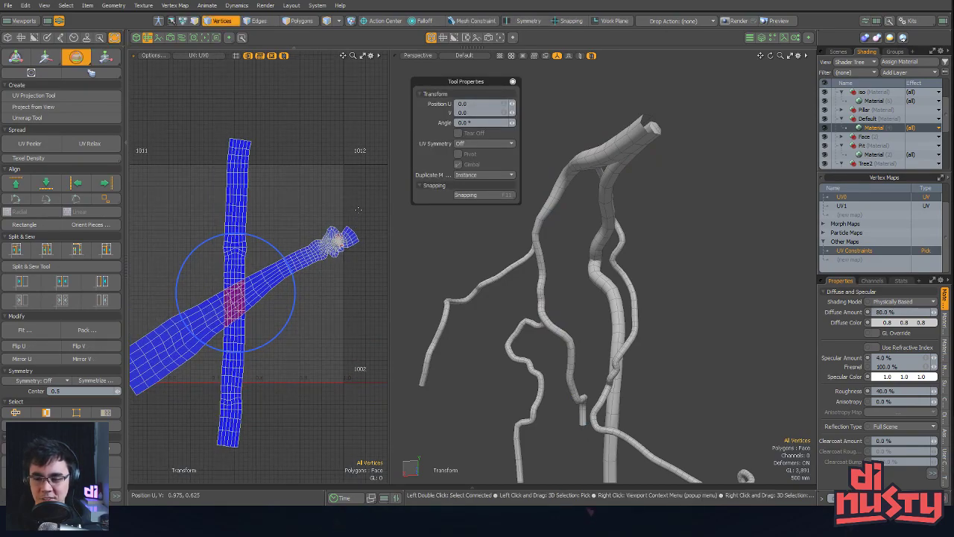
{"action": "key", "text": "q"}
{"action": "key", "text": "e"}
{"action": "left_click_drag", "start_coordinate": [258, 237], "coordinate": [262, 363]}
{"action": "key", "text": "ctrl+z"}
{"action": "key", "text": "q"}
Rotate the thick root's relaxed UV island upright and move it beside the thin root's strip
{"action": "key", "text": "3"}
{"action": "double_click", "coordinate": [293, 266]}
{"action": "key", "text": "e"}
{"action": "key", "text": "q"}
{"action": "key", "text": "e"}
{"action": "key", "text": "w"}
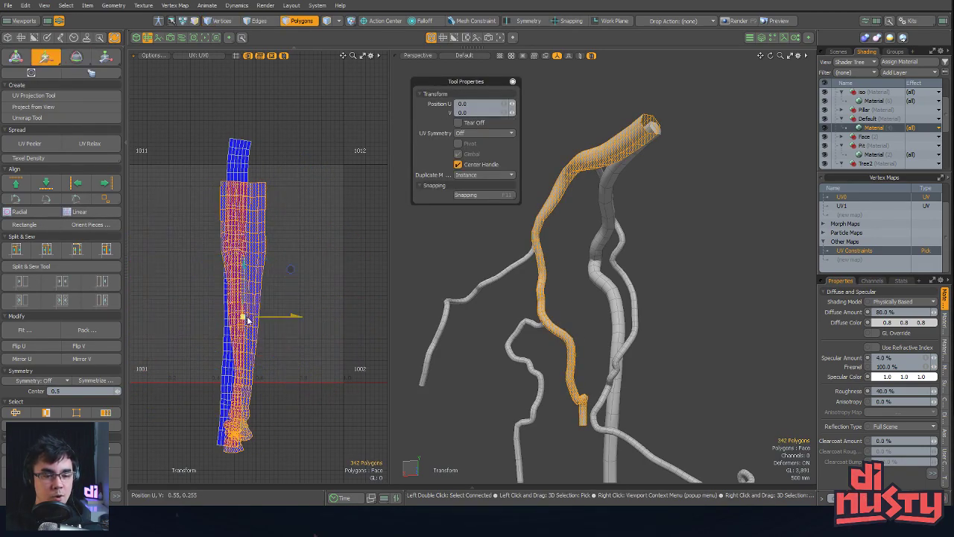
{"action": "left_click_drag", "start_coordinate": [242, 319], "coordinate": [290, 273]}
{"action": "key", "text": "q"}
Examine the two UV islands and the roots from several angles, and reselect the thick root's connected polygons
{"action": "left_click_drag", "start_coordinate": [301, 216], "coordinate": [291, 156], "text": "alt+shift"}
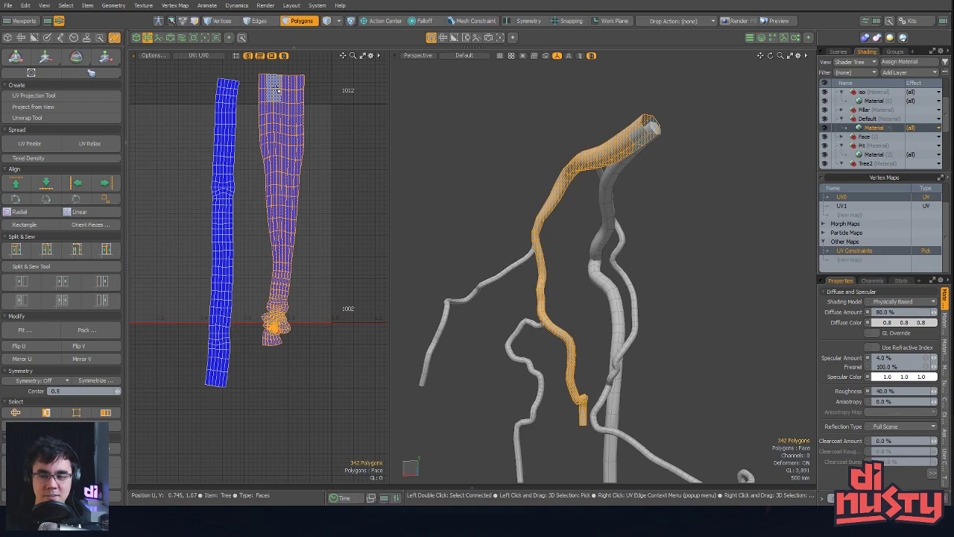
{"action": "left_click_drag", "start_coordinate": [278, 160], "coordinate": [292, 127], "text": "alt+shift"}
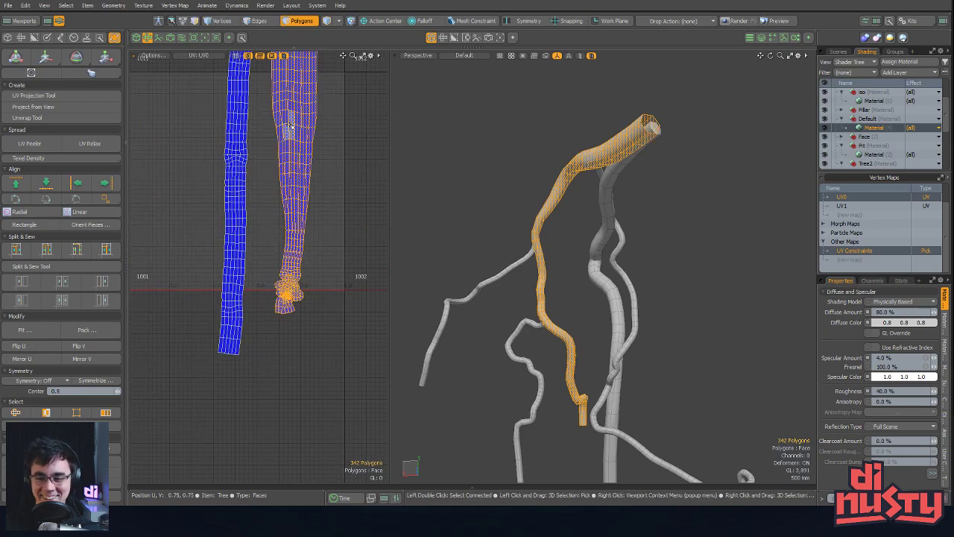
{"action": "left_click_drag", "start_coordinate": [281, 124], "coordinate": [296, 195], "text": "alt+shift"}
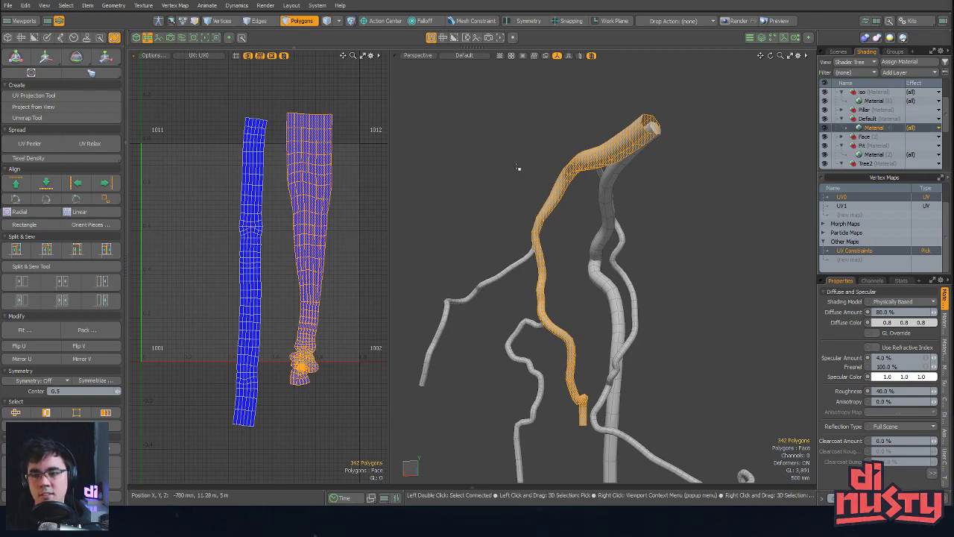
{"action": "scroll", "coordinate": [541, 287], "scroll_direction": "down", "scroll_amount": 4}
{"action": "left_click_drag", "start_coordinate": [548, 284], "coordinate": [675, 302], "text": "alt"}
{"action": "left_click", "coordinate": [678, 282]}
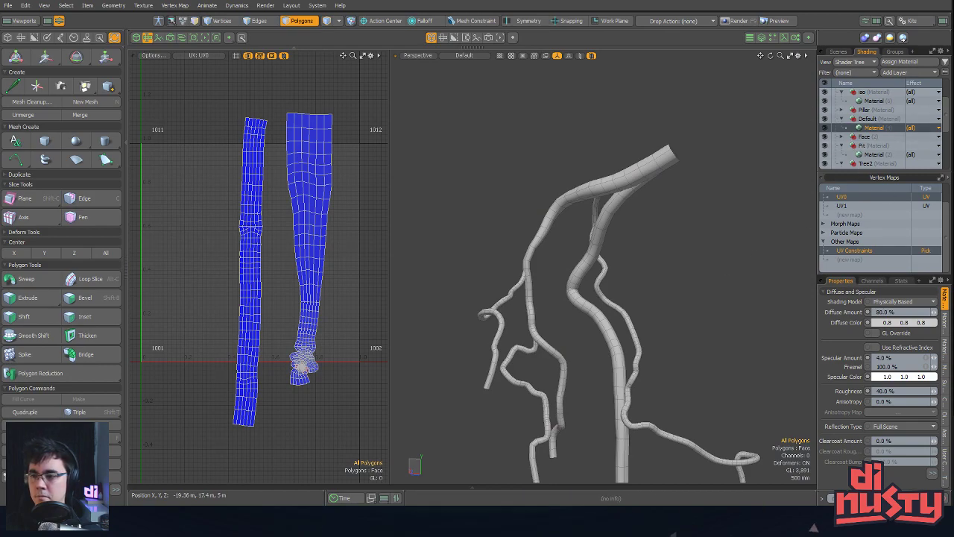
{"action": "left_click_drag", "start_coordinate": [715, 225], "coordinate": [422, 198], "text": "alt"}
{"action": "double_click", "coordinate": [603, 188]}
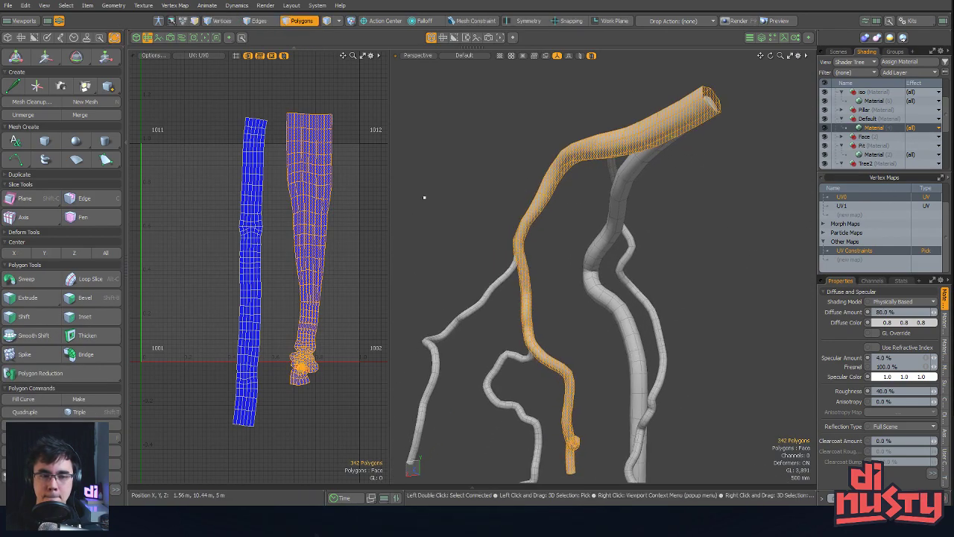
Undo the move, rotation and relaxation of the thick root's UV island
{"action": "left_click", "coordinate": [346, 161]}
{"action": "key", "text": "2"}
{"action": "key", "text": "3"}
{"action": "key", "text": "ctrl+z"}
{"action": "key", "text": "ctrl+z"}
{"action": "key", "text": "ctrl+z"}
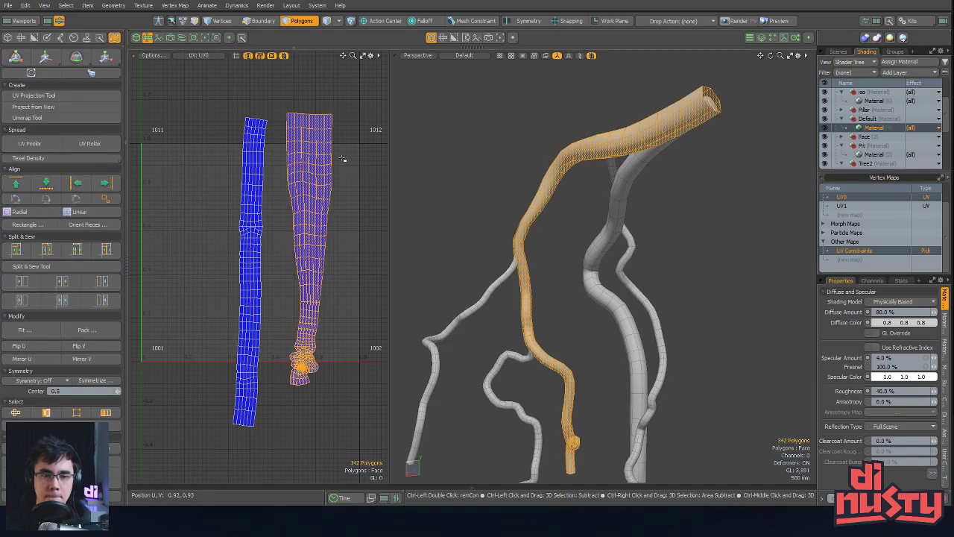
{"action": "key", "text": "ctrl+z"}
{"action": "key", "text": "ctrl+z"}
{"action": "key", "text": "ctrl+z"}
{"action": "key", "text": "ctrl+z"}
{"action": "key", "text": "ctrl+z"}
{"action": "key", "text": "ctrl+z"}
{"action": "key", "text": "ctrl+z"}
{"action": "key", "text": "ctrl+z"}
{"action": "key", "text": "ctrl+z"}
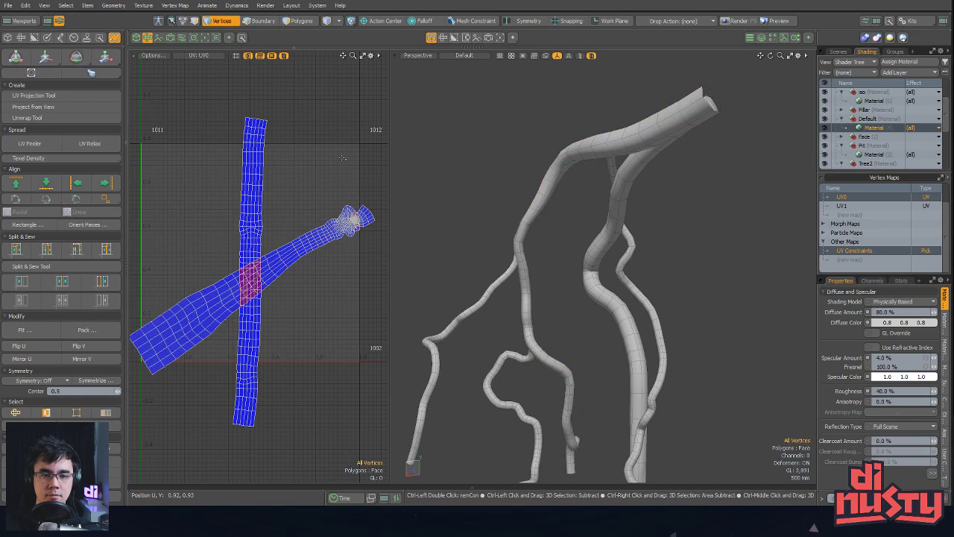
{"action": "key", "text": "ctrl+z"}
{"action": "key", "text": "ctrl+z"}
{"action": "key", "text": "ctrl+z"}
Rotate the thick root's unrelaxed UV island about -125° and move it about 0.25 in U and 0.17 in V
{"action": "key", "text": "e"}
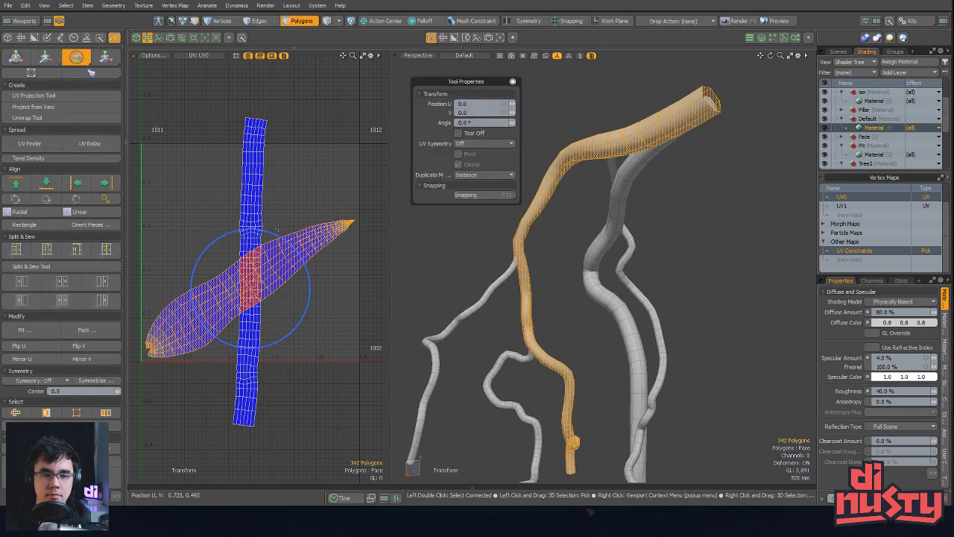
{"action": "left_click_drag", "start_coordinate": [279, 227], "coordinate": [283, 346]}
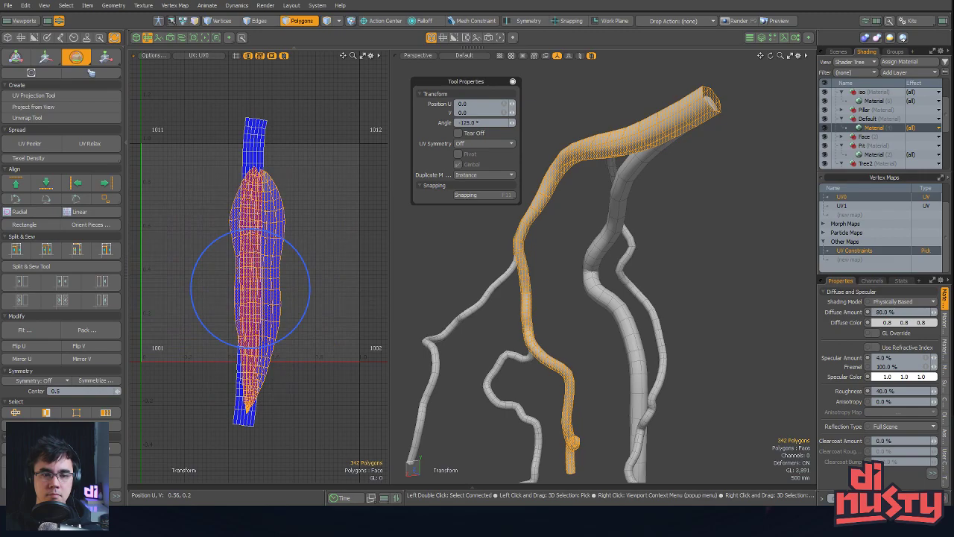
{"action": "key", "text": "w"}
{"action": "left_click_drag", "start_coordinate": [306, 243], "coordinate": [360, 207]}
{"action": "left_click_drag", "start_coordinate": [360, 206], "coordinate": [282, 229], "text": "alt+shift"}
{"action": "left_click_drag", "start_coordinate": [282, 230], "coordinate": [305, 245], "text": "alt+shift"}
{"action": "left_click_drag", "start_coordinate": [355, 227], "coordinate": [355, 217], "text": "alt+shift"}
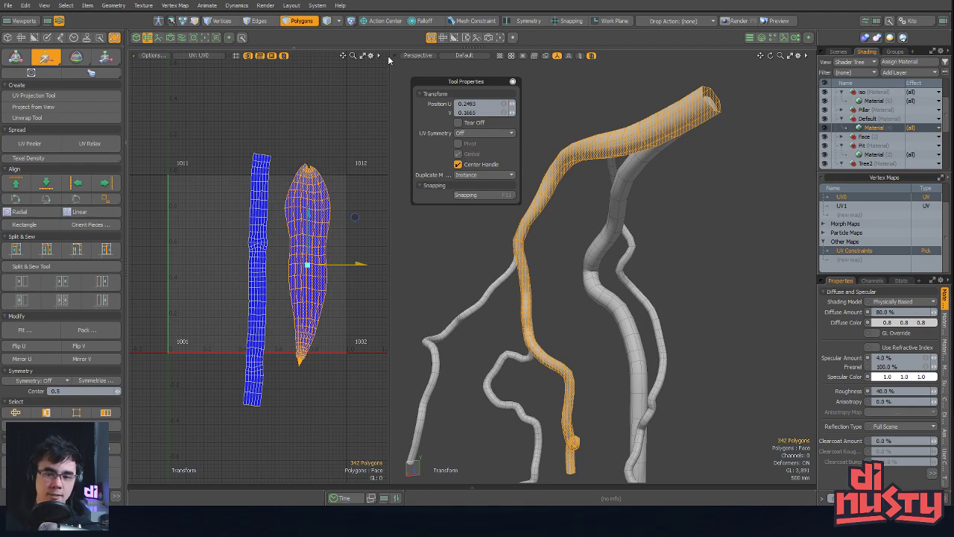
{"action": "left_click_drag", "start_coordinate": [360, 193], "coordinate": [348, 187], "text": "alt+shift"}
{"action": "left_click_drag", "start_coordinate": [348, 187], "coordinate": [369, 199], "text": "ctrl+alt"}
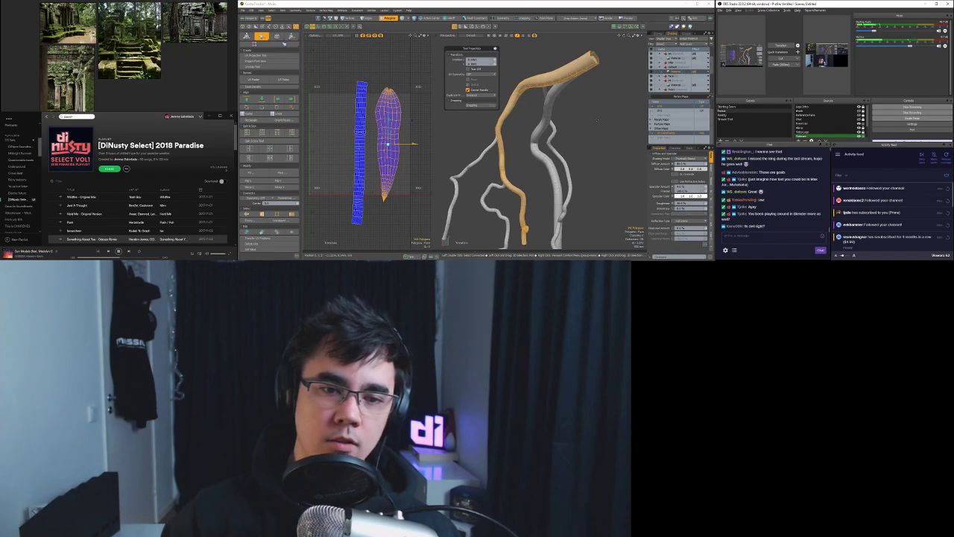
Start UV Relax on the thick root's UV island in Conformal mode with Interactive enabled
{"action": "left_click_drag", "start_coordinate": [587, 116], "coordinate": [597, 173], "text": "alt"}
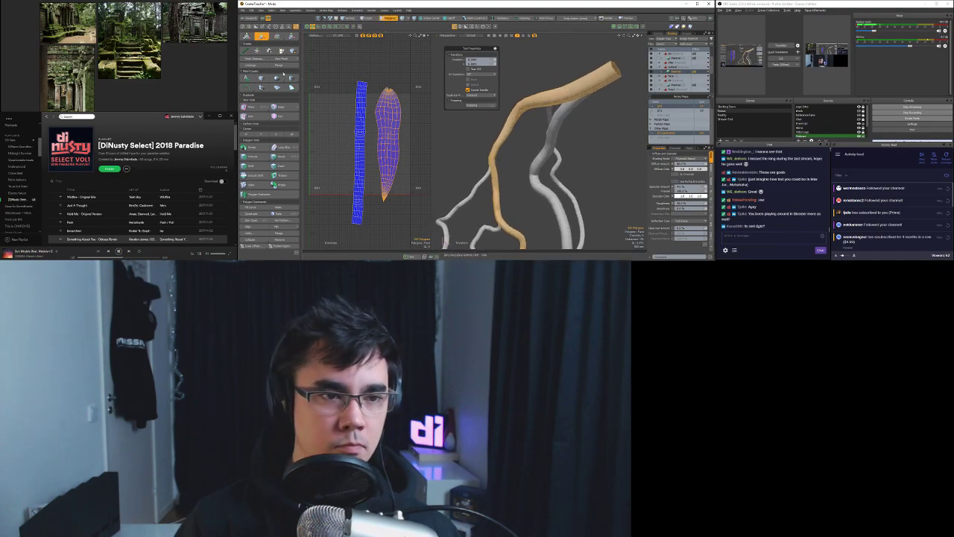
{"action": "left_click_drag", "start_coordinate": [323, 61], "coordinate": [324, 59], "text": "alt+shift"}
{"action": "left_click", "coordinate": [289, 82]}
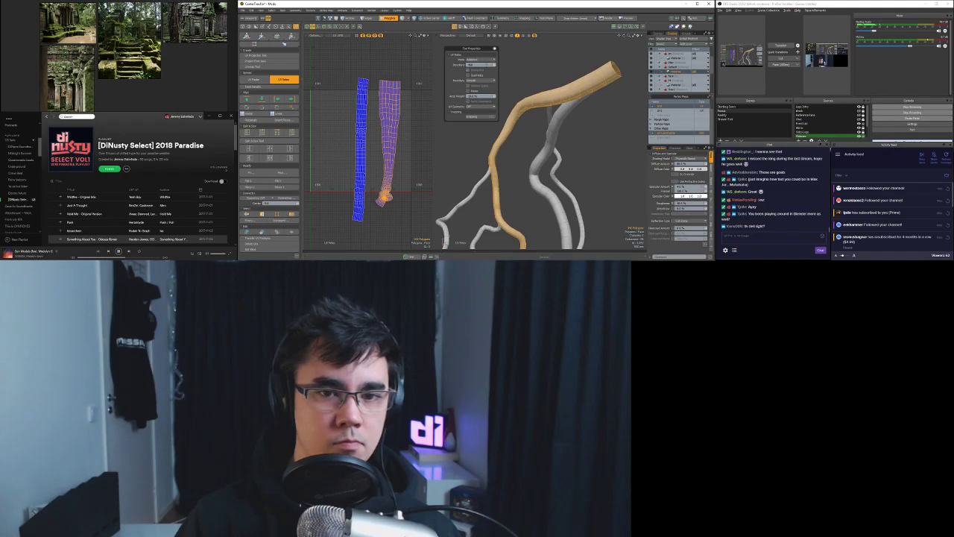
{"action": "left_click", "coordinate": [481, 60]}
{"action": "left_click", "coordinate": [482, 56]}
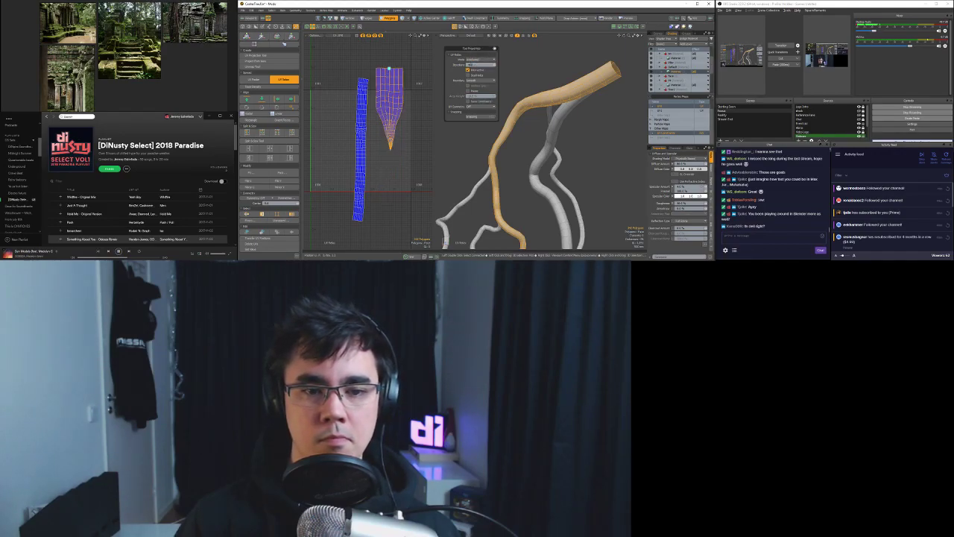
Pin the thick root's island at its ends and along its length, and stretch it into a straight vertical strip
{"action": "left_click_drag", "start_coordinate": [389, 68], "coordinate": [390, 151]}
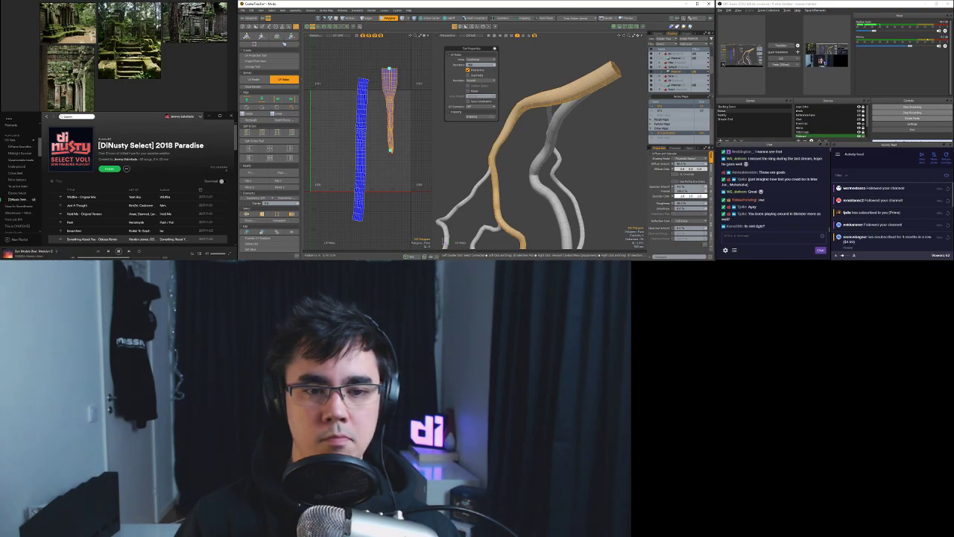
{"action": "left_click_drag", "start_coordinate": [391, 151], "coordinate": [389, 179]}
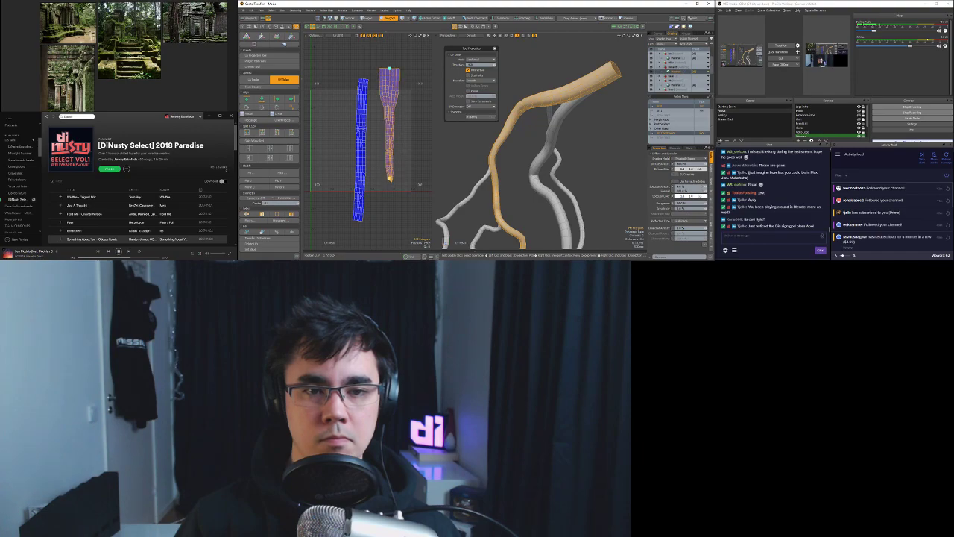
{"action": "left_click", "coordinate": [390, 124]}
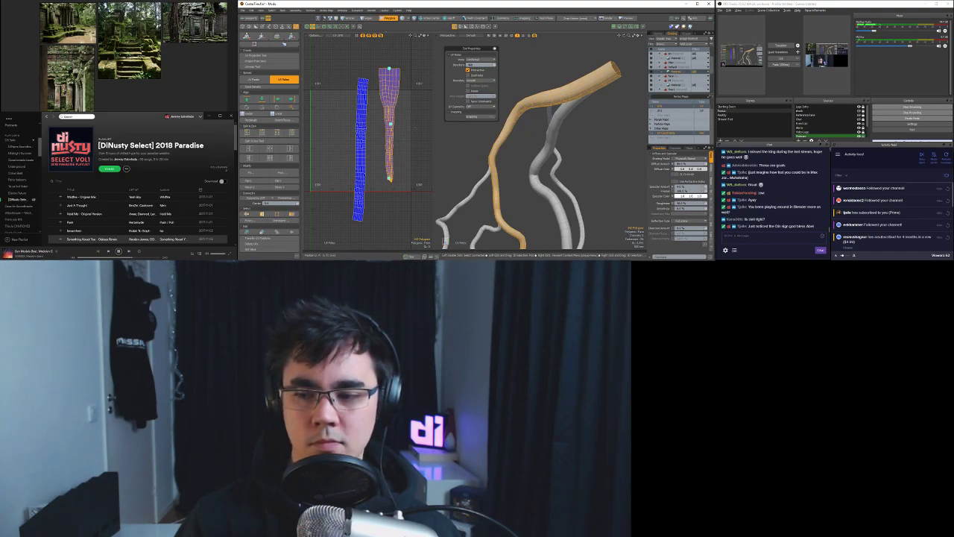
{"action": "scroll", "coordinate": [356, 219], "scroll_direction": "up", "scroll_amount": 2}
{"action": "mouse_move", "coordinate": [392, 110]}
{"action": "left_mouse_down"}
{"action": "mouse_move", "coordinate": [393, 119]}
{"action": "mouse_move", "coordinate": [392, 110]}
{"action": "left_mouse_up"}
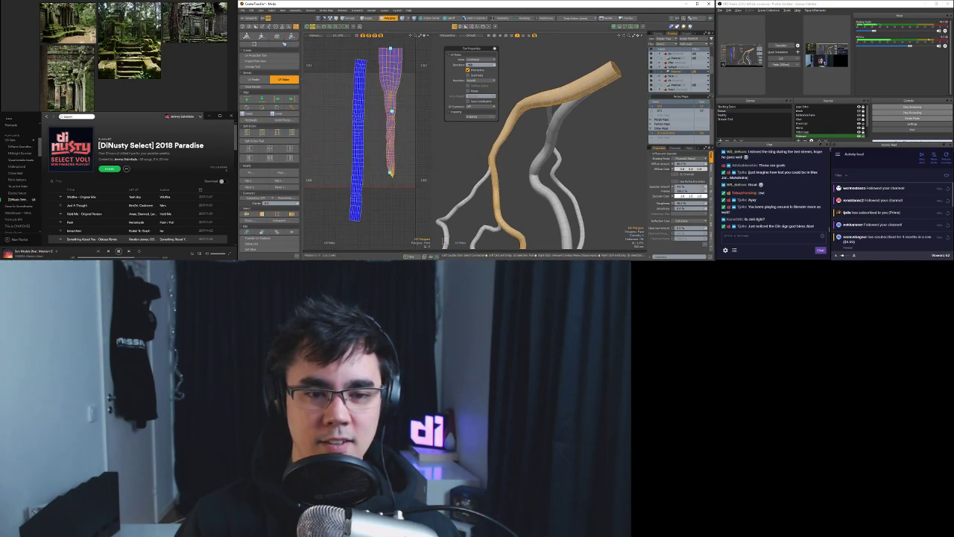
{"action": "left_click_drag", "start_coordinate": [390, 175], "coordinate": [396, 153]}
{"action": "left_click_drag", "start_coordinate": [397, 153], "coordinate": [348, 130], "text": "ctrl+alt"}
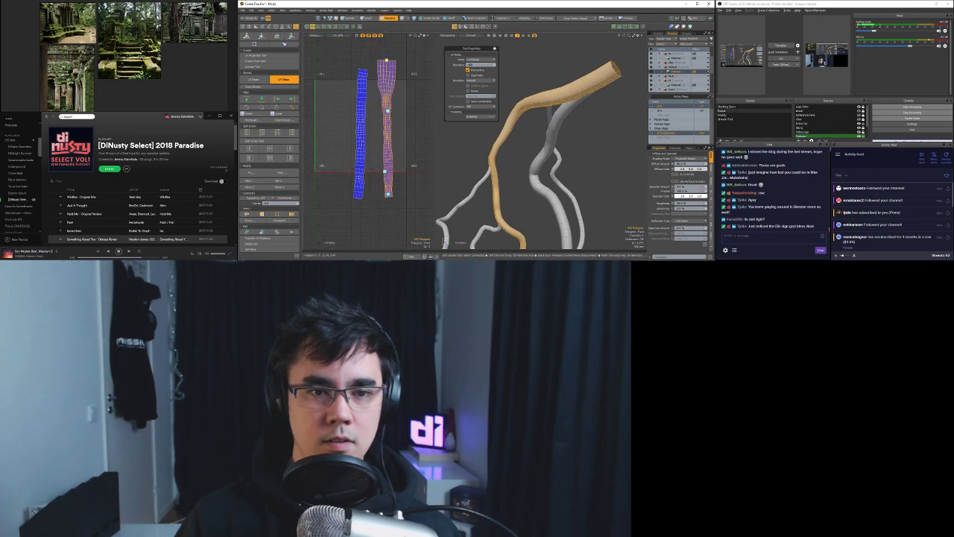
{"action": "left_click_drag", "start_coordinate": [387, 60], "coordinate": [386, 43]}
{"action": "key", "text": "ctrl+z"}
{"action": "key", "text": "ctrl+z"}
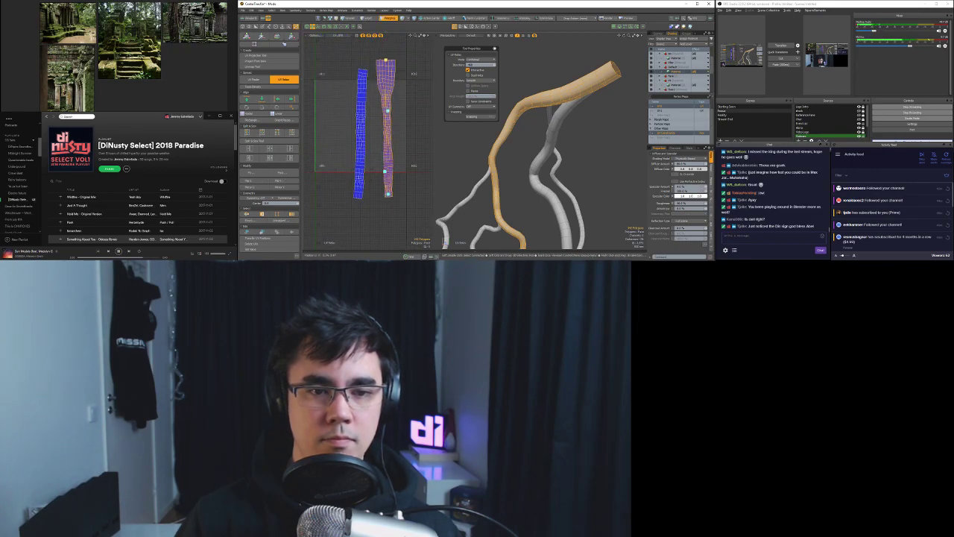
Finish relaxing the thick root's UV strip and clear the polygon selection
{"action": "key", "text": "space"}
{"action": "left_click", "coordinate": [390, 97]}
{"action": "mouse_move", "coordinate": [399, 106]}
{"action": "left_mouse_down", "text": "alt"}
{"action": "mouse_move", "coordinate": [415, 112]}
{"action": "mouse_move", "coordinate": [399, 128]}
{"action": "mouse_move", "coordinate": [404, 117]}
{"action": "left_mouse_up", "text": "alt"}
{"action": "left_click", "coordinate": [414, 112]}
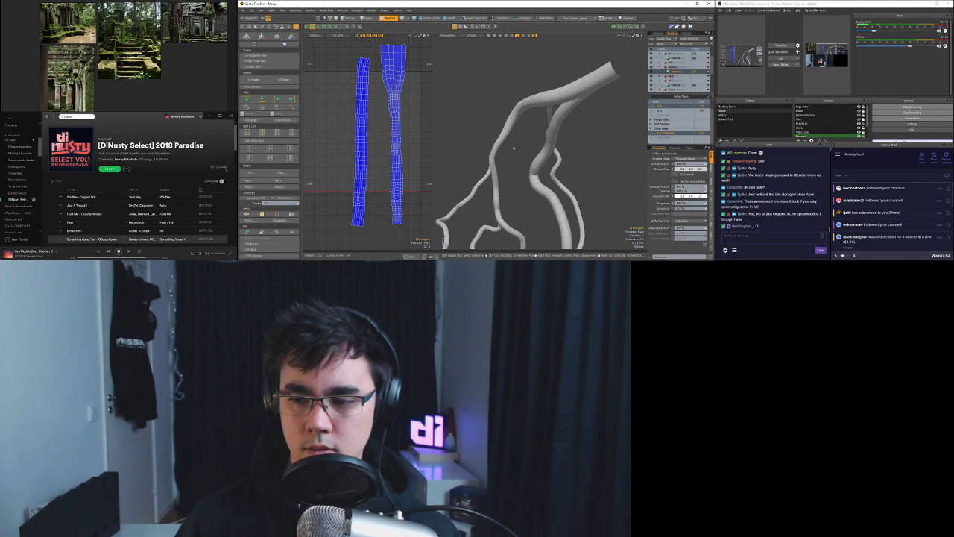
Select a lengthwise edge seam along the winding root that branches off the thick root
{"action": "left_click_drag", "start_coordinate": [406, 142], "coordinate": [384, 149], "text": "ctrl+alt"}
{"action": "left_click_drag", "start_coordinate": [488, 140], "coordinate": [431, 125], "text": "ctrl+alt"}
{"action": "right_click_drag", "start_coordinate": [412, 130], "coordinate": [414, 136]}
{"action": "key", "text": "bracketright"}
{"action": "left_click_drag", "start_coordinate": [488, 141], "coordinate": [499, 123], "text": "alt"}
{"action": "key", "text": "2"}
{"action": "left_click_drag", "start_coordinate": [610, 145], "coordinate": [584, 65], "text": "alt"}
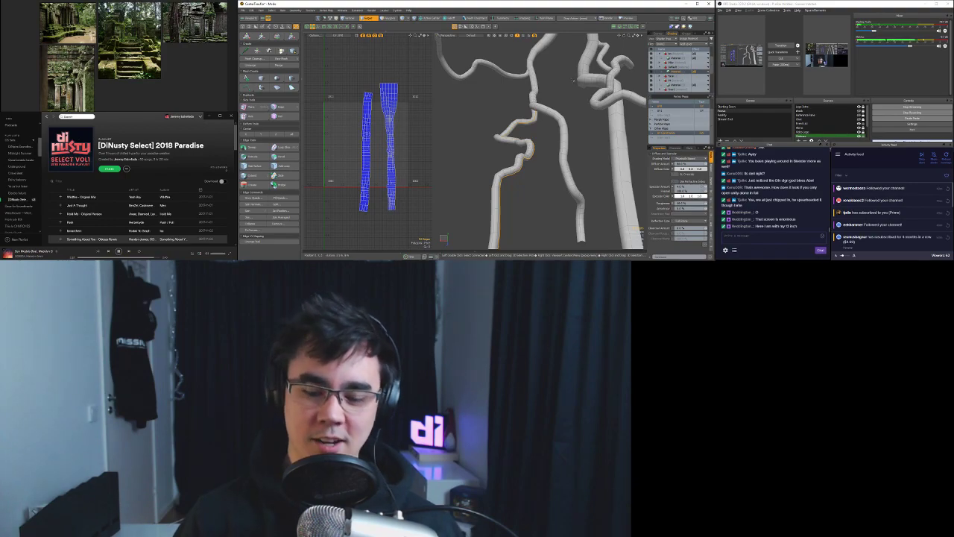
{"action": "left_click_drag", "start_coordinate": [573, 80], "coordinate": [538, 139], "text": "alt"}
{"action": "scroll", "coordinate": [572, 146], "scroll_direction": "up", "scroll_amount": 6}
{"action": "double_click", "coordinate": [573, 138]}
{"action": "scroll", "coordinate": [573, 137], "scroll_direction": "down", "scroll_amount": 4}
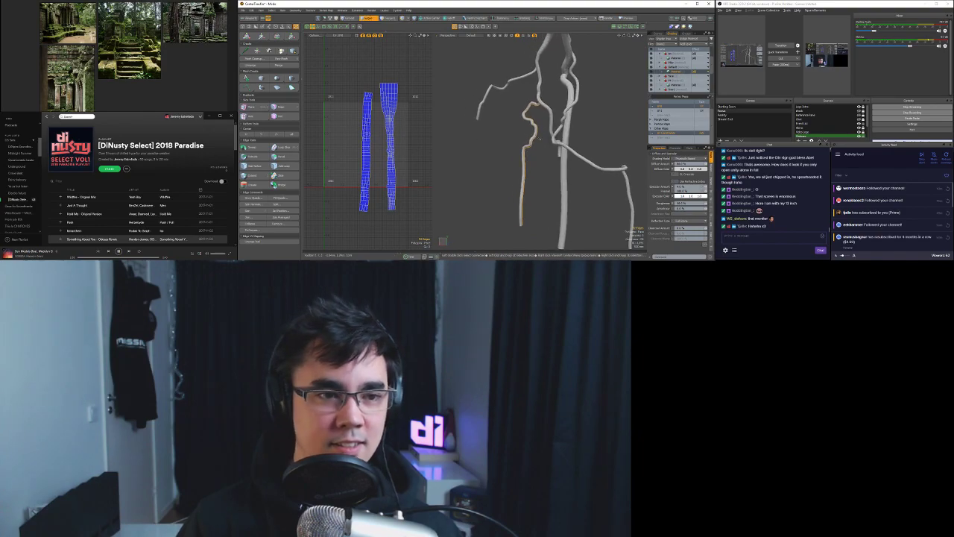
Unwrap the winding root along the selected edge seam with the Unwrap Tool
{"action": "left_click_drag", "start_coordinate": [311, 76], "coordinate": [308, 79], "text": "alt"}
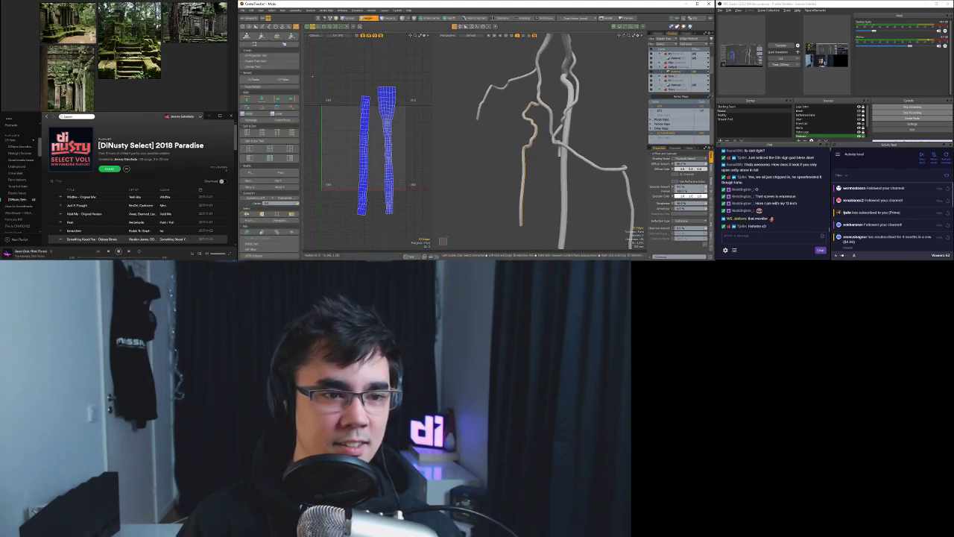
{"action": "left_click", "coordinate": [270, 67]}
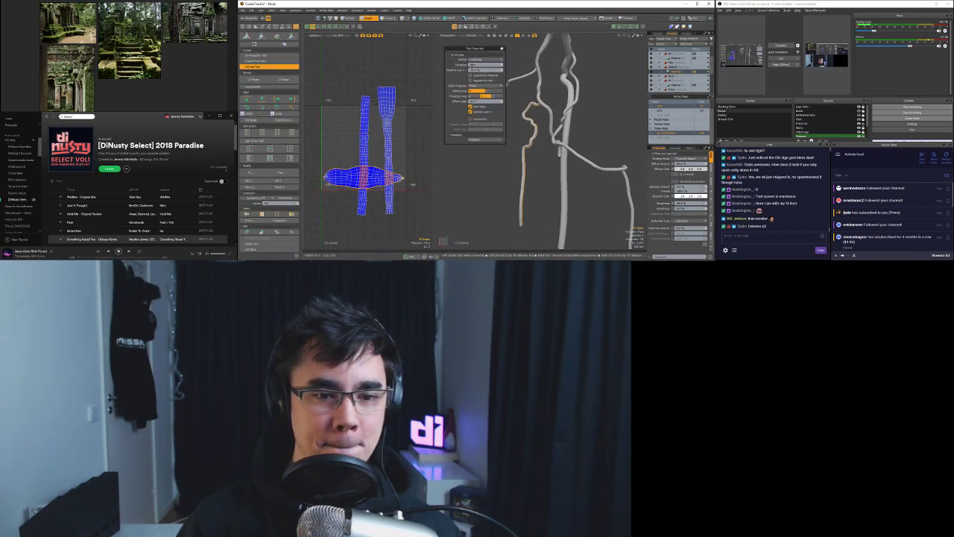
{"action": "key", "text": "space"}
Rotate the winding root's new UV island upright and move it beside the two finished strips
{"action": "key", "text": "3"}
{"action": "double_click", "coordinate": [376, 178]}
{"action": "key", "text": "e"}
{"action": "left_click", "coordinate": [365, 178]}
{"action": "left_click_drag", "start_coordinate": [375, 149], "coordinate": [399, 132], "text": "ctrl"}
{"action": "key", "text": "w"}
{"action": "left_click", "coordinate": [364, 177]}
{"action": "key", "text": "e"}
{"action": "key", "text": "space"}
{"action": "left_click", "coordinate": [375, 139]}
{"action": "scroll", "coordinate": [392, 137], "scroll_direction": "up", "scroll_amount": 2}
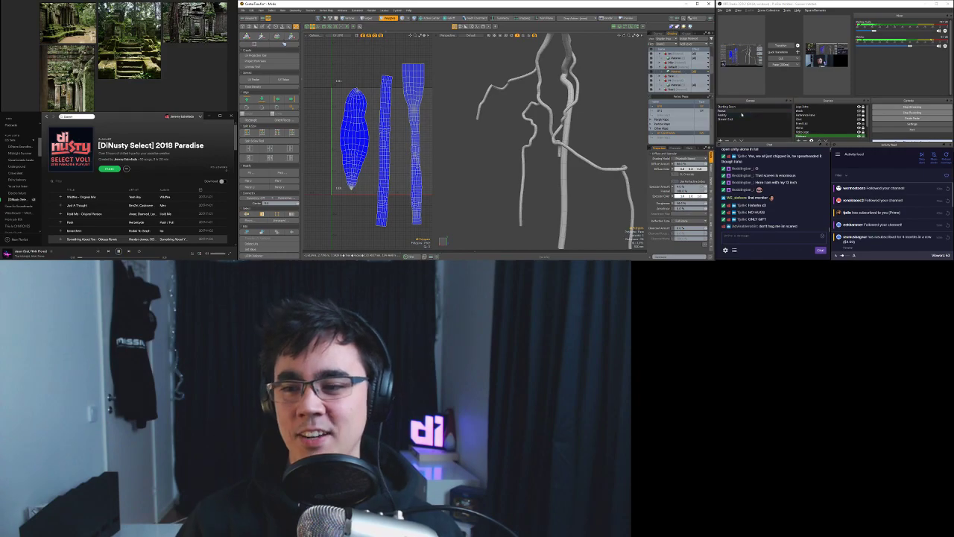
{"action": "left_click", "coordinate": [782, 48]}
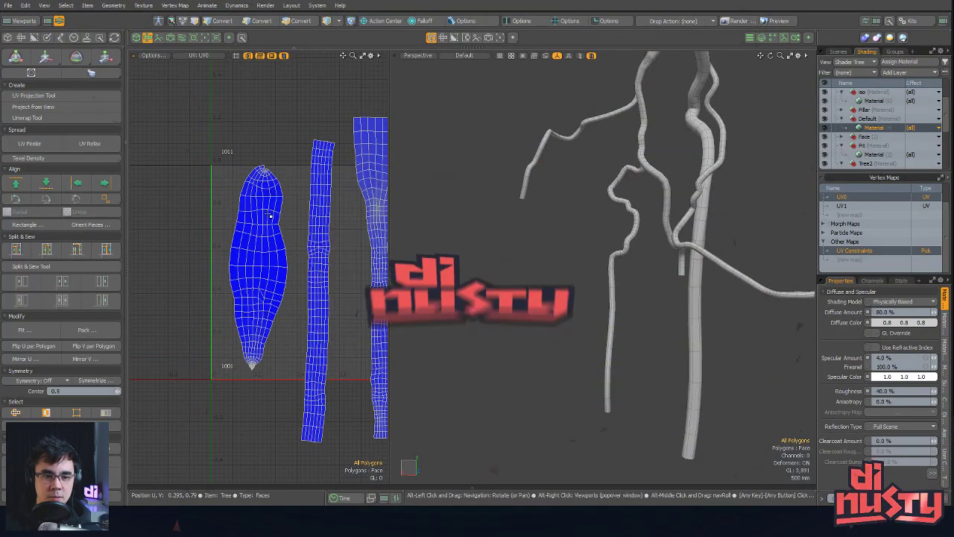
Select the winding root's UV island and start interactive Conformal UV Relax on it
{"action": "double_click", "coordinate": [268, 190]}
{"action": "left_click_drag", "start_coordinate": [268, 190], "coordinate": [268, 237], "text": "alt+shift"}
{"action": "left_click_drag", "start_coordinate": [268, 237], "coordinate": [267, 260], "text": "ctrl+alt"}
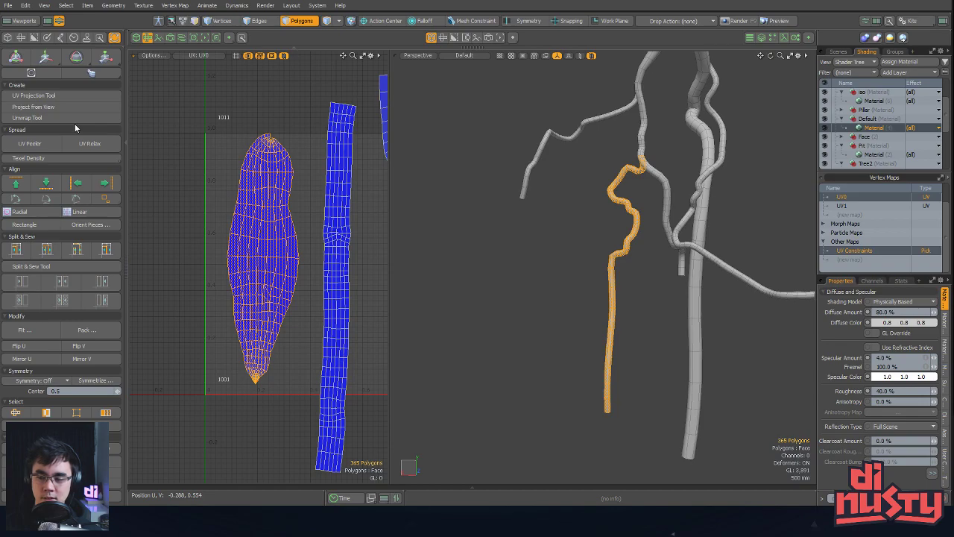
{"action": "left_click_drag", "start_coordinate": [267, 224], "coordinate": [268, 234], "text": "alt+shift"}
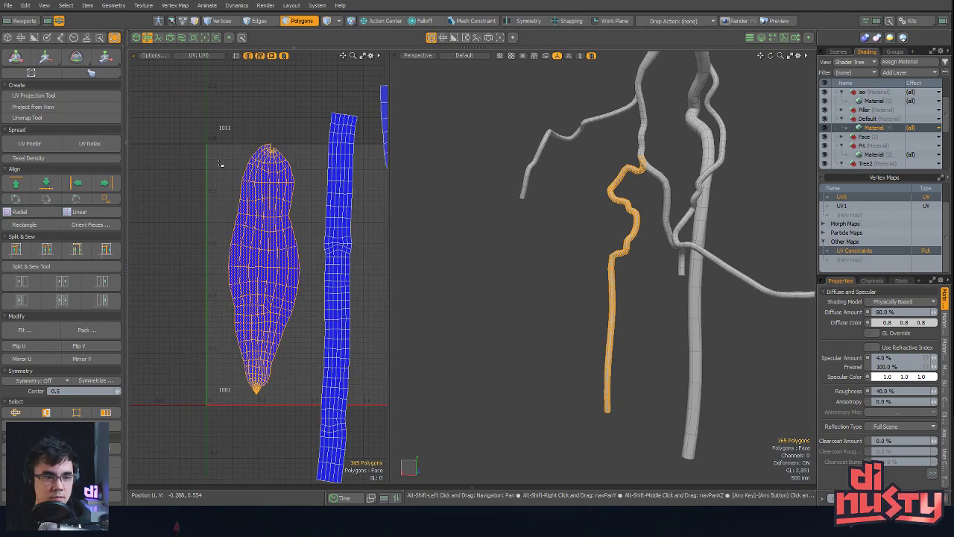
{"action": "left_click", "coordinate": [99, 145]}
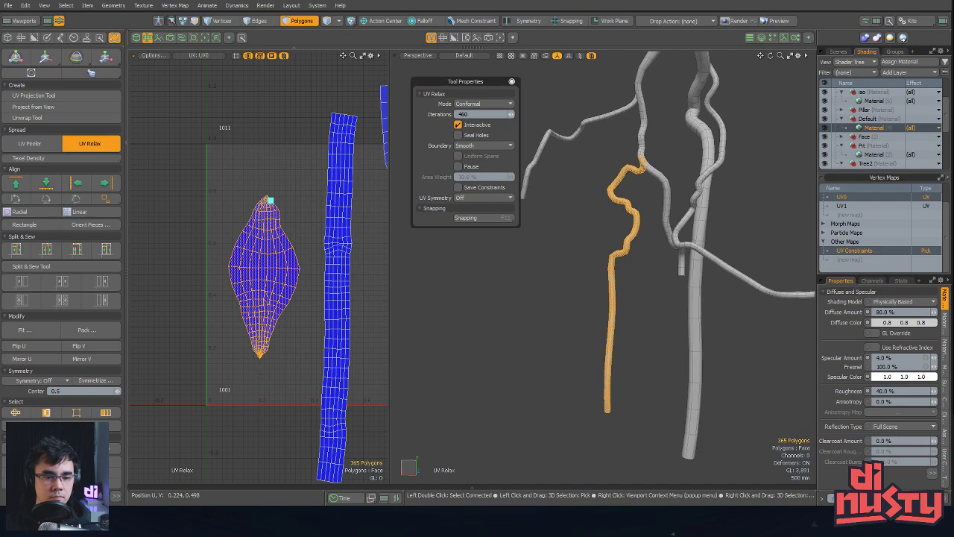
Pin the ends of the winding root's island, pull it into a straight vertical strip, and finish the relaxation
{"action": "left_click", "coordinate": [260, 356]}
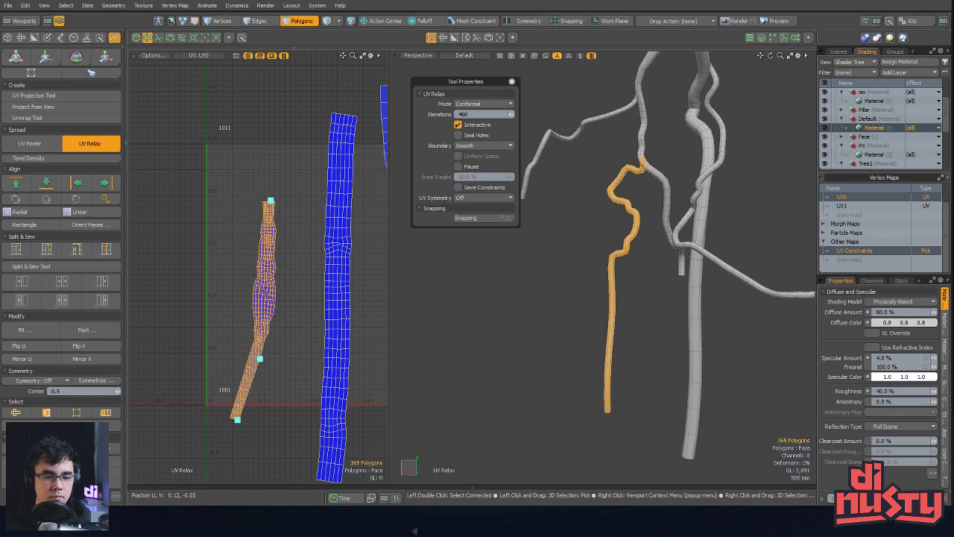
{"action": "left_click_drag", "start_coordinate": [237, 419], "coordinate": [267, 448]}
{"action": "left_click_drag", "start_coordinate": [260, 360], "coordinate": [272, 360]}
{"action": "key", "text": "space"}
{"action": "left_click", "coordinate": [298, 409]}
Select the connected polygons of the thin side root and frame it to match it with its UV strip
{"action": "left_click_drag", "start_coordinate": [298, 409], "coordinate": [297, 363], "text": "alt+shift"}
{"action": "left_click_drag", "start_coordinate": [297, 363], "coordinate": [325, 361], "text": "ctrl+alt"}
{"action": "left_click_drag", "start_coordinate": [326, 361], "coordinate": [191, 369], "text": "alt+shift"}
{"action": "left_click_drag", "start_coordinate": [636, 188], "coordinate": [524, 290], "text": "alt+shift"}
{"action": "key", "text": "ctrl+z"}
{"action": "key", "text": "]"}
{"action": "mouse_move", "coordinate": [422, 318]}
{"action": "left_mouse_down", "text": "alt"}
{"action": "mouse_move", "coordinate": [564, 341]}
{"action": "mouse_move", "coordinate": [416, 328]}
{"action": "left_mouse_up", "text": "alt"}
{"action": "left_click", "coordinate": [418, 327]}
{"action": "double_click", "coordinate": [480, 252]}
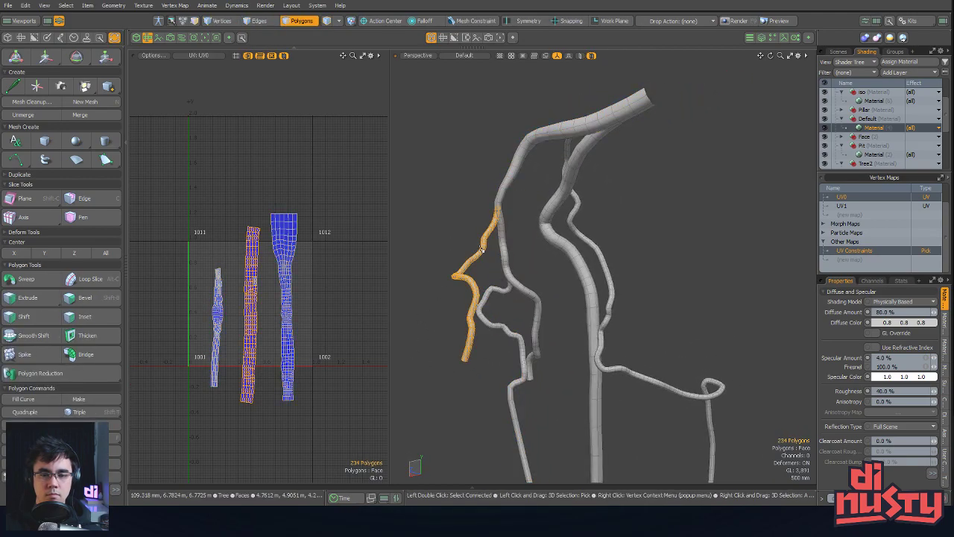
{"action": "key", "text": "shift+a"}
Select polygon bands on the neighbouring roots and the winding root's connected polygons to inspect how the roots join
{"action": "left_click_drag", "start_coordinate": [505, 258], "coordinate": [545, 258], "text": "ctrl+alt"}
{"action": "left_click_drag", "start_coordinate": [544, 258], "coordinate": [611, 230], "text": "alt"}
{"action": "left_click_drag", "start_coordinate": [637, 220], "coordinate": [651, 351], "text": "shift"}
{"action": "key", "text": "]"}
{"action": "double_click", "coordinate": [601, 303]}
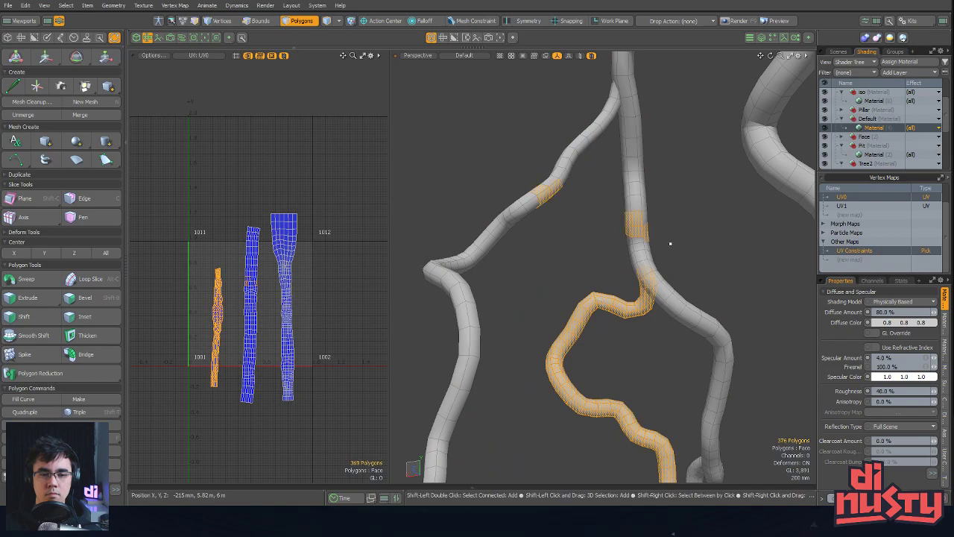
{"action": "key", "text": "]"}
{"action": "left_click_drag", "start_coordinate": [560, 320], "coordinate": [609, 235], "text": "ctrl+alt"}
{"action": "left_click", "coordinate": [602, 222]}
{"action": "double_click", "coordinate": [601, 221]}
Collapse the tiny stray edge where several edges converge on the root surface
{"action": "scroll", "coordinate": [594, 232], "scroll_direction": "up", "scroll_amount": 5}
{"action": "scroll", "coordinate": [610, 234], "scroll_direction": "up", "scroll_amount": 5}
{"action": "left_click", "coordinate": [609, 234]}
{"action": "scroll", "coordinate": [501, 227], "scroll_direction": "up", "scroll_amount": 5}
{"action": "key", "text": "2"}
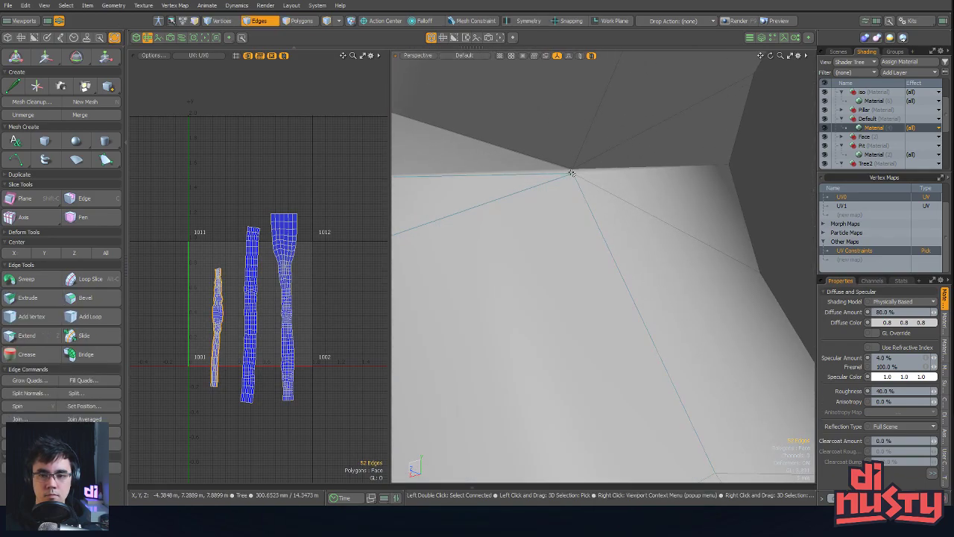
{"action": "left_click", "coordinate": [573, 172]}
{"action": "key", "text": "shift+a"}
{"action": "left_click_drag", "start_coordinate": [601, 213], "coordinate": [698, 287], "text": "alt"}
{"action": "key", "text": "alt+BackSpace"}
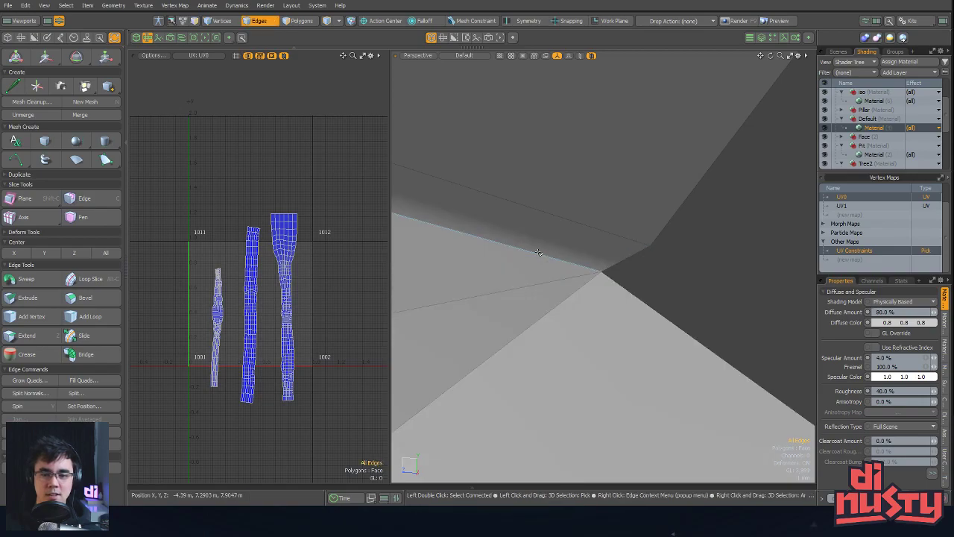
Select the remaining short edge at the converging vertex and collapse it as well
{"action": "key", "text": "alt+BackSpace"}
{"action": "left_click", "coordinate": [635, 272]}
{"action": "left_click_drag", "start_coordinate": [635, 273], "coordinate": [470, 281], "text": "alt"}
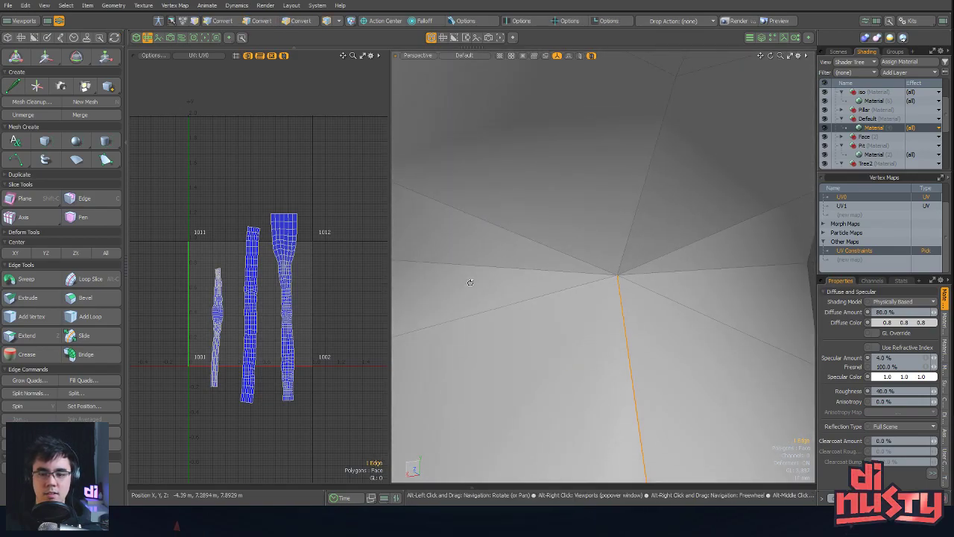
{"action": "scroll", "coordinate": [551, 280], "scroll_direction": "down", "scroll_amount": 5}
{"action": "left_click_drag", "start_coordinate": [567, 277], "coordinate": [605, 288], "text": "alt"}
{"action": "key", "text": "alt+BackSpace"}
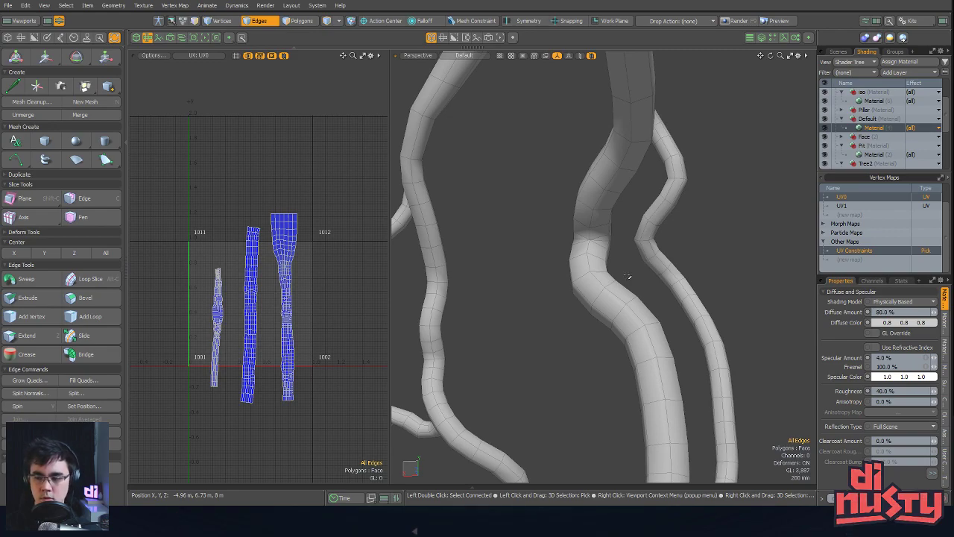
{"action": "left_click_drag", "start_coordinate": [632, 268], "coordinate": [617, 263], "text": "alt"}
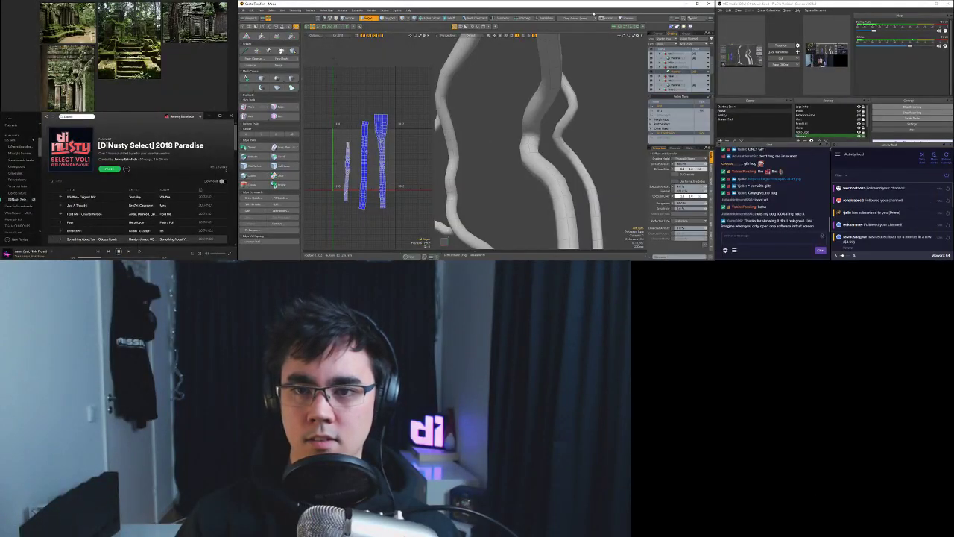
{"action": "left_click_drag", "start_coordinate": [593, 3], "coordinate": [594, 20]}
{"action": "double_click", "coordinate": [594, 20]}
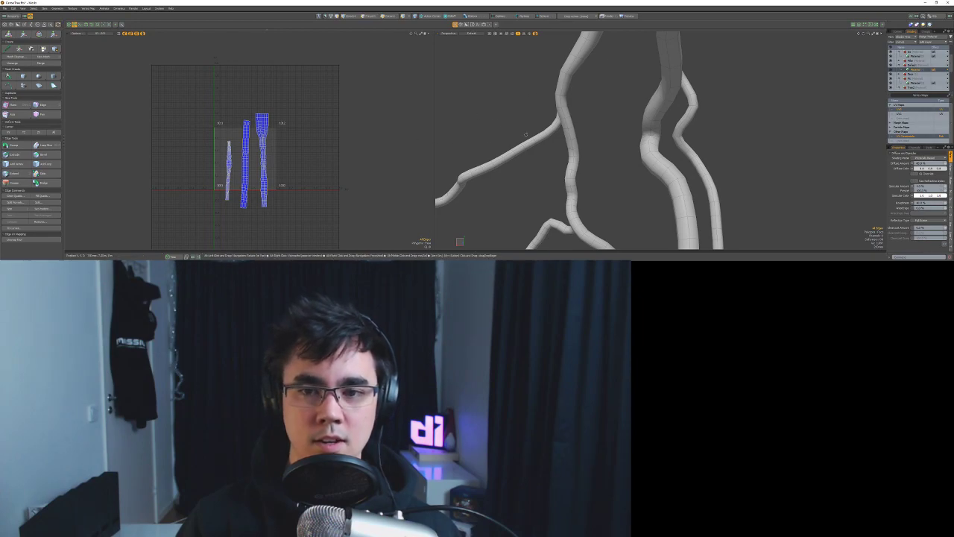
{"action": "left_click_drag", "start_coordinate": [371, 132], "coordinate": [326, 113], "text": "ctrl+alt"}
{"action": "left_click_drag", "start_coordinate": [326, 113], "coordinate": [361, 109], "text": "alt+shift"}
{"action": "left_click_drag", "start_coordinate": [596, 120], "coordinate": [716, 122], "text": "alt"}
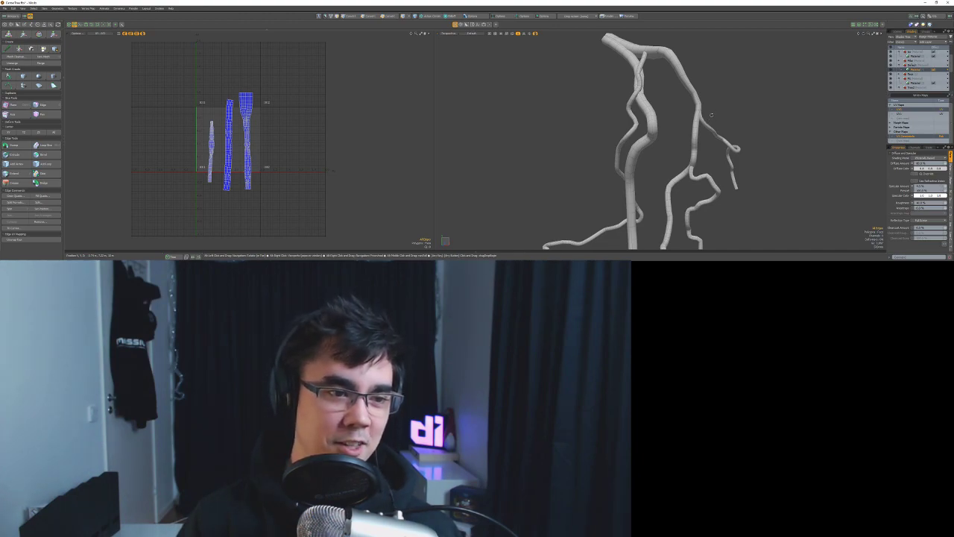
{"action": "left_click_drag", "start_coordinate": [562, 3], "coordinate": [544, 27]}
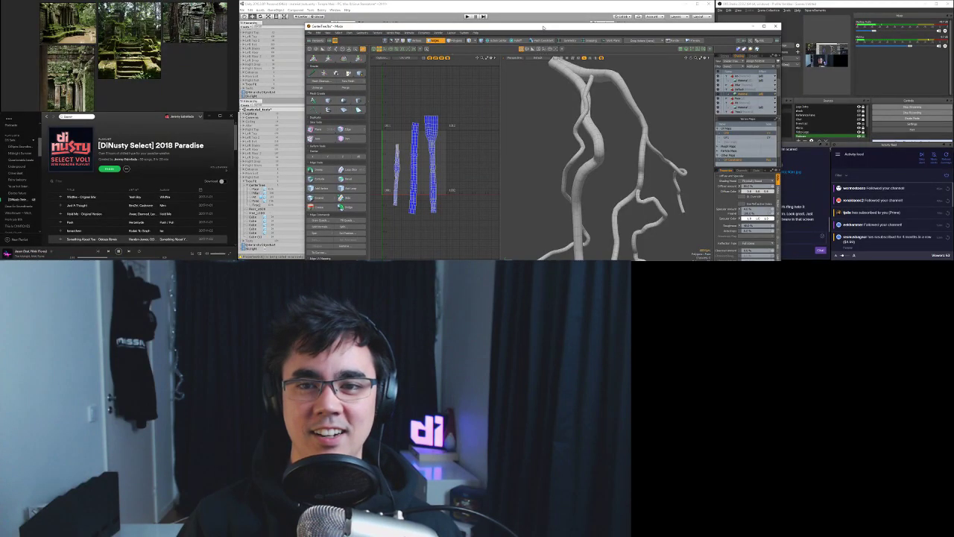
{"action": "double_click", "coordinate": [544, 28]}
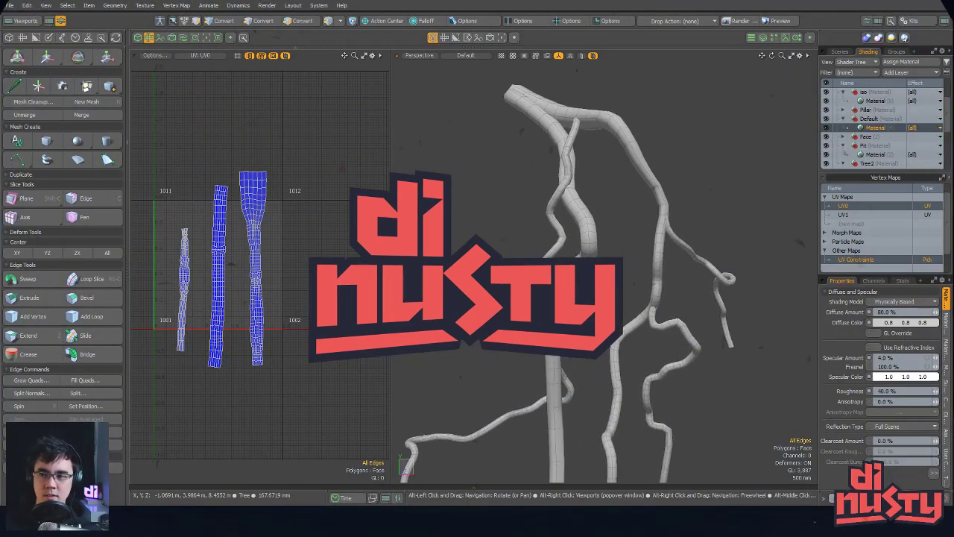
{"action": "left_click_drag", "start_coordinate": [563, 332], "coordinate": [592, 349], "text": "alt"}
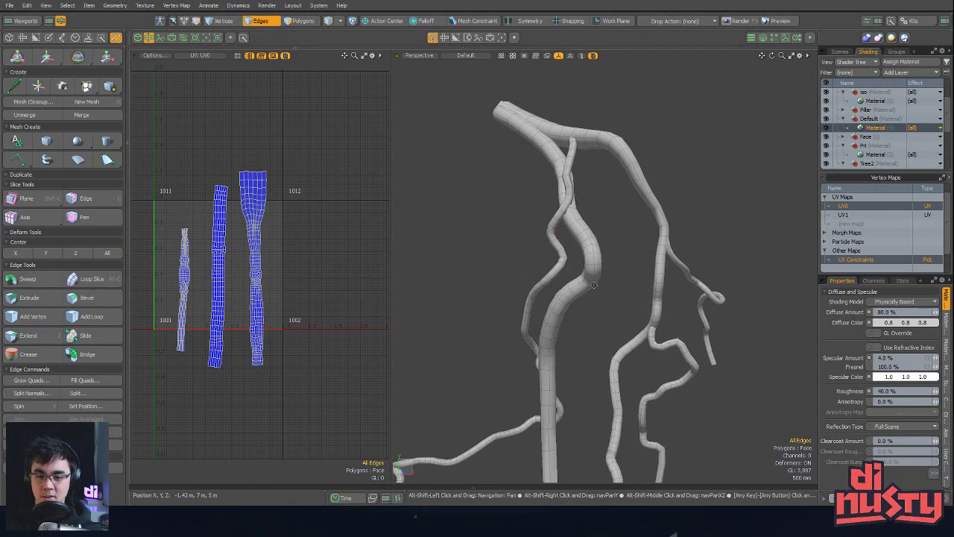
{"action": "left_click_drag", "start_coordinate": [598, 352], "coordinate": [605, 268], "text": "alt"}
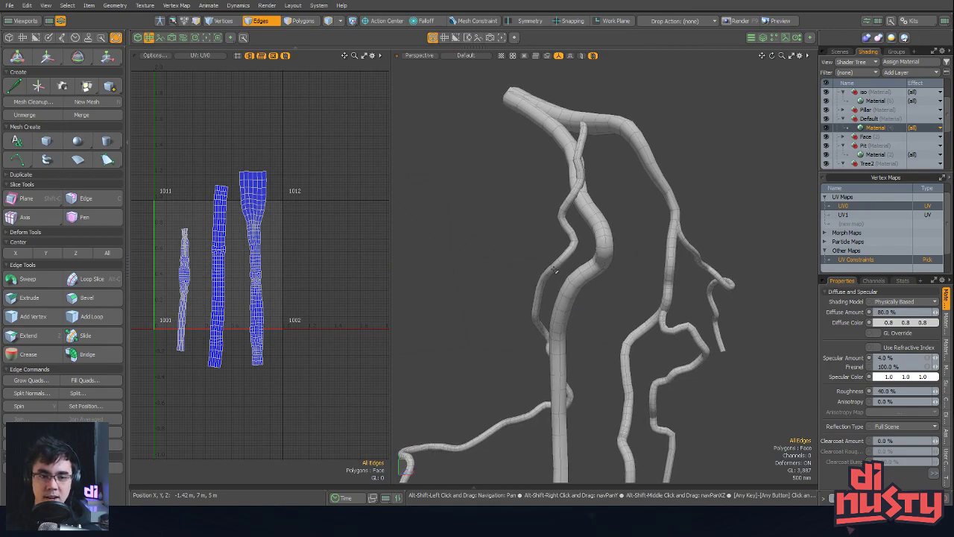
{"action": "left_click_drag", "start_coordinate": [534, 207], "coordinate": [665, 257], "text": "alt"}
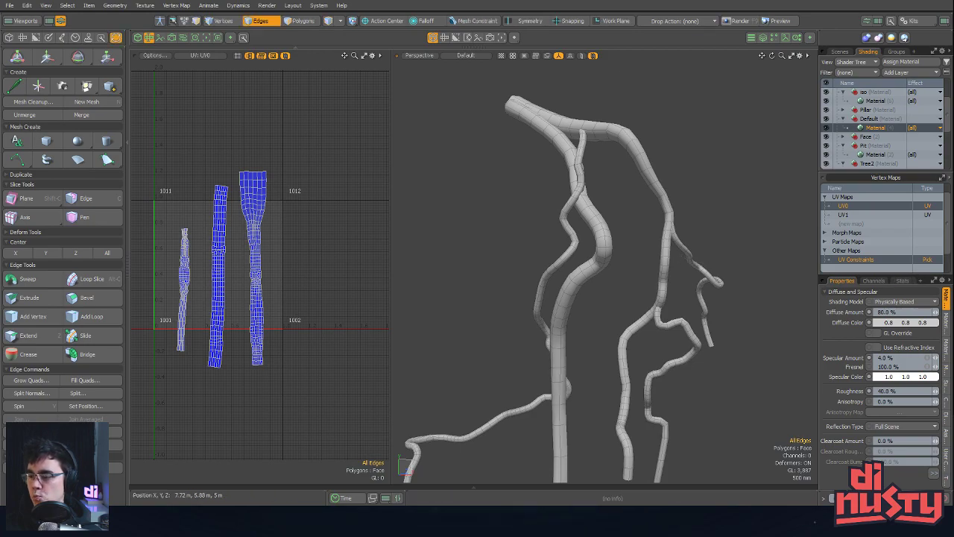
{"action": "left_click_drag", "start_coordinate": [647, 317], "coordinate": [703, 330], "text": "alt"}
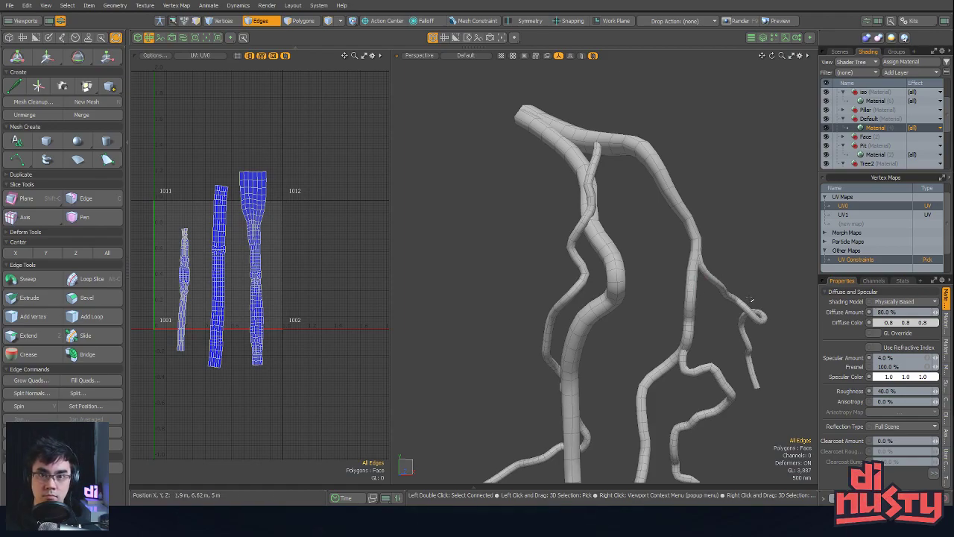
Select the connected polygons of the already unwrapped roots and hide them, leaving only the remaining roots in view
{"action": "left_click_drag", "start_coordinate": [750, 299], "coordinate": [526, 279], "text": "alt"}
{"action": "key", "text": "3"}
{"action": "key", "text": "bracketright"}
{"action": "left_click_drag", "start_coordinate": [411, 253], "coordinate": [580, 274], "text": "alt"}
{"action": "key", "text": "2"}
{"action": "key", "text": "3"}
{"action": "double_click", "coordinate": [557, 215]}
{"action": "key", "text": "Delete"}
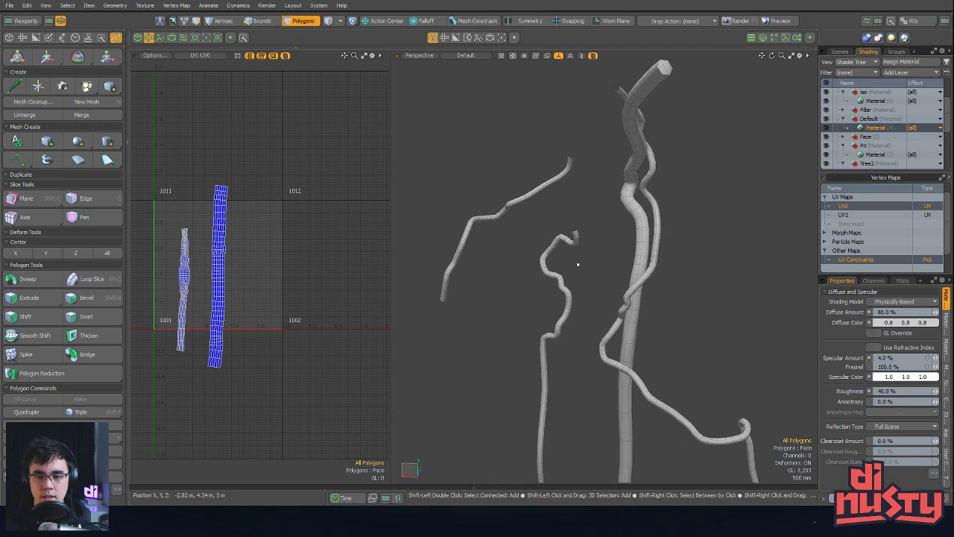
{"action": "key", "text": "Delete"}
Select the lengthwise edge loop along the thick root, starting at its hexagonal end cap
{"action": "double_click", "coordinate": [664, 67]}
{"action": "left_click", "coordinate": [663, 69]}
{"action": "left_click_drag", "start_coordinate": [671, 92], "coordinate": [760, 96], "text": "alt"}
{"action": "key", "text": "2"}
{"action": "double_click", "coordinate": [654, 71]}
{"action": "left_click_drag", "start_coordinate": [607, 417], "coordinate": [654, 198], "text": "alt+shift"}
{"action": "scroll", "coordinate": [612, 266], "scroll_direction": "up", "scroll_amount": 3}
{"action": "left_click", "coordinate": [611, 267]}
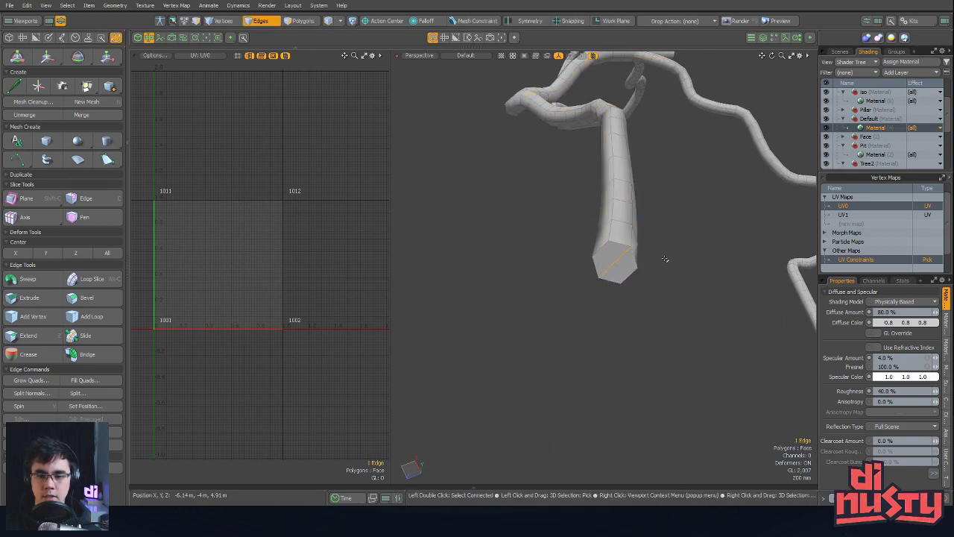
{"action": "double_click", "coordinate": [635, 224]}
{"action": "left_click_drag", "start_coordinate": [683, 142], "coordinate": [708, 128], "text": "alt"}
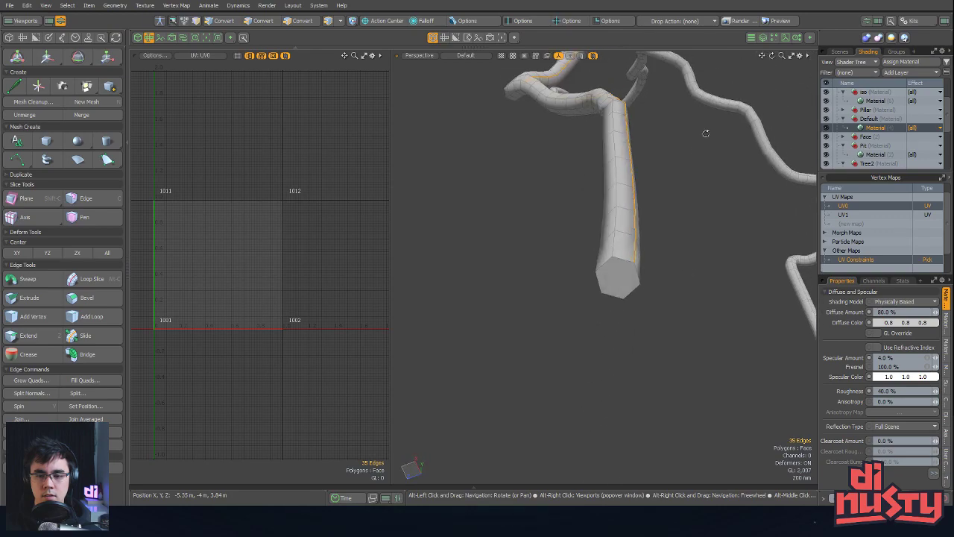
Add the boundary edges of both end caps to the thick root's lengthwise seam selection
{"action": "left_click_drag", "start_coordinate": [631, 282], "coordinate": [641, 319], "text": "alt"}
{"action": "middle_click_drag", "start_coordinate": [586, 363], "coordinate": [703, 359], "text": "shift"}
{"action": "left_click_drag", "start_coordinate": [704, 360], "coordinate": [650, 277], "text": "alt"}
{"action": "scroll", "coordinate": [642, 288], "scroll_direction": "down", "scroll_amount": 3}
{"action": "left_click_drag", "start_coordinate": [646, 186], "coordinate": [716, 299], "text": "alt+shift"}
{"action": "left_click_drag", "start_coordinate": [731, 134], "coordinate": [663, 298], "text": "alt+shift"}
{"action": "mouse_move", "coordinate": [664, 298]}
{"action": "left_mouse_down", "text": "alt"}
{"action": "mouse_move", "coordinate": [668, 231]}
{"action": "mouse_move", "coordinate": [640, 230]}
{"action": "left_mouse_up", "text": "alt"}
{"action": "mouse_move", "coordinate": [582, 228]}
{"action": "middle_mouse_down", "text": "shift"}
{"action": "mouse_move", "coordinate": [623, 315]}
{"action": "mouse_move", "coordinate": [637, 322]}
{"action": "middle_mouse_up", "text": "shift"}
{"action": "scroll", "coordinate": [636, 322], "scroll_direction": "up", "scroll_amount": 3}
{"action": "left_click_drag", "start_coordinate": [679, 265], "coordinate": [620, 238], "text": "alt"}
{"action": "scroll", "coordinate": [729, 235], "scroll_direction": "down", "scroll_amount": 3}
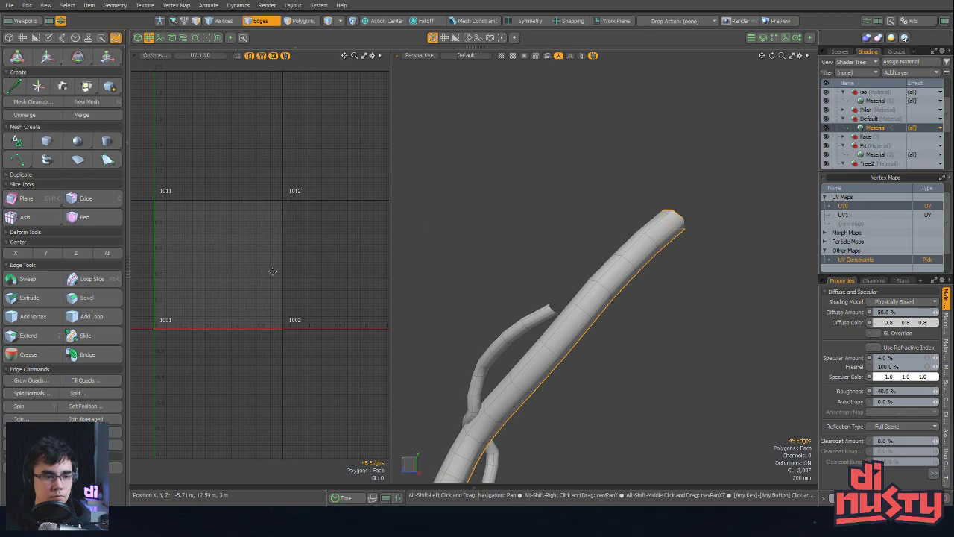
Unwrap the thick root along the selected seam edges with the Unwrap Tool
{"action": "left_click_drag", "start_coordinate": [273, 271], "coordinate": [298, 248], "text": "alt+shift"}
{"action": "left_click", "coordinate": [91, 148]}
{"action": "key", "text": "space"}
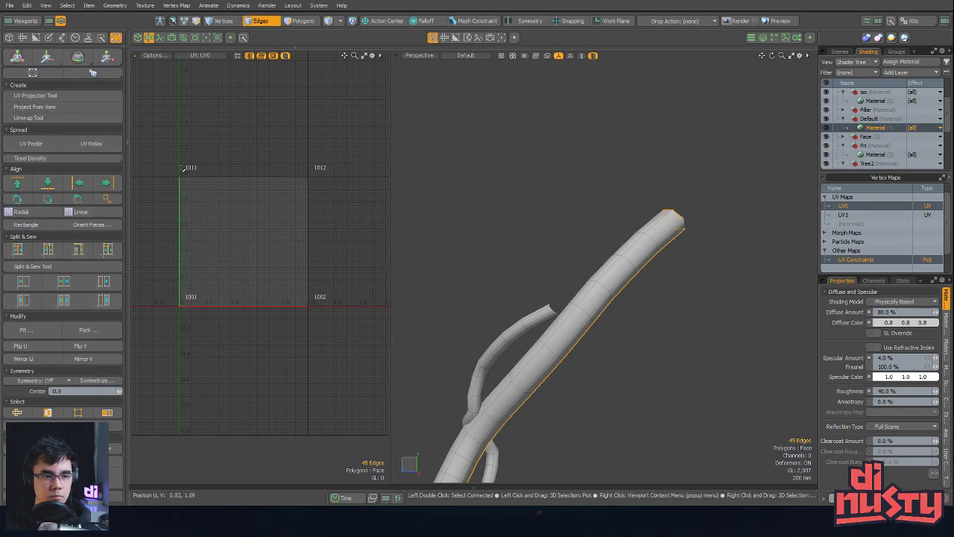
{"action": "left_click", "coordinate": [74, 119]}
{"action": "left_click", "coordinate": [246, 239]}
{"action": "key", "text": "space"}
{"action": "scroll", "coordinate": [299, 287], "scroll_direction": "down", "scroll_amount": 1}
{"action": "left_click_drag", "start_coordinate": [282, 271], "coordinate": [298, 280], "text": "alt+shift"}
{"action": "scroll", "coordinate": [299, 281], "scroll_direction": "up", "scroll_amount": 2}
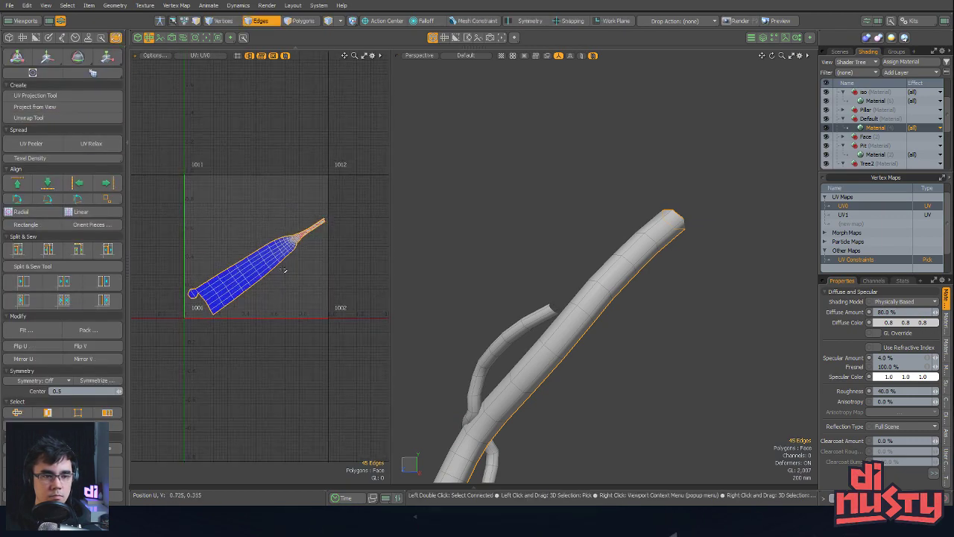
Relax the thick root's unwrapped UV island with UV Relax in Adaptive mode
{"action": "left_click", "coordinate": [91, 143]}
{"action": "left_click", "coordinate": [509, 106]}
{"action": "left_click", "coordinate": [511, 116]}
{"action": "key", "text": "space"}
{"action": "key", "text": "3"}
{"action": "double_click", "coordinate": [260, 270]}
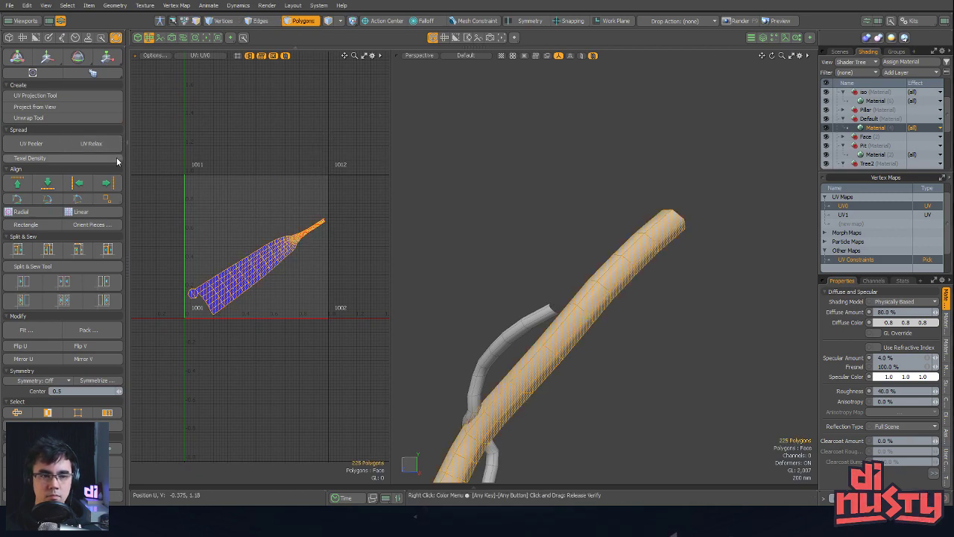
{"action": "left_click", "coordinate": [311, 162]}
{"action": "key", "text": "space"}
{"action": "left_click", "coordinate": [313, 161]}
{"action": "left_click_drag", "start_coordinate": [366, 255], "coordinate": [406, 274], "text": "ctrl+alt"}
{"action": "left_click_drag", "start_coordinate": [315, 266], "coordinate": [349, 256], "text": "alt+shift"}
Select the whole relaxed island and rotate it 54° so its straight half stands vertical
{"action": "double_click", "coordinate": [338, 196]}
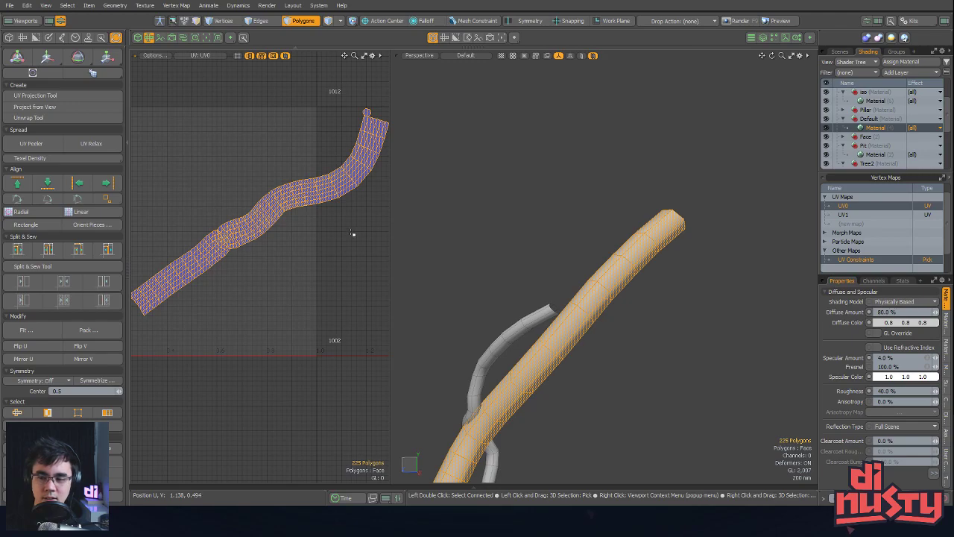
{"action": "key", "text": "alt"}
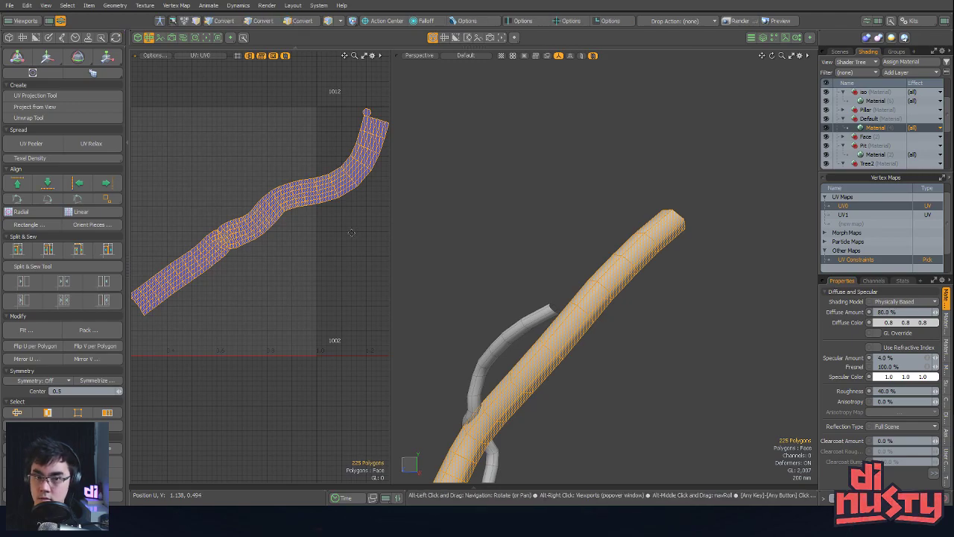
{"action": "left_click_drag", "start_coordinate": [358, 257], "coordinate": [306, 204], "text": "ctrl+alt"}
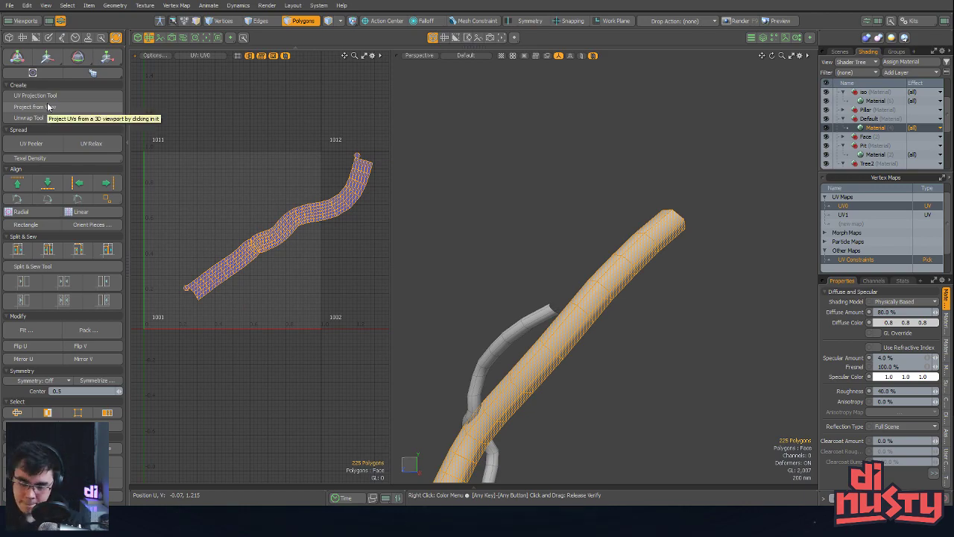
{"action": "left_click_drag", "start_coordinate": [315, 208], "coordinate": [327, 225], "text": "alt+shift"}
{"action": "scroll", "coordinate": [317, 212], "scroll_direction": "up", "scroll_amount": 1}
{"action": "double_click", "coordinate": [317, 212]}
{"action": "scroll", "coordinate": [325, 232], "scroll_direction": "down", "scroll_amount": 1}
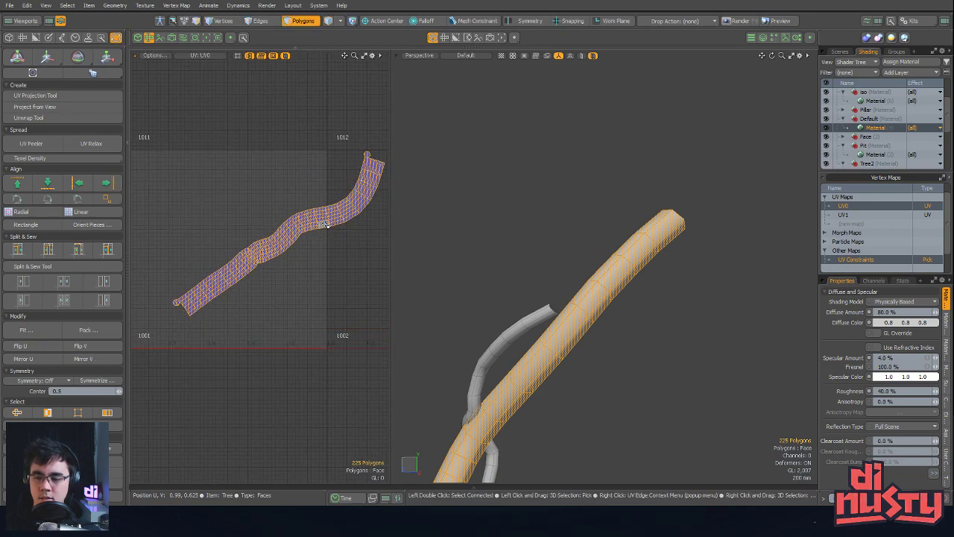
{"action": "key", "text": "e"}
{"action": "left_click_drag", "start_coordinate": [312, 181], "coordinate": [250, 168]}
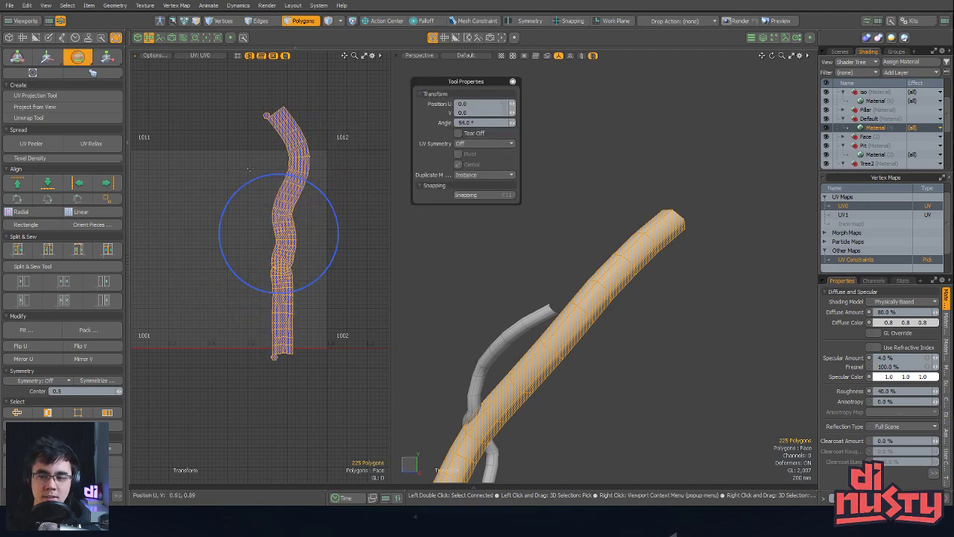
{"action": "left_click_drag", "start_coordinate": [281, 202], "coordinate": [282, 218], "text": "alt"}
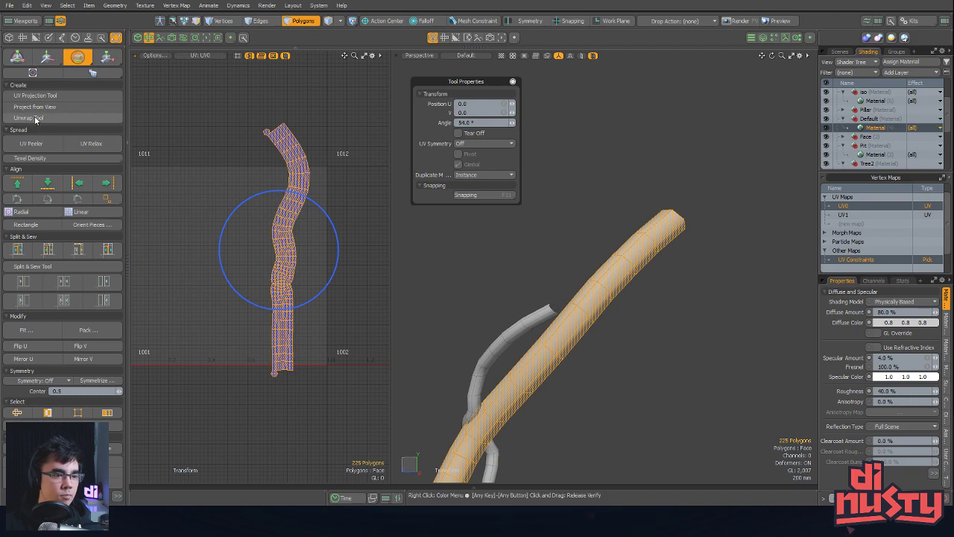
Relax the island in Conformal mode and place pins at its upper end, bend and lower end
{"action": "left_click", "coordinate": [91, 143]}
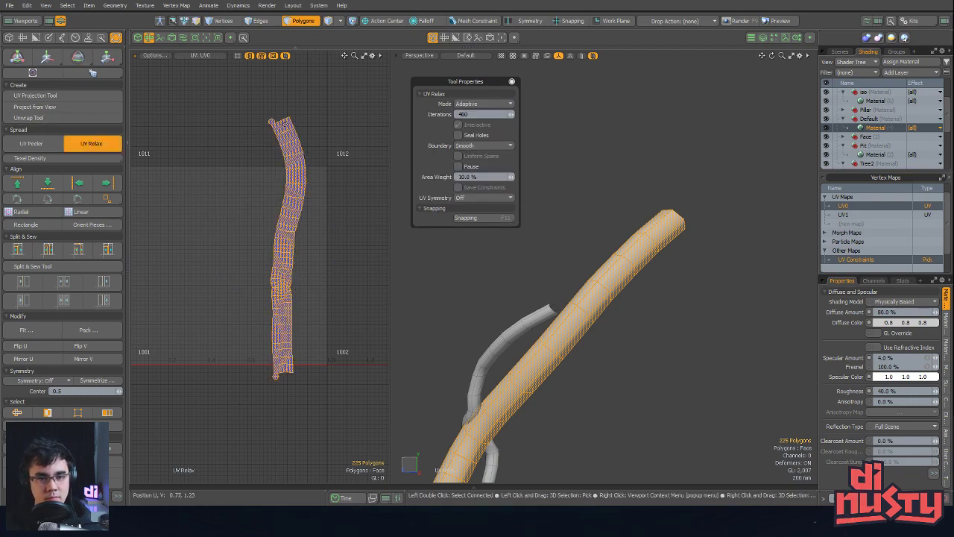
{"action": "left_click", "coordinate": [486, 103]}
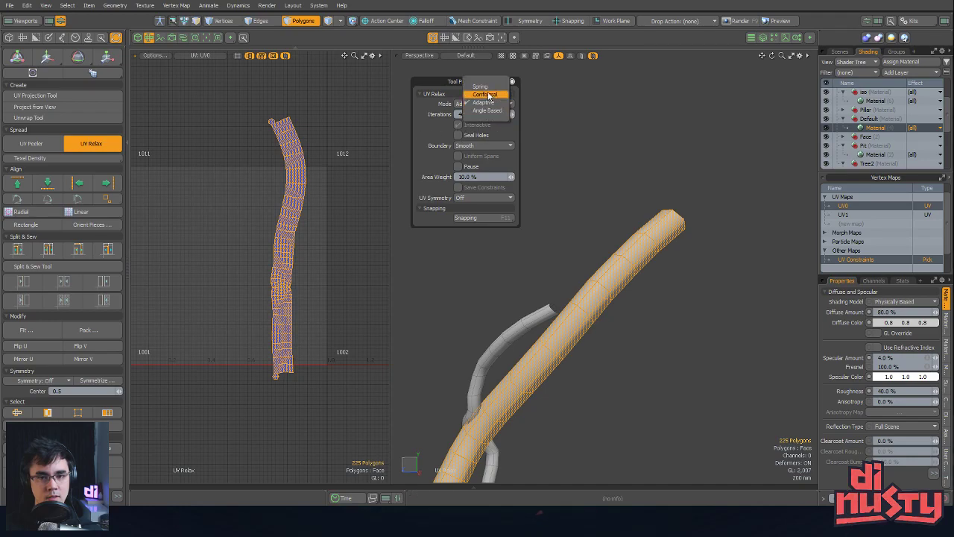
{"action": "left_click", "coordinate": [485, 95]}
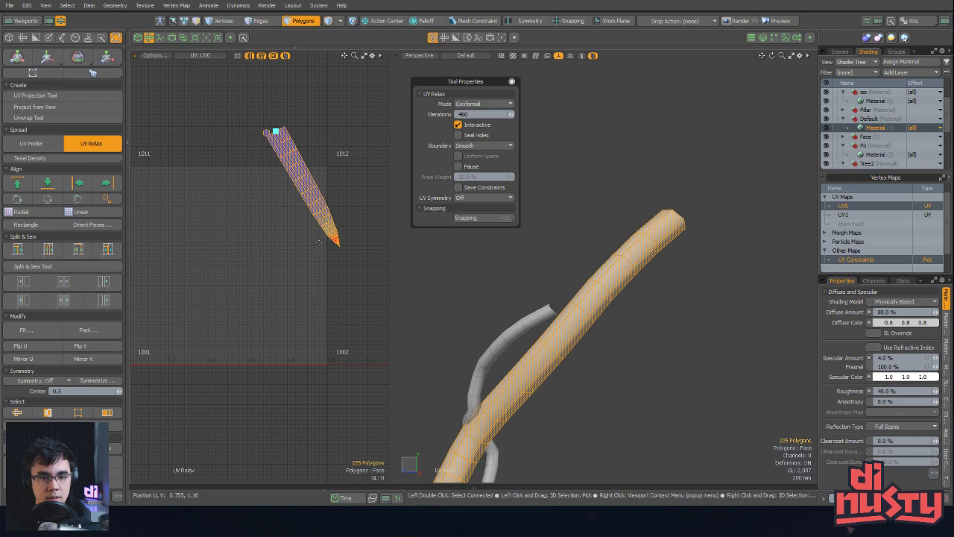
{"action": "left_click", "coordinate": [335, 243]}
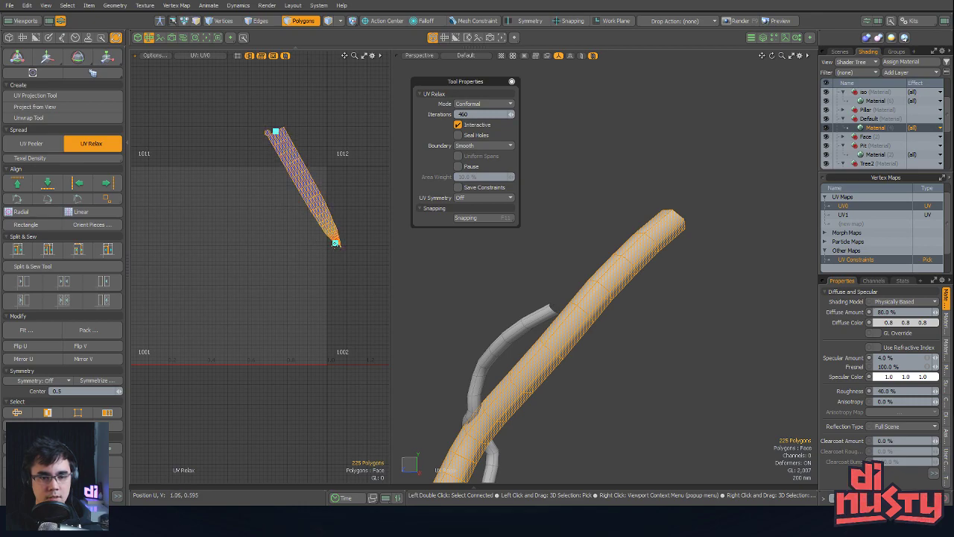
{"action": "left_click_drag", "start_coordinate": [339, 247], "coordinate": [306, 447], "text": "ctrl+alt"}
{"action": "left_click_drag", "start_coordinate": [306, 448], "coordinate": [314, 378], "text": "alt"}
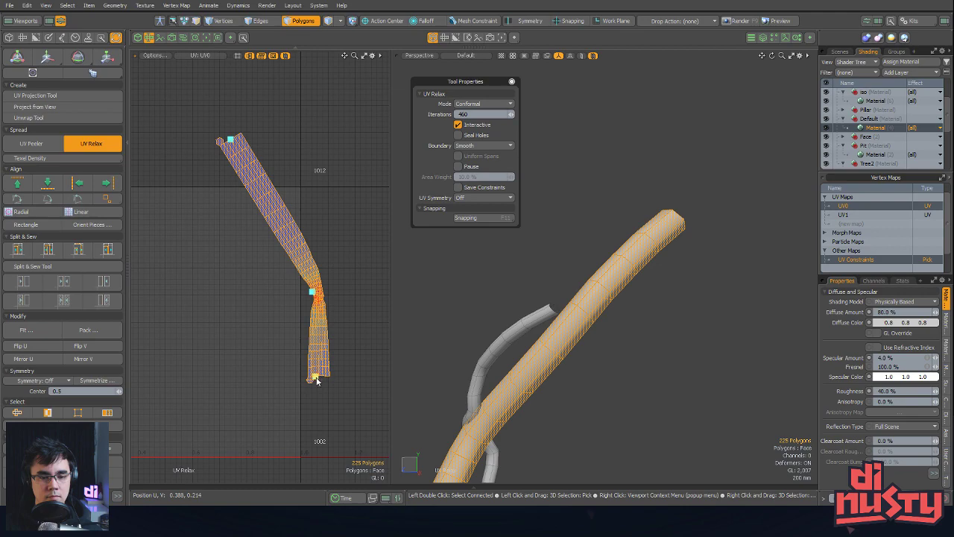
Reposition the end and middle pins onto one vertical line and stretch the island lengthwise to open its pinched centre
{"action": "left_click_drag", "start_coordinate": [314, 377], "coordinate": [232, 399]}
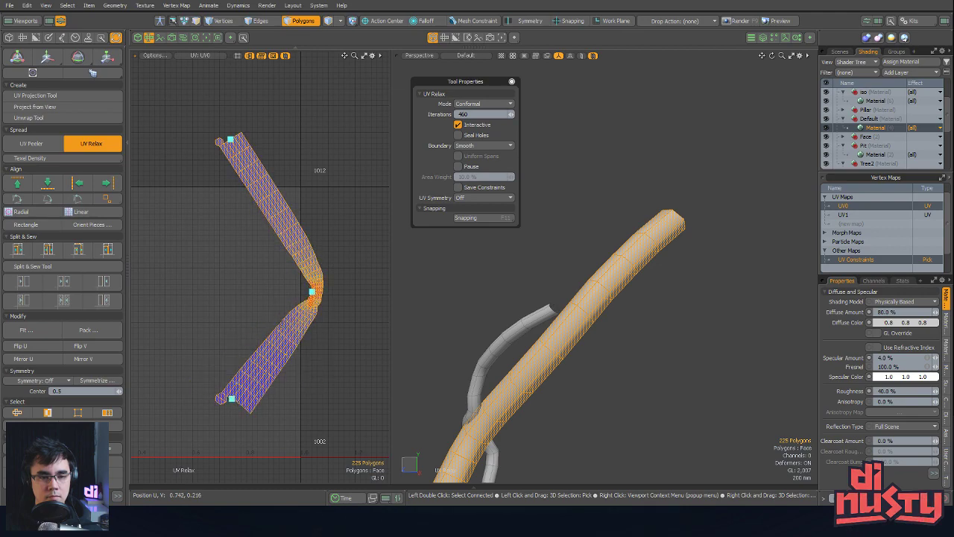
{"action": "left_click_drag", "start_coordinate": [312, 292], "coordinate": [227, 263]}
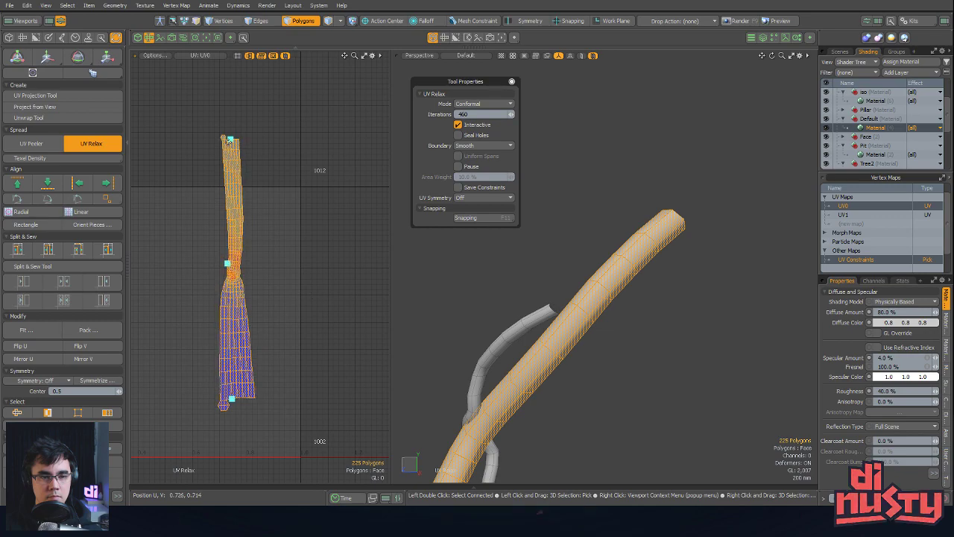
{"action": "left_click_drag", "start_coordinate": [231, 139], "coordinate": [231, 70]}
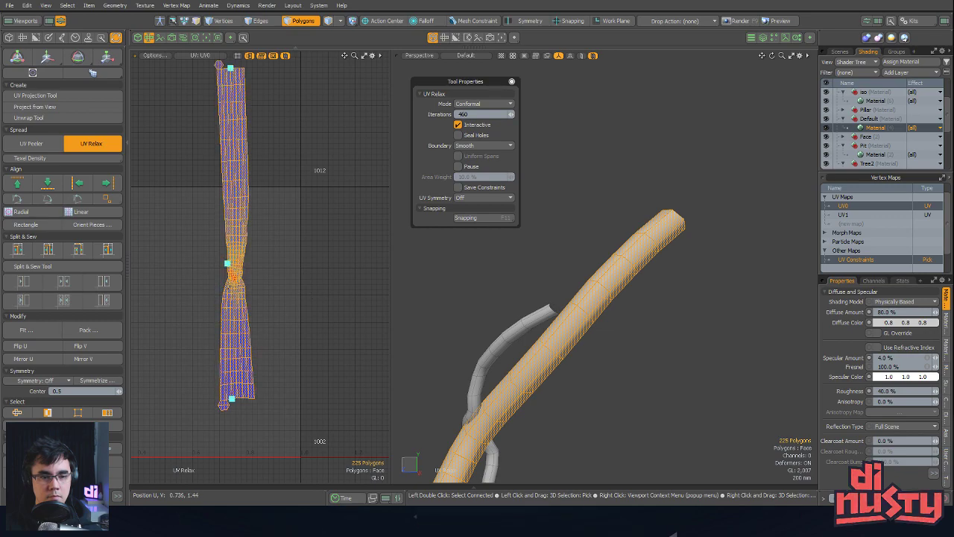
{"action": "left_click_drag", "start_coordinate": [231, 292], "coordinate": [231, 313]}
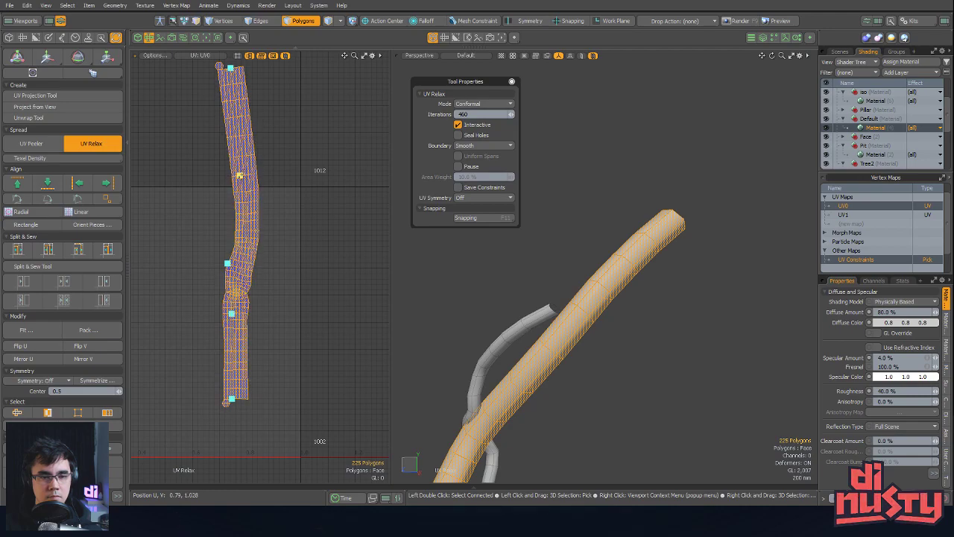
Pin the bowed upper half of the island closer to vertical, then finish relaxing the strip
{"action": "left_click_drag", "start_coordinate": [239, 175], "coordinate": [232, 172]}
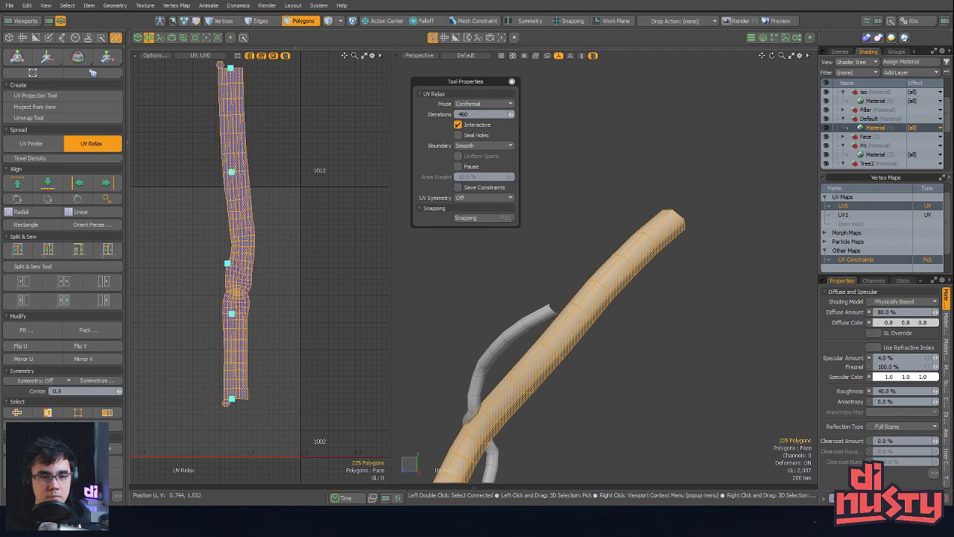
{"action": "left_click_drag", "start_coordinate": [241, 228], "coordinate": [235, 226]}
{"action": "left_click_drag", "start_coordinate": [227, 263], "coordinate": [290, 255]}
{"action": "key", "text": "space"}
{"action": "left_click", "coordinate": [292, 256]}
{"action": "scroll", "coordinate": [282, 265], "scroll_direction": "down", "scroll_amount": 2}
{"action": "left_click_drag", "start_coordinate": [290, 255], "coordinate": [336, 369], "text": "ctrl+alt"}
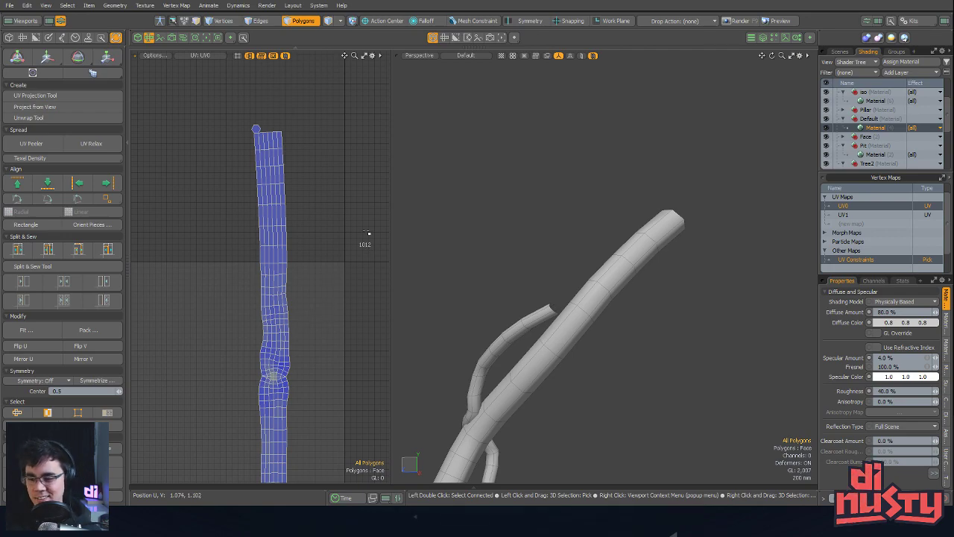
Select the connected polygons of the finished thick root and hide them
{"action": "left_click_drag", "start_coordinate": [368, 233], "coordinate": [352, 221], "text": "ctrl+alt"}
{"action": "left_click_drag", "start_coordinate": [492, 253], "coordinate": [544, 184], "text": "alt+shift"}
{"action": "left_click_drag", "start_coordinate": [545, 184], "coordinate": [549, 165], "text": "ctrl+alt"}
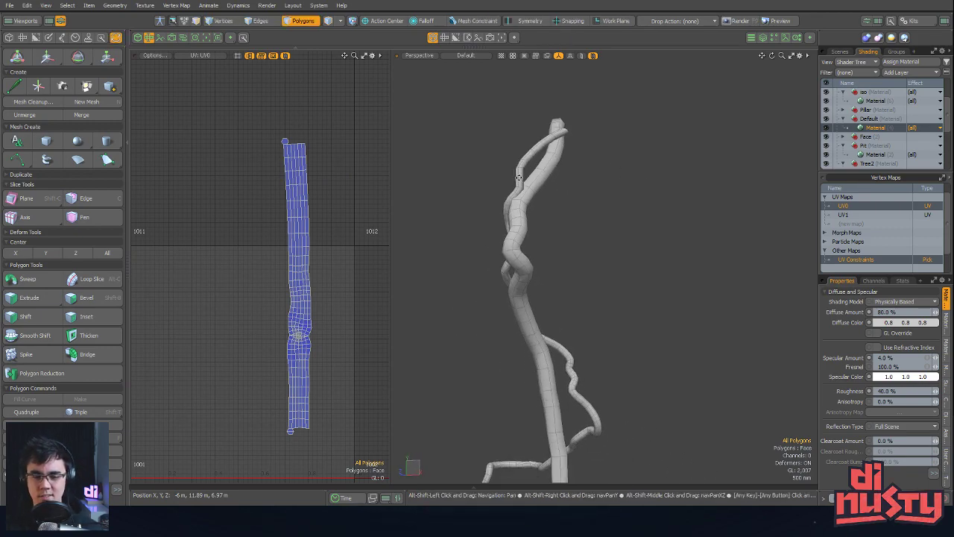
{"action": "left_click_drag", "start_coordinate": [341, 232], "coordinate": [327, 231], "text": "ctrl+alt"}
{"action": "left_click_drag", "start_coordinate": [530, 236], "coordinate": [494, 198], "text": "alt+shift"}
{"action": "double_click", "coordinate": [496, 255]}
{"action": "left_click_drag", "start_coordinate": [496, 255], "coordinate": [486, 152], "text": "alt+shift"}
{"action": "key", "text": "h"}
Select the edge loop running along the full length of the next winding root
{"action": "scroll", "coordinate": [486, 152], "scroll_direction": "up", "scroll_amount": 4}
{"action": "key", "text": "2"}
{"action": "double_click", "coordinate": [487, 132]}
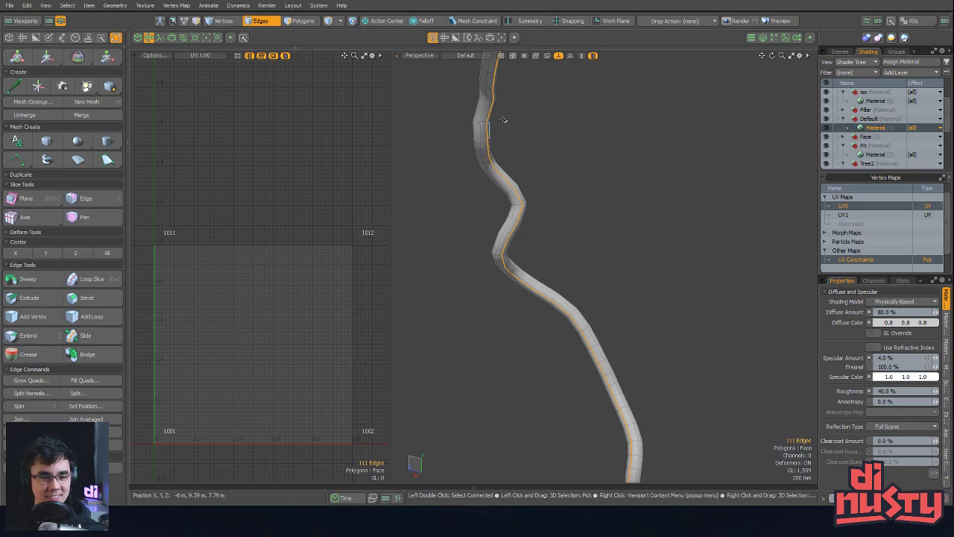
{"action": "left_click_drag", "start_coordinate": [507, 120], "coordinate": [644, 256], "text": "alt+shift"}
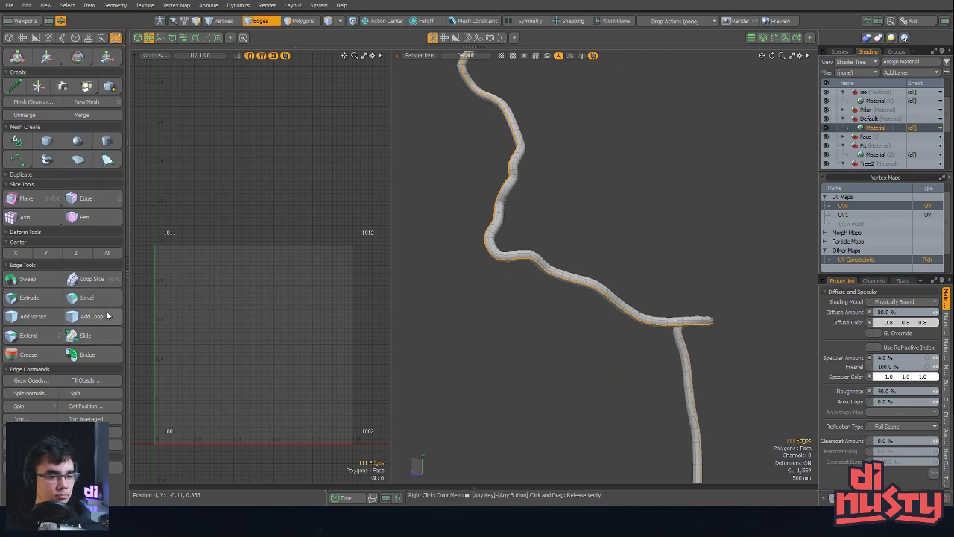
Unwrap the winding root along its lengthwise seam with the Conformal method
{"action": "left_click_drag", "start_coordinate": [182, 257], "coordinate": [164, 272], "text": "alt+shift"}
{"action": "left_click", "coordinate": [98, 149]}
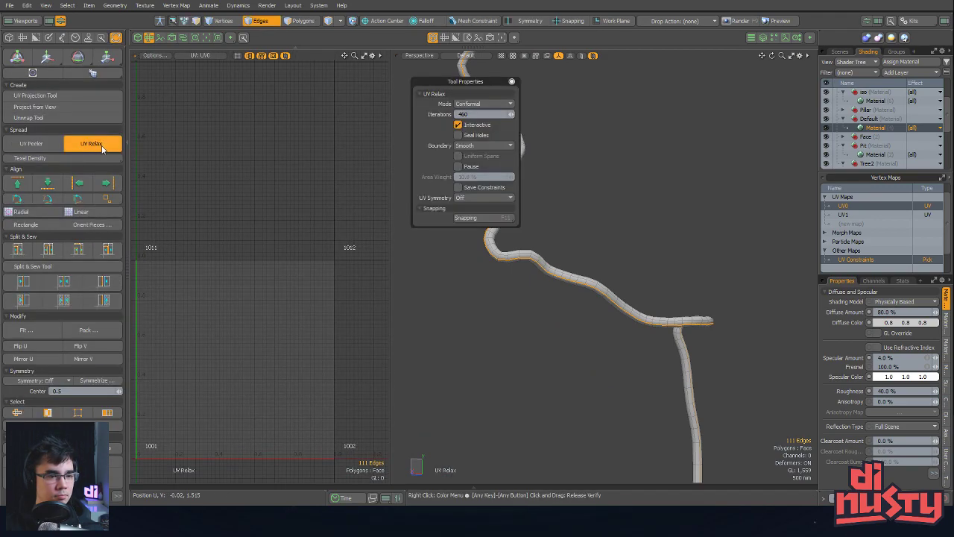
{"action": "left_click", "coordinate": [69, 117]}
{"action": "left_click", "coordinate": [278, 232]}
{"action": "left_click_drag", "start_coordinate": [310, 356], "coordinate": [323, 254], "text": "alt+shift"}
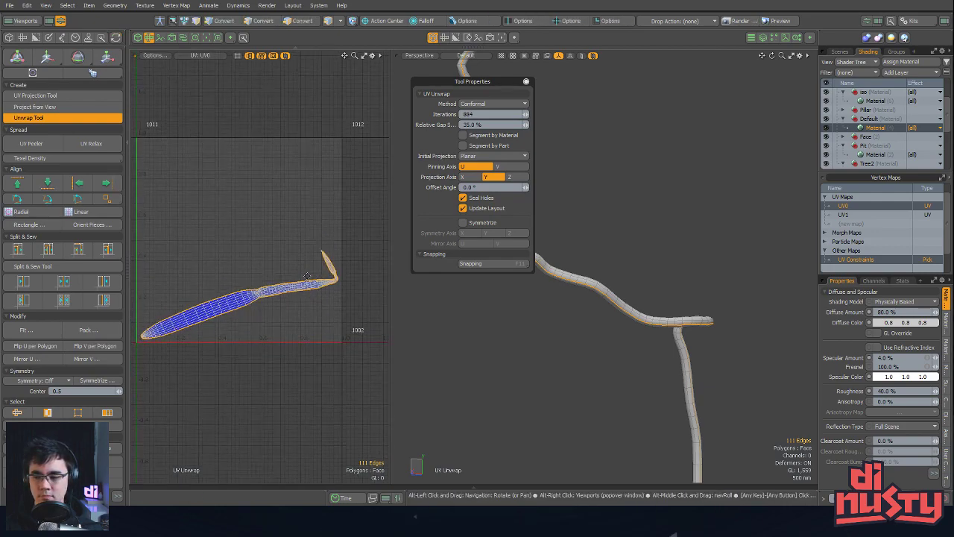
{"action": "key", "text": "e"}
{"action": "key", "text": "space"}
{"action": "key", "text": "3"}
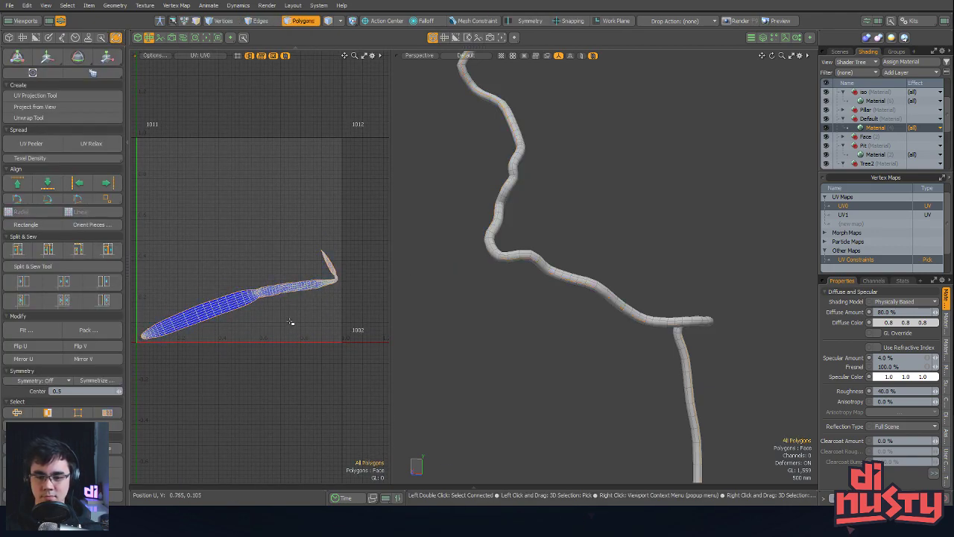
Rotate the winding root's whole UV island roughly upright and move it clear within the layout
{"action": "double_click", "coordinate": [272, 276]}
{"action": "key", "text": "e"}
{"action": "left_click_drag", "start_coordinate": [272, 248], "coordinate": [303, 340]}
{"action": "key", "text": "w"}
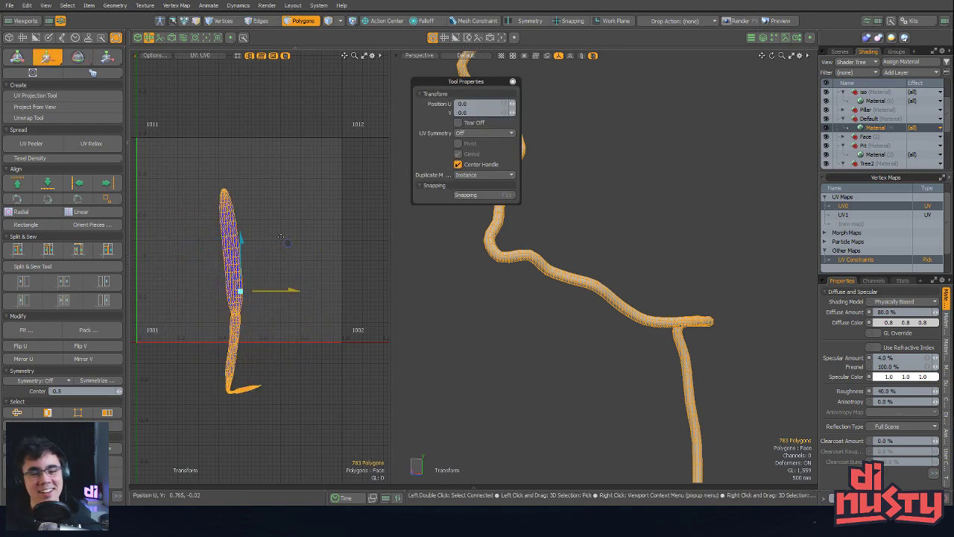
{"action": "left_click_drag", "start_coordinate": [288, 244], "coordinate": [307, 216]}
{"action": "key", "text": "space"}
{"action": "left_click", "coordinate": [243, 156]}
Frame the end cap matching the island's pinched tip and restore the seam edge selection
{"action": "left_click_drag", "start_coordinate": [240, 154], "coordinate": [365, 241], "text": "ctrl+alt"}
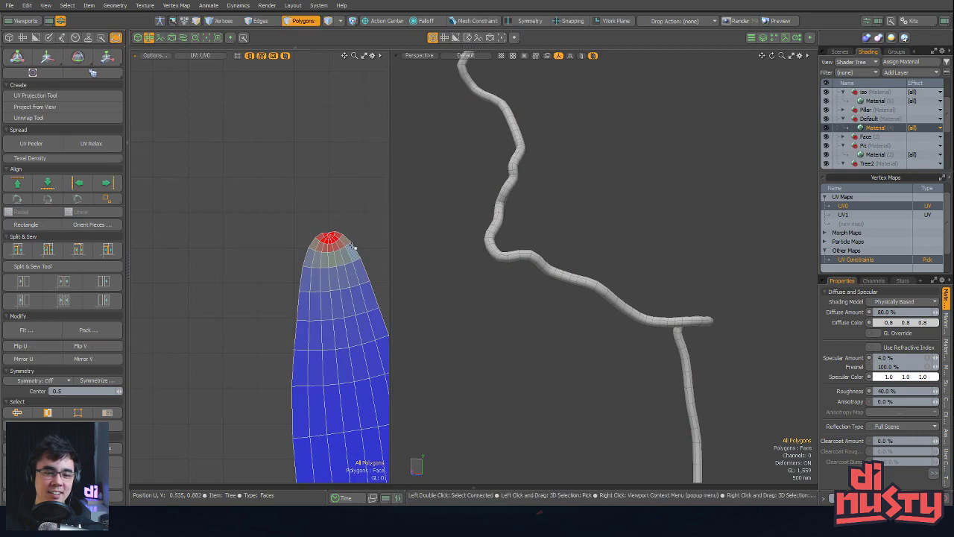
{"action": "key", "text": "shift+a"}
{"action": "left_click_drag", "start_coordinate": [566, 273], "coordinate": [566, 183], "text": "alt"}
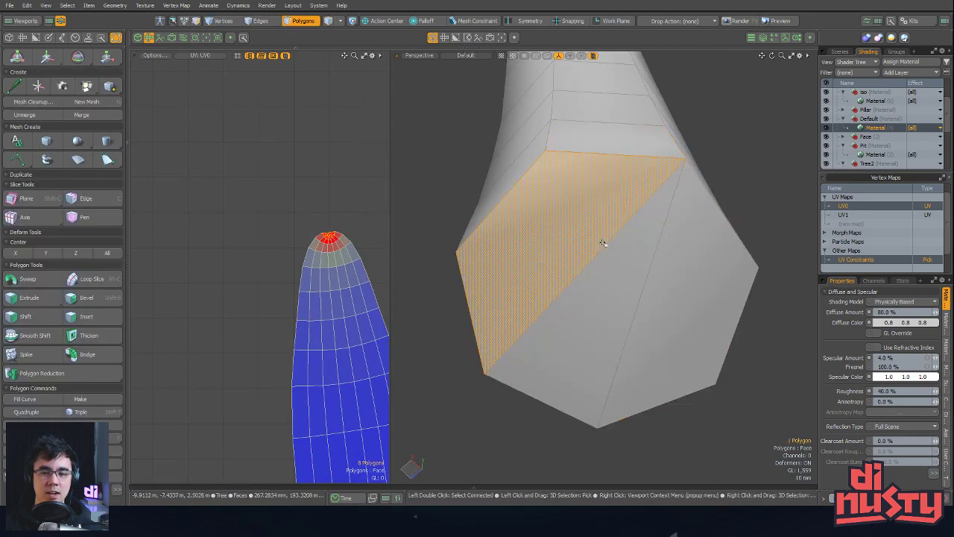
{"action": "key", "text": "2"}
{"action": "key", "text": "ctrl+z"}
Add the boundary edges of the winding root's end caps to the seam and deselect the extra cap edge
{"action": "left_click_drag", "start_coordinate": [731, 183], "coordinate": [616, 267], "text": "alt"}
{"action": "left_click", "coordinate": [631, 229], "text": "shift"}
{"action": "left_click", "coordinate": [569, 218], "text": "shift"}
{"action": "left_click_drag", "start_coordinate": [570, 218], "coordinate": [575, 340], "text": "alt"}
{"action": "scroll", "coordinate": [576, 340], "scroll_direction": "down", "scroll_amount": 3}
{"action": "middle_click_drag", "start_coordinate": [747, 293], "coordinate": [494, 386], "text": "shift"}
{"action": "left_click_drag", "start_coordinate": [552, 381], "coordinate": [640, 319], "text": "alt"}
{"action": "left_click", "coordinate": [583, 321], "text": "ctrl"}
{"action": "left_click_drag", "start_coordinate": [640, 328], "coordinate": [550, 311], "text": "alt"}
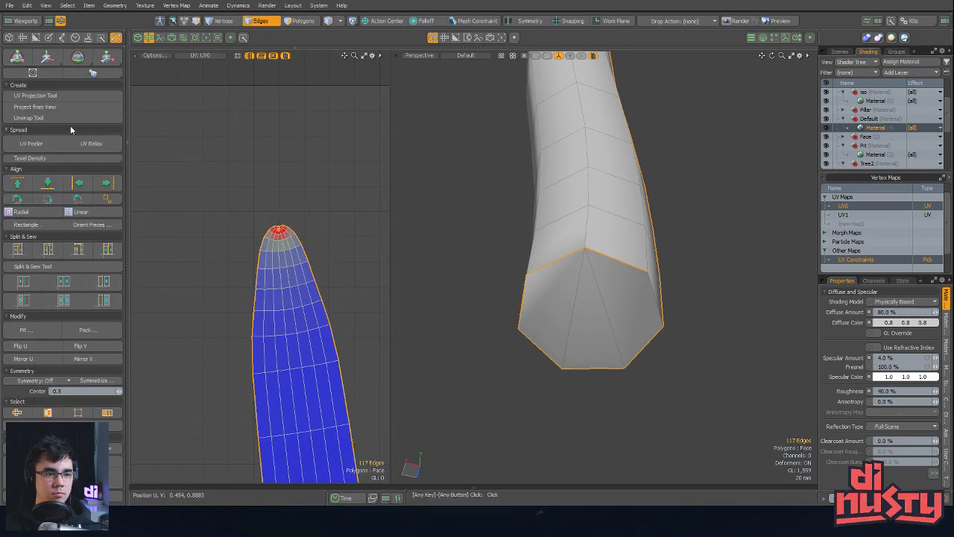
Unwrap the winding root again with its end caps split off along the added seam edges
{"action": "left_click", "coordinate": [76, 119]}
{"action": "left_click_drag", "start_coordinate": [322, 212], "coordinate": [250, 220], "text": "ctrl+alt"}
{"action": "left_click_drag", "start_coordinate": [298, 246], "coordinate": [213, 229], "text": "alt+shift"}
{"action": "left_click_drag", "start_coordinate": [213, 230], "coordinate": [260, 302], "text": "ctrl+alt"}
Rotate the winding root's newly unwrapped UV island upright and move it up to a clear spot in the layout
{"action": "key", "text": "e"}
{"action": "key", "text": "space"}
{"action": "key", "text": "space"}
{"action": "double_click", "coordinate": [251, 282]}
{"action": "key", "text": "e"}
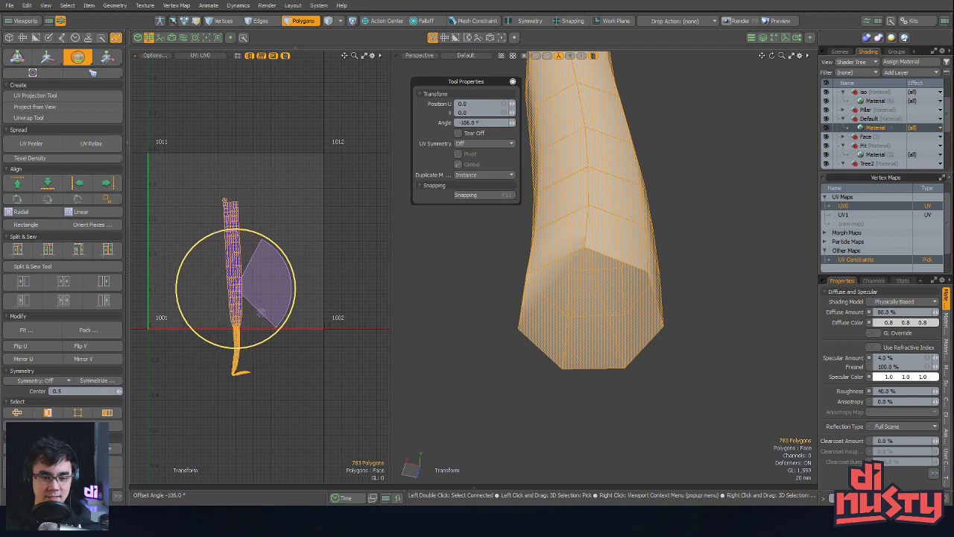
{"action": "key", "text": "w"}
{"action": "left_click_drag", "start_coordinate": [278, 241], "coordinate": [276, 158]}
{"action": "key", "text": "space"}
{"action": "left_click", "coordinate": [277, 218]}
{"action": "left_click_drag", "start_coordinate": [222, 246], "coordinate": [302, 288], "text": "ctrl+alt"}
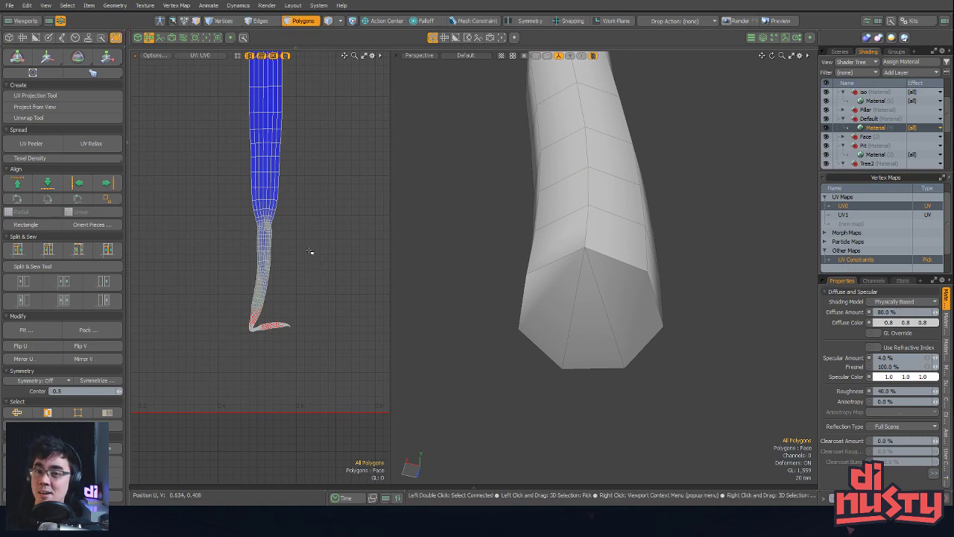
Start a UV Relax on the winding root's island and pin its curled lower part, pulling the tip downward
{"action": "left_click_drag", "start_coordinate": [308, 221], "coordinate": [309, 183], "text": "alt+shift"}
{"action": "left_click_drag", "start_coordinate": [309, 184], "coordinate": [313, 227], "text": "alt+shift"}
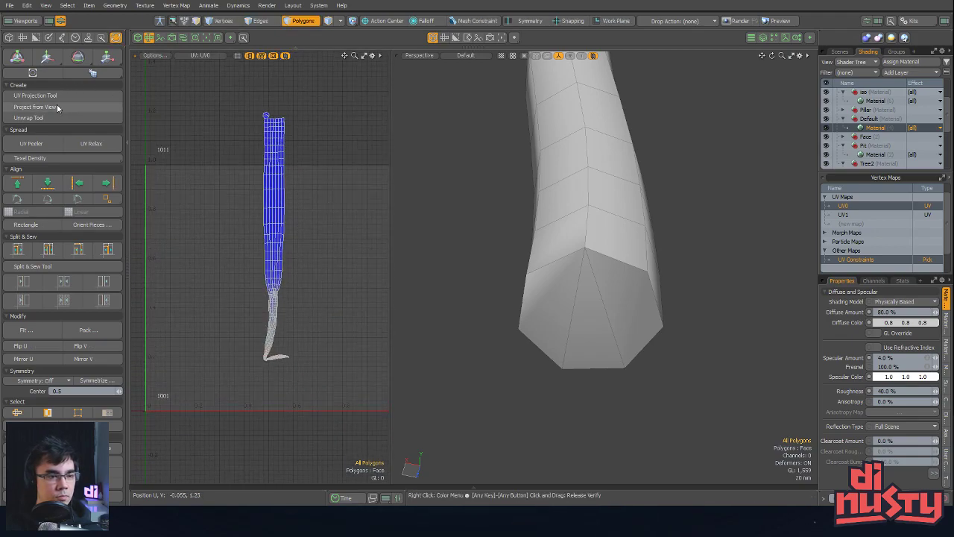
{"action": "left_click", "coordinate": [89, 117]}
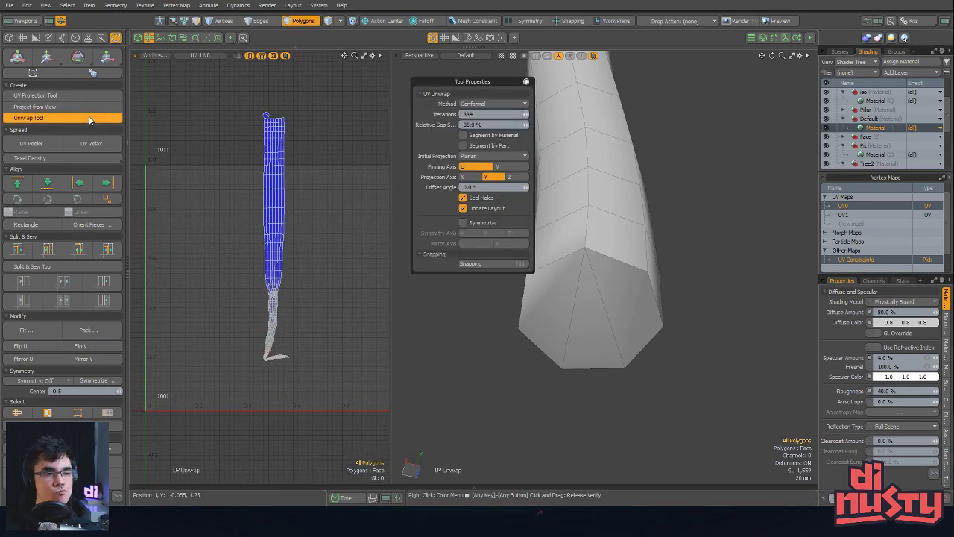
{"action": "left_click", "coordinate": [89, 117]}
{"action": "left_click", "coordinate": [87, 146]}
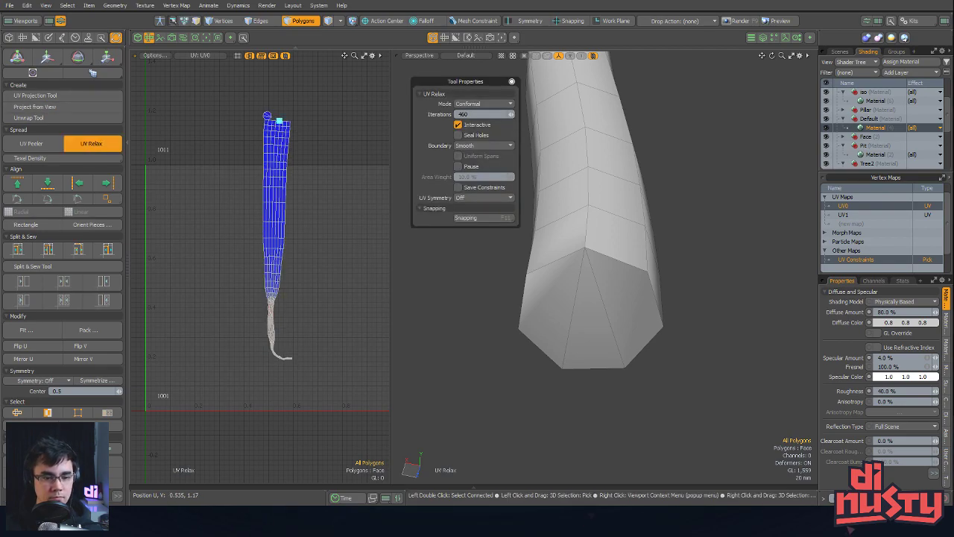
{"action": "scroll", "coordinate": [267, 388], "scroll_direction": "up", "scroll_amount": 5}
{"action": "left_click", "coordinate": [321, 310]}
{"action": "left_click_drag", "start_coordinate": [318, 308], "coordinate": [278, 472]}
{"action": "left_click_drag", "start_coordinate": [286, 308], "coordinate": [278, 368]}
{"action": "left_click", "coordinate": [270, 254]}
{"action": "left_click_drag", "start_coordinate": [270, 255], "coordinate": [278, 296]}
{"action": "left_click_drag", "start_coordinate": [292, 387], "coordinate": [286, 249], "text": "alt"}
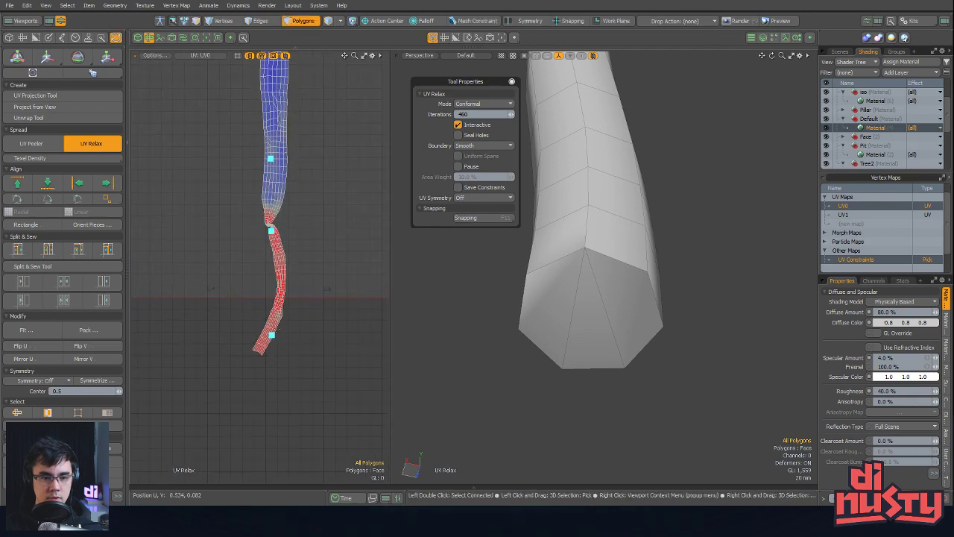
Stretch the island's lower end further down and adjust the pins along it to straighten the thin section
{"action": "left_click_drag", "start_coordinate": [272, 335], "coordinate": [275, 449]}
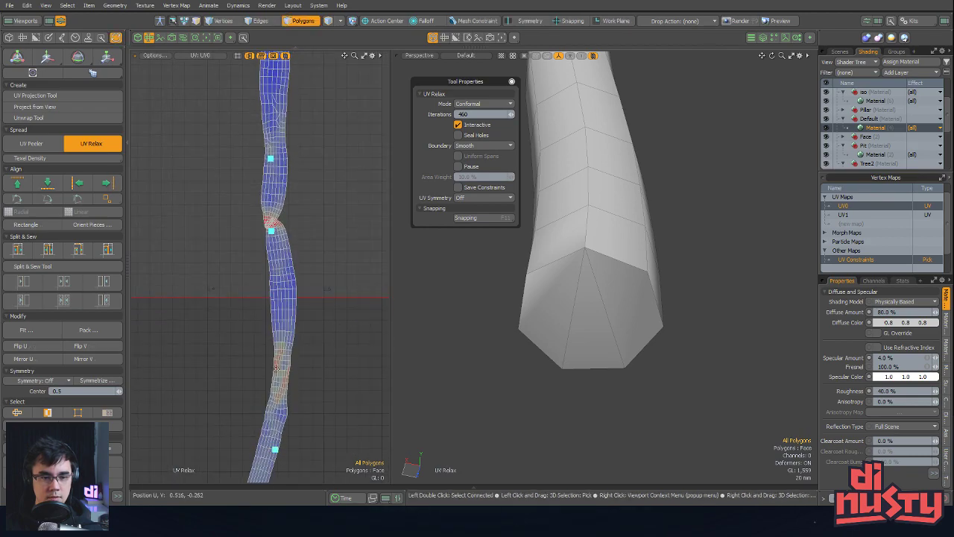
{"action": "left_click_drag", "start_coordinate": [271, 231], "coordinate": [284, 215]}
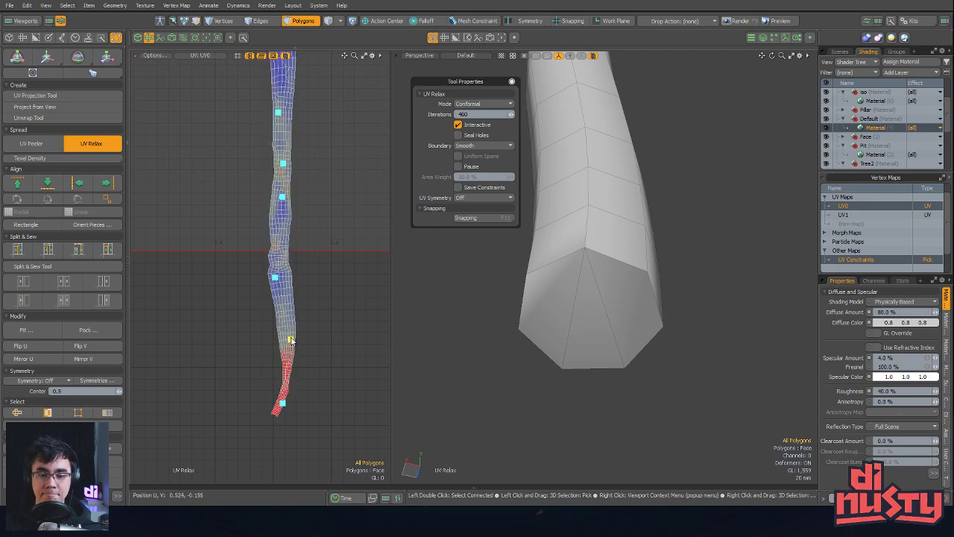
{"action": "left_click_drag", "start_coordinate": [287, 426], "coordinate": [277, 340]}
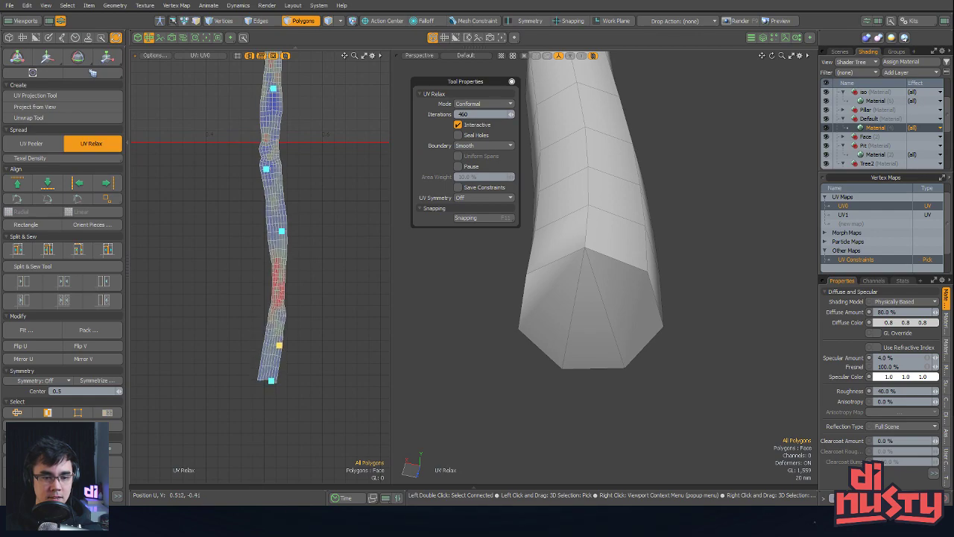
{"action": "left_click_drag", "start_coordinate": [271, 382], "coordinate": [276, 387]}
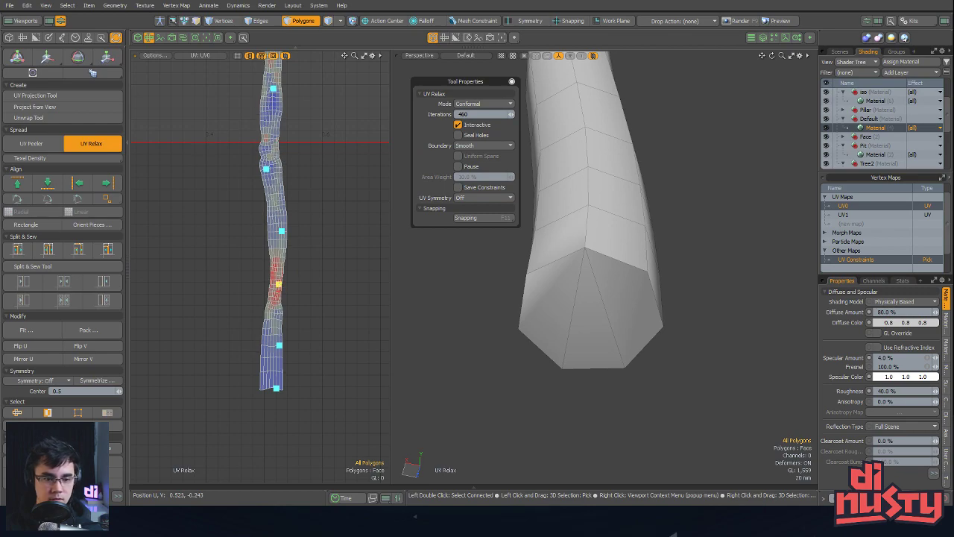
{"action": "left_click_drag", "start_coordinate": [279, 345], "coordinate": [280, 349]}
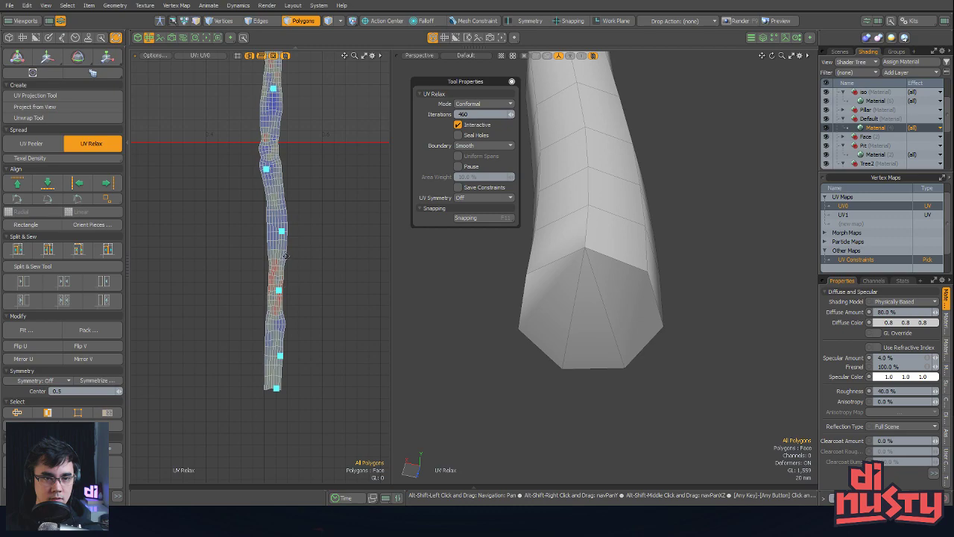
Pull the island's upper end pin upward to lengthen the strip and finish the relax
{"action": "left_click_drag", "start_coordinate": [258, 173], "coordinate": [259, 257], "text": "alt"}
{"action": "left_click_drag", "start_coordinate": [269, 78], "coordinate": [266, 354], "text": "alt"}
{"action": "scroll", "coordinate": [273, 290], "scroll_direction": "down", "scroll_amount": 3, "text": "alt"}
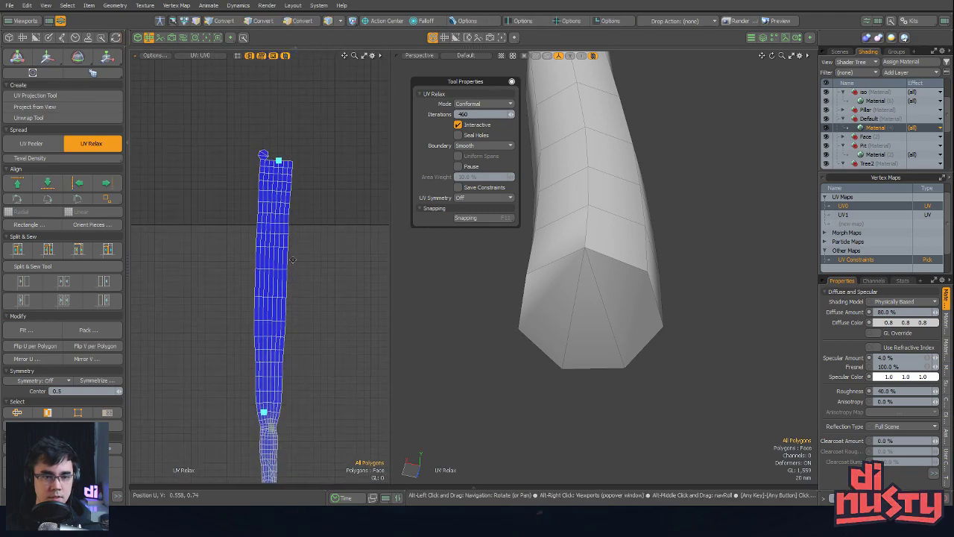
{"action": "left_click_drag", "start_coordinate": [279, 159], "coordinate": [265, 79]}
{"action": "scroll", "coordinate": [267, 80], "scroll_direction": "down", "scroll_amount": 3, "text": "alt"}
{"action": "left_click_drag", "start_coordinate": [276, 369], "coordinate": [280, 285], "text": "alt"}
{"action": "scroll", "coordinate": [280, 285], "scroll_direction": "up", "scroll_amount": 1}
{"action": "key", "text": "space"}
{"action": "left_click_drag", "start_coordinate": [319, 229], "coordinate": [311, 333], "text": "alt+shift"}
{"action": "scroll", "coordinate": [313, 298], "scroll_direction": "down", "scroll_amount": 3}
{"action": "left_click_drag", "start_coordinate": [314, 300], "coordinate": [313, 328], "text": "alt+shift"}
{"action": "scroll", "coordinate": [319, 340], "scroll_direction": "down", "scroll_amount": 1}
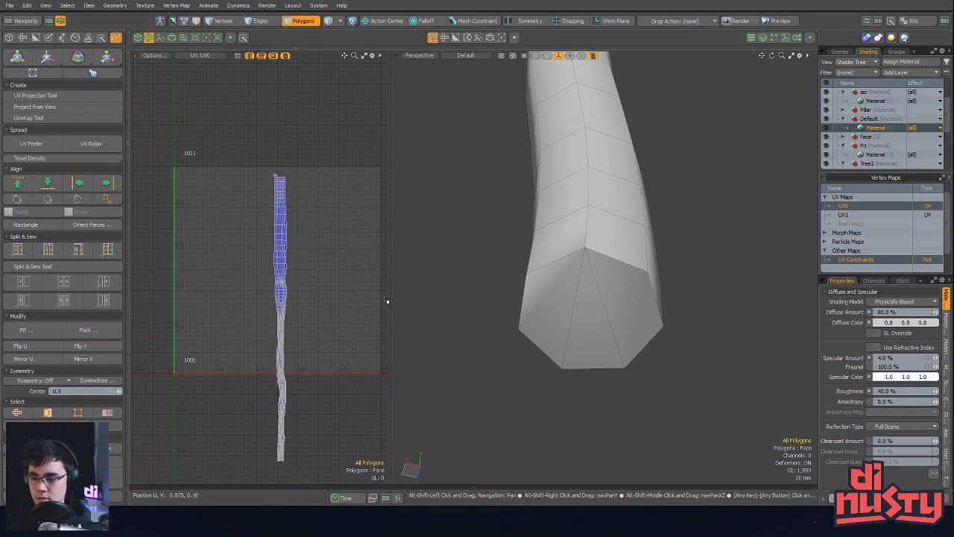
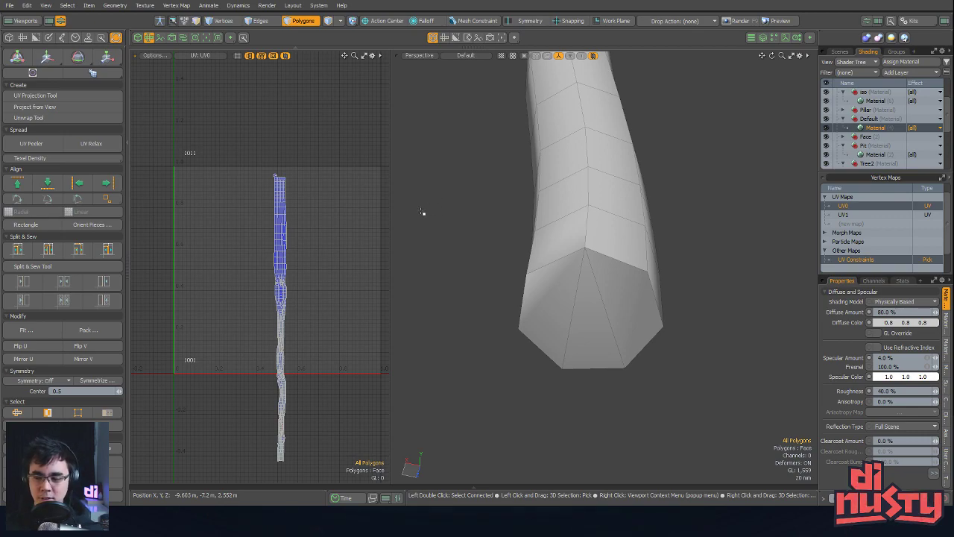
{"action": "left_click_drag", "start_coordinate": [340, 261], "coordinate": [351, 236], "text": "alt+shift"}
{"action": "scroll", "coordinate": [337, 301], "scroll_direction": "up", "scroll_amount": 2}
{"action": "left_click_drag", "start_coordinate": [290, 254], "coordinate": [327, 307], "text": "alt+shift"}
{"action": "scroll", "coordinate": [310, 279], "scroll_direction": "up", "scroll_amount": 5}
{"action": "scroll", "coordinate": [282, 317], "scroll_direction": "down", "scroll_amount": 3}
{"action": "left_click_drag", "start_coordinate": [345, 352], "coordinate": [344, 283], "text": "alt"}
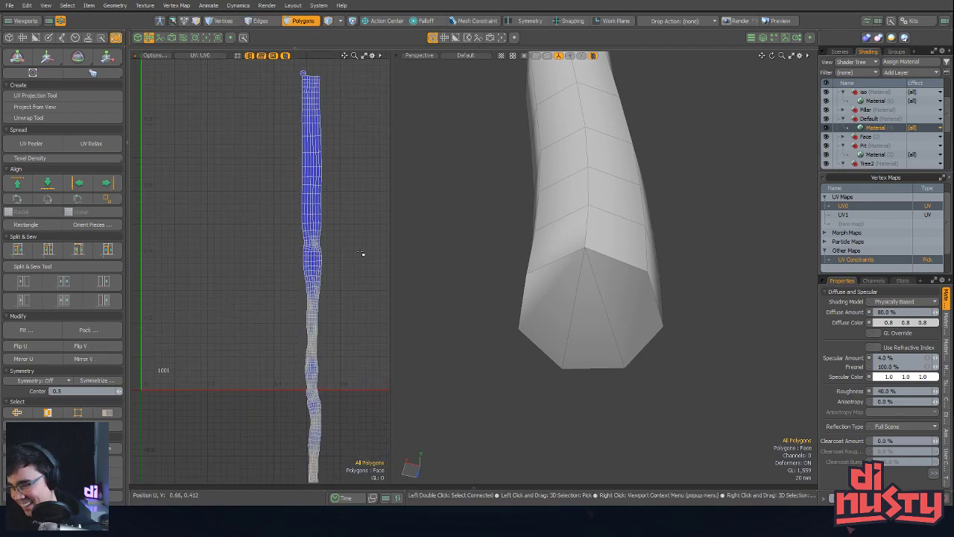
{"action": "scroll", "coordinate": [366, 217], "scroll_direction": "down", "scroll_amount": 1, "text": "alt+shift"}
{"action": "left_click_drag", "start_coordinate": [365, 217], "coordinate": [390, 216], "text": "alt+shift"}
{"action": "left_click_drag", "start_coordinate": [363, 248], "coordinate": [365, 230], "text": "alt+shift"}
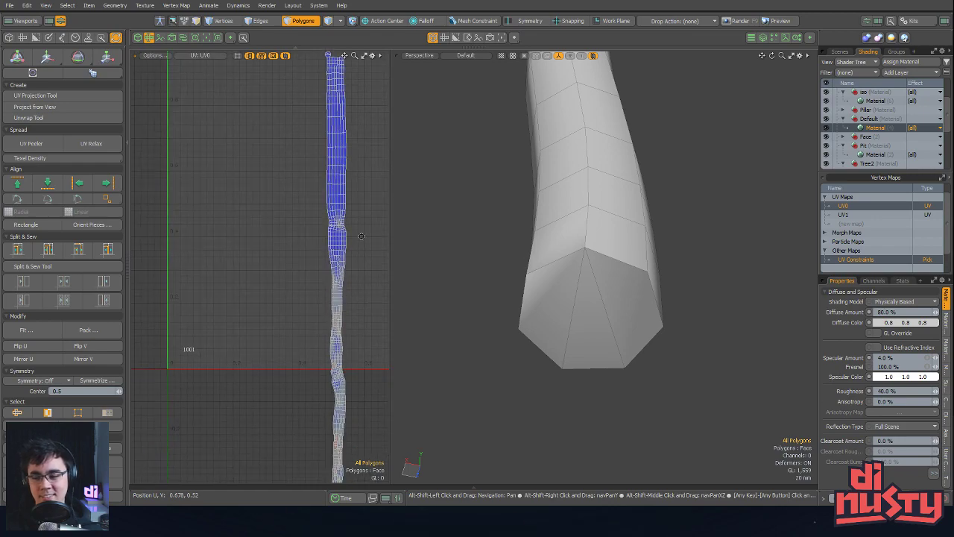
{"action": "left_click_drag", "start_coordinate": [340, 291], "coordinate": [358, 312]}
{"action": "left_click", "coordinate": [361, 328]}
Examine the whole isolated winding root in the 3D view from end to end
{"action": "scroll", "coordinate": [440, 300], "scroll_direction": "down", "scroll_amount": 5}
{"action": "left_click_drag", "start_coordinate": [439, 300], "coordinate": [593, 315], "text": "alt"}
{"action": "scroll", "coordinate": [592, 315], "scroll_direction": "down", "scroll_amount": 5}
{"action": "left_click_drag", "start_coordinate": [657, 191], "coordinate": [634, 142], "text": "alt+shift"}
{"action": "scroll", "coordinate": [618, 363], "scroll_direction": "up", "scroll_amount": 5}
{"action": "left_click_drag", "start_coordinate": [801, 262], "coordinate": [562, 347], "text": "alt+shift"}
{"action": "scroll", "coordinate": [562, 348], "scroll_direction": "down", "scroll_amount": 5}
{"action": "left_click_drag", "start_coordinate": [603, 250], "coordinate": [614, 378], "text": "alt+shift"}
{"action": "scroll", "coordinate": [614, 378], "scroll_direction": "down", "scroll_amount": 6}
{"action": "left_click_drag", "start_coordinate": [625, 300], "coordinate": [641, 382], "text": "alt+shift"}
{"action": "left_click_drag", "start_coordinate": [633, 310], "coordinate": [624, 373], "text": "alt"}
{"action": "left_click_drag", "start_coordinate": [625, 373], "coordinate": [645, 403], "text": "alt+shift"}
{"action": "left_click_drag", "start_coordinate": [641, 310], "coordinate": [640, 288], "text": "alt+shift"}
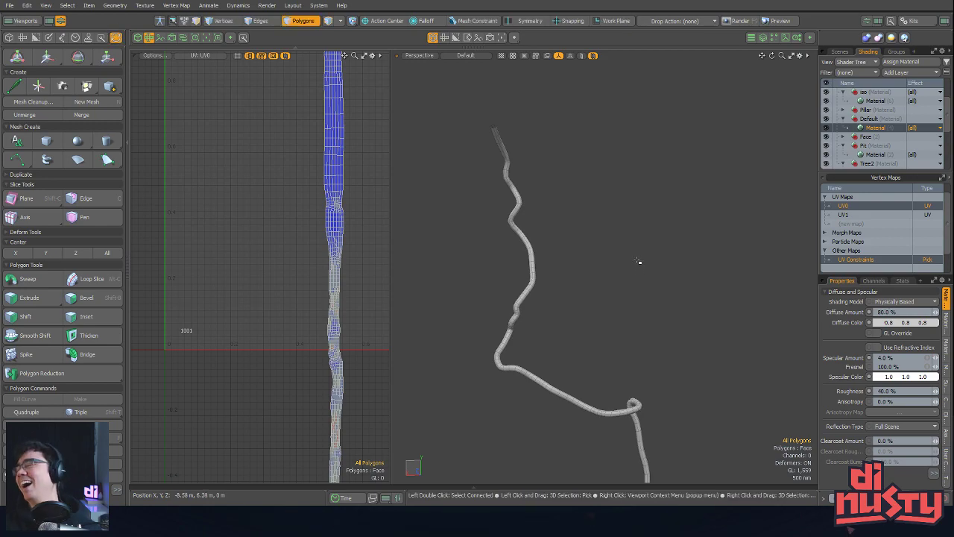
{"action": "left_click_drag", "start_coordinate": [649, 268], "coordinate": [620, 307], "text": "alt"}
{"action": "mouse_move", "coordinate": [620, 307]}
{"action": "left_mouse_down", "text": "alt+shift"}
{"action": "mouse_move", "coordinate": [619, 278]}
{"action": "mouse_move", "coordinate": [632, 299]}
{"action": "left_mouse_up", "text": "alt+shift"}
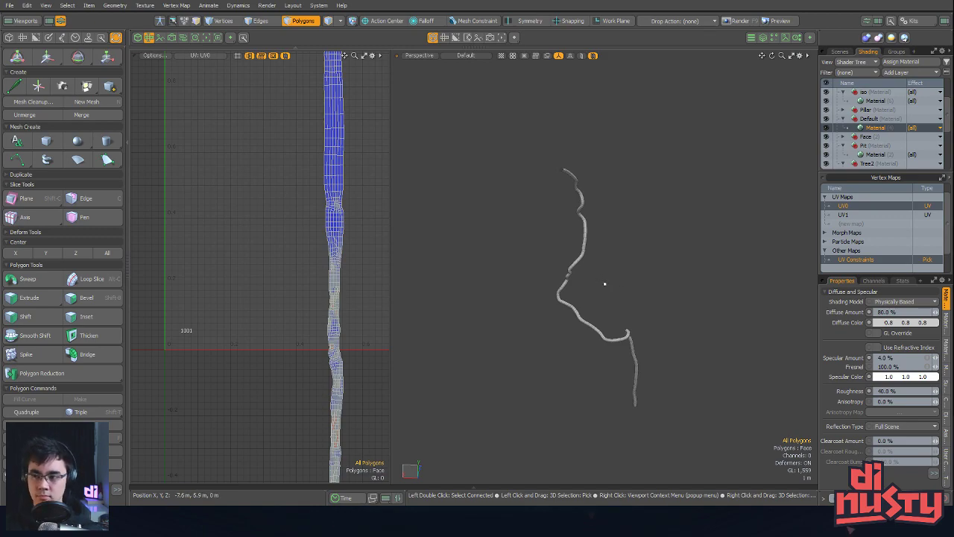
{"action": "left_click_drag", "start_coordinate": [613, 296], "coordinate": [627, 316], "text": "ctrl+alt"}
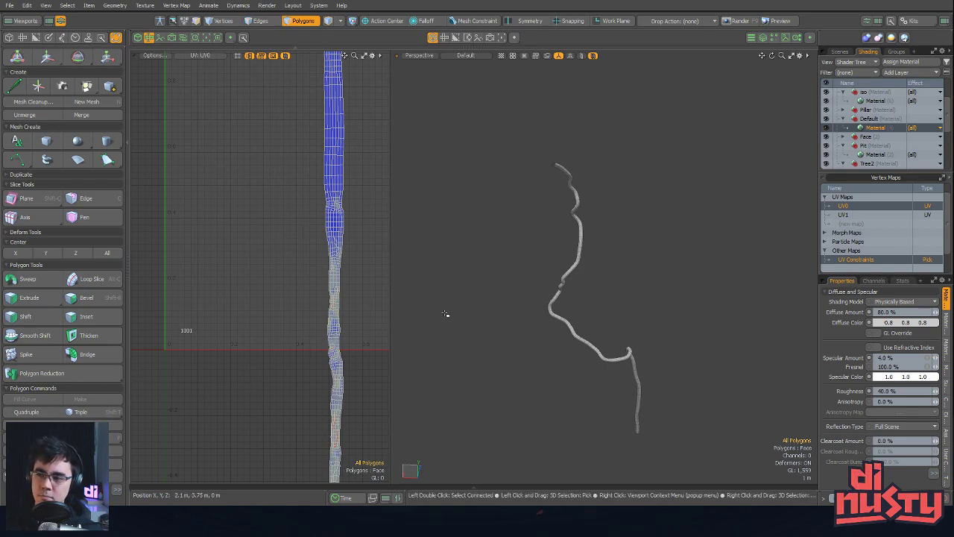
{"action": "left_click_drag", "start_coordinate": [516, 257], "coordinate": [498, 247], "text": "alt+shift"}
{"action": "left_click_drag", "start_coordinate": [499, 247], "coordinate": [659, 248], "text": "ctrl+alt"}
Unhide the rest of the tree and select the connected meshes of the central hanging roots
{"action": "key", "text": "u"}
{"action": "key", "text": "ctrl+z"}
{"action": "key", "text": "u"}
{"action": "mouse_move", "coordinate": [641, 250]}
{"action": "left_mouse_down"}
{"action": "mouse_move", "coordinate": [703, 240]}
{"action": "mouse_move", "coordinate": [639, 269]}
{"action": "mouse_move", "coordinate": [635, 286]}
{"action": "left_mouse_up"}
{"action": "key", "text": "]"}
Add the thin curling root and its neighbouring branch to the polygon selection
{"action": "left_click_drag", "start_coordinate": [656, 328], "coordinate": [677, 294], "text": "alt+shift"}
{"action": "left_click_drag", "start_coordinate": [677, 294], "coordinate": [693, 298], "text": "alt"}
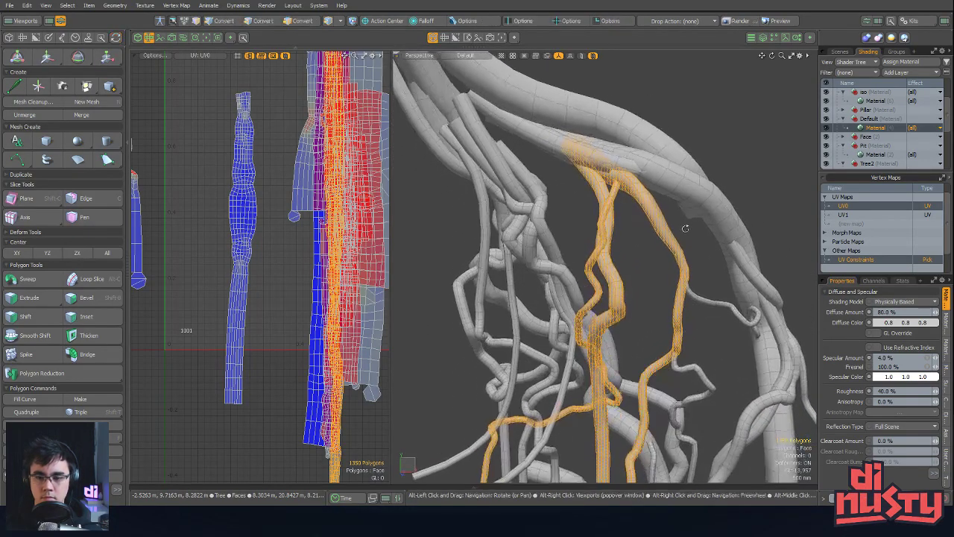
{"action": "double_click", "coordinate": [694, 299], "text": "shift"}
{"action": "left_click_drag", "start_coordinate": [701, 339], "coordinate": [731, 195], "text": "alt+shift"}
{"action": "double_click", "coordinate": [696, 295], "text": "shift"}
{"action": "left_click_drag", "start_coordinate": [716, 250], "coordinate": [712, 336], "text": "alt"}
Copy the selected roots' UVs from the UV0 map and paste them into the UV1 map
{"action": "left_click_drag", "start_coordinate": [286, 276], "coordinate": [281, 260], "text": "alt+shift"}
{"action": "scroll", "coordinate": [283, 268], "scroll_direction": "down", "scroll_amount": 8}
{"action": "scroll", "coordinate": [299, 302], "scroll_direction": "up", "scroll_amount": 2}
{"action": "left_click_drag", "start_coordinate": [302, 305], "coordinate": [313, 297], "text": "alt+shift"}
{"action": "right_click", "coordinate": [849, 208]}
{"action": "left_click", "coordinate": [849, 236]}
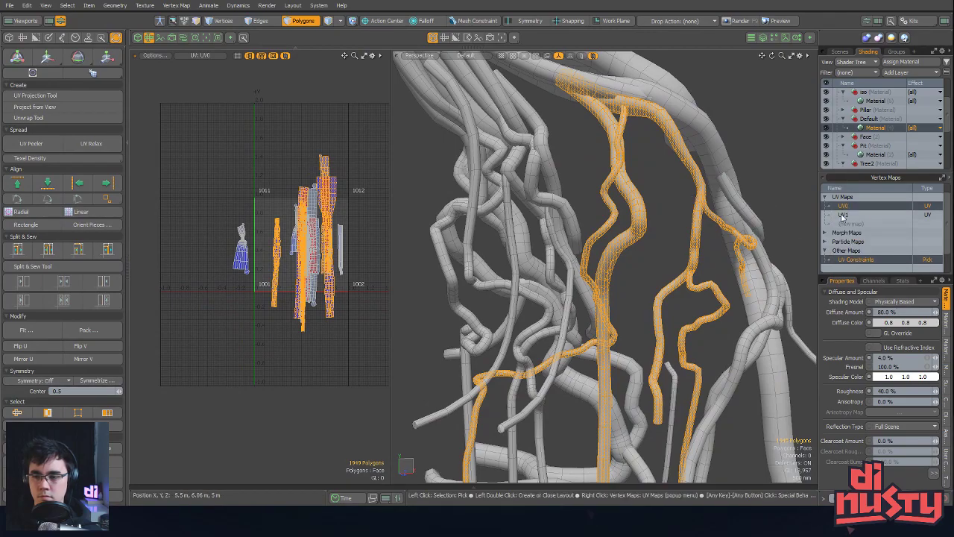
{"action": "left_click", "coordinate": [843, 215]}
{"action": "right_click", "coordinate": [843, 215]}
{"action": "left_click", "coordinate": [846, 250]}
Switch to Unity and inspect the reimported roots draped over the mossy stone head
{"action": "left_click_drag", "start_coordinate": [586, 211], "coordinate": [606, 197], "text": "alt+shift"}
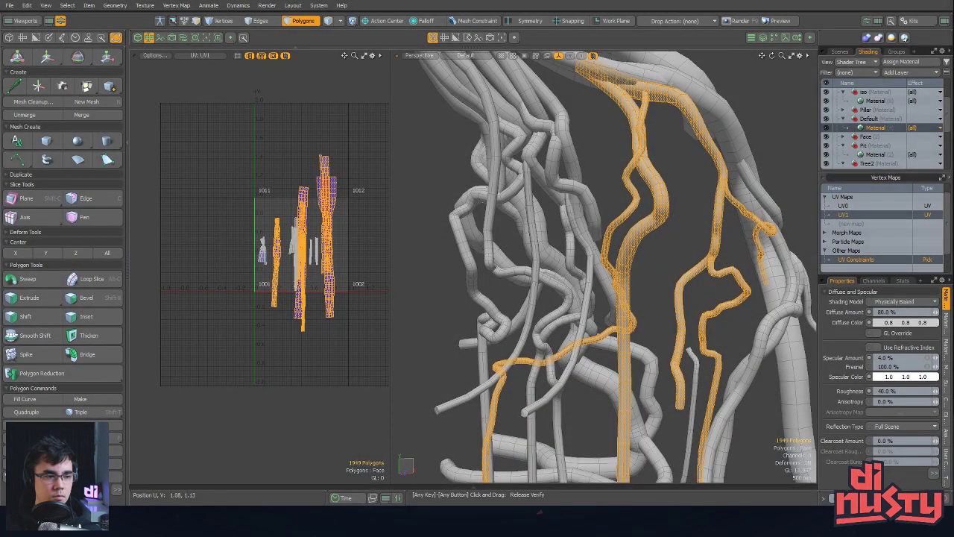
{"action": "key", "text": "alt+Tab"}
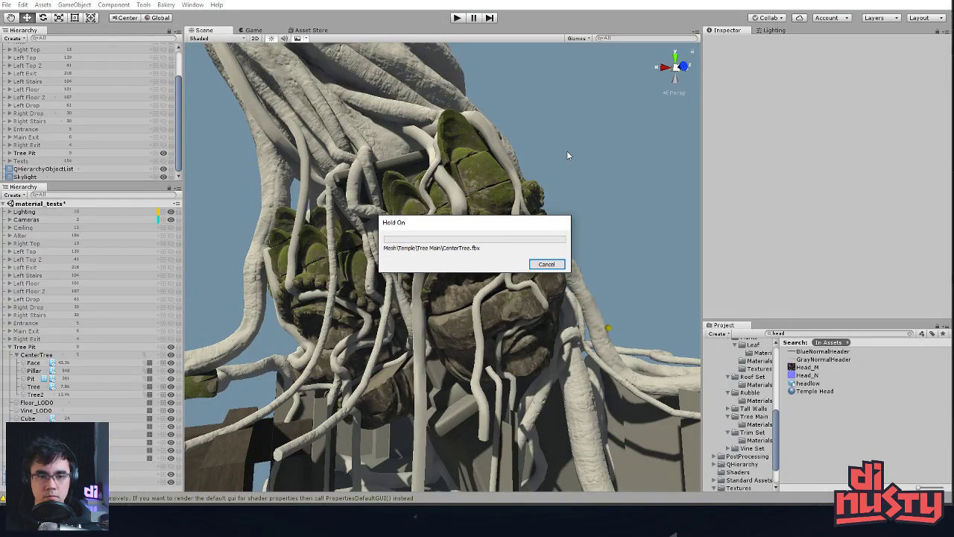
{"action": "left_click_drag", "start_coordinate": [572, 153], "coordinate": [594, 202], "text": "alt"}
{"action": "scroll", "coordinate": [490, 160], "scroll_direction": "up", "scroll_amount": 3}
{"action": "middle_click_drag", "start_coordinate": [595, 202], "coordinate": [558, 195]}
{"action": "scroll", "coordinate": [573, 192], "scroll_direction": "down", "scroll_amount": 3}
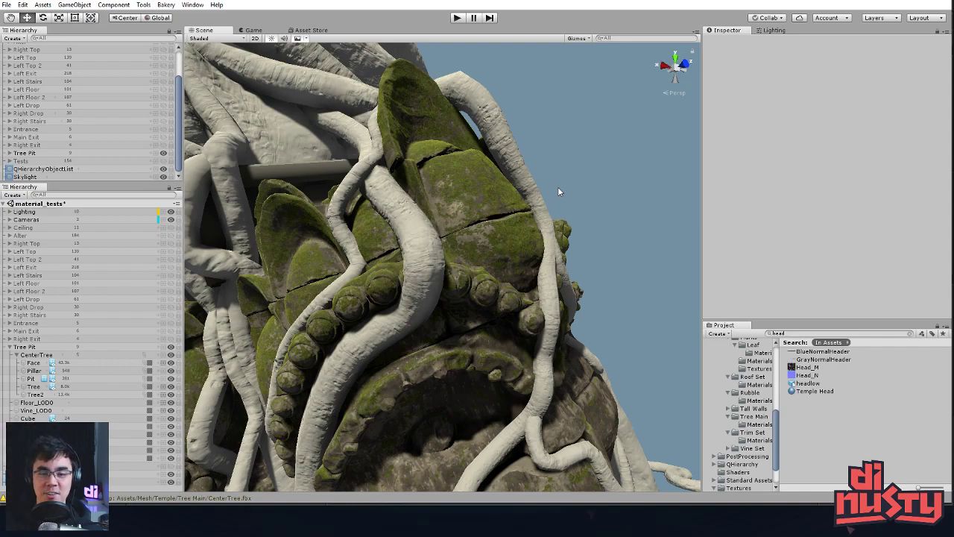
{"action": "middle_click_drag", "start_coordinate": [558, 193], "coordinate": [442, 176]}
{"action": "scroll", "coordinate": [442, 176], "scroll_direction": "down", "scroll_amount": 3}
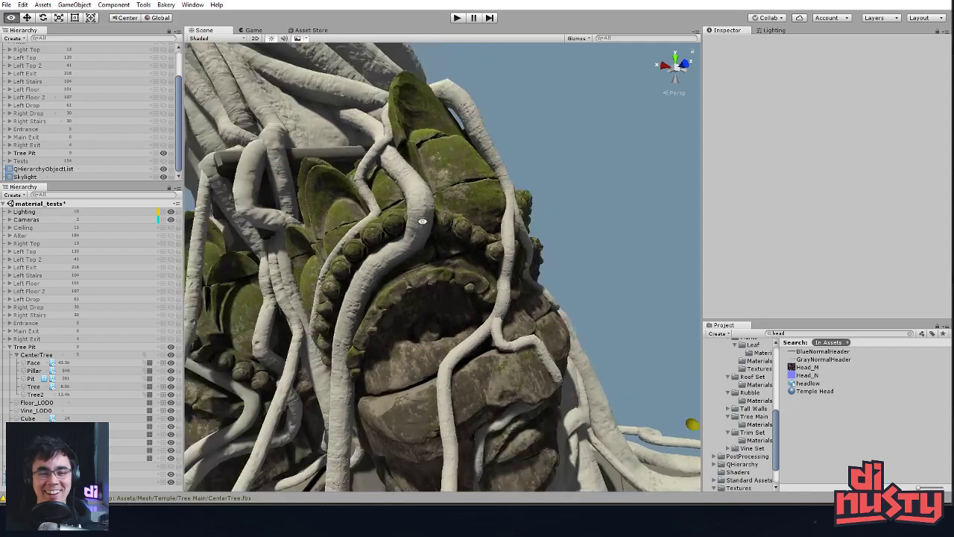
Search the project for "face" and apply the Faces material to the stone head mesh
{"action": "left_click", "coordinate": [433, 209]}
{"action": "left_click", "coordinate": [433, 210]}
{"action": "left_click", "coordinate": [587, 178]}
{"action": "left_click", "coordinate": [509, 181]}
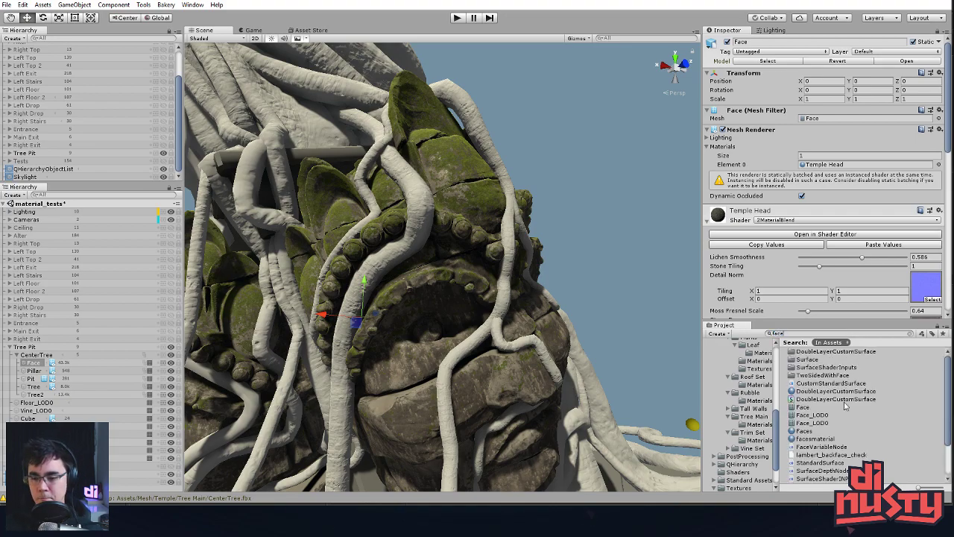
{"action": "left_click", "coordinate": [805, 431]}
{"action": "left_click_drag", "start_coordinate": [804, 431], "coordinate": [483, 280]}
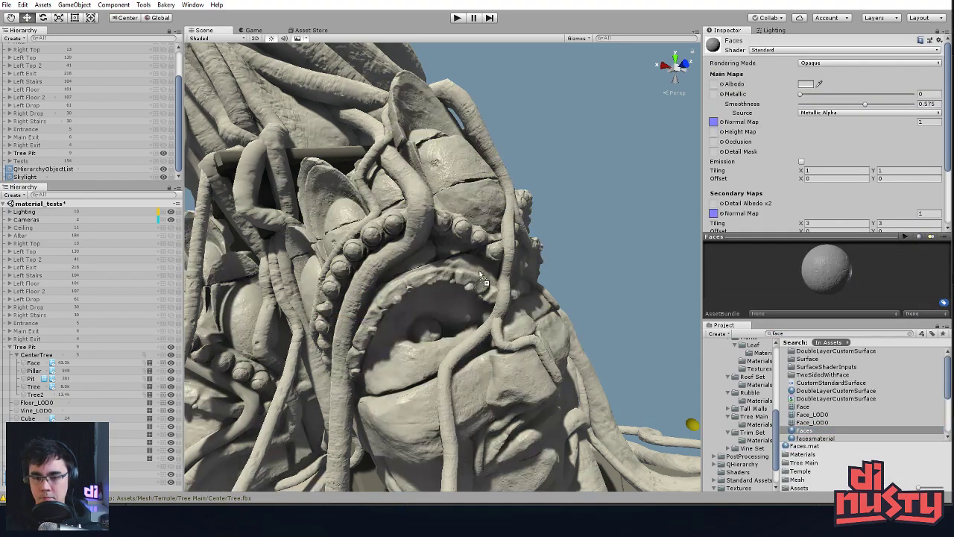
{"action": "left_click_drag", "start_coordinate": [511, 225], "coordinate": [605, 150], "text": "alt"}
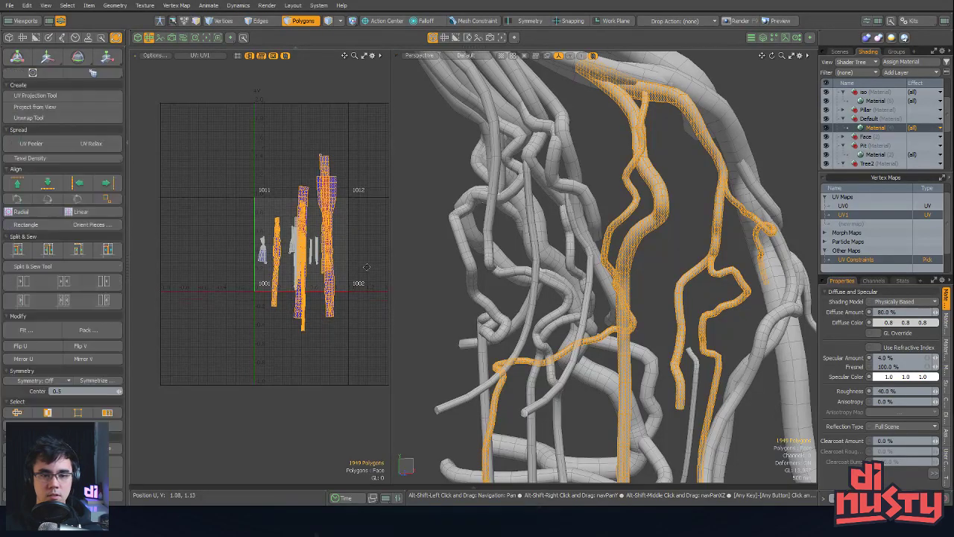
Switch to Modo, normalize the selected roots' UV1 texel density and scale their islands down slightly
{"action": "key", "text": "y"}
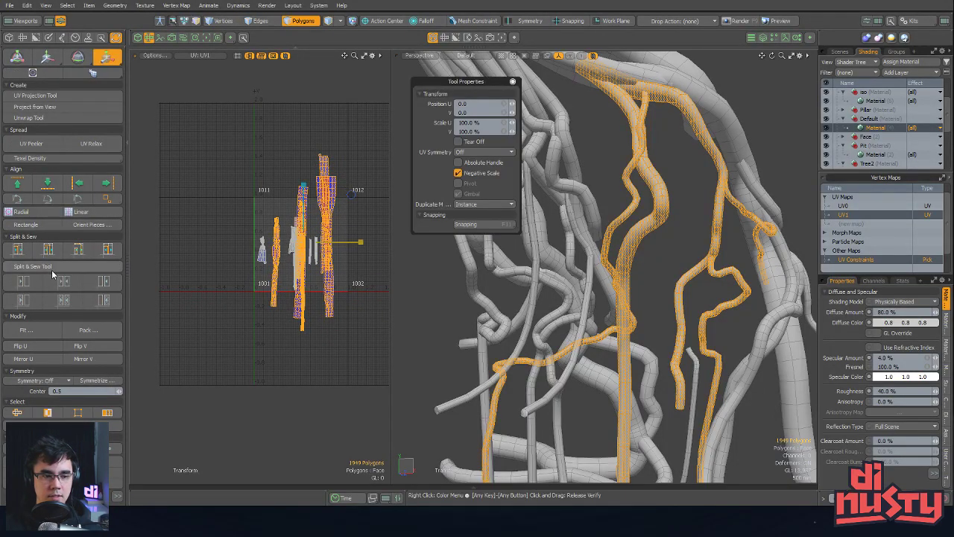
{"action": "left_click", "coordinate": [53, 159]}
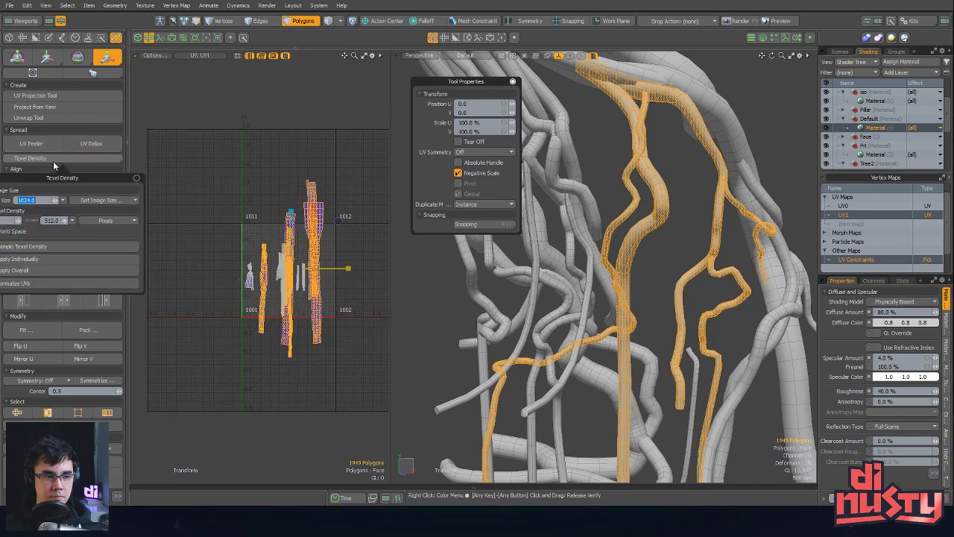
{"action": "left_click", "coordinate": [43, 283]}
{"action": "left_click_drag", "start_coordinate": [338, 227], "coordinate": [325, 238]}
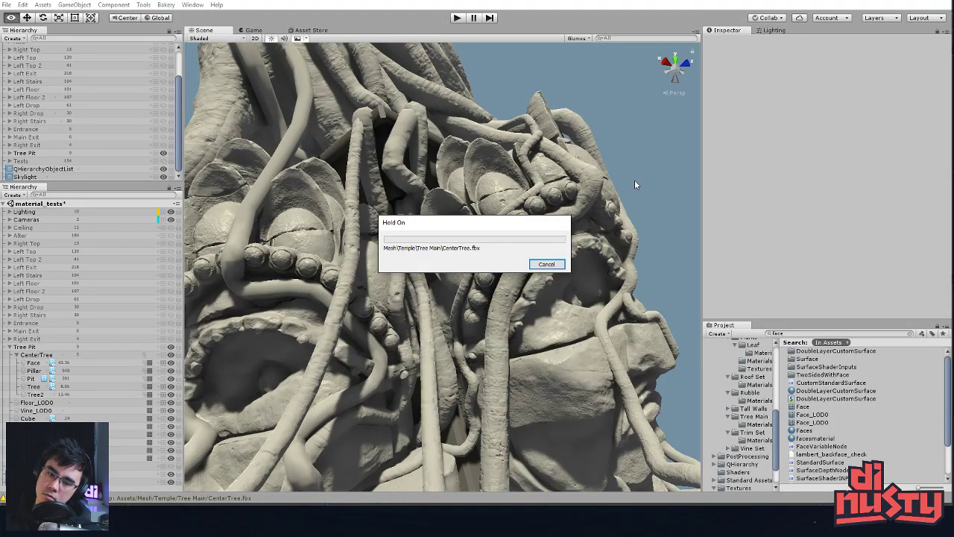
Switch to Unity and examine the root texture scale around the stone faces from several sides
{"action": "left_click_drag", "start_coordinate": [635, 181], "coordinate": [641, 202], "text": "alt"}
{"action": "right_click_drag", "start_coordinate": [642, 202], "coordinate": [693, 270], "text": "alt"}
{"action": "right_click_drag", "start_coordinate": [615, 266], "coordinate": [517, 308], "text": "alt"}
{"action": "left_click_drag", "start_coordinate": [517, 309], "coordinate": [541, 234], "text": "alt"}
{"action": "middle_click_drag", "start_coordinate": [541, 234], "coordinate": [529, 264]}
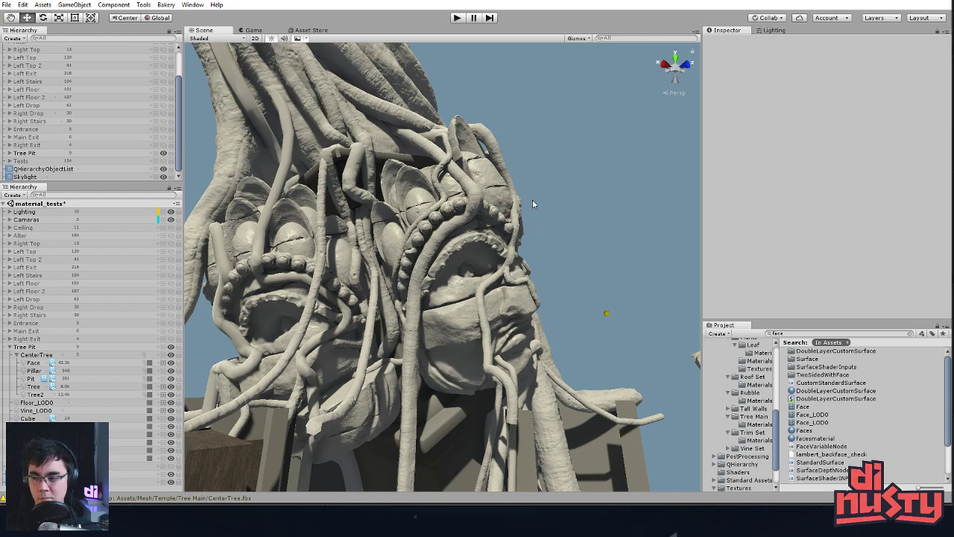
{"action": "left_click_drag", "start_coordinate": [529, 200], "coordinate": [567, 266], "text": "alt"}
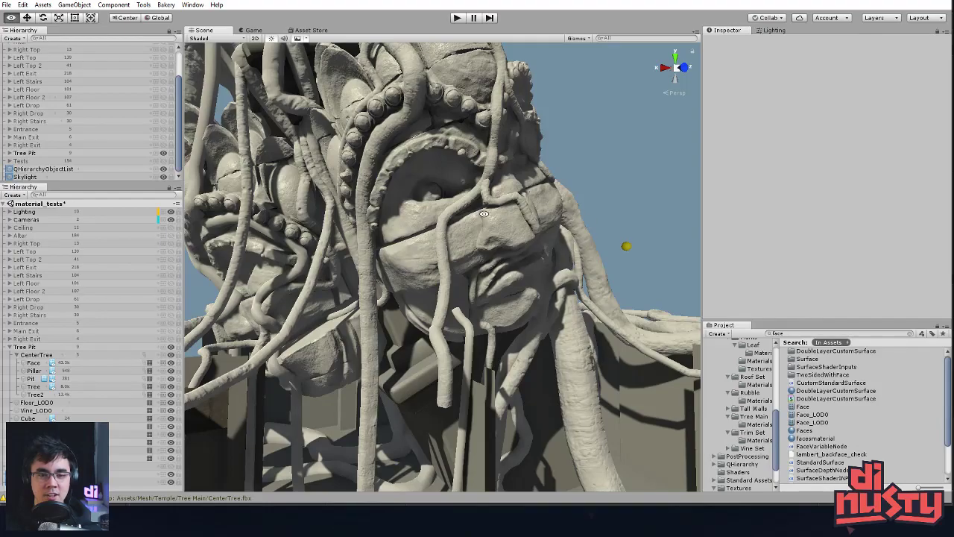
{"action": "left_click_drag", "start_coordinate": [480, 166], "coordinate": [300, 210], "text": "alt"}
{"action": "scroll", "coordinate": [76, 58], "scroll_direction": "up", "scroll_amount": 3}
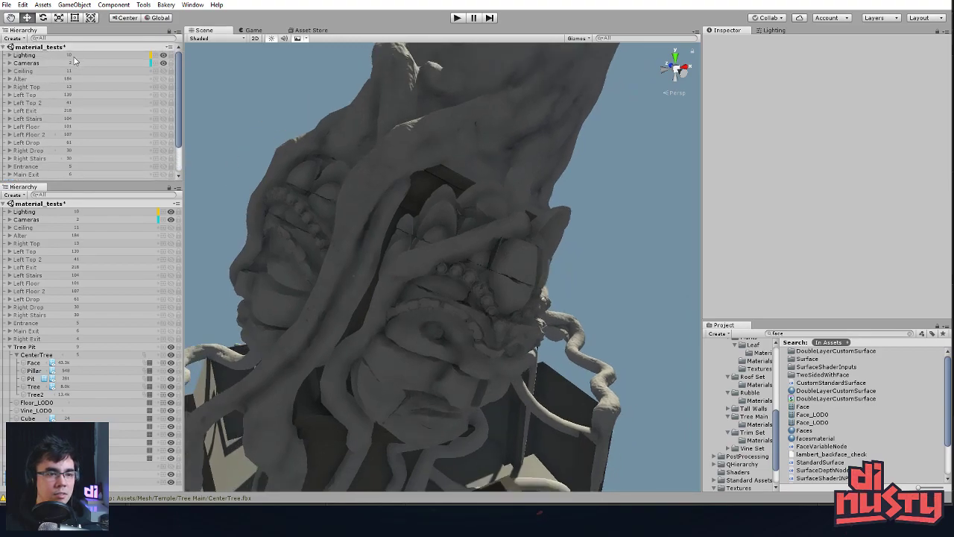
Select the Directional Light in the Lighting group and rotate it to illuminate the shaded side of the stone faces
{"action": "left_click", "coordinate": [9, 55]}
{"action": "left_click", "coordinate": [43, 63]}
{"action": "left_click_drag", "start_coordinate": [403, 223], "coordinate": [428, 227], "text": "alt"}
{"action": "key", "text": "e"}
{"action": "left_click_drag", "start_coordinate": [335, 269], "coordinate": [338, 328]}
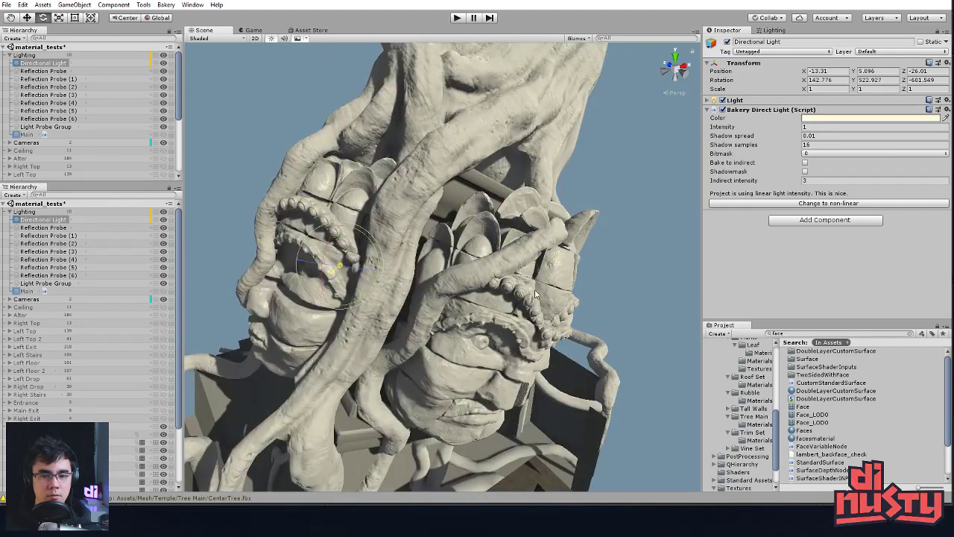
Examine the roots over the stone faces from several sides and up close on the shaded side
{"action": "left_click_drag", "start_coordinate": [373, 284], "coordinate": [498, 237], "text": "alt"}
{"action": "middle_click_drag", "start_coordinate": [498, 237], "coordinate": [505, 204]}
{"action": "left_click_drag", "start_coordinate": [505, 204], "coordinate": [328, 291], "text": "alt"}
{"action": "left_click_drag", "start_coordinate": [554, 315], "coordinate": [90, 233], "text": "alt"}
{"action": "left_click_drag", "start_coordinate": [555, 283], "coordinate": [494, 271], "text": "alt"}
{"action": "middle_click_drag", "start_coordinate": [494, 271], "coordinate": [579, 318]}
{"action": "left_click_drag", "start_coordinate": [579, 317], "coordinate": [362, 210], "text": "alt"}
{"action": "middle_click_drag", "start_coordinate": [363, 210], "coordinate": [370, 216]}
{"action": "scroll", "coordinate": [486, 255], "scroll_direction": "up", "scroll_amount": 5}
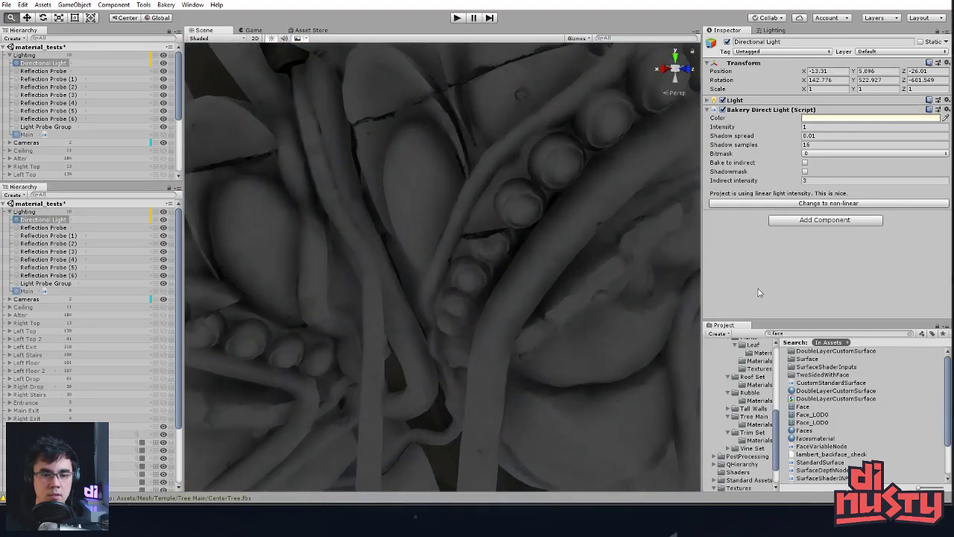
Rotate the Directional Light to illuminate the shaded stone face and check the roots around it
{"action": "scroll", "coordinate": [489, 269], "scroll_direction": "down", "scroll_amount": 5}
{"action": "left_click_drag", "start_coordinate": [488, 269], "coordinate": [477, 219], "text": "alt"}
{"action": "left_click_drag", "start_coordinate": [528, 264], "coordinate": [400, 228]}
{"action": "scroll", "coordinate": [400, 227], "scroll_direction": "up", "scroll_amount": 4}
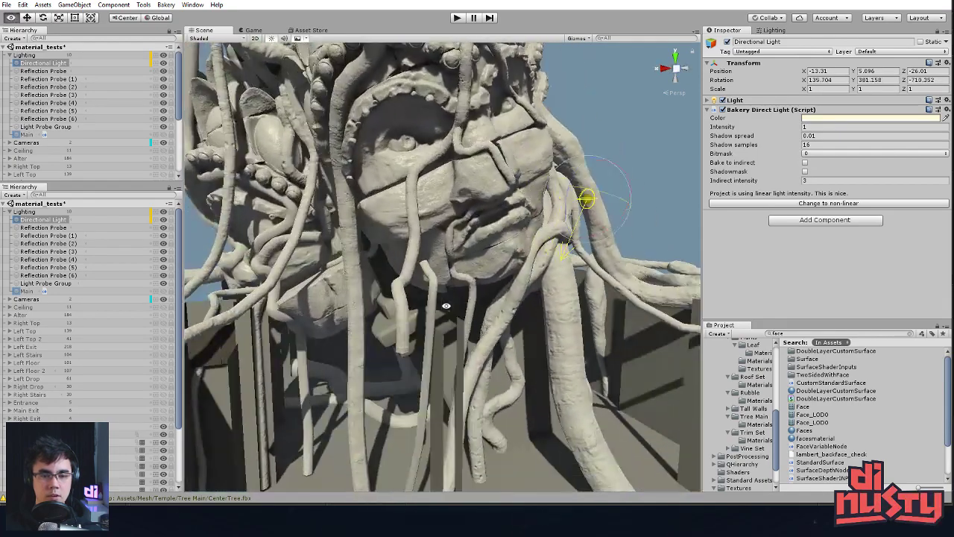
{"action": "middle_click_drag", "start_coordinate": [436, 271], "coordinate": [537, 311]}
{"action": "scroll", "coordinate": [538, 311], "scroll_direction": "down", "scroll_amount": 4}
{"action": "left_click_drag", "start_coordinate": [538, 312], "coordinate": [291, 232], "text": "alt"}
{"action": "scroll", "coordinate": [558, 278], "scroll_direction": "up", "scroll_amount": 3}
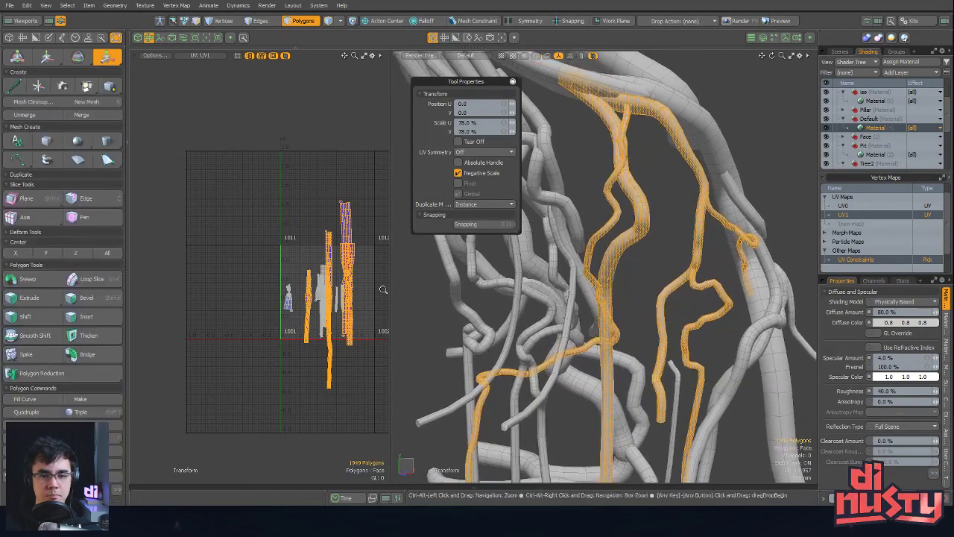
Switch to Modo, end the UV scaling and select the whole thin root whose open end stops short of the thicker root
{"action": "left_click_drag", "start_coordinate": [383, 289], "coordinate": [309, 274], "text": "ctrl+alt"}
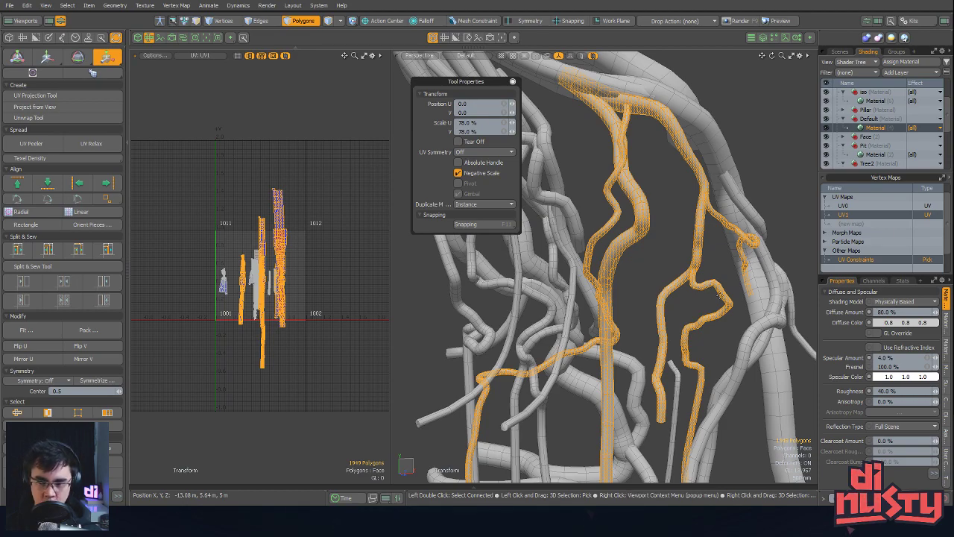
{"action": "key", "text": "alt"}
{"action": "left_click_drag", "start_coordinate": [689, 277], "coordinate": [631, 304], "text": "alt"}
{"action": "key", "text": "q"}
{"action": "double_click", "coordinate": [626, 305]}
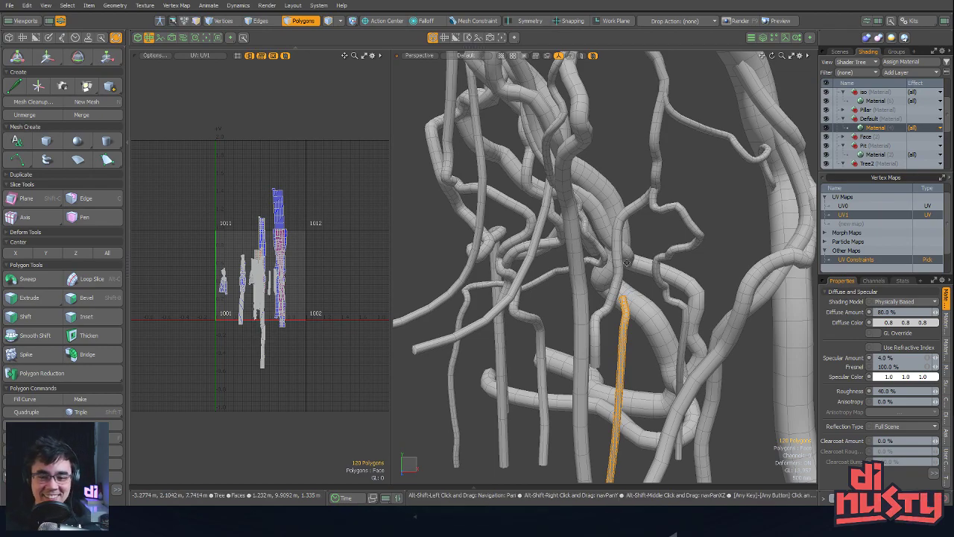
{"action": "scroll", "coordinate": [641, 270], "scroll_direction": "up", "scroll_amount": 4}
{"action": "left_click_drag", "start_coordinate": [653, 273], "coordinate": [653, 318], "text": "alt"}
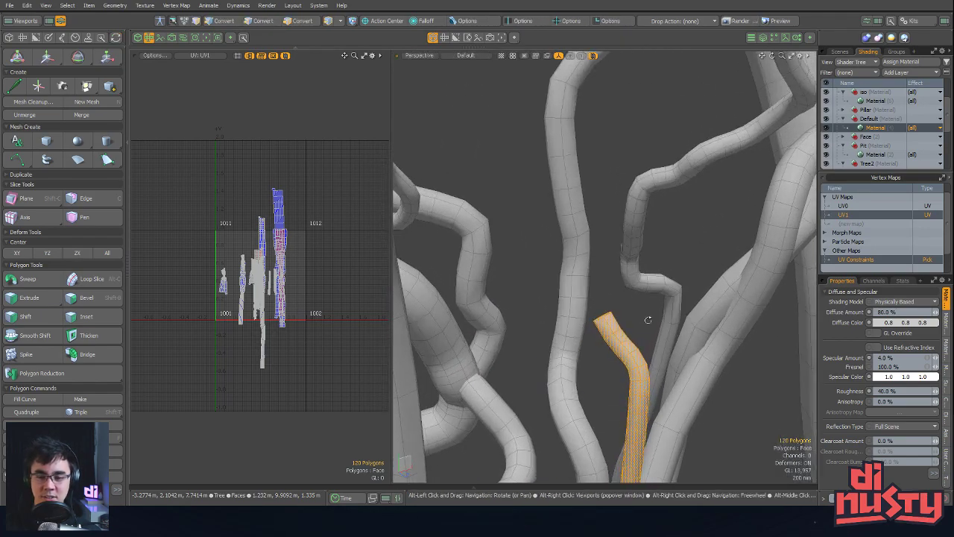
Move the six vertices of the thin root's open end 565 mm in Z into the adjoining root, using the Selection action center
{"action": "key", "text": "1"}
{"action": "mouse_move", "coordinate": [615, 305]}
{"action": "middle_mouse_down"}
{"action": "mouse_move", "coordinate": [590, 320]}
{"action": "mouse_move", "coordinate": [614, 317]}
{"action": "middle_mouse_up"}
{"action": "scroll", "coordinate": [646, 309], "scroll_direction": "up", "scroll_amount": 2}
{"action": "left_click_drag", "start_coordinate": [646, 309], "coordinate": [552, 246], "text": "alt"}
{"action": "key", "text": "w"}
{"action": "key", "text": "alt+s"}
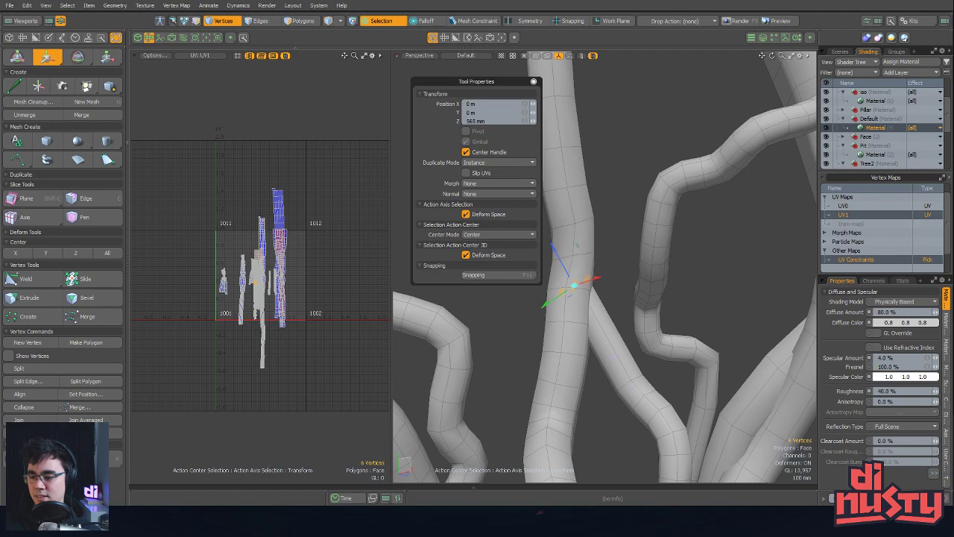
{"action": "key", "text": "alt+Tab"}
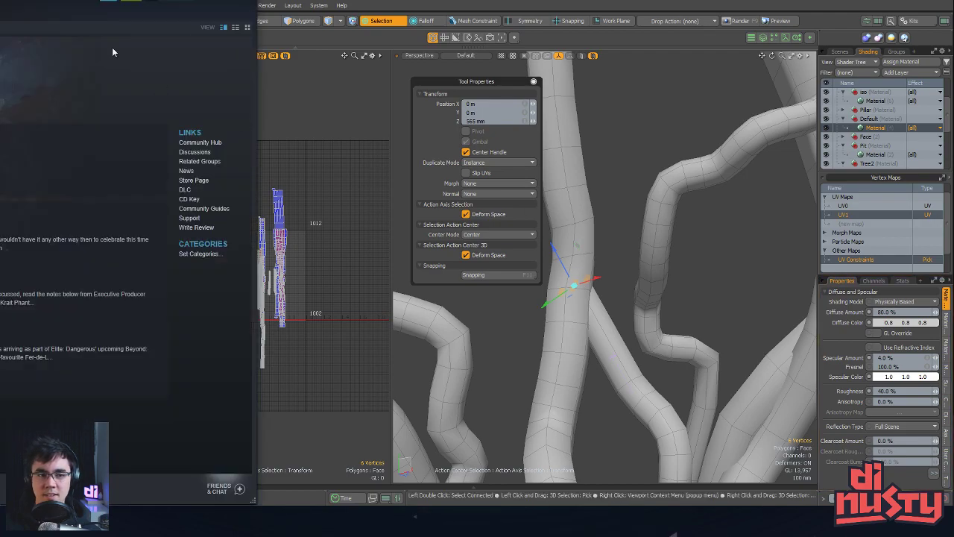
{"action": "left_click_drag", "start_coordinate": [256, 29], "coordinate": [15, 50]}
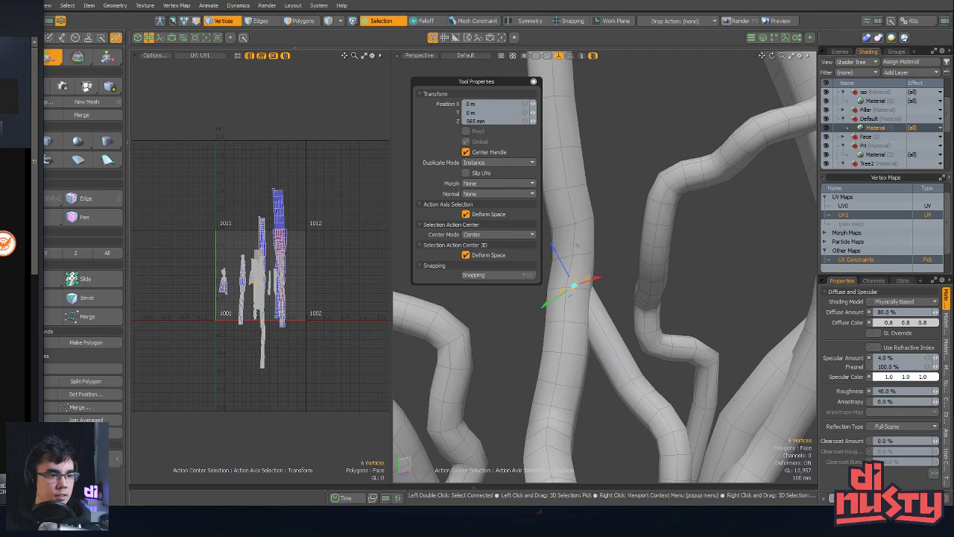
{"action": "left_click_drag", "start_coordinate": [490, 99], "coordinate": [0, 101]}
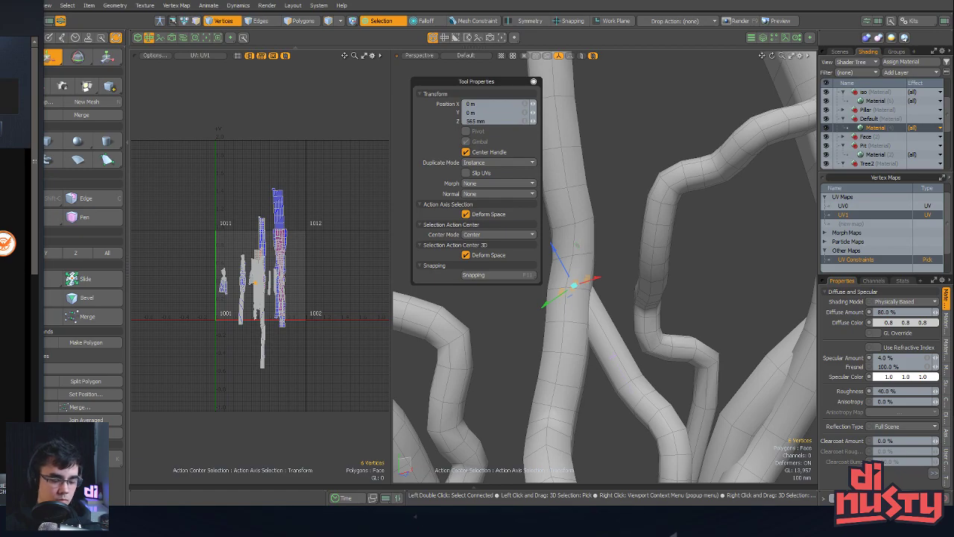
End the vertex move, clear the vertex selection and inspect the root islands in the UV view
{"action": "left_click_drag", "start_coordinate": [681, 281], "coordinate": [656, 349], "text": "alt+shift"}
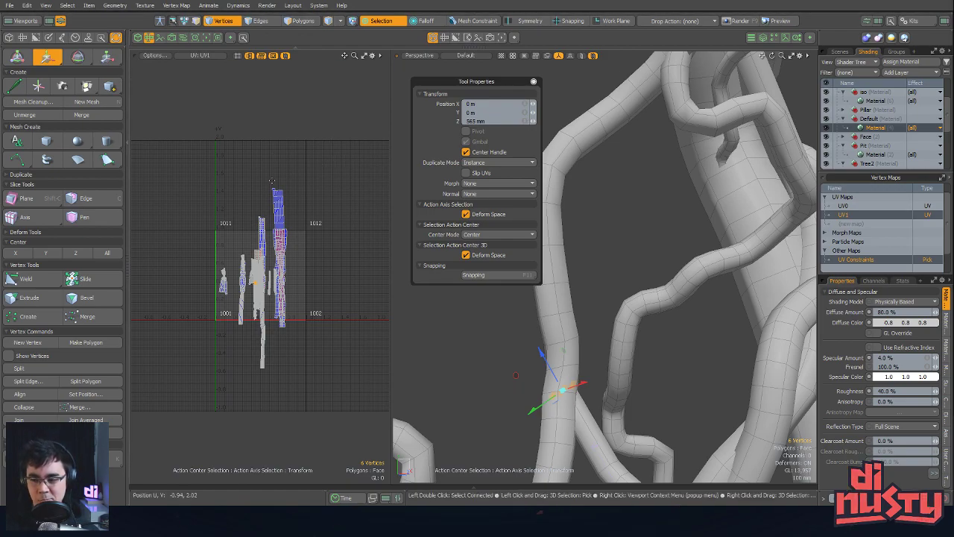
{"action": "left_click_drag", "start_coordinate": [324, 294], "coordinate": [348, 277], "text": "alt"}
{"action": "left_click_drag", "start_coordinate": [349, 277], "coordinate": [367, 284], "text": "alt"}
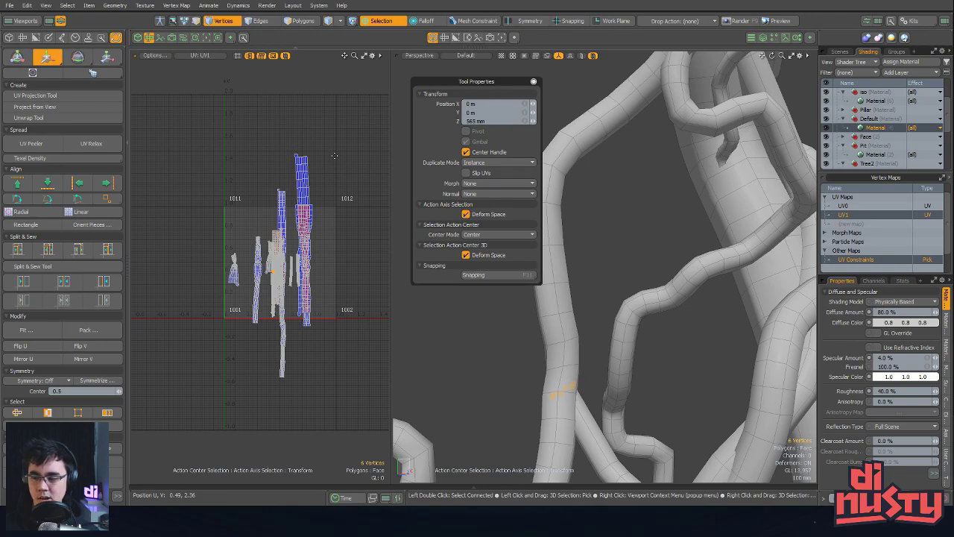
{"action": "left_click_drag", "start_coordinate": [317, 238], "coordinate": [338, 221], "text": "alt"}
{"action": "key", "text": "space"}
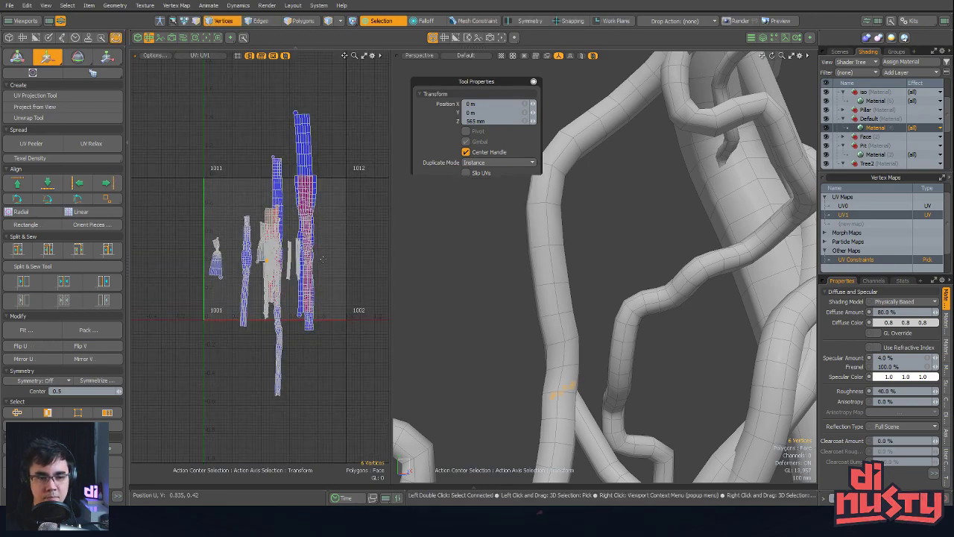
{"action": "left_click", "coordinate": [316, 265]}
{"action": "left_click_drag", "start_coordinate": [316, 265], "coordinate": [347, 279], "text": "alt"}
{"action": "scroll", "coordinate": [344, 269], "scroll_direction": "up", "scroll_amount": 3}
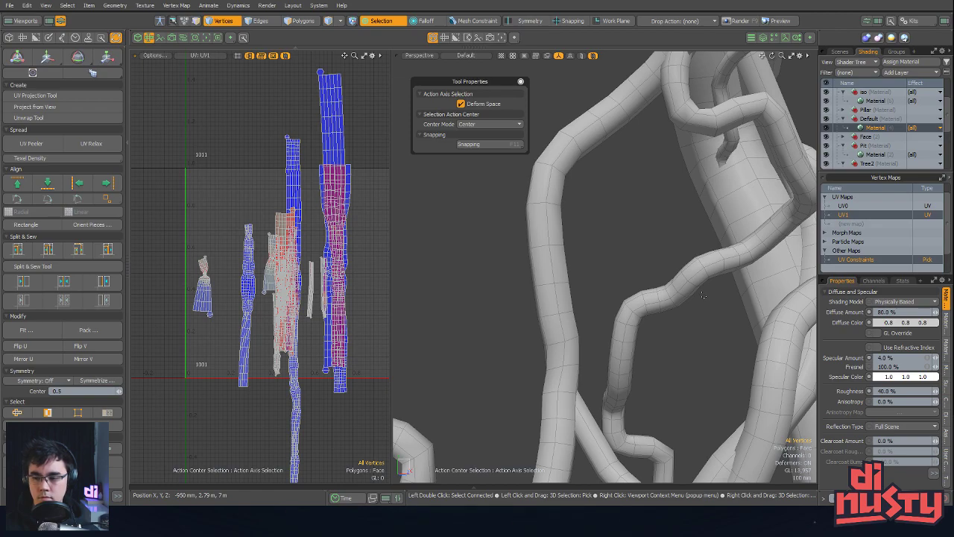
Add an edge loop around the root near its pointed end with Loop Slice
{"action": "left_click_drag", "start_coordinate": [349, 273], "coordinate": [354, 293], "text": "alt+shift"}
{"action": "left_click_drag", "start_coordinate": [634, 287], "coordinate": [612, 287], "text": "ctrl+alt"}
{"action": "left_click_drag", "start_coordinate": [612, 287], "coordinate": [589, 283], "text": "ctrl+alt"}
{"action": "left_click_drag", "start_coordinate": [589, 283], "coordinate": [697, 309], "text": "alt"}
{"action": "left_click", "coordinate": [674, 289]}
{"action": "key", "text": "2"}
{"action": "left_click", "coordinate": [676, 292]}
{"action": "key", "text": "shift+a"}
{"action": "key", "text": "alt+c"}
{"action": "left_click_drag", "start_coordinate": [557, 314], "coordinate": [490, 321]}
{"action": "key", "text": "w"}
{"action": "key", "text": "q"}
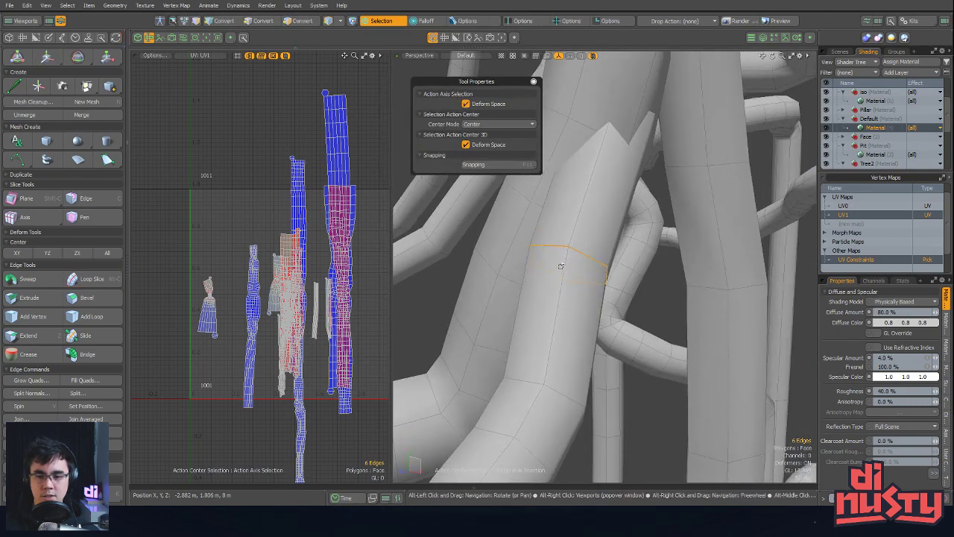
Move the selected six-edge loop to adjust the shape of the root's end
{"action": "key", "text": "w"}
{"action": "left_click_drag", "start_coordinate": [565, 298], "coordinate": [593, 292], "text": "alt"}
{"action": "left_click_drag", "start_coordinate": [594, 292], "coordinate": [679, 279]}
{"action": "key", "text": "q"}
Isolate the connected root by hiding everything else, and select one lengthwise edge loop along it
{"action": "key", "text": "3"}
{"action": "double_click", "coordinate": [613, 307]}
{"action": "left_click_drag", "start_coordinate": [651, 309], "coordinate": [575, 300], "text": "ctrl+alt"}
{"action": "key", "text": "shift+h"}
{"action": "key", "text": "2"}
{"action": "left_click", "coordinate": [615, 119]}
{"action": "left_click_drag", "start_coordinate": [608, 142], "coordinate": [651, 229], "text": "alt"}
{"action": "double_click", "coordinate": [677, 130]}
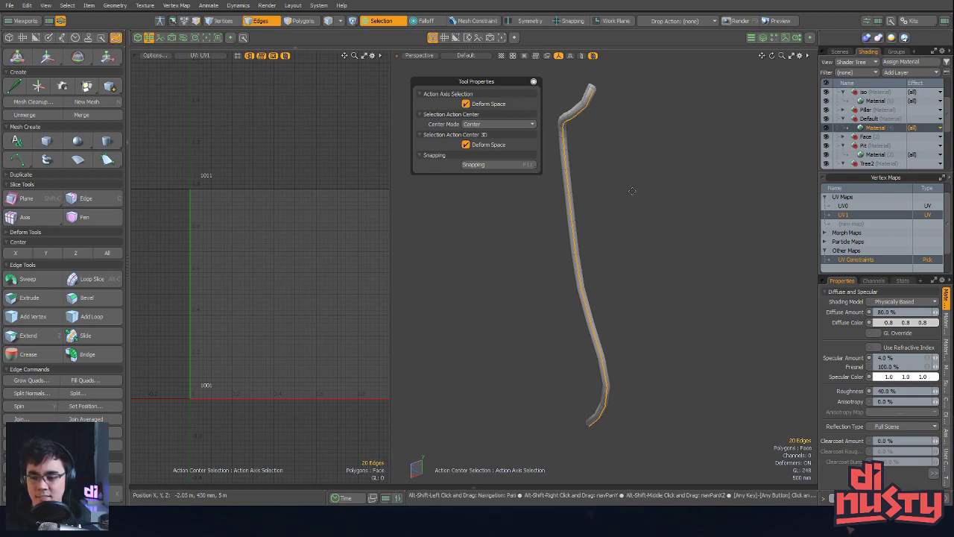
Add the edges around both end caps of the isolated root to the lengthwise seam selection
{"action": "left_click_drag", "start_coordinate": [617, 209], "coordinate": [550, 260], "text": "alt+shift"}
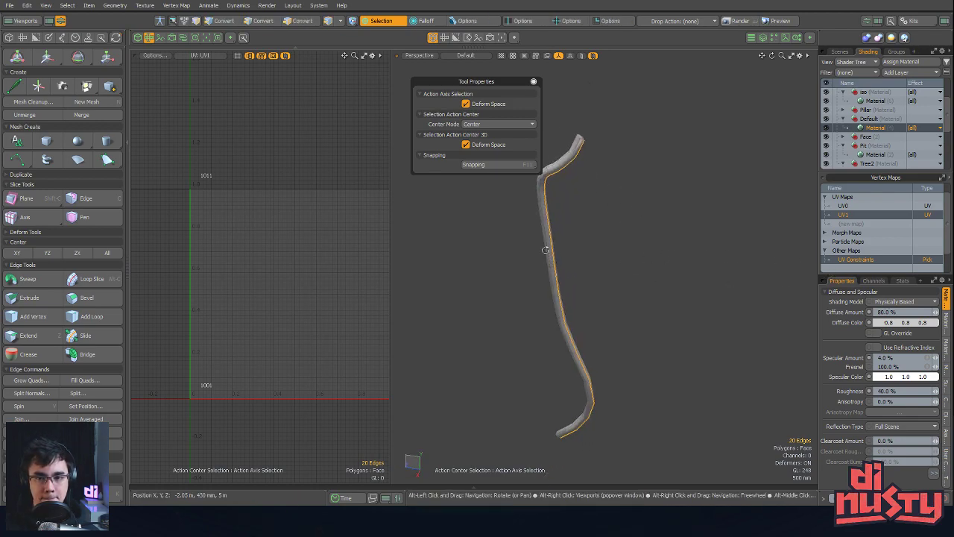
{"action": "scroll", "coordinate": [571, 160], "scroll_direction": "up", "scroll_amount": 5}
{"action": "left_click_drag", "start_coordinate": [678, 183], "coordinate": [661, 239], "text": "alt"}
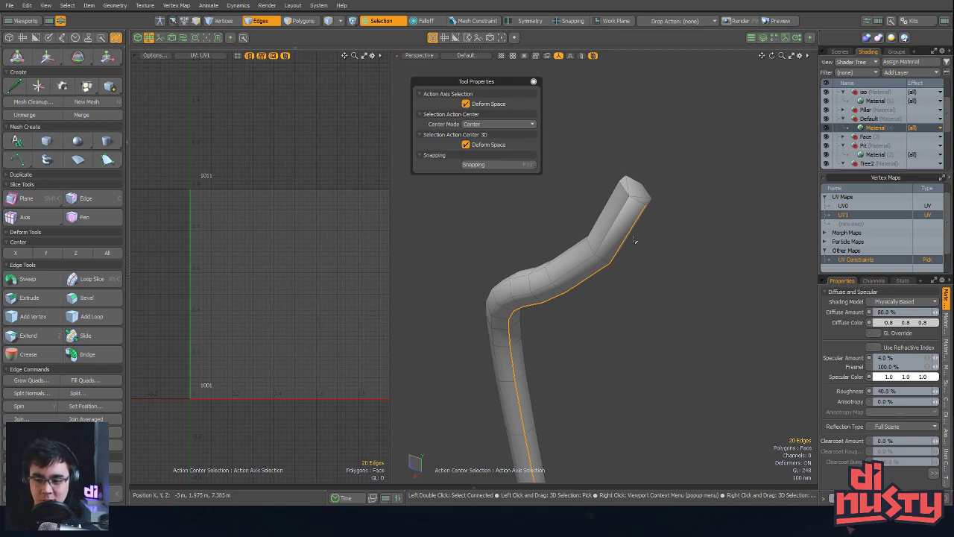
{"action": "left_click_drag", "start_coordinate": [609, 256], "coordinate": [594, 212], "text": "alt"}
{"action": "right_click_drag", "start_coordinate": [592, 169], "coordinate": [673, 228], "text": "shift"}
{"action": "left_click_drag", "start_coordinate": [673, 228], "coordinate": [616, 254], "text": "ctrl+alt"}
{"action": "left_click_drag", "start_coordinate": [616, 253], "coordinate": [592, 313], "text": "alt"}
{"action": "left_click_drag", "start_coordinate": [592, 313], "coordinate": [607, 272], "text": "ctrl+alt"}
{"action": "left_click_drag", "start_coordinate": [668, 201], "coordinate": [633, 232], "text": "alt"}
{"action": "left_click", "coordinate": [662, 343], "text": "shift"}
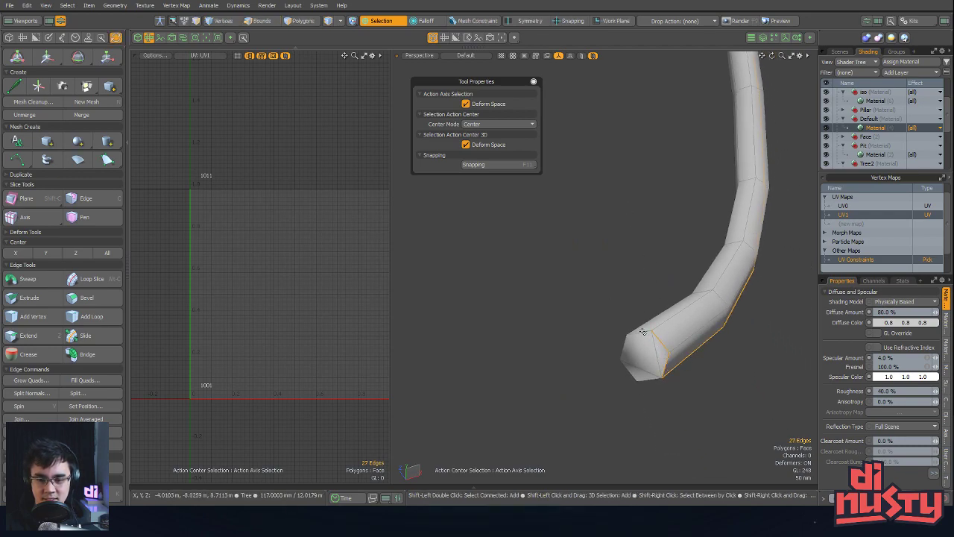
{"action": "left_click_drag", "start_coordinate": [630, 379], "coordinate": [706, 307], "text": "alt"}
{"action": "key", "text": "shift+a"}
Examine the selected seam edges along the isolated root and at both of its ends
{"action": "left_click_drag", "start_coordinate": [637, 280], "coordinate": [563, 316], "text": "alt"}
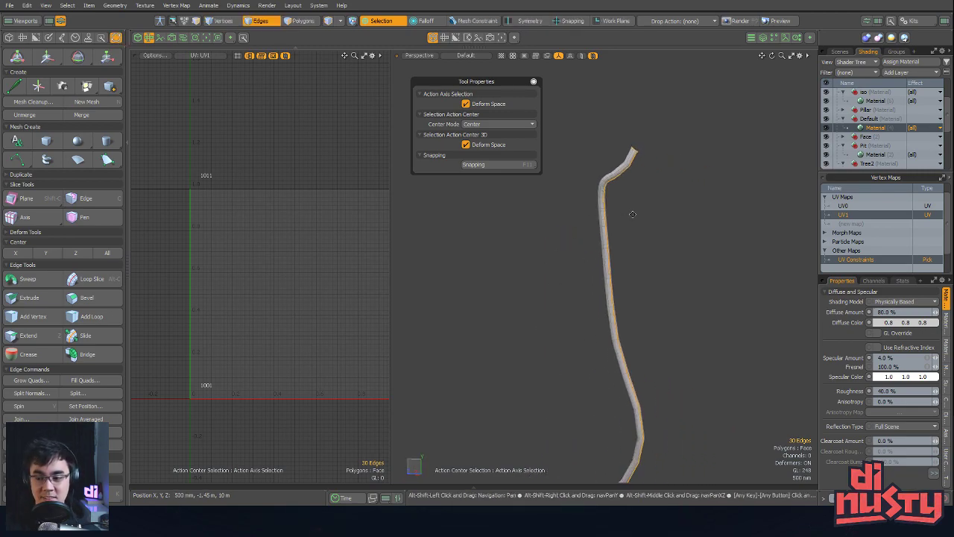
{"action": "left_click_drag", "start_coordinate": [632, 214], "coordinate": [650, 301], "text": "alt"}
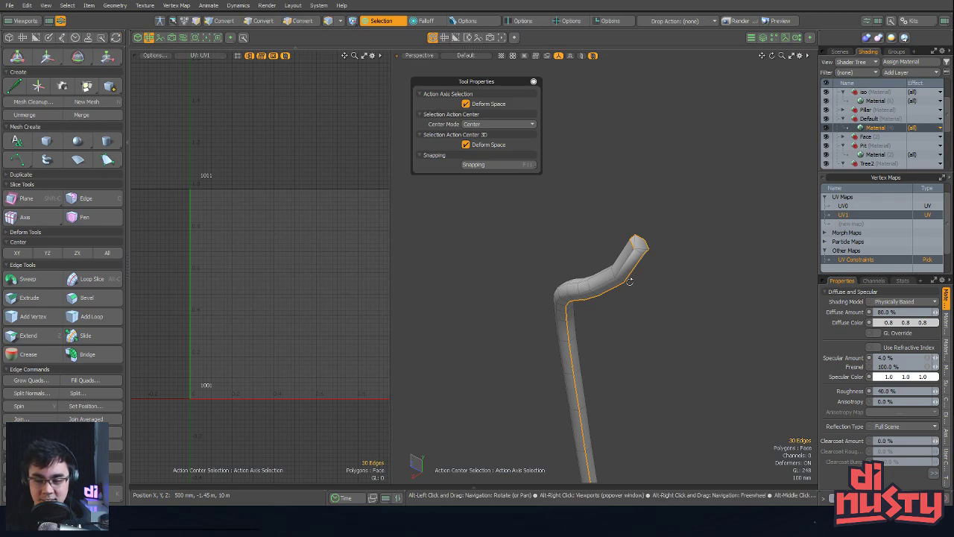
{"action": "left_click_drag", "start_coordinate": [629, 281], "coordinate": [612, 296], "text": "ctrl+alt"}
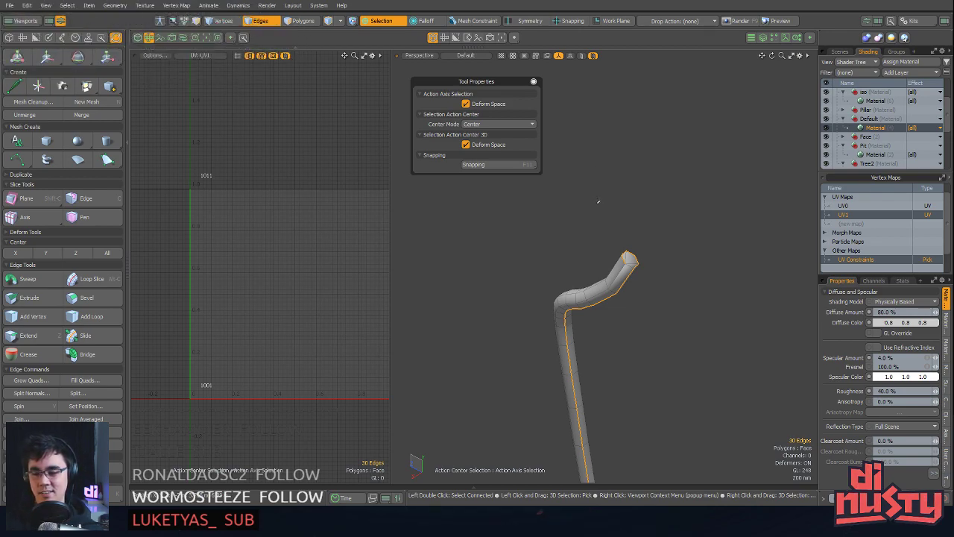
{"action": "left_click_drag", "start_coordinate": [621, 255], "coordinate": [721, 191], "text": "alt"}
{"action": "scroll", "coordinate": [571, 304], "scroll_direction": "up", "scroll_amount": 5}
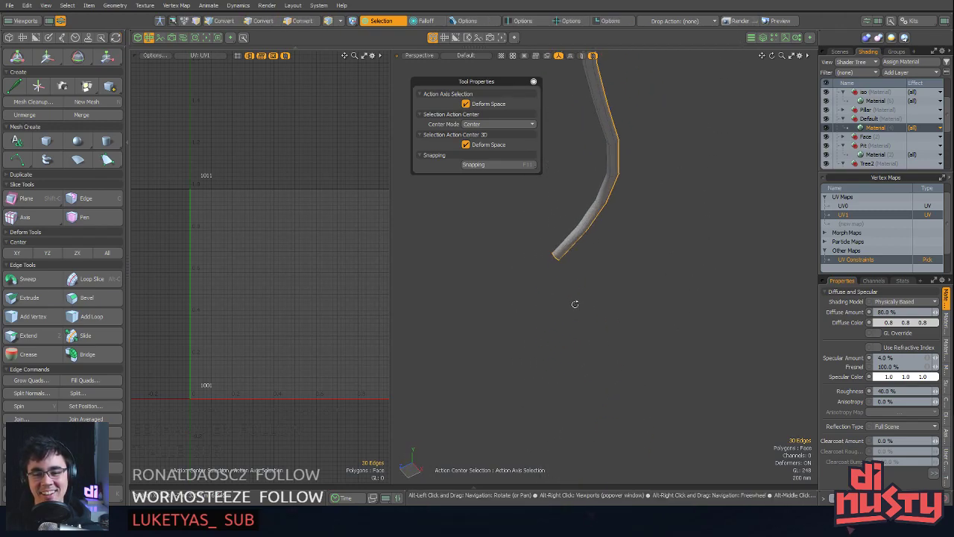
{"action": "left_click_drag", "start_coordinate": [452, 335], "coordinate": [651, 301], "text": "alt+shift"}
{"action": "left_click_drag", "start_coordinate": [651, 301], "coordinate": [603, 302], "text": "ctrl+alt"}
{"action": "key", "text": "a"}
{"action": "left_click_drag", "start_coordinate": [676, 211], "coordinate": [601, 315], "text": "alt"}
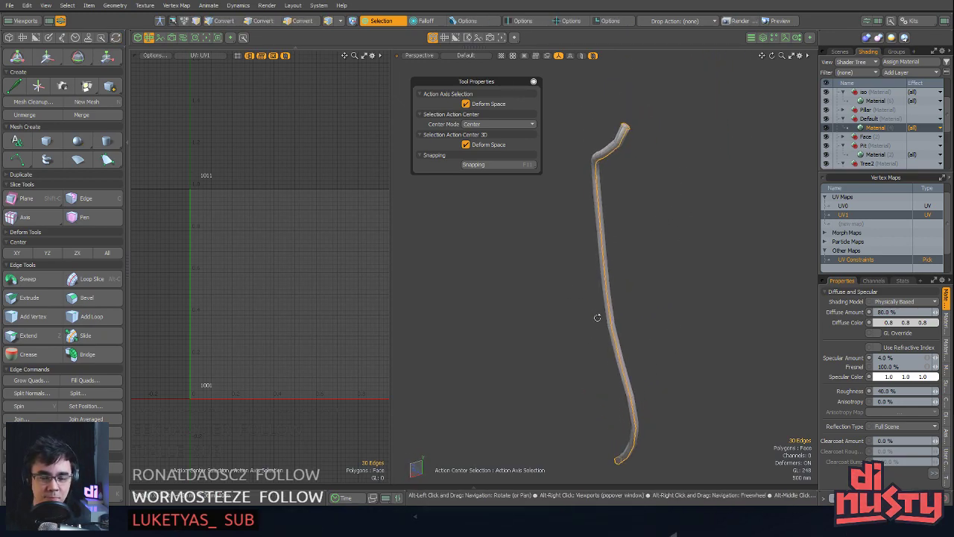
{"action": "left_click_drag", "start_coordinate": [559, 349], "coordinate": [660, 250], "text": "alt"}
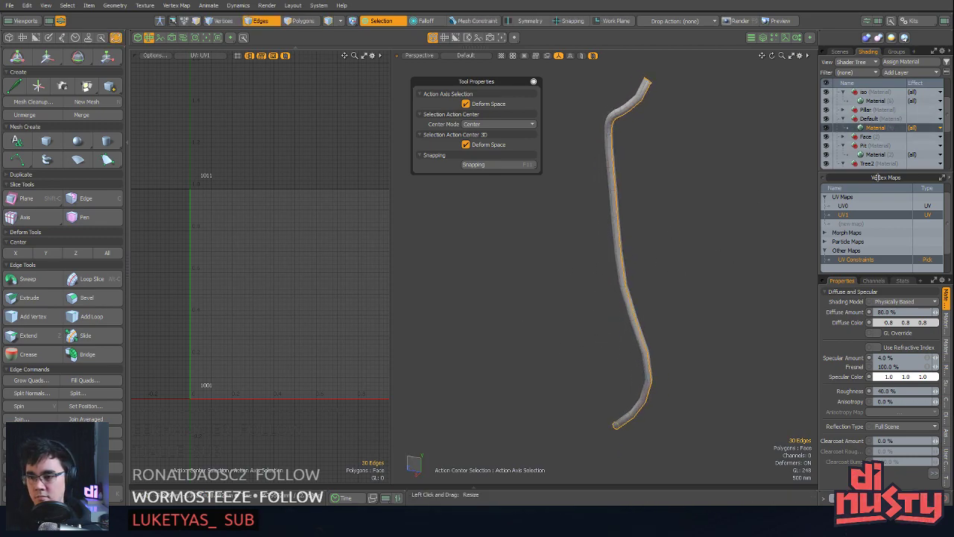
Make UV0 the active UV map and unwrap the isolated root along the selected seam edges
{"action": "left_click", "coordinate": [844, 205]}
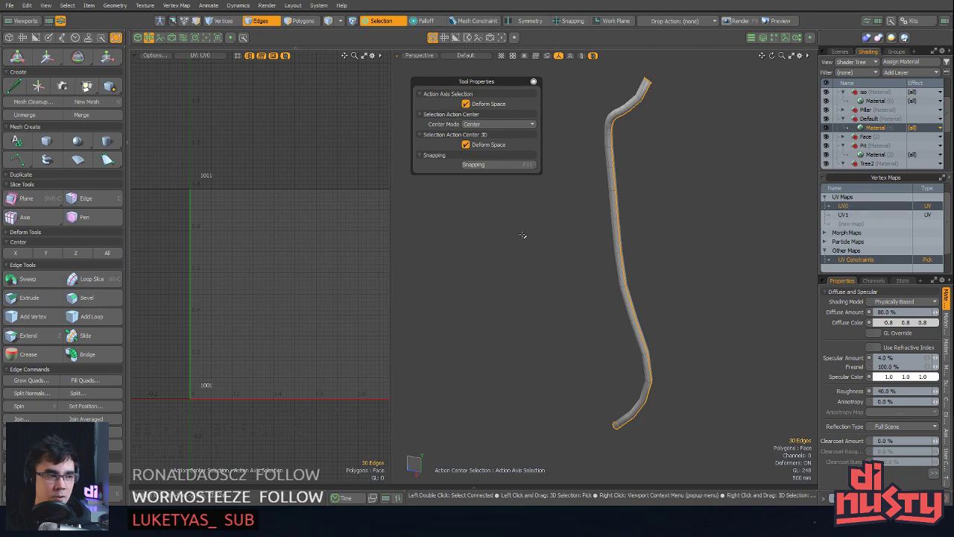
{"action": "left_click_drag", "start_coordinate": [317, 320], "coordinate": [281, 280], "text": "alt"}
{"action": "scroll", "coordinate": [281, 279], "scroll_direction": "down", "scroll_amount": 1}
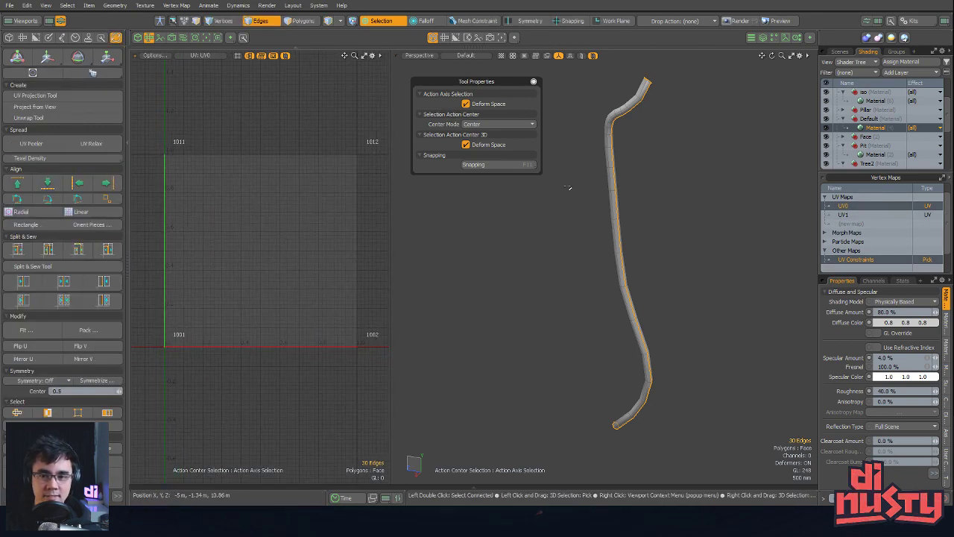
{"action": "left_click_drag", "start_coordinate": [763, 215], "coordinate": [790, 213], "text": "alt"}
{"action": "left_click_drag", "start_coordinate": [607, 208], "coordinate": [634, 229], "text": "alt+shift"}
{"action": "left_click_drag", "start_coordinate": [180, 146], "coordinate": [186, 183], "text": "alt+shift"}
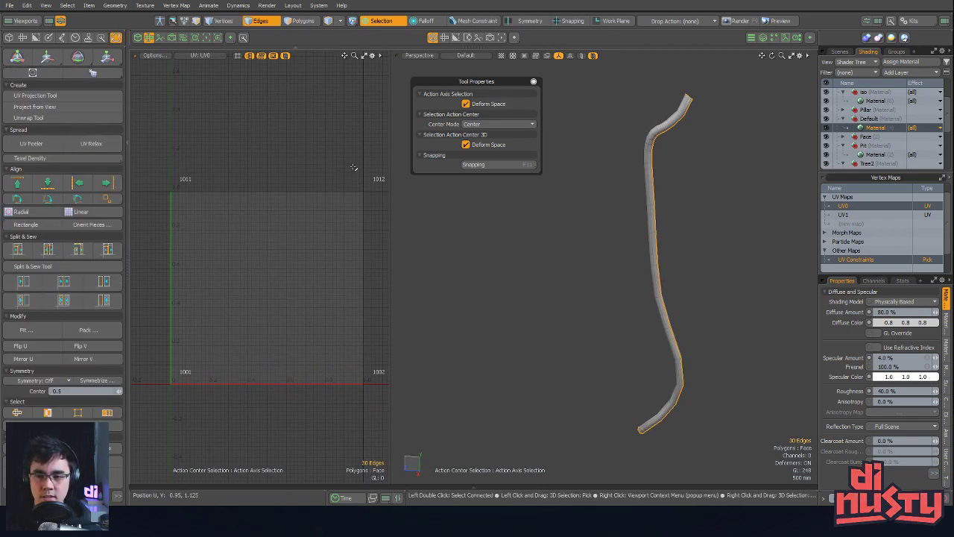
{"action": "left_click", "coordinate": [40, 118]}
{"action": "left_click", "coordinate": [294, 270]}
{"action": "key", "text": "space"}
{"action": "key", "text": "shift+a"}
{"action": "scroll", "coordinate": [294, 271], "scroll_direction": "up", "scroll_amount": 3}
{"action": "key", "text": "e"}
{"action": "left_click_drag", "start_coordinate": [281, 222], "coordinate": [298, 277]}
{"action": "key", "text": "ctrl+z"}
{"action": "key", "text": "space"}
Rotate the root's whole UV0 island by -80° in polygon mode so it stands upright
{"action": "key", "text": "3"}
{"action": "key", "text": "e"}
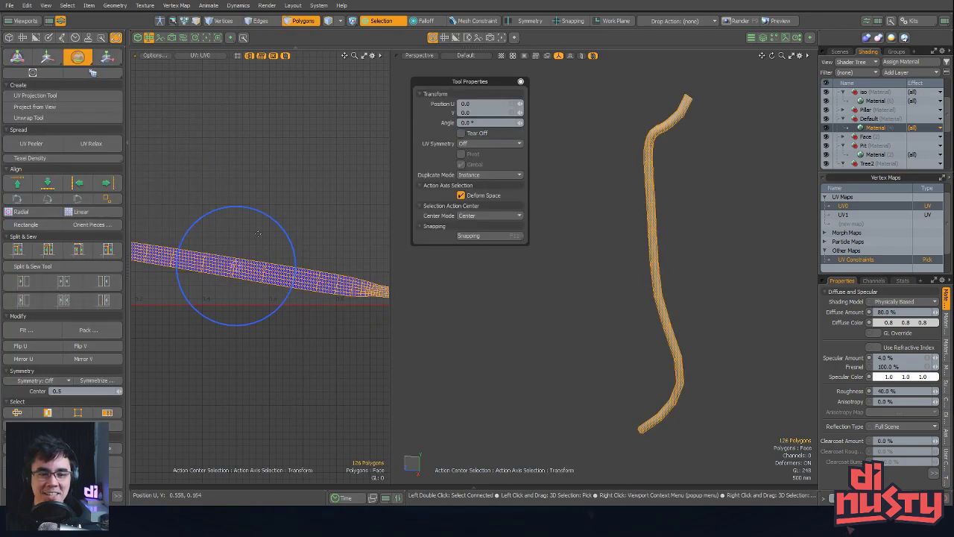
{"action": "left_click_drag", "start_coordinate": [269, 216], "coordinate": [301, 292]}
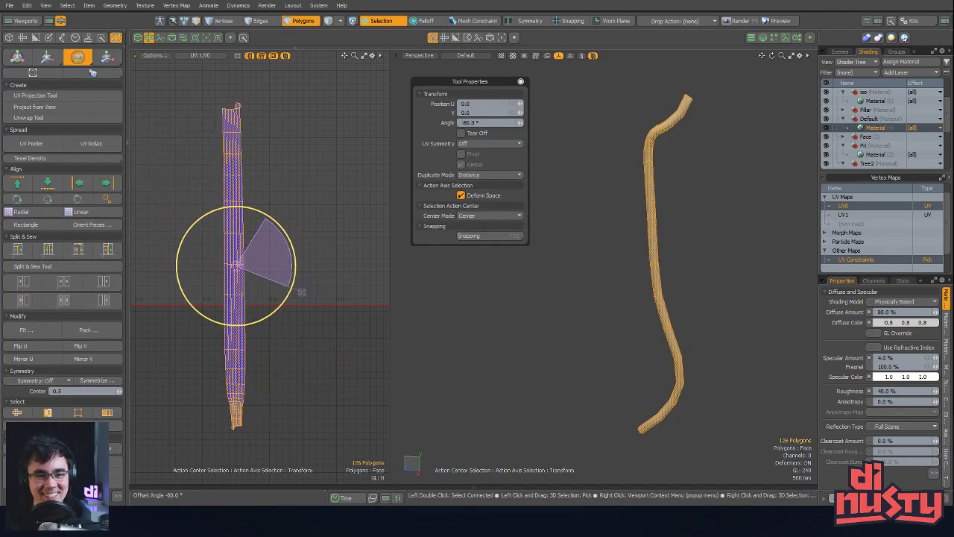
{"action": "key", "text": "space"}
Move the upright root island within the UV0 layout and clear the polygon selection
{"action": "scroll", "coordinate": [294, 250], "scroll_direction": "down", "scroll_amount": 3}
{"action": "key", "text": "w"}
{"action": "left_click_drag", "start_coordinate": [295, 231], "coordinate": [322, 210]}
{"action": "key", "text": "w"}
{"action": "key", "text": "space"}
{"action": "left_click", "coordinate": [322, 210]}
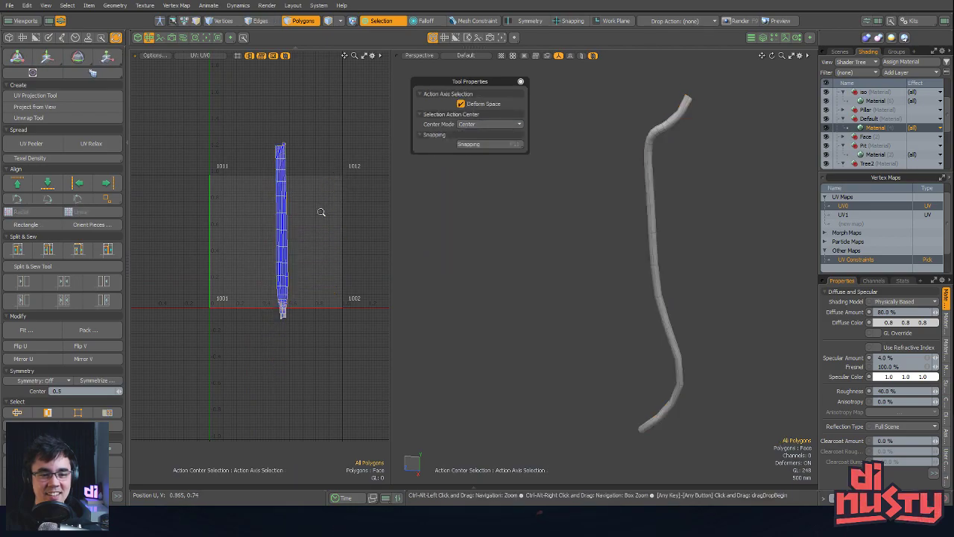
Examine the unwrapped root strip in UV0 and compare it with the isolated root mesh
{"action": "scroll", "coordinate": [321, 211], "scroll_direction": "up", "scroll_amount": 2}
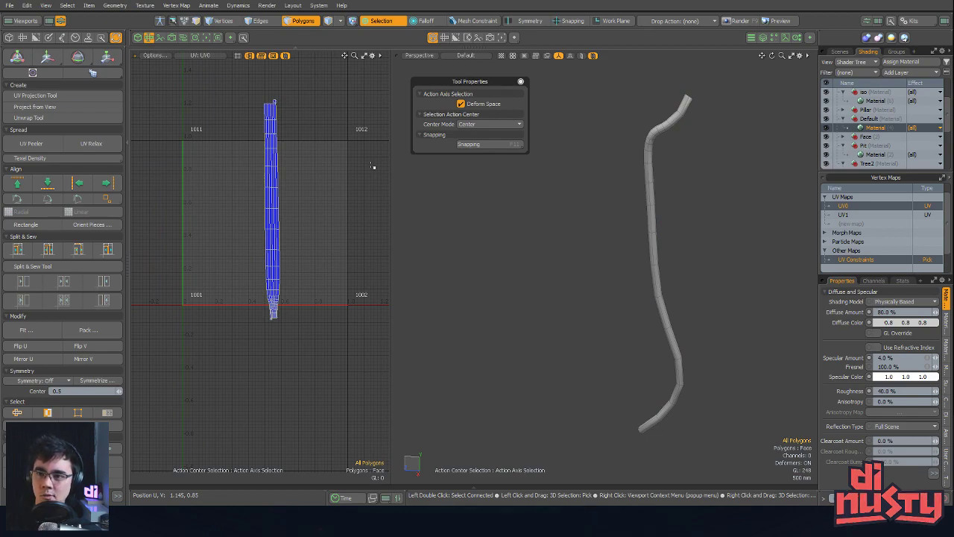
{"action": "left_click_drag", "start_coordinate": [322, 199], "coordinate": [344, 224], "text": "alt"}
{"action": "left_click_drag", "start_coordinate": [690, 252], "coordinate": [631, 253], "text": "alt"}
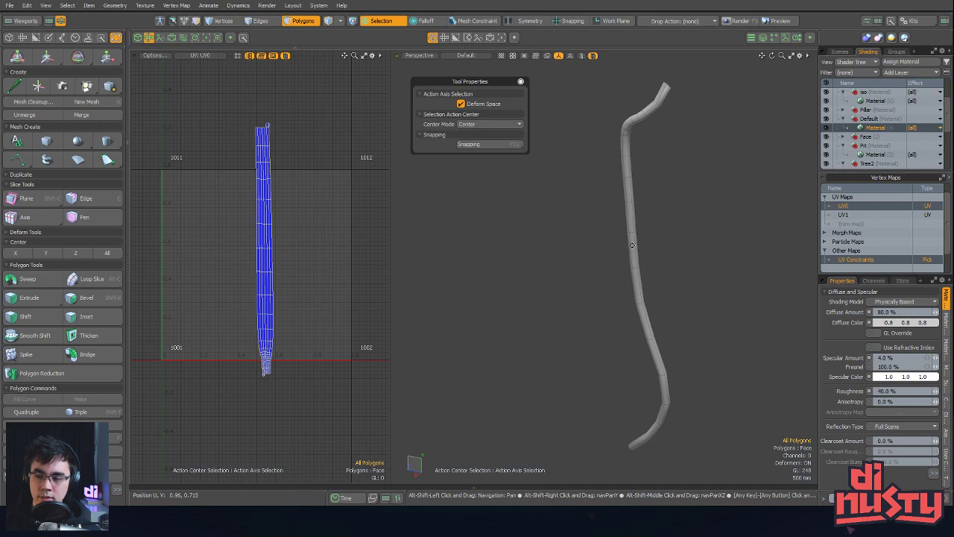
{"action": "left_click_drag", "start_coordinate": [625, 236], "coordinate": [611, 275], "text": "alt"}
{"action": "left_click_drag", "start_coordinate": [540, 284], "coordinate": [514, 277], "text": "alt"}
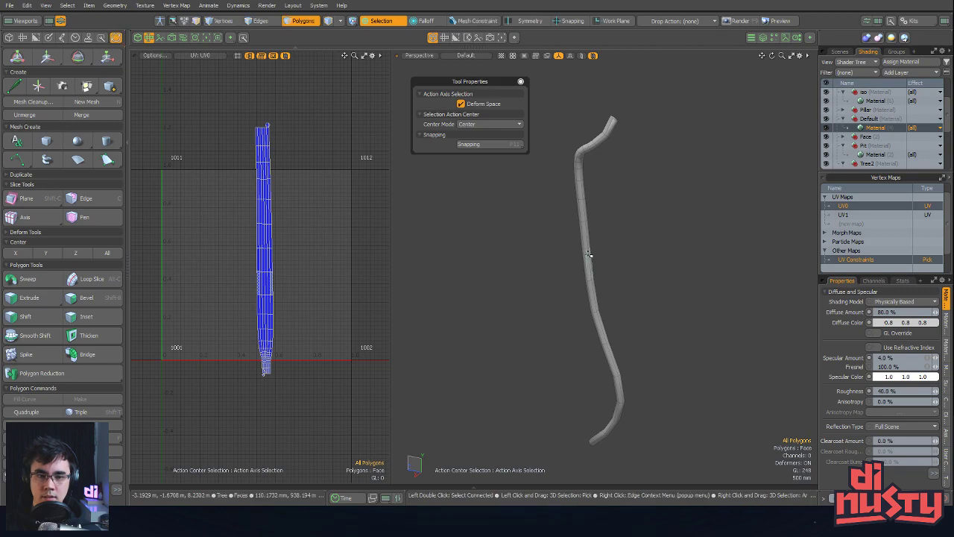
{"action": "double_click", "coordinate": [270, 268]}
{"action": "left_click", "coordinate": [305, 274]}
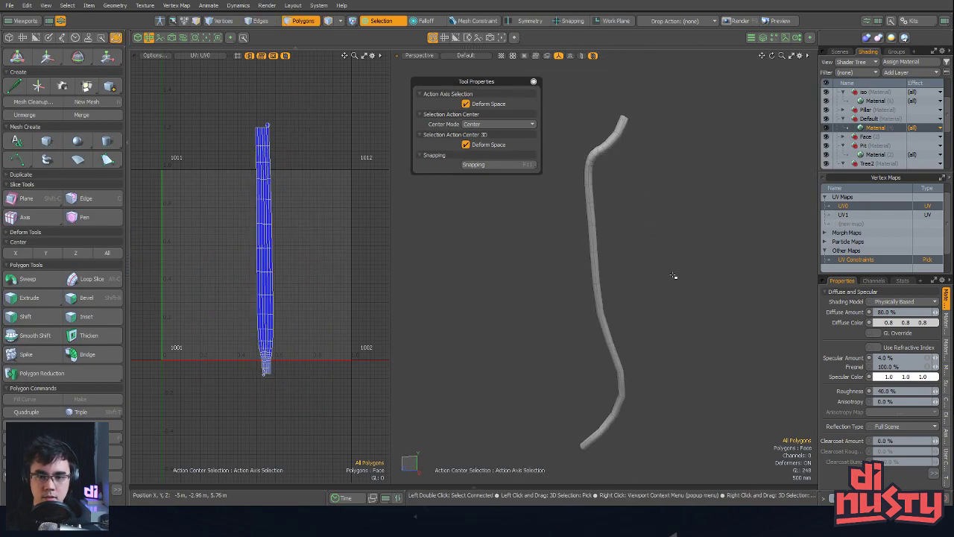
Select all polygons of the isolated, unwrapped root and unhide the rest of the tree mesh
{"action": "mouse_move", "coordinate": [248, 238]}
{"action": "left_mouse_down"}
{"action": "mouse_move", "coordinate": [273, 234]}
{"action": "mouse_move", "coordinate": [287, 249]}
{"action": "left_mouse_up"}
{"action": "key", "text": "]"}
{"action": "left_click_drag", "start_coordinate": [642, 270], "coordinate": [741, 316], "text": "alt"}
{"action": "key", "text": "u"}
{"action": "scroll", "coordinate": [663, 266], "scroll_direction": "down", "scroll_amount": 4}
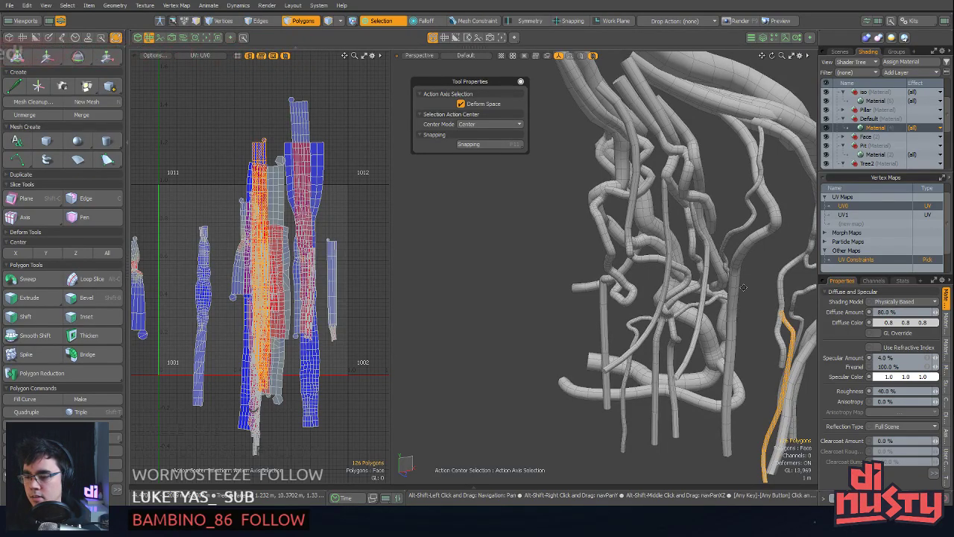
Examine the branching roots around the selected root from several angles in the full tree mesh
{"action": "left_click_drag", "start_coordinate": [744, 281], "coordinate": [609, 268], "text": "alt"}
{"action": "scroll", "coordinate": [693, 273], "scroll_direction": "down", "scroll_amount": 4}
{"action": "scroll", "coordinate": [667, 269], "scroll_direction": "up", "scroll_amount": 4}
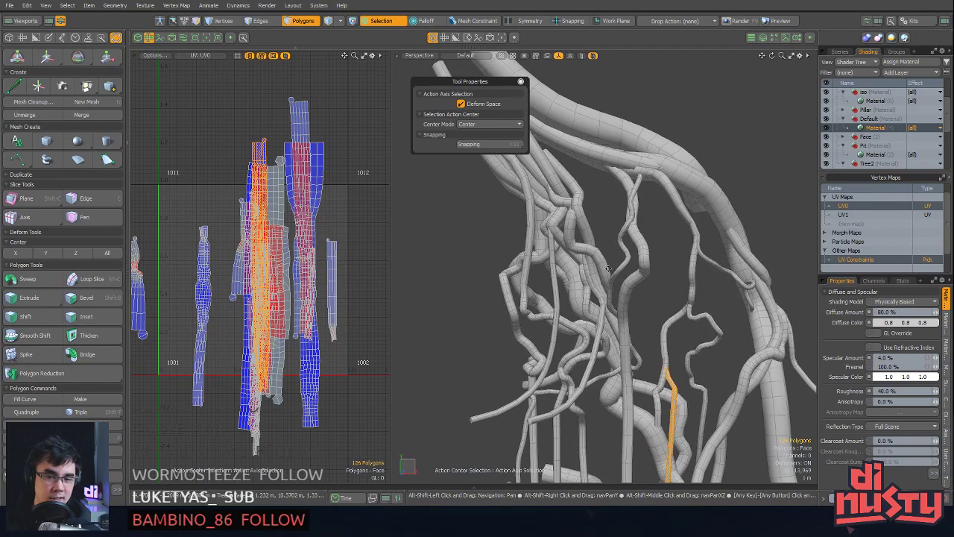
{"action": "scroll", "coordinate": [608, 269], "scroll_direction": "up", "scroll_amount": 3}
{"action": "left_click_drag", "start_coordinate": [652, 303], "coordinate": [678, 285], "text": "alt"}
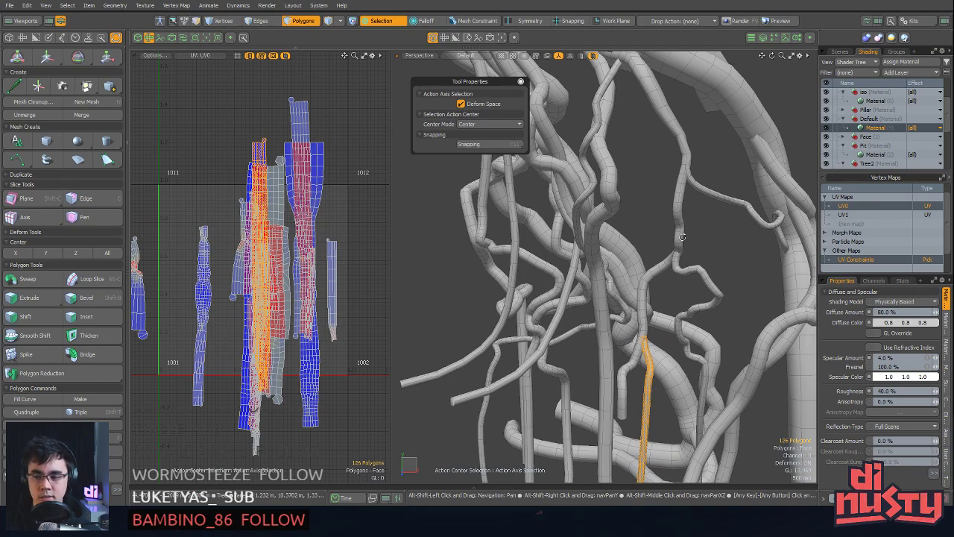
{"action": "scroll", "coordinate": [682, 237], "scroll_direction": "down", "scroll_amount": 4}
{"action": "left_click_drag", "start_coordinate": [675, 237], "coordinate": [577, 188], "text": "alt"}
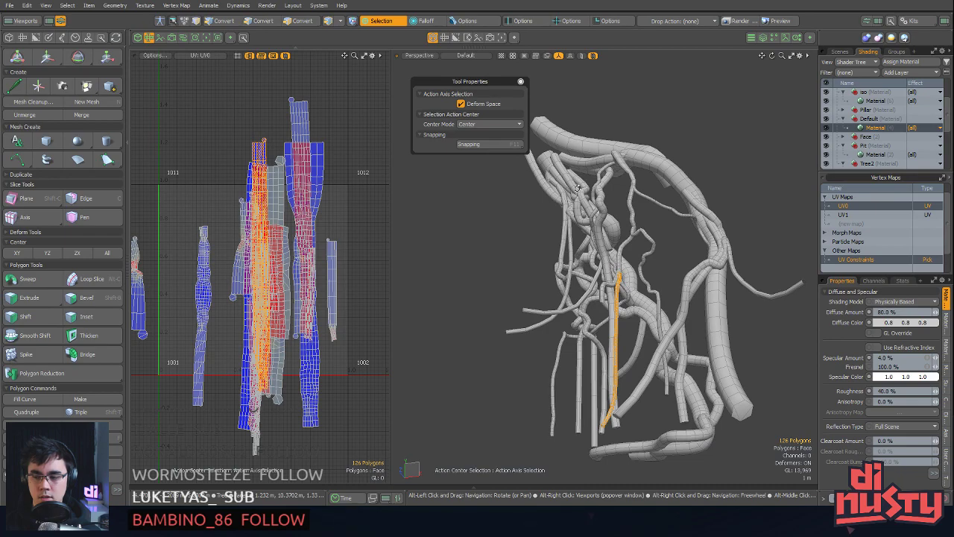
{"action": "scroll", "coordinate": [624, 245], "scroll_direction": "up", "scroll_amount": 5}
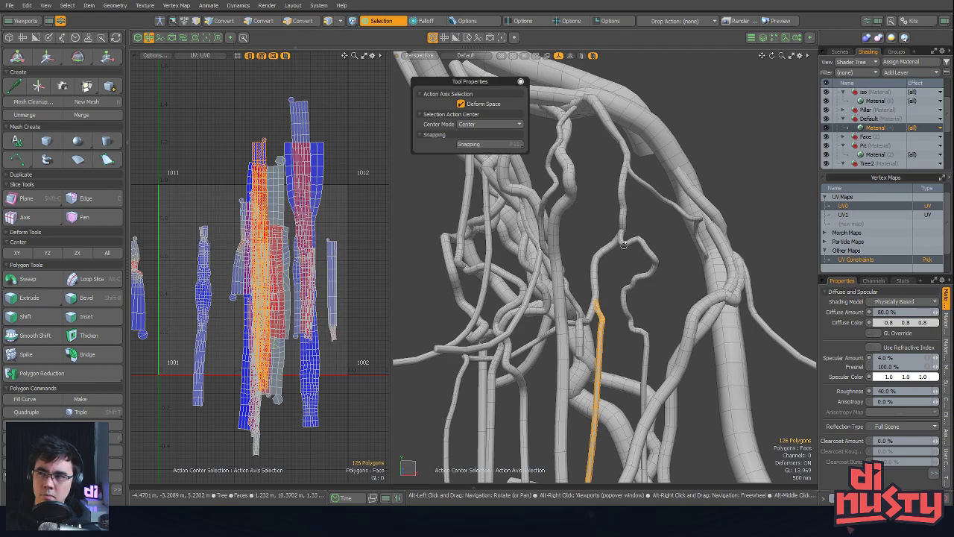
{"action": "left_click_drag", "start_coordinate": [624, 244], "coordinate": [675, 217], "text": "alt"}
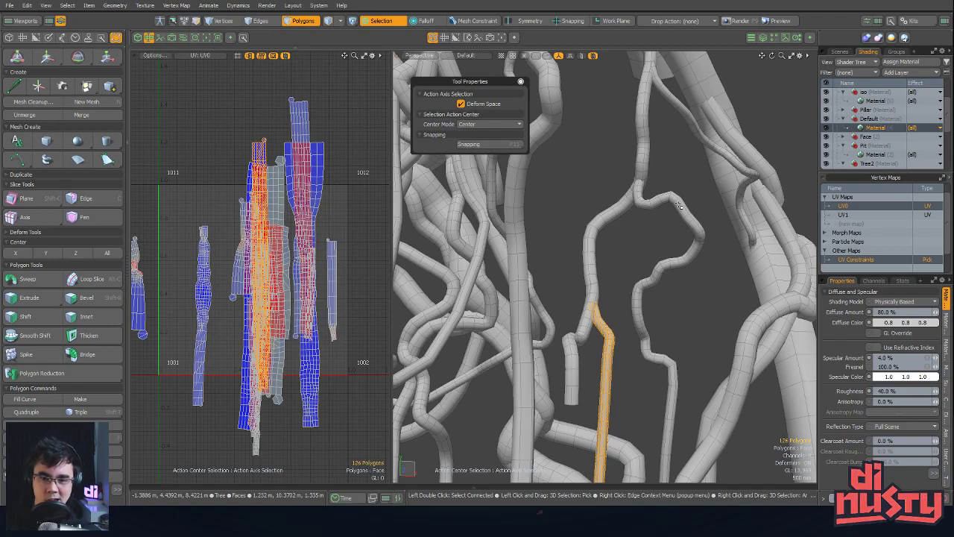
{"action": "left_click_drag", "start_coordinate": [622, 287], "coordinate": [571, 285], "text": "alt"}
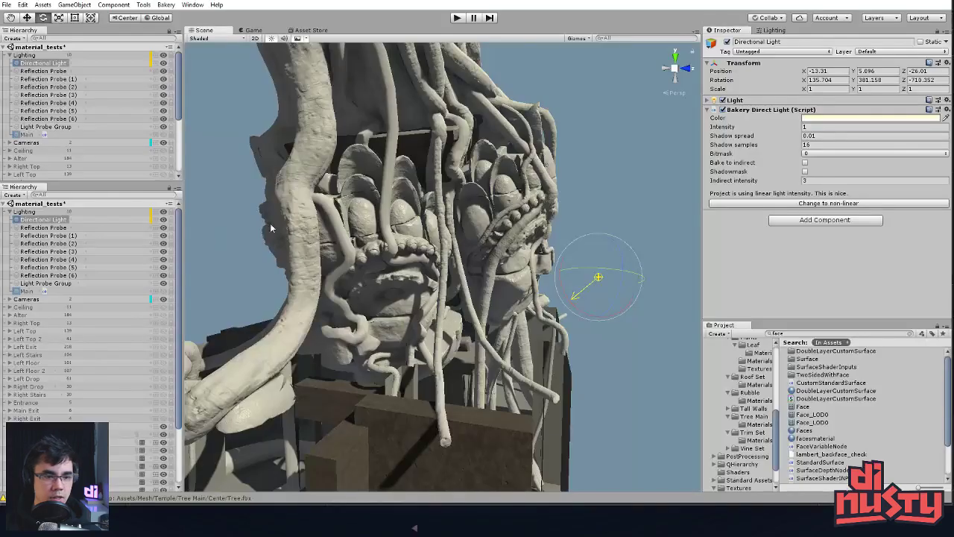
Switch to Unity and inspect how the tree roots hang over the stone faces
{"action": "left_click_drag", "start_coordinate": [417, 216], "coordinate": [303, 219], "text": "alt"}
{"action": "right_click_drag", "start_coordinate": [302, 219], "coordinate": [428, 324], "text": "alt"}
{"action": "left_click_drag", "start_coordinate": [428, 324], "coordinate": [555, 370], "text": "alt"}
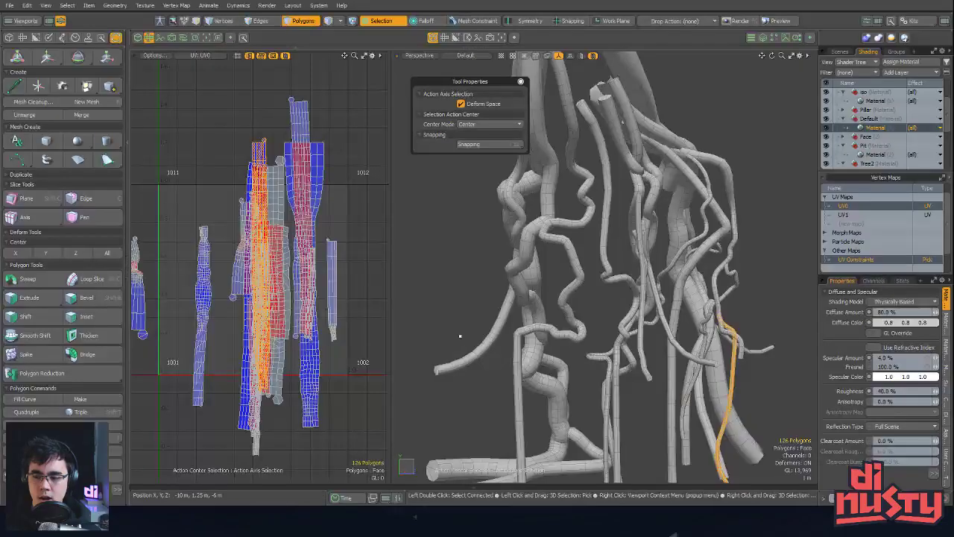
Add the winding vines in the middle of the tree to the polygon selection and isolate the selected vines
{"action": "left_click_drag", "start_coordinate": [565, 324], "coordinate": [589, 322], "text": "alt"}
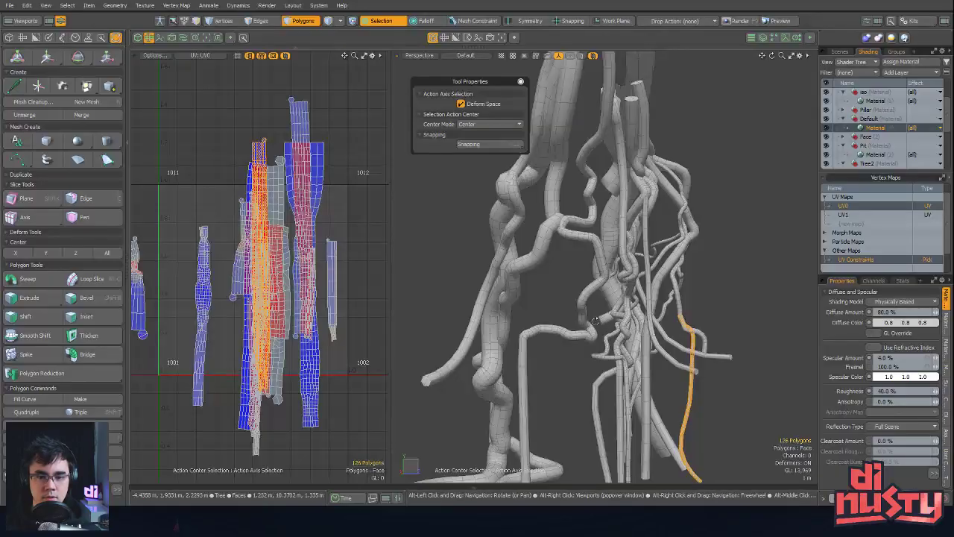
{"action": "left_click_drag", "start_coordinate": [596, 321], "coordinate": [584, 289], "text": "alt"}
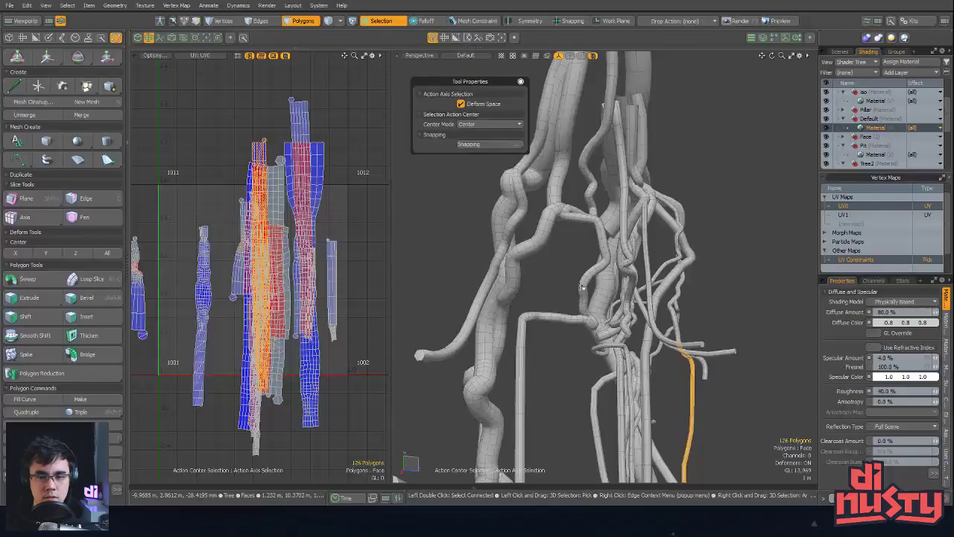
{"action": "left_click_drag", "start_coordinate": [567, 317], "coordinate": [514, 245], "text": "alt"}
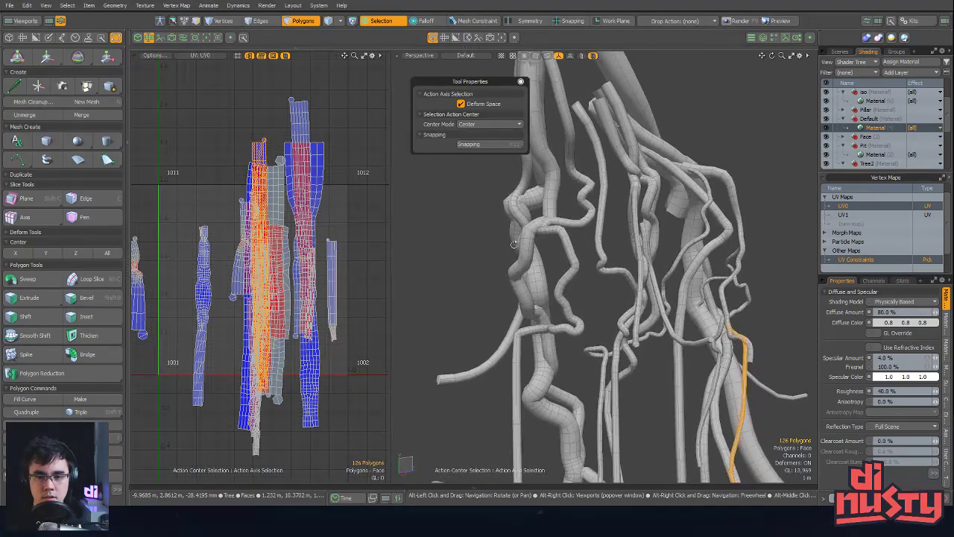
{"action": "double_click", "coordinate": [575, 269], "text": "shift"}
{"action": "double_click", "coordinate": [627, 275], "text": "shift"}
{"action": "left_click_drag", "start_coordinate": [627, 277], "coordinate": [666, 279], "text": "alt"}
{"action": "key", "text": "shift+h"}
{"action": "left_click", "coordinate": [666, 281]}
{"action": "double_click", "coordinate": [640, 298]}
Select the lengthwise edges running along the vine as far as its sharp bend
{"action": "left_click_drag", "start_coordinate": [638, 307], "coordinate": [589, 283], "text": "alt"}
{"action": "scroll", "coordinate": [589, 328], "scroll_direction": "up", "scroll_amount": 3}
{"action": "key", "text": "2"}
{"action": "left_click", "coordinate": [588, 237]}
{"action": "left_click", "coordinate": [591, 246], "text": "shift"}
{"action": "left_click_drag", "start_coordinate": [594, 239], "coordinate": [664, 155], "text": "alt"}
{"action": "left_click_drag", "start_coordinate": [647, 361], "coordinate": [693, 238], "text": "alt+shift"}
{"action": "right_click", "coordinate": [684, 264], "text": "shift"}
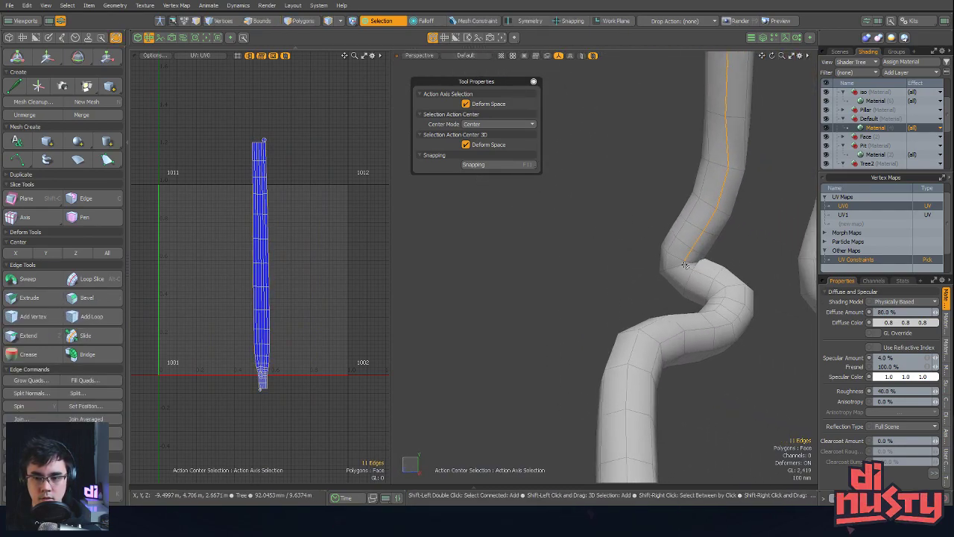
Delete the overlapping polygons on the inside of the vine's sharp bend
{"action": "scroll", "coordinate": [685, 266], "scroll_direction": "up", "scroll_amount": 5}
{"action": "key", "text": "3"}
{"action": "left_click", "coordinate": [687, 268]}
{"action": "key", "text": "2"}
{"action": "key", "text": "3"}
{"action": "right_click_drag", "start_coordinate": [791, 259], "coordinate": [791, 233]}
{"action": "scroll", "coordinate": [786, 245], "scroll_direction": "up", "scroll_amount": 4}
{"action": "mouse_move", "coordinate": [786, 245]}
{"action": "left_mouse_down", "text": "alt"}
{"action": "mouse_move", "coordinate": [602, 274]}
{"action": "mouse_move", "coordinate": [571, 285]}
{"action": "mouse_move", "coordinate": [582, 298]}
{"action": "left_mouse_up", "text": "alt"}
{"action": "left_click", "coordinate": [596, 333], "text": "ctrl"}
Move the corner vertex of the opening in the bend by about 30 mm in Y and -22 mm in Z
{"action": "left_click_drag", "start_coordinate": [595, 333], "coordinate": [624, 348], "text": "alt"}
{"action": "left_click_drag", "start_coordinate": [613, 284], "coordinate": [705, 322], "text": "alt"}
{"action": "key", "text": "1"}
{"action": "key", "text": "w"}
{"action": "left_click_drag", "start_coordinate": [580, 303], "coordinate": [550, 302], "text": "alt"}
{"action": "left_click_drag", "start_coordinate": [507, 342], "coordinate": [650, 310], "text": "alt"}
{"action": "key", "text": "q"}
{"action": "key", "text": "w"}
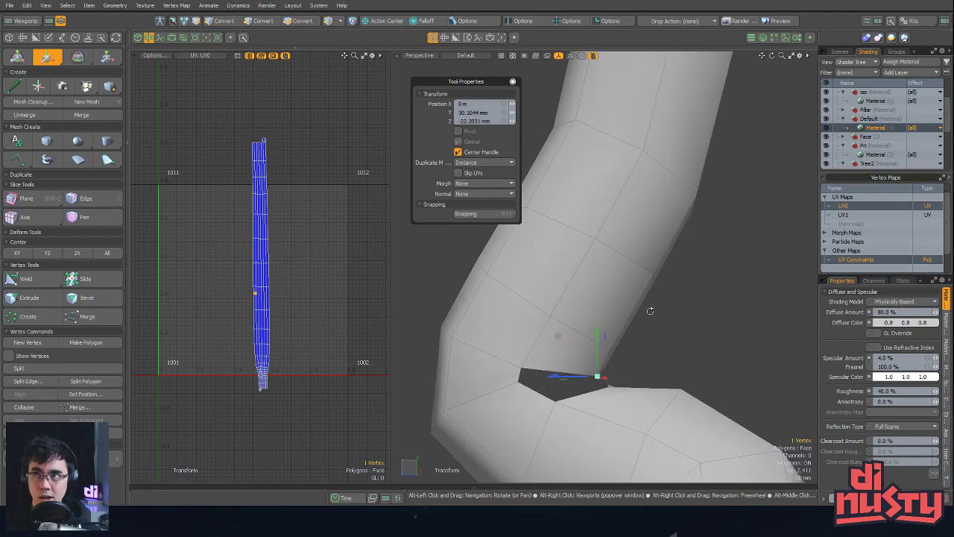
Select the border edges around the opening in the bend and clear the selection
{"action": "left_click_drag", "start_coordinate": [650, 312], "coordinate": [596, 325], "text": "alt"}
{"action": "key", "text": "q"}
{"action": "key", "text": "2"}
{"action": "double_click", "coordinate": [642, 319]}
{"action": "left_click_drag", "start_coordinate": [699, 332], "coordinate": [541, 350], "text": "alt"}
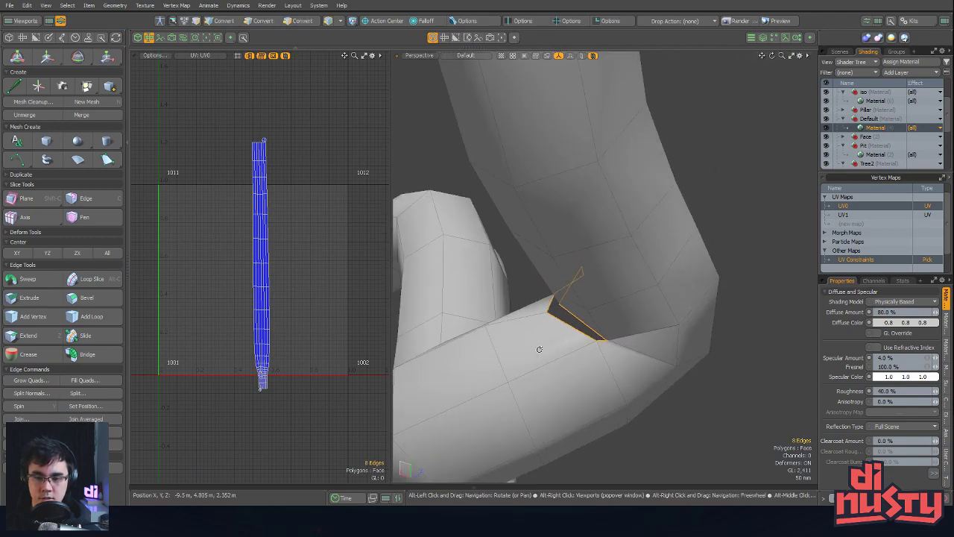
{"action": "left_click", "coordinate": [715, 171]}
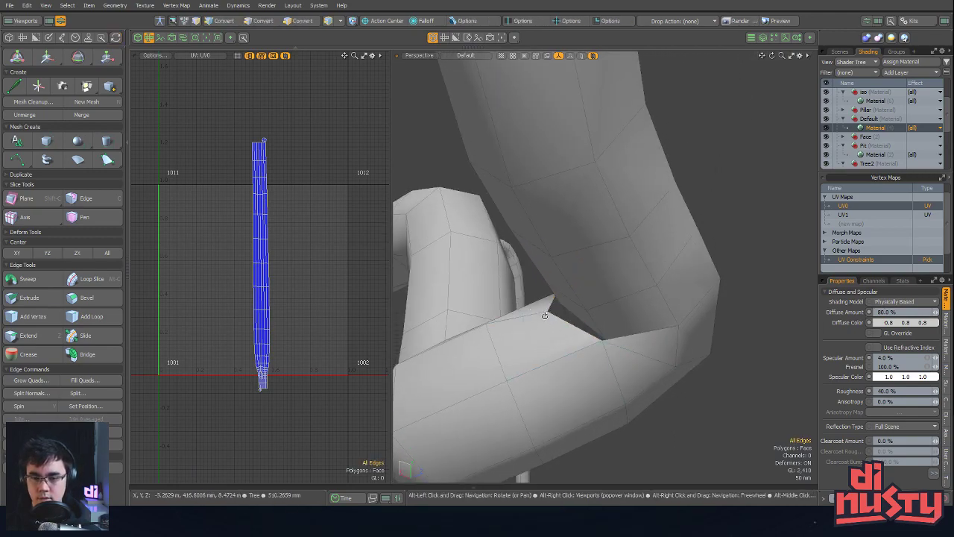
Turn on snapping and select the two overlapping vertices at the corner of the opening
{"action": "left_click_drag", "start_coordinate": [627, 349], "coordinate": [556, 300], "text": "alt"}
{"action": "scroll", "coordinate": [556, 301], "scroll_direction": "up", "scroll_amount": 3}
{"action": "key", "text": "1"}
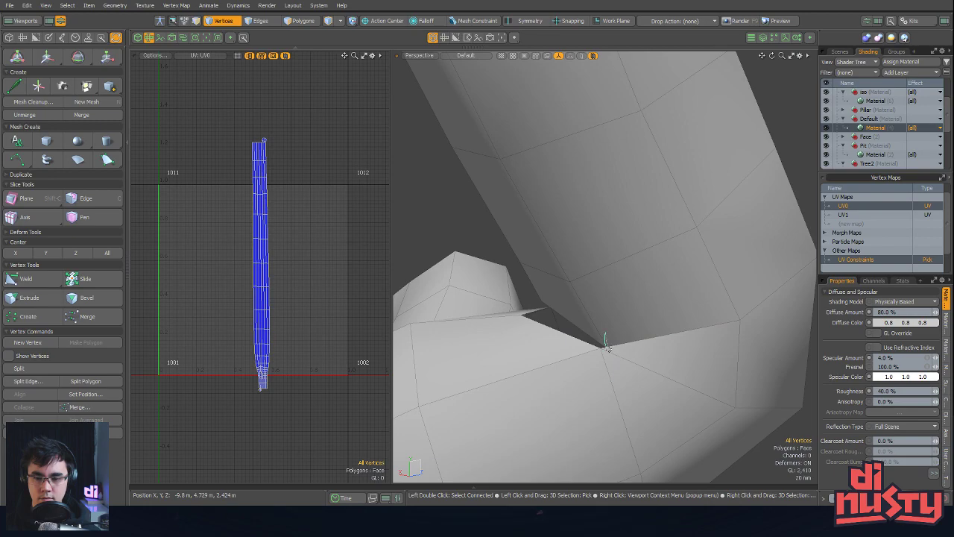
{"action": "key", "text": "w"}
{"action": "key", "text": "x"}
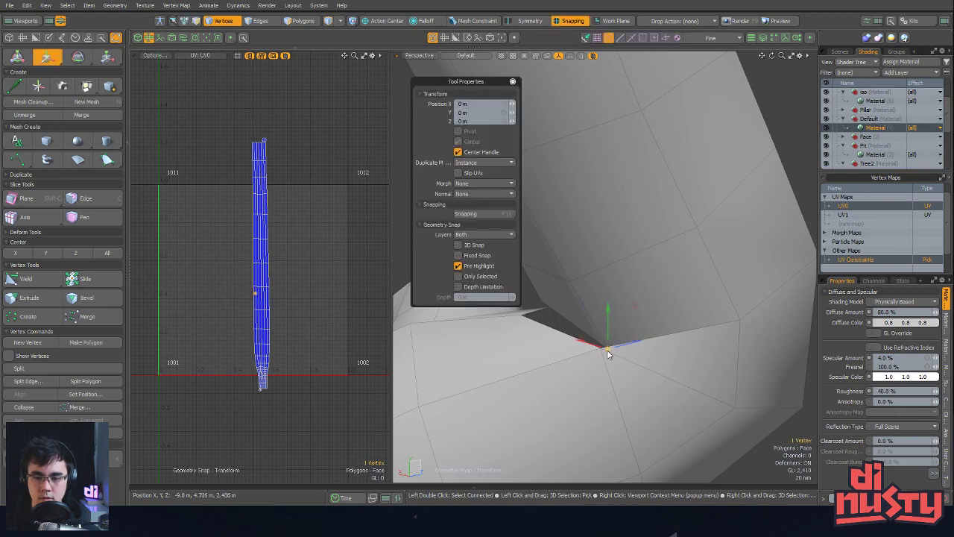
{"action": "key", "text": "q"}
{"action": "key", "text": "Escape"}
{"action": "right_click_drag", "start_coordinate": [593, 327], "coordinate": [625, 358]}
{"action": "left_click_drag", "start_coordinate": [627, 358], "coordinate": [716, 354], "text": "alt"}
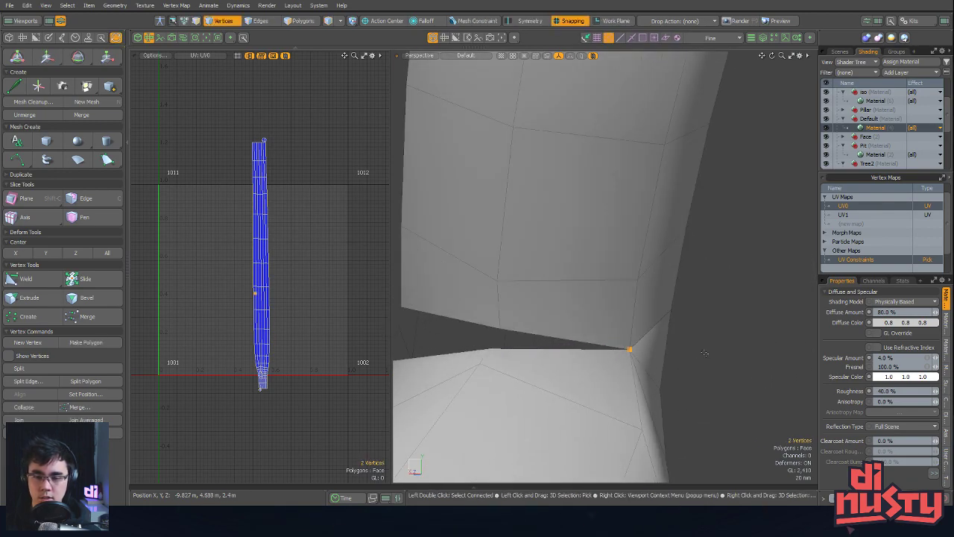
Select the border edges of the opening and fill it with a polygon
{"action": "left_click_drag", "start_coordinate": [498, 297], "coordinate": [638, 304], "text": "alt"}
{"action": "key", "text": "2"}
{"action": "left_click", "coordinate": [507, 281]}
{"action": "double_click", "coordinate": [507, 286]}
{"action": "key", "text": "p"}
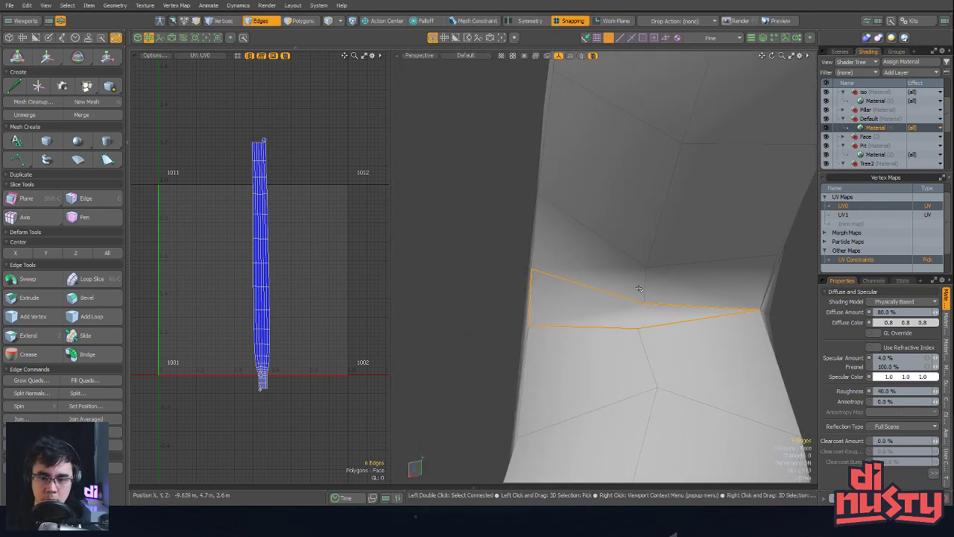
Split the fill polygon across the opening's middle vertices, keeping only the half away from the sharp corner
{"action": "key", "text": "1"}
{"action": "left_click", "coordinate": [644, 303]}
{"action": "key", "text": "shift+s"}
{"action": "left_click", "coordinate": [477, 316]}
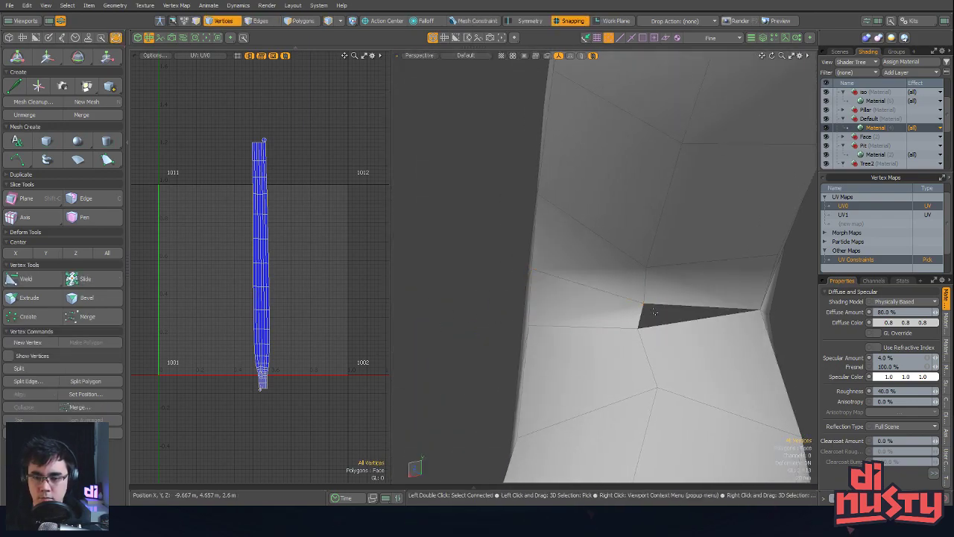
Select the narrow polygon bordering the remaining triangular opening
{"action": "key", "text": "3"}
{"action": "left_click", "coordinate": [669, 296]}
{"action": "left_click_drag", "start_coordinate": [669, 296], "coordinate": [608, 326], "text": "alt"}
{"action": "double_click", "coordinate": [649, 279]}
{"action": "left_click", "coordinate": [766, 270]}
{"action": "double_click", "coordinate": [679, 276]}
{"action": "left_click", "coordinate": [734, 282]}
{"action": "left_click", "coordinate": [639, 291]}
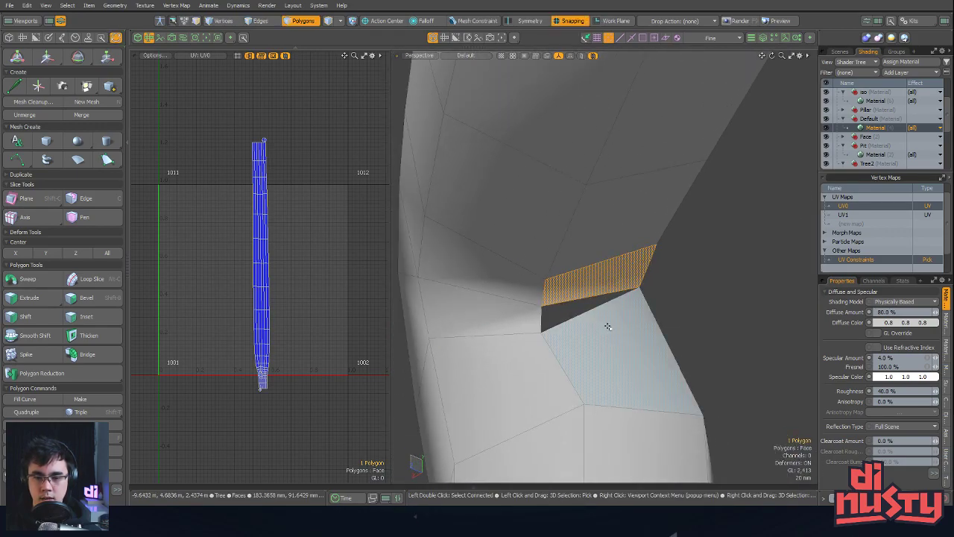
Close the remaining triangular opening by merging its neighbouring vertices with the vertex Merge tool
{"action": "key", "text": "1"}
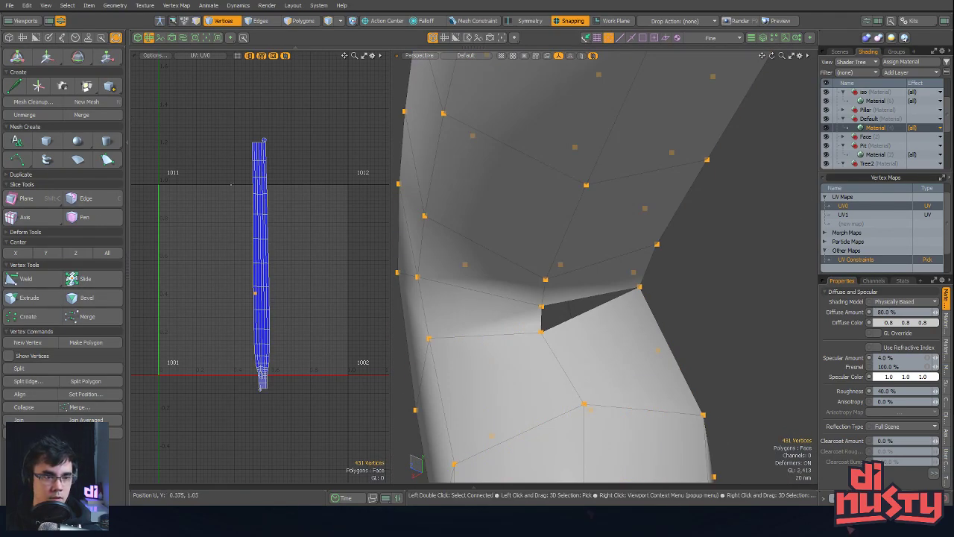
{"action": "left_click", "coordinate": [6, 39]}
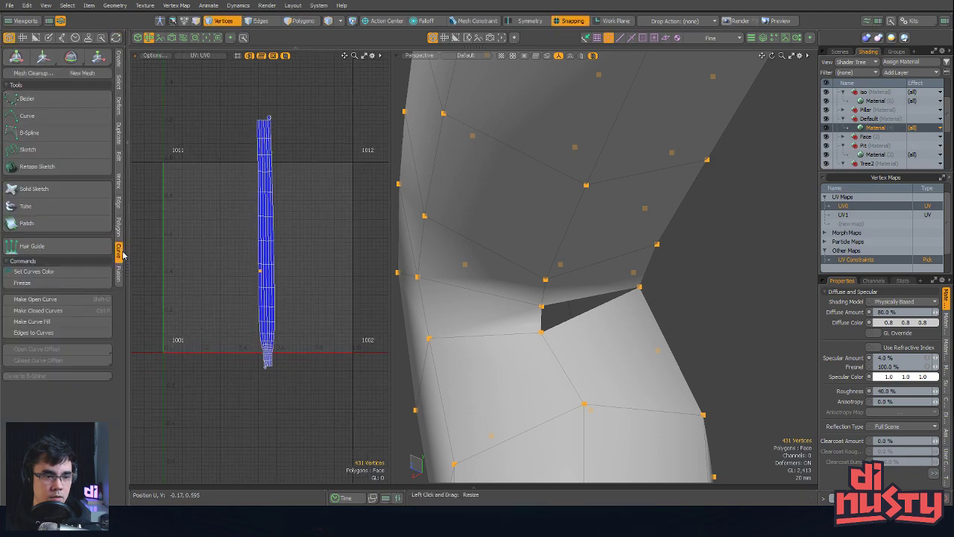
{"action": "left_click", "coordinate": [119, 149]}
{"action": "left_click", "coordinate": [118, 183]}
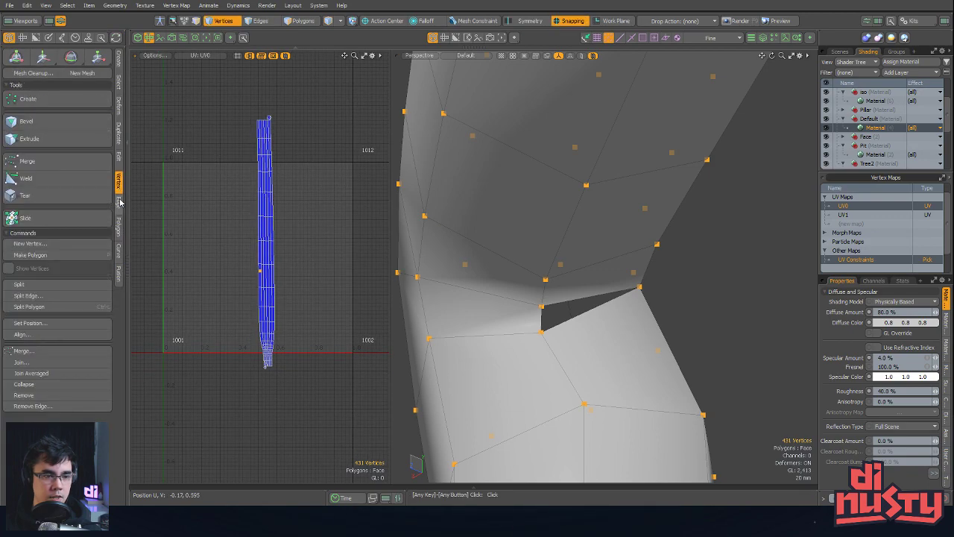
{"action": "left_click", "coordinate": [30, 161]}
{"action": "left_click_drag", "start_coordinate": [541, 305], "coordinate": [582, 276]}
{"action": "key", "text": "space"}
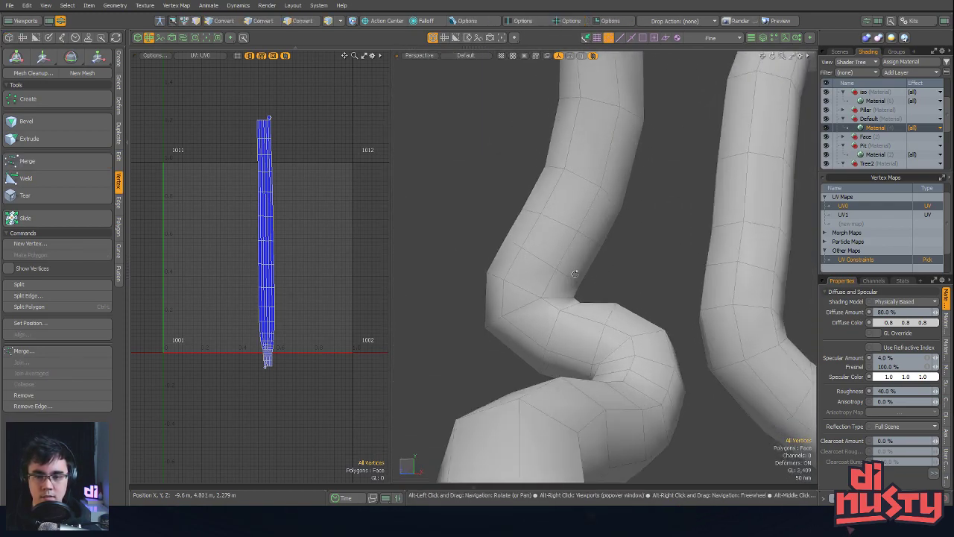
Select a lengthwise edge loop along the vine as the UV seam and deselect the edges crossing its end cap
{"action": "scroll", "coordinate": [618, 326], "scroll_direction": "down", "scroll_amount": 5}
{"action": "left_click_drag", "start_coordinate": [619, 325], "coordinate": [810, 170], "text": "alt"}
{"action": "key", "text": "2"}
{"action": "double_click", "coordinate": [475, 315], "text": "shift"}
{"action": "left_click", "coordinate": [572, 269]}
{"action": "scroll", "coordinate": [776, 201], "scroll_direction": "up", "scroll_amount": 5}
{"action": "left_click_drag", "start_coordinate": [768, 217], "coordinate": [598, 94], "text": "alt+shift"}
{"action": "scroll", "coordinate": [648, 176], "scroll_direction": "up", "scroll_amount": 4}
{"action": "scroll", "coordinate": [660, 259], "scroll_direction": "down", "scroll_amount": 7}
{"action": "scroll", "coordinate": [611, 311], "scroll_direction": "up", "scroll_amount": 5}
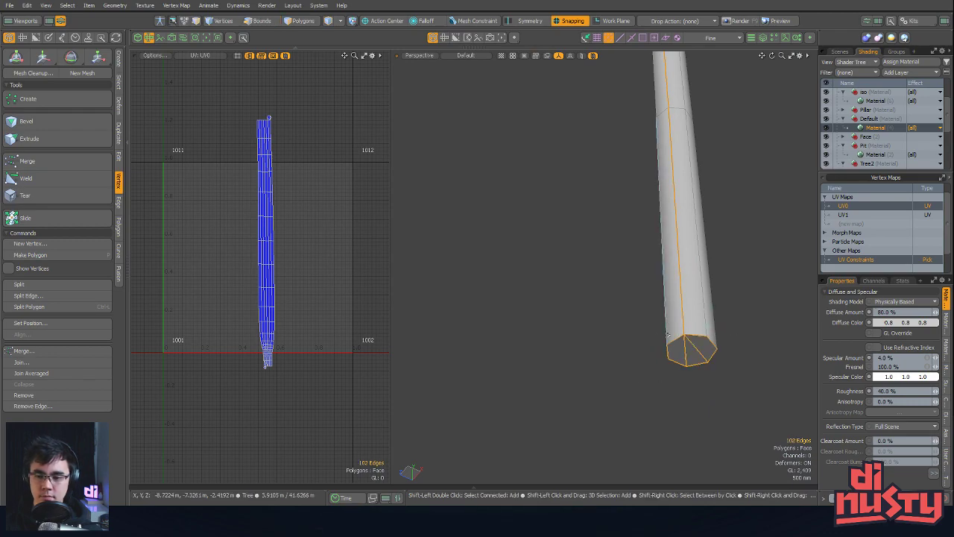
{"action": "scroll", "coordinate": [693, 315], "scroll_direction": "down", "scroll_amount": 7}
{"action": "mouse_move", "coordinate": [685, 346]}
{"action": "left_mouse_down", "text": "ctrl"}
{"action": "mouse_move", "coordinate": [695, 343]}
{"action": "mouse_move", "coordinate": [641, 335]}
{"action": "mouse_move", "coordinate": [595, 355]}
{"action": "mouse_move", "coordinate": [609, 321]}
{"action": "mouse_move", "coordinate": [545, 321]}
{"action": "mouse_move", "coordinate": [666, 277]}
{"action": "mouse_move", "coordinate": [602, 107]}
{"action": "left_mouse_up", "text": "ctrl"}
Examine the path of the selected seam edges along the vine's bends
{"action": "scroll", "coordinate": [609, 321], "scroll_direction": "up", "scroll_amount": 5}
{"action": "scroll", "coordinate": [667, 277], "scroll_direction": "down", "scroll_amount": 5}
{"action": "left_click_drag", "start_coordinate": [602, 211], "coordinate": [626, 130], "text": "alt+shift"}
{"action": "scroll", "coordinate": [626, 130], "scroll_direction": "up", "scroll_amount": 6}
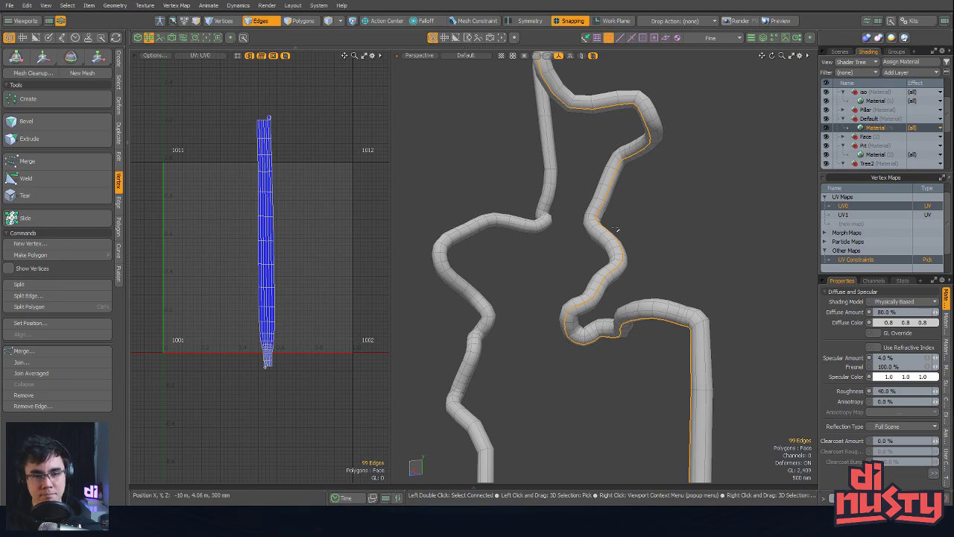
{"action": "left_click_drag", "start_coordinate": [572, 174], "coordinate": [677, 200], "text": "alt"}
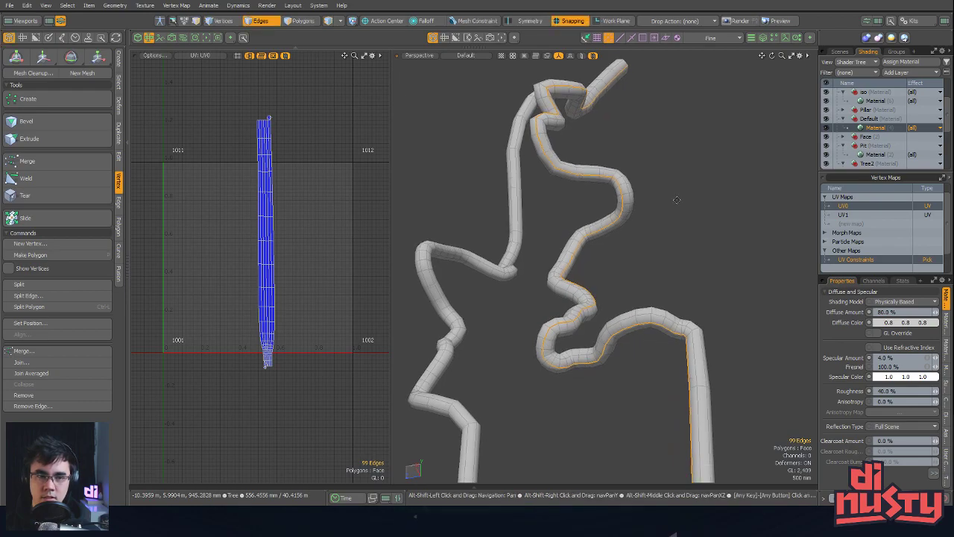
{"action": "left_click_drag", "start_coordinate": [597, 191], "coordinate": [582, 201], "text": "ctrl+alt"}
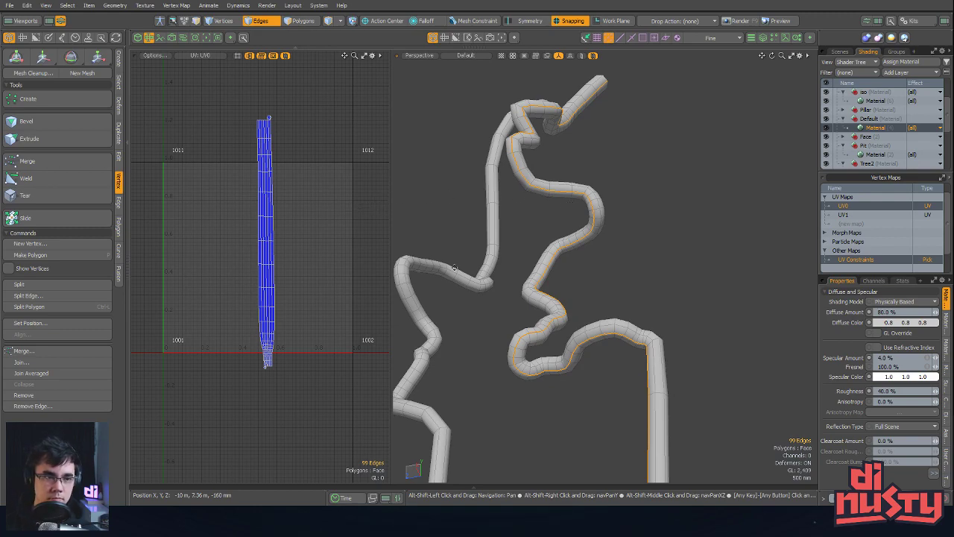
{"action": "left_click_drag", "start_coordinate": [577, 157], "coordinate": [653, 119], "text": "alt"}
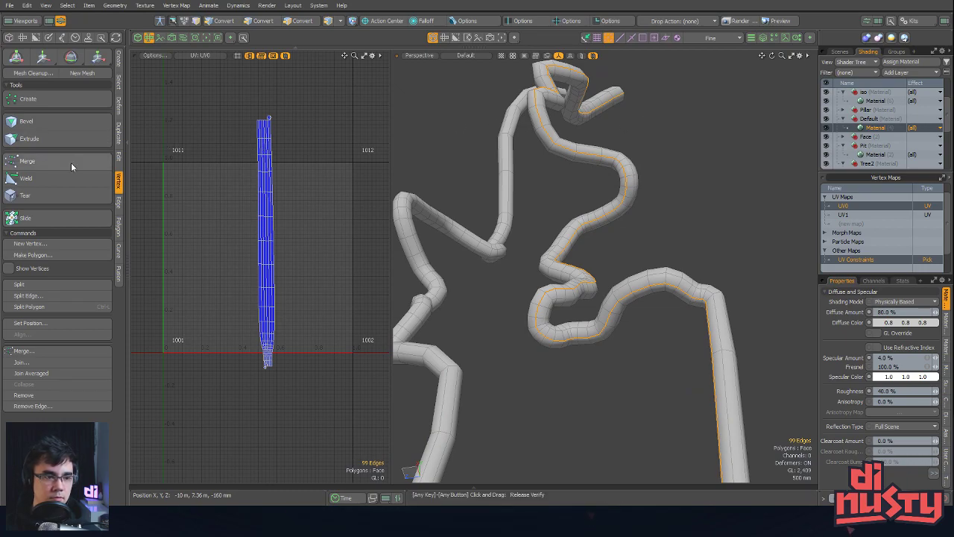
{"action": "left_click_drag", "start_coordinate": [575, 197], "coordinate": [609, 185], "text": "alt"}
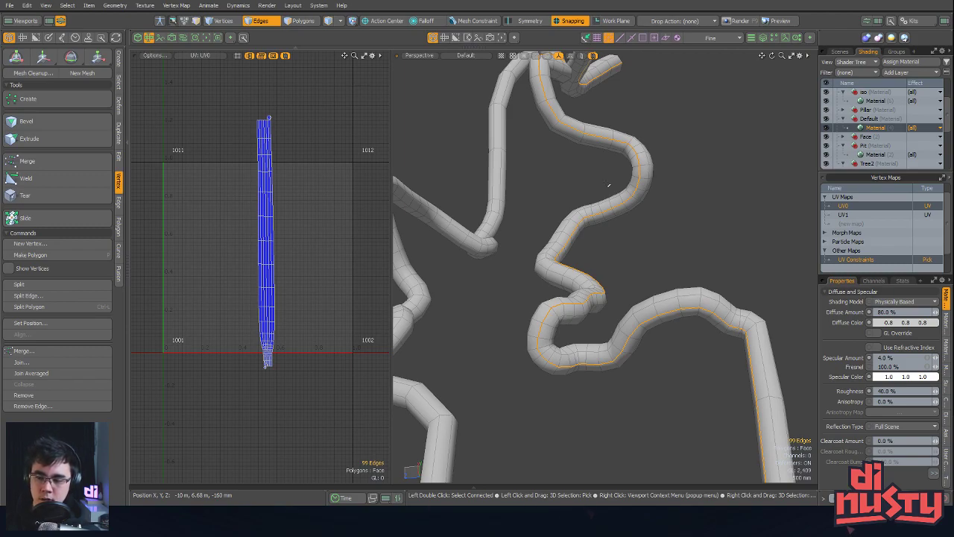
{"action": "left_click_drag", "start_coordinate": [534, 208], "coordinate": [512, 246], "text": "alt"}
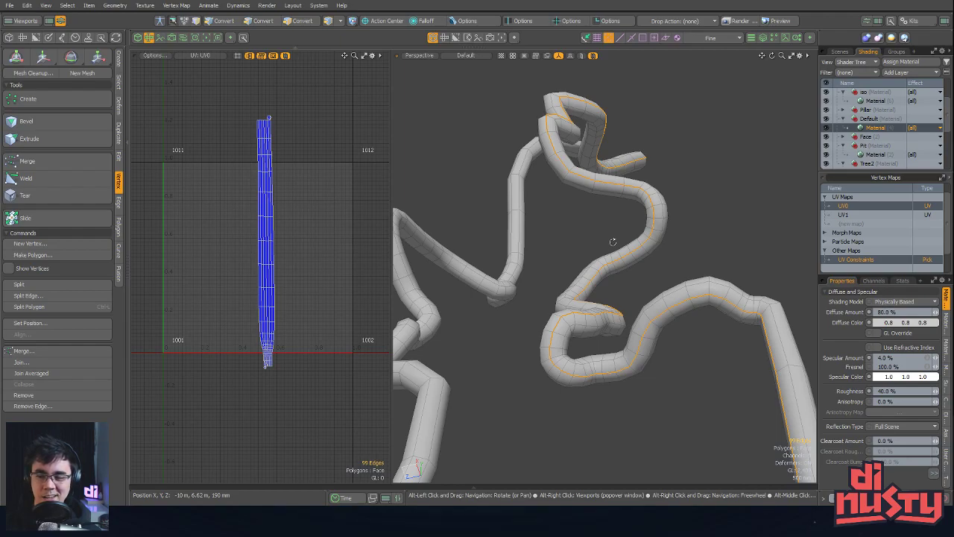
{"action": "left_click_drag", "start_coordinate": [613, 243], "coordinate": [506, 237], "text": "alt"}
Unwrap the vine along the selected seam edges with the Unwrap Tool in Conformal mode
{"action": "left_click", "coordinate": [118, 228]}
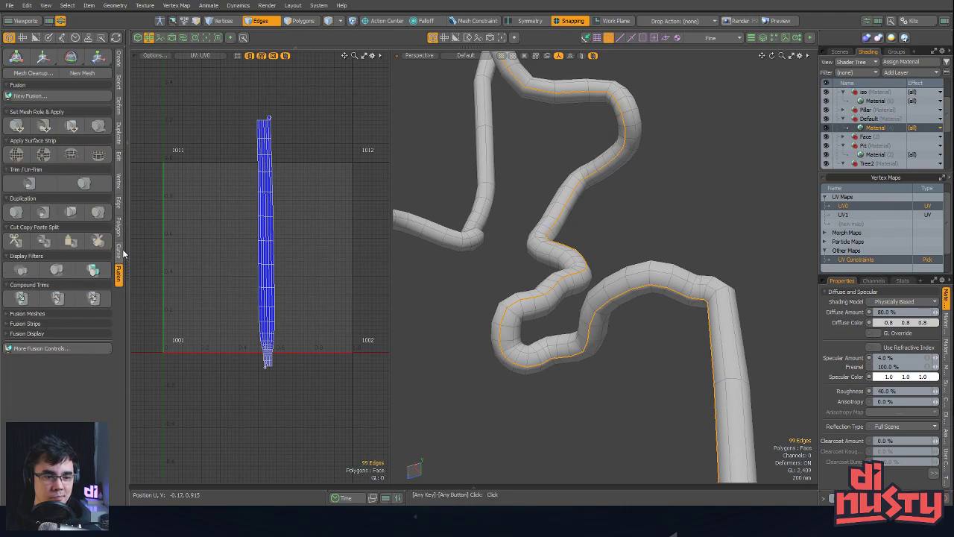
{"action": "left_click", "coordinate": [116, 37]}
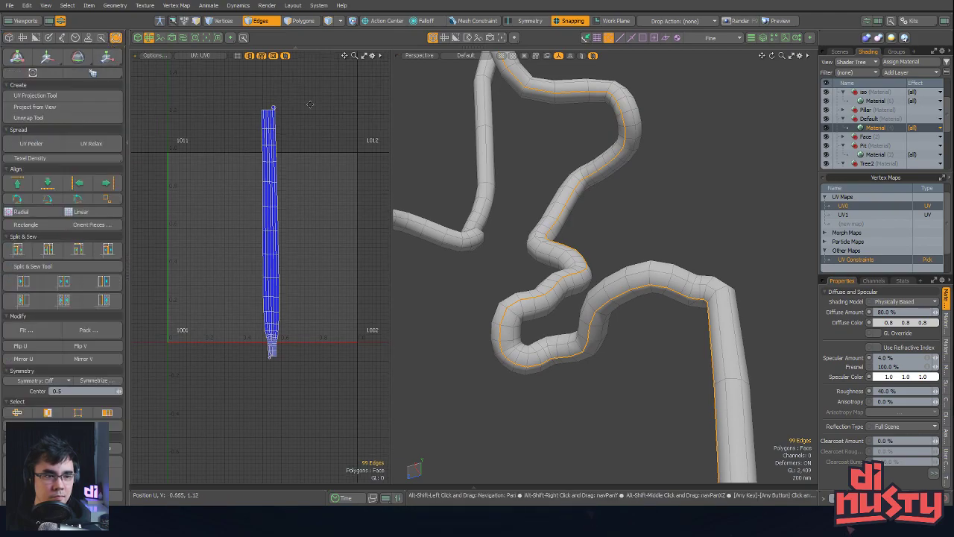
{"action": "left_click", "coordinate": [64, 119]}
{"action": "left_click", "coordinate": [334, 270]}
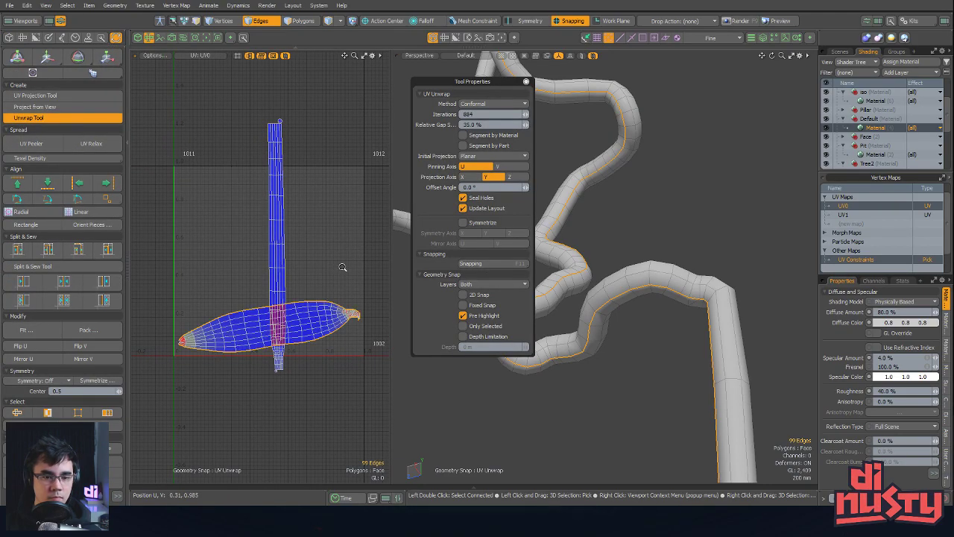
Undo the started island rotation and the unwrap, returning to the seam edge selection
{"action": "scroll", "coordinate": [335, 269], "scroll_direction": "down", "scroll_amount": 3}
{"action": "key", "text": "3"}
{"action": "key", "text": "e"}
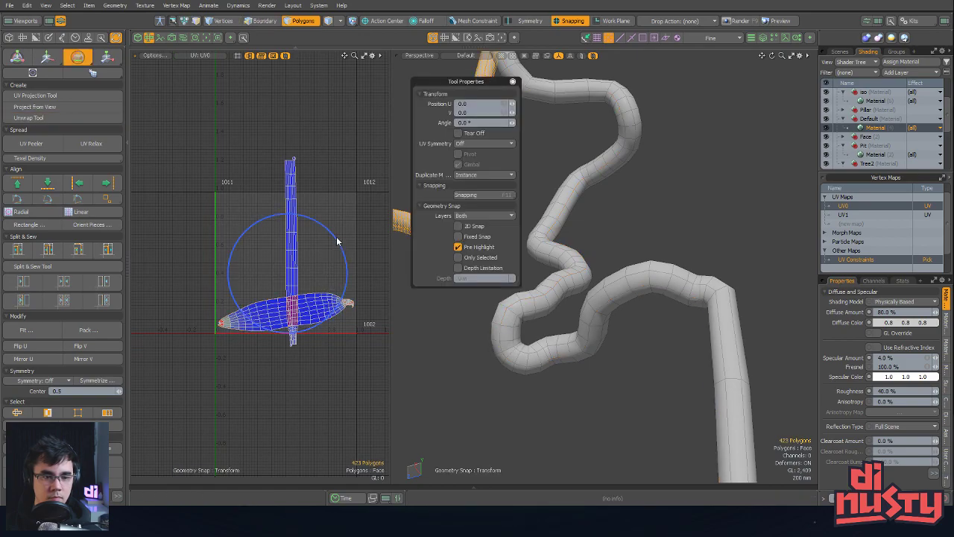
{"action": "key", "text": "ctrl+z"}
{"action": "key", "text": "ctrl+z"}
{"action": "key", "text": "ctrl+z"}
Unwrap the vine again along its seam edges with the Conformal method and a planar Y projection
{"action": "left_click", "coordinate": [40, 119]}
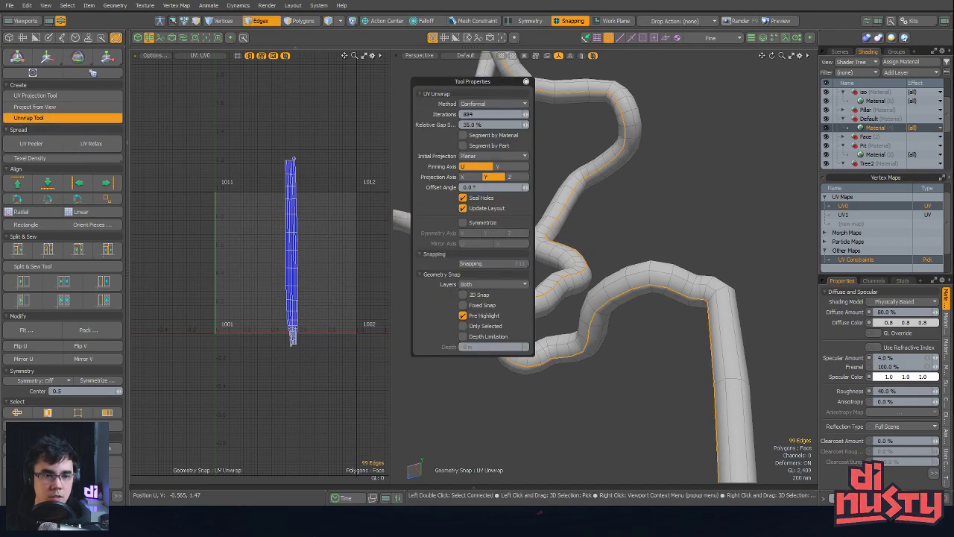
{"action": "left_click", "coordinate": [328, 224]}
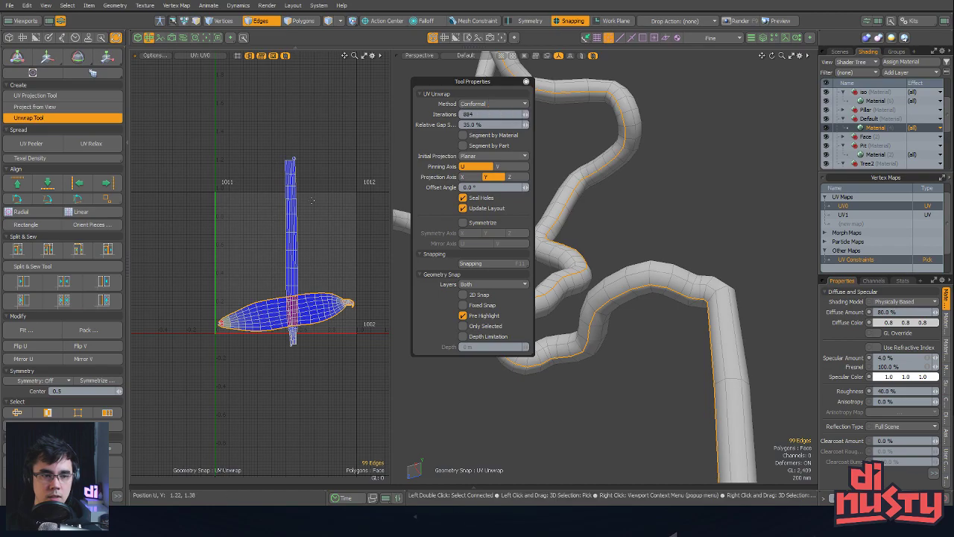
{"action": "left_click_drag", "start_coordinate": [348, 132], "coordinate": [337, 134], "text": "alt+shift"}
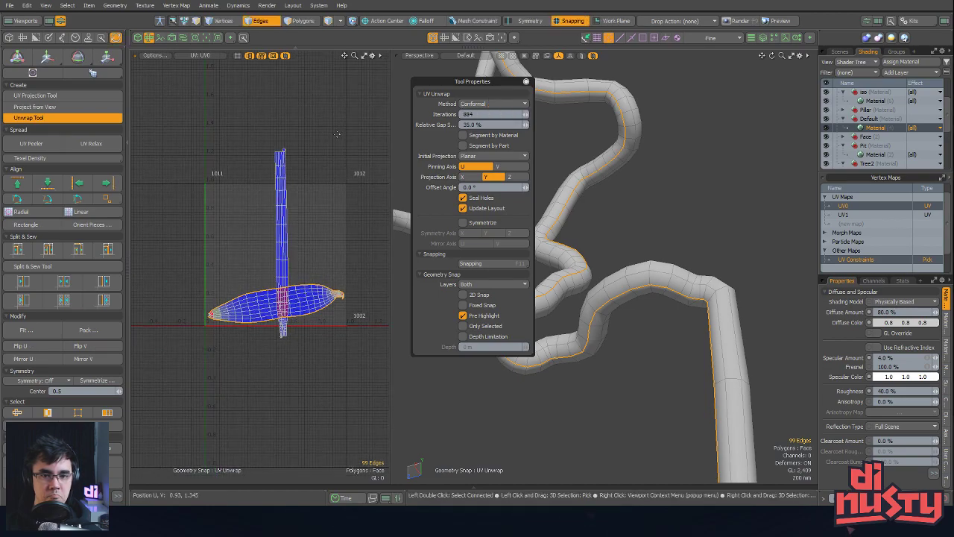
Try to rotate the unwrapped vine by about -71.5° with only its seam edges selected
{"action": "key", "text": "space"}
{"action": "key", "text": "e"}
{"action": "left_click_drag", "start_coordinate": [307, 258], "coordinate": [293, 364]}
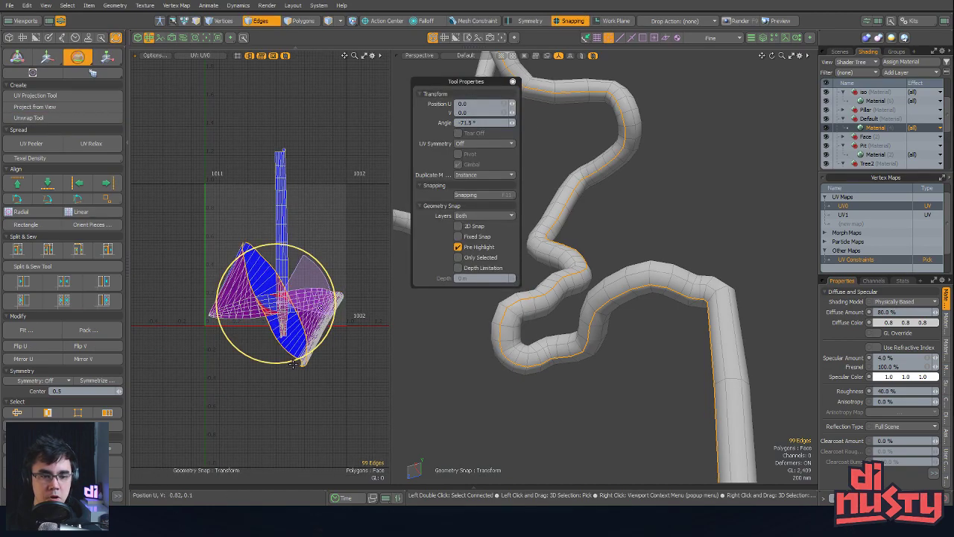
{"action": "key", "text": "ctrl+z"}
Try UV Relax on the vine's whole UV island, first in Conformal and then in Adaptive mode
{"action": "key", "text": "3"}
{"action": "double_click", "coordinate": [239, 303]}
{"action": "left_click", "coordinate": [114, 148]}
{"action": "left_click", "coordinate": [296, 185]}
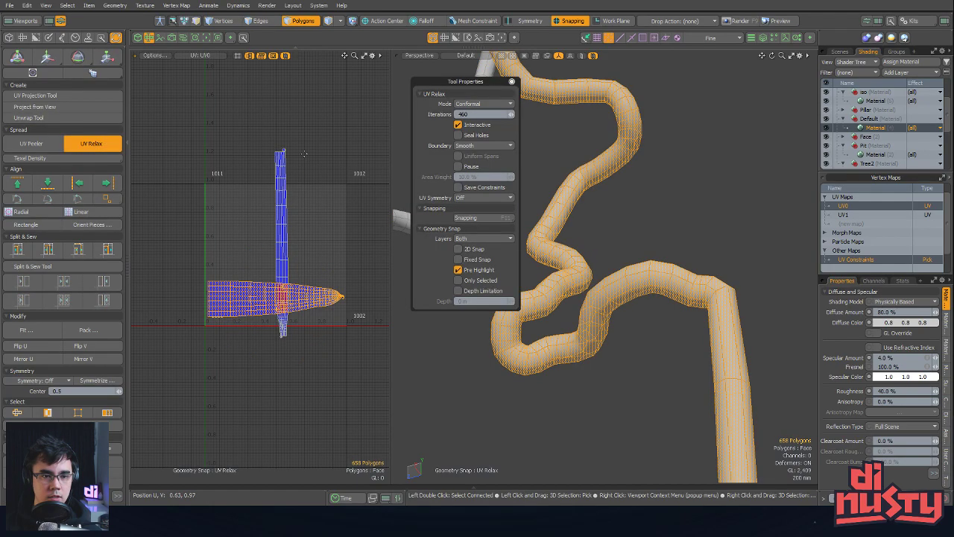
{"action": "left_click", "coordinate": [492, 104]}
{"action": "left_click", "coordinate": [495, 111]}
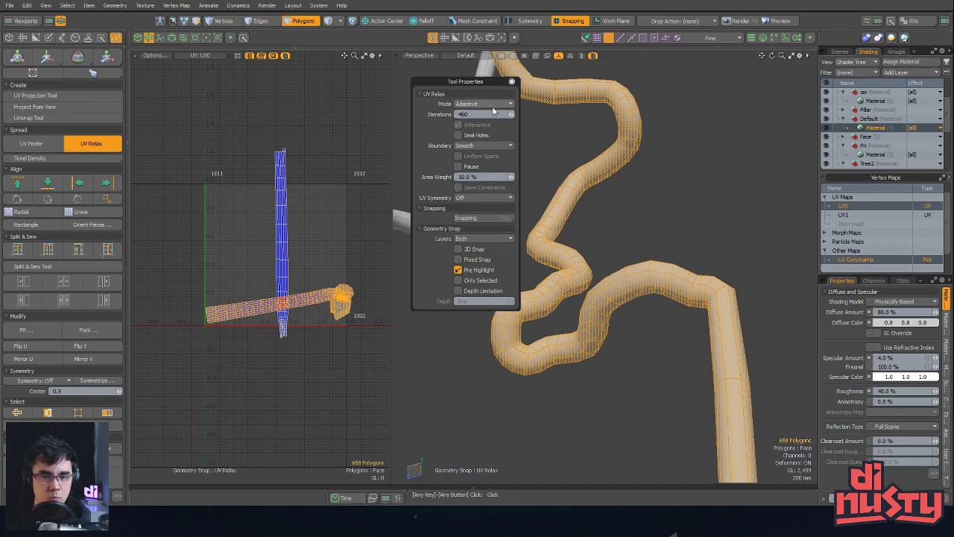
{"action": "key", "text": "ctrl+z"}
{"action": "key", "text": "space"}
Rotate the vine's UV island upright and move it away from the other island
{"action": "left_click_drag", "start_coordinate": [308, 255], "coordinate": [326, 211], "text": "alt"}
{"action": "key", "text": "e"}
{"action": "key", "text": "w"}
{"action": "key", "text": "space"}
Examine the pinched, distorted lower end of the vine's tapered UV island
{"action": "left_click_drag", "start_coordinate": [284, 276], "coordinate": [343, 291], "text": "ctrl+alt"}
{"action": "left_click", "coordinate": [322, 296]}
{"action": "left_click_drag", "start_coordinate": [343, 291], "coordinate": [317, 270], "text": "alt"}
{"action": "left_click_drag", "start_coordinate": [317, 270], "coordinate": [212, 237], "text": "ctrl+alt"}
{"action": "left_click_drag", "start_coordinate": [211, 237], "coordinate": [231, 205], "text": "alt"}
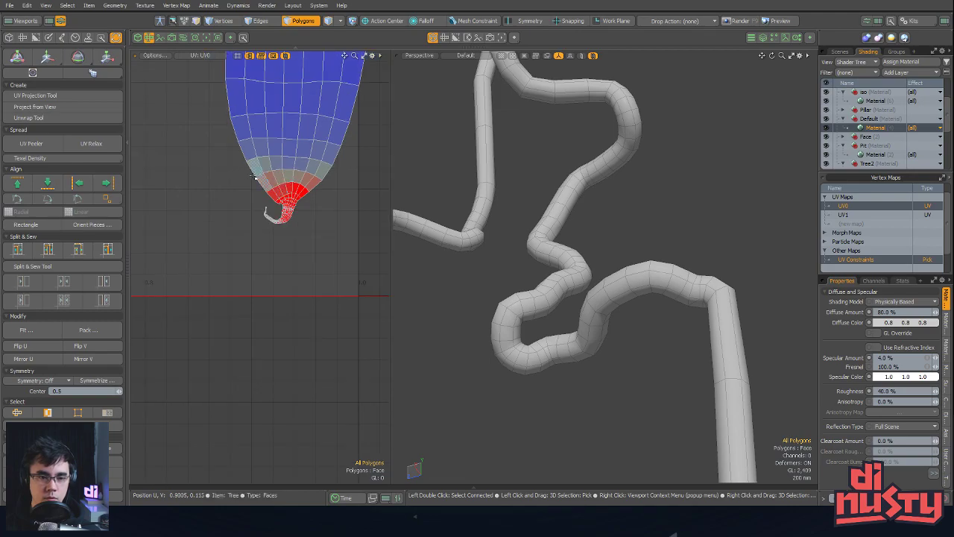
{"action": "scroll", "coordinate": [276, 201], "scroll_direction": "up", "scroll_amount": 2}
{"action": "scroll", "coordinate": [297, 230], "scroll_direction": "down", "scroll_amount": 2}
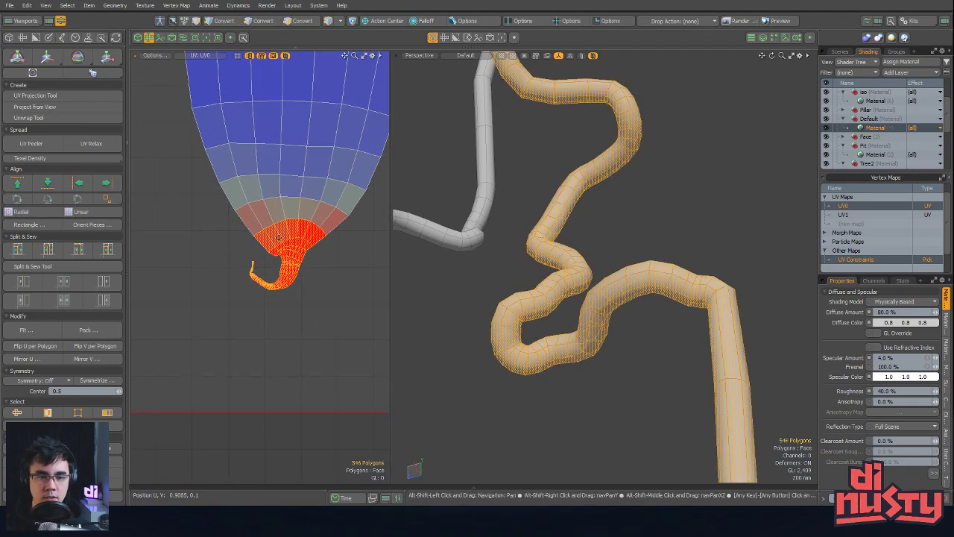
{"action": "scroll", "coordinate": [274, 261], "scroll_direction": "up", "scroll_amount": 2}
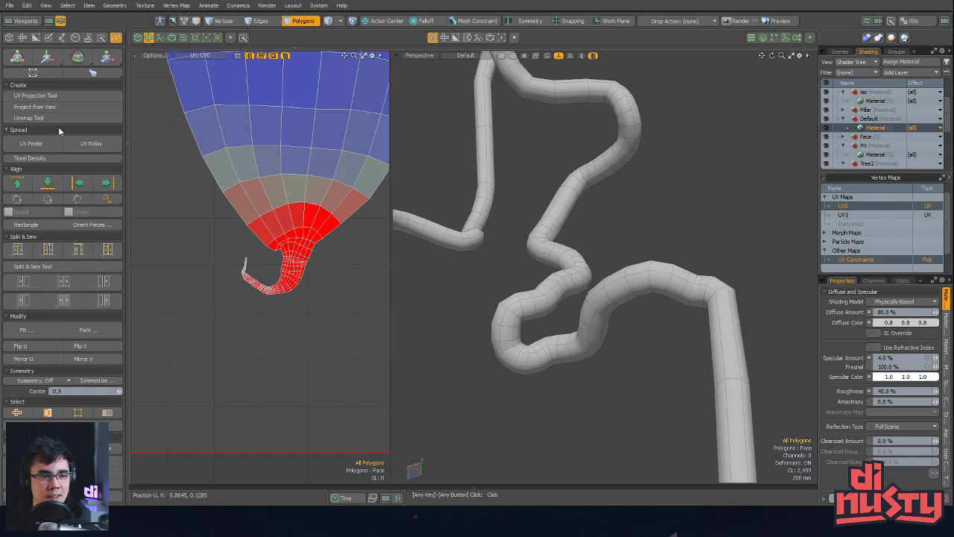
Try interactive UV Relax in Conformal mode, pulling the vine island's tip straight down and pinning points above it
{"action": "left_click", "coordinate": [79, 142]}
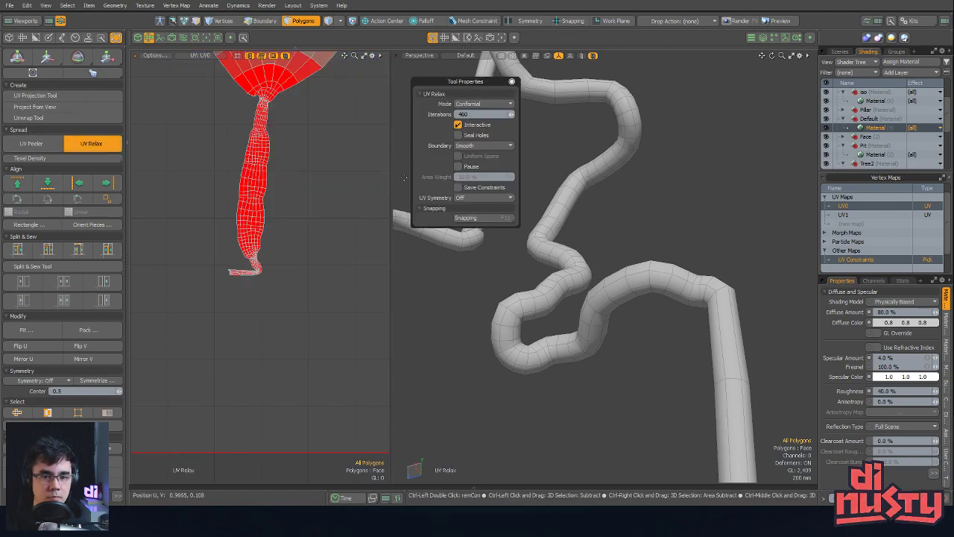
{"action": "left_click_drag", "start_coordinate": [301, 174], "coordinate": [320, 138], "text": "alt+shift"}
{"action": "scroll", "coordinate": [253, 239], "scroll_direction": "down", "scroll_amount": 3}
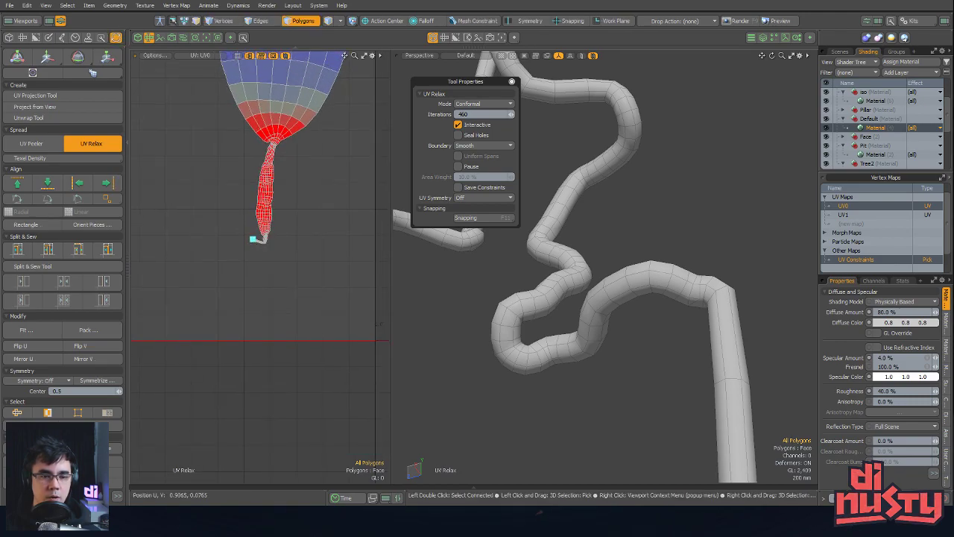
{"action": "left_click_drag", "start_coordinate": [254, 241], "coordinate": [270, 439]}
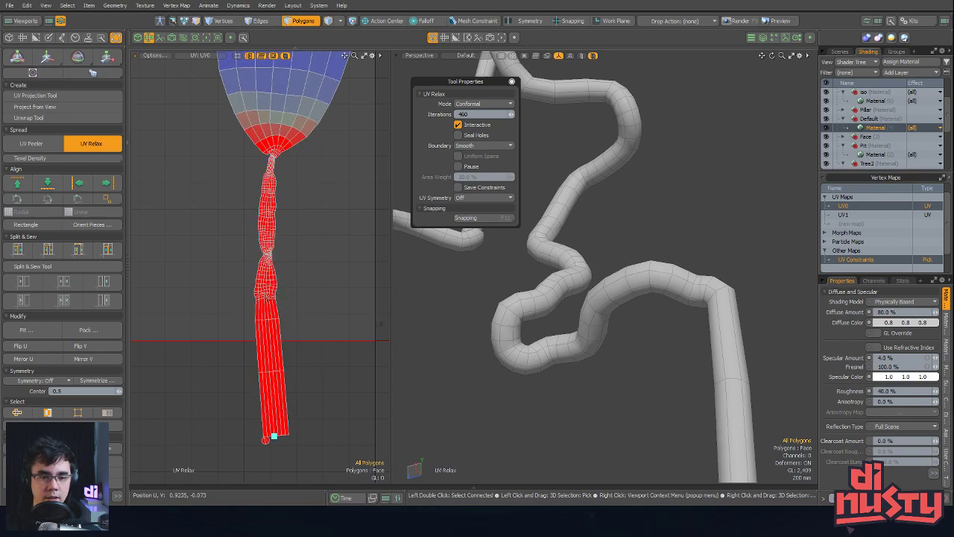
{"action": "left_click", "coordinate": [268, 298]}
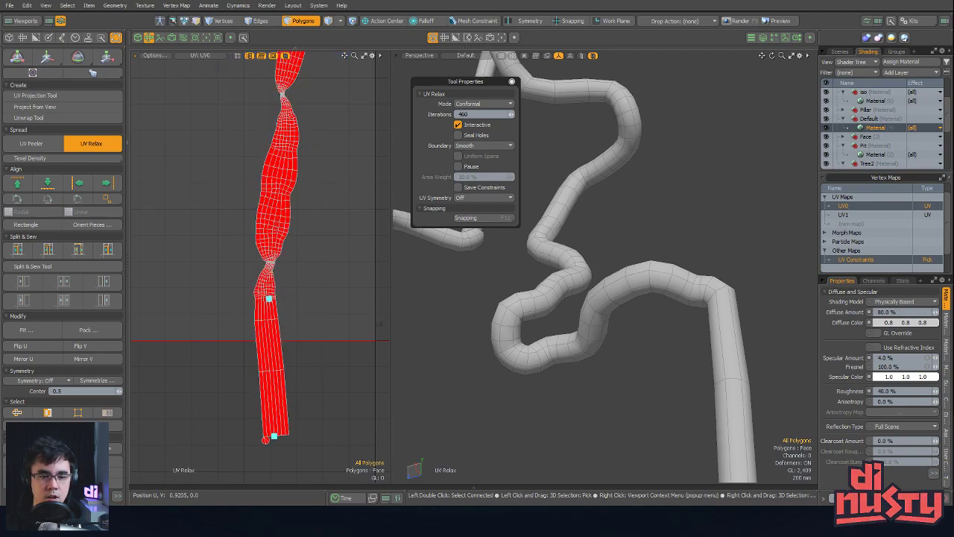
{"action": "left_click_drag", "start_coordinate": [268, 299], "coordinate": [274, 348]}
{"action": "left_click", "coordinate": [275, 303]}
{"action": "left_click_drag", "start_coordinate": [275, 303], "coordinate": [277, 255]}
Try to straighten the upper part of the relaxing island by raising its end and pinning points down to the pinched middle
{"action": "left_click_drag", "start_coordinate": [278, 98], "coordinate": [270, 263], "text": "alt+shift"}
{"action": "scroll", "coordinate": [267, 233], "scroll_direction": "down", "scroll_amount": 2}
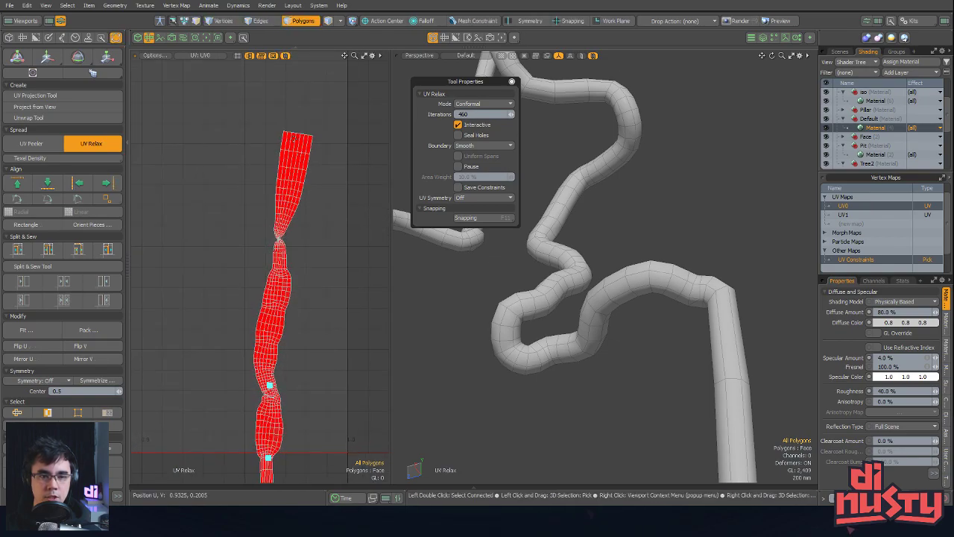
{"action": "left_click", "coordinate": [300, 134]}
{"action": "left_click_drag", "start_coordinate": [301, 135], "coordinate": [280, 78]}
{"action": "left_click", "coordinate": [274, 224]}
{"action": "left_click_drag", "start_coordinate": [274, 224], "coordinate": [272, 158]}
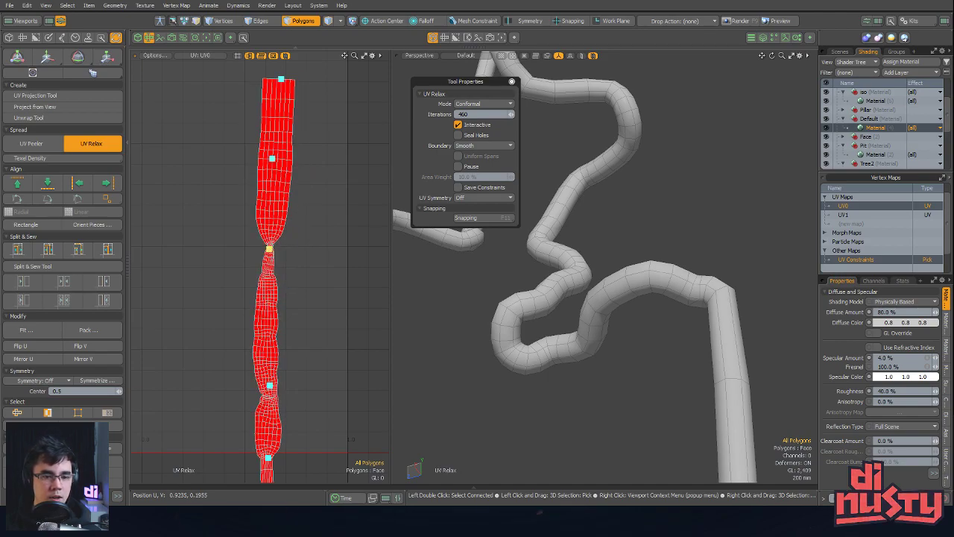
{"action": "left_click", "coordinate": [269, 251]}
{"action": "scroll", "coordinate": [279, 269], "scroll_direction": "up", "scroll_amount": 3}
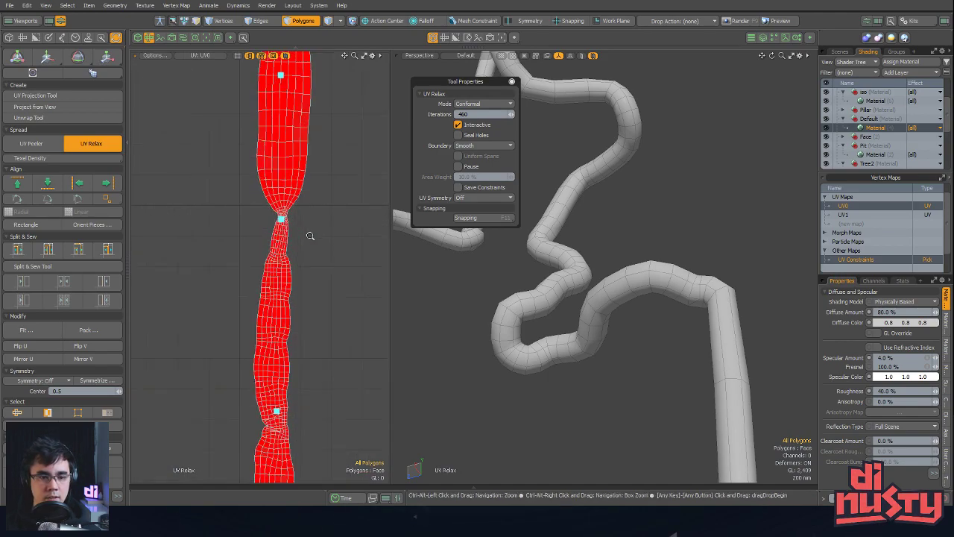
{"action": "scroll", "coordinate": [268, 265], "scroll_direction": "down", "scroll_amount": 5}
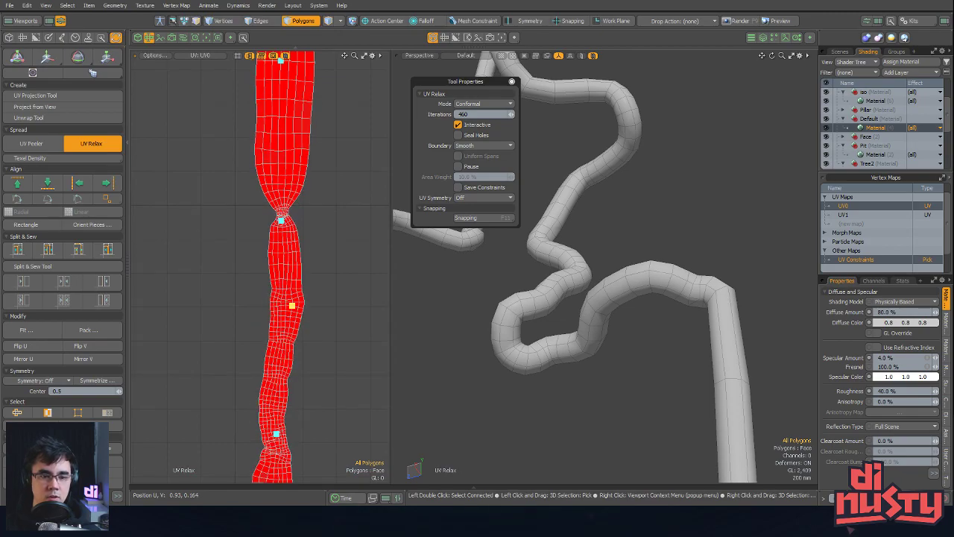
Try to lengthen the relaxing island by moving its lower end and the pin above it further down
{"action": "left_click_drag", "start_coordinate": [268, 265], "coordinate": [269, 203], "text": "alt+shift"}
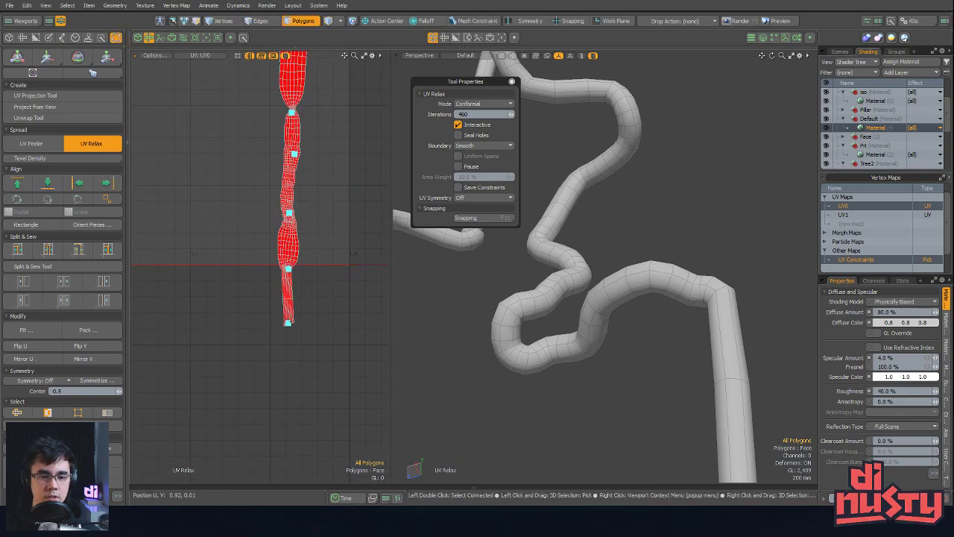
{"action": "left_click_drag", "start_coordinate": [287, 325], "coordinate": [274, 407]}
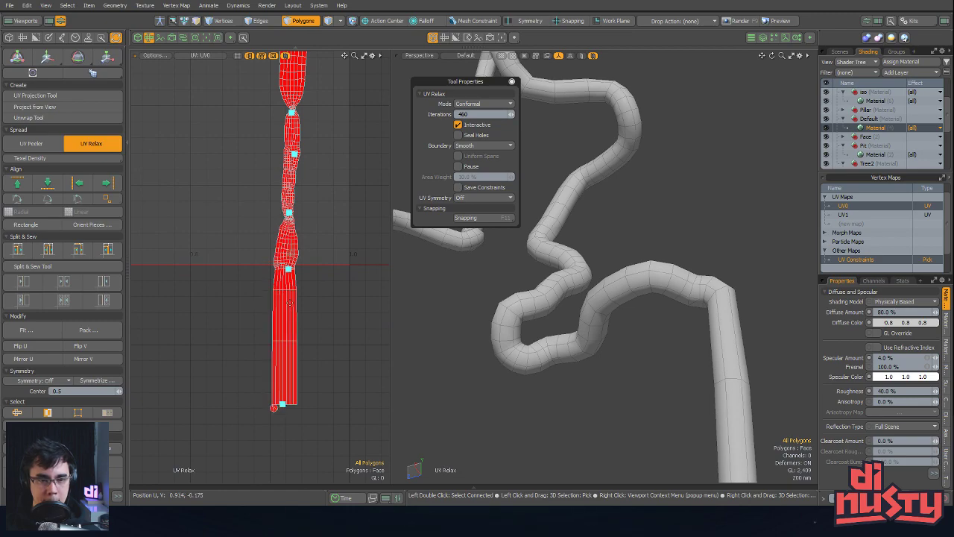
{"action": "left_click_drag", "start_coordinate": [289, 270], "coordinate": [290, 308]}
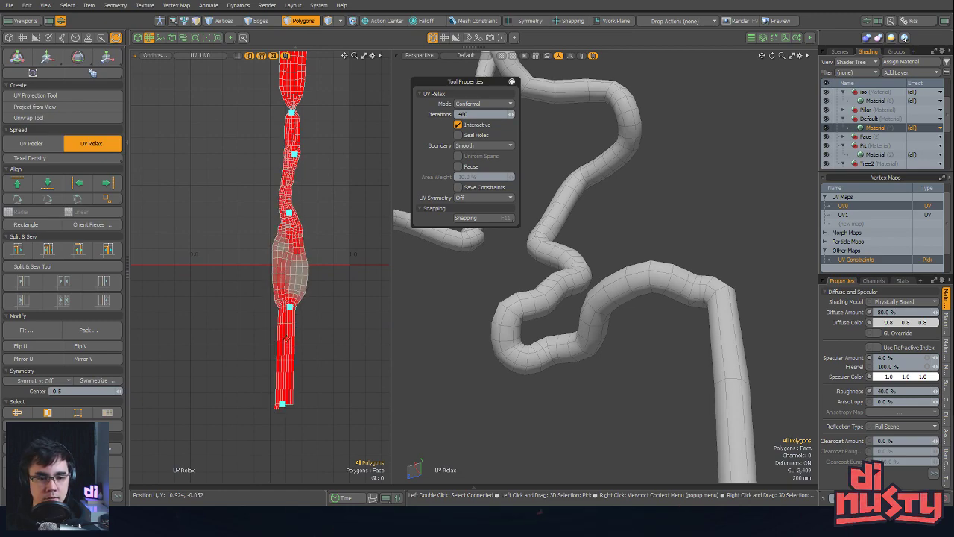
{"action": "left_click_drag", "start_coordinate": [276, 407], "coordinate": [275, 520]}
Try to stretch the upper part of the relaxing island by raising its end pin and adjusting the pin below
{"action": "left_click_drag", "start_coordinate": [280, 106], "coordinate": [278, 295], "text": "alt+shift"}
{"action": "scroll", "coordinate": [283, 277], "scroll_direction": "down", "scroll_amount": 2}
{"action": "left_click_drag", "start_coordinate": [292, 204], "coordinate": [294, 133]}
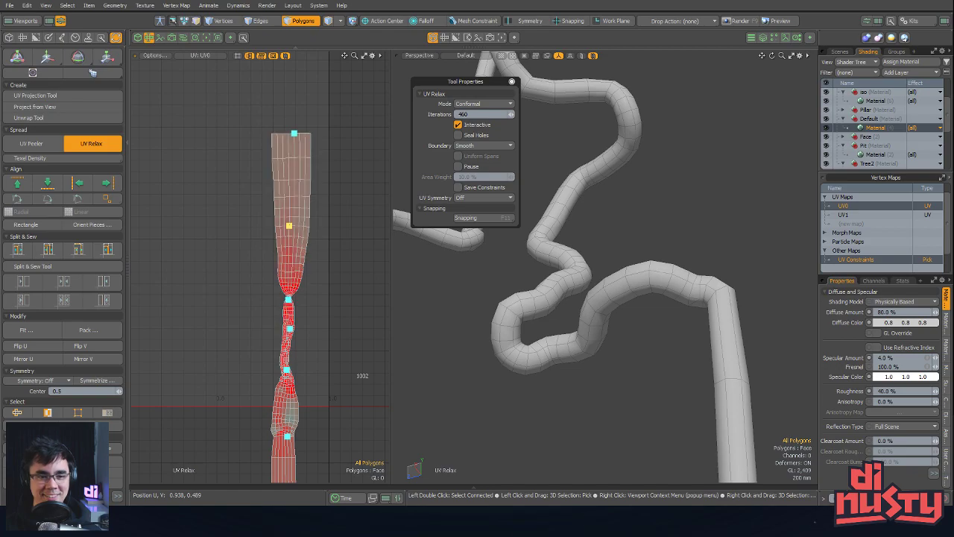
{"action": "left_click_drag", "start_coordinate": [289, 225], "coordinate": [302, 243]}
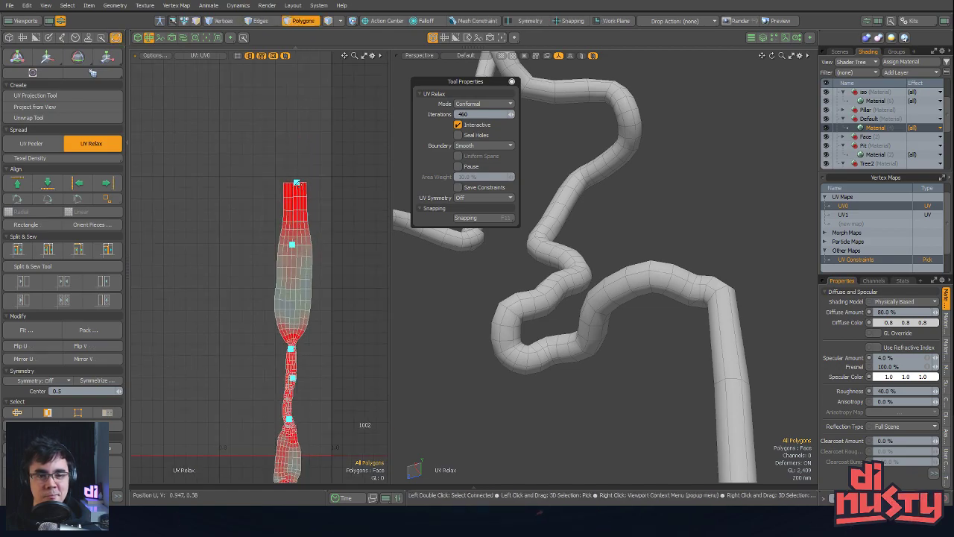
{"action": "left_click_drag", "start_coordinate": [297, 183], "coordinate": [294, 109]}
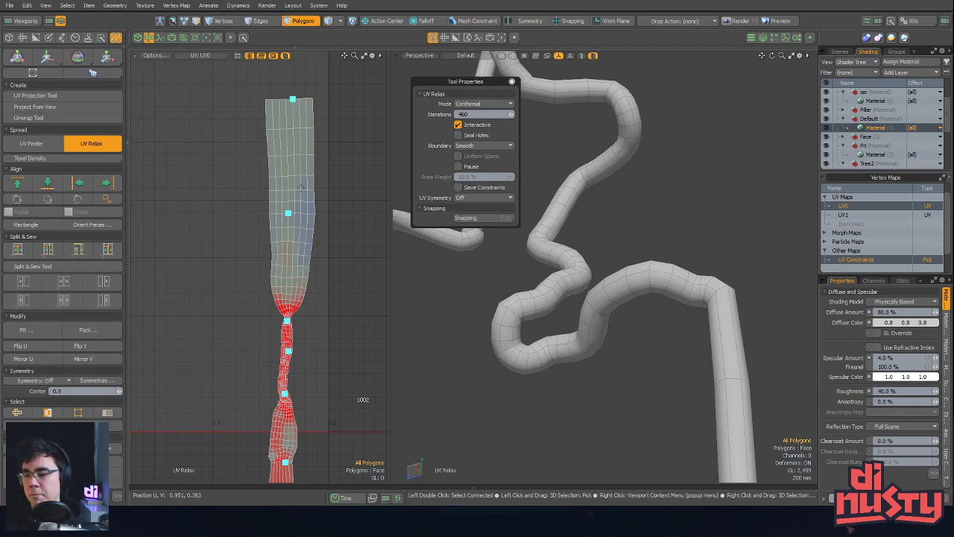
Try to open up the lower half of the relaxing island by moving its pins further down
{"action": "left_click_drag", "start_coordinate": [325, 287], "coordinate": [333, 245], "text": "alt"}
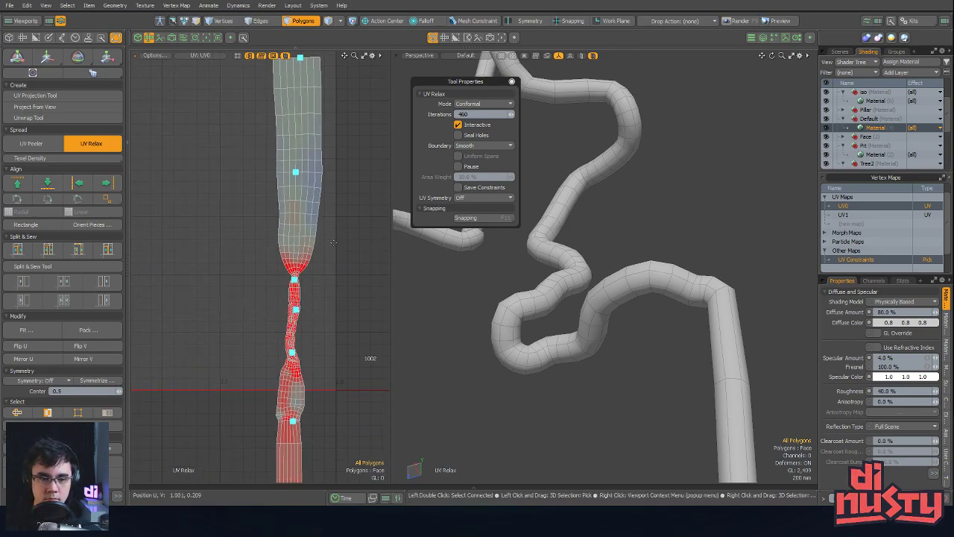
{"action": "scroll", "coordinate": [342, 379], "scroll_direction": "down", "scroll_amount": 3}
{"action": "left_click_drag", "start_coordinate": [342, 379], "coordinate": [343, 160], "text": "alt"}
{"action": "left_click_drag", "start_coordinate": [303, 293], "coordinate": [304, 387]}
{"action": "left_click_drag", "start_coordinate": [306, 189], "coordinate": [309, 231]}
Try to spread the pinched upper section of the relaxing island by moving its end and inner pins further up
{"action": "left_click_drag", "start_coordinate": [331, 88], "coordinate": [320, 363], "text": "alt+shift"}
{"action": "left_click_drag", "start_coordinate": [301, 202], "coordinate": [302, 30]}
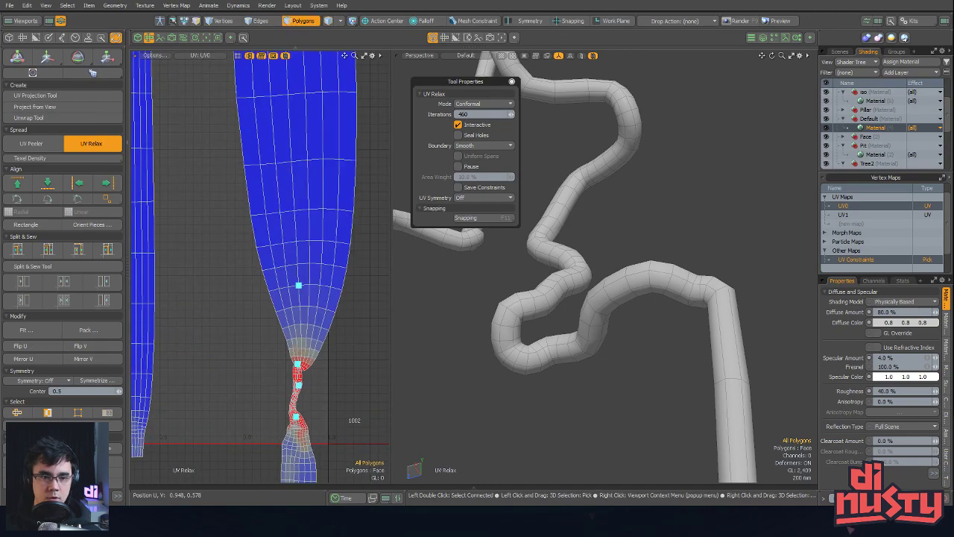
{"action": "left_click_drag", "start_coordinate": [298, 285], "coordinate": [294, 151]}
{"action": "left_click_drag", "start_coordinate": [298, 364], "coordinate": [293, 278]}
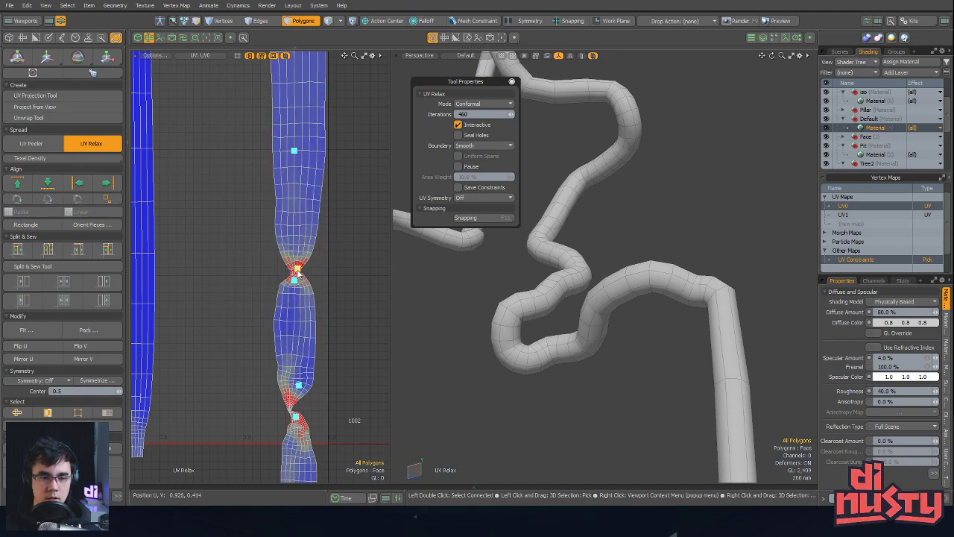
{"action": "left_click_drag", "start_coordinate": [296, 267], "coordinate": [305, 243]}
Try to even out the island's lower section by moving its end pin and the two pins above it down
{"action": "left_click_drag", "start_coordinate": [308, 297], "coordinate": [298, 156], "text": "alt+shift"}
{"action": "left_click_drag", "start_coordinate": [303, 366], "coordinate": [308, 245], "text": "alt+shift"}
{"action": "scroll", "coordinate": [308, 244], "scroll_direction": "down", "scroll_amount": 3}
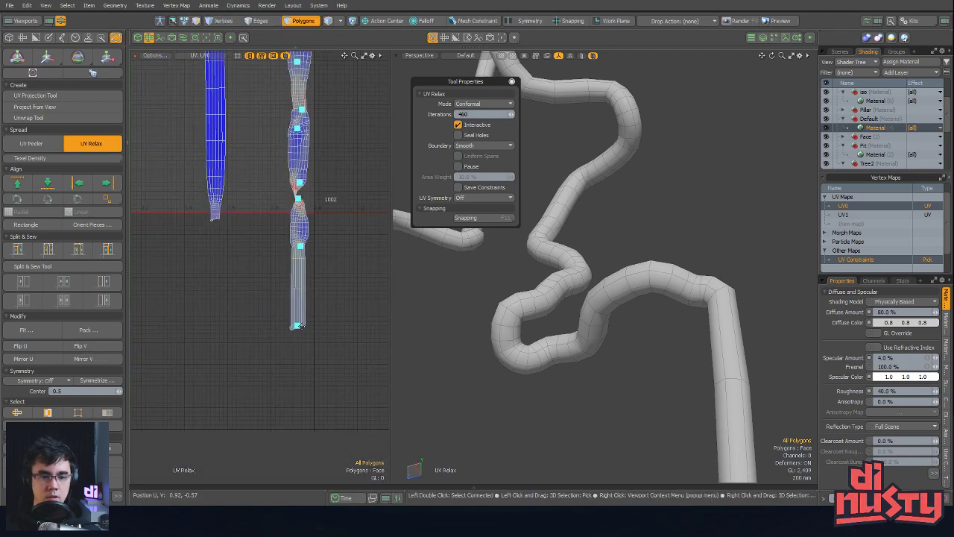
{"action": "left_click_drag", "start_coordinate": [297, 365], "coordinate": [295, 441]}
{"action": "left_click_drag", "start_coordinate": [300, 246], "coordinate": [299, 302]}
{"action": "scroll", "coordinate": [297, 200], "scroll_direction": "up", "scroll_amount": 3}
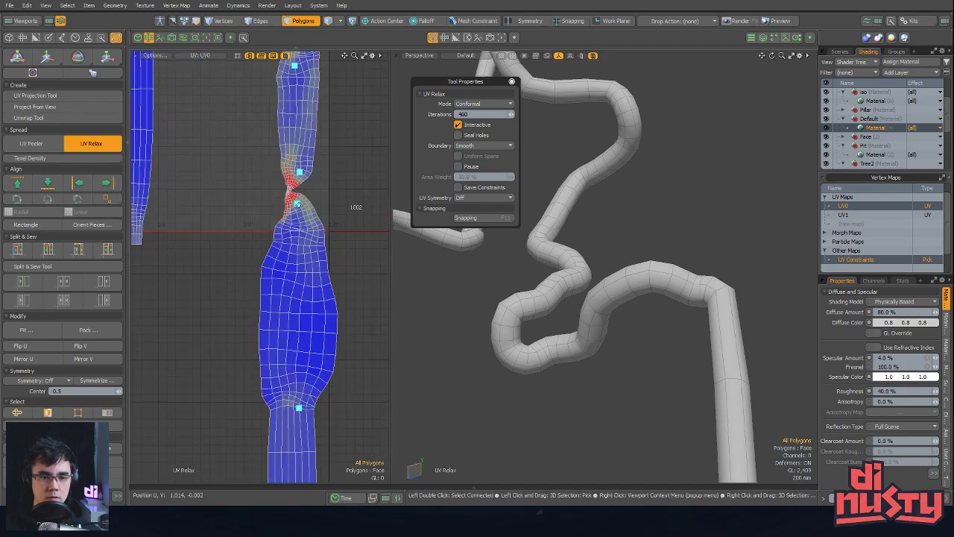
{"action": "left_click_drag", "start_coordinate": [297, 202], "coordinate": [291, 234]}
Try to extend the island's lower end again and space the pins above it down to the remaining pinch
{"action": "scroll", "coordinate": [296, 336], "scroll_direction": "down", "scroll_amount": 5}
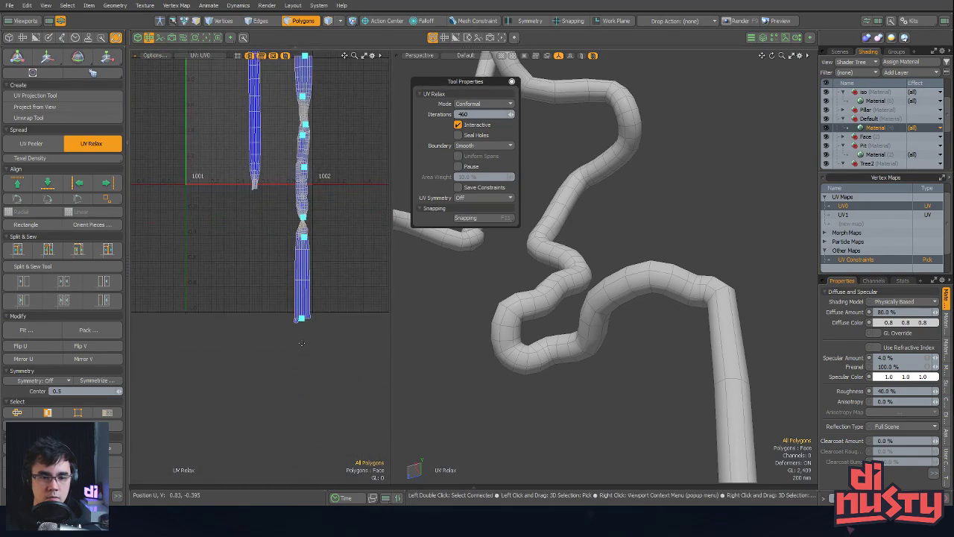
{"action": "left_click_drag", "start_coordinate": [300, 321], "coordinate": [287, 401]}
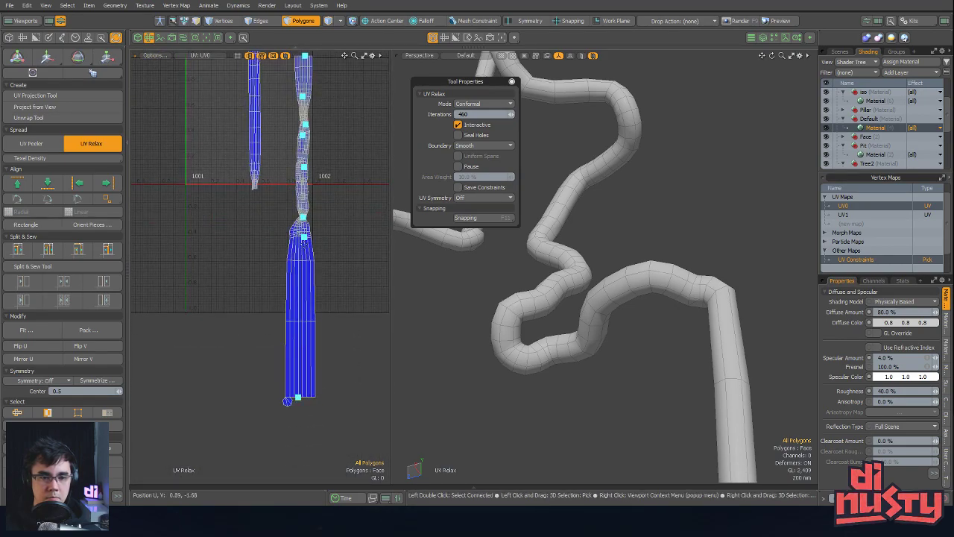
{"action": "left_click_drag", "start_coordinate": [304, 237], "coordinate": [305, 321]}
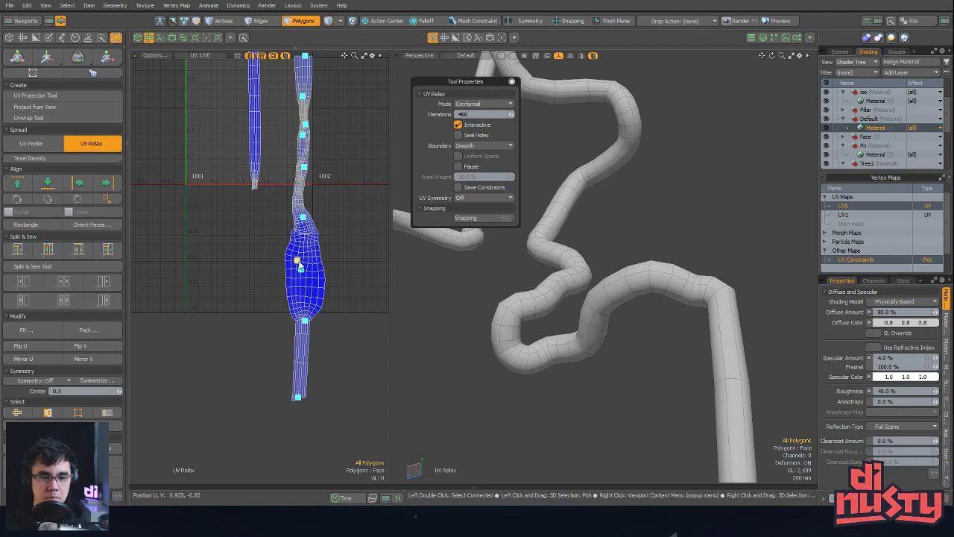
{"action": "left_click_drag", "start_coordinate": [301, 269], "coordinate": [301, 287]}
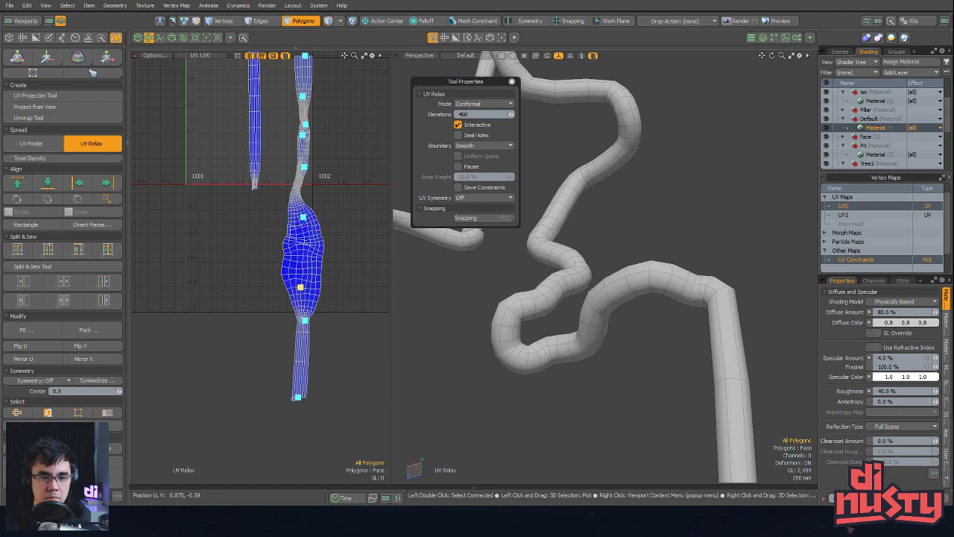
{"action": "left_click_drag", "start_coordinate": [304, 218], "coordinate": [305, 250]}
Try to even out the island's upper section by nudging its three topmost pins upward
{"action": "scroll", "coordinate": [315, 72], "scroll_direction": "up", "scroll_amount": 4}
{"action": "left_click_drag", "start_coordinate": [317, 74], "coordinate": [325, 172], "text": "alt"}
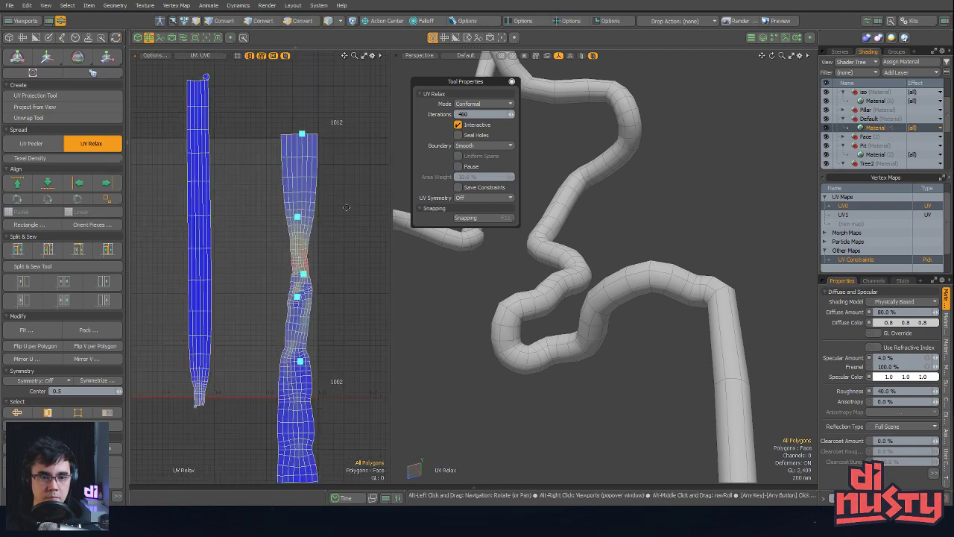
{"action": "left_click_drag", "start_coordinate": [301, 133], "coordinate": [299, 117]}
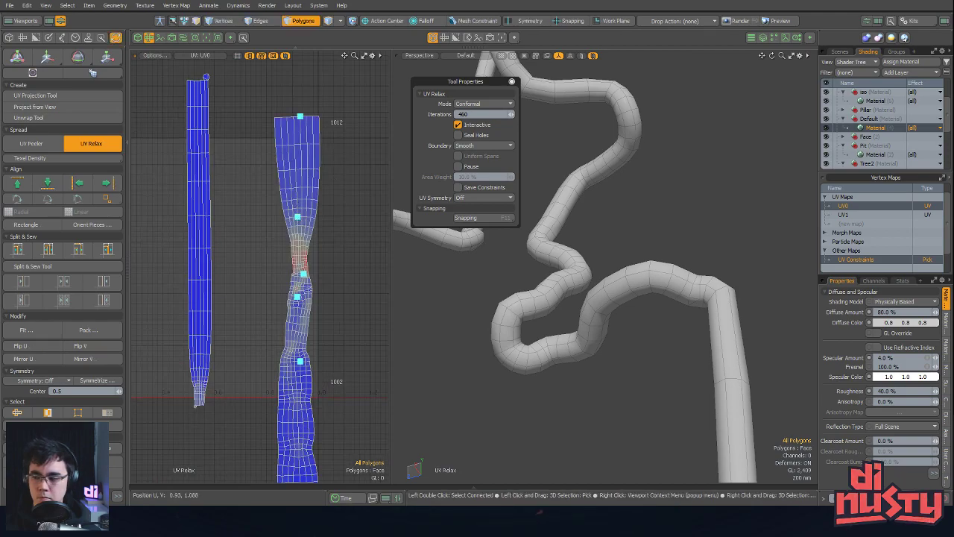
{"action": "left_click_drag", "start_coordinate": [297, 216], "coordinate": [297, 197]}
{"action": "left_click_drag", "start_coordinate": [304, 273], "coordinate": [304, 269]}
Try to even out the middle and lower sections of the relaxing island by repositioning their pins
{"action": "left_click_drag", "start_coordinate": [309, 330], "coordinate": [327, 217], "text": "alt"}
{"action": "left_click_drag", "start_coordinate": [329, 276], "coordinate": [309, 130], "text": "alt"}
{"action": "left_click_drag", "start_coordinate": [289, 346], "coordinate": [292, 229]}
{"action": "left_click_drag", "start_coordinate": [285, 440], "coordinate": [293, 489]}
{"action": "scroll", "coordinate": [294, 455], "scroll_direction": "down", "scroll_amount": 4}
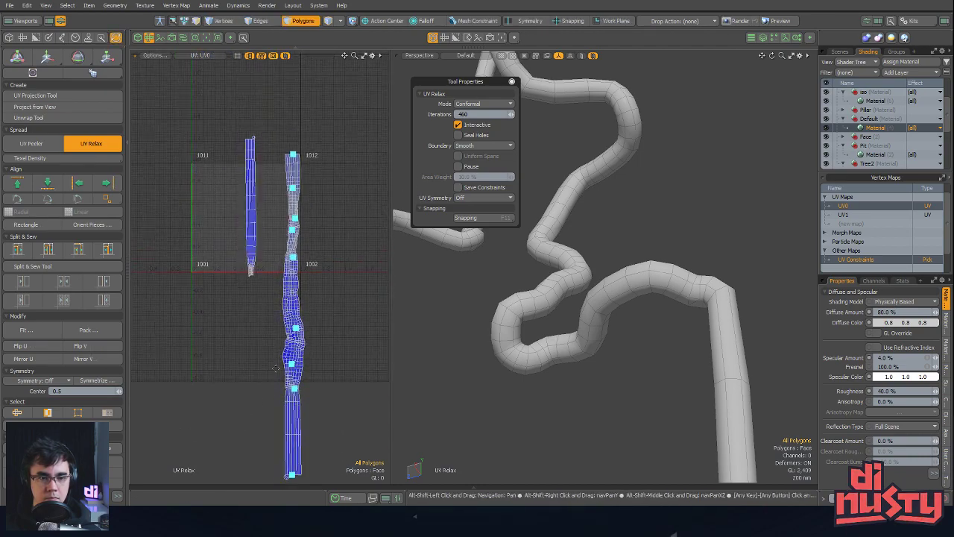
End UV Relax and undo the relaxed shape of the vine's island
{"action": "left_click_drag", "start_coordinate": [275, 362], "coordinate": [275, 378], "text": "alt"}
{"action": "key", "text": "q"}
{"action": "left_click_drag", "start_coordinate": [326, 264], "coordinate": [367, 264], "text": "ctrl+alt"}
{"action": "left_click_drag", "start_coordinate": [285, 198], "coordinate": [293, 267], "text": "alt"}
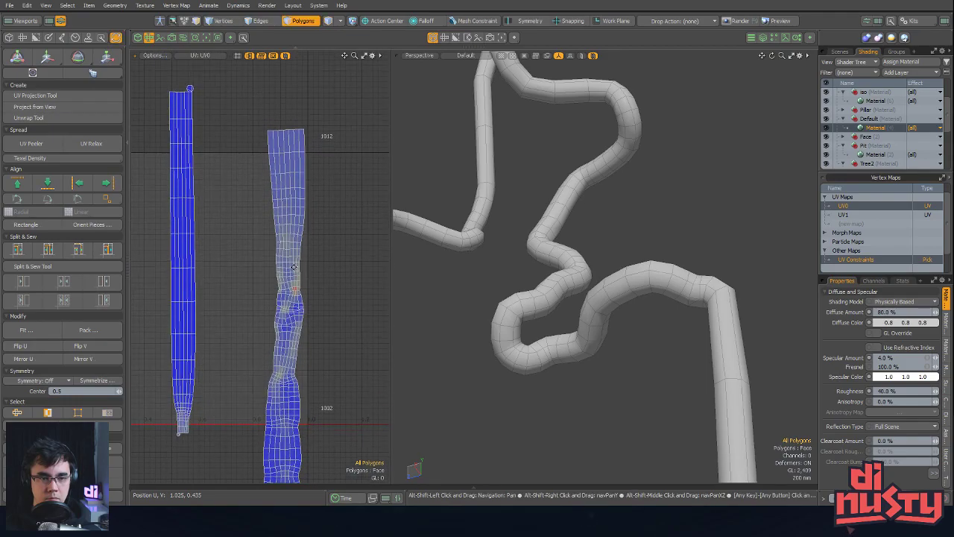
{"action": "key", "text": "ctrl+z"}
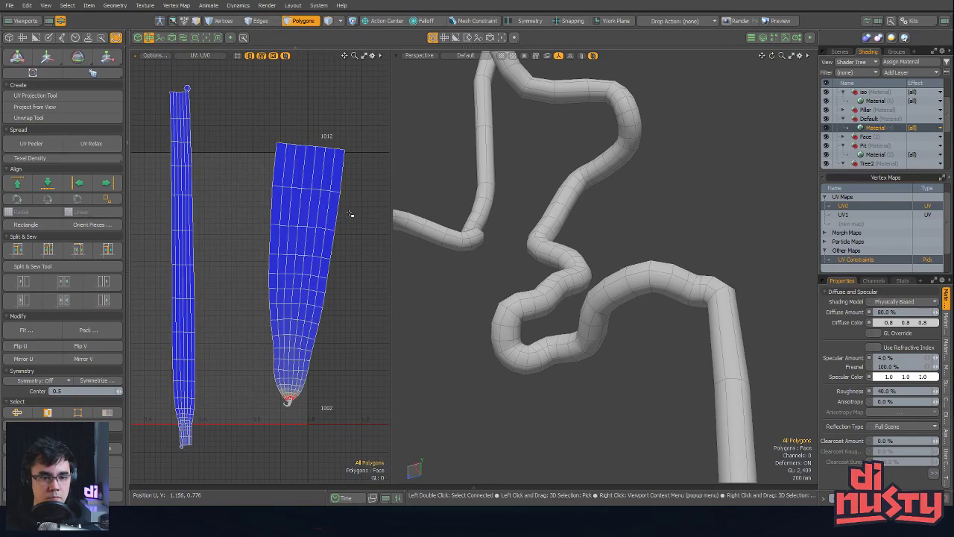
Try reapplying the last UV Relax to the vine's island
{"action": "key", "text": "shift+r"}
{"action": "left_click", "coordinate": [351, 214]}
{"action": "left_click_drag", "start_coordinate": [336, 302], "coordinate": [327, 227], "text": "alt"}
{"action": "scroll", "coordinate": [326, 229], "scroll_direction": "down", "scroll_amount": 4}
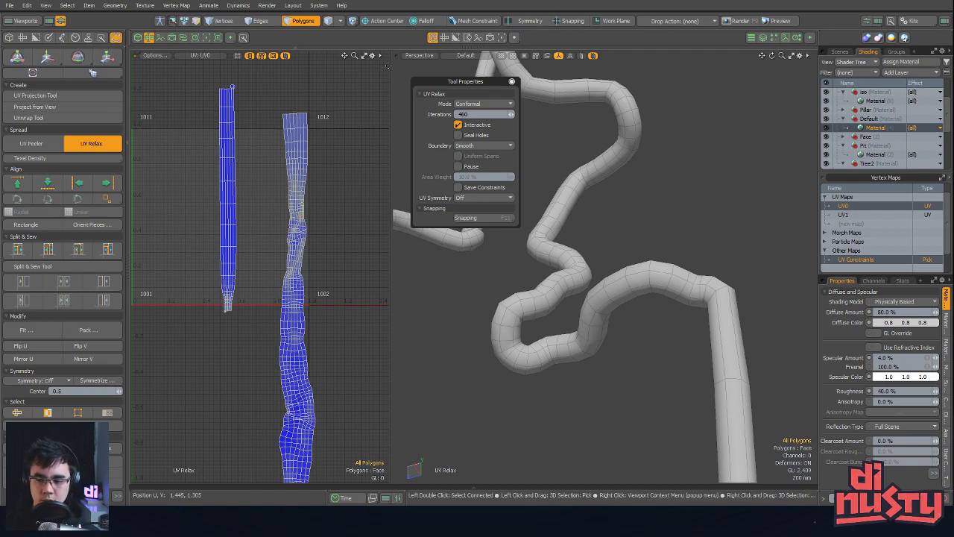
{"action": "scroll", "coordinate": [388, 65], "scroll_direction": "up", "scroll_amount": 1}
{"action": "scroll", "coordinate": [387, 149], "scroll_direction": "down", "scroll_amount": 2}
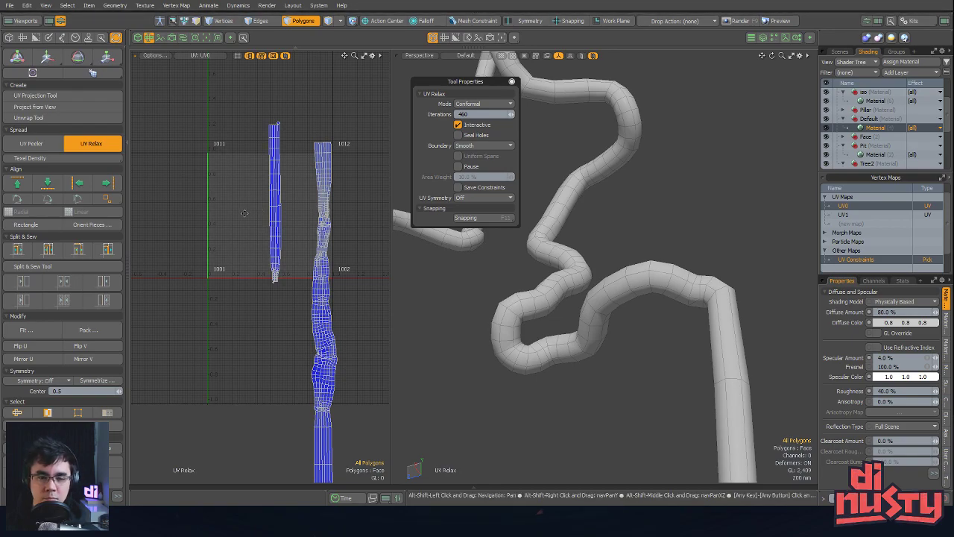
Undo the repeated UV Relax, going back to the tapered island with the vine's polygons selected
{"action": "left_click_drag", "start_coordinate": [346, 134], "coordinate": [355, 171], "text": "alt+shift"}
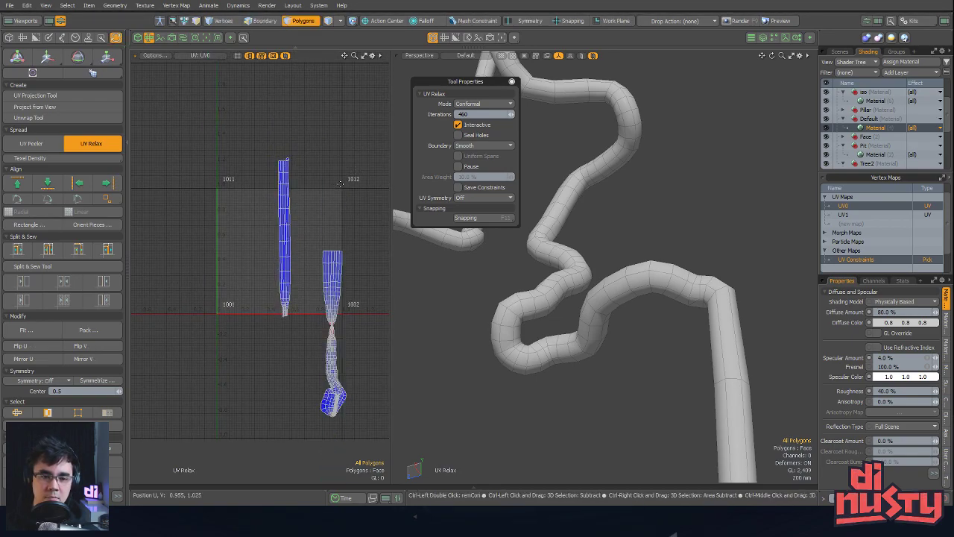
{"action": "key", "text": "ctrl+z"}
{"action": "key", "text": "ctrl+z"}
{"action": "key", "text": "ctrl+z"}
{"action": "key", "text": "ctrl+shift+z"}
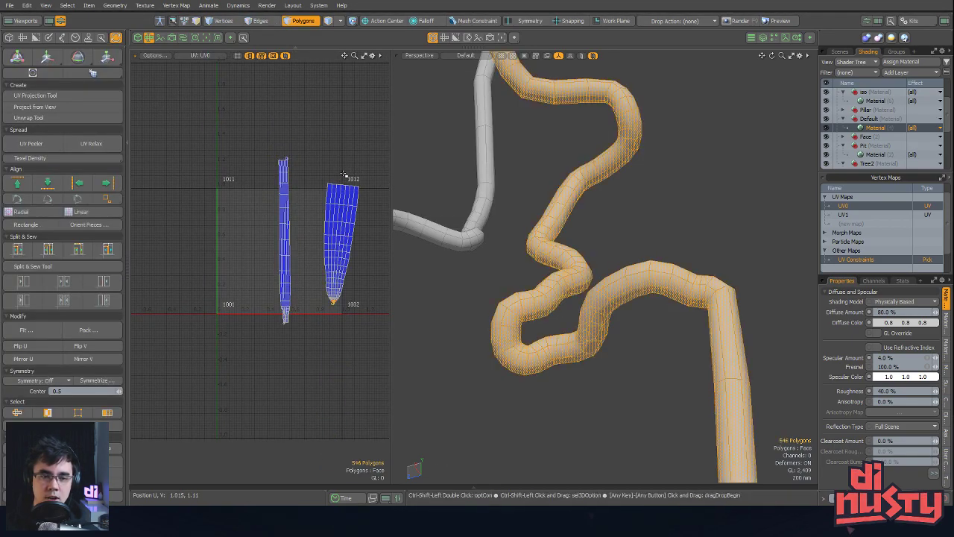
Redo the UV Relax on the vine's island to restore its long relaxed shape and end the polygon selection
{"action": "key", "text": "ctrl+shift+z"}
{"action": "key", "text": "ctrl+shift+z"}
{"action": "key", "text": "ctrl+z"}
{"action": "key", "text": "ctrl+shift+z"}
{"action": "key", "text": "space"}
{"action": "scroll", "coordinate": [358, 199], "scroll_direction": "down", "scroll_amount": 2}
{"action": "left_click_drag", "start_coordinate": [356, 202], "coordinate": [343, 164], "text": "alt+shift"}
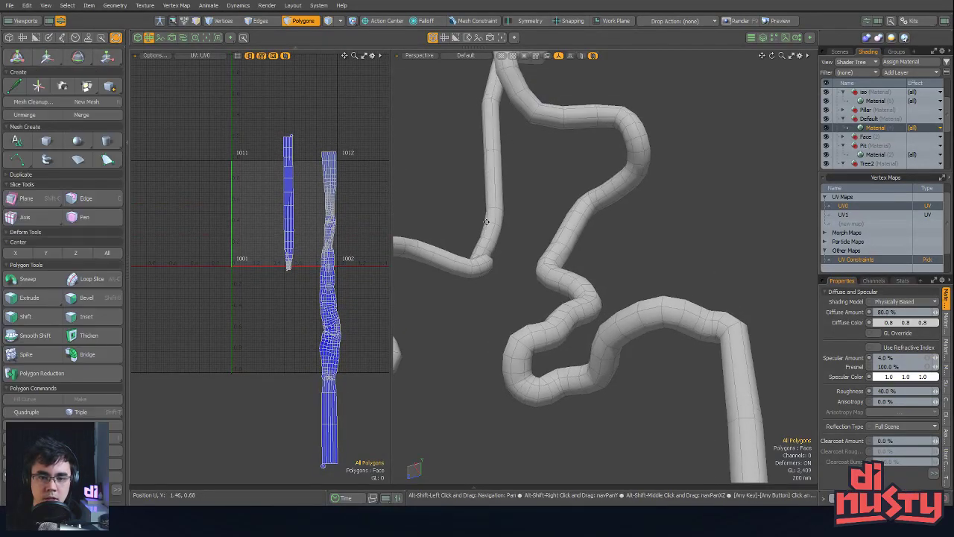
Check which vines the two existing UV islands belong to and select the whole neighbouring vine
{"action": "scroll", "coordinate": [486, 222], "scroll_direction": "down", "scroll_amount": 8}
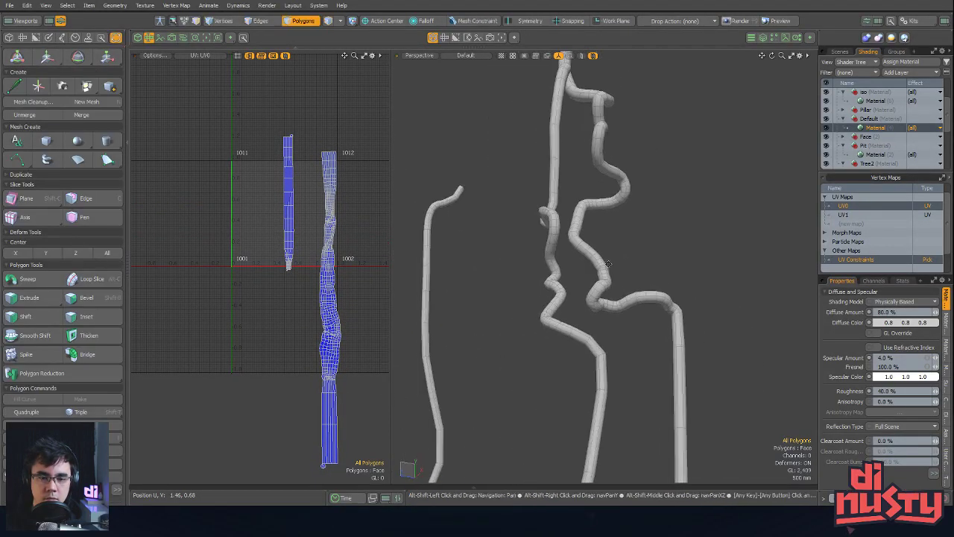
{"action": "left_click_drag", "start_coordinate": [484, 245], "coordinate": [361, 266], "text": "alt"}
{"action": "double_click", "coordinate": [328, 265]}
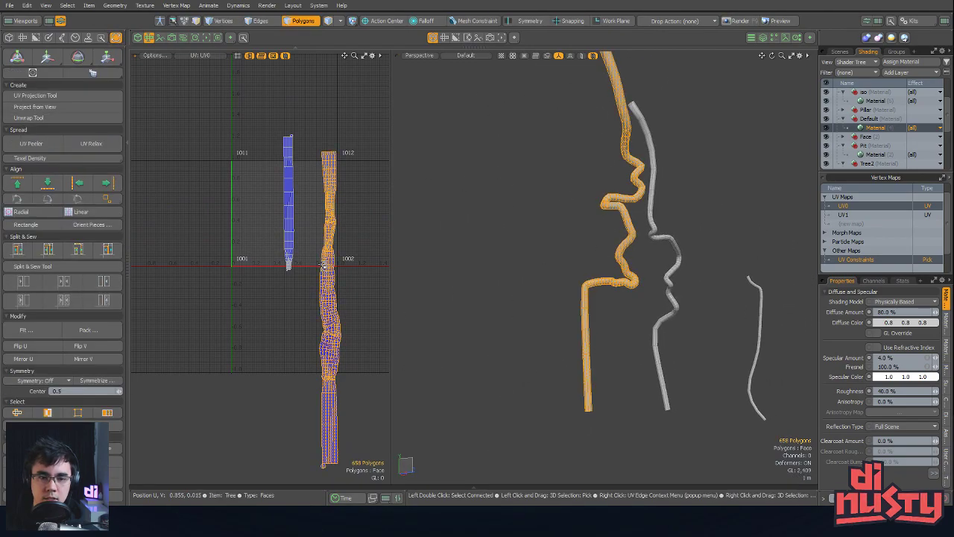
{"action": "double_click", "coordinate": [288, 219]}
{"action": "double_click", "coordinate": [653, 225]}
{"action": "left_click_drag", "start_coordinate": [653, 226], "coordinate": [660, 222], "text": "alt"}
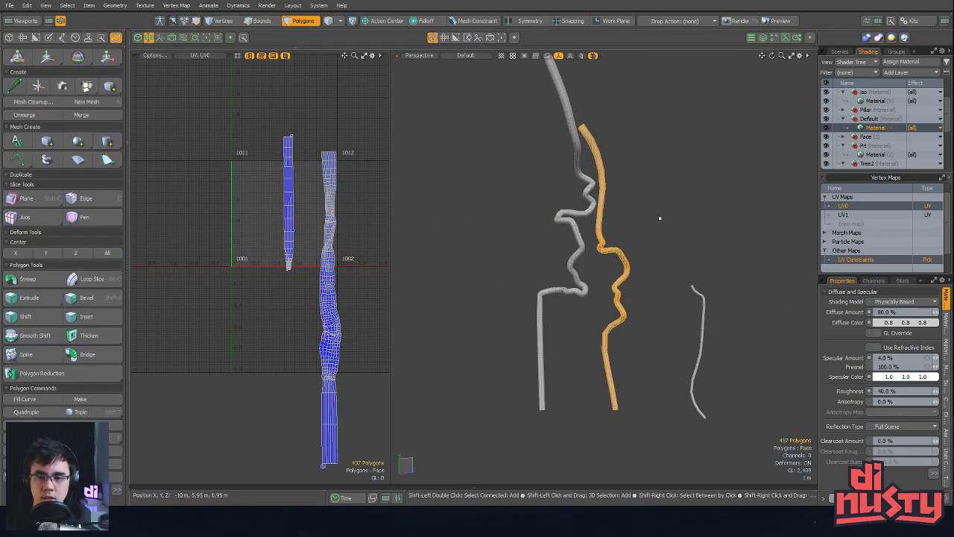
Try to select a lengthwise edge loop along the neighbouring vine, starting just above its sharp bend
{"action": "scroll", "coordinate": [671, 247], "scroll_direction": "up", "scroll_amount": 8}
{"action": "left_click_drag", "start_coordinate": [681, 268], "coordinate": [597, 201], "text": "alt"}
{"action": "key", "text": "2"}
{"action": "double_click", "coordinate": [597, 201]}
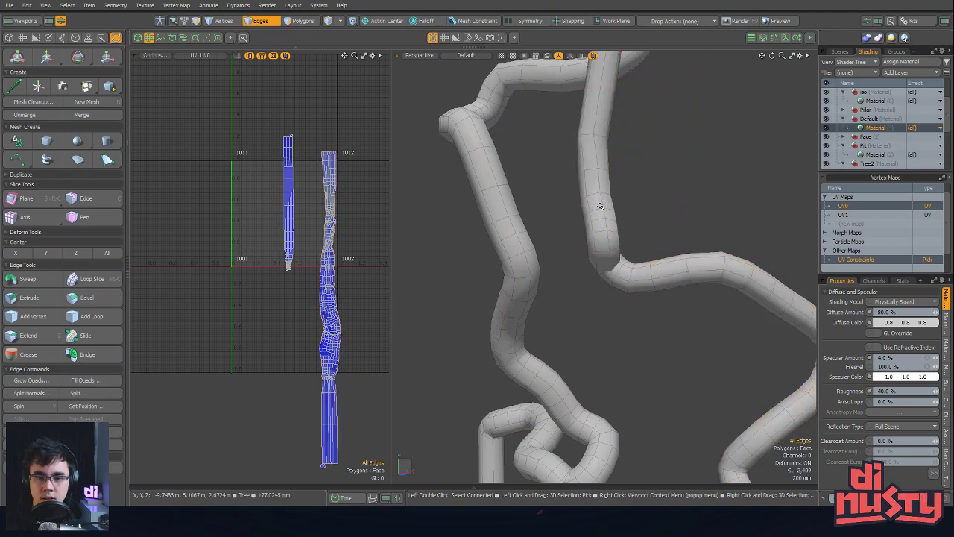
{"action": "scroll", "coordinate": [584, 207], "scroll_direction": "down", "scroll_amount": 4}
{"action": "left_click_drag", "start_coordinate": [660, 176], "coordinate": [686, 186], "text": "alt"}
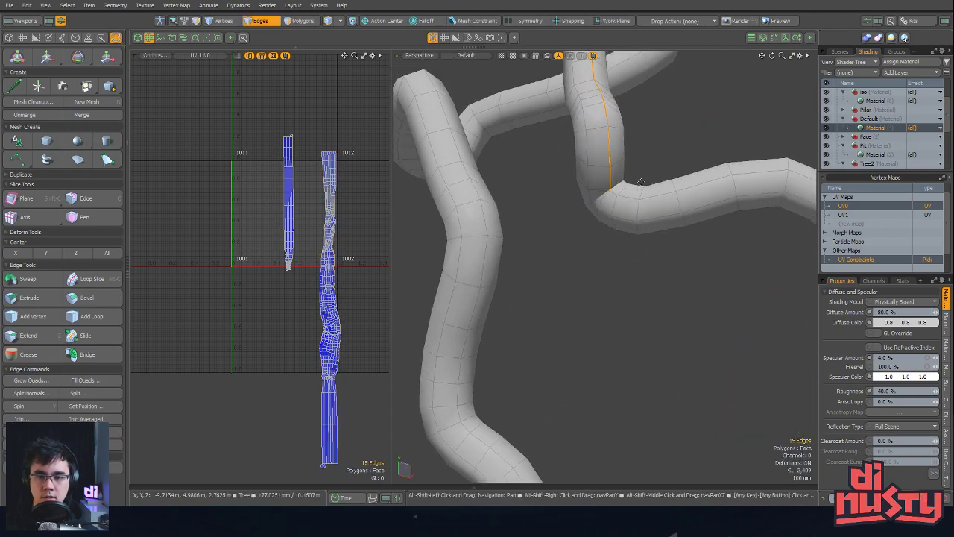
Examine the pinched geometry inside the vine's sharp bend from several angles, using Reflection shading
{"action": "scroll", "coordinate": [689, 205], "scroll_direction": "up", "scroll_amount": 6}
{"action": "key", "text": "1"}
{"action": "mouse_move", "coordinate": [567, 228]}
{"action": "right_mouse_down"}
{"action": "mouse_move", "coordinate": [577, 197]}
{"action": "mouse_move", "coordinate": [597, 229]}
{"action": "right_mouse_up"}
{"action": "scroll", "coordinate": [604, 220], "scroll_direction": "up", "scroll_amount": 5}
{"action": "mouse_move", "coordinate": [604, 220]}
{"action": "left_mouse_down", "text": "alt"}
{"action": "mouse_move", "coordinate": [656, 197]}
{"action": "mouse_move", "coordinate": [676, 239]}
{"action": "left_mouse_up", "text": "alt"}
{"action": "key", "text": "2"}
{"action": "scroll", "coordinate": [679, 235], "scroll_direction": "up", "scroll_amount": 8}
{"action": "left_click_drag", "start_coordinate": [550, 248], "coordinate": [617, 216], "text": "alt"}
{"action": "key", "text": "KP_1"}
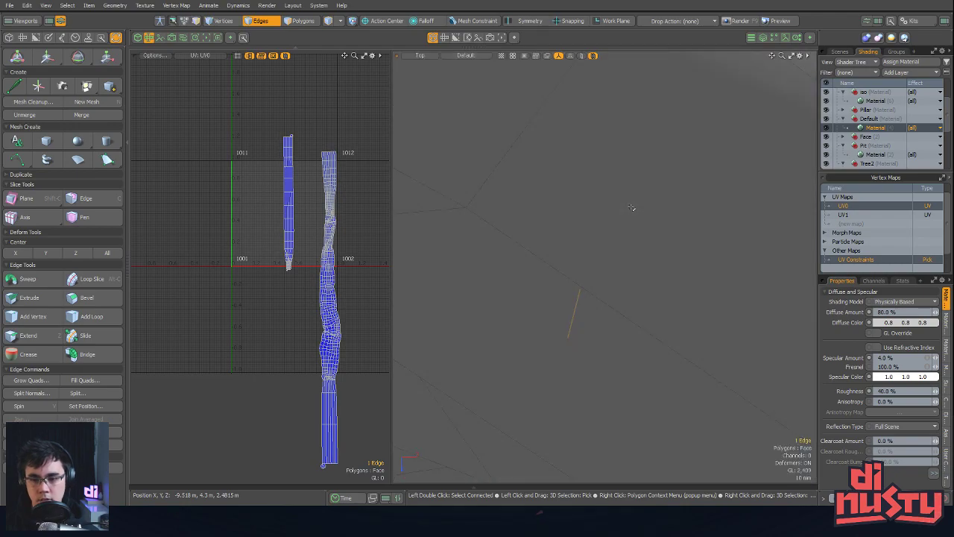
{"action": "key", "text": "KP_2"}
{"action": "key", "text": "KP_7"}
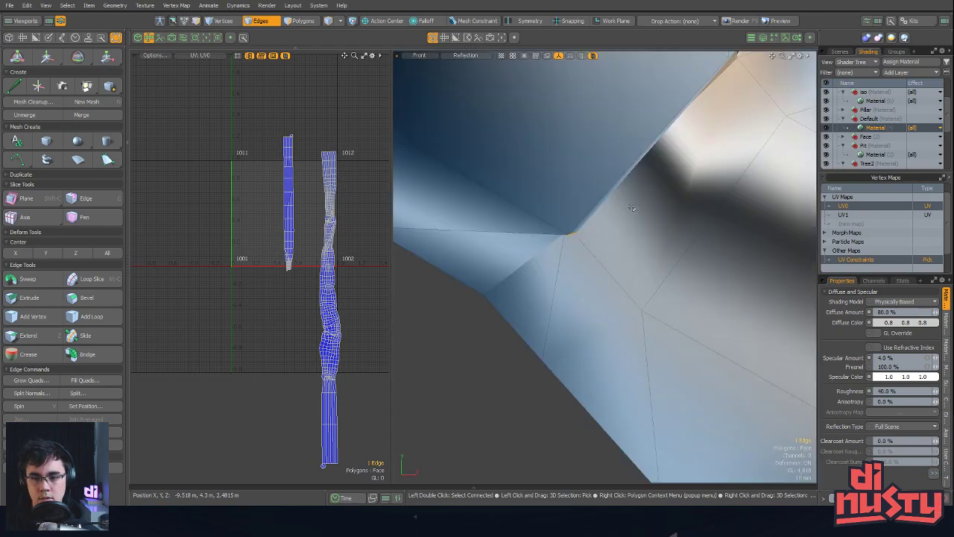
{"action": "key", "text": "KP_Decimal"}
{"action": "left_click_drag", "start_coordinate": [633, 207], "coordinate": [601, 249], "text": "alt"}
Try to join the crowded vertices on the inside of the sharp bend and undo it
{"action": "key", "text": "1"}
{"action": "scroll", "coordinate": [520, 246], "scroll_direction": "up", "scroll_amount": 5}
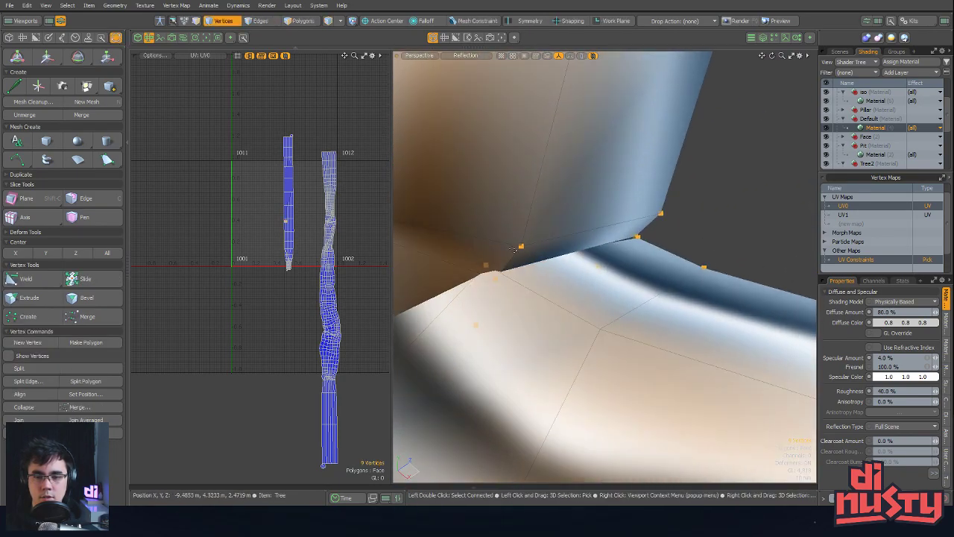
{"action": "right_click_drag", "start_coordinate": [523, 262], "coordinate": [501, 253]}
{"action": "mouse_move", "coordinate": [514, 261]}
{"action": "left_mouse_down", "text": "alt"}
{"action": "mouse_move", "coordinate": [611, 279]}
{"action": "mouse_move", "coordinate": [698, 257]}
{"action": "mouse_move", "coordinate": [636, 259]}
{"action": "left_mouse_up", "text": "alt"}
{"action": "key", "text": "Home"}
{"action": "key", "text": "ctrl+z"}
{"action": "key", "text": "2"}
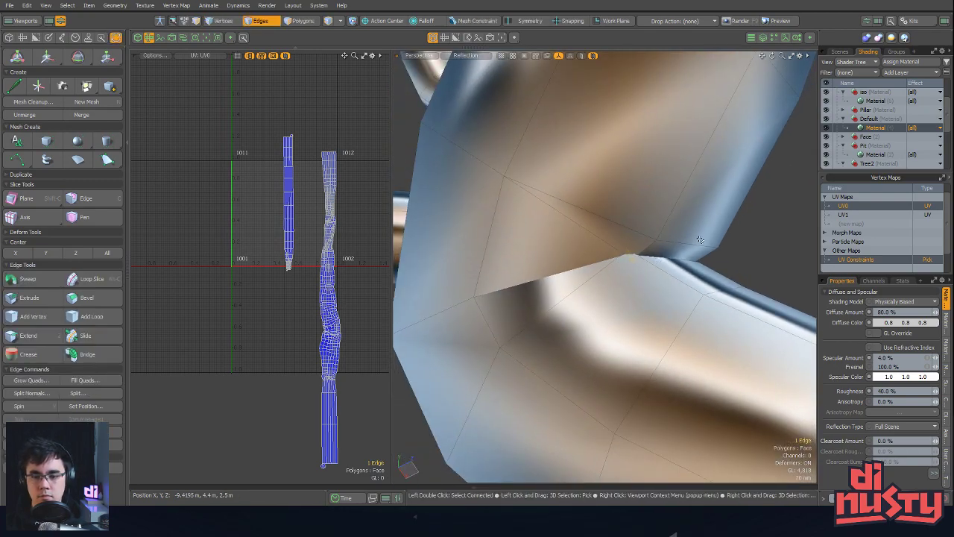
{"action": "key", "text": "ctrl+z"}
Select the two short edges at the pinched inner corner of the bend and remove them
{"action": "left_click_drag", "start_coordinate": [689, 252], "coordinate": [537, 271], "text": "alt"}
{"action": "left_click", "coordinate": [604, 225], "text": "shift"}
{"action": "left_click_drag", "start_coordinate": [604, 225], "coordinate": [650, 321], "text": "alt"}
{"action": "key", "text": "BackSpace"}
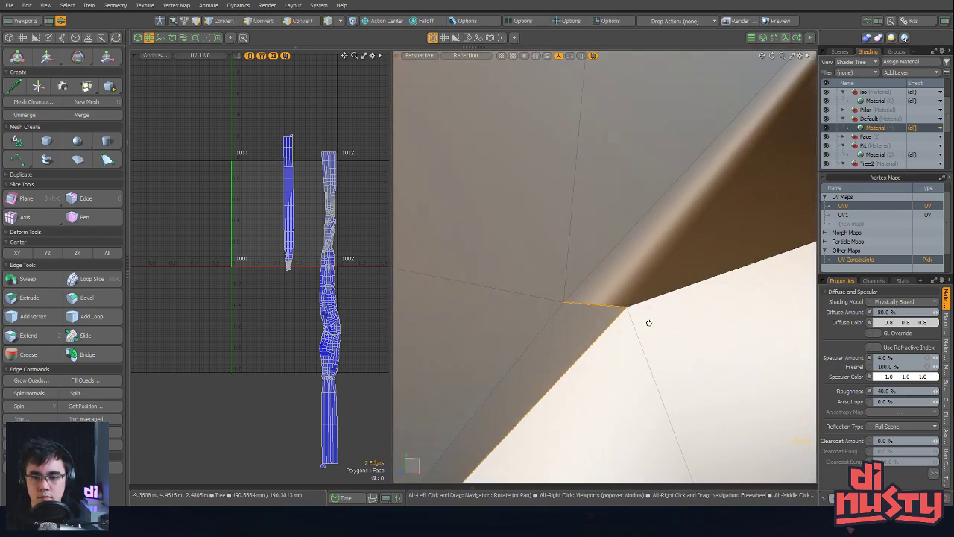
{"action": "key", "text": "1"}
{"action": "key", "text": "2"}
Move the edge at the bend's inner corner outward to open up the pinched geometry
{"action": "left_click", "coordinate": [631, 319]}
{"action": "key", "text": "w"}
{"action": "left_click_drag", "start_coordinate": [600, 289], "coordinate": [674, 233]}
{"action": "key", "text": "space"}
Set the 3D viewport's shading style back to Default
{"action": "key", "text": "KP_5"}
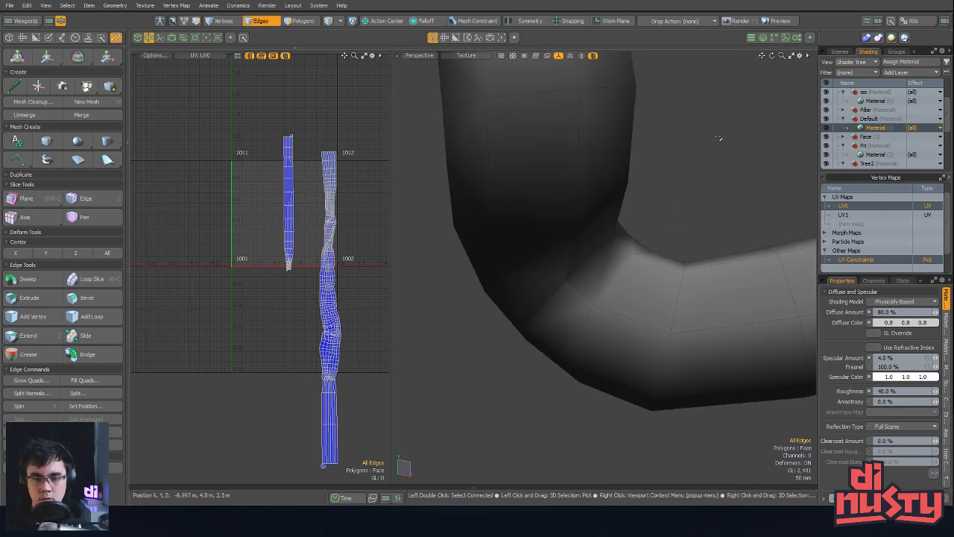
{"action": "left_click", "coordinate": [465, 55]}
{"action": "left_click", "coordinate": [447, 114]}
{"action": "mouse_move", "coordinate": [607, 167]}
{"action": "left_mouse_down", "text": "alt"}
{"action": "mouse_move", "coordinate": [559, 233]}
{"action": "mouse_move", "coordinate": [677, 205]}
{"action": "mouse_move", "coordinate": [725, 203]}
{"action": "left_mouse_up", "text": "alt"}
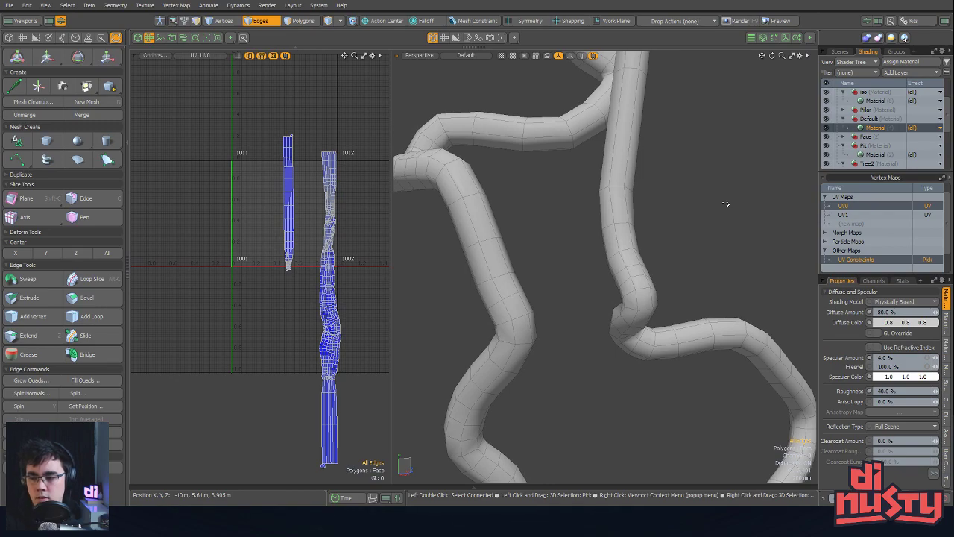
Select a continuous lengthwise edge path along the repaired vine, through the bend and its winding lower section, as the seam
{"action": "left_click_drag", "start_coordinate": [725, 204], "coordinate": [600, 243], "text": "alt"}
{"action": "key", "text": "3"}
{"action": "key", "text": "2"}
{"action": "double_click", "coordinate": [586, 195]}
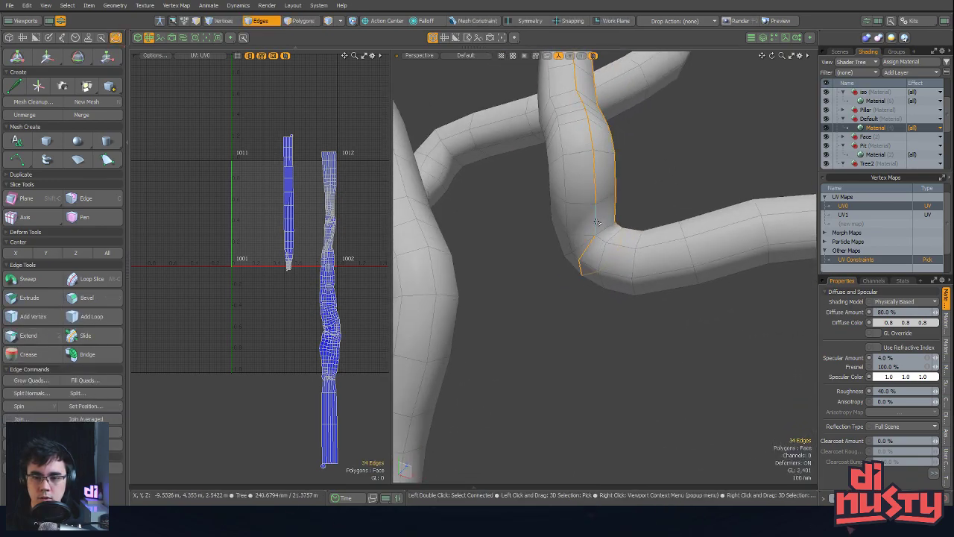
{"action": "left_click_drag", "start_coordinate": [565, 211], "coordinate": [638, 208], "text": "alt"}
{"action": "left_click_drag", "start_coordinate": [638, 207], "coordinate": [622, 59], "text": "alt+shift"}
{"action": "left_click_drag", "start_coordinate": [514, 196], "coordinate": [580, 275], "text": "ctrl+alt"}
{"action": "left_click_drag", "start_coordinate": [519, 330], "coordinate": [632, 273], "text": "ctrl+alt"}
{"action": "left_click_drag", "start_coordinate": [632, 273], "coordinate": [578, 296], "text": "ctrl+alt"}
{"action": "mouse_move", "coordinate": [544, 236]}
{"action": "left_mouse_down", "text": "ctrl+alt"}
{"action": "mouse_move", "coordinate": [620, 223]}
{"action": "mouse_move", "coordinate": [447, 183]}
{"action": "mouse_move", "coordinate": [625, 204]}
{"action": "left_mouse_up", "text": "ctrl+alt"}
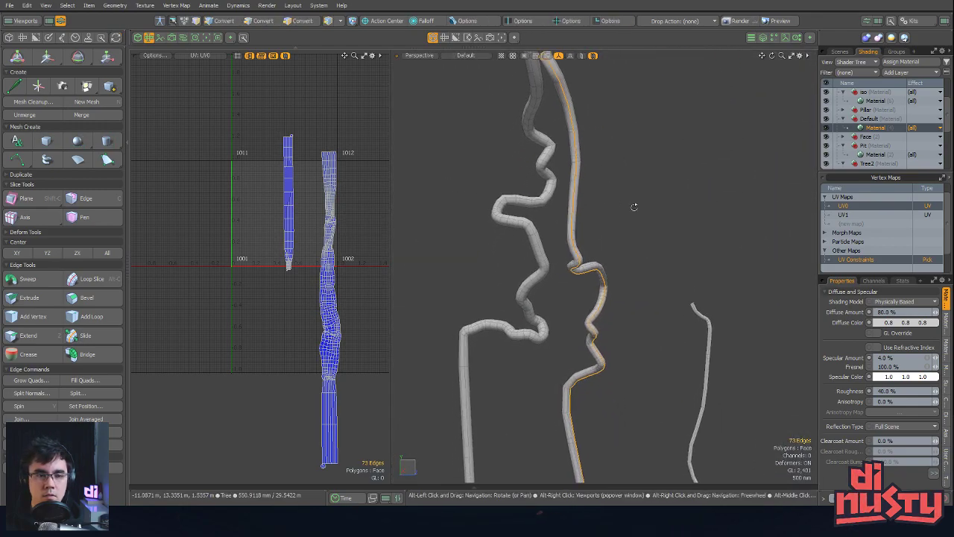
Unwrap the repaired vine along the selected seam edges with the Unwrap Tool
{"action": "left_click_drag", "start_coordinate": [259, 174], "coordinate": [264, 148], "text": "alt"}
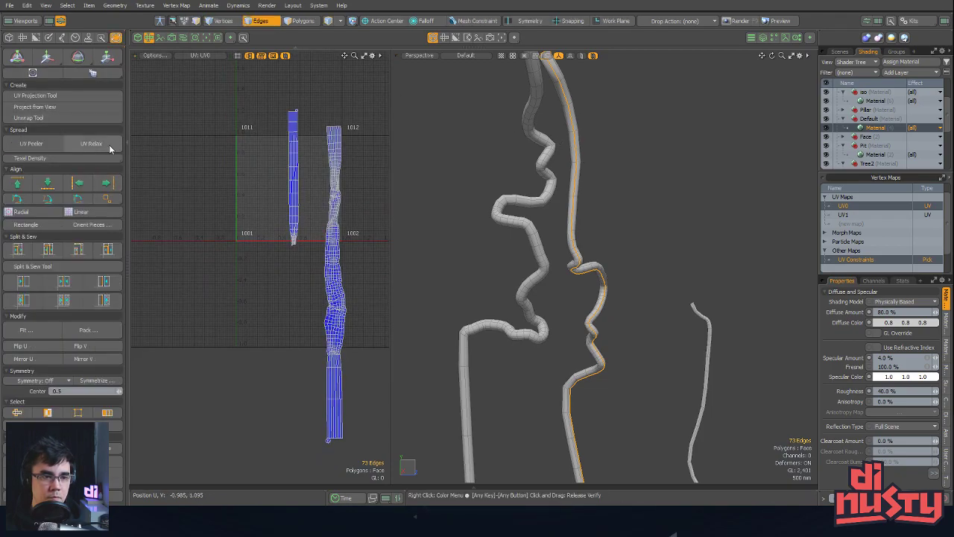
{"action": "left_click", "coordinate": [86, 117]}
{"action": "left_click", "coordinate": [308, 192]}
{"action": "scroll", "coordinate": [312, 194], "scroll_direction": "down", "scroll_amount": 1}
{"action": "key", "text": "space"}
{"action": "key", "text": "space"}
Rotate the vine's new UV island upright and select all its polygons
{"action": "double_click", "coordinate": [319, 222]}
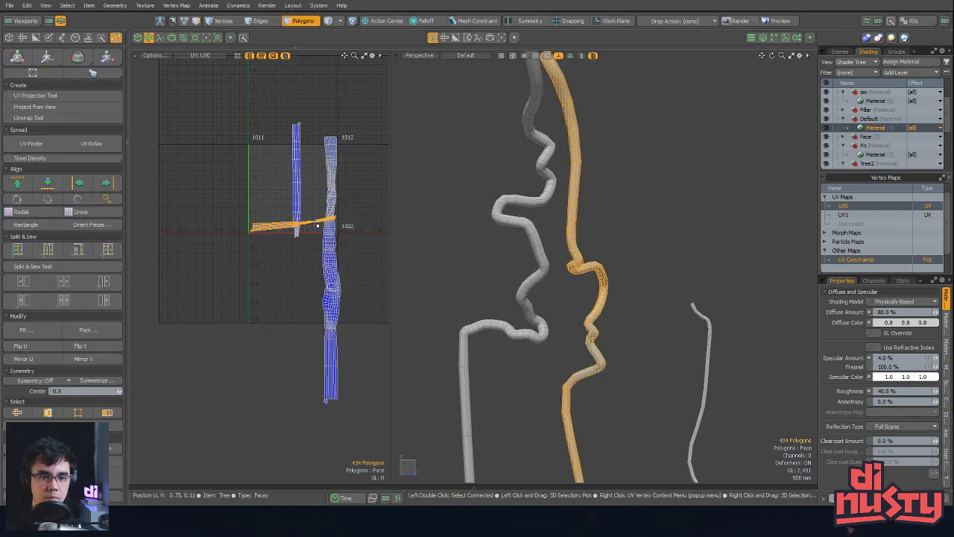
{"action": "key", "text": "e"}
{"action": "left_click_drag", "start_coordinate": [341, 184], "coordinate": [319, 241]}
{"action": "key", "text": "w"}
{"action": "key", "text": "space"}
{"action": "left_click", "coordinate": [310, 162]}
{"action": "scroll", "coordinate": [270, 222], "scroll_direction": "up", "scroll_amount": 5}
{"action": "scroll", "coordinate": [337, 252], "scroll_direction": "up", "scroll_amount": 2}
{"action": "double_click", "coordinate": [280, 219]}
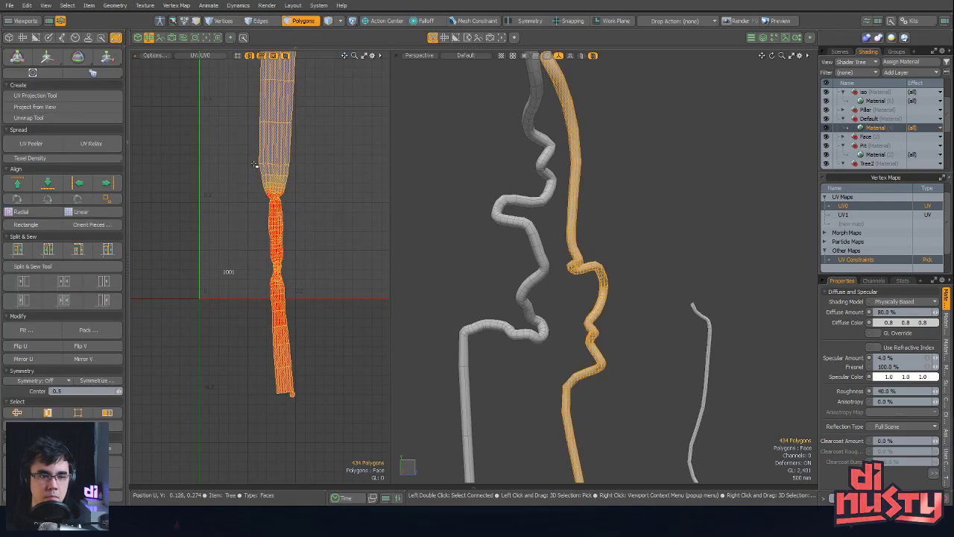
Try relaxing the vine's island with UV Relax, pinning its lower tip and straightening the folded upper part
{"action": "left_click", "coordinate": [86, 144]}
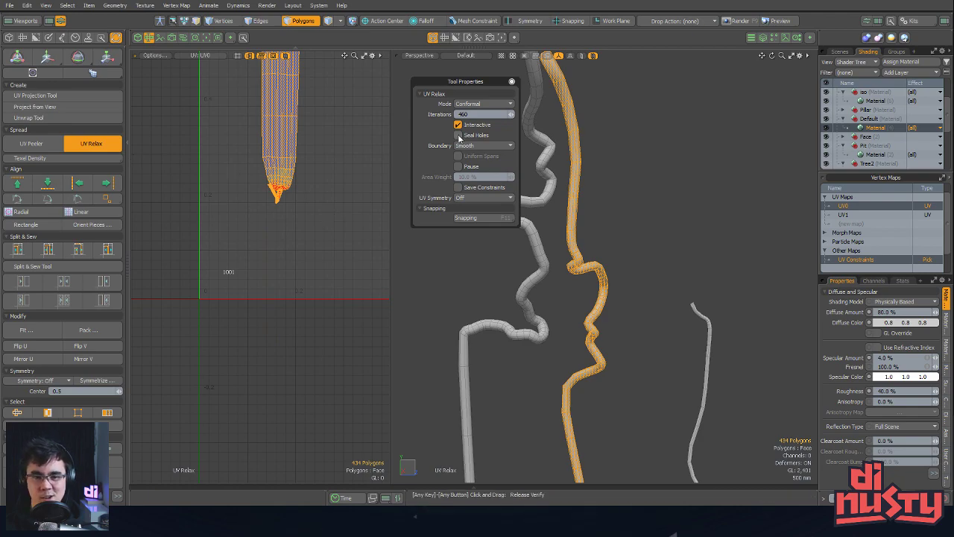
{"action": "scroll", "coordinate": [270, 196], "scroll_direction": "up", "scroll_amount": 3}
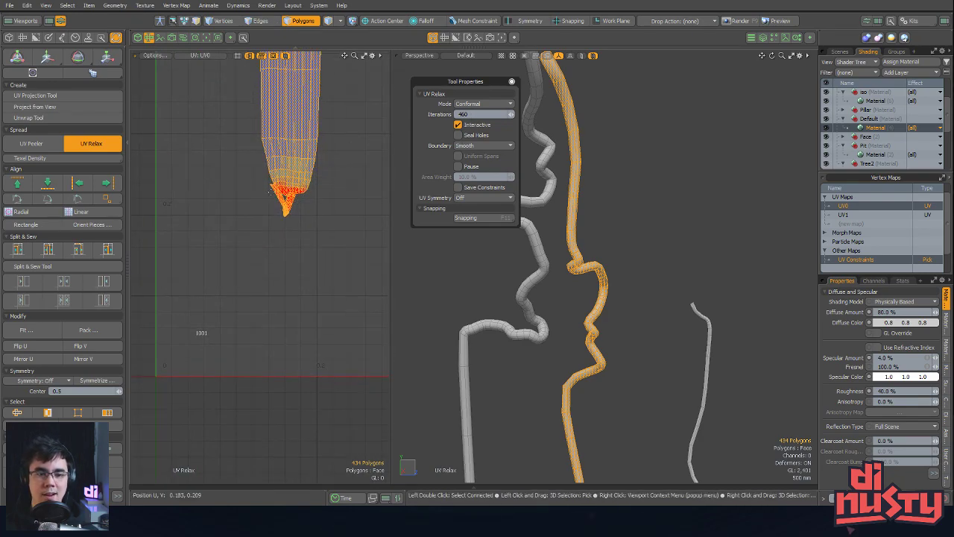
{"action": "left_click", "coordinate": [271, 183]}
{"action": "left_click_drag", "start_coordinate": [271, 184], "coordinate": [288, 382], "text": "alt"}
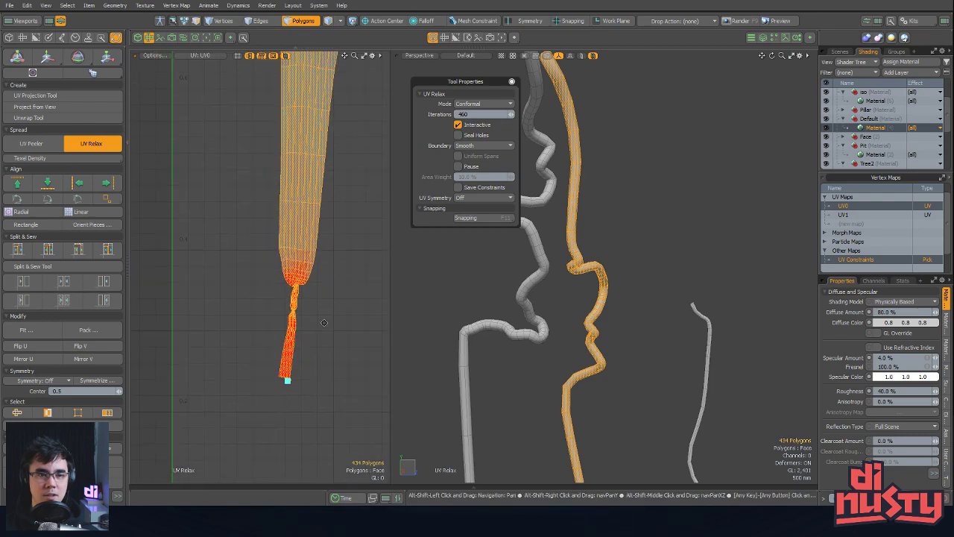
{"action": "left_click", "coordinate": [298, 286]}
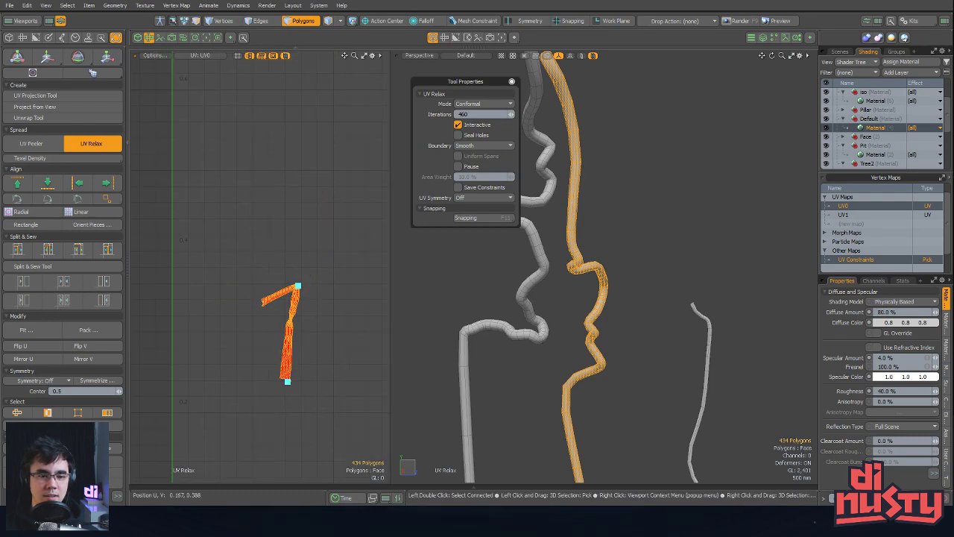
{"action": "left_click_drag", "start_coordinate": [262, 292], "coordinate": [290, 36]}
Try stretching the relaxing island lengthwise by moving its lower pin down and its upper pin up
{"action": "left_click_drag", "start_coordinate": [288, 382], "coordinate": [286, 501], "text": "alt"}
{"action": "scroll", "coordinate": [292, 462], "scroll_direction": "down", "scroll_amount": 2}
{"action": "left_click_drag", "start_coordinate": [287, 421], "coordinate": [286, 473], "text": "alt"}
{"action": "left_click_drag", "start_coordinate": [293, 65], "coordinate": [290, 198], "text": "alt"}
{"action": "left_click_drag", "start_coordinate": [267, 135], "coordinate": [263, 57]}
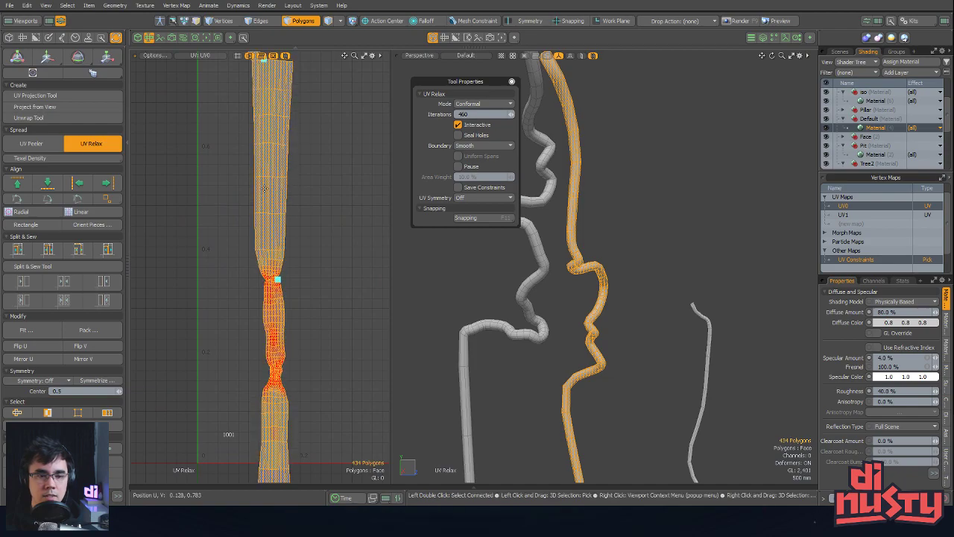
Try widening the narrow middle of the relaxing island with additional pins
{"action": "scroll", "coordinate": [319, 258], "scroll_direction": "up", "scroll_amount": 3}
{"action": "scroll", "coordinate": [332, 308], "scroll_direction": "up", "scroll_amount": 3}
{"action": "left_click_drag", "start_coordinate": [332, 309], "coordinate": [322, 252], "text": "alt"}
{"action": "scroll", "coordinate": [328, 171], "scroll_direction": "down", "scroll_amount": 5}
{"action": "left_click_drag", "start_coordinate": [313, 111], "coordinate": [328, 283], "text": "alt"}
{"action": "key", "text": "ctrl+z"}
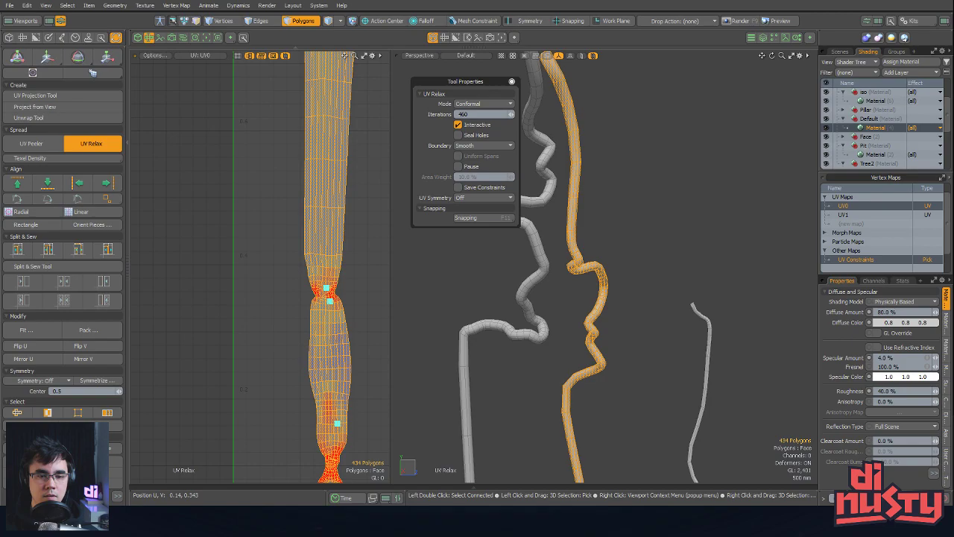
Try spacing out the compressed lower-middle section of the island by moving and adding pins
{"action": "left_click_drag", "start_coordinate": [331, 304], "coordinate": [306, 128]}
{"action": "scroll", "coordinate": [321, 335], "scroll_direction": "down", "scroll_amount": 3}
{"action": "scroll", "coordinate": [306, 128], "scroll_direction": "up", "scroll_amount": 2}
{"action": "left_click", "coordinate": [332, 213]}
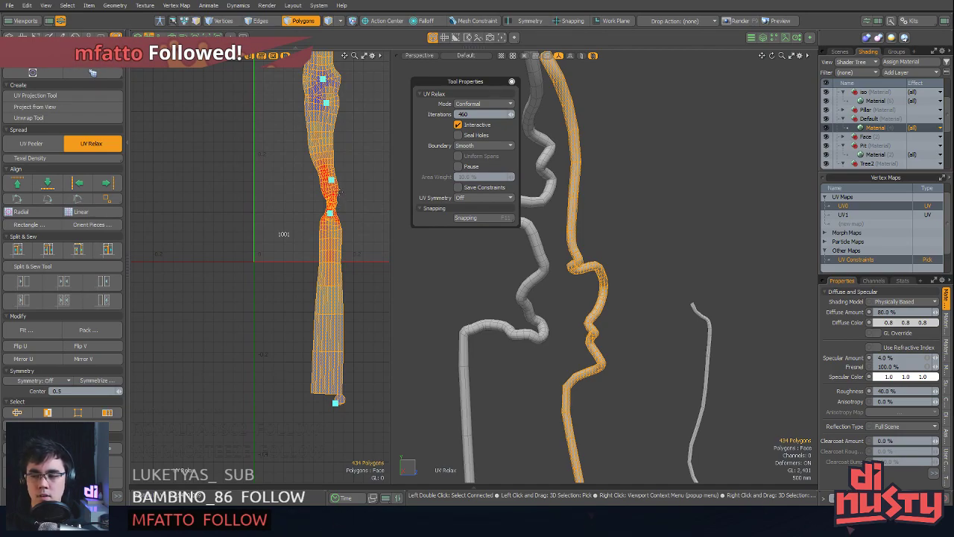
{"action": "scroll", "coordinate": [328, 216], "scroll_direction": "up", "scroll_amount": 2}
{"action": "mouse_move", "coordinate": [335, 214]}
{"action": "left_mouse_down", "text": "alt+shift"}
{"action": "mouse_move", "coordinate": [322, 179]}
{"action": "mouse_move", "coordinate": [318, 222]}
{"action": "left_mouse_up", "text": "alt+shift"}
{"action": "left_click_drag", "start_coordinate": [331, 94], "coordinate": [296, 188], "text": "alt+shift"}
Undo the pinned UV Relax, going back to the upright unwrapped island
{"action": "key", "text": "ctrl+z"}
{"action": "key", "text": "ctrl+z"}
{"action": "scroll", "coordinate": [296, 188], "scroll_direction": "down", "scroll_amount": 5}
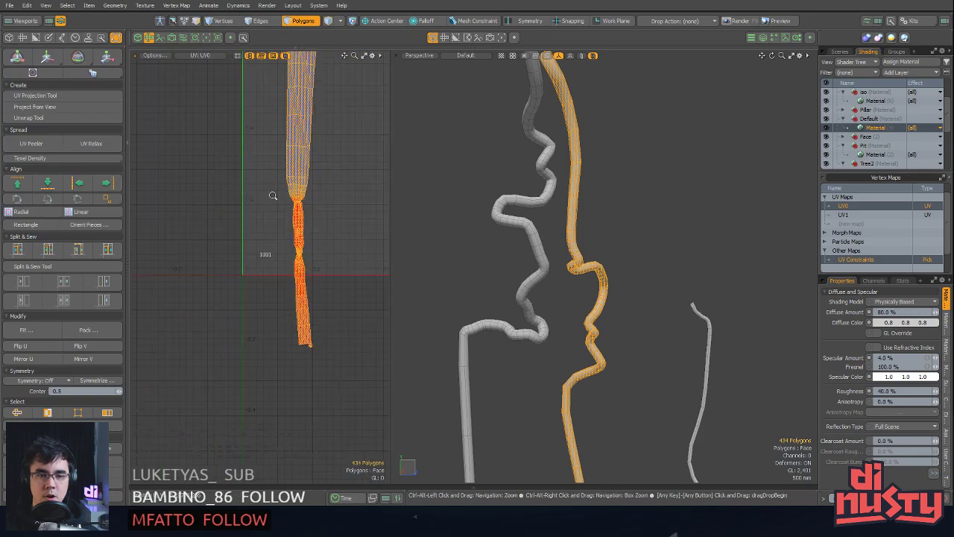
{"action": "left_click_drag", "start_coordinate": [259, 162], "coordinate": [257, 193], "text": "alt+shift"}
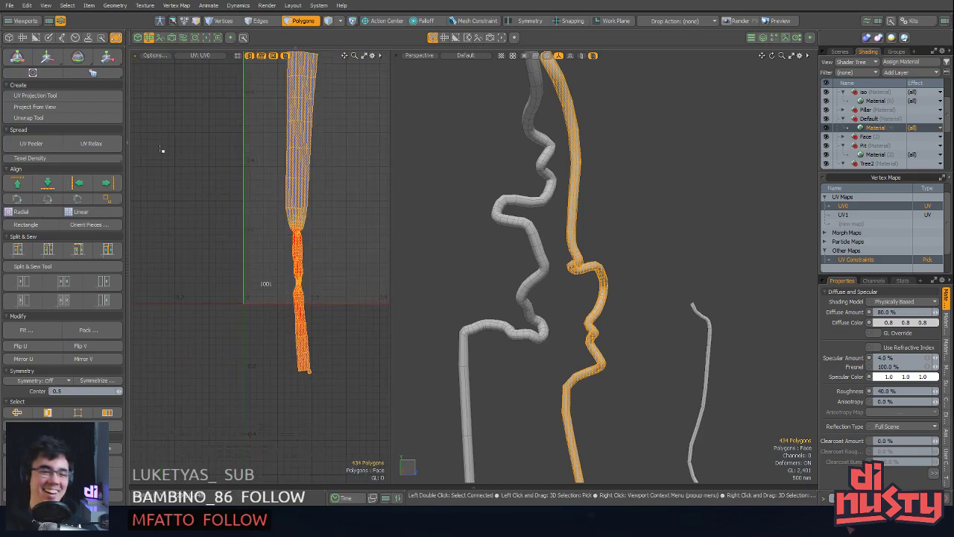
Run UV Relax on the vine's island again and pull its pinned lower tip straight down to stretch it
{"action": "left_click", "coordinate": [107, 149]}
{"action": "left_click_drag", "start_coordinate": [333, 130], "coordinate": [337, 177], "text": "alt+shift"}
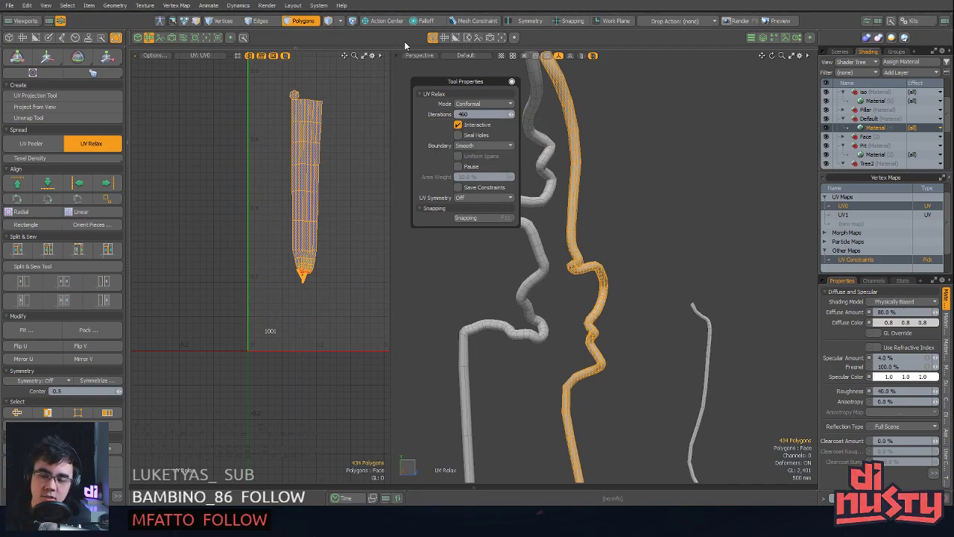
{"action": "left_click_drag", "start_coordinate": [308, 102], "coordinate": [314, 109], "text": "alt"}
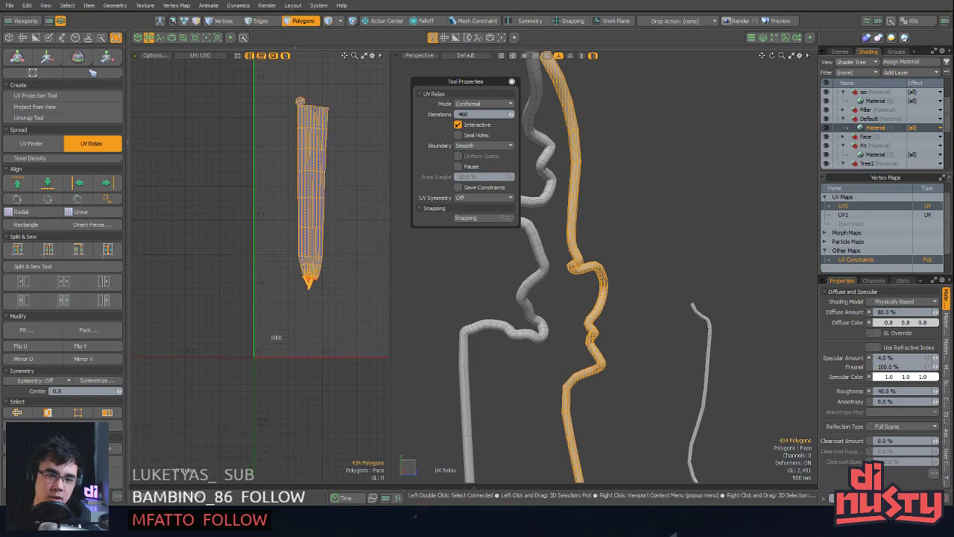
{"action": "scroll", "coordinate": [321, 266], "scroll_direction": "up", "scroll_amount": 2}
{"action": "left_click_drag", "start_coordinate": [301, 311], "coordinate": [311, 463]}
{"action": "scroll", "coordinate": [308, 458], "scroll_direction": "down", "scroll_amount": 2}
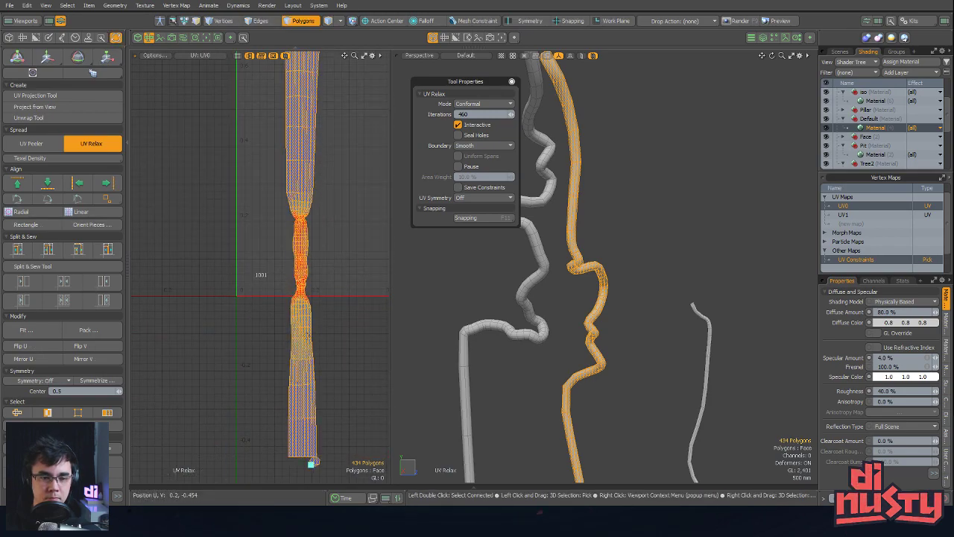
Pin the two compressed ends of the island's middle section and pull them apart lengthwise
{"action": "left_click", "coordinate": [301, 317]}
{"action": "left_click_drag", "start_coordinate": [302, 319], "coordinate": [304, 385]}
{"action": "left_click_drag", "start_coordinate": [307, 288], "coordinate": [311, 262]}
{"action": "left_click_drag", "start_coordinate": [310, 371], "coordinate": [311, 242], "text": "alt"}
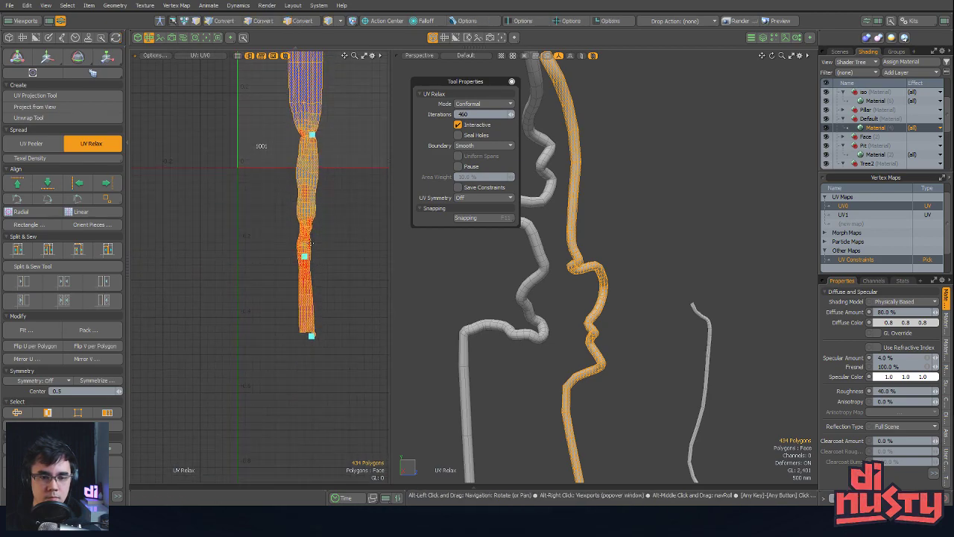
Stretch the lower half of the vine's UV island by pulling its pinned tip down and spacing out pins along the compressed sections
{"action": "left_click_drag", "start_coordinate": [312, 349], "coordinate": [313, 447]}
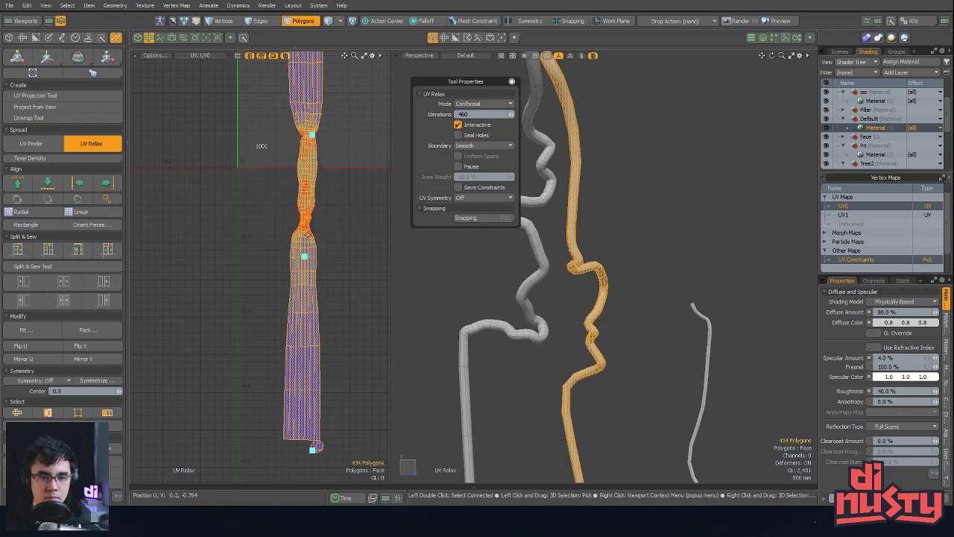
{"action": "left_click_drag", "start_coordinate": [305, 259], "coordinate": [309, 323]}
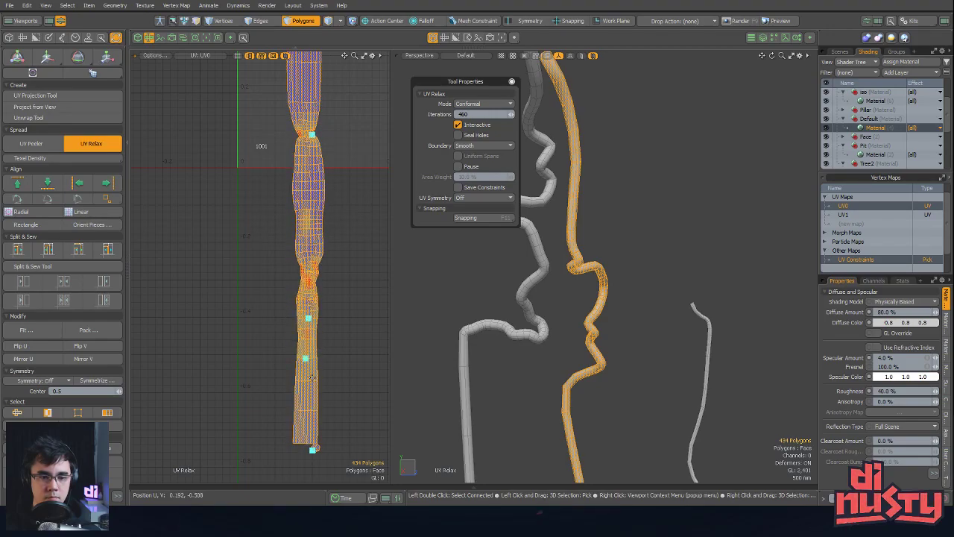
{"action": "left_click_drag", "start_coordinate": [305, 359], "coordinate": [305, 385]}
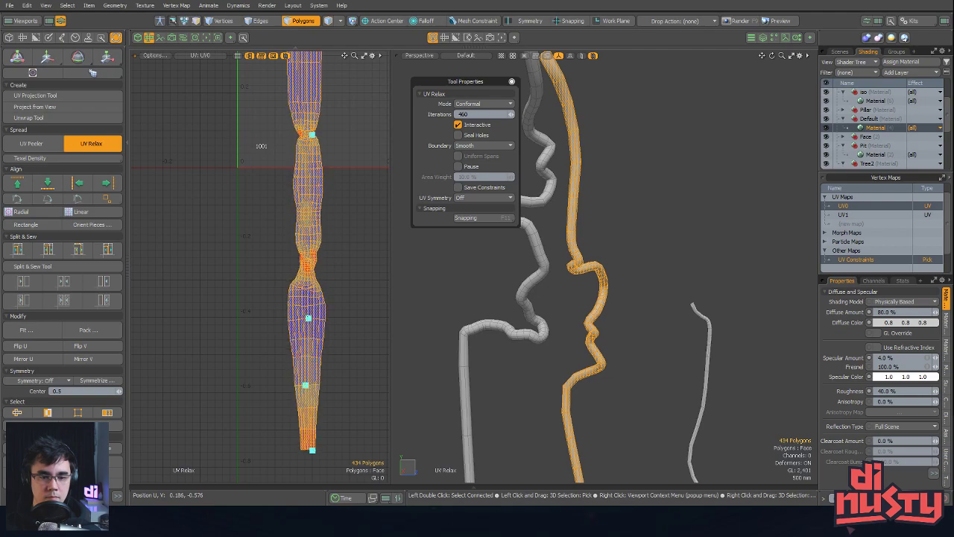
{"action": "left_click_drag", "start_coordinate": [309, 321], "coordinate": [308, 337]}
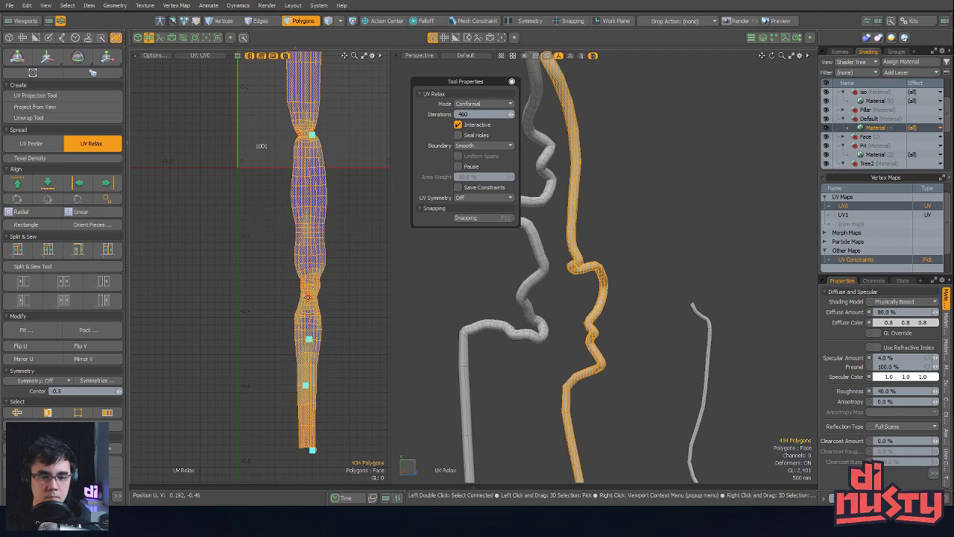
{"action": "left_click_drag", "start_coordinate": [307, 296], "coordinate": [304, 282]}
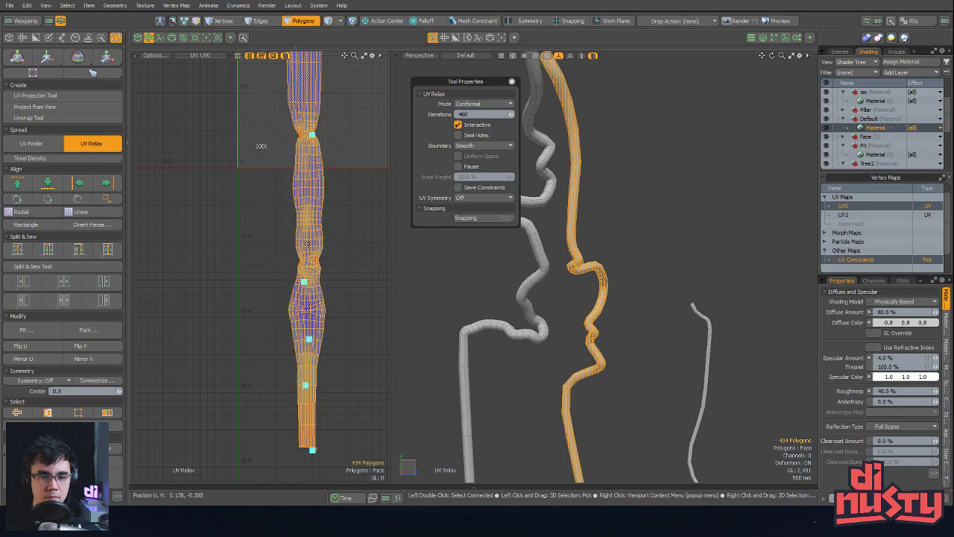
{"action": "left_click_drag", "start_coordinate": [306, 231], "coordinate": [307, 219]}
Pull the island's pinned lower tip and the nearest pin further down, end UV Relax and clear the polygon selection
{"action": "left_click_drag", "start_coordinate": [318, 133], "coordinate": [304, 192], "text": "alt"}
{"action": "left_click_drag", "start_coordinate": [308, 228], "coordinate": [304, 86], "text": "alt"}
{"action": "scroll", "coordinate": [305, 86], "scroll_direction": "down", "scroll_amount": 2}
{"action": "scroll", "coordinate": [308, 278], "scroll_direction": "up", "scroll_amount": 3}
{"action": "left_click_drag", "start_coordinate": [310, 320], "coordinate": [314, 379]}
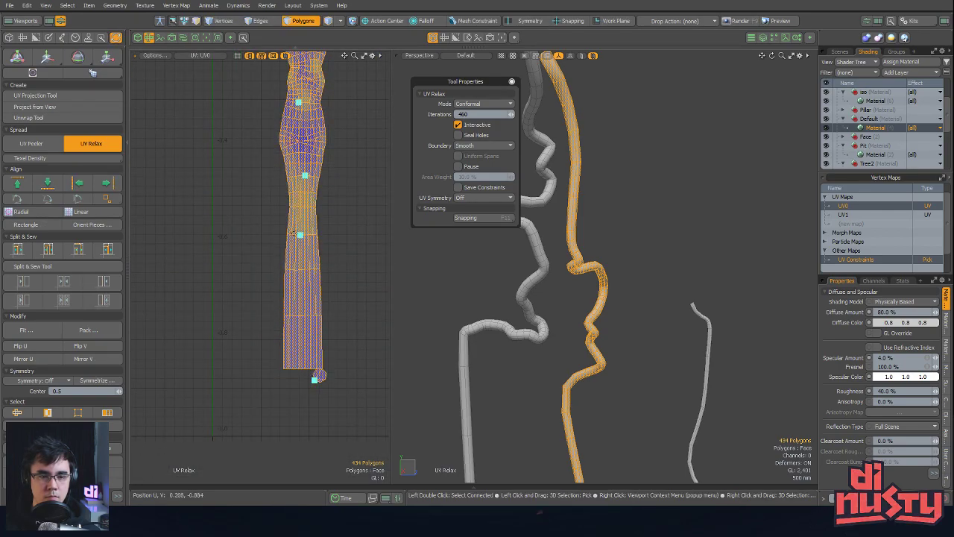
{"action": "left_click_drag", "start_coordinate": [301, 234], "coordinate": [302, 255]}
{"action": "left_click_drag", "start_coordinate": [325, 280], "coordinate": [305, 358], "text": "alt"}
{"action": "scroll", "coordinate": [320, 336], "scroll_direction": "down", "scroll_amount": 2}
{"action": "key", "text": "space"}
{"action": "left_click_drag", "start_coordinate": [333, 288], "coordinate": [333, 359], "text": "alt"}
{"action": "left_click", "coordinate": [357, 307]}
Try copying the UVs of the selected band of vine polygons from UV0 into UV1
{"action": "left_click_drag", "start_coordinate": [348, 237], "coordinate": [301, 235], "text": "ctrl+alt"}
{"action": "left_click_drag", "start_coordinate": [301, 234], "coordinate": [221, 303], "text": "alt"}
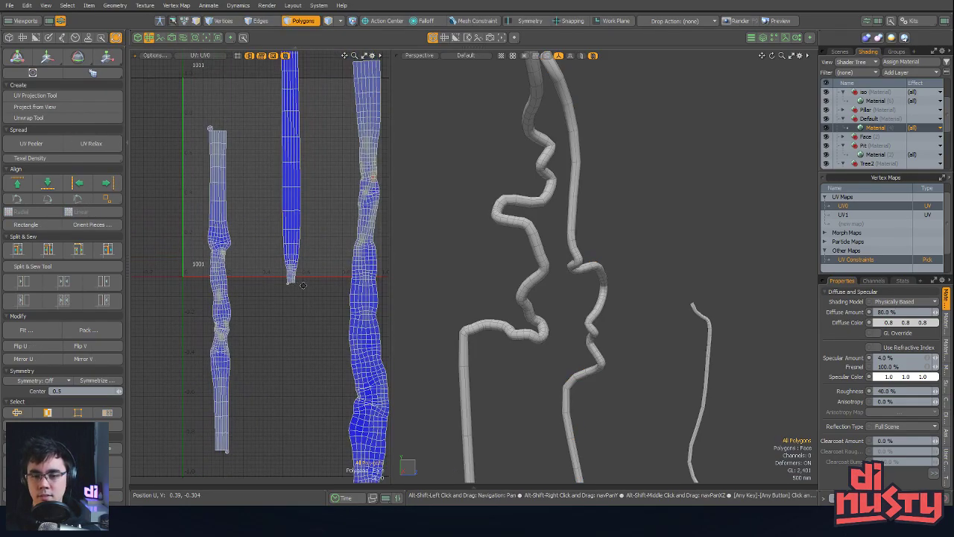
{"action": "left_click_drag", "start_coordinate": [521, 270], "coordinate": [465, 283], "text": "ctrl+alt"}
{"action": "left_click_drag", "start_coordinate": [382, 289], "coordinate": [286, 260], "text": "alt"}
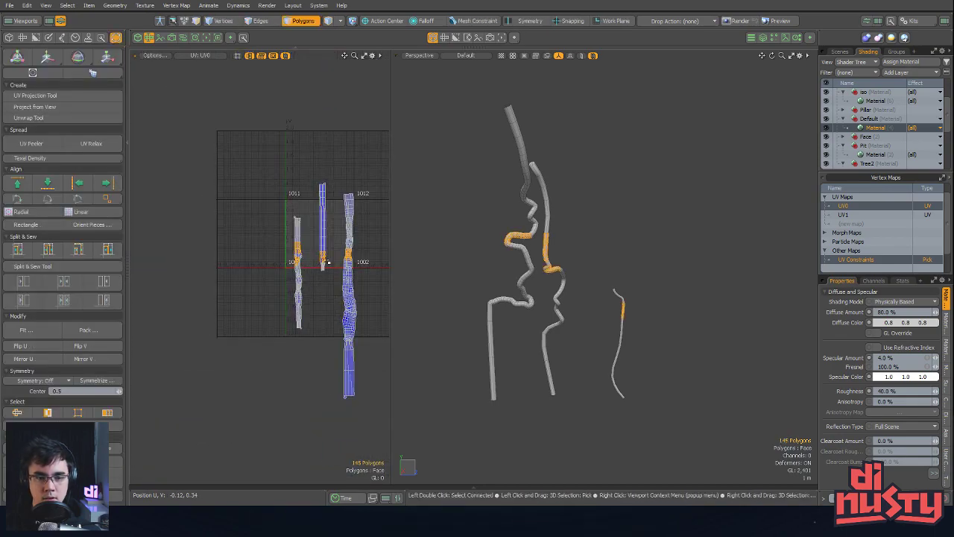
{"action": "left_click_drag", "start_coordinate": [360, 273], "coordinate": [297, 281], "text": "alt+shift"}
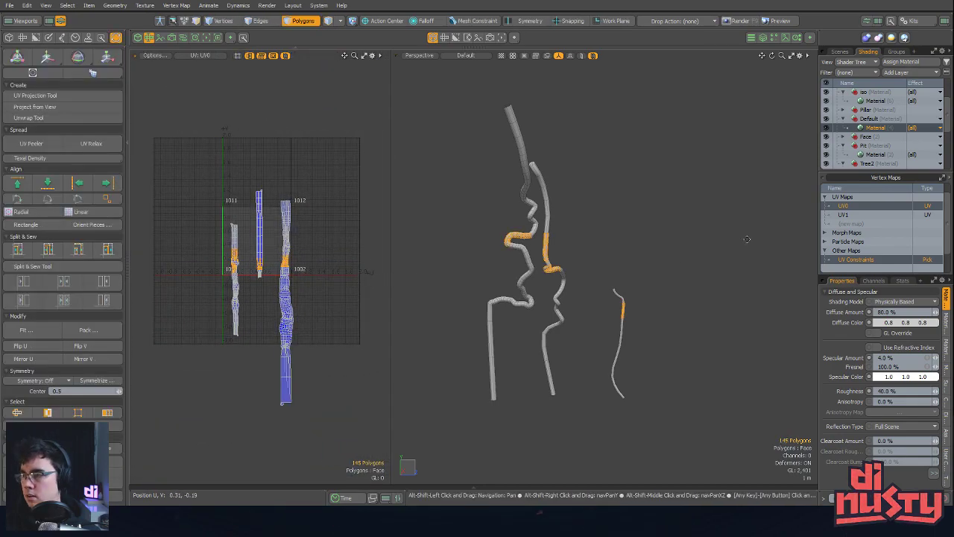
{"action": "right_click", "coordinate": [855, 209]}
{"action": "left_click", "coordinate": [855, 234]}
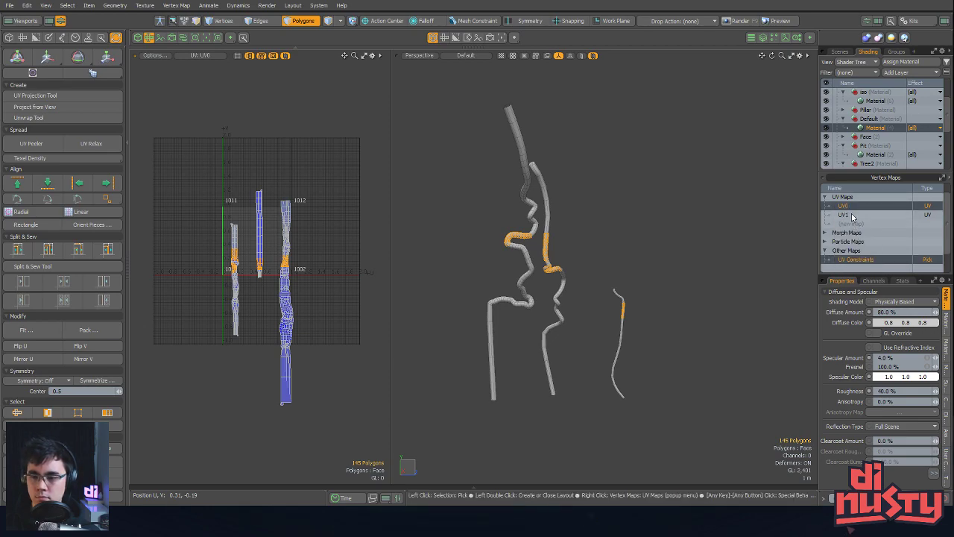
{"action": "left_click", "coordinate": [857, 215]}
{"action": "right_click", "coordinate": [857, 215]}
{"action": "left_click", "coordinate": [857, 249]}
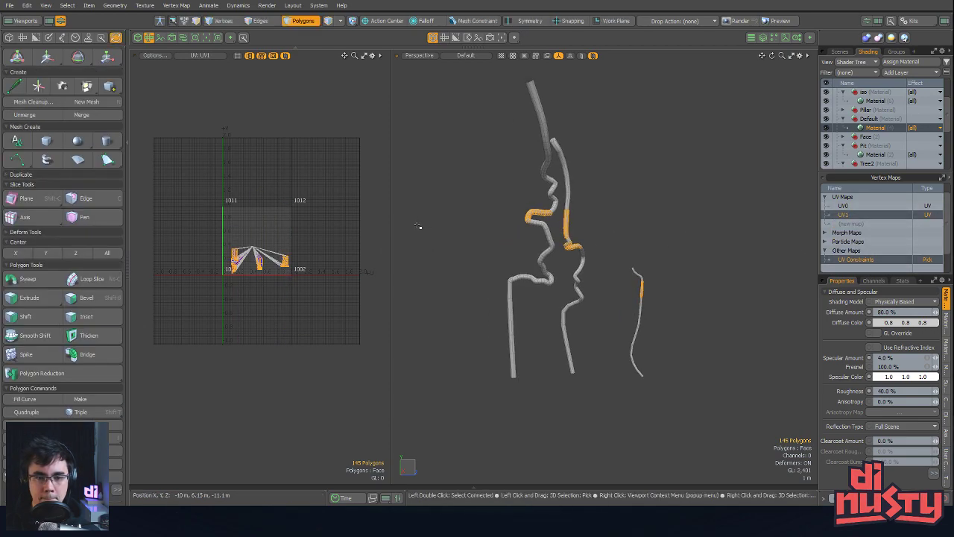
Compare the UV1 map with UV0 and try pasting the copied UVs into UV1 again
{"action": "scroll", "coordinate": [314, 279], "scroll_direction": "up", "scroll_amount": 6}
{"action": "left_click_drag", "start_coordinate": [327, 280], "coordinate": [557, 324], "text": "alt"}
{"action": "left_click", "coordinate": [854, 216]}
{"action": "left_click", "coordinate": [855, 207]}
{"action": "left_click", "coordinate": [854, 215]}
{"action": "right_click", "coordinate": [854, 216]}
{"action": "left_click", "coordinate": [861, 249]}
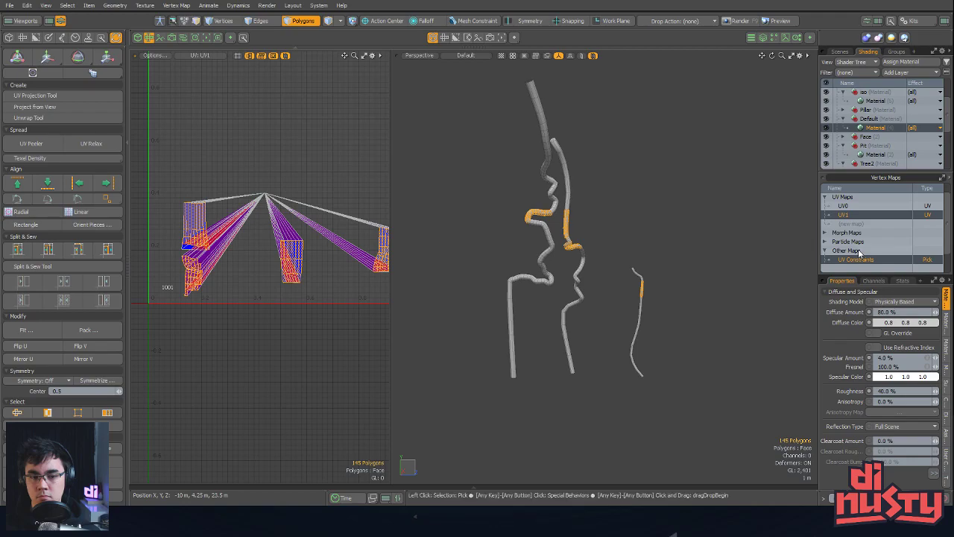
Clear the polygon selection and copy the UV0 layout of all vine polygons into UV1
{"action": "left_click", "coordinate": [721, 234]}
{"action": "left_click", "coordinate": [846, 206]}
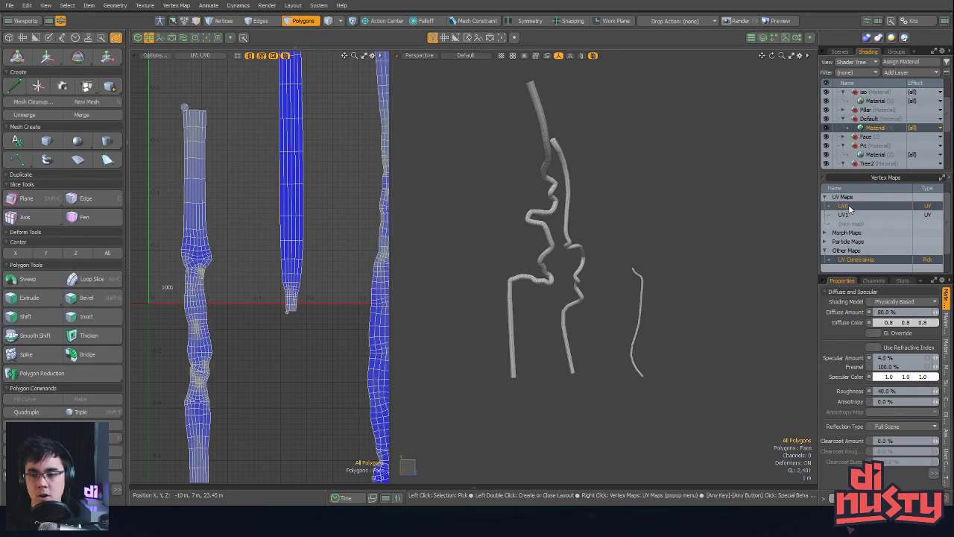
{"action": "right_click", "coordinate": [843, 208]}
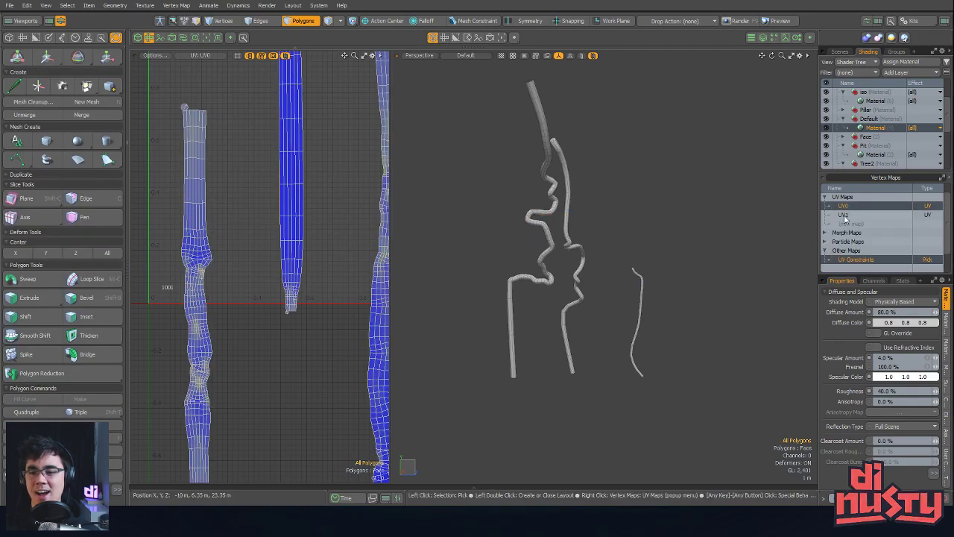
{"action": "left_click", "coordinate": [844, 215]}
{"action": "right_click", "coordinate": [845, 217]}
{"action": "left_click", "coordinate": [852, 250]}
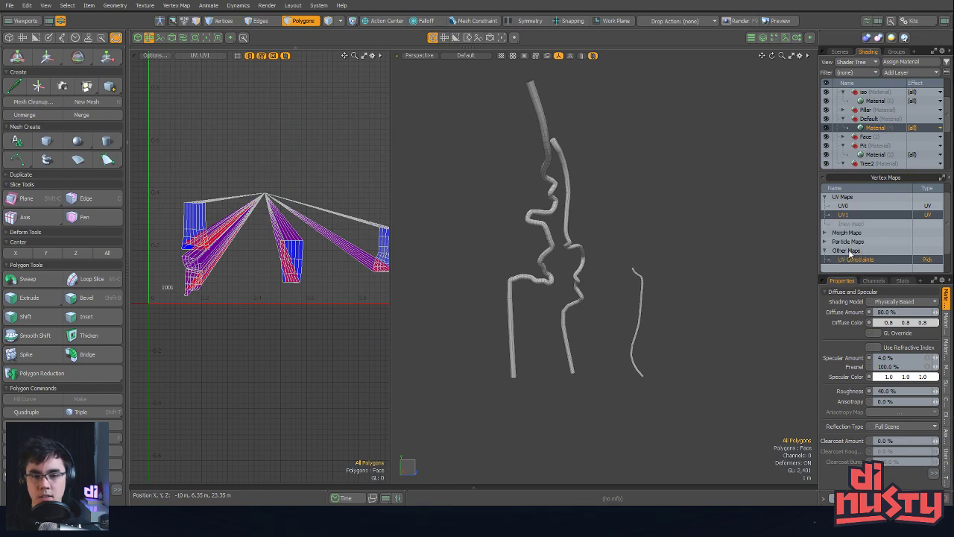
{"action": "left_click_drag", "start_coordinate": [568, 217], "coordinate": [572, 244], "text": "alt+shift"}
{"action": "left_click_drag", "start_coordinate": [573, 244], "coordinate": [696, 241], "text": "alt"}
{"action": "left_click_drag", "start_coordinate": [651, 247], "coordinate": [736, 249], "text": "alt"}
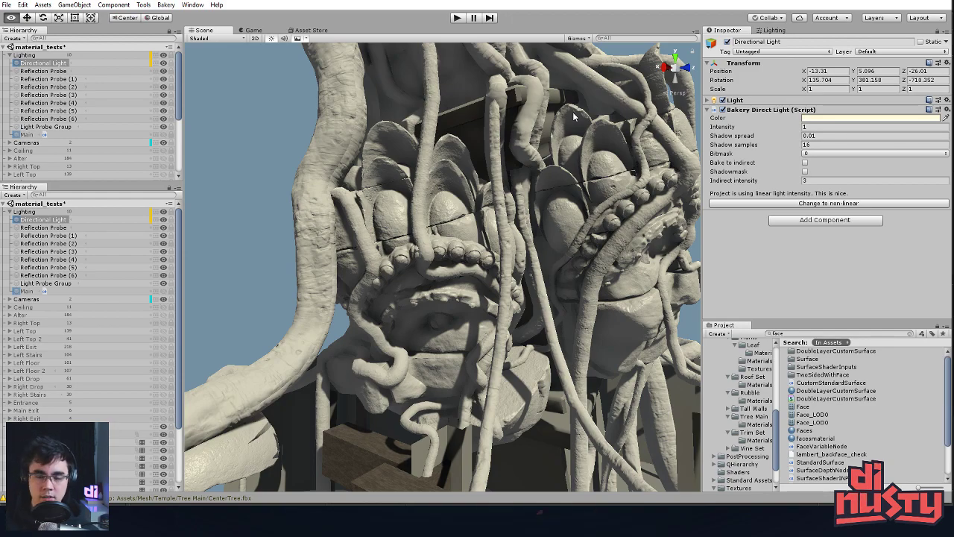
Switch to the Unity scene and examine the carved stone faces and surrounding vines, selecting the Face mesh
{"action": "mouse_move", "coordinate": [520, 190]}
{"action": "left_mouse_down", "text": "alt"}
{"action": "mouse_move", "coordinate": [398, 108]}
{"action": "mouse_move", "coordinate": [507, 143]}
{"action": "mouse_move", "coordinate": [530, 163]}
{"action": "mouse_move", "coordinate": [490, 190]}
{"action": "mouse_move", "coordinate": [527, 195]}
{"action": "left_mouse_up", "text": "alt"}
{"action": "left_click", "coordinate": [545, 154]}
{"action": "left_click", "coordinate": [490, 193]}
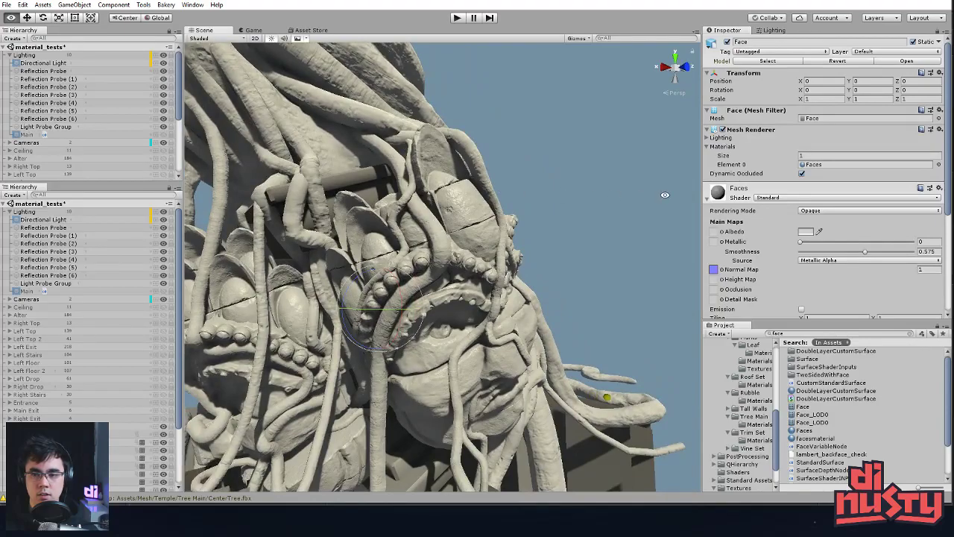
{"action": "left_click", "coordinate": [708, 198]}
{"action": "left_click", "coordinate": [709, 198]}
{"action": "left_click_drag", "start_coordinate": [538, 232], "coordinate": [606, 268], "text": "alt"}
{"action": "left_click", "coordinate": [618, 331]}
{"action": "left_click", "coordinate": [486, 224]}
{"action": "left_click", "coordinate": [578, 224]}
{"action": "left_click", "coordinate": [470, 230]}
{"action": "left_click_drag", "start_coordinate": [498, 213], "coordinate": [396, 337], "text": "alt"}
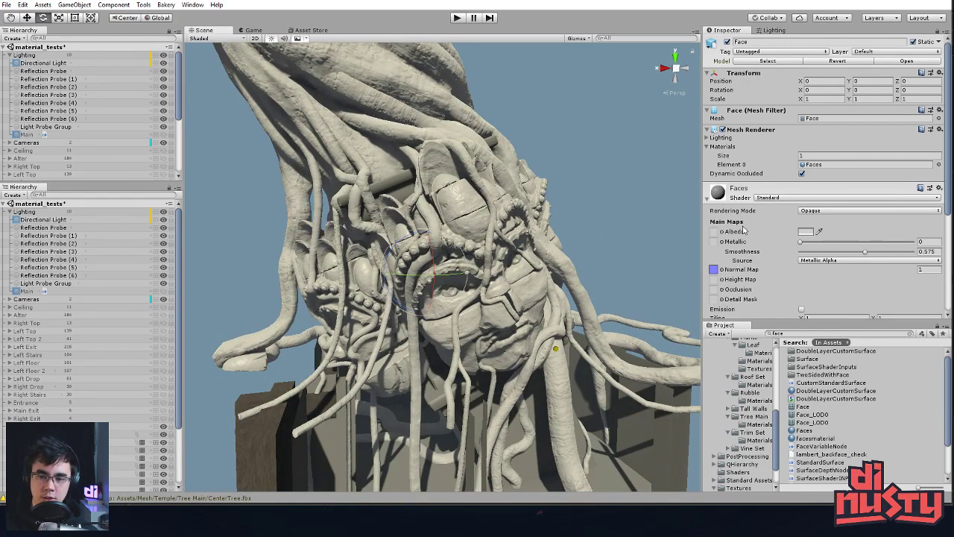
Set the UV Set of the Faces material's secondary maps to UV1
{"action": "scroll", "coordinate": [743, 239], "scroll_direction": "down", "scroll_amount": 2}
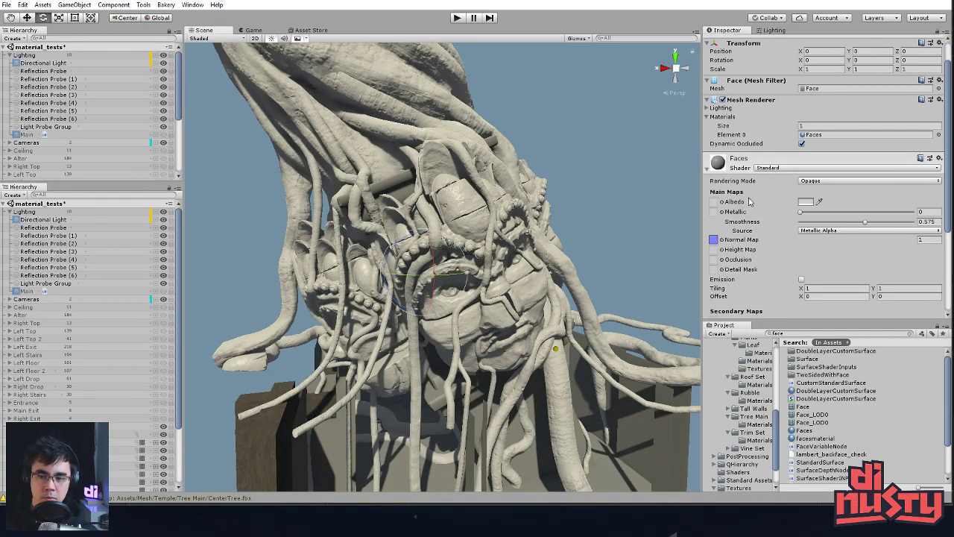
{"action": "scroll", "coordinate": [750, 202], "scroll_direction": "down", "scroll_amount": 2}
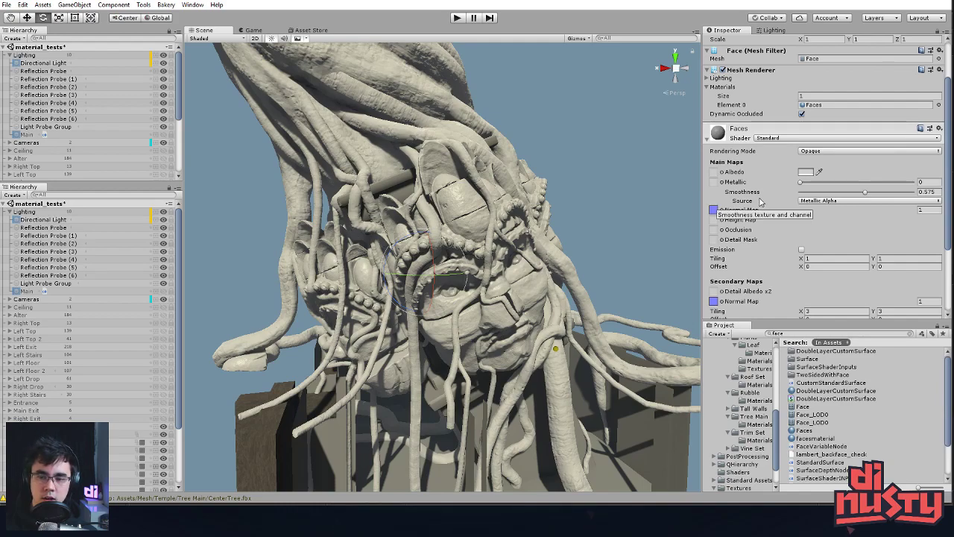
{"action": "scroll", "coordinate": [776, 223], "scroll_direction": "down", "scroll_amount": 4}
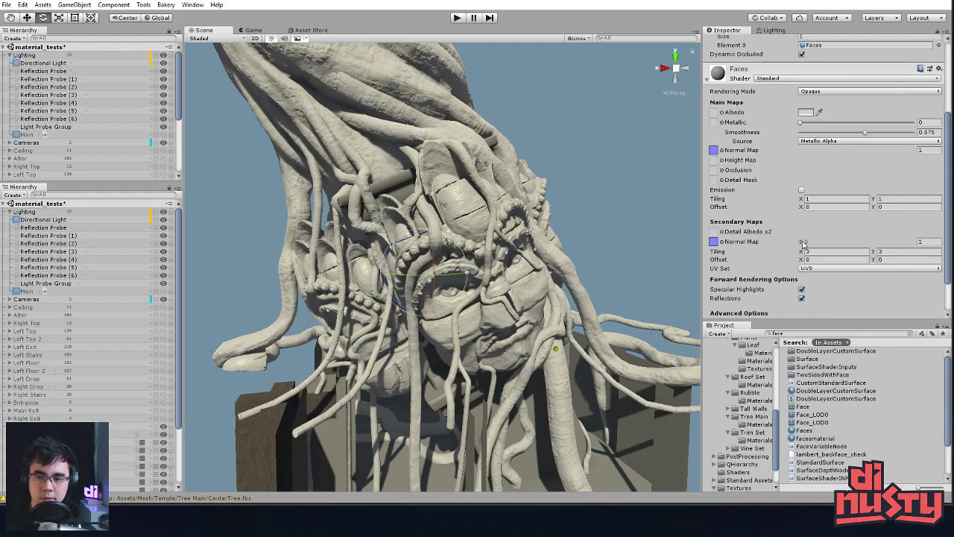
{"action": "left_click", "coordinate": [850, 269]}
{"action": "left_click", "coordinate": [828, 290]}
Examine the stone surface up close and try a secondary maps tiling with X at 1 on the Faces material
{"action": "left_click", "coordinate": [596, 201]}
{"action": "right_click_drag", "start_coordinate": [597, 201], "coordinate": [650, 245], "text": "alt"}
{"action": "middle_click_drag", "start_coordinate": [649, 245], "coordinate": [648, 313], "text": "alt"}
{"action": "right_click_drag", "start_coordinate": [647, 313], "coordinate": [619, 299], "text": "alt"}
{"action": "middle_click_drag", "start_coordinate": [619, 298], "coordinate": [470, 250], "text": "alt"}
{"action": "right_click_drag", "start_coordinate": [470, 250], "coordinate": [559, 238], "text": "alt"}
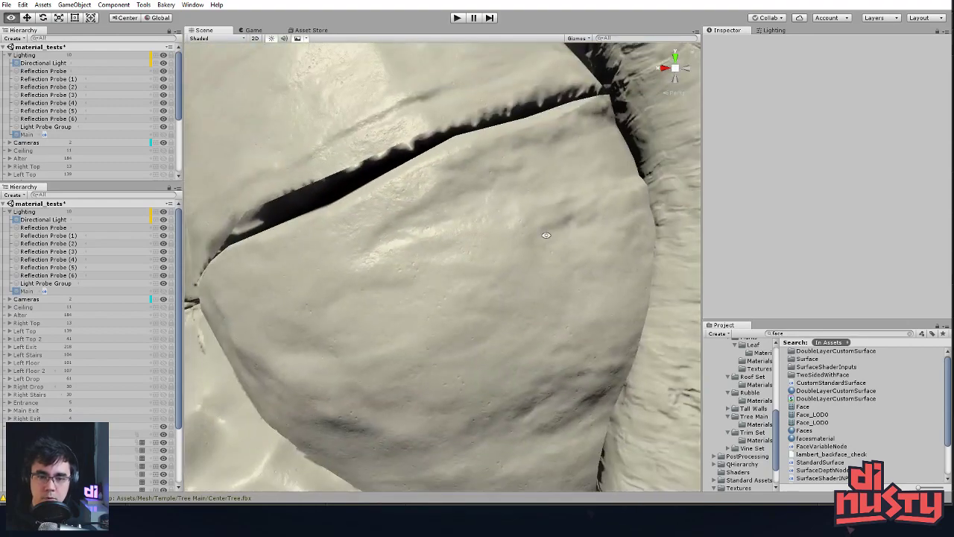
{"action": "left_click", "coordinate": [558, 240]}
{"action": "scroll", "coordinate": [779, 227], "scroll_direction": "down", "scroll_amount": 2}
{"action": "left_click", "coordinate": [825, 258]}
{"action": "scroll", "coordinate": [786, 288], "scroll_direction": "down", "scroll_amount": 2}
{"action": "left_click", "coordinate": [835, 282]}
{"action": "type", "text": "1"}
{"action": "left_click", "coordinate": [897, 283]}
{"action": "type", "text": "21"}
{"action": "left_click", "coordinate": [837, 290]}
{"action": "mouse_move", "coordinate": [543, 263]}
{"action": "right_mouse_down"}
{"action": "mouse_move", "coordinate": [530, 271]}
{"action": "mouse_move", "coordinate": [553, 256]}
{"action": "mouse_move", "coordinate": [543, 252]}
{"action": "right_mouse_up"}
Set the Faces material's secondary maps tiling to 0.5 in both X and Y
{"action": "left_click", "coordinate": [831, 281]}
{"action": "scroll", "coordinate": [831, 281], "scroll_direction": "down", "scroll_amount": 3}
{"action": "type", "text": "0.5"}
{"action": "key", "text": "Tab"}
{"action": "type", "text": "0.5"}
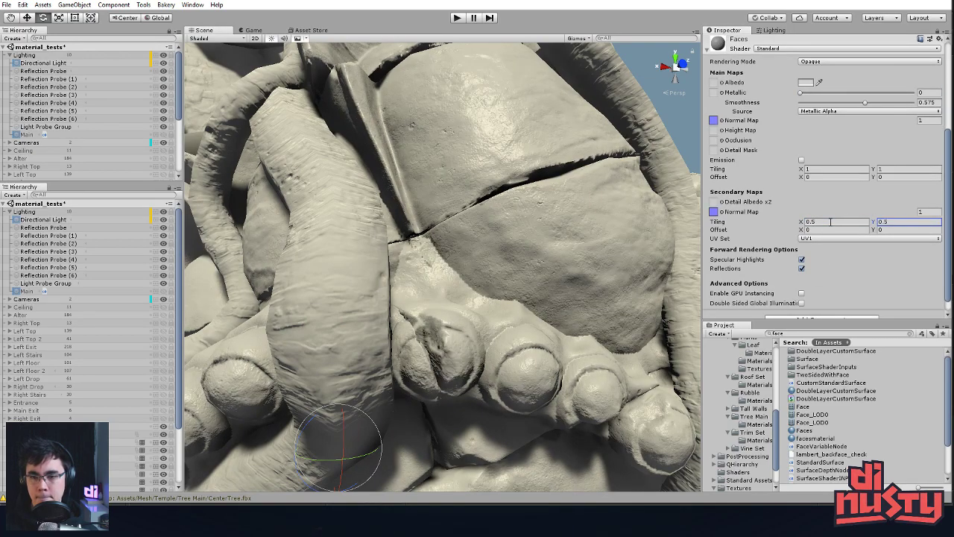
Check the retiled detail normal across the carved face, deselect the mesh and save the scene
{"action": "right_click_drag", "start_coordinate": [522, 216], "coordinate": [507, 203]}
{"action": "middle_click_drag", "start_coordinate": [508, 204], "coordinate": [499, 165]}
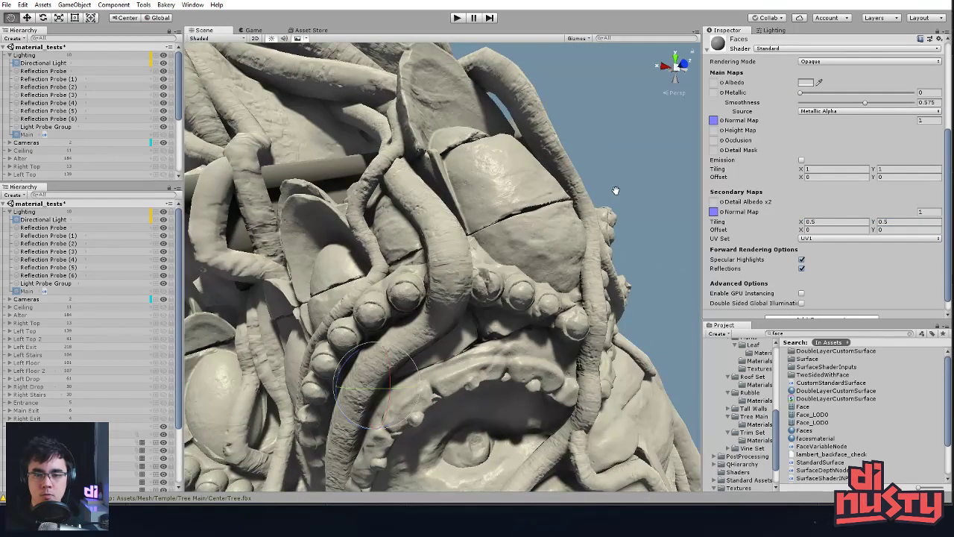
{"action": "middle_click_drag", "start_coordinate": [616, 192], "coordinate": [610, 135]}
{"action": "left_click", "coordinate": [628, 172]}
{"action": "middle_click_drag", "start_coordinate": [628, 171], "coordinate": [631, 108]}
{"action": "left_click", "coordinate": [574, 244]}
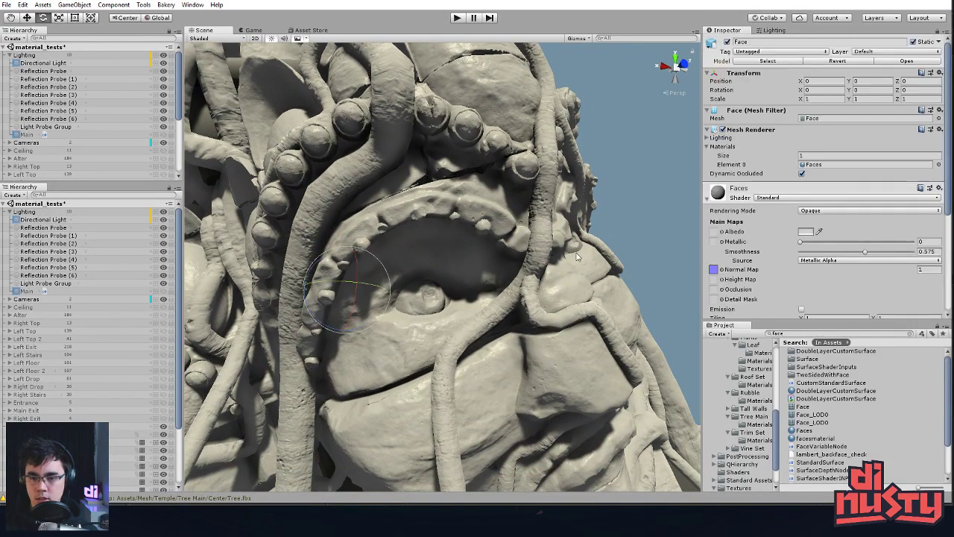
{"action": "left_click", "coordinate": [666, 192]}
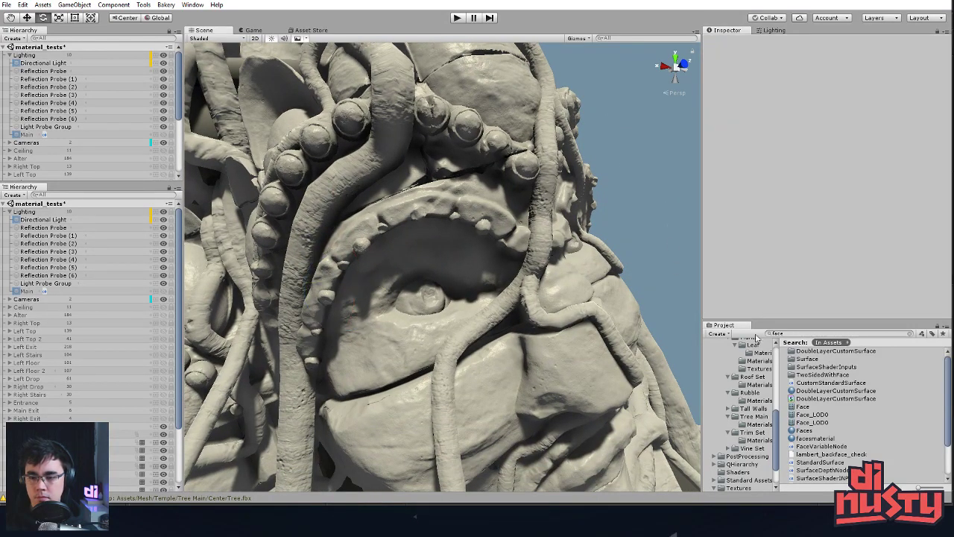
{"action": "key", "text": "ctrl+s"}
Search the project for "head" and apply the Temple Head material to the carved face
{"action": "left_click", "coordinate": [849, 332]}
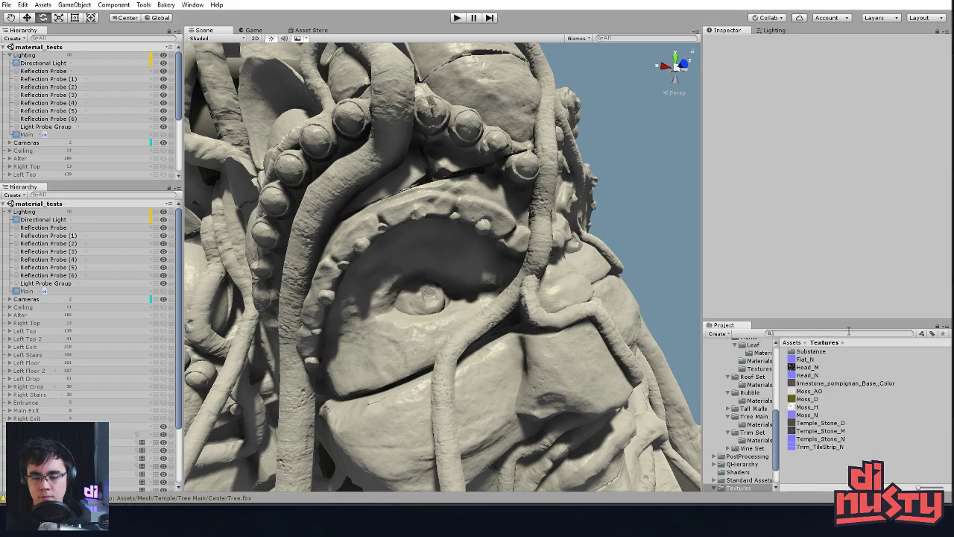
{"action": "type", "text": "head"}
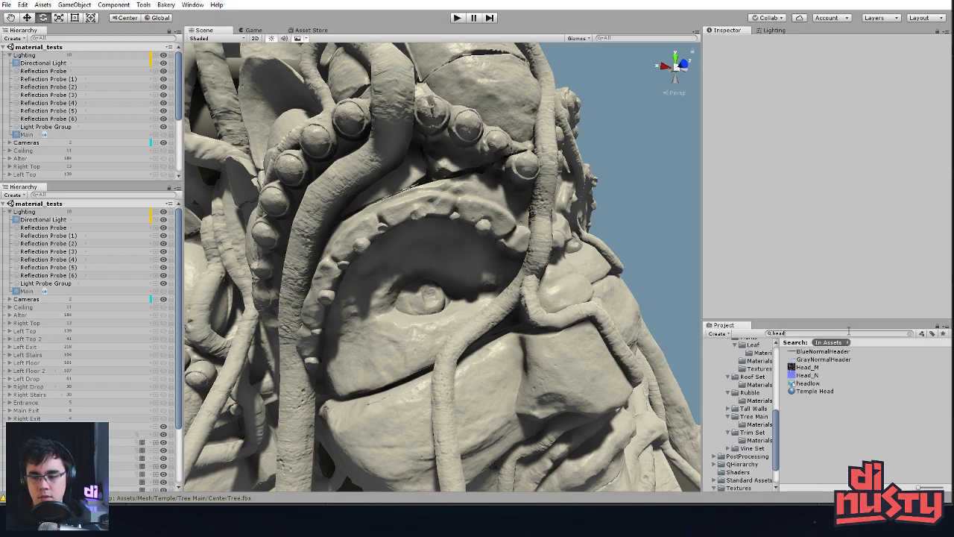
{"action": "left_click", "coordinate": [826, 393]}
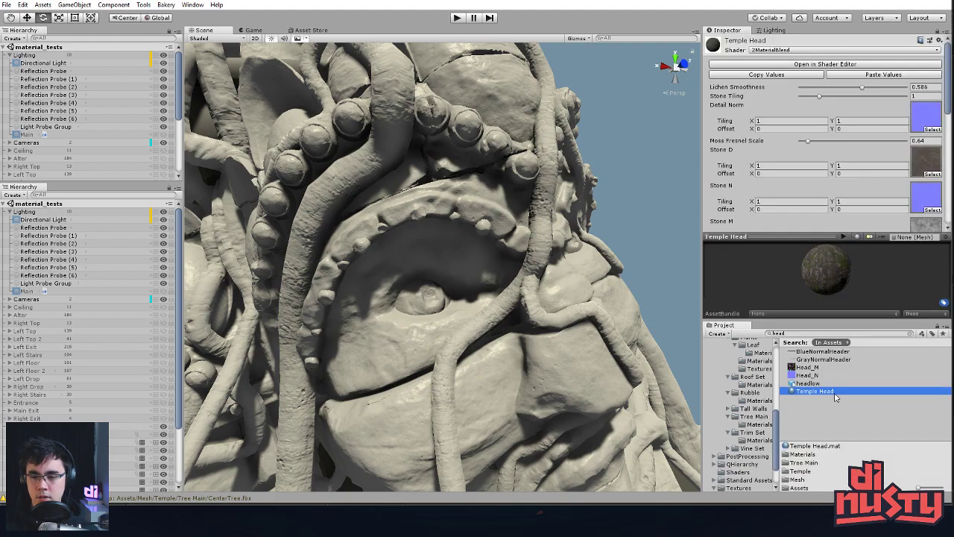
{"action": "left_click_drag", "start_coordinate": [650, 400], "coordinate": [572, 199]}
{"action": "left_click", "coordinate": [573, 199]}
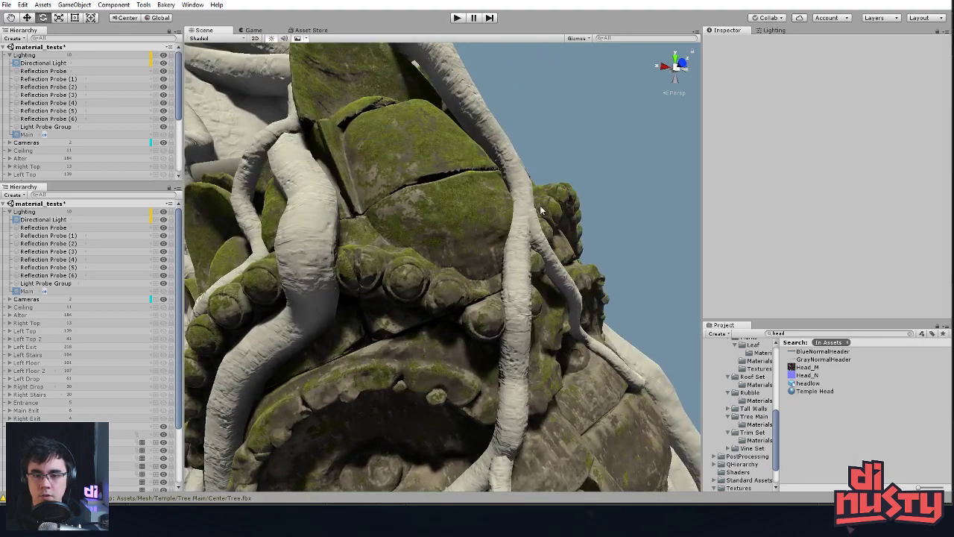
Examine the moss and stone blending on the carved face's eye area up close and from further out
{"action": "right_click_drag", "start_coordinate": [468, 232], "coordinate": [581, 254], "text": "alt"}
{"action": "left_click_drag", "start_coordinate": [580, 254], "coordinate": [486, 199], "text": "alt"}
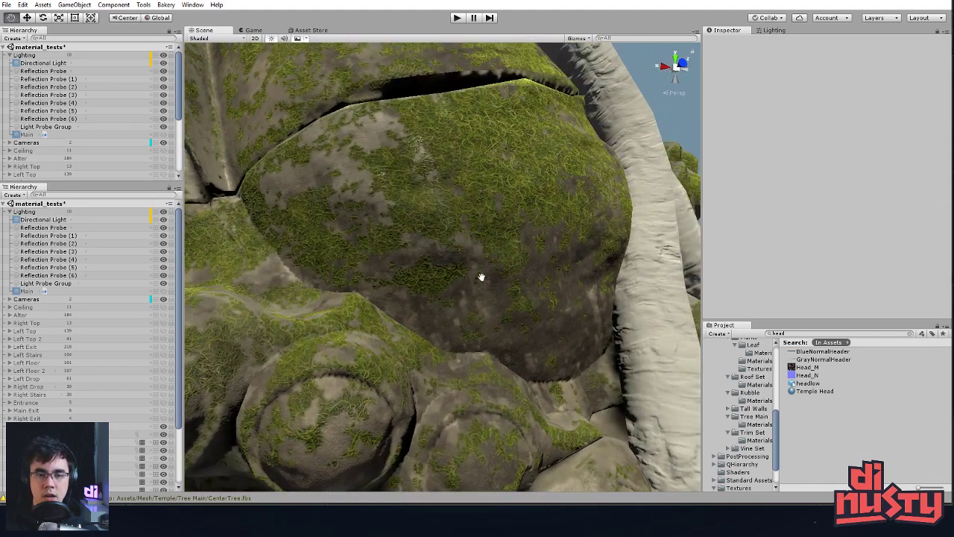
{"action": "scroll", "coordinate": [473, 277], "scroll_direction": "down", "scroll_amount": 4}
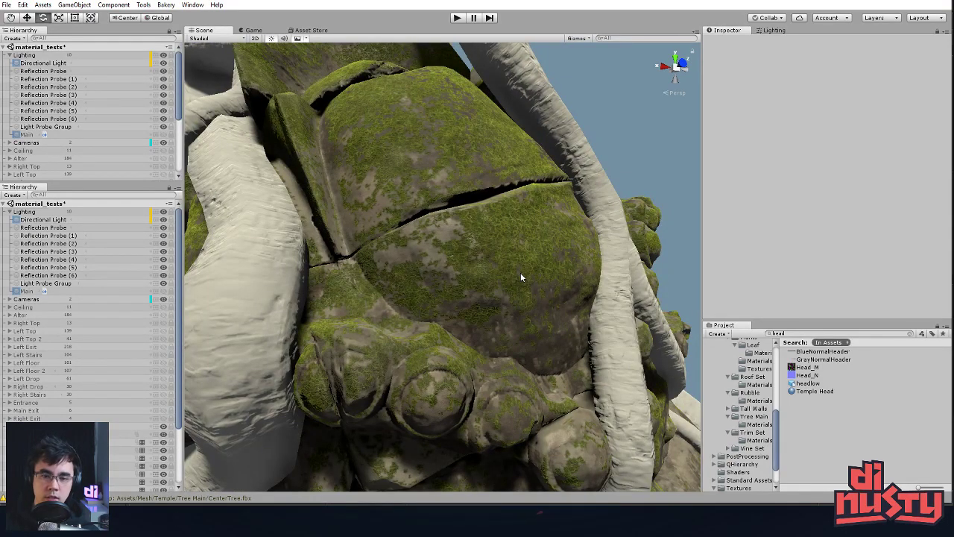
{"action": "left_click_drag", "start_coordinate": [512, 273], "coordinate": [517, 243], "text": "alt"}
{"action": "left_click", "coordinate": [504, 212]}
{"action": "left_click", "coordinate": [605, 142]}
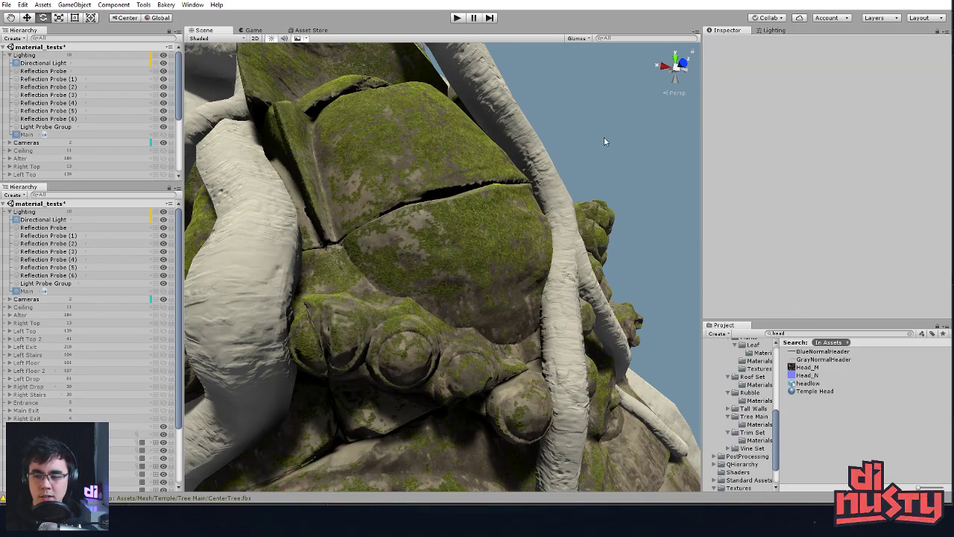
Select the carved face mesh and open its Temple Head material's shader in the shader editor
{"action": "left_click", "coordinate": [535, 195]}
{"action": "left_click", "coordinate": [530, 208]}
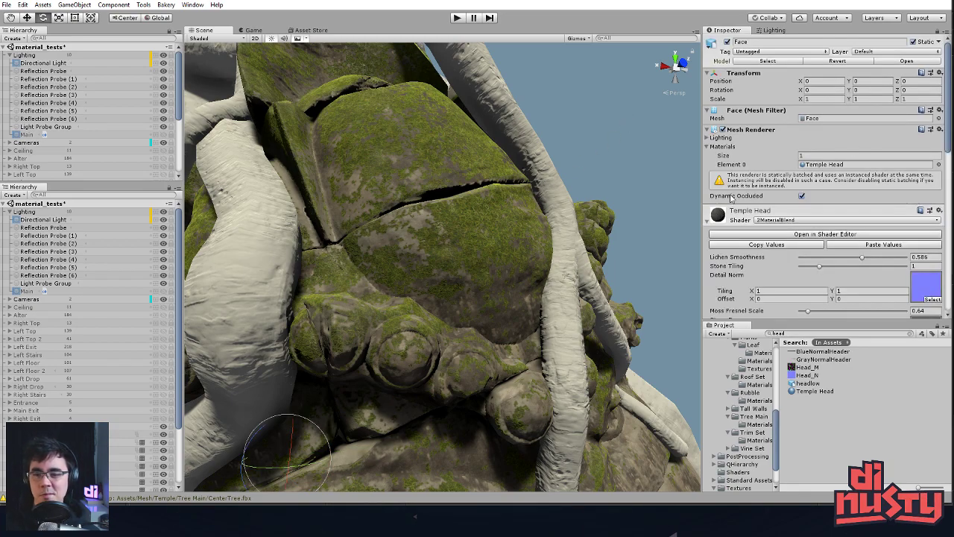
{"action": "scroll", "coordinate": [733, 197], "scroll_direction": "down", "scroll_amount": 4}
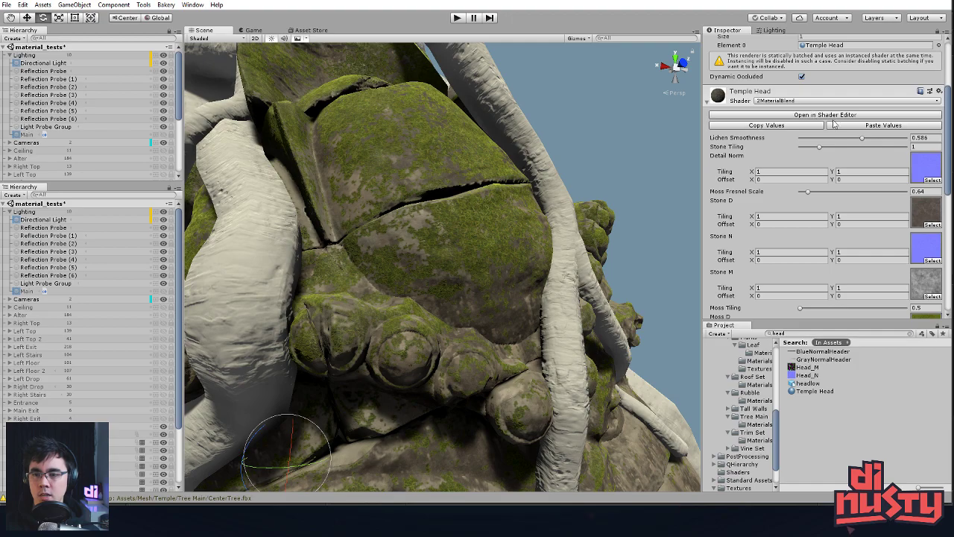
{"action": "left_click", "coordinate": [539, 196]}
{"action": "left_click", "coordinate": [534, 203]}
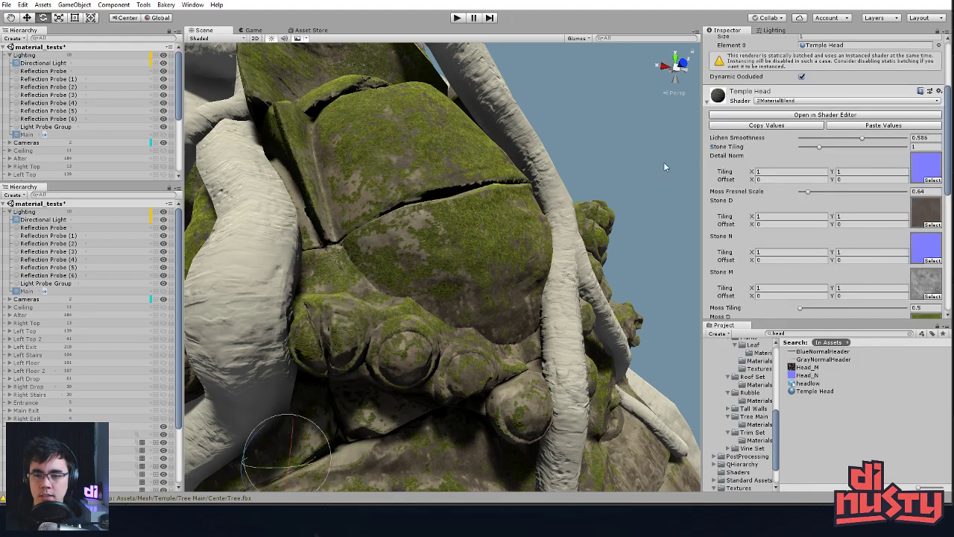
{"action": "left_click", "coordinate": [823, 116]}
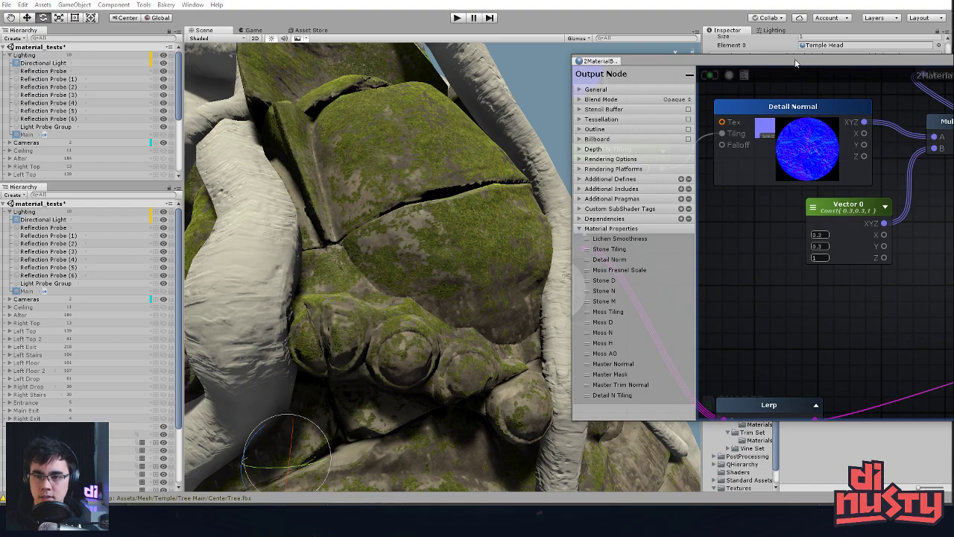
Enlarge the shader editor window to fill the screen and view the whole 2MaterialBlend node graph
{"action": "left_click_drag", "start_coordinate": [800, 59], "coordinate": [391, 98]}
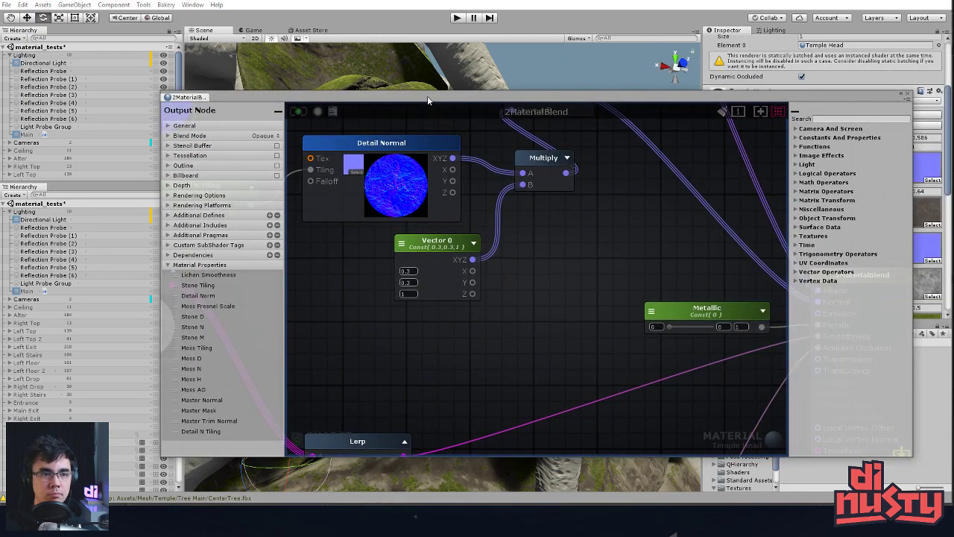
{"action": "left_click_drag", "start_coordinate": [604, 111], "coordinate": [603, 89]}
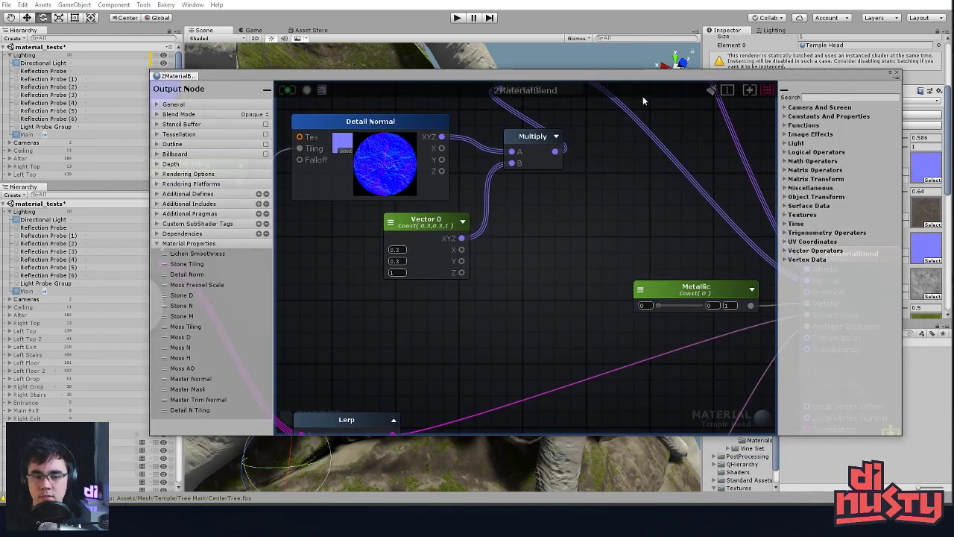
{"action": "left_click_drag", "start_coordinate": [485, 73], "coordinate": [333, 0]}
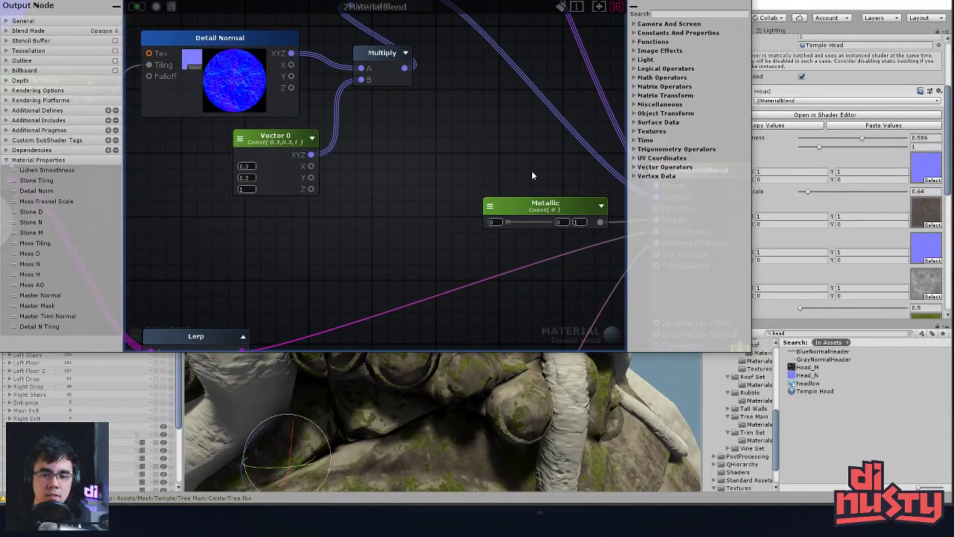
{"action": "left_click_drag", "start_coordinate": [750, 352], "coordinate": [950, 505]}
{"action": "scroll", "coordinate": [532, 461], "scroll_direction": "down", "scroll_amount": 10}
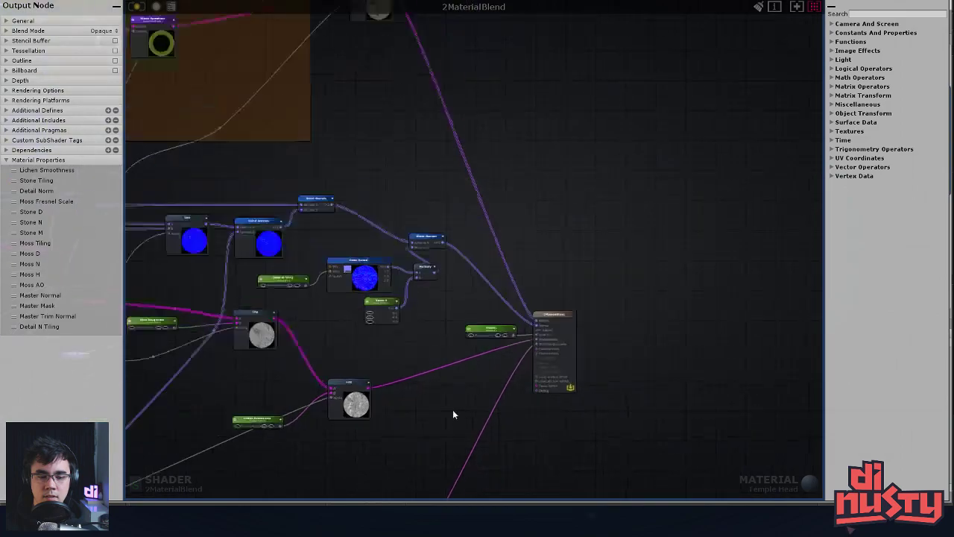
{"action": "middle_click_drag", "start_coordinate": [545, 400], "coordinate": [546, 343]}
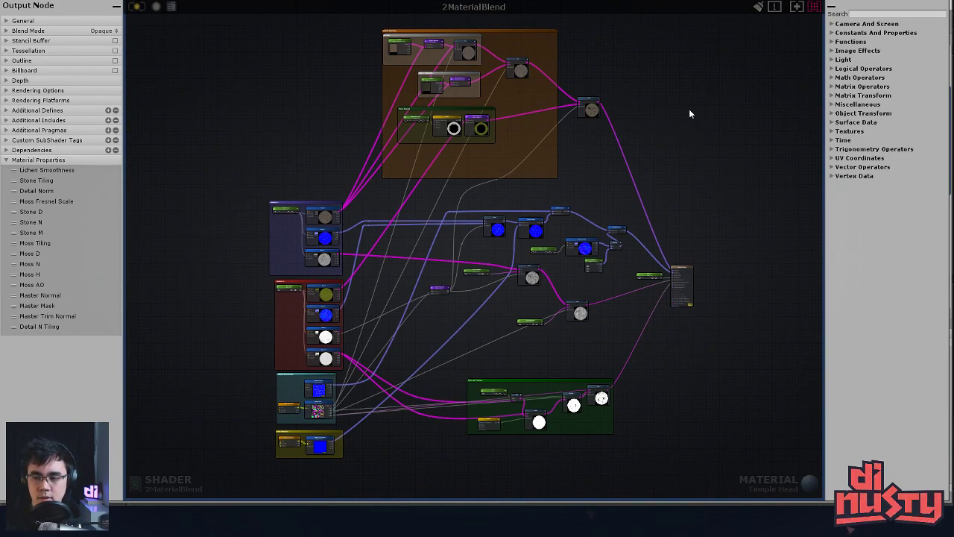
{"action": "scroll", "coordinate": [407, 194], "scroll_direction": "up", "scroll_amount": 1}
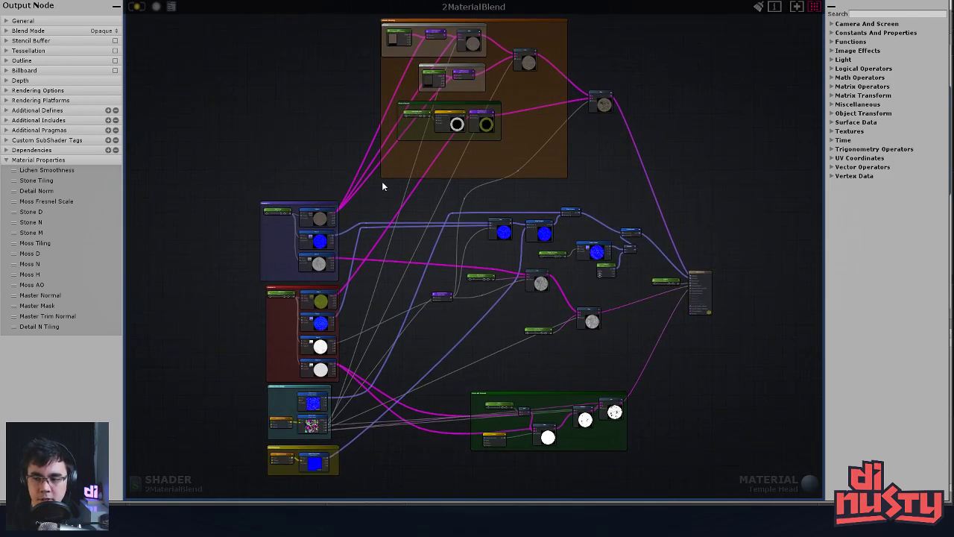
Examine the Material 1 group's Stone Tiling and its stone D, N and M triplanar nodes, including the Stone M node's parameters
{"action": "scroll", "coordinate": [382, 182], "scroll_direction": "up", "scroll_amount": 3}
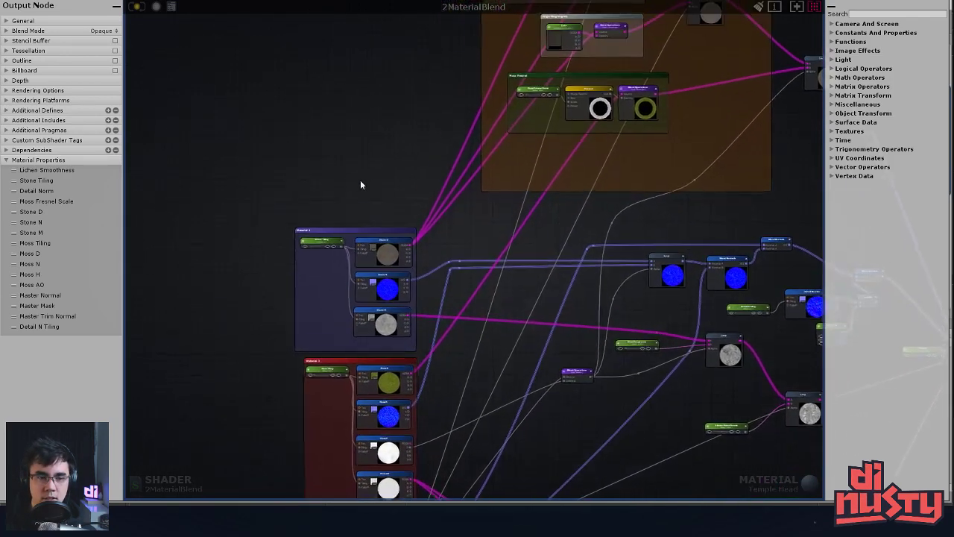
{"action": "scroll", "coordinate": [348, 222], "scroll_direction": "up", "scroll_amount": 4}
{"action": "scroll", "coordinate": [341, 230], "scroll_direction": "up", "scroll_amount": 3}
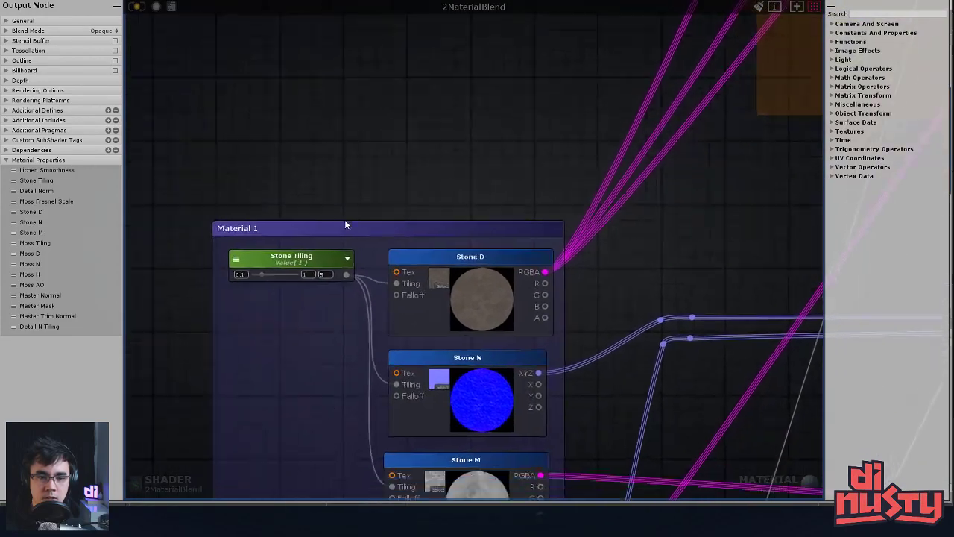
{"action": "scroll", "coordinate": [322, 231], "scroll_direction": "down", "scroll_amount": 5}
{"action": "scroll", "coordinate": [372, 202], "scroll_direction": "up", "scroll_amount": 5}
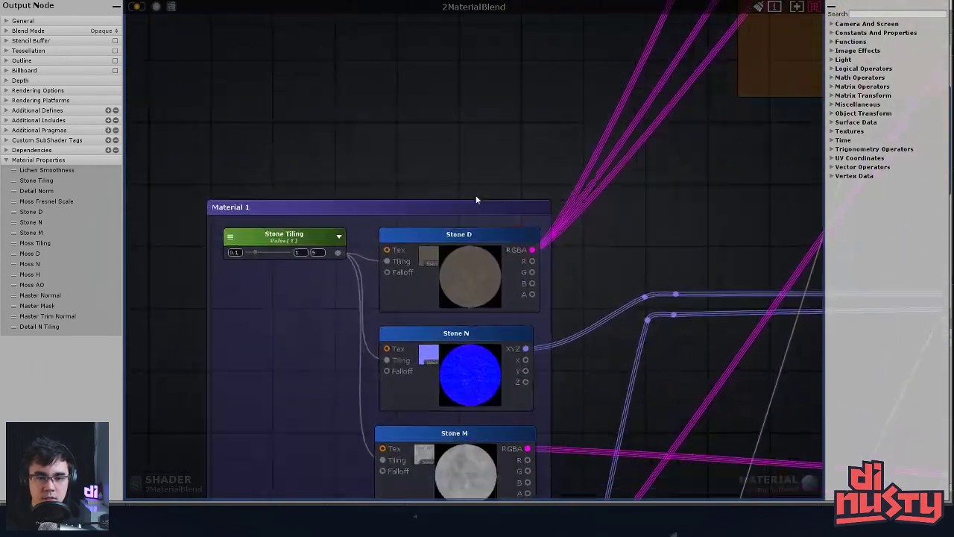
{"action": "middle_click_drag", "start_coordinate": [495, 281], "coordinate": [502, 151]}
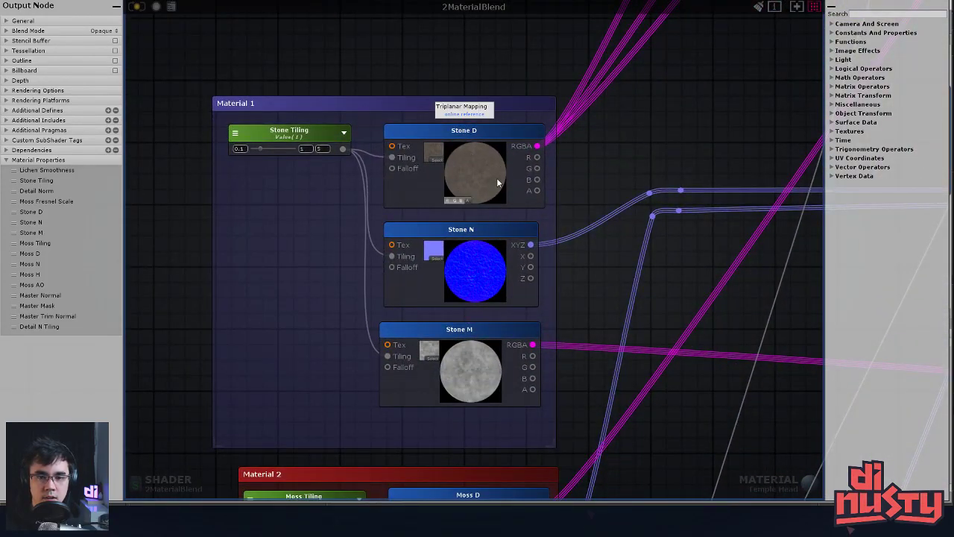
{"action": "middle_click_drag", "start_coordinate": [505, 349], "coordinate": [500, 311]}
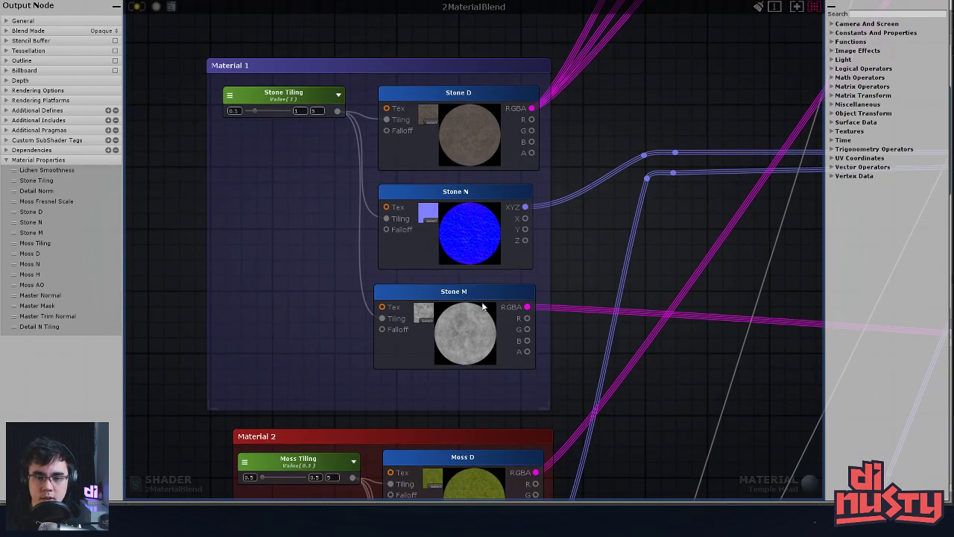
{"action": "left_click", "coordinate": [476, 312]}
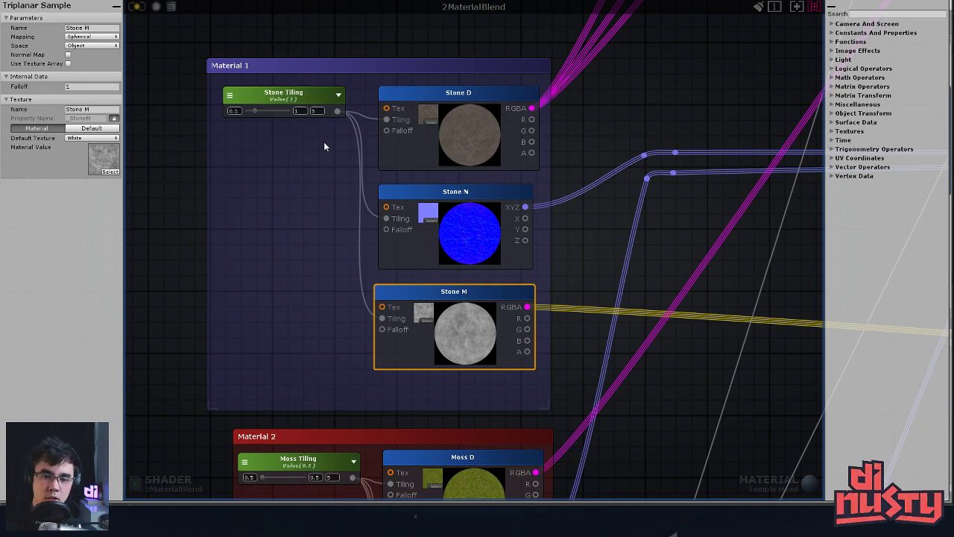
{"action": "left_click", "coordinate": [559, 357]}
{"action": "left_click", "coordinate": [469, 334]}
{"action": "left_click", "coordinate": [569, 384]}
Examine the Material 2 group's Moss Tiling value and its connected moss D, N, H and AO nodes
{"action": "scroll", "coordinate": [555, 325], "scroll_direction": "down", "scroll_amount": 4}
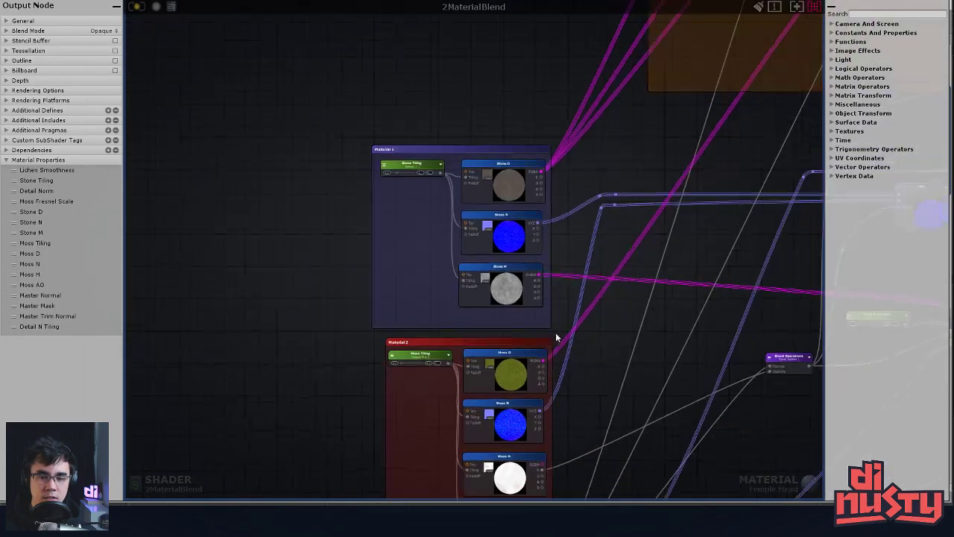
{"action": "scroll", "coordinate": [555, 325], "scroll_direction": "down", "scroll_amount": 1}
{"action": "middle_click_drag", "start_coordinate": [552, 411], "coordinate": [541, 290]}
{"action": "scroll", "coordinate": [493, 246], "scroll_direction": "up", "scroll_amount": 5}
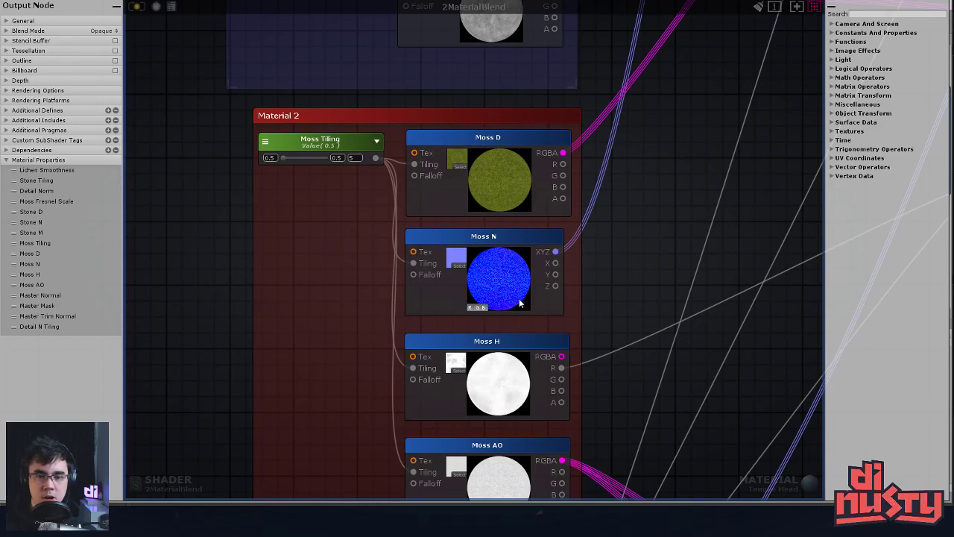
{"action": "middle_click_drag", "start_coordinate": [543, 406], "coordinate": [537, 381]}
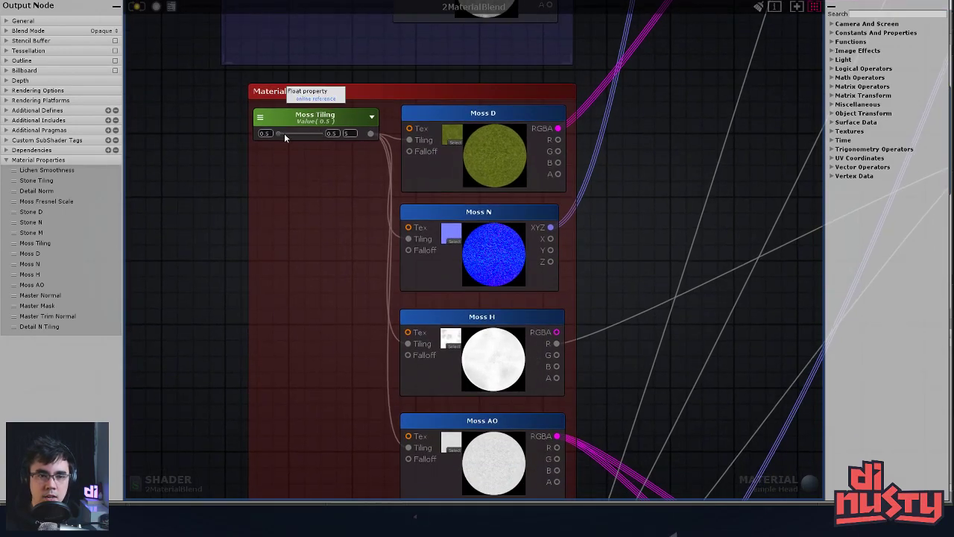
{"action": "middle_click_drag", "start_coordinate": [332, 182], "coordinate": [336, 215]}
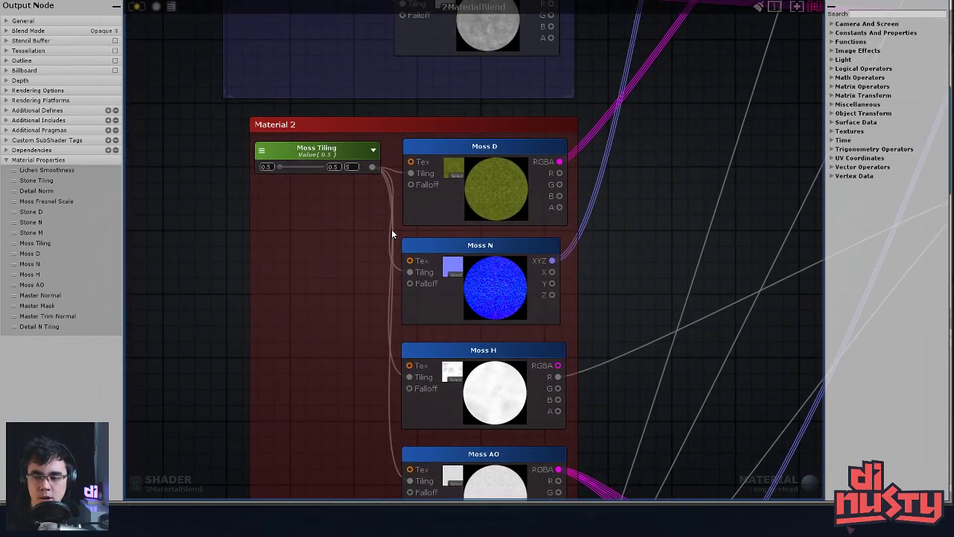
{"action": "middle_click_drag", "start_coordinate": [427, 256], "coordinate": [423, 166]}
{"action": "middle_click_drag", "start_coordinate": [528, 184], "coordinate": [573, 241]}
{"action": "scroll", "coordinate": [552, 216], "scroll_direction": "down", "scroll_amount": 2}
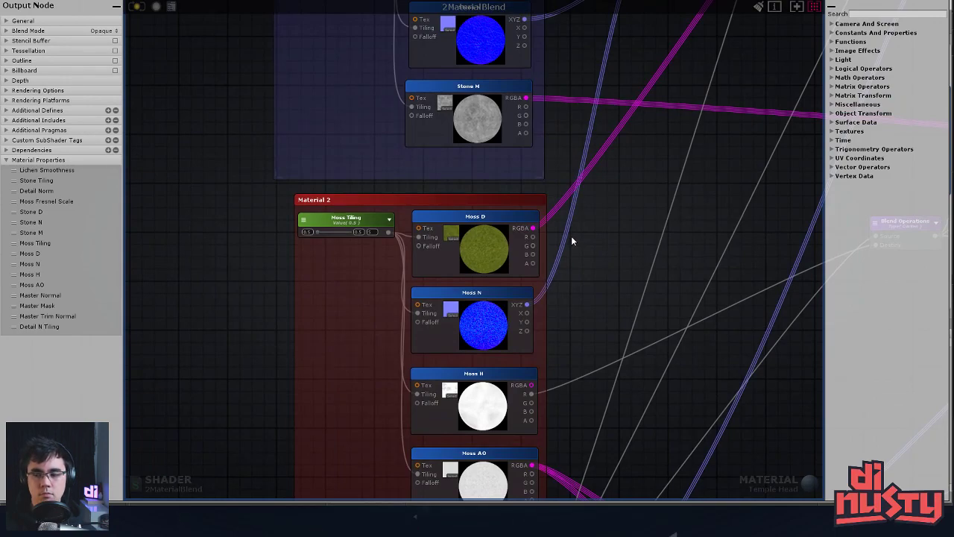
{"action": "middle_click_drag", "start_coordinate": [573, 241], "coordinate": [571, 272]}
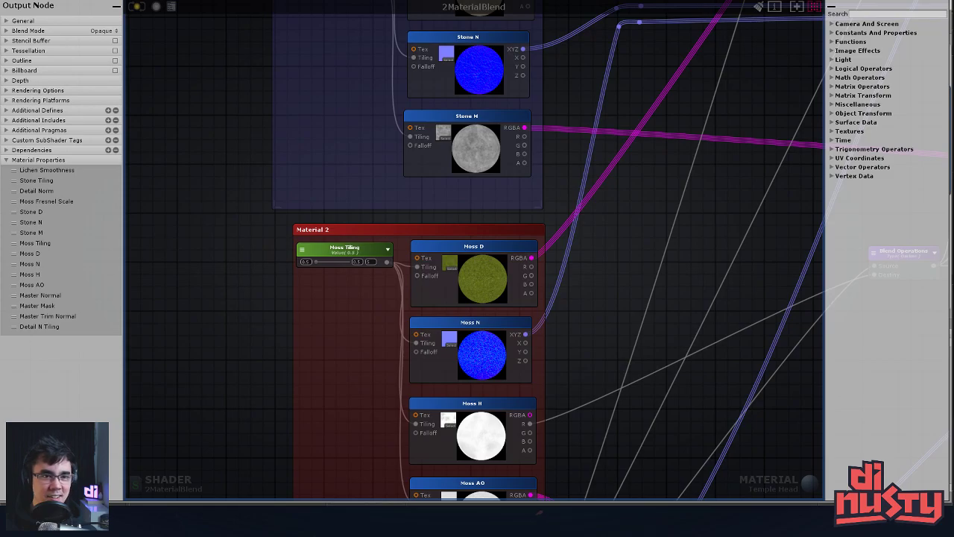
{"action": "left_click_drag", "start_coordinate": [300, 0], "coordinate": [334, 98]}
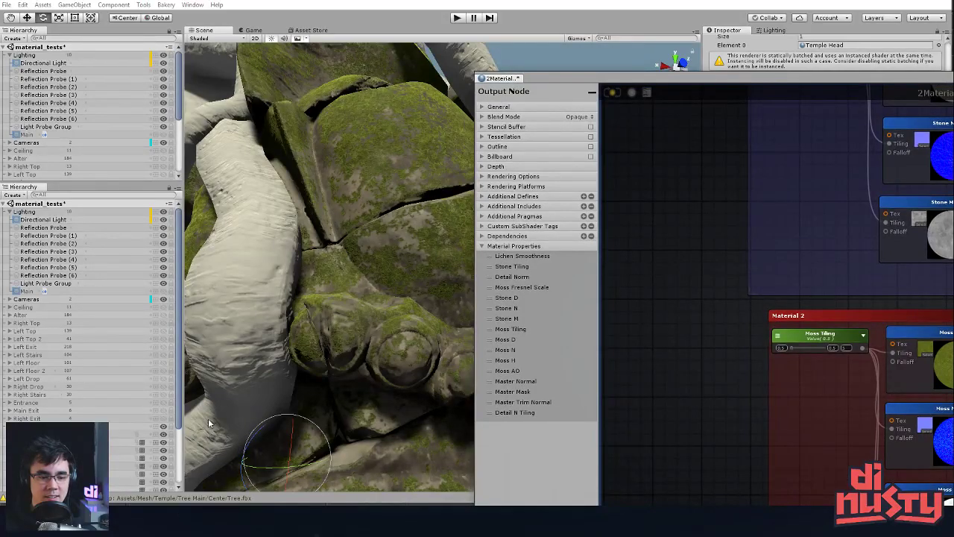
{"action": "right_click", "coordinate": [109, 371]}
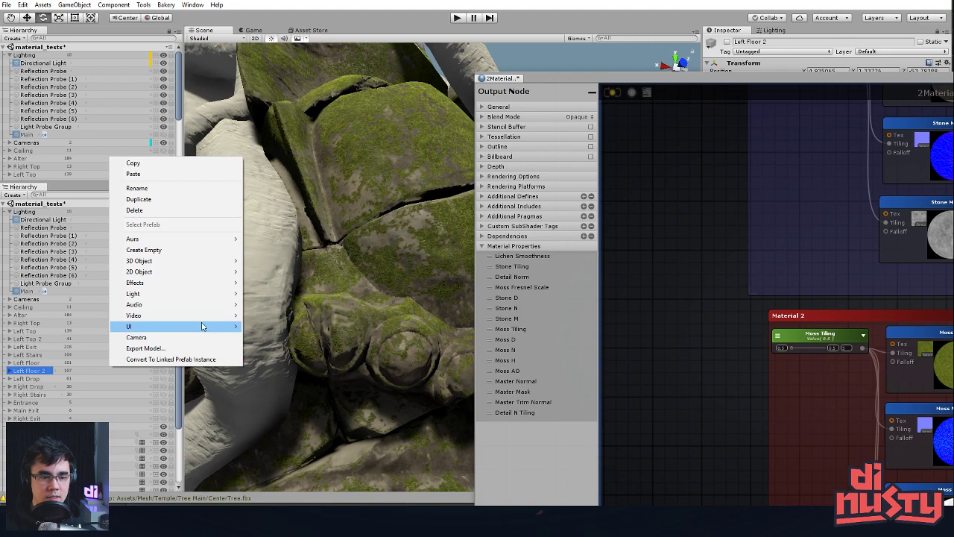
{"action": "left_click", "coordinate": [86, 5]}
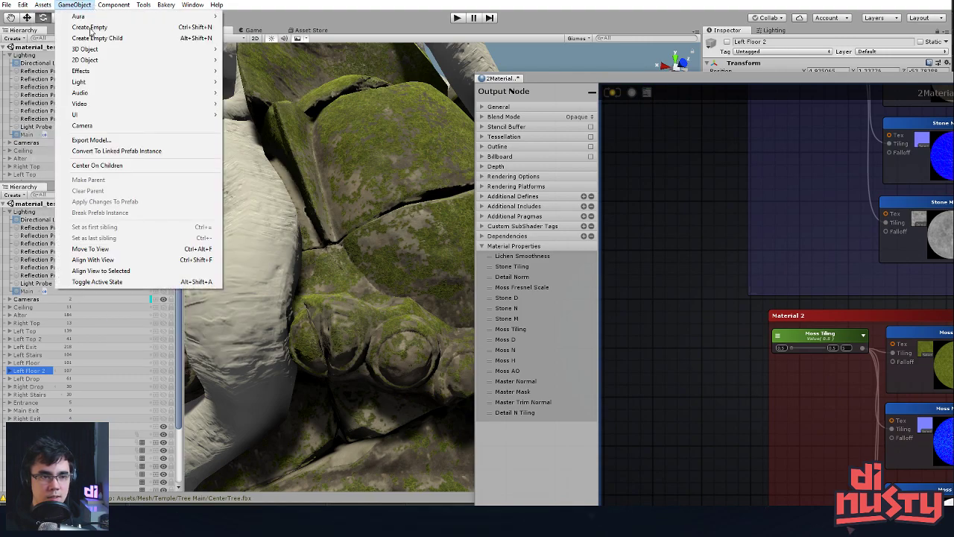
{"action": "mouse_move", "coordinate": [100, 62]}
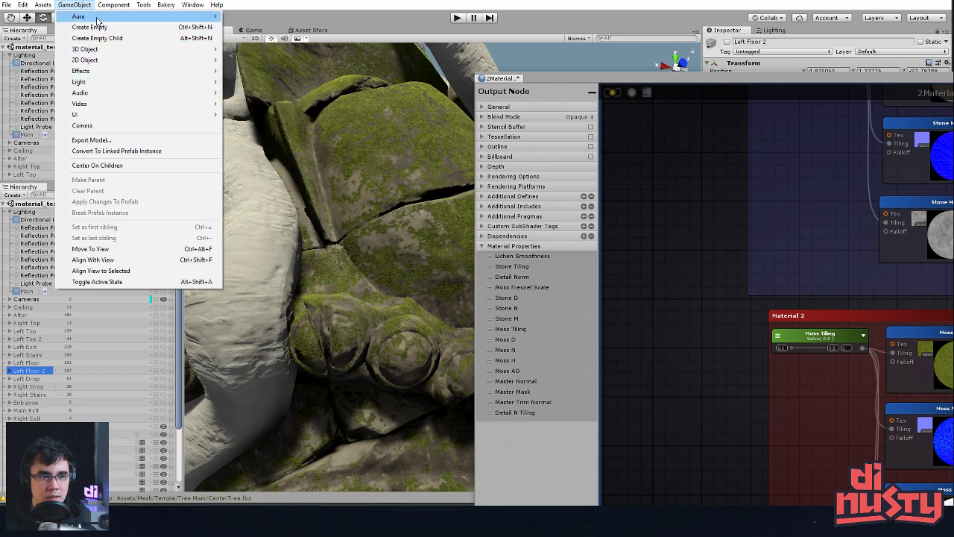
{"action": "mouse_move", "coordinate": [110, 6]}
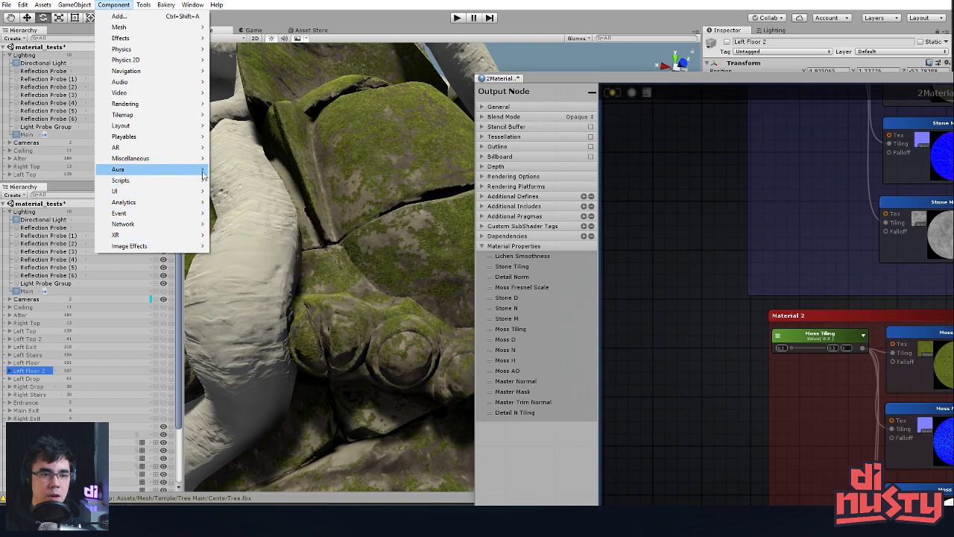
{"action": "mouse_move", "coordinate": [180, 163]}
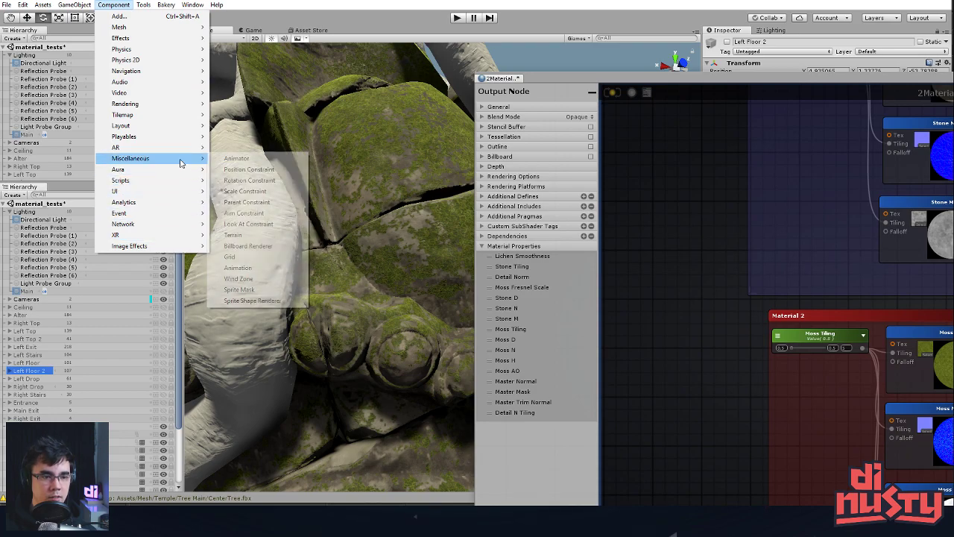
{"action": "left_click", "coordinate": [43, 5]}
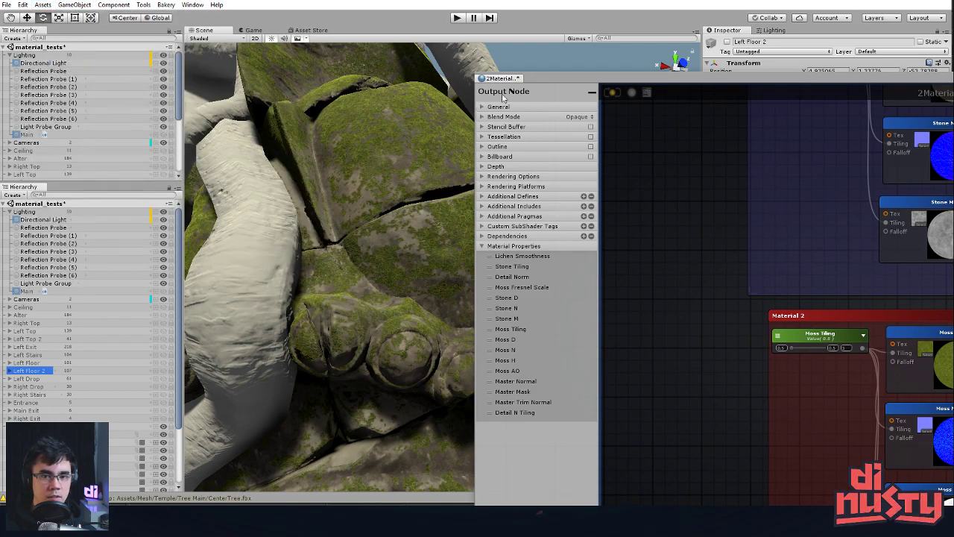
Reposition and shrink the shader editor window to uncover the project assets, and open the asset options there
{"action": "left_click_drag", "start_coordinate": [552, 80], "coordinate": [196, 55]}
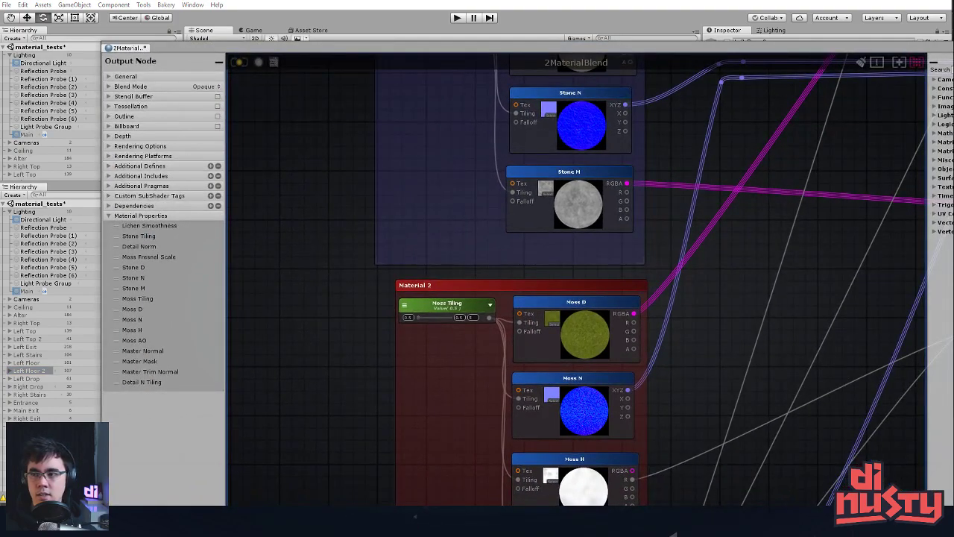
{"action": "left_click_drag", "start_coordinate": [953, 43], "coordinate": [749, 140]}
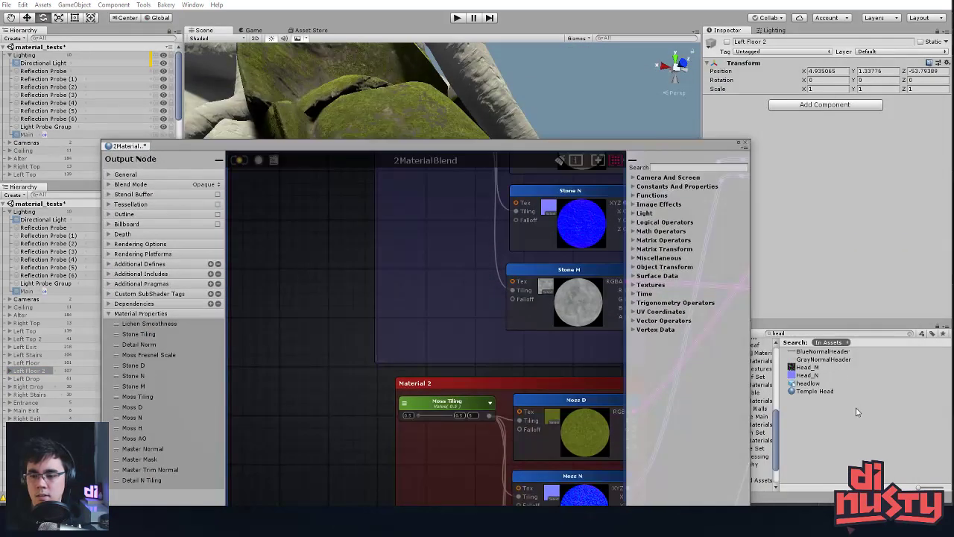
{"action": "left_click_drag", "start_coordinate": [777, 417], "coordinate": [779, 403]}
{"action": "right_click", "coordinate": [826, 419]}
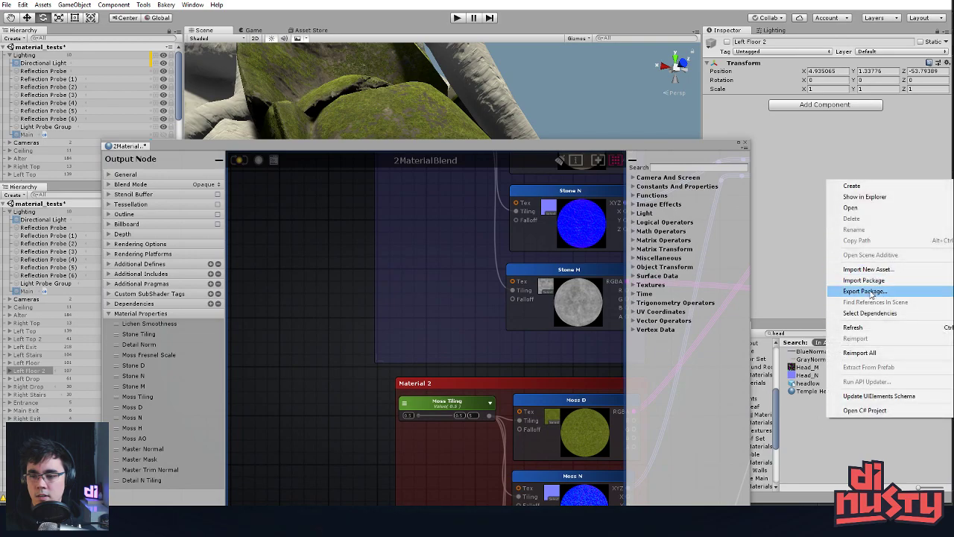
Inspect the Temple Head material's properties from the project search results and deselect it
{"action": "left_click", "coordinate": [780, 414]}
{"action": "scroll", "coordinate": [777, 414], "scroll_direction": "up", "scroll_amount": 3}
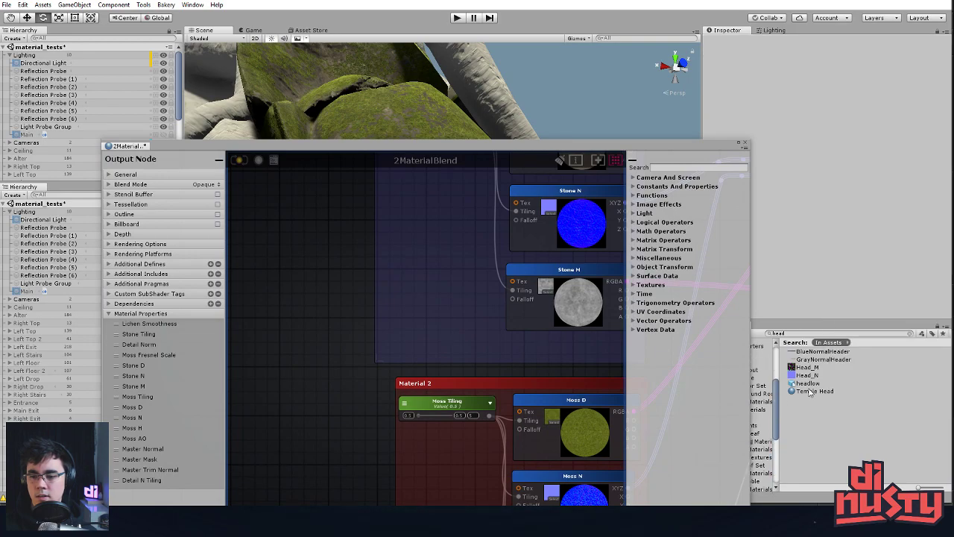
{"action": "left_click", "coordinate": [811, 391]}
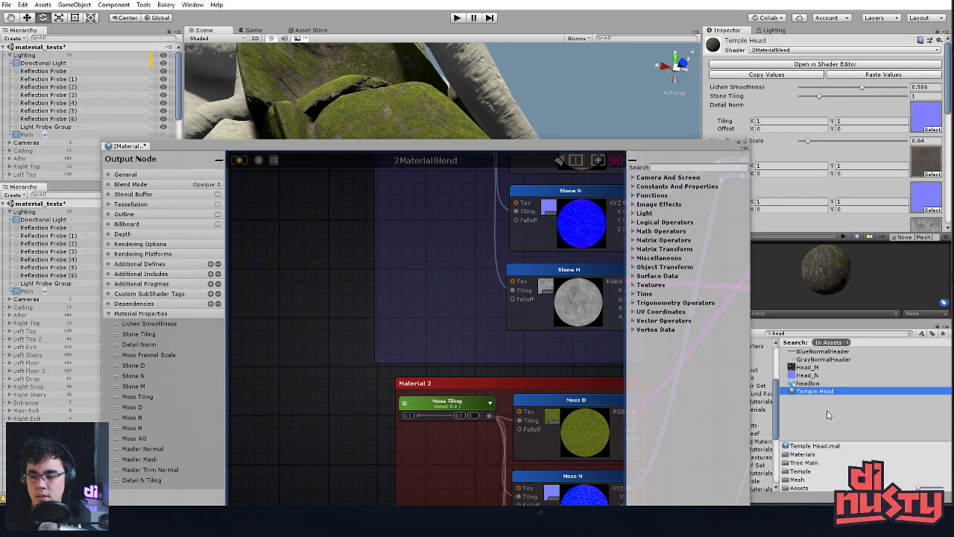
{"action": "left_click", "coordinate": [828, 415]}
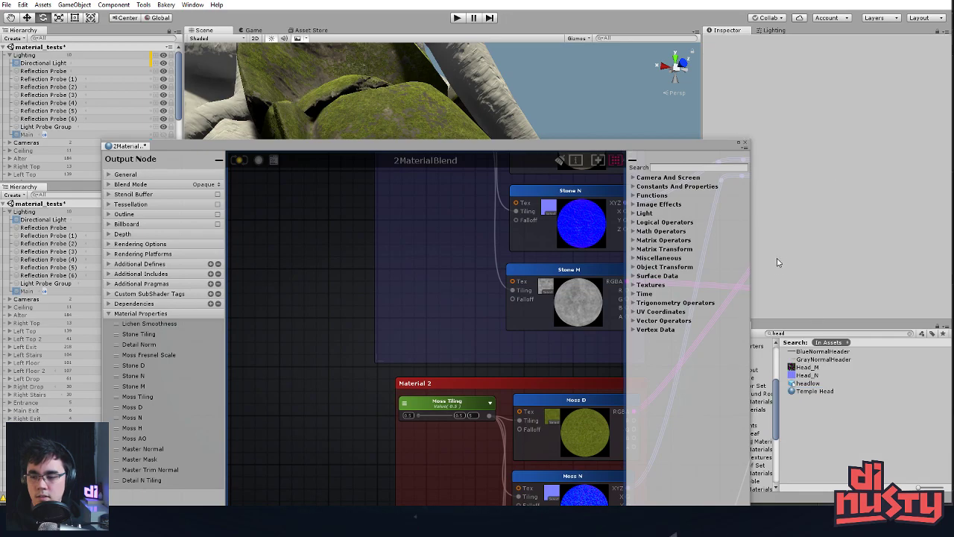
Maximize the 2MaterialBlend shader editor window over the Unity workspace
{"action": "left_click_drag", "start_coordinate": [620, 148], "coordinate": [519, 0]}
{"action": "left_click_drag", "start_coordinate": [646, 407], "coordinate": [824, 494]}
{"action": "scroll", "coordinate": [541, 272], "scroll_direction": "down", "scroll_amount": 3}
{"action": "scroll", "coordinate": [541, 272], "scroll_direction": "up", "scroll_amount": 3}
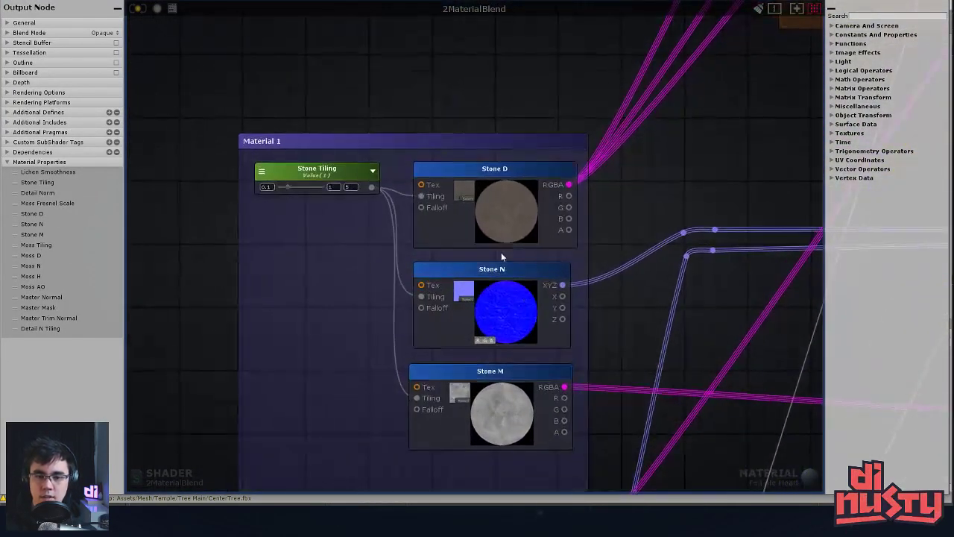
{"action": "scroll", "coordinate": [403, 244], "scroll_direction": "up", "scroll_amount": 1}
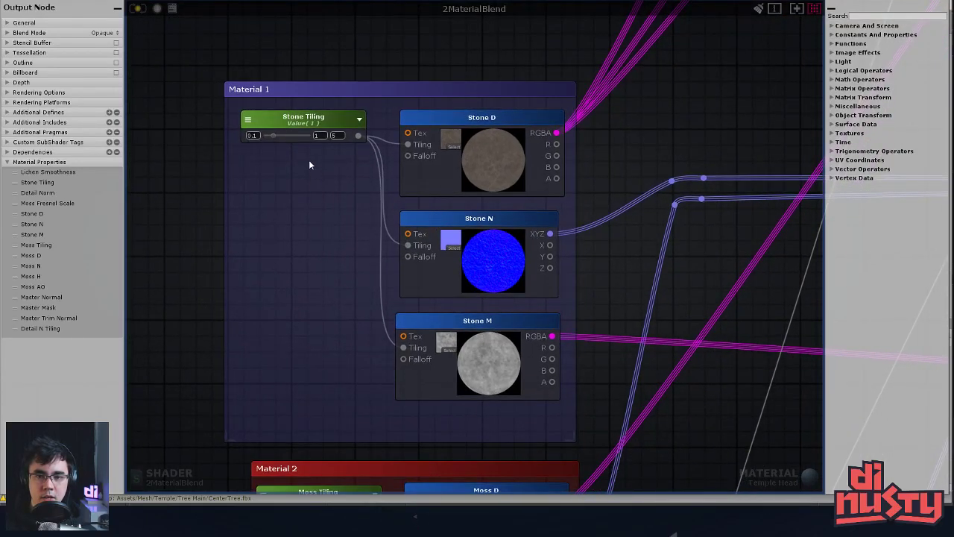
Examine the Material 1 group's Stone Tiling and triplanar nodes and their connections towards the Lerp and Blend Operations nodes
{"action": "middle_click_drag", "start_coordinate": [599, 163], "coordinate": [553, 192]}
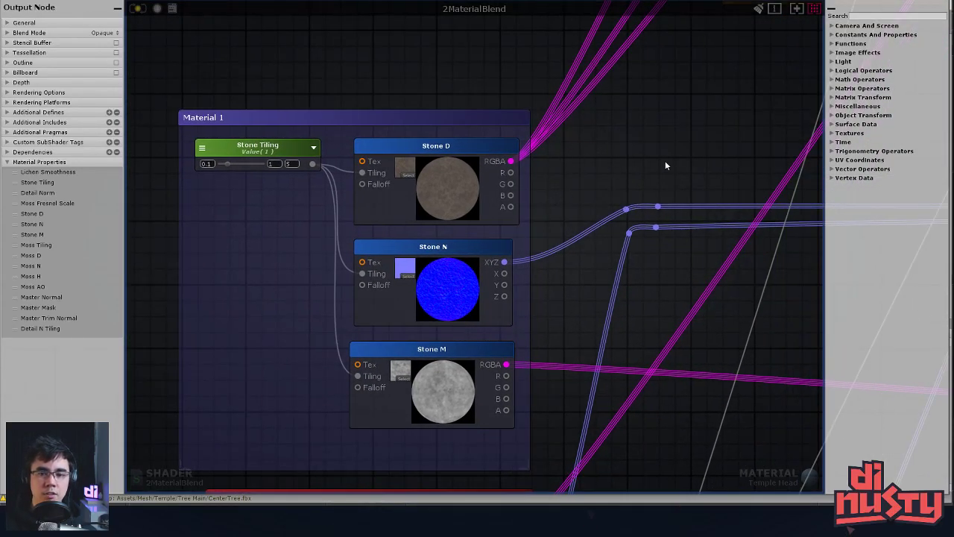
{"action": "middle_click_drag", "start_coordinate": [663, 167], "coordinate": [539, 190]}
{"action": "scroll", "coordinate": [540, 190], "scroll_direction": "down", "scroll_amount": 3}
{"action": "scroll", "coordinate": [572, 143], "scroll_direction": "up", "scroll_amount": 1}
{"action": "middle_click_drag", "start_coordinate": [571, 144], "coordinate": [511, 178]}
{"action": "scroll", "coordinate": [498, 172], "scroll_direction": "down", "scroll_amount": 2}
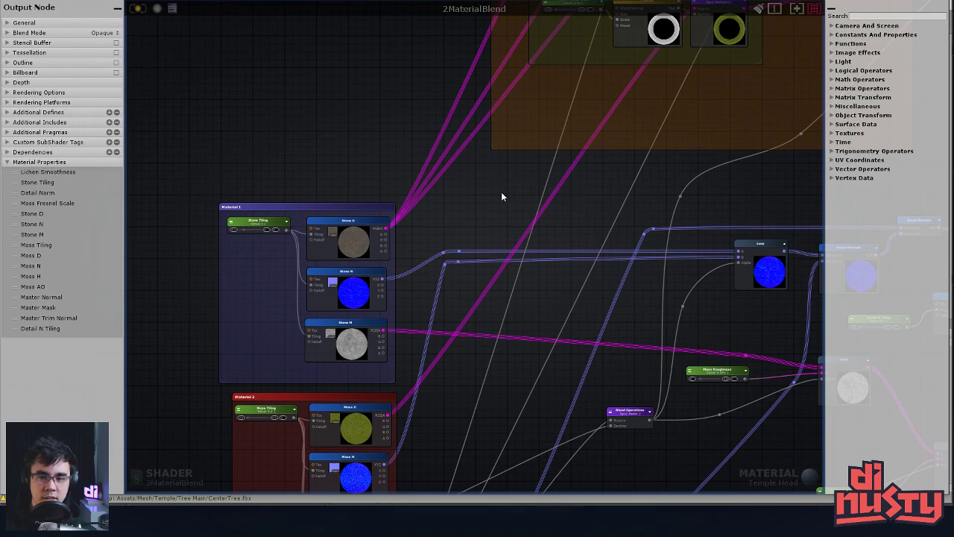
{"action": "middle_click_drag", "start_coordinate": [503, 196], "coordinate": [529, 177]}
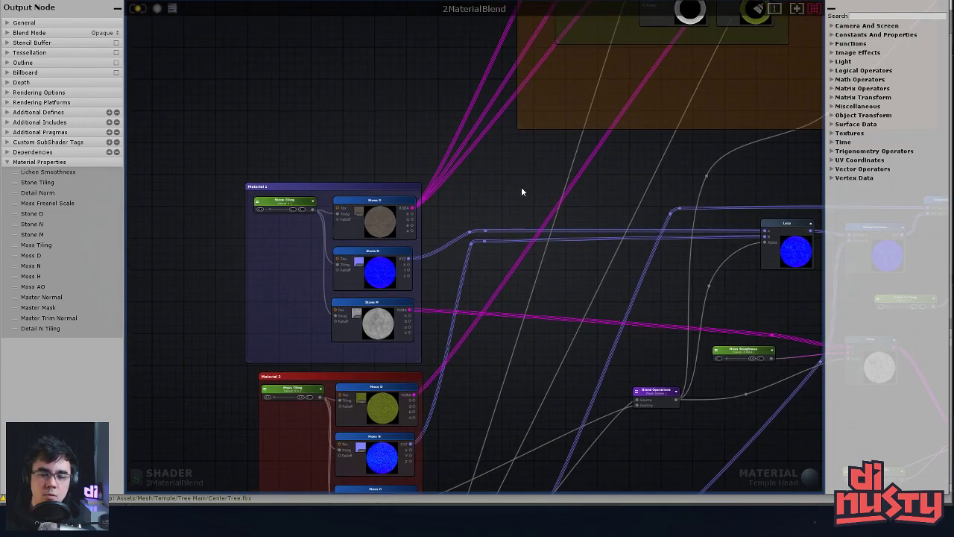
{"action": "scroll", "coordinate": [522, 186], "scroll_direction": "up", "scroll_amount": 3}
{"action": "scroll", "coordinate": [476, 179], "scroll_direction": "down", "scroll_amount": 2}
{"action": "middle_click_drag", "start_coordinate": [474, 172], "coordinate": [482, 167]}
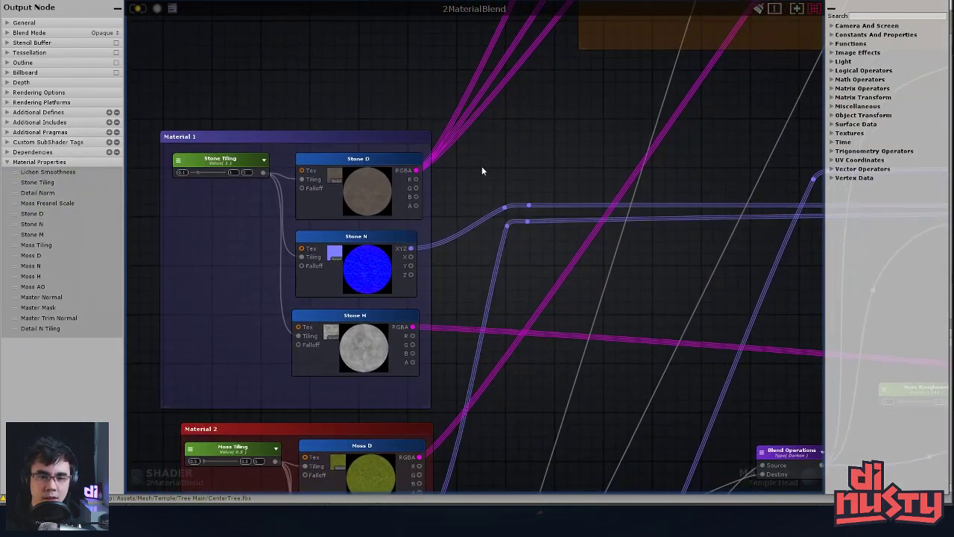
{"action": "middle_click_drag", "start_coordinate": [547, 147], "coordinate": [612, 171]}
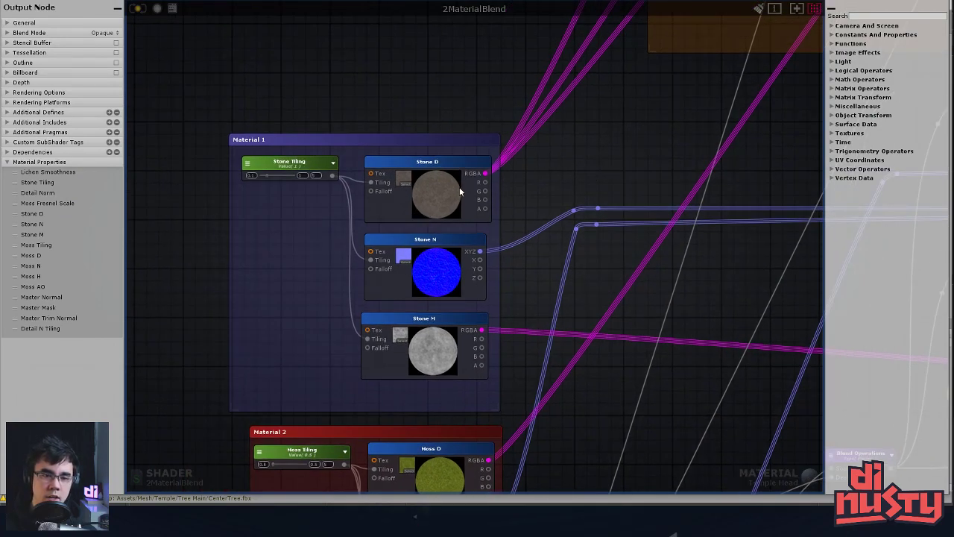
{"action": "middle_click_drag", "start_coordinate": [285, 141], "coordinate": [231, 160]}
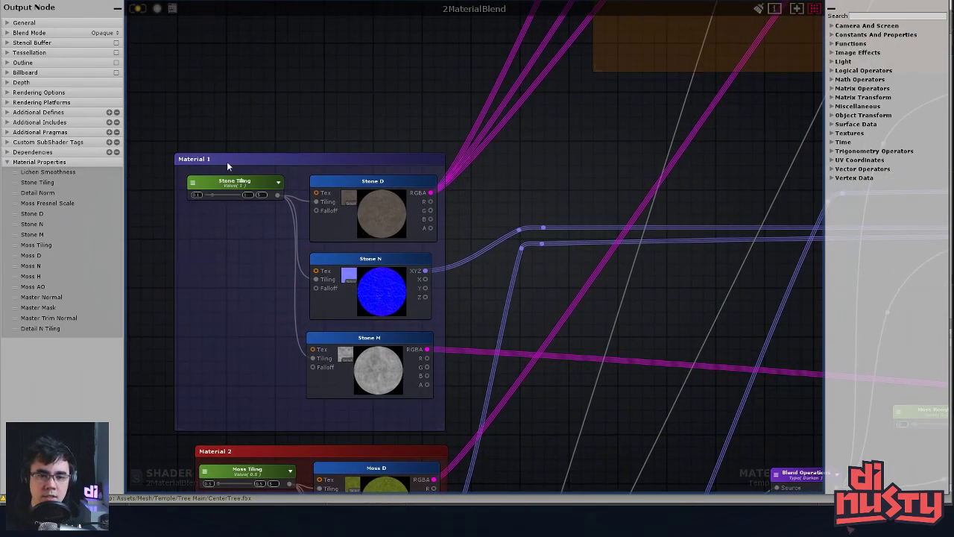
{"action": "scroll", "coordinate": [537, 172], "scroll_direction": "down", "scroll_amount": 3}
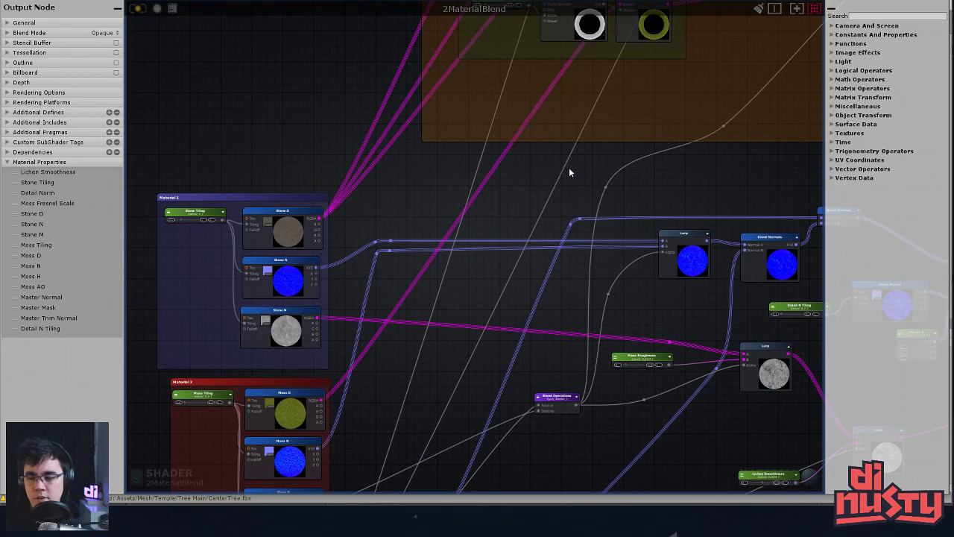
{"action": "mouse_move", "coordinate": [587, 232]}
{"action": "middle_mouse_down"}
{"action": "mouse_move", "coordinate": [592, 217]}
{"action": "mouse_move", "coordinate": [603, 241]}
{"action": "middle_mouse_up"}
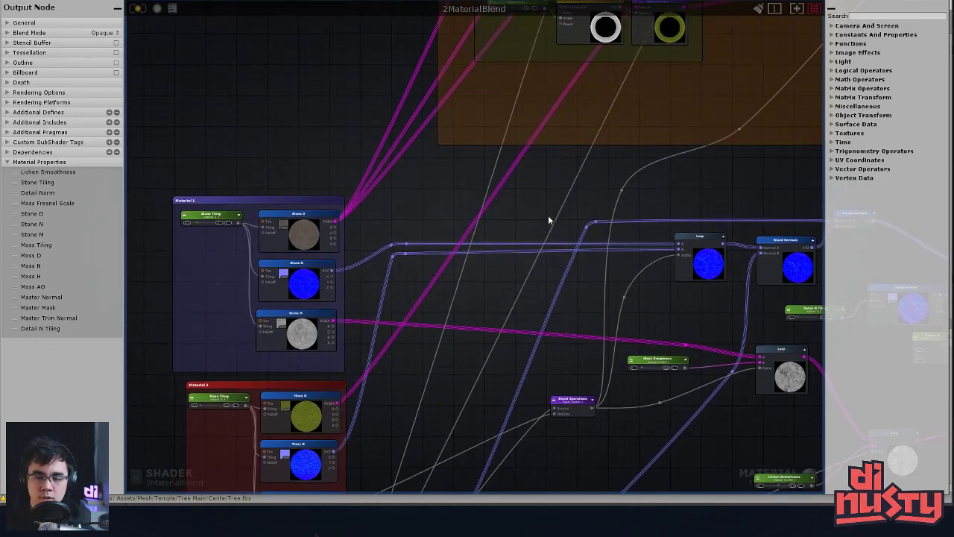
Search the node palette on the canvas for "fun", look through the available shader functions and close the palette
{"action": "right_click", "coordinate": [434, 197]}
{"action": "type", "text": "s"}
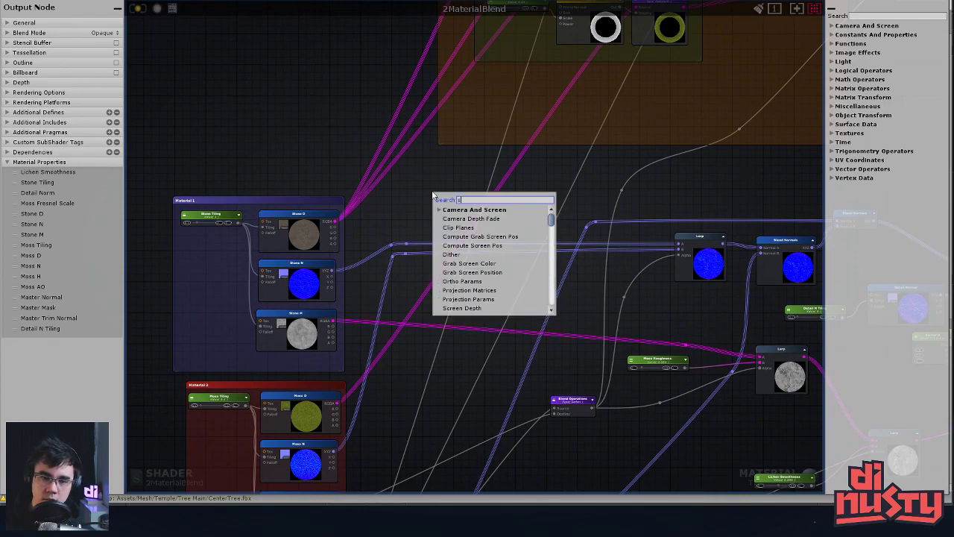
{"action": "key", "text": "BackSpace"}
{"action": "type", "text": "fun"}
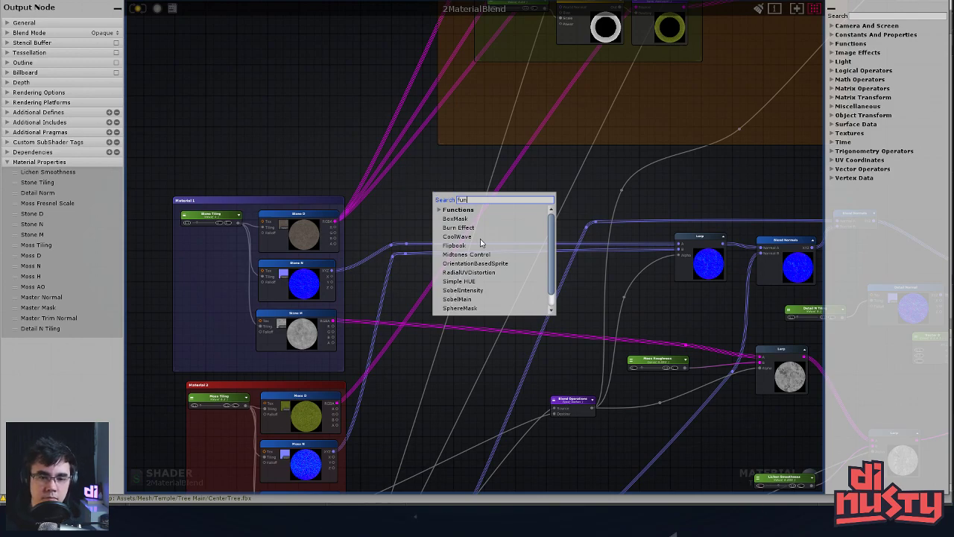
{"action": "scroll", "coordinate": [481, 243], "scroll_direction": "down", "scroll_amount": 1}
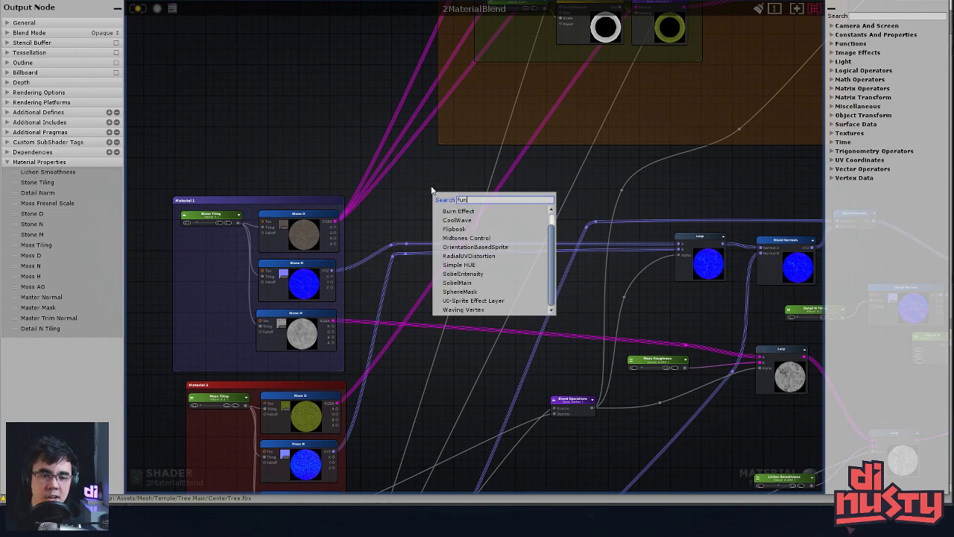
{"action": "scroll", "coordinate": [422, 198], "scroll_direction": "up", "scroll_amount": 5}
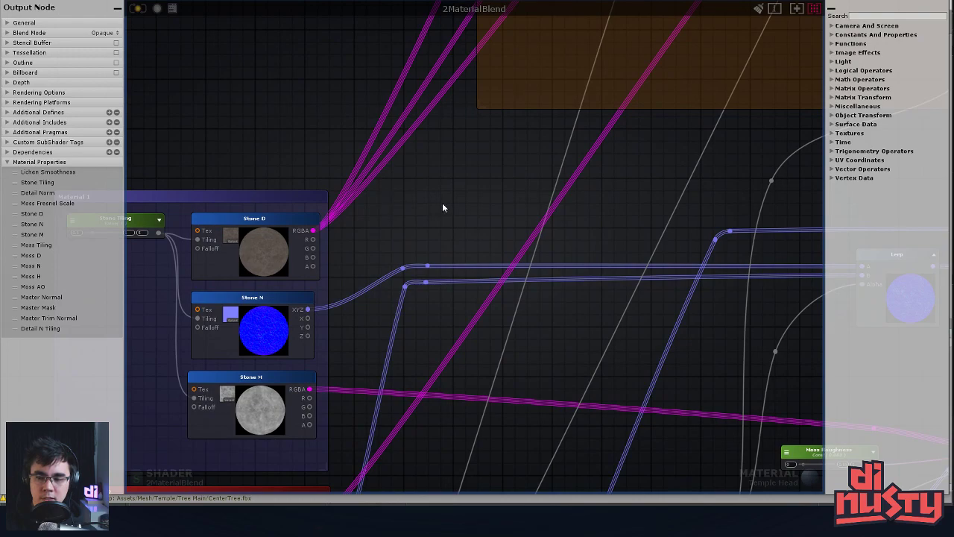
Box-select around the Material 1 group's stone nodes to point out the extent of the group, leaving nothing selected
{"action": "middle_click_drag", "start_coordinate": [542, 189], "coordinate": [529, 151]}
{"action": "scroll", "coordinate": [459, 142], "scroll_direction": "down", "scroll_amount": 2}
{"action": "middle_click_drag", "start_coordinate": [446, 164], "coordinate": [488, 159]}
{"action": "left_click_drag", "start_coordinate": [240, 121], "coordinate": [480, 333]}
{"action": "left_click", "coordinate": [490, 318]}
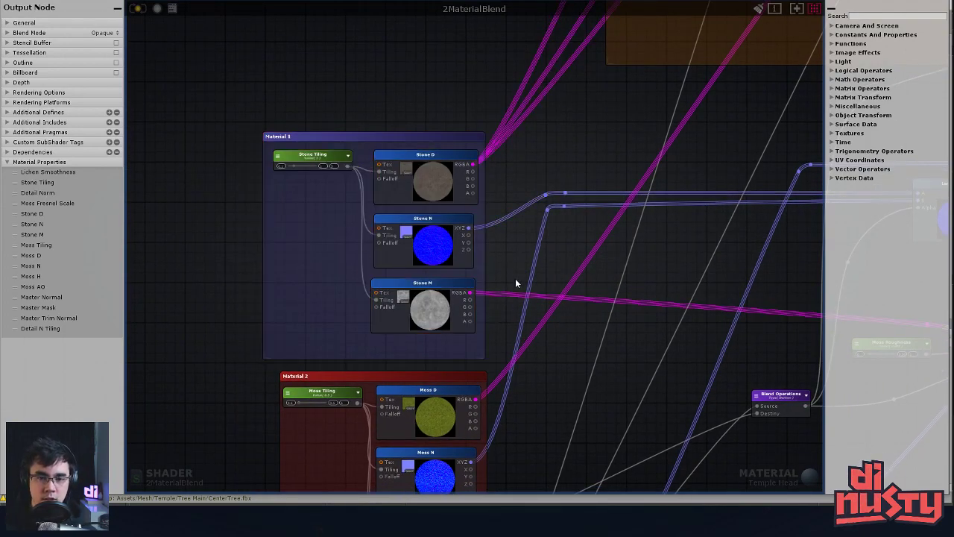
{"action": "left_click_drag", "start_coordinate": [256, 90], "coordinate": [498, 303]}
{"action": "left_click", "coordinate": [499, 302]}
{"action": "left_click_drag", "start_coordinate": [271, 112], "coordinate": [493, 341]}
{"action": "left_click", "coordinate": [492, 341]}
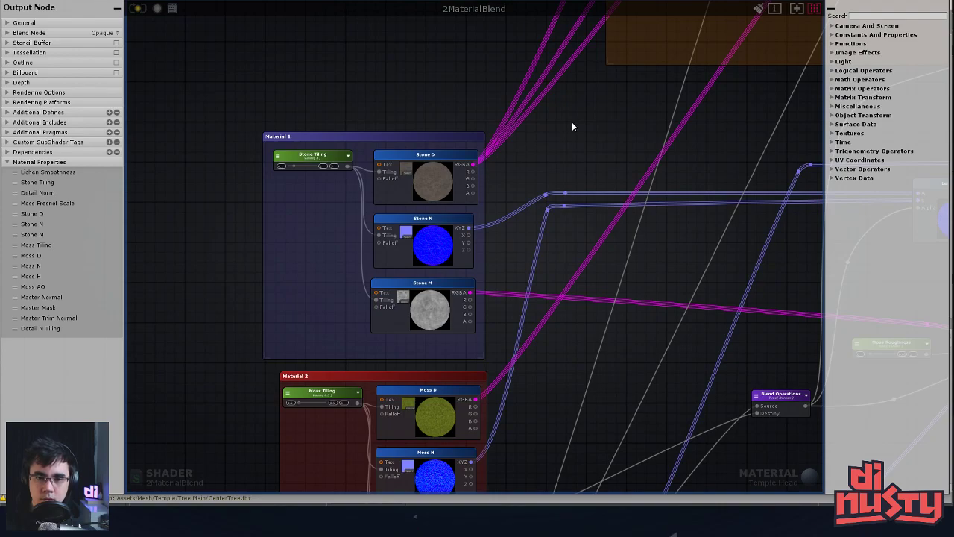
Select the Stone N node and trace its output to the normal map Lerp node
{"action": "scroll", "coordinate": [729, 202], "scroll_direction": "down", "scroll_amount": 3}
{"action": "middle_click_drag", "start_coordinate": [766, 271], "coordinate": [596, 163]}
{"action": "middle_click_drag", "start_coordinate": [575, 113], "coordinate": [554, 198]}
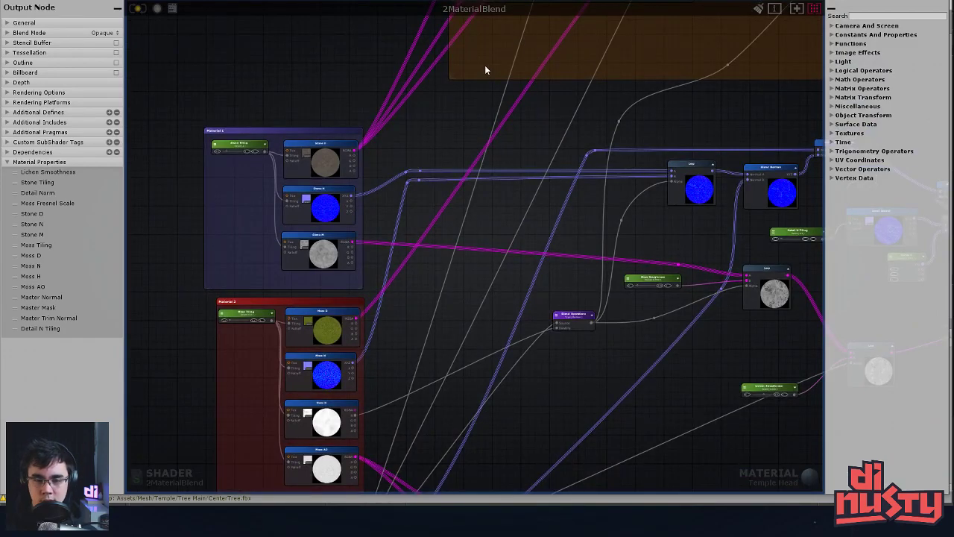
{"action": "scroll", "coordinate": [497, 143], "scroll_direction": "down", "scroll_amount": 3}
{"action": "middle_click_drag", "start_coordinate": [518, 136], "coordinate": [481, 131]}
{"action": "scroll", "coordinate": [430, 236], "scroll_direction": "up", "scroll_amount": 3}
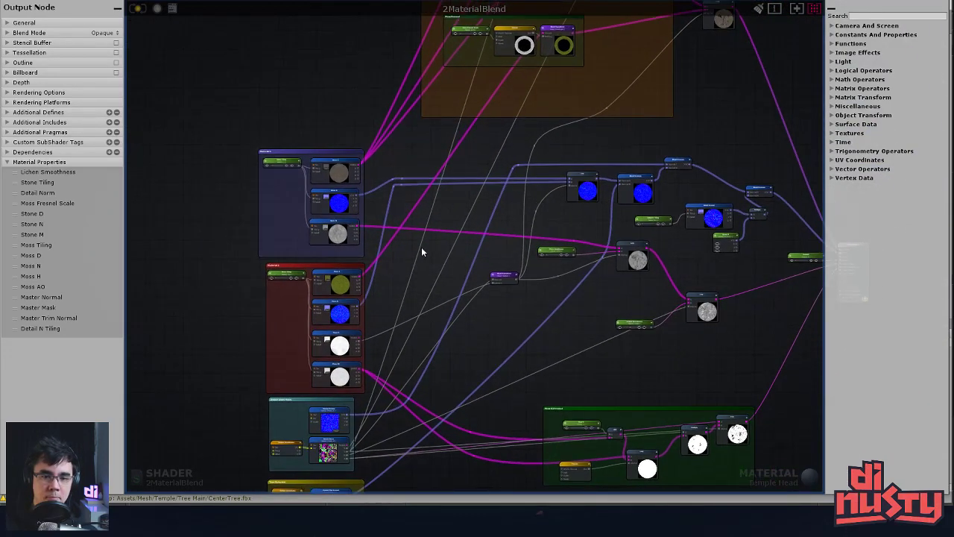
{"action": "left_click", "coordinate": [290, 198]}
{"action": "scroll", "coordinate": [574, 176], "scroll_direction": "up", "scroll_amount": 3}
{"action": "middle_click_drag", "start_coordinate": [582, 172], "coordinate": [493, 201]}
{"action": "scroll", "coordinate": [504, 213], "scroll_direction": "up", "scroll_amount": 2}
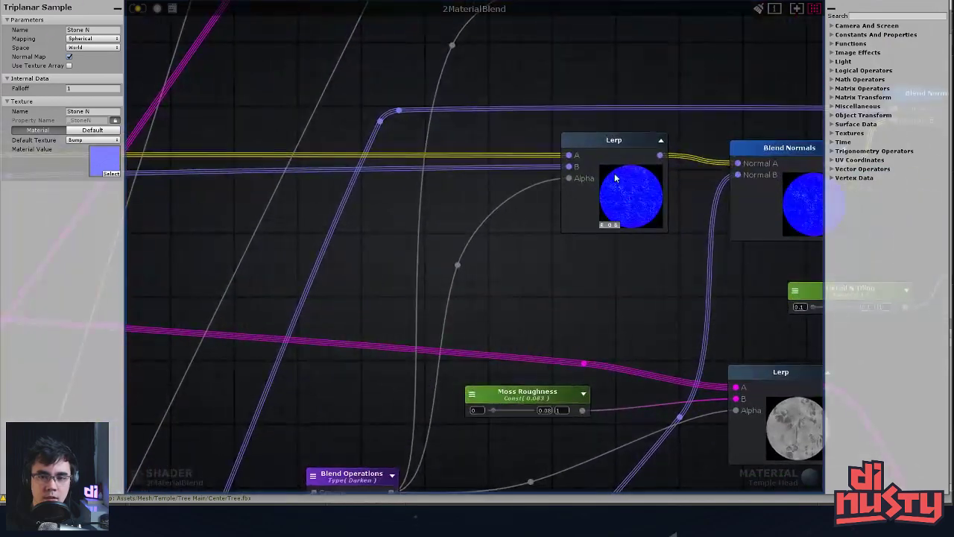
Trace the Lerp's Alpha through Blend Operations back to the Unique Asset Maps group and select its Master Mask node
{"action": "middle_click_drag", "start_coordinate": [631, 178], "coordinate": [643, 110]}
{"action": "scroll", "coordinate": [642, 110], "scroll_direction": "down", "scroll_amount": 1}
{"action": "middle_click_drag", "start_coordinate": [552, 232], "coordinate": [586, 179]}
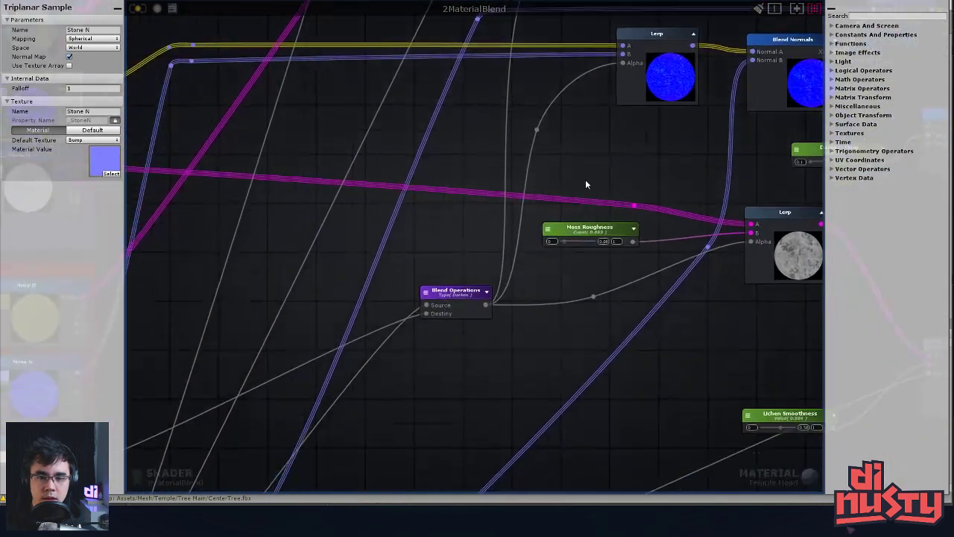
{"action": "scroll", "coordinate": [585, 179], "scroll_direction": "up", "scroll_amount": 1}
{"action": "middle_click_drag", "start_coordinate": [442, 310], "coordinate": [500, 258]}
{"action": "scroll", "coordinate": [513, 260], "scroll_direction": "down", "scroll_amount": 5}
{"action": "middle_click_drag", "start_coordinate": [450, 337], "coordinate": [516, 205]}
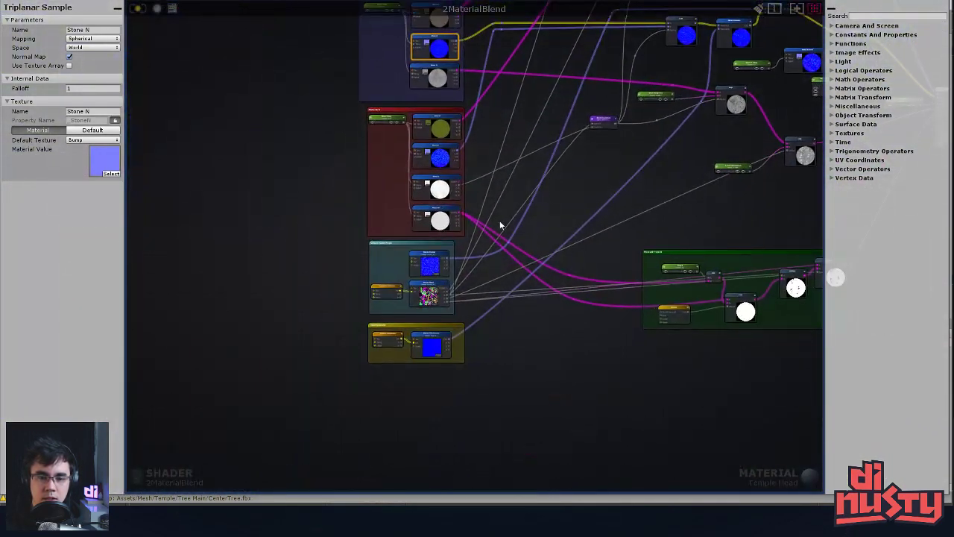
{"action": "scroll", "coordinate": [440, 291], "scroll_direction": "up", "scroll_amount": 5}
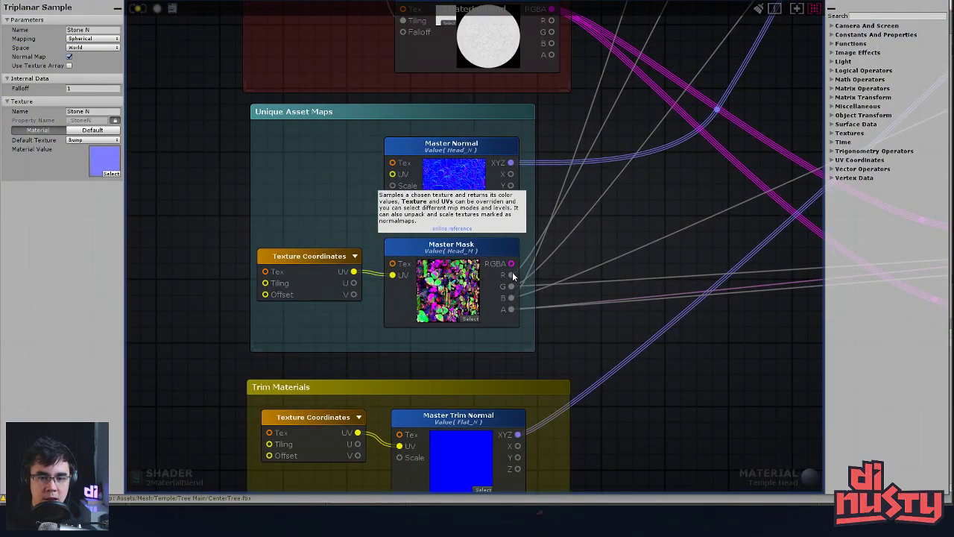
{"action": "left_click", "coordinate": [486, 267]}
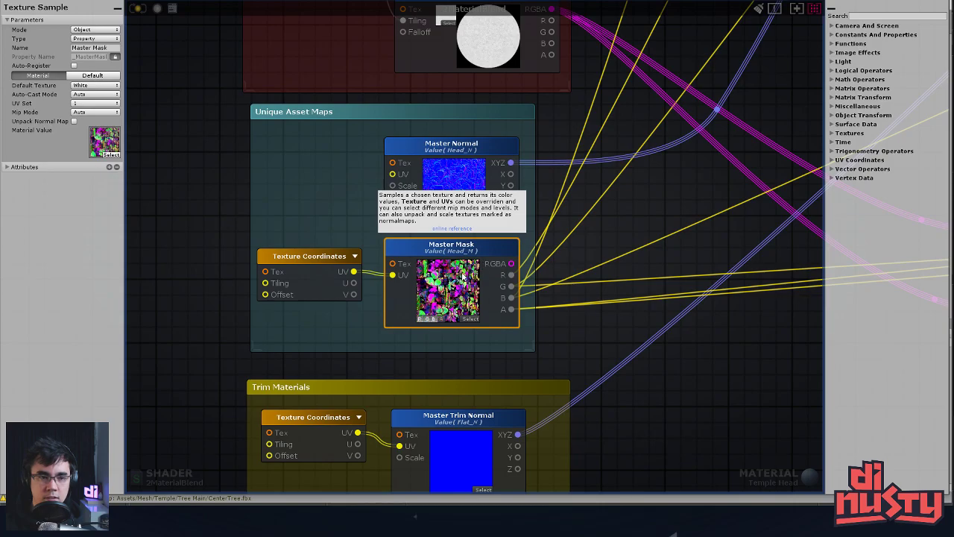
Switch to Photoshop and view the Head_M.psd mask's Red, Green, Blue and Alpha 1 channels individually
{"action": "key", "text": "alt+Tab"}
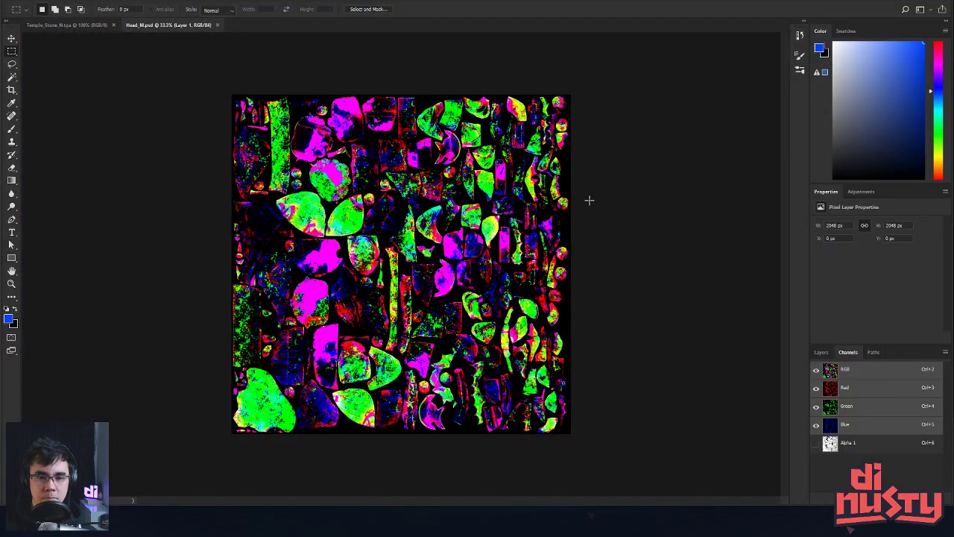
{"action": "left_click", "coordinate": [834, 391]}
{"action": "left_click", "coordinate": [834, 409]}
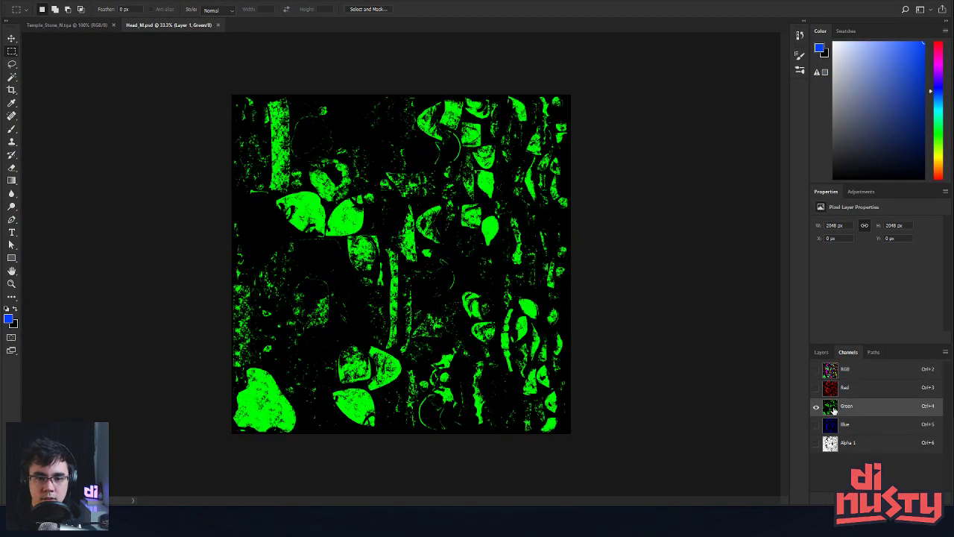
{"action": "left_click", "coordinate": [836, 425]}
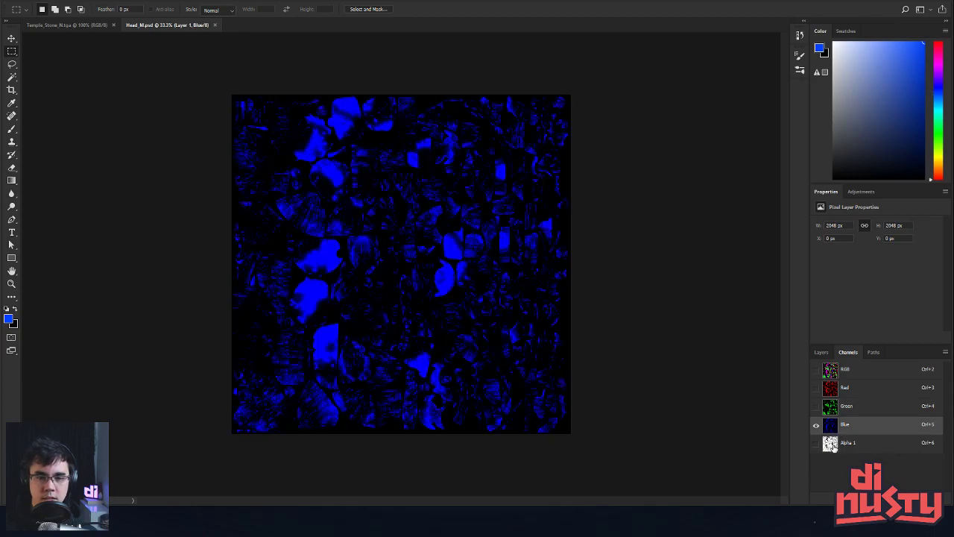
{"action": "left_click", "coordinate": [834, 445]}
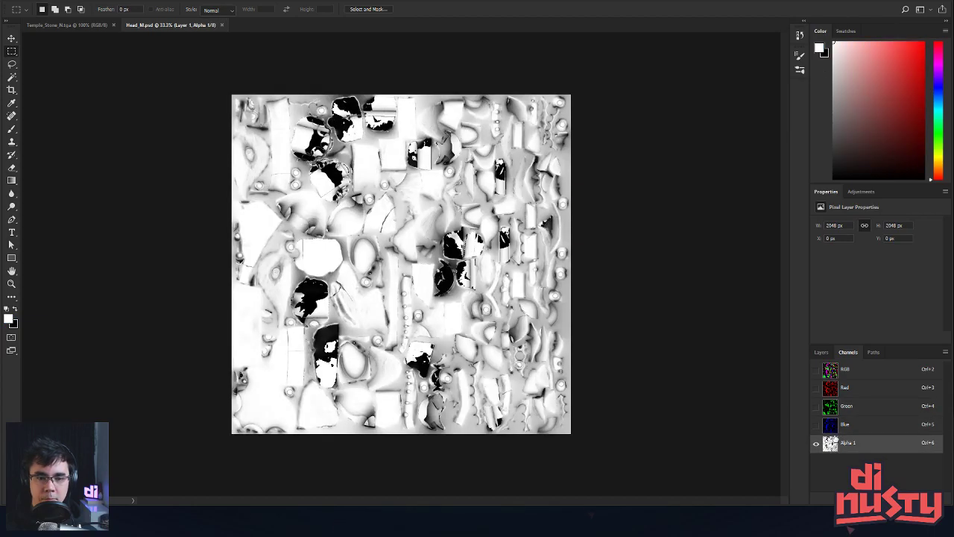
Review the mask's Blue, Green and Red channels again and restore the RGB composite view
{"action": "left_click", "coordinate": [834, 426]}
{"action": "left_click", "coordinate": [834, 407]}
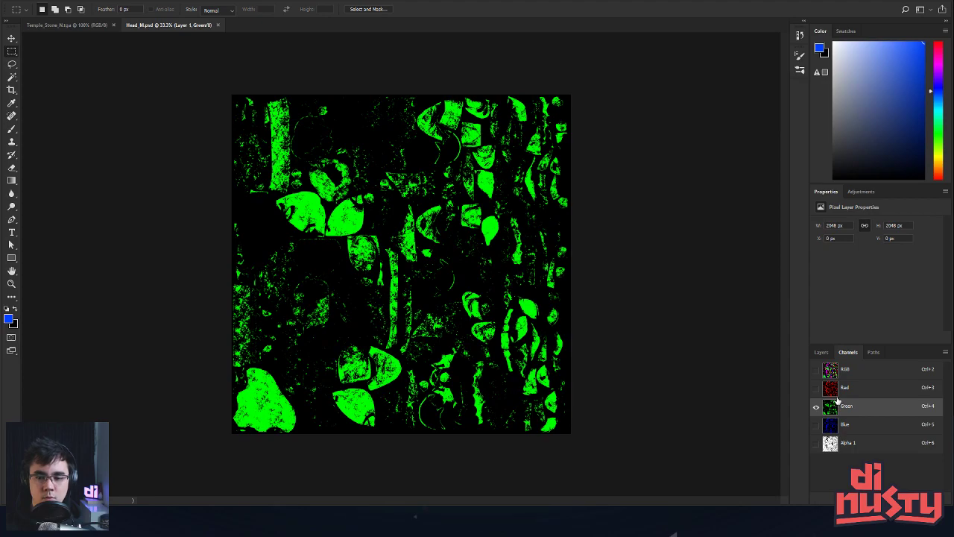
{"action": "left_click", "coordinate": [833, 389]}
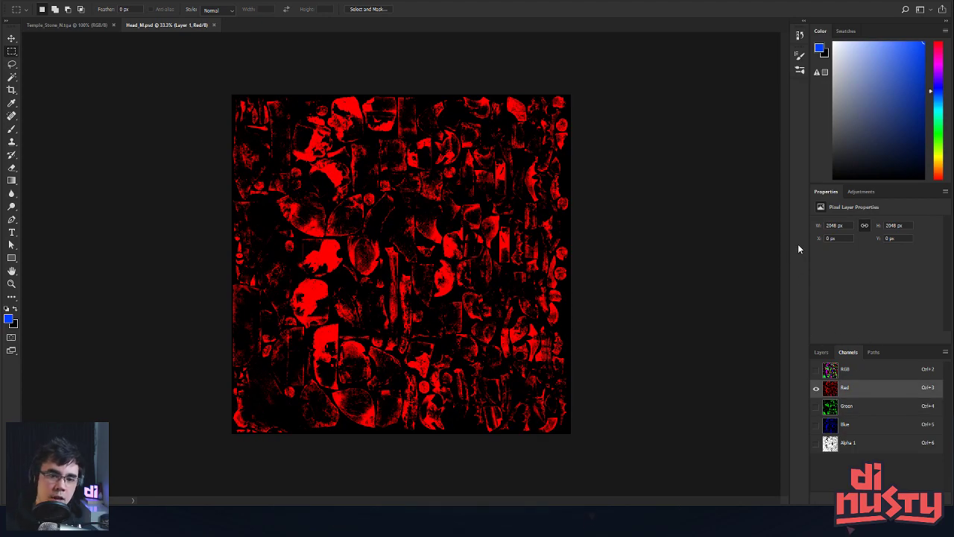
{"action": "left_click", "coordinate": [834, 408]}
{"action": "left_click", "coordinate": [832, 424]}
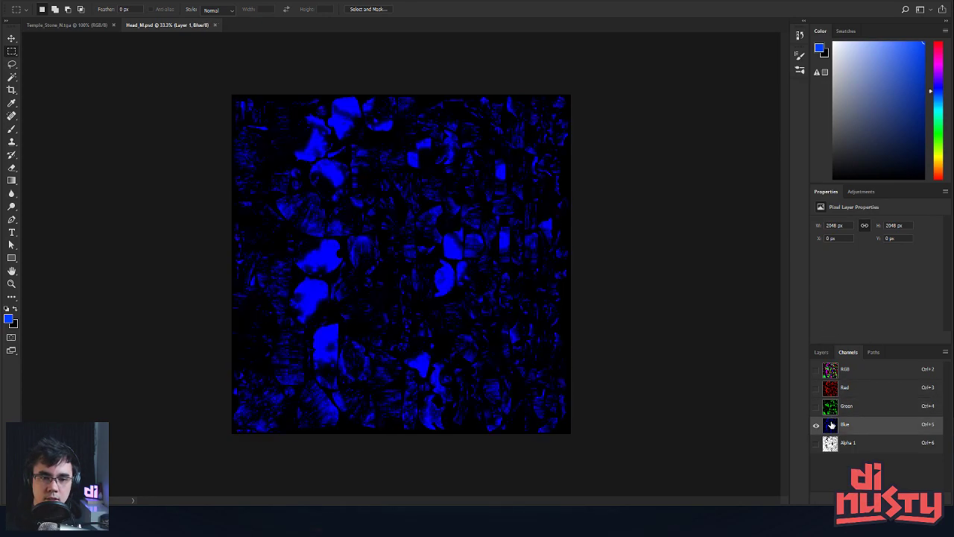
{"action": "left_click", "coordinate": [830, 371]}
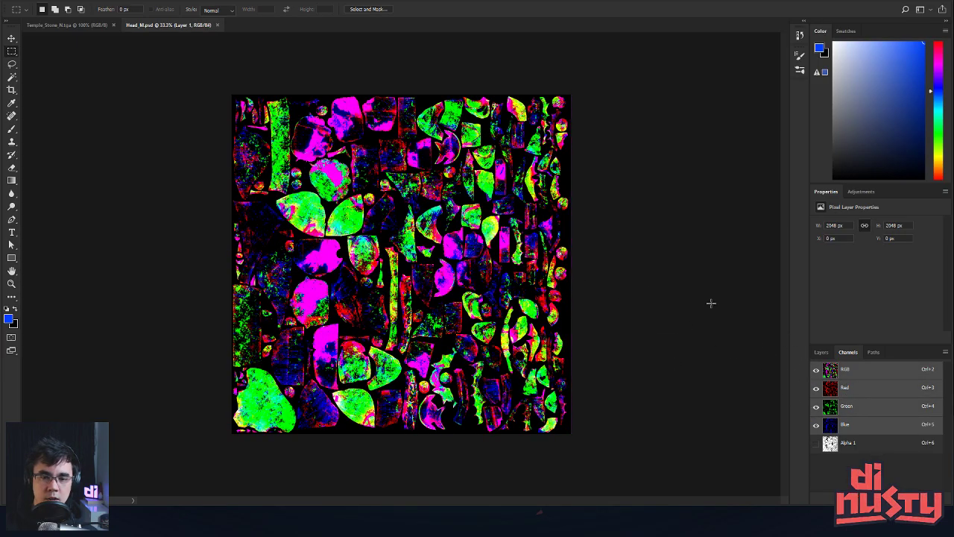
Return to Unity and trace the Master Mask's outputs to the normal Lerp and its following Blend Normals nodes
{"action": "key", "text": "alt+Tab"}
{"action": "middle_click_drag", "start_coordinate": [500, 288], "coordinate": [437, 286]}
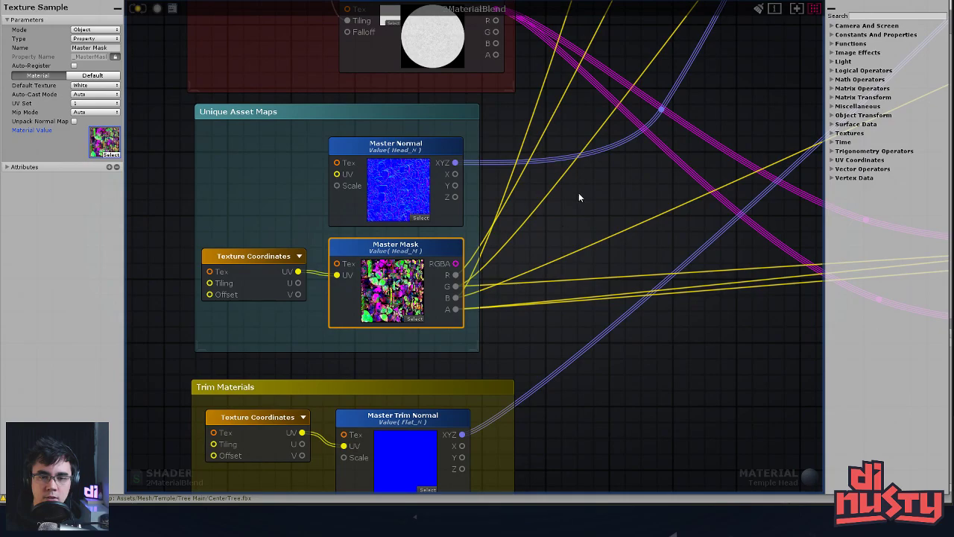
{"action": "scroll", "coordinate": [578, 196], "scroll_direction": "down", "scroll_amount": 5}
{"action": "scroll", "coordinate": [384, 279], "scroll_direction": "up", "scroll_amount": 6}
{"action": "middle_click_drag", "start_coordinate": [520, 235], "coordinate": [387, 307]}
{"action": "middle_click_drag", "start_coordinate": [506, 152], "coordinate": [350, 298]}
{"action": "middle_click_drag", "start_coordinate": [375, 150], "coordinate": [477, 201]}
{"action": "middle_click_drag", "start_coordinate": [530, 218], "coordinate": [335, 207]}
{"action": "middle_click_drag", "start_coordinate": [540, 170], "coordinate": [536, 150]}
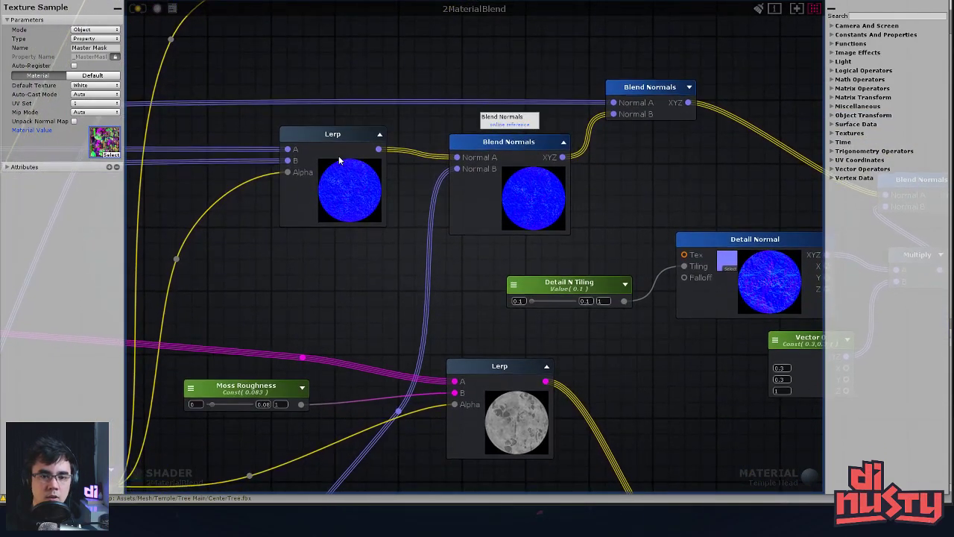
Trace the mask's link to the Lerp fed by Moss Fresnel, and examine the Detail Normal, Vector 0 and Multiply nodes
{"action": "middle_click_drag", "start_coordinate": [566, 187], "coordinate": [587, 383]}
{"action": "scroll", "coordinate": [588, 384], "scroll_direction": "down", "scroll_amount": 3}
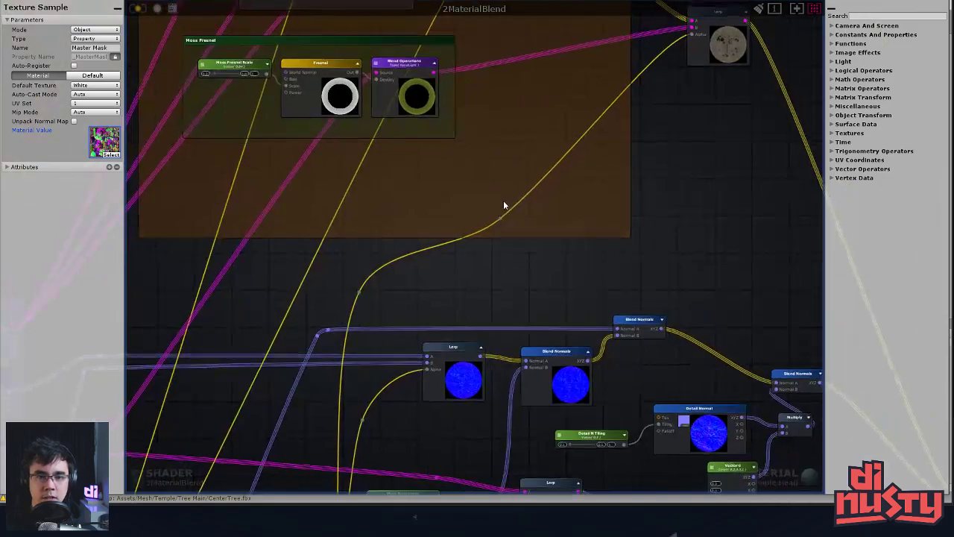
{"action": "middle_click_drag", "start_coordinate": [507, 211], "coordinate": [517, 353]}
{"action": "middle_click_drag", "start_coordinate": [447, 228], "coordinate": [392, 67]}
{"action": "middle_click_drag", "start_coordinate": [525, 362], "coordinate": [458, 224]}
{"action": "scroll", "coordinate": [456, 223], "scroll_direction": "up", "scroll_amount": 3}
{"action": "middle_click_drag", "start_coordinate": [505, 244], "coordinate": [452, 209]}
{"action": "middle_click_drag", "start_coordinate": [561, 235], "coordinate": [340, 129]}
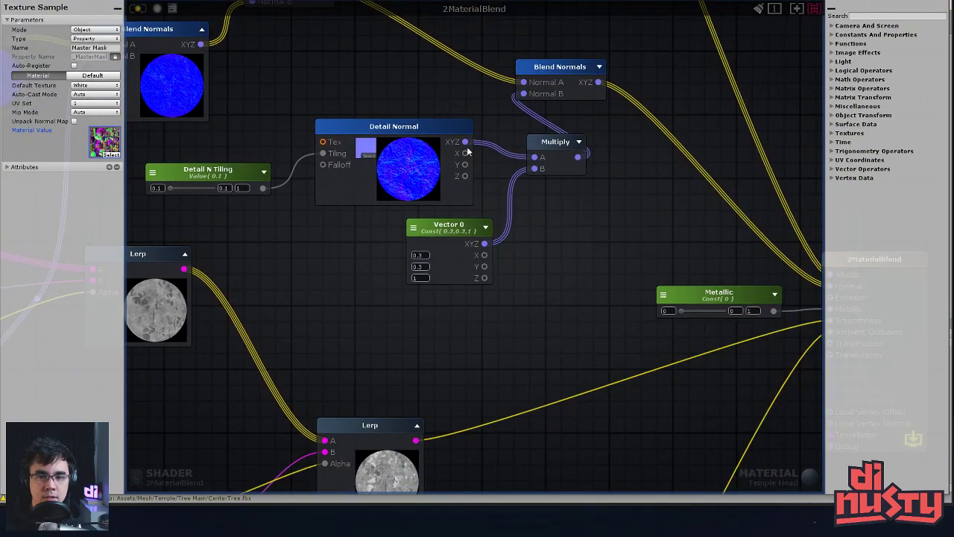
Examine the normal-map chain through the Lerp, Blend Normals, Detail Normal and Multiply nodes in the 2MaterialBlend graph
{"action": "middle_click_drag", "start_coordinate": [460, 238], "coordinate": [481, 269]}
{"action": "middle_click_drag", "start_coordinate": [492, 128], "coordinate": [493, 169]}
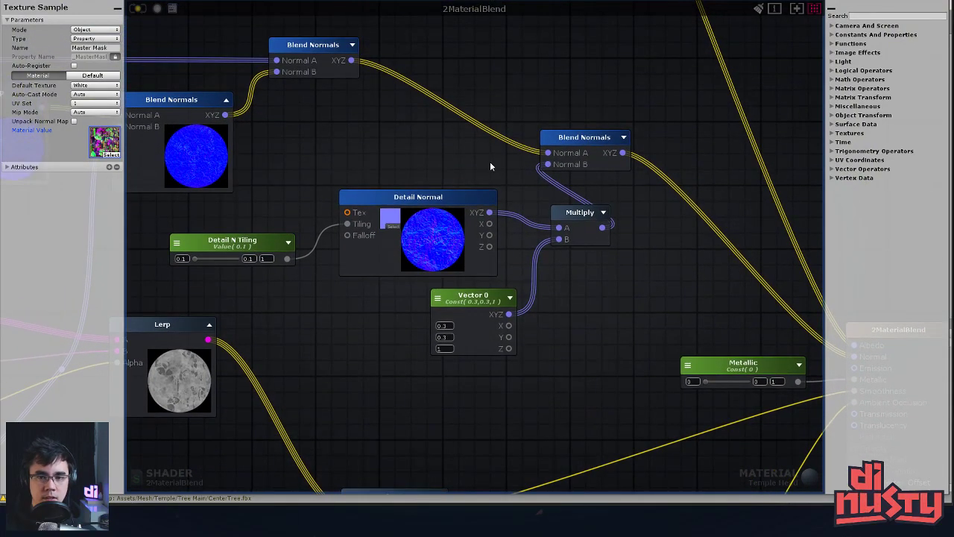
{"action": "middle_click_drag", "start_coordinate": [357, 110], "coordinate": [530, 112]}
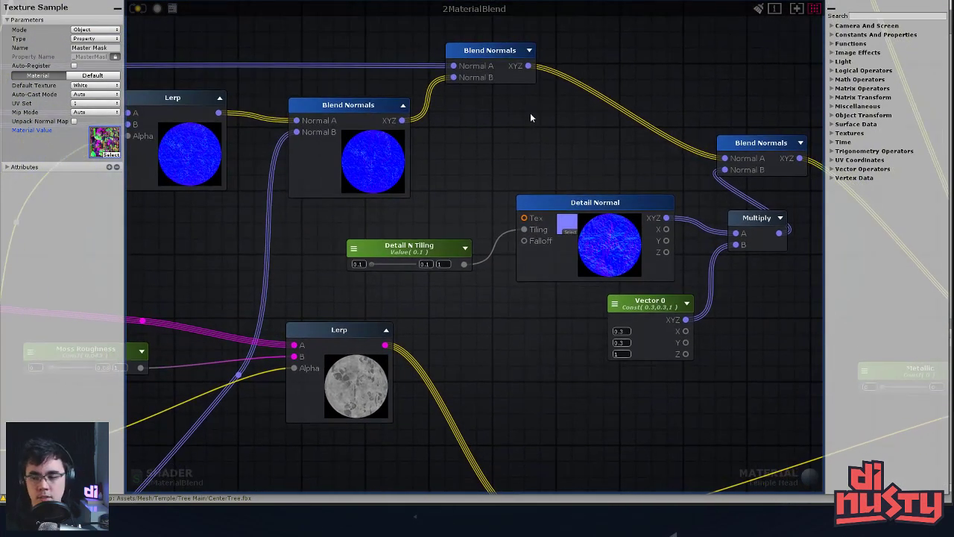
{"action": "scroll", "coordinate": [531, 113], "scroll_direction": "down", "scroll_amount": 1}
{"action": "scroll", "coordinate": [531, 113], "scroll_direction": "down", "scroll_amount": 7}
{"action": "middle_click_drag", "start_coordinate": [324, 161], "coordinate": [439, 132]}
{"action": "scroll", "coordinate": [445, 157], "scroll_direction": "up", "scroll_amount": 2}
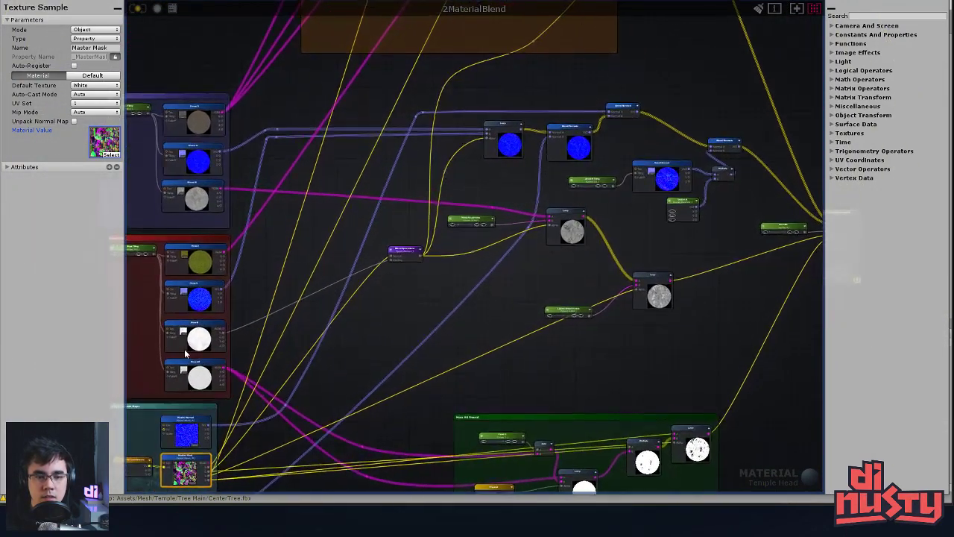
Trace Moss H through Blend Operations to the roughness and lichen smoothness Lerps and on to the 2MaterialBlend output node
{"action": "scroll", "coordinate": [277, 317], "scroll_direction": "up", "scroll_amount": 1}
{"action": "scroll", "coordinate": [549, 258], "scroll_direction": "up", "scroll_amount": 3}
{"action": "middle_click_drag", "start_coordinate": [550, 258], "coordinate": [296, 312]}
{"action": "middle_click_drag", "start_coordinate": [568, 280], "coordinate": [795, 195]}
{"action": "middle_click_drag", "start_coordinate": [384, 288], "coordinate": [662, 204]}
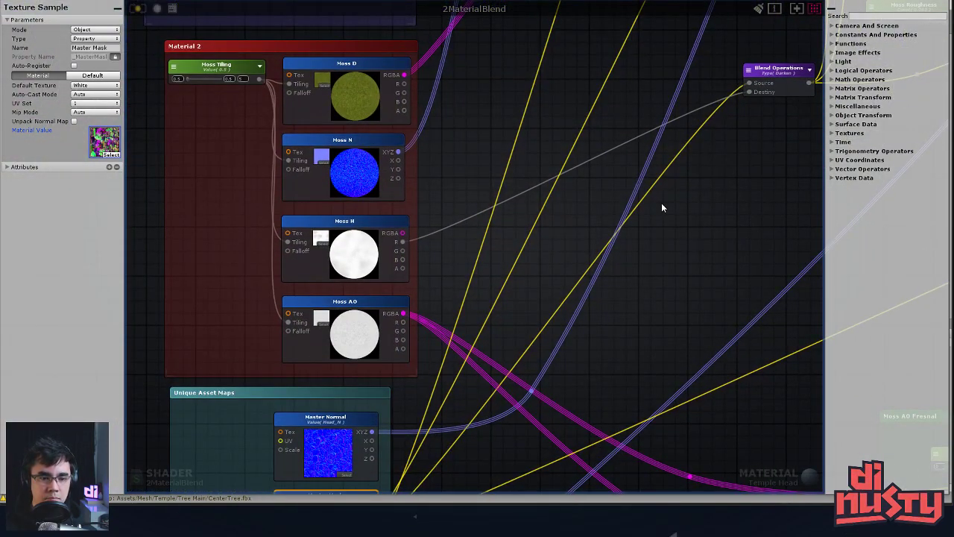
{"action": "middle_click_drag", "start_coordinate": [683, 196], "coordinate": [436, 270]}
{"action": "middle_click_drag", "start_coordinate": [659, 154], "coordinate": [486, 219]}
{"action": "scroll", "coordinate": [510, 210], "scroll_direction": "down", "scroll_amount": 1}
{"action": "middle_click_drag", "start_coordinate": [562, 205], "coordinate": [487, 243]}
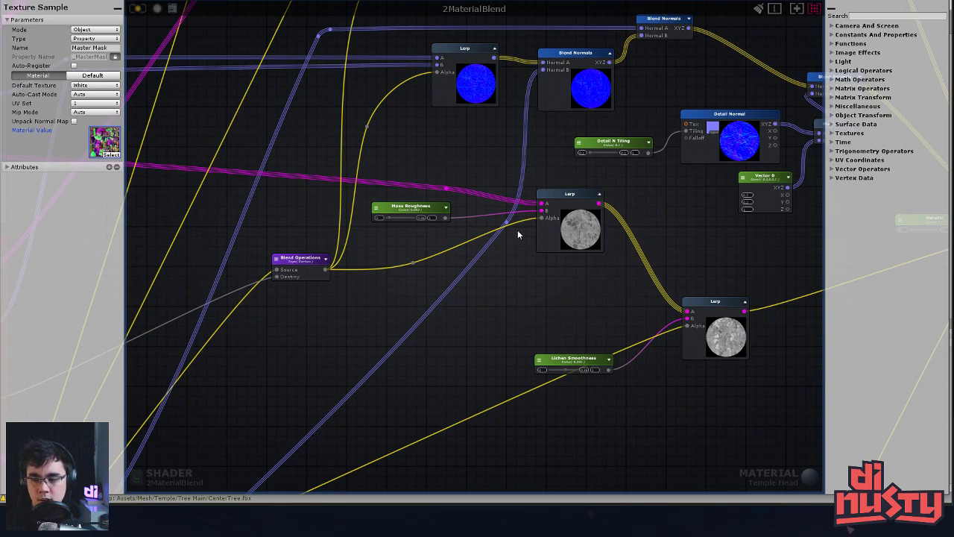
{"action": "middle_click_drag", "start_coordinate": [716, 247], "coordinate": [567, 168]}
{"action": "scroll", "coordinate": [610, 233], "scroll_direction": "down", "scroll_amount": 2}
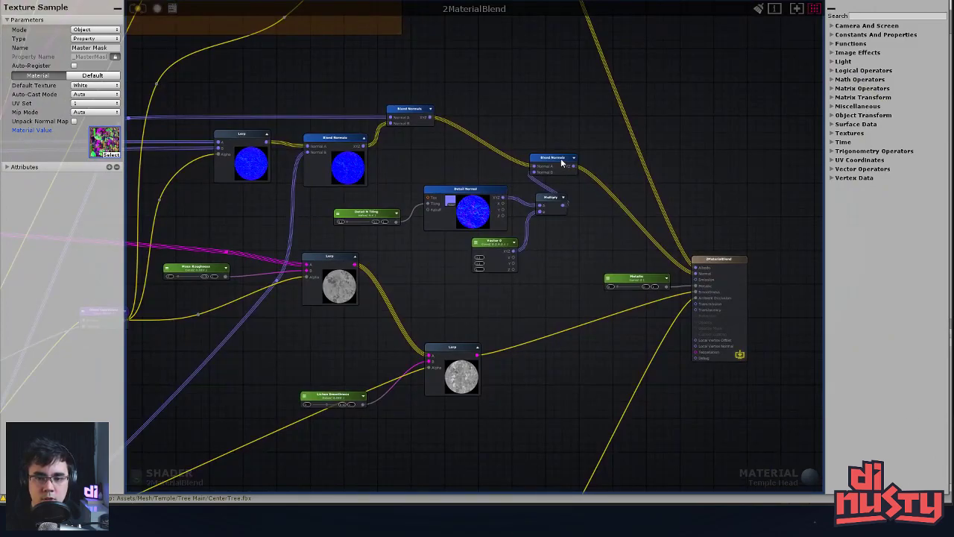
Shrink the shader editor window to uncover the scene and inspect the moss and stone on the temple heads
{"action": "left_click", "coordinate": [521, 86]}
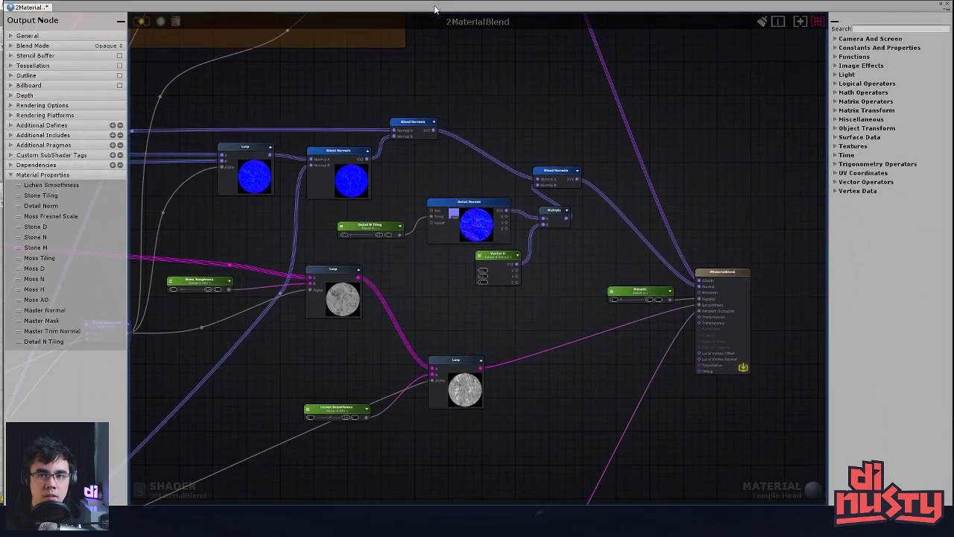
{"action": "left_click_drag", "start_coordinate": [2, 2], "coordinate": [296, 264]}
{"action": "left_click_drag", "start_coordinate": [361, 201], "coordinate": [500, 199], "text": "alt"}
{"action": "right_click_drag", "start_coordinate": [500, 200], "coordinate": [471, 216], "text": "alt"}
{"action": "middle_click_drag", "start_coordinate": [470, 215], "coordinate": [492, 176], "text": "alt"}
{"action": "left_click_drag", "start_coordinate": [492, 176], "coordinate": [533, 183], "text": "alt"}
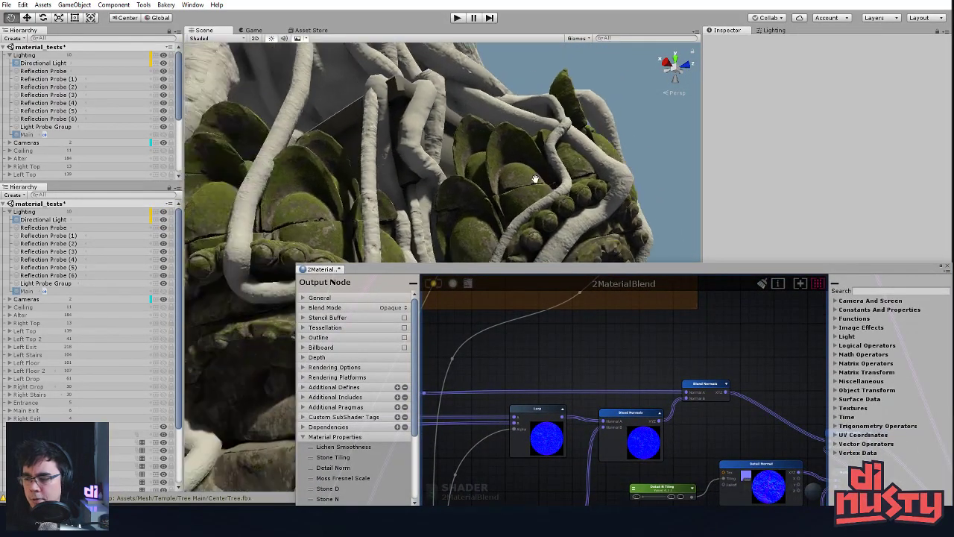
Reposition and resize the shader editor over the scene, and review the smoothness Lerps and the Material Properties list
{"action": "left_click_drag", "start_coordinate": [565, 269], "coordinate": [501, 95]}
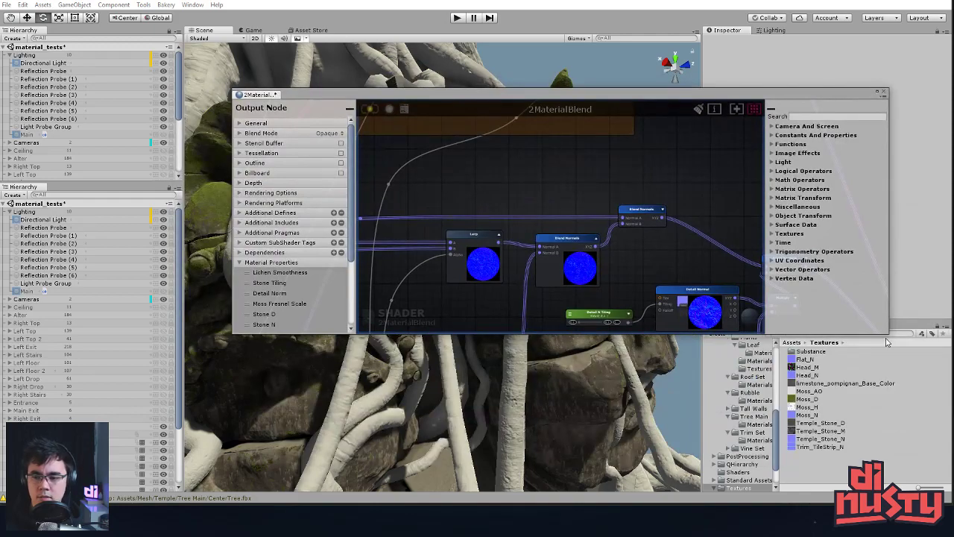
{"action": "left_click_drag", "start_coordinate": [890, 334], "coordinate": [855, 430]}
{"action": "middle_click_drag", "start_coordinate": [613, 337], "coordinate": [513, 195]}
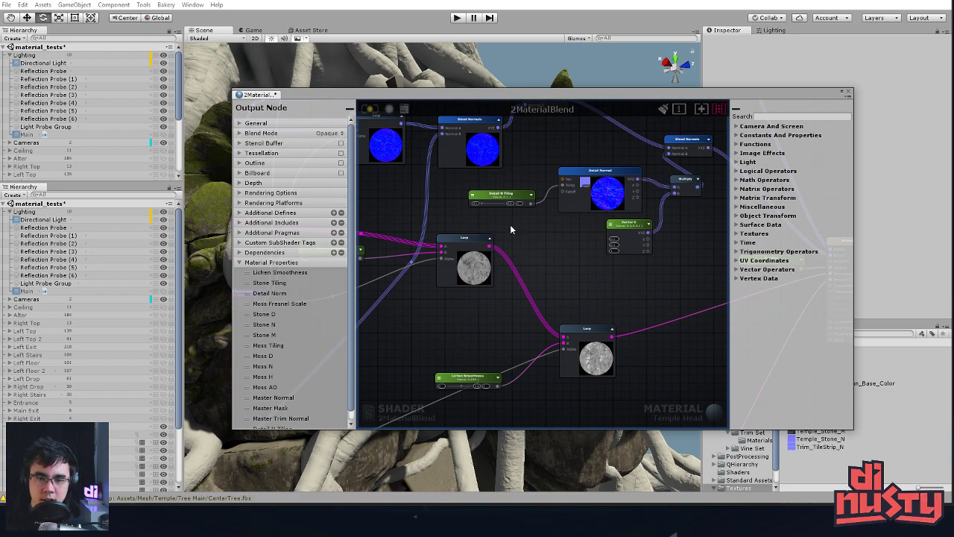
{"action": "scroll", "coordinate": [513, 236], "scroll_direction": "down", "scroll_amount": 4}
{"action": "scroll", "coordinate": [513, 240], "scroll_direction": "up", "scroll_amount": 3}
{"action": "middle_click_drag", "start_coordinate": [523, 287], "coordinate": [537, 261]}
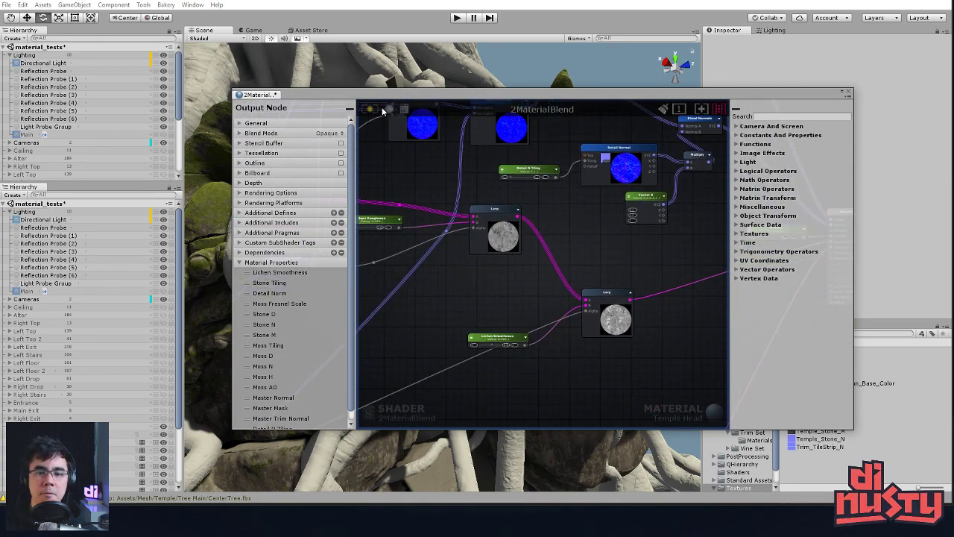
{"action": "scroll", "coordinate": [297, 189], "scroll_direction": "down", "scroll_amount": 1}
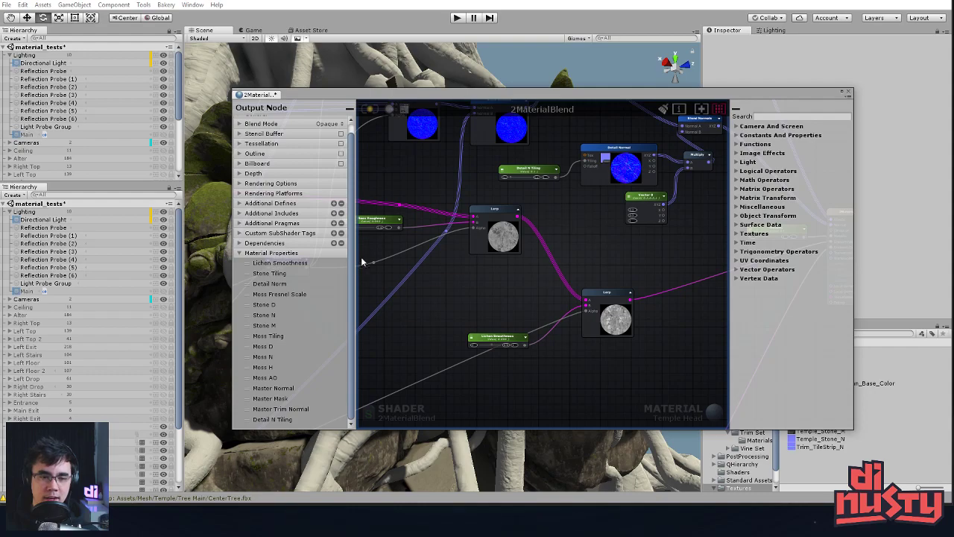
{"action": "scroll", "coordinate": [351, 242], "scroll_direction": "up", "scroll_amount": 1}
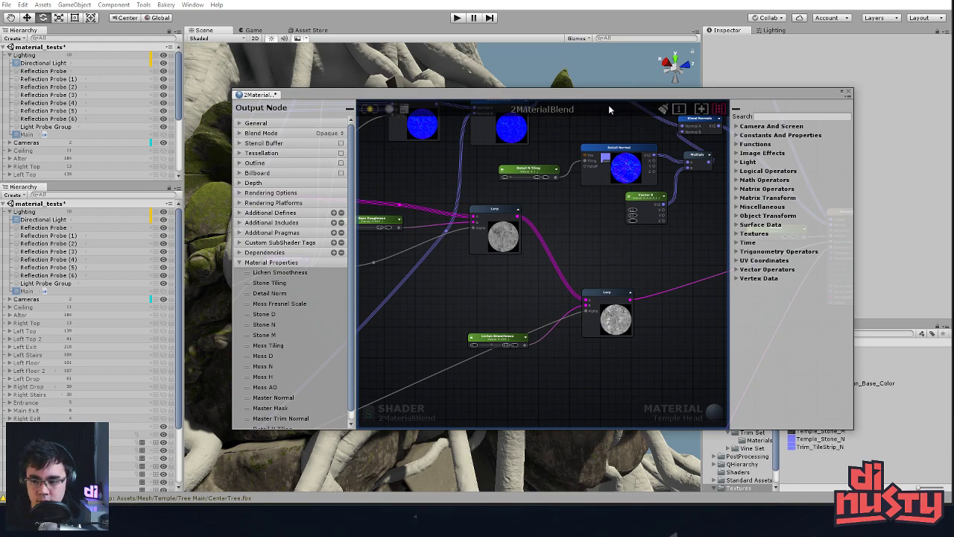
Close the shader editor window and undo the last four actions in the scene
{"action": "left_click_drag", "start_coordinate": [618, 96], "coordinate": [539, 103]}
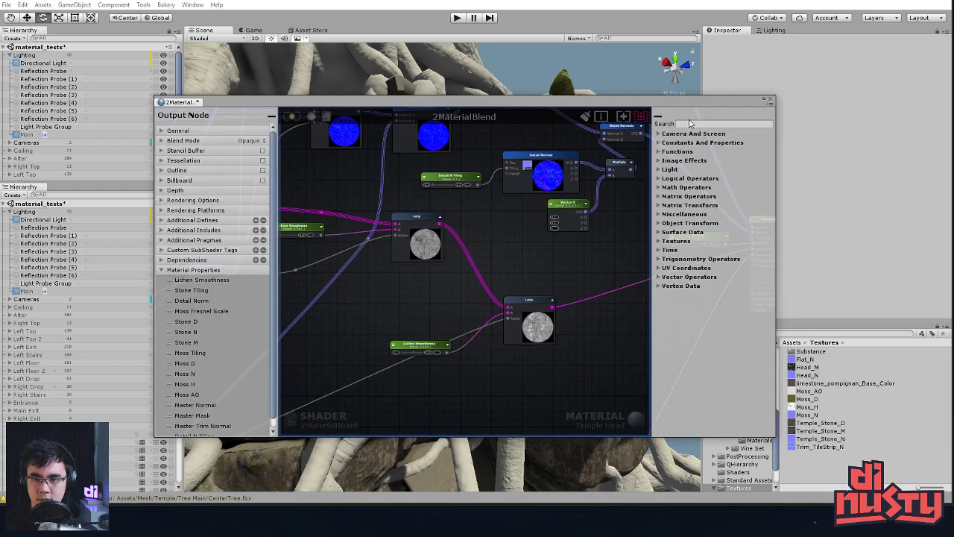
{"action": "left_click", "coordinate": [770, 104]}
{"action": "left_click_drag", "start_coordinate": [566, 234], "coordinate": [469, 271], "text": "alt"}
{"action": "left_click_drag", "start_coordinate": [556, 251], "coordinate": [544, 236], "text": "alt"}
{"action": "key", "text": "ctrl+z"}
{"action": "key", "text": "ctrl+z"}
{"action": "key", "text": "ctrl+z"}
{"action": "key", "text": "ctrl+z"}
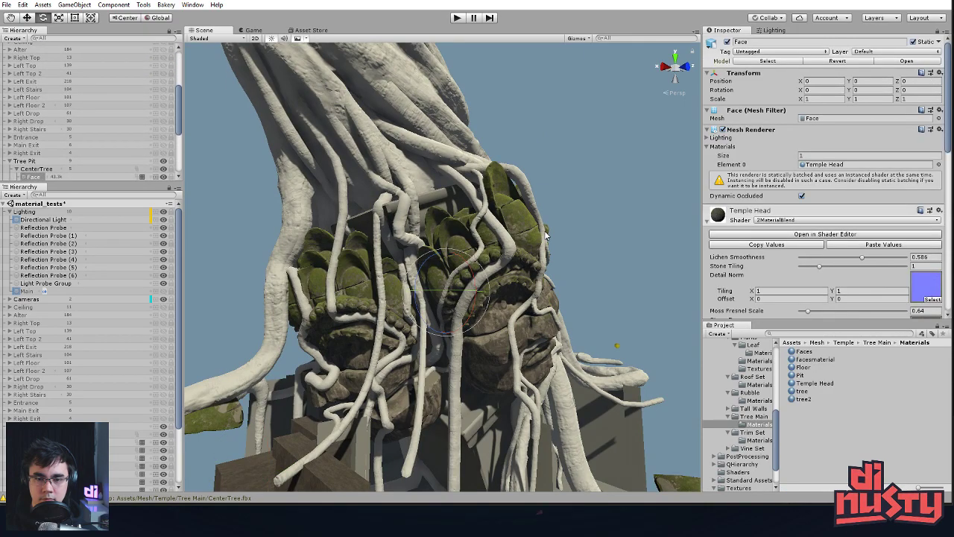
{"action": "left_click_drag", "start_coordinate": [545, 236], "coordinate": [538, 236], "text": "alt"}
Search the project for "face" and assign the Faces material to the temple head mesh
{"action": "left_click", "coordinate": [686, 271]}
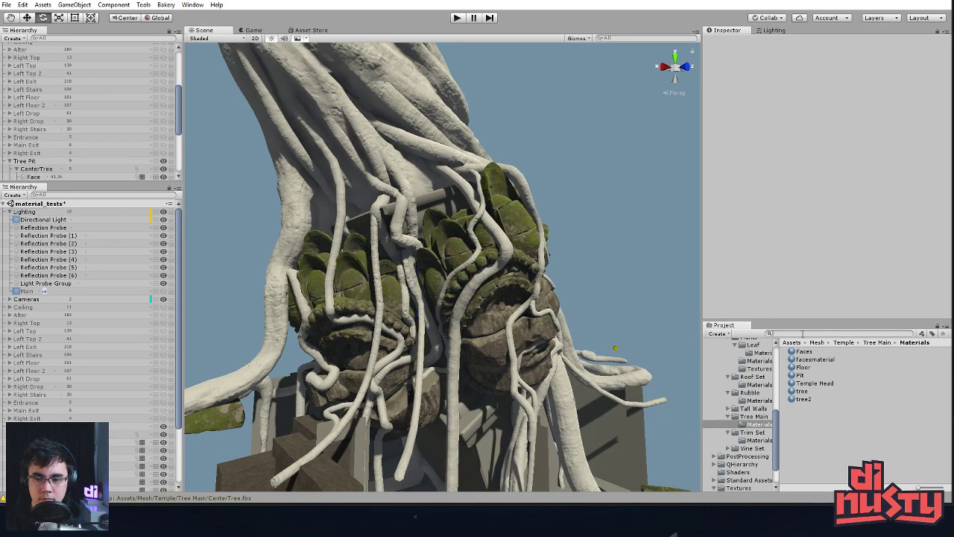
{"action": "left_click", "coordinate": [818, 431]}
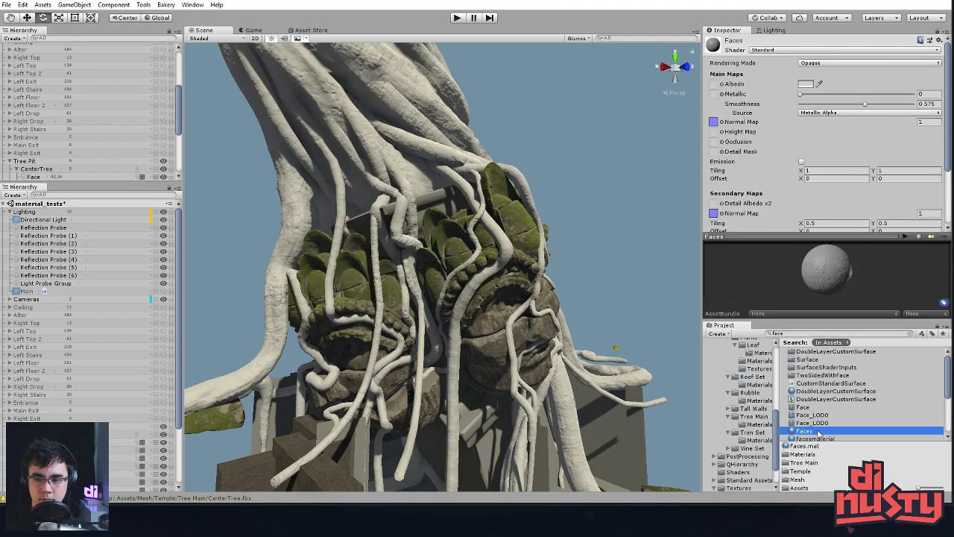
{"action": "left_click_drag", "start_coordinate": [818, 431], "coordinate": [514, 321]}
{"action": "left_click", "coordinate": [611, 238]}
Inspect the temple heads with the Faces material and the vines wrapped around them from several sides
{"action": "left_click_drag", "start_coordinate": [612, 238], "coordinate": [609, 251], "text": "alt"}
{"action": "right_click_drag", "start_coordinate": [610, 252], "coordinate": [564, 136], "text": "alt"}
{"action": "left_click_drag", "start_coordinate": [564, 136], "coordinate": [470, 279], "text": "alt"}
{"action": "middle_click_drag", "start_coordinate": [470, 280], "coordinate": [531, 377]}
{"action": "left_click_drag", "start_coordinate": [531, 377], "coordinate": [520, 272], "text": "alt"}
{"action": "mouse_move", "coordinate": [520, 272]}
{"action": "middle_mouse_down"}
{"action": "mouse_move", "coordinate": [515, 223]}
{"action": "mouse_move", "coordinate": [521, 265]}
{"action": "middle_mouse_up"}
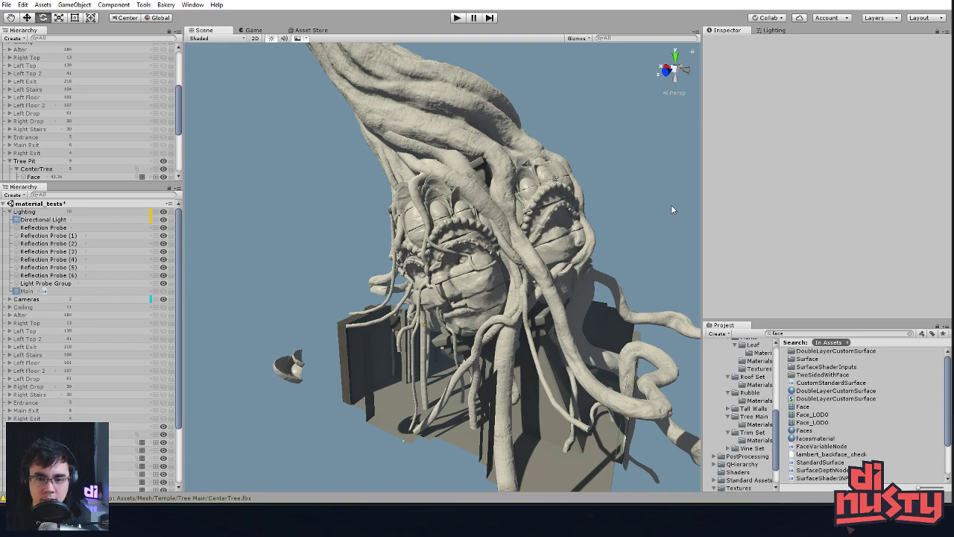
{"action": "middle_click_drag", "start_coordinate": [630, 206], "coordinate": [628, 222]}
{"action": "scroll", "coordinate": [609, 243], "scroll_direction": "up", "scroll_amount": 4}
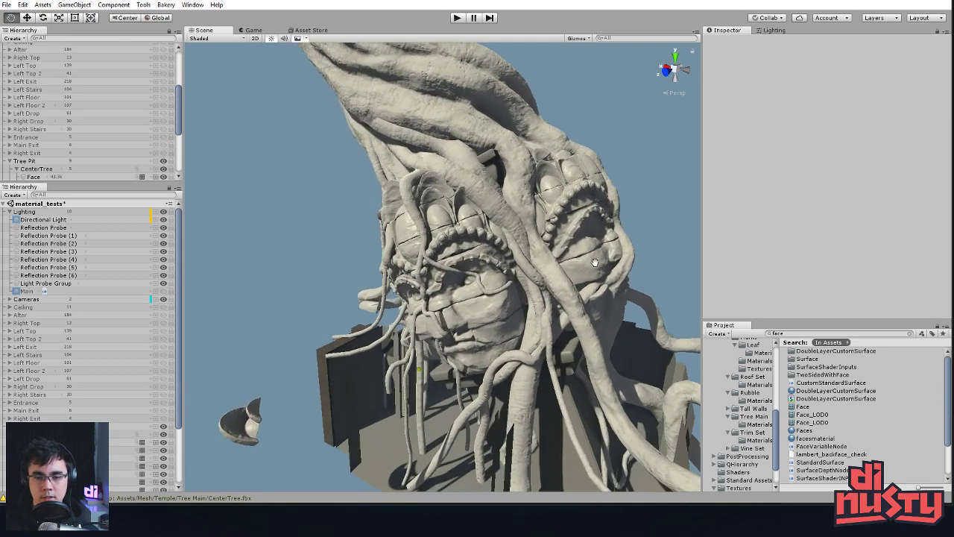
{"action": "middle_click_drag", "start_coordinate": [587, 265], "coordinate": [543, 230]}
{"action": "left_click_drag", "start_coordinate": [543, 229], "coordinate": [489, 163], "text": "alt"}
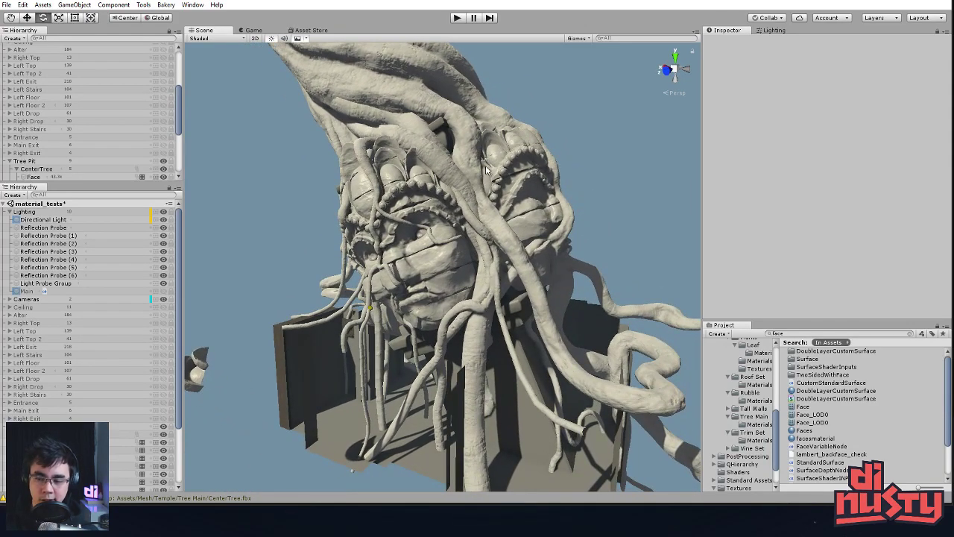
{"action": "left_click_drag", "start_coordinate": [487, 168], "coordinate": [447, 194], "text": "alt"}
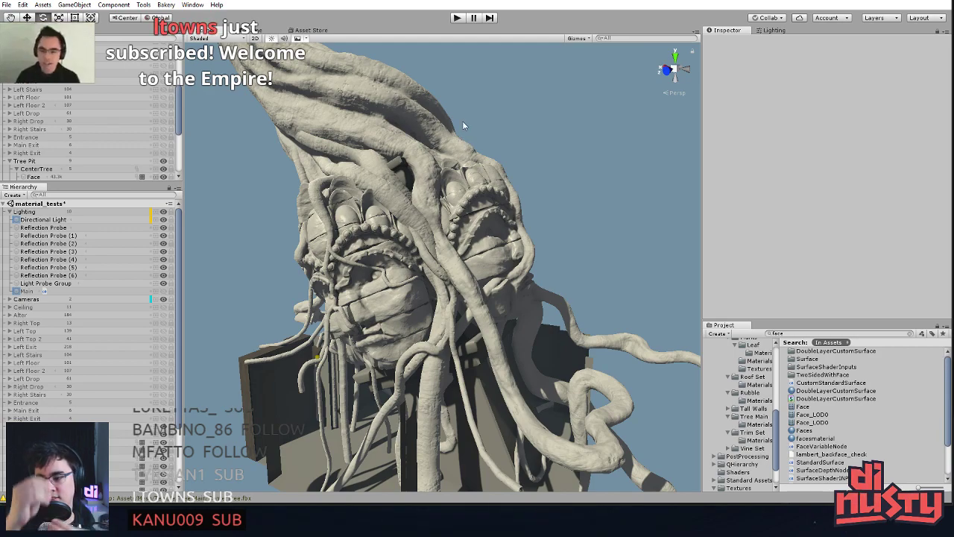
Examine the twisting tree trunk and its vines above and across the temple heads, from far and near
{"action": "left_click_drag", "start_coordinate": [498, 145], "coordinate": [568, 195], "text": "alt"}
{"action": "middle_click_drag", "start_coordinate": [568, 195], "coordinate": [533, 197], "text": "alt"}
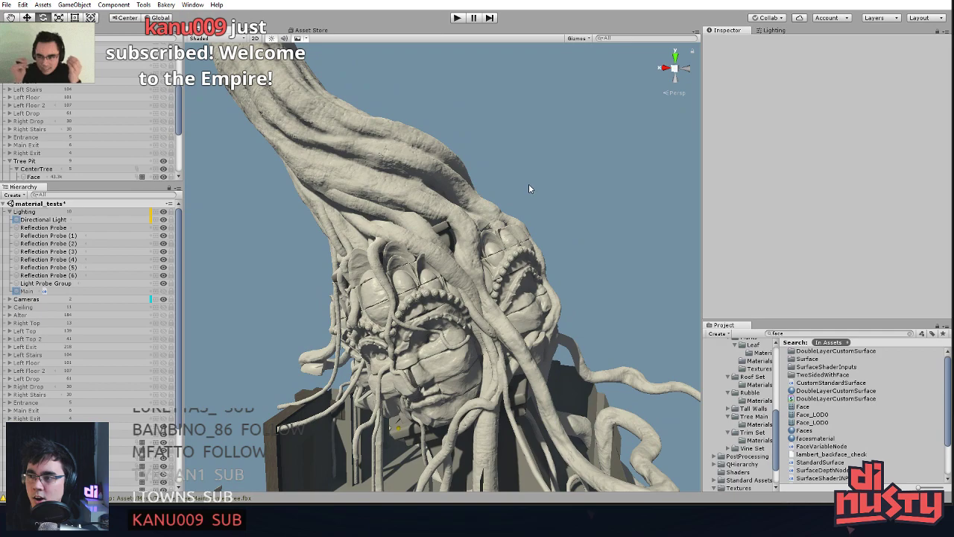
{"action": "left_click_drag", "start_coordinate": [528, 182], "coordinate": [511, 177], "text": "alt"}
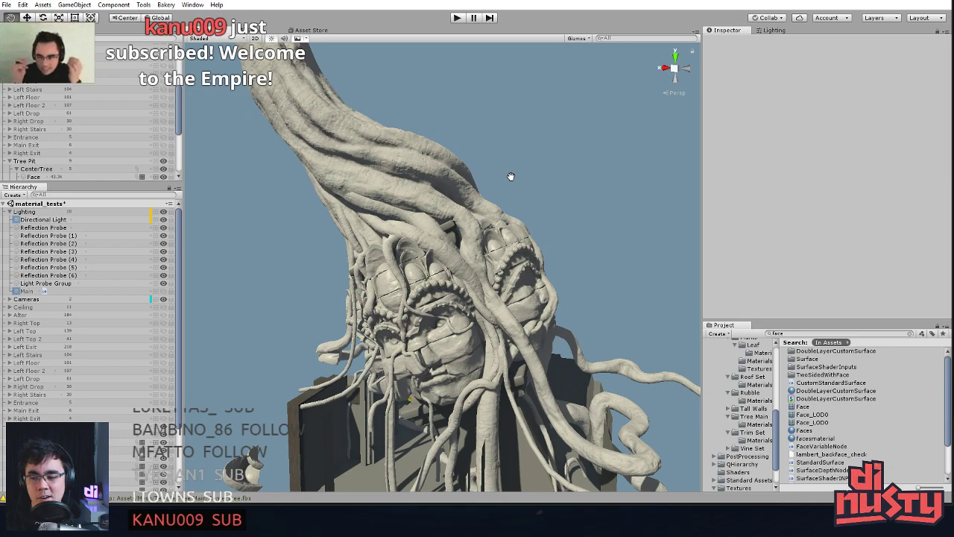
{"action": "middle_click_drag", "start_coordinate": [509, 172], "coordinate": [521, 158]}
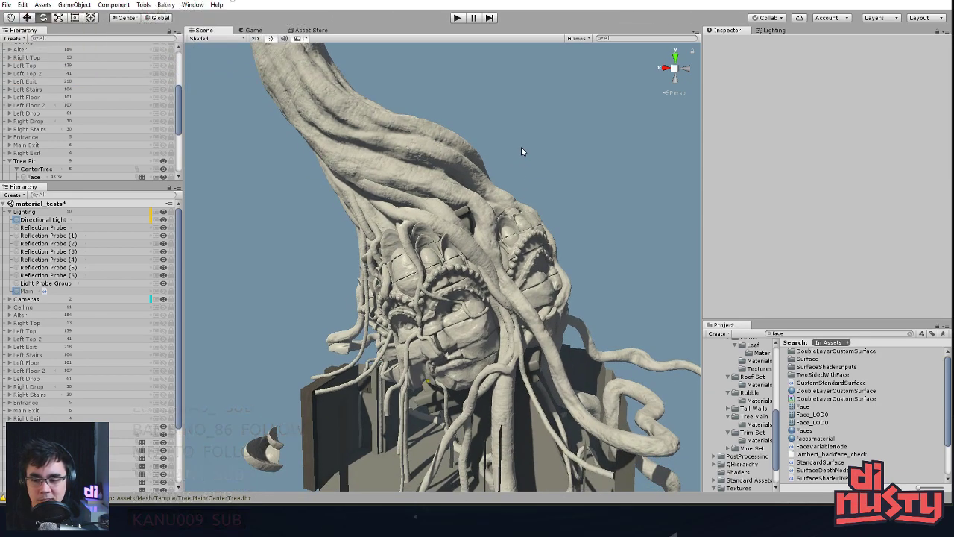
{"action": "left_click_drag", "start_coordinate": [507, 171], "coordinate": [507, 190], "text": "alt"}
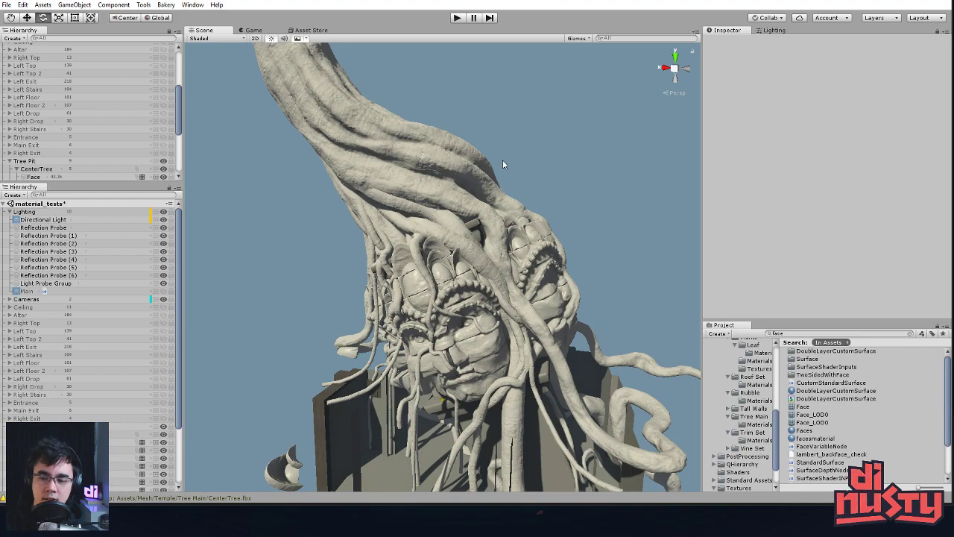
{"action": "middle_click_drag", "start_coordinate": [502, 164], "coordinate": [511, 176]}
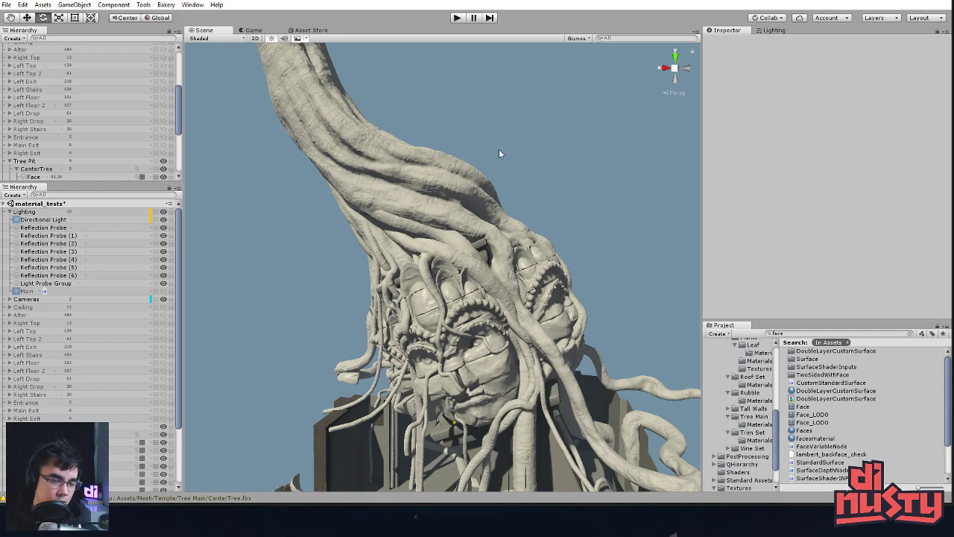
{"action": "left_click_drag", "start_coordinate": [499, 151], "coordinate": [532, 185], "text": "alt"}
{"action": "scroll", "coordinate": [532, 186], "scroll_direction": "down", "scroll_amount": 3}
{"action": "middle_click_drag", "start_coordinate": [532, 186], "coordinate": [517, 124]}
{"action": "scroll", "coordinate": [517, 216], "scroll_direction": "up", "scroll_amount": 3}
{"action": "middle_click_drag", "start_coordinate": [518, 217], "coordinate": [515, 248]}
{"action": "left_click_drag", "start_coordinate": [515, 247], "coordinate": [500, 202], "text": "alt"}
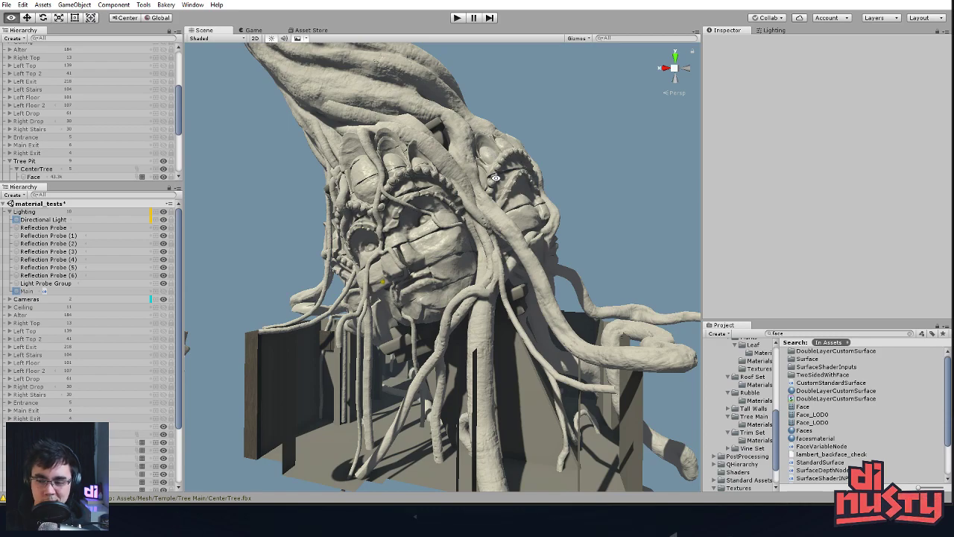
{"action": "left_click_drag", "start_coordinate": [499, 197], "coordinate": [579, 178], "text": "alt"}
Switch to Modo and select the complete connected meshes of several intertwined vines near the tree's lower part
{"action": "left_click", "coordinate": [578, 179]}
{"action": "left_click", "coordinate": [473, 298]}
{"action": "left_click", "coordinate": [577, 238]}
{"action": "left_click_drag", "start_coordinate": [578, 238], "coordinate": [522, 226], "text": "alt"}
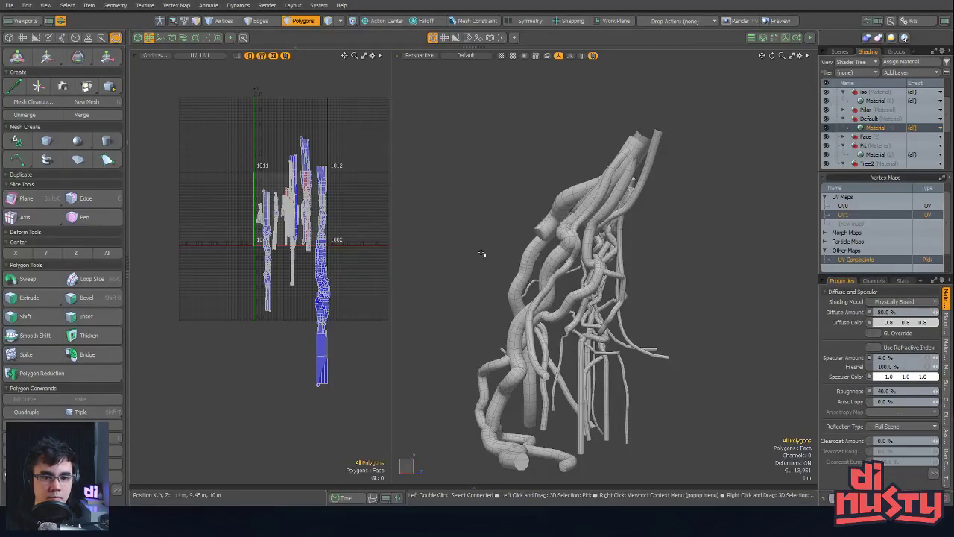
{"action": "left_click_drag", "start_coordinate": [374, 288], "coordinate": [448, 283], "text": "alt"}
{"action": "left_click_drag", "start_coordinate": [540, 265], "coordinate": [584, 300]}
{"action": "mouse_move", "coordinate": [613, 291]}
{"action": "left_mouse_down", "text": "shift"}
{"action": "mouse_move", "coordinate": [661, 306]}
{"action": "mouse_move", "coordinate": [649, 335]}
{"action": "mouse_move", "coordinate": [615, 284]}
{"action": "mouse_move", "coordinate": [634, 298]}
{"action": "mouse_move", "coordinate": [581, 298]}
{"action": "left_mouse_up", "text": "shift"}
{"action": "key", "text": "bracketright"}
{"action": "left_click", "coordinate": [588, 305], "text": "shift"}
{"action": "key", "text": "bracketright"}
Normalize the selected vines' UVs with the Texel Density tool
{"action": "left_click_drag", "start_coordinate": [277, 222], "coordinate": [276, 240], "text": "alt"}
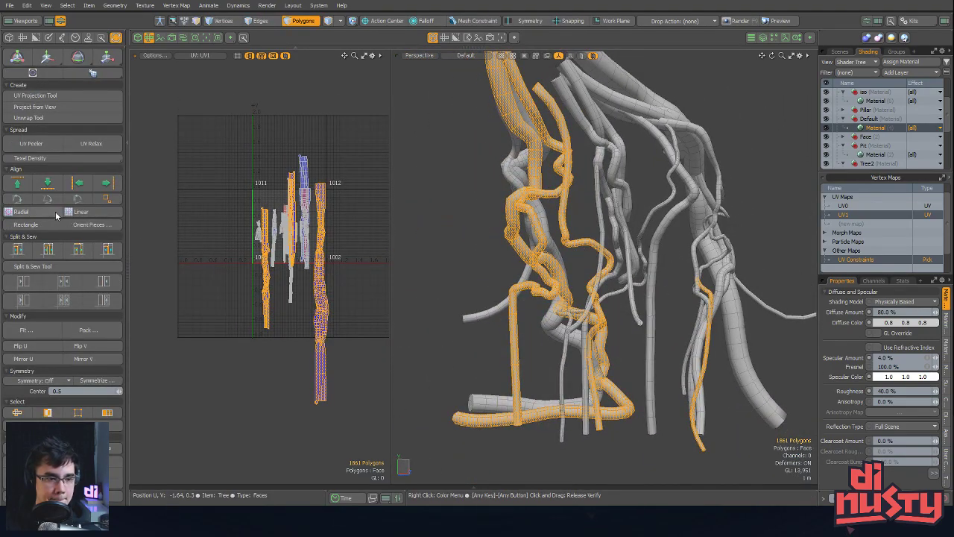
{"action": "left_click_drag", "start_coordinate": [173, 184], "coordinate": [172, 167], "text": "alt"}
{"action": "left_click", "coordinate": [74, 159]}
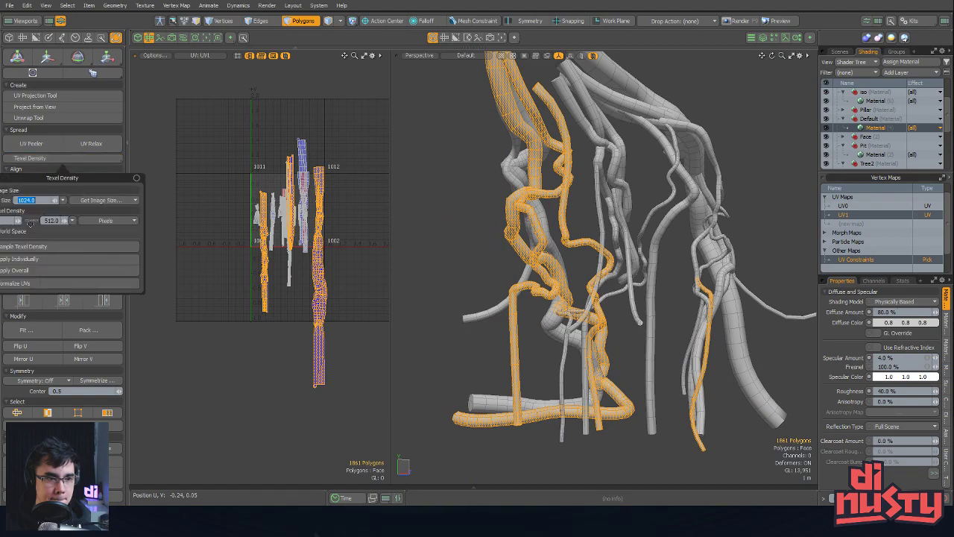
{"action": "left_click", "coordinate": [44, 283]}
Scale the selected vines' UV islands uniformly to 73%
{"action": "left_click_drag", "start_coordinate": [290, 231], "coordinate": [340, 244], "text": "alt"}
{"action": "key", "text": "y"}
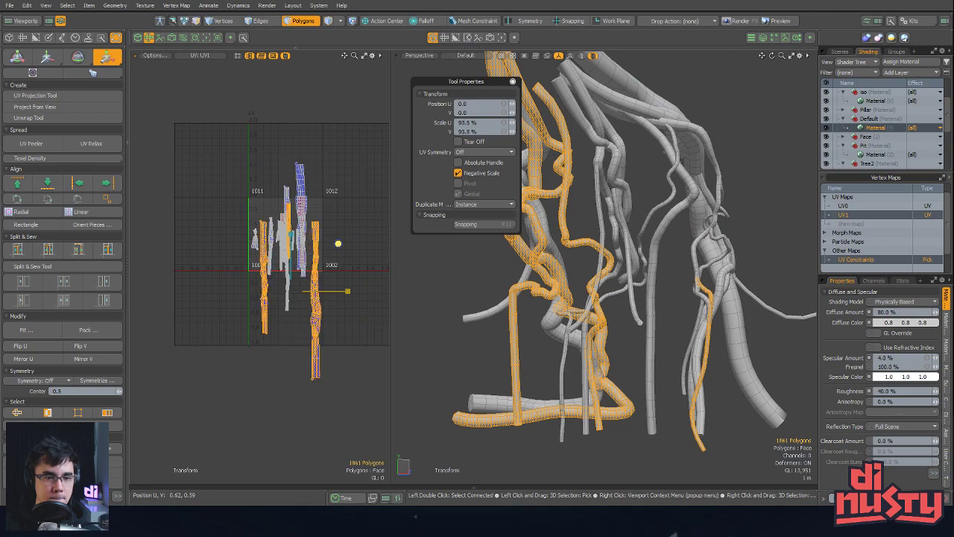
{"action": "left_click_drag", "start_coordinate": [342, 237], "coordinate": [340, 248], "text": "alt+shift"}
{"action": "left_click_drag", "start_coordinate": [488, 276], "coordinate": [519, 295], "text": "alt+shift"}
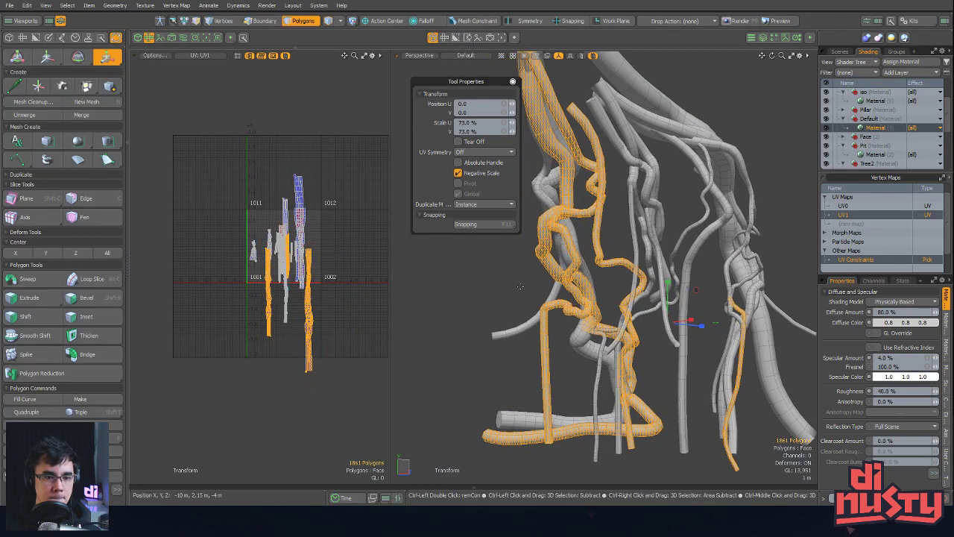
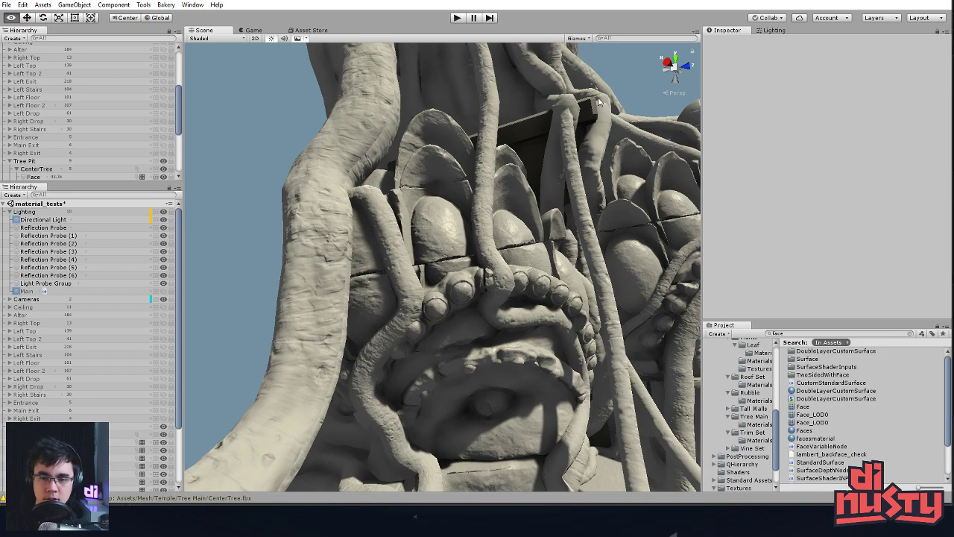
Examine the temple heads, trunk and surrounding vines from several angles and distances
{"action": "scroll", "coordinate": [585, 205], "scroll_direction": "up", "scroll_amount": 5}
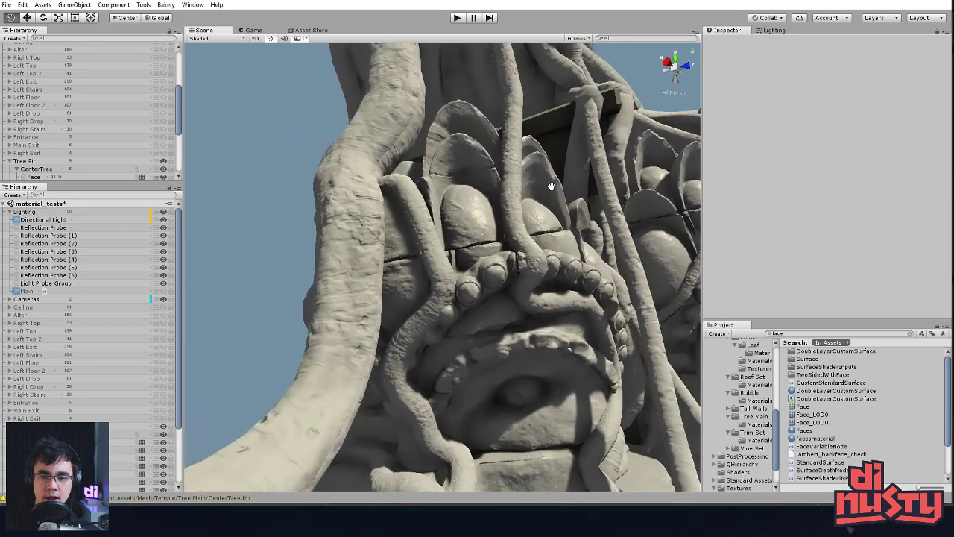
{"action": "scroll", "coordinate": [528, 179], "scroll_direction": "down", "scroll_amount": 3}
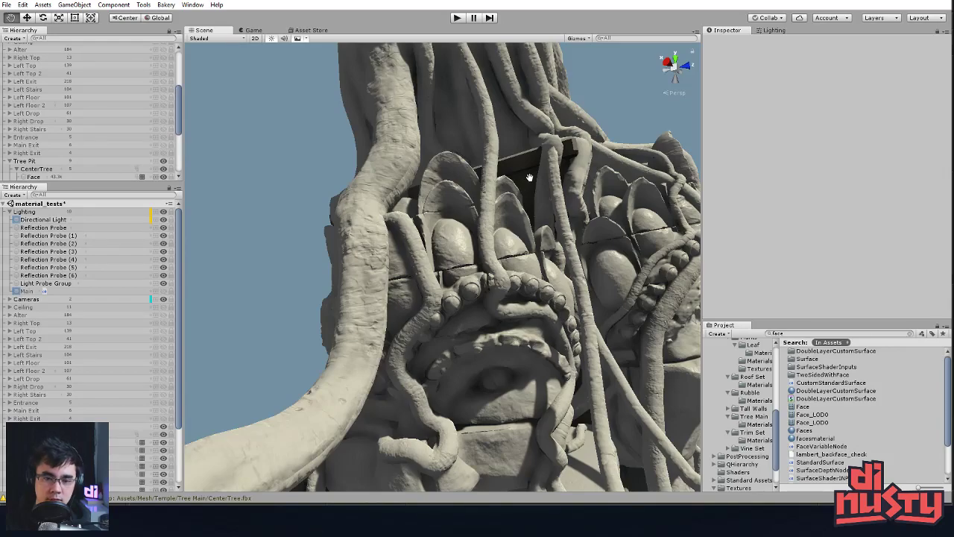
{"action": "mouse_move", "coordinate": [528, 178]}
{"action": "left_mouse_down", "text": "alt"}
{"action": "mouse_move", "coordinate": [567, 184]}
{"action": "mouse_move", "coordinate": [556, 86]}
{"action": "left_mouse_up", "text": "alt"}
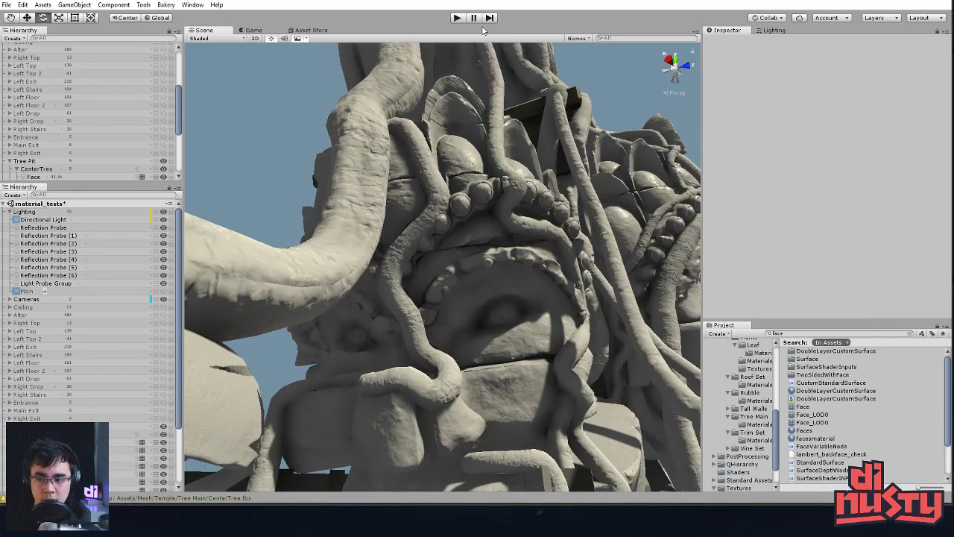
{"action": "mouse_move", "coordinate": [447, 135]}
{"action": "left_mouse_down", "text": "alt"}
{"action": "mouse_move", "coordinate": [466, 144]}
{"action": "mouse_move", "coordinate": [396, 244]}
{"action": "mouse_move", "coordinate": [495, 246]}
{"action": "mouse_move", "coordinate": [476, 227]}
{"action": "mouse_move", "coordinate": [569, 145]}
{"action": "mouse_move", "coordinate": [550, 90]}
{"action": "mouse_move", "coordinate": [571, 112]}
{"action": "mouse_move", "coordinate": [345, 255]}
{"action": "mouse_move", "coordinate": [345, 192]}
{"action": "left_mouse_up", "text": "alt"}
{"action": "scroll", "coordinate": [465, 144], "scroll_direction": "down", "scroll_amount": 3}
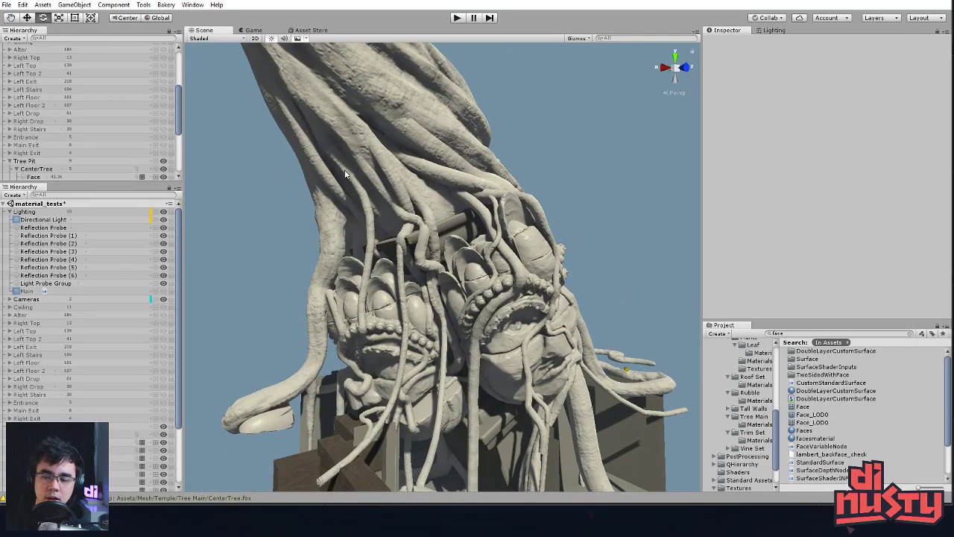
{"action": "middle_click_drag", "start_coordinate": [344, 174], "coordinate": [444, 182]}
{"action": "left_click_drag", "start_coordinate": [445, 182], "coordinate": [440, 182], "text": "alt"}
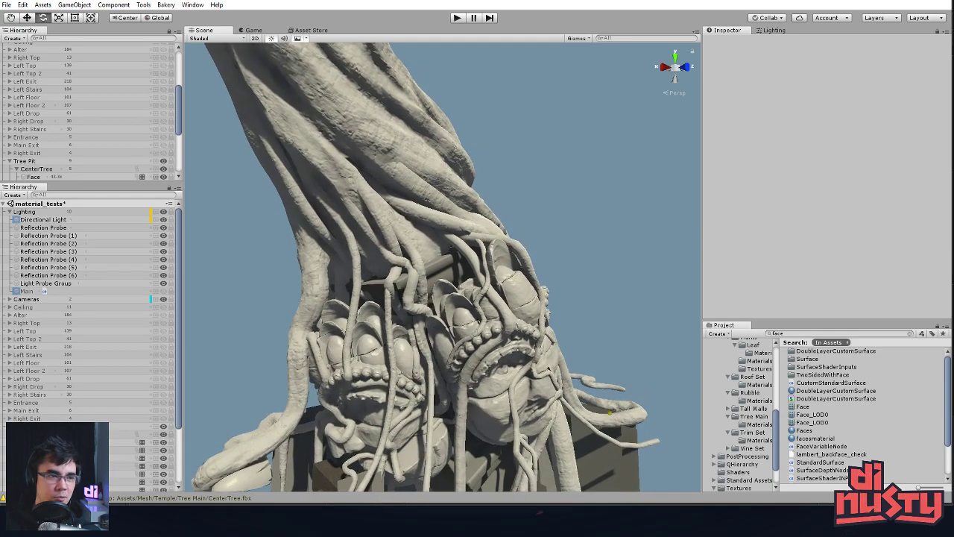
{"action": "left_click_drag", "start_coordinate": [2, 0], "coordinate": [32, 0]}
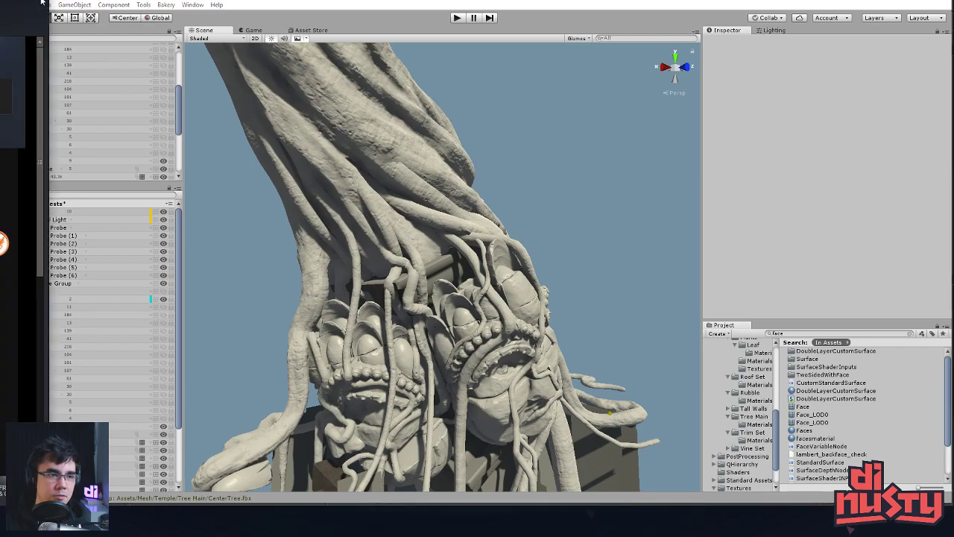
{"action": "left_click", "coordinate": [70, 25]}
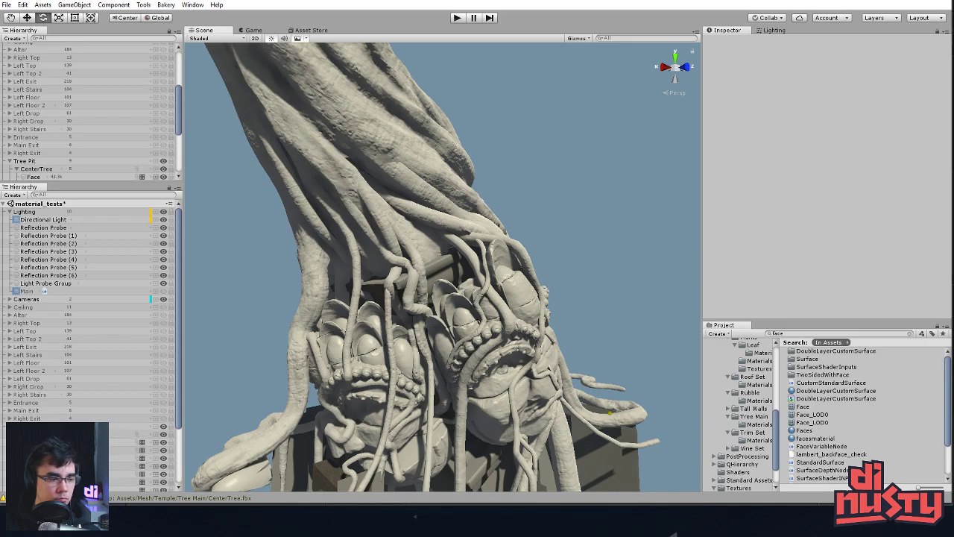
{"action": "right_click_drag", "start_coordinate": [296, 252], "coordinate": [485, 250]}
{"action": "mouse_move", "coordinate": [485, 251]}
{"action": "left_mouse_down", "text": "alt"}
{"action": "mouse_move", "coordinate": [600, 292]}
{"action": "mouse_move", "coordinate": [740, 298]}
{"action": "mouse_move", "coordinate": [571, 262]}
{"action": "mouse_move", "coordinate": [388, 288]}
{"action": "mouse_move", "coordinate": [439, 255]}
{"action": "mouse_move", "coordinate": [453, 261]}
{"action": "left_mouse_up", "text": "alt"}
{"action": "scroll", "coordinate": [440, 256], "scroll_direction": "up", "scroll_amount": 5}
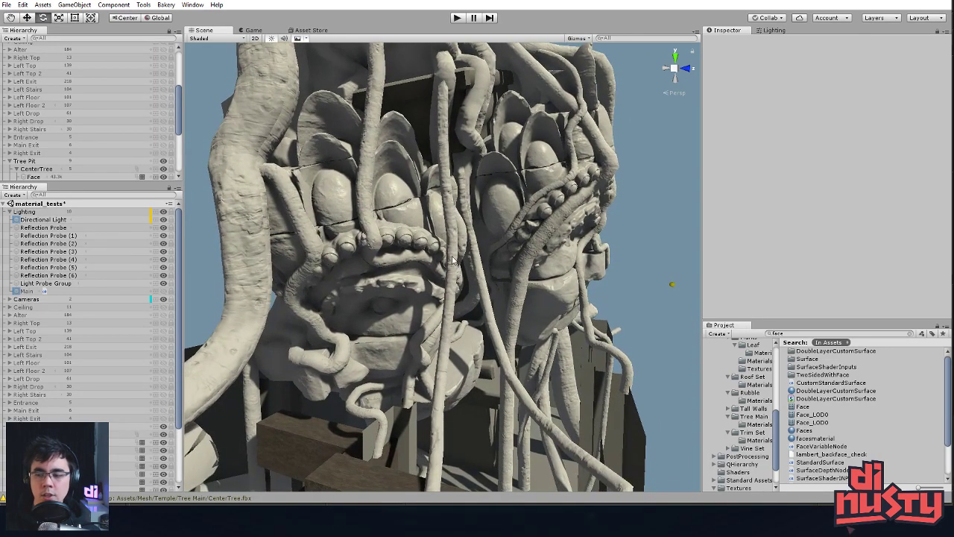
{"action": "left_click_drag", "start_coordinate": [518, 248], "coordinate": [497, 186], "text": "alt"}
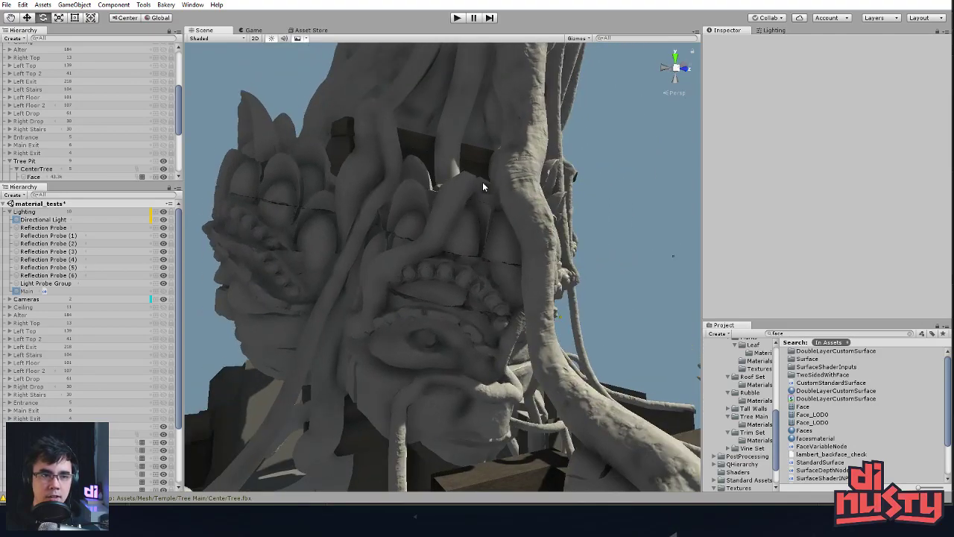
Rotate the Directional Light to illuminate the shaded side of the tree and its temple heads
{"action": "left_click_drag", "start_coordinate": [178, 91], "coordinate": [178, 55]}
{"action": "left_click", "coordinate": [43, 64]}
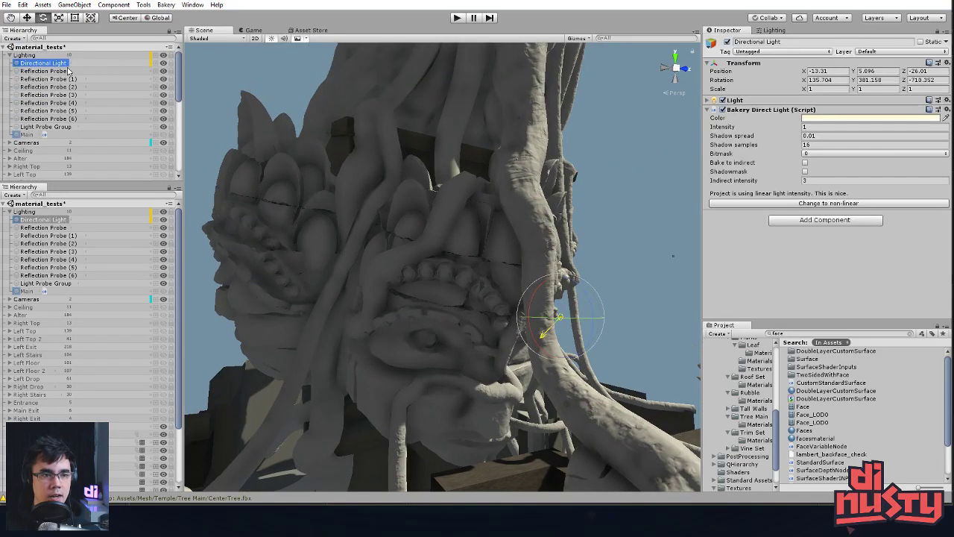
{"action": "left_click_drag", "start_coordinate": [564, 298], "coordinate": [558, 209]}
{"action": "left_click", "coordinate": [557, 209]}
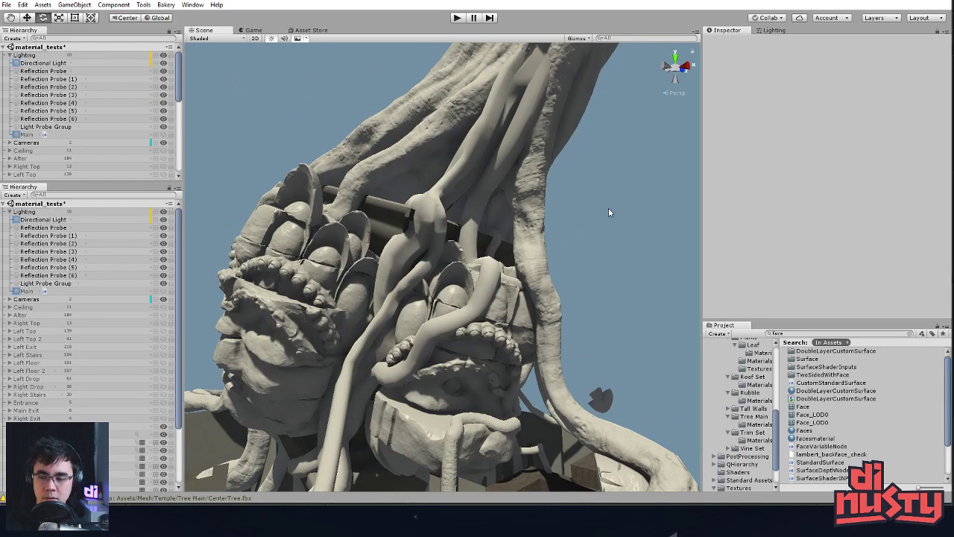
Inspect the relit vines and trunk above the heads, circling around to the opposite side
{"action": "left_click", "coordinate": [505, 167]}
{"action": "left_click", "coordinate": [500, 190]}
{"action": "left_click", "coordinate": [497, 187]}
{"action": "left_click_drag", "start_coordinate": [496, 188], "coordinate": [474, 209], "text": "alt"}
{"action": "left_click", "coordinate": [474, 205]}
{"action": "left_click", "coordinate": [466, 207]}
{"action": "left_click_drag", "start_coordinate": [530, 198], "coordinate": [362, 258], "text": "alt"}
{"action": "left_click", "coordinate": [534, 200]}
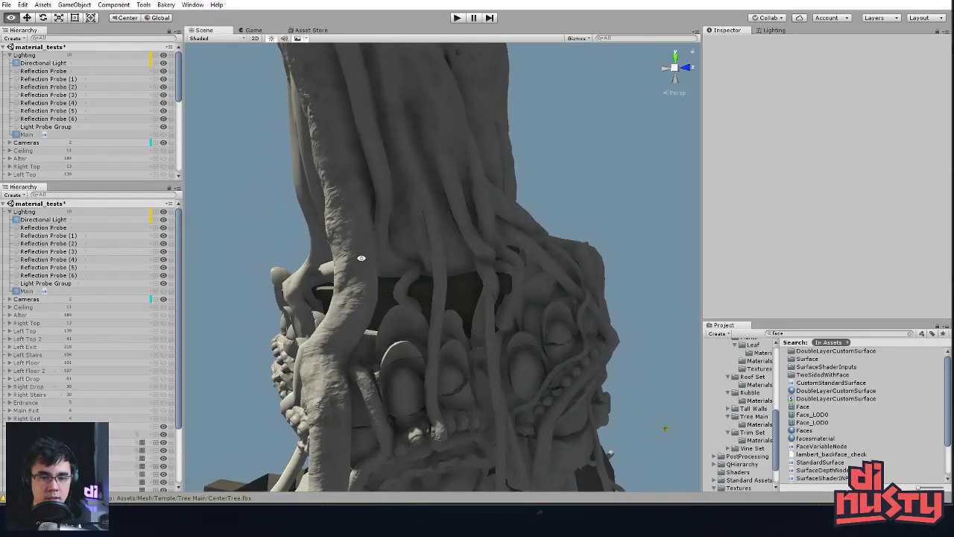
Rotate the Directional Light again to light the opposite side of the tree, and check the heads and vines there
{"action": "left_click", "coordinate": [77, 71]}
{"action": "left_click", "coordinate": [80, 65]}
{"action": "left_click_drag", "start_coordinate": [509, 254], "coordinate": [510, 297], "text": "alt"}
{"action": "mouse_move", "coordinate": [545, 361]}
{"action": "left_mouse_down"}
{"action": "mouse_move", "coordinate": [575, 390]}
{"action": "mouse_move", "coordinate": [533, 372]}
{"action": "left_mouse_up"}
{"action": "left_click_drag", "start_coordinate": [479, 342], "coordinate": [506, 279], "text": "alt"}
{"action": "middle_click_drag", "start_coordinate": [506, 278], "coordinate": [509, 260]}
{"action": "left_click_drag", "start_coordinate": [509, 260], "coordinate": [585, 223], "text": "alt"}
Switch to Modo, end the UV transform, and isolate the thick intertwined vine mesh that is not yet unwrapped
{"action": "left_click_drag", "start_coordinate": [445, 355], "coordinate": [514, 234], "text": "alt"}
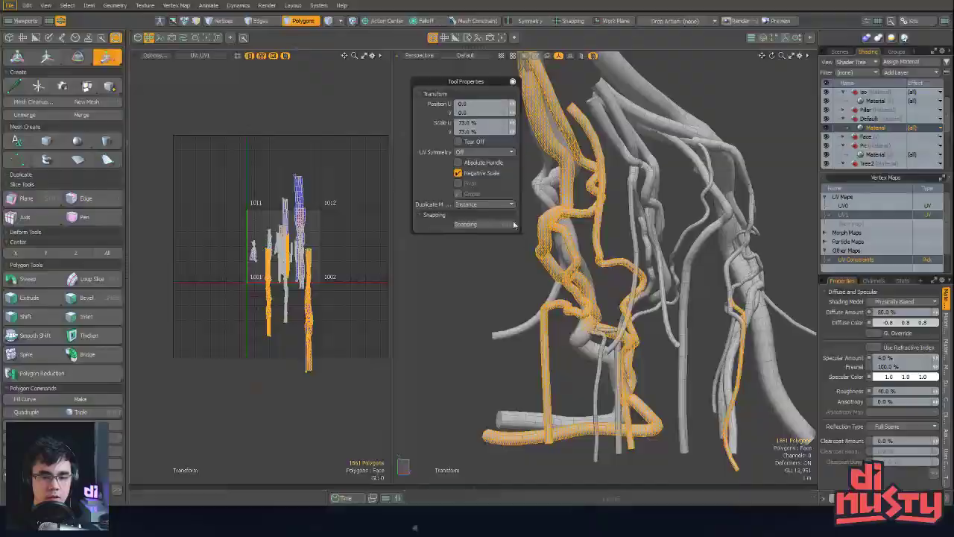
{"action": "left_click_drag", "start_coordinate": [492, 282], "coordinate": [550, 286], "text": "alt"}
{"action": "key", "text": "space"}
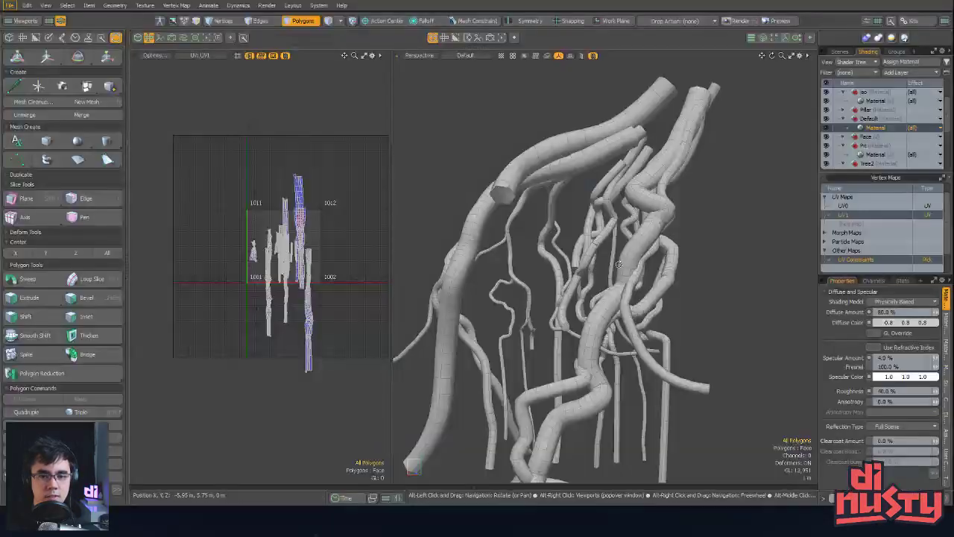
{"action": "left_click_drag", "start_coordinate": [522, 276], "coordinate": [433, 287], "text": "alt"}
{"action": "key", "text": "shift+h"}
{"action": "key", "text": "1"}
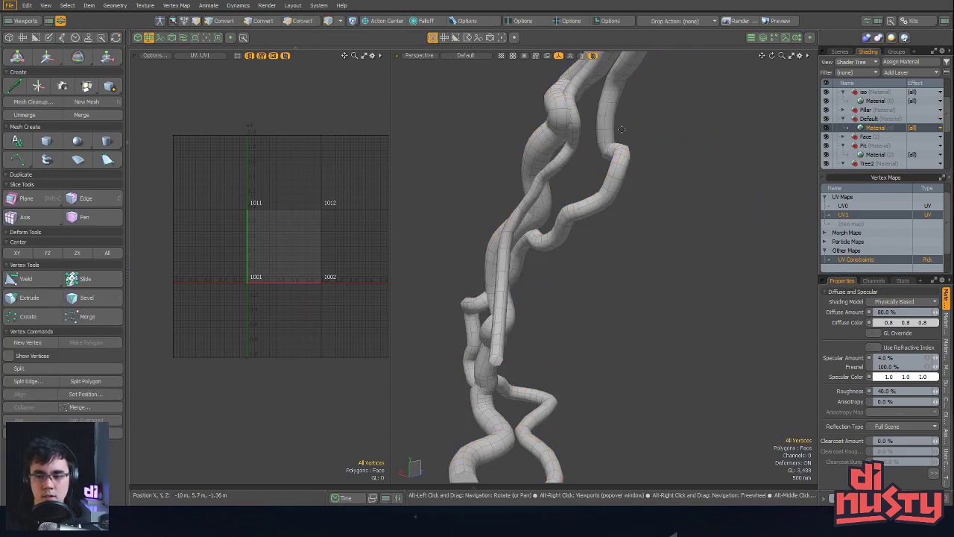
Remove the diagonal edges across the isolated vines' end caps
{"action": "left_click_drag", "start_coordinate": [492, 279], "coordinate": [600, 306], "text": "alt"}
{"action": "left_click_drag", "start_coordinate": [615, 362], "coordinate": [611, 394], "text": "ctrl+alt"}
{"action": "key", "text": "3"}
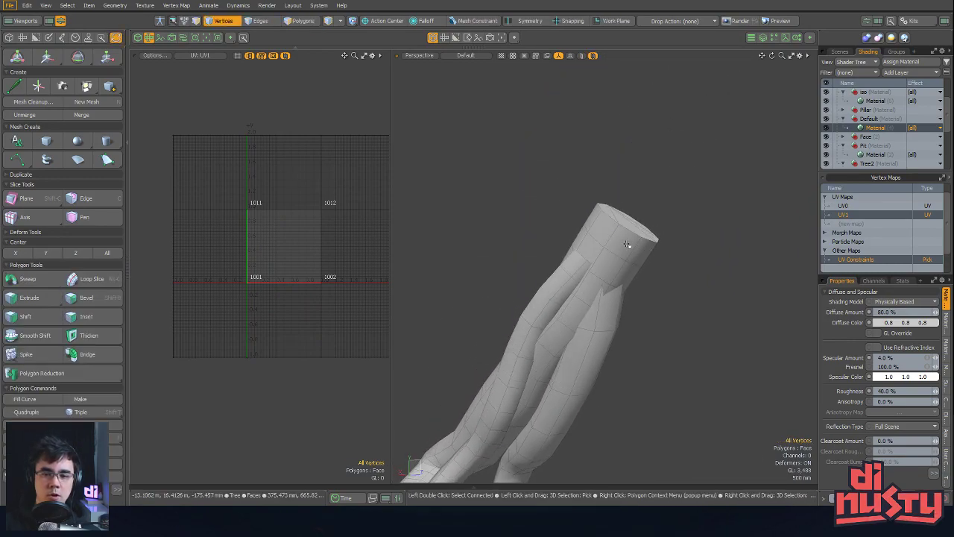
{"action": "key", "text": "2"}
{"action": "left_click_drag", "start_coordinate": [629, 245], "coordinate": [619, 265], "text": "alt"}
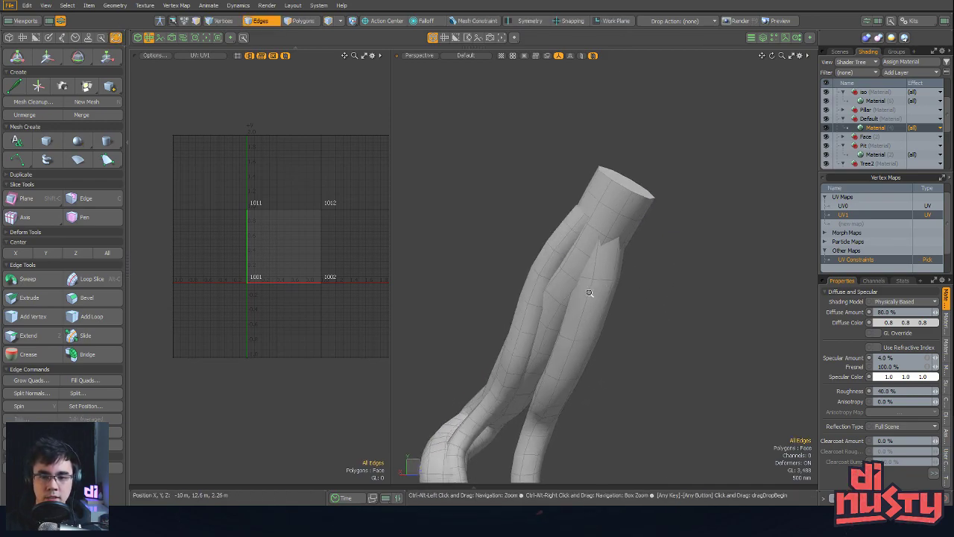
{"action": "left_click_drag", "start_coordinate": [625, 226], "coordinate": [638, 387], "text": "ctrl+alt"}
{"action": "left_click_drag", "start_coordinate": [639, 388], "coordinate": [686, 231], "text": "alt+shift"}
{"action": "left_click_drag", "start_coordinate": [686, 231], "coordinate": [598, 305], "text": "alt"}
{"action": "left_click_drag", "start_coordinate": [599, 306], "coordinate": [585, 319], "text": "alt+shift"}
{"action": "left_click_drag", "start_coordinate": [584, 319], "coordinate": [571, 272], "text": "alt+shift"}
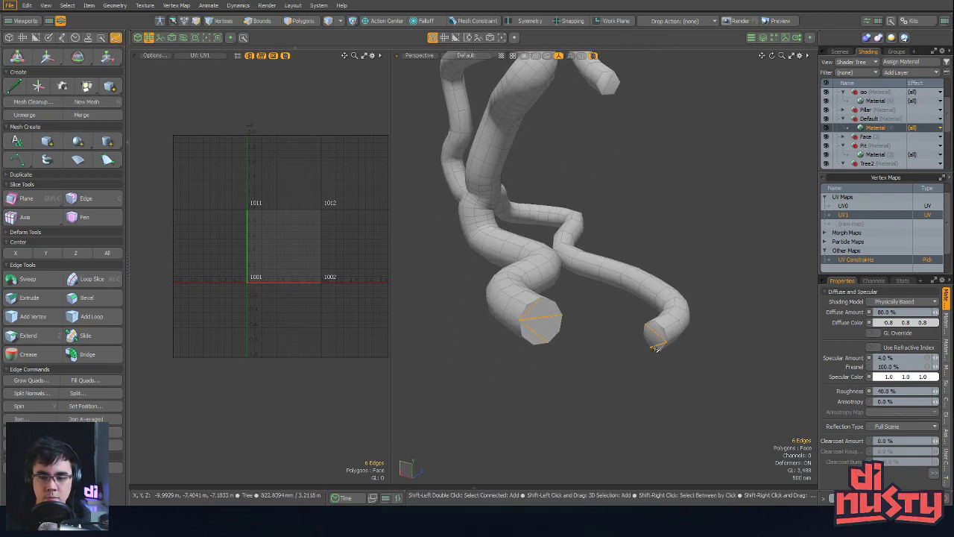
{"action": "left_click_drag", "start_coordinate": [635, 286], "coordinate": [640, 395], "text": "alt+shift"}
{"action": "left_click_drag", "start_coordinate": [640, 395], "coordinate": [559, 292], "text": "ctrl+alt"}
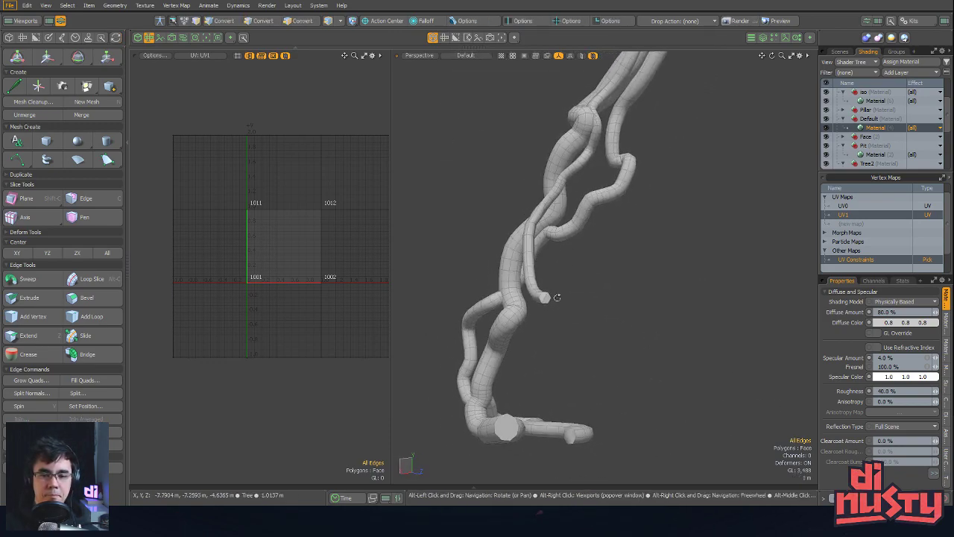
Select the edges around the junction where the isolated vine's branches meet
{"action": "left_click_drag", "start_coordinate": [621, 192], "coordinate": [575, 170], "text": "alt+shift"}
{"action": "left_click_drag", "start_coordinate": [703, 312], "coordinate": [607, 175], "text": "alt+shift"}
{"action": "left_click_drag", "start_coordinate": [608, 176], "coordinate": [596, 216], "text": "alt"}
{"action": "left_click_drag", "start_coordinate": [597, 216], "coordinate": [476, 206], "text": "alt+shift"}
{"action": "left_click_drag", "start_coordinate": [657, 112], "coordinate": [571, 299], "text": "alt+shift"}
{"action": "double_click", "coordinate": [602, 218], "text": "shift"}
{"action": "left_click_drag", "start_coordinate": [661, 313], "coordinate": [667, 227], "text": "alt"}
Select the closely spaced vertices at the end of the gap in the branch junction
{"action": "key", "text": "1"}
{"action": "left_click", "coordinate": [669, 215]}
{"action": "key", "text": "w"}
{"action": "left_click_drag", "start_coordinate": [656, 119], "coordinate": [661, 247], "text": "alt"}
{"action": "key", "text": "q"}
{"action": "mouse_move", "coordinate": [620, 177]}
{"action": "right_mouse_down"}
{"action": "mouse_move", "coordinate": [661, 183]}
{"action": "mouse_move", "coordinate": [642, 179]}
{"action": "right_mouse_up"}
{"action": "left_click_drag", "start_coordinate": [675, 216], "coordinate": [665, 220], "text": "alt"}
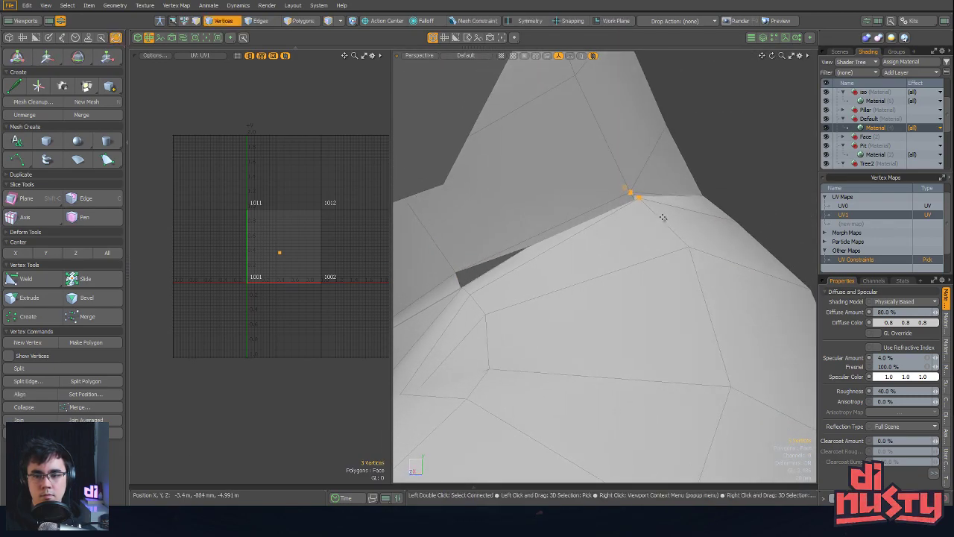
Select the four edges meeting along the seam at the branch junction
{"action": "left_click_drag", "start_coordinate": [692, 179], "coordinate": [851, 269], "text": "alt"}
{"action": "key", "text": "2"}
{"action": "left_click_drag", "start_coordinate": [623, 261], "coordinate": [718, 205], "text": "alt"}
{"action": "key", "text": "1"}
{"action": "key", "text": "2"}
{"action": "left_click_drag", "start_coordinate": [668, 304], "coordinate": [715, 266], "text": "alt"}
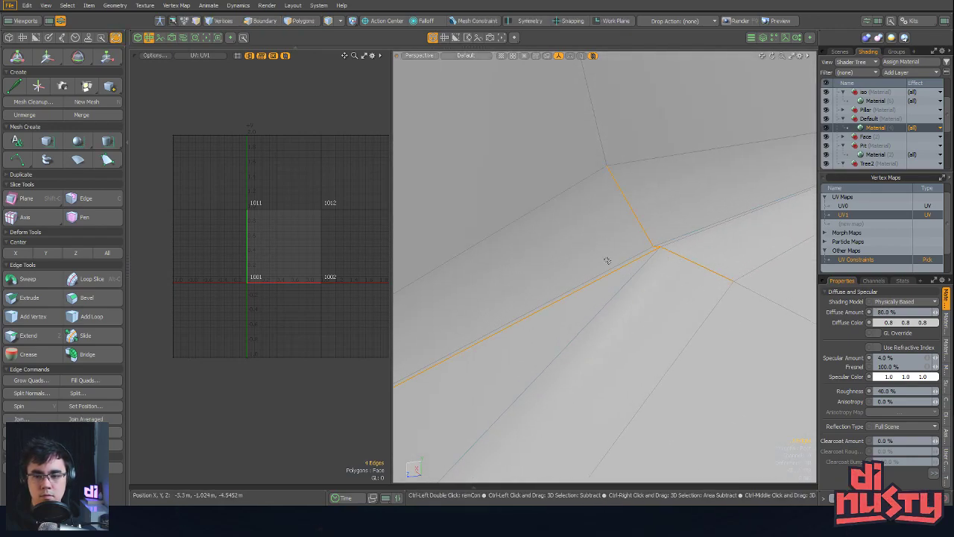
{"action": "left_click_drag", "start_coordinate": [721, 350], "coordinate": [679, 255], "text": "alt"}
Delete the narrow polygon along the seam between the two vine branches
{"action": "key", "text": "3"}
{"action": "left_click_drag", "start_coordinate": [669, 296], "coordinate": [625, 322], "text": "alt"}
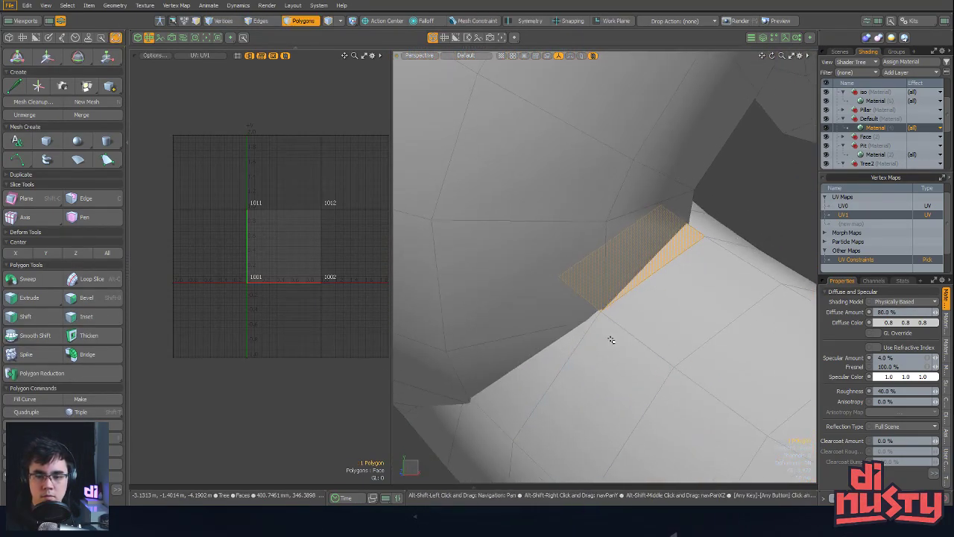
{"action": "left_click_drag", "start_coordinate": [576, 353], "coordinate": [538, 296], "text": "alt"}
{"action": "key", "text": "l"}
{"action": "left_click_drag", "start_coordinate": [604, 258], "coordinate": [664, 313], "text": "alt"}
{"action": "left_click_drag", "start_coordinate": [680, 278], "coordinate": [693, 256], "text": "alt"}
{"action": "left_click_drag", "start_coordinate": [650, 205], "coordinate": [697, 179], "text": "alt"}
{"action": "key", "text": "1"}
{"action": "right_click_drag", "start_coordinate": [693, 182], "coordinate": [697, 187]}
{"action": "mouse_move", "coordinate": [697, 187]}
{"action": "left_mouse_down"}
{"action": "mouse_move", "coordinate": [657, 224]}
{"action": "mouse_move", "coordinate": [546, 238]}
{"action": "left_mouse_up"}
{"action": "key", "text": "3"}
{"action": "mouse_move", "coordinate": [657, 335]}
{"action": "left_mouse_down", "text": "alt"}
{"action": "mouse_move", "coordinate": [646, 314]}
{"action": "mouse_move", "coordinate": [709, 355]}
{"action": "mouse_move", "coordinate": [631, 287]}
{"action": "mouse_move", "coordinate": [539, 262]}
{"action": "mouse_move", "coordinate": [667, 286]}
{"action": "mouse_move", "coordinate": [604, 333]}
{"action": "mouse_move", "coordinate": [552, 347]}
{"action": "mouse_move", "coordinate": [633, 320]}
{"action": "mouse_move", "coordinate": [673, 342]}
{"action": "left_mouse_up", "text": "alt"}
{"action": "key", "text": "Delete"}
Enable snapping and reposition the loose corner vertex beside the gap at the branch junction
{"action": "key", "text": "1"}
{"action": "left_click_drag", "start_coordinate": [640, 296], "coordinate": [625, 285], "text": "alt"}
{"action": "left_click", "coordinate": [647, 294]}
{"action": "key", "text": "w"}
{"action": "key", "text": "x"}
{"action": "key", "text": "space"}
{"action": "key", "text": "w"}
{"action": "key", "text": "space"}
Remove the leftover edge running along the seam to the gap's corner
{"action": "key", "text": "2"}
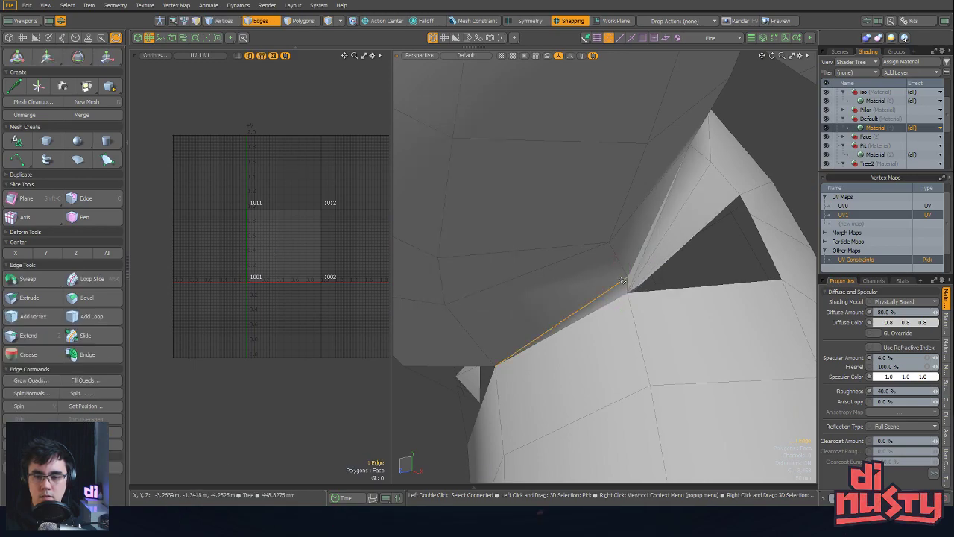
{"action": "left_click", "coordinate": [626, 281]}
{"action": "key", "text": "BackSpace"}
{"action": "key", "text": "1"}
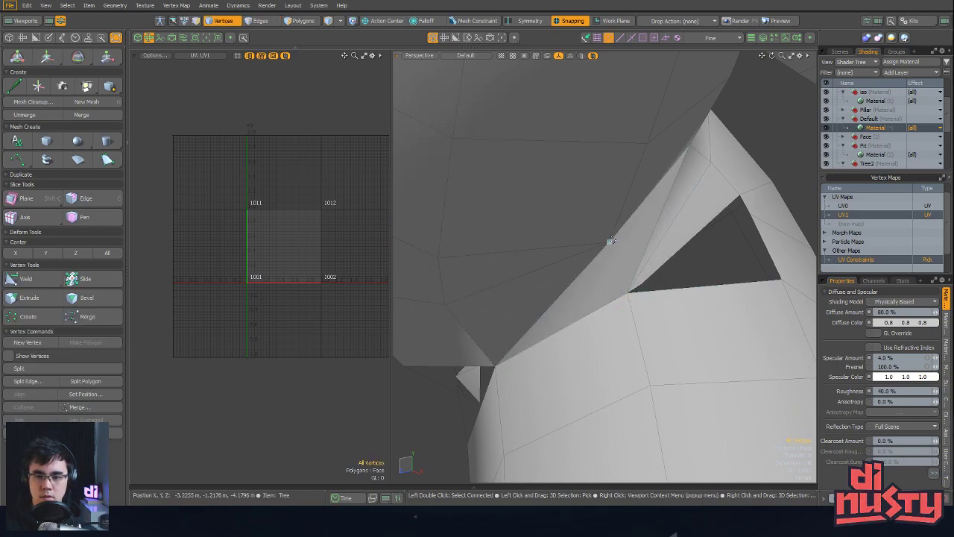
{"action": "left_click", "coordinate": [696, 320]}
{"action": "key", "text": "space"}
{"action": "key", "text": "space"}
{"action": "left_click", "coordinate": [619, 261]}
{"action": "key", "text": "alt+1"}
{"action": "right_click_drag", "start_coordinate": [522, 273], "coordinate": [594, 355], "text": "ctrl"}
{"action": "right_click_drag", "start_coordinate": [649, 200], "coordinate": [666, 243], "text": "ctrl"}
{"action": "key", "text": "ctrl+o"}
{"action": "left_click", "coordinate": [353, 352]}
Delete the thin polygon spanning the space between the upper and lower branches
{"action": "key", "text": "3"}
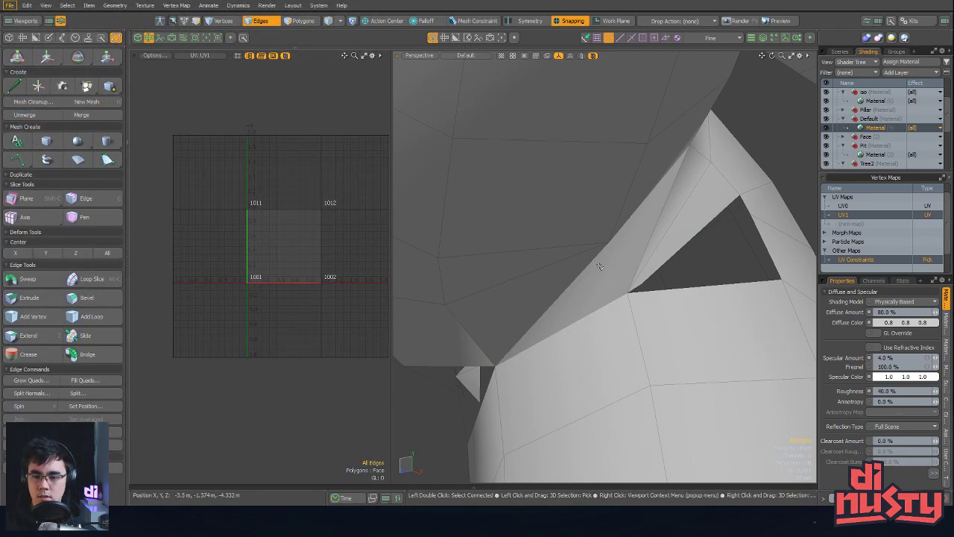
{"action": "left_click", "coordinate": [606, 243]}
{"action": "key", "text": "2"}
{"action": "double_click", "coordinate": [603, 249]}
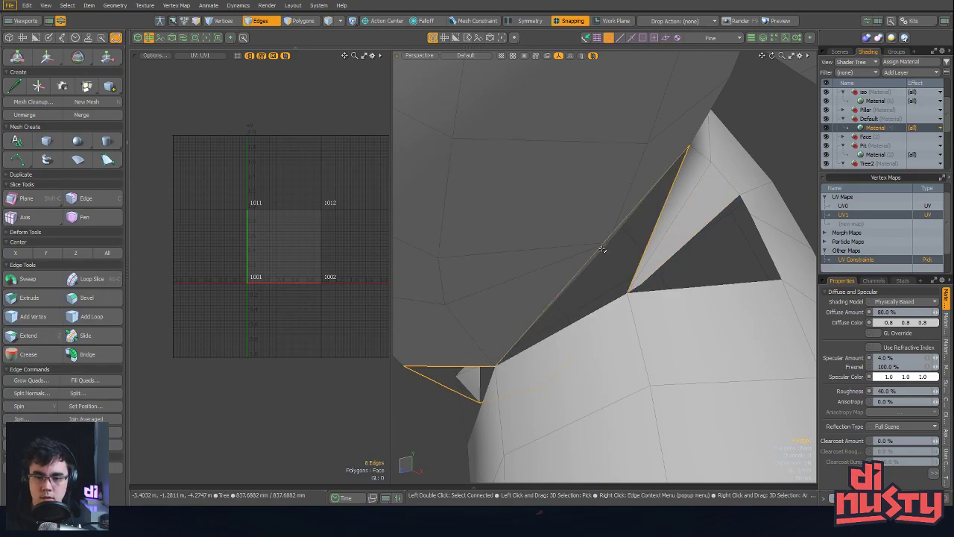
{"action": "left_click_drag", "start_coordinate": [601, 255], "coordinate": [701, 294], "text": "alt"}
{"action": "key", "text": "3"}
{"action": "key", "text": "Delete"}
{"action": "key", "text": "2"}
{"action": "key", "text": "3"}
Delete the stray polygons on the underside of the branch junction
{"action": "left_click", "coordinate": [606, 299]}
{"action": "left_click_drag", "start_coordinate": [627, 310], "coordinate": [543, 308], "text": "alt"}
{"action": "left_click", "coordinate": [475, 335]}
{"action": "left_click_drag", "start_coordinate": [478, 335], "coordinate": [405, 388], "text": "alt"}
{"action": "left_click", "coordinate": [606, 249], "text": "shift"}
{"action": "key", "text": "Delete"}
Delete the small leftover triangular polygons inside the gap between the branches
{"action": "left_click", "coordinate": [573, 281]}
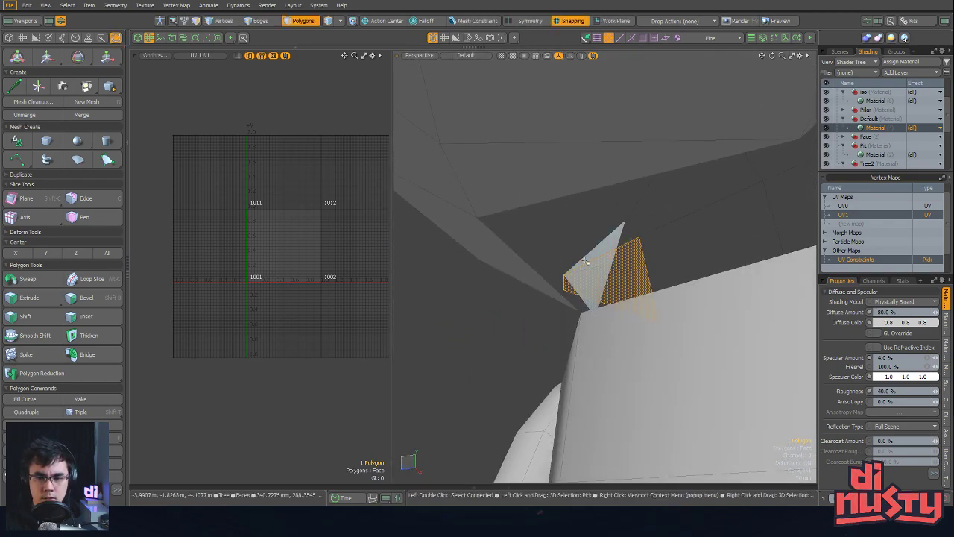
{"action": "left_click", "coordinate": [583, 266]}
{"action": "key", "text": "Delete"}
{"action": "left_click_drag", "start_coordinate": [519, 296], "coordinate": [614, 216], "text": "alt"}
{"action": "key", "text": "1"}
{"action": "key", "text": "3"}
{"action": "left_click", "coordinate": [619, 347]}
{"action": "key", "text": "Delete"}
Try to delete the pointed polygon beside the triangular hole in the lower branch
{"action": "key", "text": "2"}
{"action": "double_click", "coordinate": [575, 247]}
{"action": "scroll", "coordinate": [639, 249], "scroll_direction": "down", "scroll_amount": 3}
{"action": "left_click_drag", "start_coordinate": [639, 250], "coordinate": [686, 241], "text": "alt"}
{"action": "left_click", "coordinate": [654, 227]}
{"action": "key", "text": "Delete"}
{"action": "left_click", "coordinate": [677, 252]}
{"action": "key", "text": "ctrl+z"}
{"action": "key", "text": "ctrl+z"}
{"action": "key", "text": "1"}
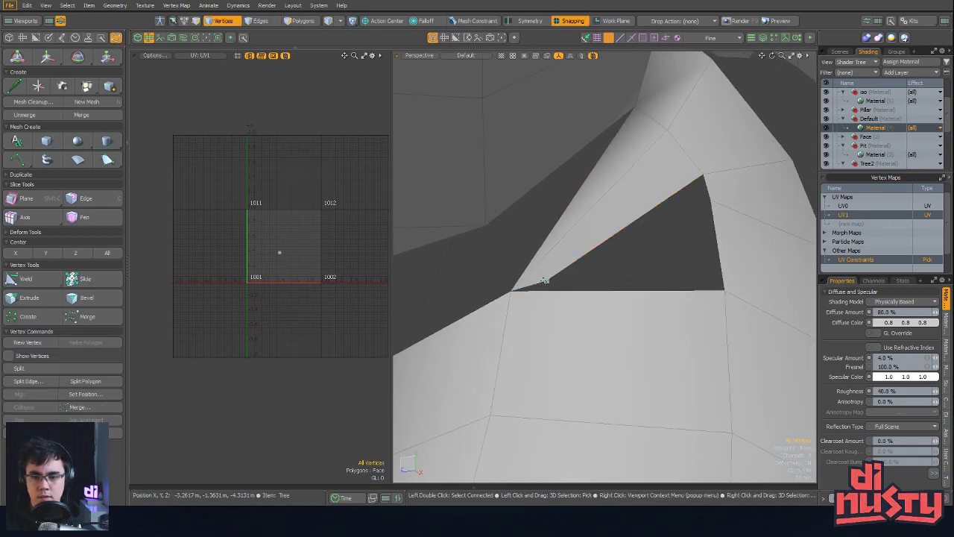
Try to bridge the two facing open edges across the gap between the upper and lower branches
{"action": "left_click_drag", "start_coordinate": [608, 251], "coordinate": [657, 253], "text": "alt"}
{"action": "key", "text": "2"}
{"action": "left_click_drag", "start_coordinate": [726, 234], "coordinate": [560, 261], "text": "alt"}
{"action": "left_click", "coordinate": [570, 229], "text": "shift"}
{"action": "left_click_drag", "start_coordinate": [498, 307], "coordinate": [530, 289], "text": "alt"}
{"action": "left_click", "coordinate": [87, 355]}
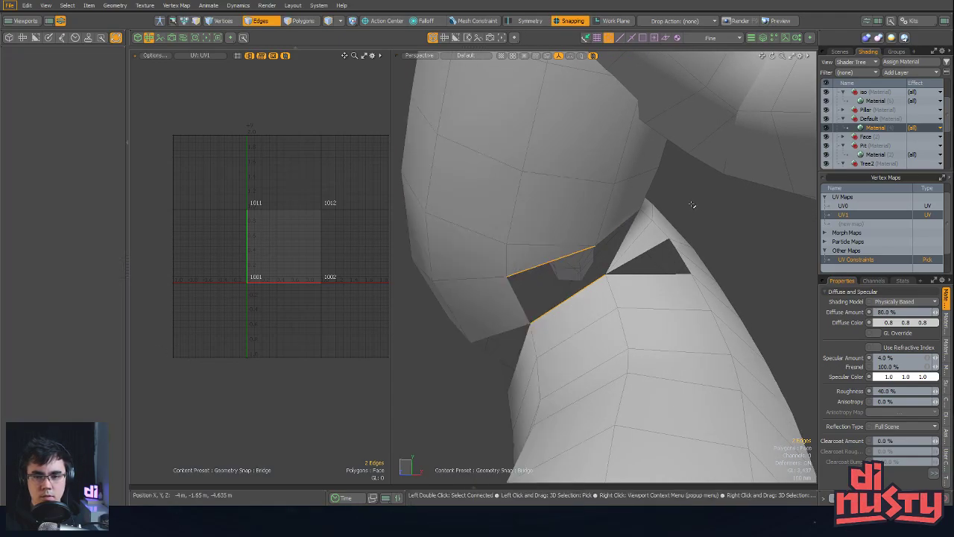
{"action": "left_click", "coordinate": [690, 217]}
{"action": "key", "text": "space"}
{"action": "left_click_drag", "start_coordinate": [691, 222], "coordinate": [701, 244], "text": "alt"}
{"action": "key", "text": "ctrl+z"}
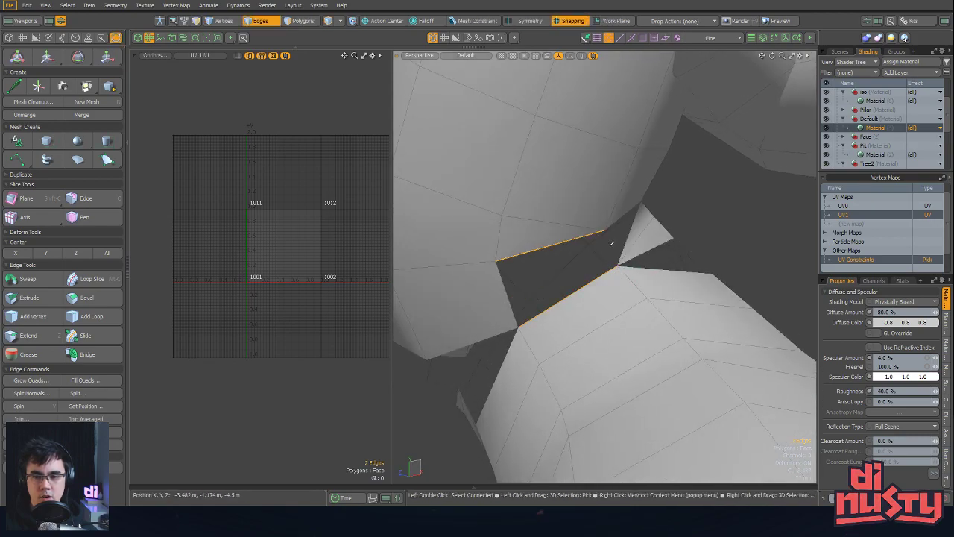
Extend the upper branch's open edge into a narrow strip toward the gap
{"action": "left_click", "coordinate": [567, 244]}
{"action": "left_click_drag", "start_coordinate": [566, 266], "coordinate": [601, 283], "text": "alt+shift"}
{"action": "key", "text": "z"}
{"action": "key", "text": "space"}
Snap the outer corner vertex of the extended strip onto the lower branch's corner
{"action": "key", "text": "1"}
{"action": "left_click", "coordinate": [536, 281]}
{"action": "key", "text": "w"}
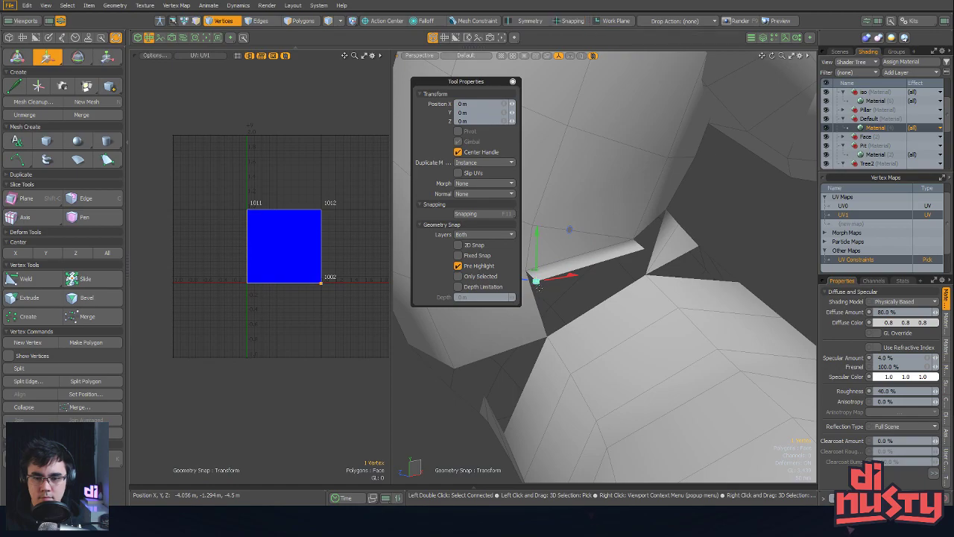
{"action": "left_click_drag", "start_coordinate": [537, 282], "coordinate": [547, 336]}
{"action": "key", "text": "space"}
{"action": "left_click", "coordinate": [626, 292]}
{"action": "left_click_drag", "start_coordinate": [630, 293], "coordinate": [601, 353], "text": "alt"}
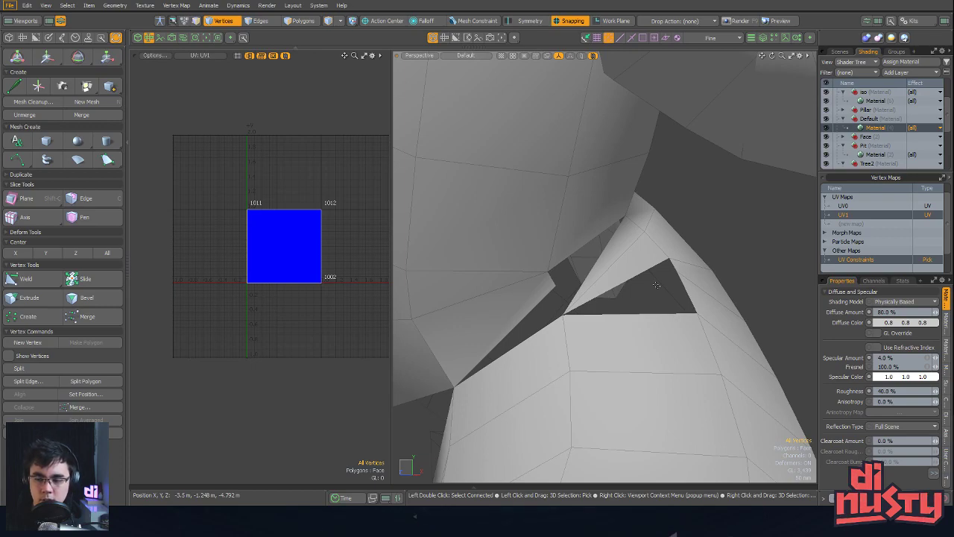
Select the connected branch geometry as vertices and merge its overlapping vertices at a distance of 1 mm
{"action": "left_click_drag", "start_coordinate": [601, 328], "coordinate": [602, 267], "text": "alt"}
{"action": "left_click", "coordinate": [560, 306]}
{"action": "key", "text": "w"}
{"action": "key", "text": "space"}
{"action": "key", "text": "2"}
{"action": "left_click", "coordinate": [556, 305]}
{"action": "scroll", "coordinate": [602, 267], "scroll_direction": "down", "scroll_amount": 3}
{"action": "key", "text": "3"}
{"action": "double_click", "coordinate": [602, 267]}
{"action": "key", "text": "alt+1"}
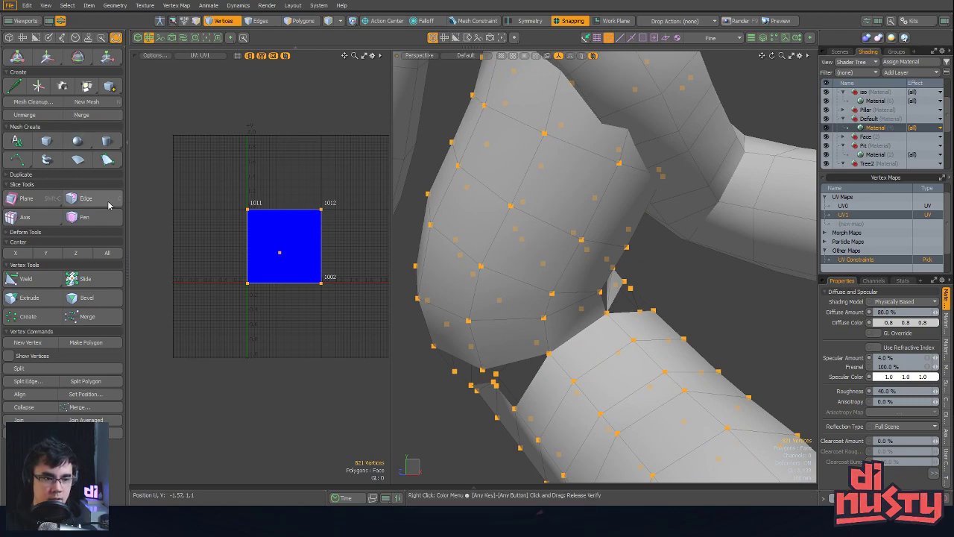
{"action": "left_click", "coordinate": [13, 40]}
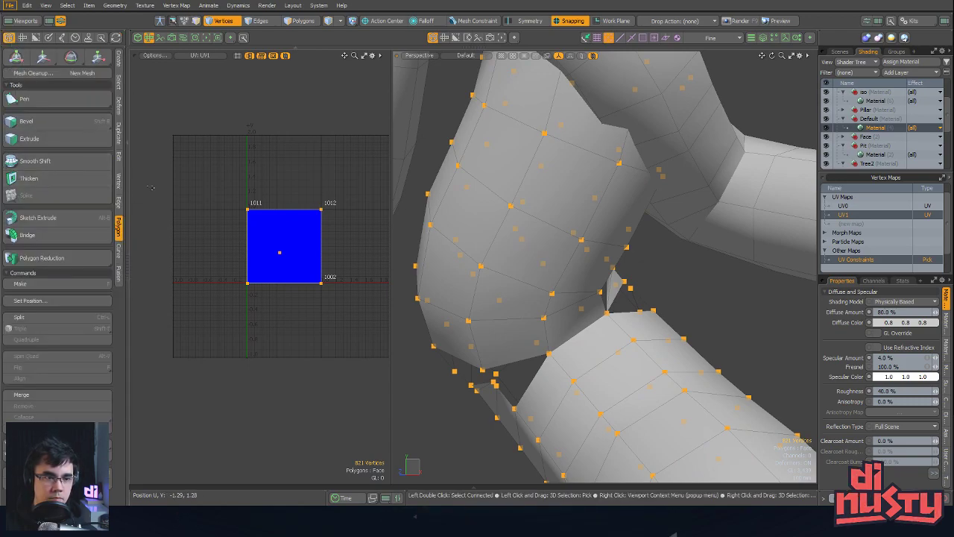
{"action": "left_click", "coordinate": [118, 181]}
{"action": "left_click", "coordinate": [26, 161]}
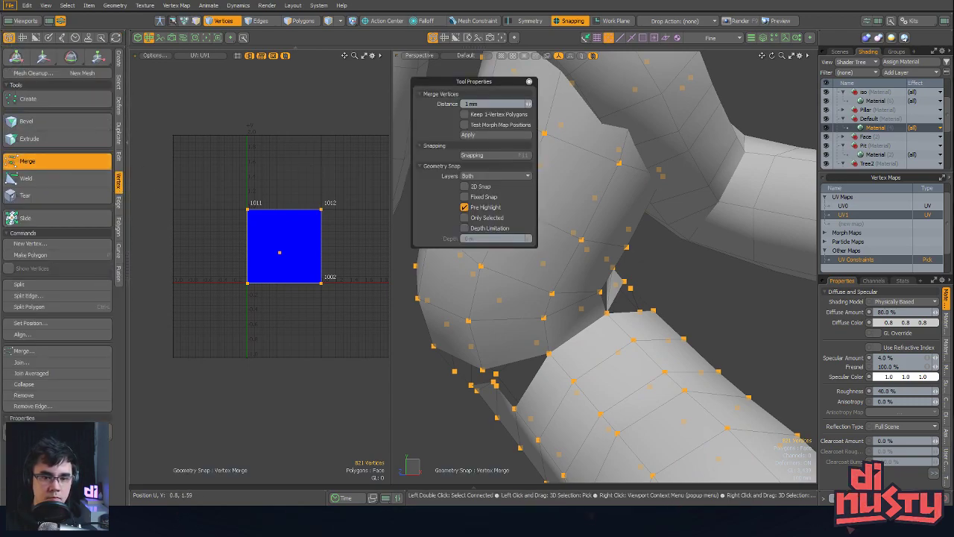
{"action": "left_click", "coordinate": [485, 135]}
{"action": "key", "text": "q"}
Select the open border edges of the triangular holes at the inner fork and fill them with a polygon
{"action": "left_click", "coordinate": [627, 304]}
{"action": "double_click", "coordinate": [602, 302]}
{"action": "left_click_drag", "start_coordinate": [602, 302], "coordinate": [596, 276], "text": "alt"}
{"action": "key", "text": "2"}
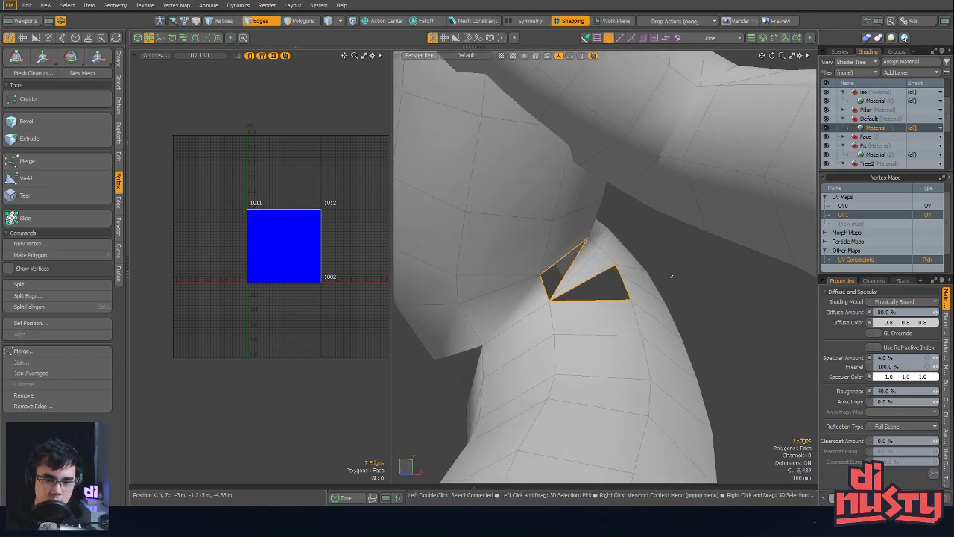
{"action": "key", "text": "p"}
{"action": "left_click", "coordinate": [669, 276]}
Select the border edges of the bow-tie-shaped hole on the outer side of the bend and fill it with a polygon
{"action": "left_click_drag", "start_coordinate": [434, 327], "coordinate": [571, 300], "text": "alt"}
{"action": "left_click", "coordinate": [587, 301]}
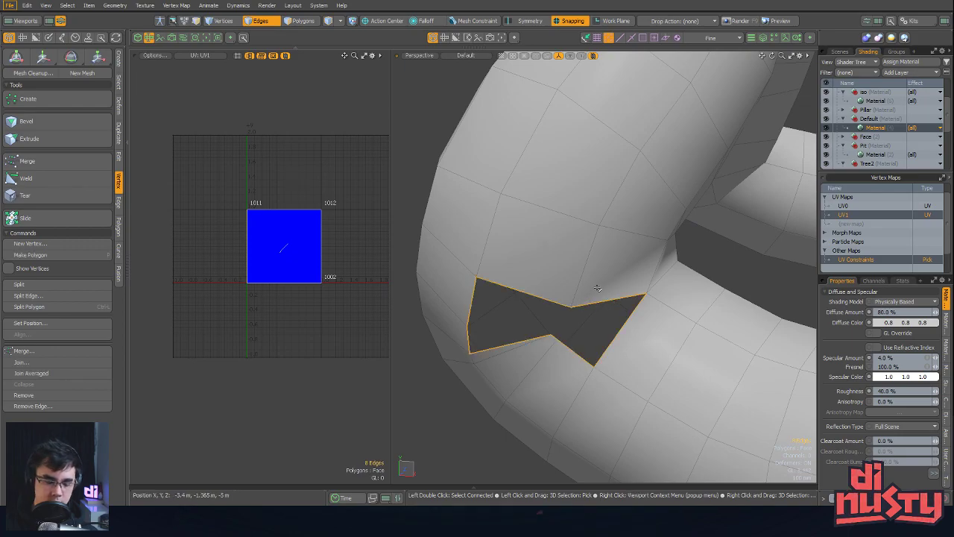
{"action": "key", "text": "p"}
{"action": "key", "text": "o"}
{"action": "key", "text": "Escape"}
Join the two facing vertices at the narrow middle of the newly filled patch
{"action": "key", "text": "1"}
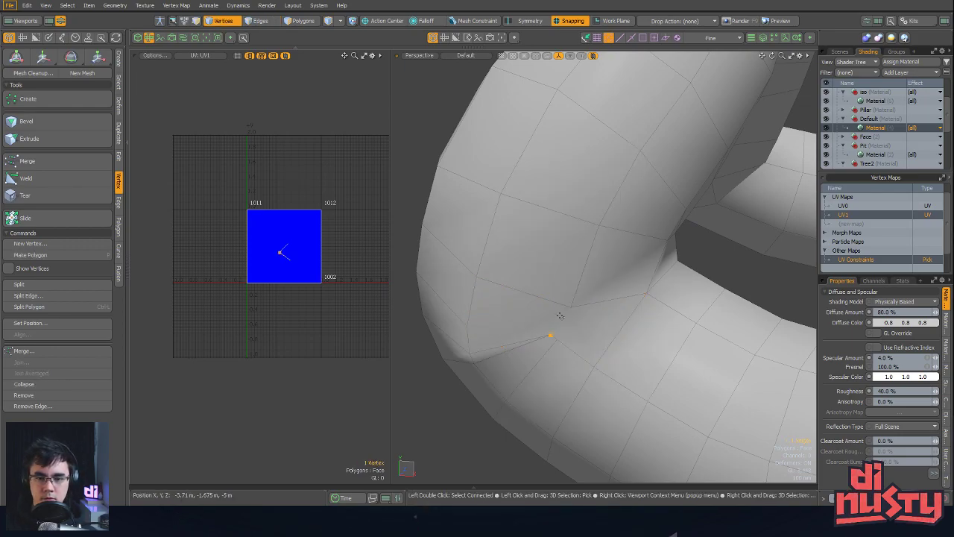
{"action": "key", "text": "ctrl+l"}
{"action": "key", "text": "2"}
{"action": "left_click_drag", "start_coordinate": [578, 351], "coordinate": [642, 290], "text": "alt"}
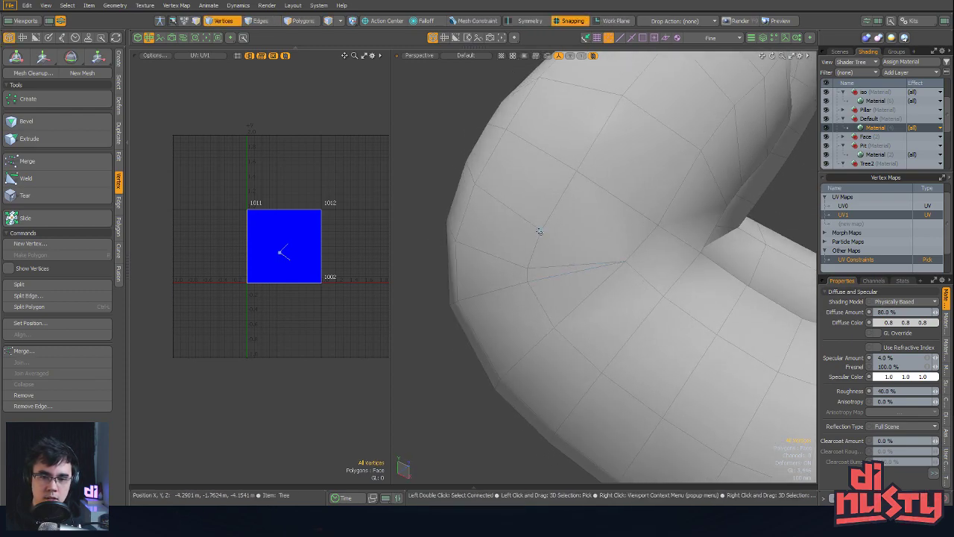
Slide individual vertices around the patched joint along their edges to even out the polygon spacing
{"action": "left_click_drag", "start_coordinate": [579, 271], "coordinate": [564, 315], "text": "alt"}
{"action": "left_click", "coordinate": [83, 224]}
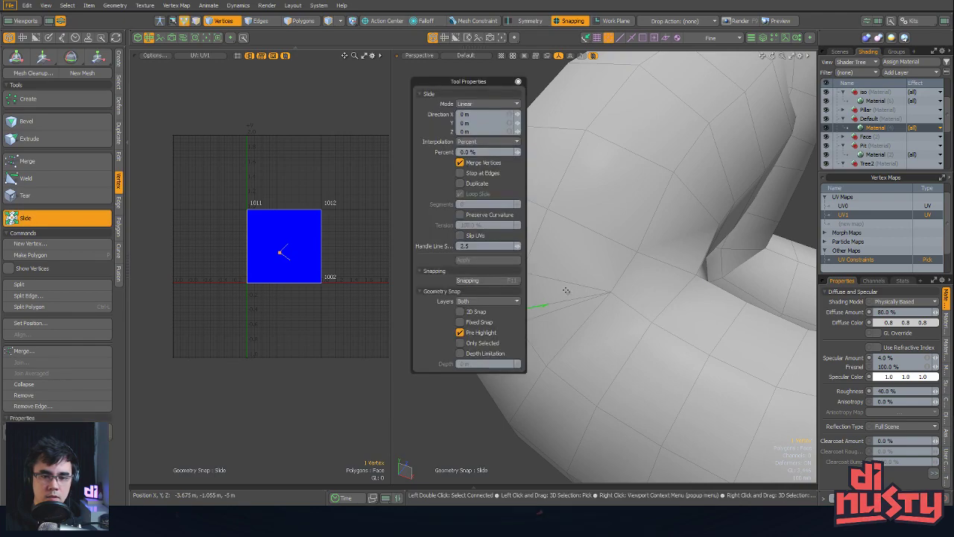
{"action": "left_click_drag", "start_coordinate": [555, 277], "coordinate": [630, 308], "text": "alt"}
{"action": "key", "text": "Escape"}
{"action": "key", "text": "Escape"}
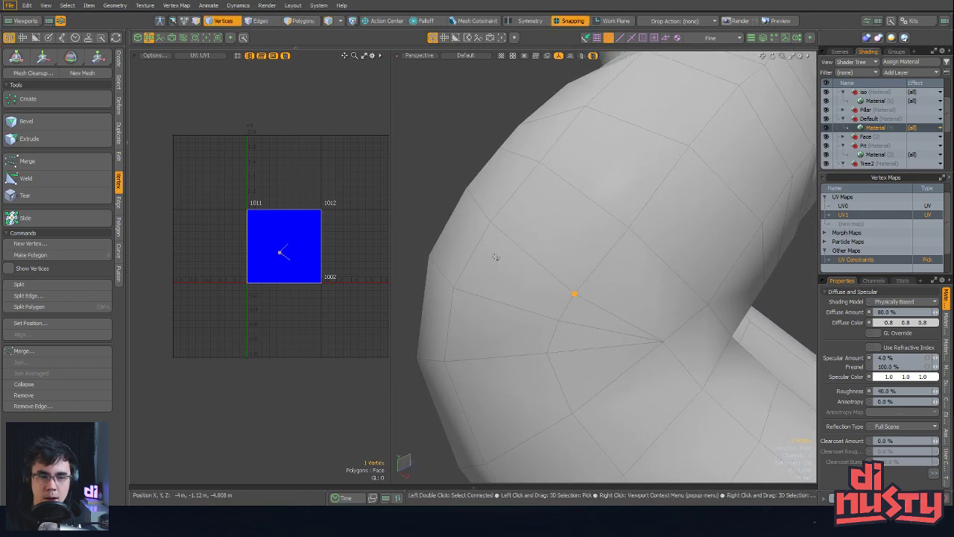
{"action": "left_click", "coordinate": [58, 217]}
{"action": "left_click_drag", "start_coordinate": [626, 294], "coordinate": [727, 247], "text": "alt"}
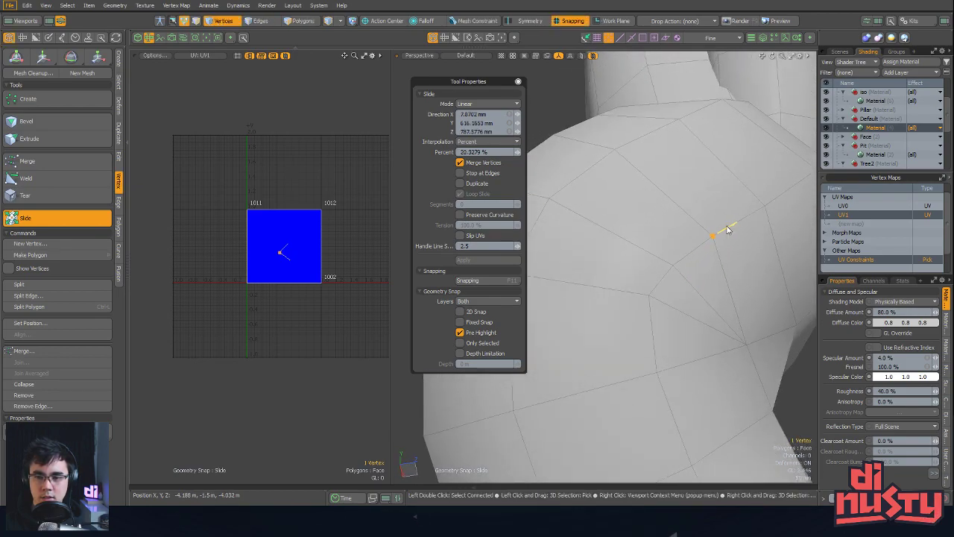
{"action": "left_click_drag", "start_coordinate": [693, 219], "coordinate": [700, 223]}
{"action": "left_click_drag", "start_coordinate": [699, 224], "coordinate": [542, 374], "text": "alt"}
{"action": "key", "text": "space"}
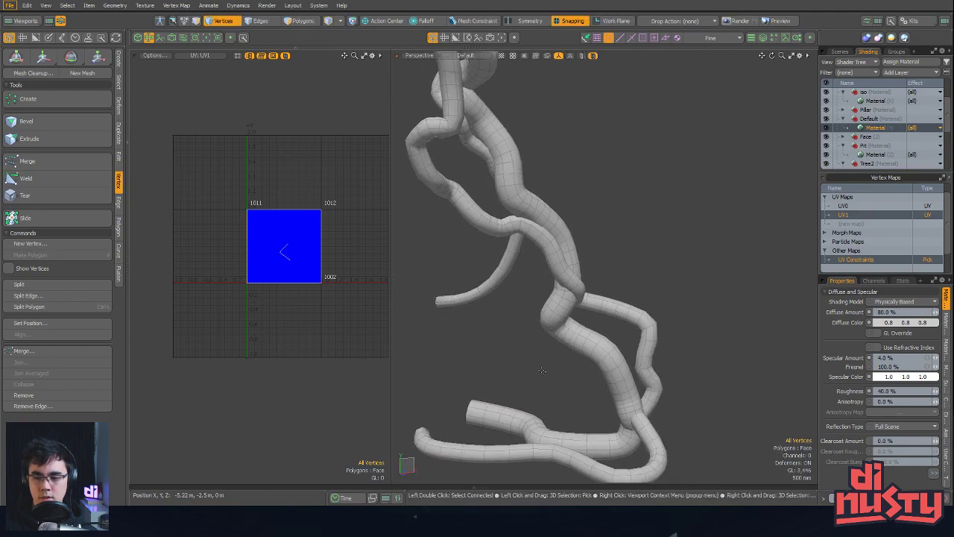
{"action": "left_click_drag", "start_coordinate": [560, 254], "coordinate": [539, 346], "text": "alt"}
{"action": "scroll", "coordinate": [652, 318], "scroll_direction": "up", "scroll_amount": 4}
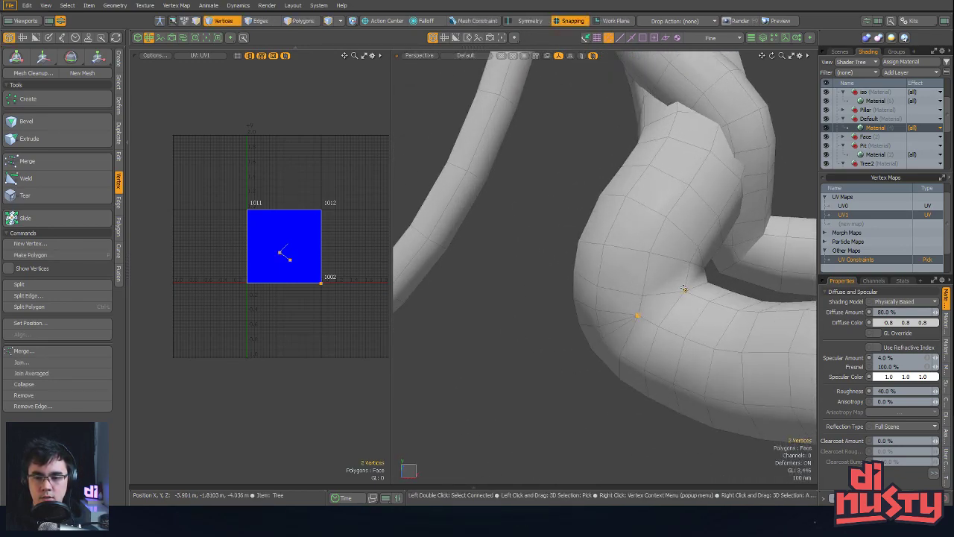
{"action": "mouse_move", "coordinate": [611, 379]}
{"action": "left_mouse_down", "text": "alt"}
{"action": "mouse_move", "coordinate": [589, 408]}
{"action": "mouse_move", "coordinate": [602, 379]}
{"action": "left_mouse_up", "text": "alt"}
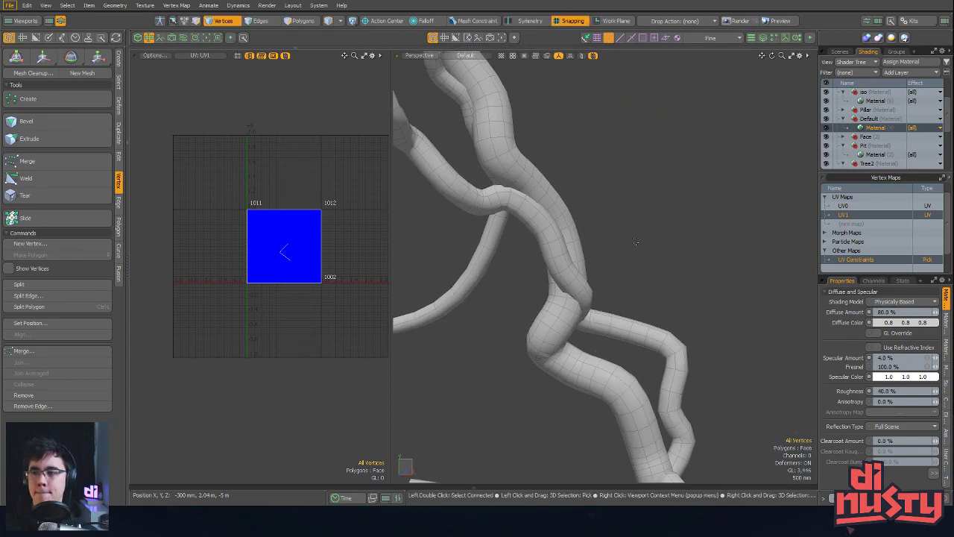
{"action": "left_click_drag", "start_coordinate": [645, 304], "coordinate": [633, 321], "text": "alt"}
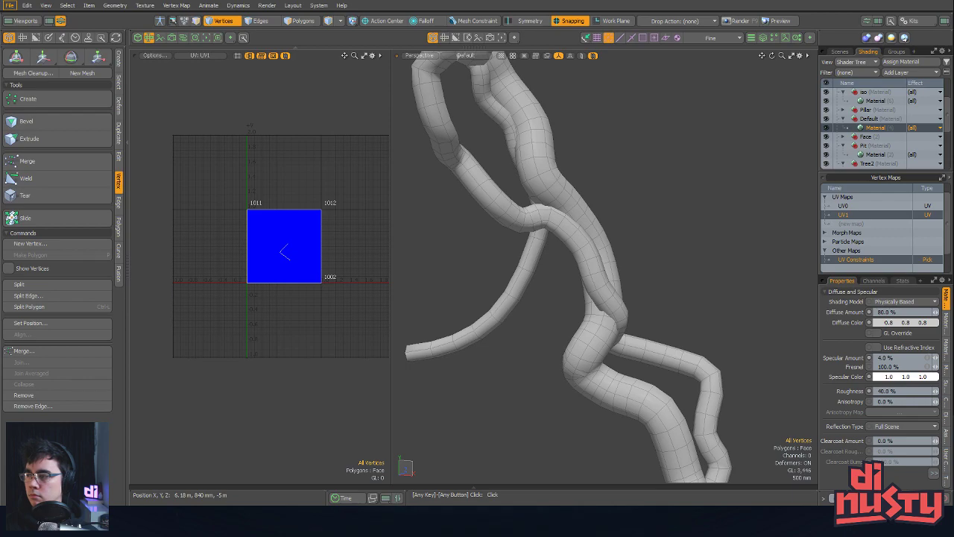
Select a continuous lengthwise line of edges along the main vine as its UV seam
{"action": "left_click_drag", "start_coordinate": [733, 415], "coordinate": [671, 313], "text": "alt+shift"}
{"action": "key", "text": "3"}
{"action": "double_click", "coordinate": [645, 274]}
{"action": "left_click_drag", "start_coordinate": [646, 275], "coordinate": [642, 285]}
{"action": "left_click_drag", "start_coordinate": [642, 285], "coordinate": [624, 307], "text": "alt"}
{"action": "left_click_drag", "start_coordinate": [615, 298], "coordinate": [654, 358], "text": "alt"}
{"action": "key", "text": "2"}
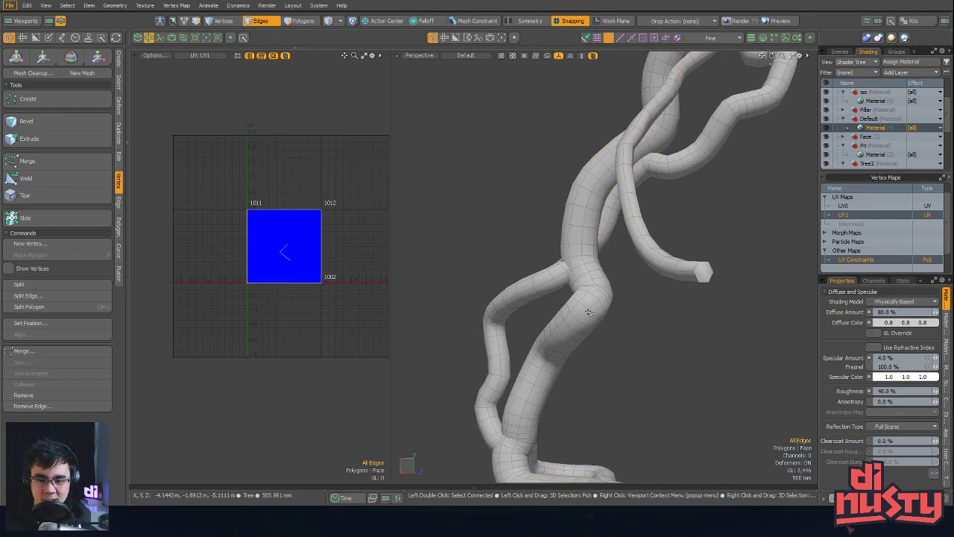
{"action": "left_click_drag", "start_coordinate": [599, 325], "coordinate": [618, 423], "text": "alt"}
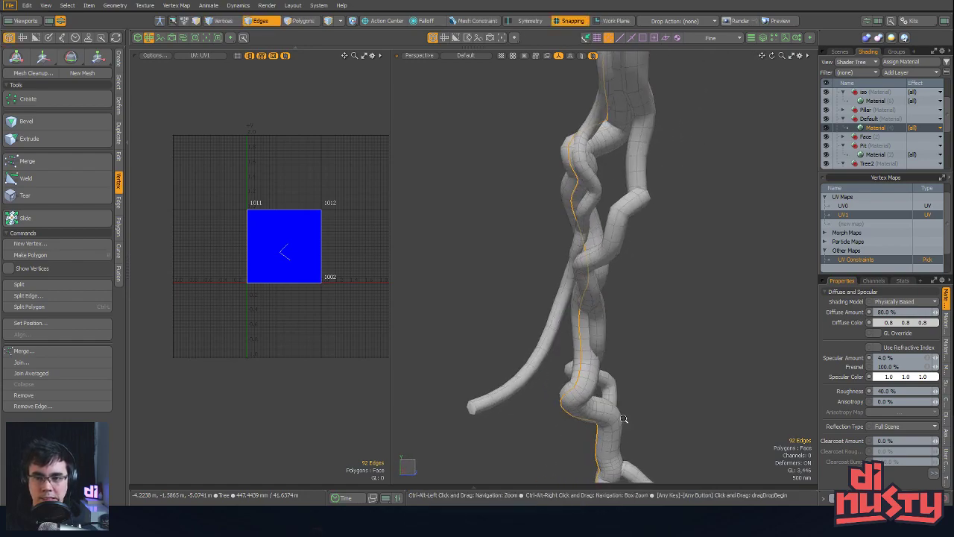
{"action": "mouse_move", "coordinate": [684, 409]}
{"action": "left_mouse_down", "text": "alt"}
{"action": "mouse_move", "coordinate": [656, 411]}
{"action": "mouse_move", "coordinate": [770, 393]}
{"action": "mouse_move", "coordinate": [708, 326]}
{"action": "mouse_move", "coordinate": [676, 411]}
{"action": "left_mouse_up", "text": "alt"}
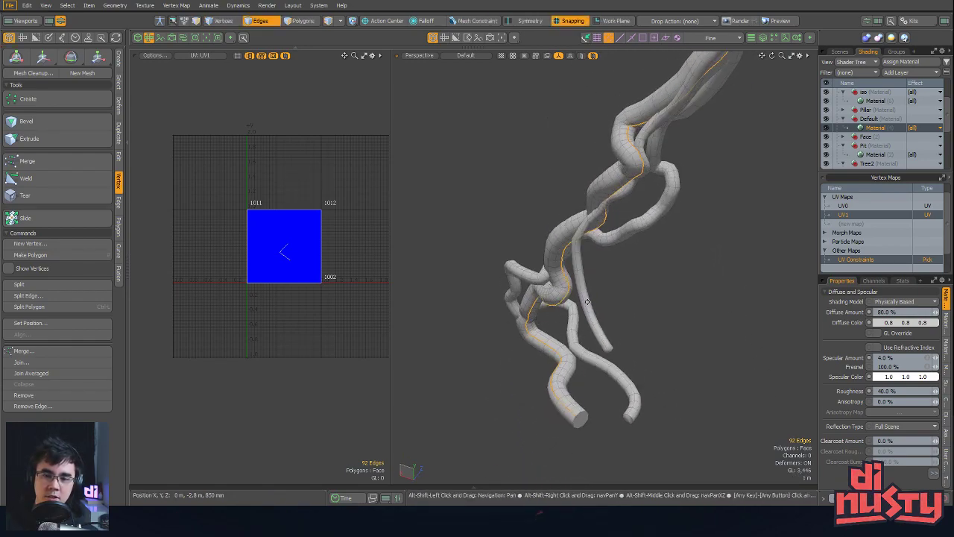
Add the edge loop around the main vine's end cap to the seam selection
{"action": "left_click_drag", "start_coordinate": [589, 306], "coordinate": [548, 301], "text": "alt"}
{"action": "left_click_drag", "start_coordinate": [588, 258], "coordinate": [603, 325], "text": "alt"}
{"action": "scroll", "coordinate": [602, 325], "scroll_direction": "up", "scroll_amount": 5}
{"action": "left_click_drag", "start_coordinate": [662, 217], "coordinate": [727, 363], "text": "alt+shift"}
{"action": "scroll", "coordinate": [654, 258], "scroll_direction": "down", "scroll_amount": 3}
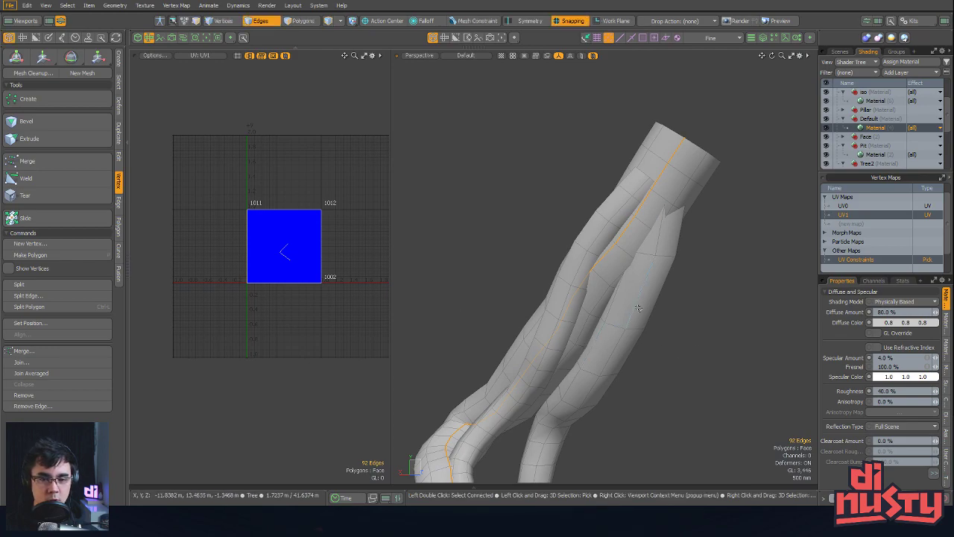
{"action": "key", "text": "3"}
{"action": "double_click", "coordinate": [621, 270]}
{"action": "key", "text": "2"}
{"action": "left_click_drag", "start_coordinate": [644, 244], "coordinate": [660, 358], "text": "alt"}
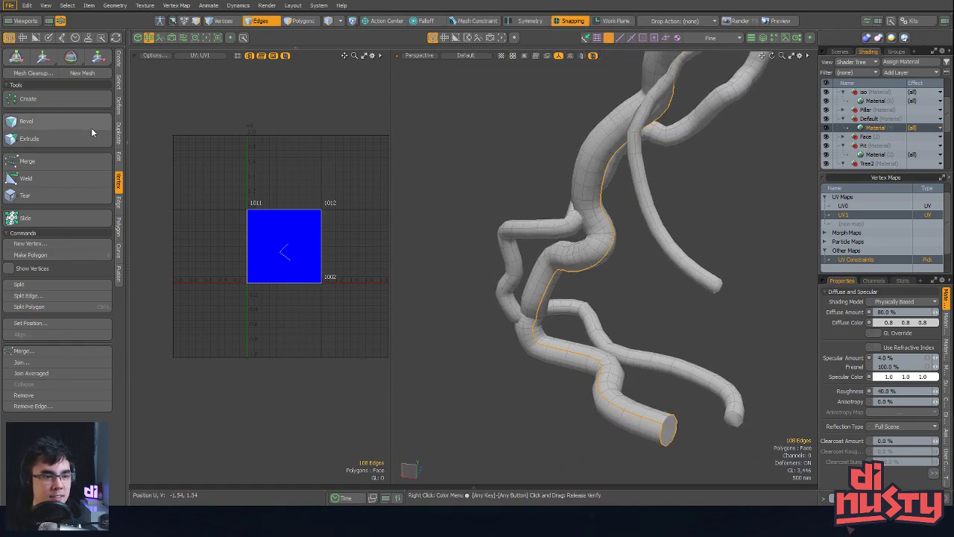
Unwrap the main vine along the selected seam edges with the Unwrap Tool's Conformal method and Planar initial projection
{"action": "left_click_drag", "start_coordinate": [151, 99], "coordinate": [137, 97], "text": "alt+shift"}
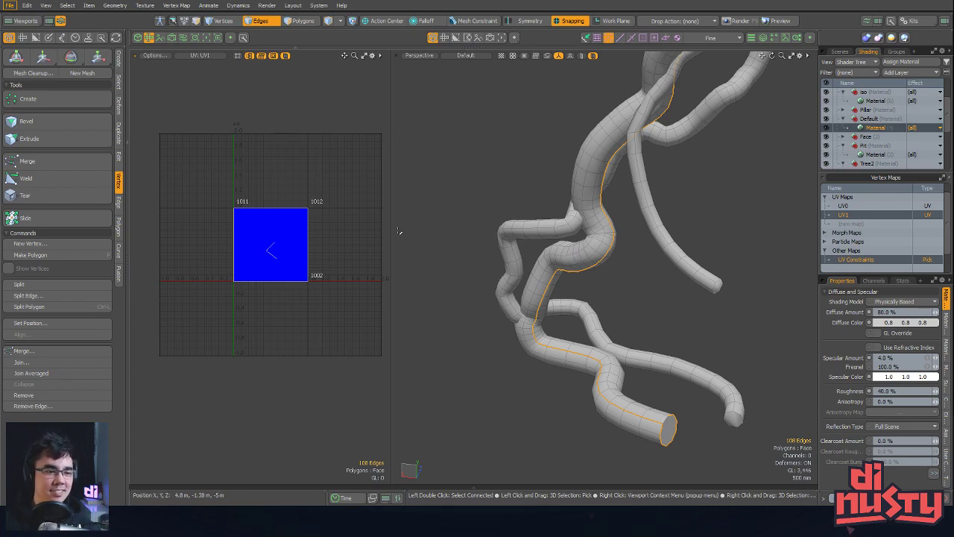
{"action": "left_click", "coordinate": [116, 39]}
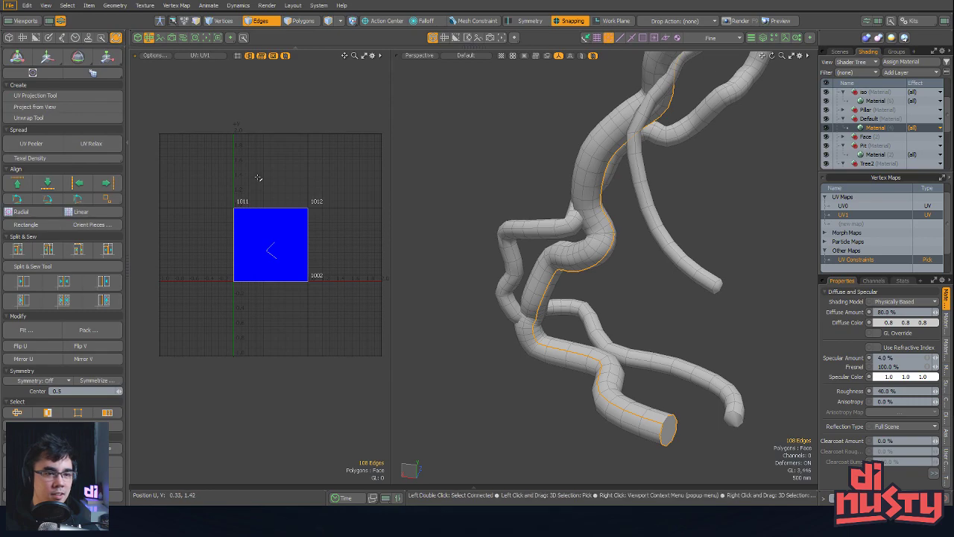
{"action": "left_click_drag", "start_coordinate": [294, 139], "coordinate": [316, 138], "text": "ctrl+alt"}
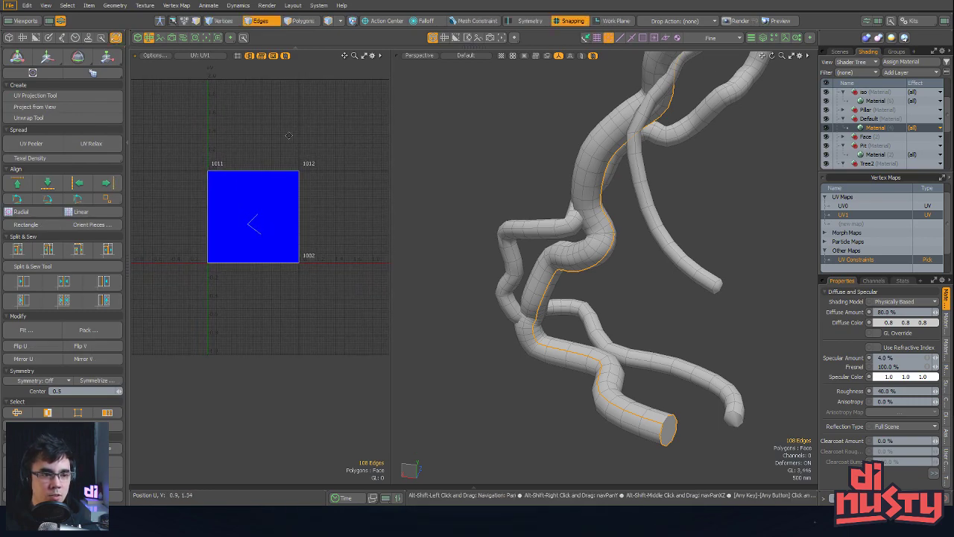
{"action": "left_click", "coordinate": [65, 119]}
{"action": "left_click", "coordinate": [329, 151]}
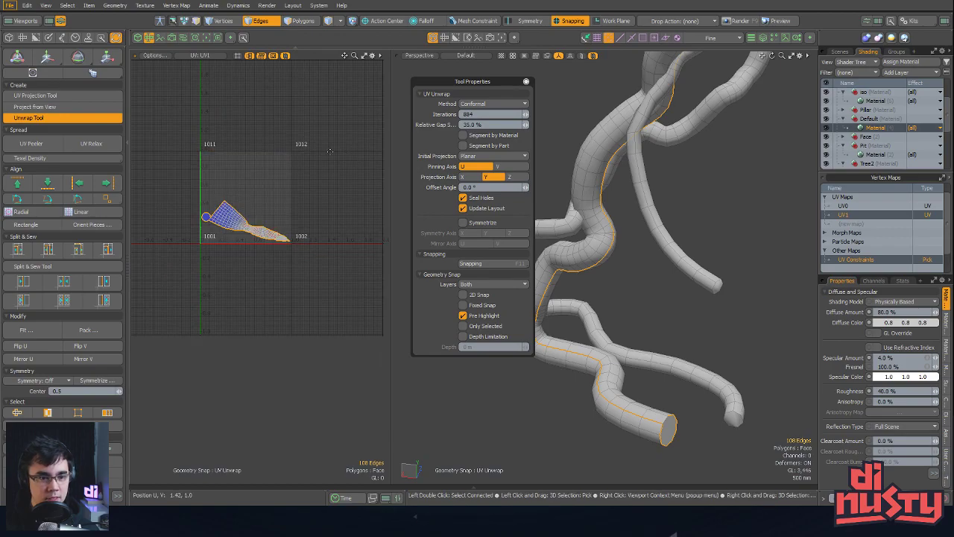
{"action": "key", "text": "space"}
Select the vine's whole UV island, rotate it upright and move it upward in UV space
{"action": "left_click_drag", "start_coordinate": [264, 201], "coordinate": [305, 232], "text": "ctrl+alt"}
{"action": "key", "text": "3"}
{"action": "double_click", "coordinate": [292, 228]}
{"action": "key", "text": "e"}
{"action": "key", "text": "space"}
{"action": "key", "text": "w"}
{"action": "left_click_drag", "start_coordinate": [305, 198], "coordinate": [306, 152]}
{"action": "key", "text": "space"}
{"action": "left_click_drag", "start_coordinate": [262, 185], "coordinate": [270, 153], "text": "ctrl+alt"}
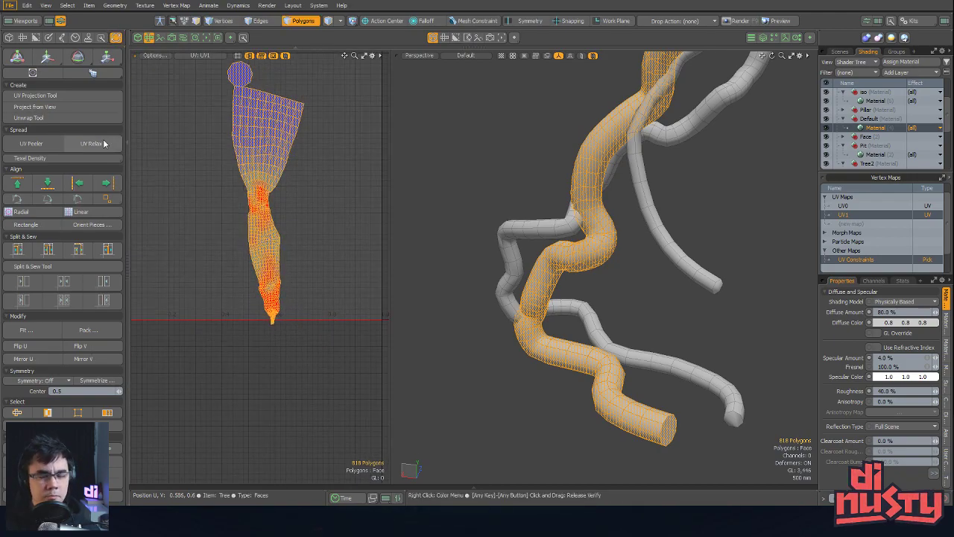
Start a Conformal UV Relax on the vine island, pin its narrow tip and pull it far downward, undoing the misplaced extra pin
{"action": "left_click_drag", "start_coordinate": [295, 224], "coordinate": [300, 225], "text": "alt"}
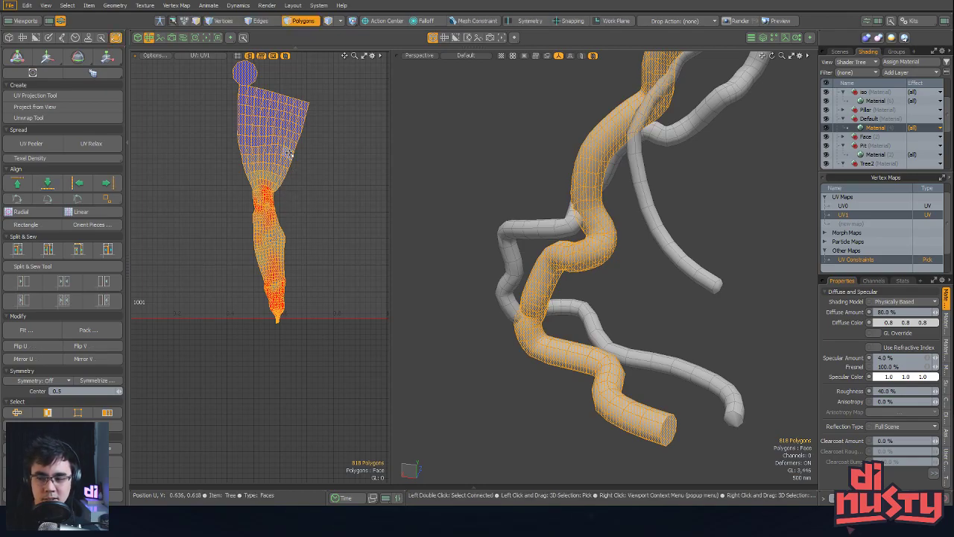
{"action": "left_click_drag", "start_coordinate": [211, 151], "coordinate": [208, 182], "text": "alt"}
{"action": "scroll", "coordinate": [208, 182], "scroll_direction": "up", "scroll_amount": 1}
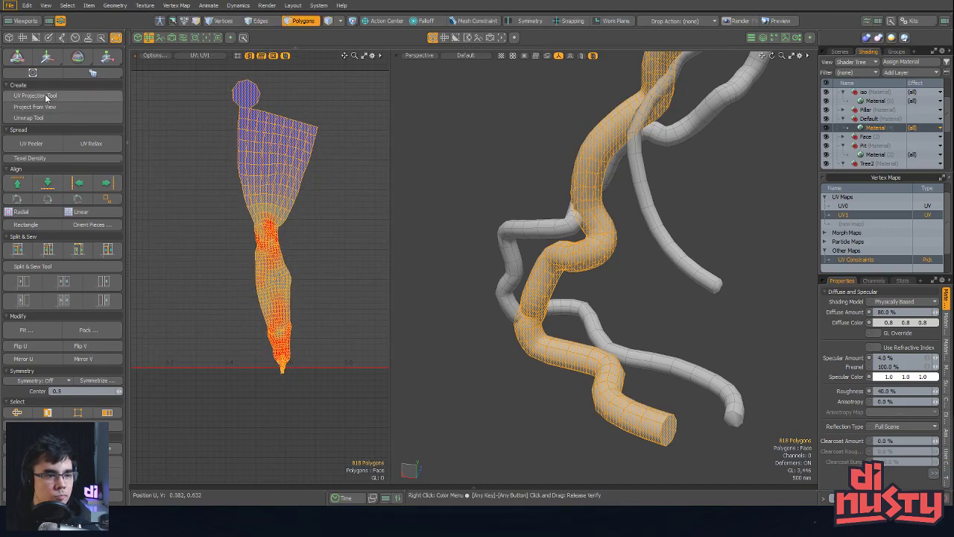
{"action": "left_click", "coordinate": [91, 144]}
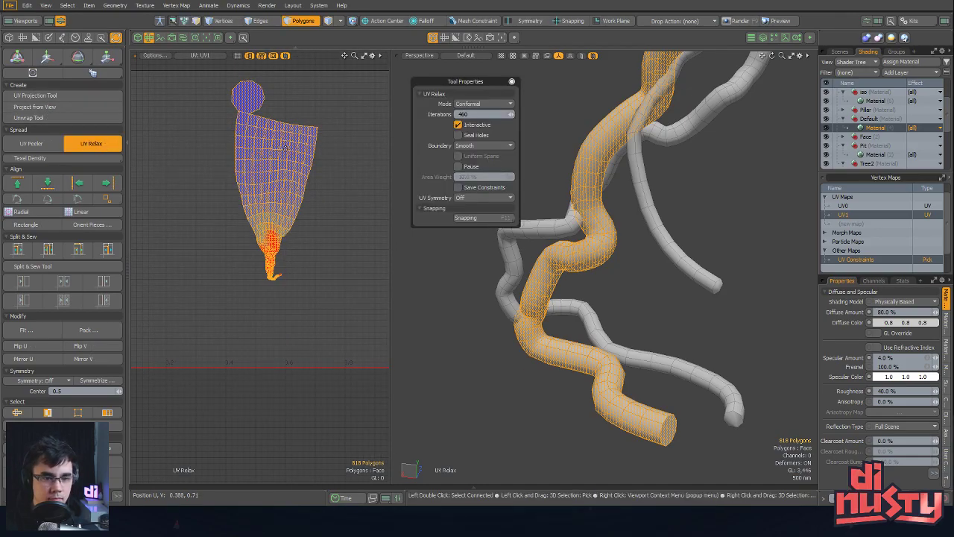
{"action": "left_click", "coordinate": [277, 275]}
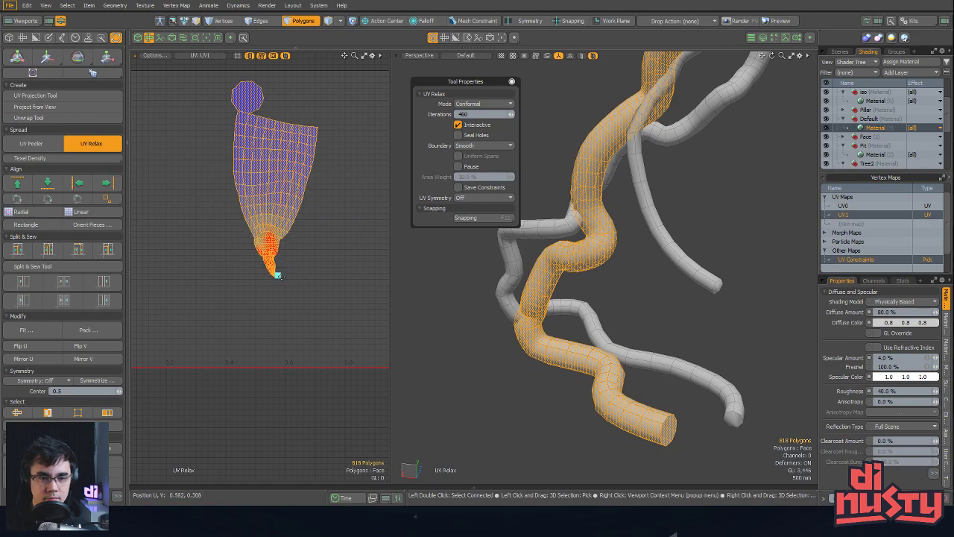
{"action": "left_click_drag", "start_coordinate": [277, 274], "coordinate": [269, 468]}
{"action": "left_click", "coordinate": [271, 284]}
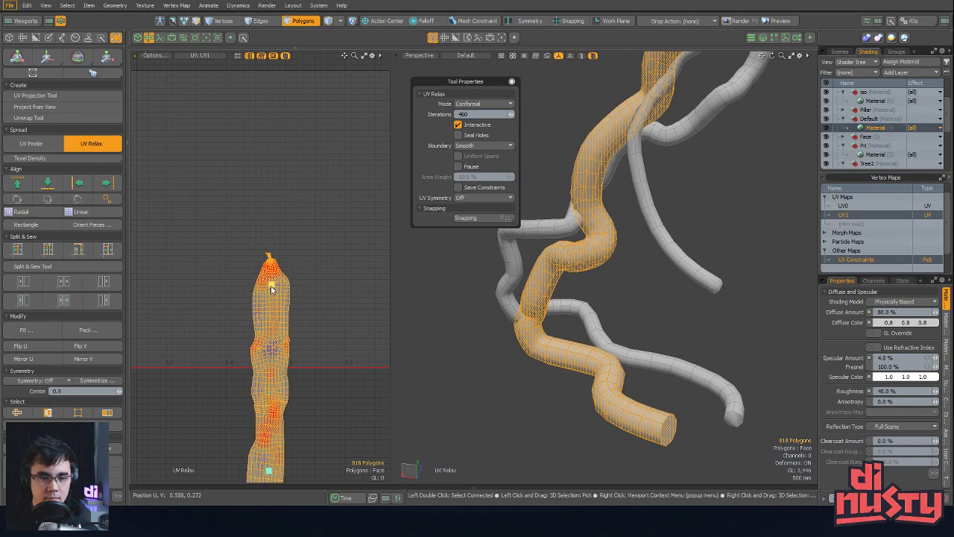
{"action": "key", "text": "ctrl+z"}
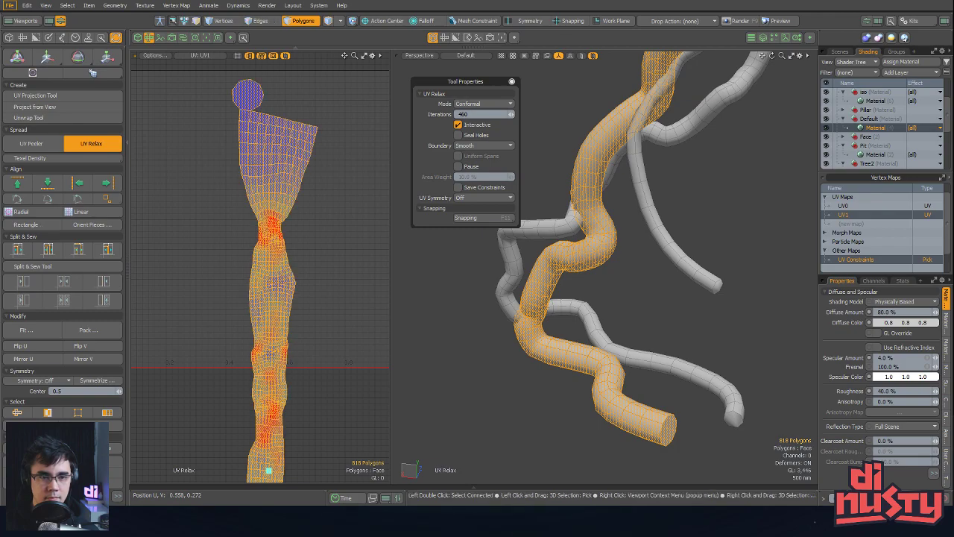
Pin the wide end, the narrow waist and the middle of the island, and pull the lower pins downward to lengthen it
{"action": "left_click", "coordinate": [277, 117]}
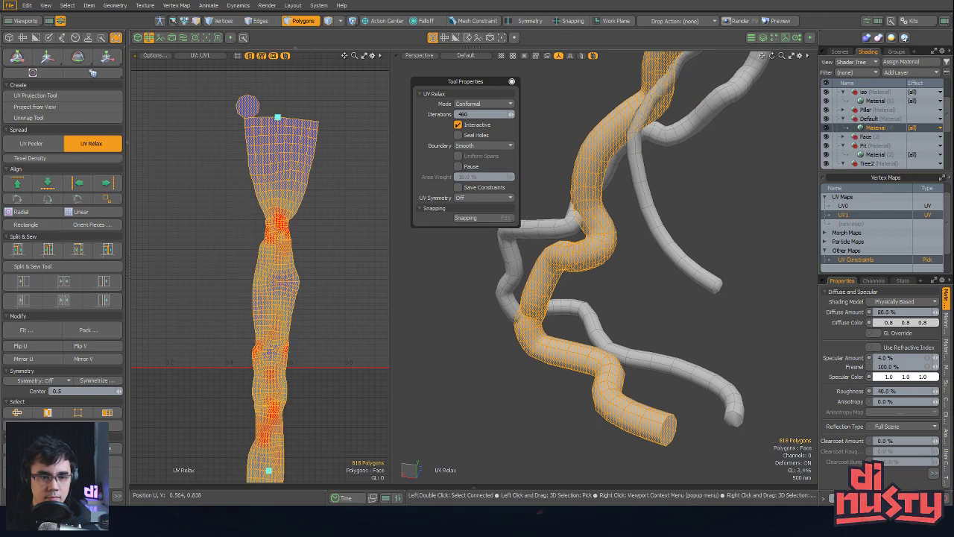
{"action": "left_click", "coordinate": [277, 222]}
{"action": "left_click", "coordinate": [279, 344]}
{"action": "left_click_drag", "start_coordinate": [278, 344], "coordinate": [278, 280], "text": "alt"}
{"action": "left_click", "coordinate": [267, 341]}
{"action": "left_click_drag", "start_coordinate": [266, 341], "coordinate": [253, 283], "text": "alt"}
{"action": "left_click_drag", "start_coordinate": [254, 352], "coordinate": [263, 391]}
{"action": "left_click_drag", "start_coordinate": [253, 285], "coordinate": [253, 319]}
{"action": "left_click_drag", "start_coordinate": [264, 394], "coordinate": [264, 428]}
{"action": "left_click_drag", "start_coordinate": [256, 214], "coordinate": [264, 377], "text": "alt"}
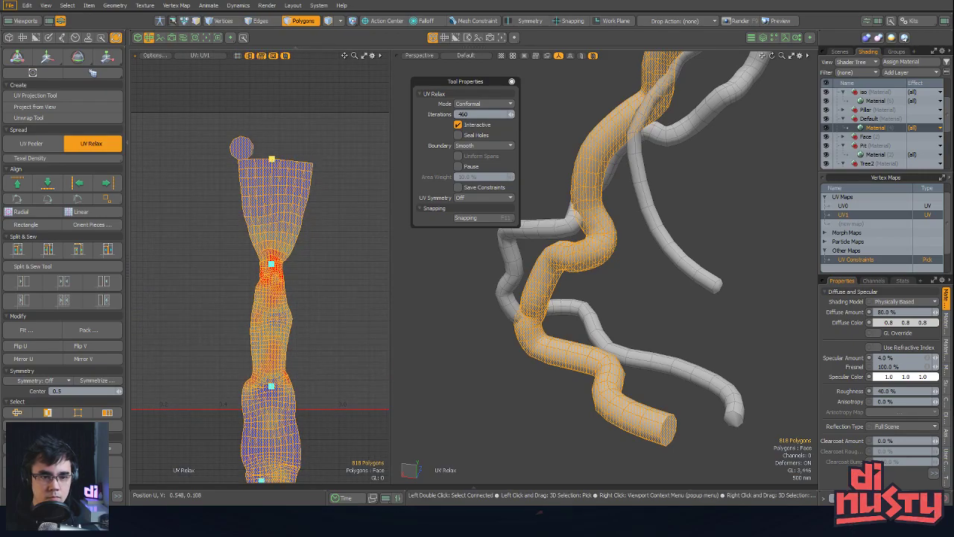
Pull the pins at the island's wide end and narrow waist upward, and add a pin just below the waist to even out the mesh
{"action": "left_click_drag", "start_coordinate": [271, 159], "coordinate": [267, 88]}
{"action": "left_click_drag", "start_coordinate": [272, 263], "coordinate": [271, 154]}
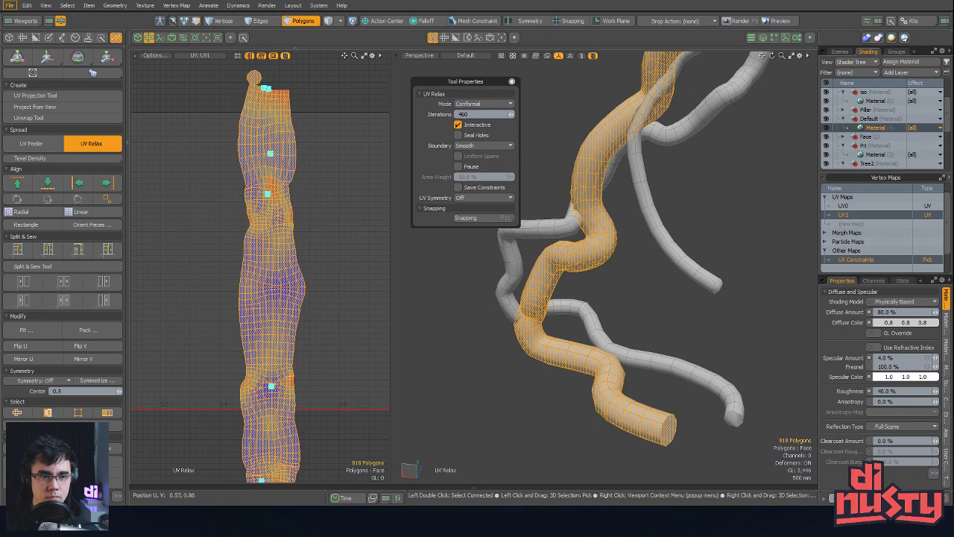
{"action": "left_click_drag", "start_coordinate": [266, 90], "coordinate": [268, 67]}
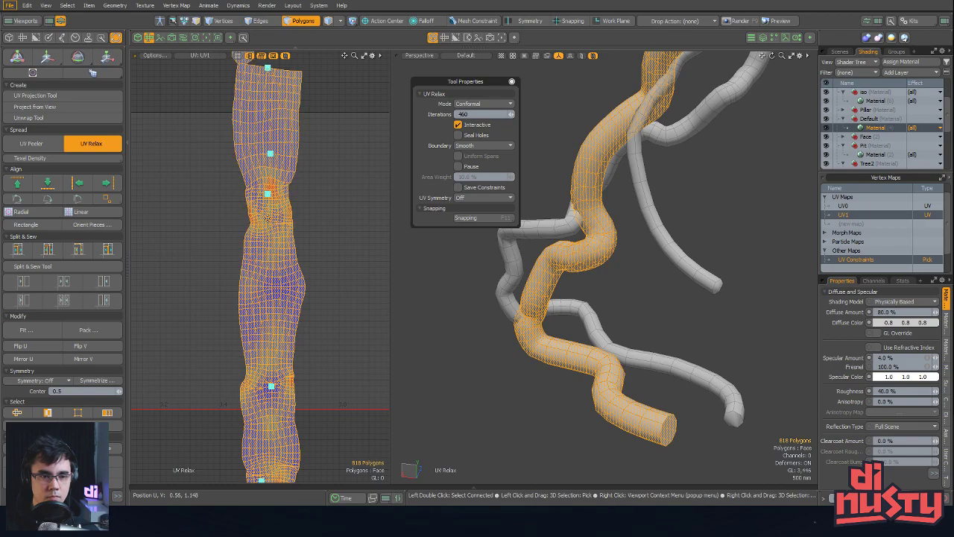
{"action": "left_click_drag", "start_coordinate": [269, 241], "coordinate": [267, 256]}
Pull the pins near the island's lower end slightly downward, finish the UV Relax and deselect the vine
{"action": "left_click_drag", "start_coordinate": [276, 330], "coordinate": [276, 181], "text": "alt"}
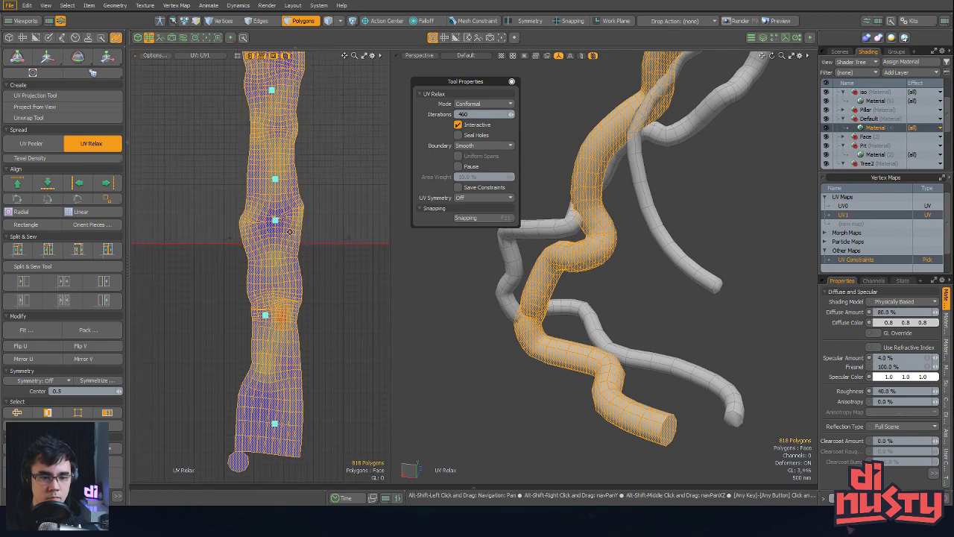
{"action": "left_click_drag", "start_coordinate": [273, 341], "coordinate": [275, 346]}
{"action": "left_click_drag", "start_coordinate": [275, 424], "coordinate": [279, 440]}
{"action": "key", "text": "space"}
{"action": "left_click", "coordinate": [338, 401]}
Select the whole vine island again and restart a Conformal UV Relax with the boundary Locked
{"action": "double_click", "coordinate": [286, 354]}
{"action": "left_click_drag", "start_coordinate": [315, 328], "coordinate": [318, 358], "text": "alt+shift"}
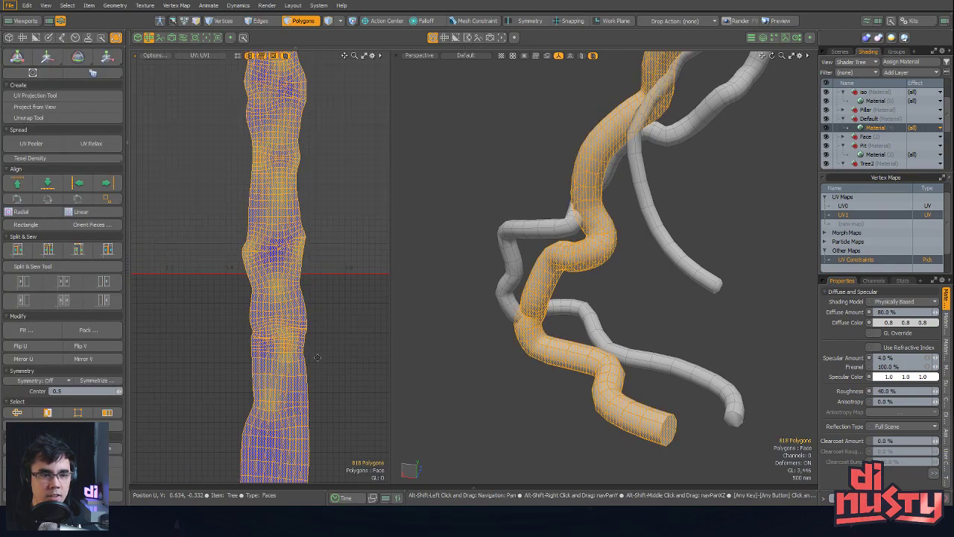
{"action": "left_click", "coordinate": [91, 143]}
{"action": "left_click", "coordinate": [485, 147]}
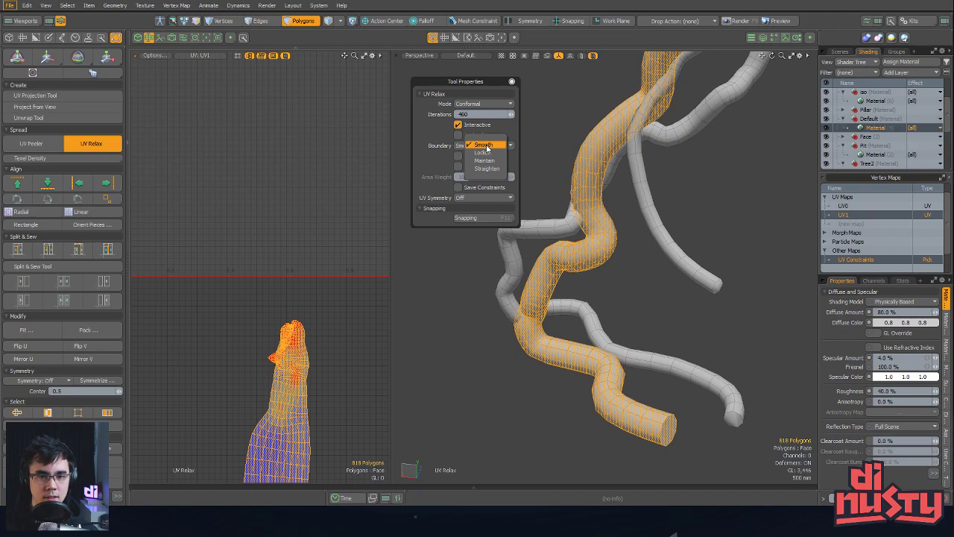
{"action": "left_click", "coordinate": [501, 153]}
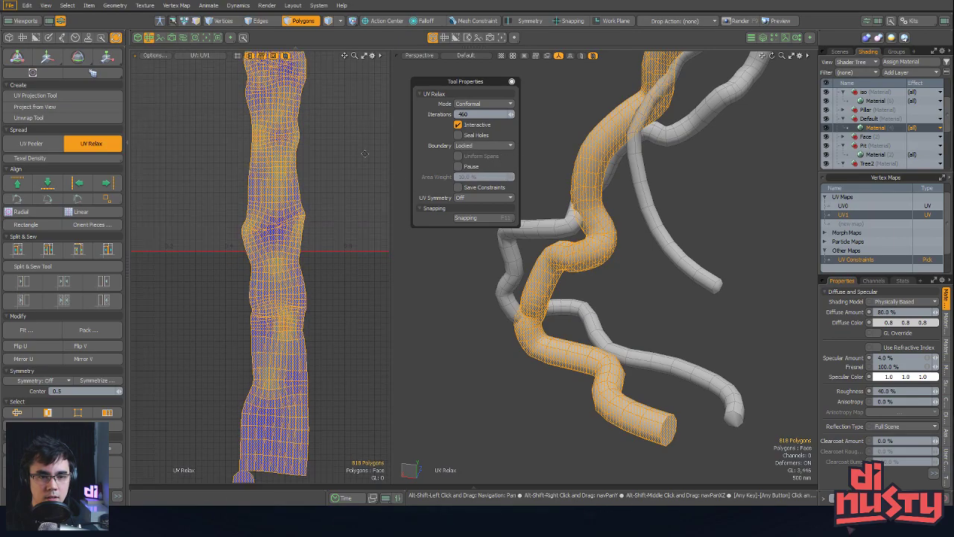
{"action": "mouse_move", "coordinate": [344, 267]}
{"action": "left_mouse_down", "text": "ctrl+alt"}
{"action": "mouse_move", "coordinate": [351, 272]}
{"action": "mouse_move", "coordinate": [339, 272]}
{"action": "left_mouse_up", "text": "ctrl+alt"}
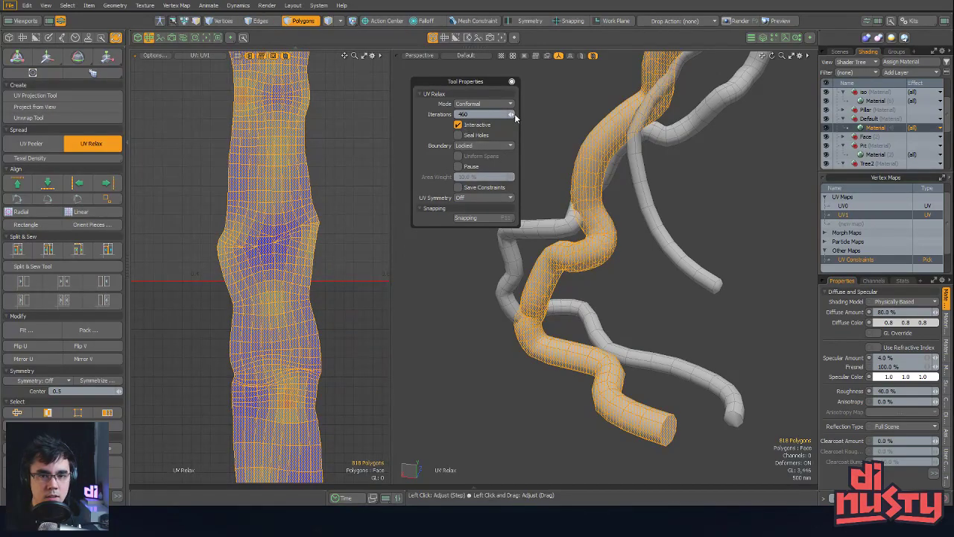
{"action": "left_click_drag", "start_coordinate": [307, 141], "coordinate": [315, 358], "text": "alt"}
{"action": "left_click_drag", "start_coordinate": [315, 185], "coordinate": [316, 221], "text": "alt"}
{"action": "left_click_drag", "start_coordinate": [314, 121], "coordinate": [317, 269], "text": "alt+shift"}
{"action": "left_click_drag", "start_coordinate": [320, 221], "coordinate": [331, 180], "text": "alt+shift"}
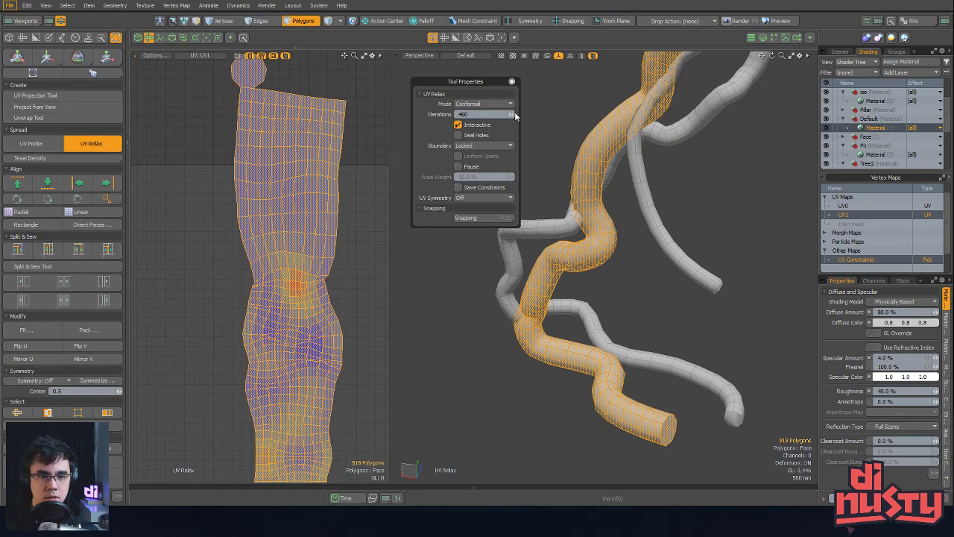
Relax the vine island in Adaptive mode with 514 iterations, end the relax and deselect the polygons
{"action": "left_click_drag", "start_coordinate": [329, 282], "coordinate": [330, 123], "text": "alt+shift"}
{"action": "left_click_drag", "start_coordinate": [327, 358], "coordinate": [328, 237], "text": "alt+shift"}
{"action": "left_click_drag", "start_coordinate": [326, 294], "coordinate": [389, 299], "text": "ctrl+alt"}
{"action": "left_click_drag", "start_coordinate": [326, 216], "coordinate": [305, 284], "text": "alt+shift"}
{"action": "left_click_drag", "start_coordinate": [304, 284], "coordinate": [316, 264], "text": "alt+shift"}
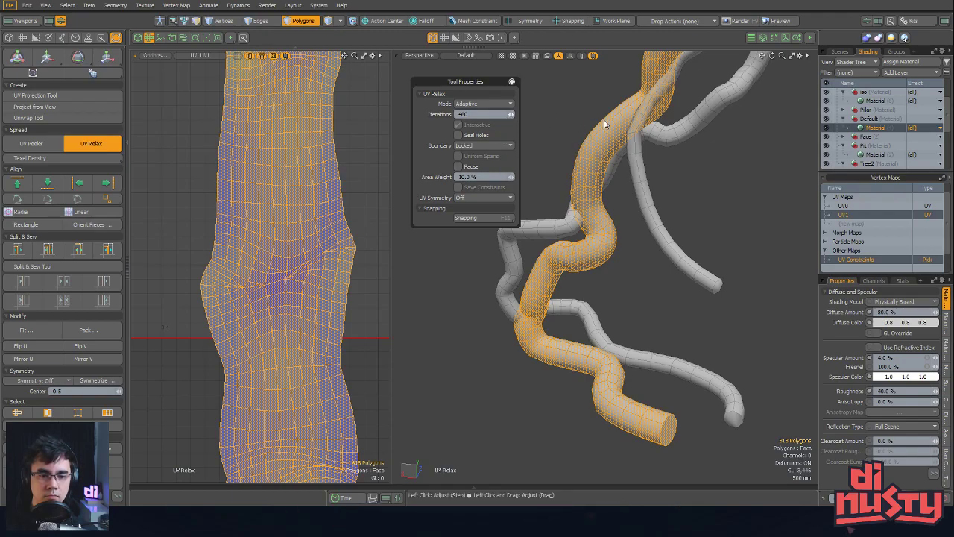
{"action": "left_click_drag", "start_coordinate": [507, 115], "coordinate": [510, 114]}
{"action": "left_click", "coordinate": [499, 123]}
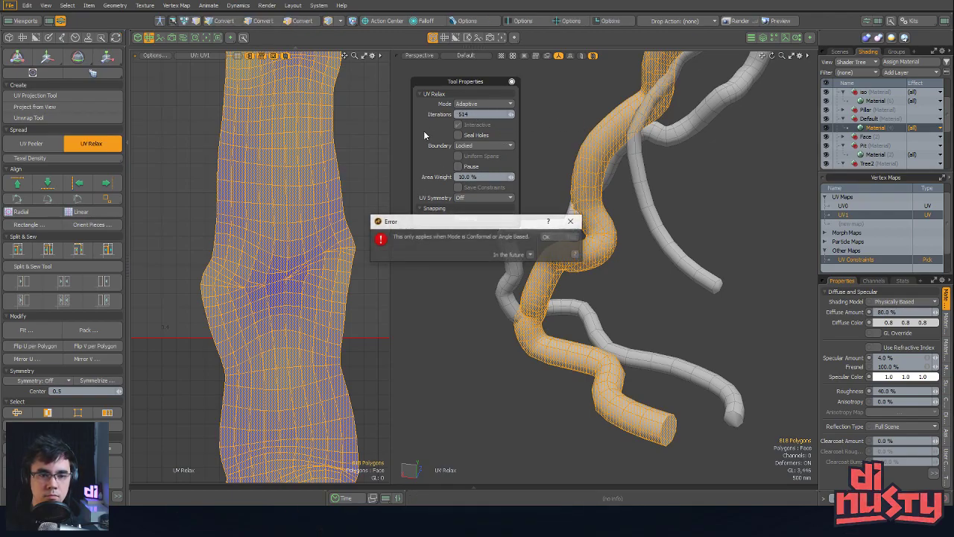
{"action": "left_click", "coordinate": [557, 238]}
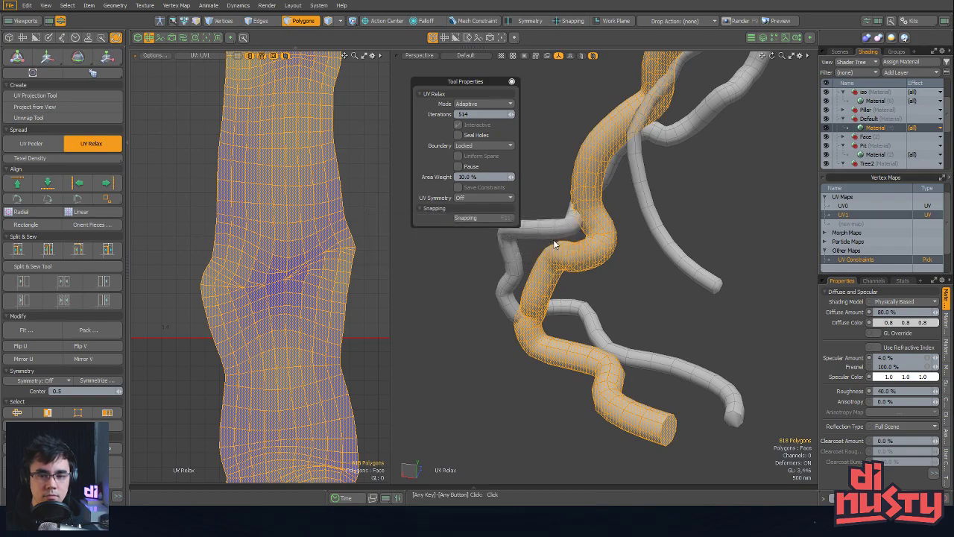
{"action": "left_click_drag", "start_coordinate": [330, 234], "coordinate": [326, 217], "text": "alt+shift"}
{"action": "mouse_move", "coordinate": [326, 218]}
{"action": "left_mouse_down", "text": "ctrl+alt"}
{"action": "mouse_move", "coordinate": [305, 216]}
{"action": "mouse_move", "coordinate": [317, 228]}
{"action": "left_mouse_up", "text": "ctrl+alt"}
{"action": "key", "text": "space"}
{"action": "left_click", "coordinate": [339, 215]}
Select all connected polygons of the relaxed vine island in UV space
{"action": "left_click_drag", "start_coordinate": [317, 229], "coordinate": [342, 258], "text": "alt+shift"}
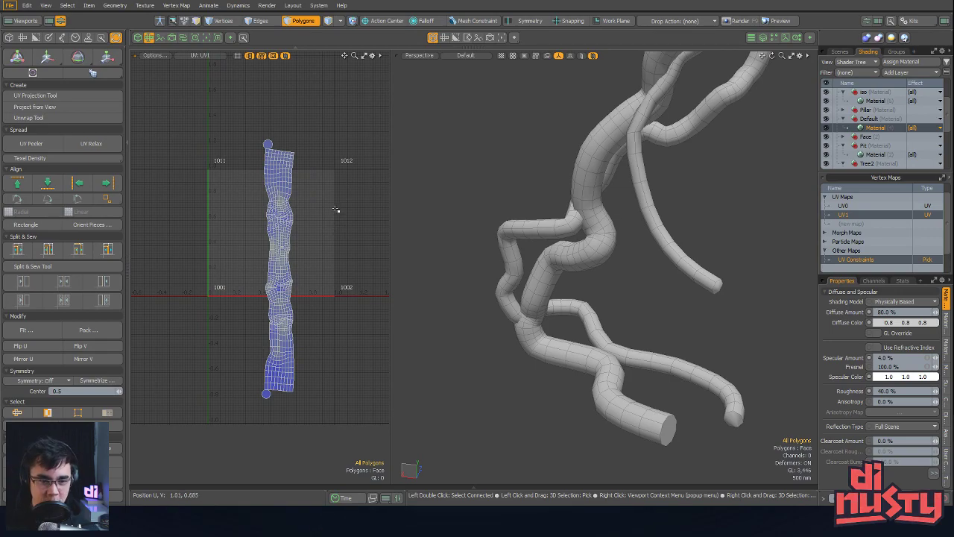
{"action": "left_click_drag", "start_coordinate": [336, 210], "coordinate": [360, 209], "text": "ctrl+alt"}
{"action": "mouse_move", "coordinate": [360, 210]}
{"action": "left_mouse_down", "text": "alt+shift"}
{"action": "mouse_move", "coordinate": [361, 234]}
{"action": "mouse_move", "coordinate": [366, 219]}
{"action": "left_mouse_up", "text": "alt+shift"}
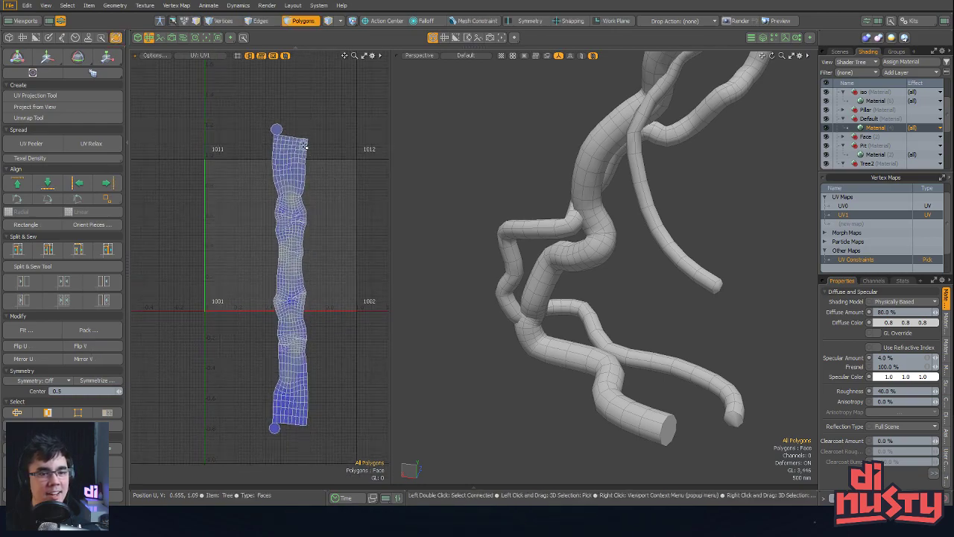
{"action": "key", "text": "2"}
{"action": "left_click", "coordinate": [326, 158]}
{"action": "key", "text": "3"}
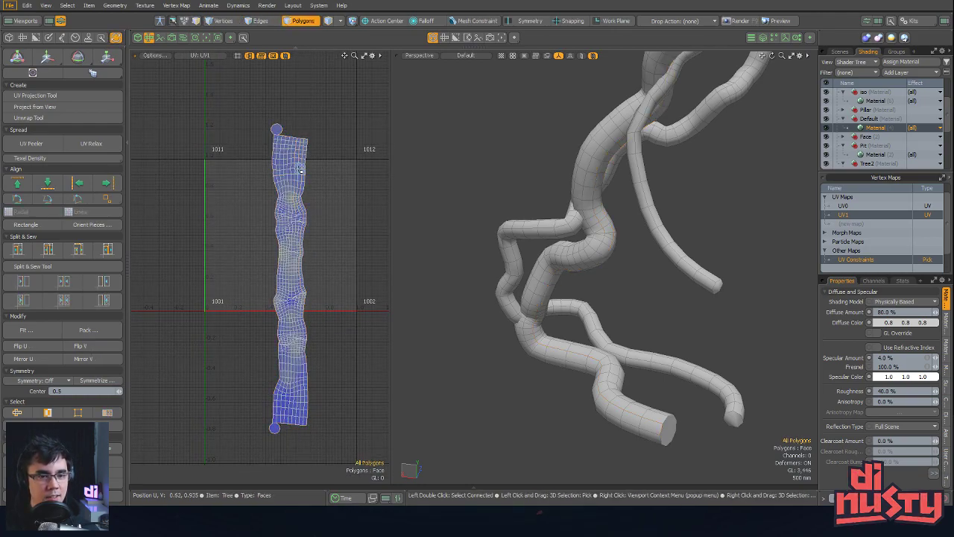
{"action": "double_click", "coordinate": [300, 170]}
{"action": "left_click_drag", "start_coordinate": [319, 206], "coordinate": [342, 207], "text": "ctrl+alt"}
{"action": "left_click_drag", "start_coordinate": [343, 207], "coordinate": [318, 201], "text": "alt+shift"}
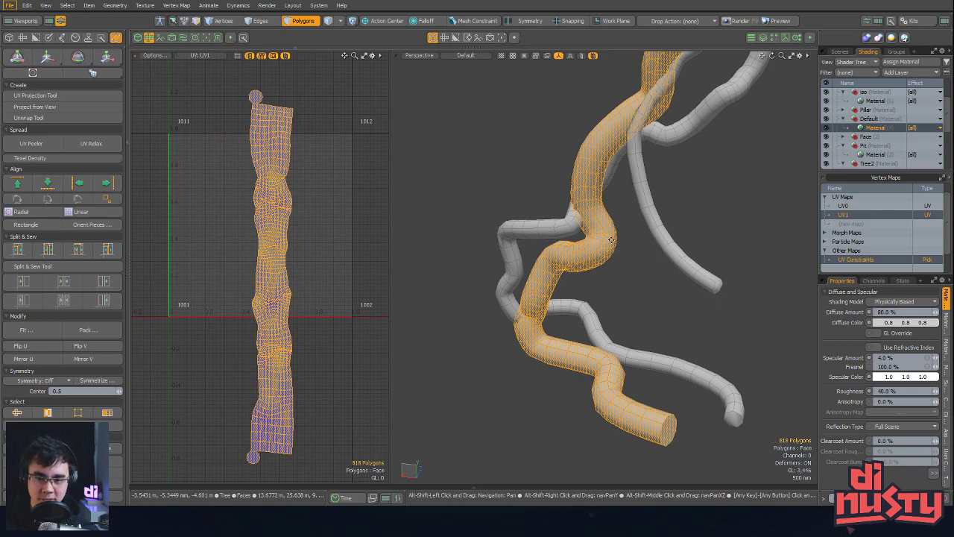
Select all connected polygons of the thin vine that runs along the main vine
{"action": "left_click_drag", "start_coordinate": [610, 237], "coordinate": [588, 245], "text": "ctrl+alt"}
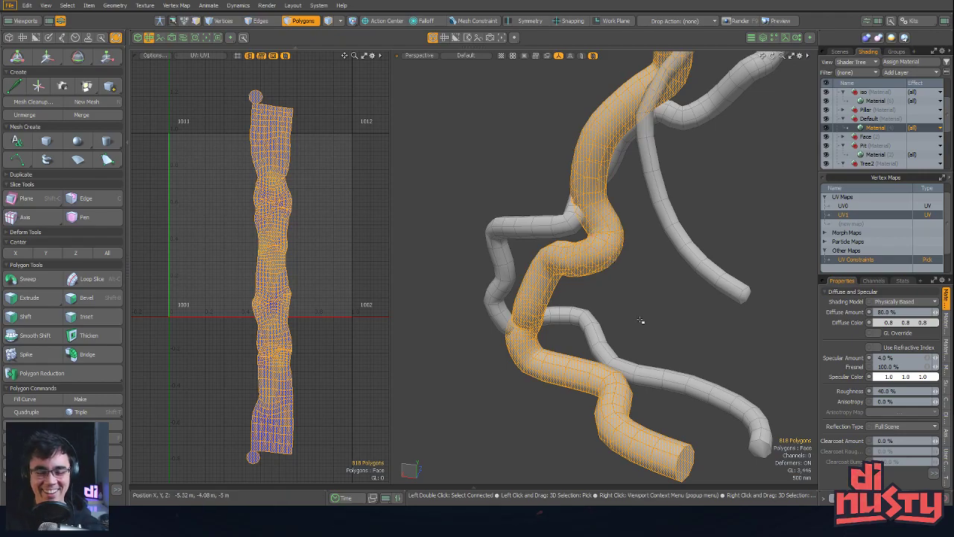
{"action": "left_click", "coordinate": [284, 201]}
{"action": "left_click_drag", "start_coordinate": [522, 299], "coordinate": [675, 242], "text": "alt"}
{"action": "mouse_move", "coordinate": [568, 261]}
{"action": "left_mouse_down"}
{"action": "mouse_move", "coordinate": [574, 256]}
{"action": "mouse_move", "coordinate": [508, 332]}
{"action": "left_mouse_up"}
{"action": "double_click", "coordinate": [573, 256]}
{"action": "left_click", "coordinate": [582, 298]}
{"action": "double_click", "coordinate": [605, 279]}
{"action": "left_click_drag", "start_coordinate": [605, 279], "coordinate": [649, 290], "text": "alt"}
{"action": "mouse_move", "coordinate": [649, 290]}
{"action": "left_mouse_down", "text": "alt+shift"}
{"action": "mouse_move", "coordinate": [611, 328]}
{"action": "mouse_move", "coordinate": [667, 179]}
{"action": "mouse_move", "coordinate": [633, 285]}
{"action": "left_mouse_up", "text": "alt+shift"}
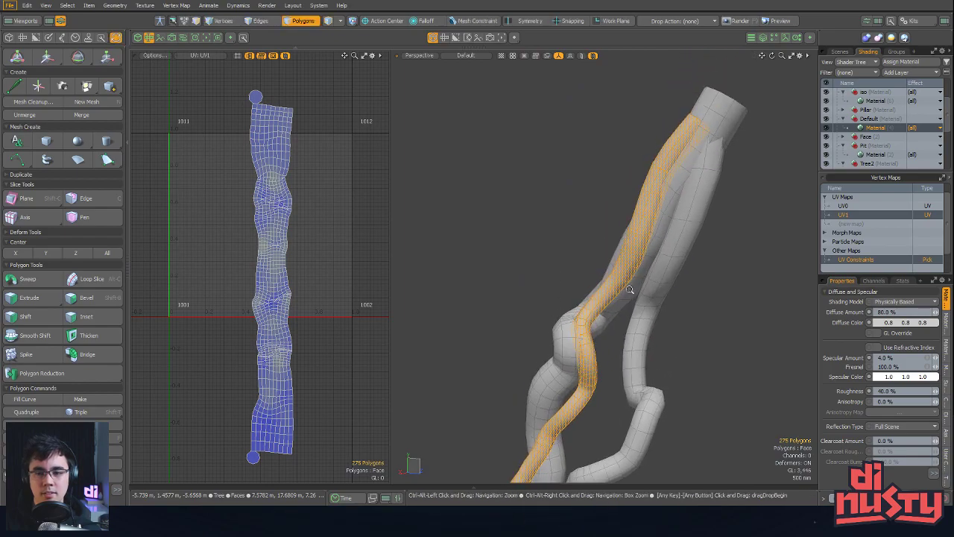
Select the lengthwise edge loop running along the thin vine as its seam
{"action": "key", "text": "2"}
{"action": "left_click", "coordinate": [654, 190]}
{"action": "double_click", "coordinate": [654, 189]}
{"action": "left_click_drag", "start_coordinate": [656, 191], "coordinate": [684, 221], "text": "alt"}
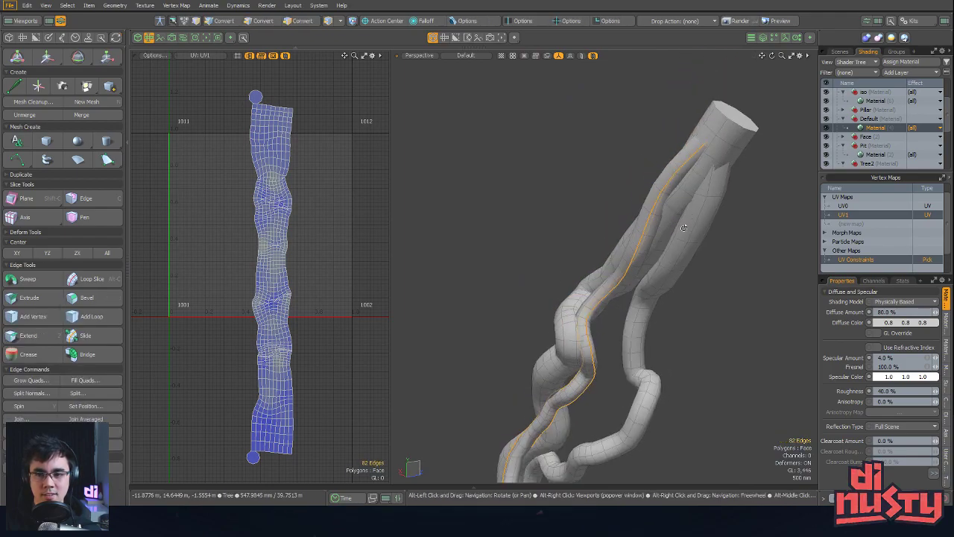
Select the whole main vine, try to hide the unselected geometry and unhide everything
{"action": "key", "text": "3"}
{"action": "double_click", "coordinate": [726, 134]}
{"action": "left_click_drag", "start_coordinate": [726, 135], "coordinate": [692, 202], "text": "alt"}
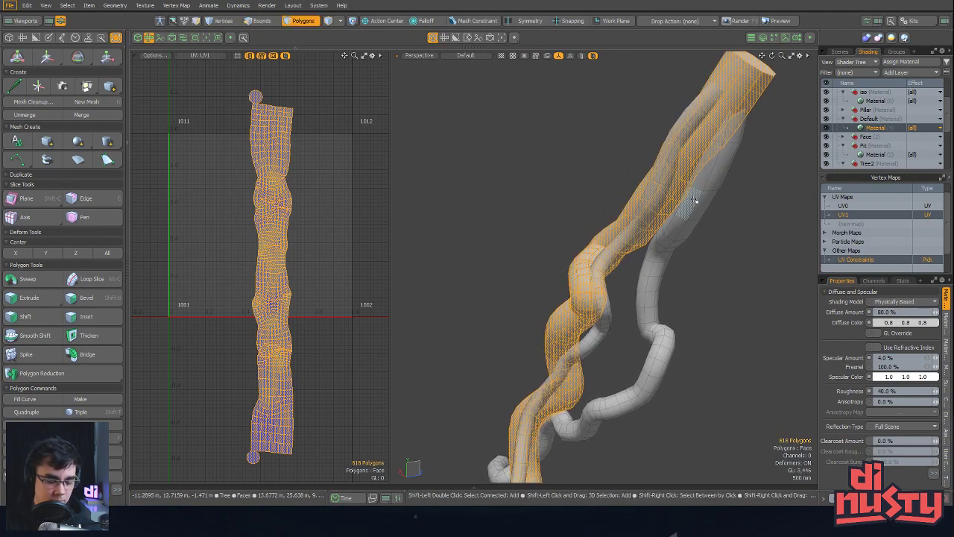
{"action": "key", "text": "shift+h"}
{"action": "key", "text": "u"}
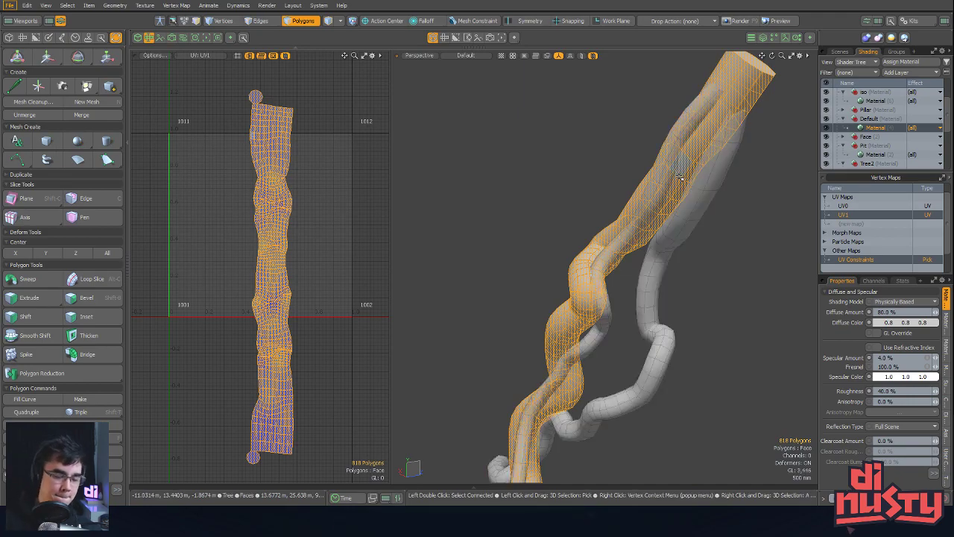
Hide the selected, already unwrapped trunk mesh and select a lengthwise edge loop along one of the remaining branches
{"action": "key", "text": "h"}
{"action": "double_click", "coordinate": [673, 155]}
{"action": "key", "text": "2"}
{"action": "left_click_drag", "start_coordinate": [698, 136], "coordinate": [699, 206], "text": "alt"}
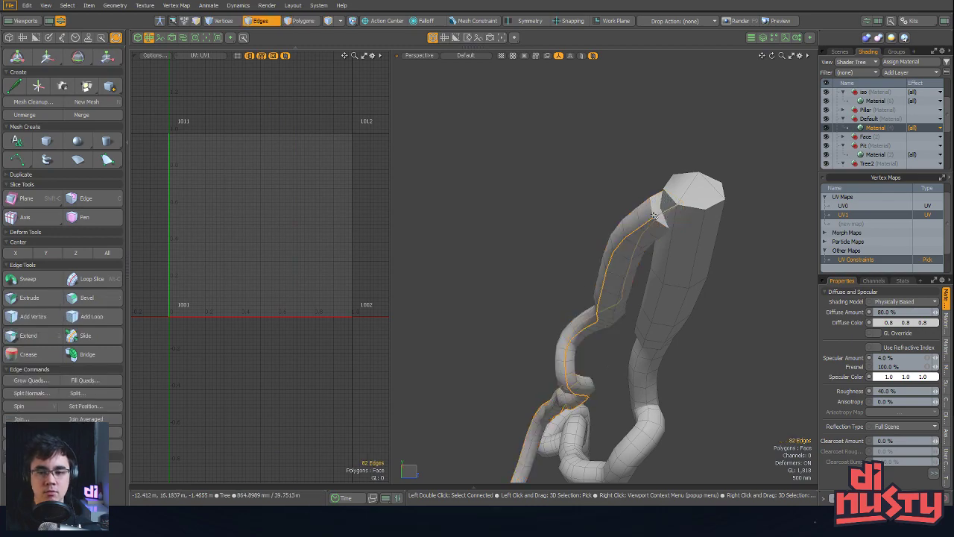
Try other lengthwise edge loops along the remaining branches as seam candidates
{"action": "left_click_drag", "start_coordinate": [654, 217], "coordinate": [716, 286], "text": "alt"}
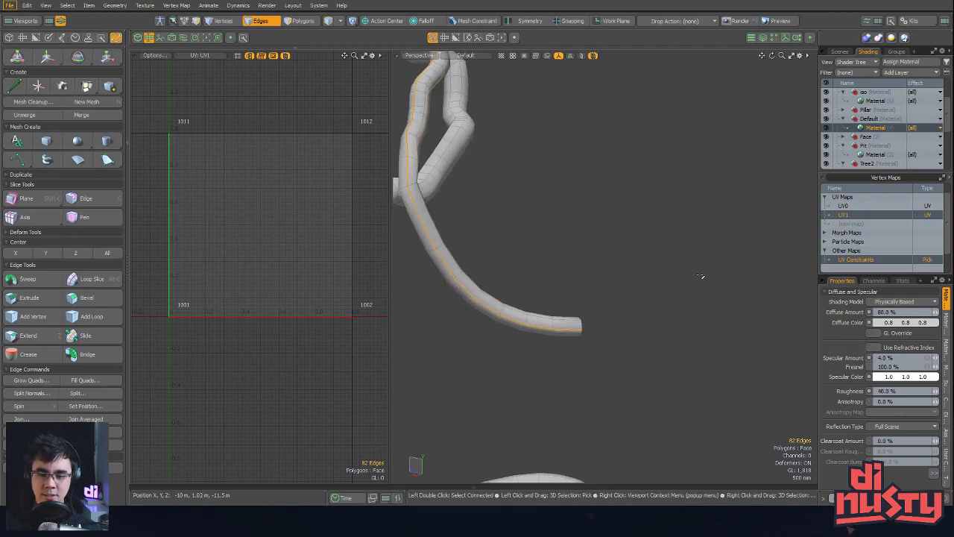
{"action": "middle_click_drag", "start_coordinate": [567, 340], "coordinate": [610, 321]}
{"action": "mouse_move", "coordinate": [626, 328]}
{"action": "left_mouse_down", "text": "alt"}
{"action": "mouse_move", "coordinate": [673, 343]}
{"action": "mouse_move", "coordinate": [674, 360]}
{"action": "mouse_move", "coordinate": [660, 390]}
{"action": "mouse_move", "coordinate": [590, 411]}
{"action": "left_mouse_up", "text": "alt"}
{"action": "double_click", "coordinate": [659, 377], "text": "shift"}
{"action": "left_click", "coordinate": [590, 410]}
{"action": "double_click", "coordinate": [602, 376]}
{"action": "left_click_drag", "start_coordinate": [651, 316], "coordinate": [752, 279], "text": "alt"}
{"action": "left_click_drag", "start_coordinate": [737, 149], "coordinate": [666, 340], "text": "alt"}
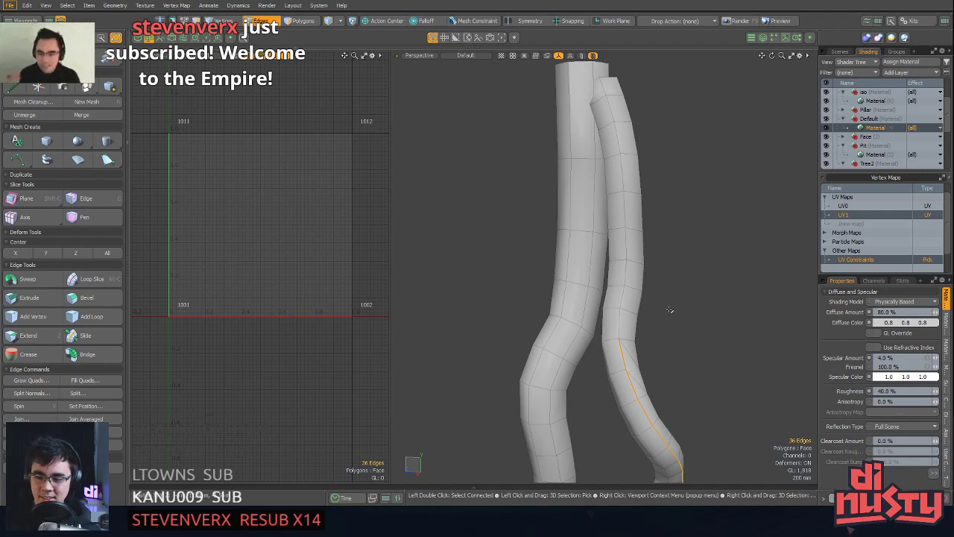
{"action": "left_click_drag", "start_coordinate": [651, 338], "coordinate": [601, 286], "text": "alt"}
{"action": "double_click", "coordinate": [600, 290], "text": "shift"}
{"action": "key", "text": "Escape"}
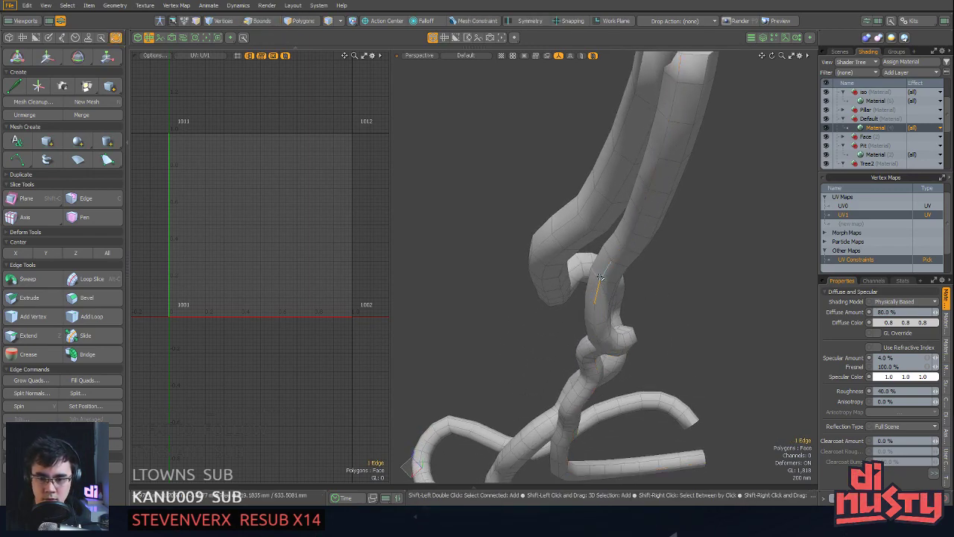
Select the lengthwise edge loop running down the thinner twisting branch from its upper end as the seam
{"action": "double_click", "coordinate": [601, 279]}
{"action": "left_click_drag", "start_coordinate": [600, 279], "coordinate": [587, 314], "text": "alt"}
{"action": "left_click_drag", "start_coordinate": [599, 264], "coordinate": [622, 247], "text": "alt+shift"}
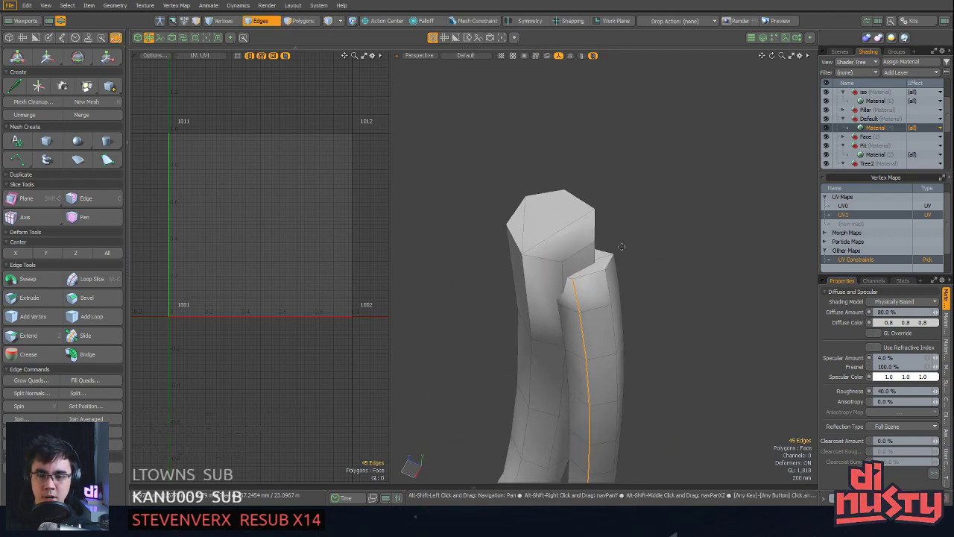
{"action": "key", "text": "3"}
{"action": "left_click", "coordinate": [608, 258]}
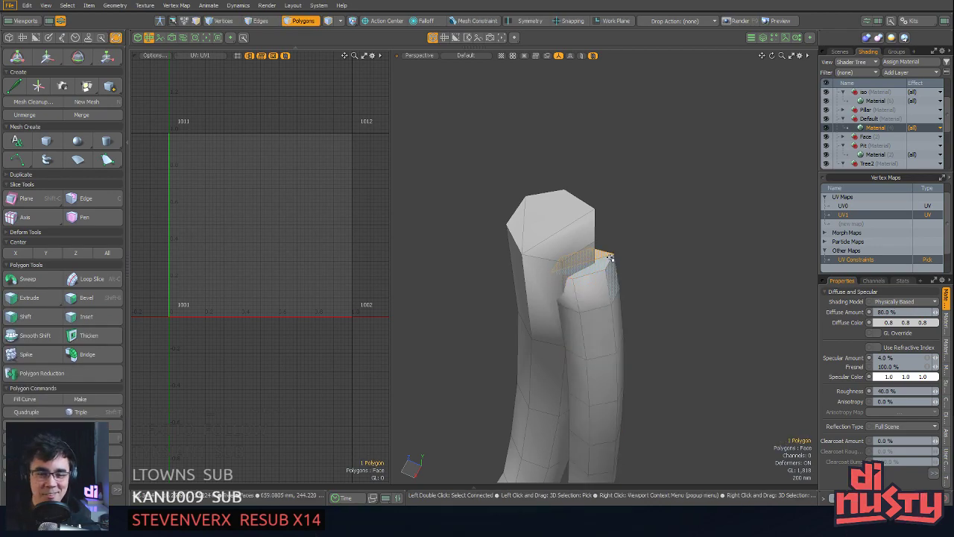
{"action": "left_click_drag", "start_coordinate": [620, 335], "coordinate": [651, 197], "text": "alt"}
{"action": "mouse_move", "coordinate": [627, 146]}
{"action": "left_mouse_down", "text": "alt+shift"}
{"action": "mouse_move", "coordinate": [622, 113]}
{"action": "mouse_move", "coordinate": [632, 140]}
{"action": "left_mouse_up", "text": "alt+shift"}
{"action": "key", "text": "2"}
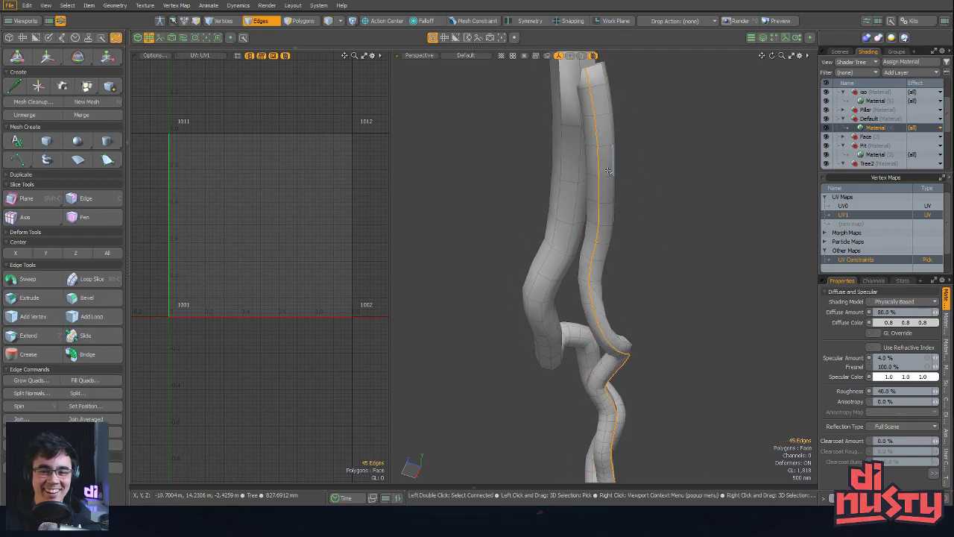
{"action": "left_click_drag", "start_coordinate": [600, 278], "coordinate": [606, 216], "text": "alt+shift"}
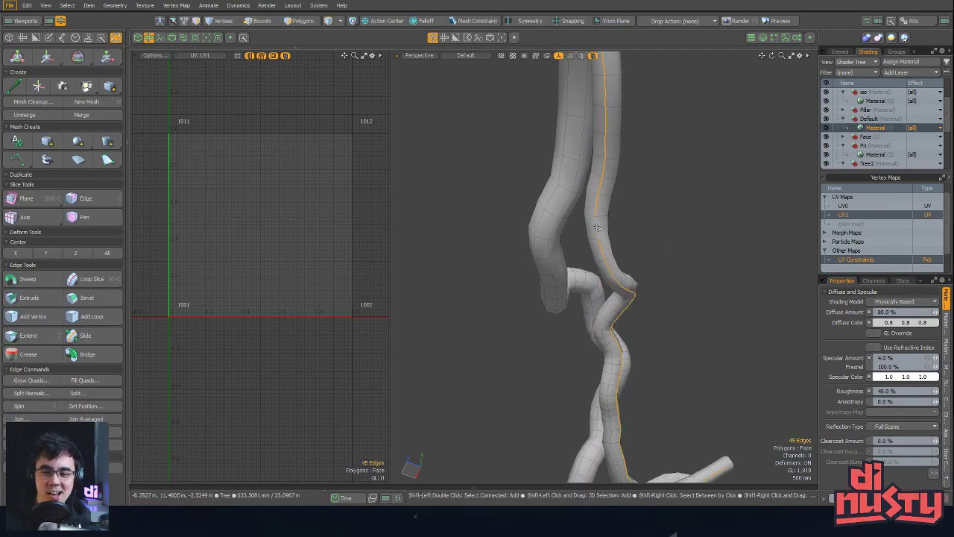
Add the edges around the branch's upper end cap to the seam selection, leaving one cap edge unselected as a hinge
{"action": "left_click_drag", "start_coordinate": [600, 250], "coordinate": [679, 322], "text": "alt"}
{"action": "left_click", "coordinate": [633, 294], "text": "shift"}
{"action": "key", "text": "3"}
{"action": "double_click", "coordinate": [696, 303]}
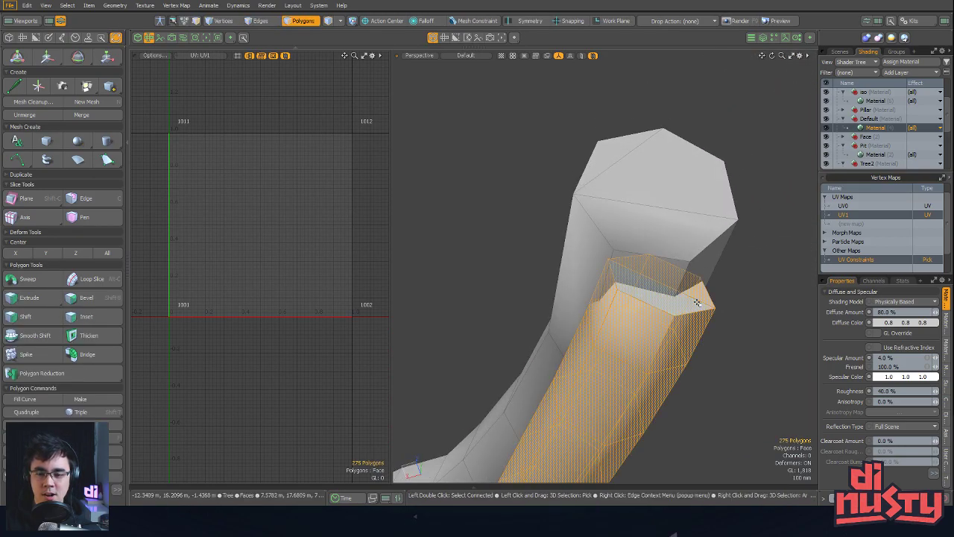
{"action": "key", "text": "2"}
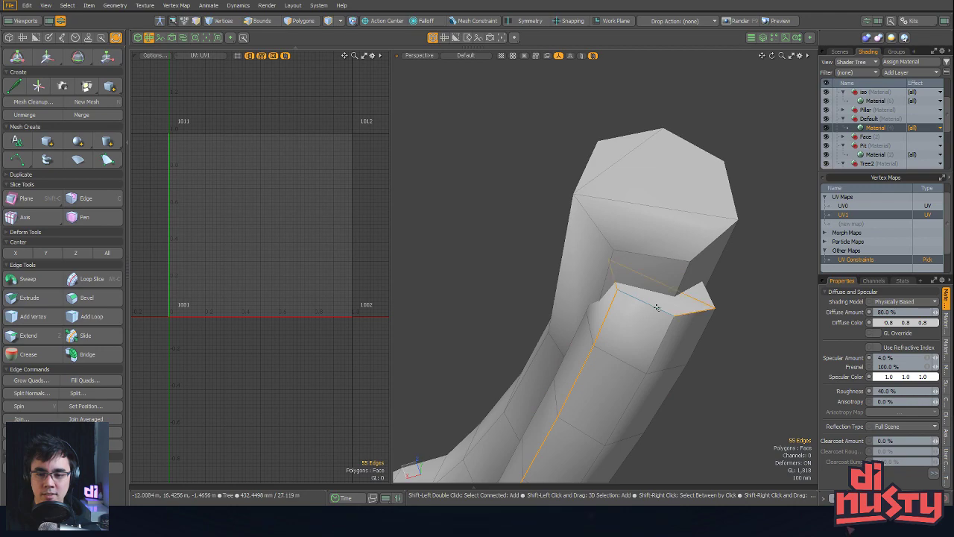
{"action": "left_click", "coordinate": [705, 293], "text": "ctrl"}
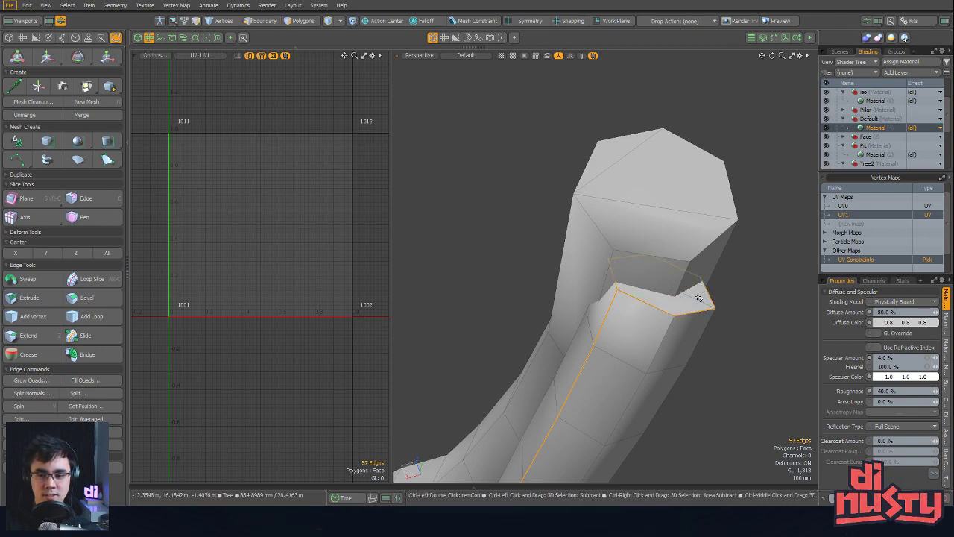
{"action": "left_click", "coordinate": [699, 297], "text": "ctrl"}
Unwrap the branch into UV map UV1 along the selected seam edges with the Unwrap Tool
{"action": "scroll", "coordinate": [708, 310], "scroll_direction": "down", "scroll_amount": 6}
{"action": "left_click_drag", "start_coordinate": [651, 314], "coordinate": [438, 302], "text": "alt+shift"}
{"action": "left_click", "coordinate": [116, 37]}
{"action": "left_click_drag", "start_coordinate": [224, 143], "coordinate": [228, 139], "text": "alt+shift"}
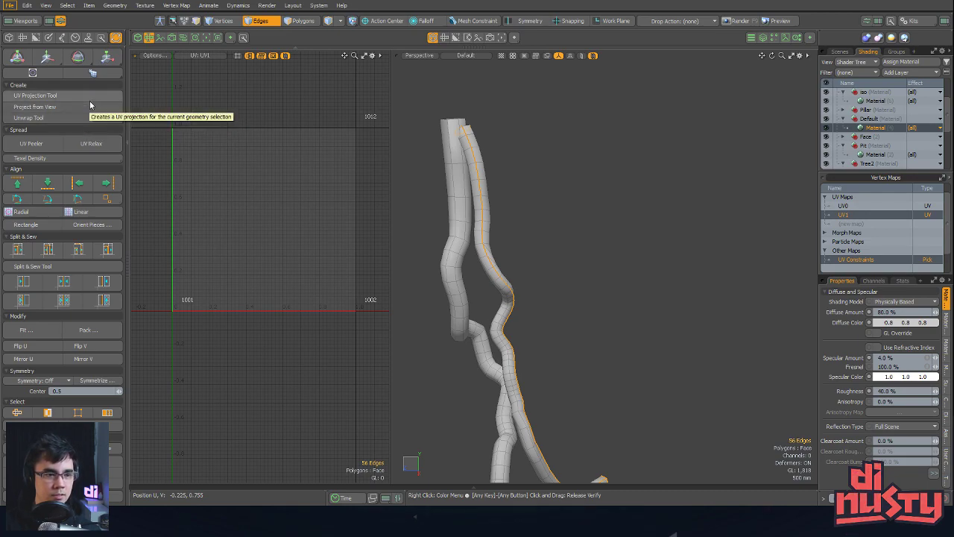
{"action": "left_click_drag", "start_coordinate": [313, 157], "coordinate": [291, 170], "text": "alt"}
{"action": "left_click", "coordinate": [84, 121]}
{"action": "left_click", "coordinate": [307, 234]}
{"action": "scroll", "coordinate": [309, 236], "scroll_direction": "up", "scroll_amount": 4}
{"action": "left_click_drag", "start_coordinate": [329, 335], "coordinate": [335, 287], "text": "alt+shift"}
Rotate the branch's new UV island so that it stands vertically
{"action": "key", "text": "3"}
{"action": "scroll", "coordinate": [360, 256], "scroll_direction": "down", "scroll_amount": 2}
{"action": "left_click_drag", "start_coordinate": [360, 257], "coordinate": [392, 310], "text": "alt+shift"}
{"action": "key", "text": "e"}
{"action": "left_click_drag", "start_coordinate": [254, 179], "coordinate": [310, 160]}
{"action": "key", "text": "q"}
Start UV Relax on the branch's UV island and set its mode to Conformal
{"action": "left_click", "coordinate": [90, 144]}
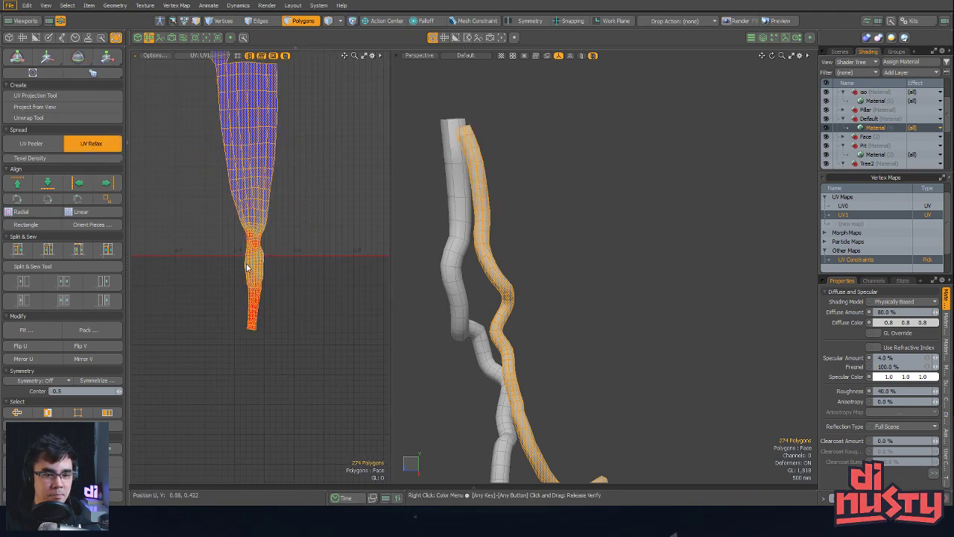
{"action": "left_click_drag", "start_coordinate": [244, 319], "coordinate": [242, 242], "text": "alt+shift"}
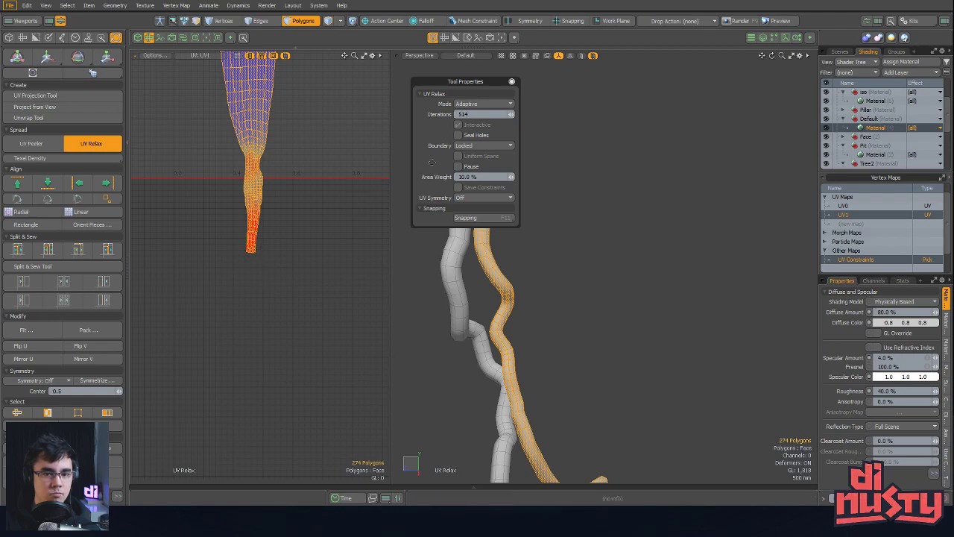
{"action": "left_click", "coordinate": [478, 106]}
{"action": "left_click", "coordinate": [478, 113]}
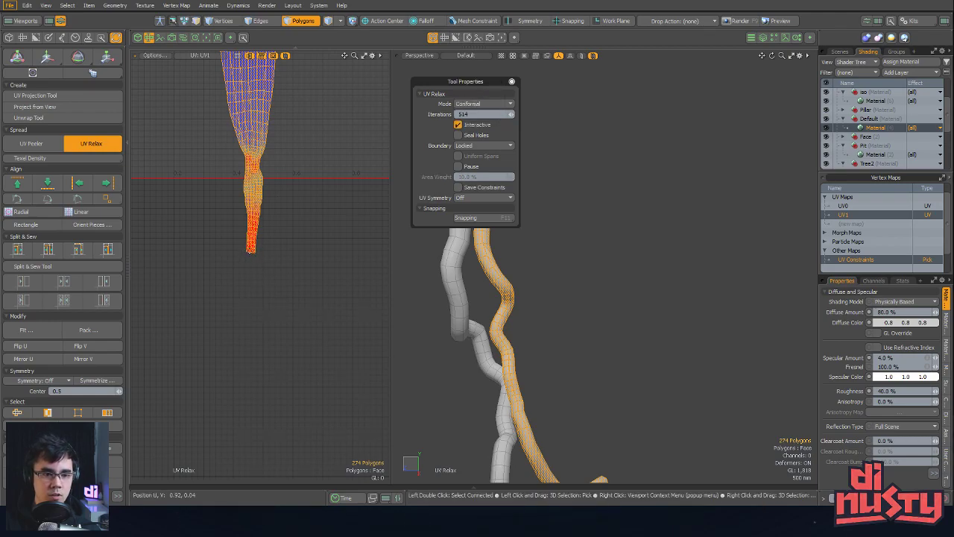
Pin the UV island near its upper end, at its narrow waist and at its lower end
{"action": "left_click_drag", "start_coordinate": [250, 249], "coordinate": [266, 316], "text": "alt+shift"}
{"action": "left_click", "coordinate": [268, 225]}
{"action": "left_click_drag", "start_coordinate": [270, 225], "coordinate": [272, 276], "text": "alt+shift"}
{"action": "left_click", "coordinate": [263, 108]}
{"action": "left_click_drag", "start_coordinate": [306, 243], "coordinate": [293, 175], "text": "alt+shift"}
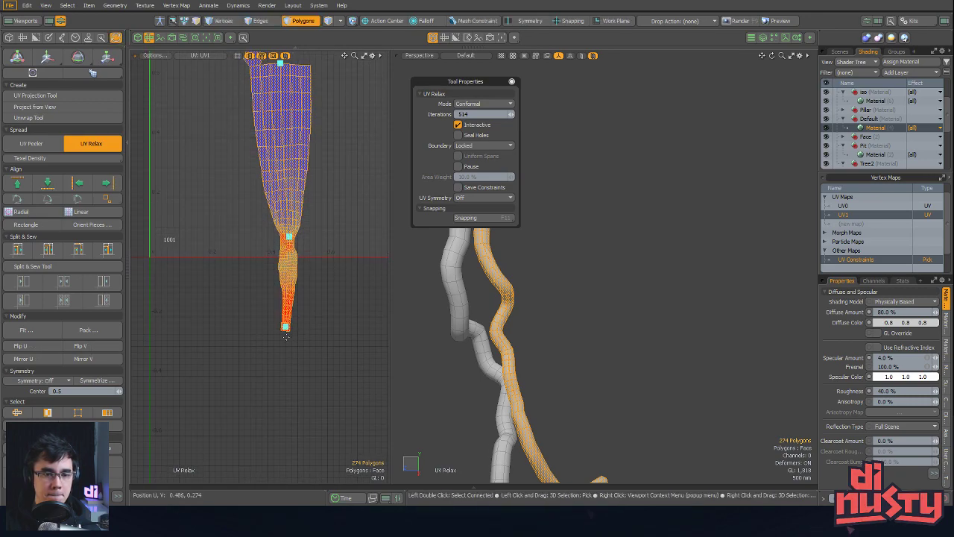
{"action": "left_click_drag", "start_coordinate": [285, 434], "coordinate": [288, 293]}
{"action": "scroll", "coordinate": [320, 222], "scroll_direction": "up", "scroll_amount": 3}
{"action": "left_click_drag", "start_coordinate": [321, 223], "coordinate": [330, 199], "text": "alt+shift"}
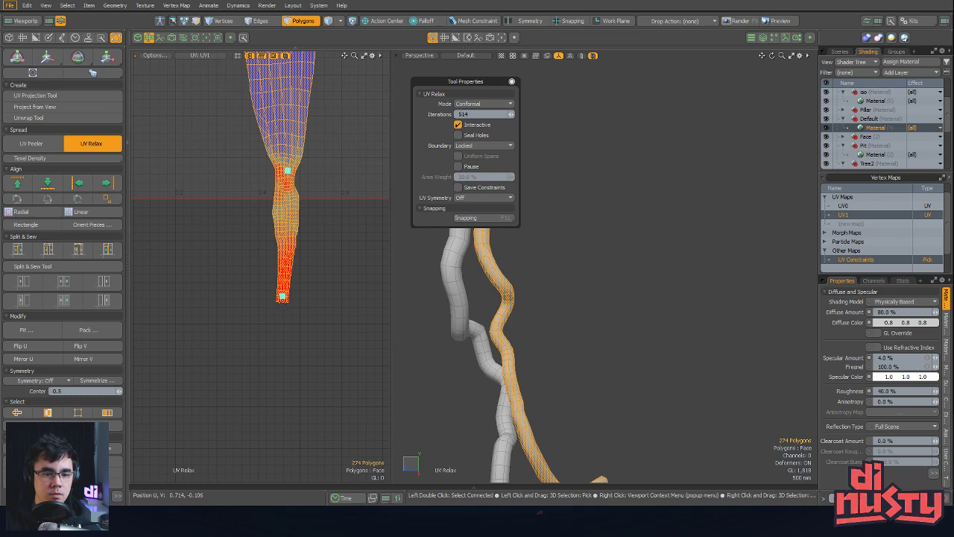
Set the UV Relax boundary to Smooth
{"action": "left_click", "coordinate": [278, 342], "text": "ctrl"}
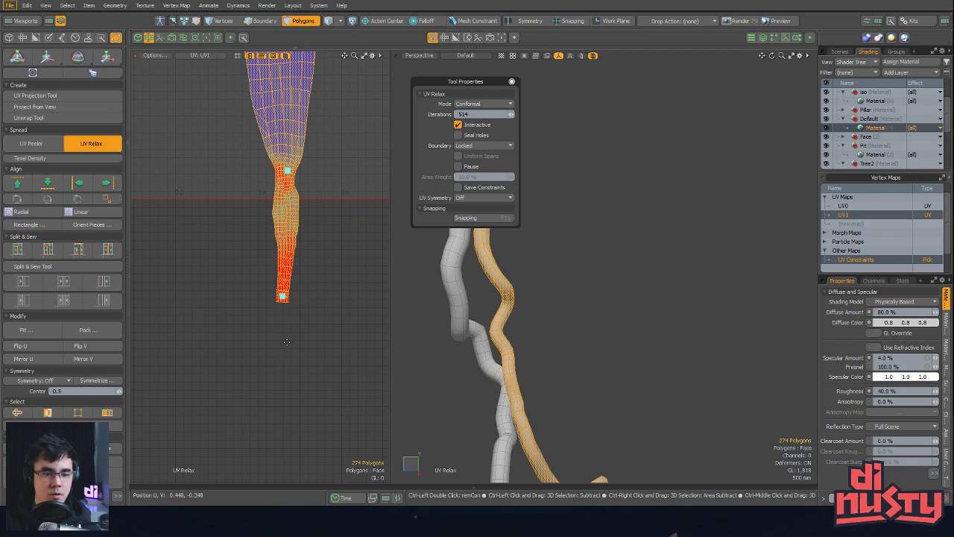
{"action": "left_click", "coordinate": [482, 146]}
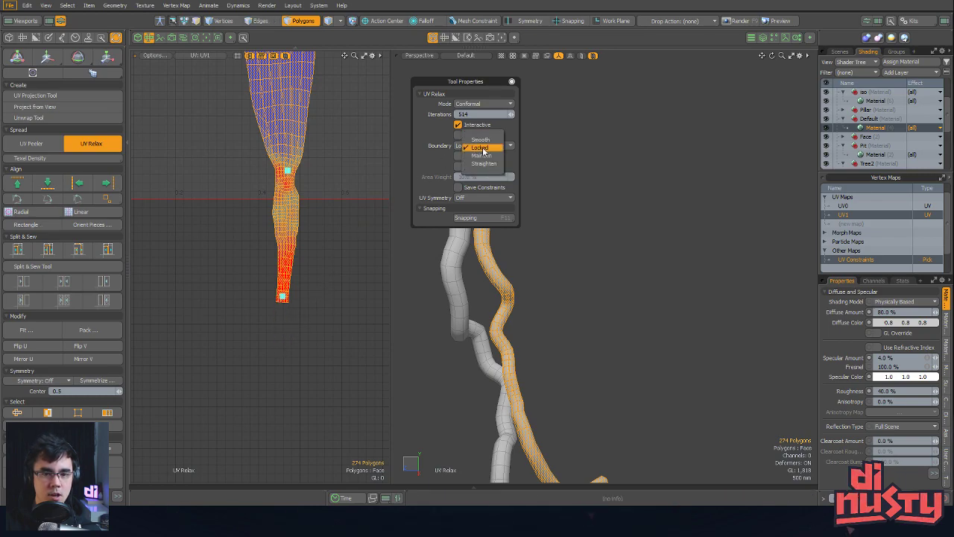
{"action": "left_click", "coordinate": [485, 140]}
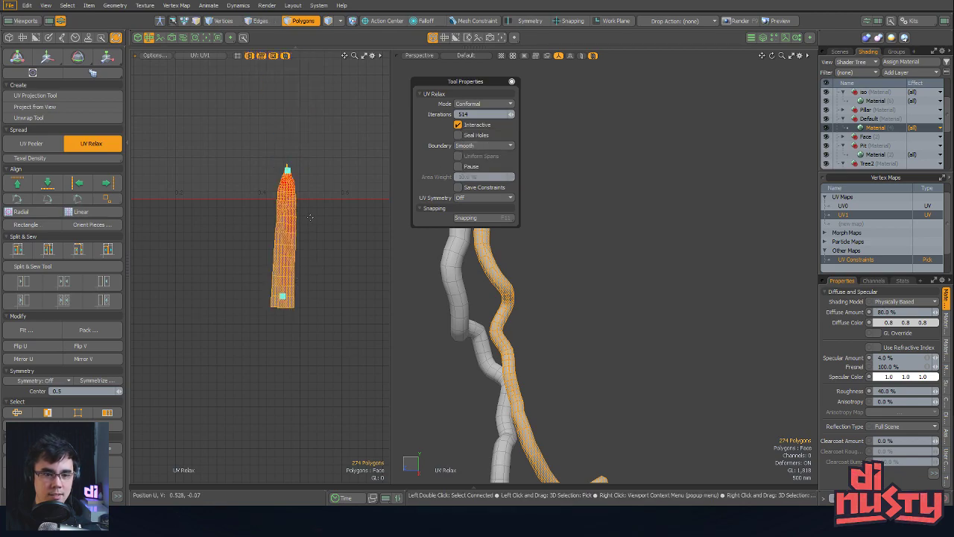
Try the Maintain and Straighten boundary options of UV Relax before returning to Smooth
{"action": "left_click", "coordinate": [482, 146]}
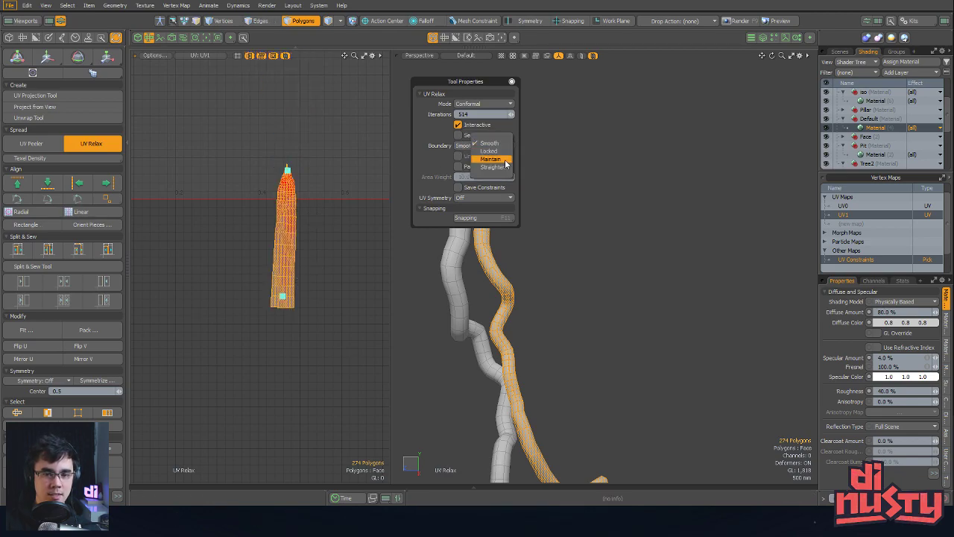
{"action": "left_click", "coordinate": [505, 164]}
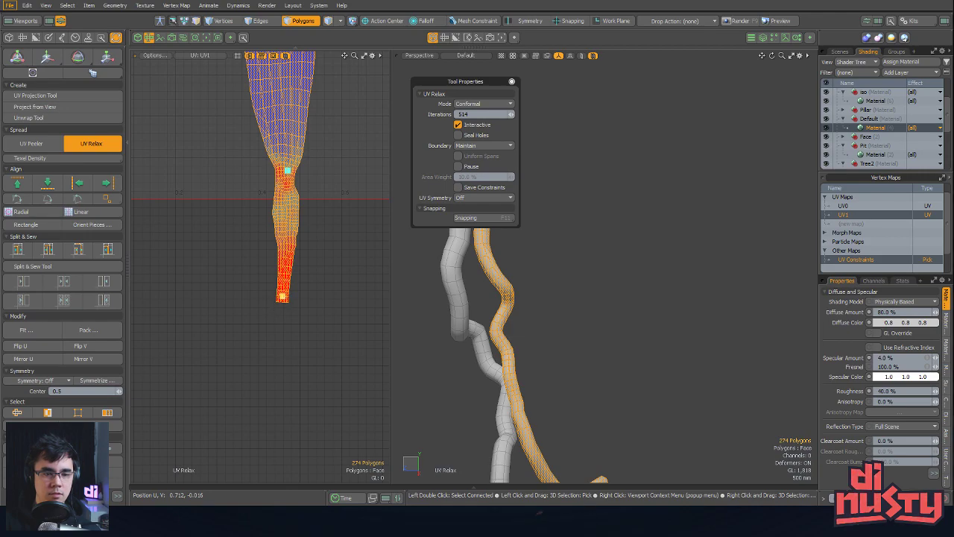
{"action": "left_click_drag", "start_coordinate": [278, 366], "coordinate": [282, 297]}
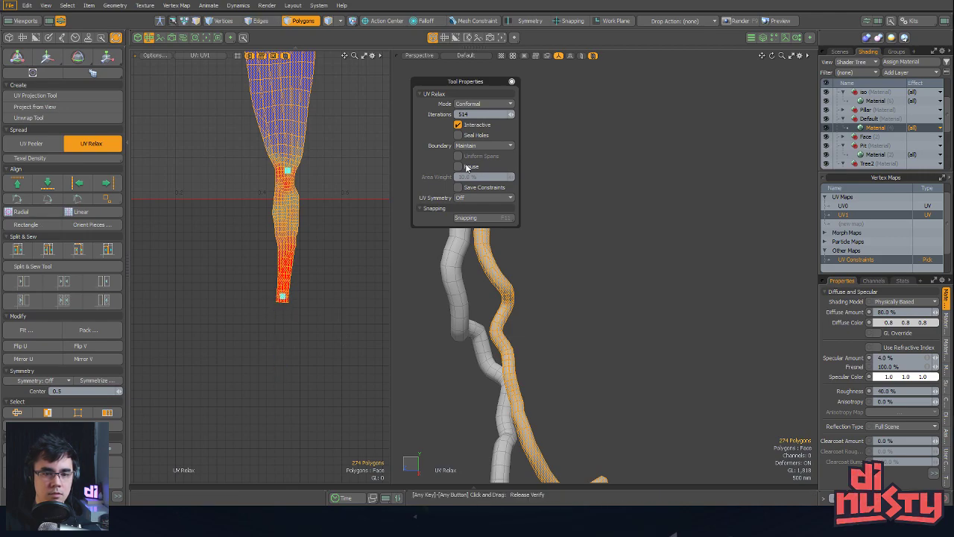
{"action": "left_click", "coordinate": [485, 145]}
{"action": "left_click", "coordinate": [489, 154]}
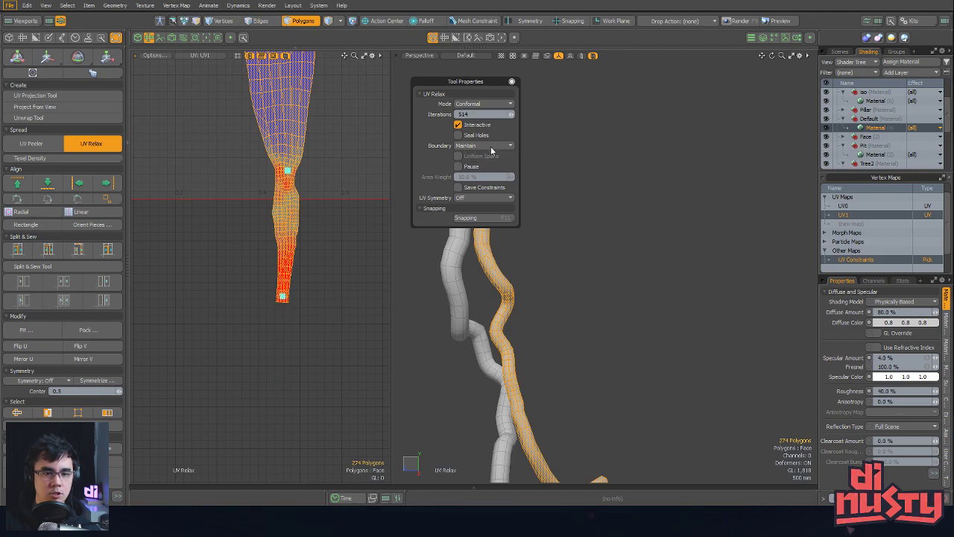
{"action": "left_click", "coordinate": [485, 145]}
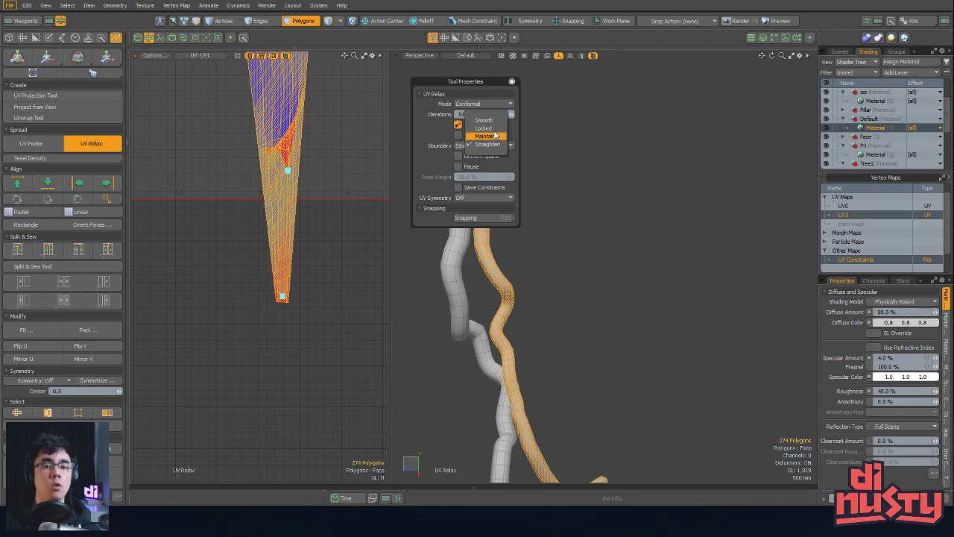
{"action": "left_click", "coordinate": [496, 121]}
Pull the pin at the compressed tip of the island far upward to stretch out its upper part
{"action": "left_click_drag", "start_coordinate": [305, 169], "coordinate": [315, 225], "text": "alt"}
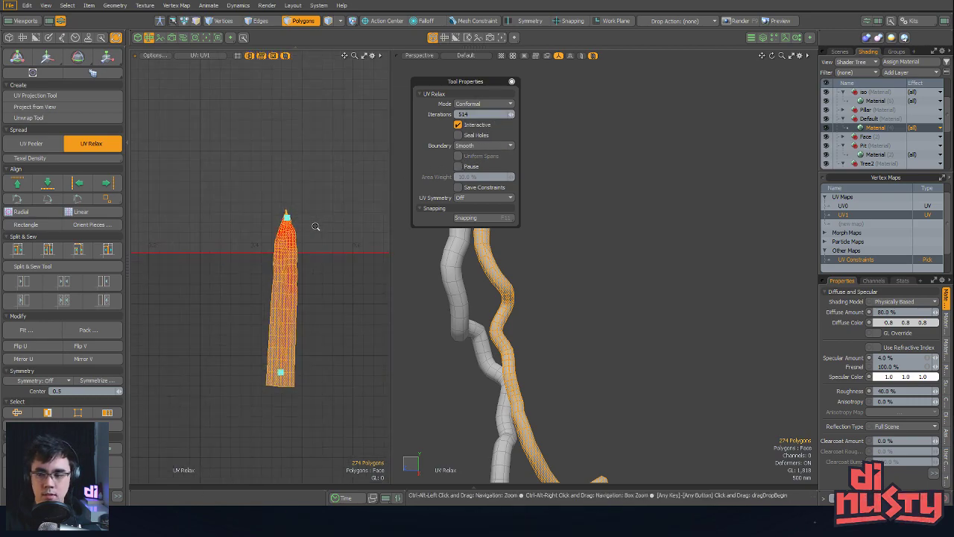
{"action": "left_click_drag", "start_coordinate": [333, 284], "coordinate": [289, 366], "text": "alt+shift"}
{"action": "scroll", "coordinate": [291, 326], "scroll_direction": "up", "scroll_amount": 3}
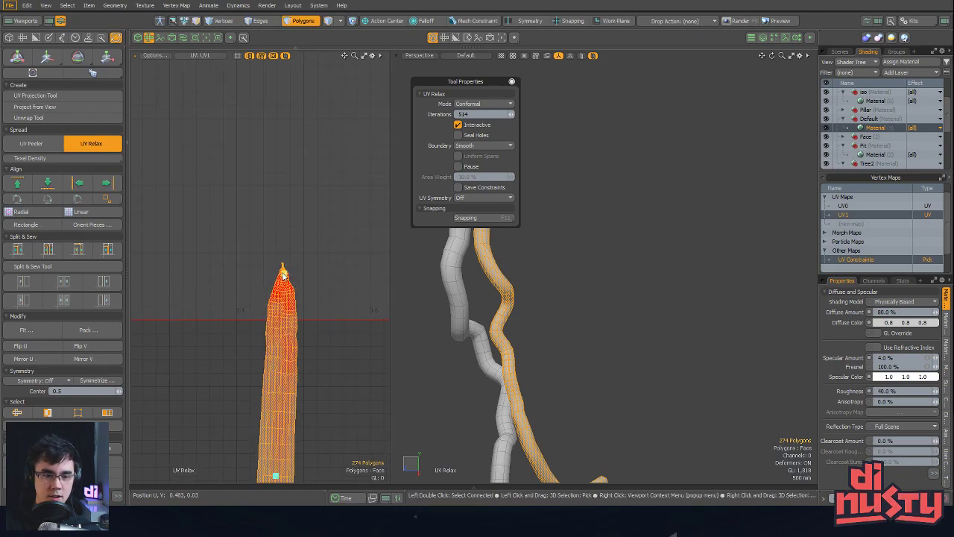
{"action": "left_click_drag", "start_coordinate": [284, 272], "coordinate": [417, 356], "text": "ctrl+alt"}
{"action": "left_click_drag", "start_coordinate": [286, 268], "coordinate": [296, 125]}
{"action": "left_click_drag", "start_coordinate": [296, 126], "coordinate": [156, 161], "text": "ctrl+alt"}
{"action": "left_click_drag", "start_coordinate": [247, 194], "coordinate": [236, 281], "text": "alt+shift"}
{"action": "left_click_drag", "start_coordinate": [286, 216], "coordinate": [292, 86]}
Add another pin in the island's middle section and pull the lowest pin downward to lengthen the island
{"action": "left_click_drag", "start_coordinate": [286, 250], "coordinate": [276, 277]}
{"action": "mouse_move", "coordinate": [287, 94]}
{"action": "left_mouse_down", "text": "alt+shift"}
{"action": "mouse_move", "coordinate": [292, 168]}
{"action": "mouse_move", "coordinate": [292, 84]}
{"action": "left_mouse_up", "text": "alt+shift"}
{"action": "scroll", "coordinate": [293, 119], "scroll_direction": "down", "scroll_amount": 3}
{"action": "left_click_drag", "start_coordinate": [303, 320], "coordinate": [311, 214], "text": "alt+shift"}
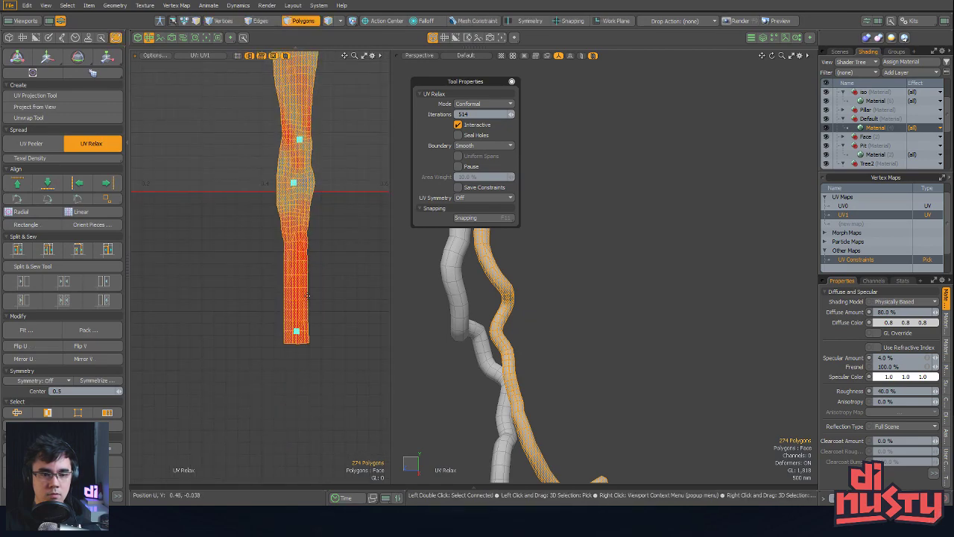
{"action": "left_click_drag", "start_coordinate": [296, 341], "coordinate": [295, 419]}
Shift the upper-end and waist pins slightly to even out the stretching, and end UV Relax
{"action": "left_click_drag", "start_coordinate": [309, 155], "coordinate": [296, 276], "text": "alt+shift"}
{"action": "left_click_drag", "start_coordinate": [301, 127], "coordinate": [300, 103]}
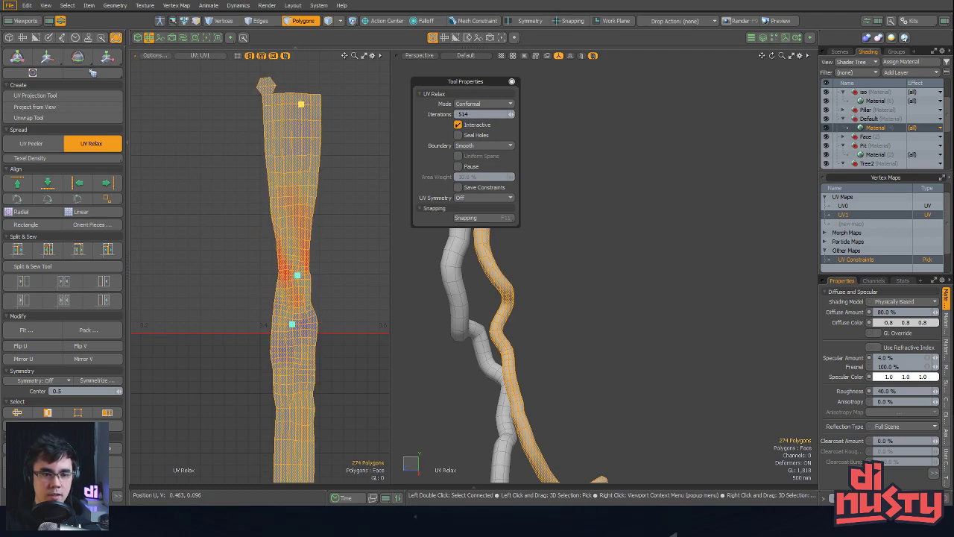
{"action": "left_click_drag", "start_coordinate": [276, 185], "coordinate": [291, 219], "text": "alt+shift"}
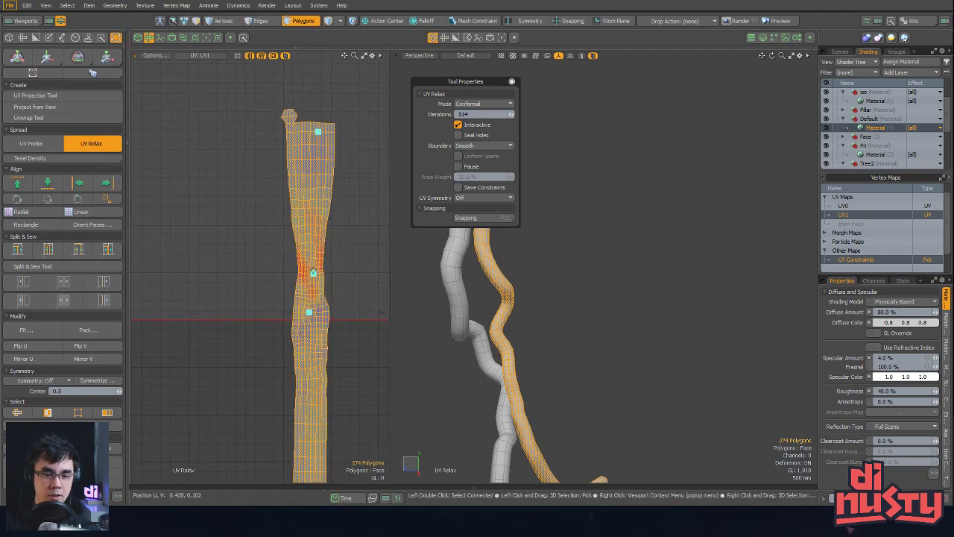
{"action": "left_click_drag", "start_coordinate": [314, 273], "coordinate": [313, 267]}
{"action": "left_click_drag", "start_coordinate": [343, 320], "coordinate": [292, 290], "text": "alt+shift"}
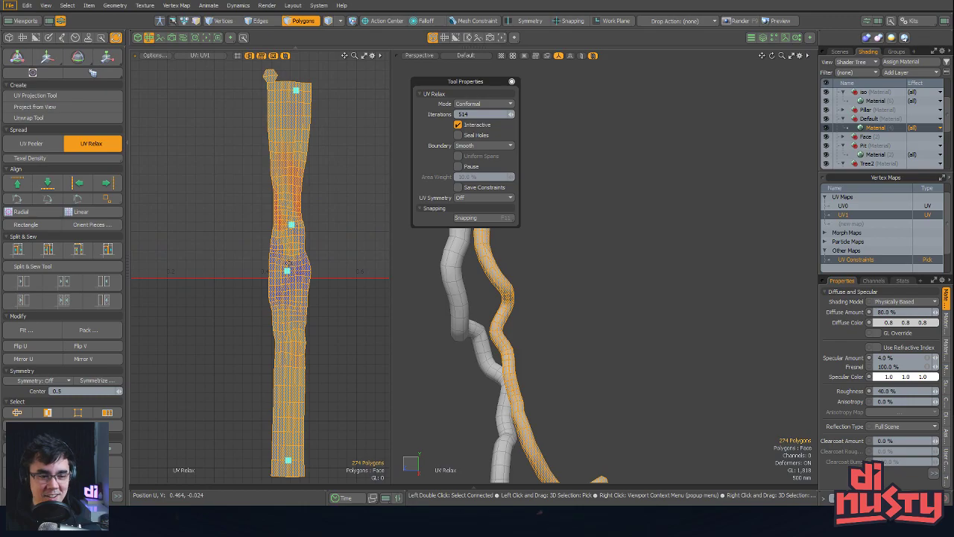
{"action": "left_click_drag", "start_coordinate": [288, 274], "coordinate": [298, 368], "text": "alt+shift"}
{"action": "scroll", "coordinate": [316, 282], "scroll_direction": "up", "scroll_amount": 2}
{"action": "left_click_drag", "start_coordinate": [280, 205], "coordinate": [288, 229], "text": "alt+shift"}
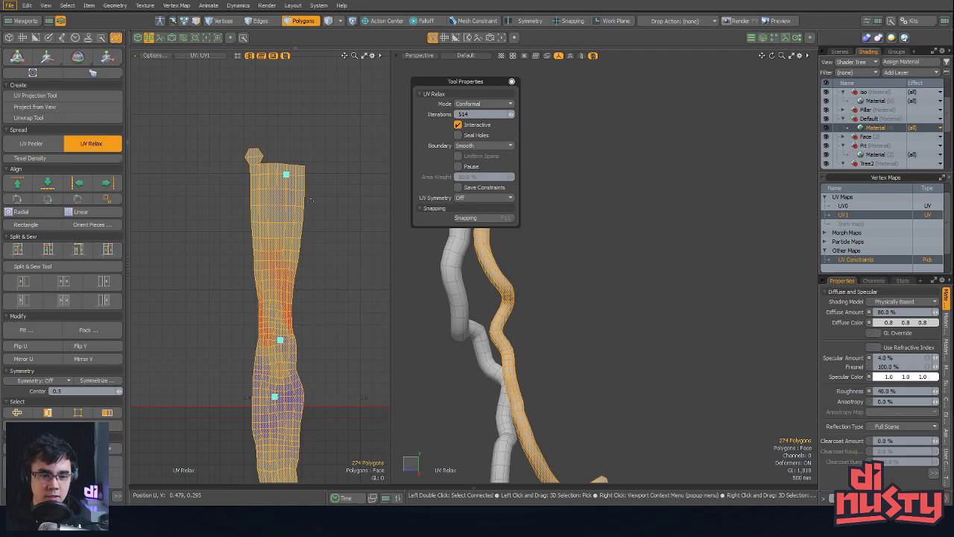
{"action": "left_click_drag", "start_coordinate": [311, 232], "coordinate": [308, 179], "text": "alt+shift"}
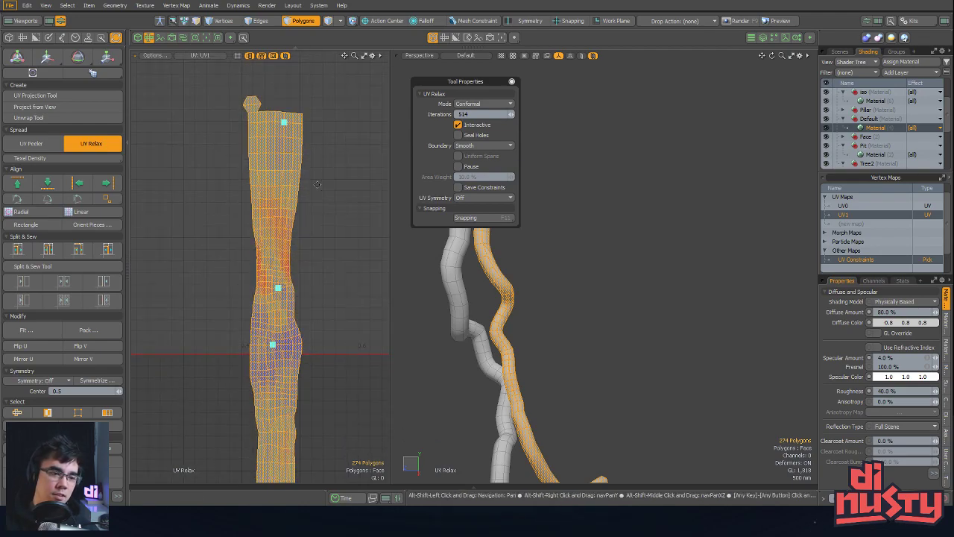
{"action": "left_click", "coordinate": [96, 143]}
Examine the relaxed island's distortion colours around its narrow waist, picking a few polygons there to locate them on the branch
{"action": "left_click_drag", "start_coordinate": [305, 223], "coordinate": [293, 176], "text": "alt+shift"}
{"action": "left_click_drag", "start_coordinate": [294, 176], "coordinate": [301, 176], "text": "ctrl+alt"}
{"action": "left_click_drag", "start_coordinate": [258, 203], "coordinate": [275, 230]}
{"action": "mouse_move", "coordinate": [311, 251]}
{"action": "left_mouse_down", "text": "ctrl+alt"}
{"action": "mouse_move", "coordinate": [295, 252]}
{"action": "mouse_move", "coordinate": [281, 156]}
{"action": "left_mouse_up", "text": "ctrl+alt"}
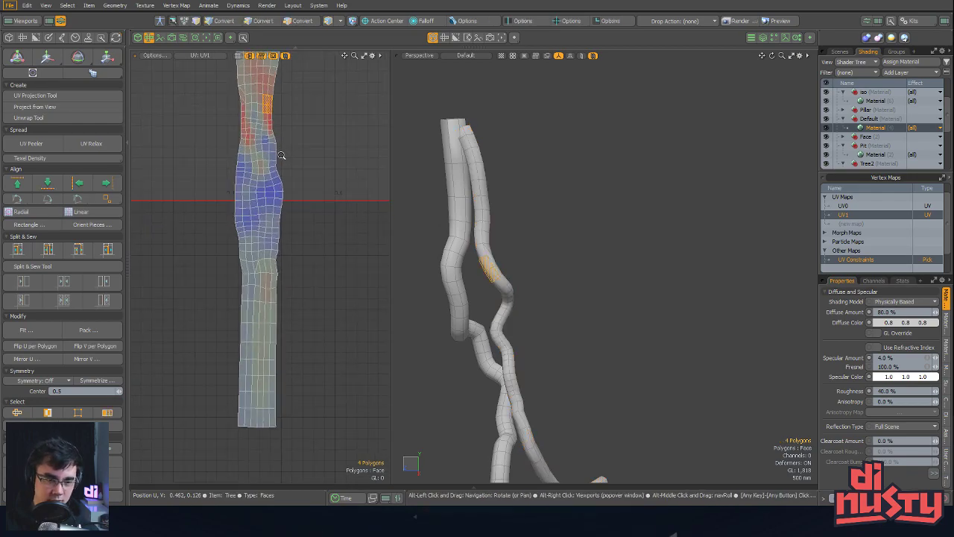
{"action": "key", "text": "2"}
{"action": "key", "text": "1"}
{"action": "left_click_drag", "start_coordinate": [298, 239], "coordinate": [336, 260], "text": "alt+shift"}
{"action": "key", "text": "3"}
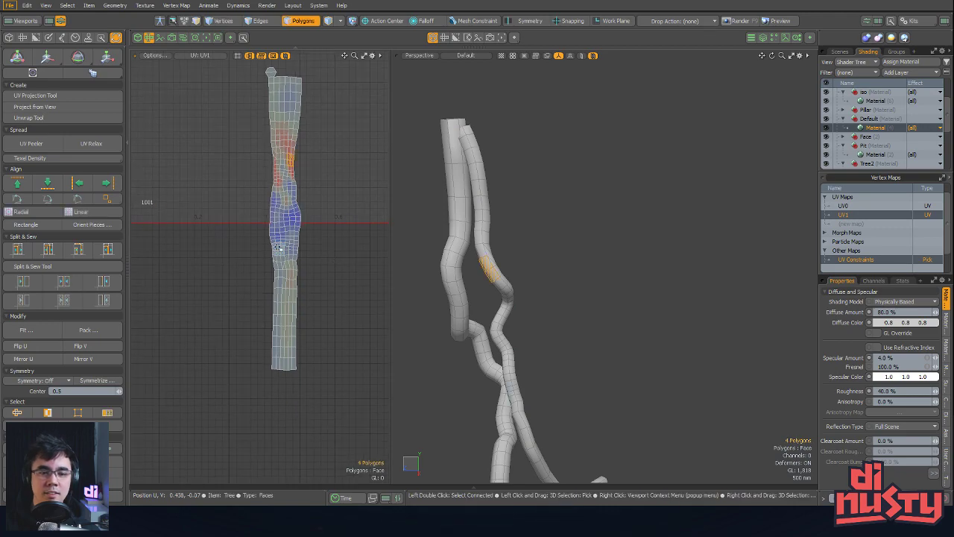
Select all connected polygons of the finished branch and hide it from the 3D and UV views
{"action": "double_click", "coordinate": [296, 258]}
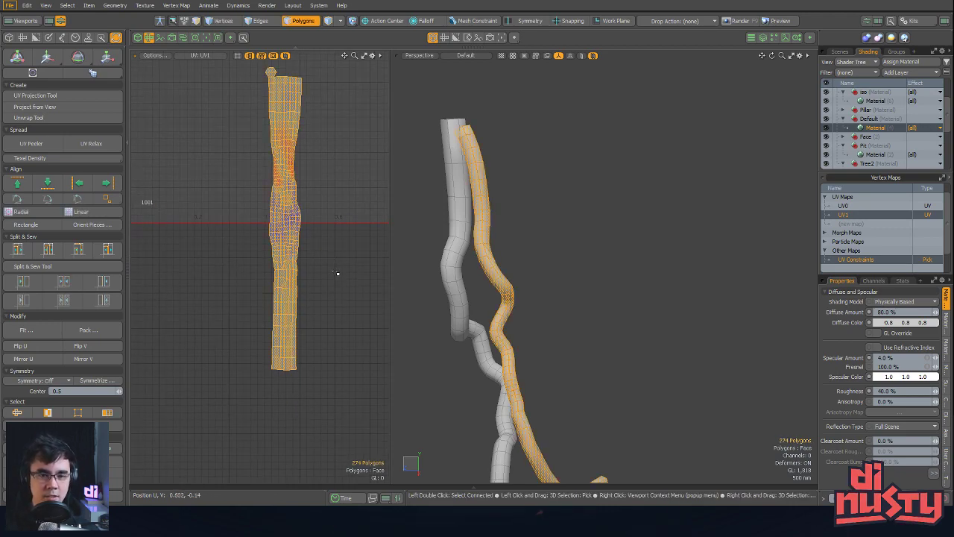
{"action": "double_click", "coordinate": [296, 233]}
{"action": "left_click_drag", "start_coordinate": [319, 233], "coordinate": [346, 287], "text": "alt+shift"}
{"action": "left_click_drag", "start_coordinate": [319, 62], "coordinate": [327, 161], "text": "alt+shift"}
{"action": "left_click_drag", "start_coordinate": [330, 335], "coordinate": [297, 323], "text": "alt+shift"}
{"action": "left_click", "coordinate": [347, 290]}
{"action": "left_click_drag", "start_coordinate": [514, 310], "coordinate": [454, 297], "text": "alt"}
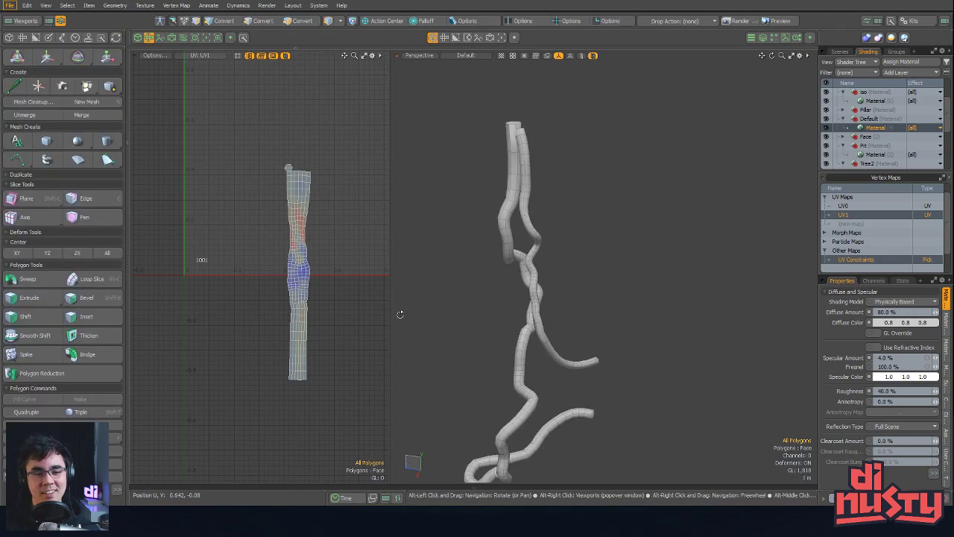
{"action": "left_click_drag", "start_coordinate": [328, 322], "coordinate": [311, 306], "text": "alt+shift"}
{"action": "left_click_drag", "start_coordinate": [538, 333], "coordinate": [464, 328], "text": "ctrl+alt"}
{"action": "double_click", "coordinate": [504, 325]}
{"action": "double_click", "coordinate": [523, 320]}
{"action": "key", "text": "h"}
Isolate the remaining unwrapped branch with all of its connected polygons selected
{"action": "double_click", "coordinate": [512, 316]}
{"action": "left_click", "coordinate": [512, 315]}
{"action": "double_click", "coordinate": [515, 314]}
{"action": "left_click_drag", "start_coordinate": [520, 310], "coordinate": [590, 358], "text": "alt+shift"}
{"action": "left_click_drag", "start_coordinate": [589, 358], "coordinate": [538, 363], "text": "alt+shift"}
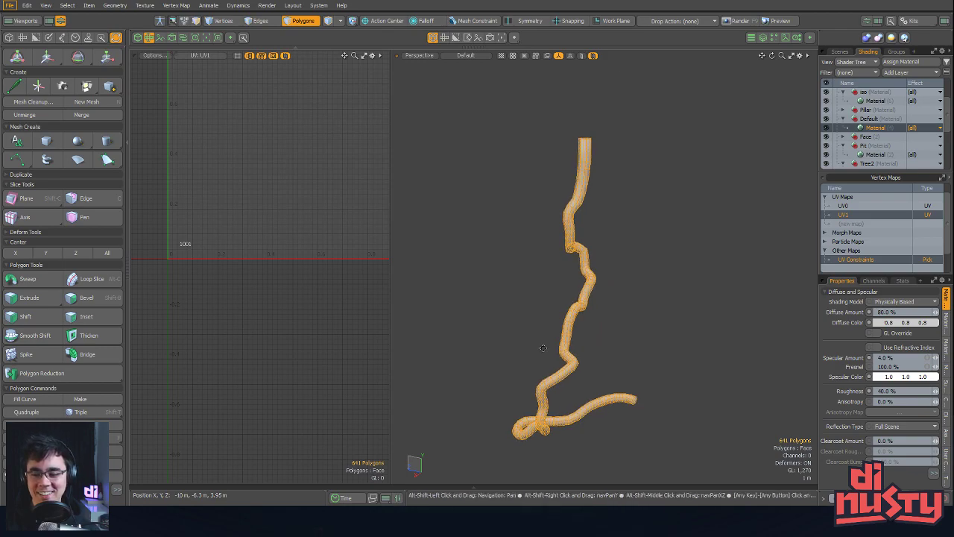
{"action": "key", "text": "alt"}
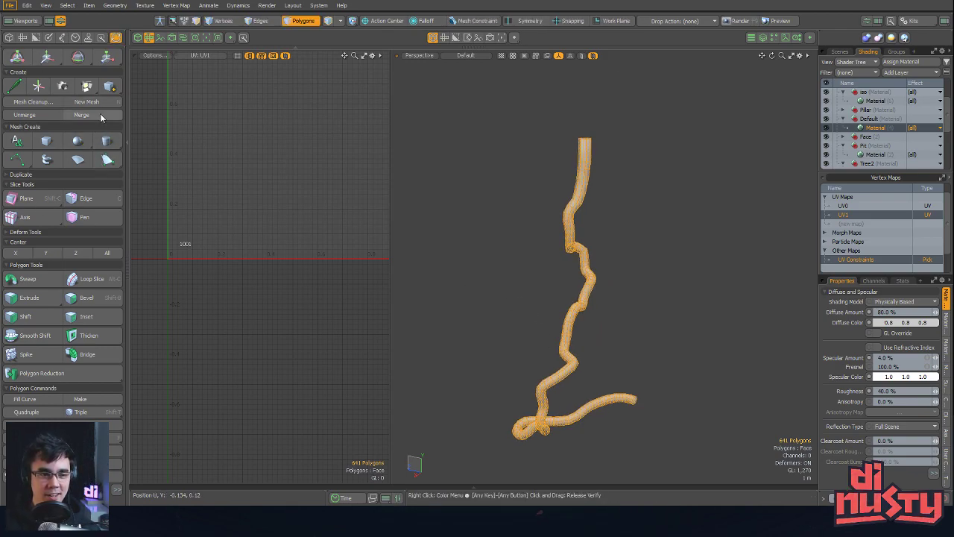
{"action": "left_click_drag", "start_coordinate": [605, 328], "coordinate": [613, 262], "text": "alt+shift"}
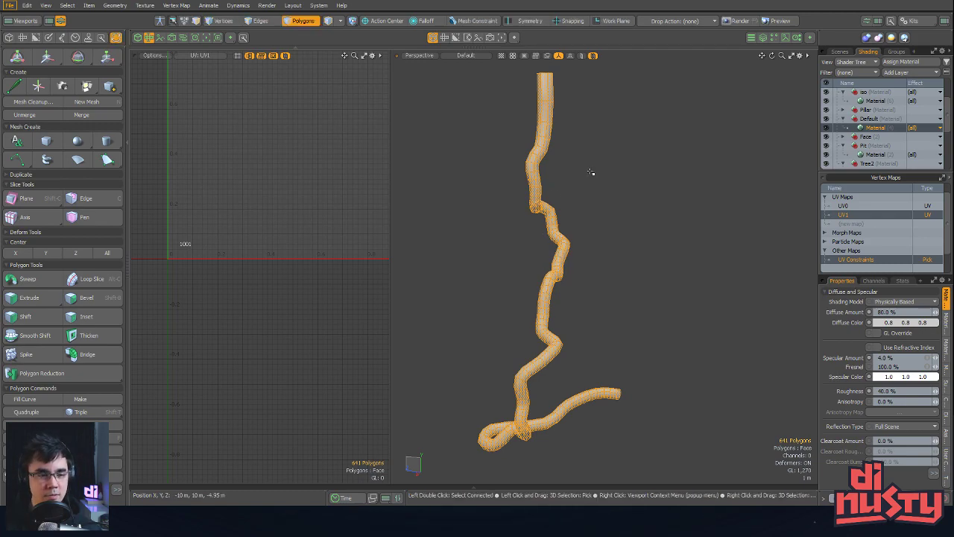
Start selecting a lengthwise edge seam along the branch up to the pinched polygons at its sharp bend
{"action": "key", "text": "2"}
{"action": "left_click_drag", "start_coordinate": [525, 145], "coordinate": [559, 161], "text": "ctrl+alt"}
{"action": "left_click_drag", "start_coordinate": [559, 160], "coordinate": [541, 279], "text": "alt+shift"}
{"action": "left_click_drag", "start_coordinate": [541, 279], "coordinate": [520, 308], "text": "alt"}
{"action": "left_click_drag", "start_coordinate": [538, 317], "coordinate": [565, 294], "text": "alt"}
{"action": "double_click", "coordinate": [629, 213]}
{"action": "left_click_drag", "start_coordinate": [565, 293], "coordinate": [557, 184], "text": "alt+shift"}
{"action": "left_click_drag", "start_coordinate": [556, 184], "coordinate": [608, 216], "text": "ctrl+alt"}
{"action": "left_click_drag", "start_coordinate": [608, 217], "coordinate": [648, 308], "text": "ctrl+alt"}
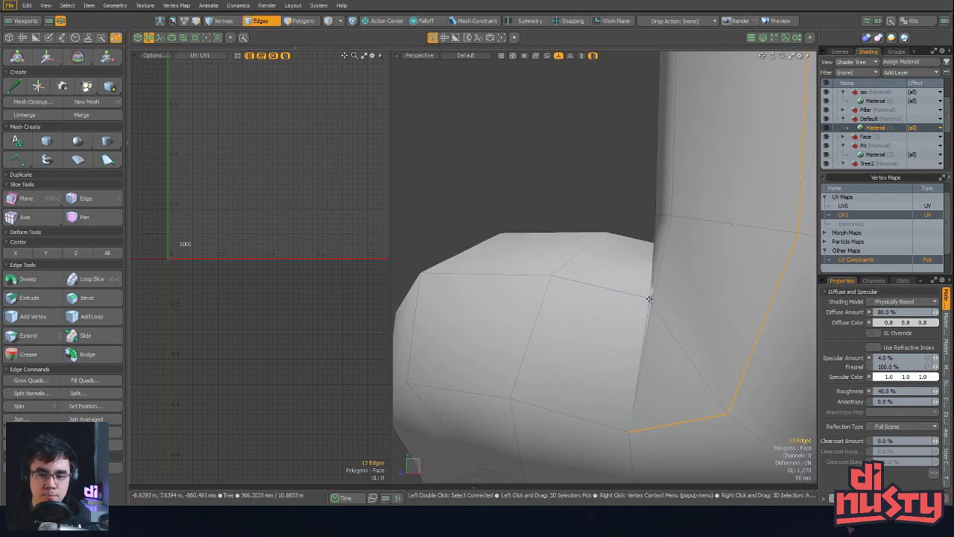
{"action": "left_click_drag", "start_coordinate": [651, 289], "coordinate": [708, 328], "text": "alt"}
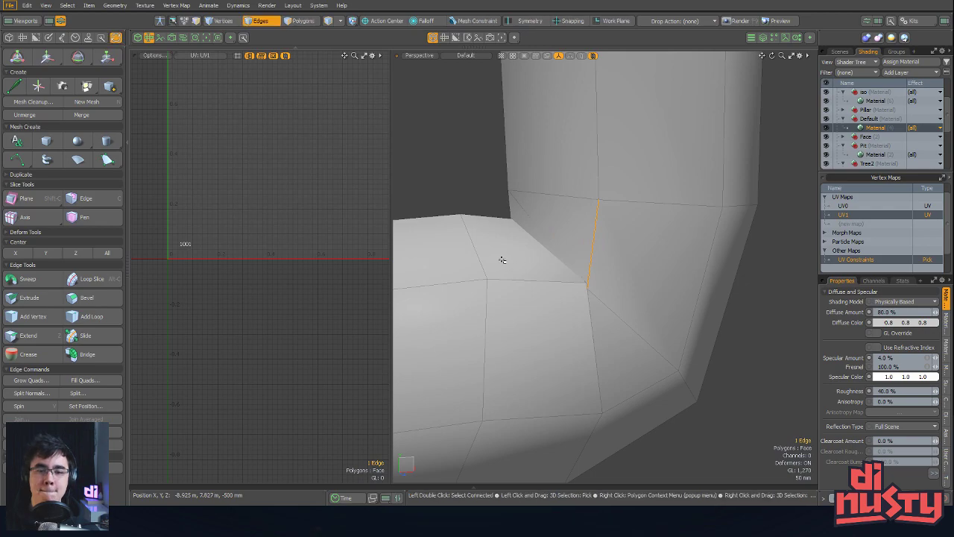
Frame the pinched polygons inside the sharp bend and move the overlapping vertex there to open up the crease
{"action": "key", "text": "3"}
{"action": "left_click", "coordinate": [501, 260]}
{"action": "key", "text": "shift+a"}
{"action": "left_click_drag", "start_coordinate": [570, 269], "coordinate": [608, 272], "text": "alt"}
{"action": "key", "text": "1"}
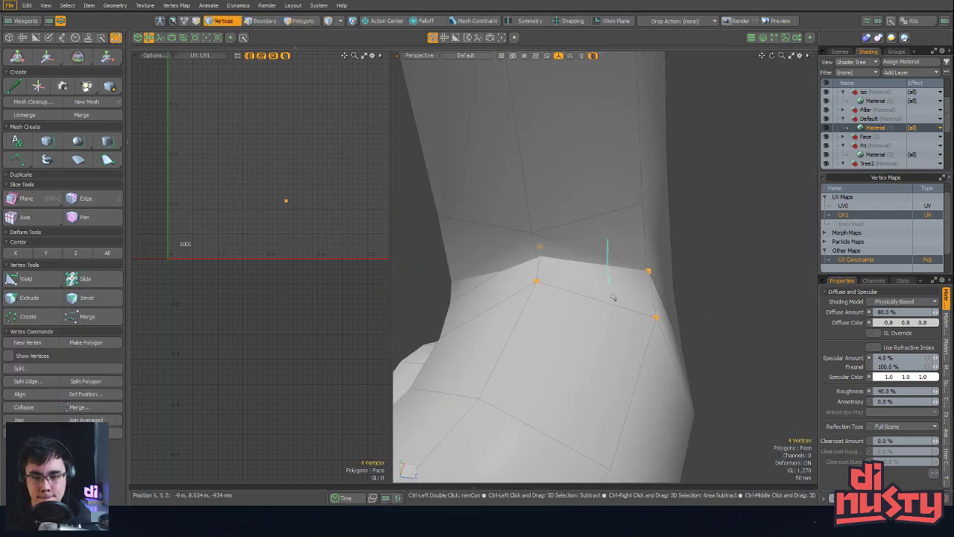
{"action": "left_click_drag", "start_coordinate": [586, 314], "coordinate": [553, 244], "text": "ctrl+alt"}
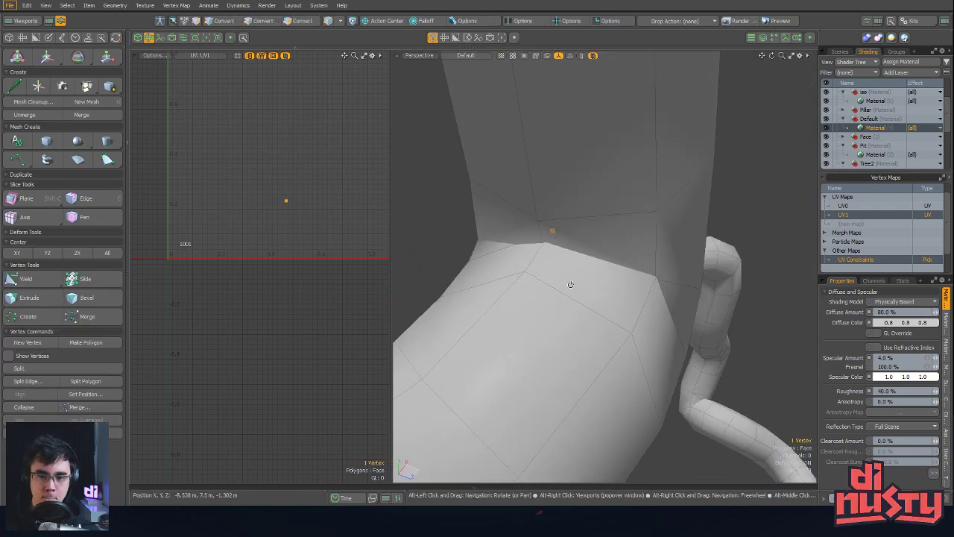
{"action": "key", "text": "shift+a"}
{"action": "key", "text": "w"}
{"action": "left_click_drag", "start_coordinate": [621, 238], "coordinate": [625, 254]}
Try deleting the edge at the inside of the bend, and undo the deletion
{"action": "key", "text": "2"}
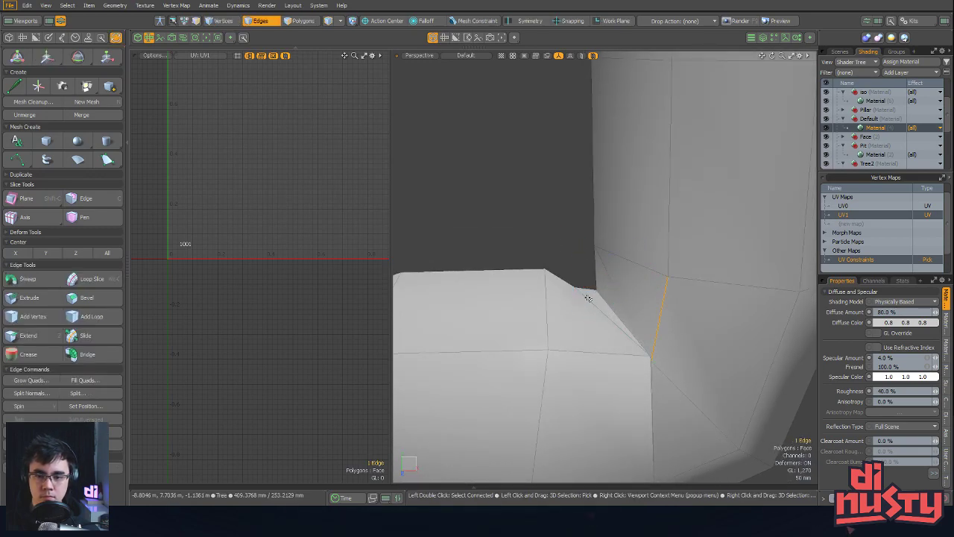
{"action": "left_click_drag", "start_coordinate": [605, 318], "coordinate": [551, 238], "text": "alt"}
{"action": "key", "text": "Delete"}
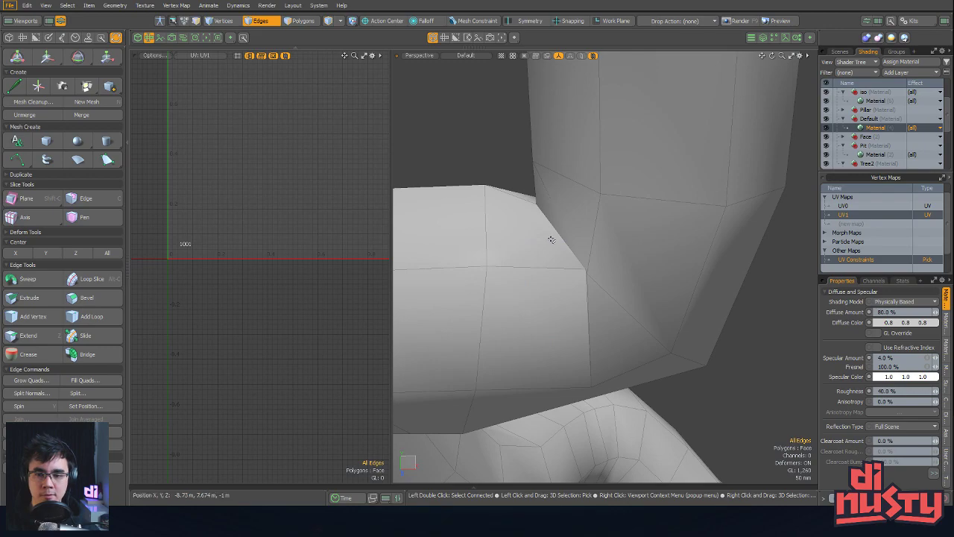
{"action": "key", "text": "ctrl+z"}
{"action": "left_click_drag", "start_coordinate": [591, 321], "coordinate": [609, 235], "text": "alt"}
Move the inner-bend vertex about -40.7 mm in X and 91.3 mm in Y, and adjust the vertex beside it
{"action": "key", "text": "1"}
{"action": "key", "text": "w"}
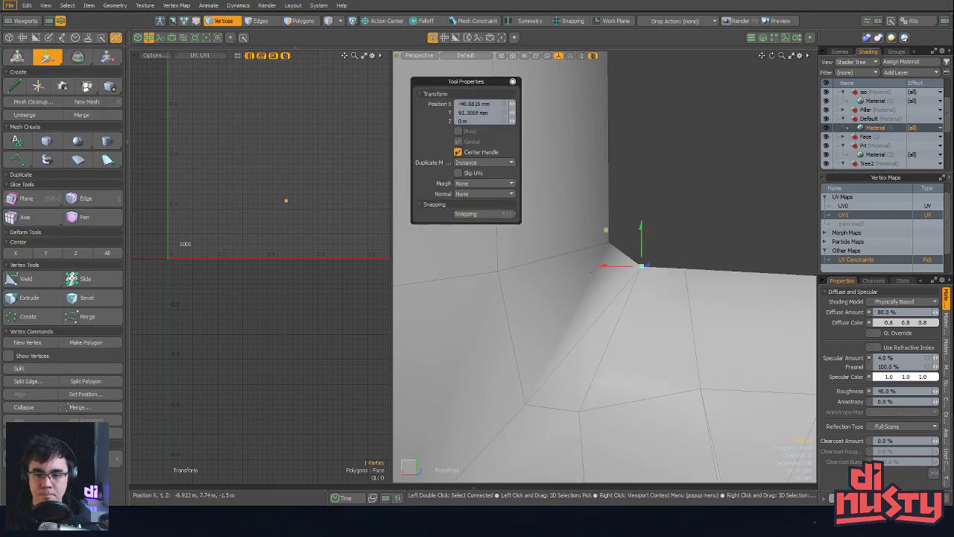
{"action": "key", "text": "space"}
{"action": "left_click", "coordinate": [610, 242]}
{"action": "key", "text": "w"}
{"action": "left_click_drag", "start_coordinate": [574, 209], "coordinate": [578, 274], "text": "alt"}
Move the vertex at the end of the narrow crease slightly to clean up the inside of the bend
{"action": "key", "text": "2"}
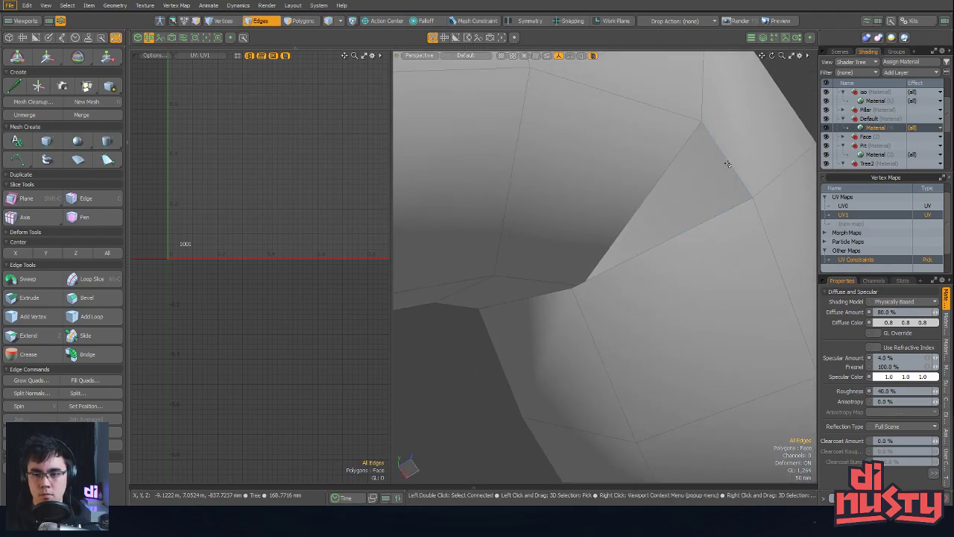
{"action": "key", "text": "1"}
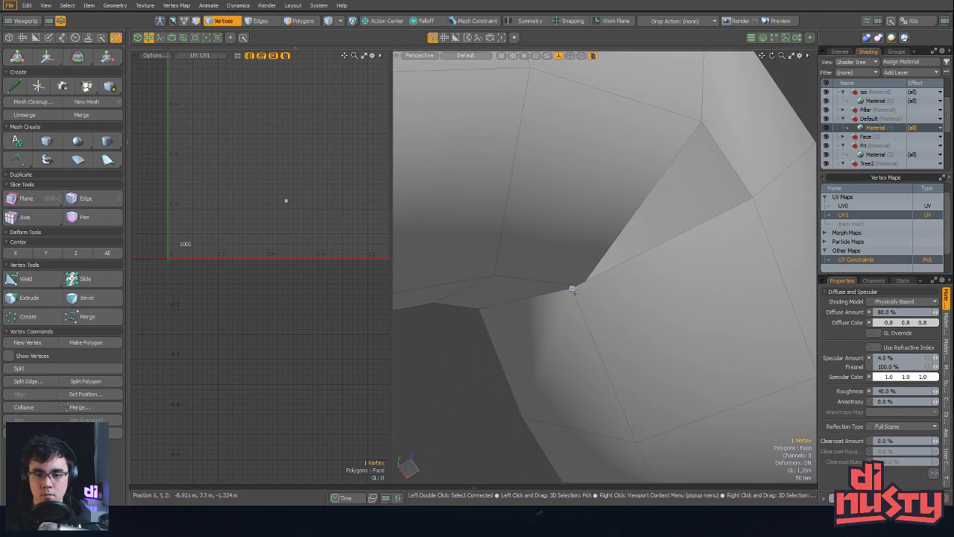
{"action": "key", "text": "w"}
{"action": "left_click_drag", "start_coordinate": [572, 290], "coordinate": [581, 297]}
{"action": "key", "text": "2"}
Remove the surplus edge between the narrow polygons at the inside of the bend
{"action": "left_click_drag", "start_coordinate": [628, 338], "coordinate": [760, 288], "text": "alt"}
{"action": "scroll", "coordinate": [601, 252], "scroll_direction": "down", "scroll_amount": 3}
{"action": "key", "text": "1"}
{"action": "left_click_drag", "start_coordinate": [560, 235], "coordinate": [636, 237], "text": "alt"}
{"action": "key", "text": "2"}
{"action": "key", "text": "BackSpace"}
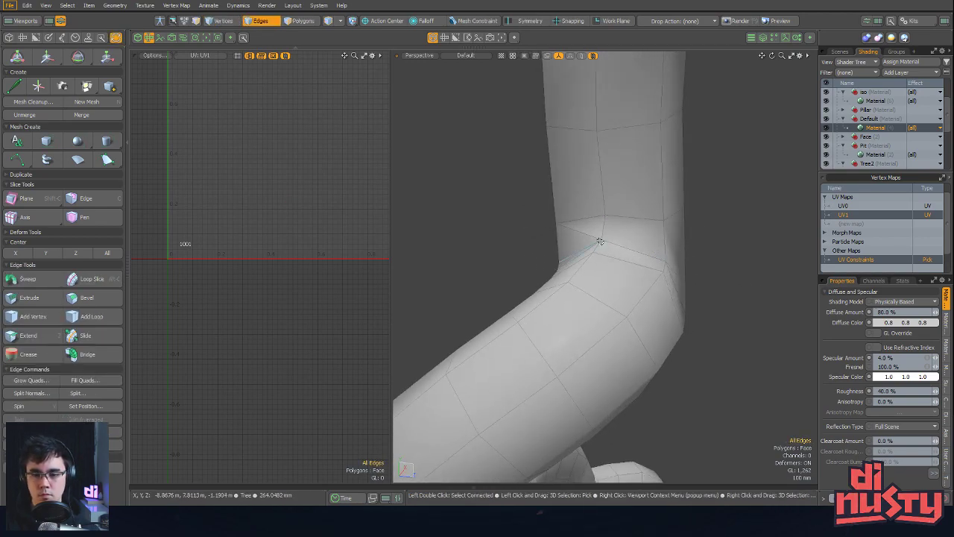
Examine the reworked bend from several sides, picking vertices around its outer corner to check the polygon flow
{"action": "key", "text": "1"}
{"action": "left_click_drag", "start_coordinate": [710, 272], "coordinate": [526, 326], "text": "alt"}
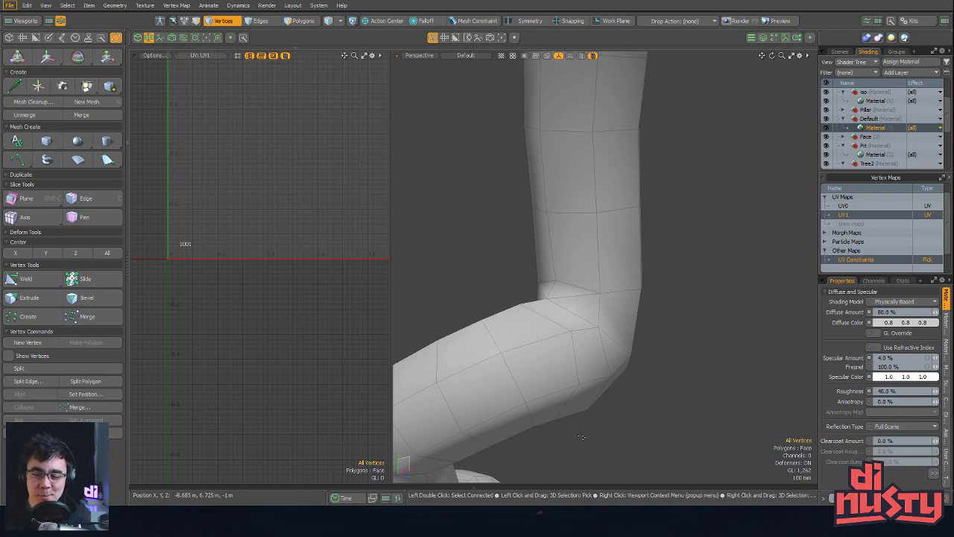
{"action": "left_click_drag", "start_coordinate": [643, 366], "coordinate": [634, 313], "text": "alt"}
{"action": "left_click", "coordinate": [627, 325]}
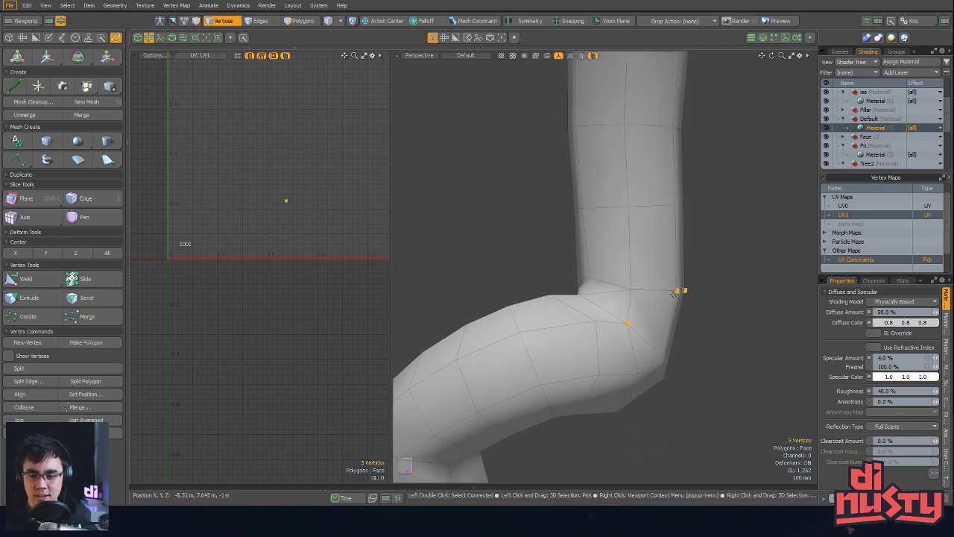
{"action": "left_click_drag", "start_coordinate": [701, 402], "coordinate": [686, 380], "text": "alt"}
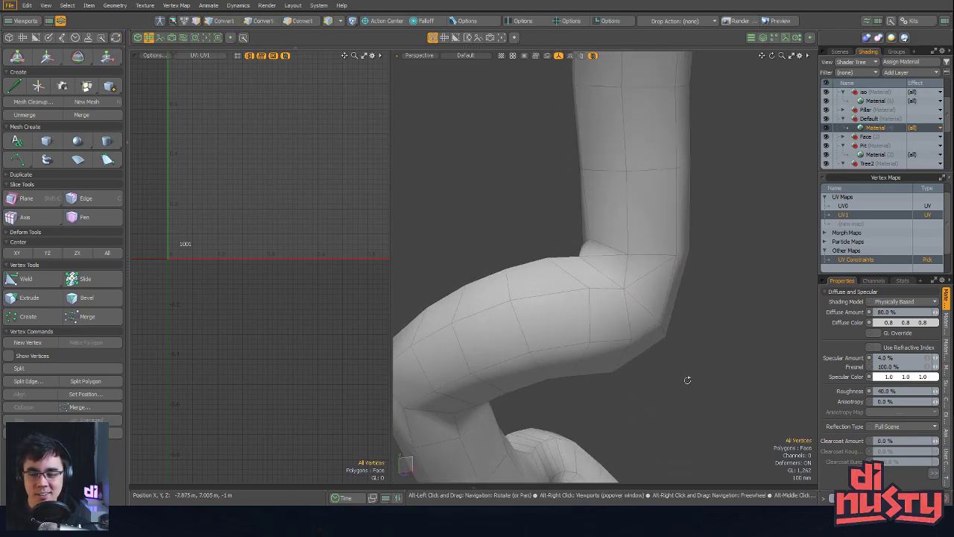
{"action": "left_click_drag", "start_coordinate": [697, 339], "coordinate": [627, 385], "text": "alt"}
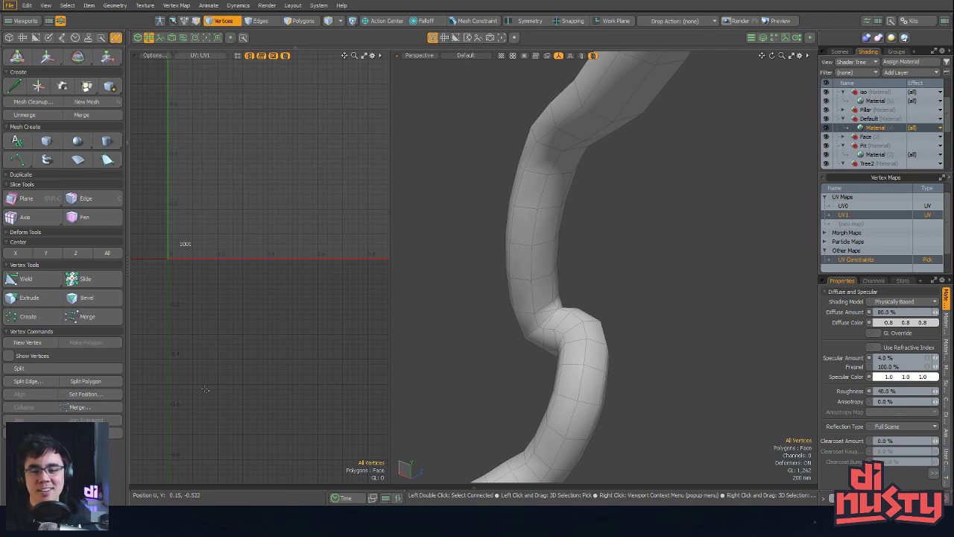
{"action": "left_click_drag", "start_coordinate": [618, 398], "coordinate": [610, 401], "text": "alt"}
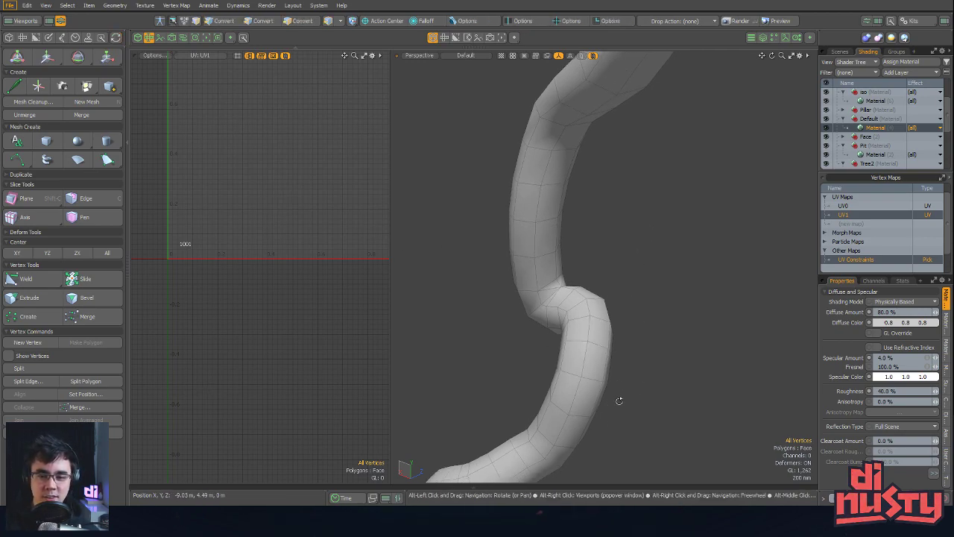
{"action": "scroll", "coordinate": [584, 321], "scroll_direction": "up", "scroll_amount": 4}
{"action": "left_click_drag", "start_coordinate": [584, 321], "coordinate": [626, 281], "text": "alt"}
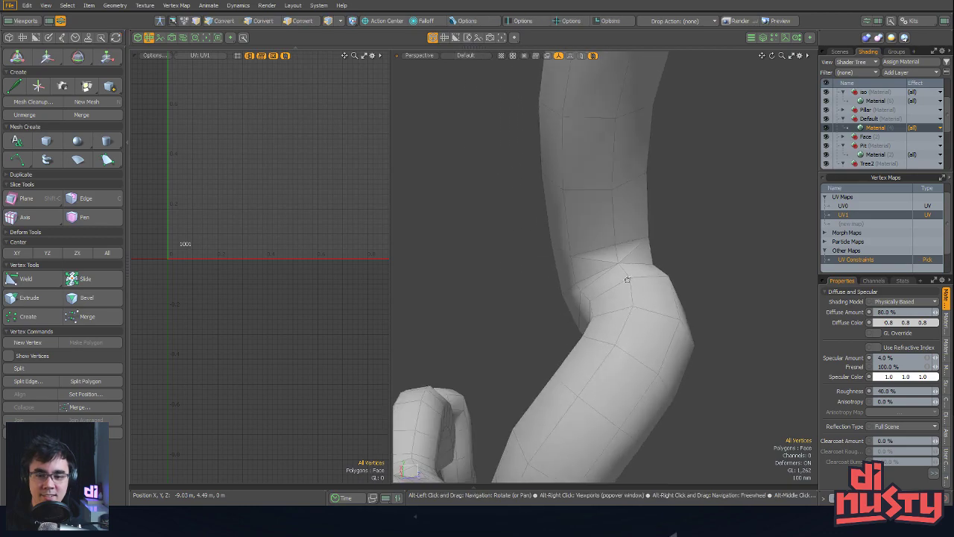
Try removing two edges from the triangles at the inside of the bend, and undo both removals
{"action": "key", "text": "2"}
{"action": "key", "text": "BackSpace"}
{"action": "left_click", "coordinate": [633, 242]}
{"action": "key", "text": "BackSpace"}
{"action": "left_click_drag", "start_coordinate": [739, 214], "coordinate": [681, 278], "text": "alt"}
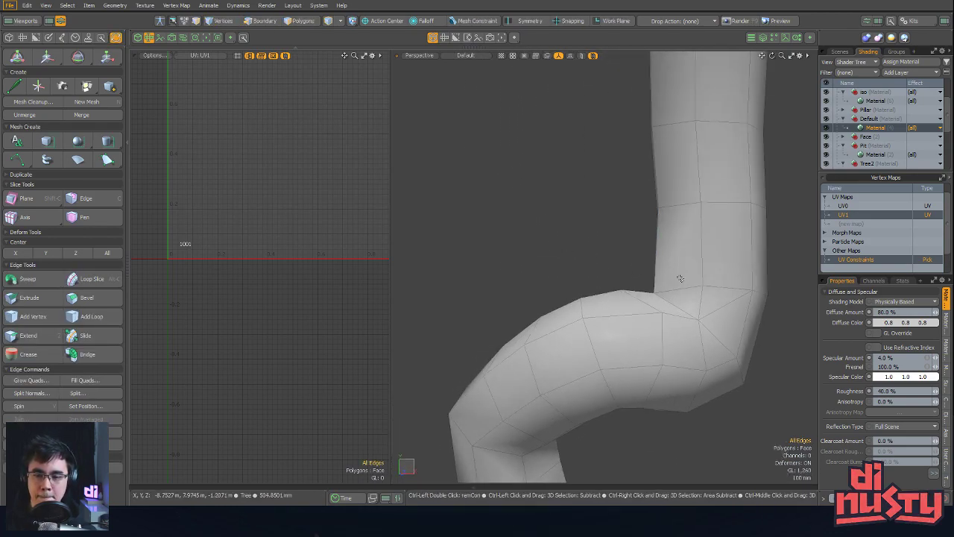
{"action": "key", "text": "ctrl+z"}
{"action": "key", "text": "ctrl+z"}
{"action": "key", "text": "z"}
{"action": "left_click_drag", "start_coordinate": [717, 313], "coordinate": [582, 325], "text": "alt"}
{"action": "key", "text": "space"}
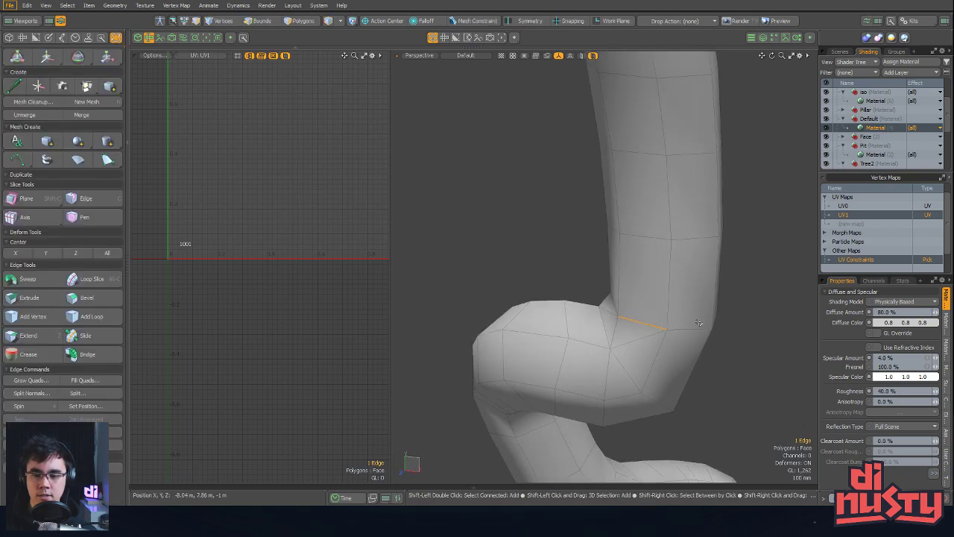
Select the edges crossing the outside of the bend and adjust them with the Move tool
{"action": "key", "text": "Up"}
{"action": "left_click", "coordinate": [646, 337], "text": "shift"}
{"action": "left_click_drag", "start_coordinate": [646, 337], "coordinate": [629, 289], "text": "alt"}
{"action": "key", "text": "w"}
{"action": "key", "text": "space"}
{"action": "left_click", "coordinate": [706, 296]}
{"action": "scroll", "coordinate": [706, 296], "scroll_direction": "down", "scroll_amount": 3}
{"action": "left_click_drag", "start_coordinate": [705, 296], "coordinate": [737, 368], "text": "alt"}
Adjust the neighbouring edge on the far side of the bend with the Move tool
{"action": "left_click", "coordinate": [567, 374]}
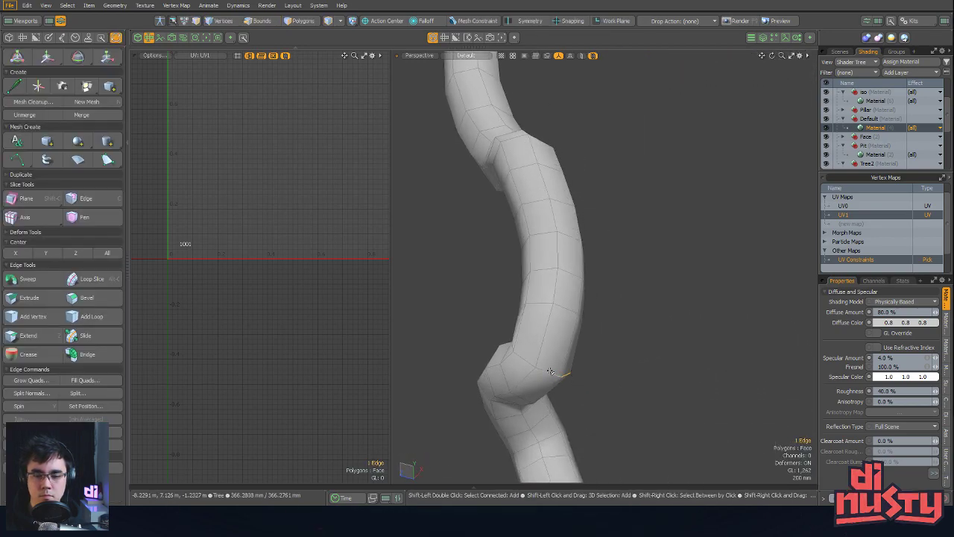
{"action": "left_click_drag", "start_coordinate": [553, 358], "coordinate": [670, 371], "text": "alt"}
{"action": "left_click_drag", "start_coordinate": [617, 335], "coordinate": [484, 375], "text": "alt"}
{"action": "key", "text": "w"}
{"action": "key", "text": "q"}
{"action": "left_click", "coordinate": [631, 328]}
{"action": "left_click_drag", "start_coordinate": [682, 346], "coordinate": [575, 330], "text": "alt"}
Select all connected polygons of the branch and frame the whole branch
{"action": "key", "text": "3"}
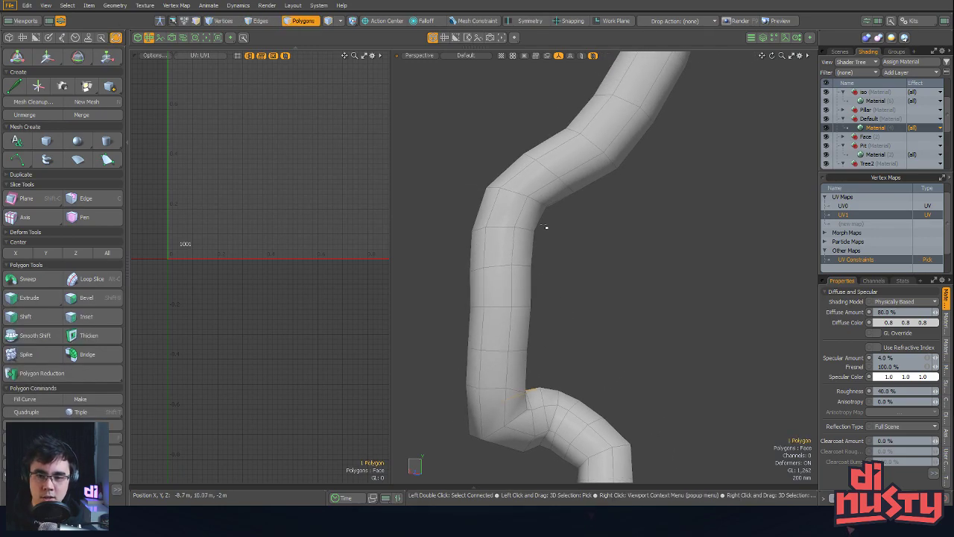
{"action": "double_click", "coordinate": [549, 195]}
{"action": "key", "text": "a"}
{"action": "left_click_drag", "start_coordinate": [649, 194], "coordinate": [602, 319], "text": "alt"}
{"action": "scroll", "coordinate": [658, 183], "scroll_direction": "up", "scroll_amount": 5}
Select a continuous edge seam along the full length of the branch, including the edges around its end caps
{"action": "key", "text": "2"}
{"action": "left_click_drag", "start_coordinate": [601, 319], "coordinate": [601, 153], "text": "alt+shift"}
{"action": "left_click_drag", "start_coordinate": [601, 202], "coordinate": [582, 241], "text": "alt"}
{"action": "scroll", "coordinate": [582, 241], "scroll_direction": "up", "scroll_amount": 4}
{"action": "left_click_drag", "start_coordinate": [597, 276], "coordinate": [674, 268], "text": "alt"}
{"action": "left_click", "coordinate": [665, 310], "text": "shift"}
{"action": "left_click_drag", "start_coordinate": [671, 307], "coordinate": [681, 250], "text": "alt+shift"}
{"action": "mouse_move", "coordinate": [674, 303]}
{"action": "left_mouse_down", "text": "ctrl+alt"}
{"action": "mouse_move", "coordinate": [649, 276]}
{"action": "mouse_move", "coordinate": [612, 180]}
{"action": "mouse_move", "coordinate": [730, 112]}
{"action": "mouse_move", "coordinate": [672, 137]}
{"action": "mouse_move", "coordinate": [660, 294]}
{"action": "mouse_move", "coordinate": [619, 335]}
{"action": "mouse_move", "coordinate": [688, 168]}
{"action": "mouse_move", "coordinate": [649, 229]}
{"action": "mouse_move", "coordinate": [659, 283]}
{"action": "mouse_move", "coordinate": [571, 281]}
{"action": "mouse_move", "coordinate": [657, 291]}
{"action": "left_mouse_up", "text": "ctrl+alt"}
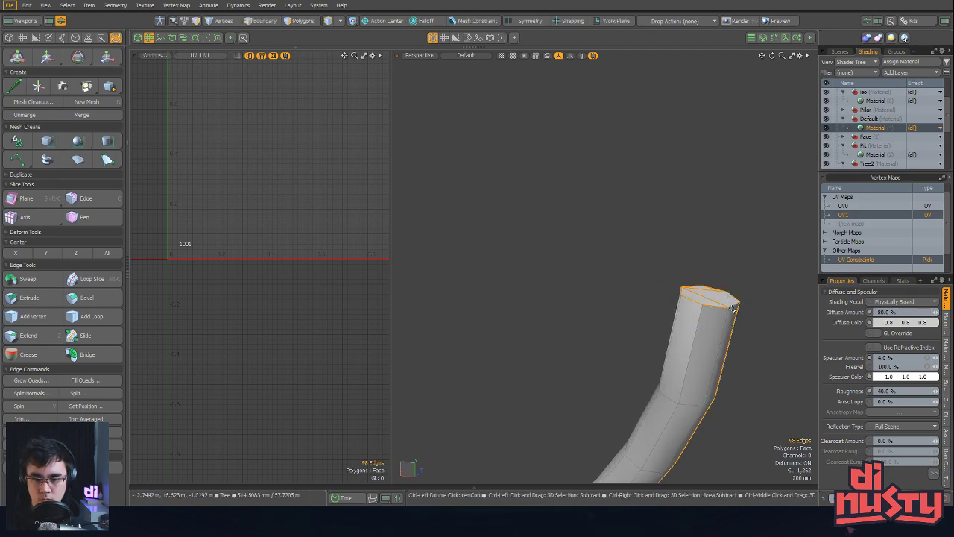
{"action": "mouse_move", "coordinate": [714, 296]}
{"action": "left_mouse_down", "text": "alt"}
{"action": "mouse_move", "coordinate": [674, 317]}
{"action": "mouse_move", "coordinate": [651, 313]}
{"action": "mouse_move", "coordinate": [667, 255]}
{"action": "mouse_move", "coordinate": [639, 292]}
{"action": "mouse_move", "coordinate": [671, 264]}
{"action": "mouse_move", "coordinate": [703, 299]}
{"action": "mouse_move", "coordinate": [668, 304]}
{"action": "mouse_move", "coordinate": [664, 347]}
{"action": "left_mouse_up", "text": "alt"}
{"action": "mouse_move", "coordinate": [644, 298]}
{"action": "right_mouse_down", "text": "shift"}
{"action": "mouse_move", "coordinate": [662, 341]}
{"action": "mouse_move", "coordinate": [689, 344]}
{"action": "right_mouse_up", "text": "shift"}
{"action": "mouse_move", "coordinate": [689, 345]}
{"action": "left_mouse_down", "text": "ctrl+alt"}
{"action": "mouse_move", "coordinate": [737, 356]}
{"action": "mouse_move", "coordinate": [712, 392]}
{"action": "mouse_move", "coordinate": [684, 323]}
{"action": "mouse_move", "coordinate": [684, 232]}
{"action": "mouse_move", "coordinate": [580, 390]}
{"action": "mouse_move", "coordinate": [750, 420]}
{"action": "mouse_move", "coordinate": [649, 431]}
{"action": "mouse_move", "coordinate": [611, 251]}
{"action": "mouse_move", "coordinate": [572, 351]}
{"action": "mouse_move", "coordinate": [432, 412]}
{"action": "mouse_move", "coordinate": [403, 387]}
{"action": "left_mouse_up", "text": "ctrl+alt"}
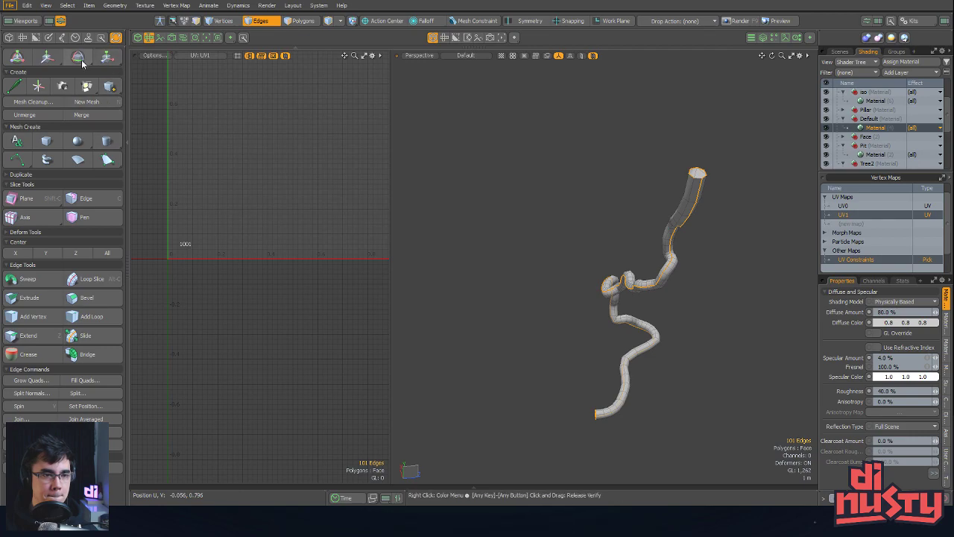
Unwrap the branch along the selected seam with the Unwrap Tool
{"action": "left_click_drag", "start_coordinate": [166, 107], "coordinate": [194, 123], "text": "alt"}
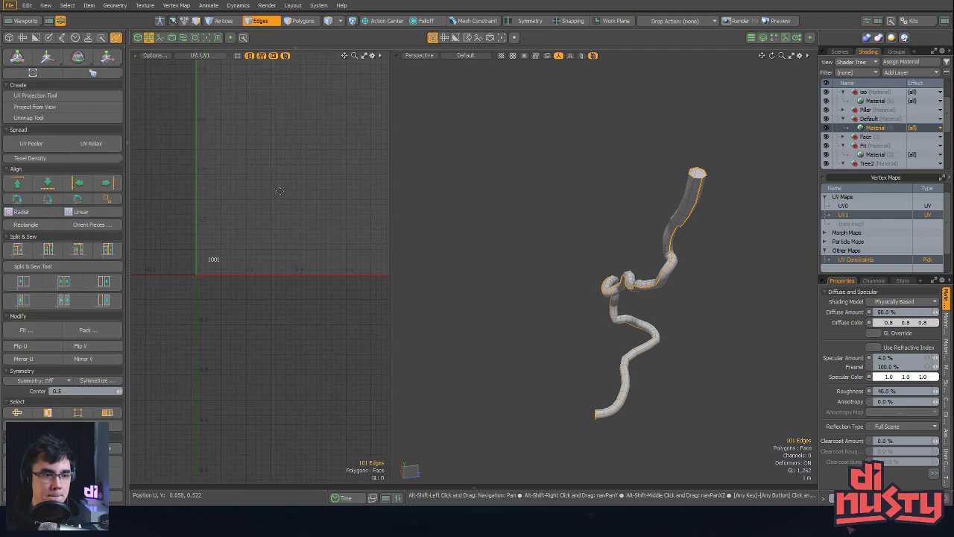
{"action": "left_click", "coordinate": [49, 119]}
{"action": "left_click", "coordinate": [264, 206]}
{"action": "left_click_drag", "start_coordinate": [264, 206], "coordinate": [166, 215], "text": "alt"}
{"action": "scroll", "coordinate": [166, 214], "scroll_direction": "down", "scroll_amount": 1}
Rotate the branch's UV island upright and move it about 0.03 in U and 0.18 in V
{"action": "key", "text": "e"}
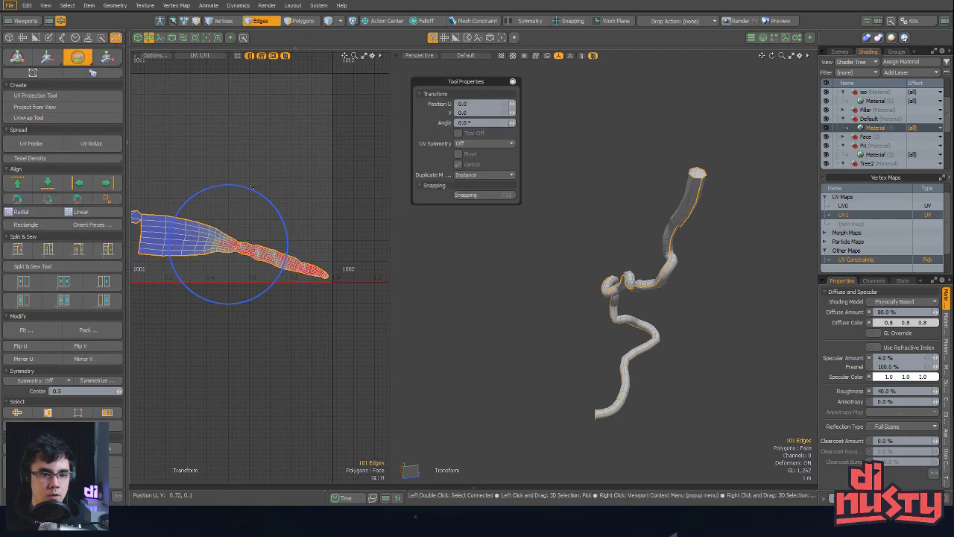
{"action": "key", "text": "3"}
{"action": "key", "text": "e"}
{"action": "left_click_drag", "start_coordinate": [253, 196], "coordinate": [264, 235]}
{"action": "key", "text": "w"}
{"action": "left_click_drag", "start_coordinate": [264, 196], "coordinate": [271, 158]}
{"action": "left_click_drag", "start_coordinate": [276, 152], "coordinate": [285, 185], "text": "alt+shift"}
{"action": "scroll", "coordinate": [273, 254], "scroll_direction": "down", "scroll_amount": 1}
{"action": "scroll", "coordinate": [290, 253], "scroll_direction": "up", "scroll_amount": 3}
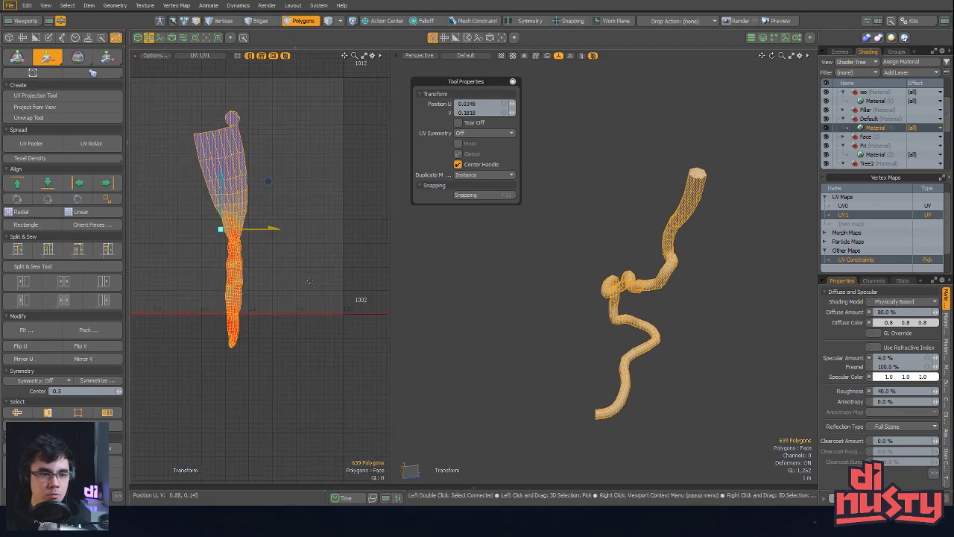
{"action": "key", "text": "q"}
{"action": "left_click", "coordinate": [250, 266]}
Start UV Relax in Conformal mode and pin the island's wide upper end and its thin lower tip
{"action": "left_click_drag", "start_coordinate": [248, 266], "coordinate": [263, 275], "text": "alt+shift"}
{"action": "scroll", "coordinate": [264, 276], "scroll_direction": "up", "scroll_amount": 3}
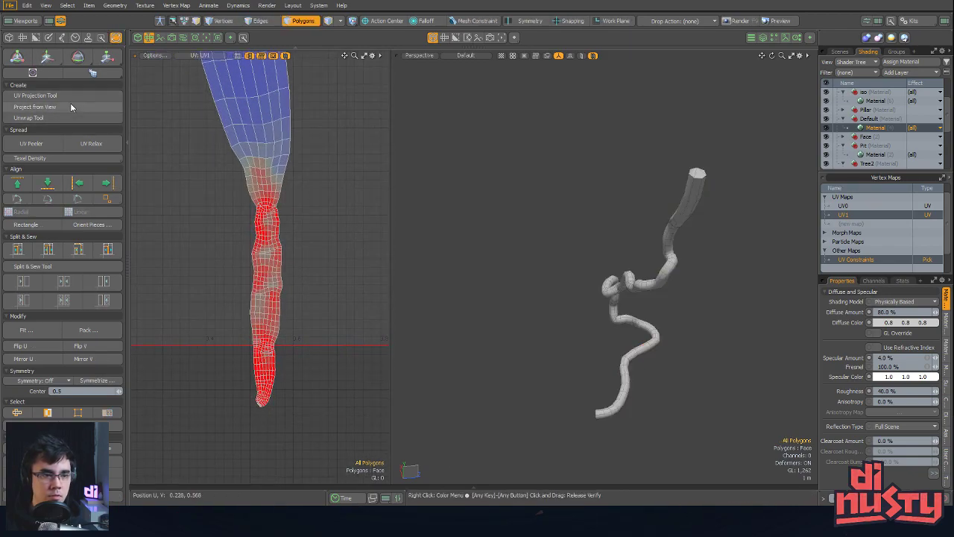
{"action": "left_click", "coordinate": [91, 143]}
{"action": "left_click_drag", "start_coordinate": [259, 84], "coordinate": [281, 179], "text": "alt+shift"}
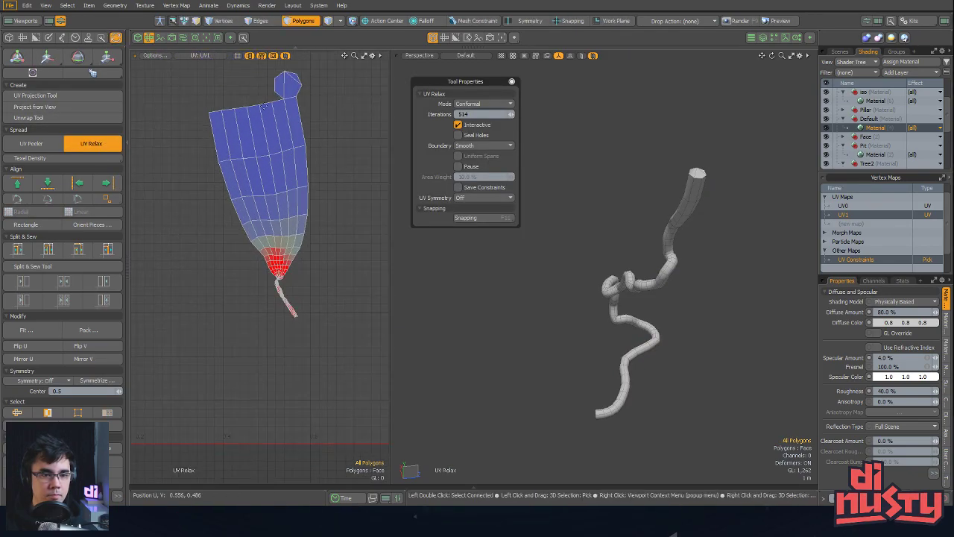
{"action": "left_click", "coordinate": [298, 323]}
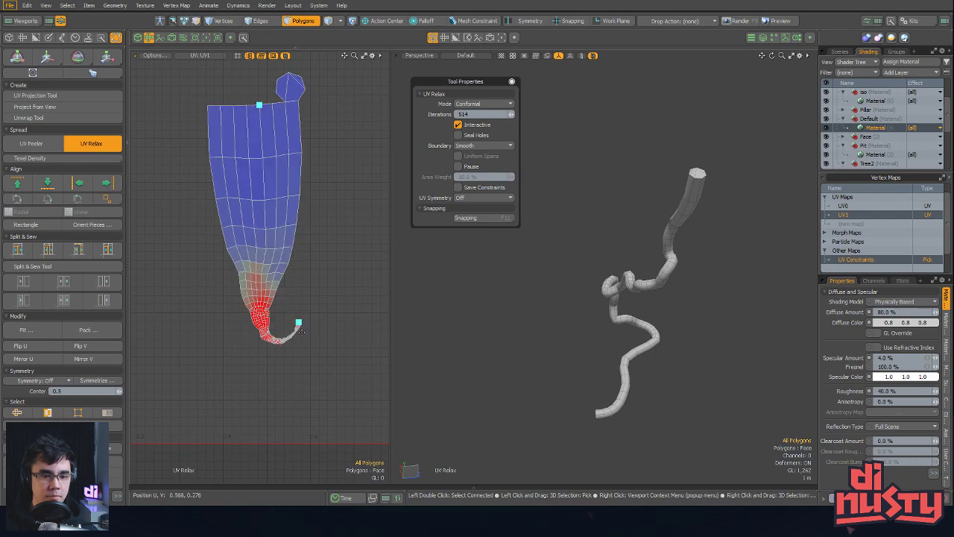
Pull the lower-tip pin far downward to lengthen the island, and add another pin at its narrow waist
{"action": "left_click_drag", "start_coordinate": [300, 328], "coordinate": [288, 504]}
{"action": "left_click_drag", "start_coordinate": [291, 469], "coordinate": [235, 449], "text": "ctrl+alt"}
{"action": "left_click_drag", "start_coordinate": [268, 432], "coordinate": [286, 251], "text": "alt+shift"}
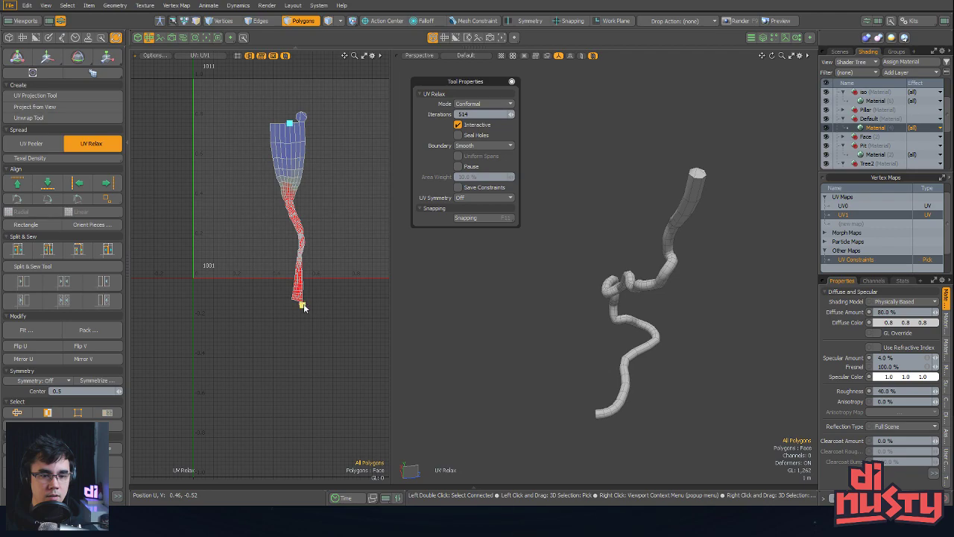
{"action": "left_click_drag", "start_coordinate": [289, 406], "coordinate": [301, 488]}
{"action": "left_click_drag", "start_coordinate": [318, 425], "coordinate": [303, 329], "text": "alt+shift"}
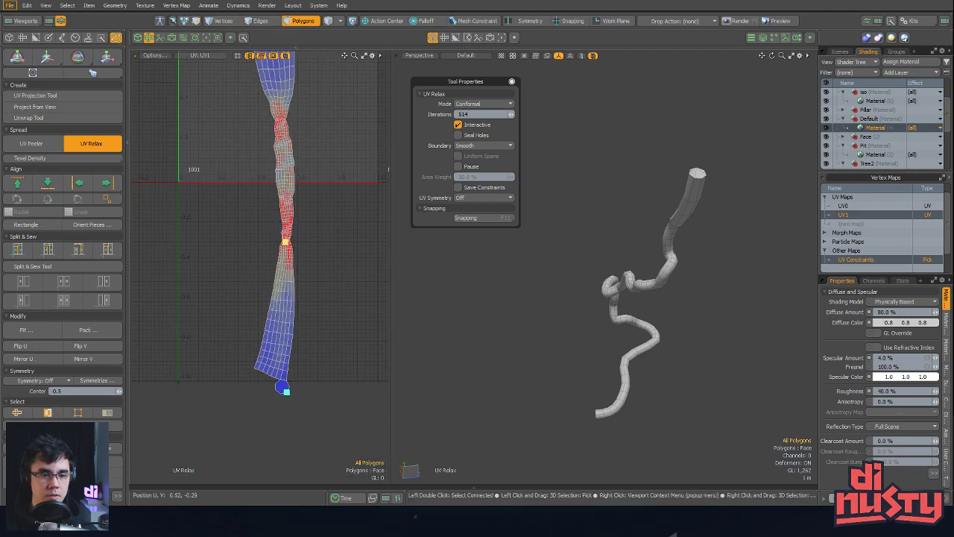
Pin the UV island along its middle and upper pinch, and shift the pins vertically to open up the narrow sections
{"action": "left_click_drag", "start_coordinate": [274, 266], "coordinate": [269, 299]}
{"action": "mouse_move", "coordinate": [281, 131]}
{"action": "left_mouse_down", "text": "alt+shift"}
{"action": "mouse_move", "coordinate": [283, 163]}
{"action": "mouse_move", "coordinate": [277, 136]}
{"action": "left_mouse_up", "text": "alt+shift"}
{"action": "left_click", "coordinate": [286, 164]}
{"action": "left_click_drag", "start_coordinate": [299, 97], "coordinate": [311, 142], "text": "alt+shift"}
{"action": "scroll", "coordinate": [312, 142], "scroll_direction": "up", "scroll_amount": 3}
{"action": "left_click_drag", "start_coordinate": [277, 208], "coordinate": [273, 234]}
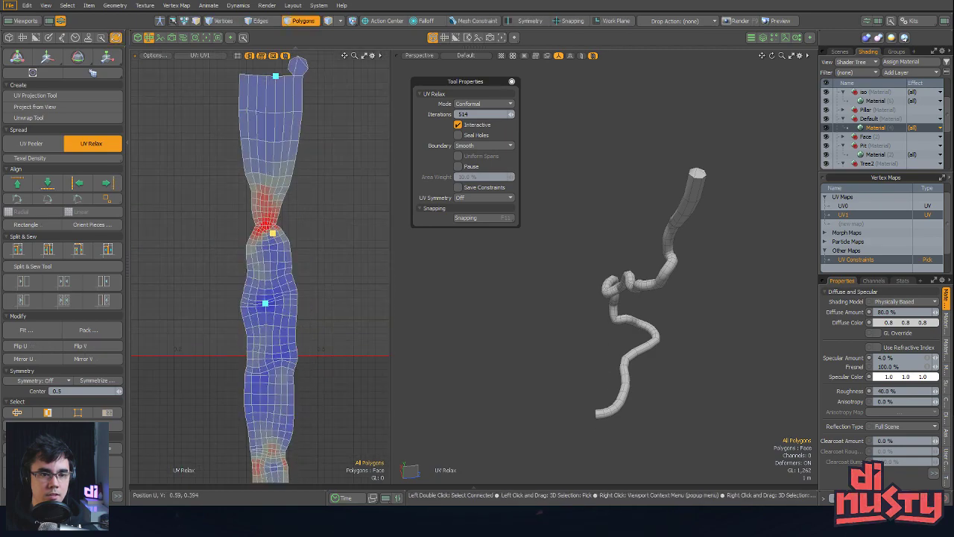
{"action": "left_click_drag", "start_coordinate": [274, 199], "coordinate": [305, 236]}
{"action": "left_click", "coordinate": [286, 144]}
{"action": "left_click_drag", "start_coordinate": [284, 137], "coordinate": [281, 122]}
Pull the island's lower-tip pin and the pin just below the lower waist further down, and finish the relax
{"action": "scroll", "coordinate": [308, 175], "scroll_direction": "down", "scroll_amount": 5}
{"action": "left_click_drag", "start_coordinate": [301, 455], "coordinate": [304, 276], "text": "alt+shift"}
{"action": "scroll", "coordinate": [303, 293], "scroll_direction": "up", "scroll_amount": 3}
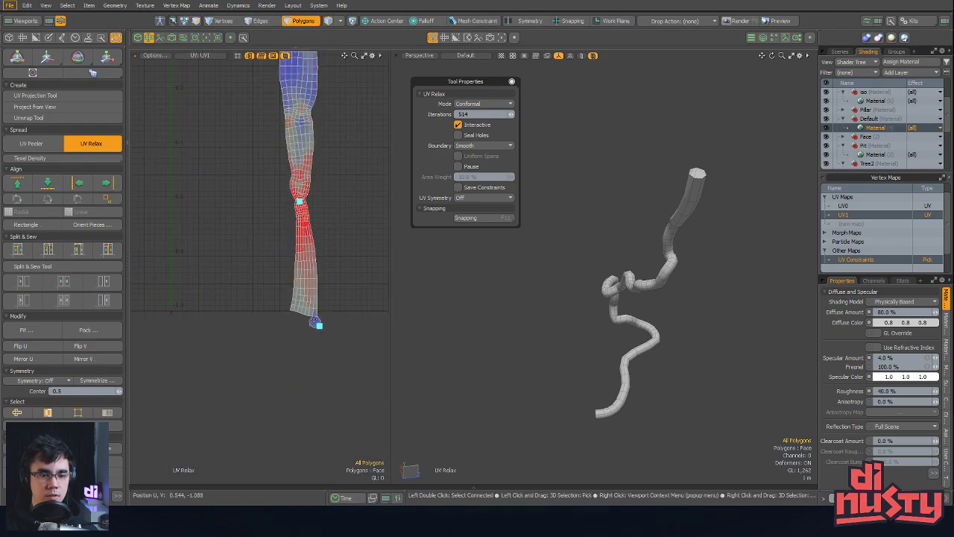
{"action": "left_click_drag", "start_coordinate": [319, 363], "coordinate": [316, 386]}
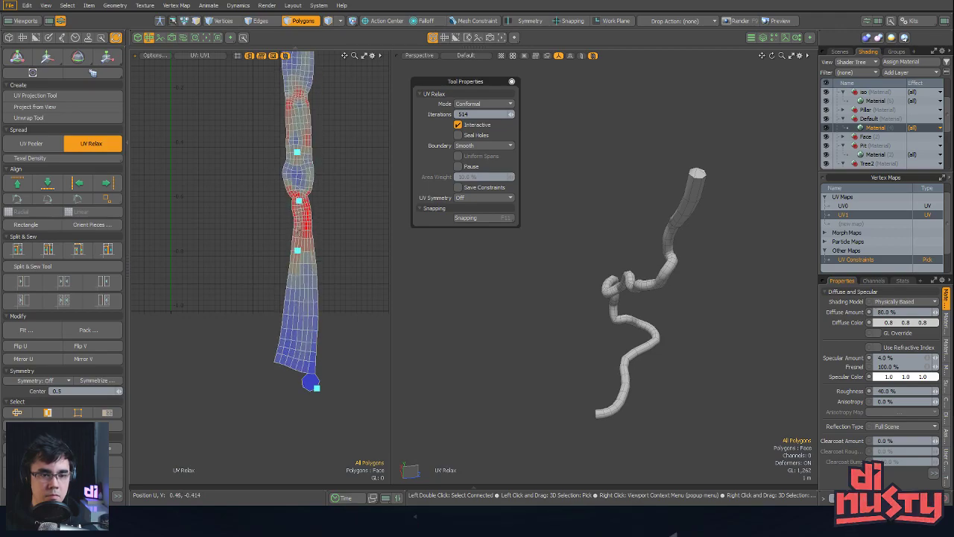
{"action": "left_click_drag", "start_coordinate": [294, 280], "coordinate": [294, 281]}
{"action": "left_click_drag", "start_coordinate": [319, 220], "coordinate": [320, 276], "text": "alt+shift"}
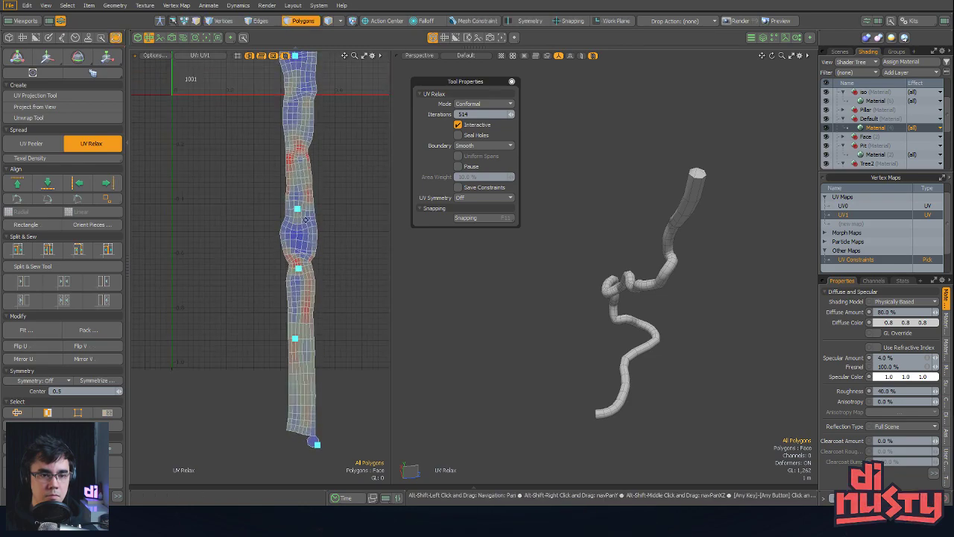
{"action": "left_click_drag", "start_coordinate": [304, 233], "coordinate": [293, 334], "text": "alt+shift"}
{"action": "scroll", "coordinate": [294, 334], "scroll_direction": "down", "scroll_amount": 2}
{"action": "left_click_drag", "start_coordinate": [308, 221], "coordinate": [321, 275], "text": "alt+shift"}
{"action": "key", "text": "space"}
Select the whole branch island and relax it again with UV Relax, using the Locked boundary and Adaptive mode
{"action": "double_click", "coordinate": [312, 310]}
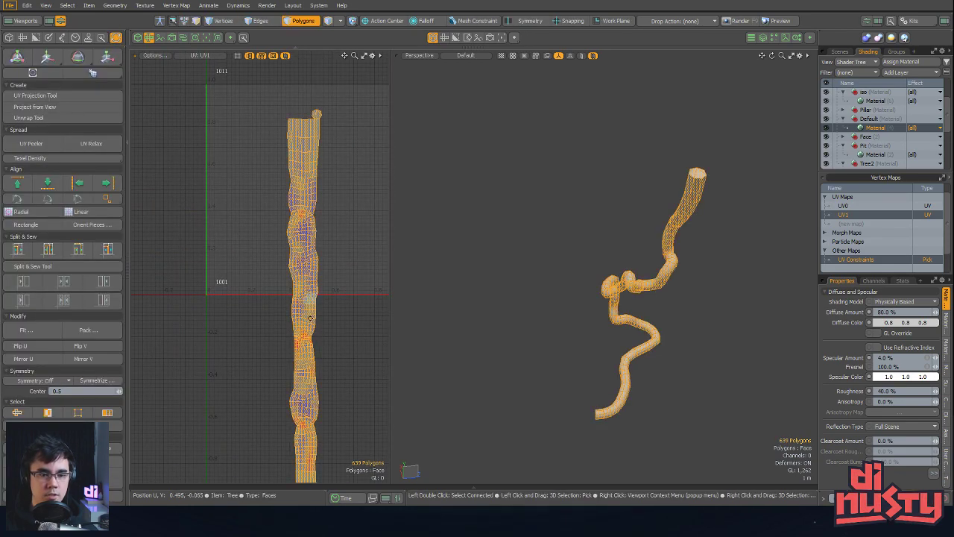
{"action": "left_click_drag", "start_coordinate": [312, 311], "coordinate": [305, 195], "text": "alt+shift"}
{"action": "left_click", "coordinate": [91, 143]}
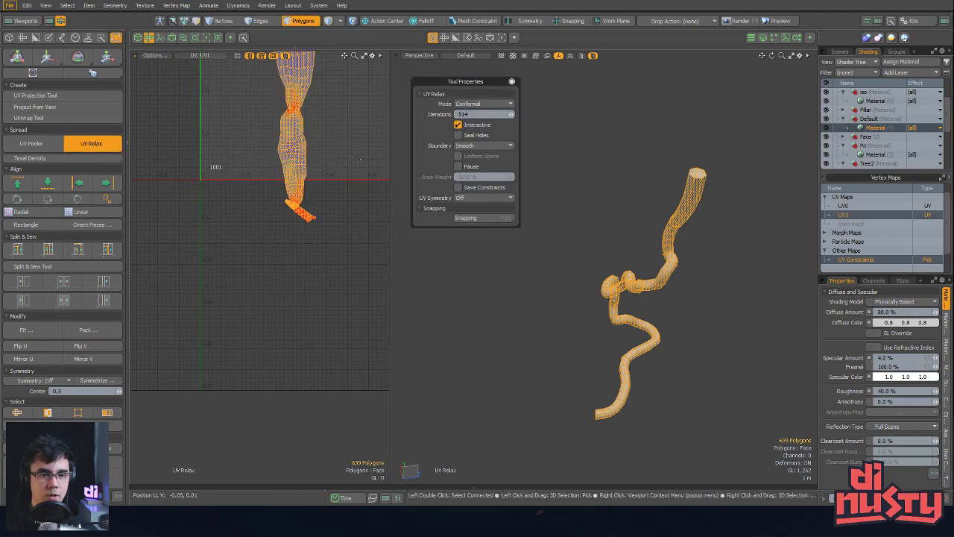
{"action": "left_click", "coordinate": [481, 158]}
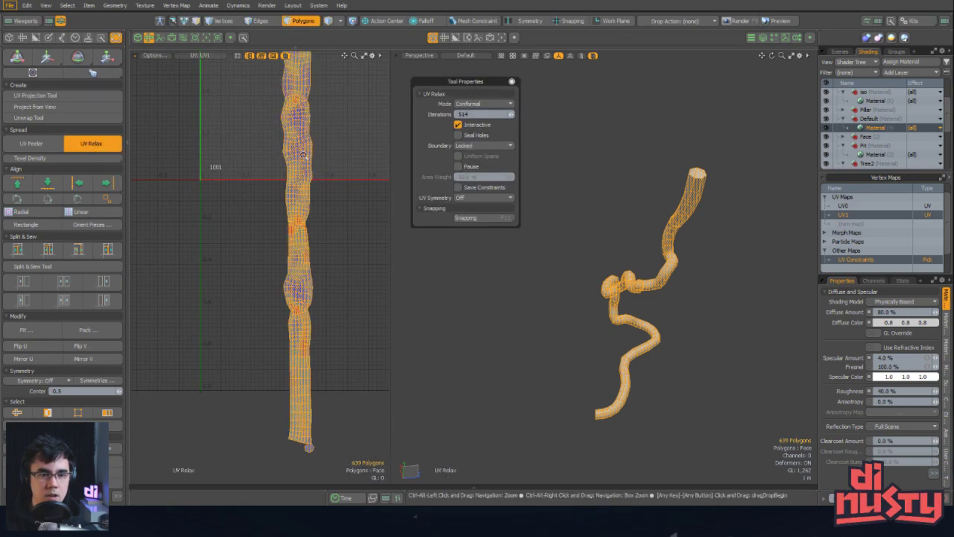
{"action": "scroll", "coordinate": [341, 210], "scroll_direction": "up", "scroll_amount": 1}
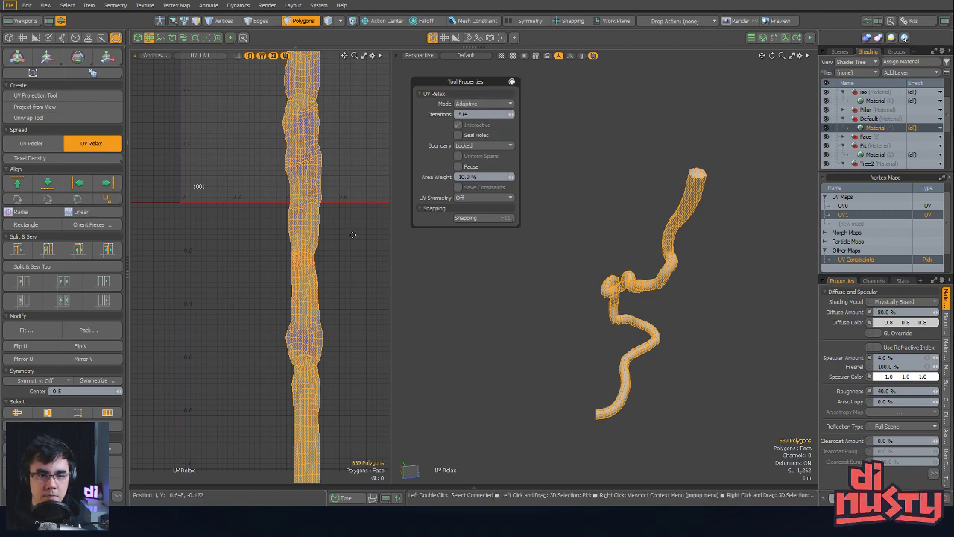
{"action": "key", "text": "space"}
Bring back all the hidden branches and select the whole thick front branches and the thinner ones beside them on the model
{"action": "left_click", "coordinate": [345, 276]}
{"action": "mouse_move", "coordinate": [345, 278]}
{"action": "left_mouse_down", "text": "alt+shift"}
{"action": "mouse_move", "coordinate": [360, 177]}
{"action": "mouse_move", "coordinate": [356, 272]}
{"action": "left_mouse_up", "text": "alt+shift"}
{"action": "scroll", "coordinate": [360, 176], "scroll_direction": "down", "scroll_amount": 3}
{"action": "scroll", "coordinate": [357, 273], "scroll_direction": "down", "scroll_amount": 3}
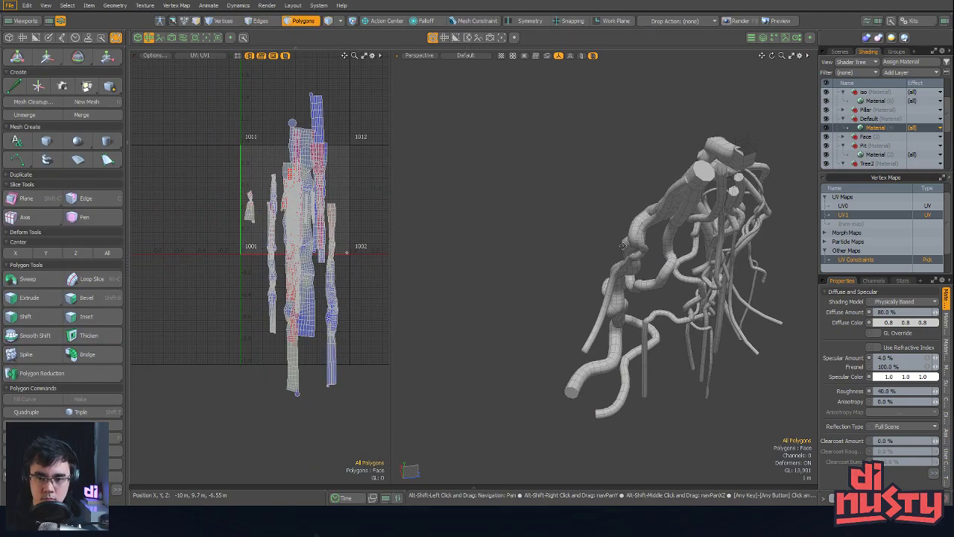
{"action": "left_click_drag", "start_coordinate": [641, 246], "coordinate": [544, 282], "text": "alt"}
{"action": "scroll", "coordinate": [547, 362], "scroll_direction": "up", "scroll_amount": 3}
{"action": "mouse_move", "coordinate": [477, 268]}
{"action": "left_mouse_down"}
{"action": "mouse_move", "coordinate": [490, 253]}
{"action": "mouse_move", "coordinate": [569, 257]}
{"action": "mouse_move", "coordinate": [523, 283]}
{"action": "left_mouse_up"}
{"action": "double_click", "coordinate": [569, 257]}
{"action": "left_click", "coordinate": [521, 296]}
{"action": "double_click", "coordinate": [548, 228]}
{"action": "left_click_drag", "start_coordinate": [548, 227], "coordinate": [463, 249], "text": "alt"}
{"action": "double_click", "coordinate": [514, 181], "text": "shift"}
{"action": "double_click", "coordinate": [509, 250], "text": "shift"}
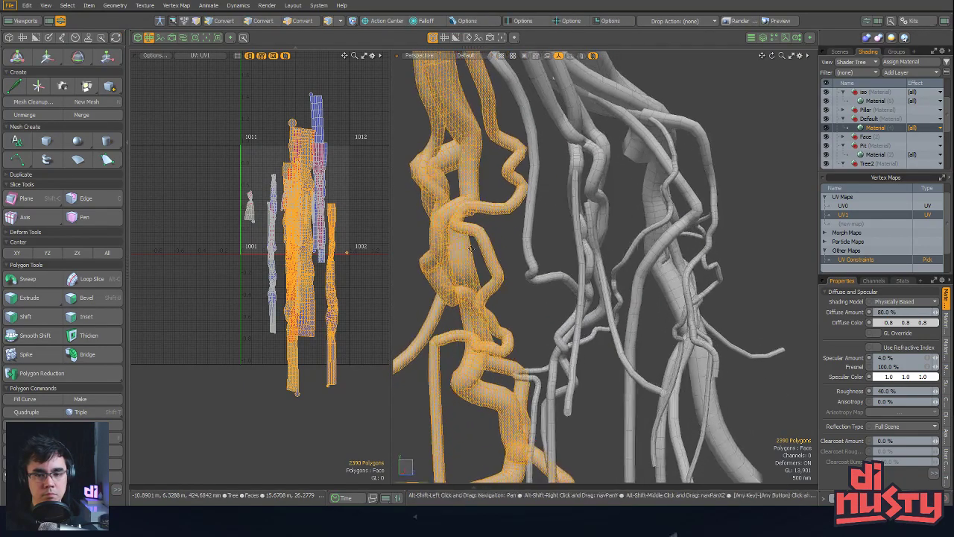
{"action": "double_click", "coordinate": [538, 253], "text": "shift"}
{"action": "left_click_drag", "start_coordinate": [538, 253], "coordinate": [566, 267], "text": "alt"}
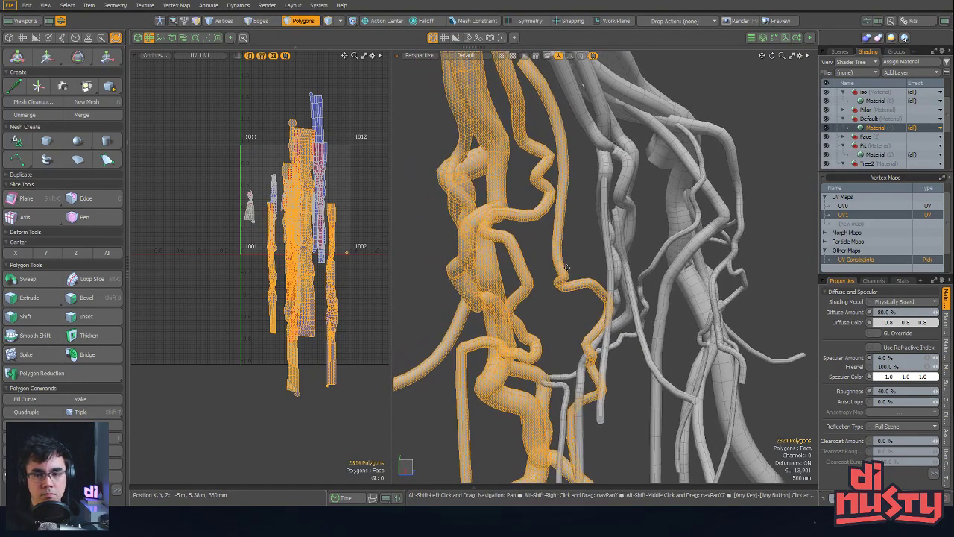
Compare the selected branches' islands in the UV0 and UV1 maps, and return to UV1
{"action": "left_click", "coordinate": [852, 208]}
{"action": "left_click", "coordinate": [849, 214]}
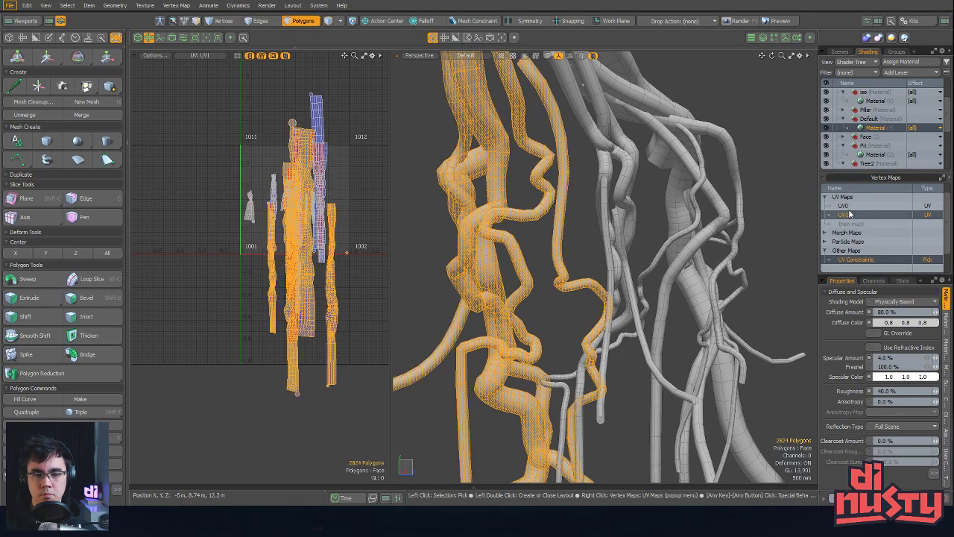
{"action": "left_click", "coordinate": [848, 237]}
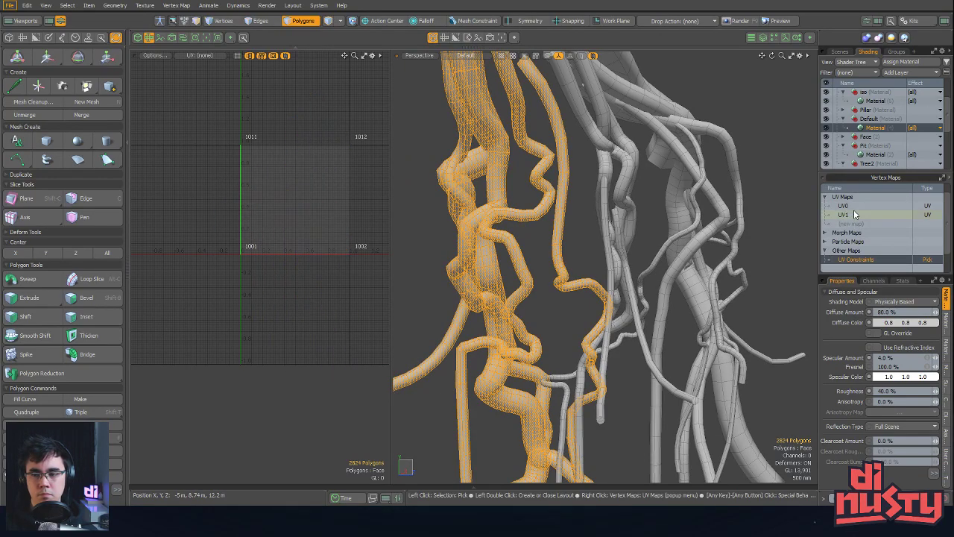
{"action": "left_click", "coordinate": [853, 207]}
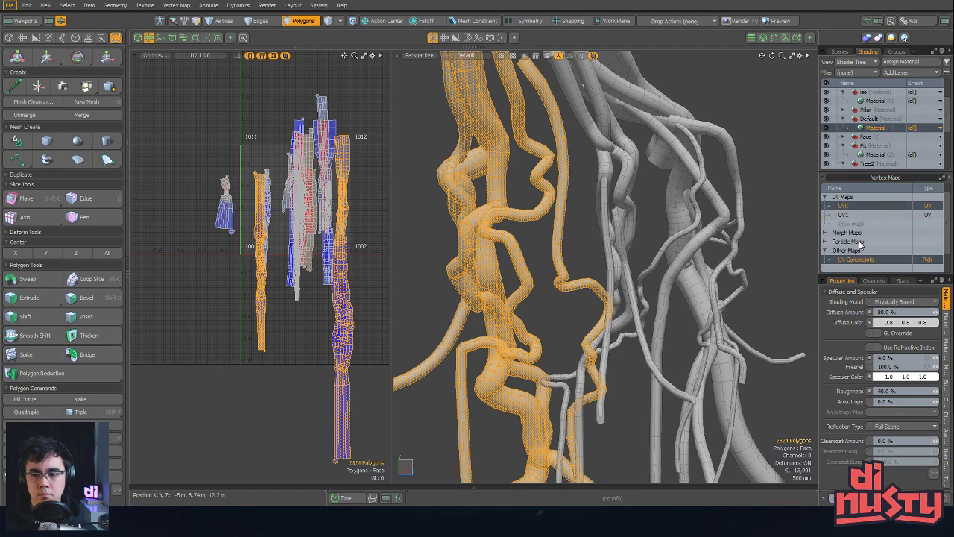
{"action": "left_click", "coordinate": [858, 215]}
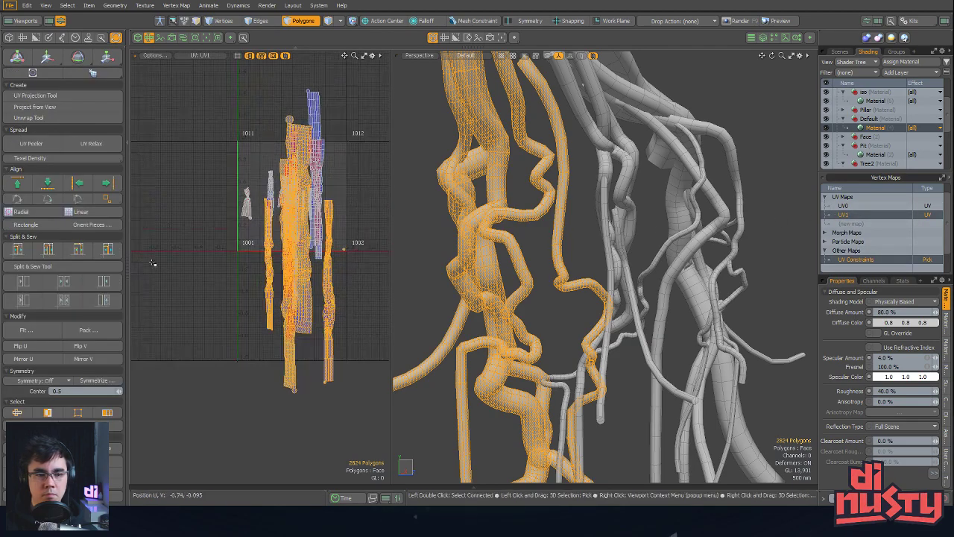
Adjust the selected branches' UV islands in UV1 using Texel Density and the transform tools, and clear the selection
{"action": "left_click", "coordinate": [47, 159]}
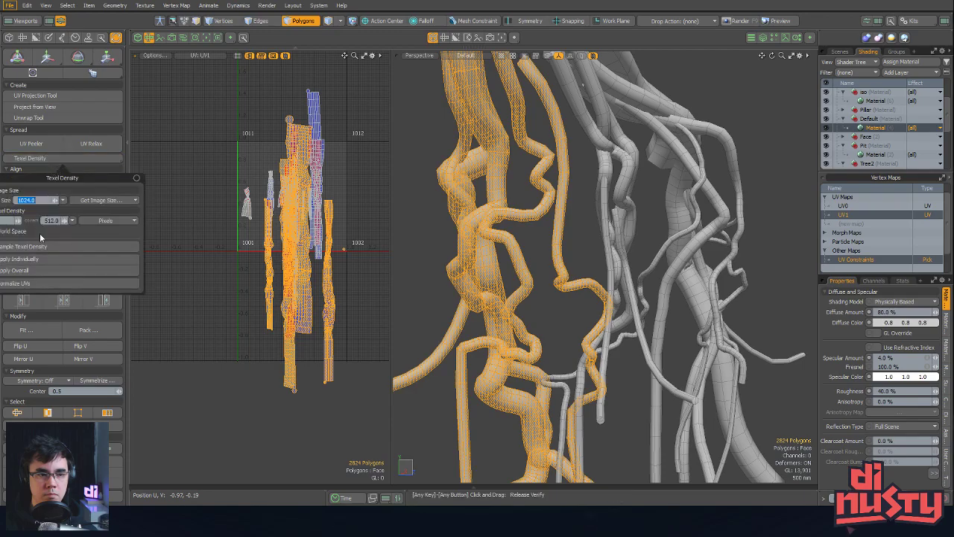
{"action": "left_click_drag", "start_coordinate": [317, 224], "coordinate": [344, 186], "text": "alt"}
{"action": "key", "text": "y"}
{"action": "key", "text": "w"}
{"action": "key", "text": "Escape"}
Examine the tree's branches from several sides, and switch to Unity to examine the tree trunk, roots and faces in the scene
{"action": "left_click_drag", "start_coordinate": [478, 209], "coordinate": [753, 241], "text": "alt"}
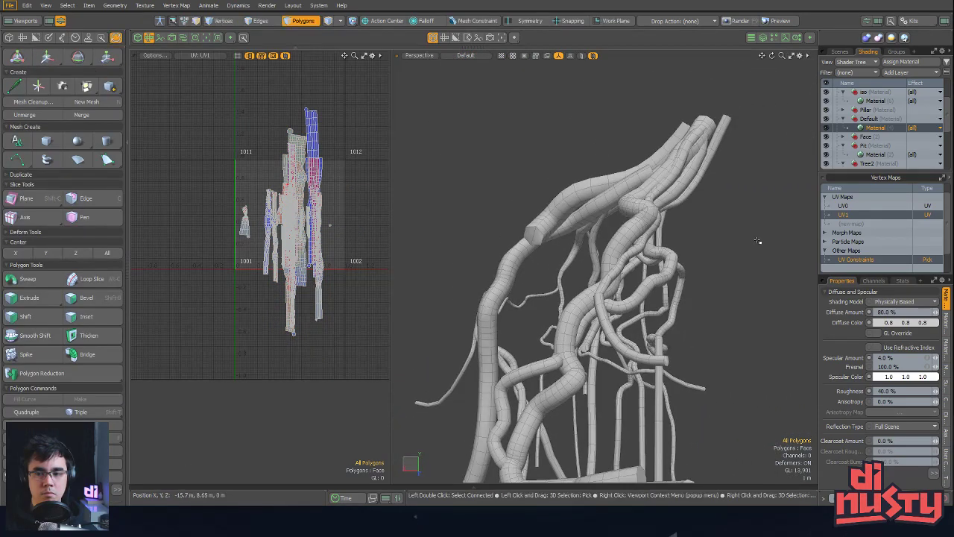
{"action": "left_click_drag", "start_coordinate": [667, 198], "coordinate": [554, 192], "text": "alt"}
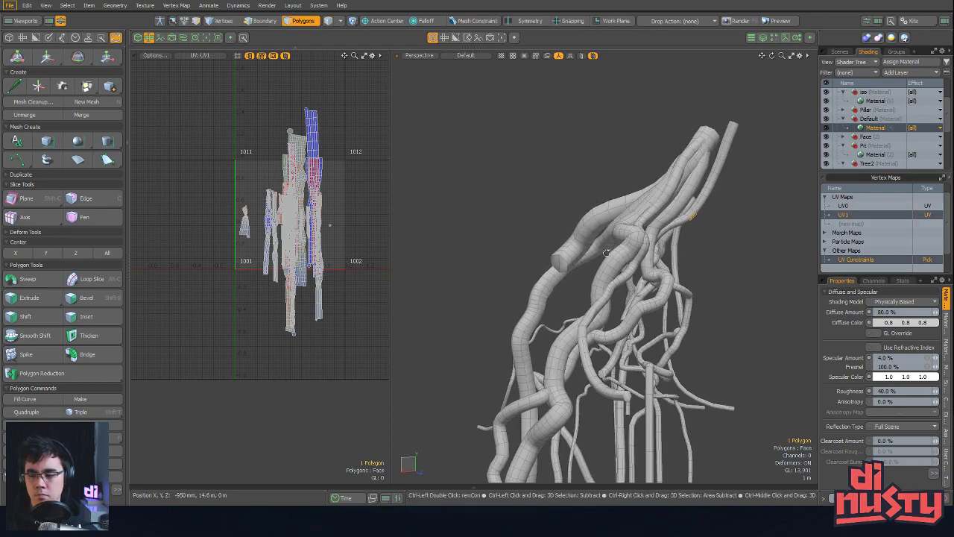
{"action": "left_click_drag", "start_coordinate": [606, 253], "coordinate": [665, 239], "text": "alt"}
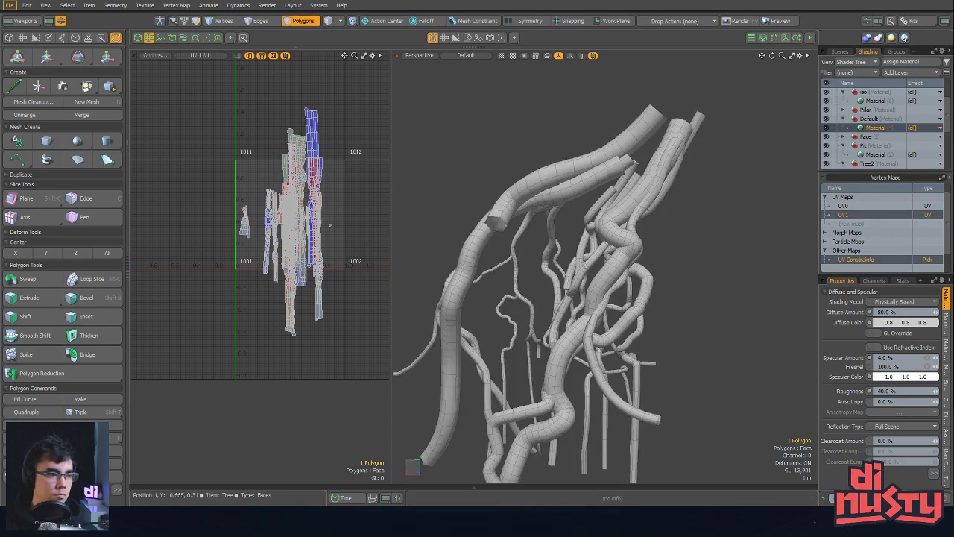
{"action": "key", "text": "alt+Tab"}
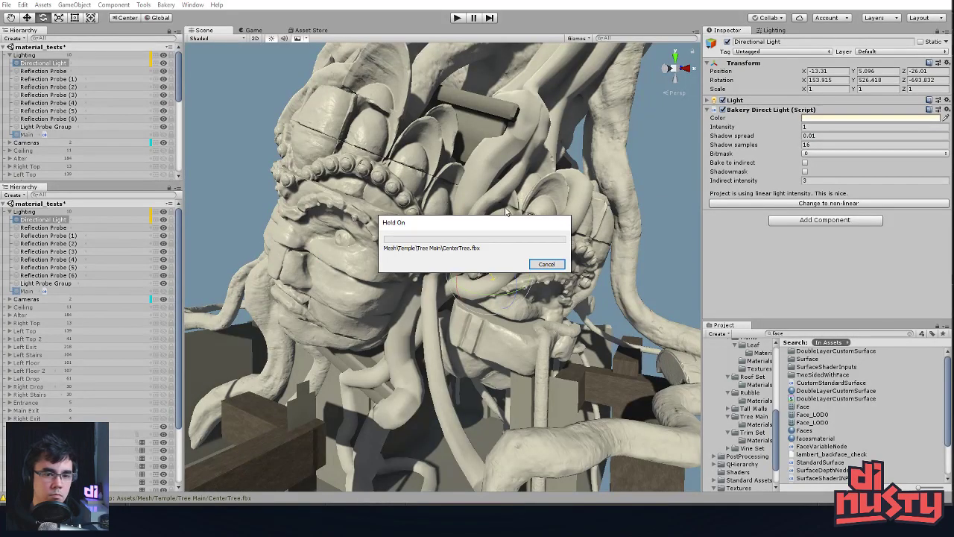
{"action": "left_click", "coordinate": [587, 192]}
{"action": "left_click_drag", "start_coordinate": [588, 192], "coordinate": [556, 231], "text": "alt"}
{"action": "scroll", "coordinate": [458, 258], "scroll_direction": "up", "scroll_amount": 3}
{"action": "left_click", "coordinate": [280, 134]}
{"action": "left_click_drag", "start_coordinate": [281, 133], "coordinate": [480, 81], "text": "alt"}
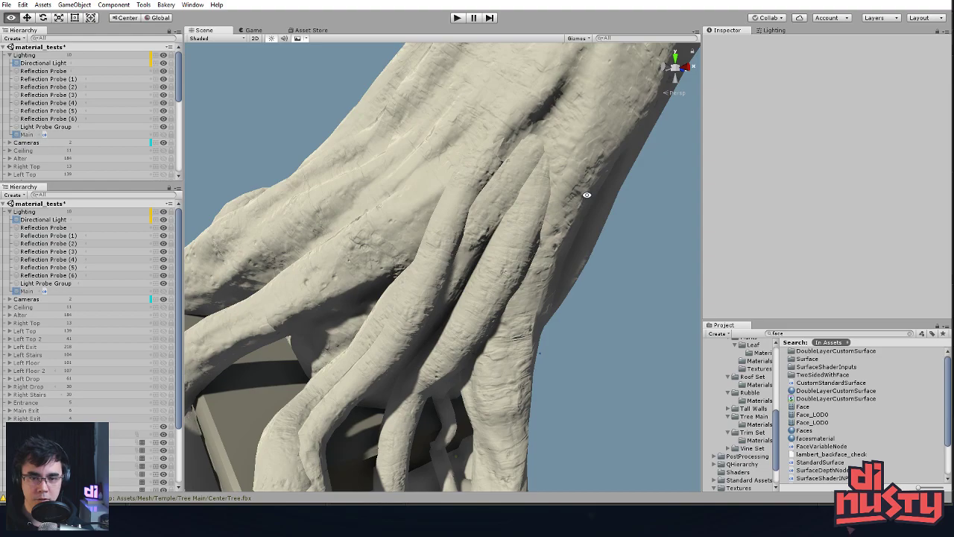
{"action": "scroll", "coordinate": [601, 179], "scroll_direction": "down", "scroll_amount": 5}
{"action": "left_click_drag", "start_coordinate": [601, 179], "coordinate": [422, 264], "text": "alt"}
{"action": "scroll", "coordinate": [422, 264], "scroll_direction": "up", "scroll_amount": 3}
{"action": "middle_click_drag", "start_coordinate": [485, 300], "coordinate": [540, 241]}
{"action": "middle_click_drag", "start_coordinate": [364, 173], "coordinate": [334, 214]}
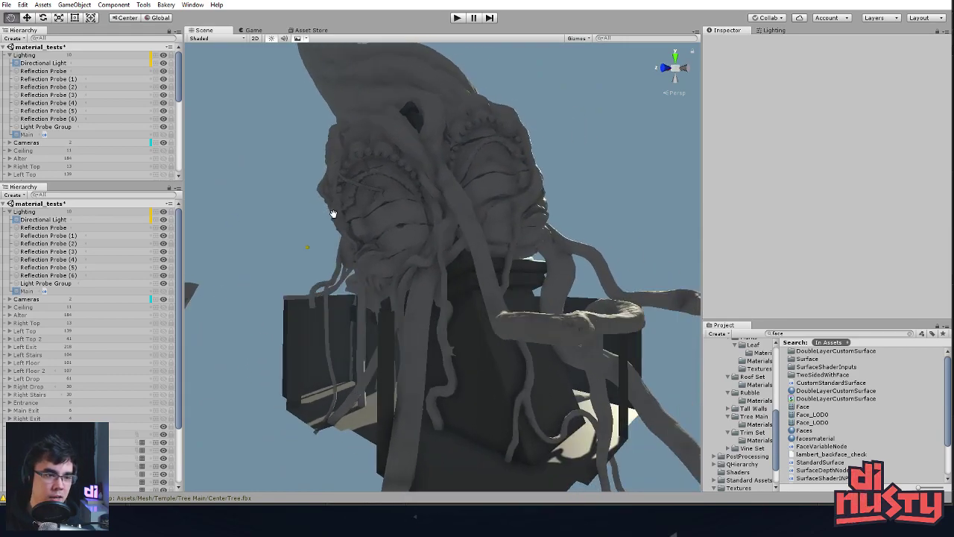
{"action": "left_click_drag", "start_coordinate": [327, 209], "coordinate": [402, 233], "text": "alt"}
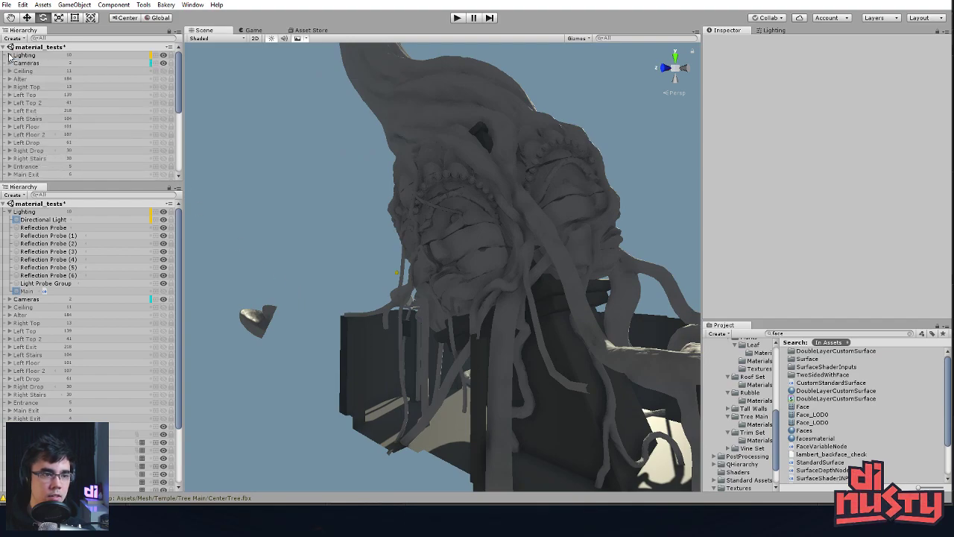
Make the hidden temple groups visible in the scene, from Ceiling and Alter down to Main Exit and Right Exit
{"action": "left_click", "coordinate": [163, 73]}
{"action": "left_click", "coordinate": [165, 80]}
{"action": "left_click", "coordinate": [166, 89]}
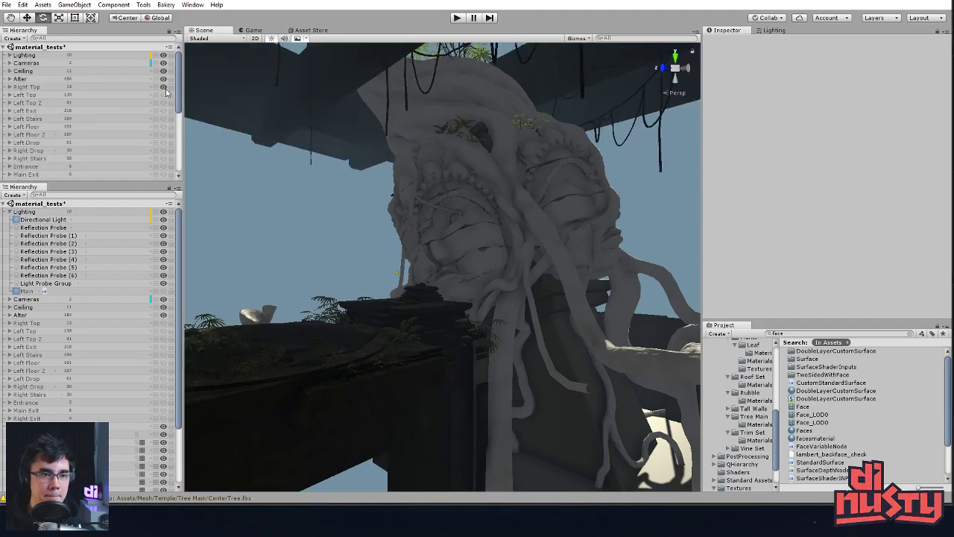
{"action": "left_click_drag", "start_coordinate": [267, 124], "coordinate": [534, 211], "text": "alt"}
{"action": "scroll", "coordinate": [534, 211], "scroll_direction": "down", "scroll_amount": 5}
{"action": "left_click_drag", "start_coordinate": [480, 181], "coordinate": [349, 283], "text": "alt"}
{"action": "scroll", "coordinate": [490, 156], "scroll_direction": "down", "scroll_amount": 3}
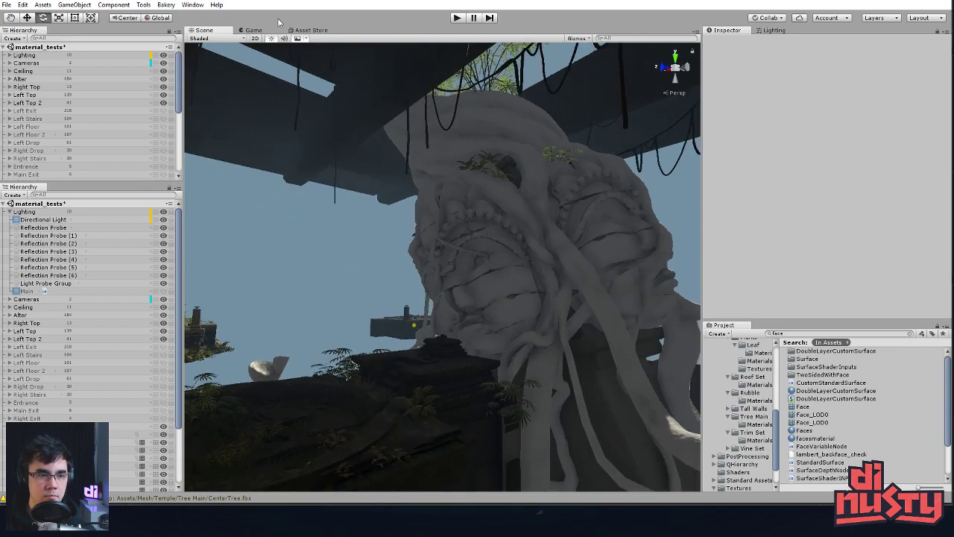
{"action": "left_click_drag", "start_coordinate": [164, 114], "coordinate": [166, 121]}
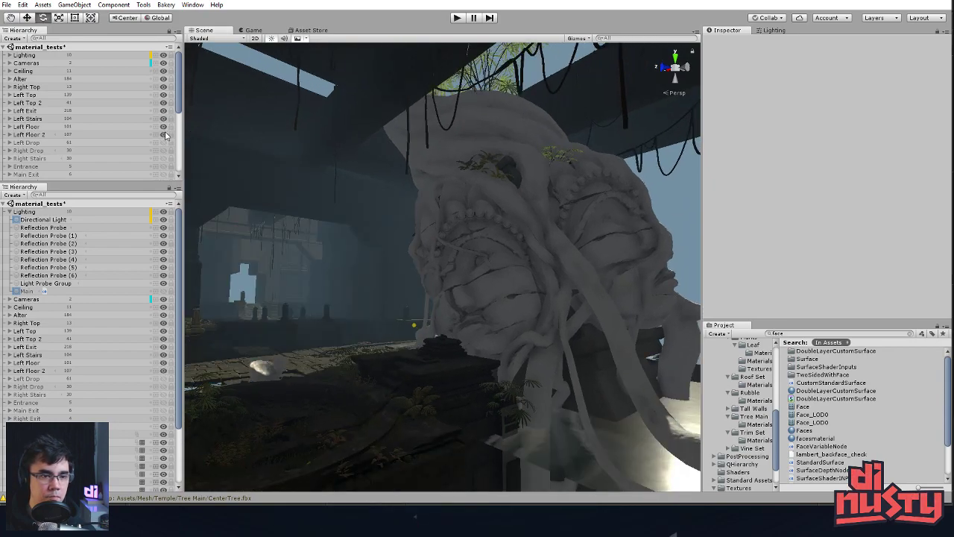
{"action": "scroll", "coordinate": [165, 174], "scroll_direction": "down", "scroll_amount": 3}
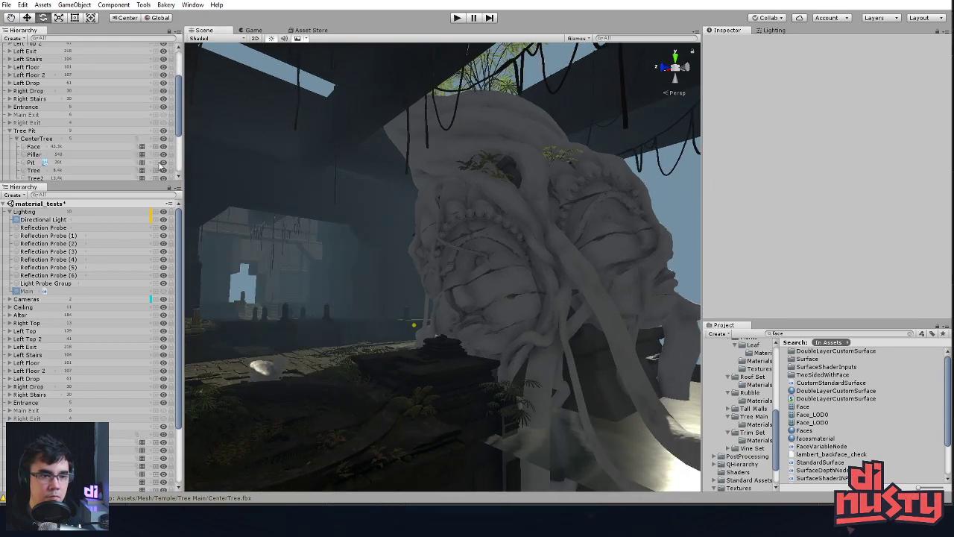
{"action": "left_click_drag", "start_coordinate": [328, 202], "coordinate": [321, 231], "text": "alt"}
{"action": "middle_click_drag", "start_coordinate": [320, 231], "coordinate": [390, 241]}
{"action": "left_click_drag", "start_coordinate": [390, 241], "coordinate": [398, 247], "text": "alt"}
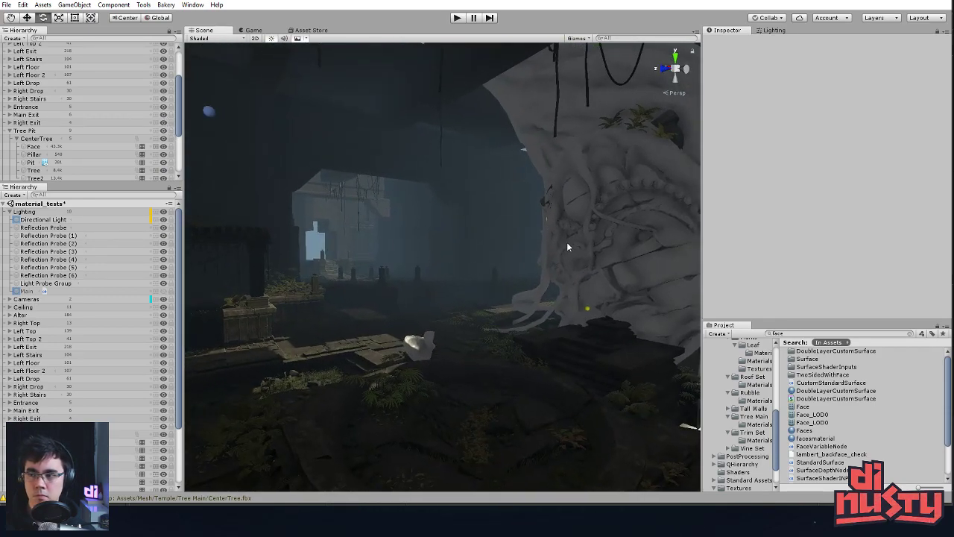
Select the Directional Light in the Lighting group and rotate it to about 133.7, 616.2, -662.4 in X, Y and Z
{"action": "left_click", "coordinate": [326, 248]}
{"action": "left_click_drag", "start_coordinate": [332, 252], "coordinate": [377, 247], "text": "alt"}
{"action": "left_click", "coordinate": [344, 248]}
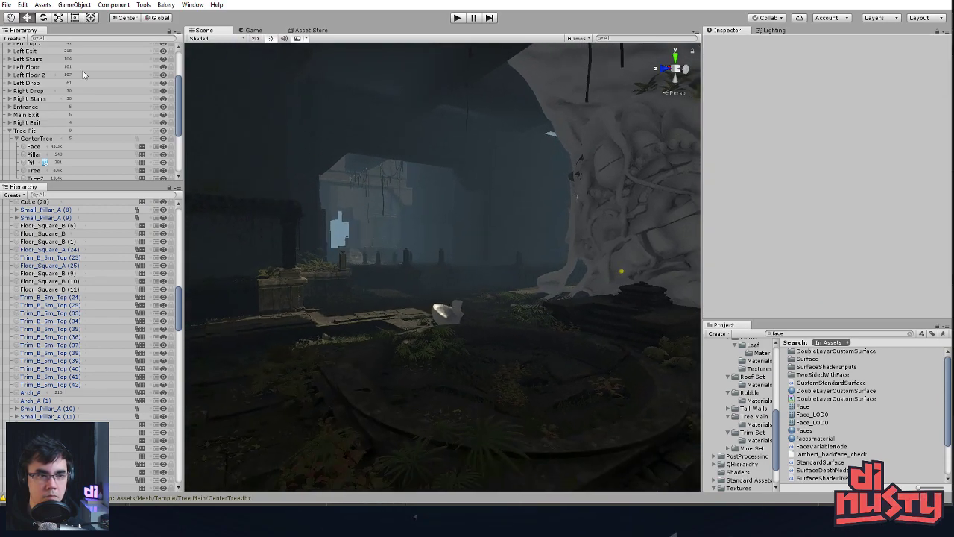
{"action": "left_click_drag", "start_coordinate": [179, 75], "coordinate": [176, 50]}
{"action": "left_click", "coordinate": [29, 55]}
{"action": "left_click", "coordinate": [9, 55]}
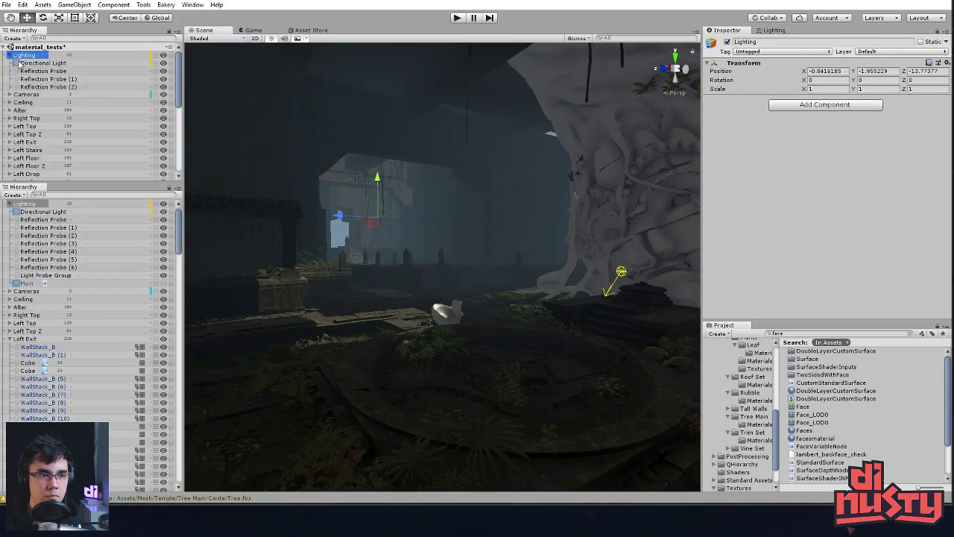
{"action": "left_click", "coordinate": [61, 64]}
{"action": "left_click", "coordinate": [73, 128]}
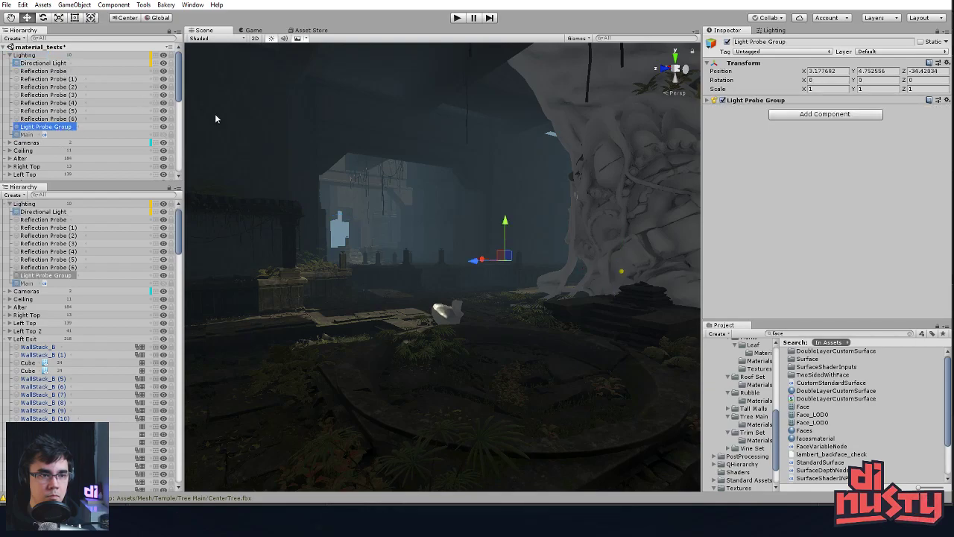
{"action": "left_click", "coordinate": [58, 65]}
{"action": "left_click_drag", "start_coordinate": [630, 270], "coordinate": [594, 280]}
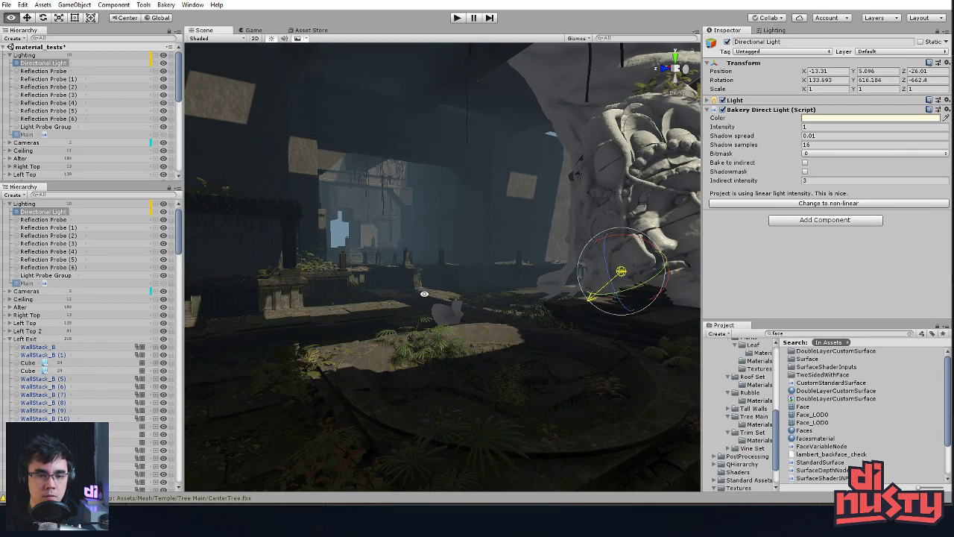
Select the Alter_A mesh and examine how the light falls across the stone face, the altar and the surrounding temple floor
{"action": "left_click_drag", "start_coordinate": [424, 294], "coordinate": [434, 293], "text": "alt"}
{"action": "left_click", "coordinate": [305, 246]}
{"action": "middle_click_drag", "start_coordinate": [305, 246], "coordinate": [449, 249]}
{"action": "left_click_drag", "start_coordinate": [449, 248], "coordinate": [526, 237], "text": "alt"}
{"action": "right_click_drag", "start_coordinate": [526, 237], "coordinate": [540, 232], "text": "alt"}
{"action": "left_click_drag", "start_coordinate": [540, 232], "coordinate": [559, 264], "text": "alt"}
{"action": "right_click_drag", "start_coordinate": [558, 264], "coordinate": [477, 261], "text": "alt"}
{"action": "left_click_drag", "start_coordinate": [477, 260], "coordinate": [513, 240], "text": "alt"}
{"action": "right_click_drag", "start_coordinate": [513, 240], "coordinate": [598, 267], "text": "alt"}
{"action": "middle_click_drag", "start_coordinate": [597, 268], "coordinate": [588, 247], "text": "alt"}
{"action": "left_click_drag", "start_coordinate": [589, 247], "coordinate": [603, 258], "text": "alt"}
{"action": "right_click_drag", "start_coordinate": [603, 258], "coordinate": [624, 276], "text": "alt"}
{"action": "right_click_drag", "start_coordinate": [533, 274], "coordinate": [485, 291], "text": "alt"}
{"action": "left_click", "coordinate": [458, 240]}
{"action": "left_click_drag", "start_coordinate": [457, 237], "coordinate": [451, 270], "text": "alt"}
{"action": "right_click_drag", "start_coordinate": [450, 270], "coordinate": [537, 229], "text": "alt"}
{"action": "middle_click_drag", "start_coordinate": [537, 228], "coordinate": [543, 313], "text": "alt"}
{"action": "right_click_drag", "start_coordinate": [543, 314], "coordinate": [620, 345], "text": "alt"}
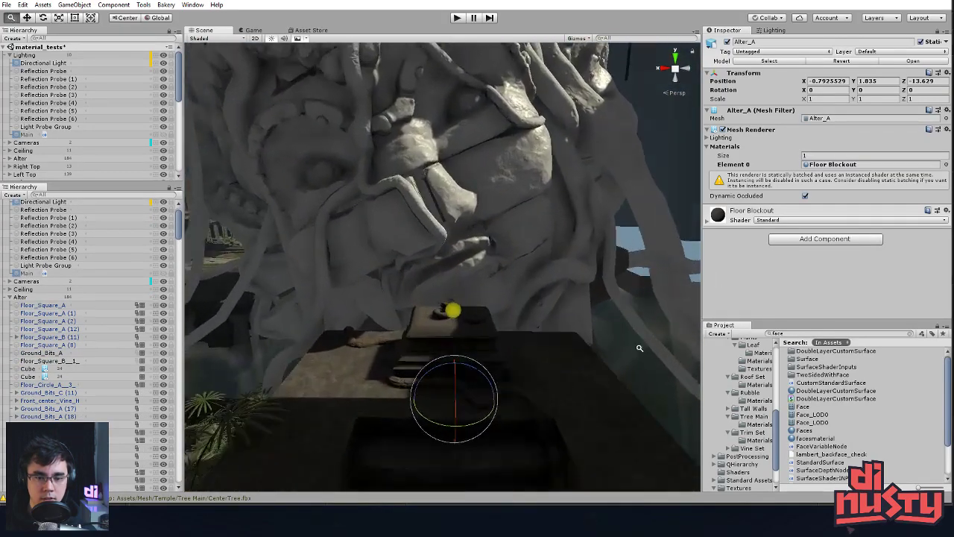
{"action": "left_click_drag", "start_coordinate": [620, 345], "coordinate": [500, 371], "text": "alt"}
{"action": "left_click_drag", "start_coordinate": [448, 301], "coordinate": [376, 288], "text": "alt"}
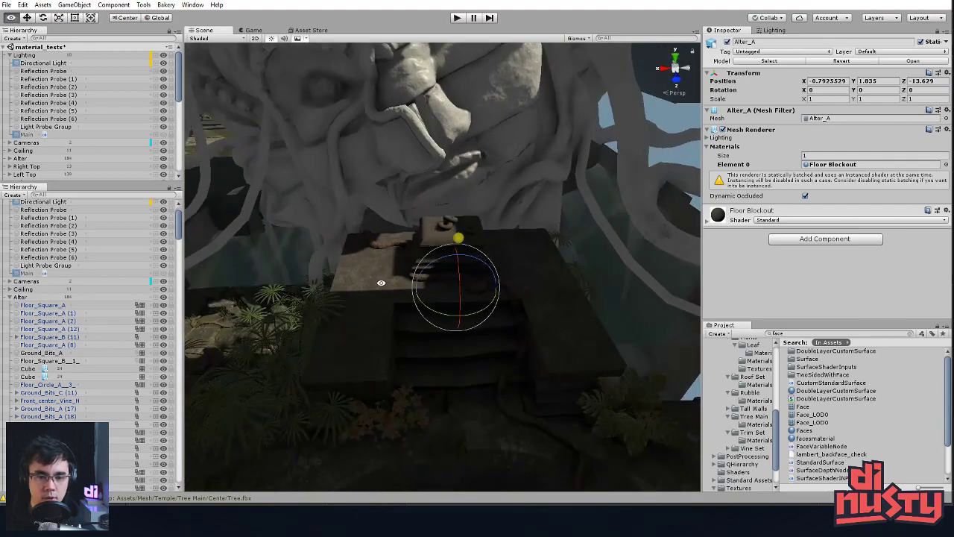
{"action": "left_click_drag", "start_coordinate": [560, 273], "coordinate": [418, 269], "text": "alt"}
{"action": "middle_click_drag", "start_coordinate": [519, 288], "coordinate": [579, 318], "text": "alt"}
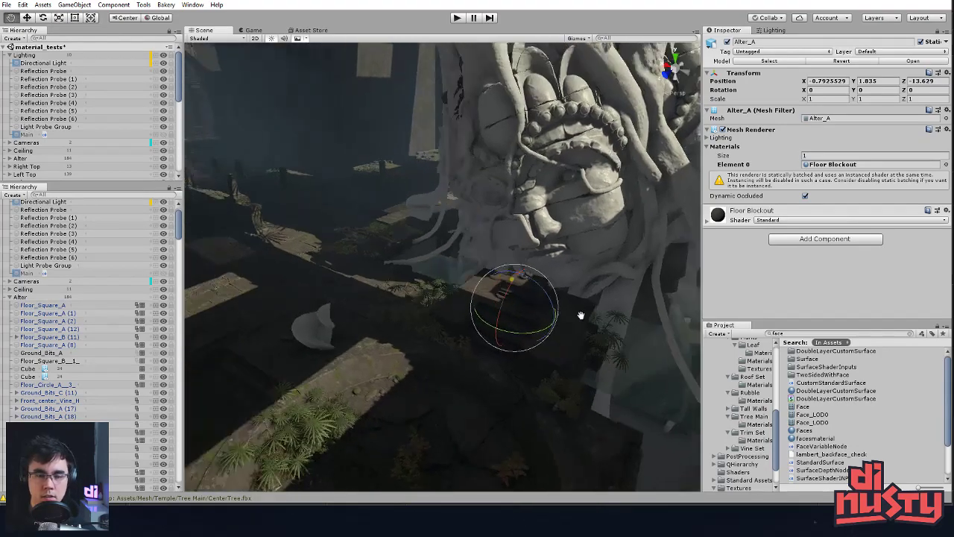
Examine the shaded walkway, carved pillars and stairs leading to the temple's exit doorway
{"action": "left_click_drag", "start_coordinate": [579, 317], "coordinate": [374, 228], "text": "alt"}
{"action": "left_click", "coordinate": [286, 212]}
{"action": "key", "text": "f"}
{"action": "left_click_drag", "start_coordinate": [286, 212], "coordinate": [402, 223], "text": "alt"}
{"action": "middle_click_drag", "start_coordinate": [401, 224], "coordinate": [341, 134], "text": "alt"}
{"action": "left_click_drag", "start_coordinate": [341, 135], "coordinate": [288, 181], "text": "alt"}
{"action": "scroll", "coordinate": [287, 182], "scroll_direction": "down", "scroll_amount": 3}
{"action": "left_click_drag", "start_coordinate": [328, 205], "coordinate": [291, 125], "text": "alt"}
Select the Directional Light in the Lighting group and rotate it to about 101.7 in X and 601.5 in Y
{"action": "left_click", "coordinate": [82, 65]}
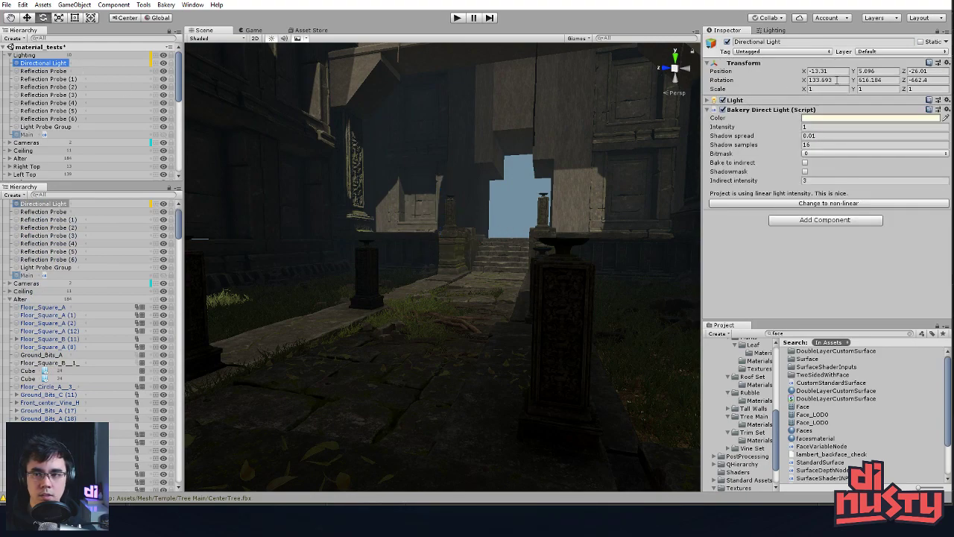
{"action": "left_click_drag", "start_coordinate": [804, 81], "coordinate": [746, 79]}
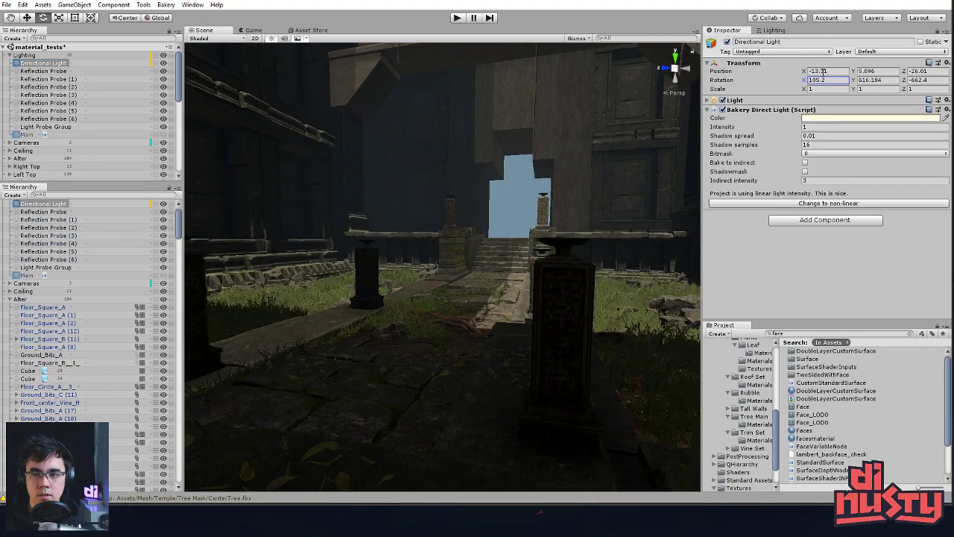
{"action": "left_click_drag", "start_coordinate": [855, 84], "coordinate": [804, 83]}
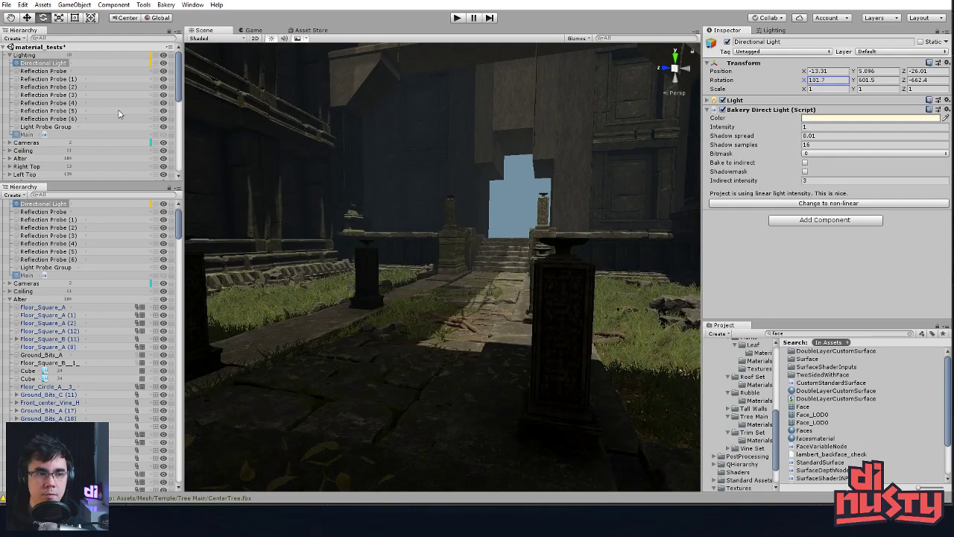
Hide the Ceiling group in the scene and check how the light reaches the courtyard
{"action": "scroll", "coordinate": [37, 127], "scroll_direction": "down", "scroll_amount": 5}
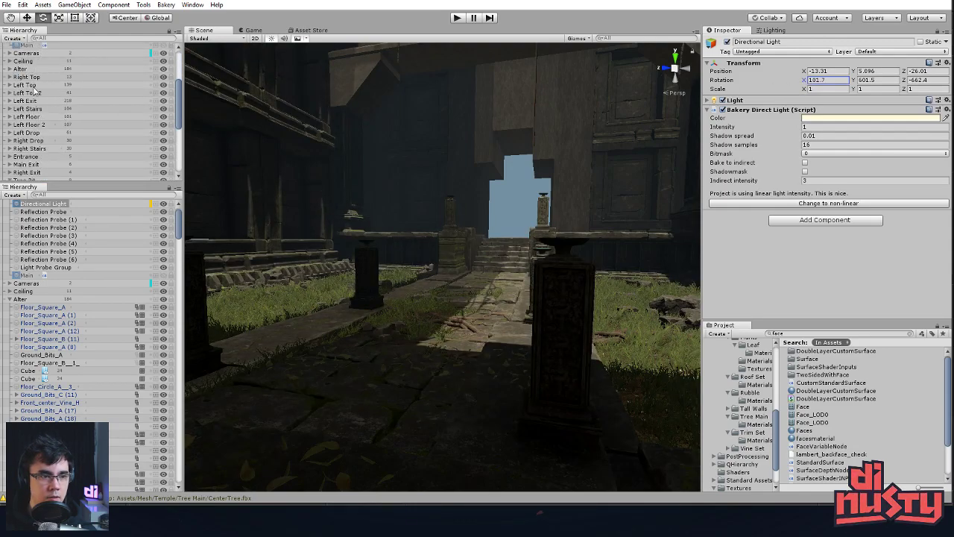
{"action": "scroll", "coordinate": [34, 79], "scroll_direction": "down", "scroll_amount": 2}
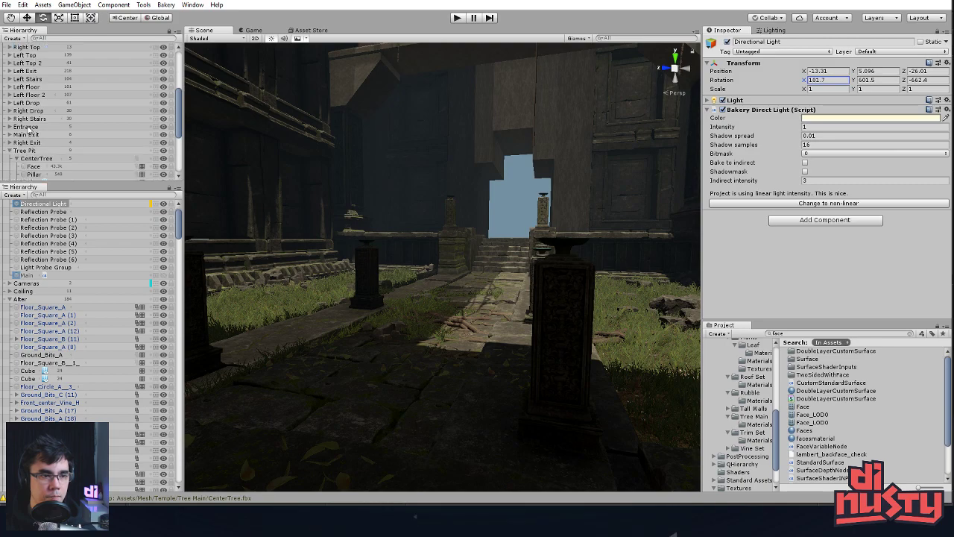
{"action": "scroll", "coordinate": [32, 131], "scroll_direction": "up", "scroll_amount": 4}
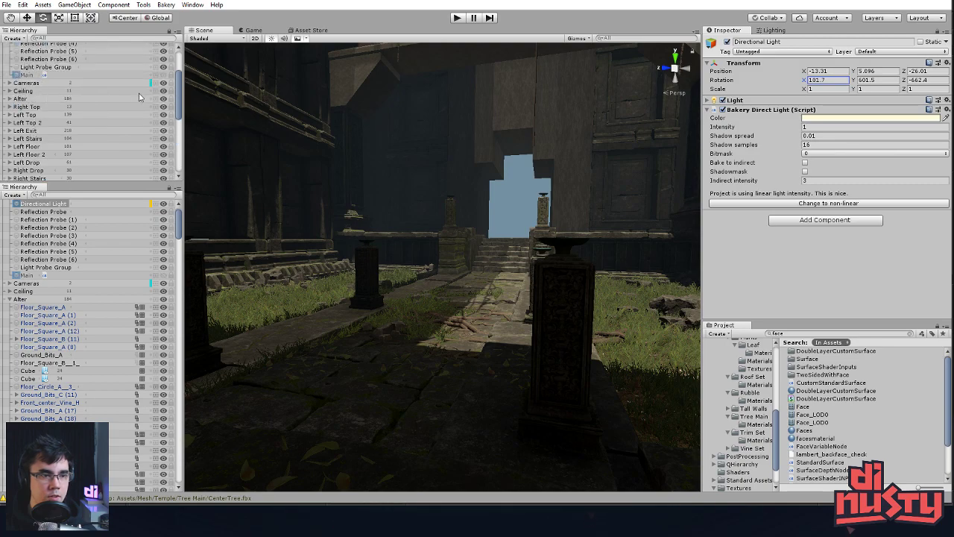
{"action": "left_click", "coordinate": [164, 92]}
{"action": "left_click_drag", "start_coordinate": [553, 171], "coordinate": [581, 175], "text": "alt"}
{"action": "right_click_drag", "start_coordinate": [591, 168], "coordinate": [515, 179], "text": "alt"}
{"action": "mouse_move", "coordinate": [514, 179]}
{"action": "left_mouse_down", "text": "alt"}
{"action": "mouse_move", "coordinate": [484, 191]}
{"action": "mouse_move", "coordinate": [518, 194]}
{"action": "left_mouse_up", "text": "alt"}
{"action": "right_click_drag", "start_coordinate": [517, 193], "coordinate": [548, 199], "text": "alt"}
{"action": "middle_click_drag", "start_coordinate": [547, 199], "coordinate": [545, 211], "text": "alt"}
{"action": "mouse_move", "coordinate": [545, 210]}
{"action": "left_mouse_down", "text": "alt"}
{"action": "mouse_move", "coordinate": [526, 202]}
{"action": "mouse_move", "coordinate": [562, 213]}
{"action": "mouse_move", "coordinate": [552, 217]}
{"action": "left_mouse_up", "text": "alt"}
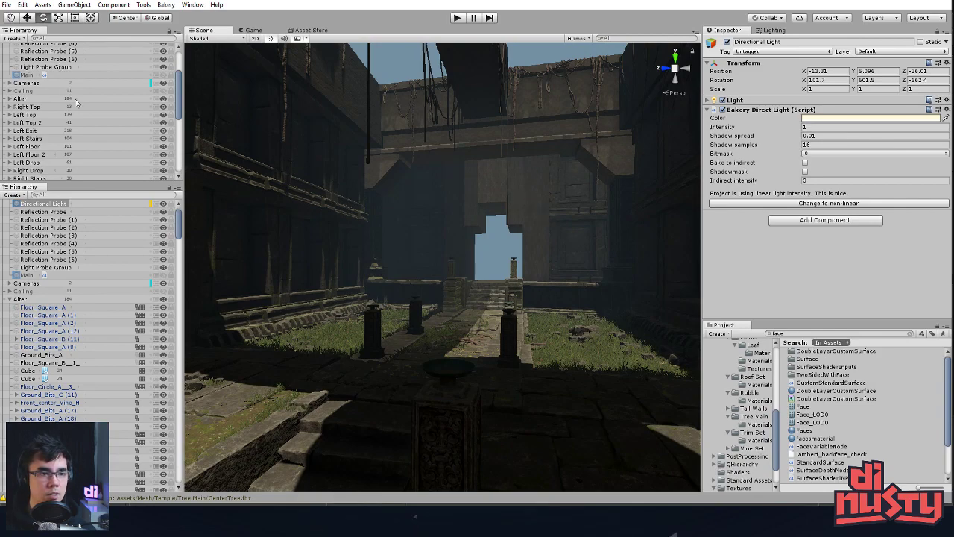
Rotate the Directional Light to about 127.3 in X and turn it further around Y
{"action": "scroll", "coordinate": [75, 103], "scroll_direction": "up", "scroll_amount": 3}
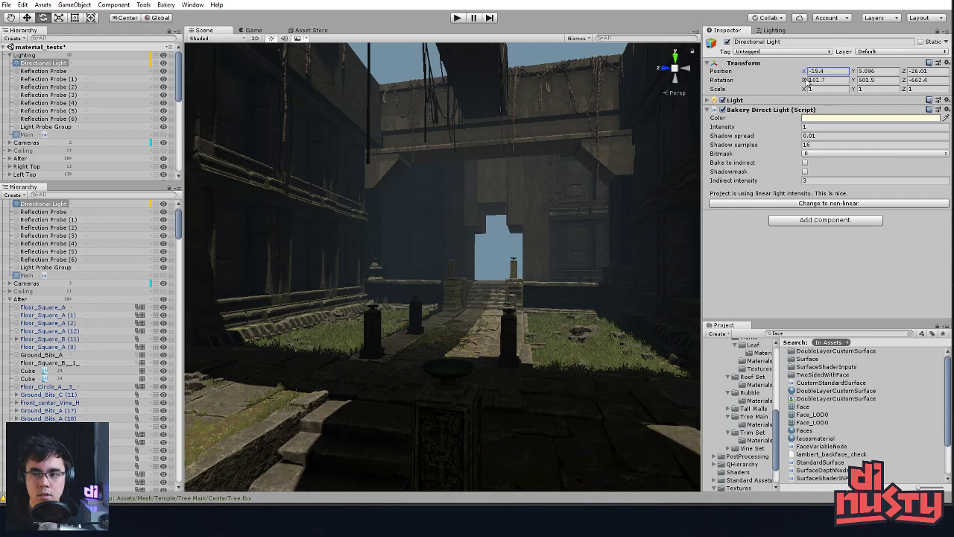
{"action": "left_click_drag", "start_coordinate": [806, 81], "coordinate": [947, 96]}
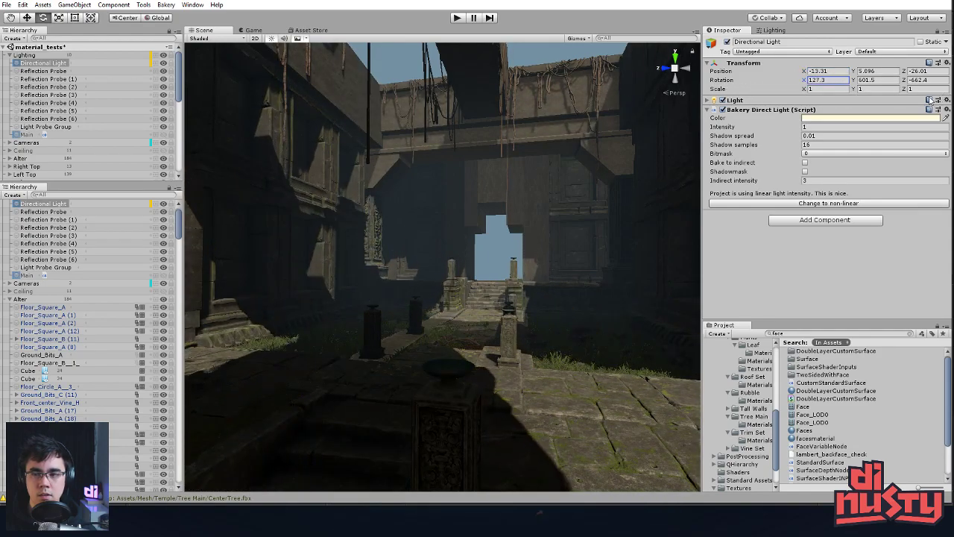
{"action": "left_click_drag", "start_coordinate": [858, 84], "coordinate": [920, 87]}
Inspect the light on the Stair_Side_A (1) mesh and along the walkway leading to the tree
{"action": "right_click_drag", "start_coordinate": [641, 246], "coordinate": [467, 271], "text": "alt"}
{"action": "left_click", "coordinate": [345, 215]}
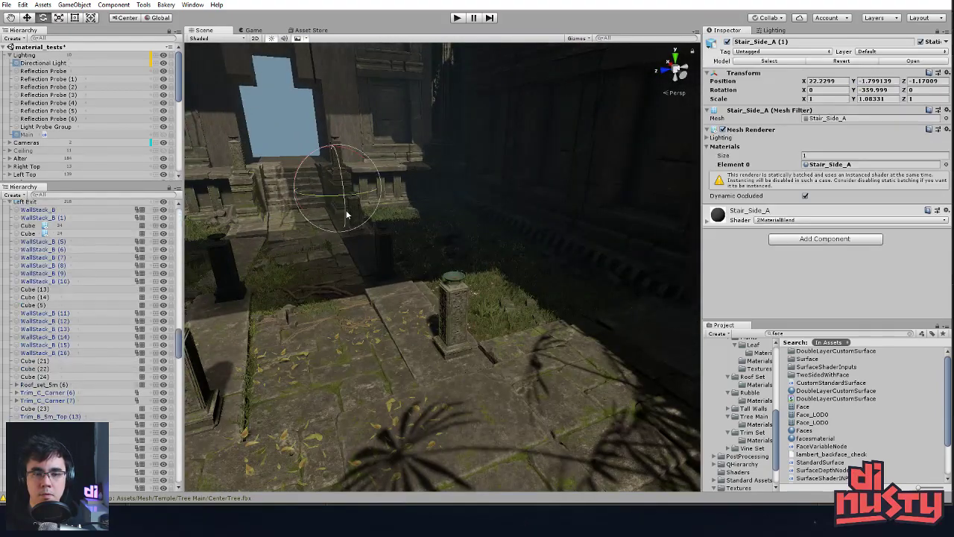
{"action": "right_click_drag", "start_coordinate": [360, 215], "coordinate": [576, 282]}
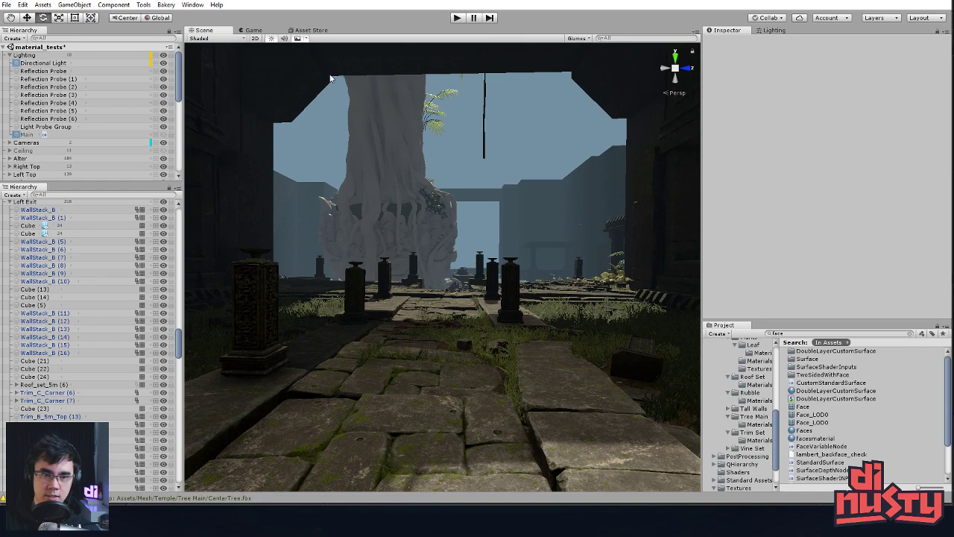
{"action": "right_click_drag", "start_coordinate": [508, 251], "coordinate": [437, 190]}
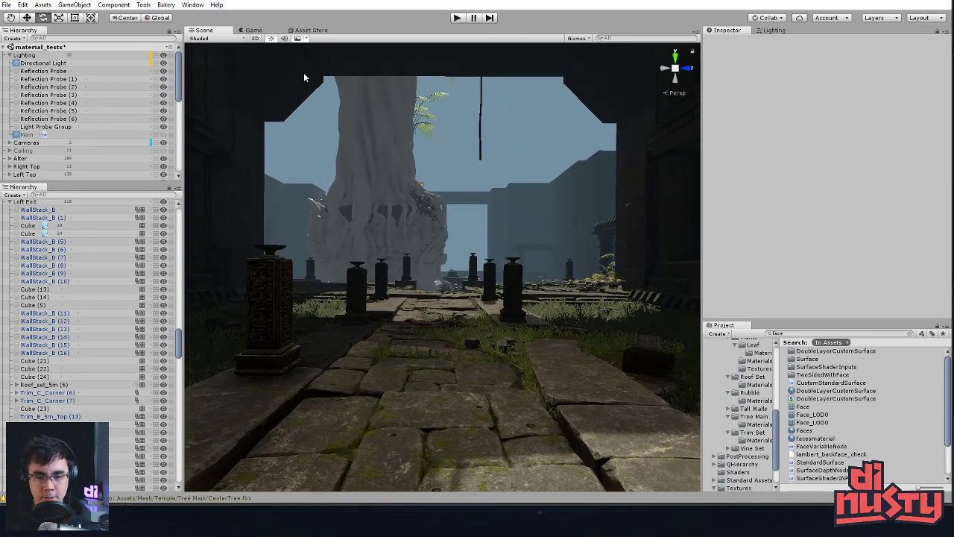
Examine the walkway and distant tree in an enlarged Scene view from the stairs and doorway, and restore the normal layout
{"action": "key", "text": "shift+space"}
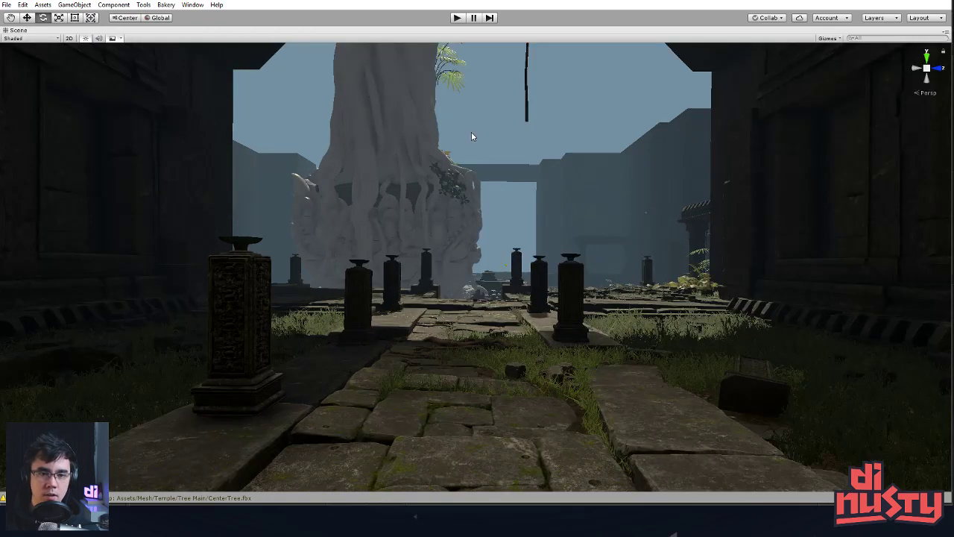
{"action": "scroll", "coordinate": [486, 138], "scroll_direction": "down", "scroll_amount": 5}
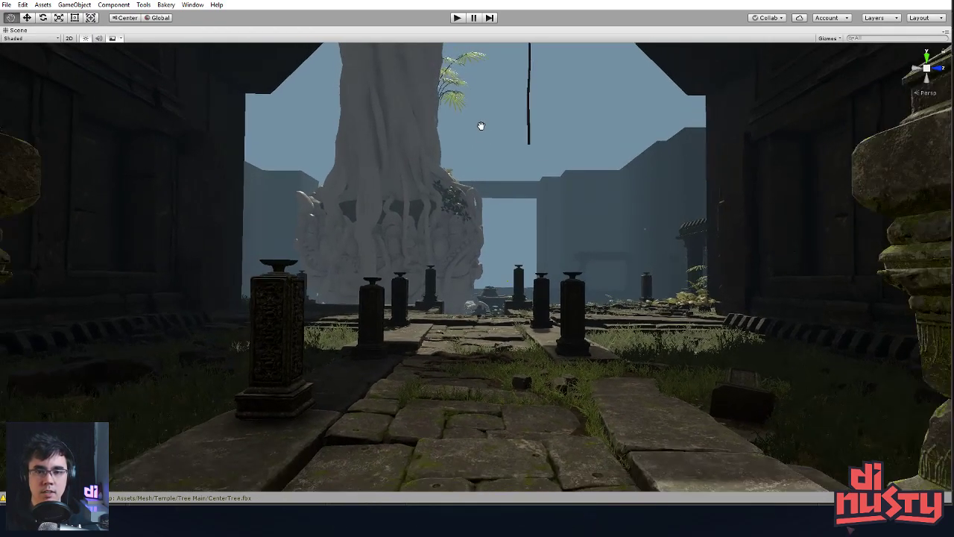
{"action": "scroll", "coordinate": [481, 128], "scroll_direction": "down", "scroll_amount": 3}
{"action": "scroll", "coordinate": [443, 97], "scroll_direction": "down", "scroll_amount": 4}
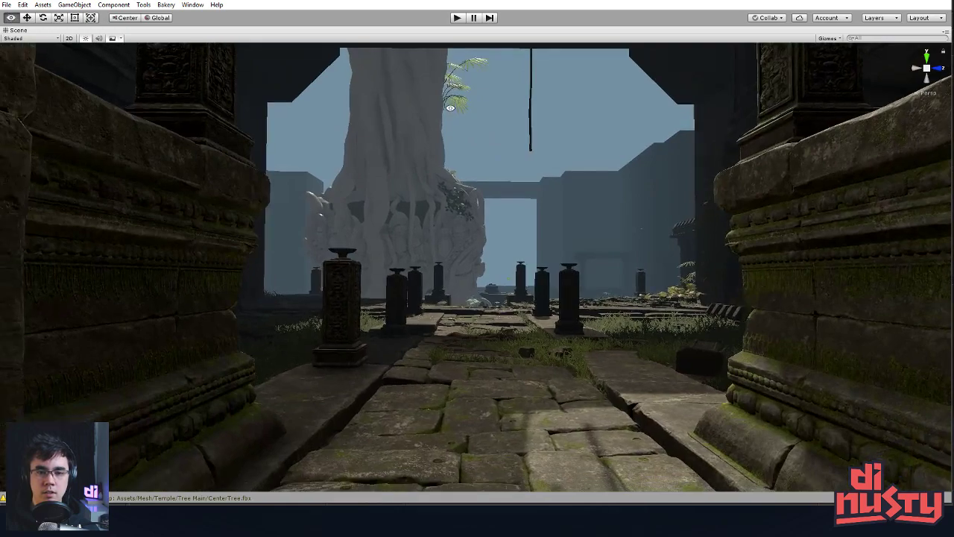
{"action": "scroll", "coordinate": [473, 91], "scroll_direction": "up", "scroll_amount": 5}
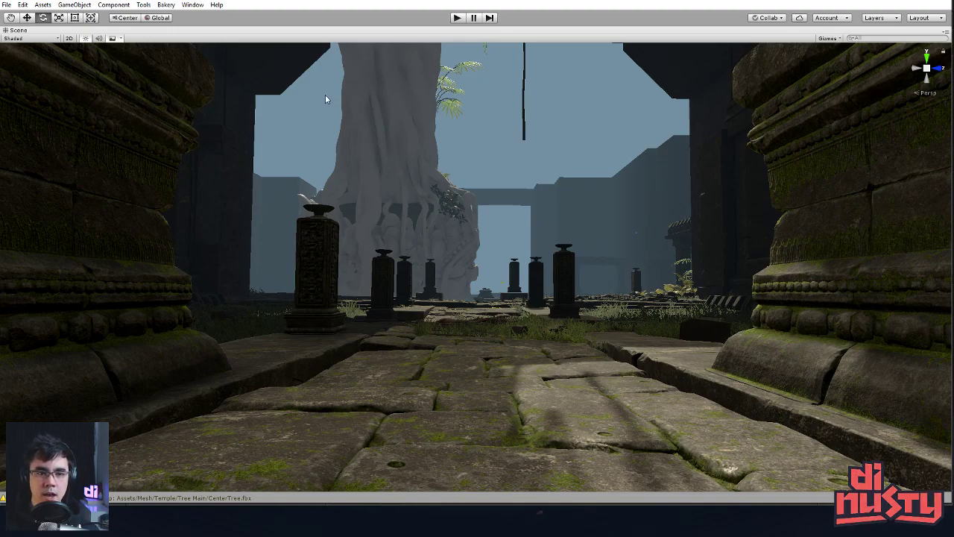
{"action": "middle_click_drag", "start_coordinate": [446, 160], "coordinate": [448, 184]}
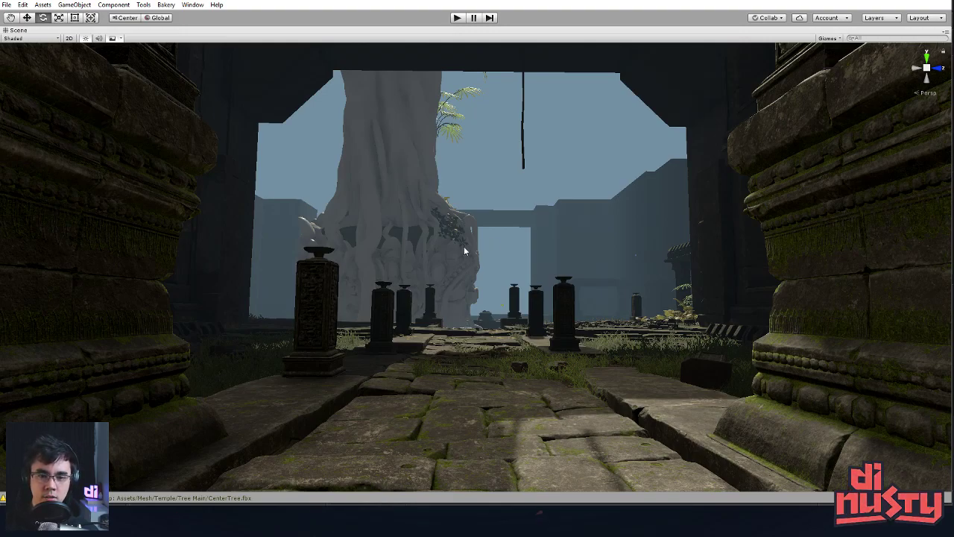
{"action": "key", "text": "f"}
{"action": "left_click_drag", "start_coordinate": [565, 283], "coordinate": [566, 314], "text": "alt"}
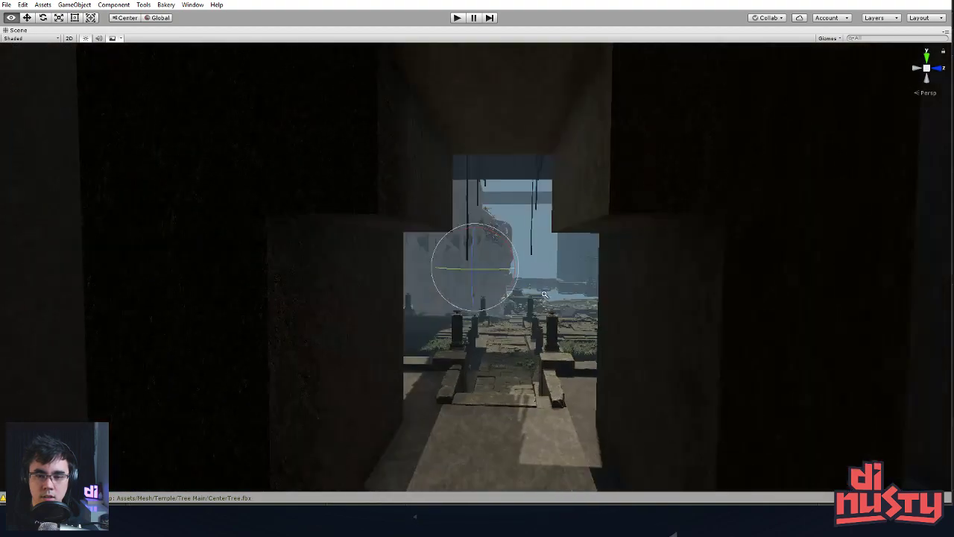
{"action": "scroll", "coordinate": [642, 297], "scroll_direction": "up", "scroll_amount": 6}
{"action": "middle_click_drag", "start_coordinate": [642, 297], "coordinate": [641, 292]}
{"action": "left_click", "coordinate": [561, 227]}
{"action": "key", "text": "shift+space"}
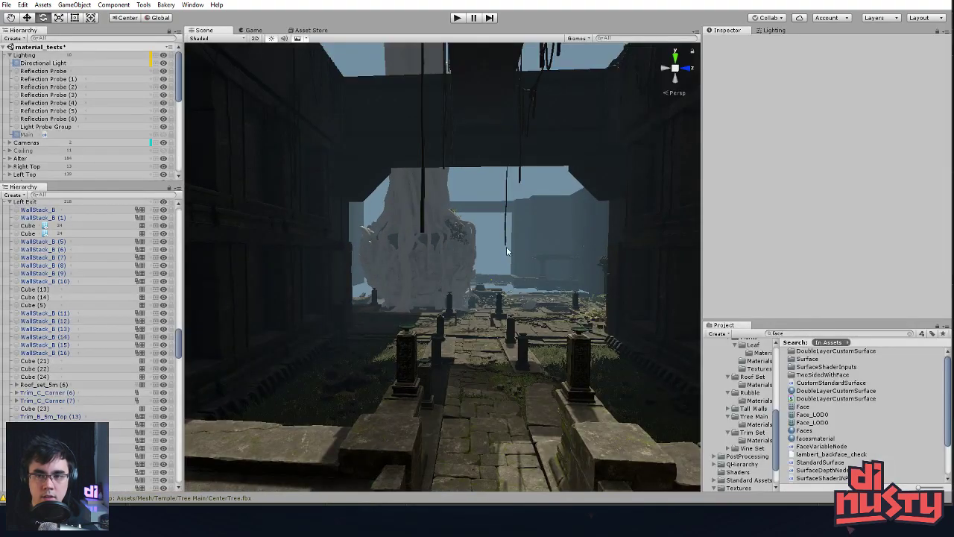
Set the fog density to 0.03 in the scene's lighting settings
{"action": "left_click", "coordinate": [772, 30]}
{"action": "scroll", "coordinate": [817, 118], "scroll_direction": "down", "scroll_amount": 2}
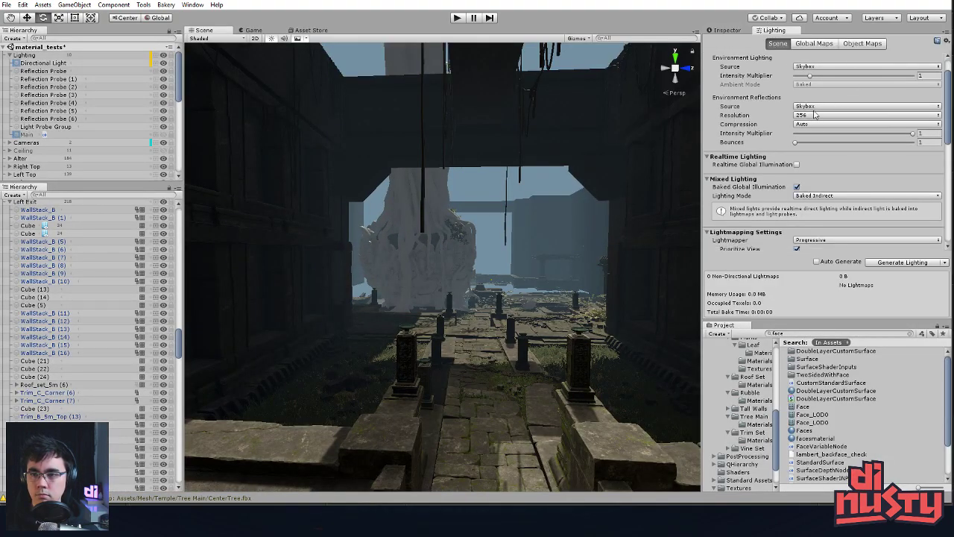
{"action": "scroll", "coordinate": [923, 110], "scroll_direction": "down", "scroll_amount": 10}
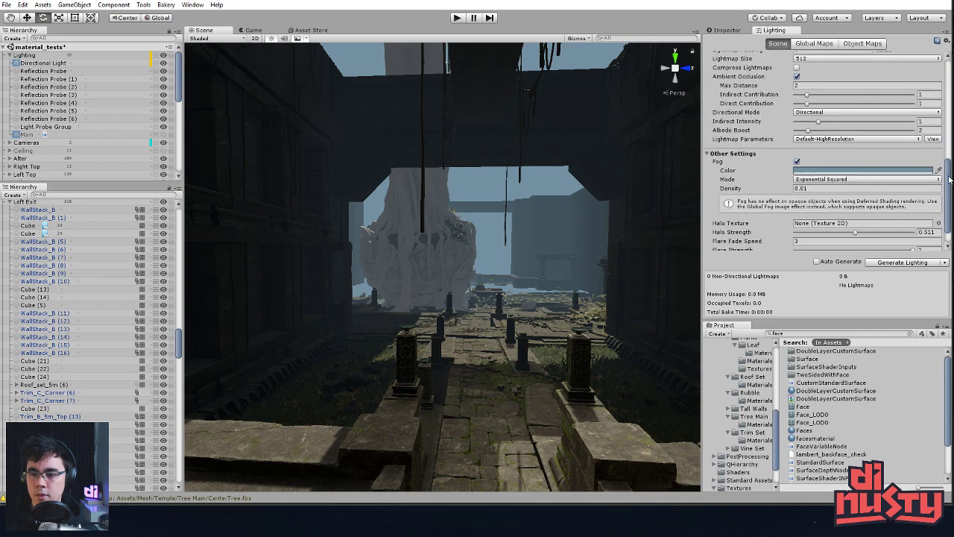
{"action": "type", "text": "0.03"}
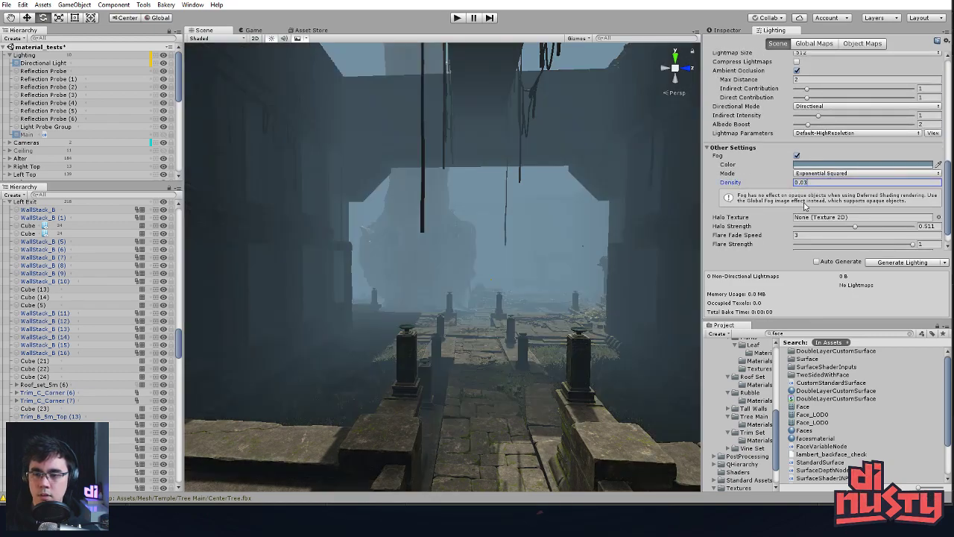
Examine the thicker fog from the stairs, along the walkway and beside the altar near the tree's faces
{"action": "scroll", "coordinate": [531, 250], "scroll_direction": "up", "scroll_amount": 5}
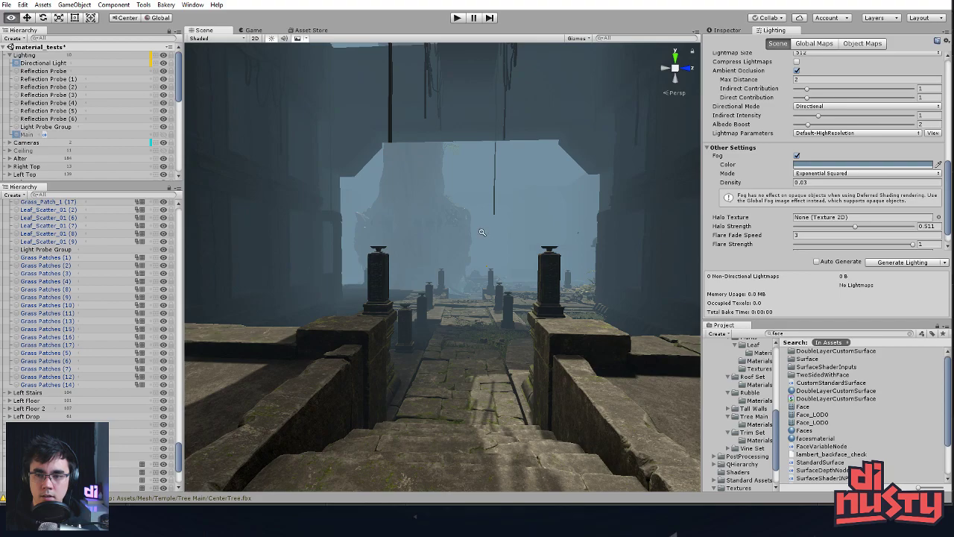
{"action": "scroll", "coordinate": [614, 263], "scroll_direction": "up", "scroll_amount": 5}
{"action": "right_click_drag", "start_coordinate": [614, 263], "coordinate": [601, 256]}
{"action": "right_click_drag", "start_coordinate": [595, 220], "coordinate": [579, 256]}
{"action": "left_click", "coordinate": [498, 280]}
{"action": "key", "text": "f"}
{"action": "left_click_drag", "start_coordinate": [507, 282], "coordinate": [550, 270], "text": "alt"}
{"action": "right_click_drag", "start_coordinate": [549, 266], "coordinate": [302, 258]}
{"action": "middle_click_drag", "start_coordinate": [301, 260], "coordinate": [373, 260]}
{"action": "scroll", "coordinate": [311, 264], "scroll_direction": "down", "scroll_amount": 3}
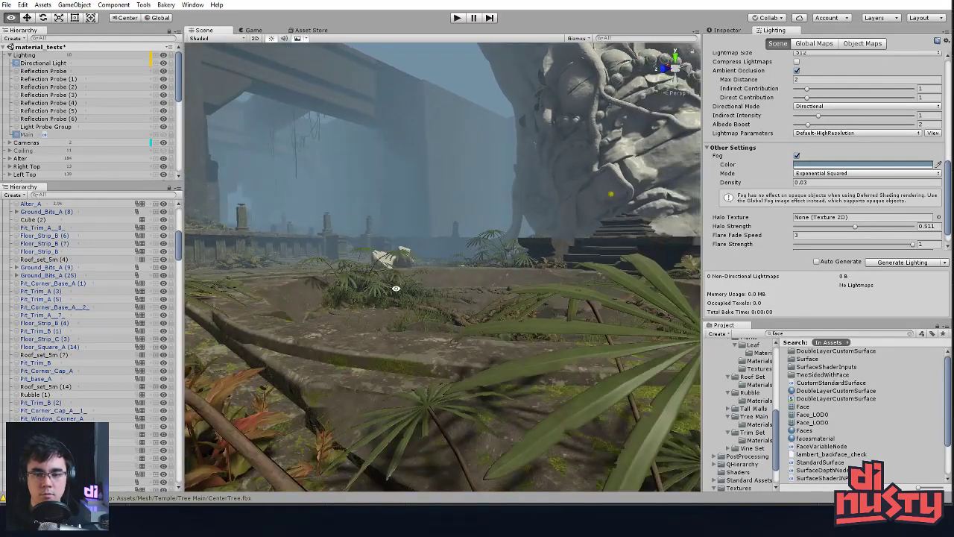
Inspect the roots on the stone floor, and view the fogged tree faces from farther back behind the foliage
{"action": "left_click", "coordinate": [393, 298]}
{"action": "key", "text": "w"}
{"action": "right_click_drag", "start_coordinate": [393, 298], "coordinate": [412, 340]}
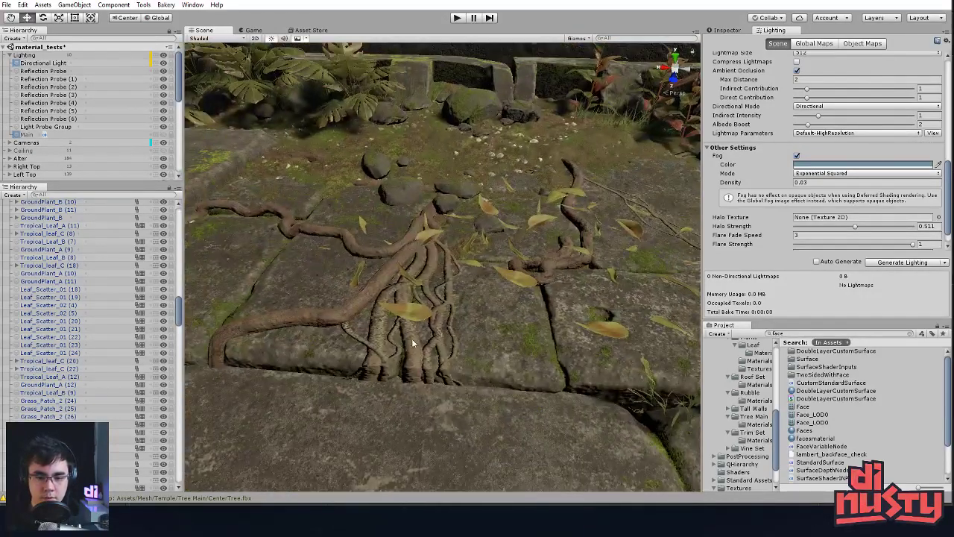
{"action": "right_click_drag", "start_coordinate": [421, 296], "coordinate": [410, 275]}
{"action": "right_click_drag", "start_coordinate": [389, 323], "coordinate": [425, 255]}
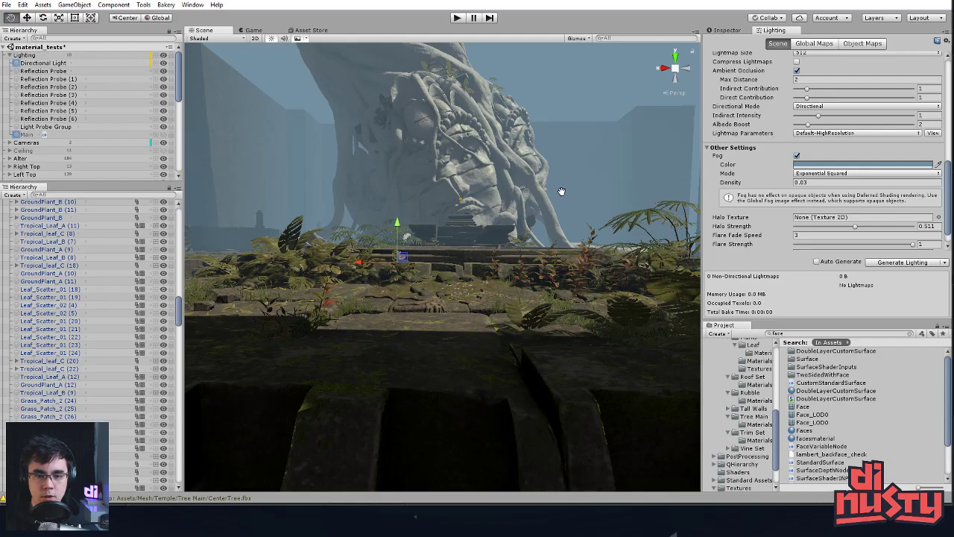
{"action": "middle_click_drag", "start_coordinate": [560, 192], "coordinate": [569, 196]}
{"action": "right_click_drag", "start_coordinate": [514, 233], "coordinate": [509, 232]}
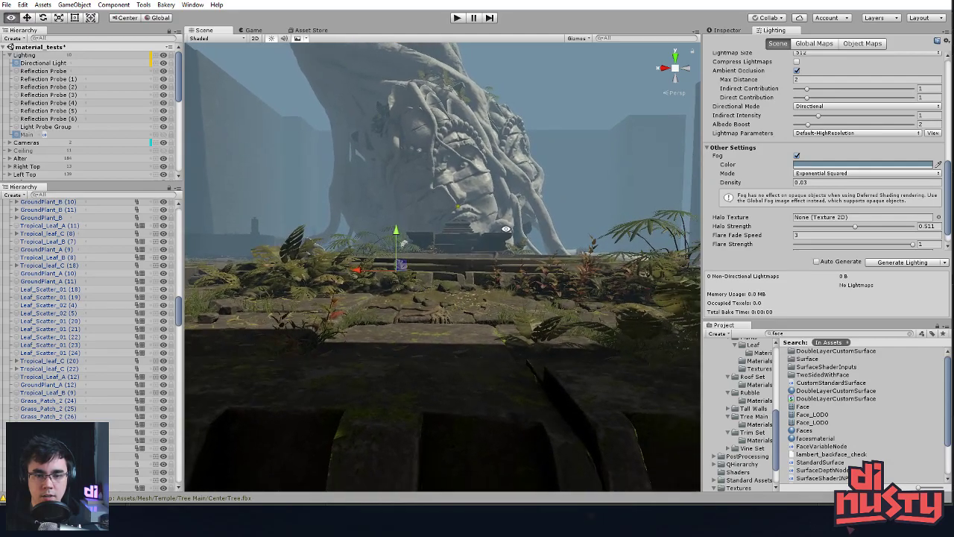
{"action": "middle_click_drag", "start_coordinate": [509, 232], "coordinate": [510, 256]}
{"action": "mouse_move", "coordinate": [466, 308]}
{"action": "right_mouse_down"}
{"action": "mouse_move", "coordinate": [462, 295]}
{"action": "mouse_move", "coordinate": [469, 304]}
{"action": "right_mouse_up"}
{"action": "key", "text": "s"}
{"action": "middle_click_drag", "start_coordinate": [453, 297], "coordinate": [462, 279]}
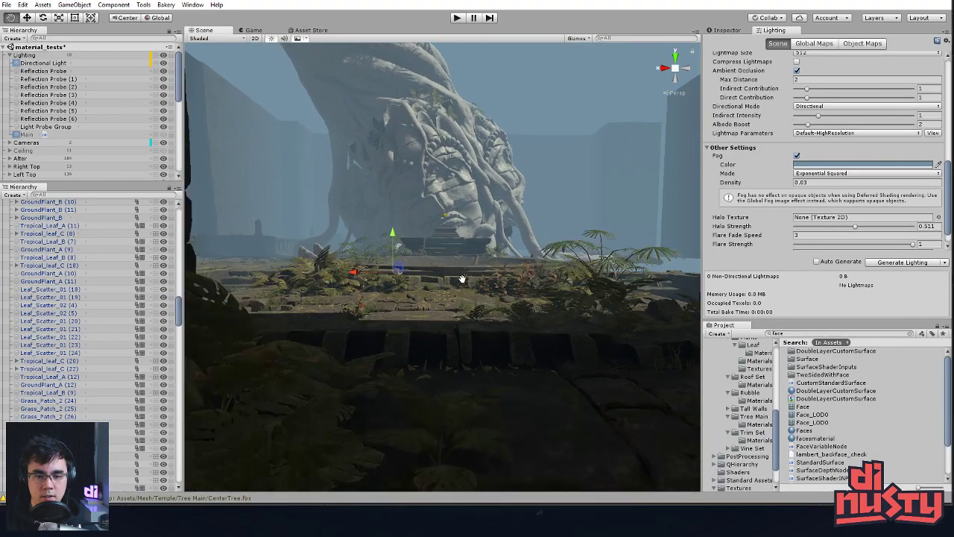
Examine the fogged tree from several distances, and select the circular floor piece in front of the altar
{"action": "scroll", "coordinate": [456, 278], "scroll_direction": "up", "scroll_amount": 8}
{"action": "scroll", "coordinate": [450, 282], "scroll_direction": "down", "scroll_amount": 5}
{"action": "middle_click_drag", "start_coordinate": [448, 281], "coordinate": [531, 308]}
{"action": "scroll", "coordinate": [460, 304], "scroll_direction": "up", "scroll_amount": 4}
{"action": "middle_click_drag", "start_coordinate": [460, 305], "coordinate": [452, 321]}
{"action": "right_click_drag", "start_coordinate": [453, 321], "coordinate": [437, 313]}
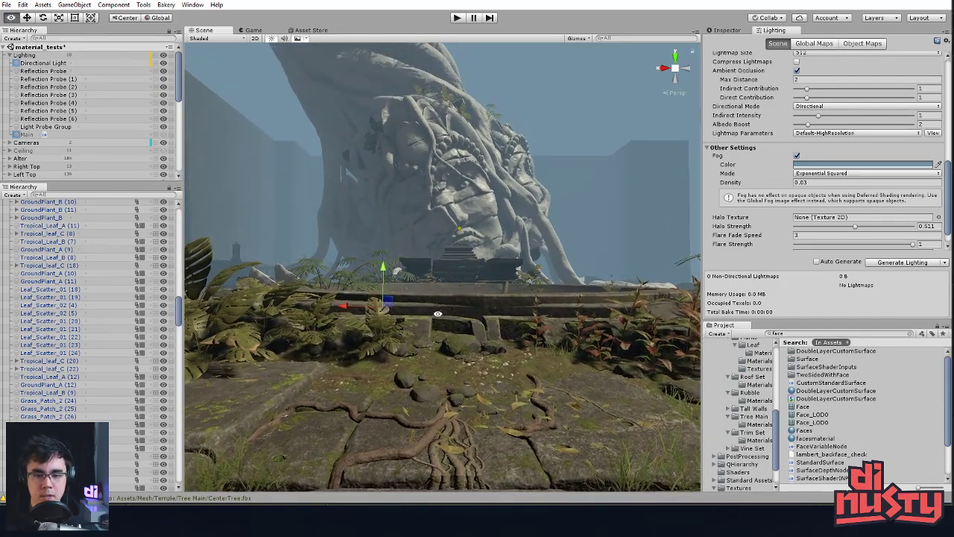
{"action": "right_click_drag", "start_coordinate": [500, 428], "coordinate": [573, 328]}
{"action": "key", "text": "s"}
{"action": "key", "text": "w"}
{"action": "right_click_drag", "start_coordinate": [600, 293], "coordinate": [610, 340]}
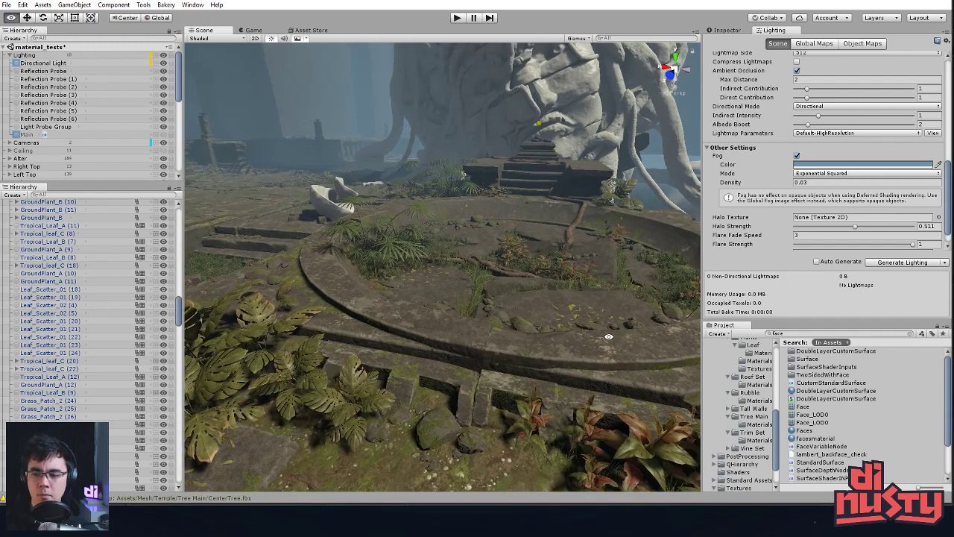
{"action": "left_click", "coordinate": [634, 322]}
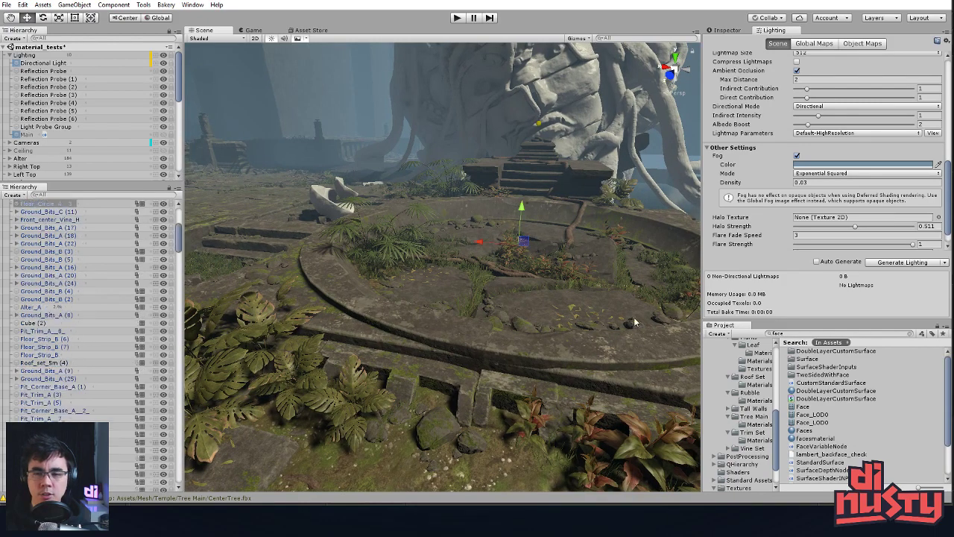
Select Camera in the Cameras group and open its Post Profile asset from the PostProcessing folder
{"action": "left_click", "coordinate": [43, 71]}
{"action": "scroll", "coordinate": [39, 148], "scroll_direction": "down", "scroll_amount": 2}
{"action": "left_click", "coordinate": [29, 113]}
{"action": "left_click", "coordinate": [9, 113]}
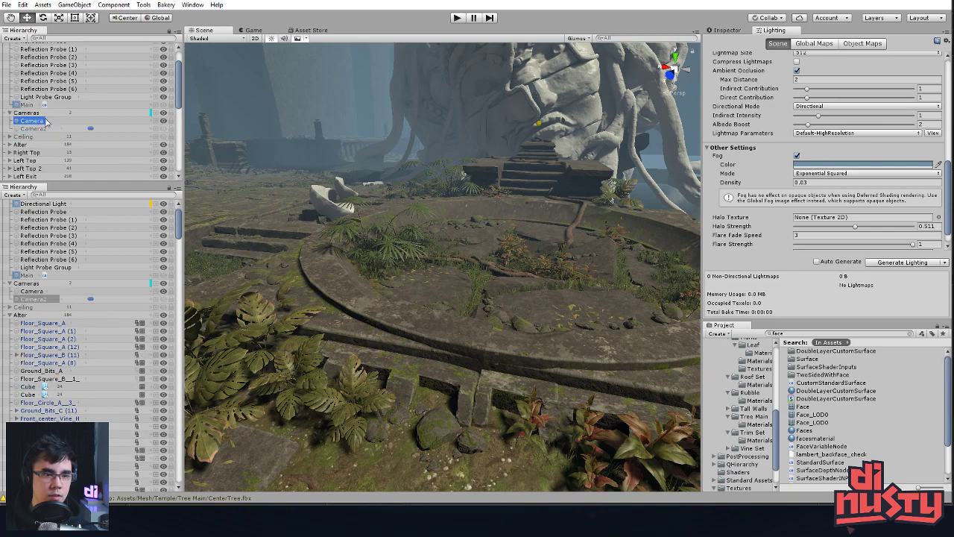
{"action": "left_click", "coordinate": [727, 31]}
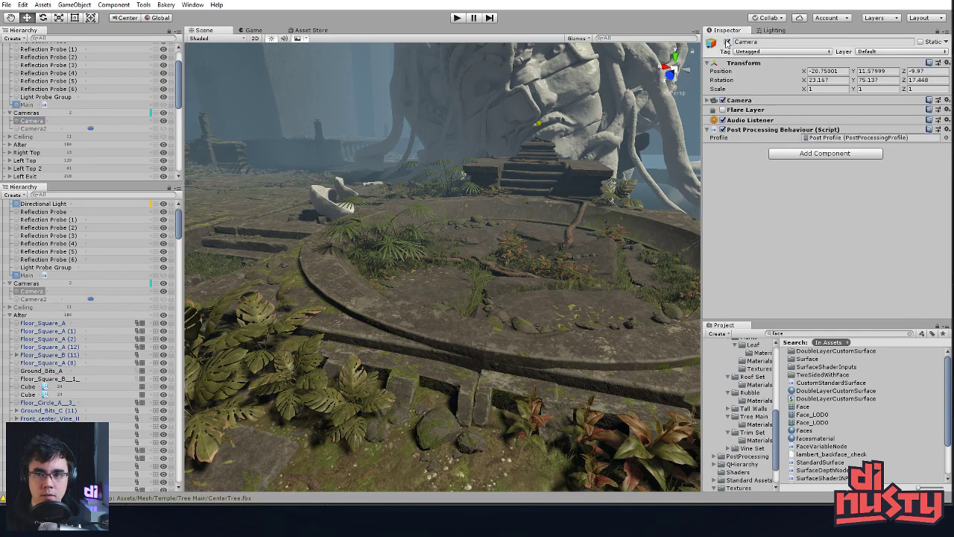
{"action": "left_click", "coordinate": [814, 140]}
{"action": "left_click", "coordinate": [811, 401]}
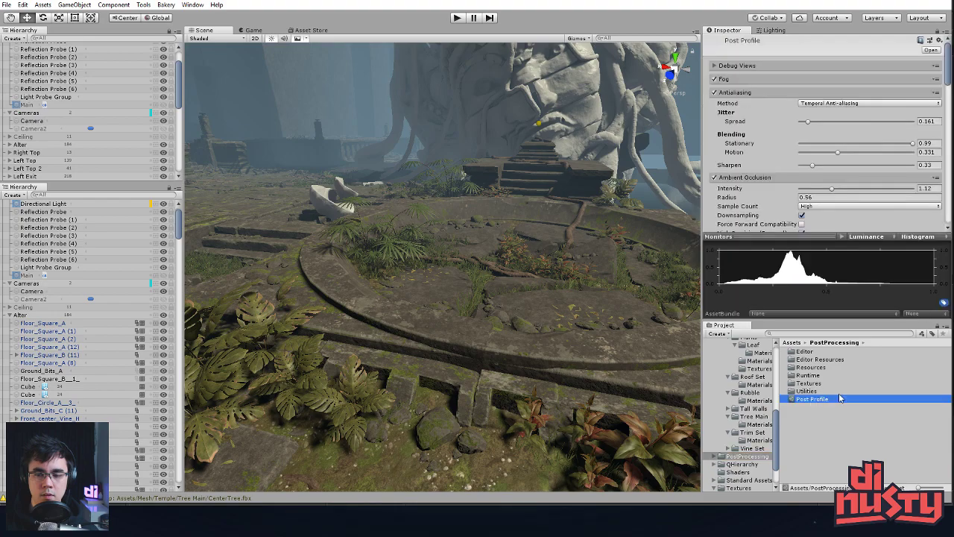
Collapse the Antialiasing, Ambient Occlusion and Depth of Field settings in the Post Profile, and enable Color Grading
{"action": "left_click", "coordinate": [776, 82]}
{"action": "left_click", "coordinate": [783, 82]}
{"action": "left_click", "coordinate": [773, 91]}
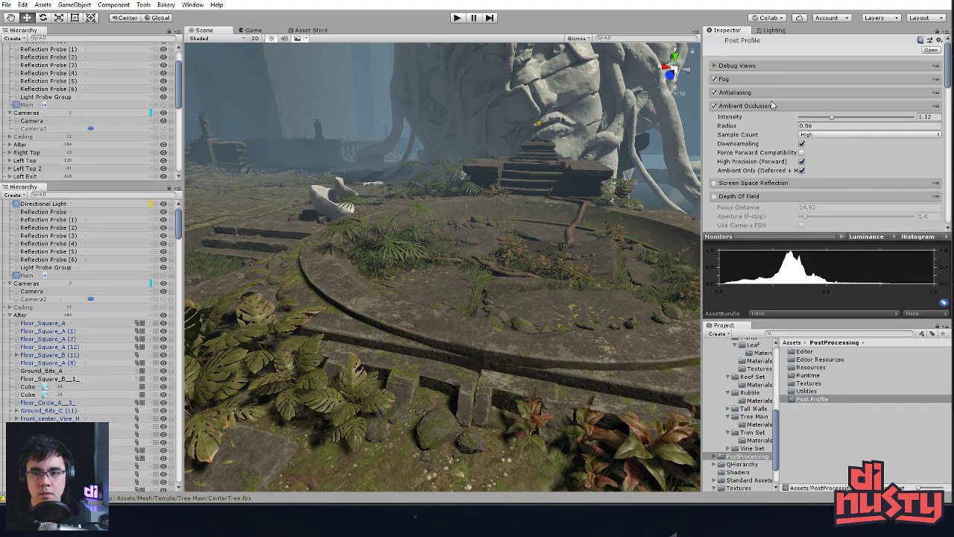
{"action": "left_click", "coordinate": [784, 105]}
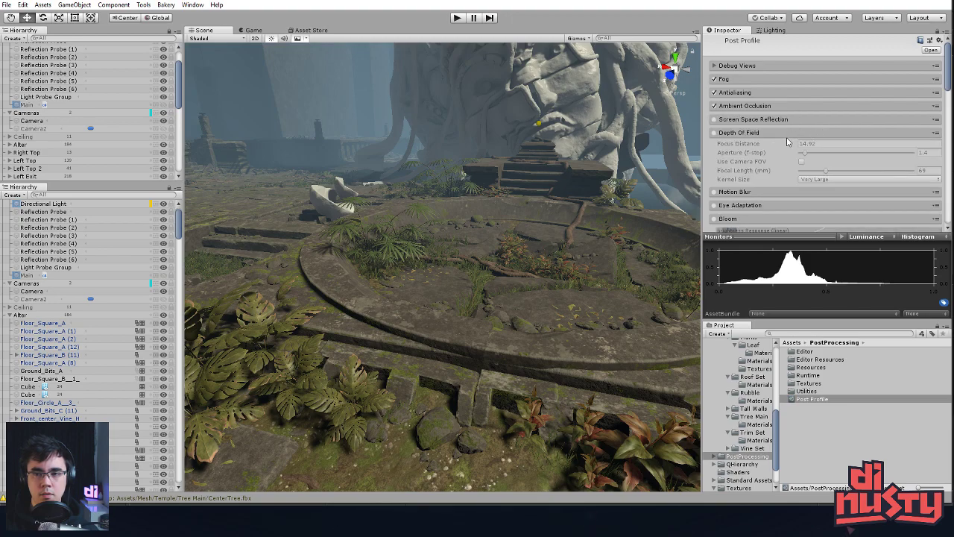
{"action": "left_click", "coordinate": [792, 134]}
{"action": "left_click", "coordinate": [777, 173]}
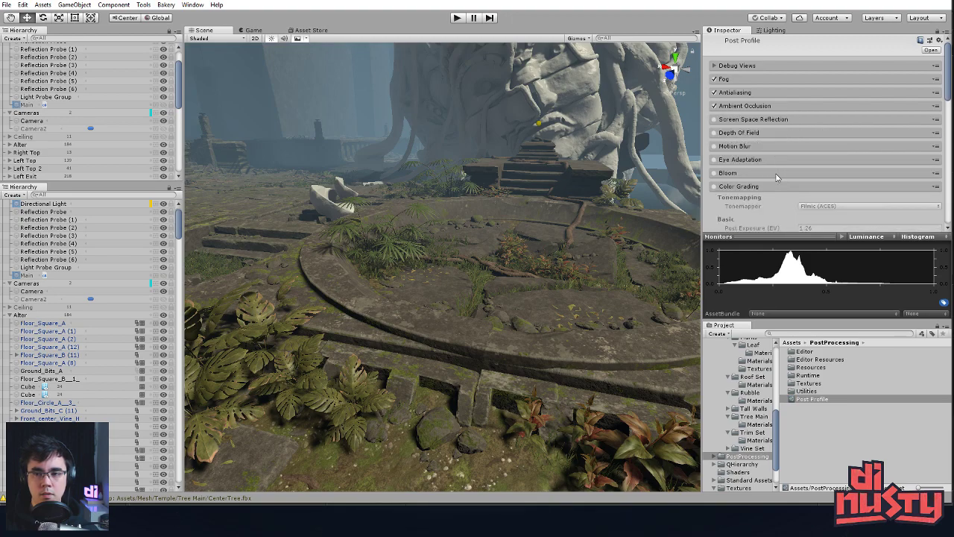
{"action": "left_click", "coordinate": [714, 187]}
Try the Neutral tonemapper in Color Grading, and set it back to Filmic (ACES)
{"action": "left_click_drag", "start_coordinate": [525, 242], "coordinate": [457, 127], "text": "alt"}
{"action": "middle_click_drag", "start_coordinate": [456, 126], "coordinate": [456, 88]}
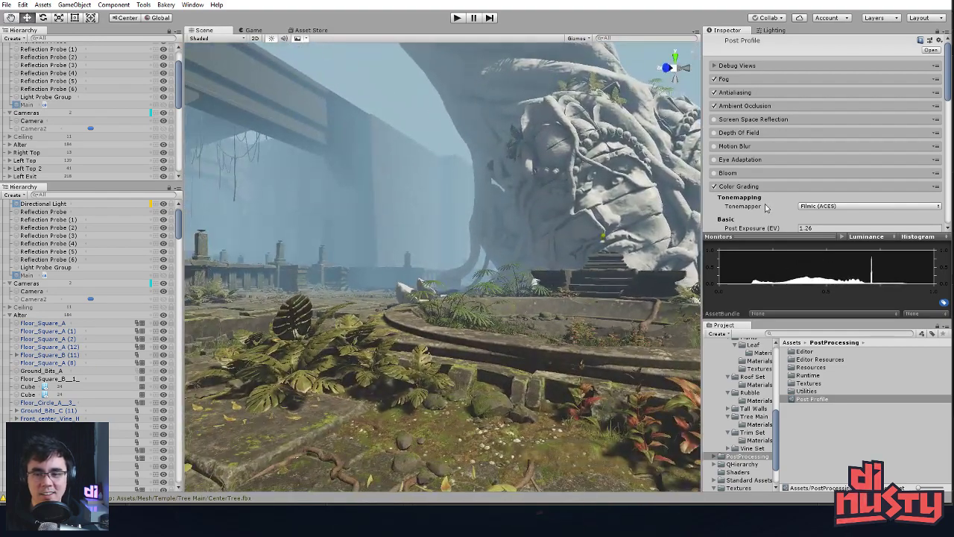
{"action": "scroll", "coordinate": [766, 205], "scroll_direction": "down", "scroll_amount": 2}
{"action": "left_click", "coordinate": [816, 147]}
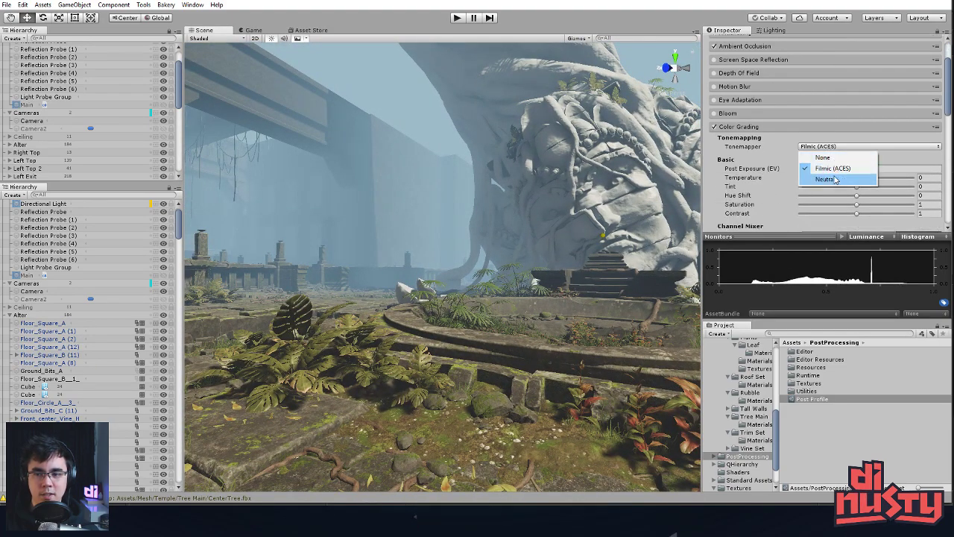
{"action": "left_click", "coordinate": [833, 179]}
{"action": "left_click", "coordinate": [865, 146]}
{"action": "left_click", "coordinate": [824, 166]}
{"action": "left_click_drag", "start_coordinate": [545, 200], "coordinate": [580, 211], "text": "alt"}
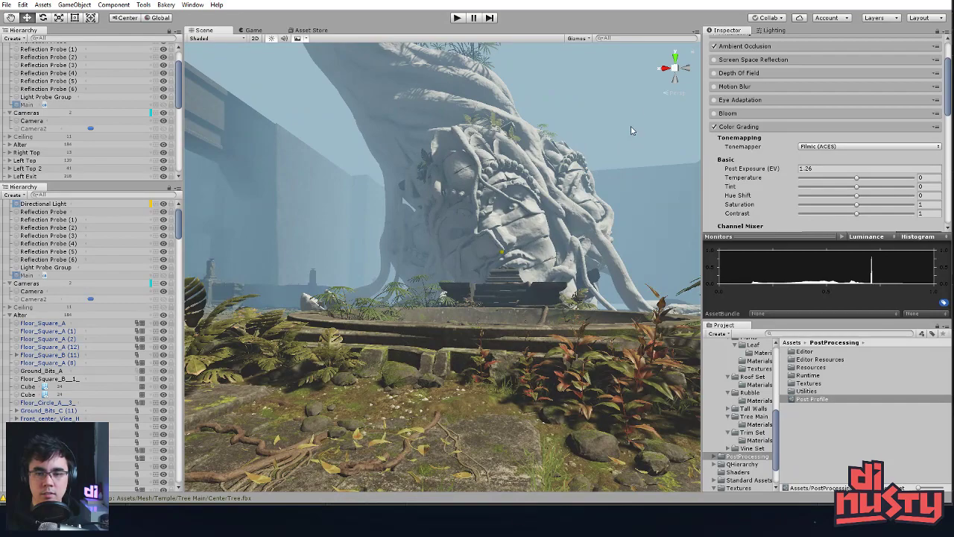
Enable Bloom and set its intensity to about 0.51, soft knee to 1 and radius to about 2.07
{"action": "left_click", "coordinate": [715, 113]}
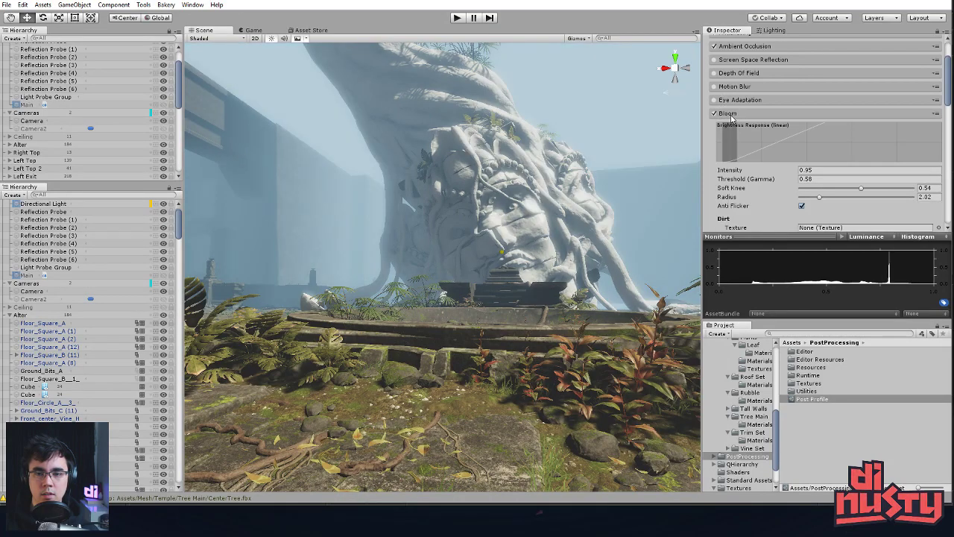
{"action": "left_click_drag", "start_coordinate": [861, 190], "coordinate": [820, 199]}
{"action": "left_click_drag", "start_coordinate": [740, 171], "coordinate": [729, 172]}
{"action": "left_click_drag", "start_coordinate": [818, 203], "coordinate": [913, 189]}
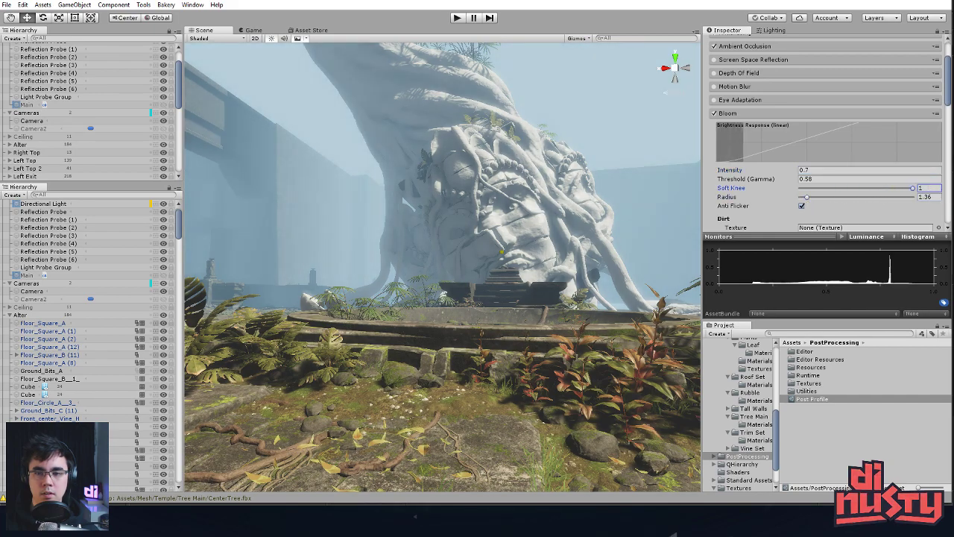
{"action": "left_click_drag", "start_coordinate": [814, 204], "coordinate": [823, 205]}
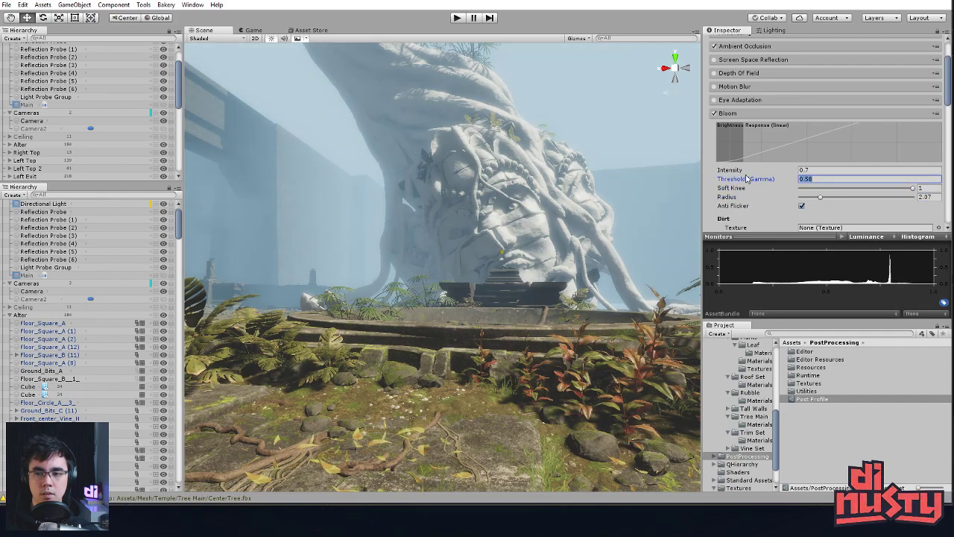
{"action": "left_click_drag", "start_coordinate": [724, 172], "coordinate": [723, 172]}
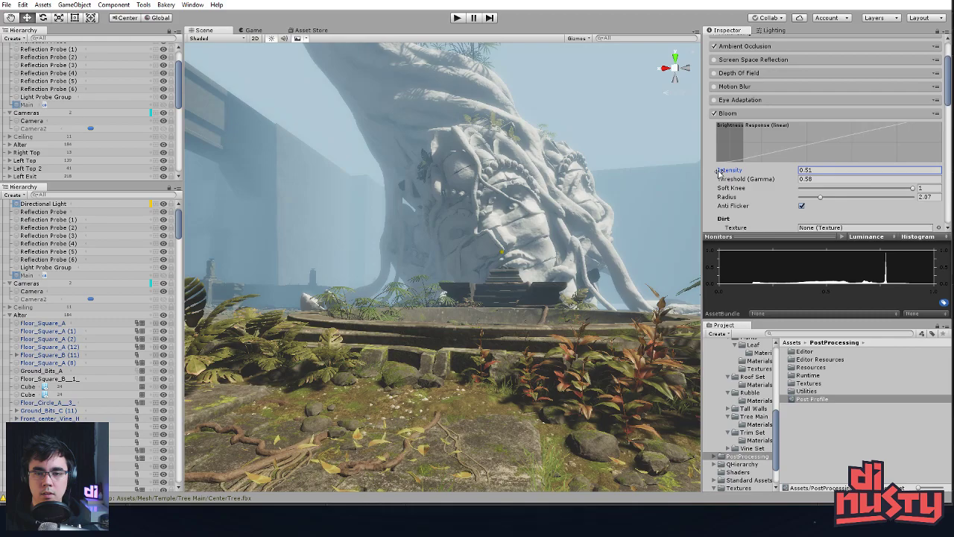
Maximize the Scene view and examine the tree faces and walkway from behind the foreground foliage
{"action": "left_click", "coordinate": [568, 155]}
{"action": "key", "text": "s"}
{"action": "right_click_drag", "start_coordinate": [558, 162], "coordinate": [513, 218]}
{"action": "key", "text": "shift+space"}
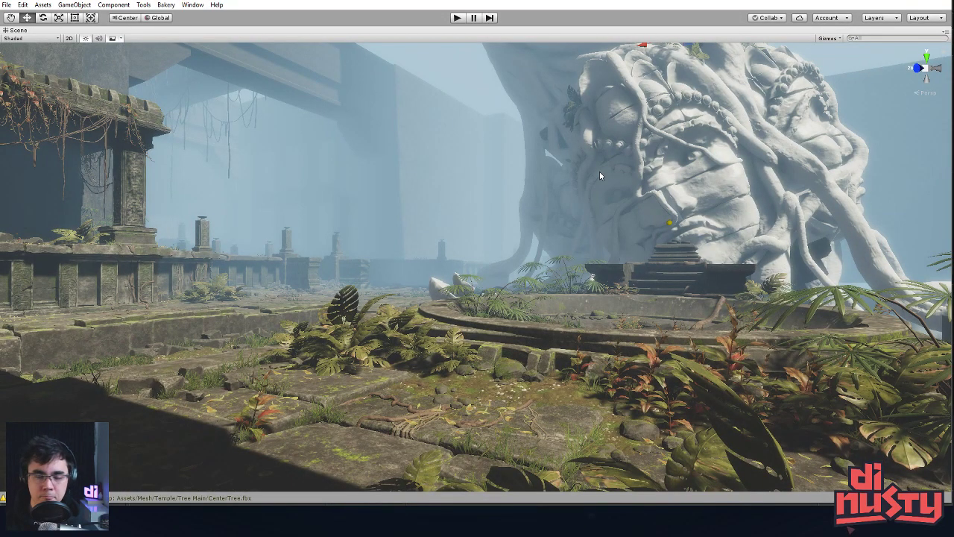
{"action": "right_click_drag", "start_coordinate": [695, 121], "coordinate": [697, 110]}
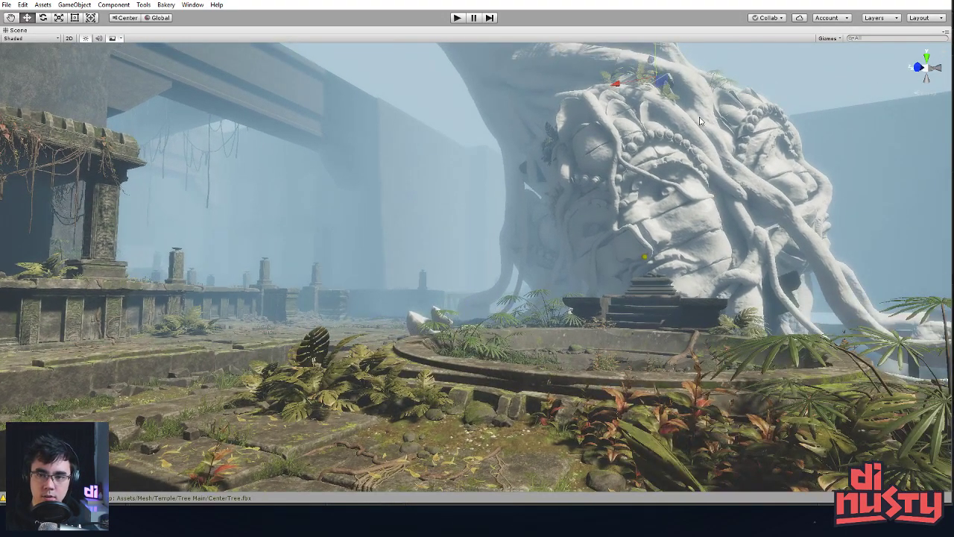
Frame the selected object, and move back past the walls to examine the bloom on the tree faces beside the altar
{"action": "key", "text": "f"}
{"action": "right_click_drag", "start_coordinate": [494, 233], "coordinate": [535, 256], "text": "alt"}
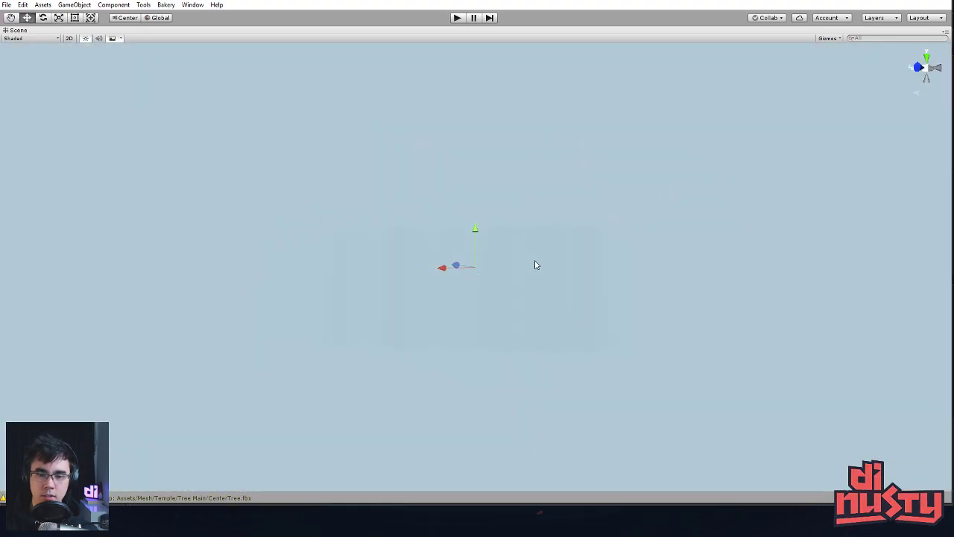
{"action": "right_click_drag", "start_coordinate": [641, 312], "coordinate": [706, 324], "text": "alt"}
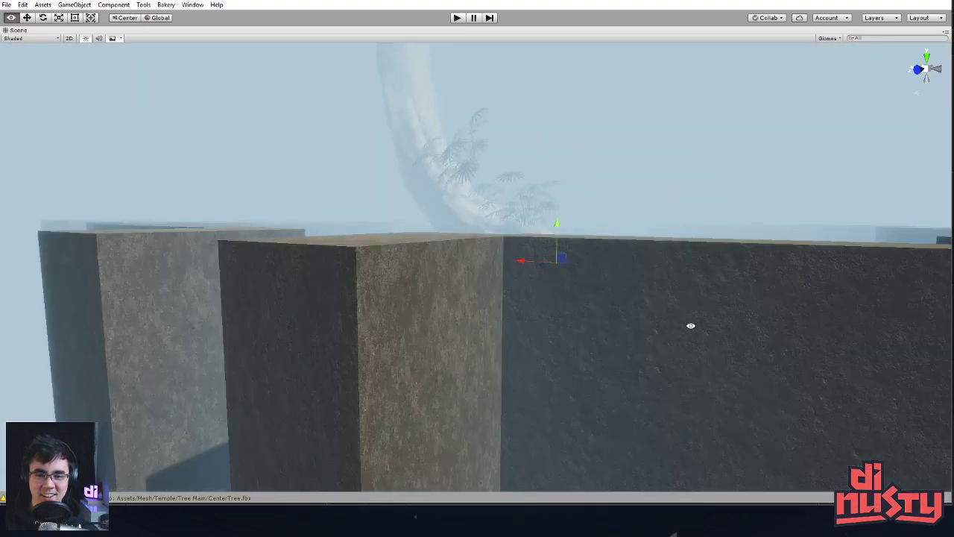
{"action": "left_click_drag", "start_coordinate": [705, 323], "coordinate": [616, 311], "text": "alt"}
{"action": "right_click_drag", "start_coordinate": [615, 311], "coordinate": [763, 326], "text": "alt"}
{"action": "key", "text": "q"}
{"action": "left_click_drag", "start_coordinate": [763, 326], "coordinate": [779, 234], "text": "alt"}
{"action": "right_click_drag", "start_coordinate": [780, 234], "coordinate": [927, 243], "text": "alt"}
{"action": "left_click_drag", "start_coordinate": [927, 244], "coordinate": [906, 211], "text": "alt"}
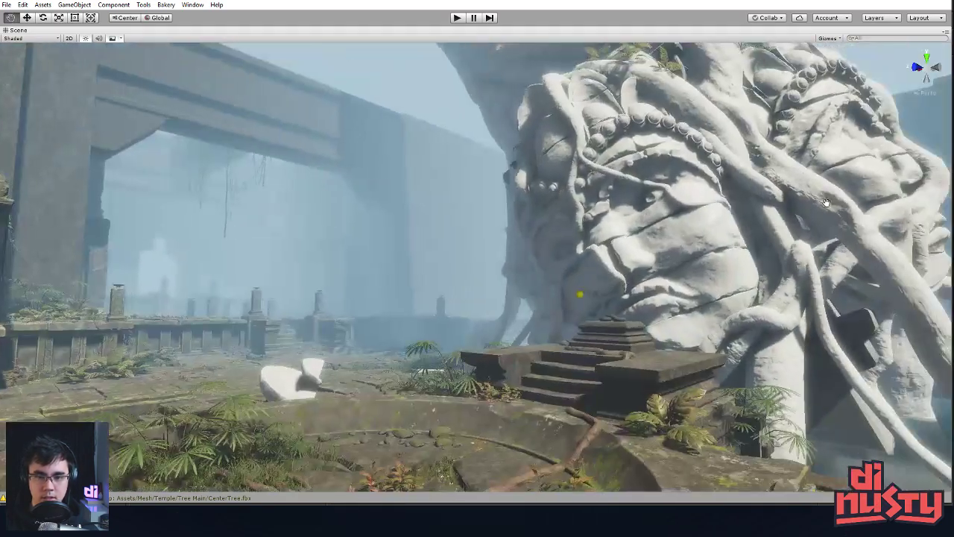
{"action": "right_click_drag", "start_coordinate": [906, 211], "coordinate": [753, 209], "text": "alt"}
{"action": "left_click_drag", "start_coordinate": [753, 209], "coordinate": [686, 207], "text": "alt"}
{"action": "mouse_move", "coordinate": [686, 208]}
{"action": "right_mouse_down", "text": "alt"}
{"action": "mouse_move", "coordinate": [727, 212]}
{"action": "mouse_move", "coordinate": [684, 217]}
{"action": "right_mouse_up", "text": "alt"}
{"action": "middle_click_drag", "start_coordinate": [684, 217], "coordinate": [708, 212], "text": "alt"}
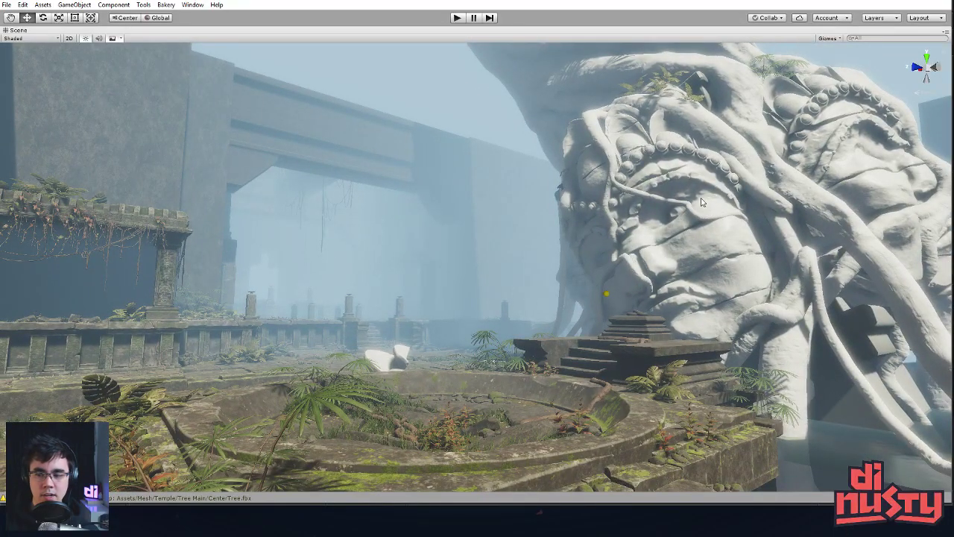
Focus on the vine-hung pavilion, and view the fogged tree from the shade beneath its roof
{"action": "left_click_drag", "start_coordinate": [496, 240], "coordinate": [739, 243], "text": "alt"}
{"action": "left_click", "coordinate": [155, 294]}
{"action": "key", "text": "f"}
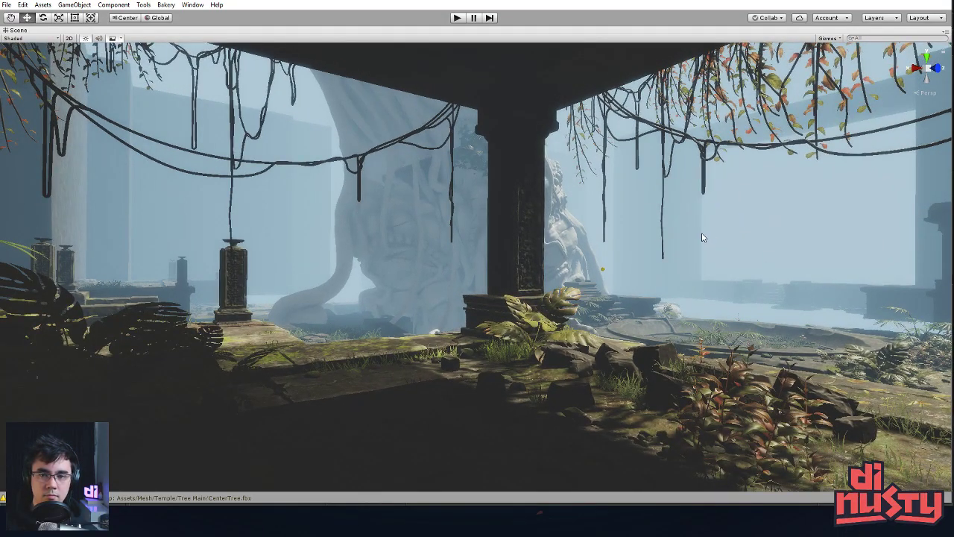
{"action": "middle_click_drag", "start_coordinate": [521, 216], "coordinate": [559, 200]}
{"action": "left_click_drag", "start_coordinate": [618, 185], "coordinate": [494, 206], "text": "alt"}
{"action": "middle_click_drag", "start_coordinate": [501, 230], "coordinate": [396, 168]}
{"action": "middle_click_drag", "start_coordinate": [605, 296], "coordinate": [646, 261]}
{"action": "left_click_drag", "start_coordinate": [504, 251], "coordinate": [437, 296], "text": "alt"}
{"action": "scroll", "coordinate": [440, 296], "scroll_direction": "up", "scroll_amount": 5}
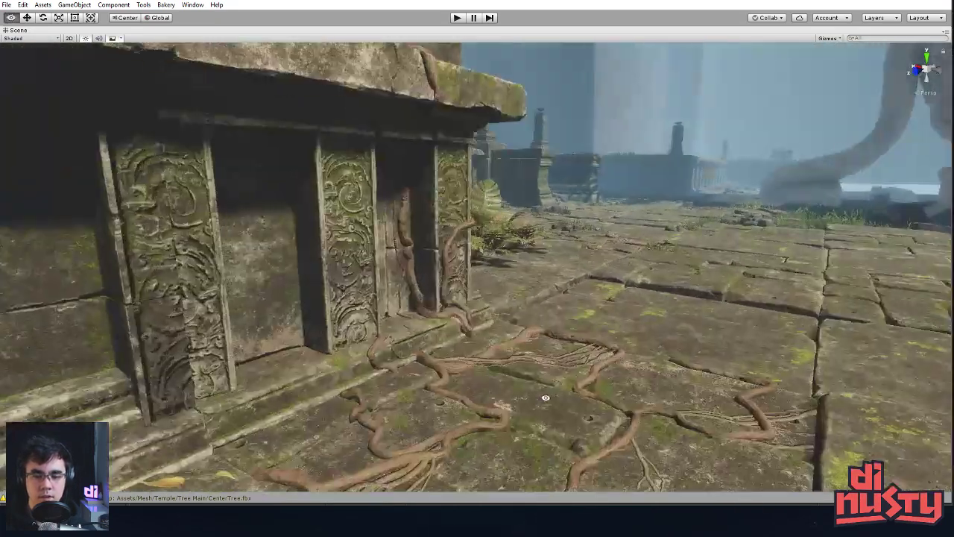
Inspect the roots spreading across the stone floor beside the carved wall, close up and from farther back
{"action": "left_click_drag", "start_coordinate": [637, 212], "coordinate": [593, 275], "text": "alt"}
{"action": "scroll", "coordinate": [515, 273], "scroll_direction": "up", "scroll_amount": 4}
{"action": "left_click", "coordinate": [577, 281]}
{"action": "middle_click_drag", "start_coordinate": [582, 283], "coordinate": [557, 292]}
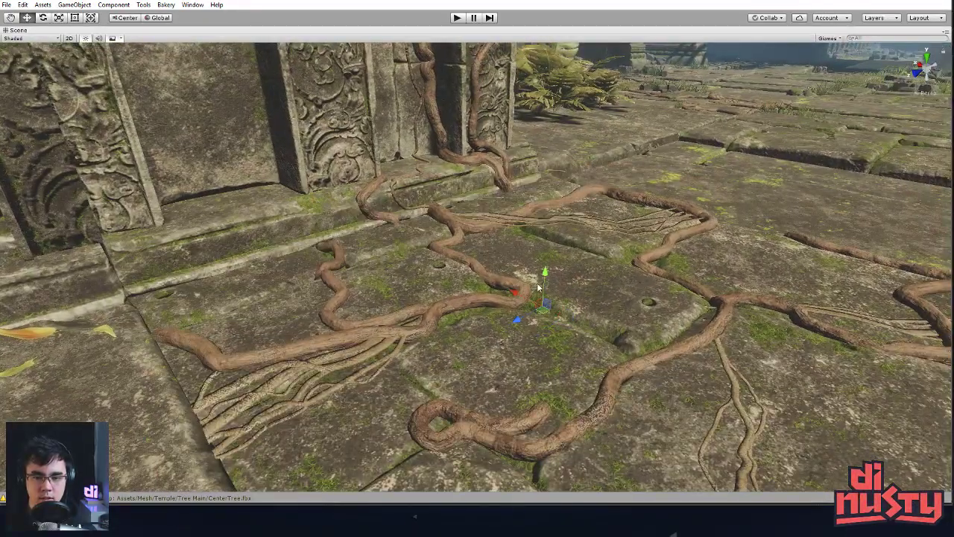
{"action": "mouse_move", "coordinate": [538, 287]}
{"action": "left_mouse_down"}
{"action": "mouse_move", "coordinate": [548, 244]}
{"action": "mouse_move", "coordinate": [548, 288]}
{"action": "mouse_move", "coordinate": [547, 279]}
{"action": "left_mouse_up"}
{"action": "right_click_drag", "start_coordinate": [635, 202], "coordinate": [621, 224]}
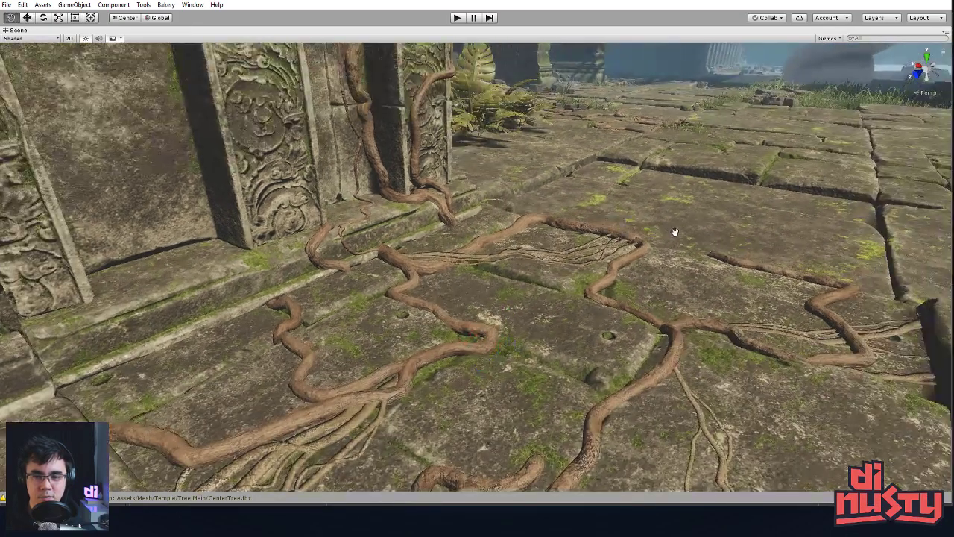
{"action": "middle_click_drag", "start_coordinate": [678, 231], "coordinate": [622, 237]}
{"action": "scroll", "coordinate": [642, 233], "scroll_direction": "down", "scroll_amount": 5}
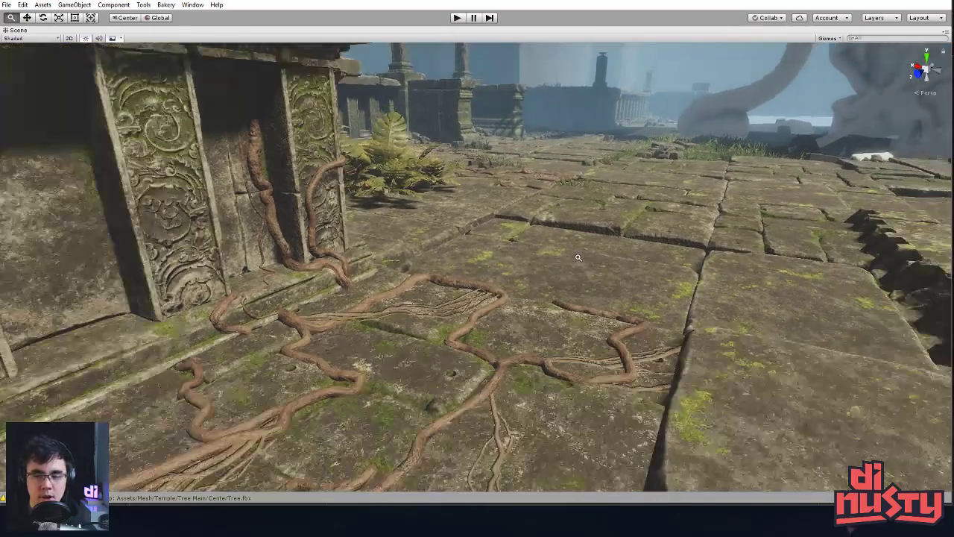
{"action": "right_click_drag", "start_coordinate": [578, 258], "coordinate": [569, 252]}
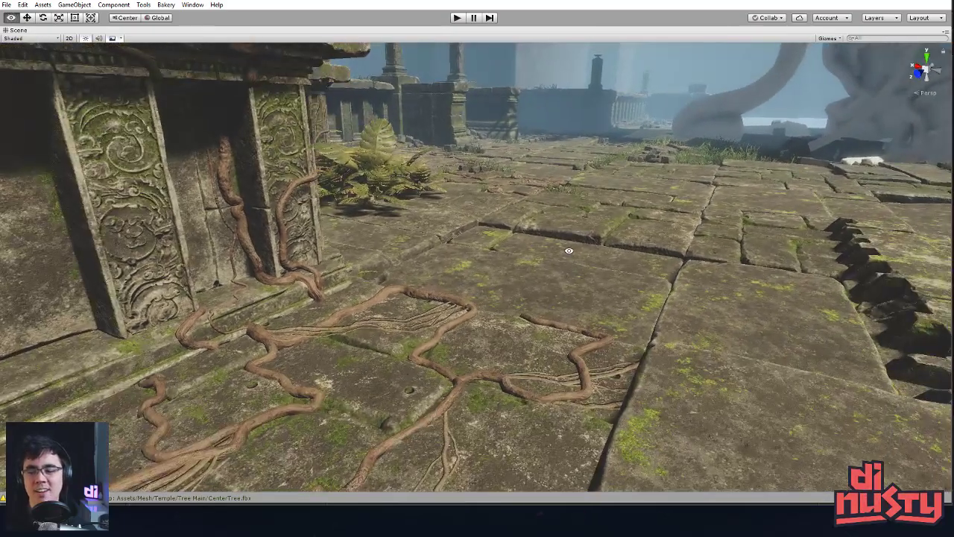
Travel along the stone floor toward the exit hall, and examine the fogged doorway behind the pillars
{"action": "middle_click_drag", "start_coordinate": [550, 242], "coordinate": [548, 249]}
{"action": "middle_click_drag", "start_coordinate": [603, 233], "coordinate": [489, 324]}
{"action": "scroll", "coordinate": [570, 154], "scroll_direction": "up", "scroll_amount": 2}
{"action": "key", "text": "f"}
{"action": "left_click_drag", "start_coordinate": [614, 230], "coordinate": [604, 319], "text": "alt"}
{"action": "left_click", "coordinate": [424, 237]}
{"action": "key", "text": "f"}
{"action": "left_click_drag", "start_coordinate": [424, 236], "coordinate": [522, 276], "text": "alt"}
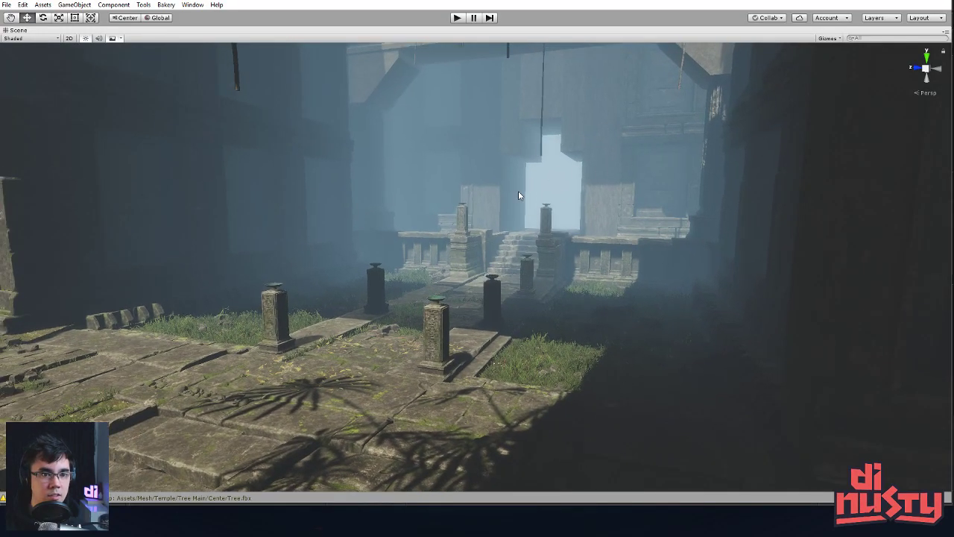
Restore the full editor layout, and view the exit hall and its doorway from above the stairs
{"action": "key", "text": "shift+space"}
{"action": "scroll", "coordinate": [498, 215], "scroll_direction": "down", "scroll_amount": 4}
{"action": "middle_click_drag", "start_coordinate": [499, 215], "coordinate": [584, 209]}
{"action": "left_click_drag", "start_coordinate": [584, 208], "coordinate": [581, 244], "text": "alt"}
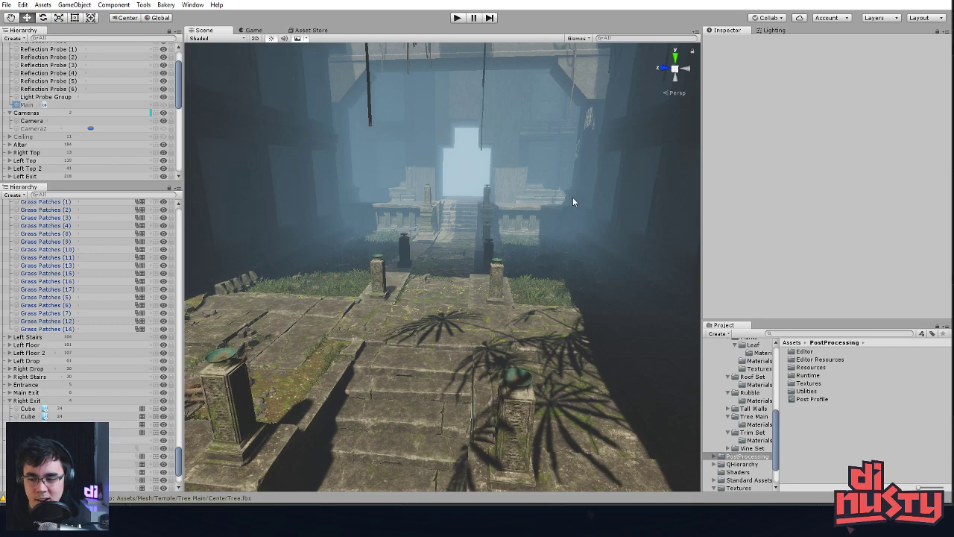
{"action": "left_click_drag", "start_coordinate": [485, 213], "coordinate": [496, 190], "text": "alt"}
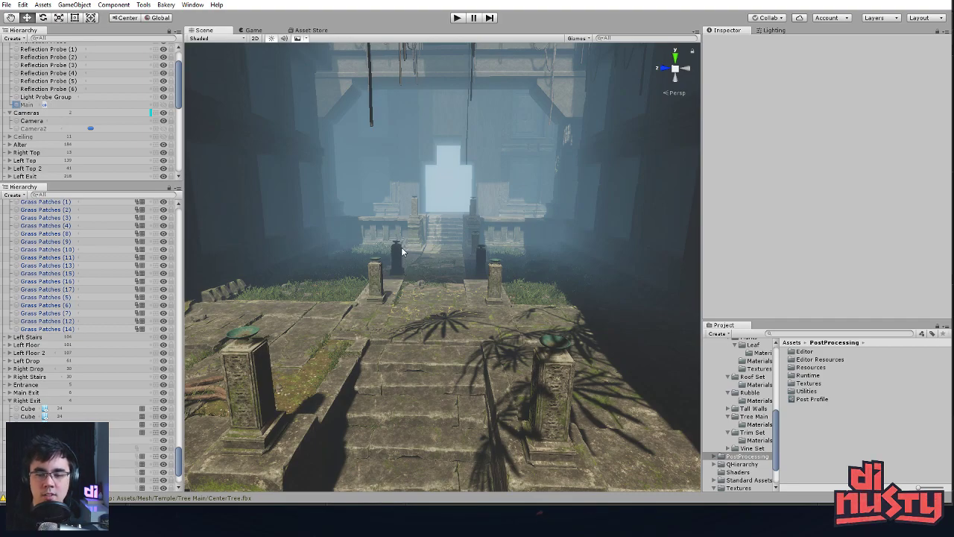
Select the rubble pile beside the foot of the stairs, and frame its Rubble mesh in the view
{"action": "right_click_drag", "start_coordinate": [408, 257], "coordinate": [529, 361], "text": "alt"}
{"action": "left_click", "coordinate": [529, 359]}
{"action": "key", "text": "f"}
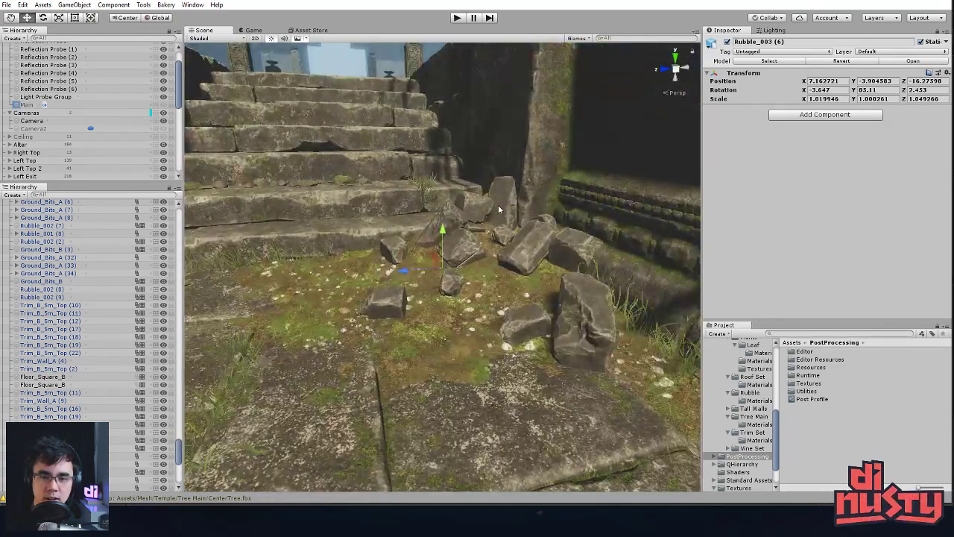
{"action": "left_click", "coordinate": [498, 205]}
{"action": "key", "text": "f"}
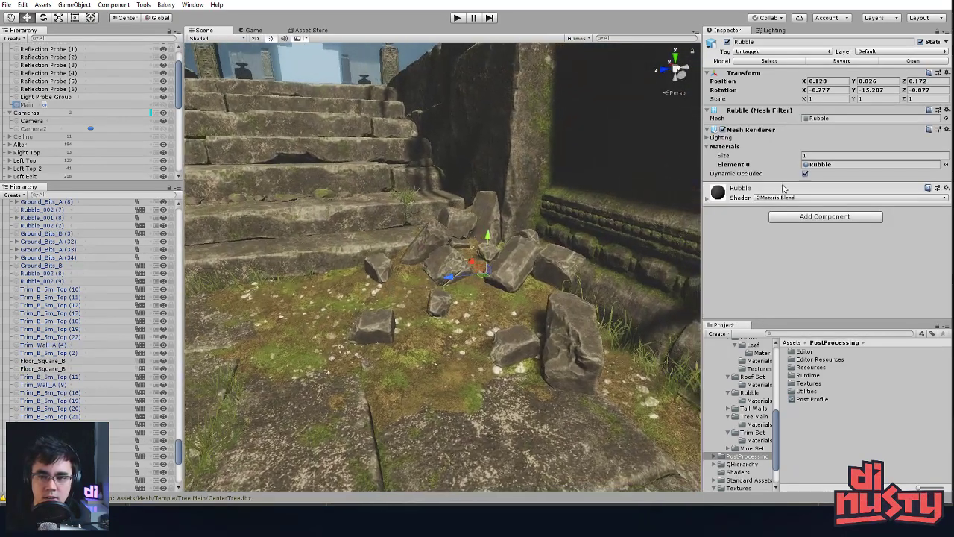
Locate the selected rubble's mesh in the project, and show its Rubble_003 source file in Explorer
{"action": "left_click", "coordinate": [818, 118]}
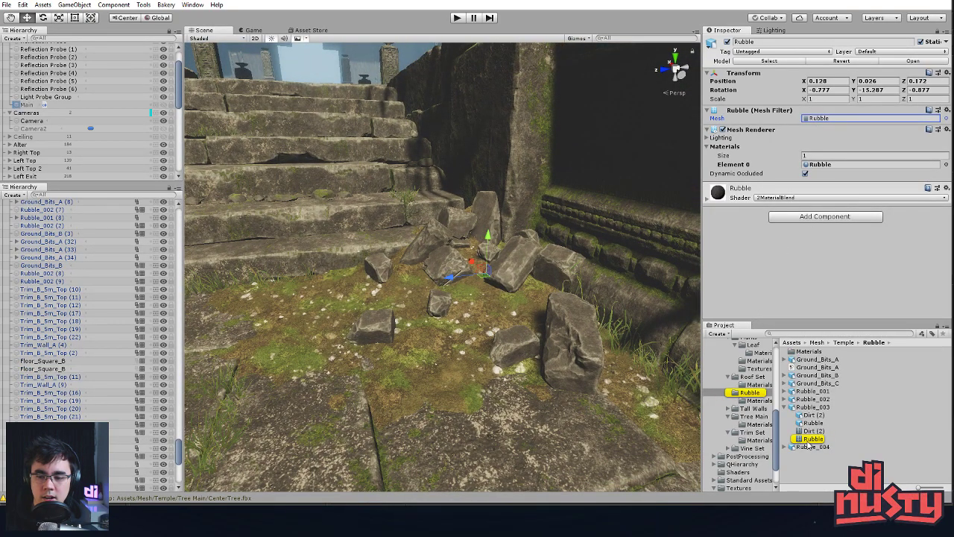
{"action": "left_click", "coordinate": [818, 407]}
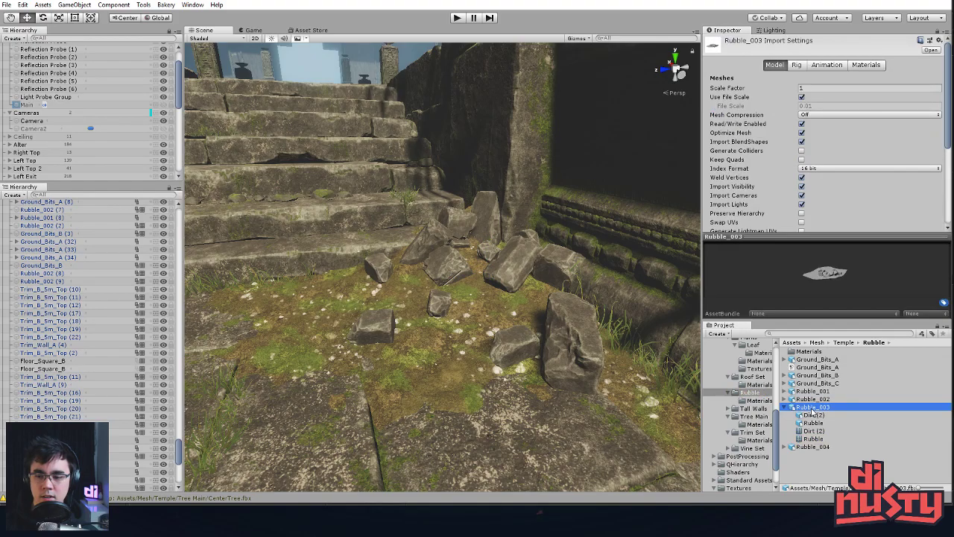
{"action": "right_click", "coordinate": [813, 412]}
{"action": "left_click", "coordinate": [835, 187]}
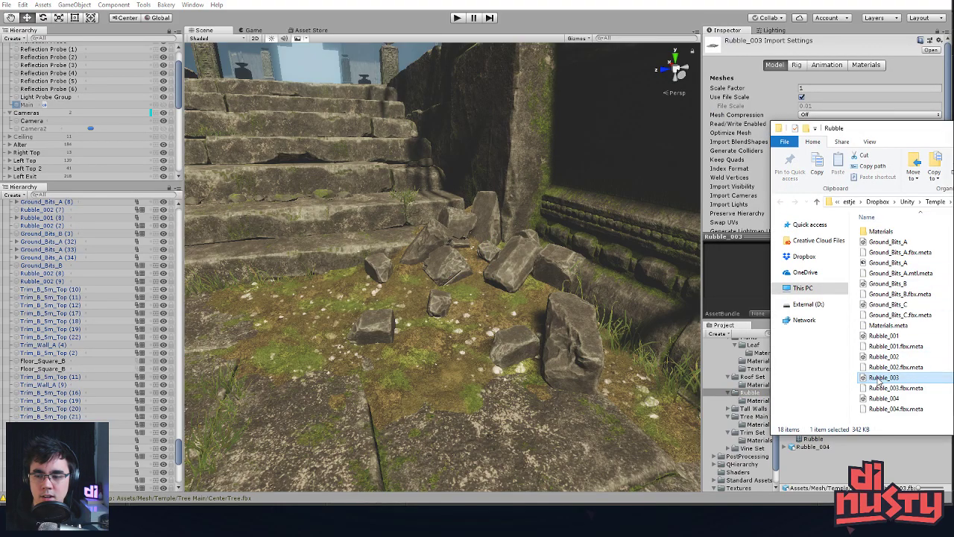
Load Rubble_003 from Explorer into Modo with the default FBX load options, and fit the rubble in the view
{"action": "left_click_drag", "start_coordinate": [878, 381], "coordinate": [440, 149]}
{"action": "key", "text": "alt+Tab"}
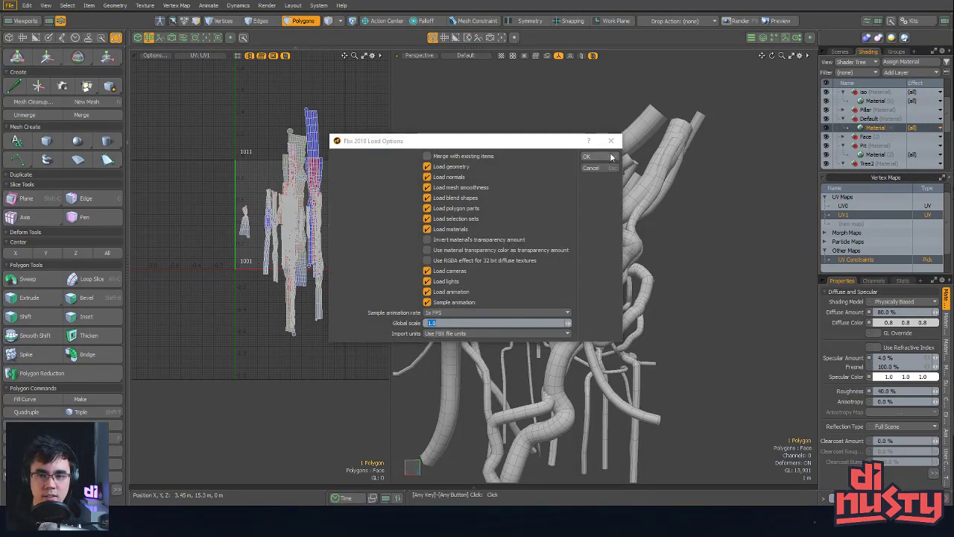
{"action": "left_click", "coordinate": [611, 157]}
{"action": "key", "text": "a"}
{"action": "left_click_drag", "start_coordinate": [559, 247], "coordinate": [634, 302], "text": "alt"}
{"action": "scroll", "coordinate": [619, 351], "scroll_direction": "up", "scroll_amount": 3}
{"action": "key", "text": "alt+Tab"}
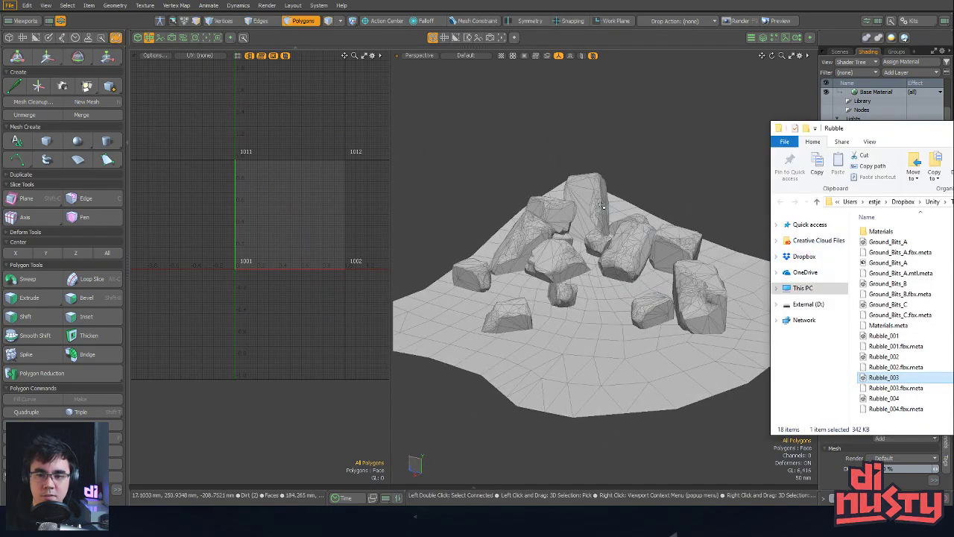
Select the tall upright rock, move it up above the rest of the pile, and save the Rubble_003 file
{"action": "double_click", "coordinate": [622, 306]}
{"action": "key", "text": "w"}
{"action": "key", "text": "q"}
{"action": "double_click", "coordinate": [588, 186]}
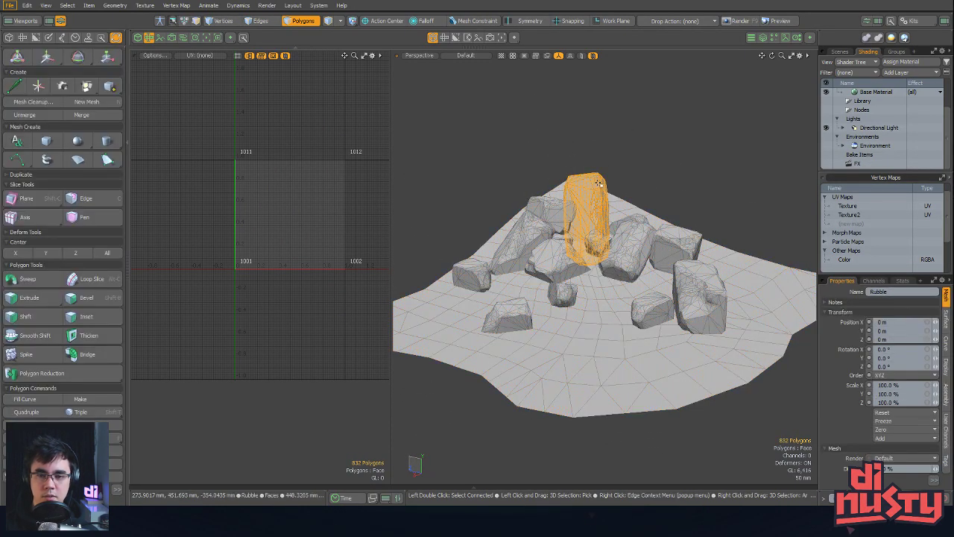
{"action": "key", "text": "w"}
{"action": "left_click_drag", "start_coordinate": [588, 187], "coordinate": [590, 100]}
{"action": "key", "text": "q"}
{"action": "left_click_drag", "start_coordinate": [646, 153], "coordinate": [624, 128], "text": "alt"}
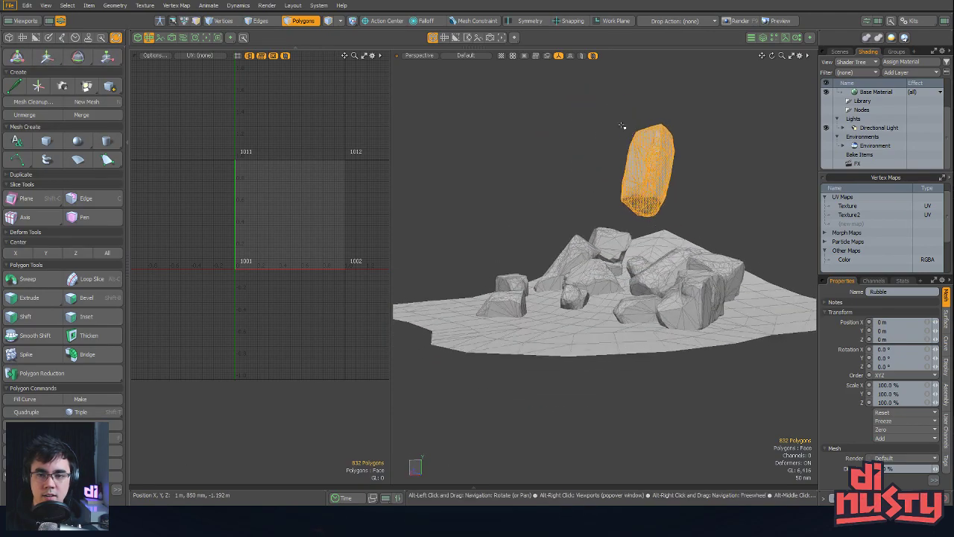
{"action": "key", "text": "ctrl+s"}
{"action": "left_click", "coordinate": [599, 233]}
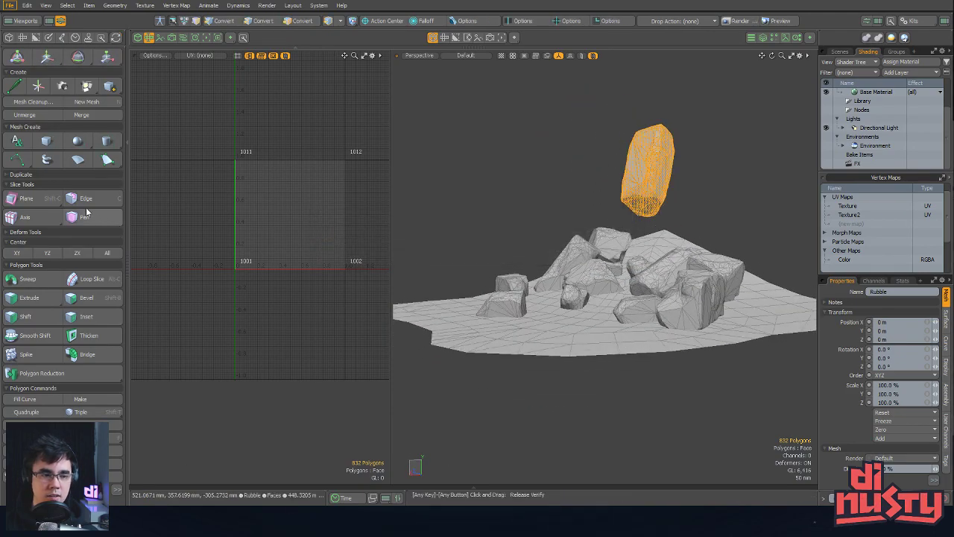
Switch to Unity and examine the reimported rubble and its raised rock beside the stairs
{"action": "key", "text": "alt+Tab"}
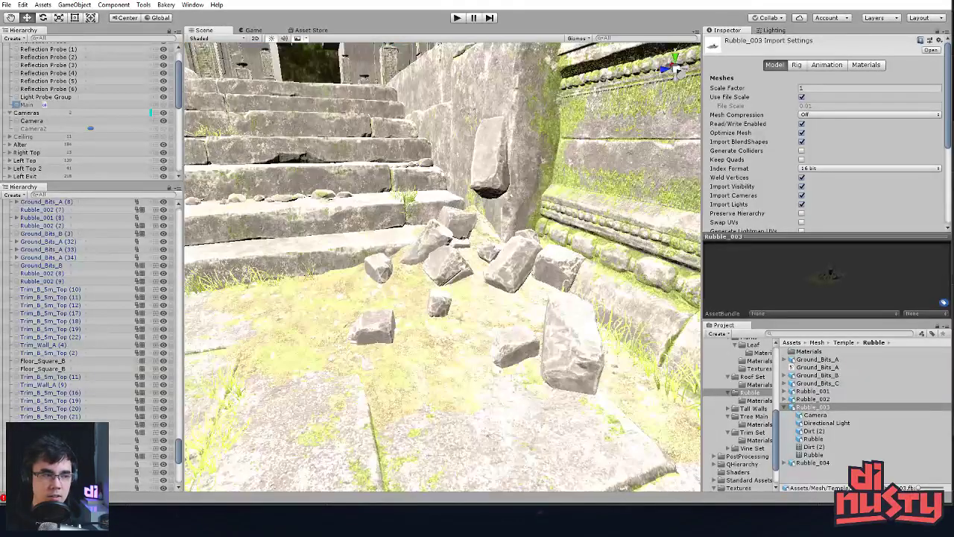
{"action": "mouse_move", "coordinate": [402, 209]}
{"action": "left_mouse_down", "text": "alt"}
{"action": "mouse_move", "coordinate": [426, 200]}
{"action": "mouse_move", "coordinate": [415, 205]}
{"action": "left_mouse_up", "text": "alt"}
{"action": "middle_click_drag", "start_coordinate": [415, 205], "coordinate": [431, 264]}
{"action": "scroll", "coordinate": [426, 253], "scroll_direction": "down", "scroll_amount": 2}
{"action": "scroll", "coordinate": [429, 264], "scroll_direction": "down", "scroll_amount": 2}
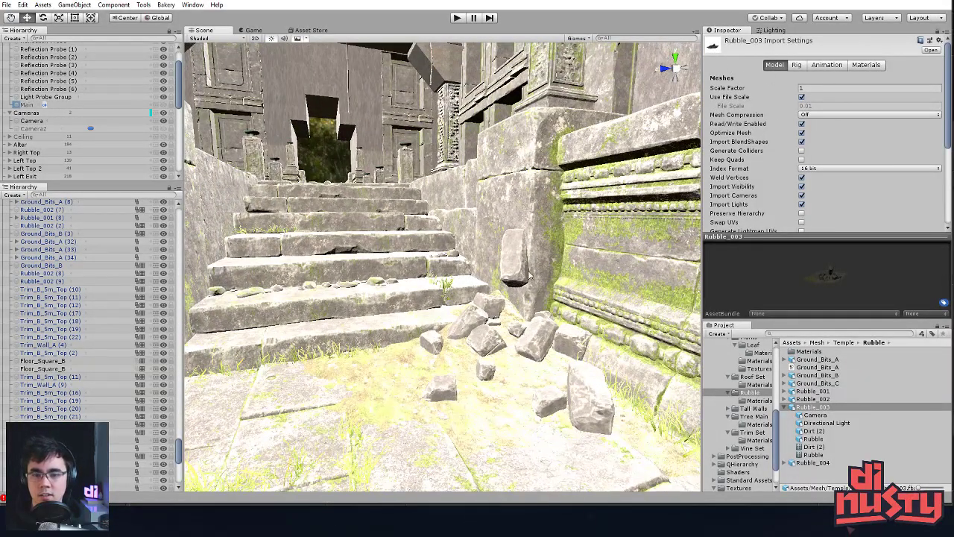
{"action": "left_click_drag", "start_coordinate": [530, 278], "coordinate": [554, 297], "text": "alt"}
Return to Modo and undo the upward move of the tall rock
{"action": "key", "text": "alt+Tab"}
{"action": "key", "text": "ctrl+z"}
{"action": "key", "text": "ctrl+z"}
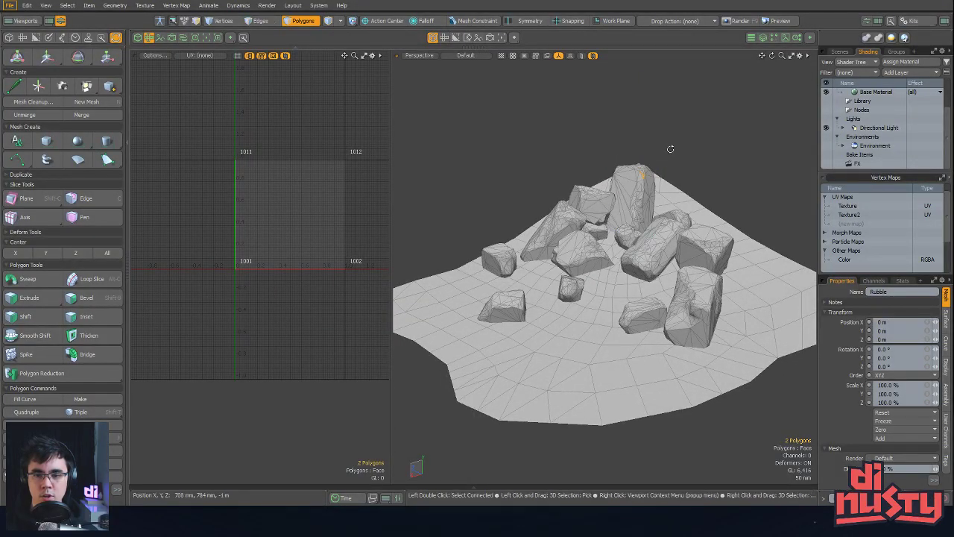
Switch back to Unity, select Camera2, and open the Post Profile used by its Post Processing Behaviour
{"action": "key", "text": "alt+Tab"}
{"action": "mouse_move", "coordinate": [359, 289]}
{"action": "right_mouse_down"}
{"action": "mouse_move", "coordinate": [378, 291]}
{"action": "mouse_move", "coordinate": [373, 300]}
{"action": "right_mouse_up"}
{"action": "key", "text": "s"}
{"action": "left_click", "coordinate": [344, 307]}
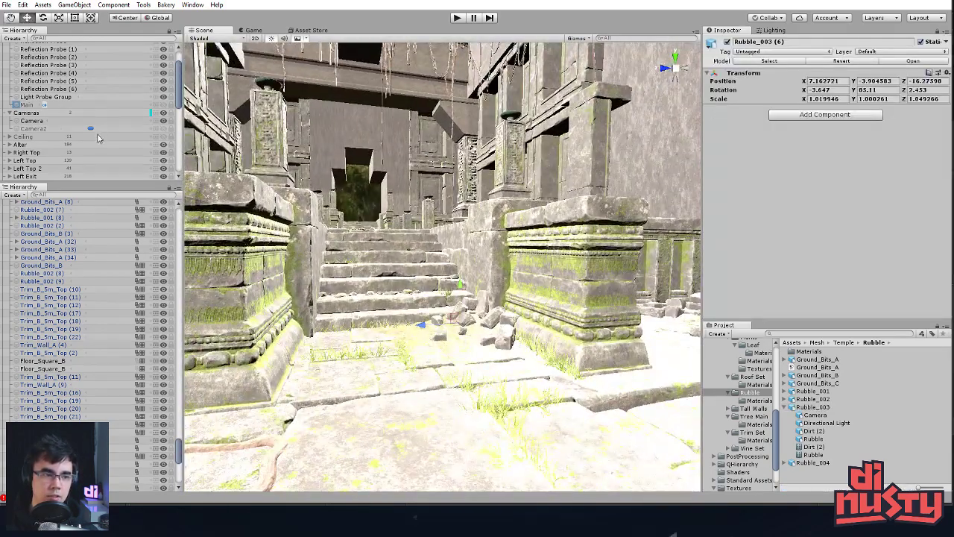
{"action": "scroll", "coordinate": [100, 139], "scroll_direction": "up", "scroll_amount": 2}
{"action": "scroll", "coordinate": [443, 267], "scroll_direction": "up", "scroll_amount": 4}
{"action": "scroll", "coordinate": [443, 267], "scroll_direction": "down", "scroll_amount": 3}
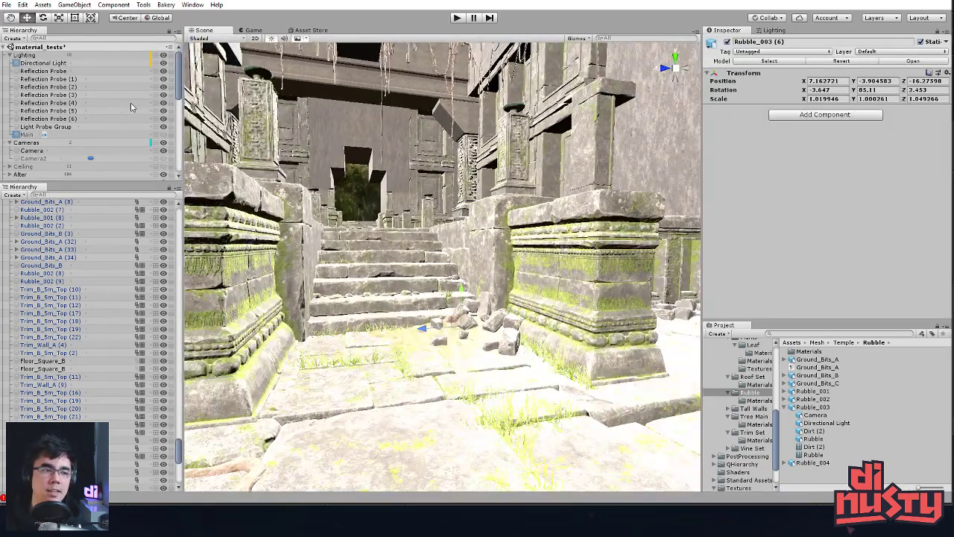
{"action": "left_click", "coordinate": [41, 159]}
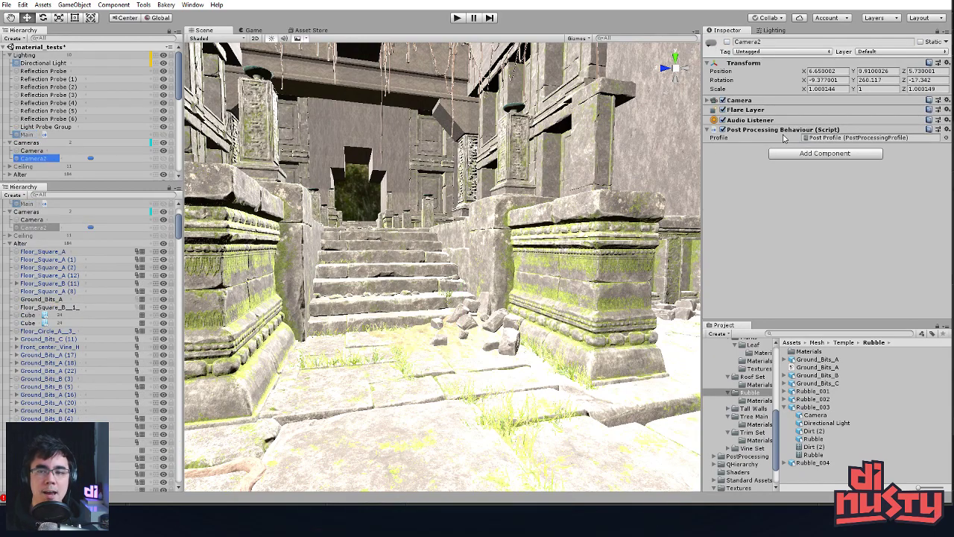
{"action": "double_click", "coordinate": [826, 139]}
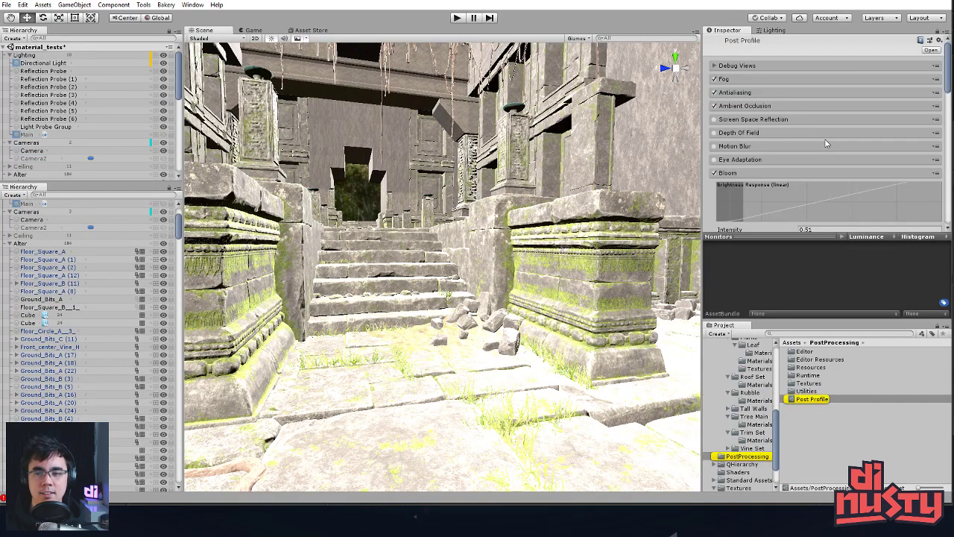
Disable Bloom in the Post Profile and toggle its Color Grading
{"action": "left_click", "coordinate": [715, 174]}
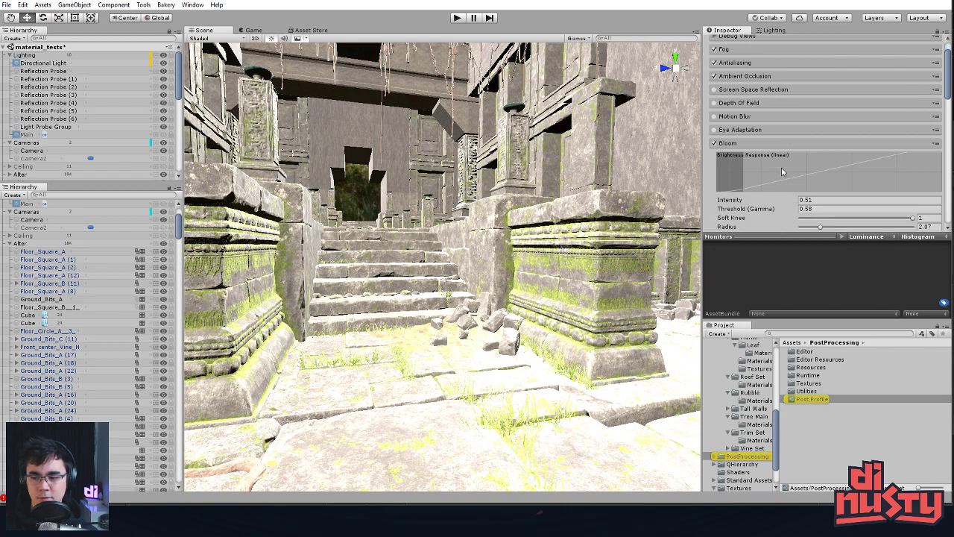
{"action": "scroll", "coordinate": [820, 135], "scroll_direction": "down", "scroll_amount": 2}
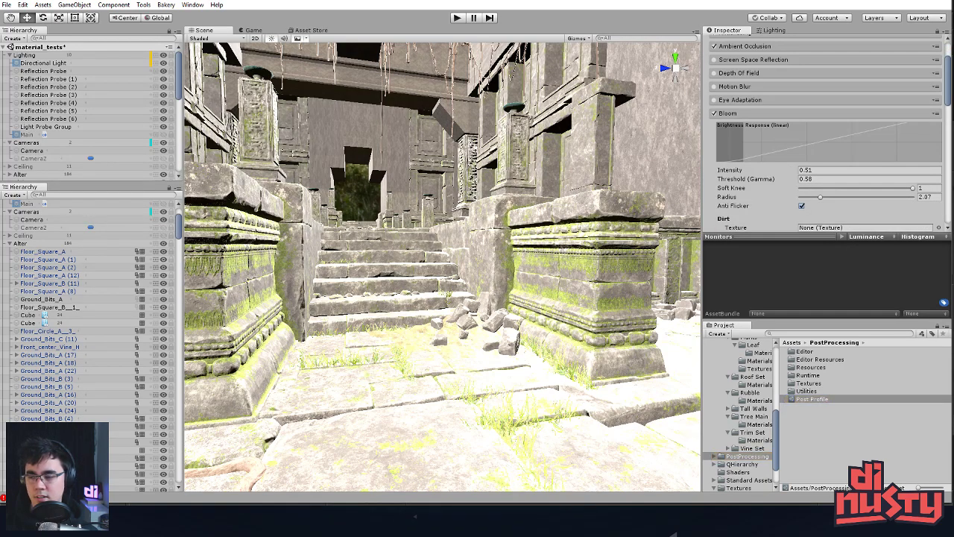
{"action": "scroll", "coordinate": [737, 87], "scroll_direction": "down", "scroll_amount": 2}
{"action": "scroll", "coordinate": [737, 88], "scroll_direction": "up", "scroll_amount": 1}
{"action": "left_click", "coordinate": [722, 84]}
{"action": "left_click", "coordinate": [716, 99]}
{"action": "left_click", "coordinate": [586, 212]}
Try a Bakery Direct Light intensity of 0 on the Directional Light, and set it back to 1
{"action": "right_click_drag", "start_coordinate": [586, 211], "coordinate": [465, 282]}
{"action": "key", "text": "s"}
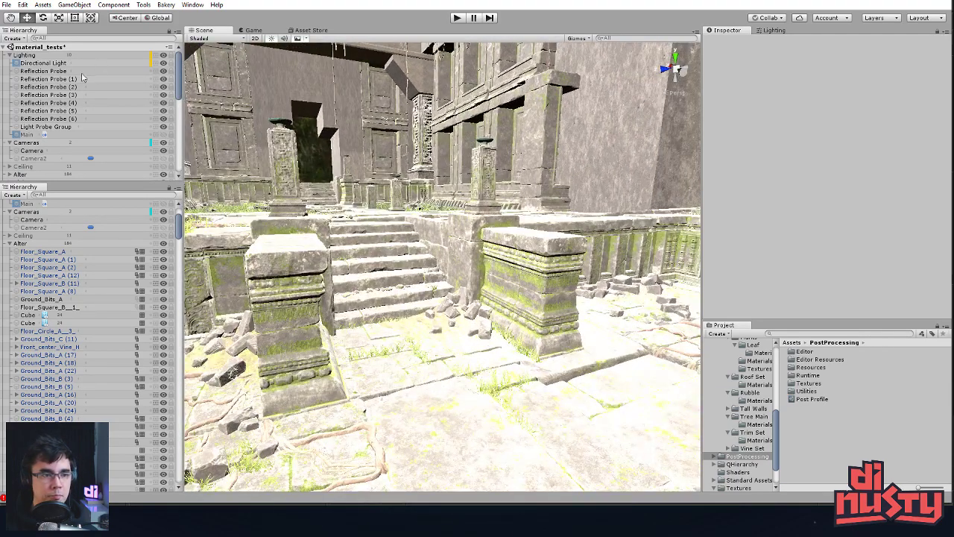
{"action": "left_click", "coordinate": [62, 71]}
{"action": "left_click", "coordinate": [59, 63]}
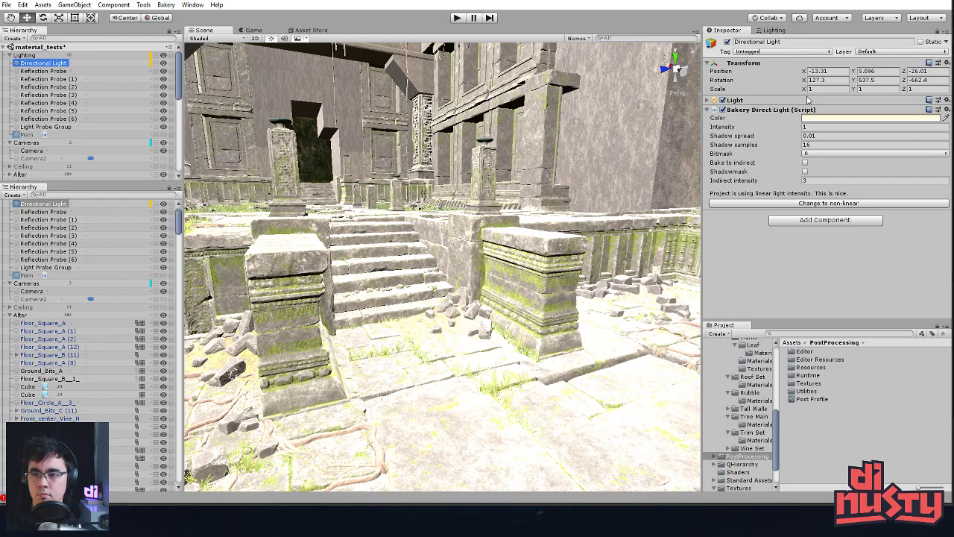
{"action": "left_click", "coordinate": [817, 127]}
{"action": "type", "text": "0"}
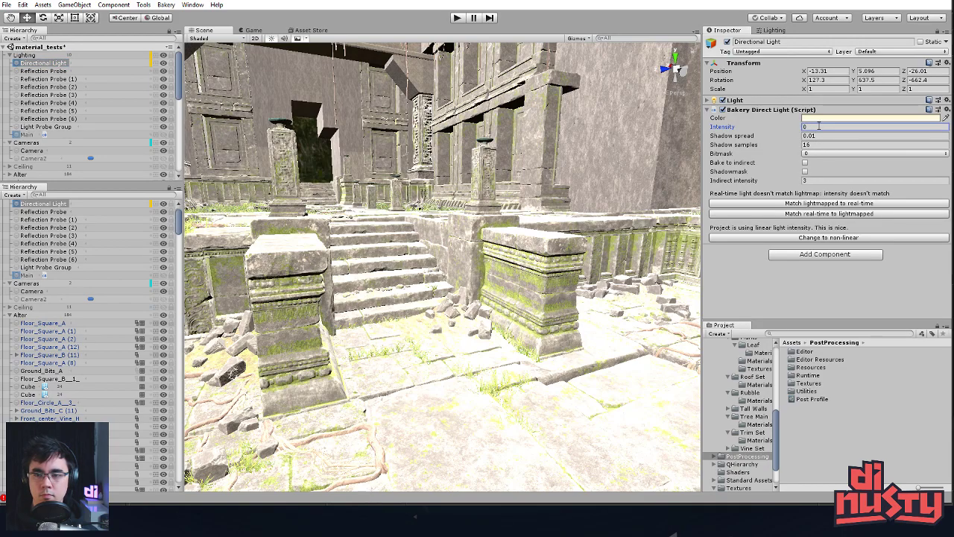
{"action": "type", "text": "1"}
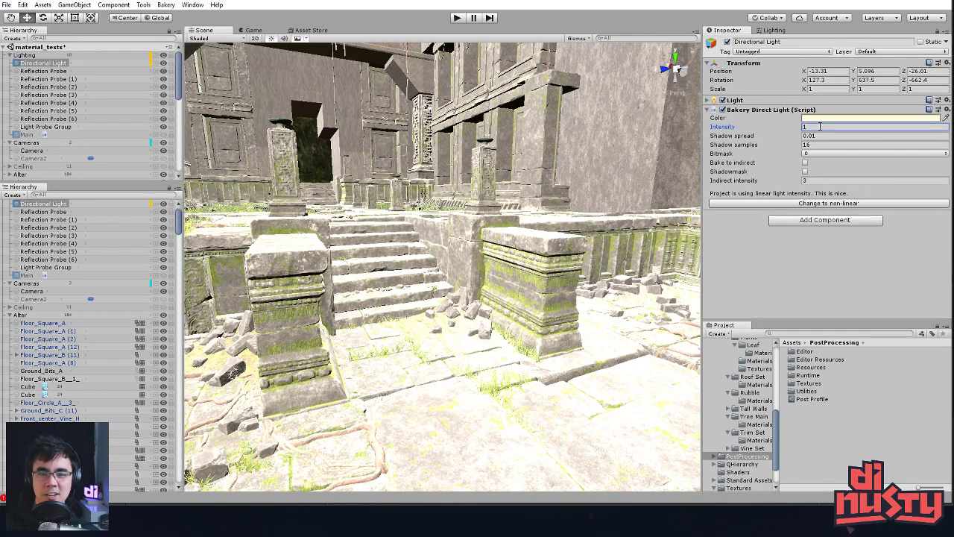
Toggle the Scene view's lighting off and on, and compare how the temple courtyard and tree look in each mode
{"action": "left_click", "coordinate": [271, 39]}
{"action": "left_click", "coordinate": [270, 39]}
{"action": "left_click", "coordinate": [271, 38]}
{"action": "scroll", "coordinate": [385, 239], "scroll_direction": "down", "scroll_amount": 3}
{"action": "middle_click_drag", "start_coordinate": [385, 239], "coordinate": [368, 251]}
{"action": "mouse_move", "coordinate": [368, 252]}
{"action": "left_mouse_down", "text": "alt"}
{"action": "mouse_move", "coordinate": [377, 258]}
{"action": "mouse_move", "coordinate": [356, 220]}
{"action": "mouse_move", "coordinate": [362, 247]}
{"action": "left_mouse_up", "text": "alt"}
{"action": "middle_click_drag", "start_coordinate": [361, 246], "coordinate": [356, 279]}
{"action": "left_click_drag", "start_coordinate": [356, 279], "coordinate": [268, 322], "text": "alt"}
{"action": "left_click", "coordinate": [450, 323]}
{"action": "left_click_drag", "start_coordinate": [450, 324], "coordinate": [436, 317], "text": "alt"}
{"action": "left_click", "coordinate": [486, 245]}
{"action": "left_click_drag", "start_coordinate": [486, 244], "coordinate": [500, 286], "text": "alt"}
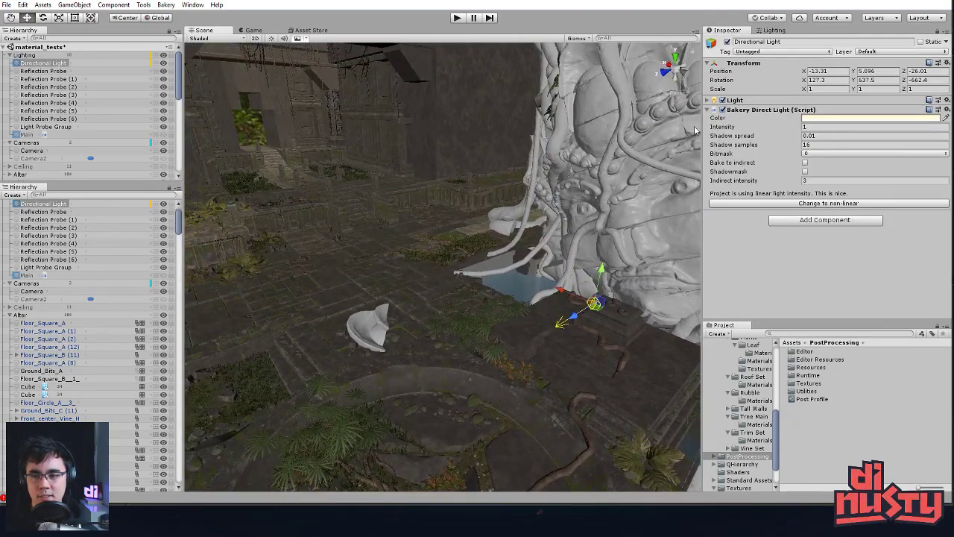
{"action": "left_click", "coordinate": [272, 38]}
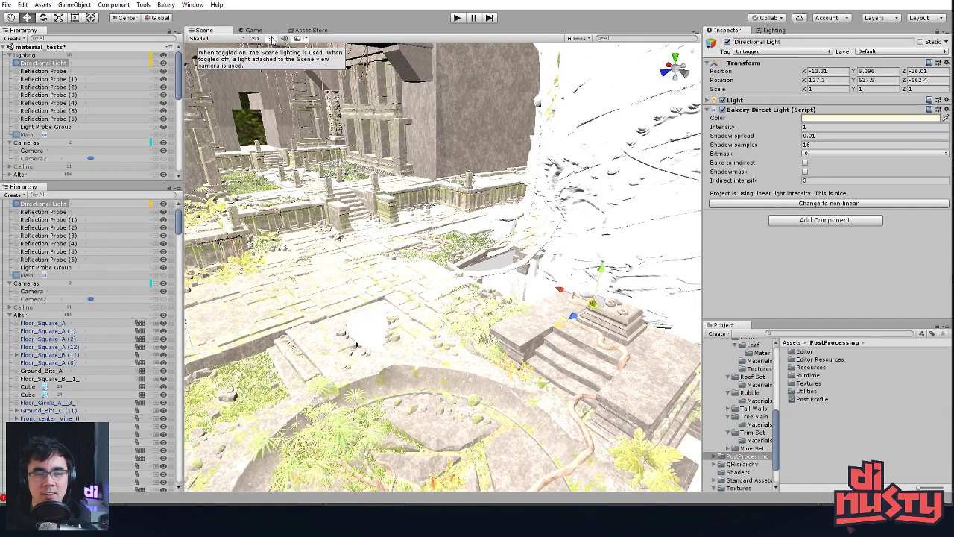
Try removing Camera2 from the Cameras group
{"action": "left_click", "coordinate": [42, 71]}
{"action": "left_click", "coordinate": [42, 63]}
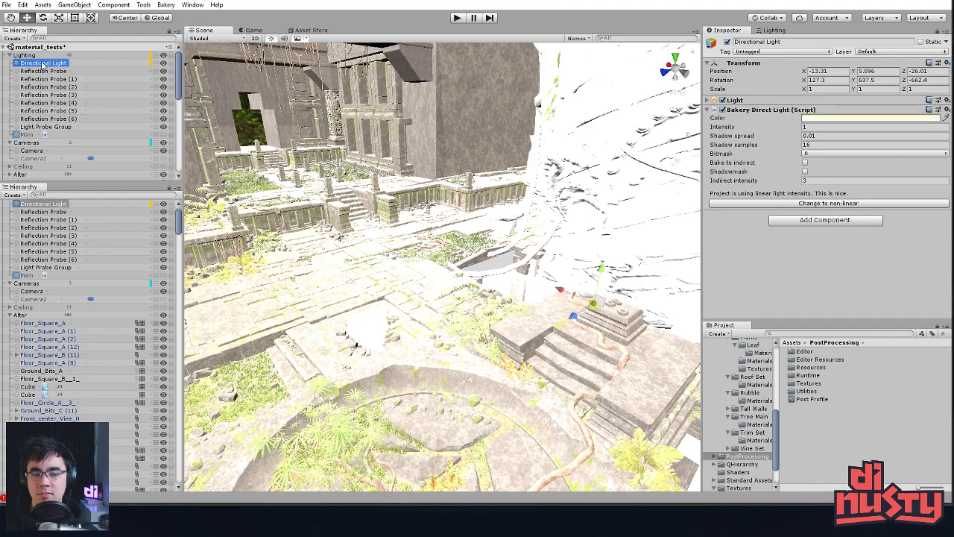
{"action": "left_click", "coordinate": [33, 158]}
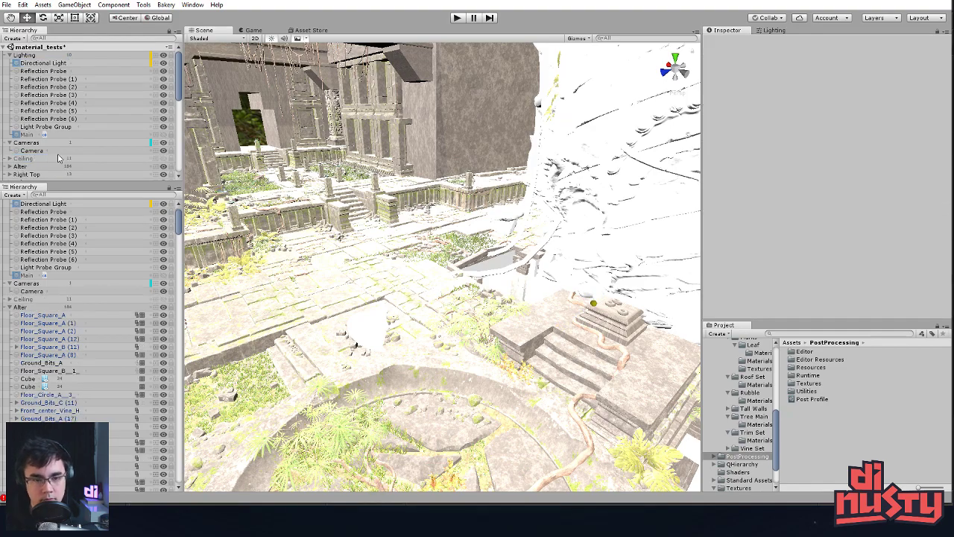
{"action": "left_click", "coordinate": [247, 129]}
{"action": "key", "text": "shift+space"}
{"action": "key", "text": "shift+space"}
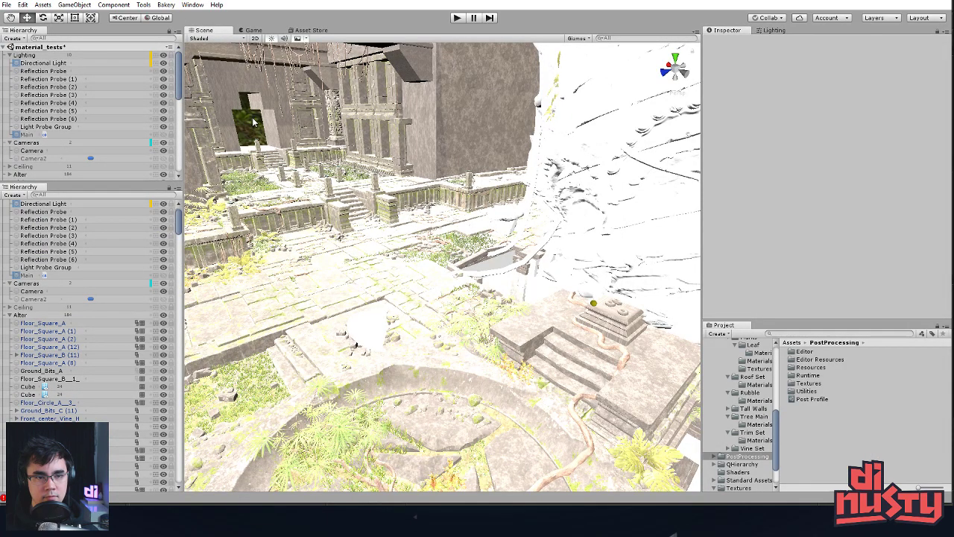
Undo the recent Directional Light intensity edits and selections, back to the Post Profile
{"action": "key", "text": "ctrl+z"}
{"action": "key", "text": "ctrl+z"}
{"action": "key", "text": "ctrl+z"}
{"action": "key", "text": "ctrl+z"}
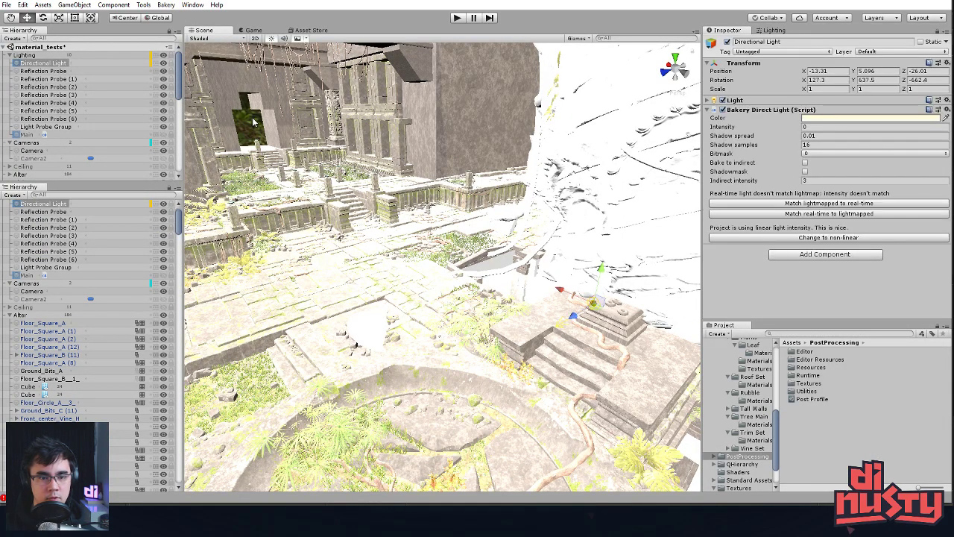
{"action": "key", "text": "ctrl+z"}
{"action": "key", "text": "ctrl+z"}
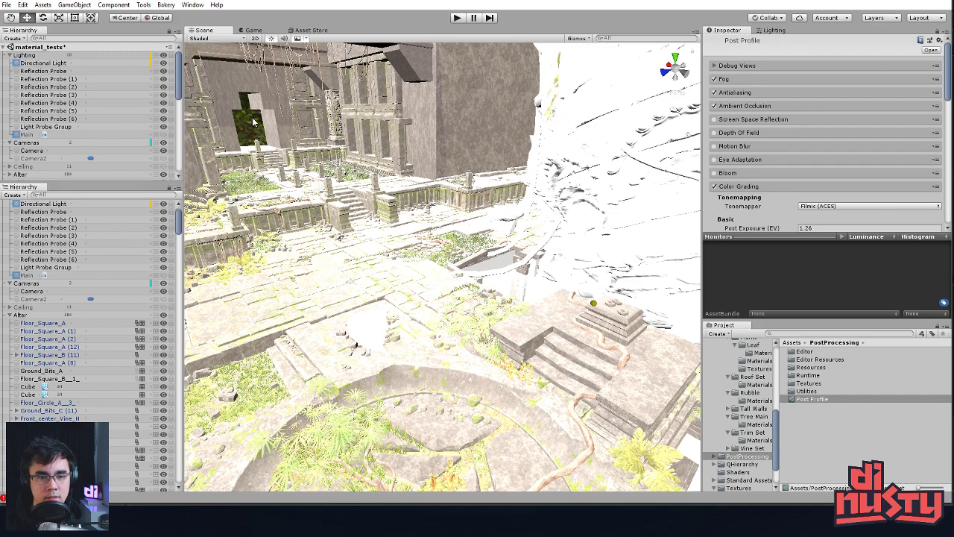
{"action": "right_click_drag", "start_coordinate": [309, 187], "coordinate": [350, 201]}
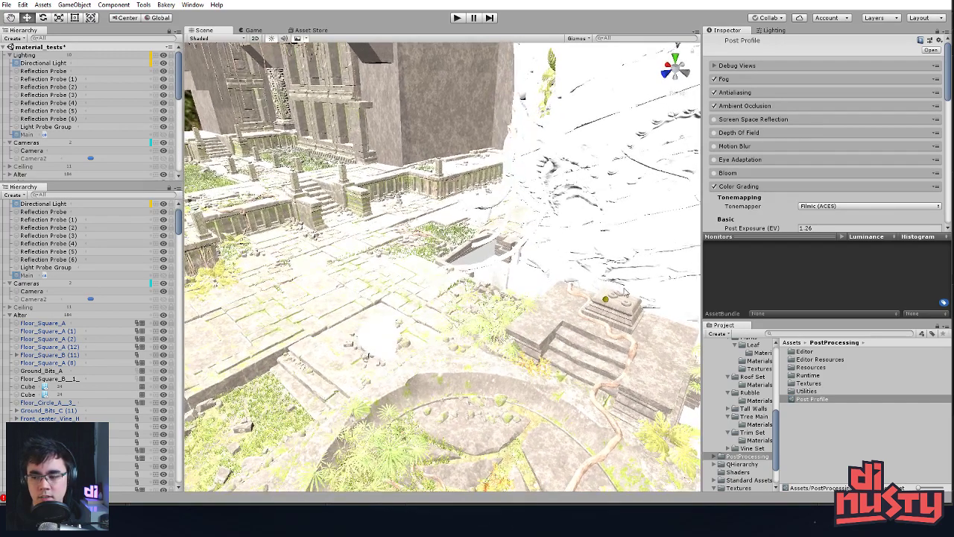
{"action": "left_click", "coordinate": [461, 247]}
{"action": "key", "text": "ctrl+z"}
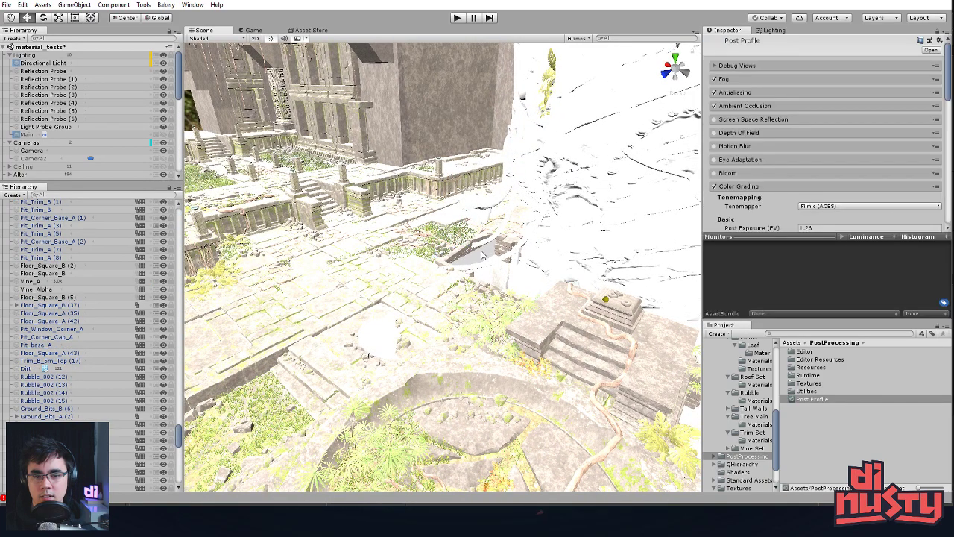
{"action": "left_click", "coordinate": [492, 249]}
Review the scene's Lighting settings, and try other intensity multipliers for the environment lighting and reflections
{"action": "left_click", "coordinate": [773, 31]}
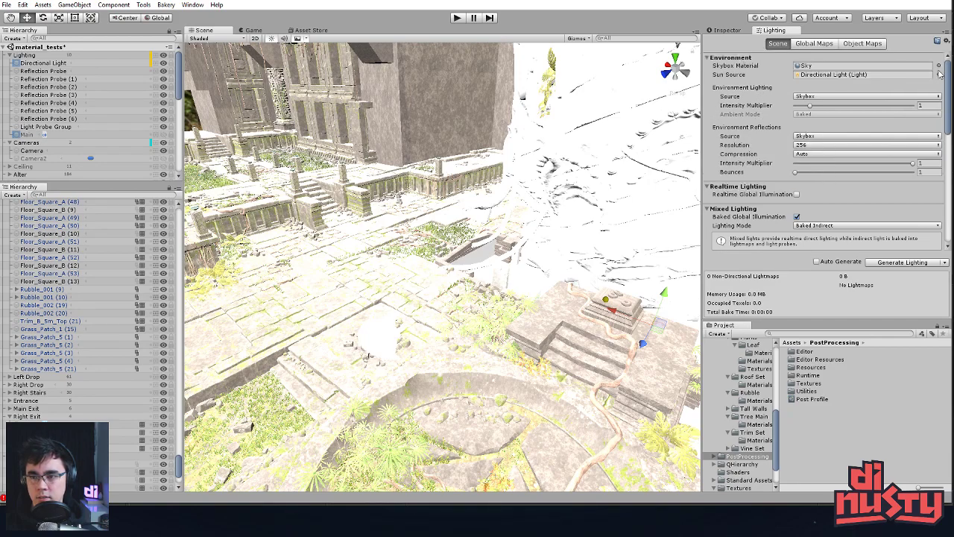
{"action": "left_click_drag", "start_coordinate": [950, 80], "coordinate": [952, 108]}
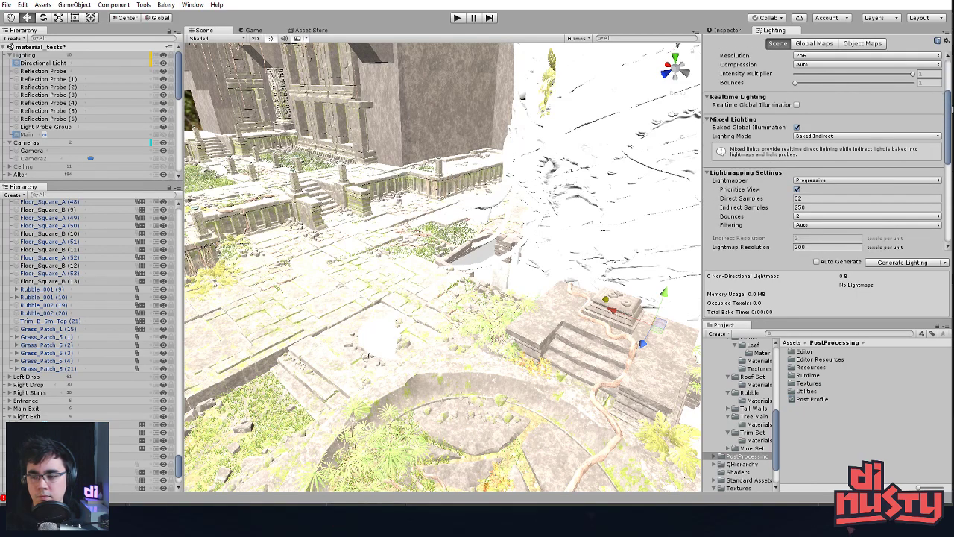
{"action": "scroll", "coordinate": [952, 108], "scroll_direction": "up", "scroll_amount": 3}
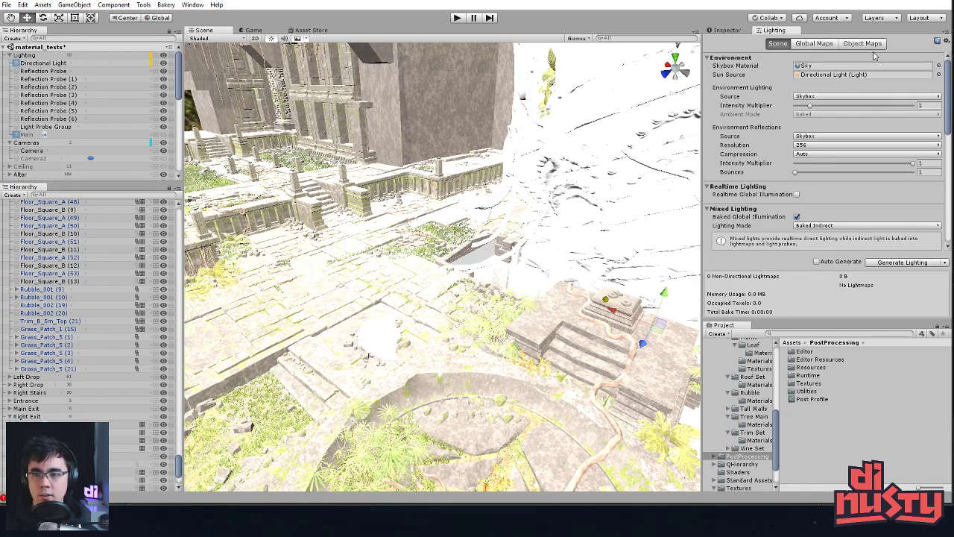
{"action": "left_click_drag", "start_coordinate": [810, 105], "coordinate": [805, 107]}
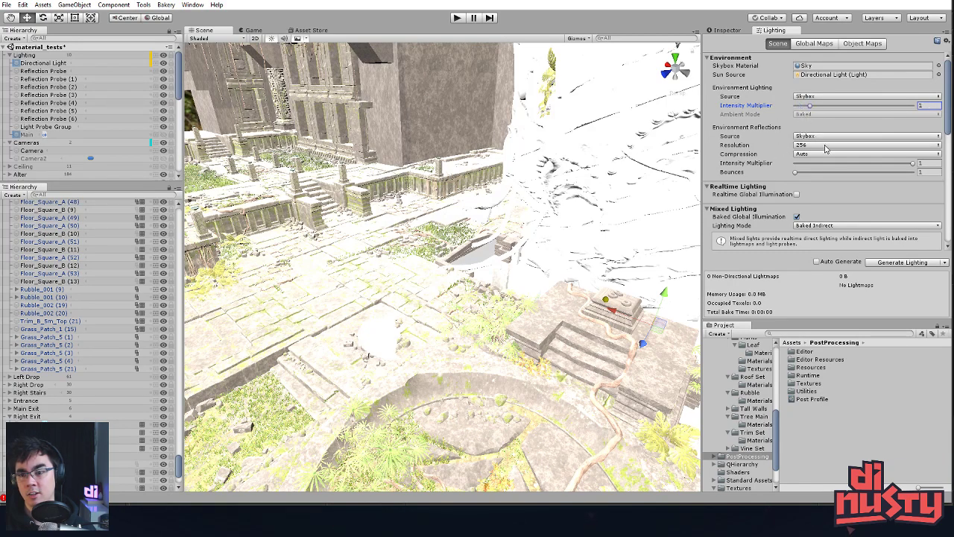
{"action": "left_click_drag", "start_coordinate": [913, 163], "coordinate": [844, 163]}
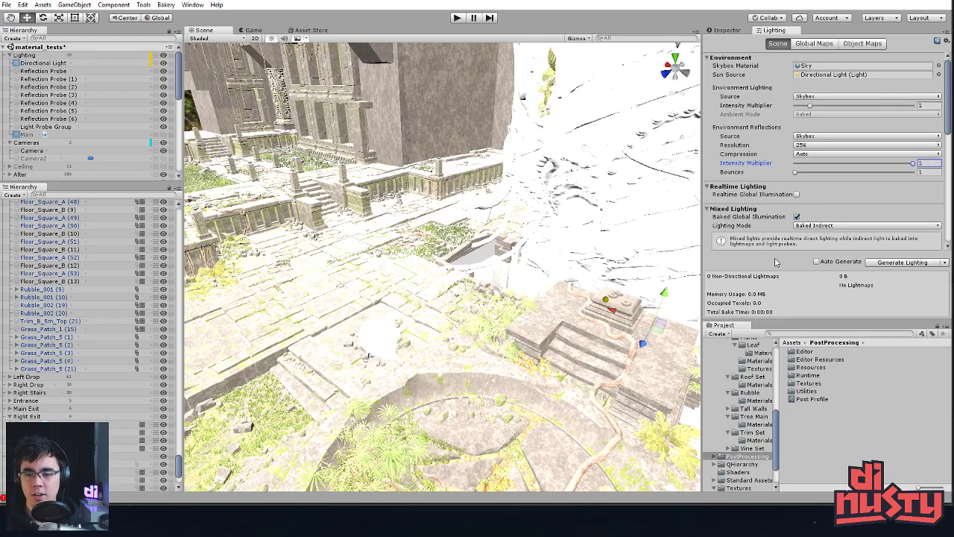
Clear the Bakery baked data and look over the temple courtyard
{"action": "left_click", "coordinate": [165, 4]}
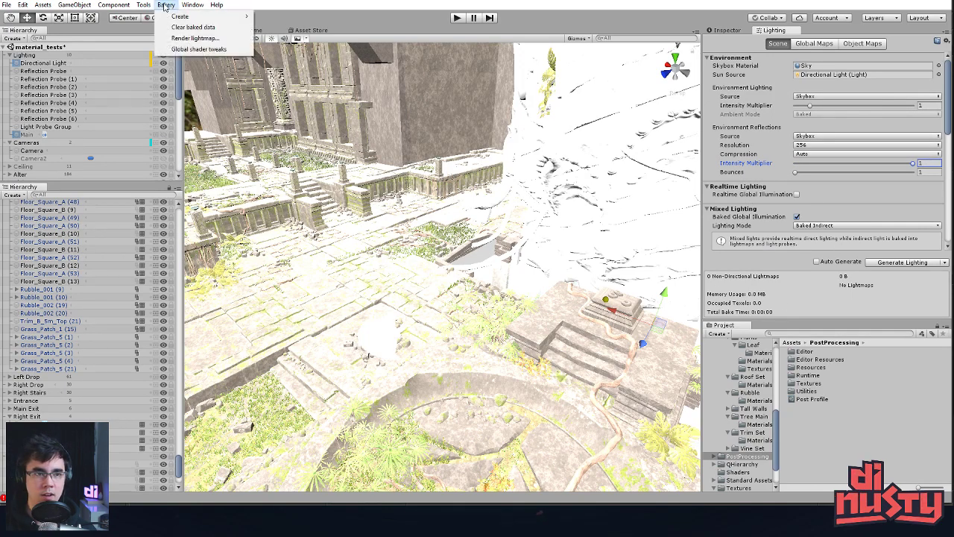
{"action": "left_click", "coordinate": [195, 27]}
{"action": "left_click", "coordinate": [503, 270]}
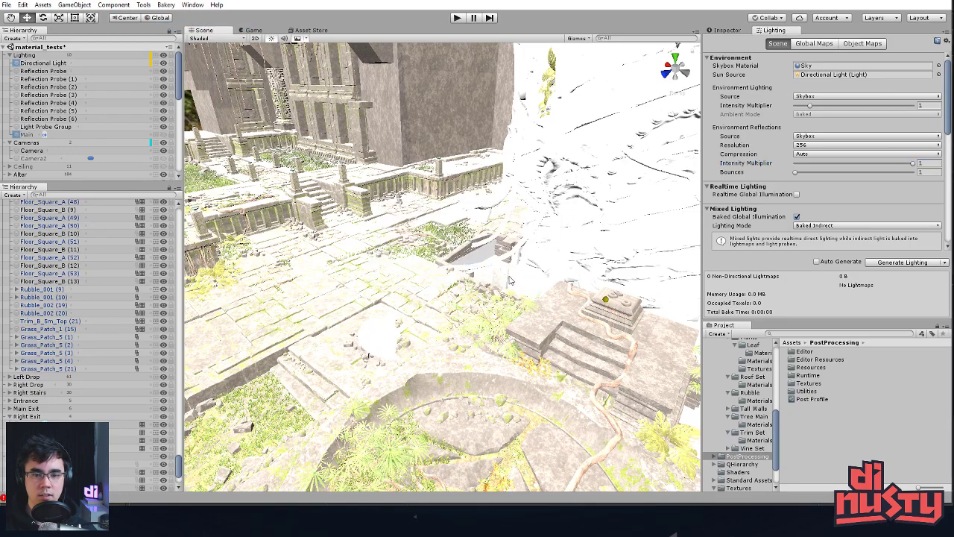
{"action": "middle_click_drag", "start_coordinate": [596, 195], "coordinate": [686, 215]}
{"action": "right_click_drag", "start_coordinate": [686, 215], "coordinate": [348, 202]}
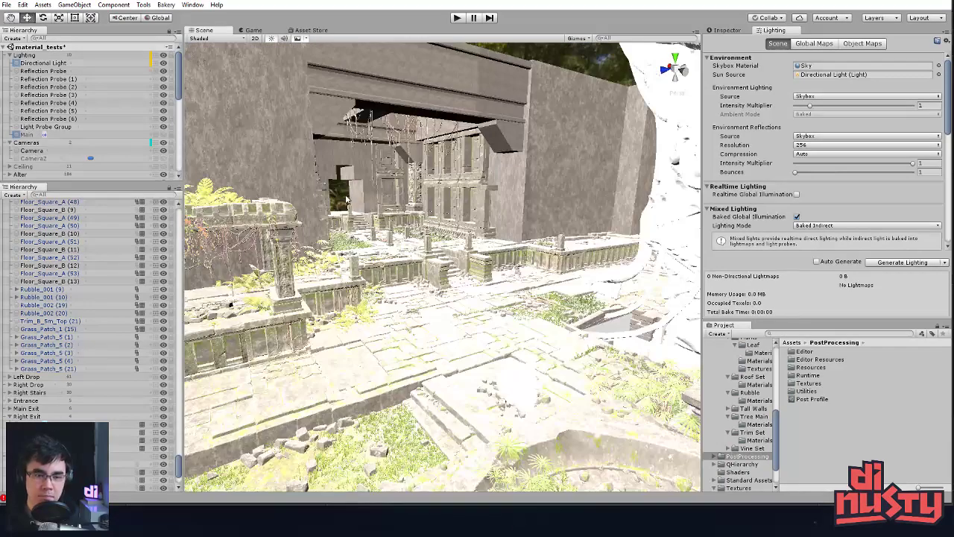
Preview the scene in Wireframe draw mode, and return it to Shaded
{"action": "left_click", "coordinate": [216, 39]}
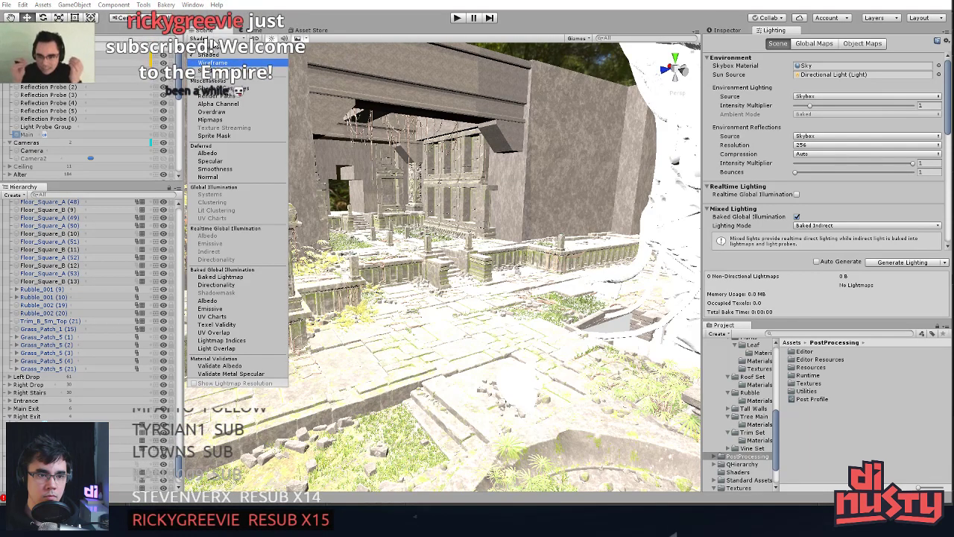
{"action": "left_click", "coordinate": [213, 62]}
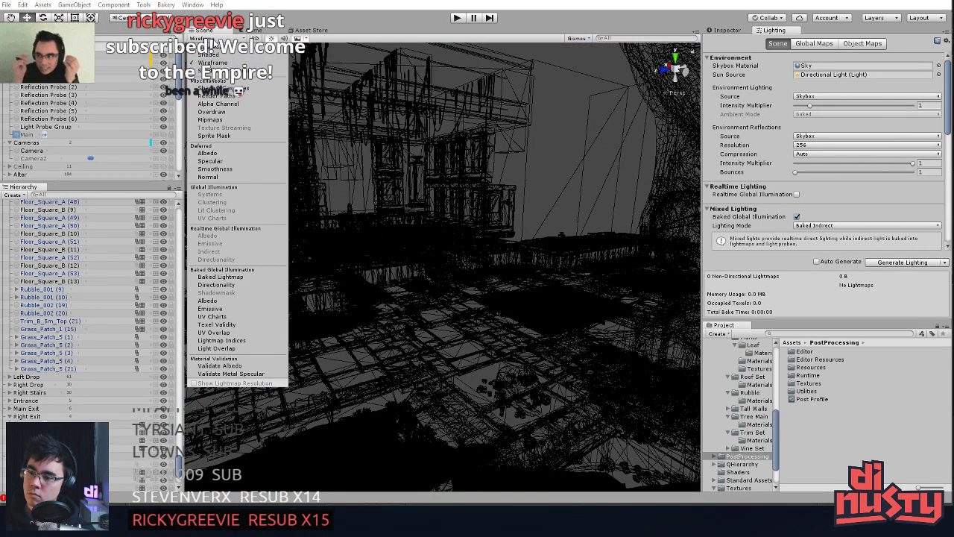
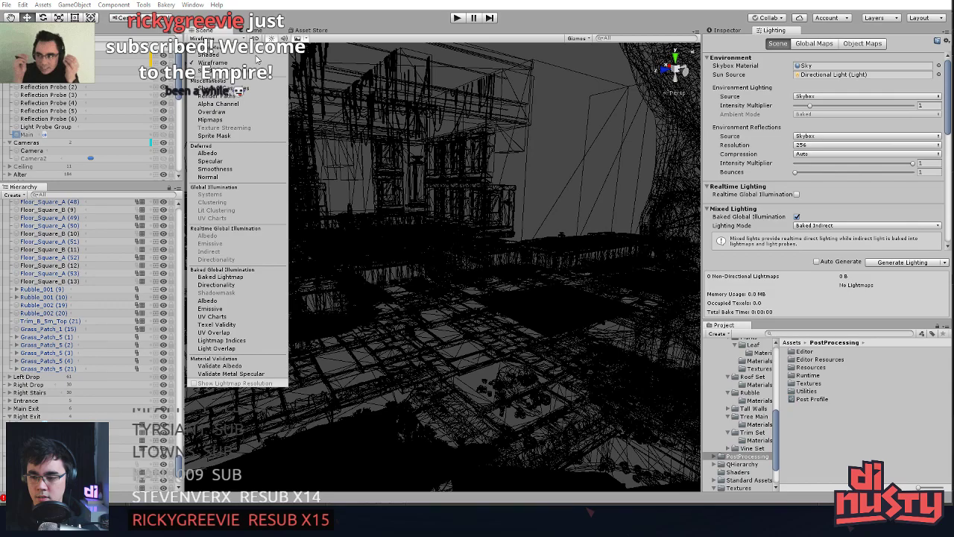
{"action": "left_click", "coordinate": [254, 55]}
Locate the light assigned as the environment's Sun Source in the hierarchy
{"action": "right_click_drag", "start_coordinate": [447, 254], "coordinate": [423, 221]}
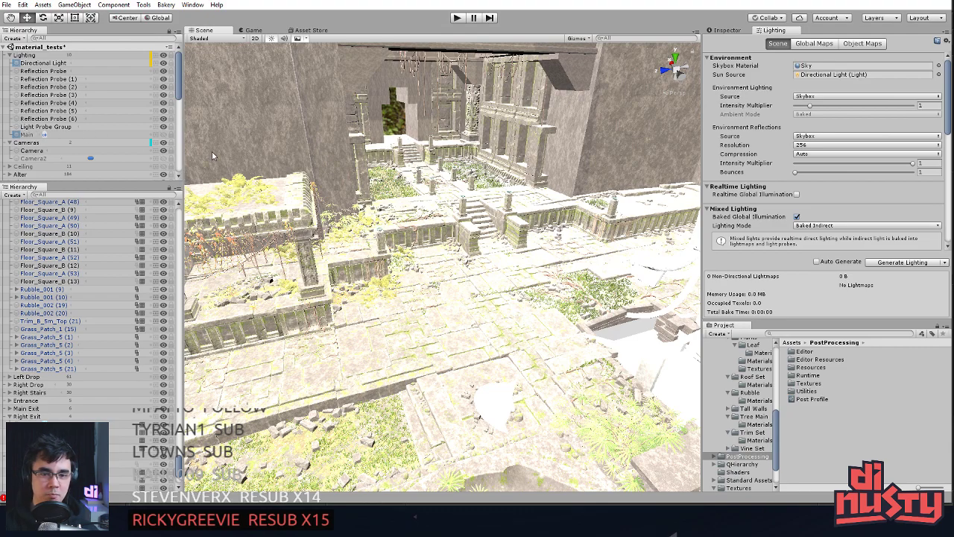
{"action": "left_click", "coordinate": [822, 73]}
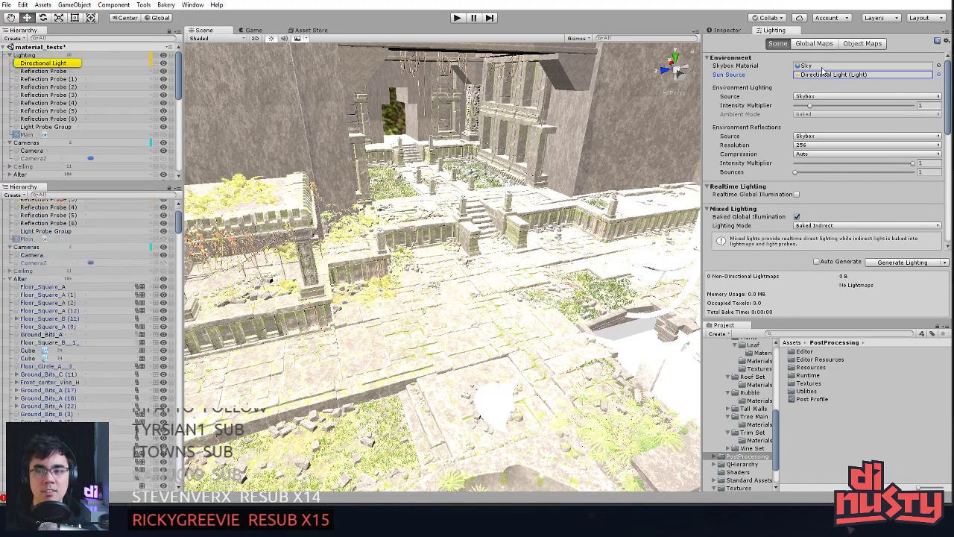
Locate the Sky skybox material in the project files, and check the Temple PostPros Profile asset beside it
{"action": "left_click", "coordinate": [822, 66]}
{"action": "left_click", "coordinate": [802, 400]}
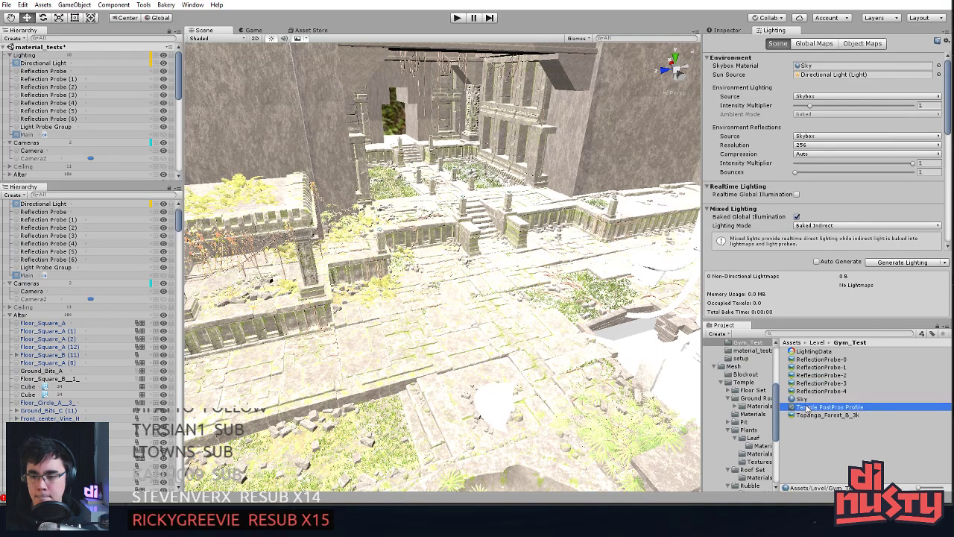
{"action": "left_click", "coordinate": [817, 408]}
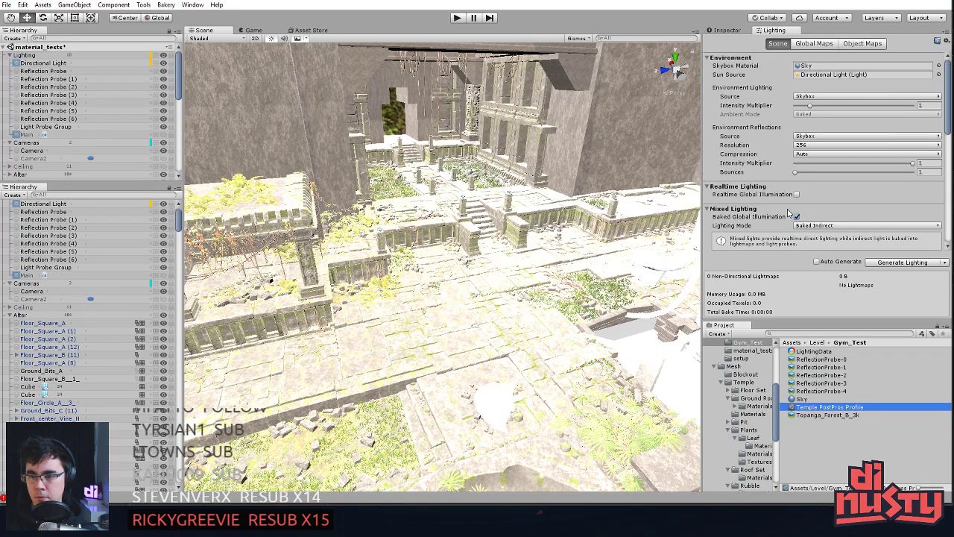
{"action": "left_click", "coordinate": [868, 472]}
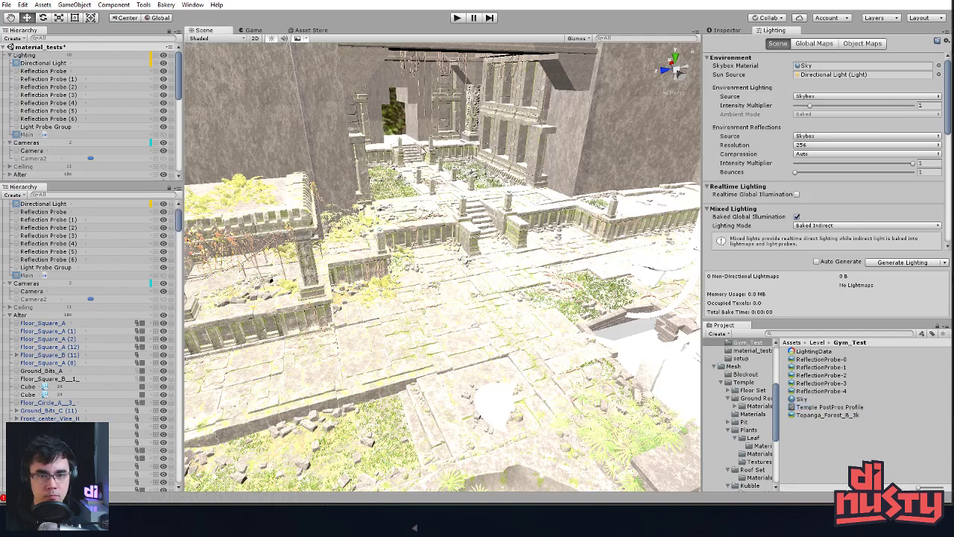
Preview the scene in Baked Lightmap draw mode, and return it to Shaded
{"action": "left_click", "coordinate": [201, 41]}
{"action": "left_click", "coordinate": [283, 273]}
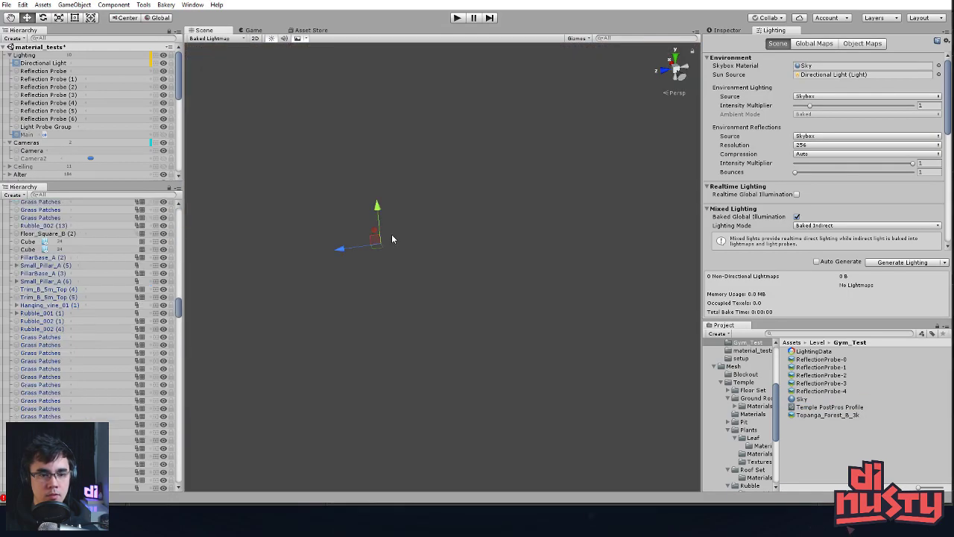
{"action": "left_click", "coordinate": [208, 38]}
{"action": "left_click", "coordinate": [209, 55]}
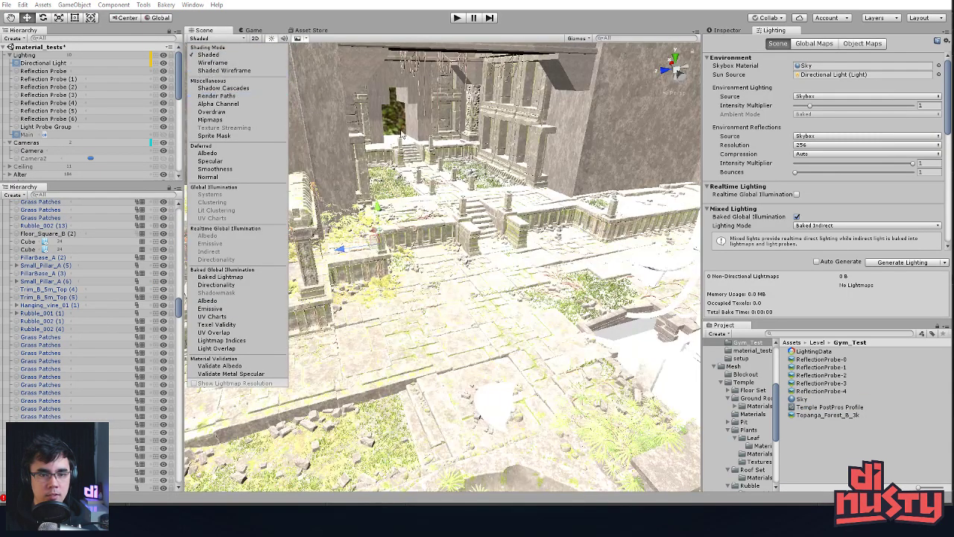
Collapse the Lighting and Cameras groups, and hide the scene groups from Alter through Left Drop
{"action": "right_click_drag", "start_coordinate": [405, 141], "coordinate": [166, 74]}
{"action": "left_click", "coordinate": [9, 55]}
{"action": "left_click", "coordinate": [9, 63]}
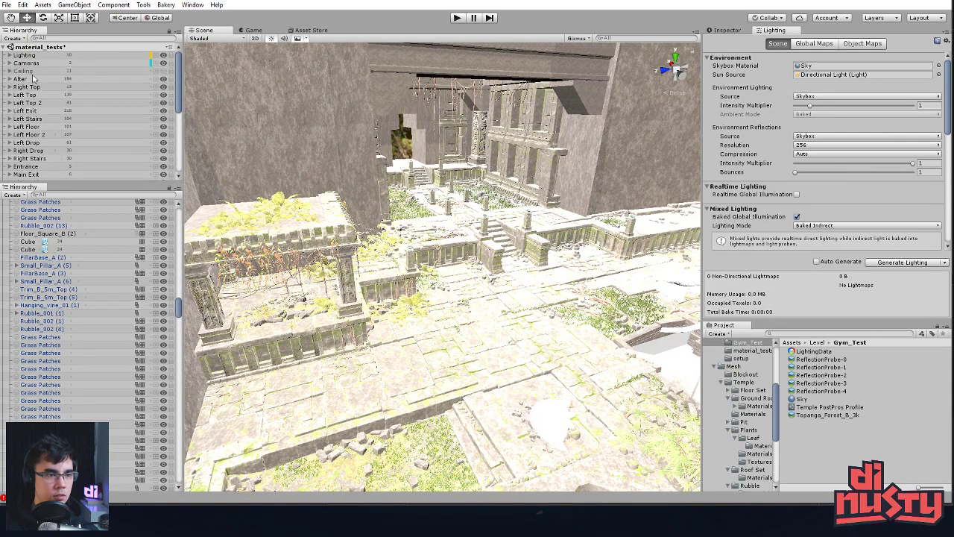
{"action": "left_click_drag", "start_coordinate": [163, 79], "coordinate": [165, 144]}
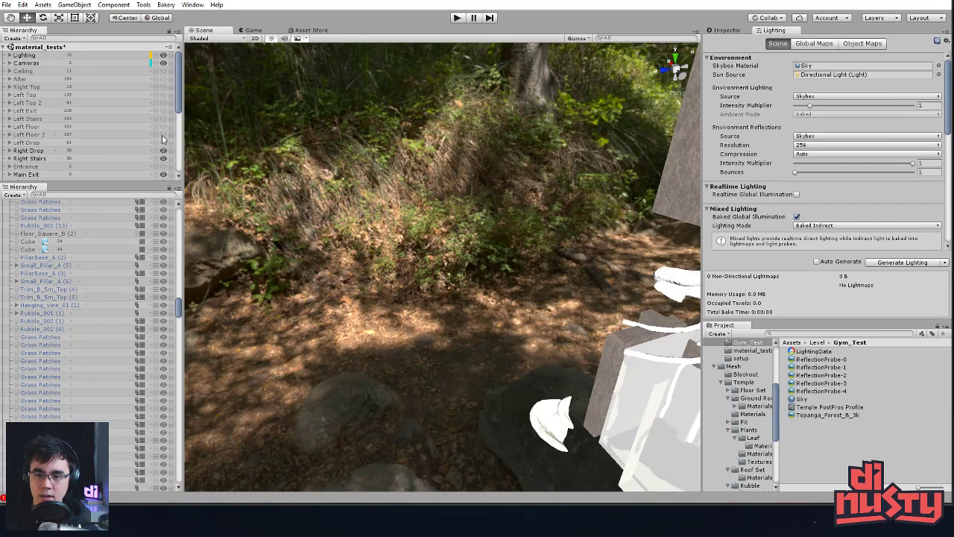
Show the hidden groups again from Left Drop up to Ceiling, checking how each affects the lighting
{"action": "left_click", "coordinate": [164, 141]}
{"action": "right_click_drag", "start_coordinate": [358, 246], "coordinate": [429, 106]}
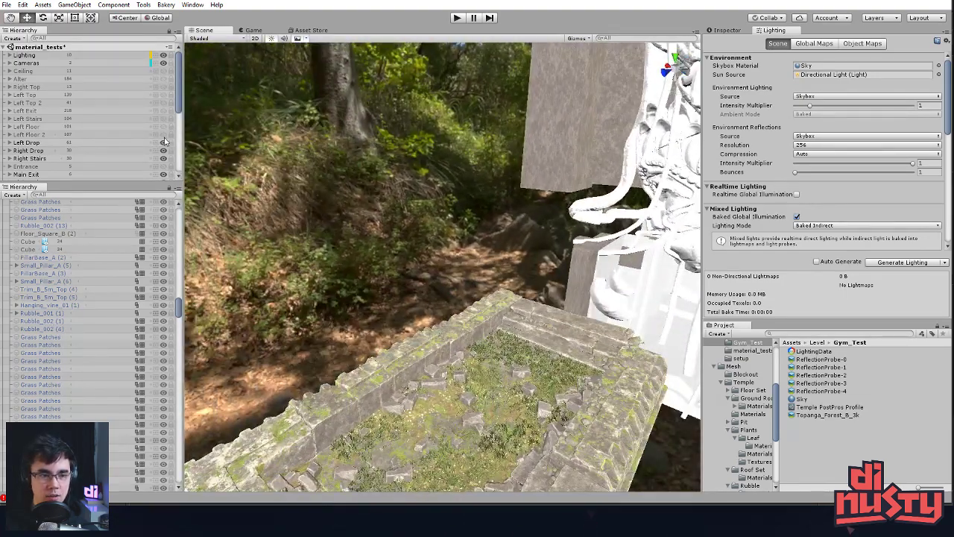
{"action": "left_click", "coordinate": [165, 134]}
{"action": "left_click", "coordinate": [164, 126]}
{"action": "left_click", "coordinate": [164, 127]}
{"action": "left_click", "coordinate": [164, 127]}
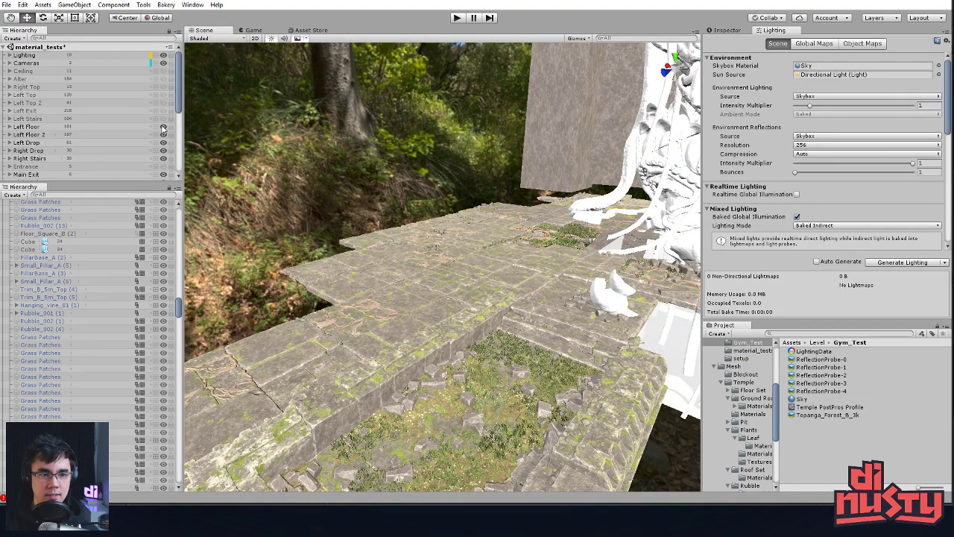
{"action": "left_click", "coordinate": [163, 119]}
{"action": "left_click", "coordinate": [163, 110]}
{"action": "left_click", "coordinate": [163, 103]}
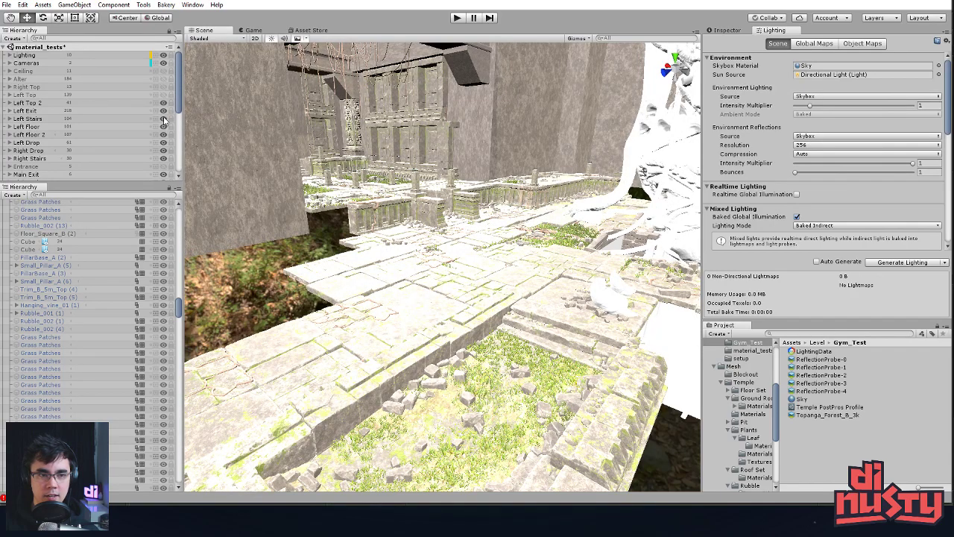
{"action": "left_click_drag", "start_coordinate": [163, 103], "coordinate": [164, 78]}
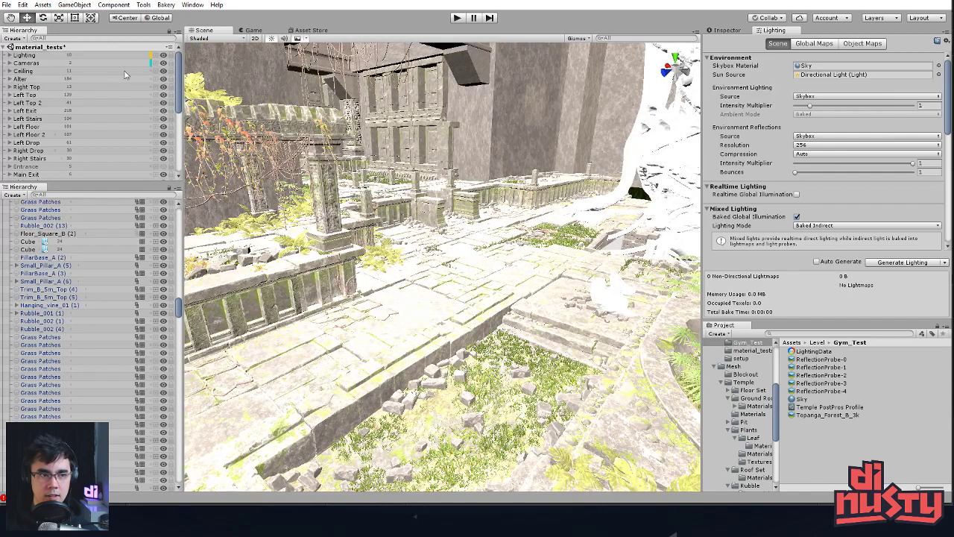
Toggle the visibility of the reflection probes in the Lighting group, and examine the courtyard's lighting
{"action": "left_click", "coordinate": [11, 55]}
{"action": "left_click", "coordinate": [62, 78]}
{"action": "left_click", "coordinate": [61, 71]}
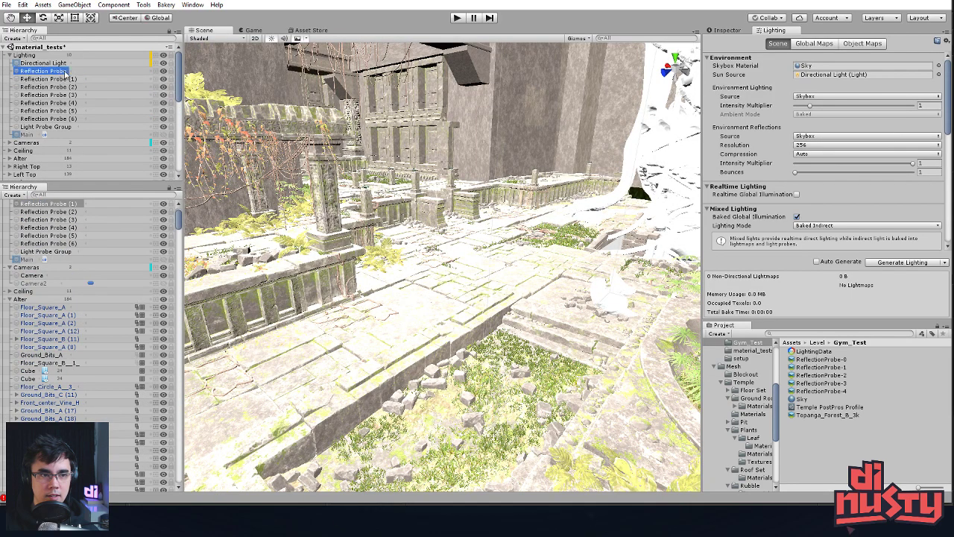
{"action": "left_click", "coordinate": [71, 127]}
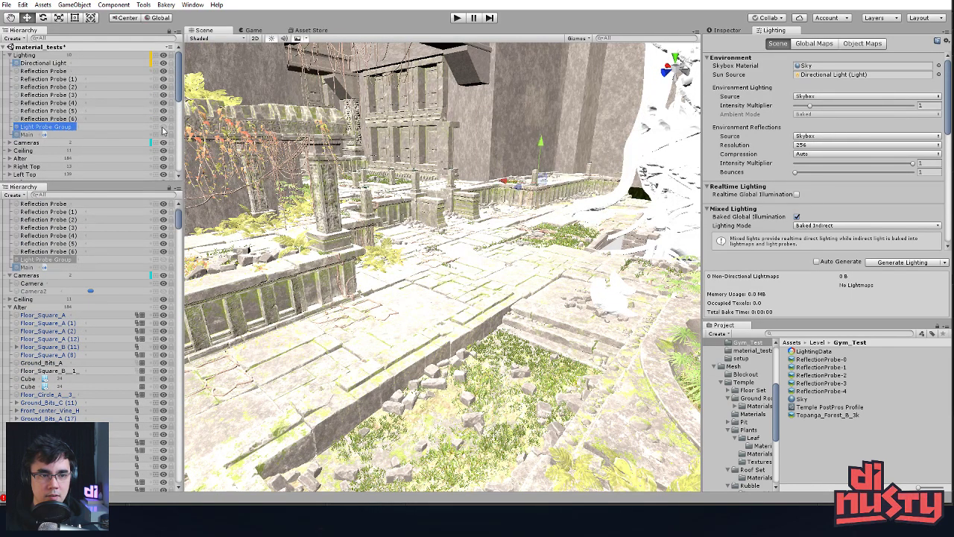
{"action": "left_click_drag", "start_coordinate": [163, 118], "coordinate": [165, 72]}
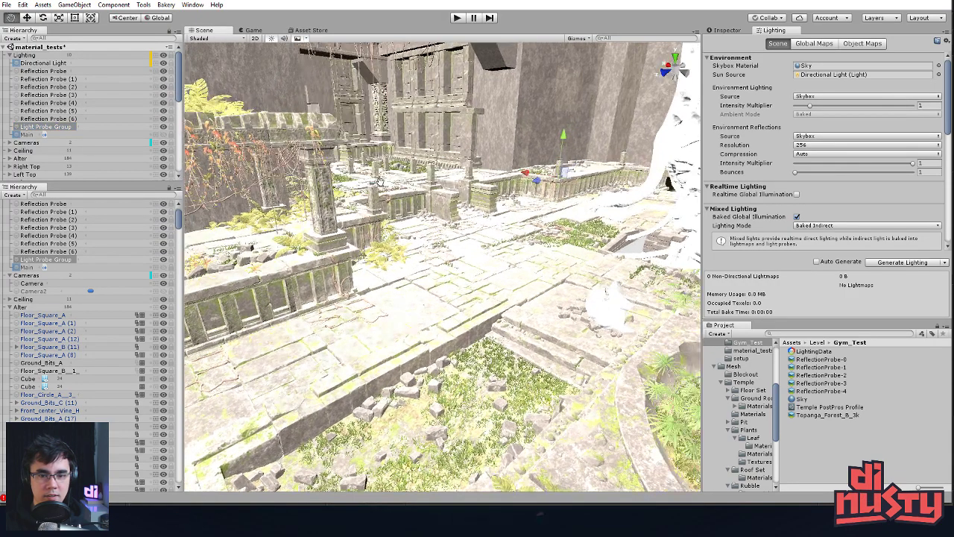
{"action": "right_click_drag", "start_coordinate": [379, 181], "coordinate": [502, 247]}
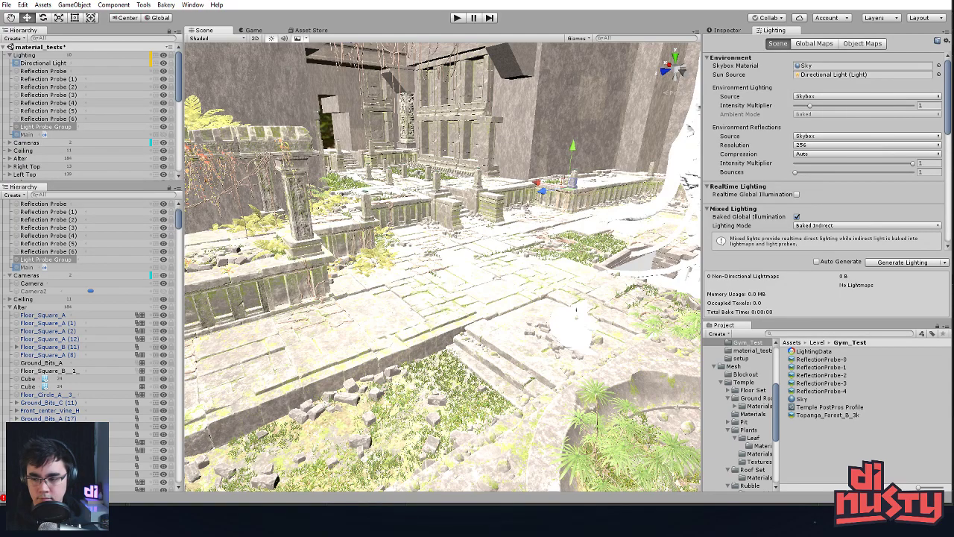
{"action": "right_click_drag", "start_coordinate": [478, 329], "coordinate": [436, 320]}
{"action": "left_click", "coordinate": [352, 146]}
{"action": "right_click_drag", "start_coordinate": [417, 283], "coordinate": [438, 287]}
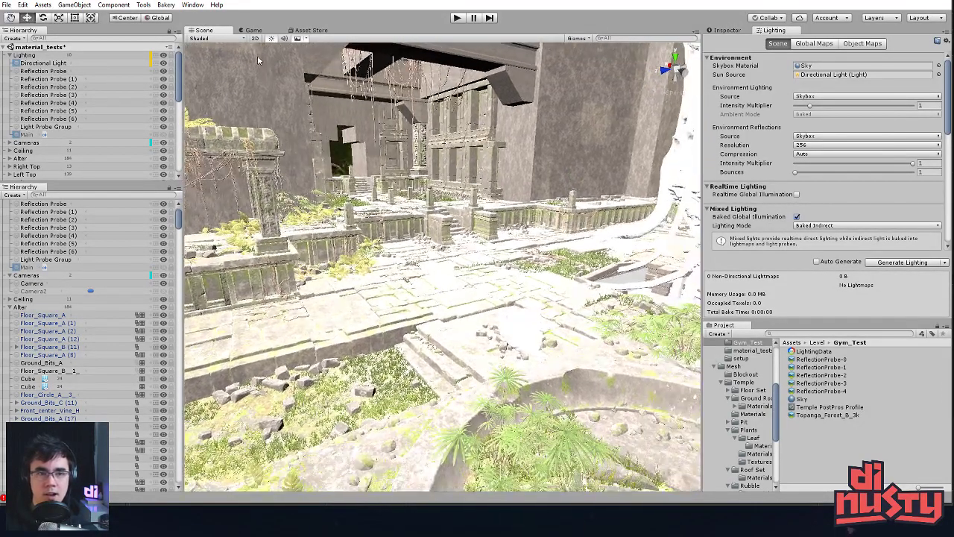
Select Camera2 in the Cameras group, and compare the lighting in the Game view with the Scene view
{"action": "left_click", "coordinate": [30, 143]}
{"action": "left_click", "coordinate": [11, 143]}
{"action": "left_click", "coordinate": [45, 159]}
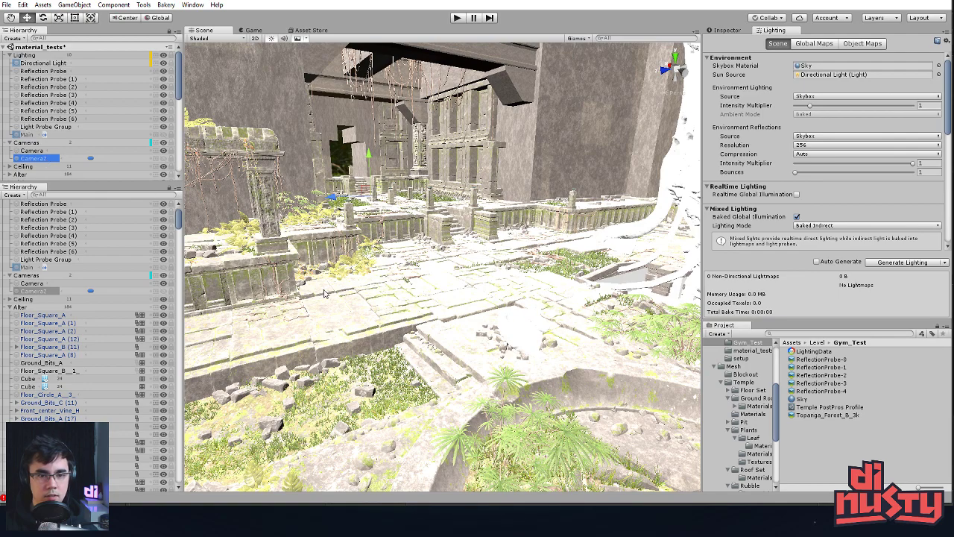
{"action": "right_click_drag", "start_coordinate": [324, 296], "coordinate": [336, 300]}
{"action": "left_click", "coordinate": [254, 30]}
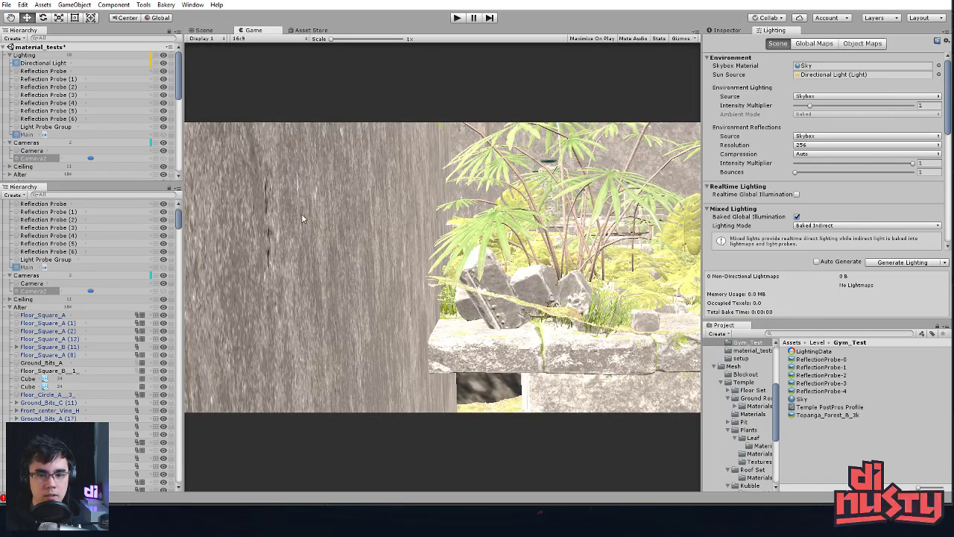
{"action": "left_click", "coordinate": [205, 30]}
{"action": "left_click", "coordinate": [314, 137]}
{"action": "right_click_drag", "start_coordinate": [340, 163], "coordinate": [115, 101]}
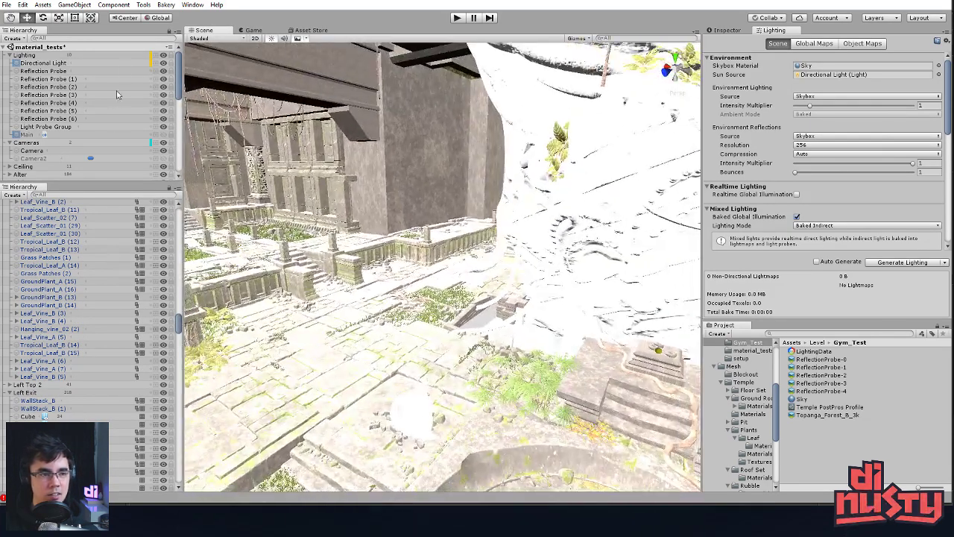
Collapse the Lighting and Cameras groups, and hide the groups from Ceiling through Left Drop one by one
{"action": "left_click", "coordinate": [10, 55]}
{"action": "left_click", "coordinate": [10, 63]}
{"action": "left_click", "coordinate": [163, 72]}
{"action": "left_click", "coordinate": [164, 79]}
{"action": "left_click", "coordinate": [163, 87]}
{"action": "left_click", "coordinate": [163, 94]}
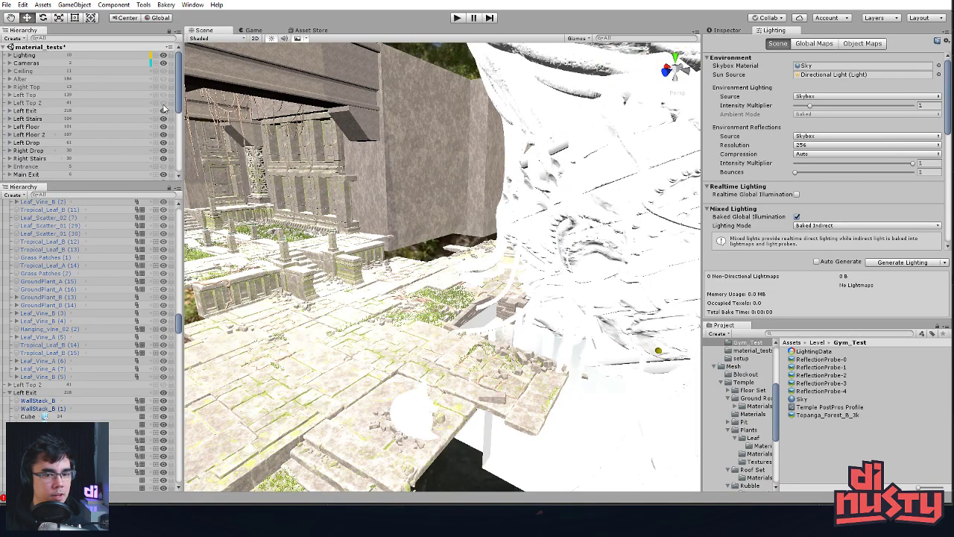
{"action": "left_click", "coordinate": [163, 103]}
{"action": "left_click", "coordinate": [163, 111]}
{"action": "left_click", "coordinate": [164, 118]}
{"action": "left_click", "coordinate": [164, 127]}
{"action": "left_click", "coordinate": [163, 134]}
{"action": "left_click", "coordinate": [163, 141]}
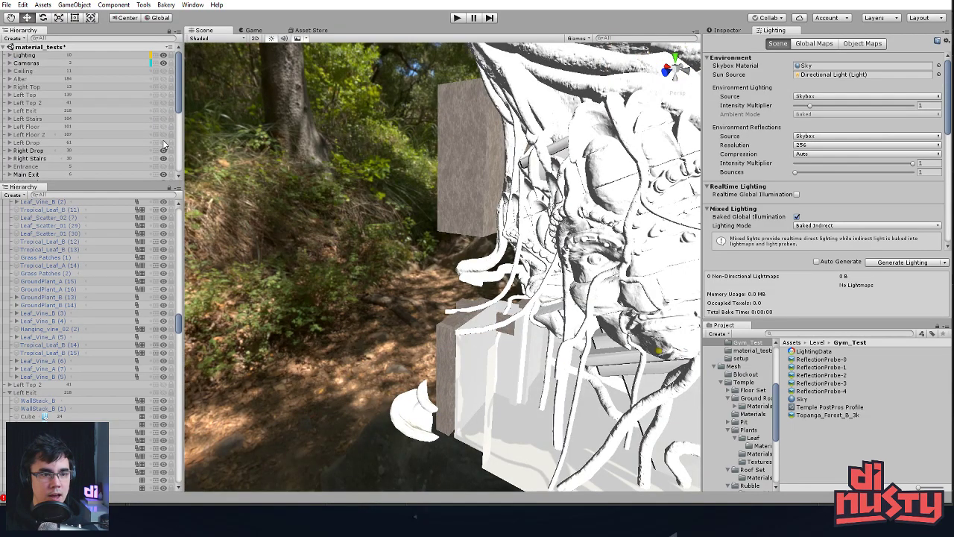
Hide the Right Drop and Right Stairs groups, toggling Right Drop repeatedly to compare the lighting around the tree
{"action": "left_click", "coordinate": [164, 150]}
{"action": "left_click", "coordinate": [163, 158]}
{"action": "left_click", "coordinate": [164, 151]}
{"action": "left_click", "coordinate": [164, 151]}
{"action": "left_click", "coordinate": [163, 151]}
{"action": "left_click", "coordinate": [164, 151]}
{"action": "left_click", "coordinate": [163, 151]}
{"action": "left_click", "coordinate": [163, 151]}
{"action": "left_click", "coordinate": [163, 151]}
{"action": "left_click_drag", "start_coordinate": [355, 167], "coordinate": [216, 155], "text": "alt"}
{"action": "left_click", "coordinate": [164, 151]}
{"action": "left_click_drag", "start_coordinate": [387, 165], "coordinate": [475, 160], "text": "alt"}
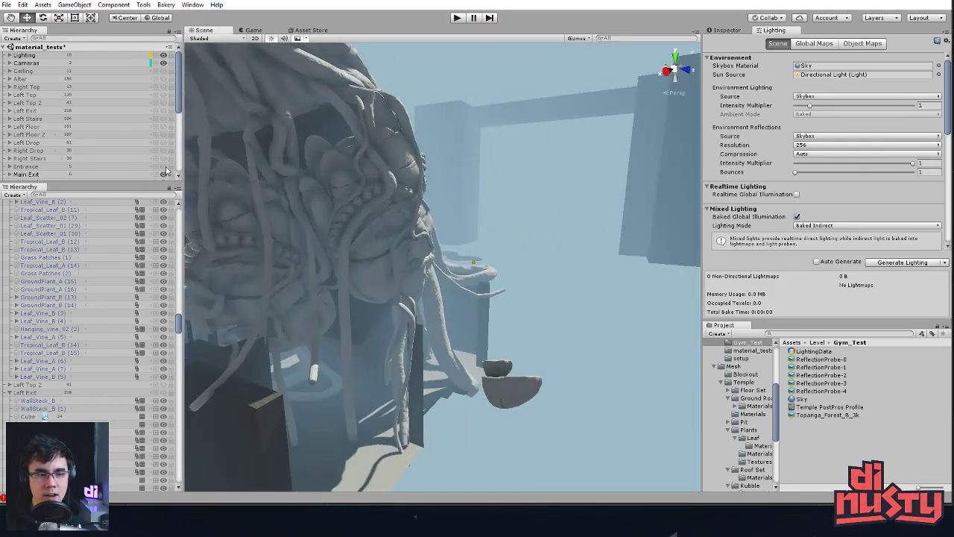
Show the Entrance and Left Floor 2 groups, and examine the lighting on the floor and carved faces
{"action": "left_click", "coordinate": [164, 165]}
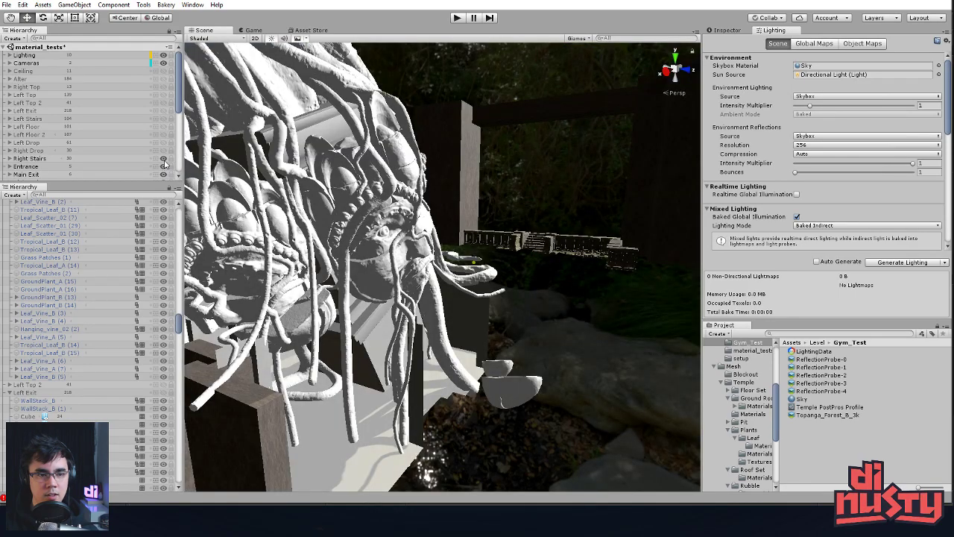
{"action": "left_click", "coordinate": [164, 166]}
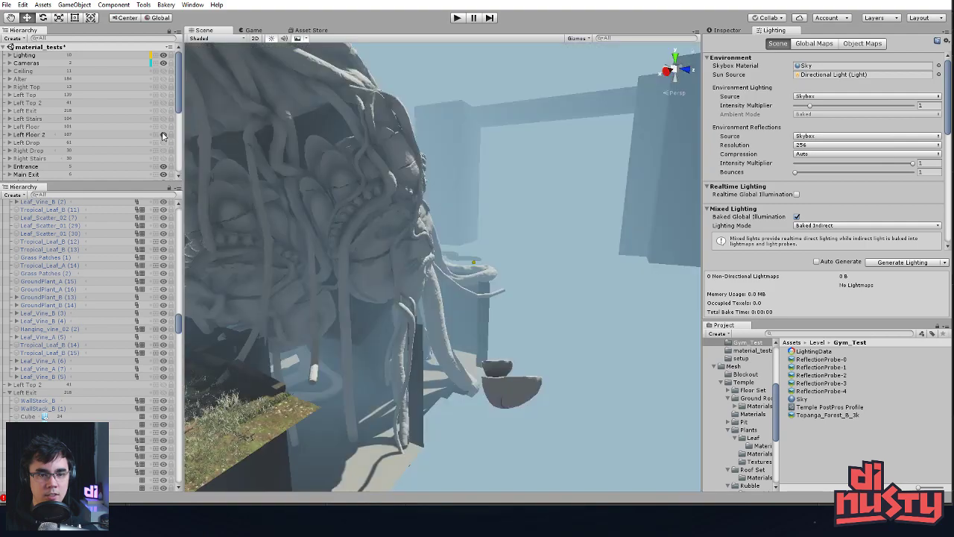
{"action": "left_click", "coordinate": [164, 135]}
{"action": "left_click", "coordinate": [163, 136]}
{"action": "right_click_drag", "start_coordinate": [403, 160], "coordinate": [473, 294]}
{"action": "scroll", "coordinate": [474, 296], "scroll_direction": "down", "scroll_amount": 5}
{"action": "middle_click_drag", "start_coordinate": [420, 289], "coordinate": [423, 318]}
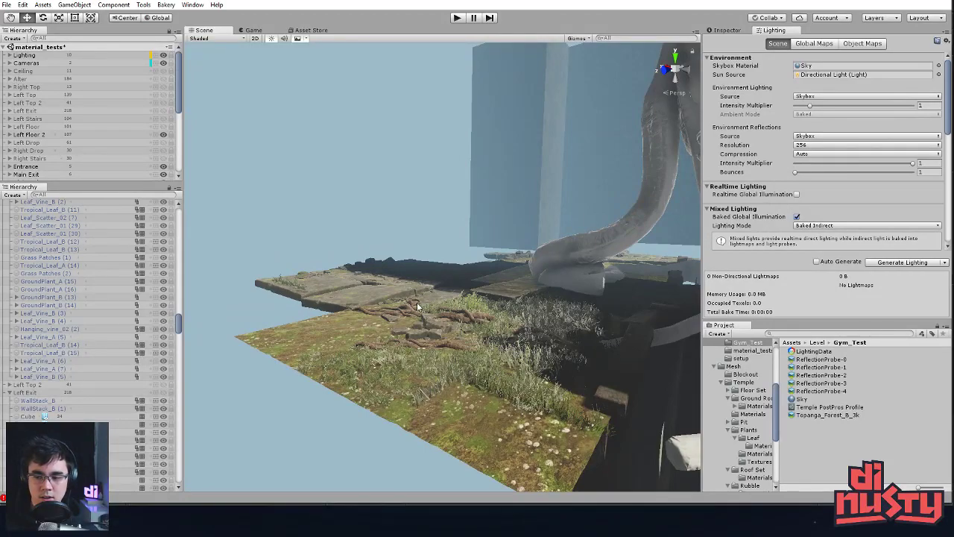
{"action": "left_click_drag", "start_coordinate": [394, 281], "coordinate": [440, 267], "text": "alt"}
{"action": "middle_click_drag", "start_coordinate": [440, 265], "coordinate": [434, 252]}
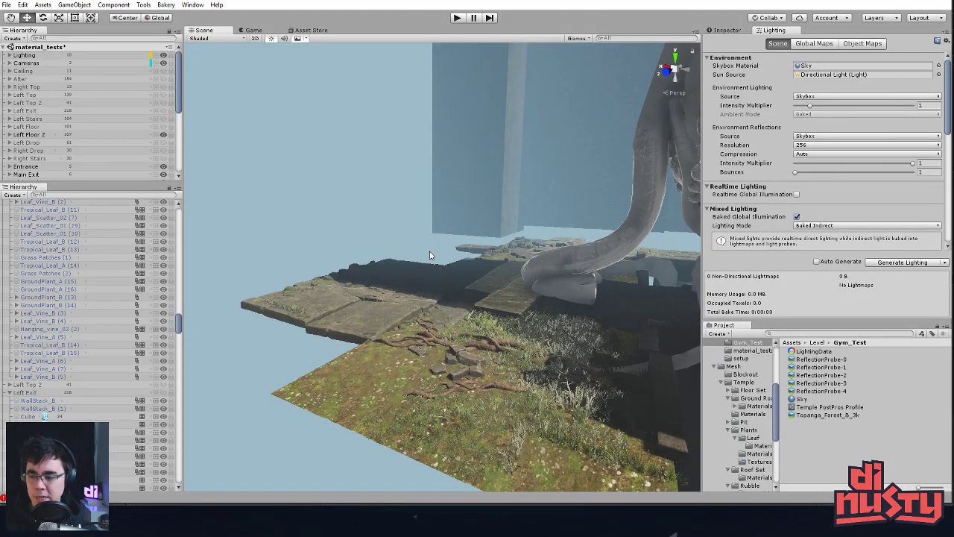
{"action": "left_click_drag", "start_coordinate": [436, 260], "coordinate": [305, 194], "text": "alt"}
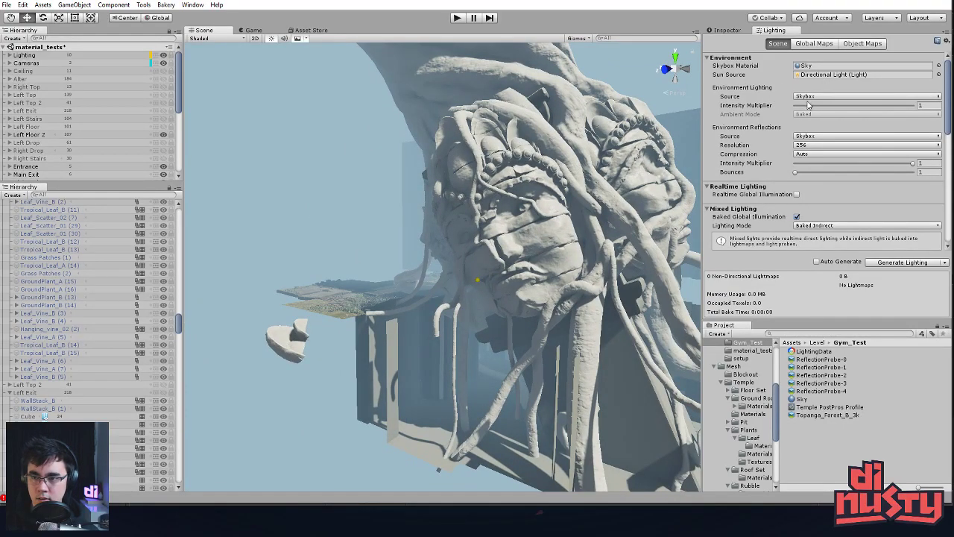
Check the environment lighting's intensity multiplier and the available mixed Lighting Mode options
{"action": "left_click_drag", "start_coordinate": [812, 107], "coordinate": [802, 108]}
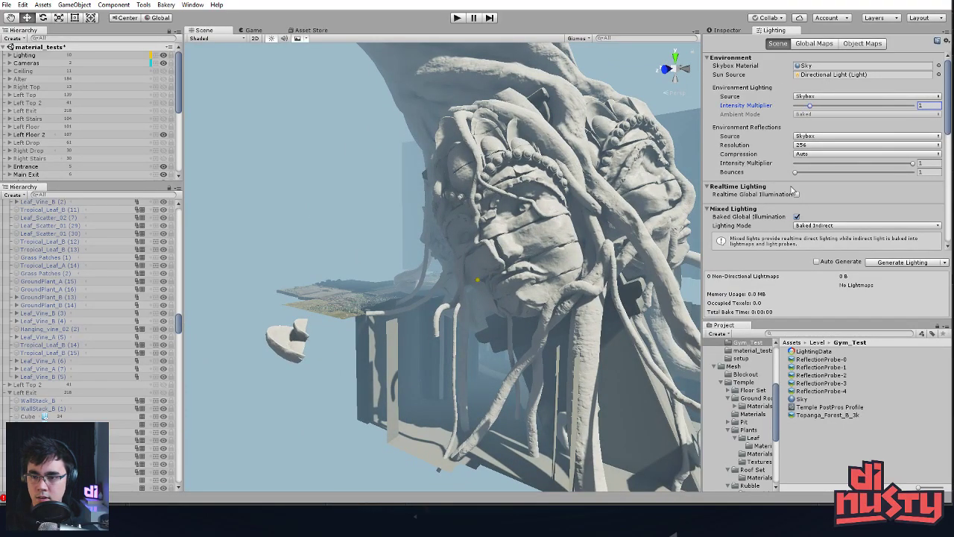
{"action": "left_click", "coordinate": [810, 225]}
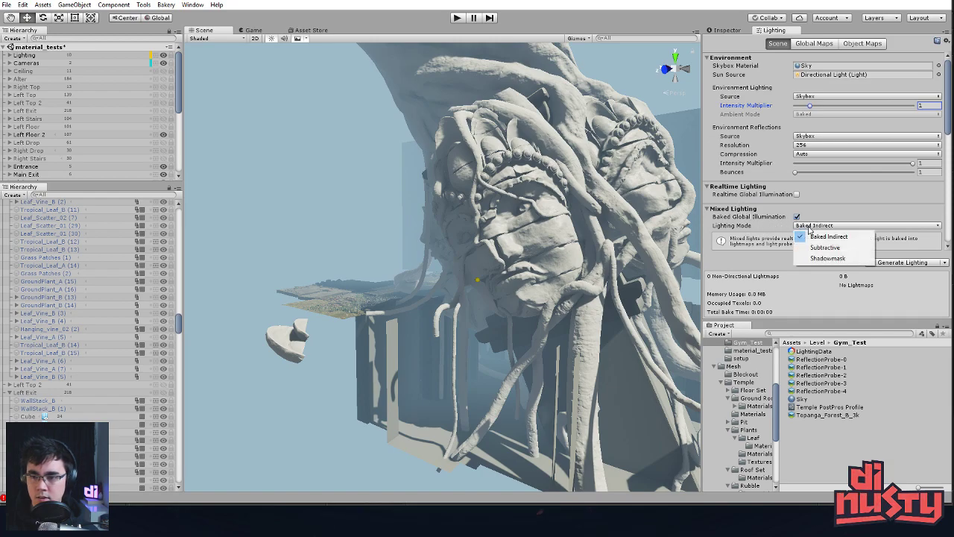
{"action": "left_click", "coordinate": [654, 202]}
{"action": "mouse_move", "coordinate": [339, 168]}
{"action": "left_mouse_down", "text": "alt"}
{"action": "mouse_move", "coordinate": [370, 162]}
{"action": "mouse_move", "coordinate": [345, 161]}
{"action": "left_mouse_up", "text": "alt"}
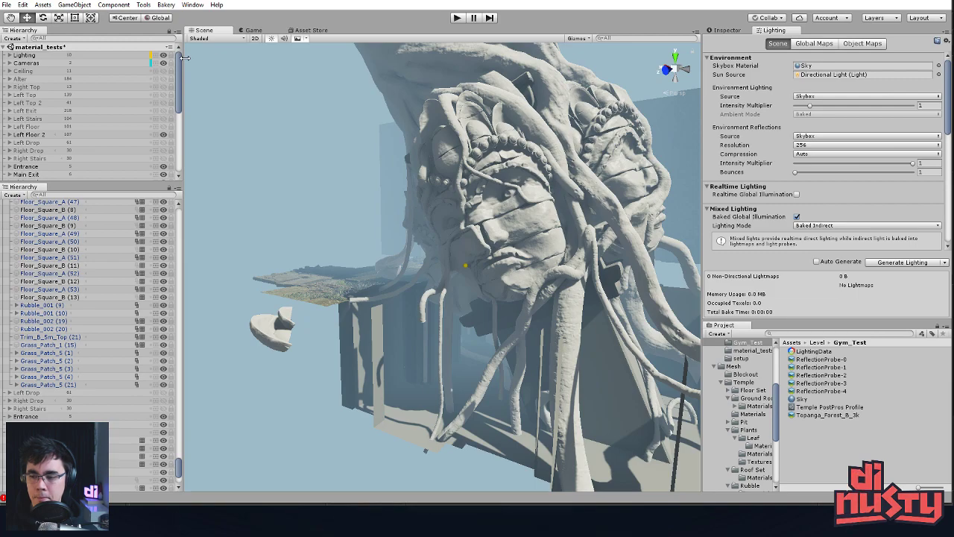
Inspect Reflection Probe (1) in the Lighting group, and bake the scene's reflection probes
{"action": "left_click", "coordinate": [9, 55]}
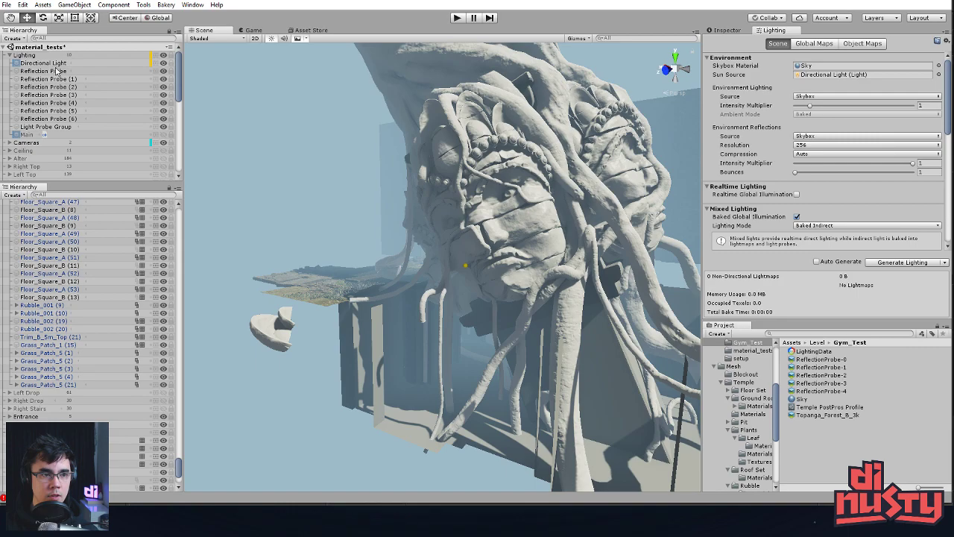
{"action": "left_click", "coordinate": [45, 71]}
{"action": "left_click", "coordinate": [67, 79]}
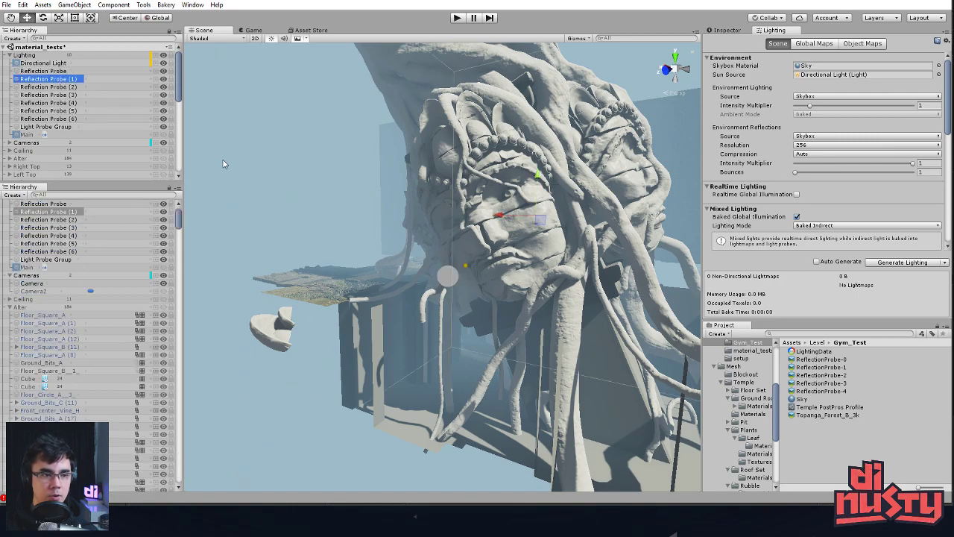
{"action": "left_click", "coordinate": [737, 31]}
{"action": "left_click", "coordinate": [768, 30]}
{"action": "left_click", "coordinate": [946, 263]}
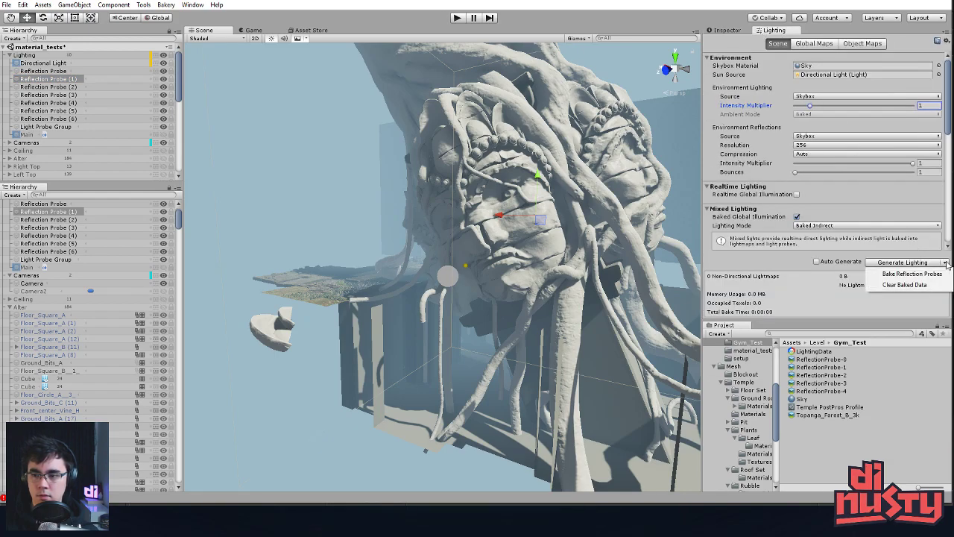
{"action": "left_click", "coordinate": [913, 274]}
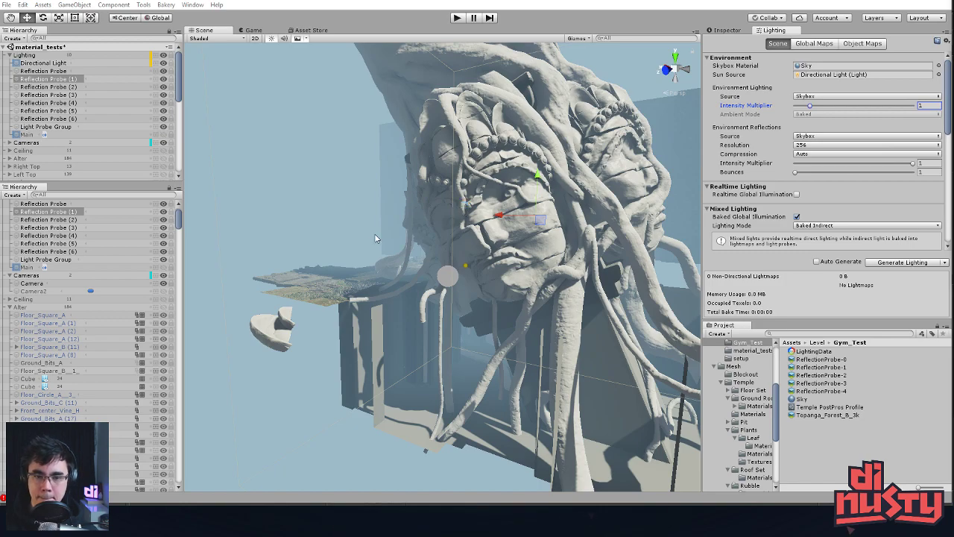
Go through the Light Probe Group and Reflection Probes (4) to (6) to check their placement around the tree
{"action": "left_click", "coordinate": [58, 128]}
{"action": "left_click", "coordinate": [62, 120]}
{"action": "left_click", "coordinate": [61, 112]}
{"action": "left_click", "coordinate": [59, 126]}
{"action": "left_click", "coordinate": [65, 111]}
{"action": "left_click", "coordinate": [67, 103]}
{"action": "mouse_move", "coordinate": [403, 182]}
{"action": "left_mouse_down", "text": "alt"}
{"action": "mouse_move", "coordinate": [341, 172]}
{"action": "mouse_move", "coordinate": [458, 187]}
{"action": "mouse_move", "coordinate": [494, 215]}
{"action": "left_mouse_up", "text": "alt"}
{"action": "left_click", "coordinate": [481, 208]}
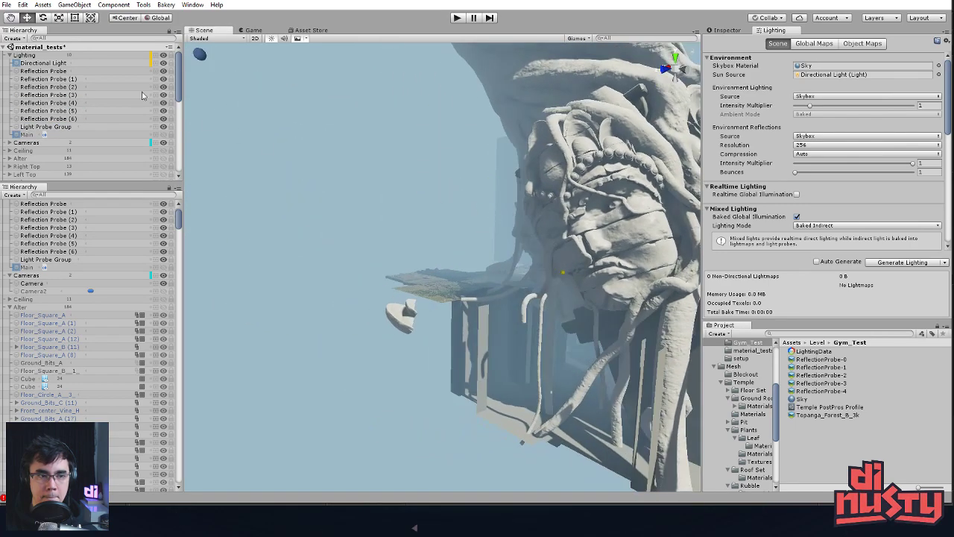
Show the Alter, Right Top and Ceiling groups, and enable Main in the Lighting group
{"action": "left_click", "coordinate": [163, 159]}
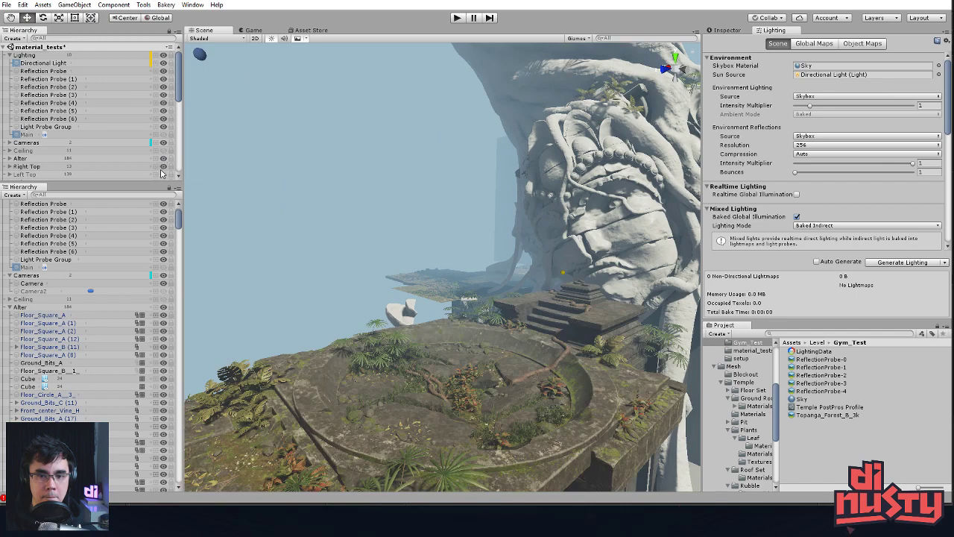
{"action": "left_click", "coordinate": [163, 150]}
{"action": "mouse_move", "coordinate": [389, 238]}
{"action": "left_mouse_down", "text": "alt"}
{"action": "mouse_move", "coordinate": [381, 218]}
{"action": "mouse_move", "coordinate": [392, 241]}
{"action": "mouse_move", "coordinate": [394, 232]}
{"action": "left_mouse_up", "text": "alt"}
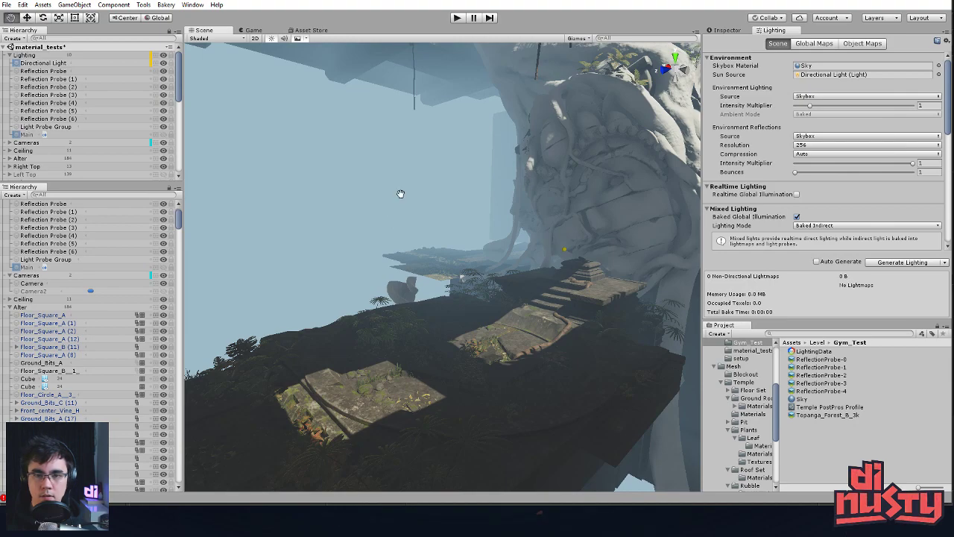
{"action": "middle_click_drag", "start_coordinate": [395, 195], "coordinate": [403, 210]}
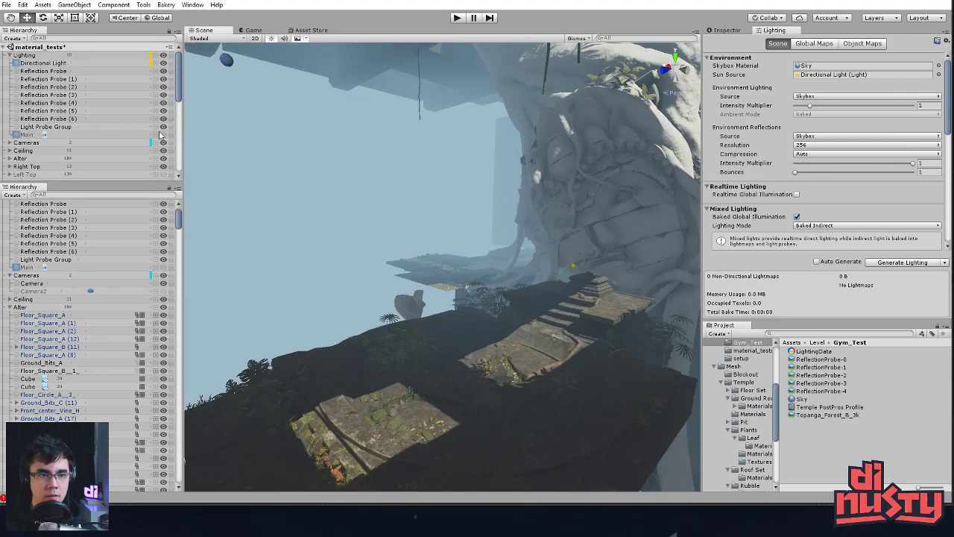
{"action": "left_click", "coordinate": [163, 137]}
{"action": "middle_click_drag", "start_coordinate": [498, 197], "coordinate": [473, 198]}
{"action": "left_click_drag", "start_coordinate": [473, 198], "coordinate": [523, 229], "text": "alt"}
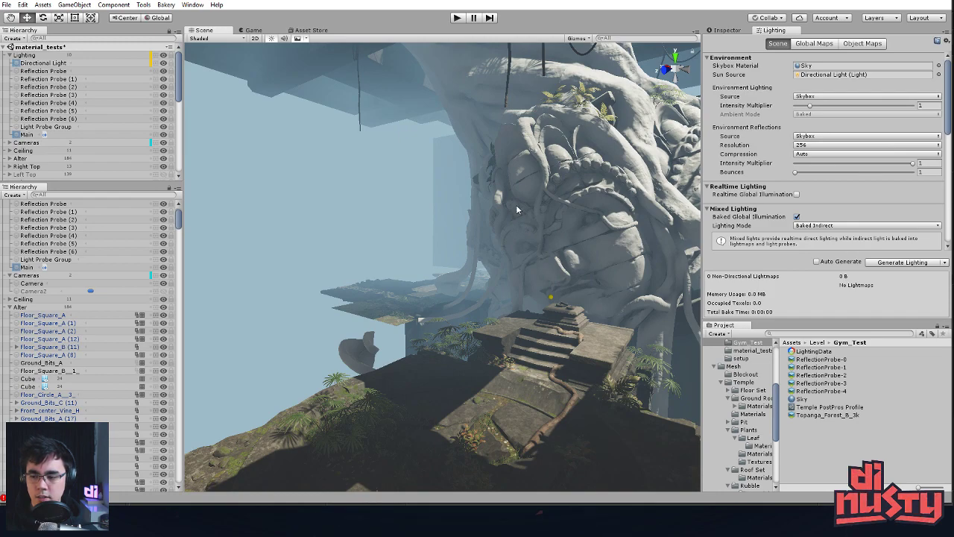
Collapse the Lighting group and look through the objects inside the Left Top group
{"action": "scroll", "coordinate": [104, 106], "scroll_direction": "down", "scroll_amount": 2}
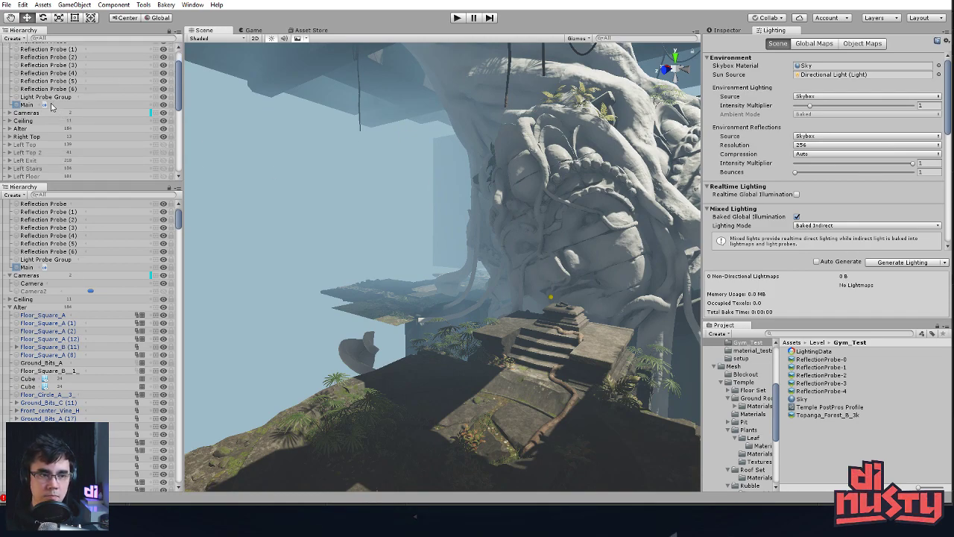
{"action": "left_click", "coordinate": [9, 55]}
{"action": "left_click_drag", "start_coordinate": [164, 95], "coordinate": [166, 119]}
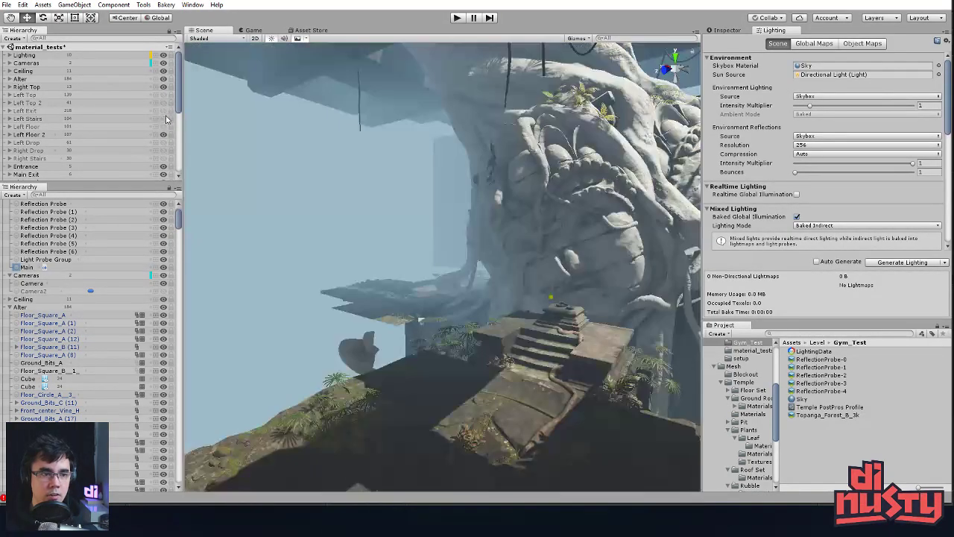
{"action": "left_click", "coordinate": [9, 94]}
{"action": "scroll", "coordinate": [47, 106], "scroll_direction": "down", "scroll_amount": 10}
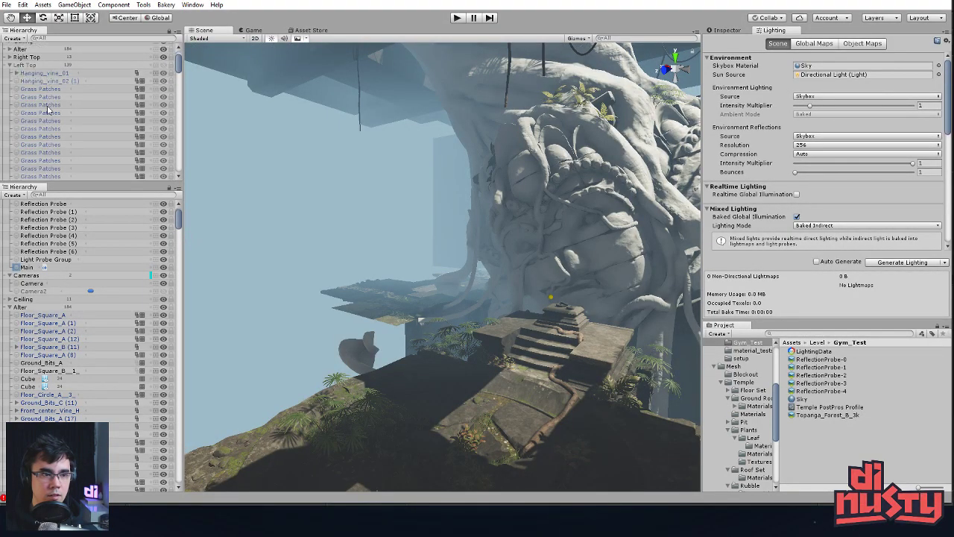
{"action": "scroll", "coordinate": [47, 106], "scroll_direction": "up", "scroll_amount": 10}
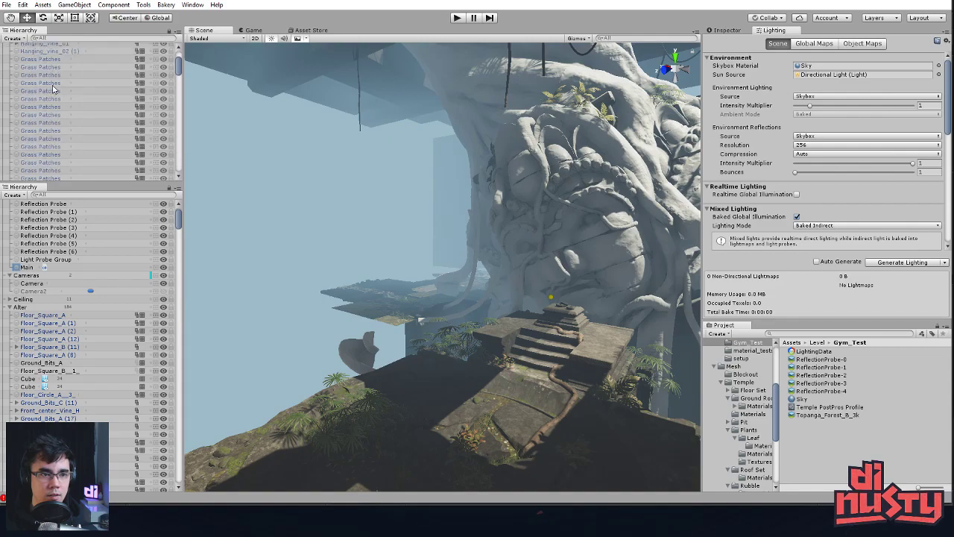
{"action": "left_click", "coordinate": [9, 95]}
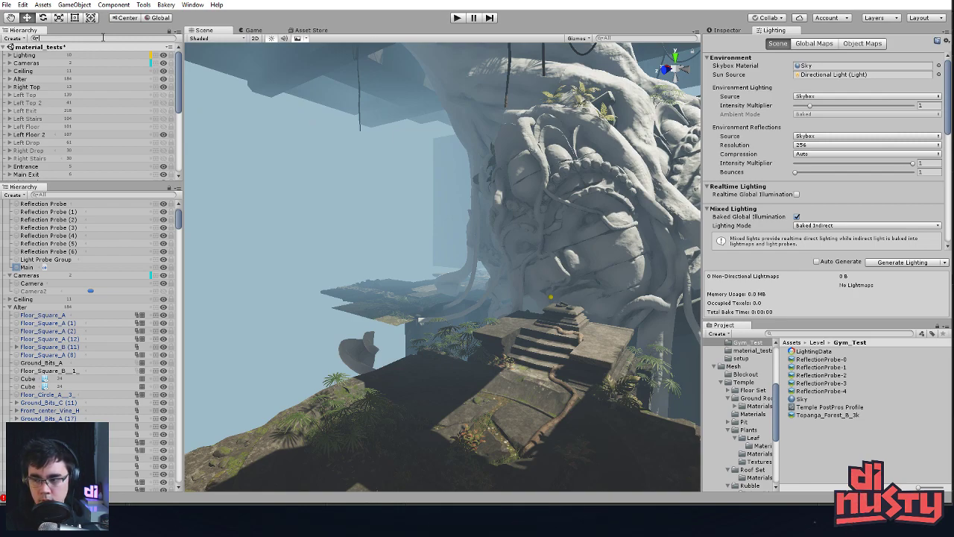
Filter the hierarchy by "pr" to look over the probes, and clear the filter
{"action": "type", "text": "pr"}
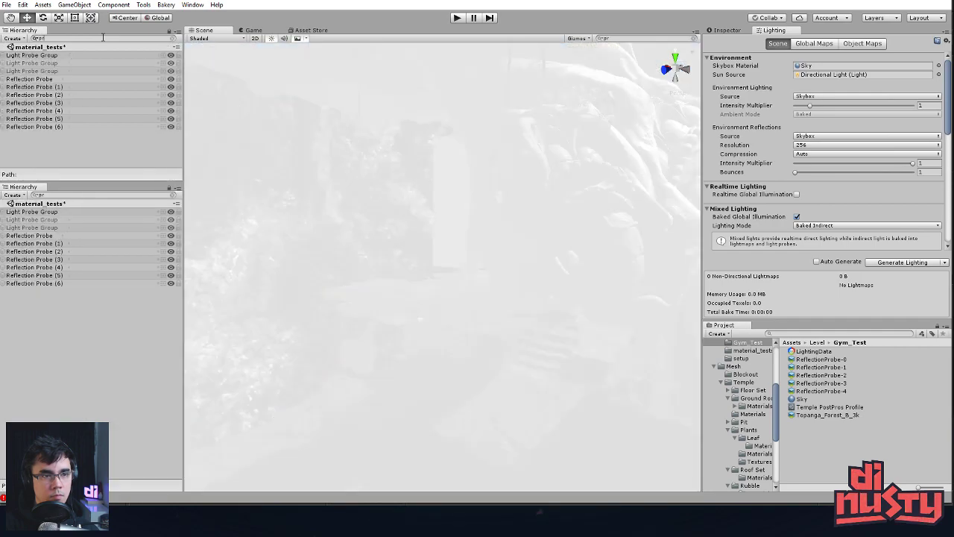
{"action": "key", "text": "BackSpace"}
{"action": "key", "text": "BackSpace"}
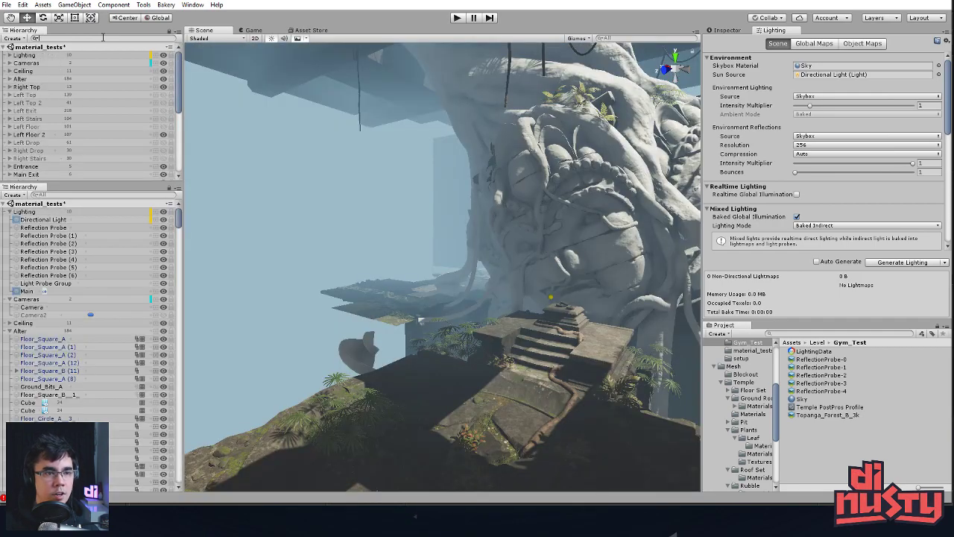
Select the Skylight object, and toggle the Tests group on and off to compare the lighting
{"action": "left_click_drag", "start_coordinate": [179, 73], "coordinate": [179, 138]}
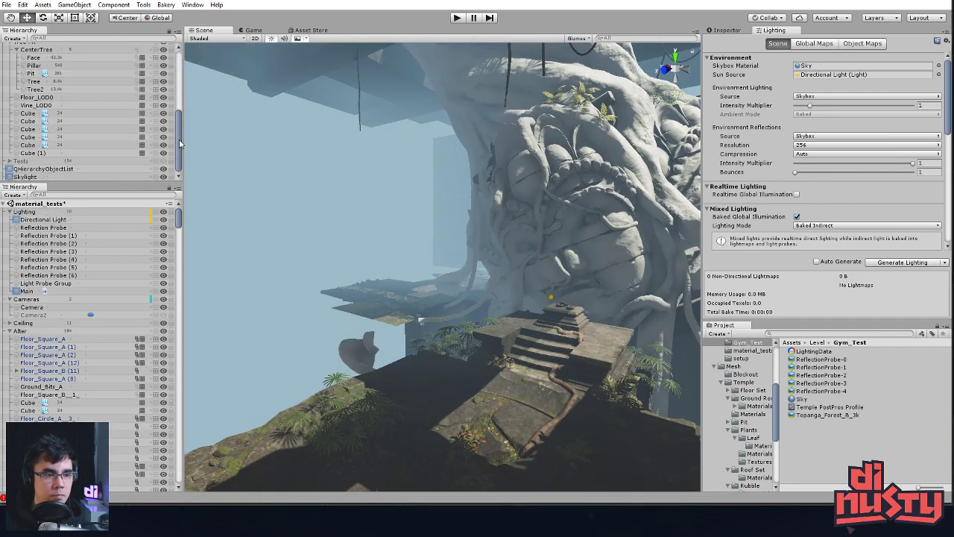
{"action": "left_click", "coordinate": [45, 176]}
{"action": "left_click", "coordinate": [52, 169]}
{"action": "left_click", "coordinate": [56, 177]}
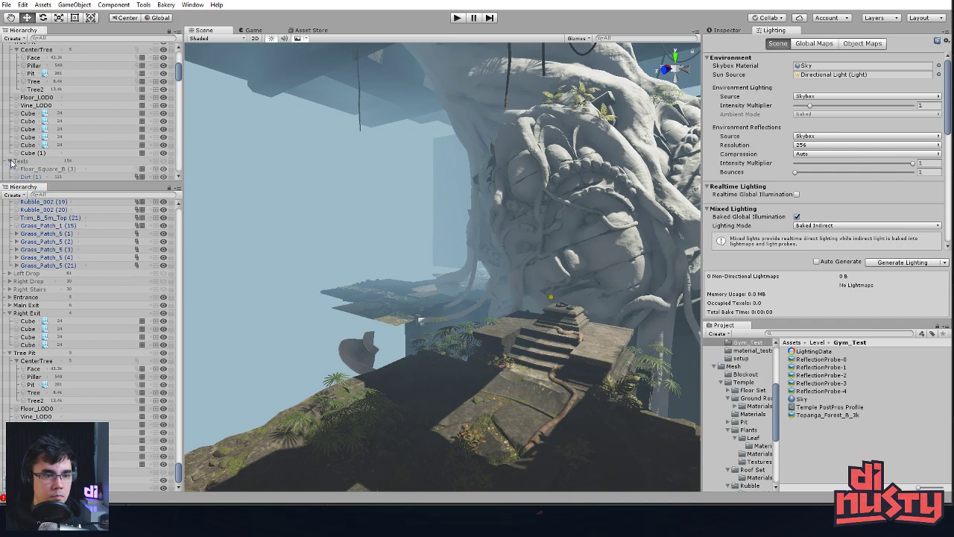
{"action": "left_click", "coordinate": [167, 162]}
{"action": "left_click", "coordinate": [165, 162]}
{"action": "left_click", "coordinate": [163, 162]}
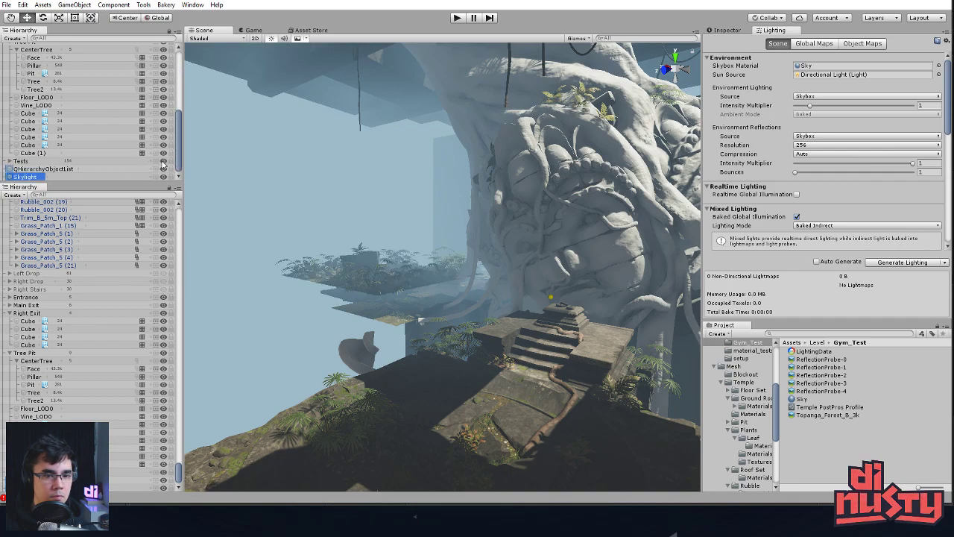
{"action": "left_click", "coordinate": [163, 163]}
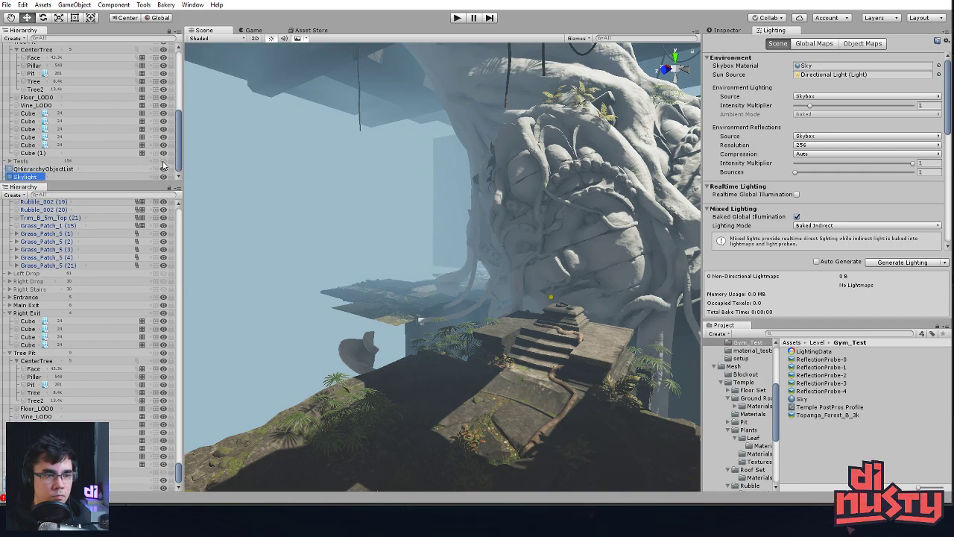
Collapse the Tree Pit group, show the Right Stairs group, and look through the objects it contains
{"action": "scroll", "coordinate": [62, 147], "scroll_direction": "up", "scroll_amount": 2}
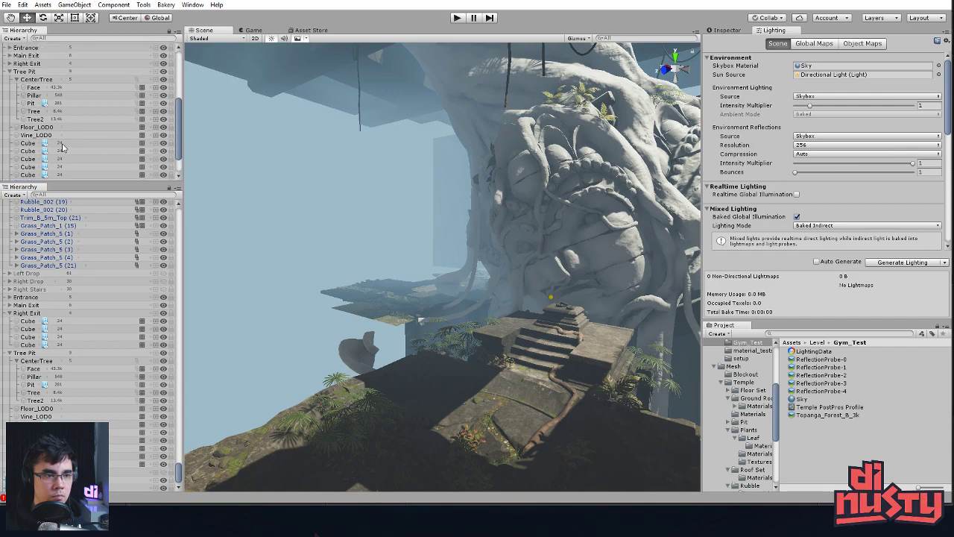
{"action": "left_click", "coordinate": [10, 72]}
{"action": "left_click", "coordinate": [161, 122]}
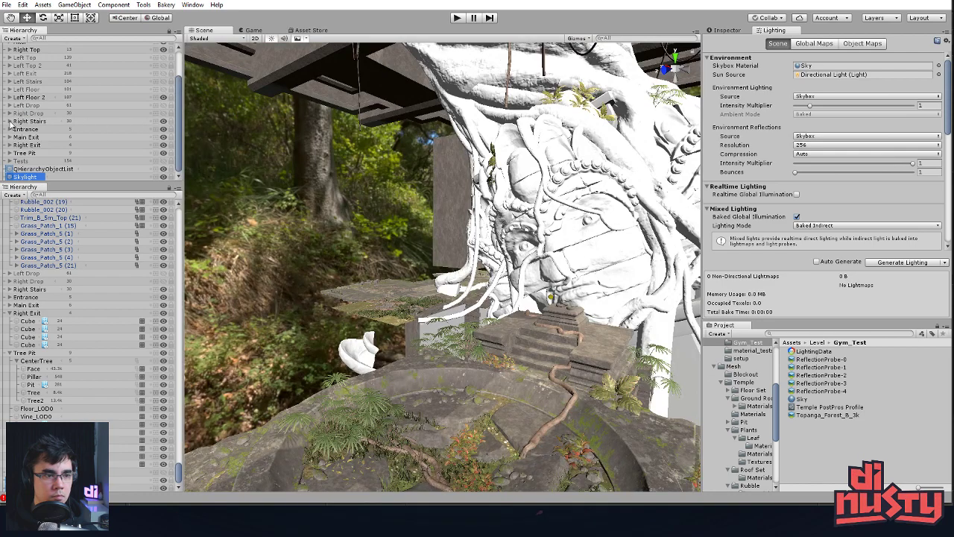
{"action": "left_click", "coordinate": [10, 122]}
{"action": "left_click", "coordinate": [43, 122]}
{"action": "scroll", "coordinate": [62, 126], "scroll_direction": "down", "scroll_amount": 5}
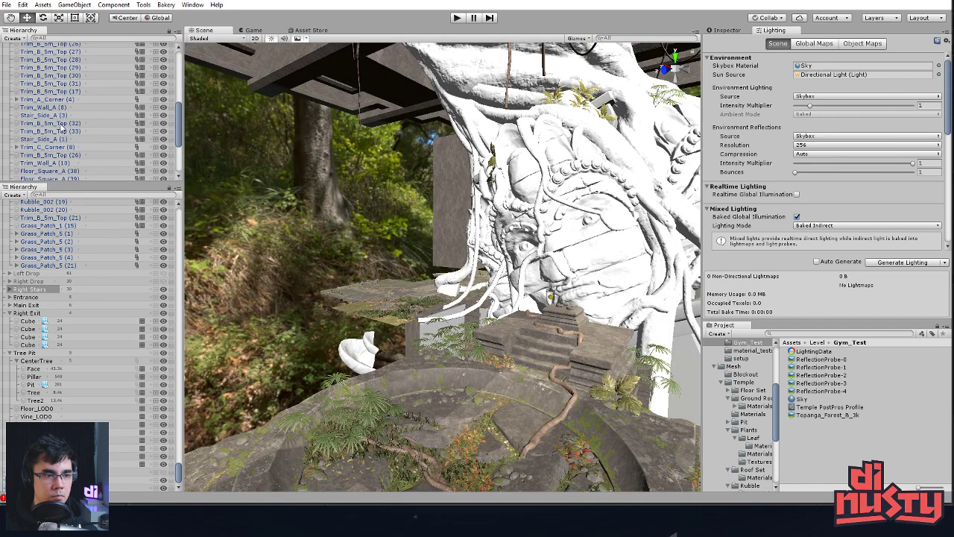
{"action": "scroll", "coordinate": [61, 127], "scroll_direction": "down", "scroll_amount": 4}
{"action": "scroll", "coordinate": [51, 124], "scroll_direction": "up", "scroll_amount": 4}
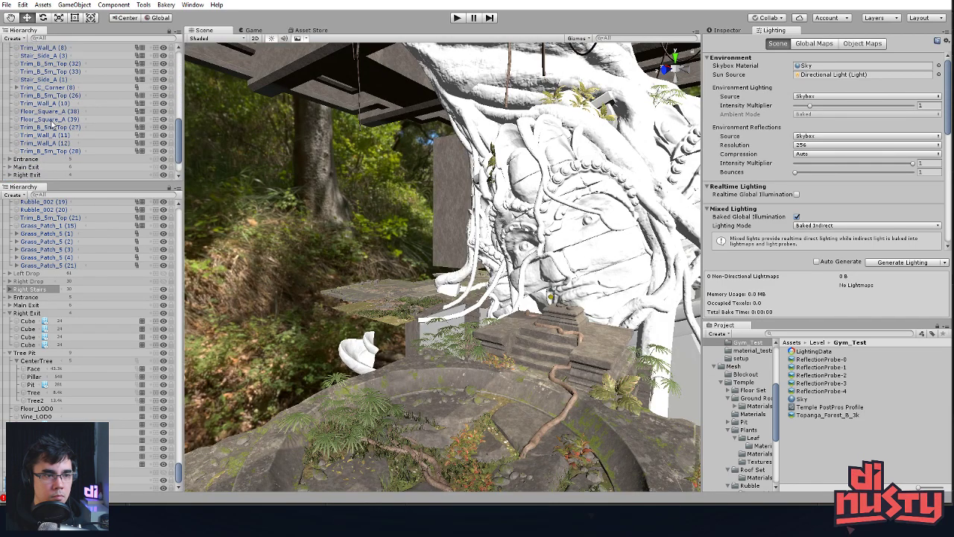
{"action": "scroll", "coordinate": [136, 95], "scroll_direction": "up", "scroll_amount": 2}
{"action": "scroll", "coordinate": [137, 95], "scroll_direction": "up", "scroll_amount": 3}
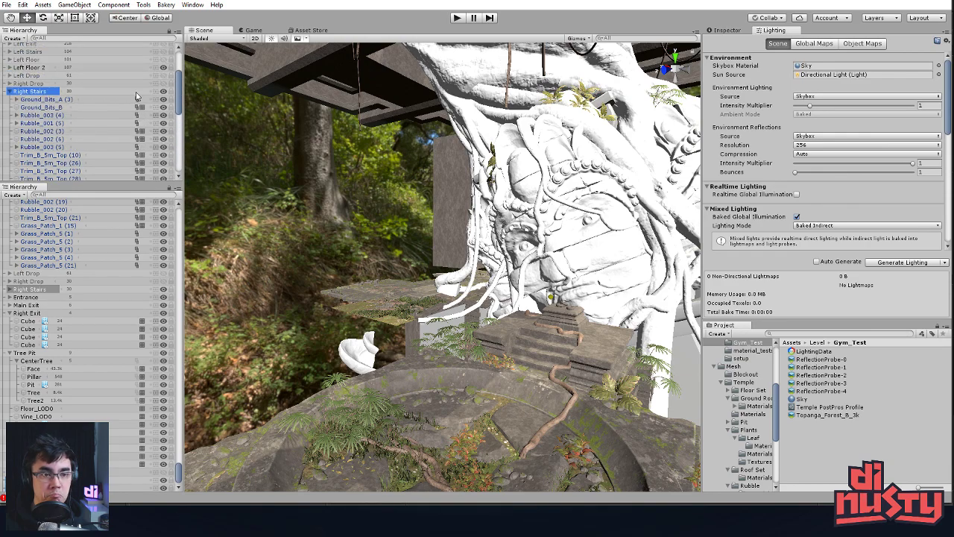
Hide the Right Stairs group, and toggle the Right Drop group on and off to compare the lighting
{"action": "left_click", "coordinate": [37, 83]}
{"action": "left_click", "coordinate": [10, 91]}
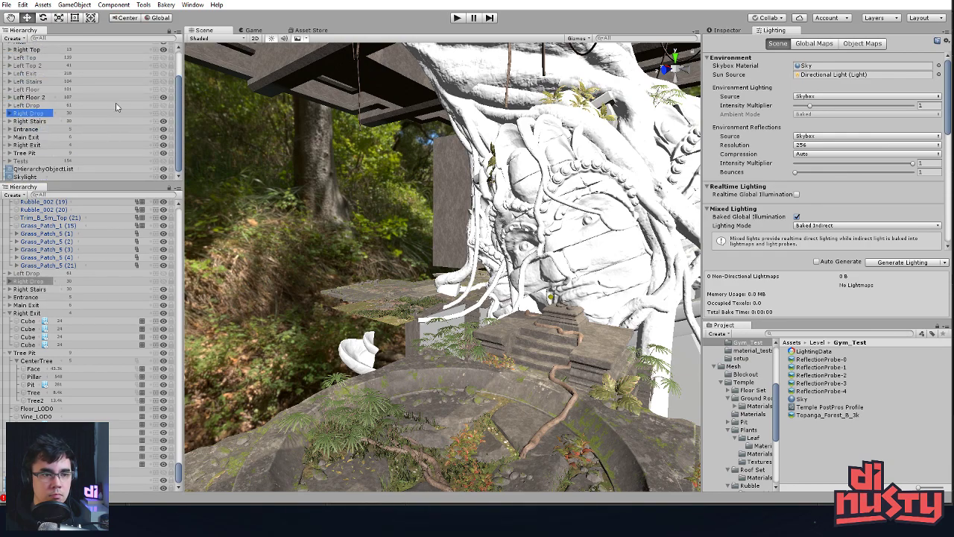
{"action": "left_click", "coordinate": [163, 121]}
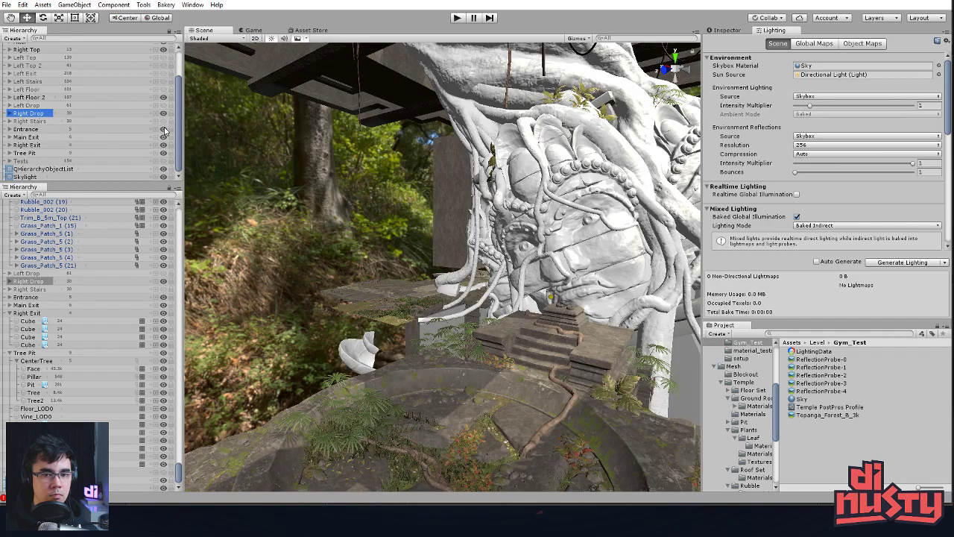
{"action": "left_click", "coordinate": [162, 117]}
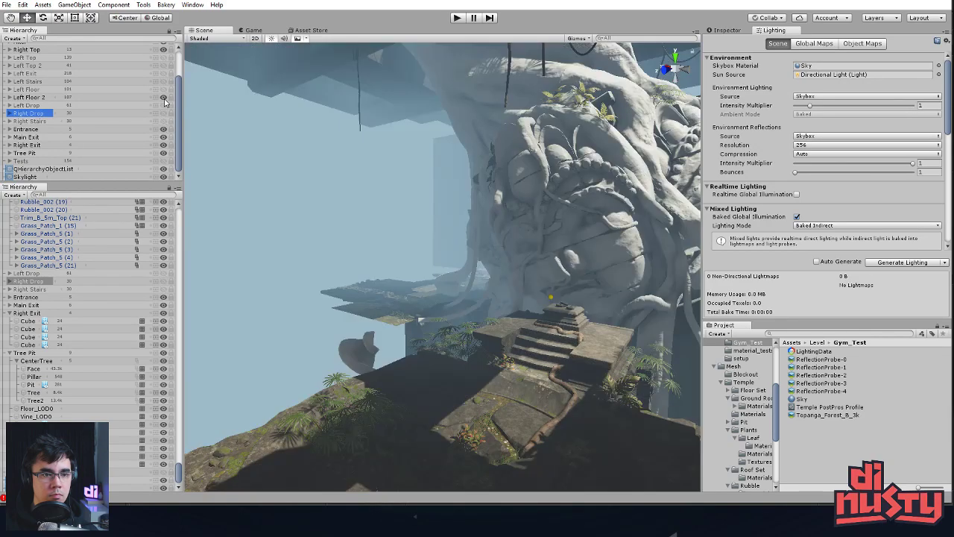
Hide the Left Floor 2, Entrance, Main Exit, Right Exit and Tree Pit groups
{"action": "left_click", "coordinate": [164, 98]}
{"action": "left_click", "coordinate": [164, 98]}
{"action": "left_click", "coordinate": [164, 98]}
{"action": "left_click", "coordinate": [163, 130]}
{"action": "left_click", "coordinate": [163, 137]}
{"action": "left_click", "coordinate": [164, 145]}
{"action": "left_click", "coordinate": [163, 153]}
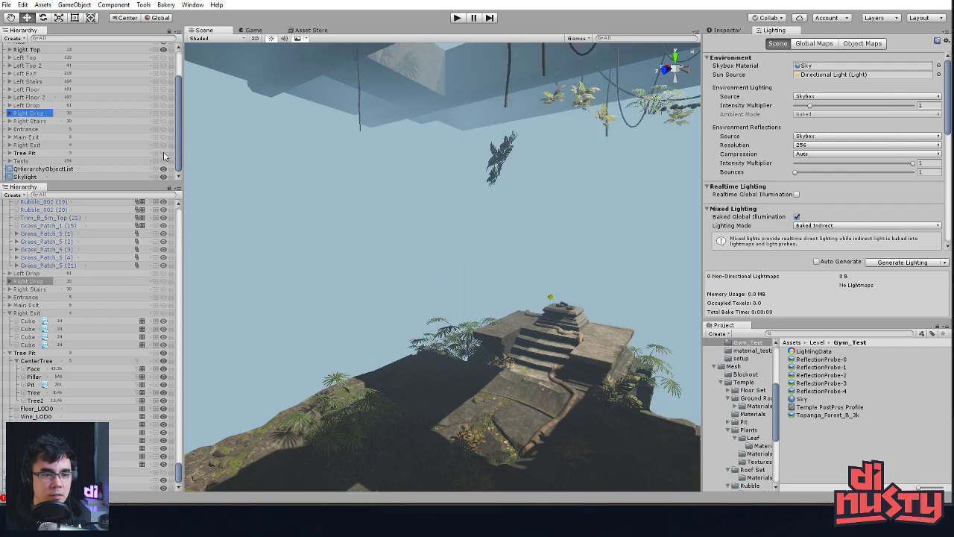
Hide the Right Top, Alter and Ceiling groups as well
{"action": "scroll", "coordinate": [164, 164], "scroll_direction": "up", "scroll_amount": 3}
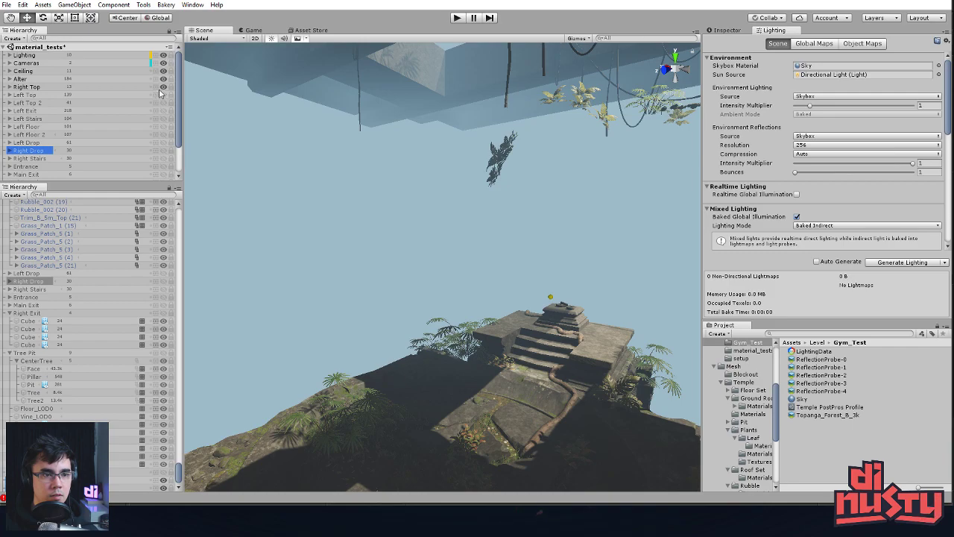
{"action": "left_click", "coordinate": [164, 87]}
{"action": "left_click", "coordinate": [163, 71]}
{"action": "scroll", "coordinate": [146, 115], "scroll_direction": "down", "scroll_amount": 3}
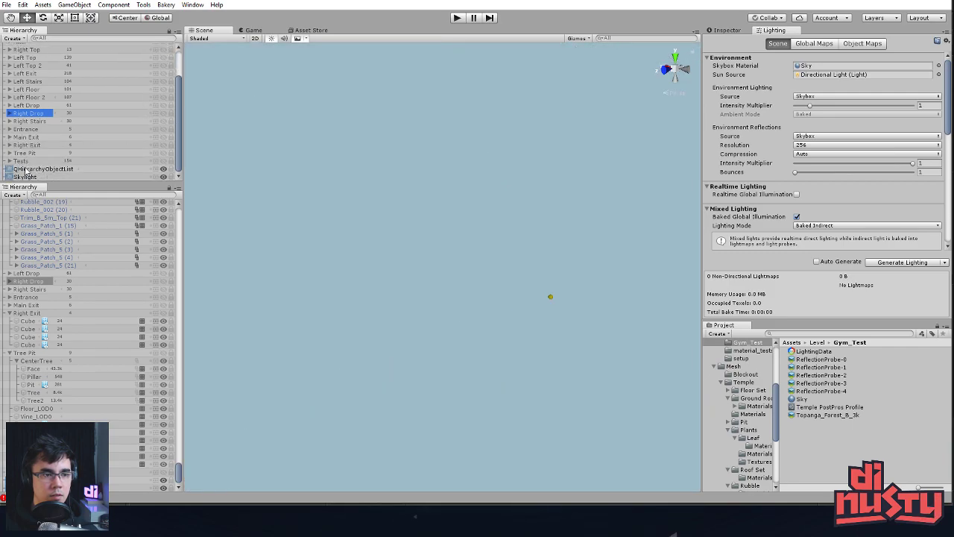
Show the Tests group and examine the lighting on its stone blocks and plants up close
{"action": "left_click", "coordinate": [163, 161]}
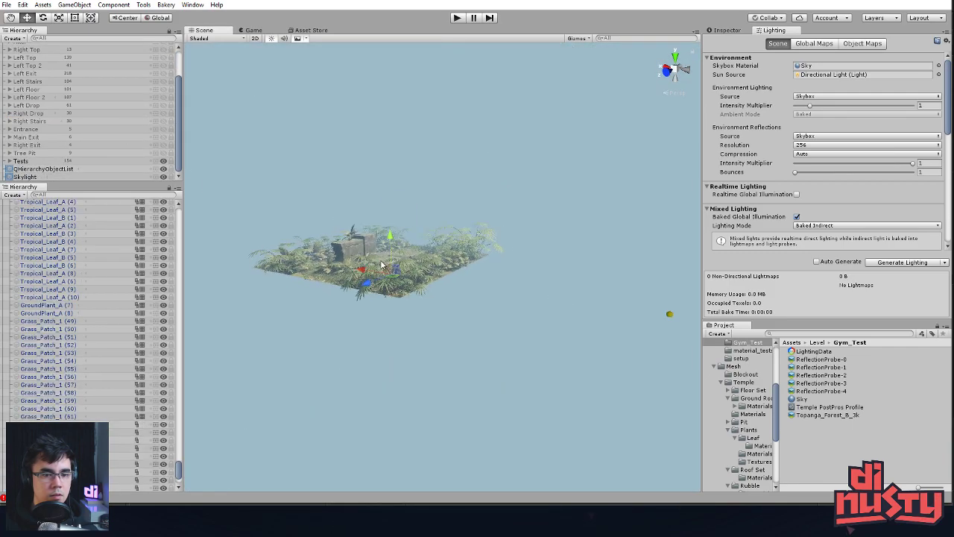
{"action": "left_click_drag", "start_coordinate": [384, 214], "coordinate": [522, 232], "text": "alt"}
{"action": "scroll", "coordinate": [522, 231], "scroll_direction": "up", "scroll_amount": 6}
{"action": "middle_click_drag", "start_coordinate": [477, 373], "coordinate": [622, 279]}
{"action": "left_click_drag", "start_coordinate": [484, 279], "coordinate": [589, 296], "text": "alt"}
{"action": "middle_click_drag", "start_coordinate": [589, 296], "coordinate": [567, 270]}
{"action": "left_click_drag", "start_coordinate": [567, 257], "coordinate": [604, 193], "text": "alt"}
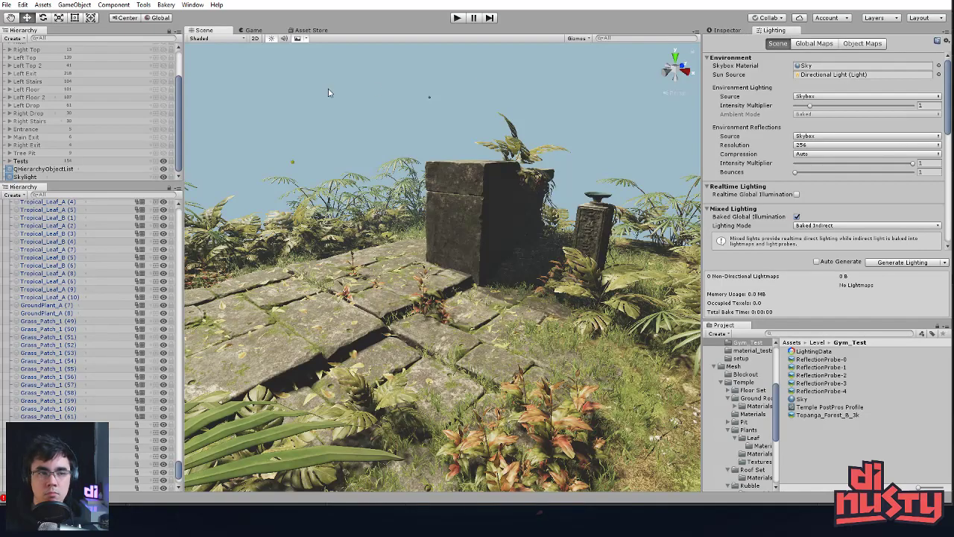
Expand the Lighting group, and disable its reflection probes, Light Probe Group and Main along with the Cameras group
{"action": "scroll", "coordinate": [177, 70], "scroll_direction": "up", "scroll_amount": 3}
{"action": "left_click", "coordinate": [11, 56]}
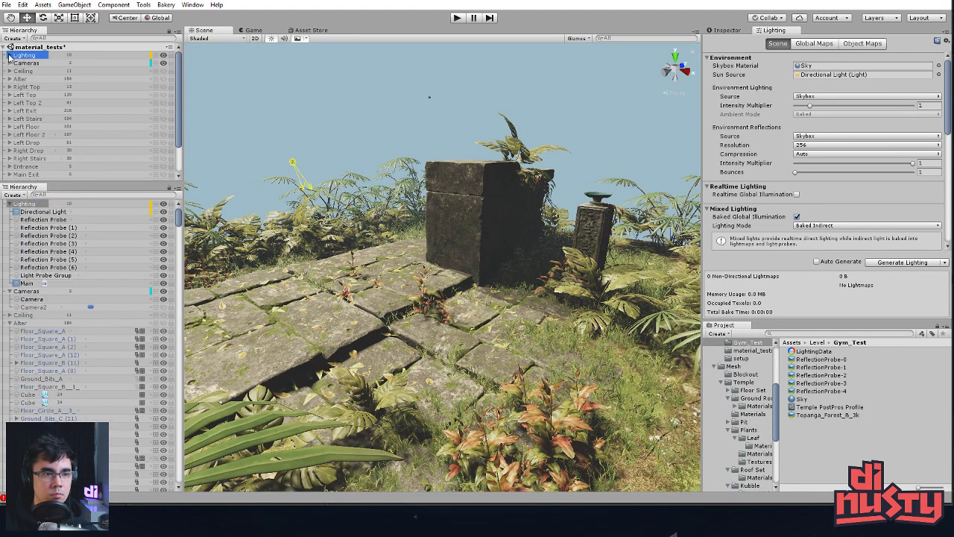
{"action": "left_click", "coordinate": [8, 55]}
{"action": "left_click", "coordinate": [63, 71]}
{"action": "left_click", "coordinate": [58, 65]}
{"action": "left_click", "coordinate": [65, 127]}
{"action": "mouse_move", "coordinate": [164, 128]}
{"action": "left_mouse_down"}
{"action": "mouse_move", "coordinate": [164, 73]}
{"action": "mouse_move", "coordinate": [165, 144]}
{"action": "left_mouse_up"}
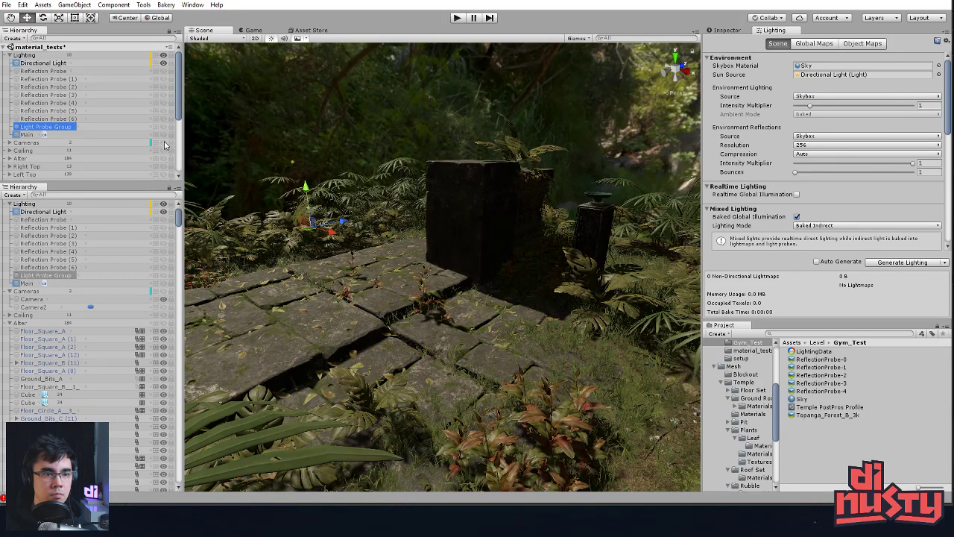
Toggle Main repeatedly to compare the lighting on the test area, leaving it enabled
{"action": "left_click", "coordinate": [162, 138]}
{"action": "left_click", "coordinate": [162, 137]}
{"action": "left_click", "coordinate": [162, 137]}
{"action": "left_click", "coordinate": [162, 137]}
{"action": "left_click", "coordinate": [163, 138]}
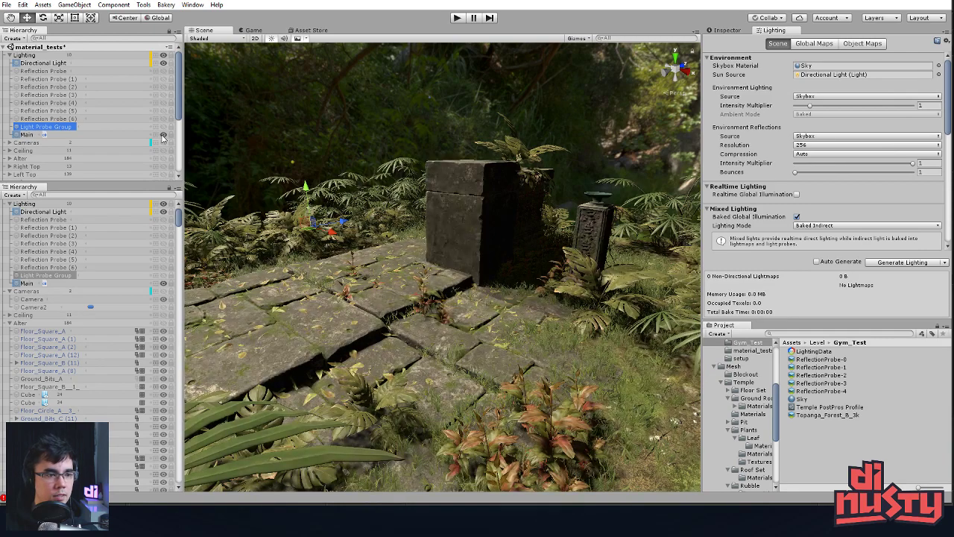
Re-enable all reflection probes and the Light Probe Group, and clear the selection
{"action": "left_click_drag", "start_coordinate": [162, 119], "coordinate": [163, 71]}
{"action": "left_click", "coordinate": [48, 110]}
{"action": "left_click", "coordinate": [60, 126]}
{"action": "left_click", "coordinate": [393, 94]}
Examine the lighting on the test area's pillar, stone blocks, leaves and paving from several sides
{"action": "left_click_drag", "start_coordinate": [393, 94], "coordinate": [596, 179], "text": "alt"}
{"action": "right_click_drag", "start_coordinate": [596, 179], "coordinate": [460, 187], "text": "alt"}
{"action": "left_click_drag", "start_coordinate": [459, 187], "coordinate": [481, 182], "text": "alt"}
{"action": "right_click_drag", "start_coordinate": [480, 181], "coordinate": [645, 257], "text": "alt"}
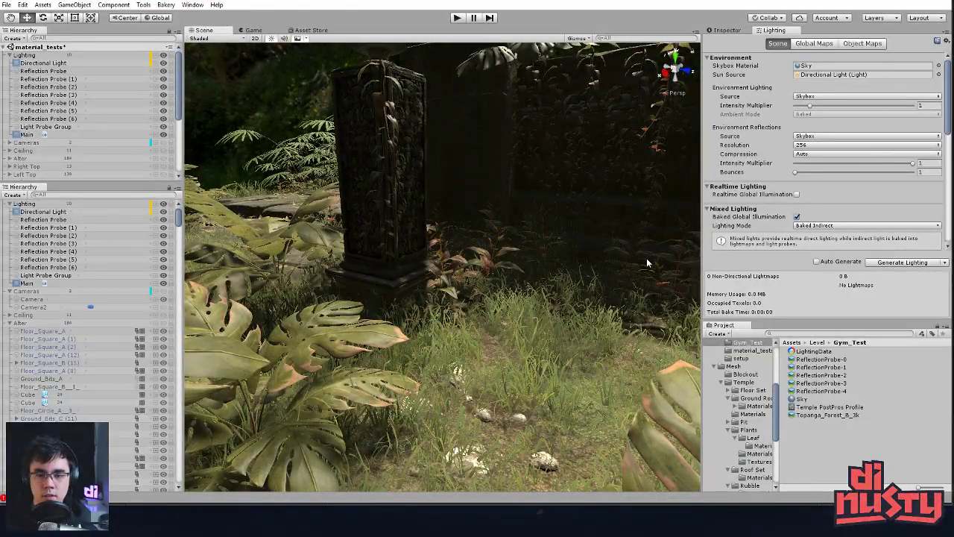
{"action": "left_click_drag", "start_coordinate": [644, 257], "coordinate": [610, 249]}
{"action": "middle_click_drag", "start_coordinate": [610, 249], "coordinate": [563, 271], "text": "alt"}
{"action": "right_click_drag", "start_coordinate": [563, 271], "coordinate": [474, 259], "text": "alt"}
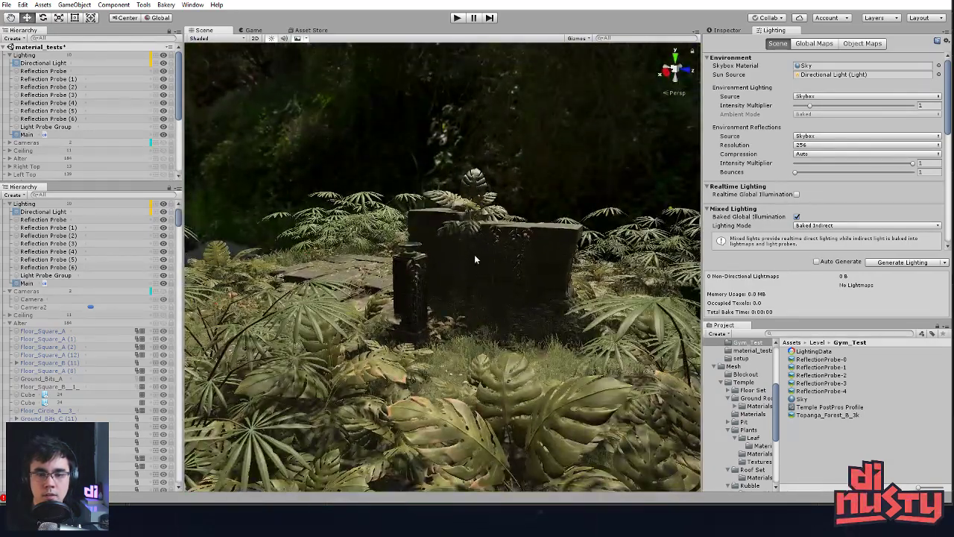
{"action": "left_click_drag", "start_coordinate": [476, 259], "coordinate": [853, 272], "text": "alt"}
{"action": "left_click_drag", "start_coordinate": [335, 246], "coordinate": [477, 242], "text": "alt"}
{"action": "right_click_drag", "start_coordinate": [477, 242], "coordinate": [520, 207], "text": "alt"}
{"action": "left_click_drag", "start_coordinate": [519, 206], "coordinate": [507, 261], "text": "alt"}
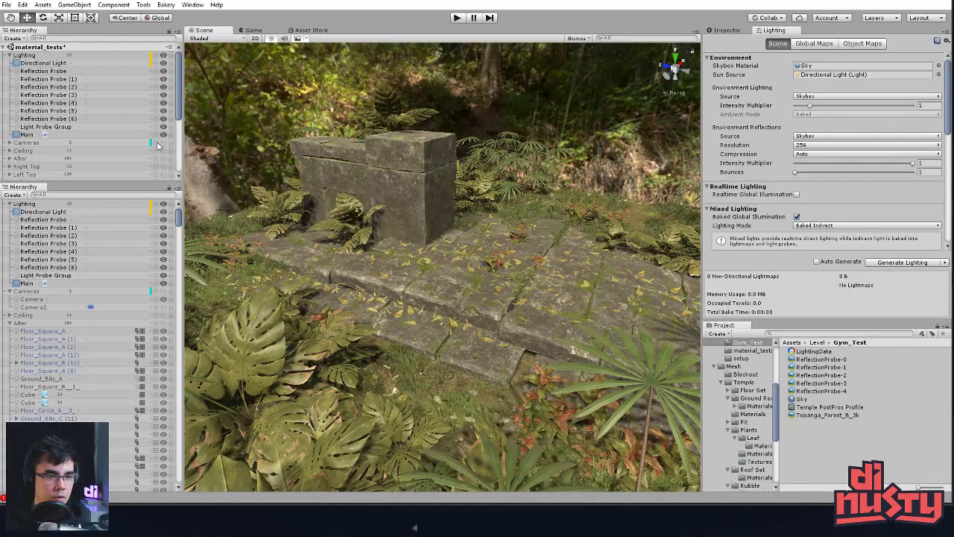
Toggle the Cameras group to compare the fog, leave it enabled, and examine the whole test area
{"action": "left_click", "coordinate": [162, 143]}
{"action": "left_click", "coordinate": [162, 143]}
{"action": "left_click", "coordinate": [162, 143]}
{"action": "left_click_drag", "start_coordinate": [298, 159], "coordinate": [415, 139], "text": "alt"}
{"action": "middle_click_drag", "start_coordinate": [414, 138], "coordinate": [421, 149], "text": "alt"}
{"action": "left_click_drag", "start_coordinate": [421, 149], "coordinate": [544, 179], "text": "alt"}
{"action": "right_click_drag", "start_coordinate": [544, 179], "coordinate": [477, 213], "text": "alt"}
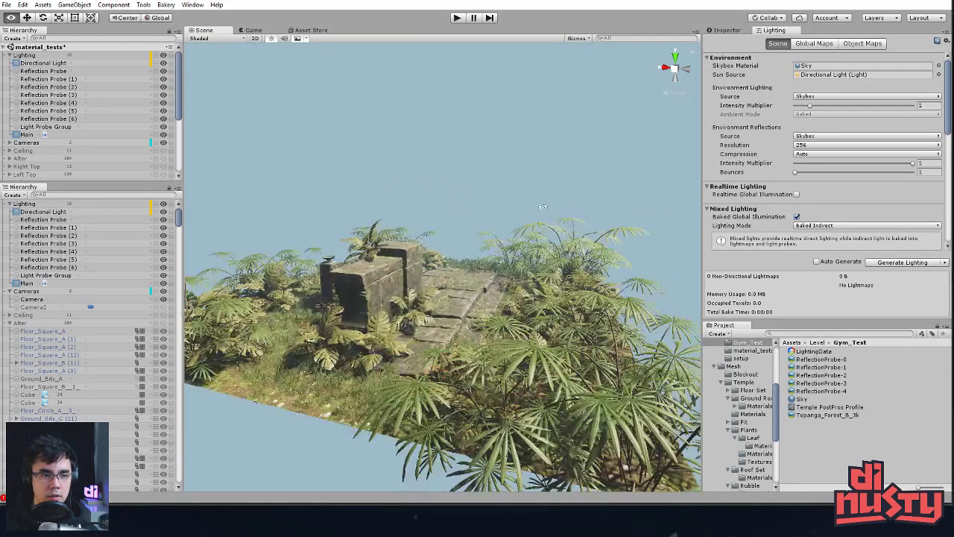
Expand the Cameras group and toggle Camera and Camera2 to compare the scene's fog and background, leaving only Camera enabled
{"action": "left_click", "coordinate": [22, 143]}
{"action": "left_click", "coordinate": [10, 143]}
{"action": "scroll", "coordinate": [15, 149], "scroll_direction": "down", "scroll_amount": 2}
{"action": "left_click", "coordinate": [48, 130]}
{"action": "left_click", "coordinate": [46, 121]}
{"action": "left_click", "coordinate": [45, 128]}
{"action": "left_click", "coordinate": [164, 120]}
{"action": "left_click", "coordinate": [164, 121]}
{"action": "left_click", "coordinate": [164, 120]}
{"action": "left_click", "coordinate": [164, 120]}
{"action": "left_click", "coordinate": [165, 128]}
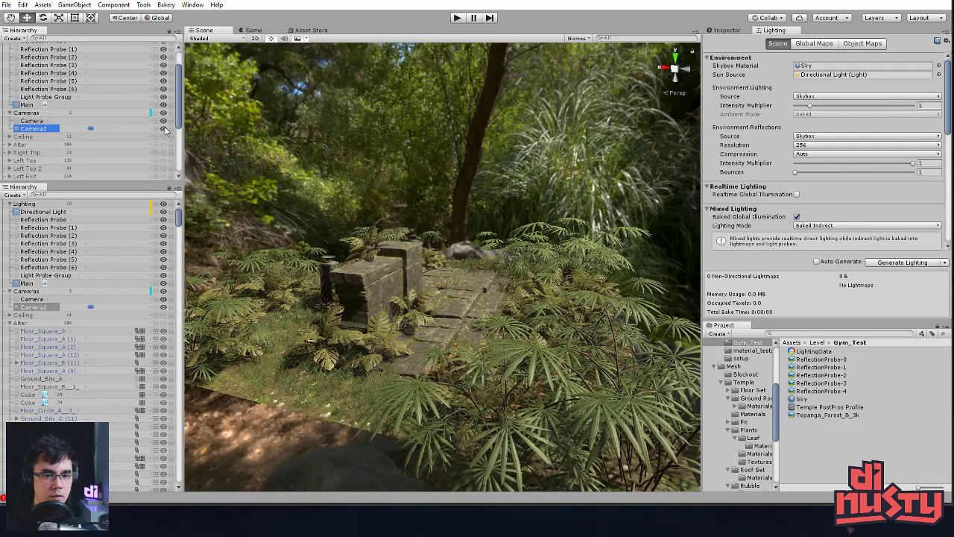
{"action": "left_click", "coordinate": [164, 128]}
{"action": "left_click", "coordinate": [163, 121]}
{"action": "left_click", "coordinate": [163, 121]}
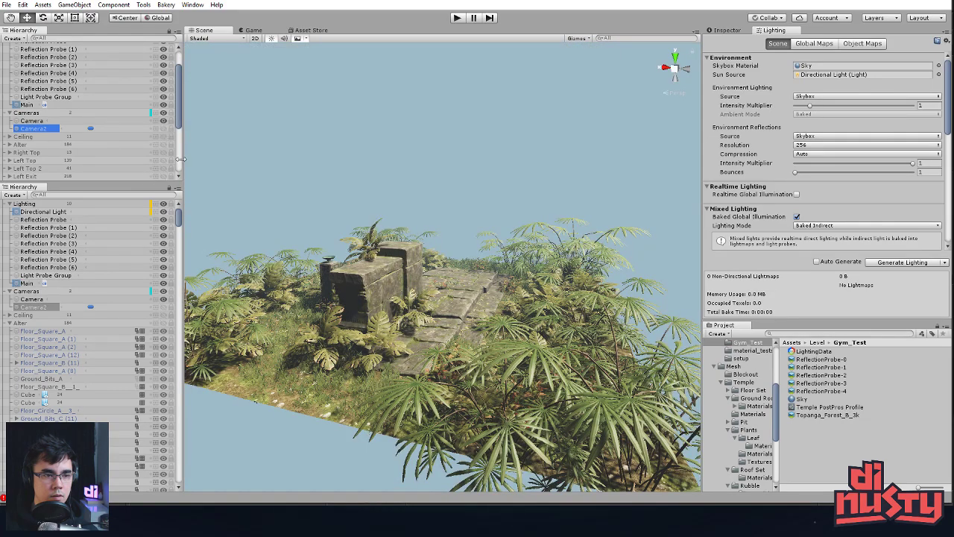
Show the Ceiling, Alter and Right Top groups and examine the test area's lighting beneath them from another side
{"action": "left_click", "coordinate": [163, 138]}
{"action": "left_click", "coordinate": [164, 138]}
{"action": "left_click", "coordinate": [164, 138]}
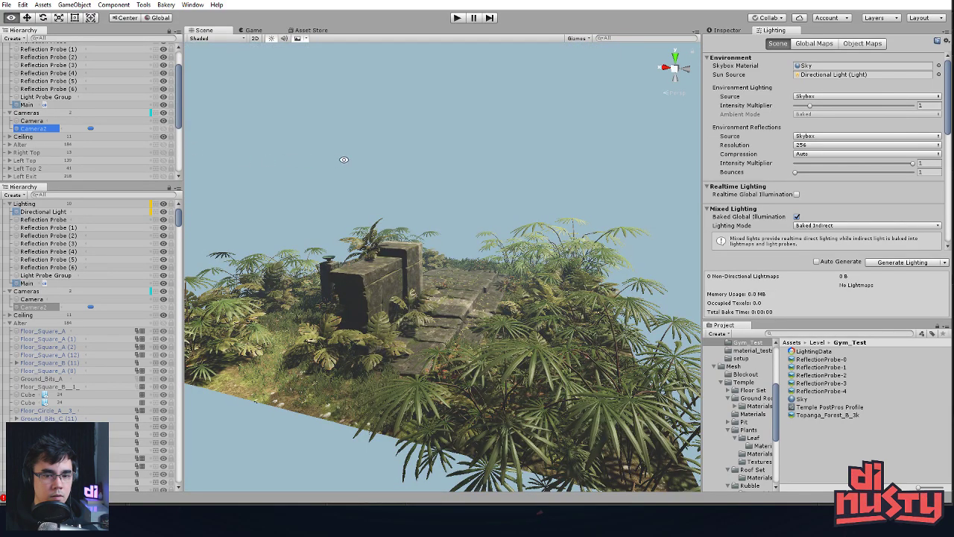
{"action": "left_click_drag", "start_coordinate": [336, 162], "coordinate": [377, 154], "text": "alt"}
{"action": "middle_click_drag", "start_coordinate": [378, 153], "coordinate": [385, 177], "text": "alt"}
{"action": "left_click_drag", "start_coordinate": [385, 178], "coordinate": [497, 211], "text": "alt"}
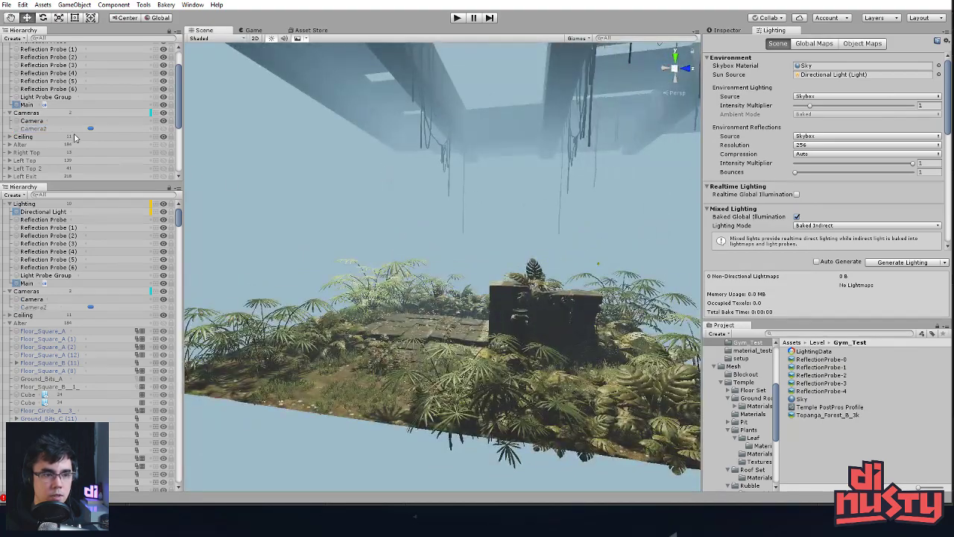
{"action": "left_click", "coordinate": [164, 152]}
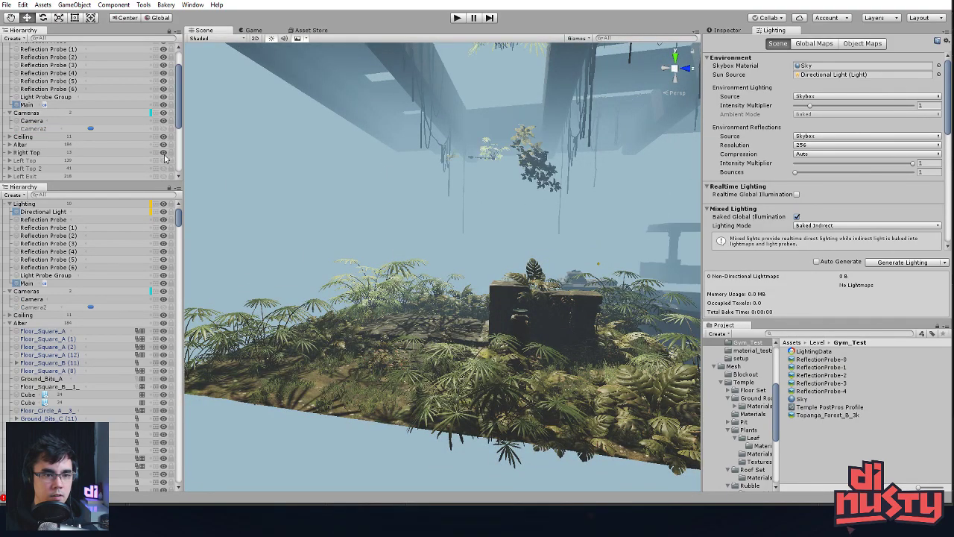
Toggle the Left Top and Left Top 2 groups repeatedly to compare their effect on the lighting, leaving both hidden
{"action": "left_click", "coordinate": [163, 161]}
{"action": "left_click", "coordinate": [163, 162]}
{"action": "left_click", "coordinate": [163, 161]}
{"action": "left_click", "coordinate": [162, 162]}
{"action": "left_click", "coordinate": [162, 162]}
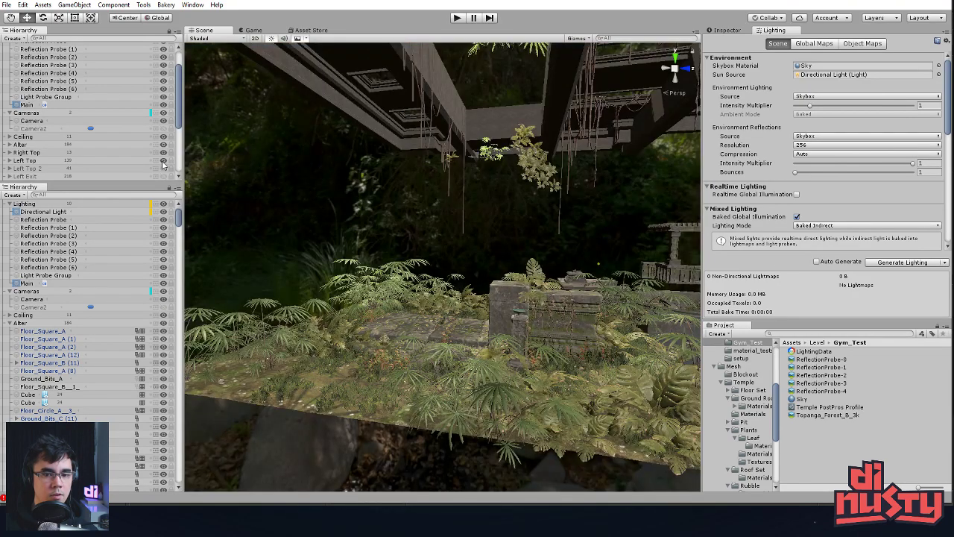
{"action": "left_click", "coordinate": [162, 162]}
{"action": "left_click", "coordinate": [163, 162]}
{"action": "left_click", "coordinate": [162, 162]}
{"action": "left_click", "coordinate": [162, 162]}
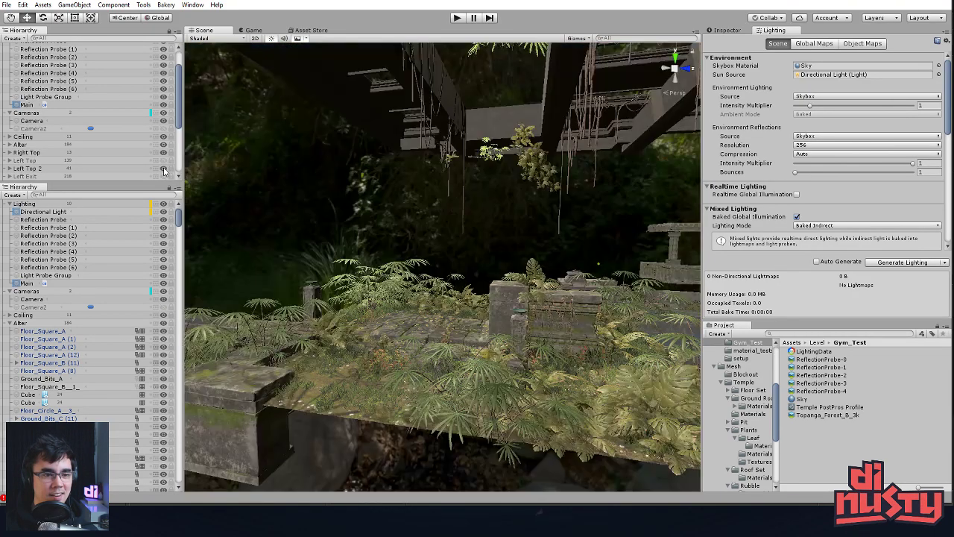
{"action": "left_click", "coordinate": [162, 161]}
{"action": "left_click", "coordinate": [164, 172]}
{"action": "left_click", "coordinate": [164, 172]}
Toggle Left Floor to compare the lighting, and hide it together with Right Top, Alter and Ceiling
{"action": "scroll", "coordinate": [164, 172], "scroll_direction": "down", "scroll_amount": 2}
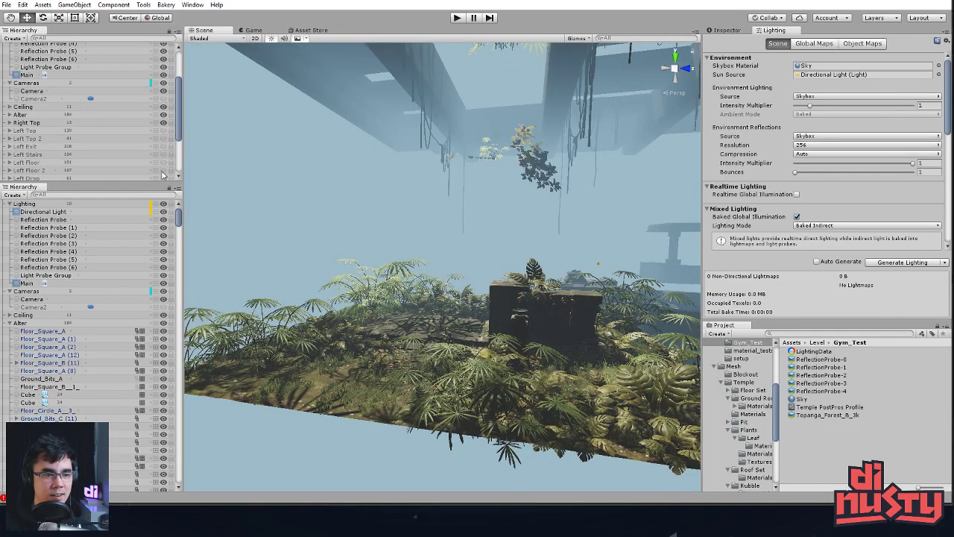
{"action": "left_click", "coordinate": [163, 162]}
{"action": "left_click", "coordinate": [163, 162]}
{"action": "left_click", "coordinate": [163, 162]}
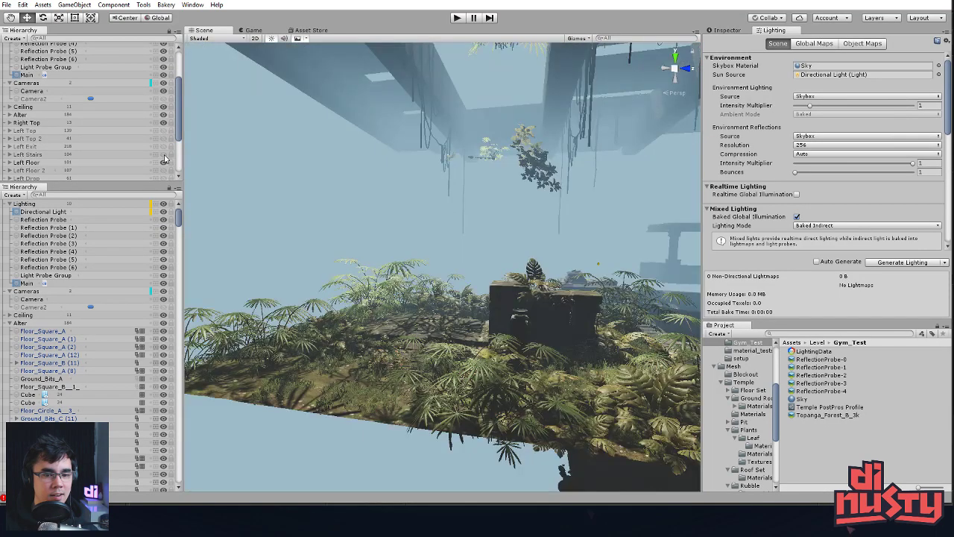
{"action": "left_click", "coordinate": [163, 124]}
{"action": "left_click", "coordinate": [164, 109]}
{"action": "left_click_drag", "start_coordinate": [280, 124], "coordinate": [379, 196], "text": "alt"}
{"action": "middle_click_drag", "start_coordinate": [379, 196], "coordinate": [470, 174]}
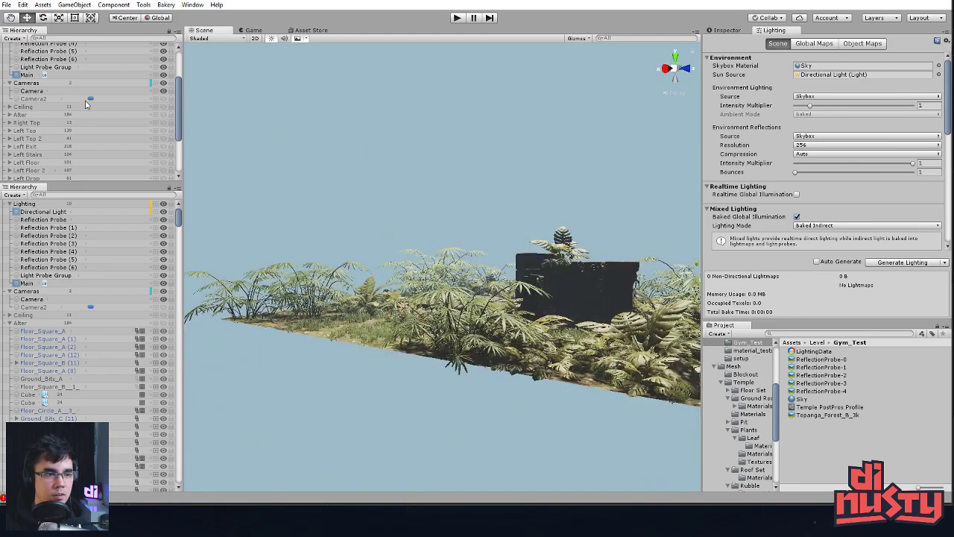
Toggle Cameras, Camera, Light Probe Group and Main to compare the test area's lighting, leaving them enabled
{"action": "scroll", "coordinate": [74, 106], "scroll_direction": "up", "scroll_amount": 2}
{"action": "left_click", "coordinate": [163, 112]}
{"action": "left_click", "coordinate": [163, 113]}
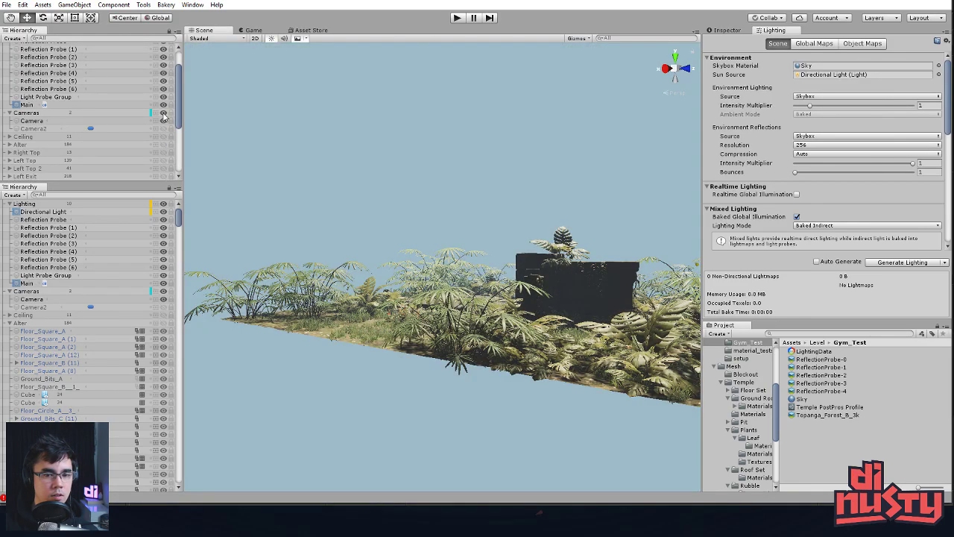
{"action": "left_click", "coordinate": [163, 122]}
{"action": "left_click", "coordinate": [163, 122]}
{"action": "scroll", "coordinate": [114, 128], "scroll_direction": "up", "scroll_amount": 2}
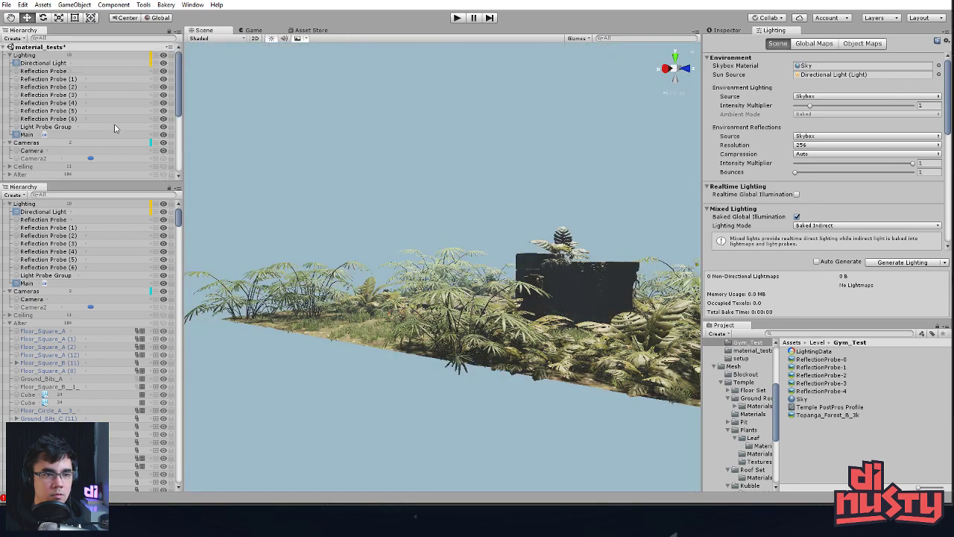
{"action": "left_click", "coordinate": [164, 128]}
{"action": "left_click", "coordinate": [164, 136]}
{"action": "left_click", "coordinate": [164, 136]}
{"action": "left_click", "coordinate": [163, 137]}
{"action": "left_click_drag", "start_coordinate": [329, 132], "coordinate": [530, 196], "text": "alt"}
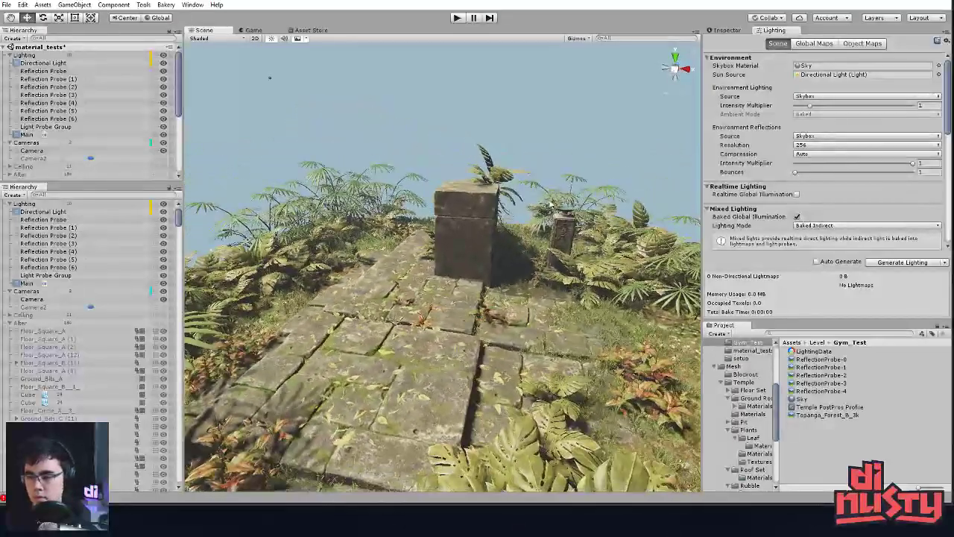
Search the Hierarchy for "light" and inspect which parent objects the various Directional Lights belong to
{"action": "left_click", "coordinate": [555, 168]}
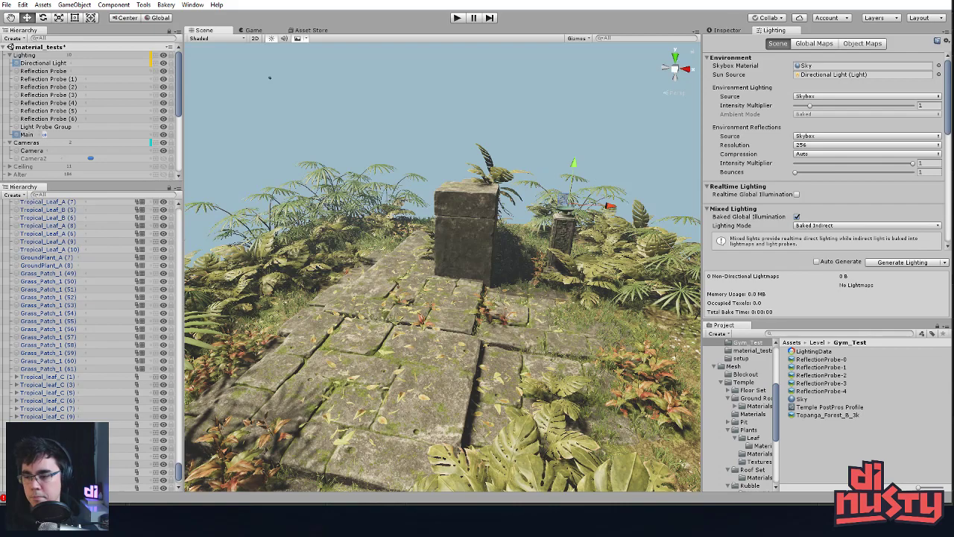
{"action": "left_click", "coordinate": [85, 38]}
{"action": "type", "text": "light"}
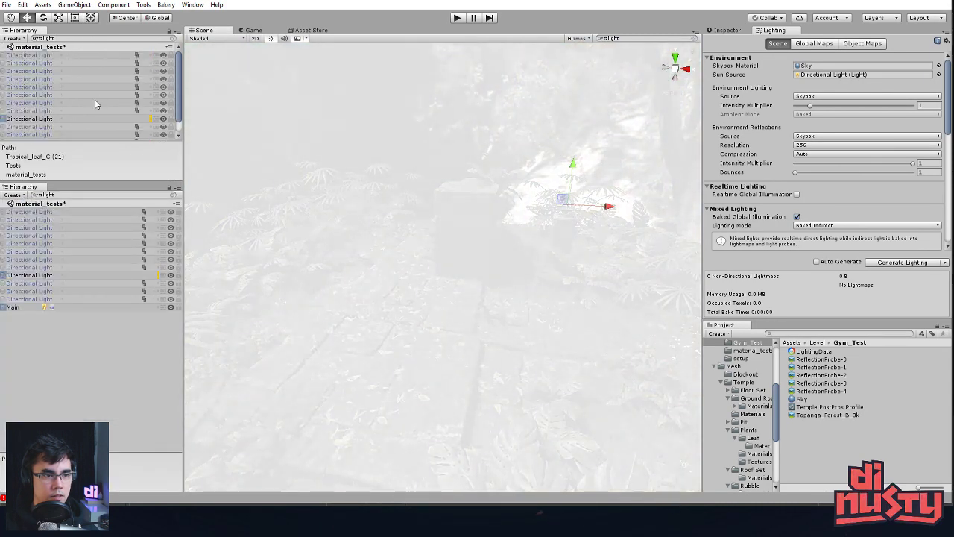
{"action": "left_click", "coordinate": [61, 120]}
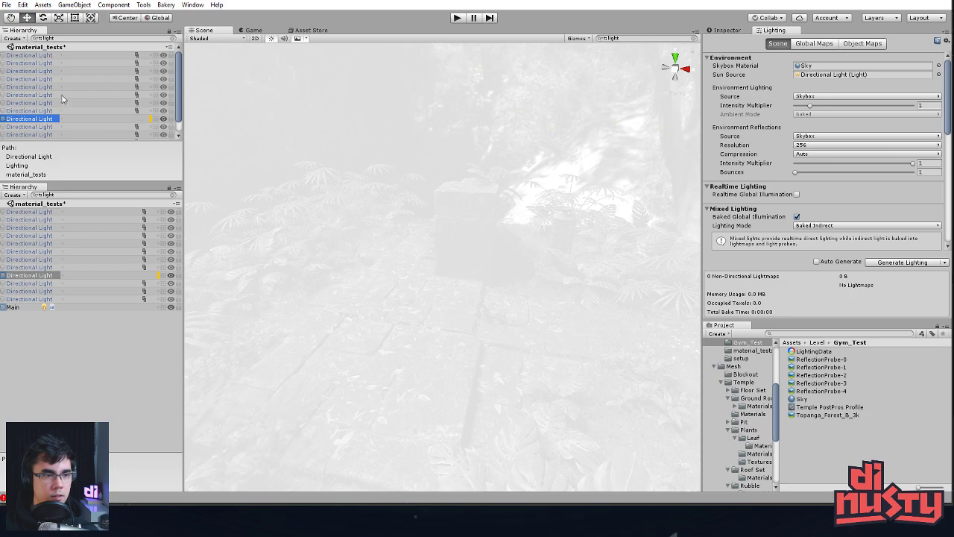
{"action": "scroll", "coordinate": [177, 97], "scroll_direction": "down", "scroll_amount": 1}
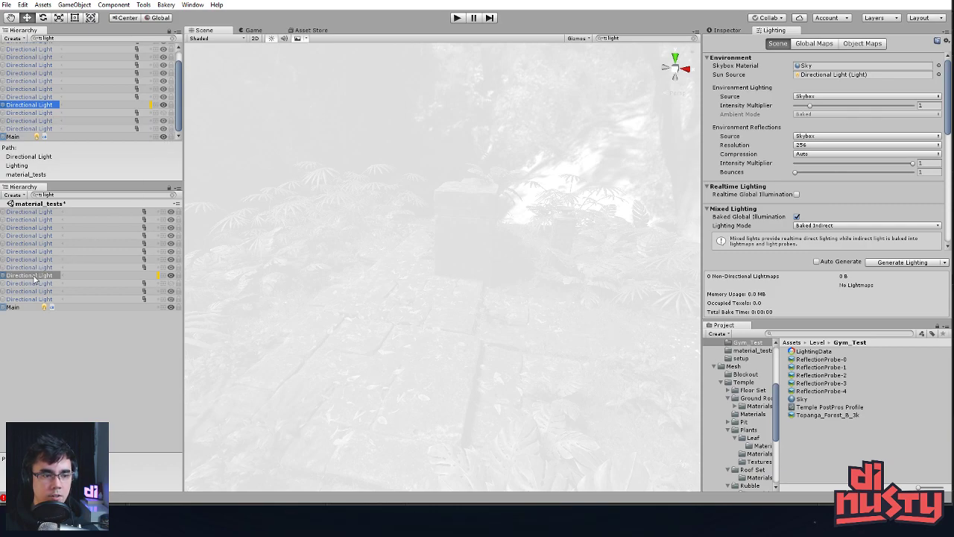
{"action": "left_click", "coordinate": [50, 50]}
{"action": "scroll", "coordinate": [55, 82], "scroll_direction": "up", "scroll_amount": 1}
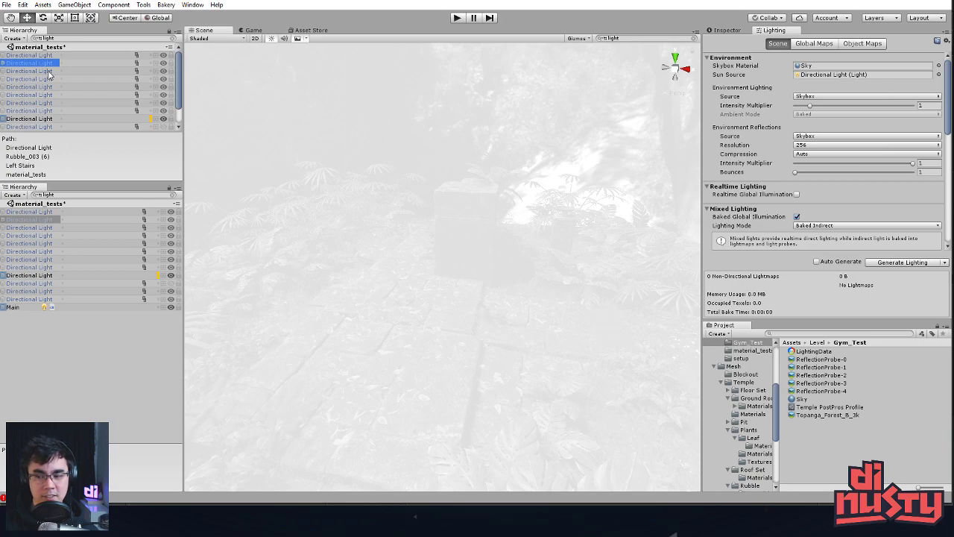
{"action": "scroll", "coordinate": [49, 72], "scroll_direction": "down", "scroll_amount": 1}
{"action": "left_click", "coordinate": [42, 97]}
{"action": "left_click", "coordinate": [48, 90]}
{"action": "left_click", "coordinate": [49, 97]}
{"action": "scroll", "coordinate": [49, 65], "scroll_direction": "up", "scroll_amount": 1}
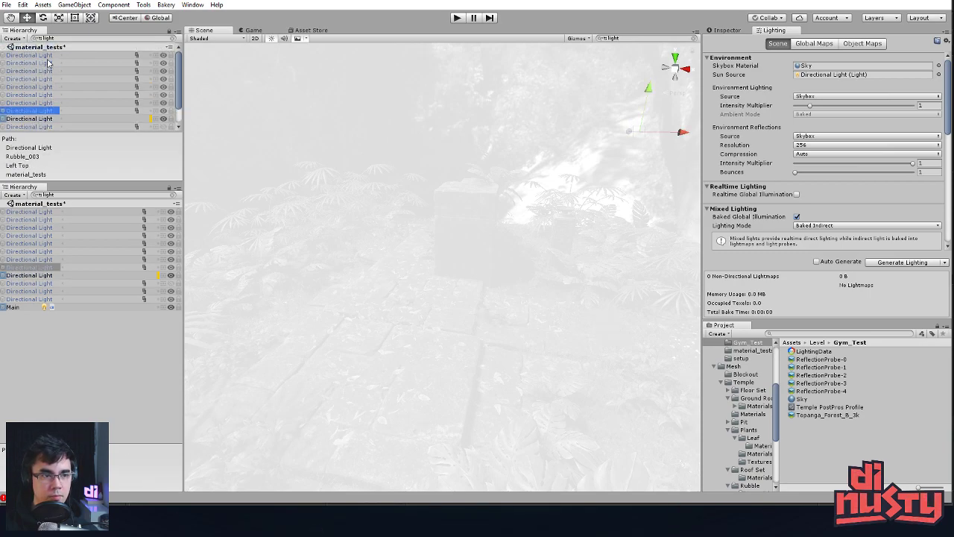
{"action": "left_click", "coordinate": [48, 62], "text": "shift"}
{"action": "left_click", "coordinate": [49, 57], "text": "shift"}
{"action": "key", "text": "Delete"}
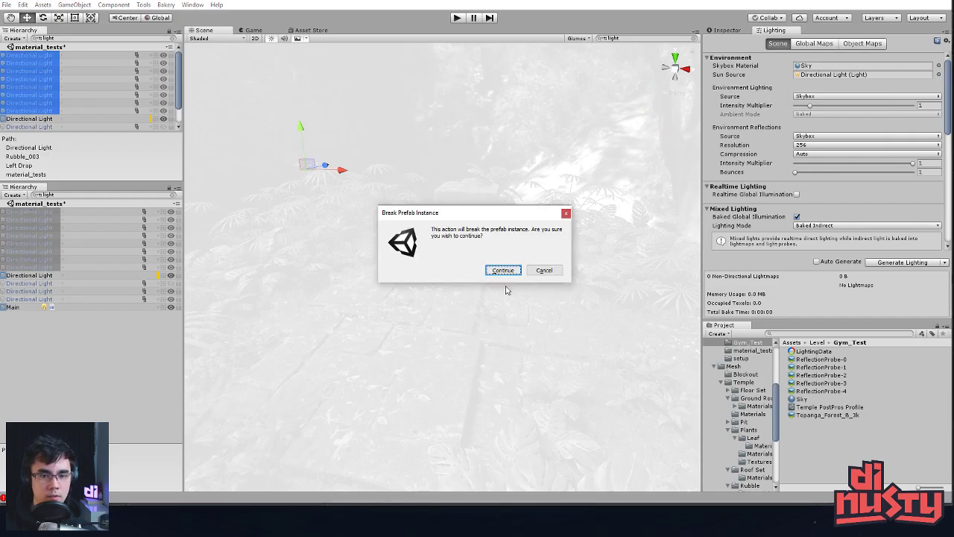
{"action": "left_click", "coordinate": [550, 272]}
{"action": "left_click", "coordinate": [439, 162]}
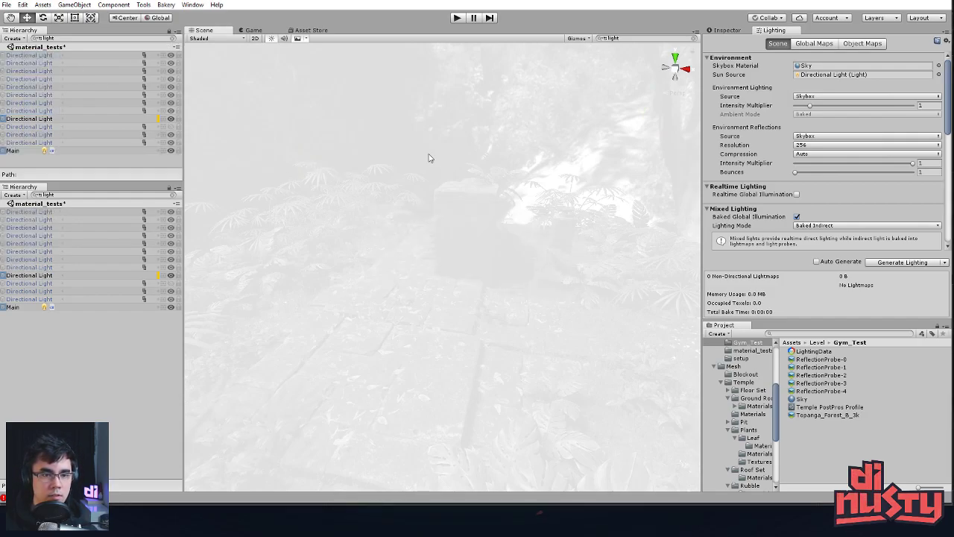
Disable all the extra Directional Lights nested in the rubble prefabs, keep the scene's main one enabled, and clear the search
{"action": "left_click", "coordinate": [54, 110]}
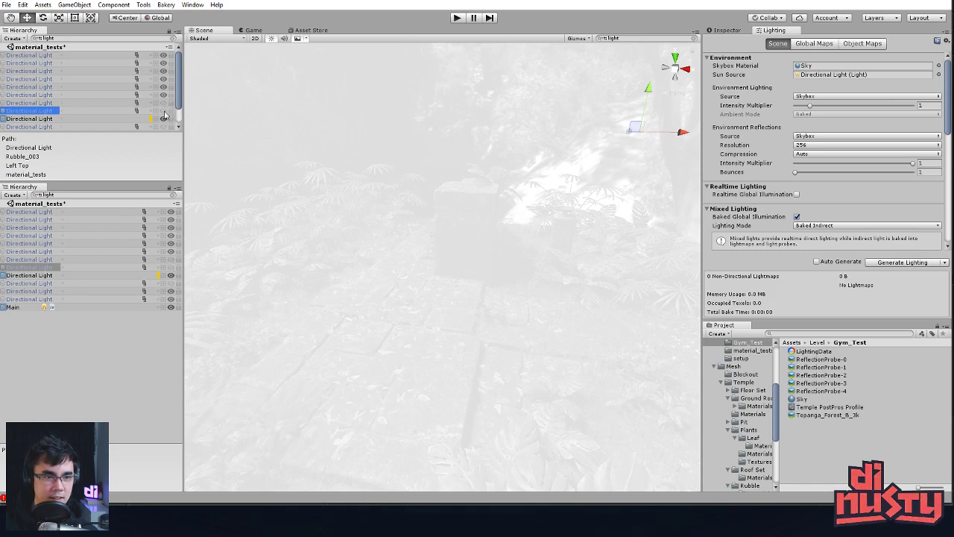
{"action": "left_click", "coordinate": [312, 126]}
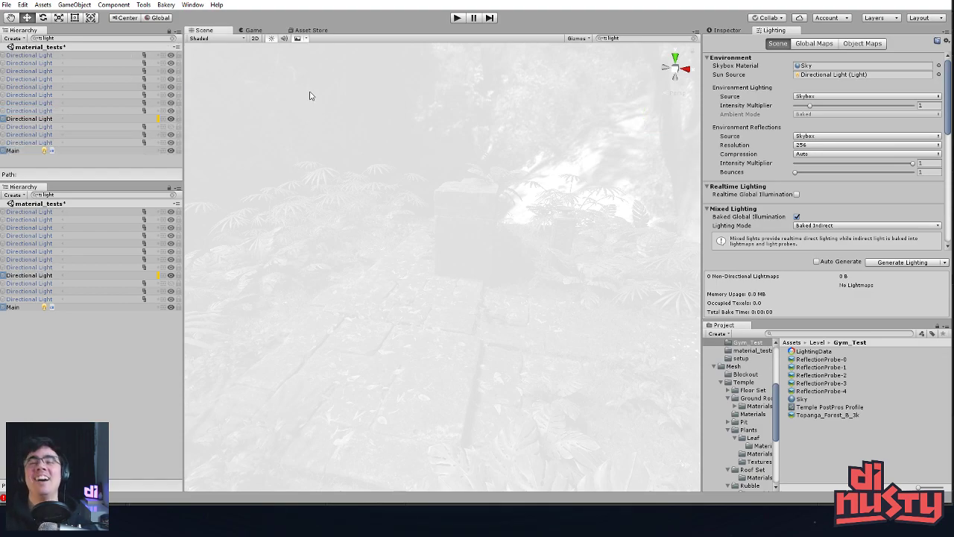
{"action": "key", "text": "alt"}
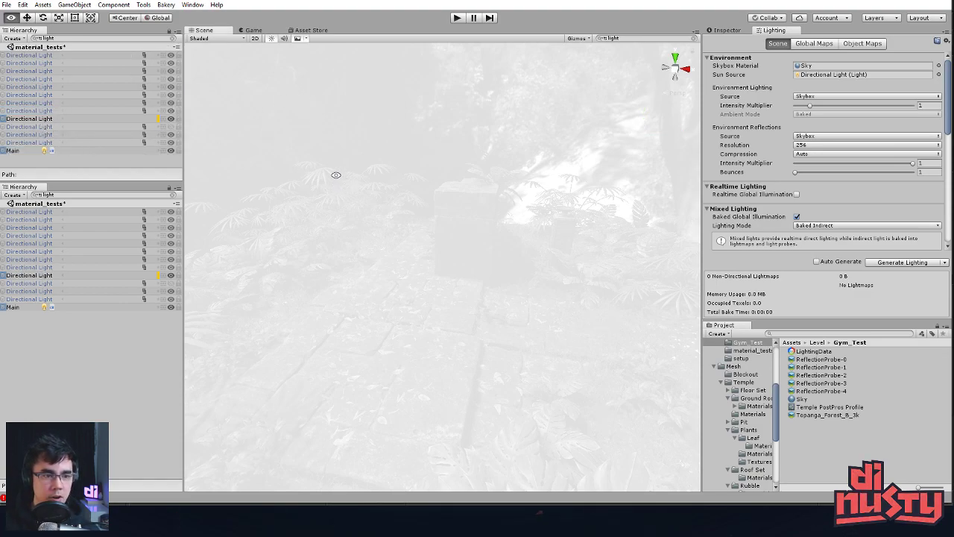
{"action": "left_click", "coordinate": [30, 110]}
{"action": "left_click", "coordinate": [401, 132]}
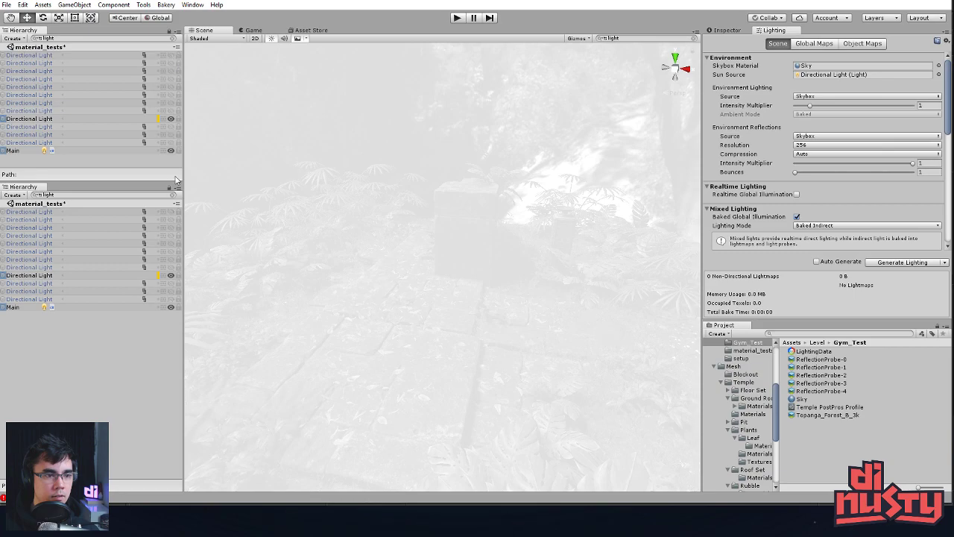
{"action": "left_click", "coordinate": [173, 38]}
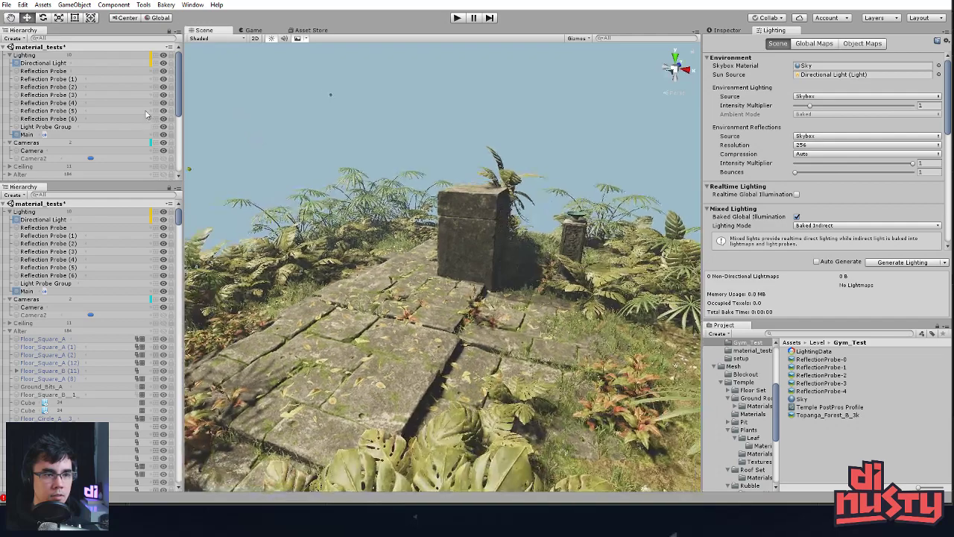
Collapse Lighting and Cameras, show all temple groups from Ceiling down to Tree Pit, and examine the full scene's lighting
{"action": "left_click", "coordinate": [9, 55]}
{"action": "left_click", "coordinate": [9, 63]}
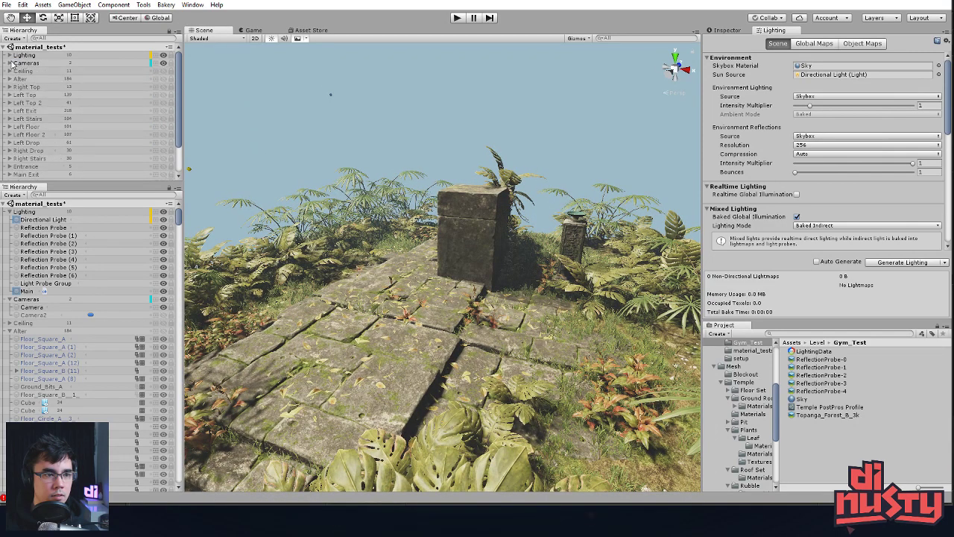
{"action": "left_click", "coordinate": [164, 70]}
{"action": "left_click", "coordinate": [163, 79]}
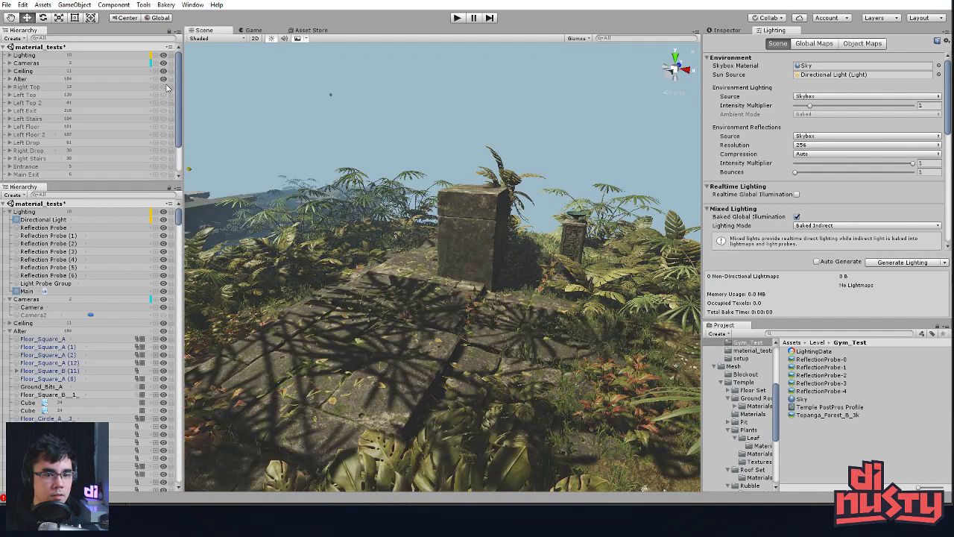
{"action": "left_click", "coordinate": [163, 86]}
{"action": "left_click_drag", "start_coordinate": [163, 94], "coordinate": [163, 158]}
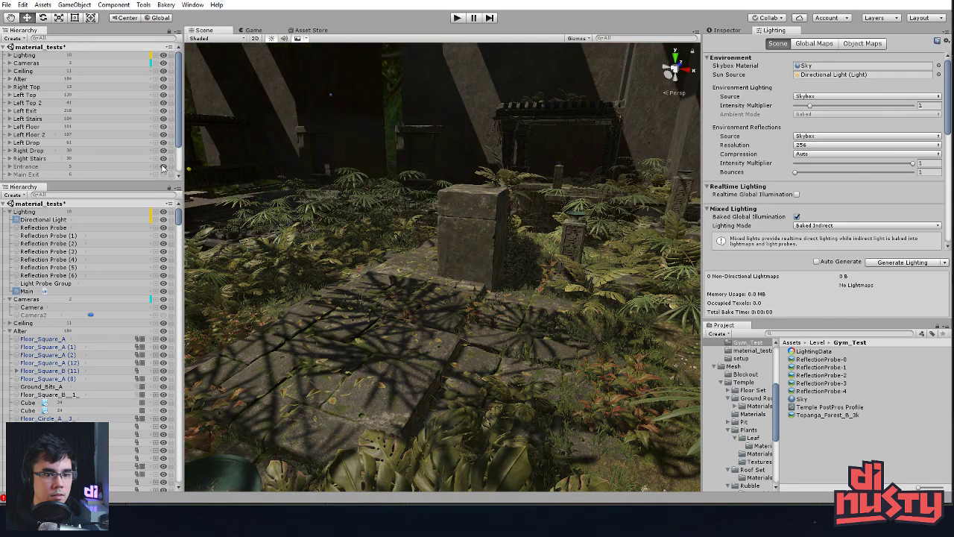
{"action": "scroll", "coordinate": [162, 168], "scroll_direction": "down", "scroll_amount": 2}
{"action": "left_click", "coordinate": [164, 148]}
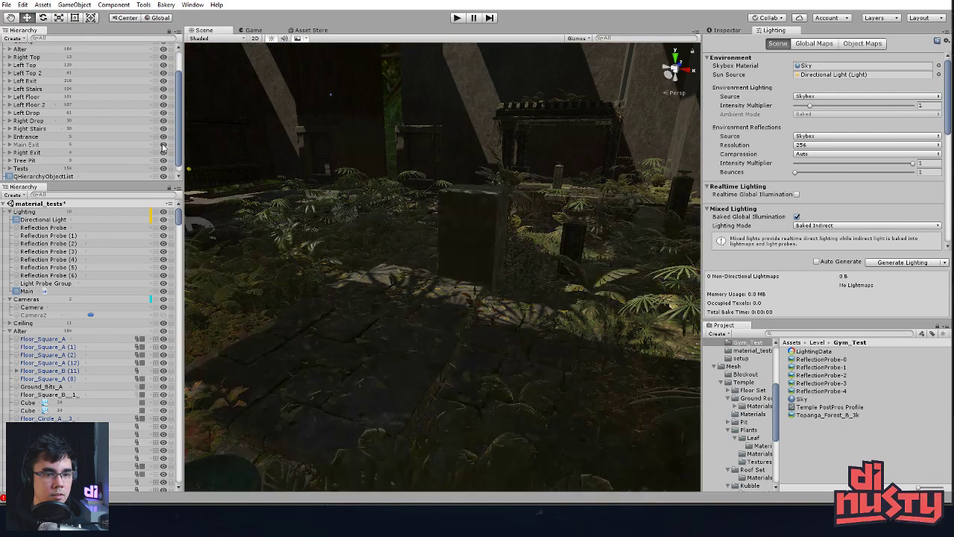
{"action": "left_click_drag", "start_coordinate": [385, 183], "coordinate": [629, 194], "text": "alt"}
{"action": "middle_click_drag", "start_coordinate": [629, 194], "coordinate": [574, 220], "text": "alt"}
{"action": "left_click_drag", "start_coordinate": [574, 219], "coordinate": [488, 134], "text": "alt"}
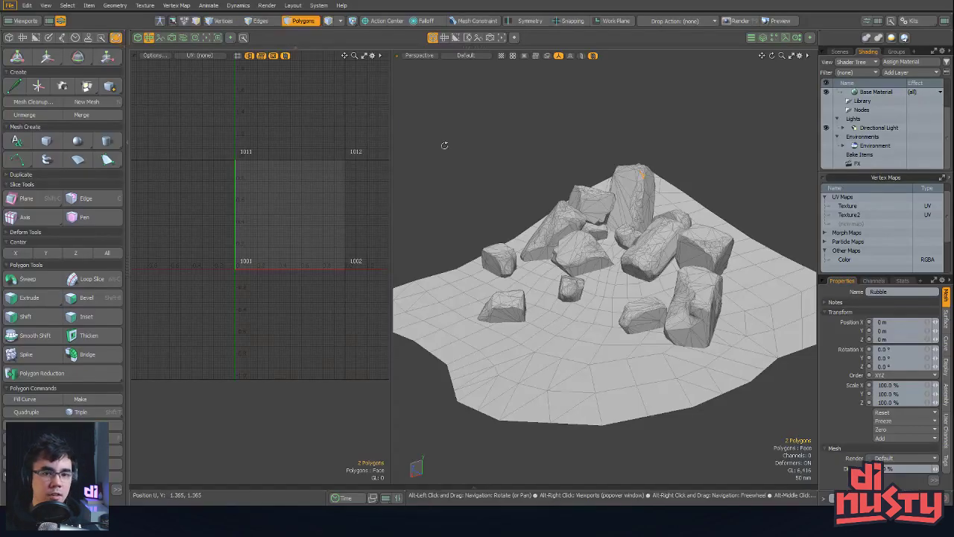
Switch to Modo and examine the Rubble_003.fbx scene for its included Camera and Directional Light items
{"action": "left_click_drag", "start_coordinate": [443, 144], "coordinate": [522, 153], "text": "alt"}
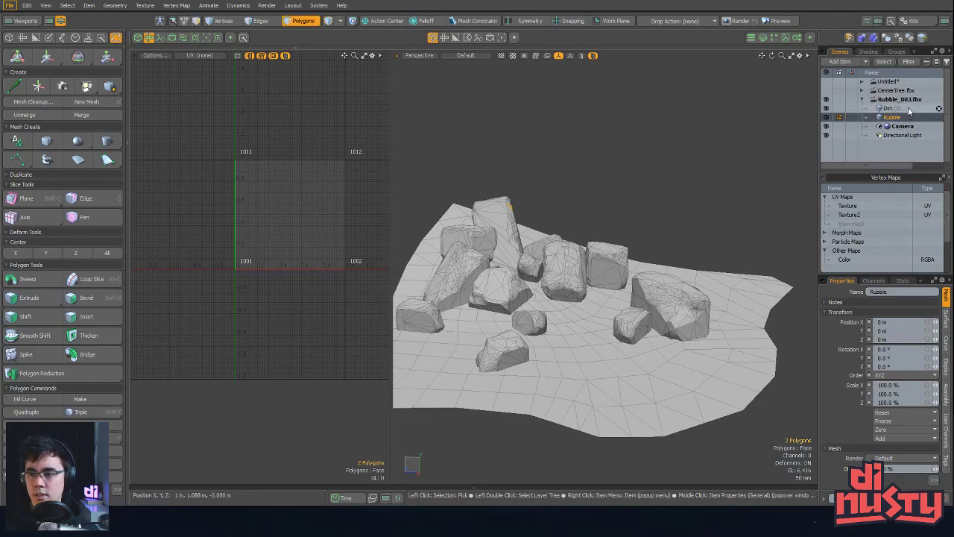
{"action": "left_click_drag", "start_coordinate": [776, 166], "coordinate": [594, 197], "text": "alt"}
{"action": "scroll", "coordinate": [731, 175], "scroll_direction": "down", "scroll_amount": 4}
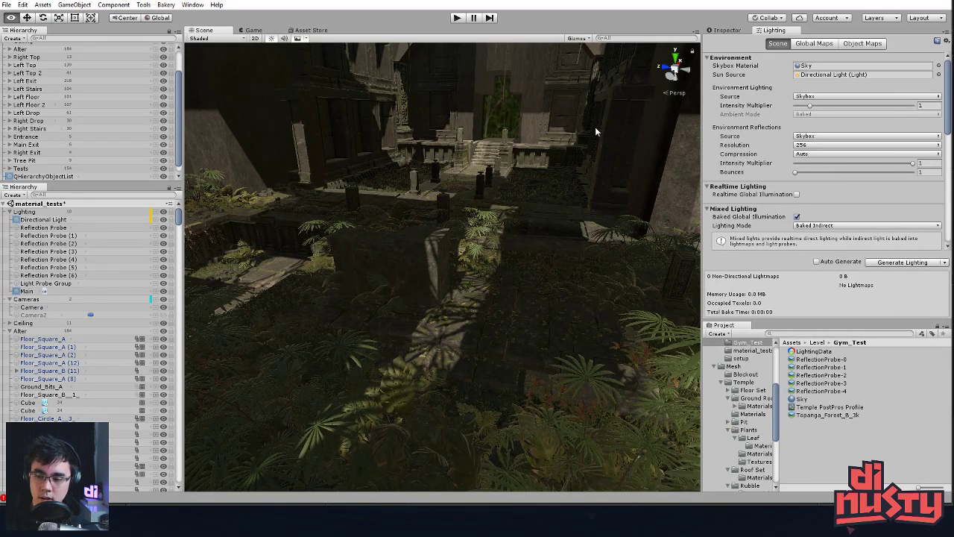
Return to Unity and hide the temple groups from Alter down to Tree Pit, keeping the Tests group visible
{"action": "left_click_drag", "start_coordinate": [432, 145], "coordinate": [542, 120], "text": "alt"}
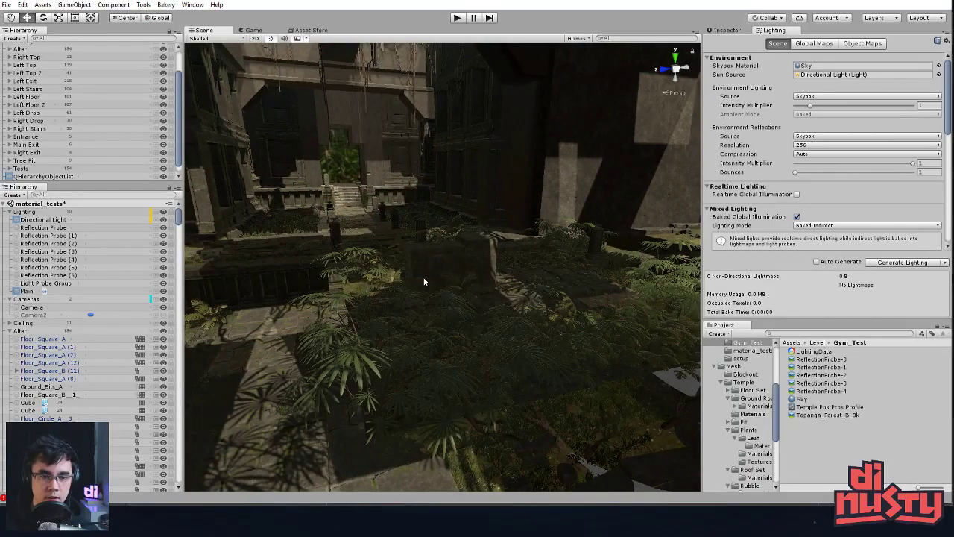
{"action": "scroll", "coordinate": [67, 141], "scroll_direction": "up", "scroll_amount": 2}
{"action": "left_click", "coordinate": [10, 55]}
{"action": "left_click", "coordinate": [10, 56]}
{"action": "left_click", "coordinate": [10, 57]}
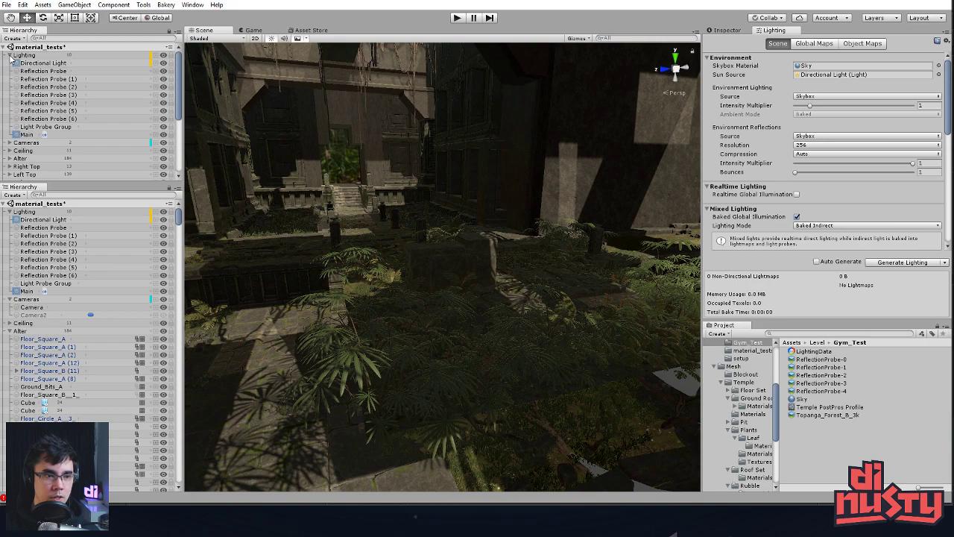
{"action": "left_click", "coordinate": [9, 55]}
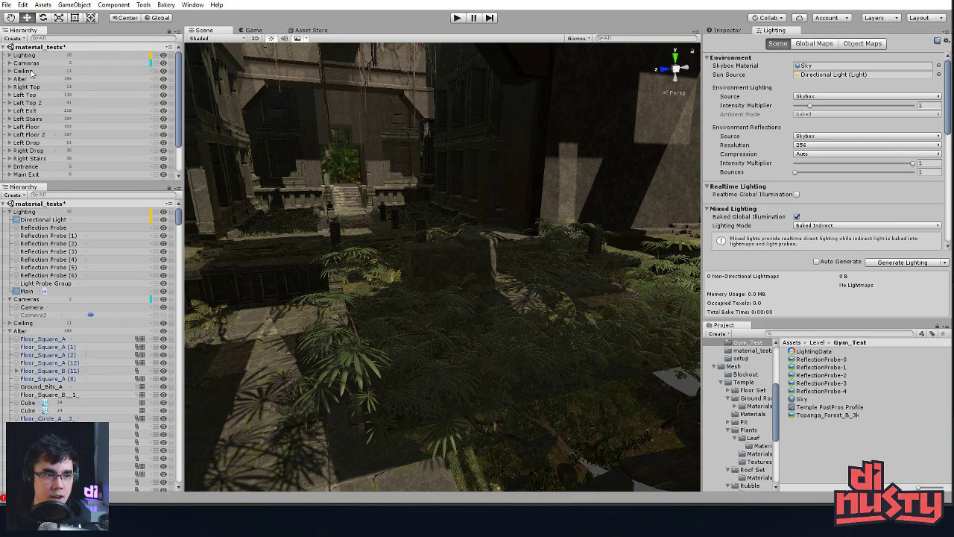
{"action": "left_click_drag", "start_coordinate": [164, 95], "coordinate": [166, 164]}
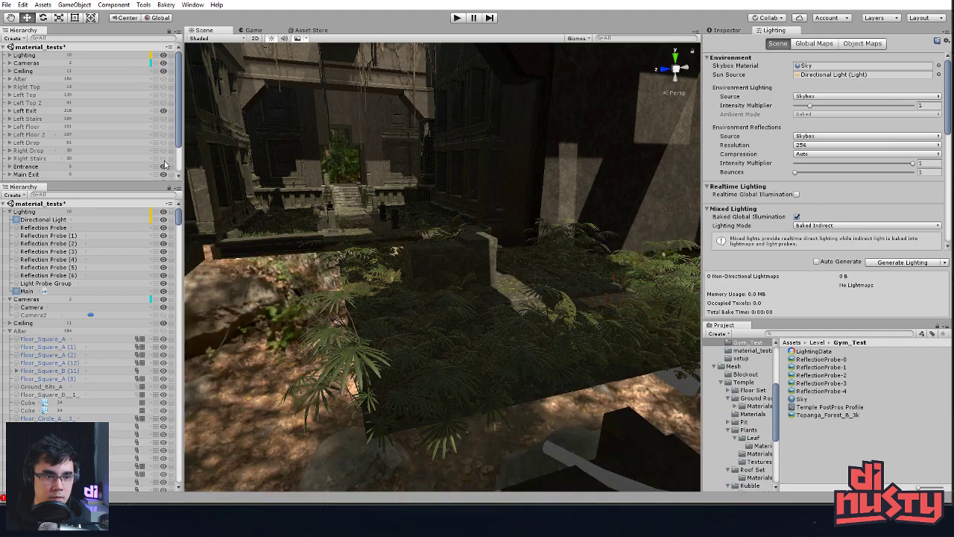
{"action": "left_click", "coordinate": [164, 110]}
{"action": "scroll", "coordinate": [163, 123], "scroll_direction": "down", "scroll_amount": 2}
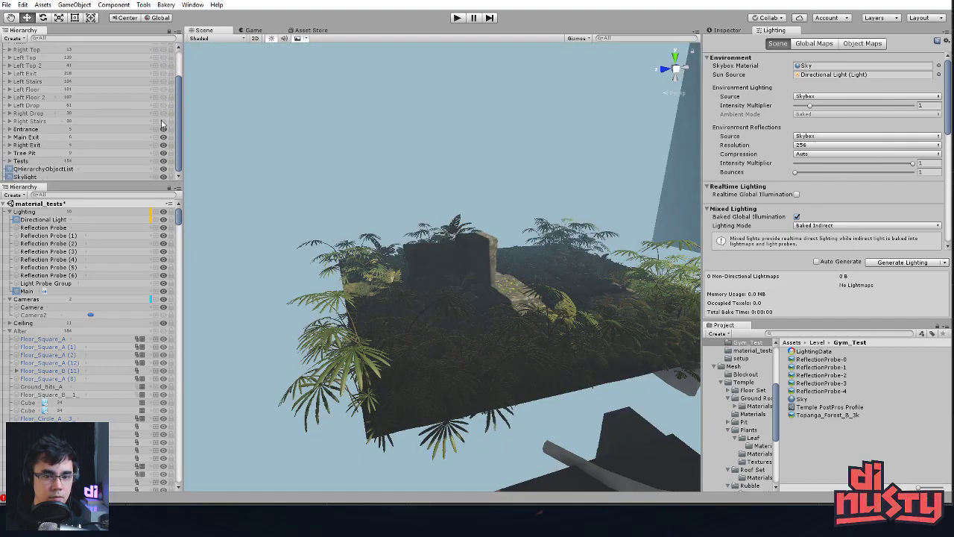
{"action": "left_click_drag", "start_coordinate": [165, 131], "coordinate": [165, 159]}
{"action": "left_click", "coordinate": [166, 159]}
Select and frame an object in the test area, and examine the lighting on the surrounding plants and stone blocks
{"action": "left_click_drag", "start_coordinate": [404, 233], "coordinate": [412, 271], "text": "alt"}
{"action": "left_click", "coordinate": [412, 273]}
{"action": "key", "text": "f"}
{"action": "mouse_move", "coordinate": [458, 171]}
{"action": "left_mouse_down", "text": "alt"}
{"action": "mouse_move", "coordinate": [810, 156]}
{"action": "mouse_move", "coordinate": [814, 127]}
{"action": "mouse_move", "coordinate": [623, 149]}
{"action": "mouse_move", "coordinate": [561, 139]}
{"action": "left_mouse_up", "text": "alt"}
{"action": "mouse_move", "coordinate": [561, 139]}
{"action": "right_mouse_down", "text": "alt"}
{"action": "mouse_move", "coordinate": [575, 143]}
{"action": "mouse_move", "coordinate": [529, 136]}
{"action": "right_mouse_up", "text": "alt"}
{"action": "left_click_drag", "start_coordinate": [529, 136], "coordinate": [539, 132], "text": "alt"}
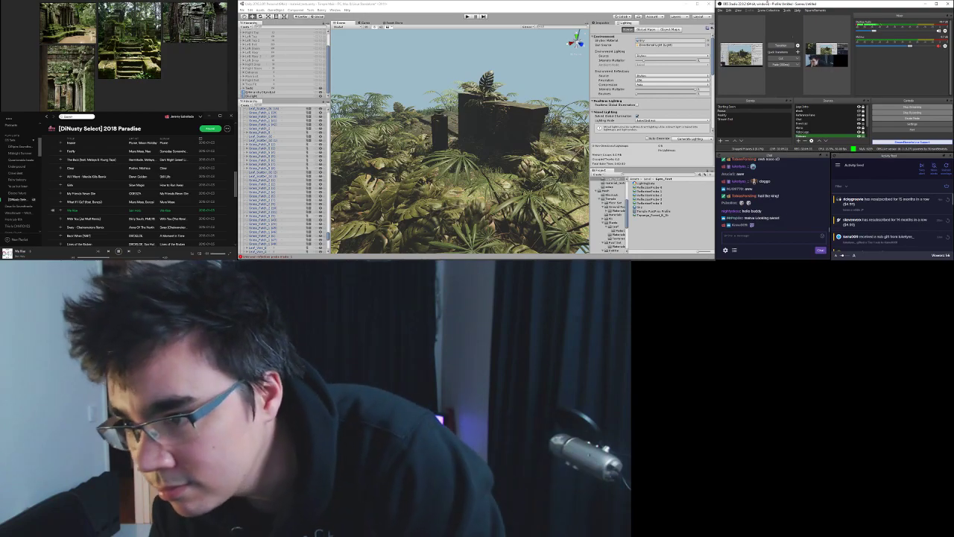
Switch to OBS Studio and select the stream-ending scene
{"action": "left_click", "coordinate": [733, 117]}
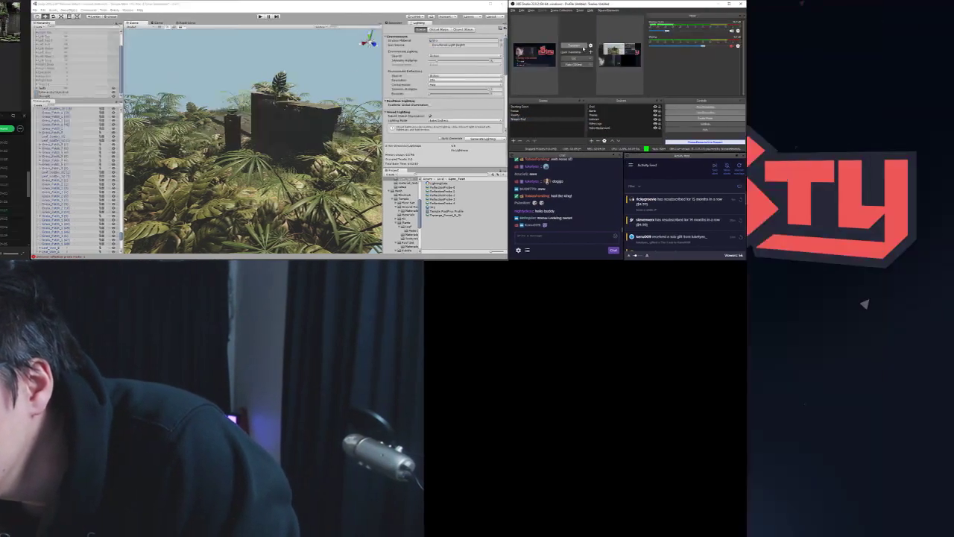